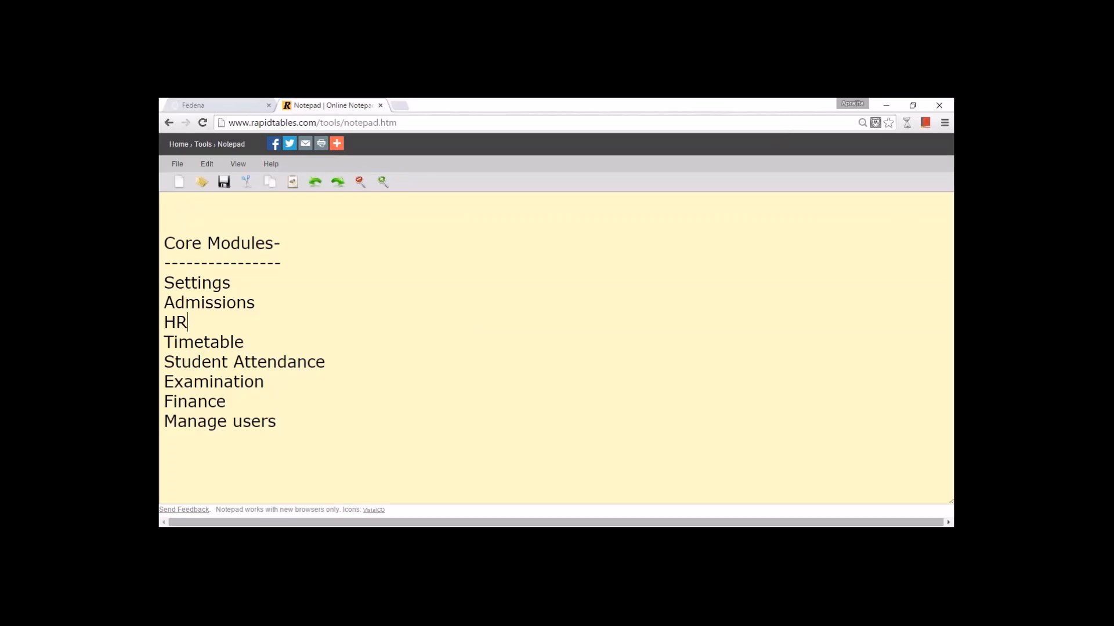
- Point out the Timetable, Student Attendance and Finance modules in the notes list
{"action": "left_click", "coordinate": [261, 346]}
{"action": "left_click", "coordinate": [331, 362]}
{"action": "left_click", "coordinate": [265, 396]}
- Add the Fedena login username and password on separate lines below the module list
{"action": "left_click", "coordinate": [287, 419]}
{"action": "key", "text": "Return"}
{"action": "key", "text": "Return"}
{"action": "type", "text": "admin"}
{"action": "key", "text": "Return"}
{"action": "type", "text": "admin123"}
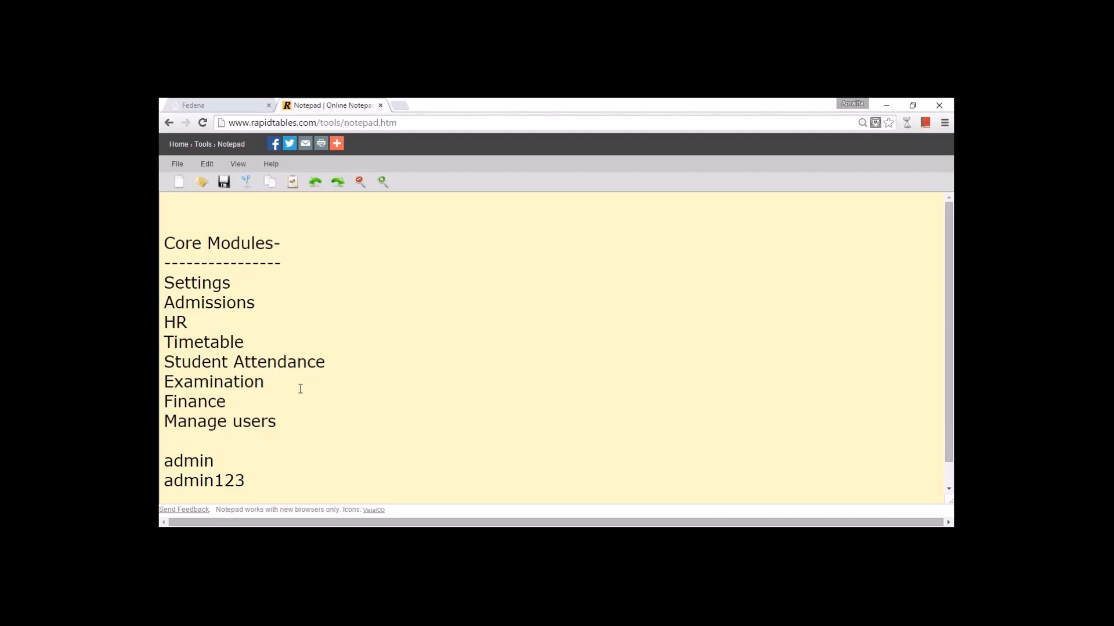
- Log out of Fedena and sign back in as the administrator
{"action": "left_click", "coordinate": [216, 105]}
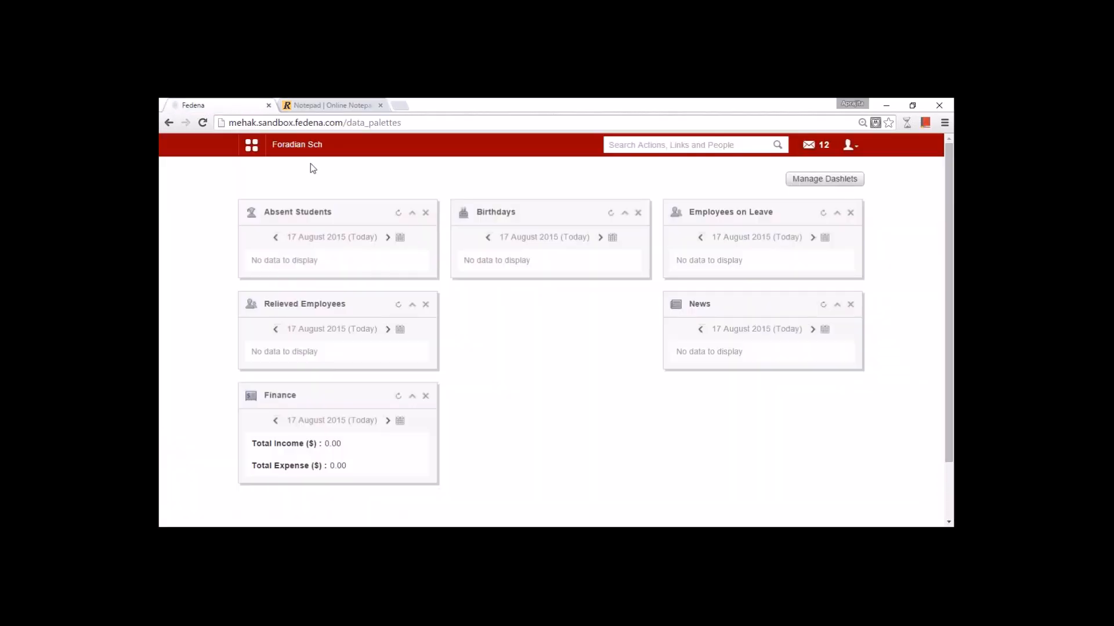
{"action": "left_click", "coordinate": [848, 145]}
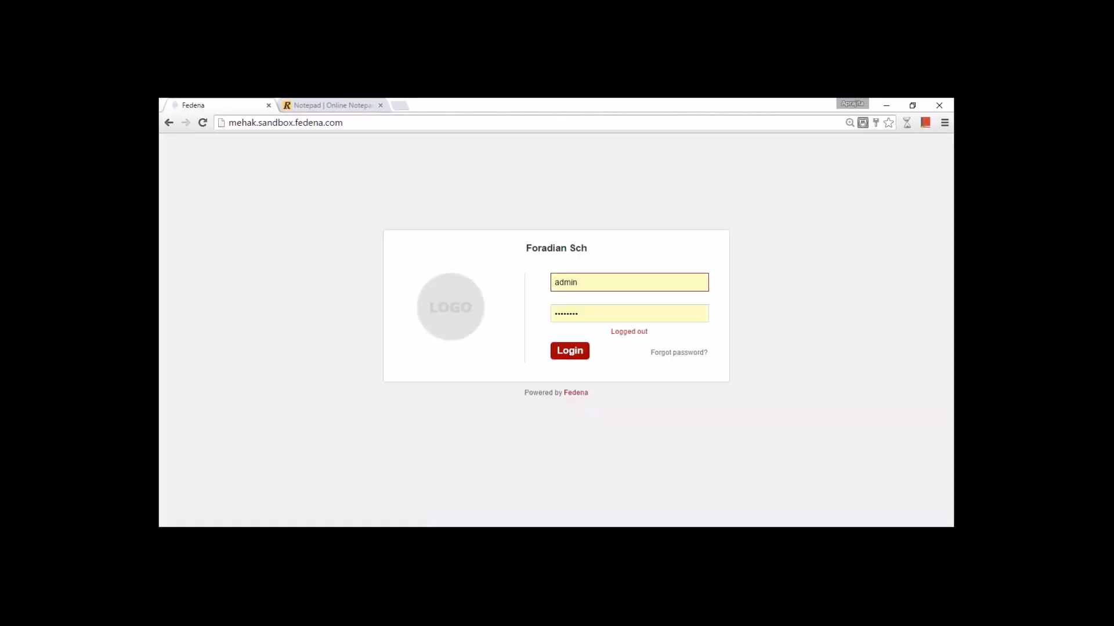
{"action": "left_click", "coordinate": [586, 355]}
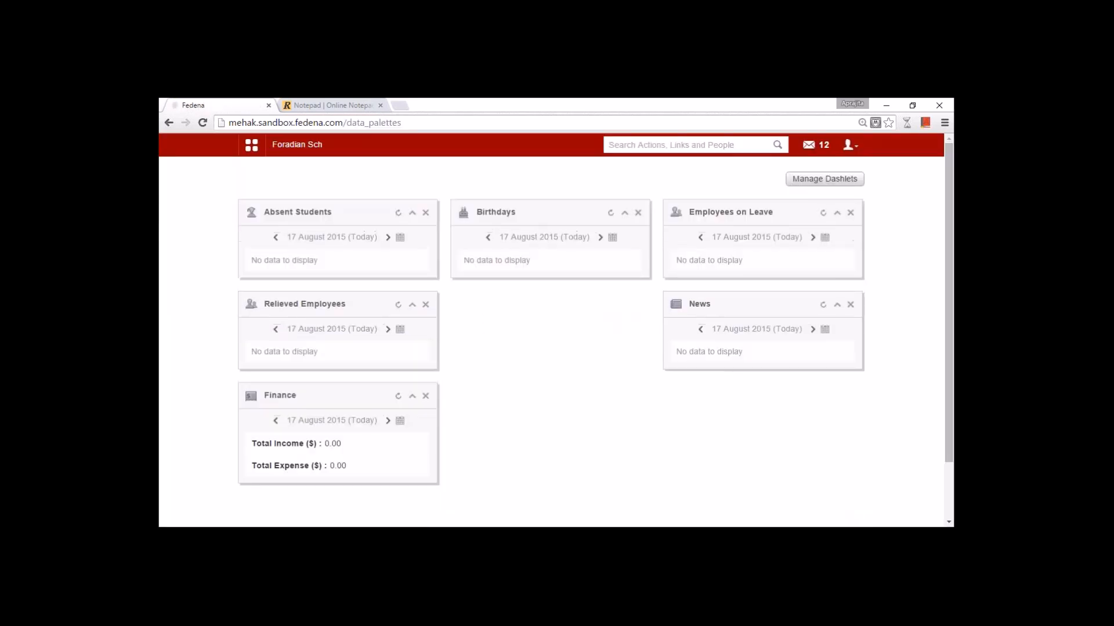
- Review the Admin User profile and its old, new and confirm password fields, ending on the dashboard
{"action": "left_click", "coordinate": [855, 149]}
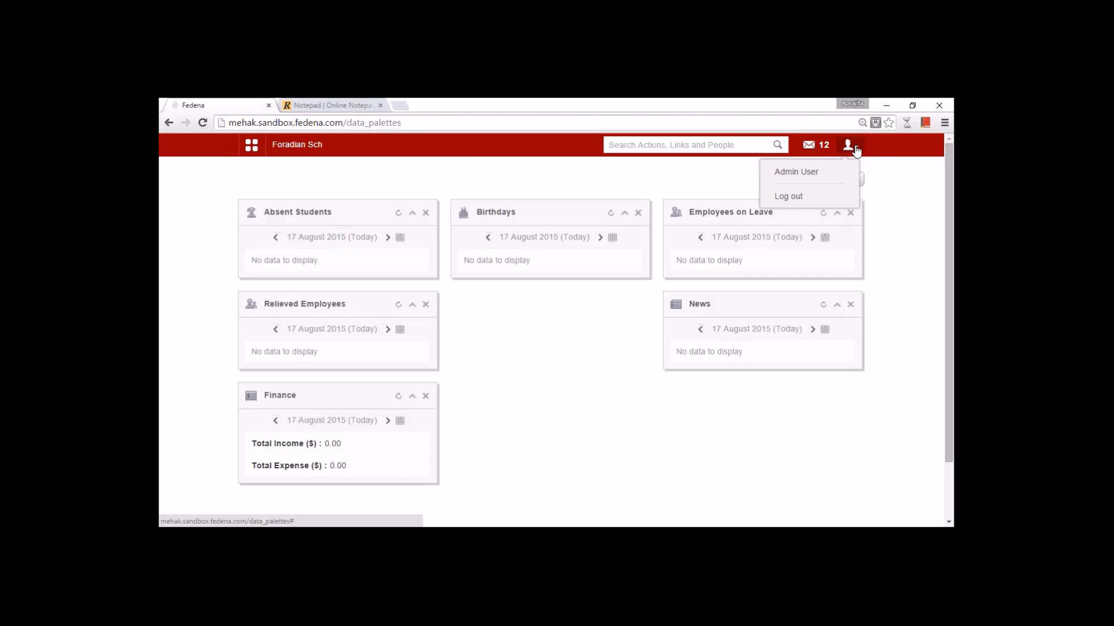
{"action": "left_click", "coordinate": [796, 171]}
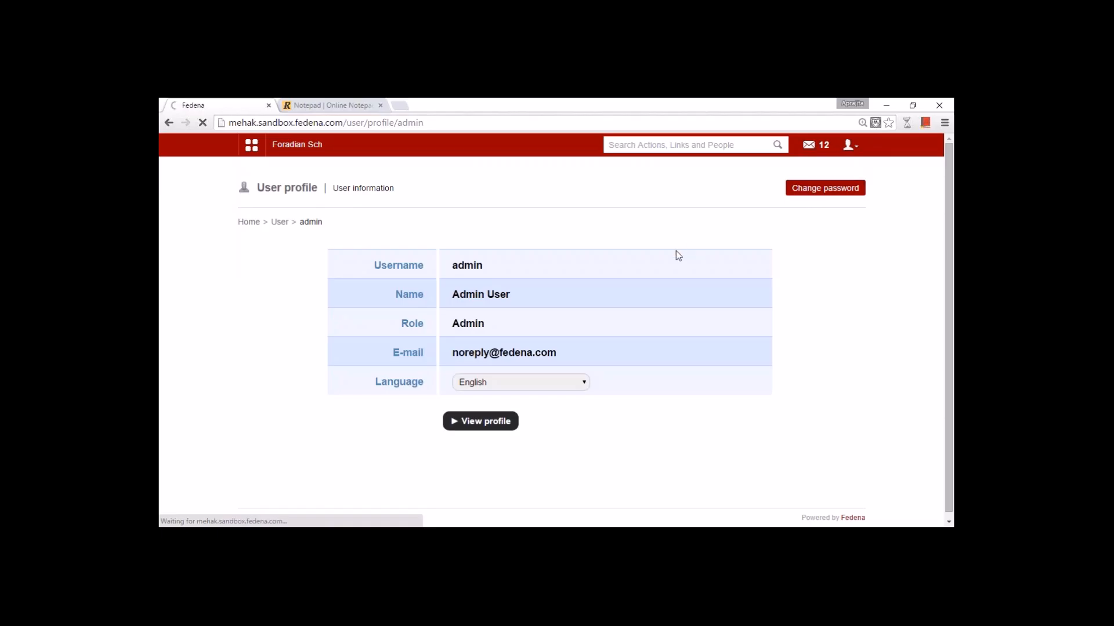
{"action": "left_click", "coordinate": [583, 264]}
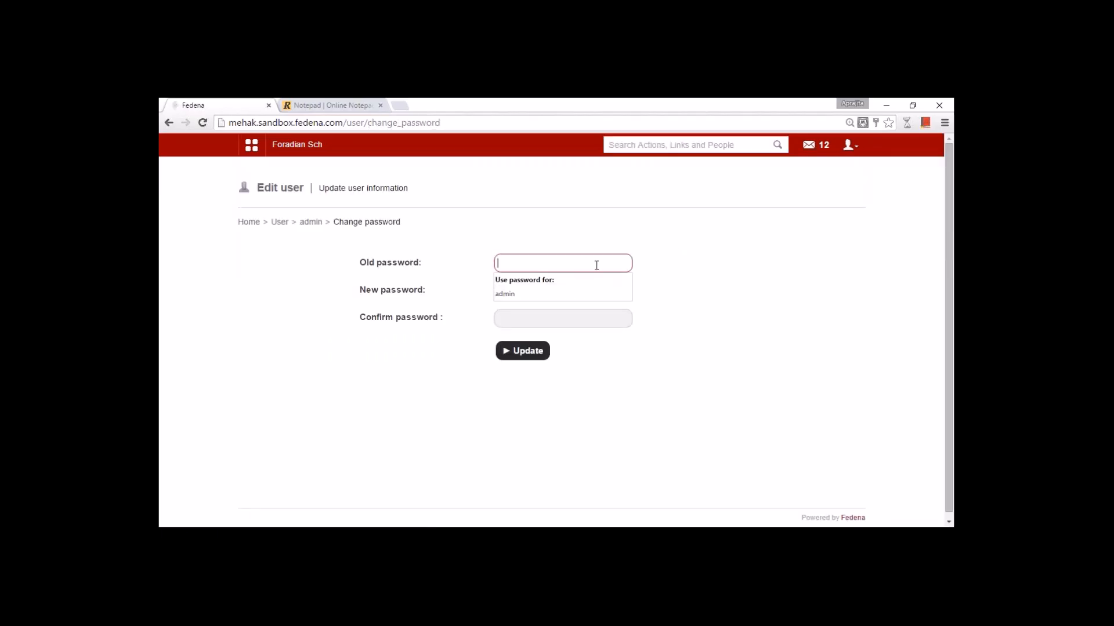
{"action": "left_click", "coordinate": [678, 266]}
{"action": "left_click", "coordinate": [565, 291]}
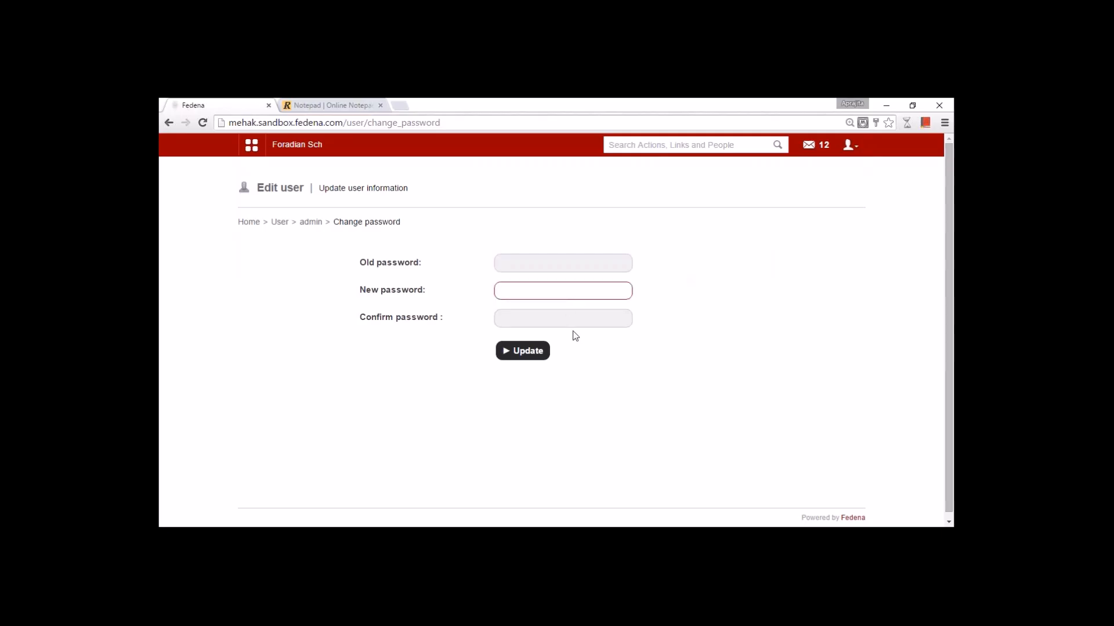
{"action": "left_click", "coordinate": [574, 321]}
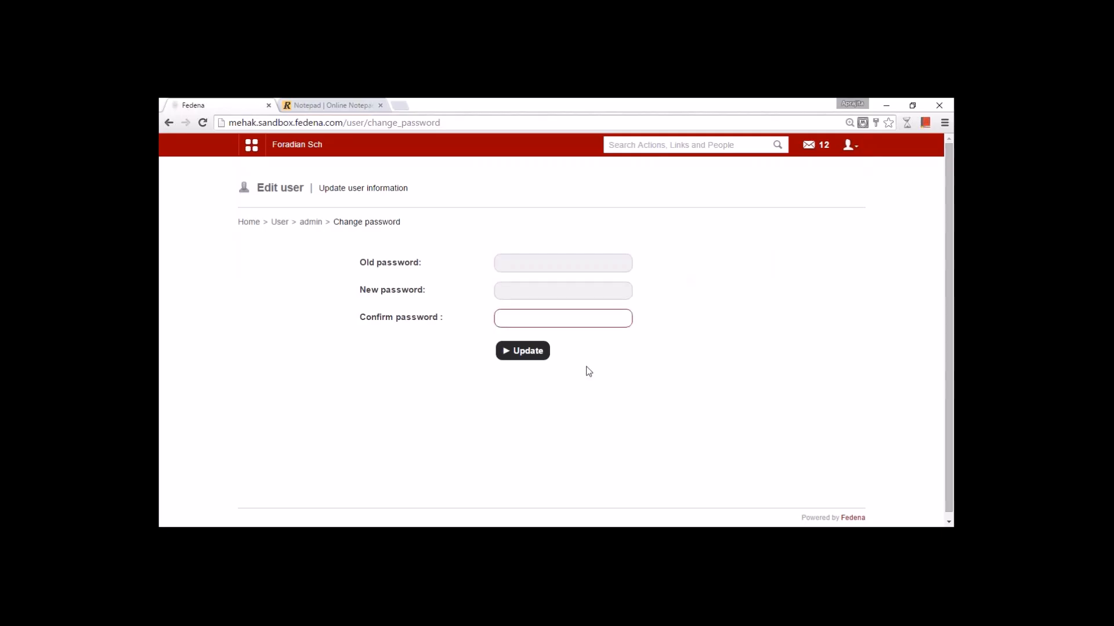
{"action": "left_click", "coordinate": [288, 148]}
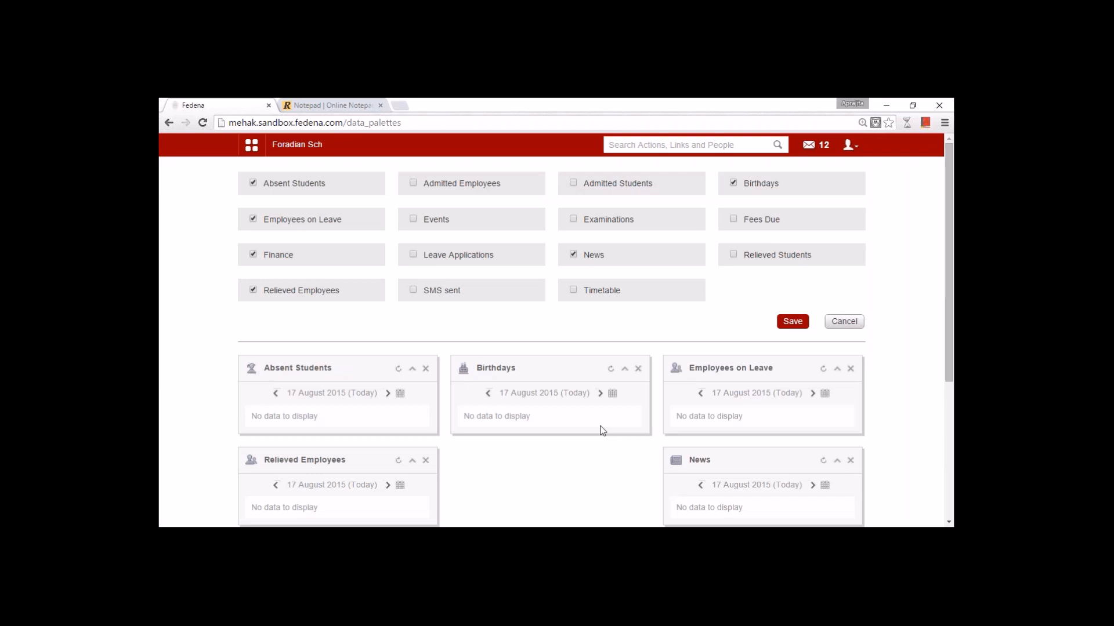
- Cancel Manage Dashlets without changes and bring up the main module menu
{"action": "left_click", "coordinate": [844, 322]}
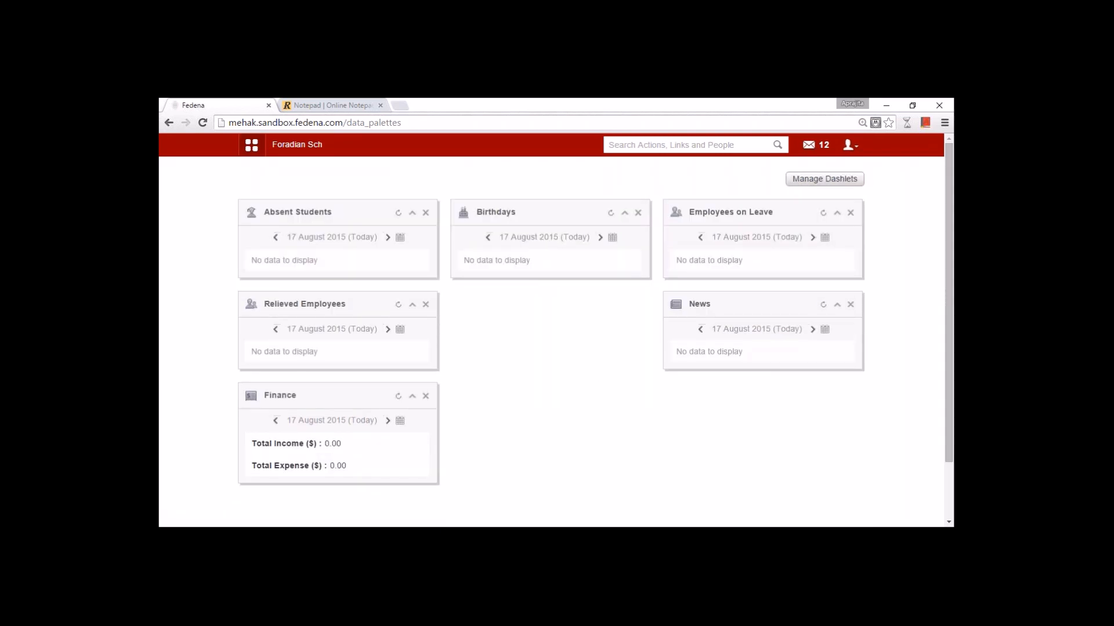
{"action": "left_click", "coordinate": [254, 153]}
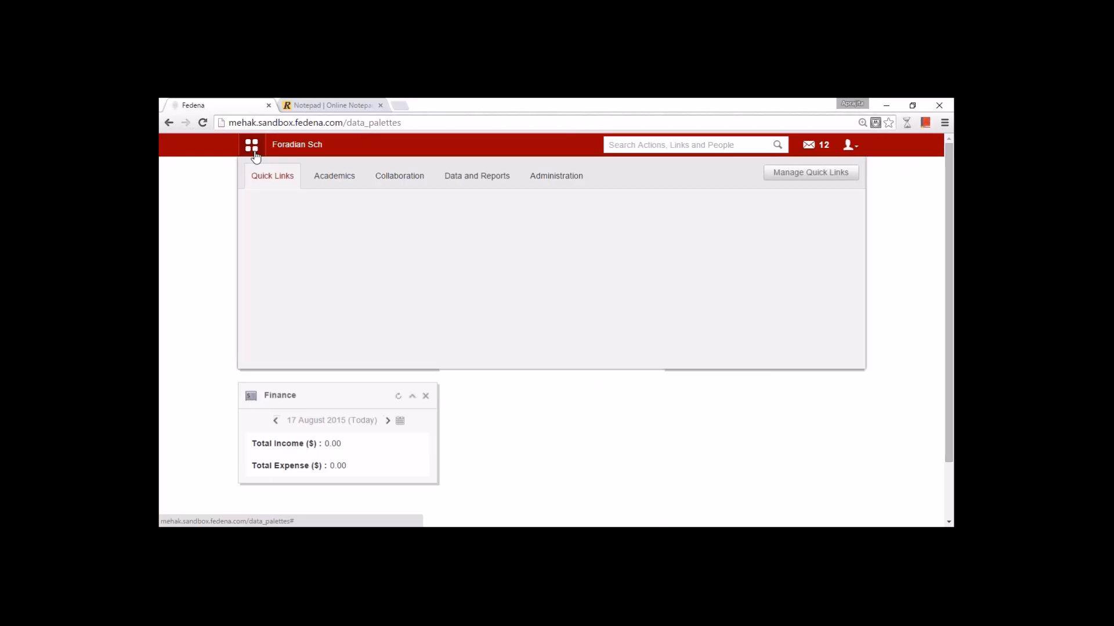
- Browse the Academics, Collaboration, Data and Reports and Administration module tabs and their items
{"action": "left_click", "coordinate": [329, 183]}
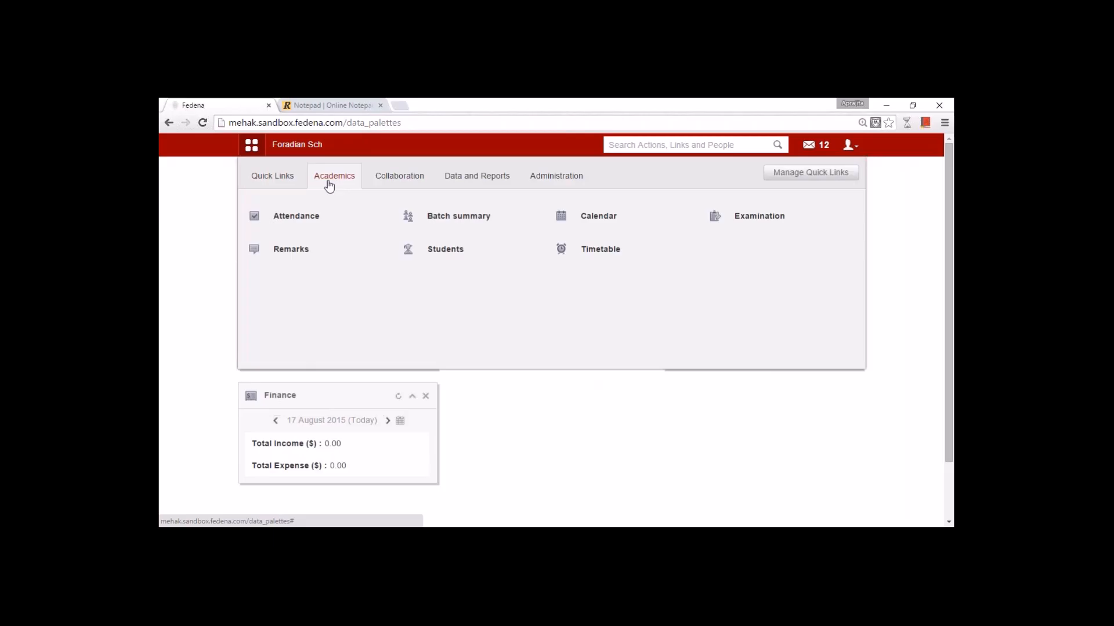
{"action": "mouse_move", "coordinate": [319, 219]}
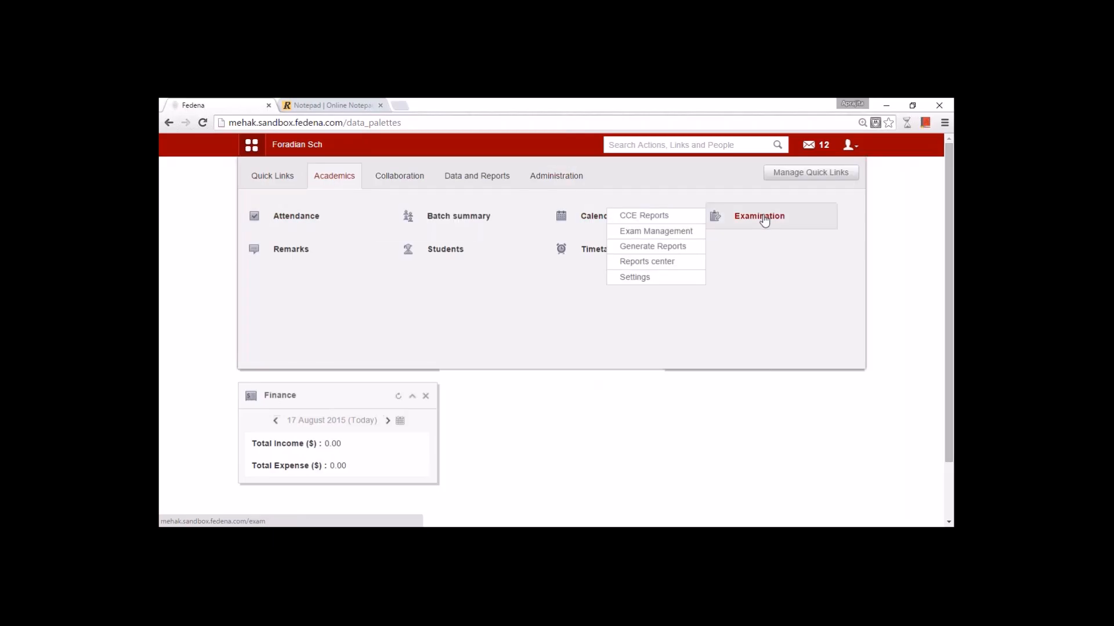
{"action": "mouse_move", "coordinate": [574, 254]}
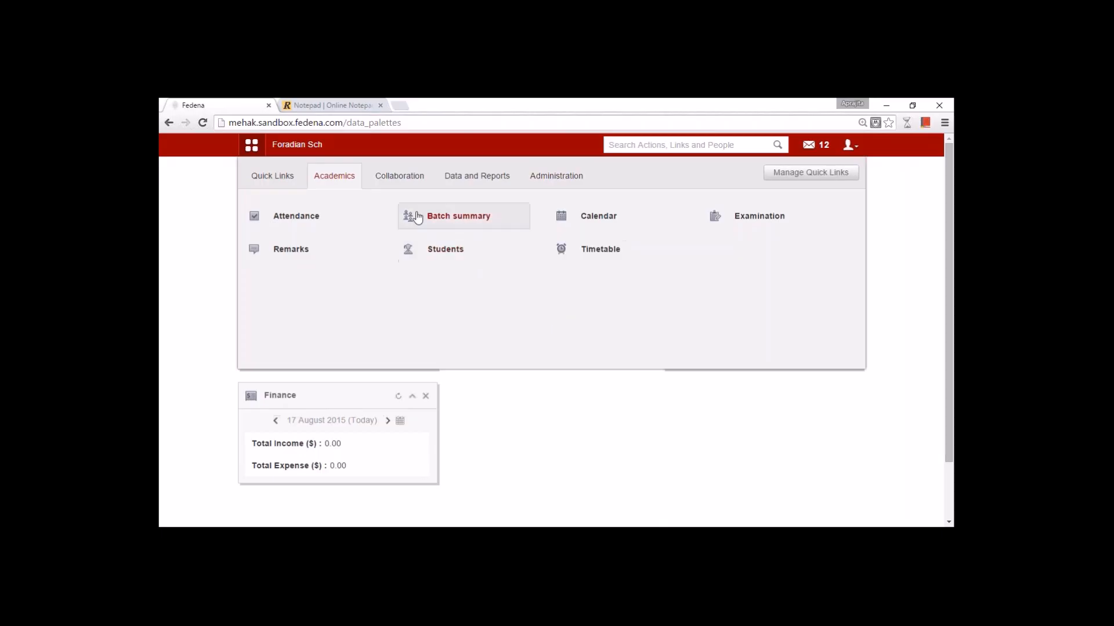
{"action": "left_click", "coordinate": [400, 176]}
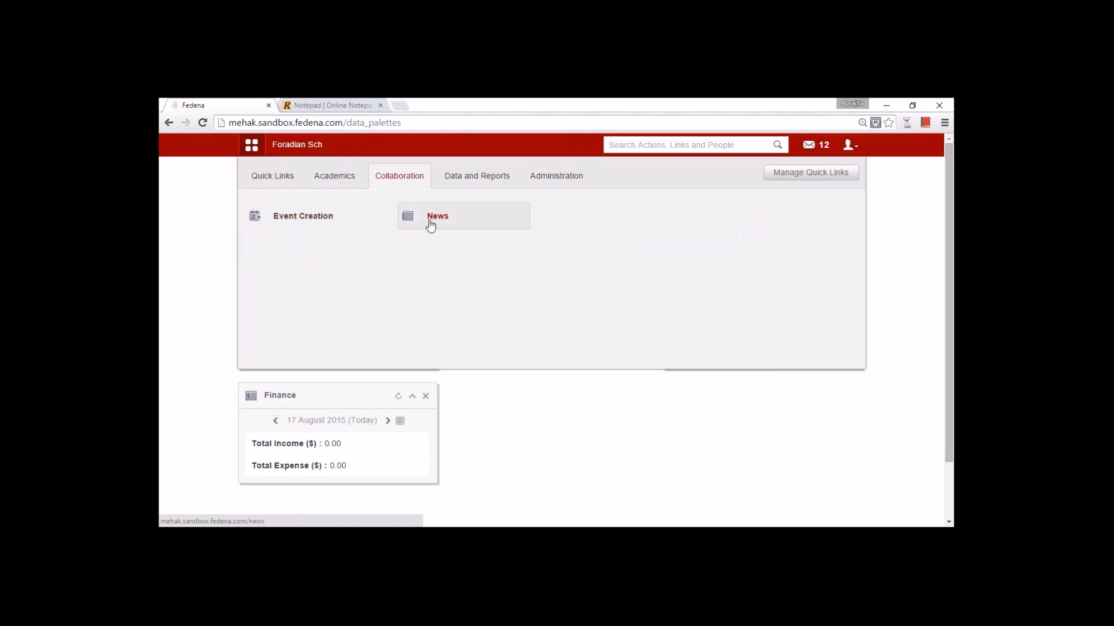
{"action": "left_click", "coordinate": [477, 176]}
{"action": "mouse_move", "coordinate": [268, 222]}
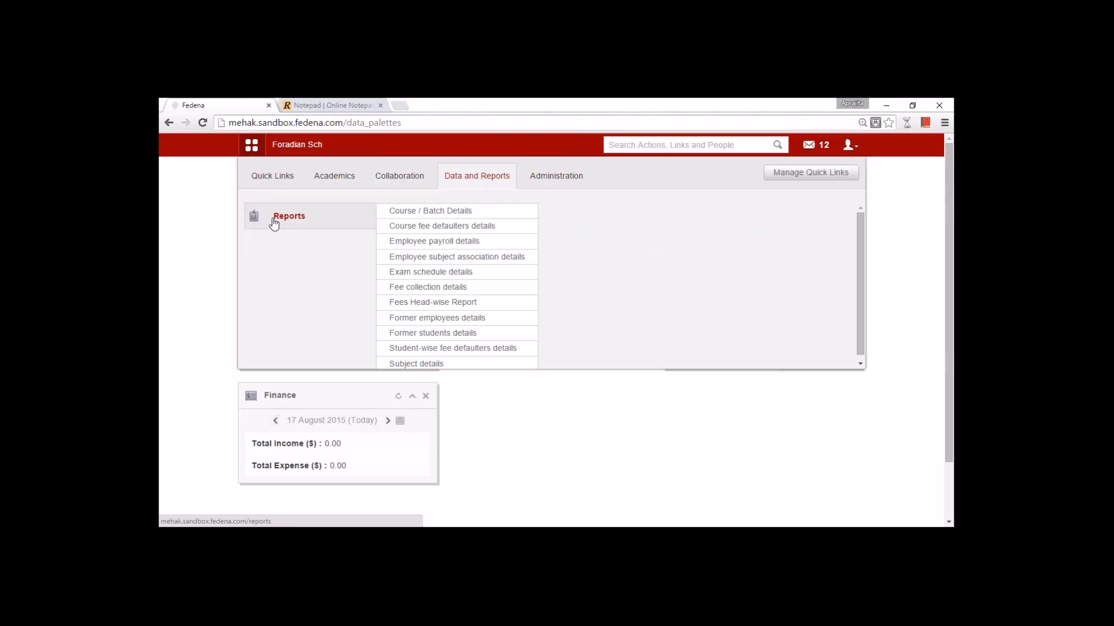
{"action": "left_click", "coordinate": [544, 185]}
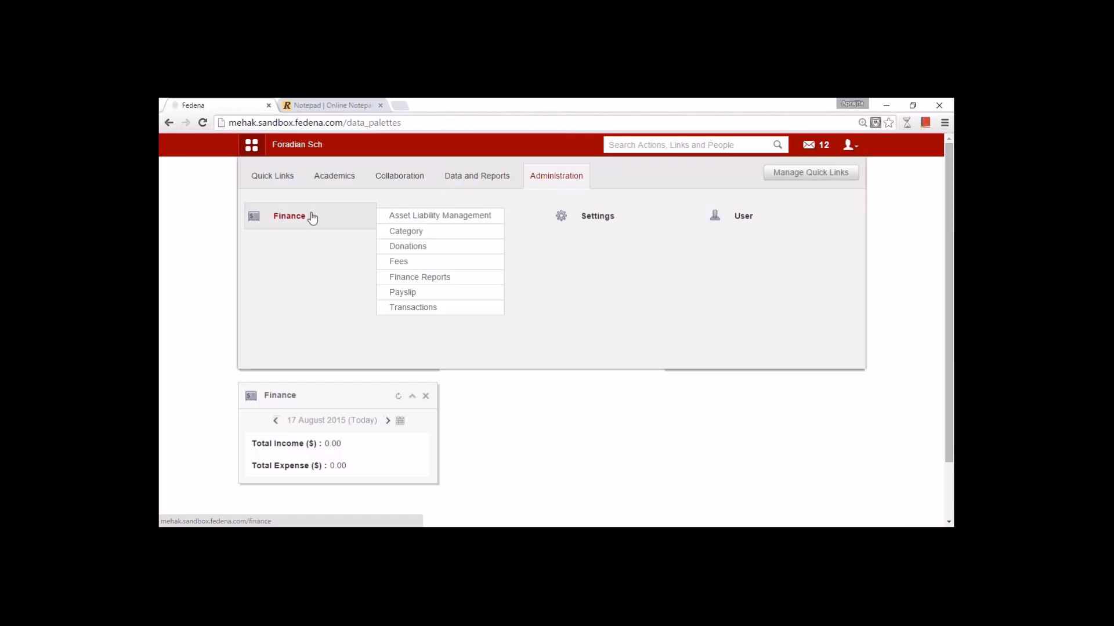
{"action": "mouse_move", "coordinate": [479, 224]}
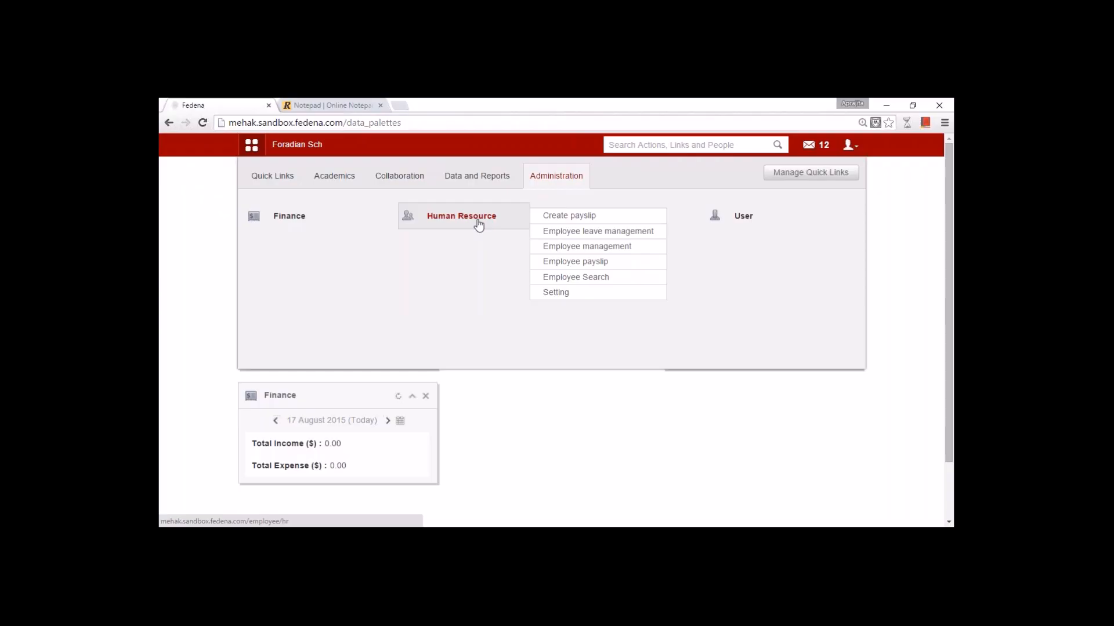
{"action": "mouse_move", "coordinate": [593, 217]}
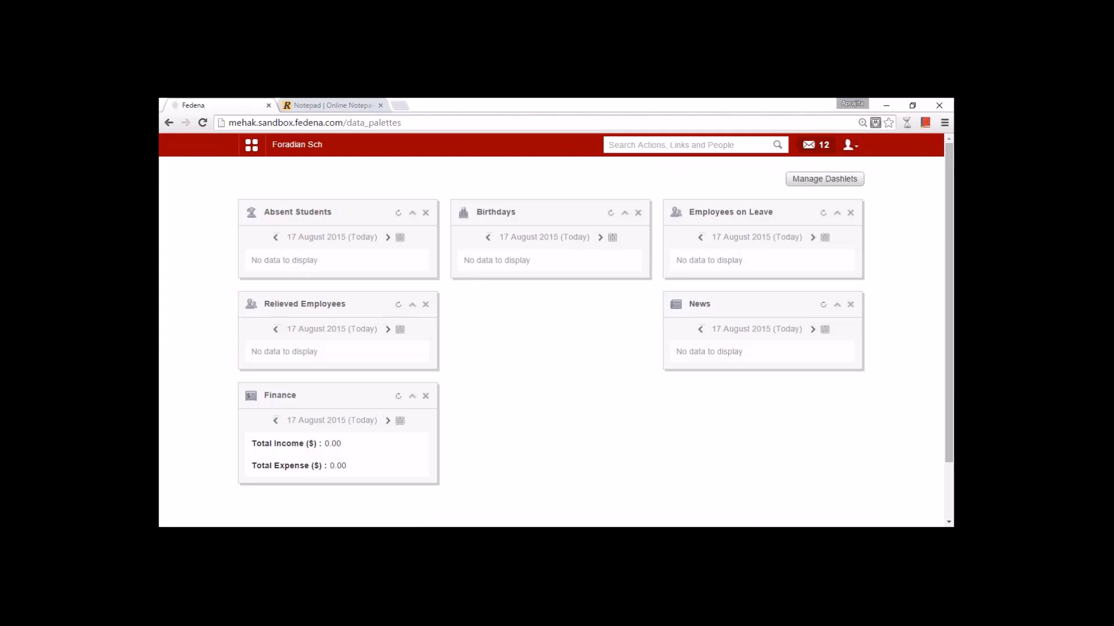
- Start a message to English department staff, then read the first inbox message
{"action": "left_click", "coordinate": [809, 145]}
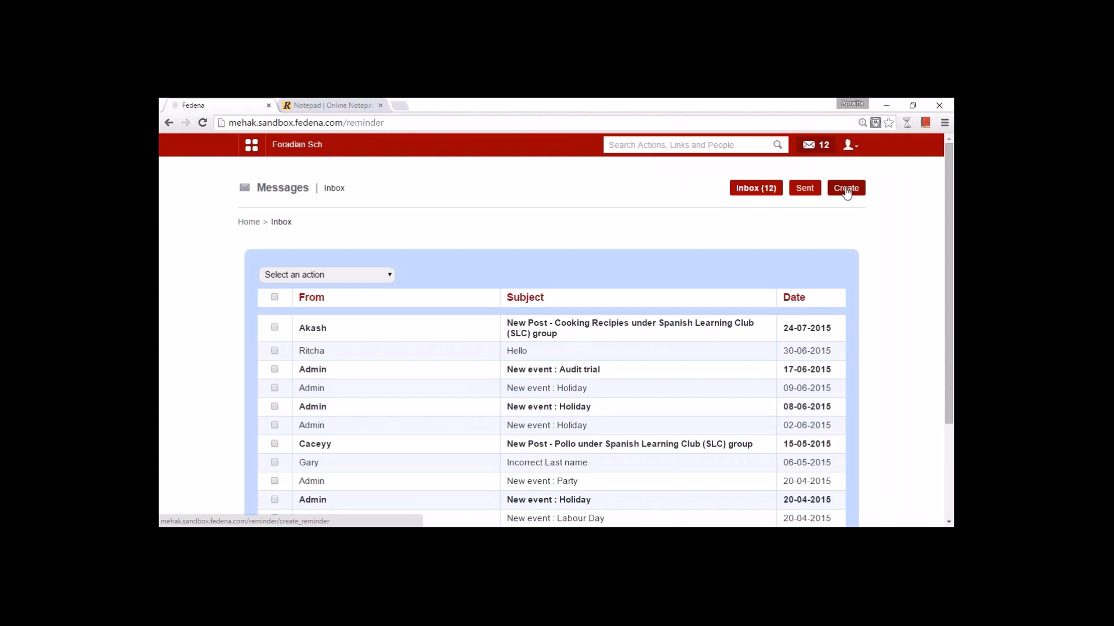
{"action": "left_click", "coordinate": [846, 189]}
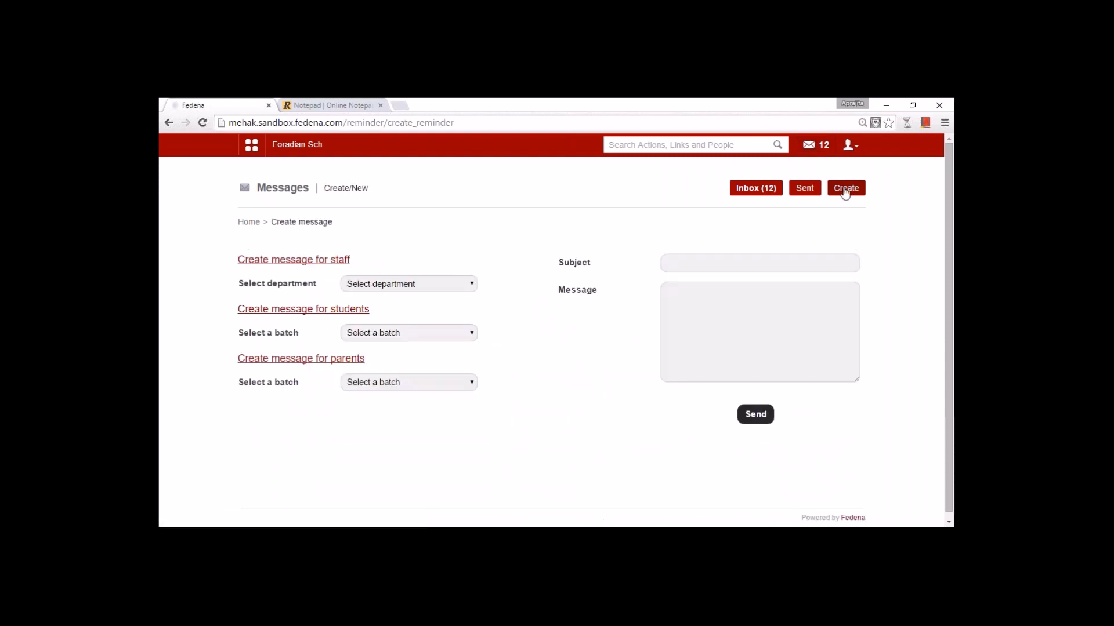
{"action": "left_click", "coordinate": [411, 284]}
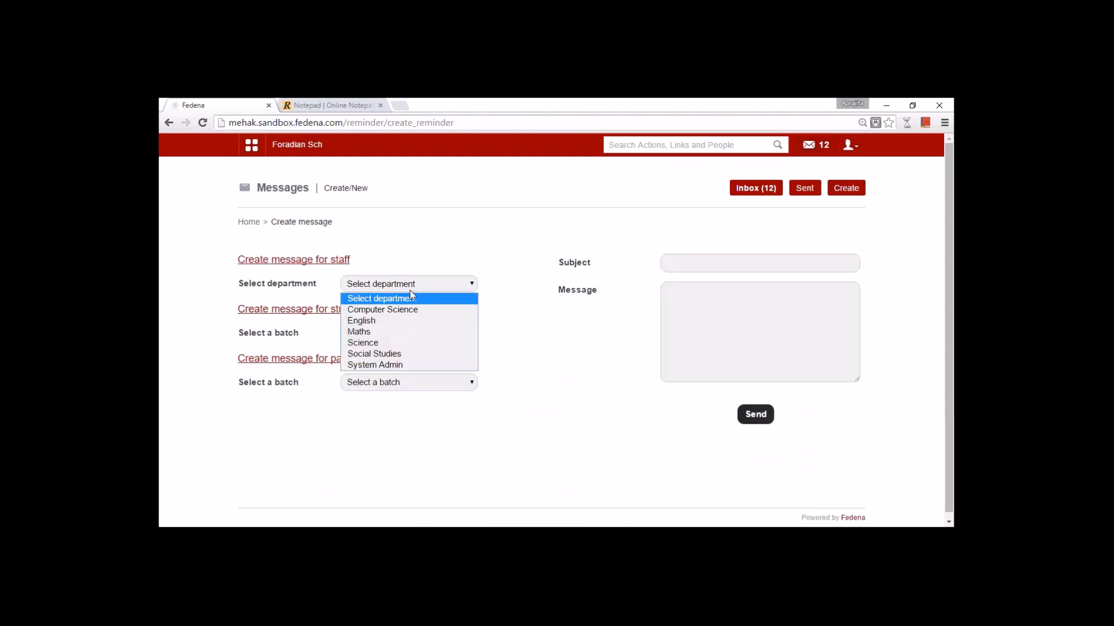
{"action": "left_click", "coordinate": [400, 318]}
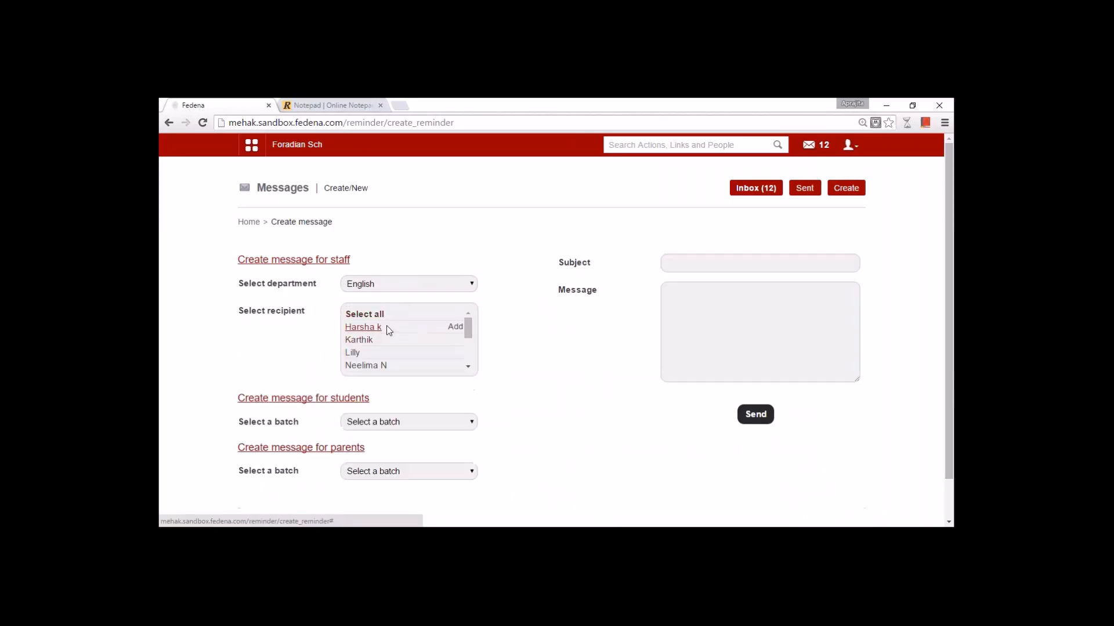
{"action": "left_click", "coordinate": [734, 264]}
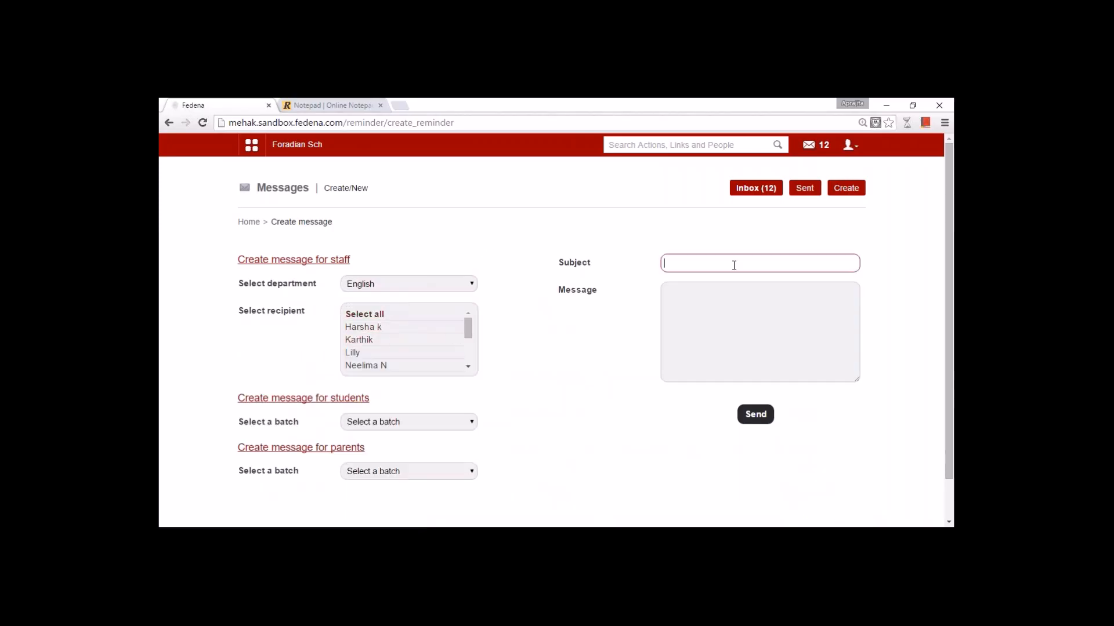
{"action": "left_click", "coordinate": [701, 308]}
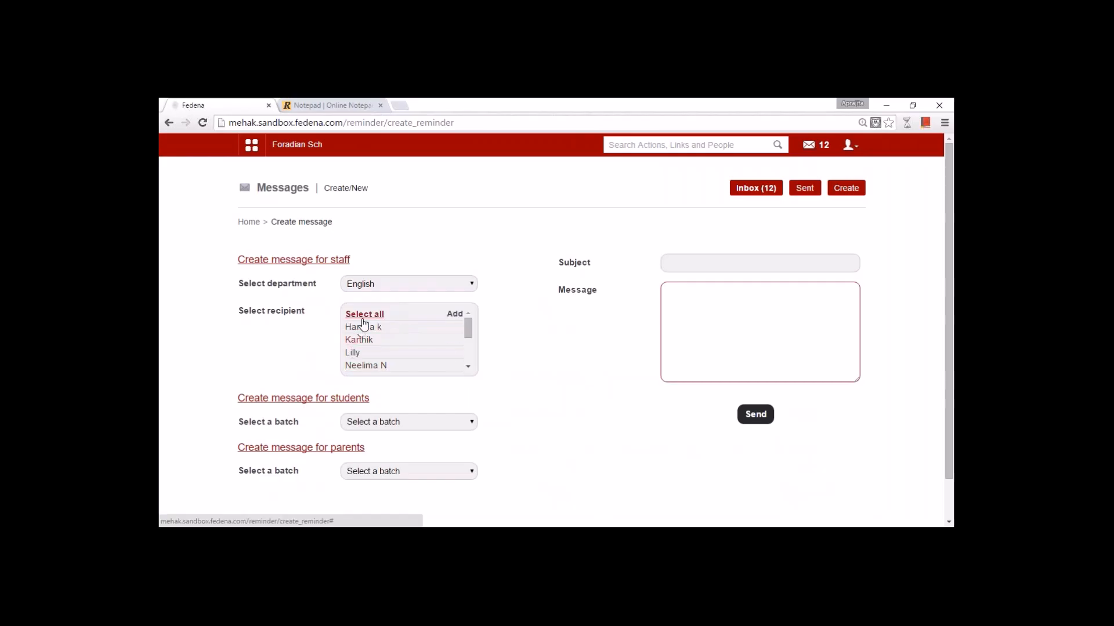
{"action": "left_click", "coordinate": [809, 145]}
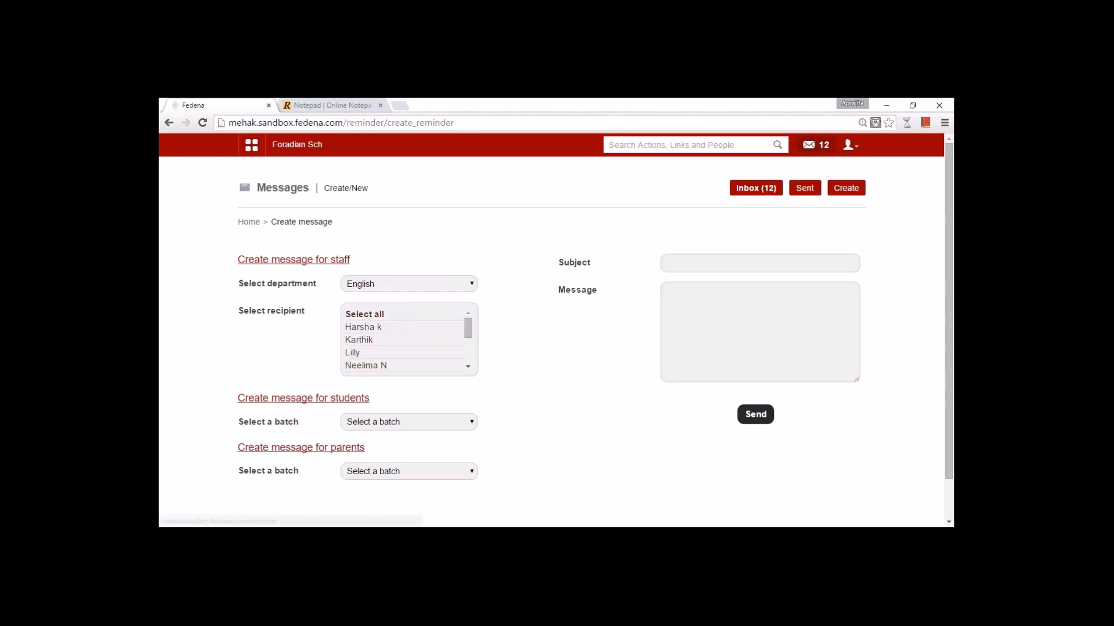
{"action": "left_click", "coordinate": [529, 325]}
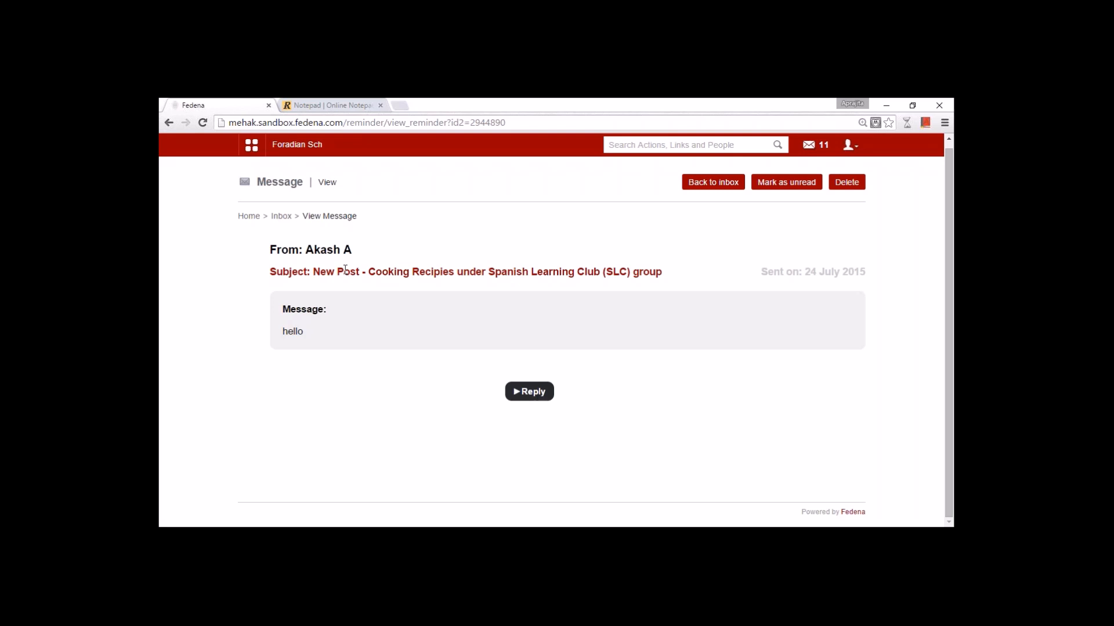
- Mark Settings in the notes' module list and show Fedena's Administration modules
{"action": "left_click", "coordinate": [251, 147]}
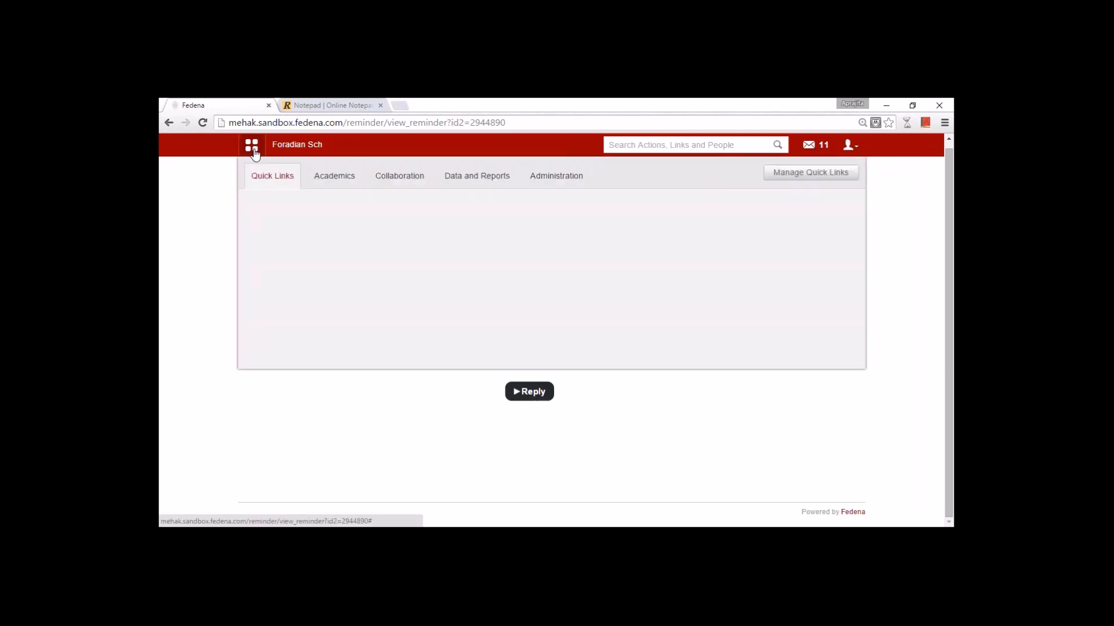
{"action": "left_click", "coordinate": [332, 106]}
{"action": "left_click_drag", "start_coordinate": [254, 283], "coordinate": [165, 282]}
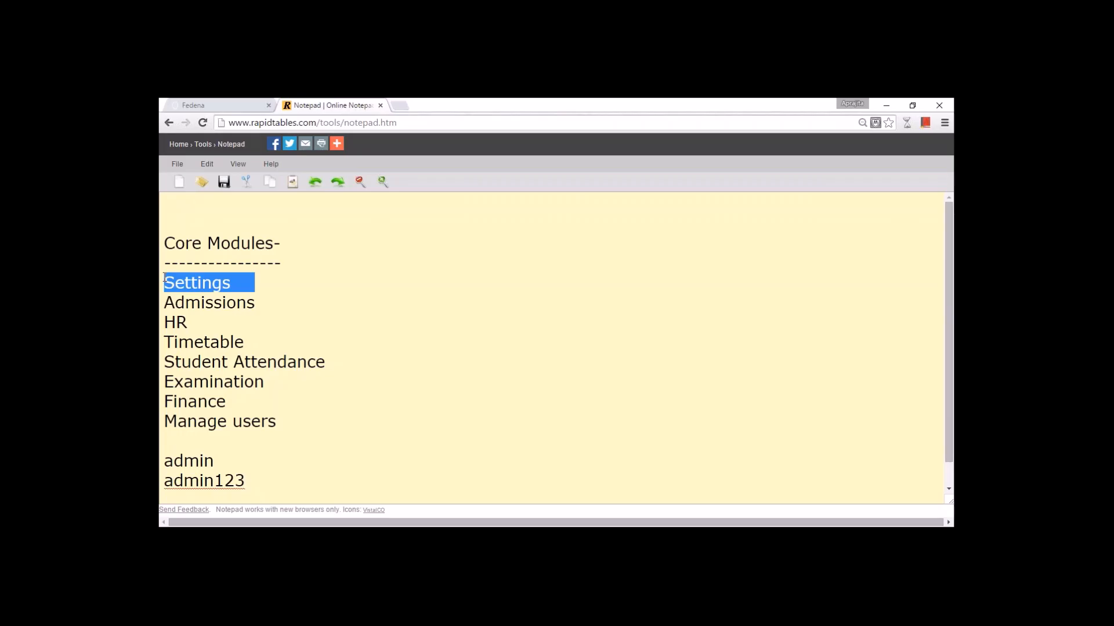
{"action": "left_click", "coordinate": [249, 105]}
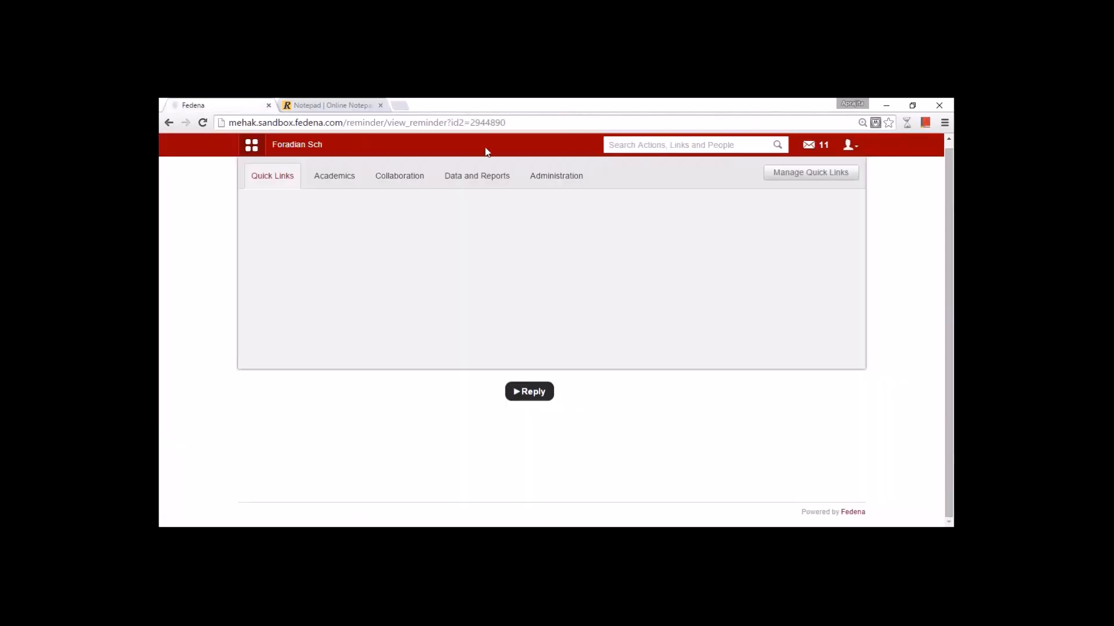
{"action": "left_click", "coordinate": [562, 180]}
- Open General settings and view the K-12 and Higher Education institution types
{"action": "left_click", "coordinate": [583, 216]}
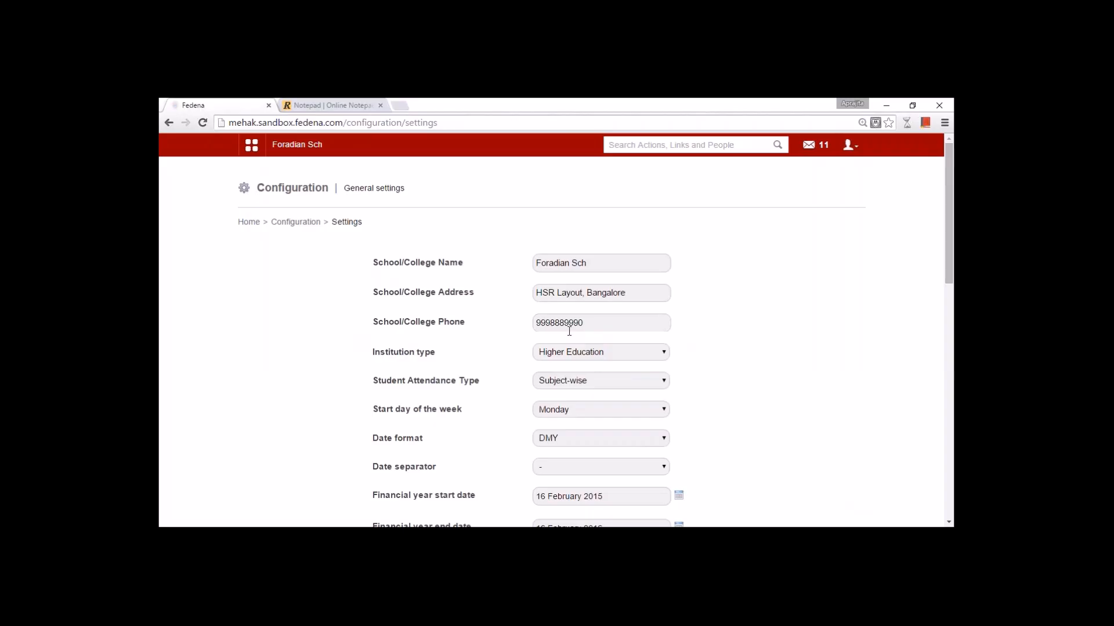
{"action": "left_click", "coordinate": [594, 354]}
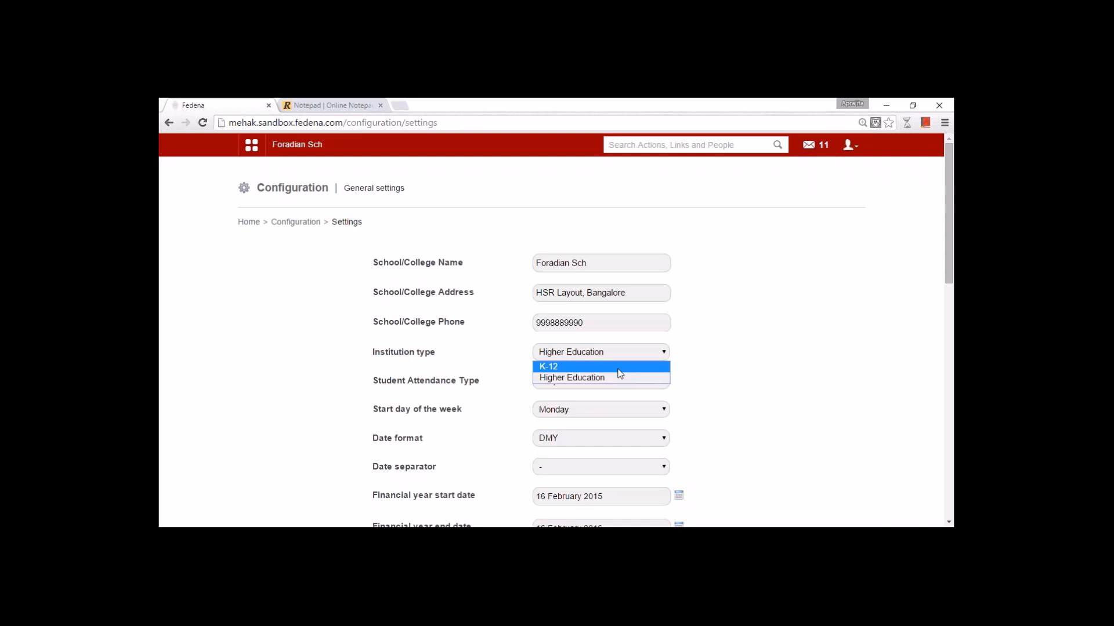
- Change Student Attendance Type to Daily, keeping Higher Education as institution type
{"action": "key", "text": "Escape"}
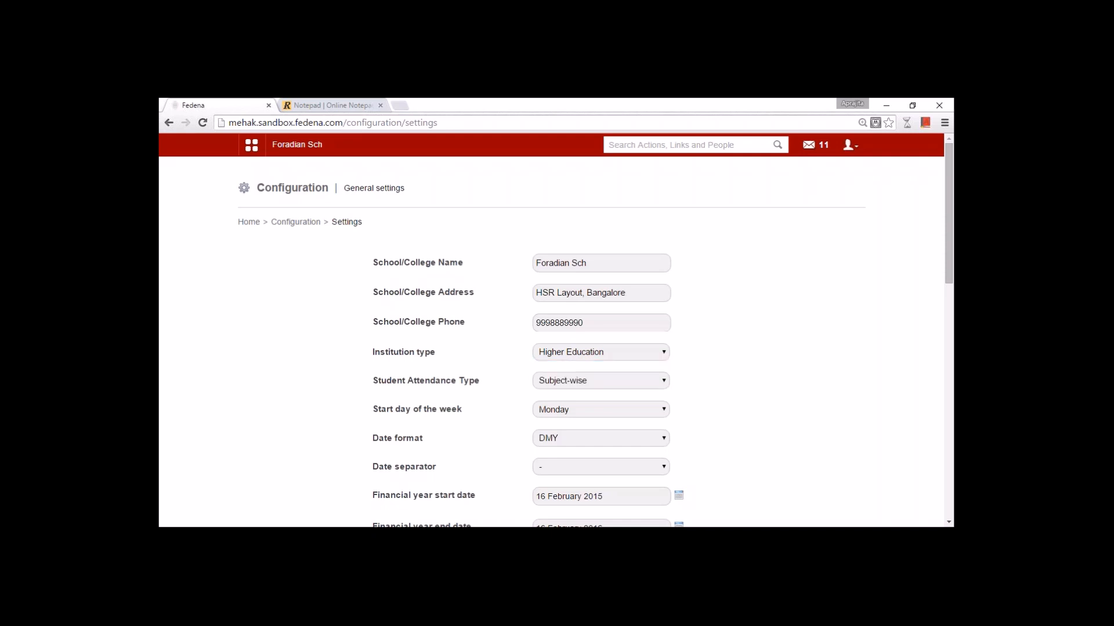
{"action": "left_click", "coordinate": [627, 381]}
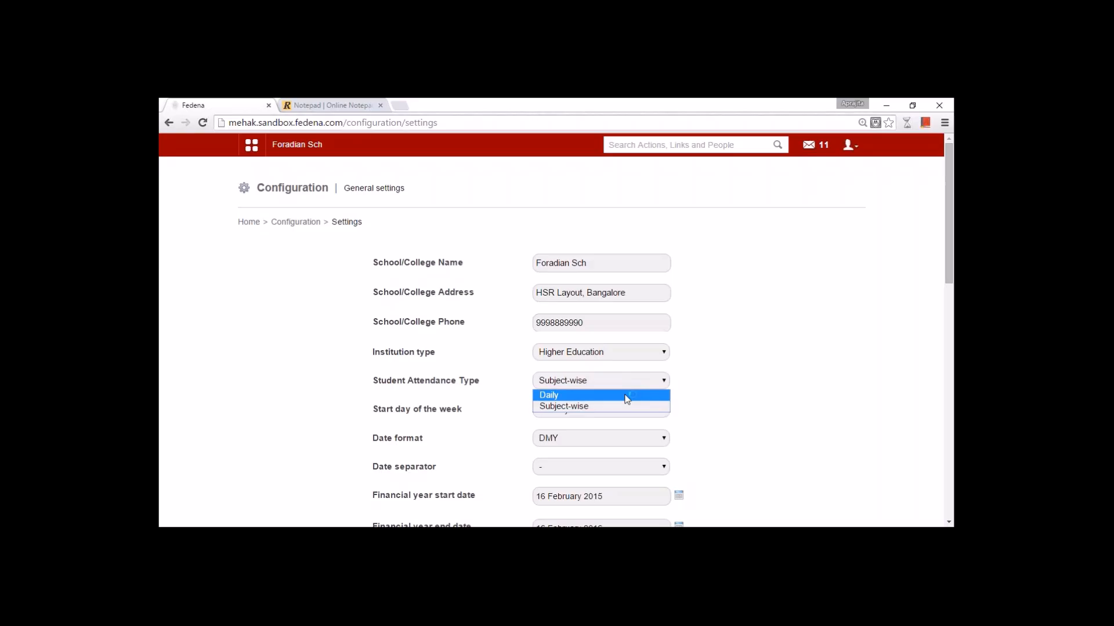
{"action": "left_click", "coordinate": [625, 395]}
{"action": "left_click", "coordinate": [581, 380]}
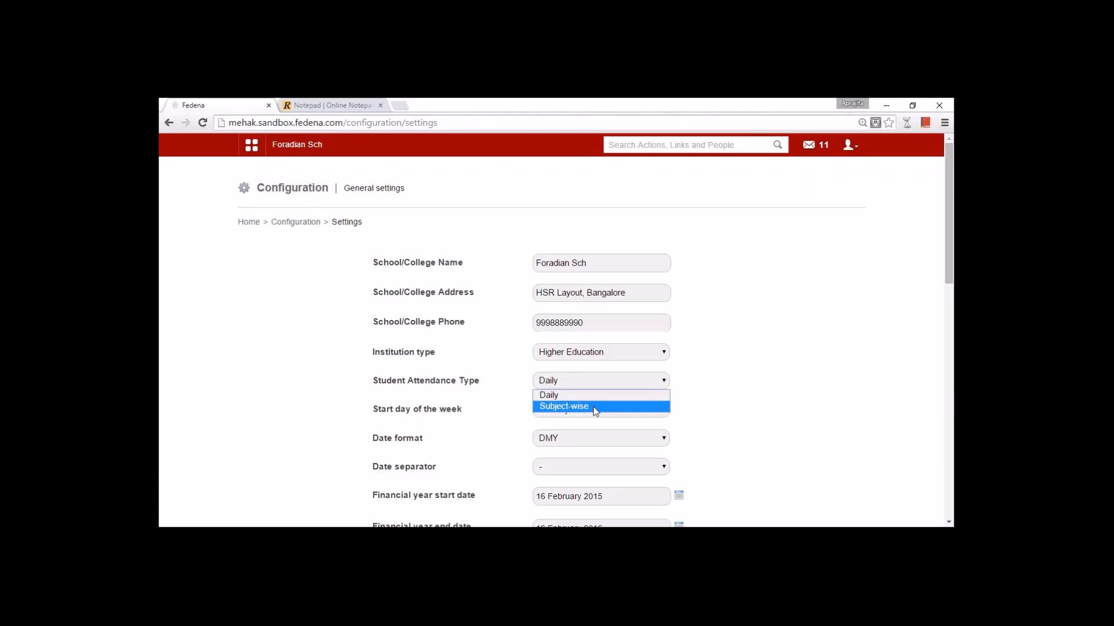
{"action": "left_click", "coordinate": [689, 409]}
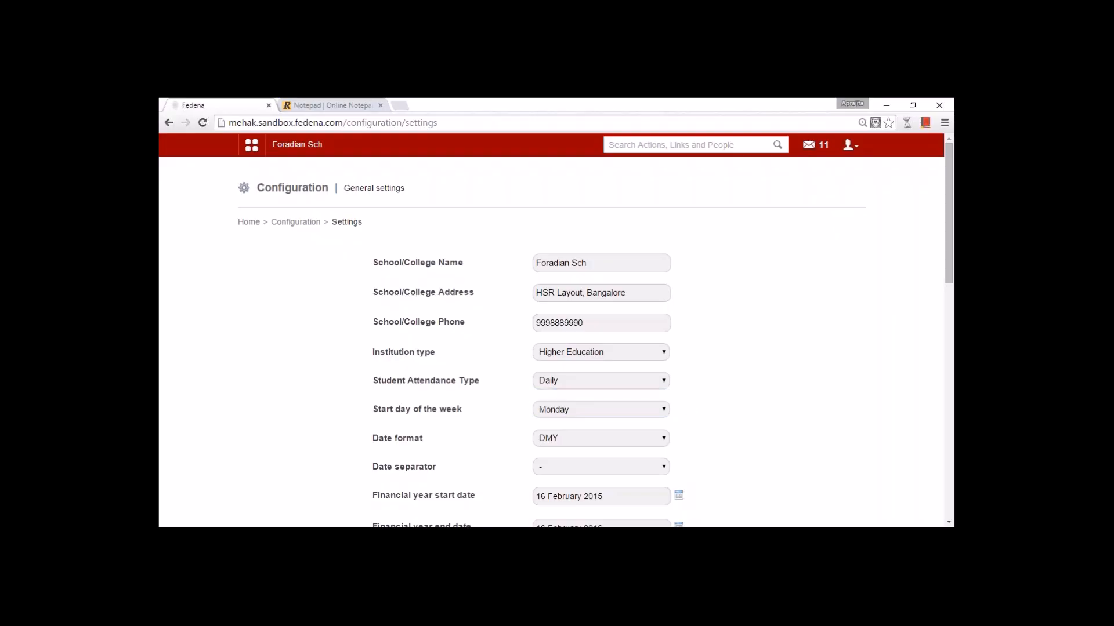
{"action": "scroll", "coordinate": [565, 270], "scroll_direction": "down", "scroll_amount": 3}
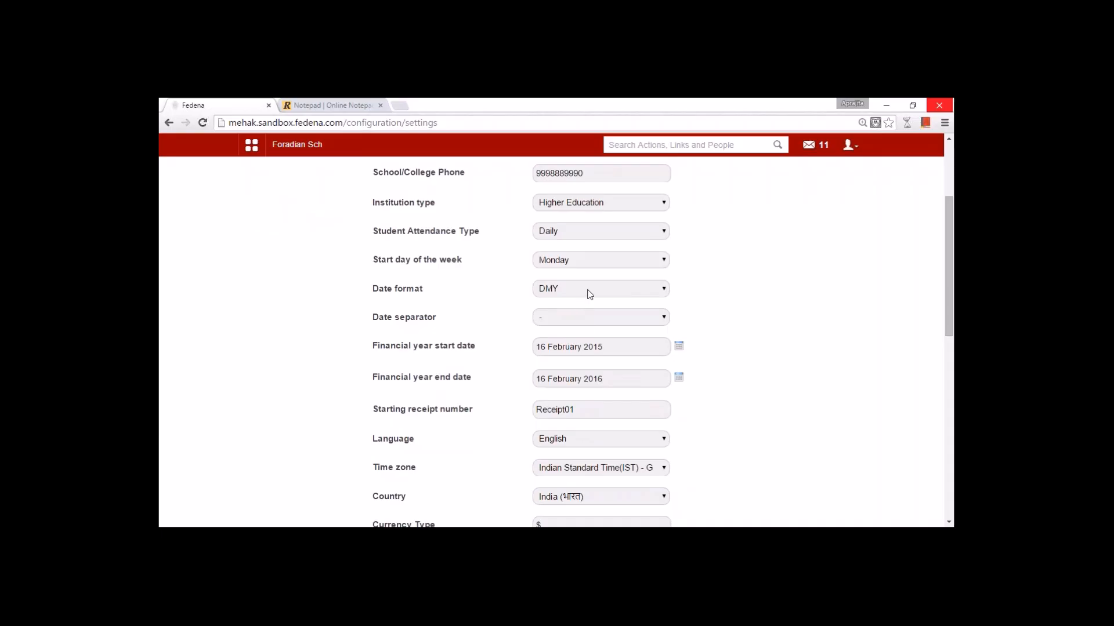
{"action": "left_click_drag", "start_coordinate": [945, 314], "coordinate": [952, 349]}
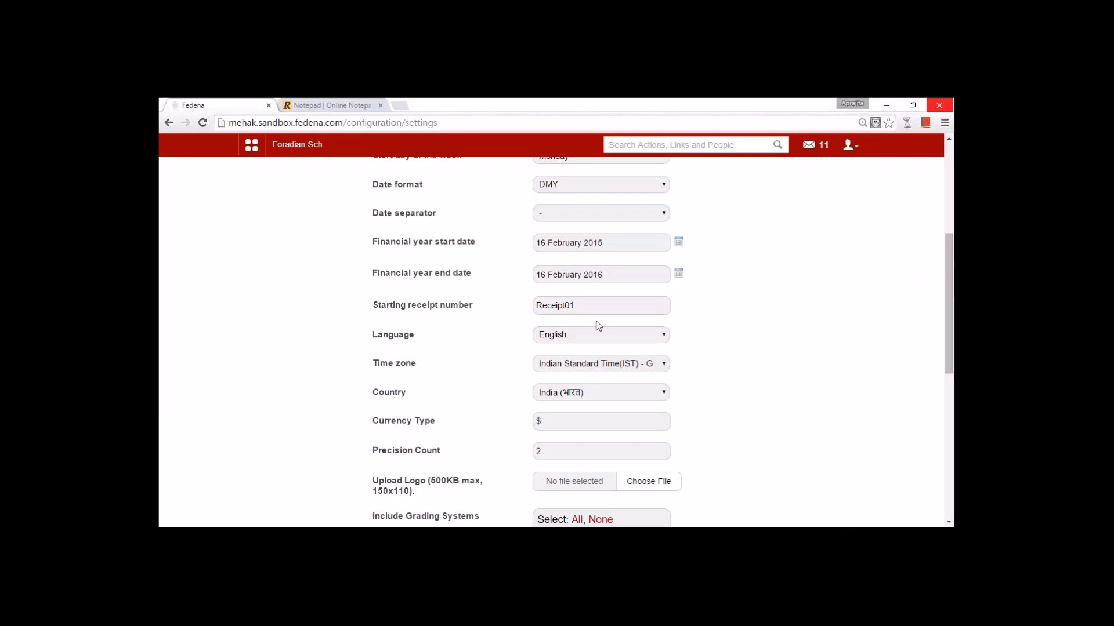
{"action": "double_click", "coordinate": [539, 304]}
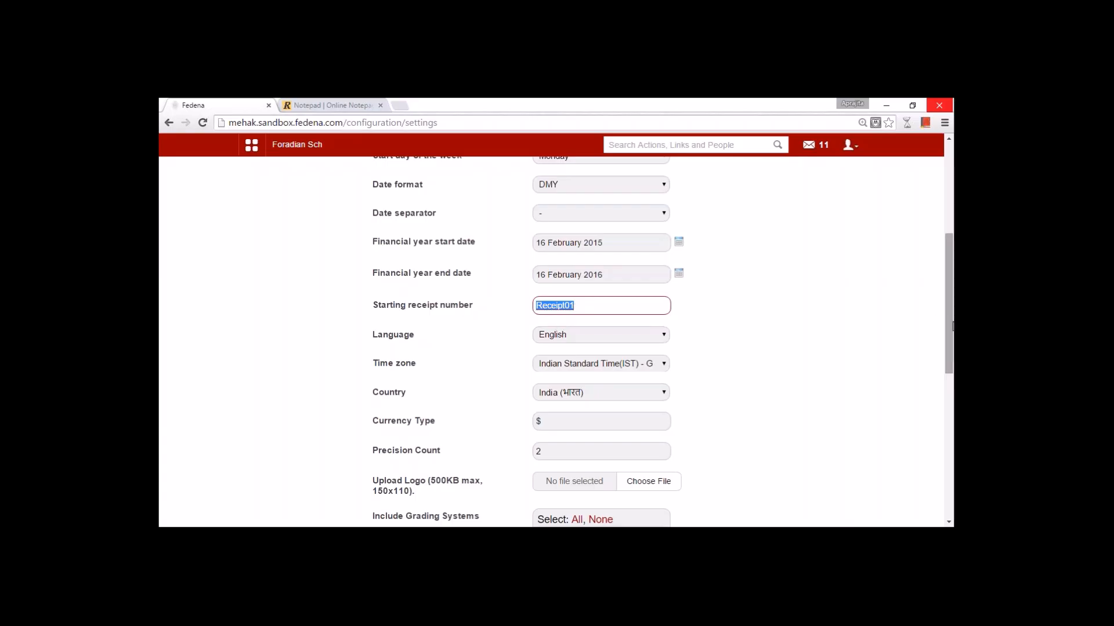
{"action": "left_click_drag", "start_coordinate": [952, 327], "coordinate": [950, 364]}
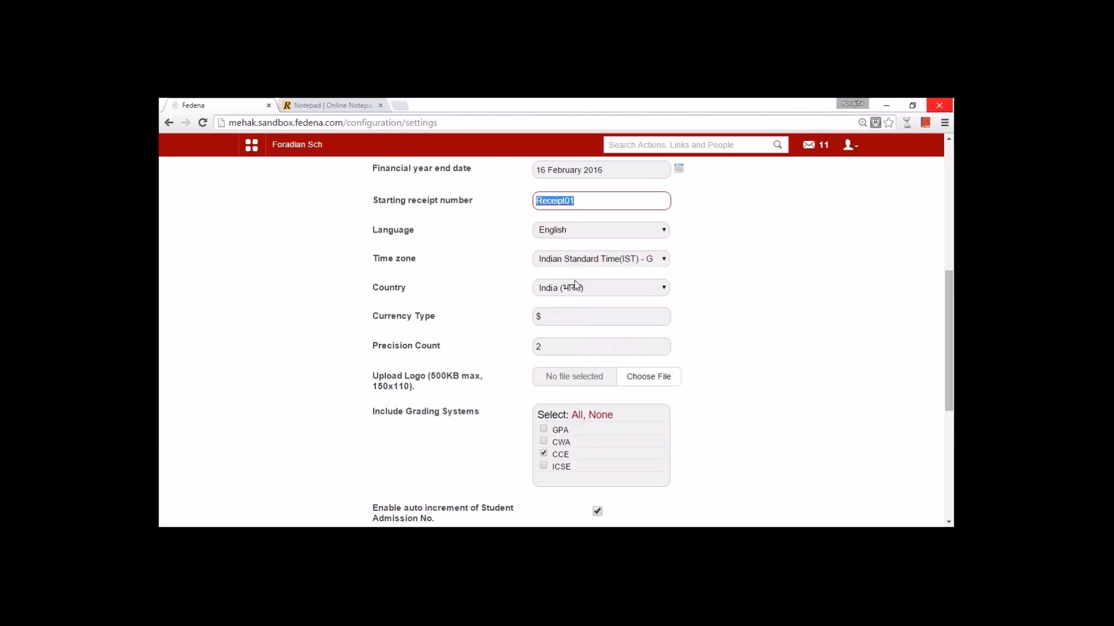
- Set Include Grading Systems to None so GPA, CWA, CCE and ICSE are unchecked
{"action": "left_click", "coordinate": [558, 341]}
{"action": "left_click_drag", "start_coordinate": [950, 356], "coordinate": [952, 405]}
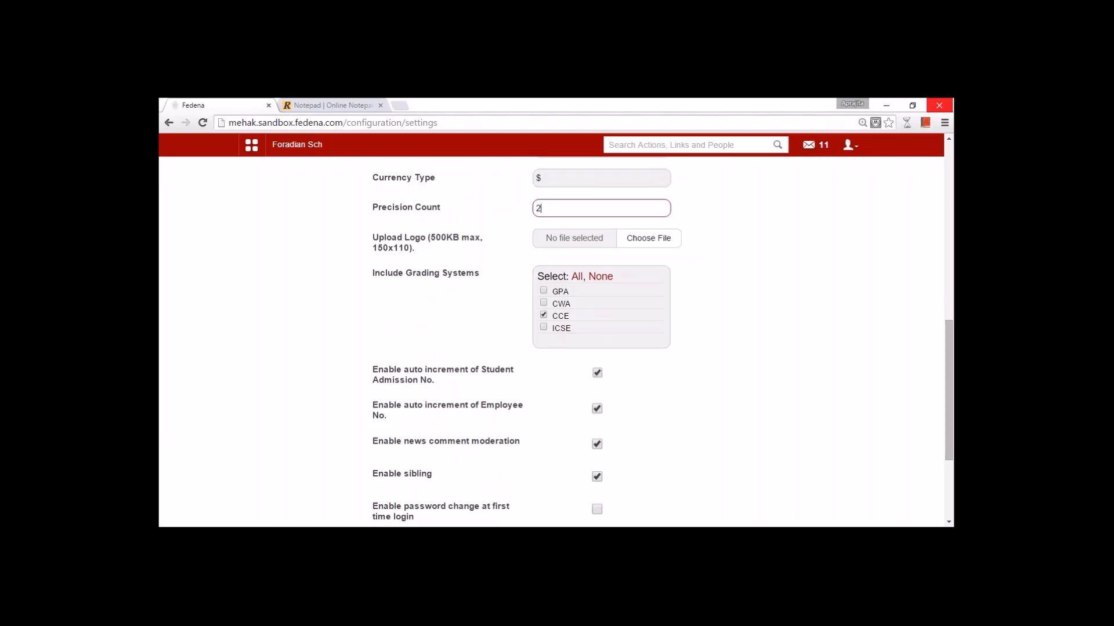
{"action": "left_click", "coordinate": [593, 278]}
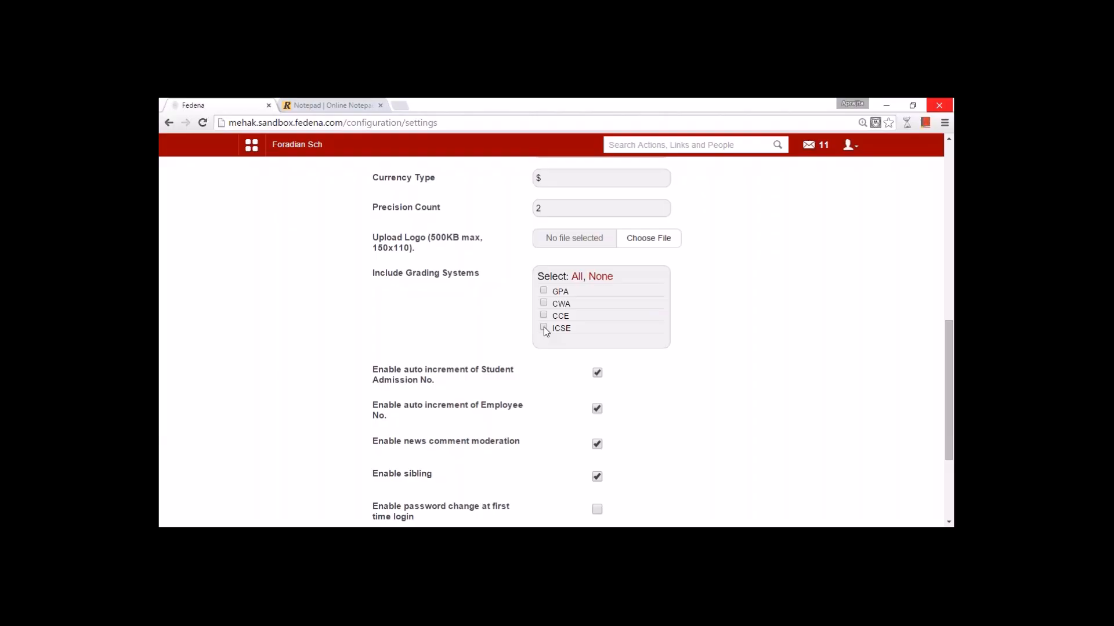
- Scroll General settings down to the grading-system and auto-increment checkboxes
{"action": "scroll", "coordinate": [475, 353], "scroll_direction": "down", "scroll_amount": 1}
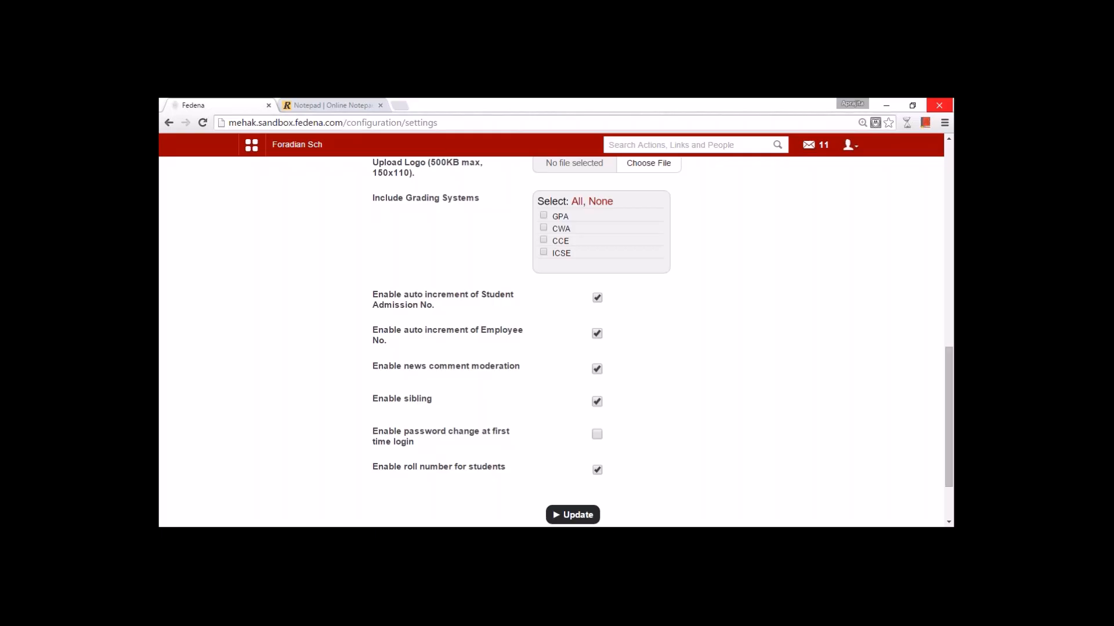
- Tick 'Enable password change at first time login' on the General settings form
{"action": "left_click", "coordinate": [597, 434]}
- Save the general settings and change the account password, entering the new password twice to confirm
{"action": "left_click", "coordinate": [573, 514]}
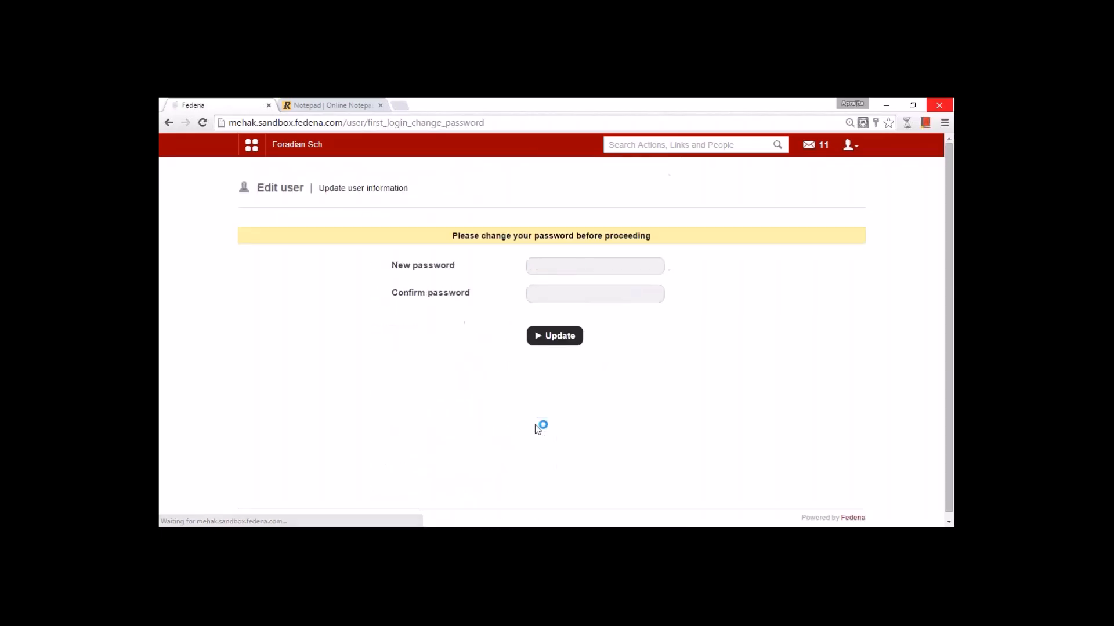
{"action": "left_click", "coordinate": [591, 266]}
{"action": "type", "text": "12345678"}
{"action": "key", "text": "Tab"}
{"action": "type", "text": "12345678"}
{"action": "key", "text": "Return"}
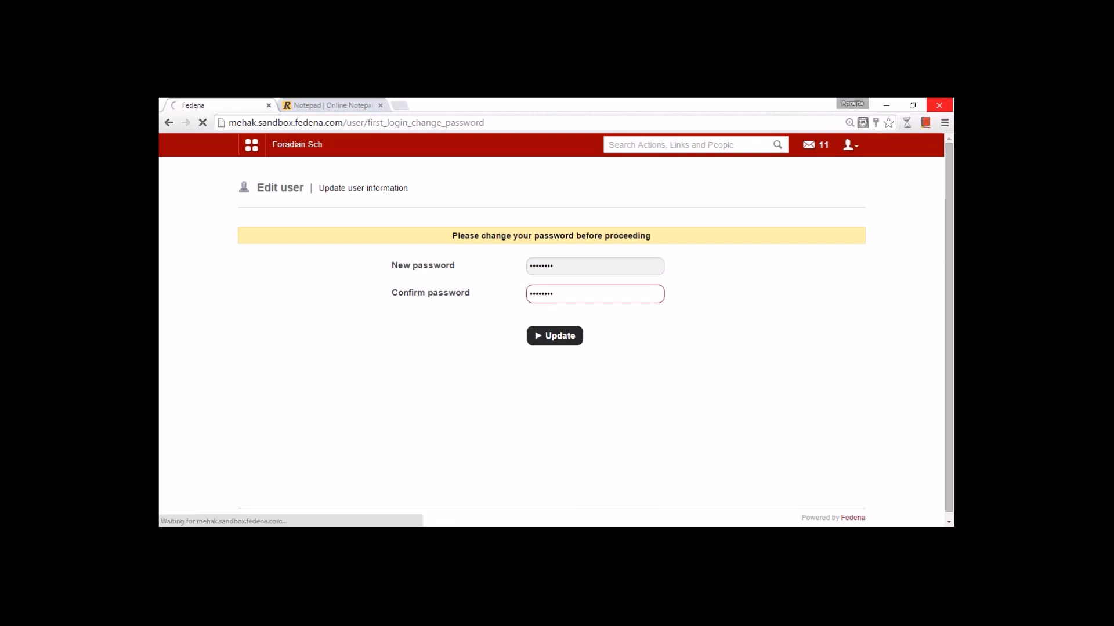
{"action": "left_click", "coordinate": [251, 144]}
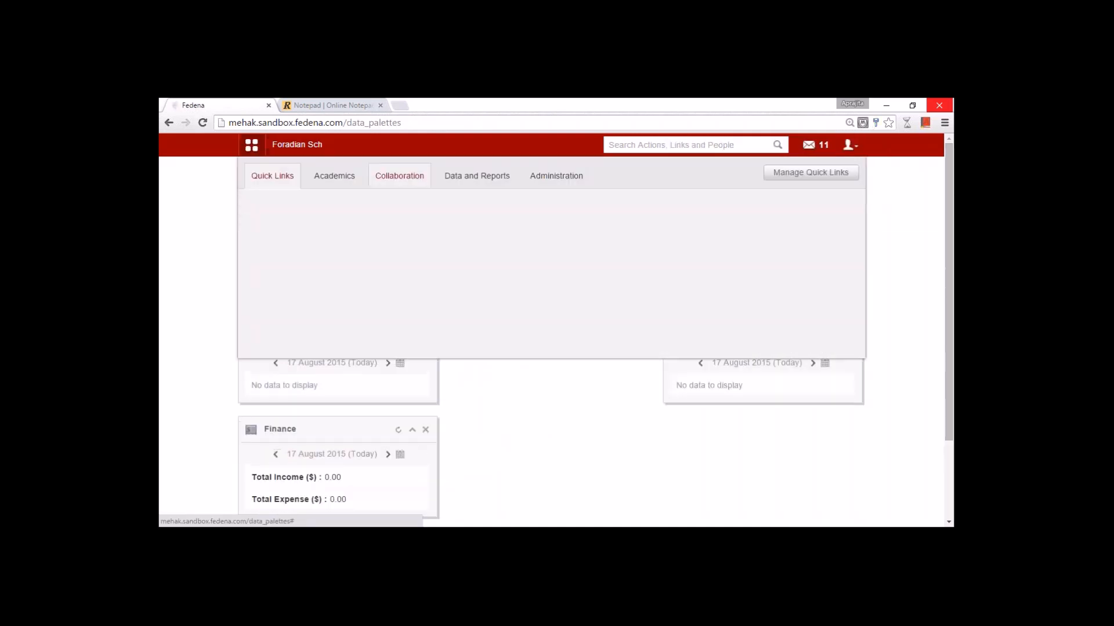
- Go to Configuration > Courses > Manage Course to list the 14 existing courses
{"action": "left_click", "coordinate": [551, 179]}
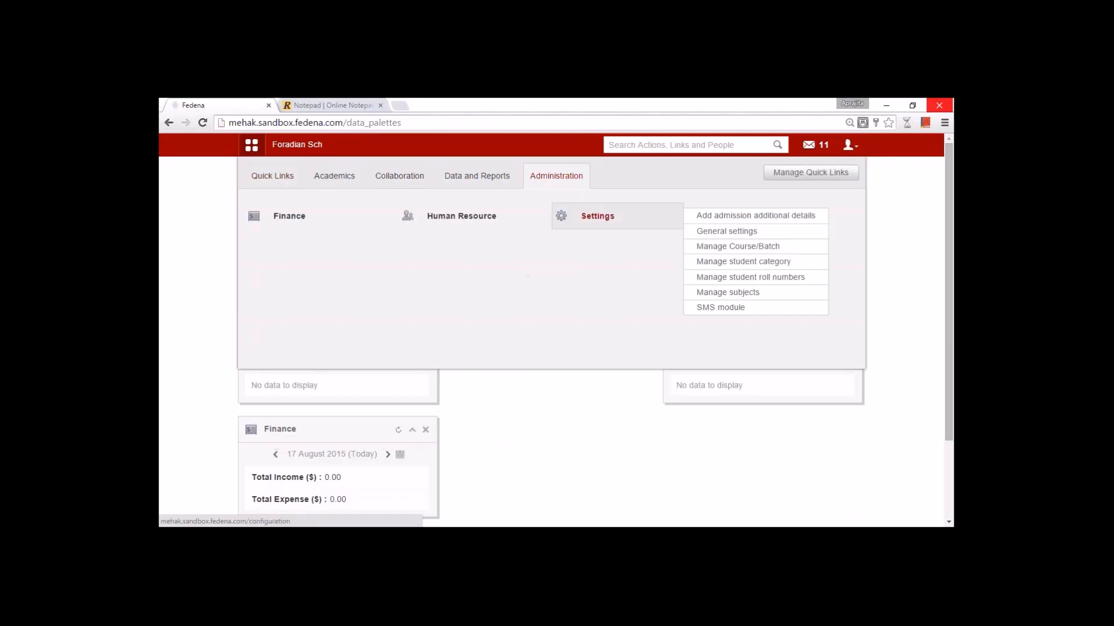
{"action": "left_click", "coordinate": [587, 216]}
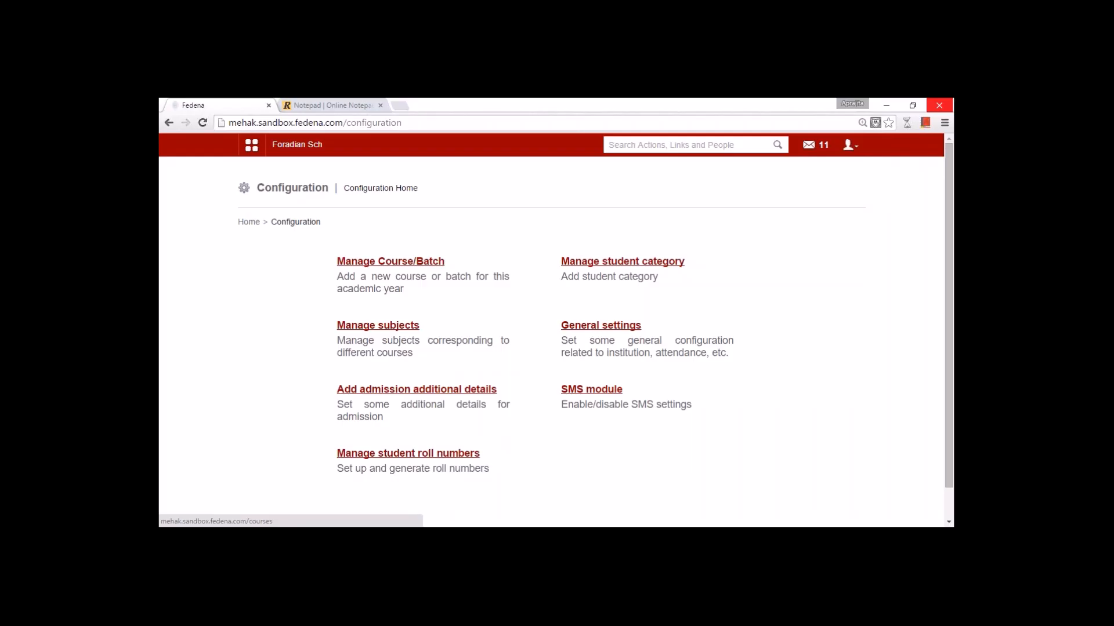
{"action": "left_click", "coordinate": [391, 261]}
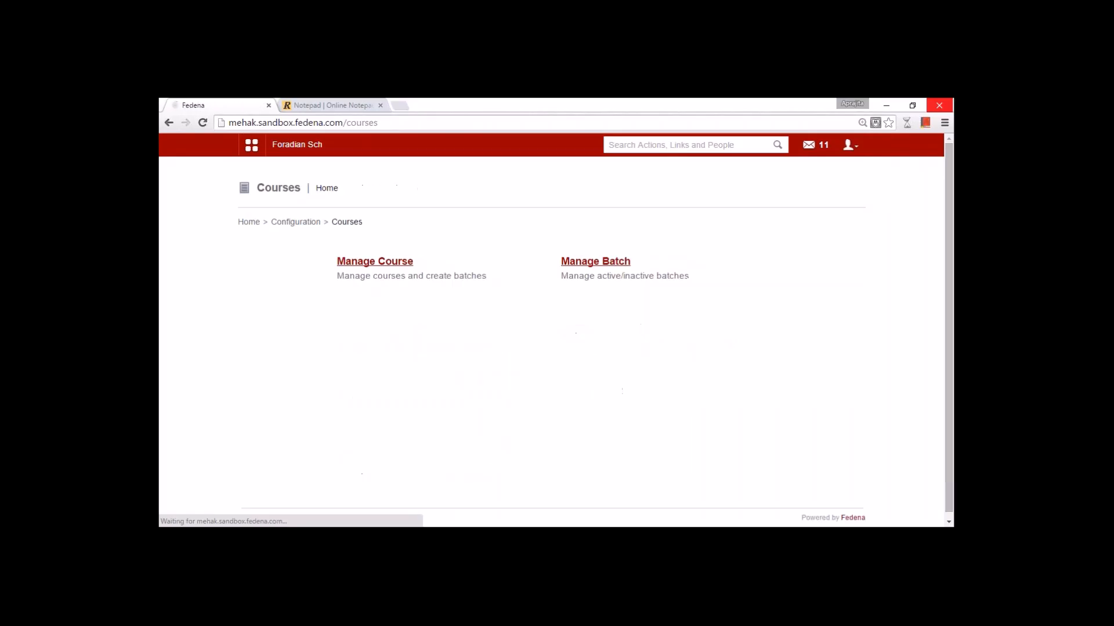
{"action": "left_click", "coordinate": [395, 266]}
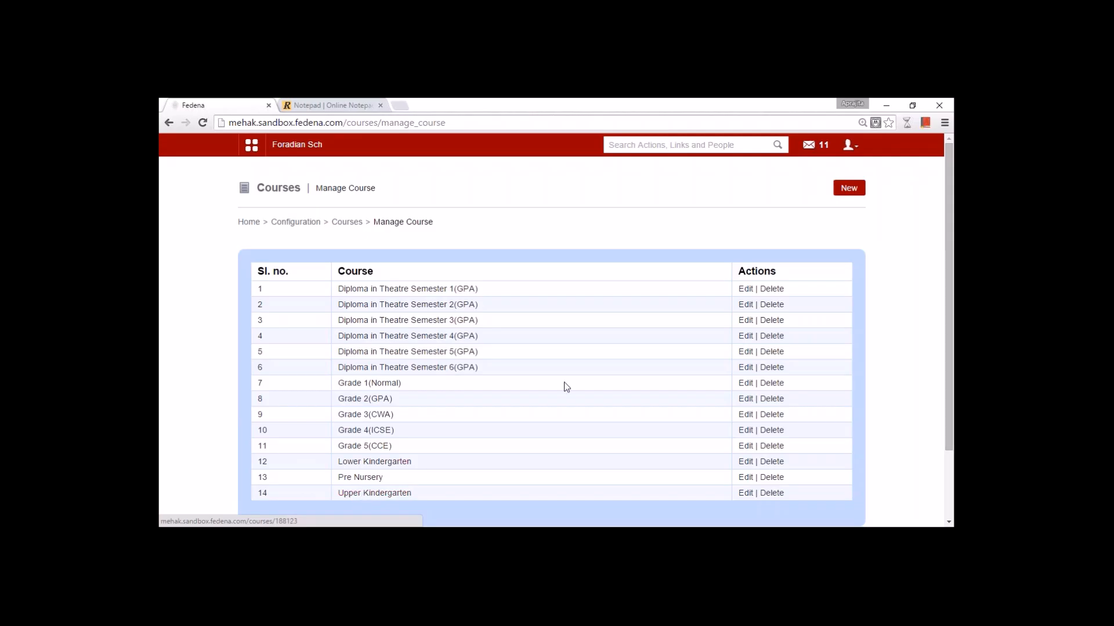
- Start a new course named Grade1 with code G1 and review the grading system types
{"action": "left_click", "coordinate": [849, 189]}
{"action": "left_click", "coordinate": [545, 268]}
{"action": "type", "text": "Grade"}
{"action": "key", "text": "BackSpace"}
{"action": "key", "text": "BackSpace"}
{"action": "key", "text": "BackSpace"}
{"action": "key", "text": "BackSpace"}
{"action": "type", "text": "ra"}
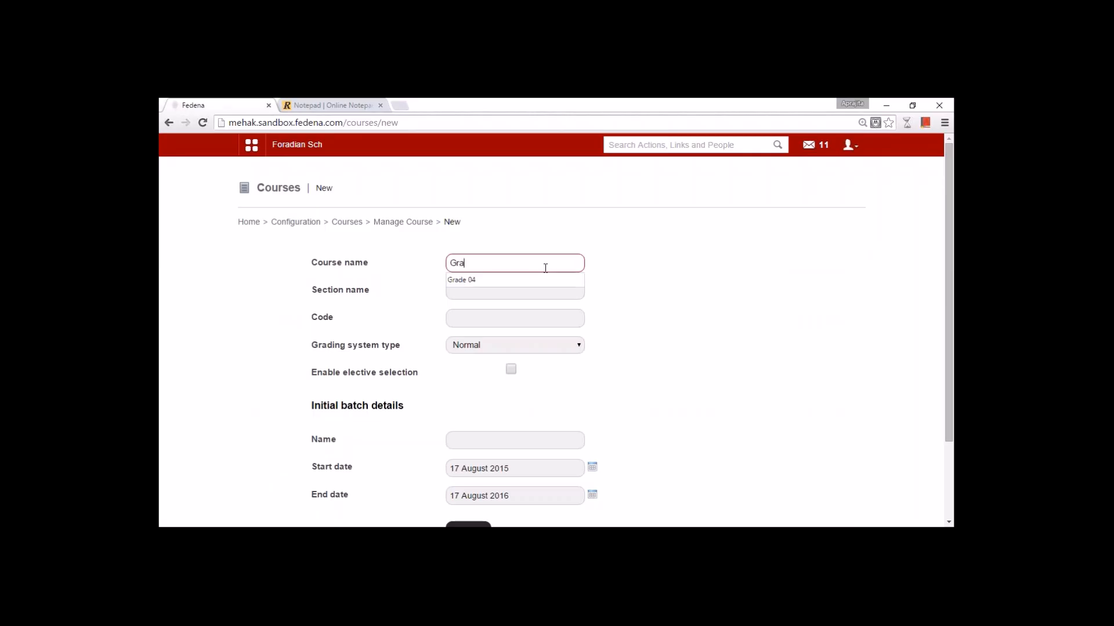
{"action": "type", "text": "de1"}
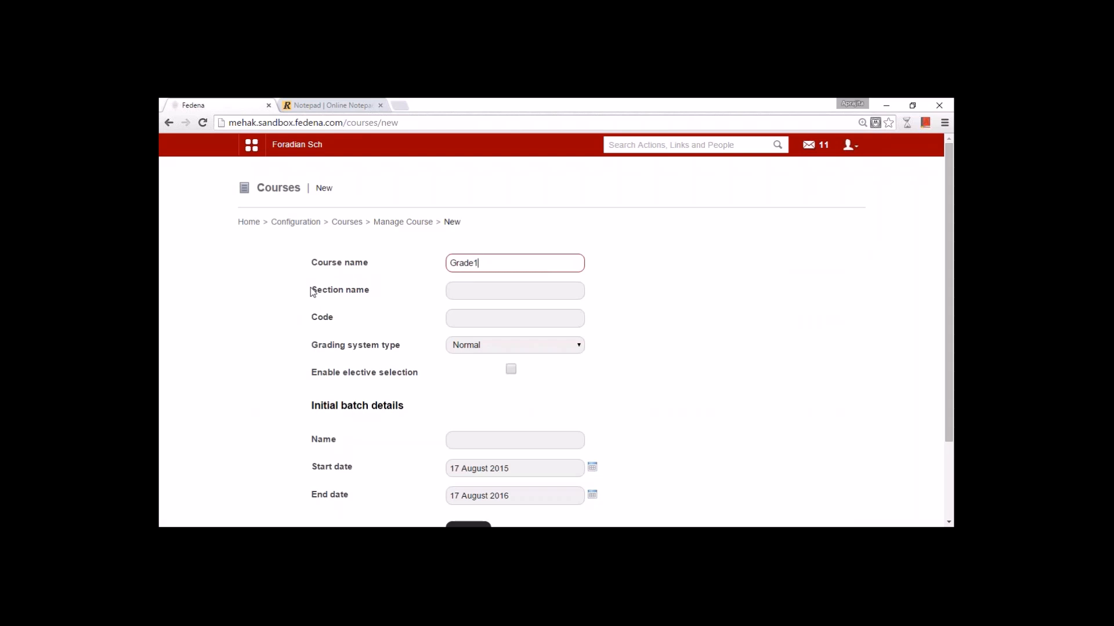
{"action": "left_click", "coordinate": [464, 292]}
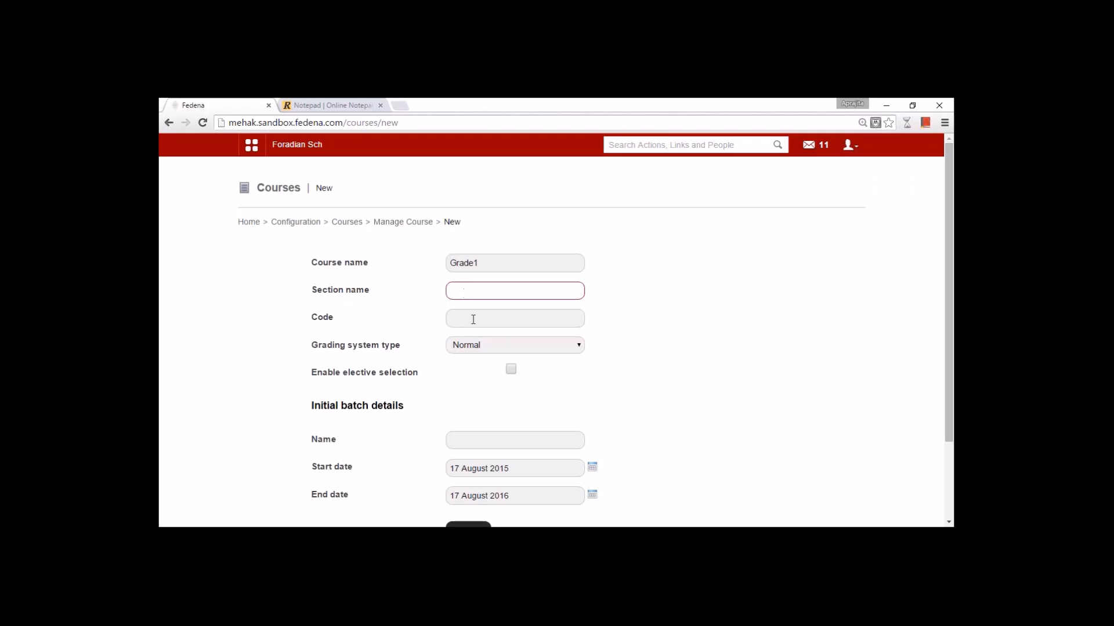
{"action": "left_click", "coordinate": [472, 318]}
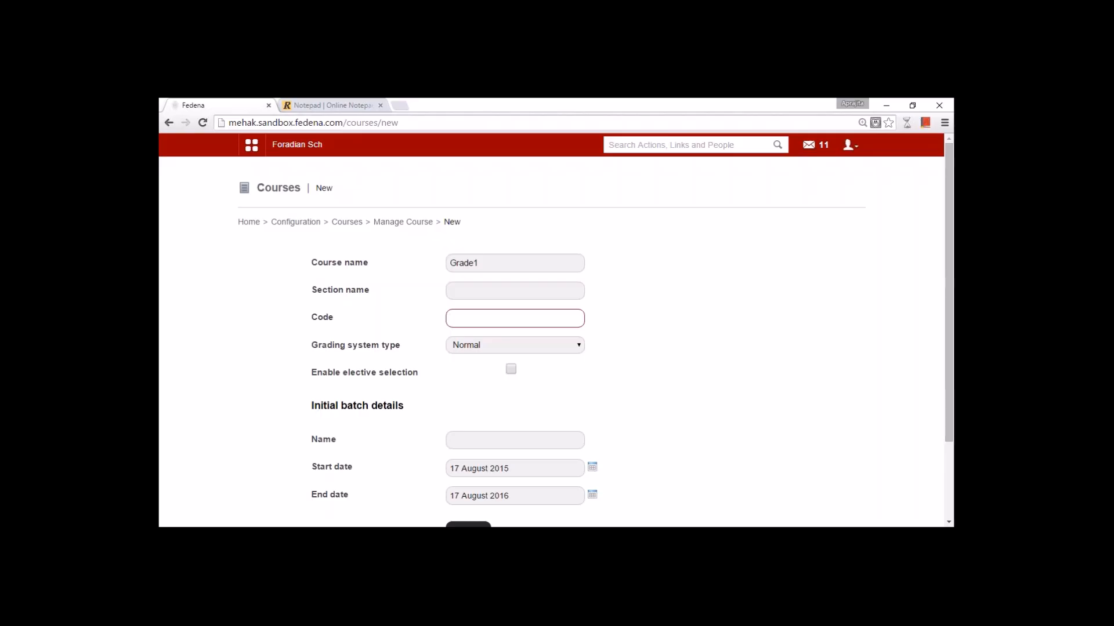
{"action": "type", "text": "G1"}
{"action": "left_click", "coordinate": [493, 346]}
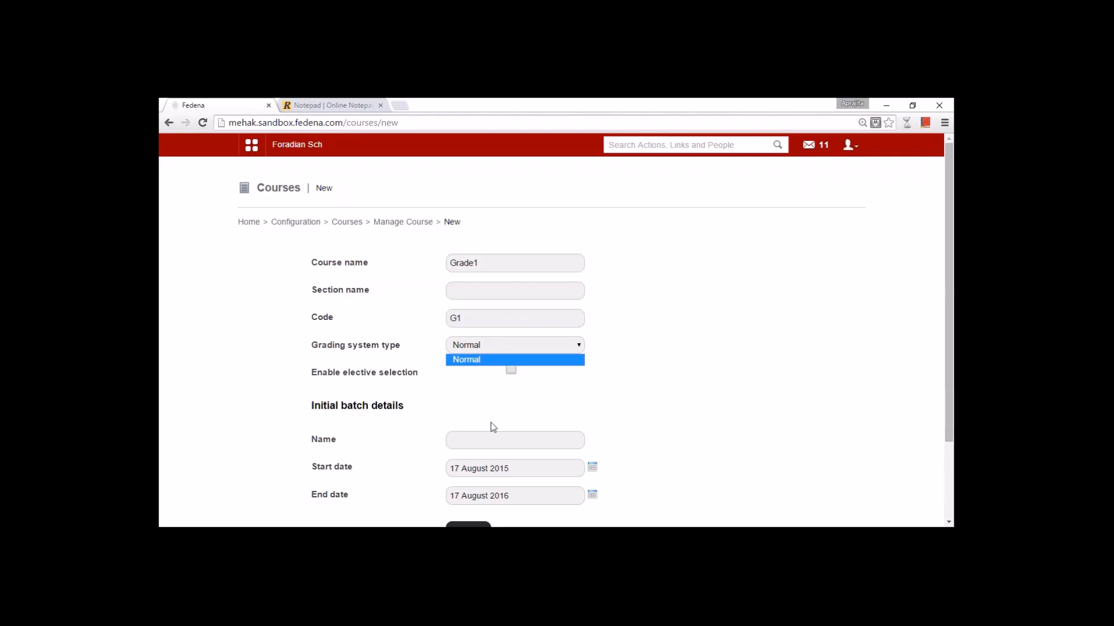
{"action": "left_click", "coordinate": [483, 262]}
{"action": "left_click_drag", "start_coordinate": [483, 263], "coordinate": [452, 268]}
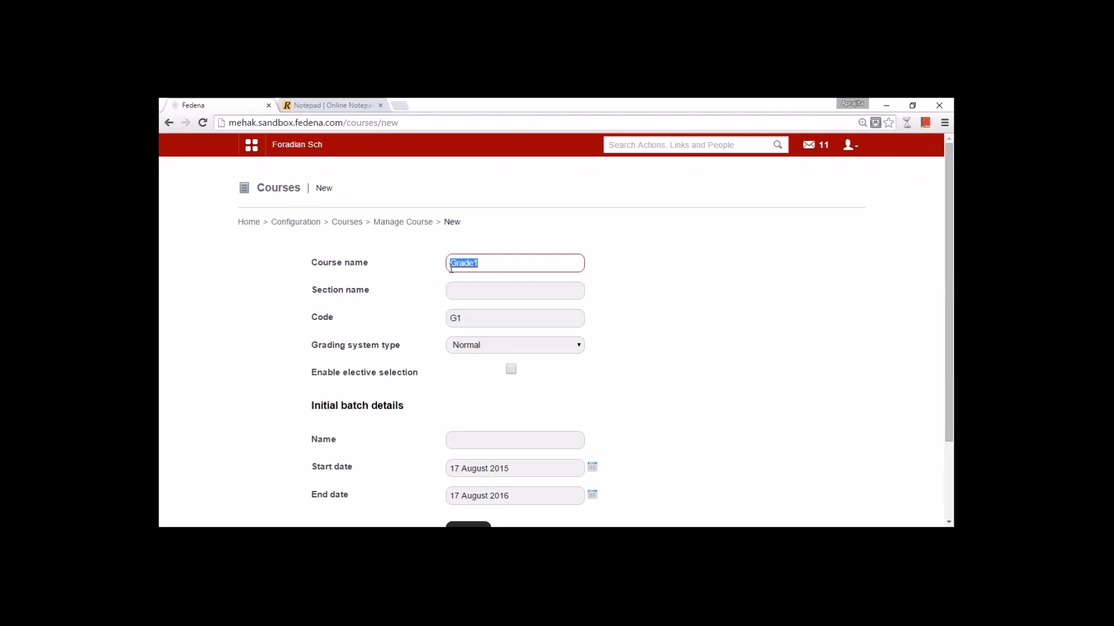
{"action": "left_click", "coordinate": [485, 346]}
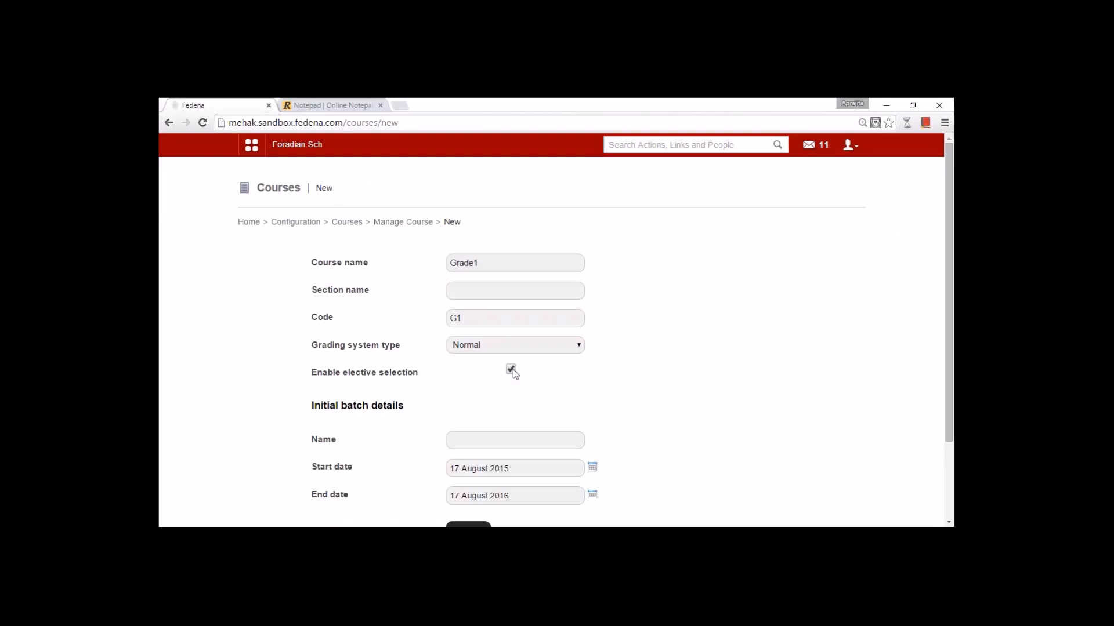
- Name the initial batch A 2015 and check its end date in the calendar
{"action": "left_click", "coordinate": [502, 441]}
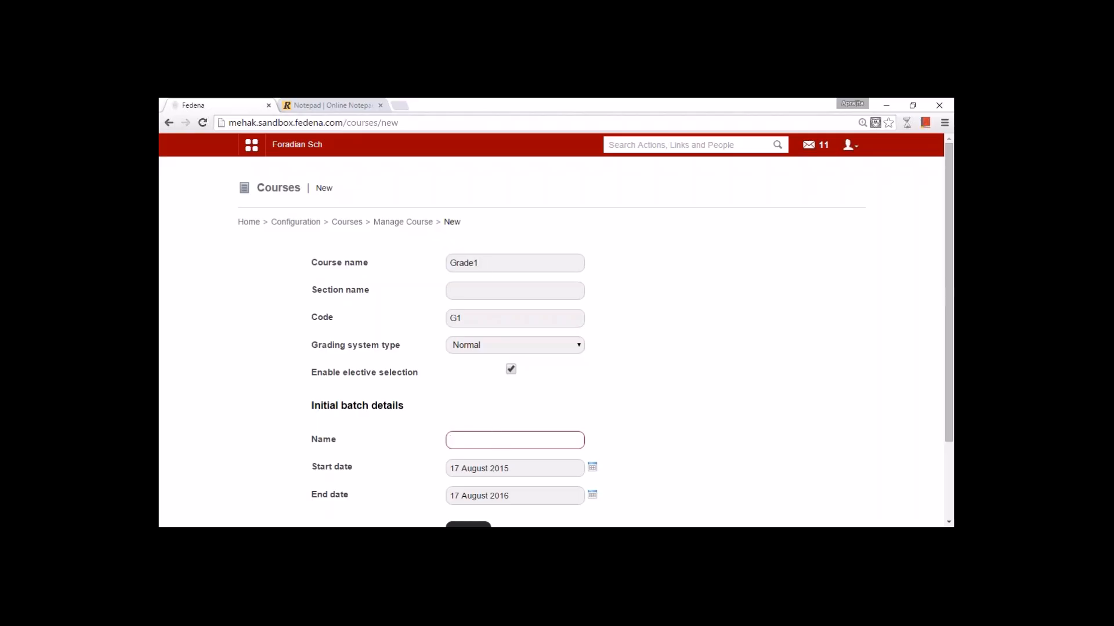
{"action": "type", "text": "A 2015"}
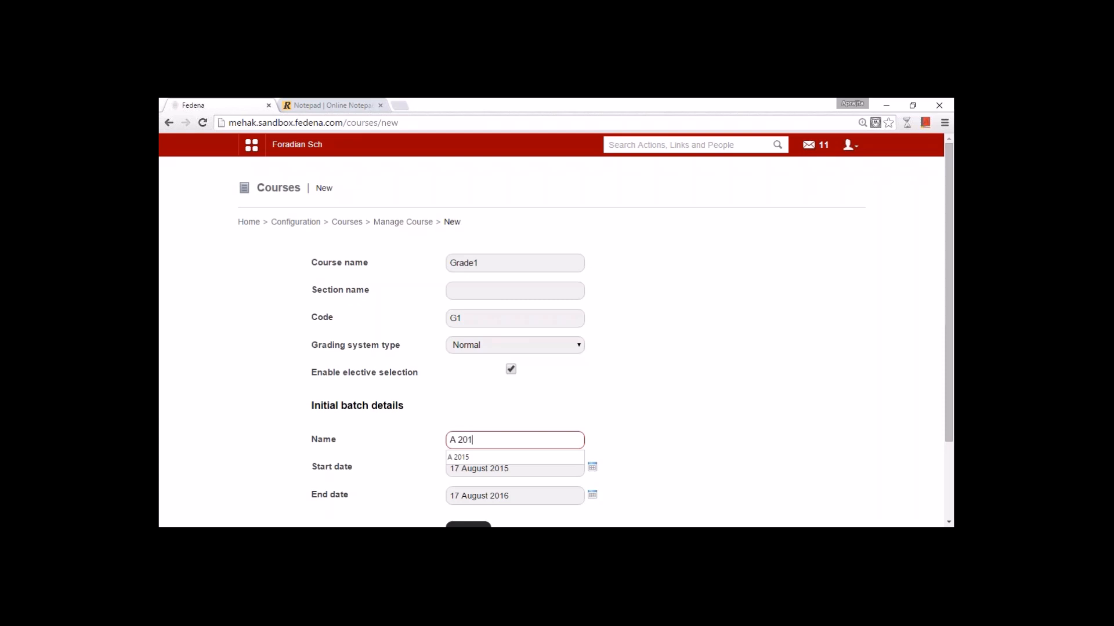
{"action": "left_click", "coordinate": [605, 442]}
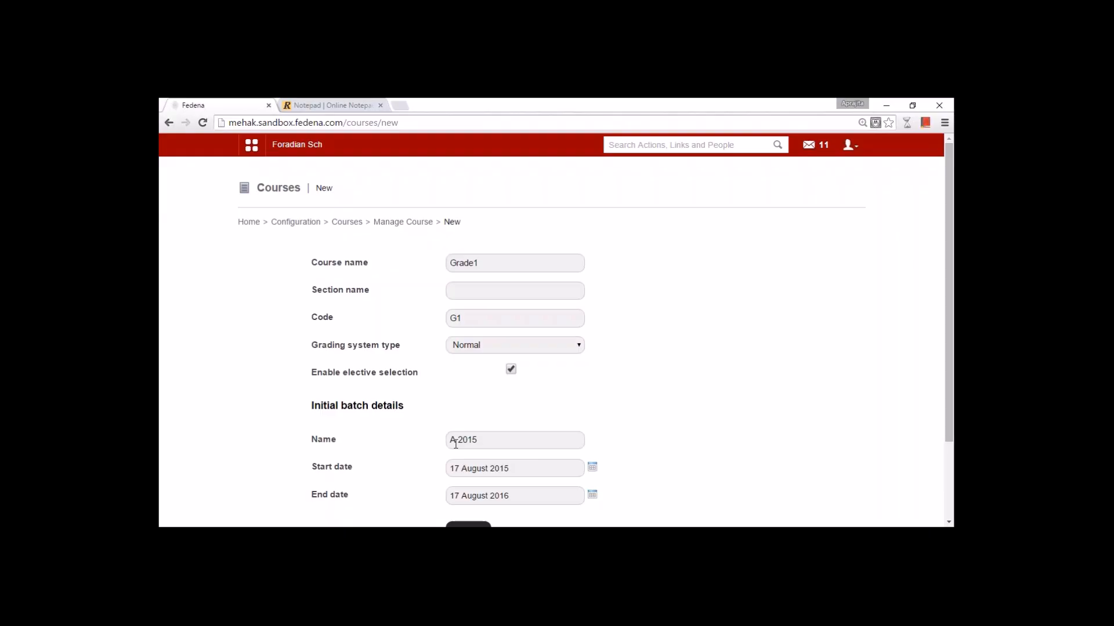
{"action": "double_click", "coordinate": [483, 263]}
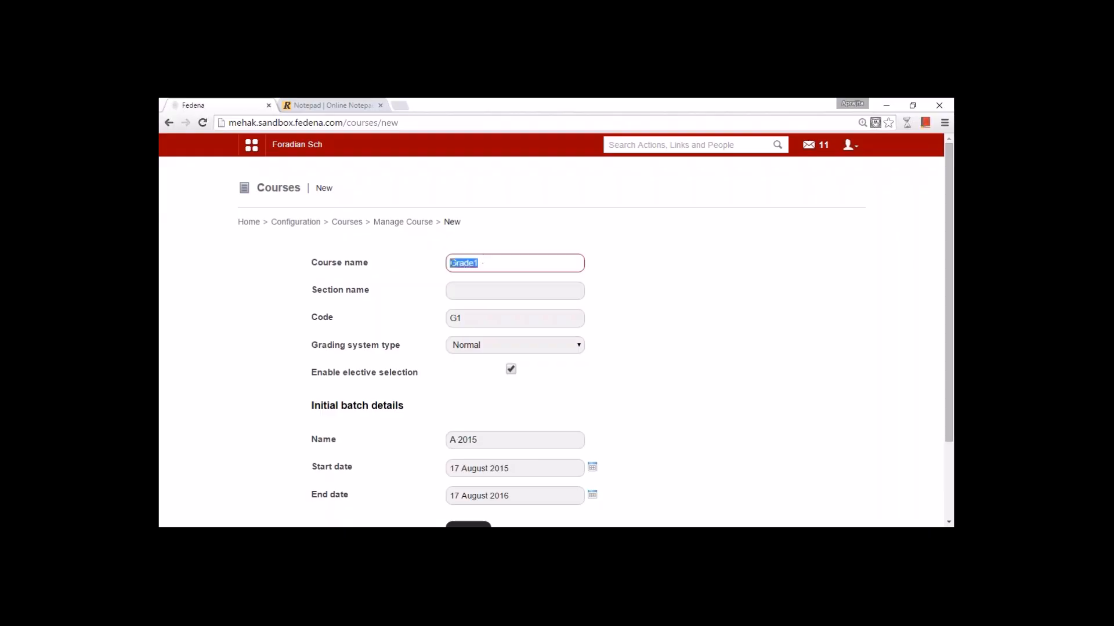
{"action": "left_click", "coordinate": [684, 383]}
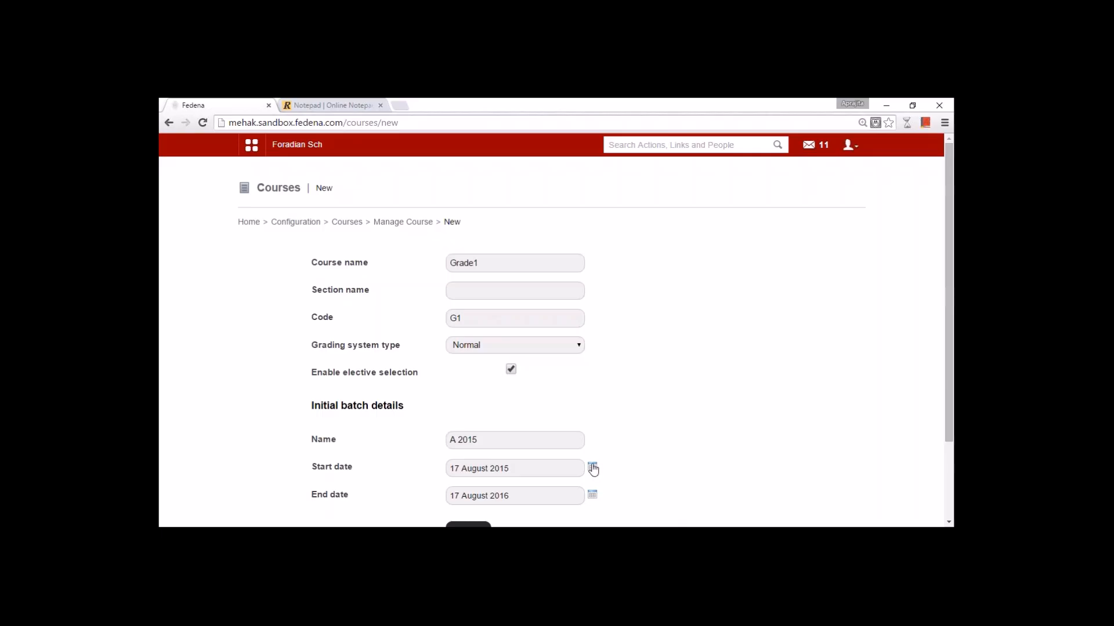
{"action": "left_click", "coordinate": [591, 495]}
{"action": "left_click", "coordinate": [619, 474]}
- Change the course to Degree in CSE, section Semester 1, code CSE
{"action": "left_click_drag", "start_coordinate": [485, 263], "coordinate": [437, 264]}
{"action": "type", "text": "Degr"}
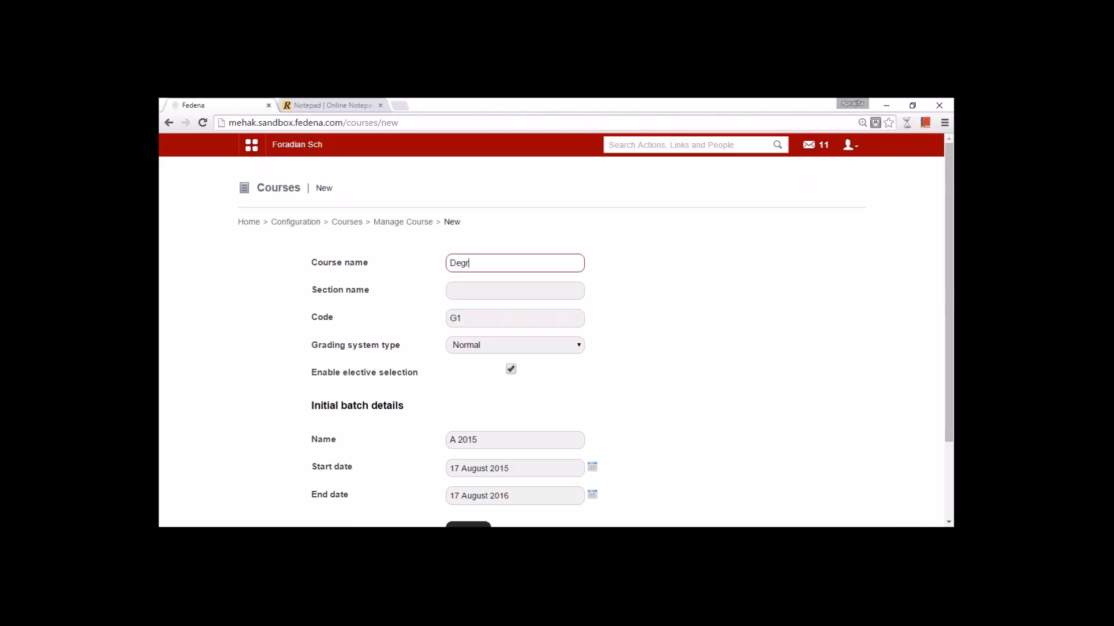
{"action": "type", "text": "ee in CSE"}
{"action": "key", "text": "Tab"}
{"action": "type", "text": "Semester 1"}
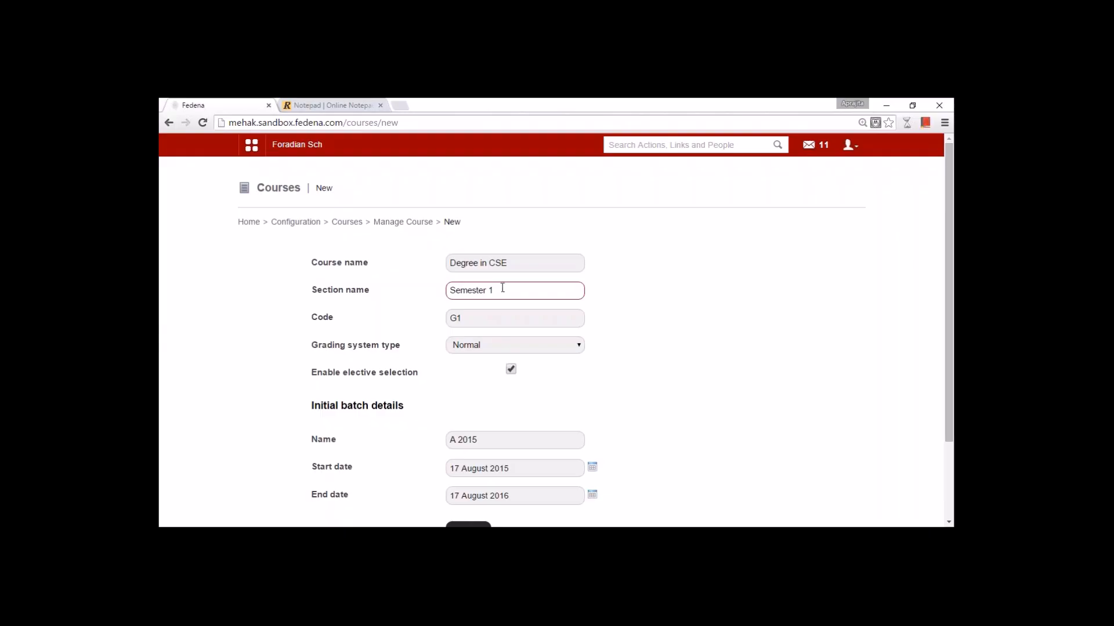
{"action": "key", "text": "Tab"}
{"action": "type", "text": "CSE"}
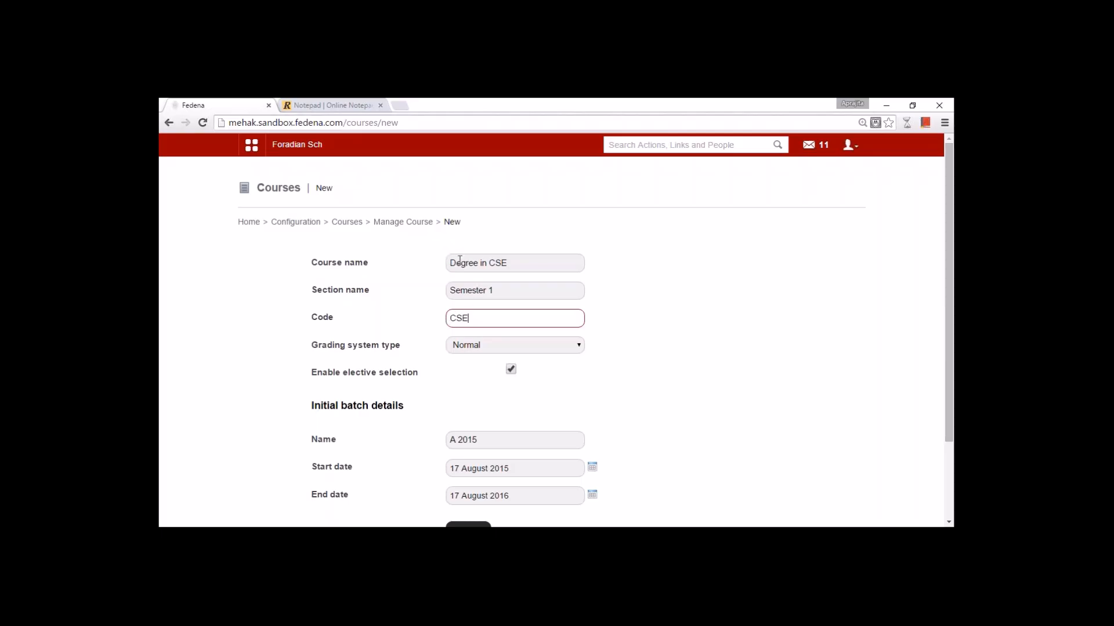
{"action": "left_click", "coordinate": [483, 352]}
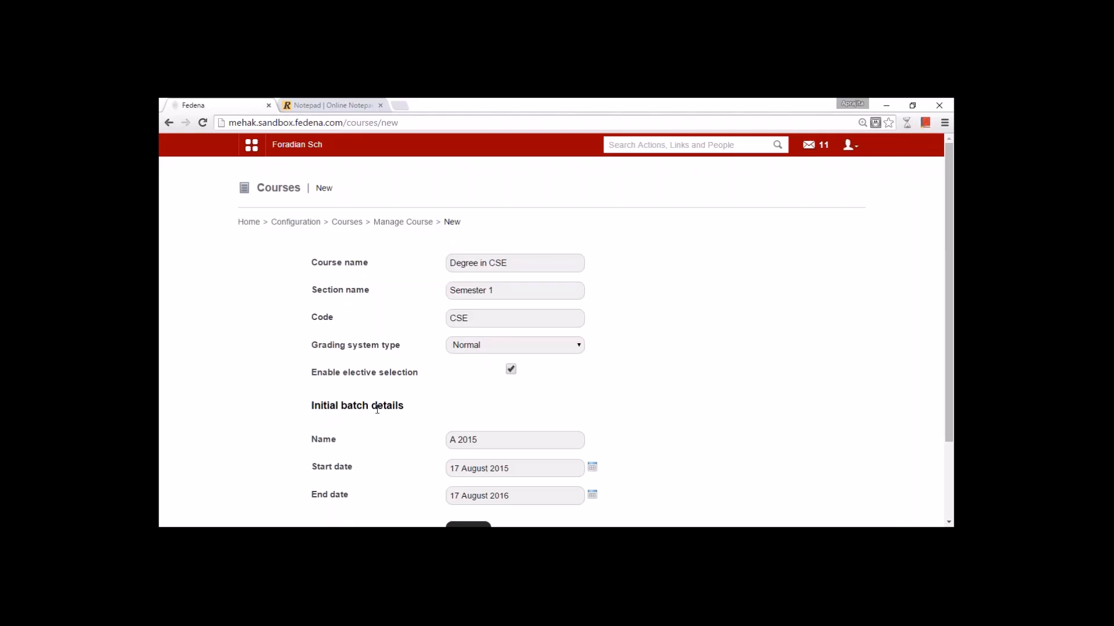
- Review the batch name A 2015 and its start and end date calendars
{"action": "left_click_drag", "start_coordinate": [479, 439], "coordinate": [441, 441]}
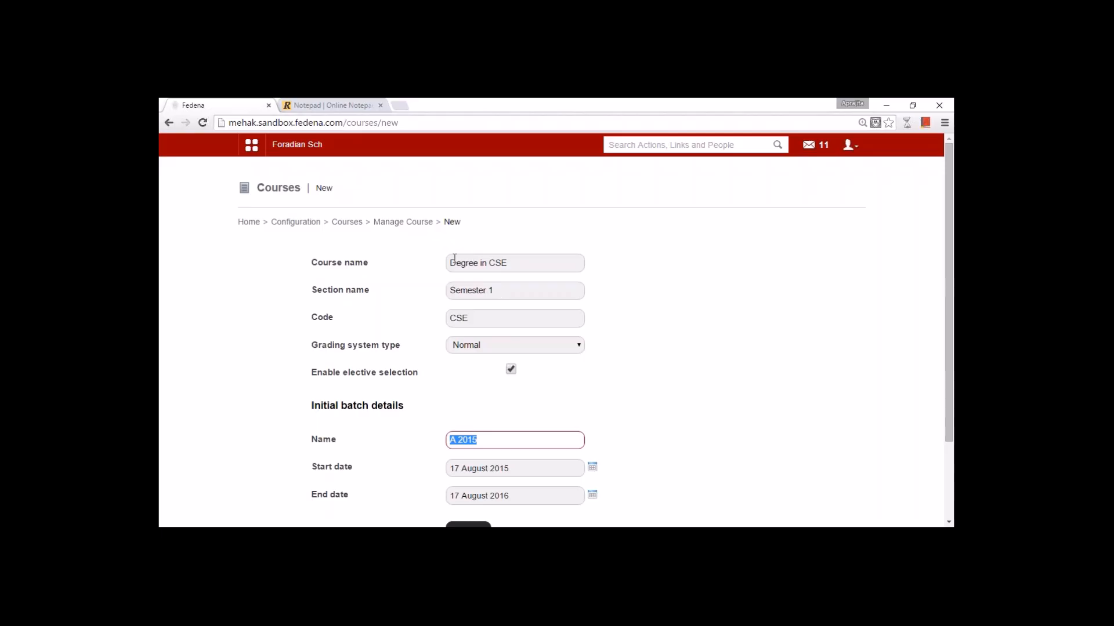
{"action": "left_click", "coordinate": [453, 441]}
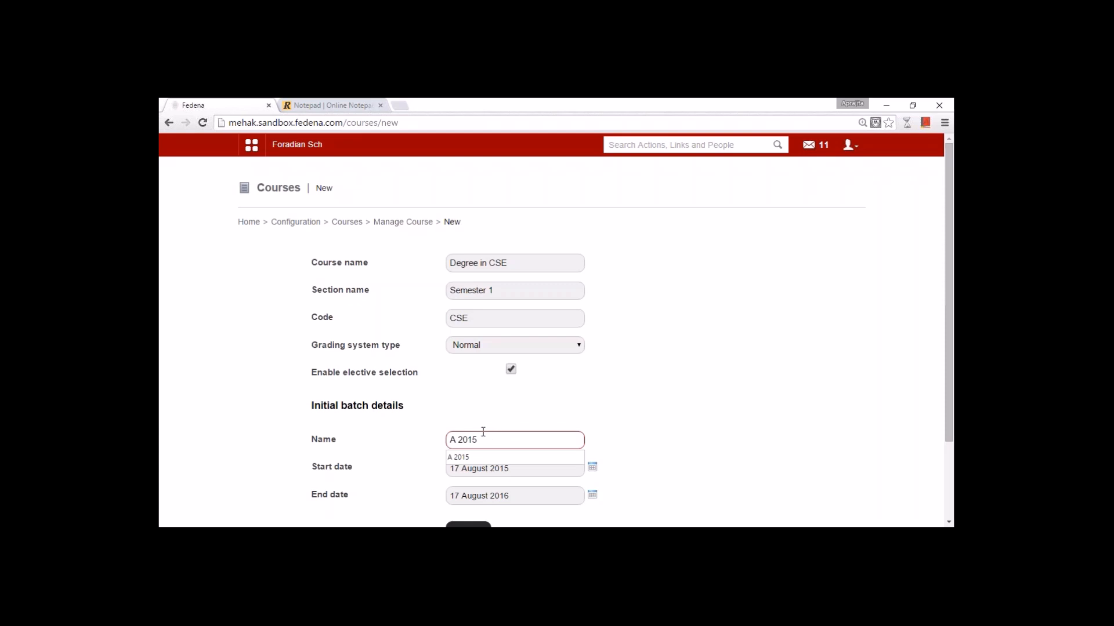
{"action": "left_click", "coordinate": [619, 461]}
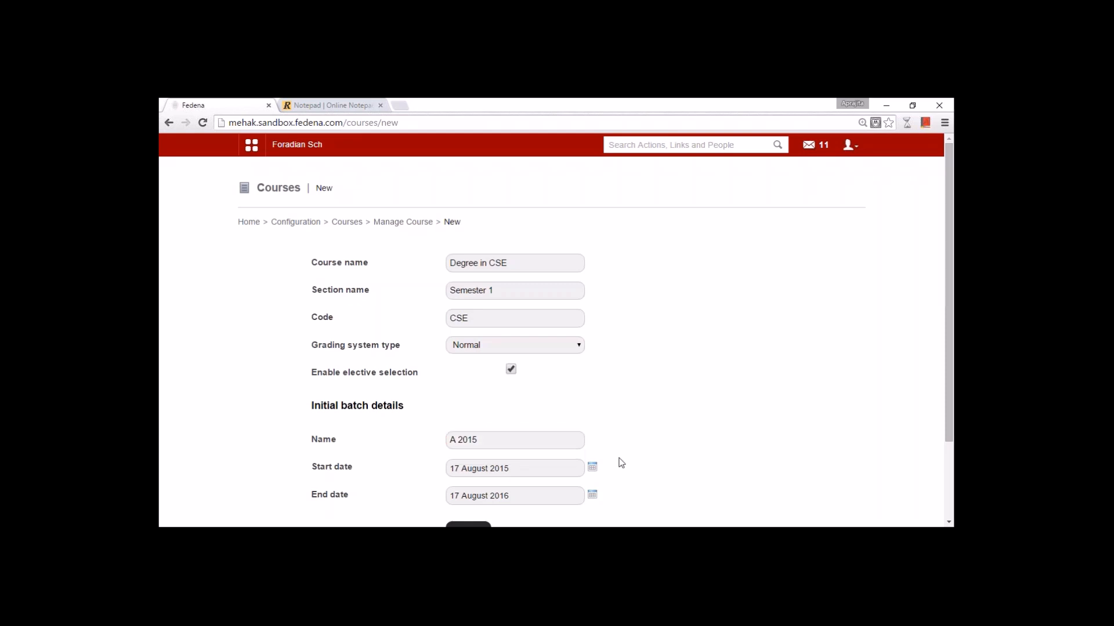
{"action": "left_click", "coordinate": [592, 468]}
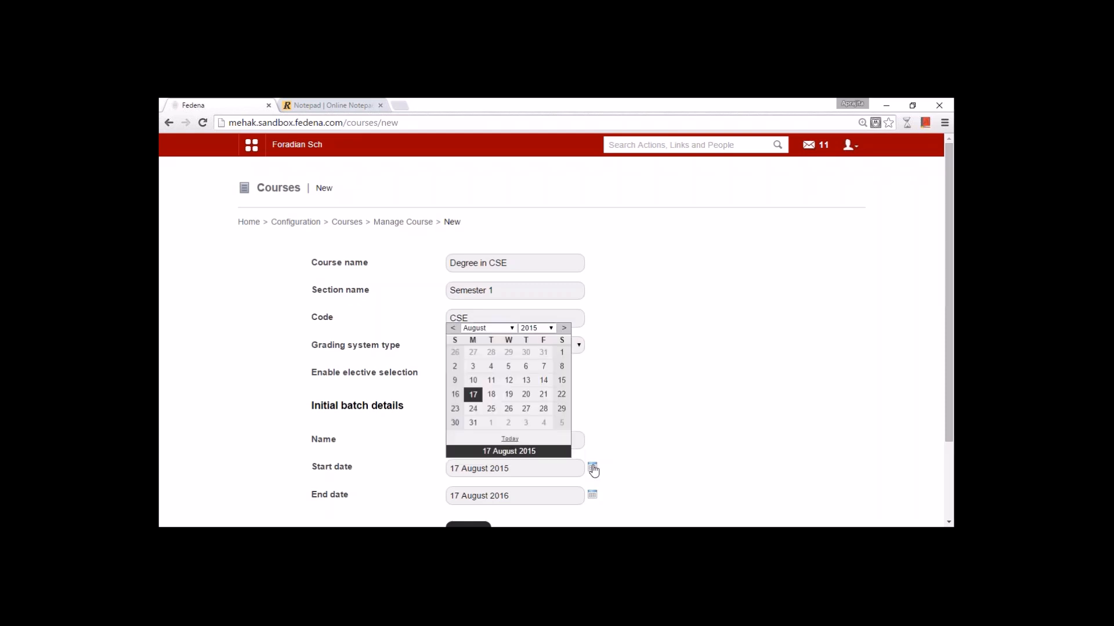
{"action": "left_click", "coordinate": [592, 494]}
{"action": "left_click", "coordinate": [485, 343]}
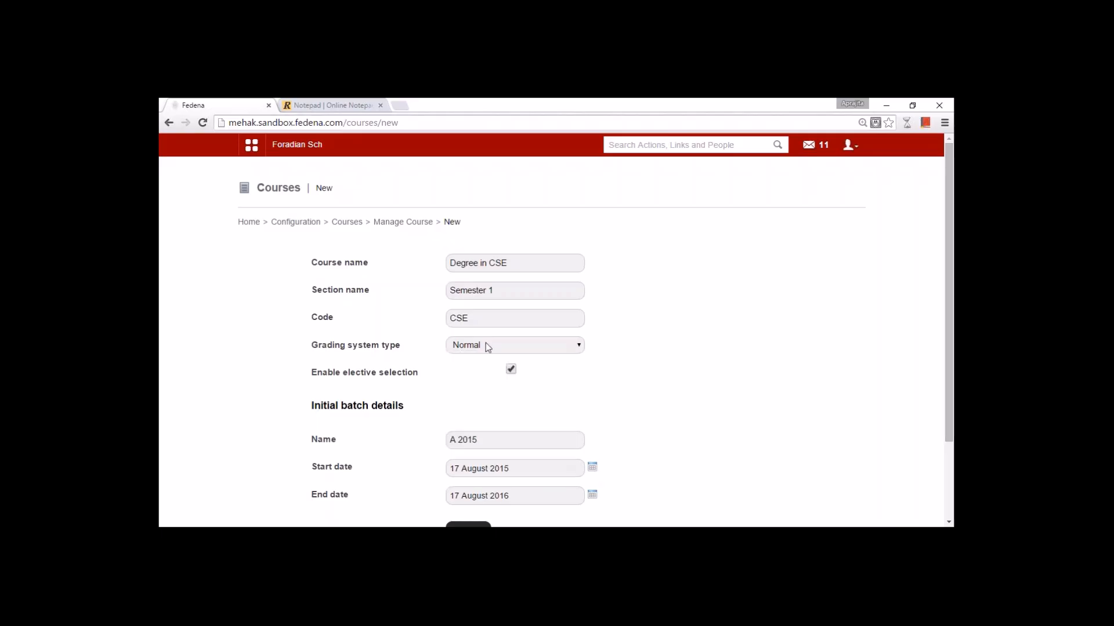
- Extend the course code with 'Semes' and go back to the Manage Course list
{"action": "key", "text": "shift+Tab"}
{"action": "key", "text": "shift+Tab"}
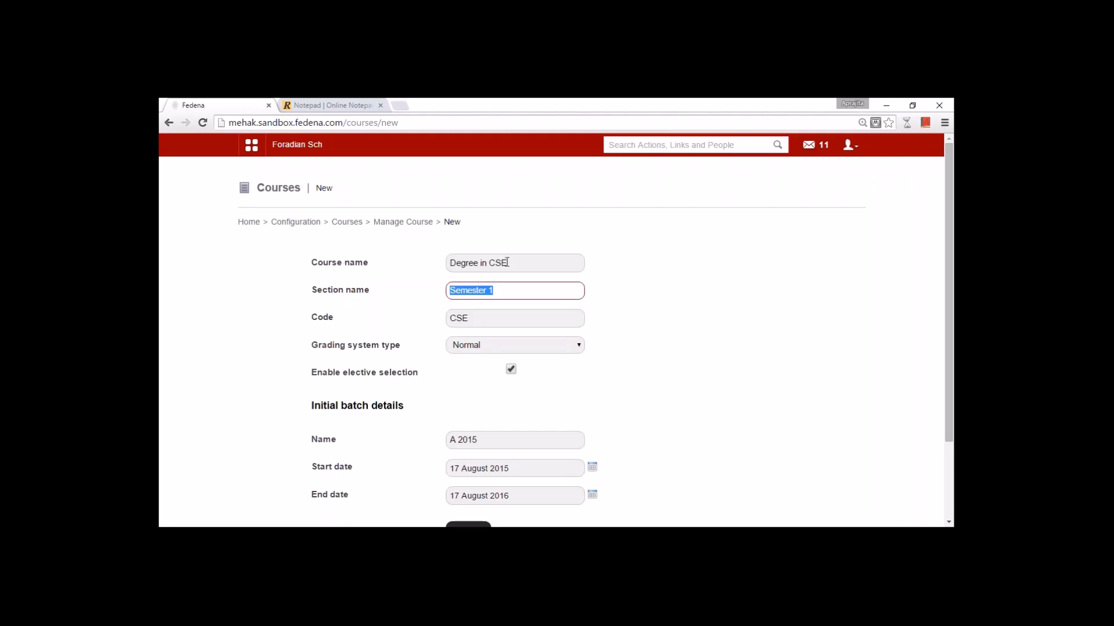
{"action": "left_click", "coordinate": [498, 294]}
{"action": "left_click", "coordinate": [482, 318]}
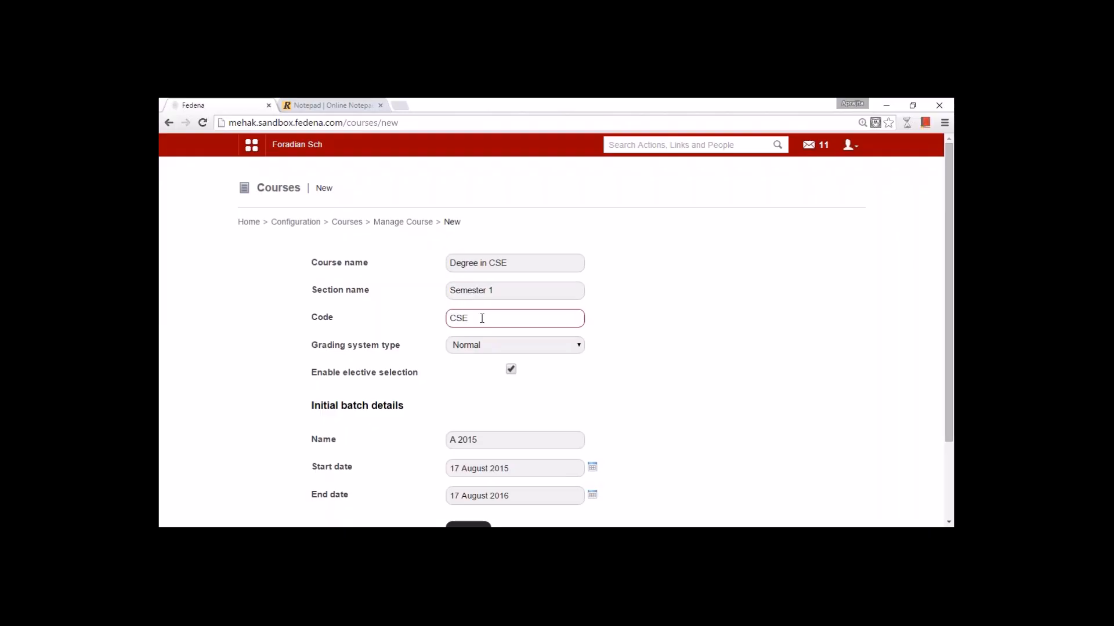
{"action": "type", "text": "Semes"}
{"action": "left_click", "coordinate": [386, 224]}
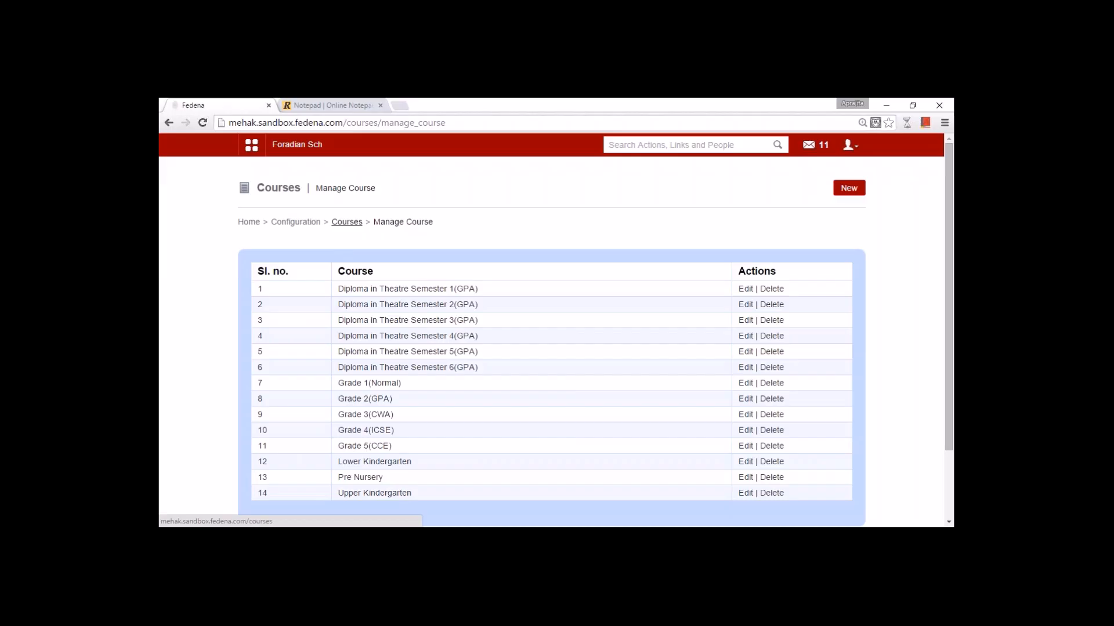
- Move via the breadcrumbs to Configuration > Manage subjects and list the available batches
{"action": "left_click", "coordinate": [347, 222]}
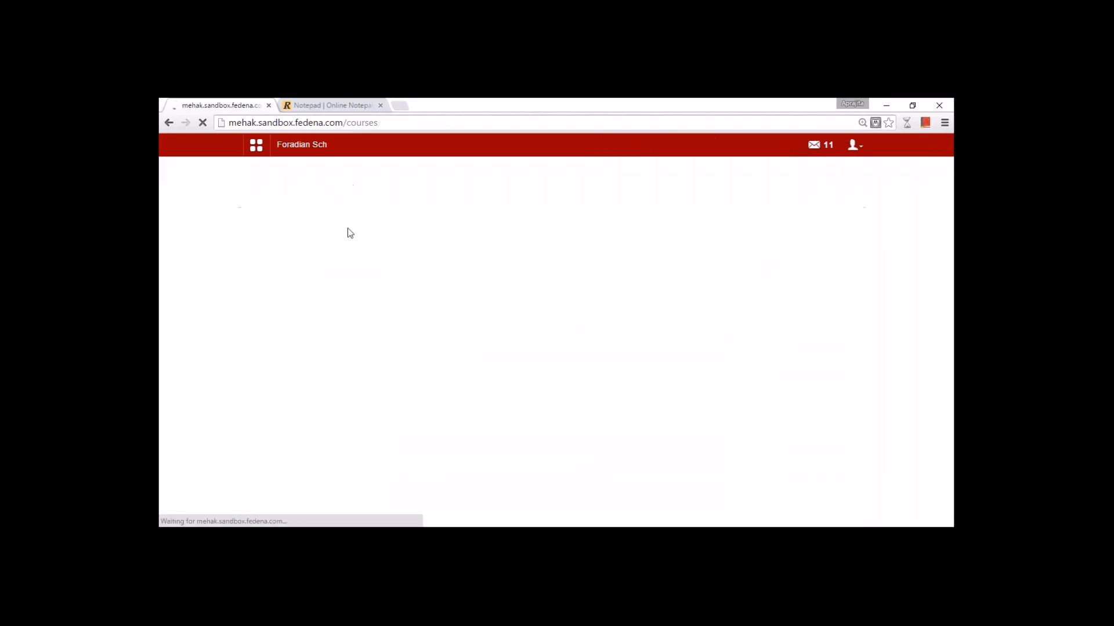
{"action": "left_click", "coordinate": [296, 222]}
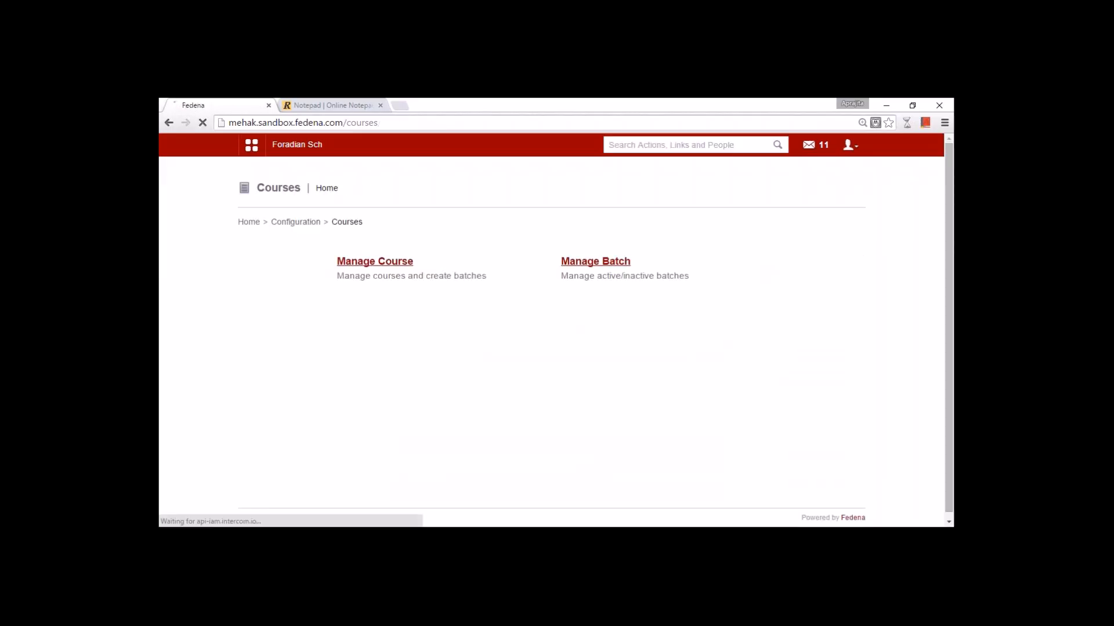
{"action": "left_click", "coordinate": [399, 332]}
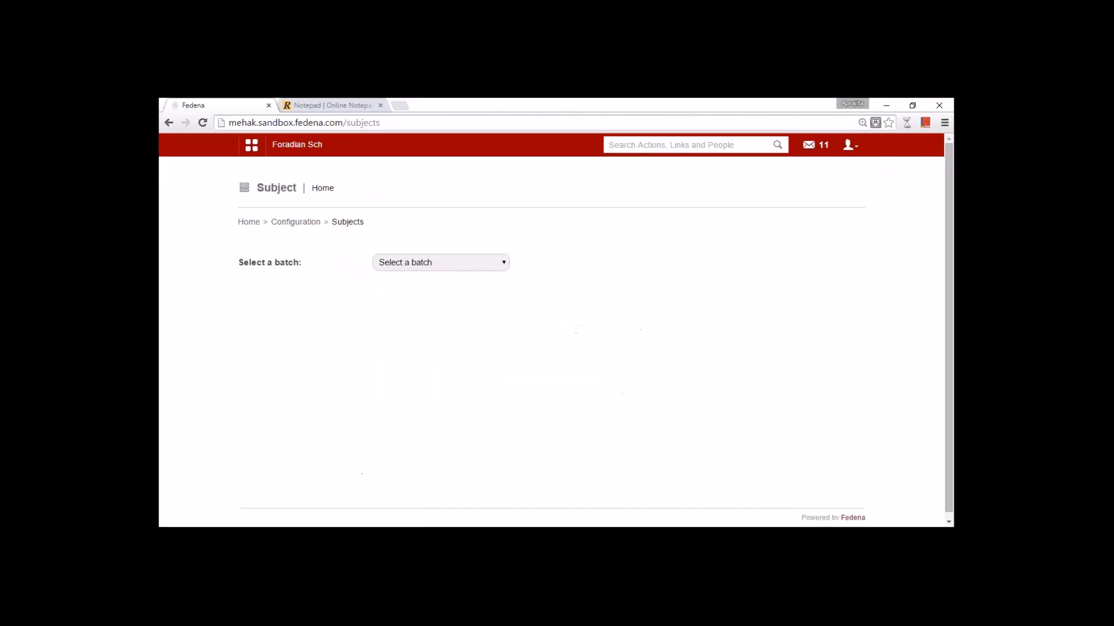
{"action": "left_click", "coordinate": [429, 262]}
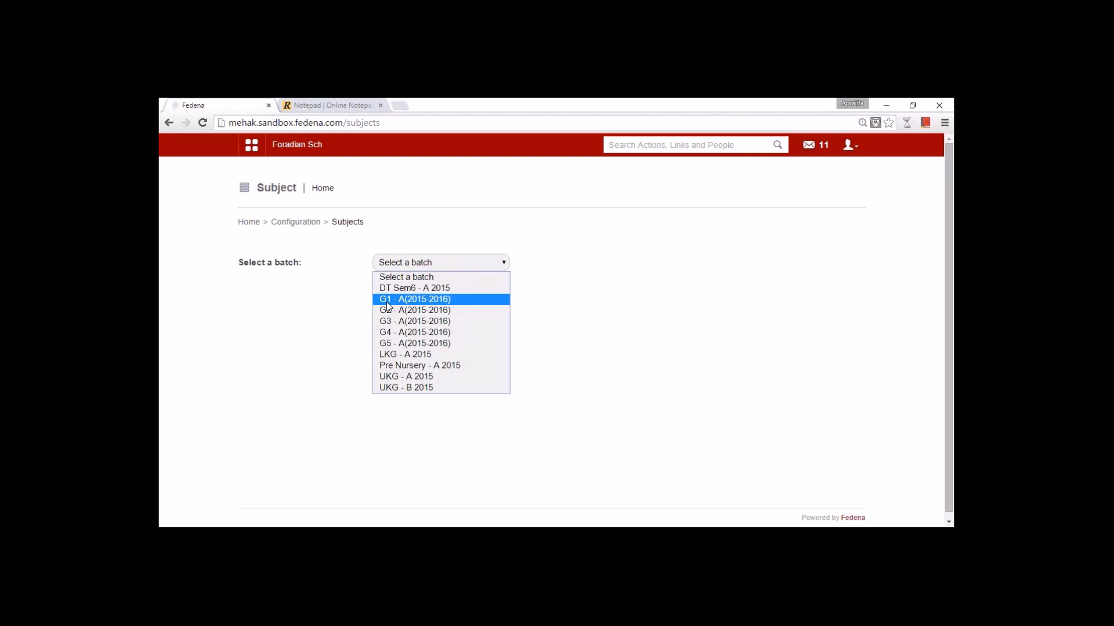
- Pick batch G1 - A(2015-2016) and scroll through its subjects and Languages electives
{"action": "left_click", "coordinate": [445, 300]}
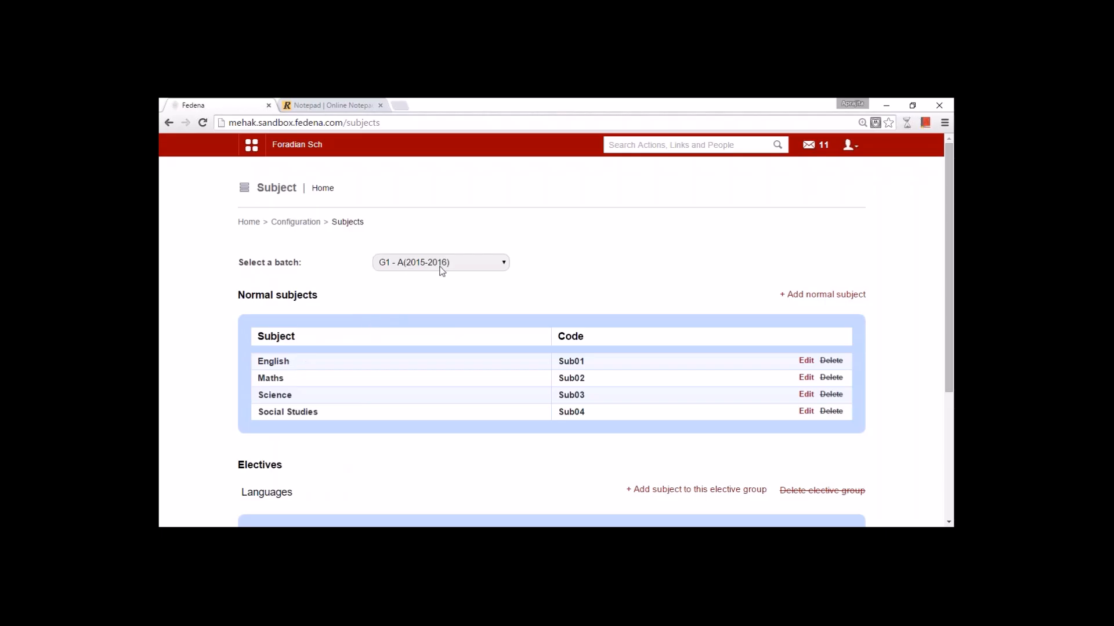
{"action": "scroll", "coordinate": [438, 308], "scroll_direction": "down", "scroll_amount": 4}
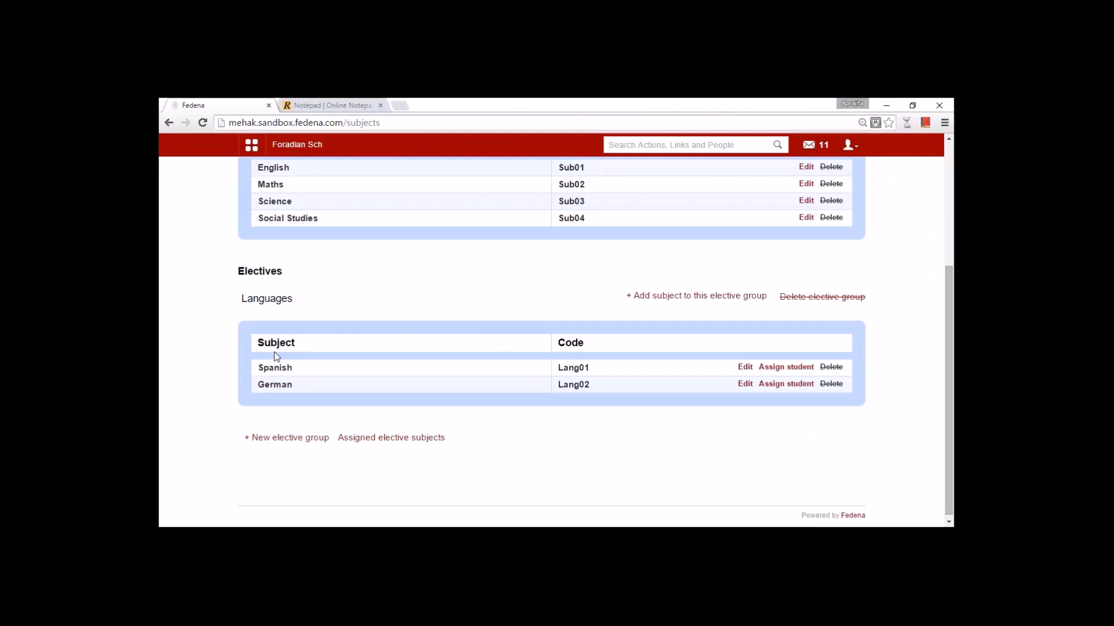
{"action": "scroll", "coordinate": [277, 357], "scroll_direction": "up", "scroll_amount": 3}
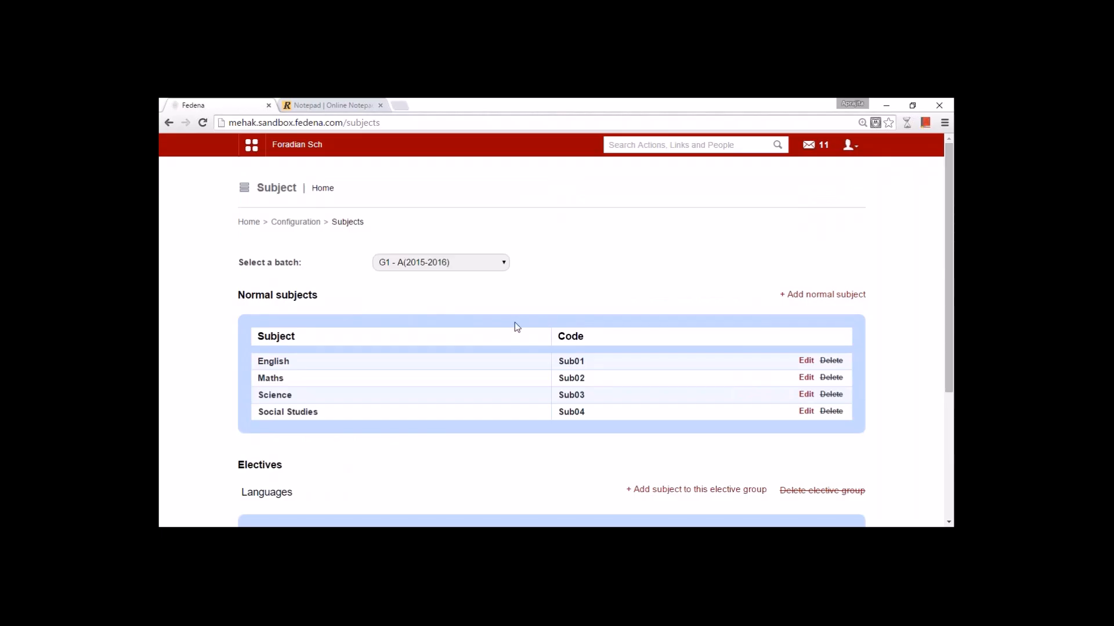
{"action": "left_click", "coordinate": [816, 297]}
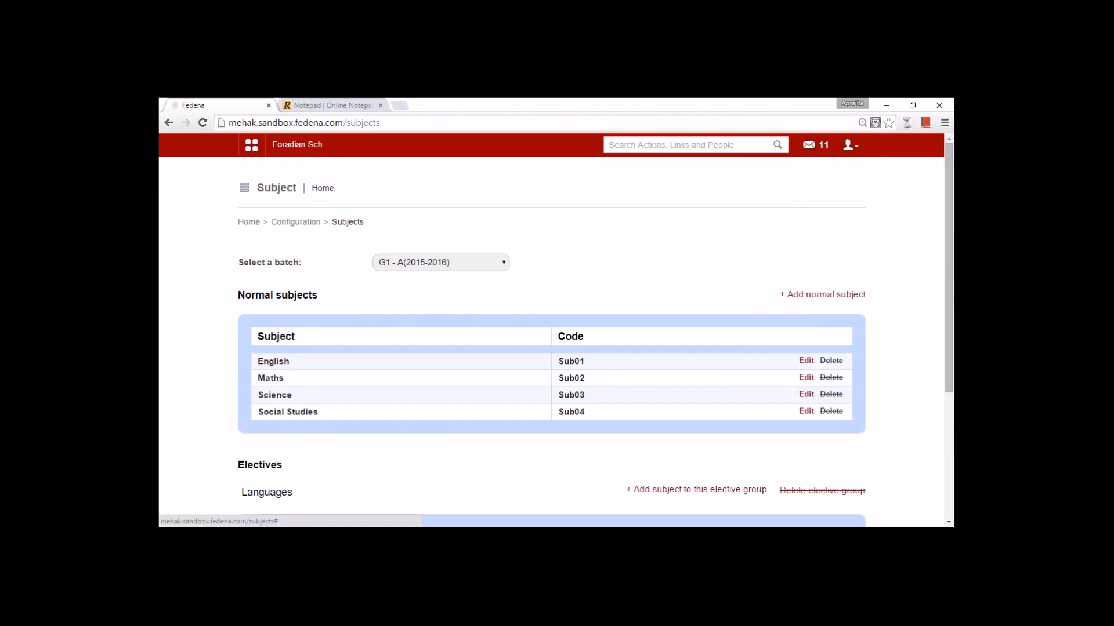
{"action": "left_click", "coordinate": [621, 228]}
{"action": "type", "text": "Maths"}
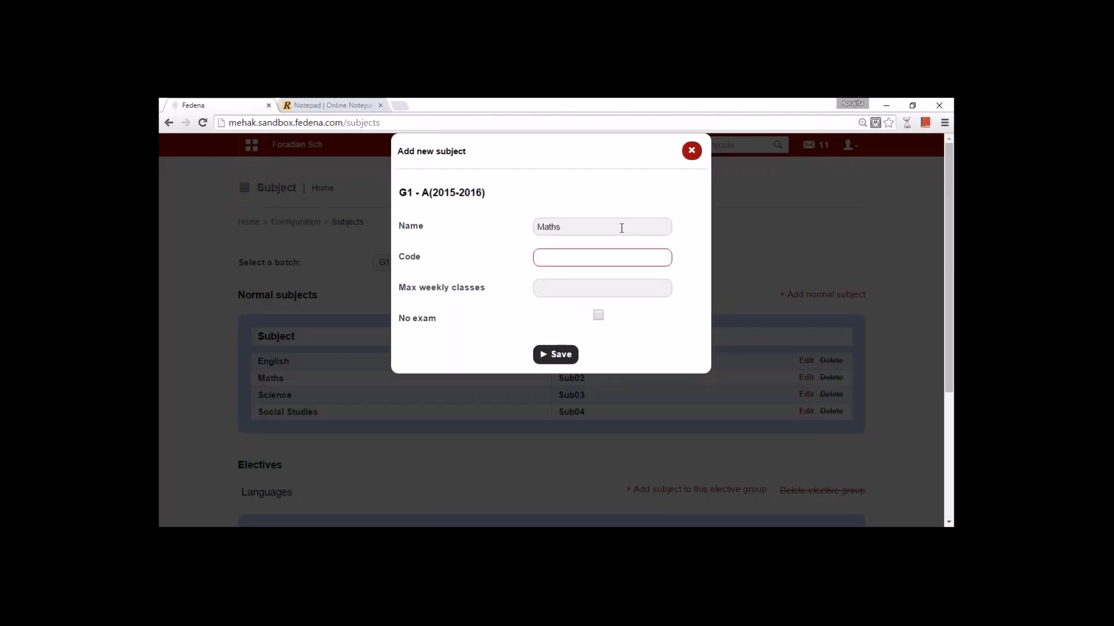
{"action": "type", "text": "Maths"}
{"action": "key", "text": "Tab"}
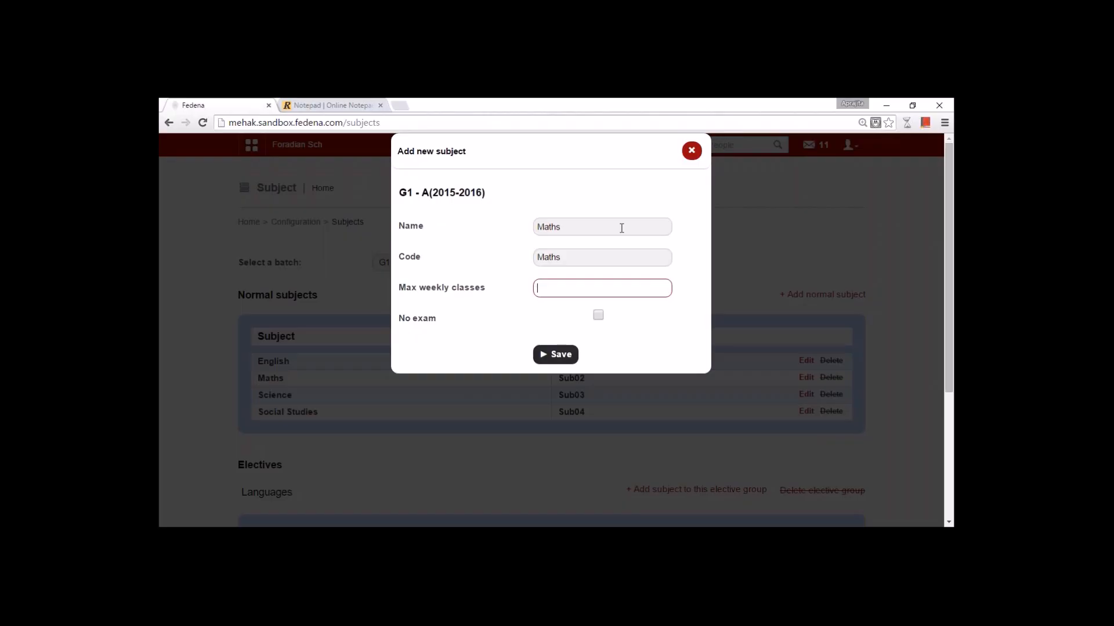
{"action": "left_click_drag", "start_coordinate": [400, 193], "coordinate": [484, 193]}
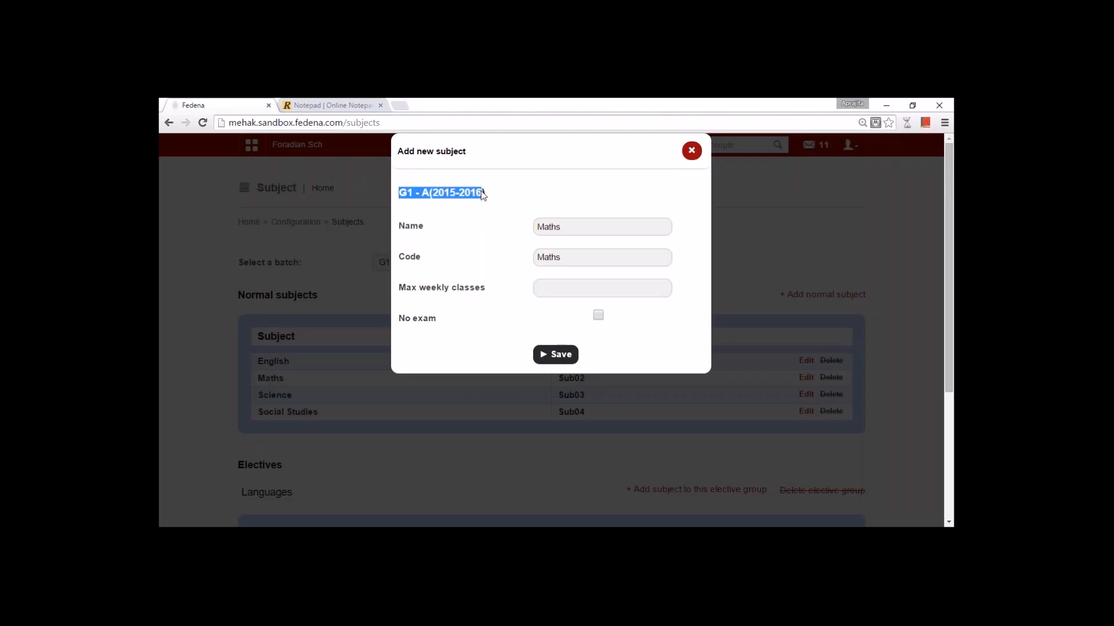
{"action": "left_click", "coordinate": [552, 289]}
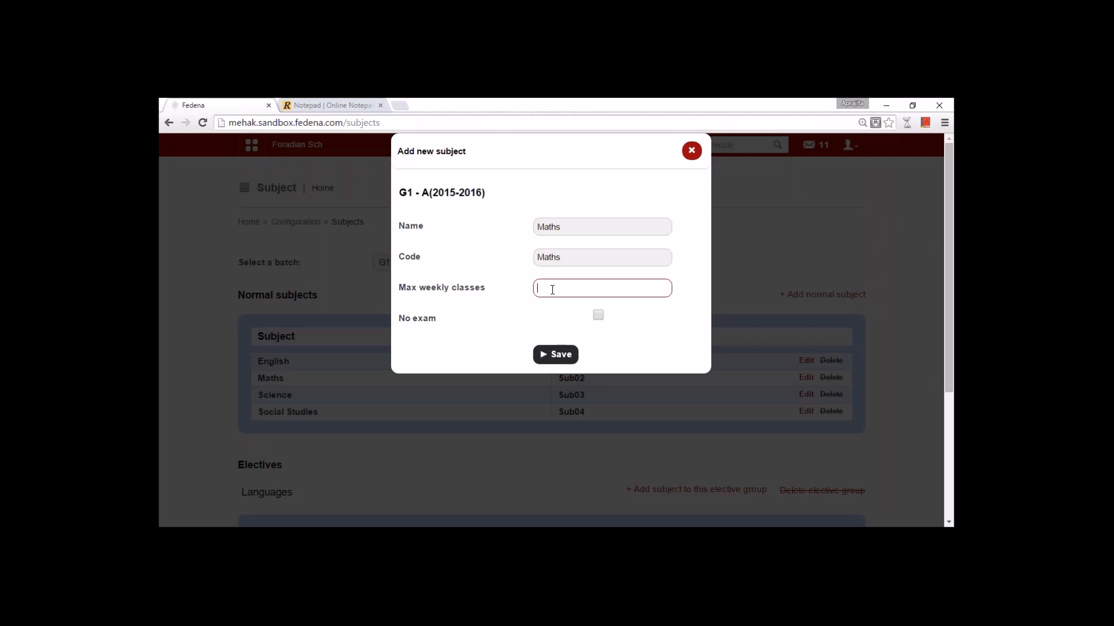
{"action": "type", "text": "8"}
{"action": "left_click", "coordinate": [690, 150]}
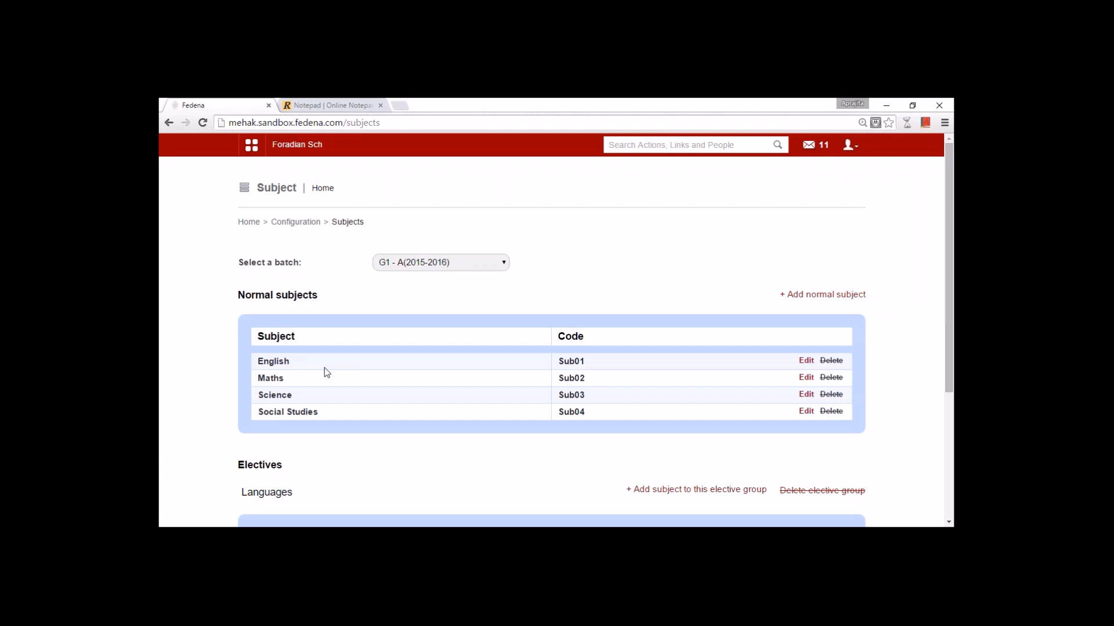
{"action": "scroll", "coordinate": [324, 368], "scroll_direction": "down", "scroll_amount": 4}
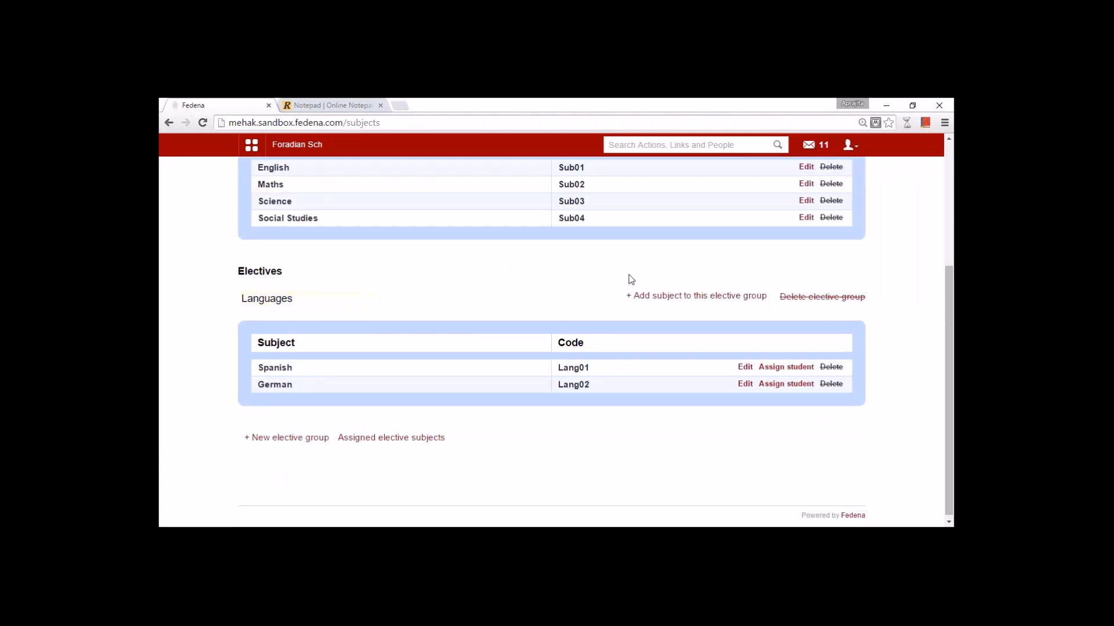
- Create elective group 'Electives' with last choice date 24 August 2015, then open the Batch A(2015-2016) page
{"action": "left_click", "coordinate": [288, 438]}
{"action": "left_click", "coordinate": [461, 264]}
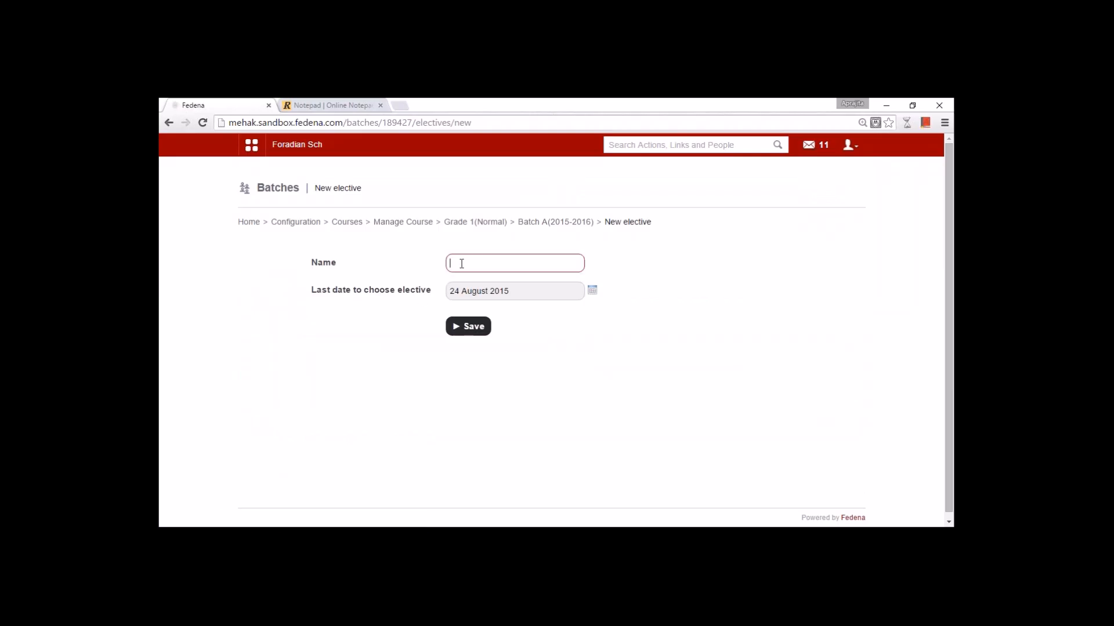
{"action": "type", "text": "Electives"}
{"action": "left_click", "coordinate": [592, 290]}
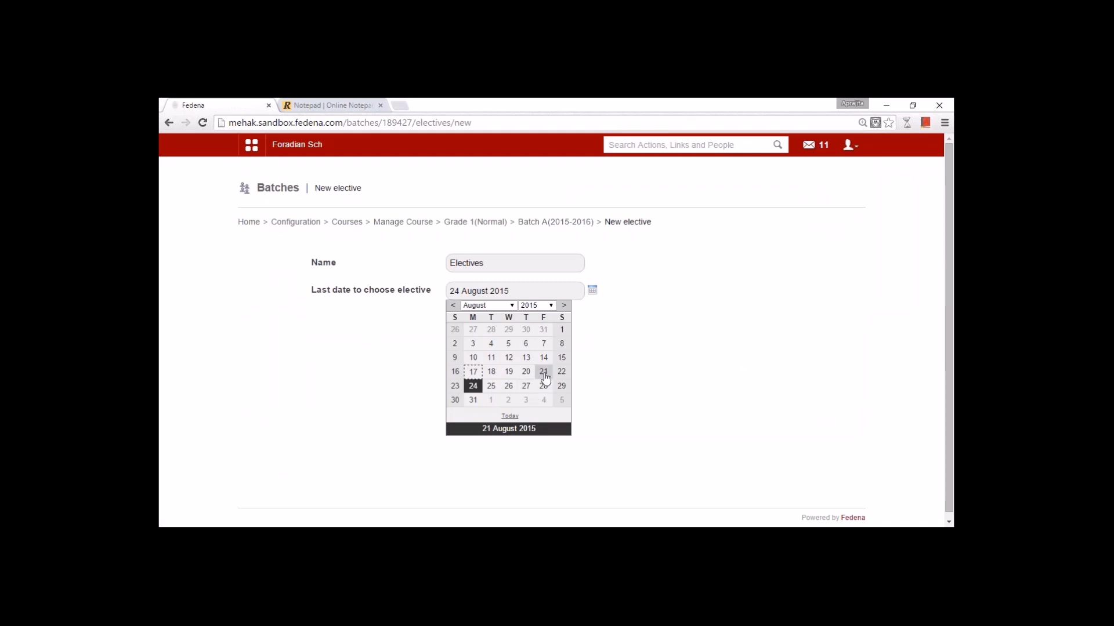
{"action": "left_click", "coordinate": [369, 345]}
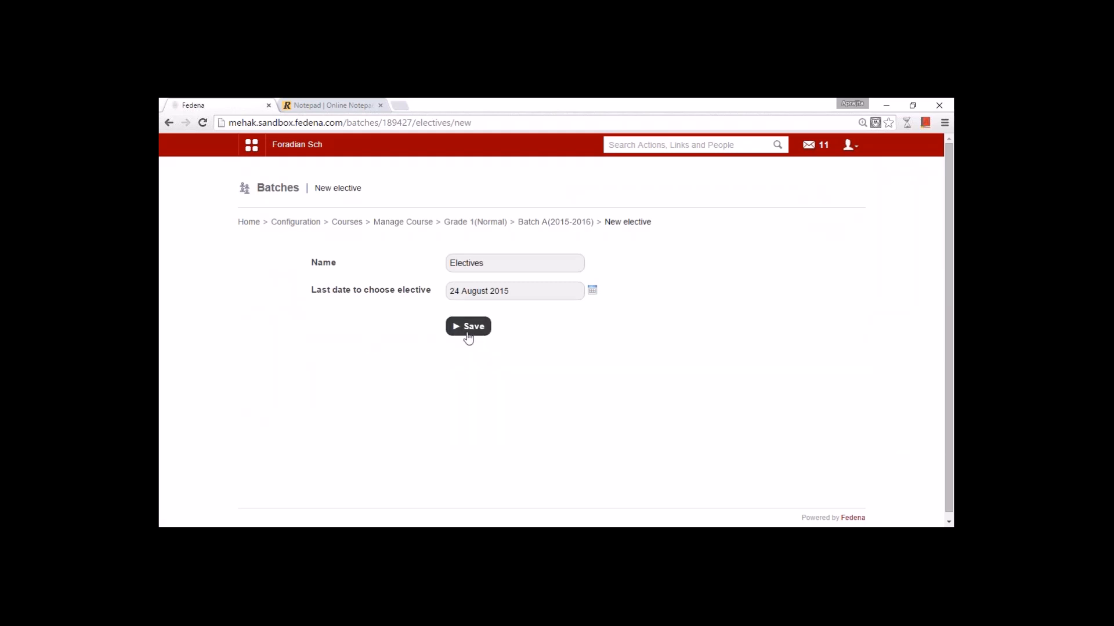
{"action": "left_click", "coordinate": [528, 225]}
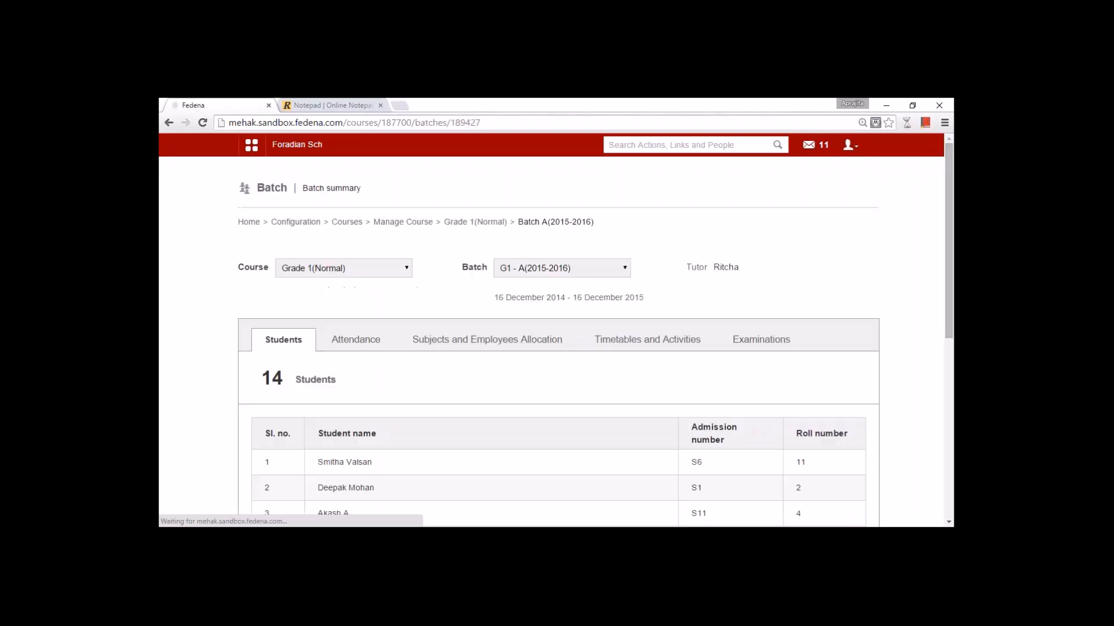
- Reopen Manage subjects for G1 - A(2015-2016), cancel a new normal subject form, and scroll to the electives
{"action": "left_click", "coordinate": [313, 222]}
{"action": "left_click", "coordinate": [385, 323]}
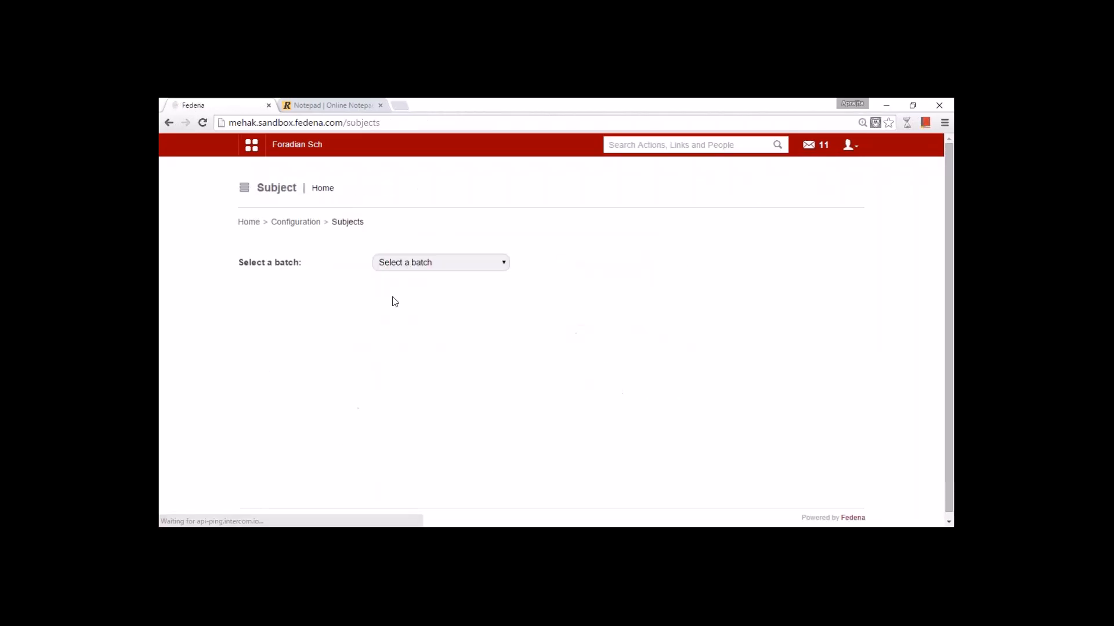
{"action": "left_click", "coordinate": [400, 262]}
{"action": "left_click", "coordinate": [403, 299]}
{"action": "scroll", "coordinate": [403, 306], "scroll_direction": "down", "scroll_amount": 3}
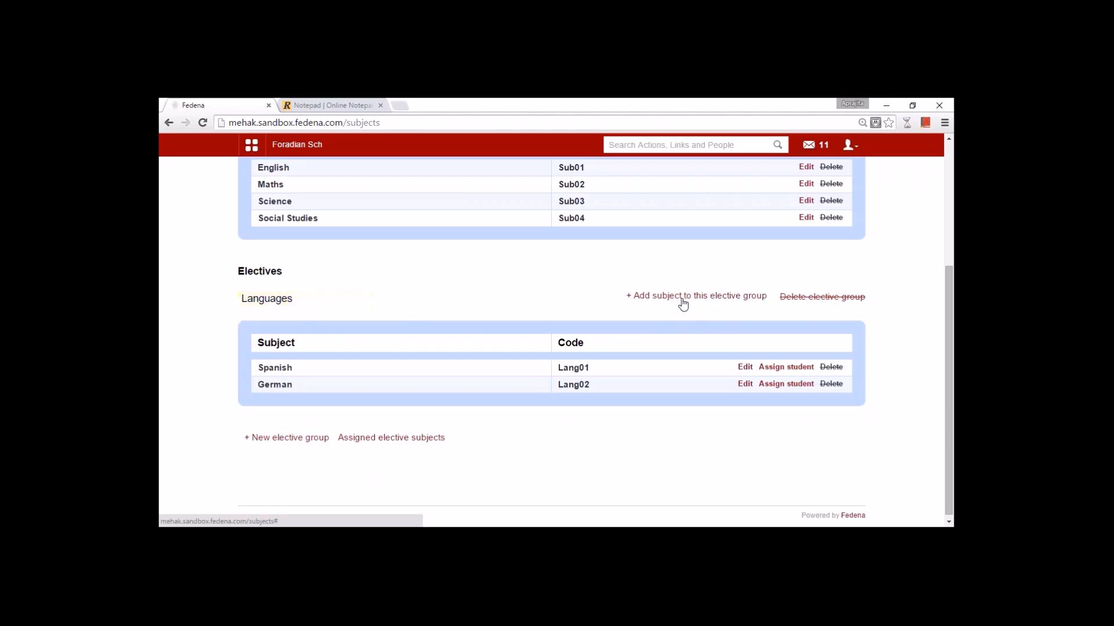
{"action": "scroll", "coordinate": [503, 316], "scroll_direction": "up", "scroll_amount": 4}
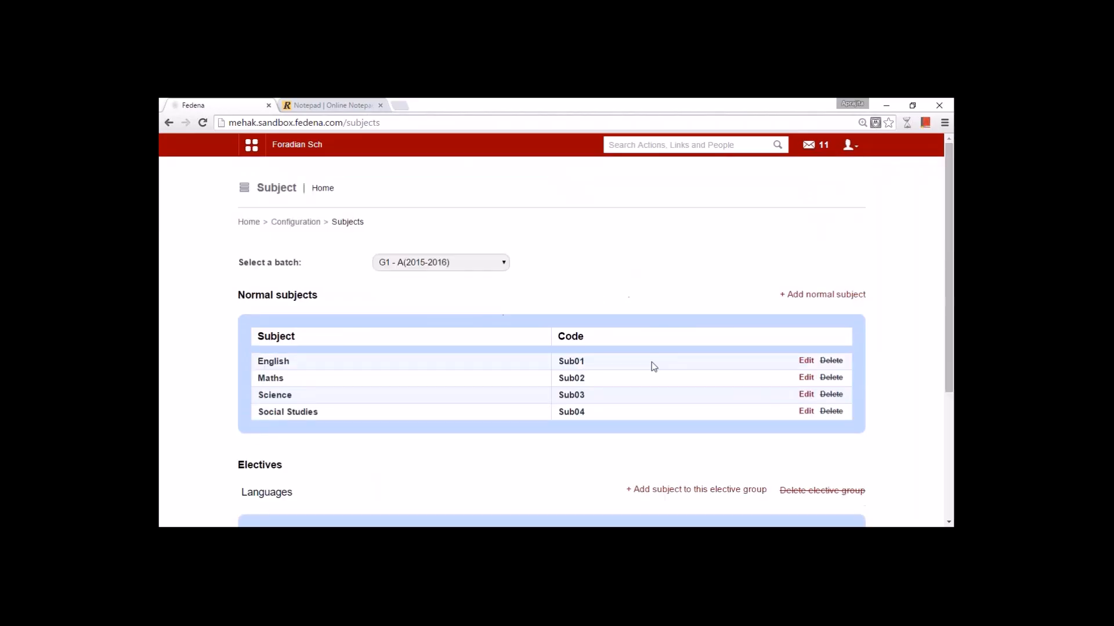
{"action": "left_click", "coordinate": [705, 494]}
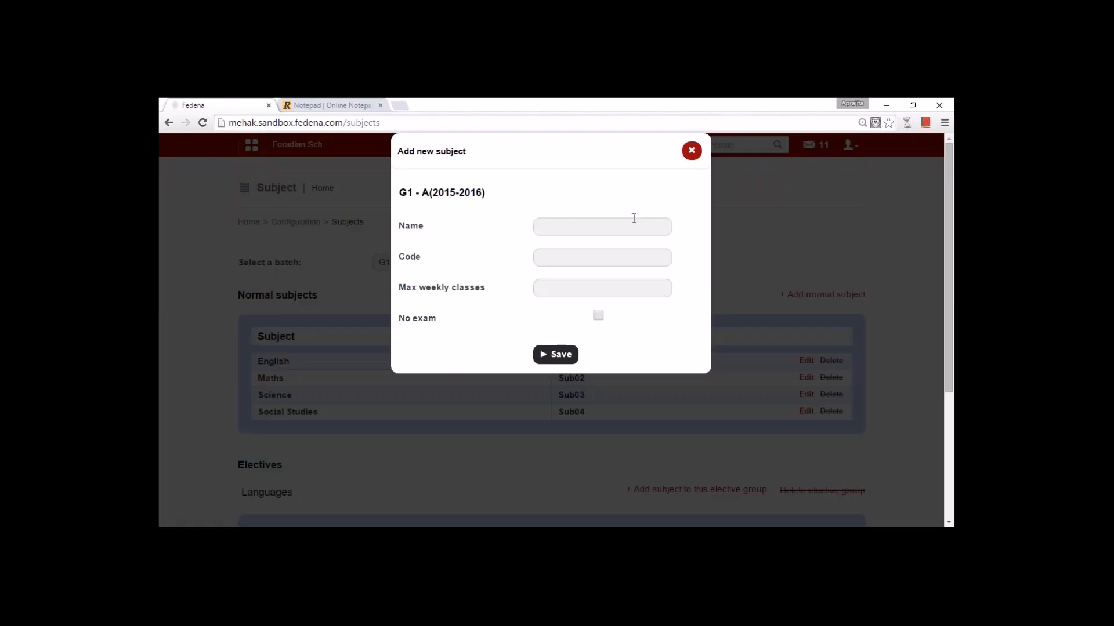
{"action": "left_click", "coordinate": [685, 161]}
{"action": "scroll", "coordinate": [303, 375], "scroll_direction": "down", "scroll_amount": 3}
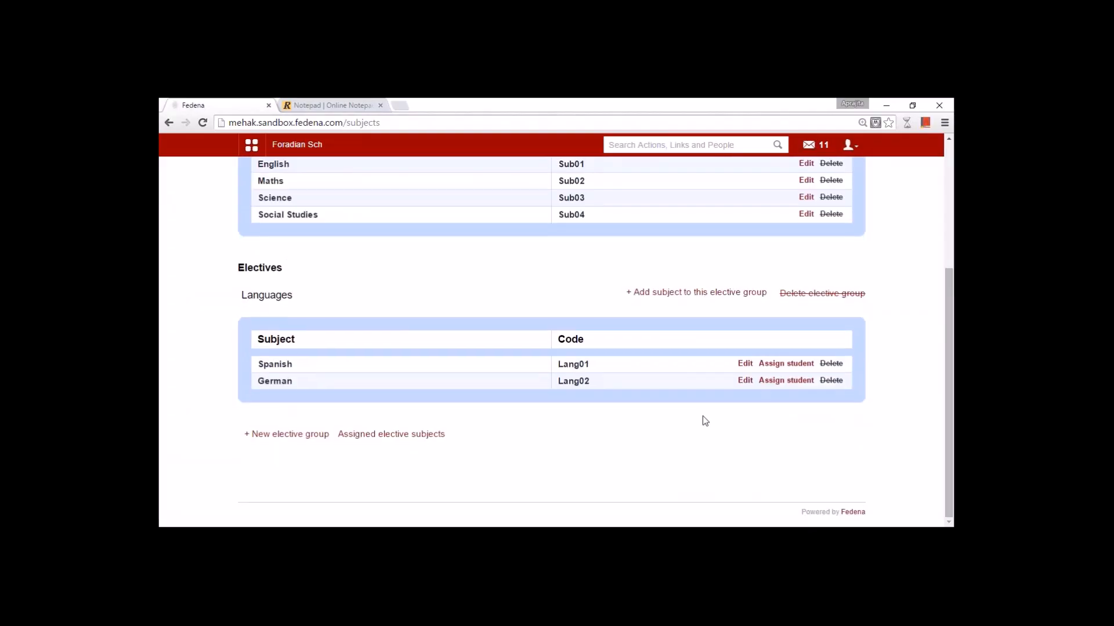
- View the Spanish elective's student assignment list, then return to Configuration home
{"action": "left_click", "coordinate": [786, 364]}
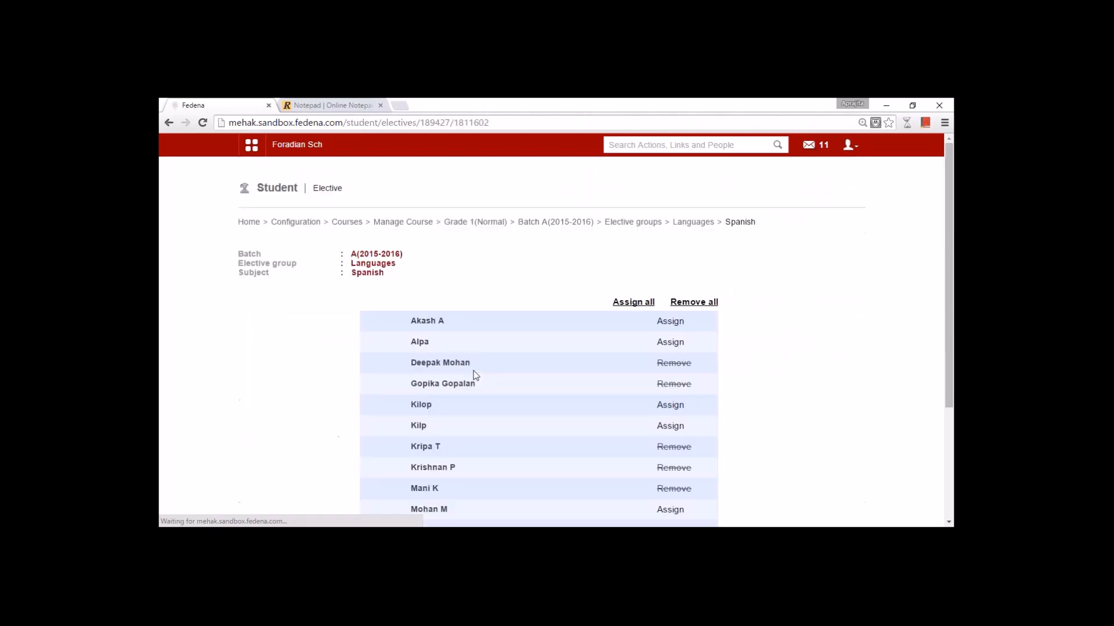
{"action": "scroll", "coordinate": [474, 374], "scroll_direction": "down", "scroll_amount": 3}
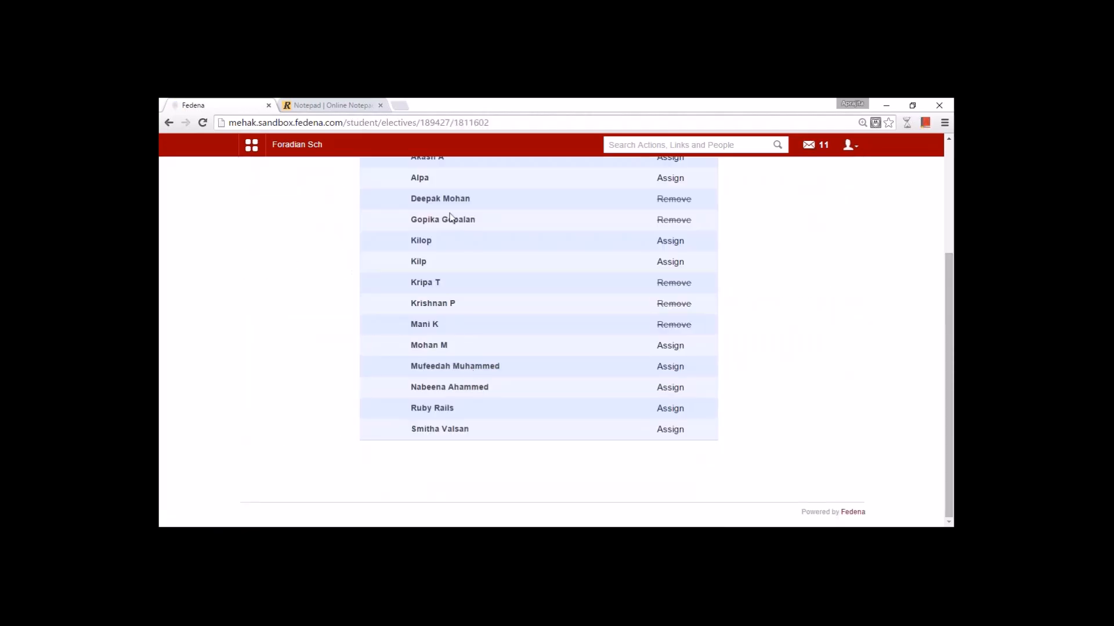
{"action": "scroll", "coordinate": [499, 430], "scroll_direction": "up", "scroll_amount": 3}
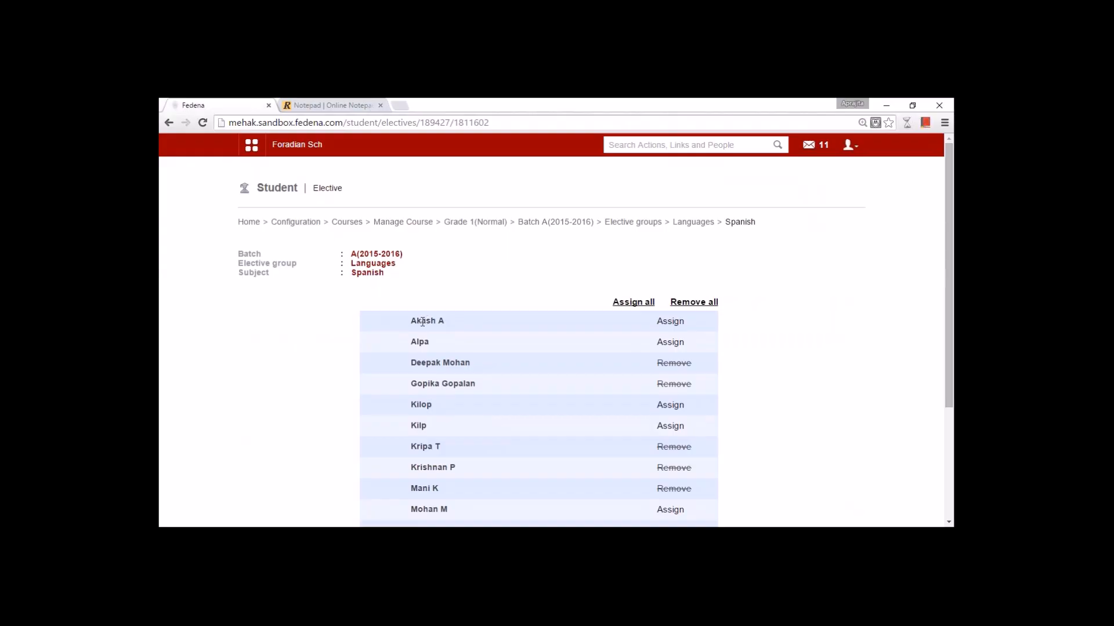
{"action": "left_click", "coordinate": [307, 224]}
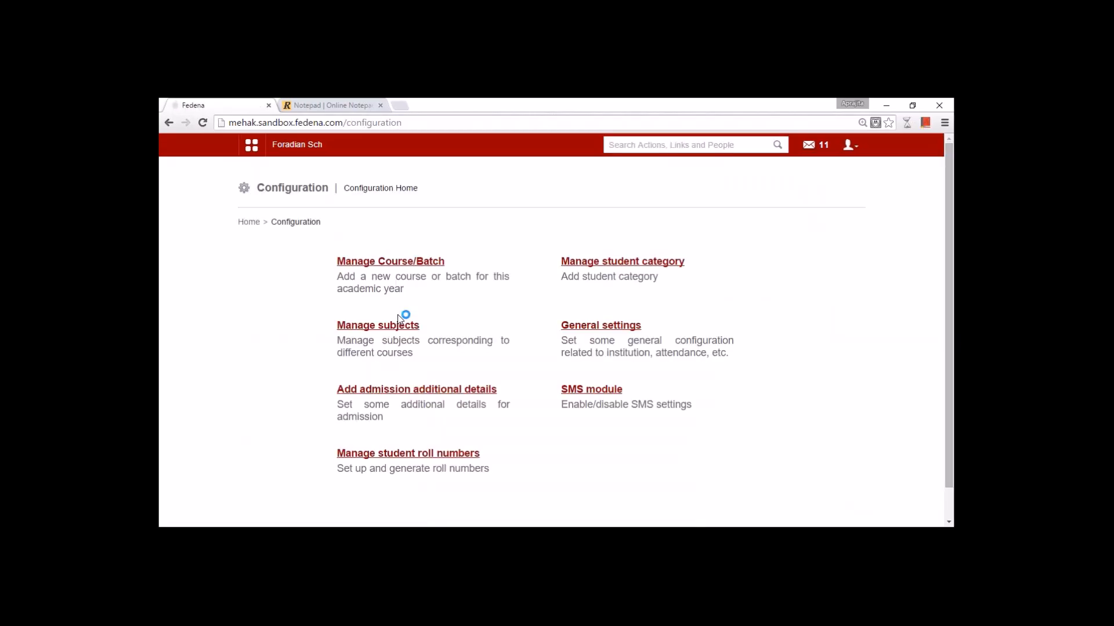
{"action": "left_click", "coordinate": [586, 264]}
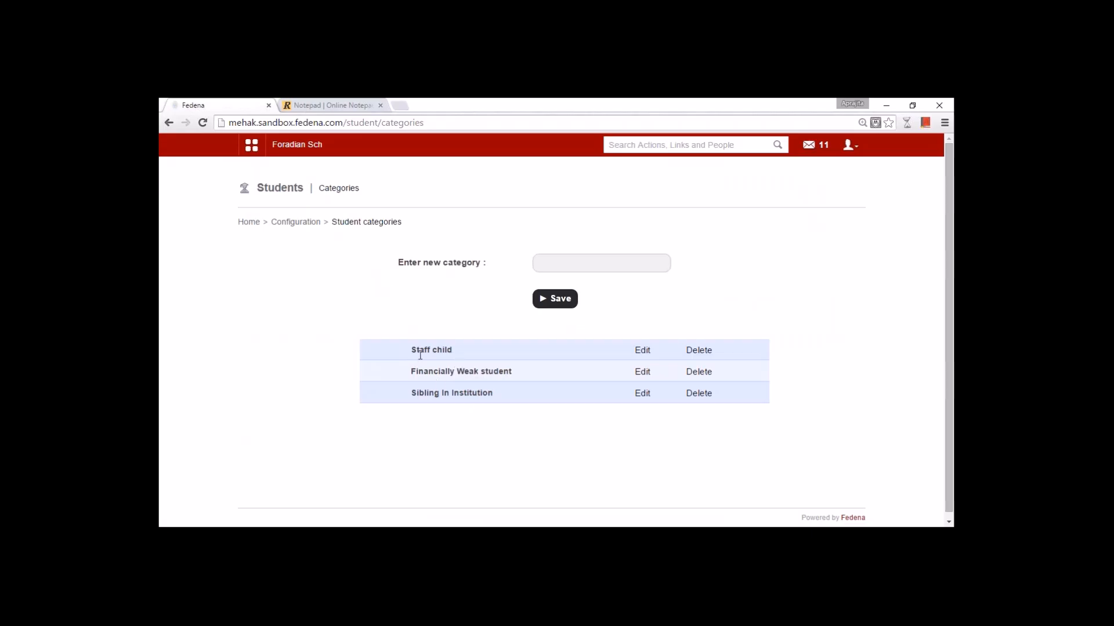
{"action": "left_click", "coordinate": [548, 267]}
{"action": "type", "text": "S"}
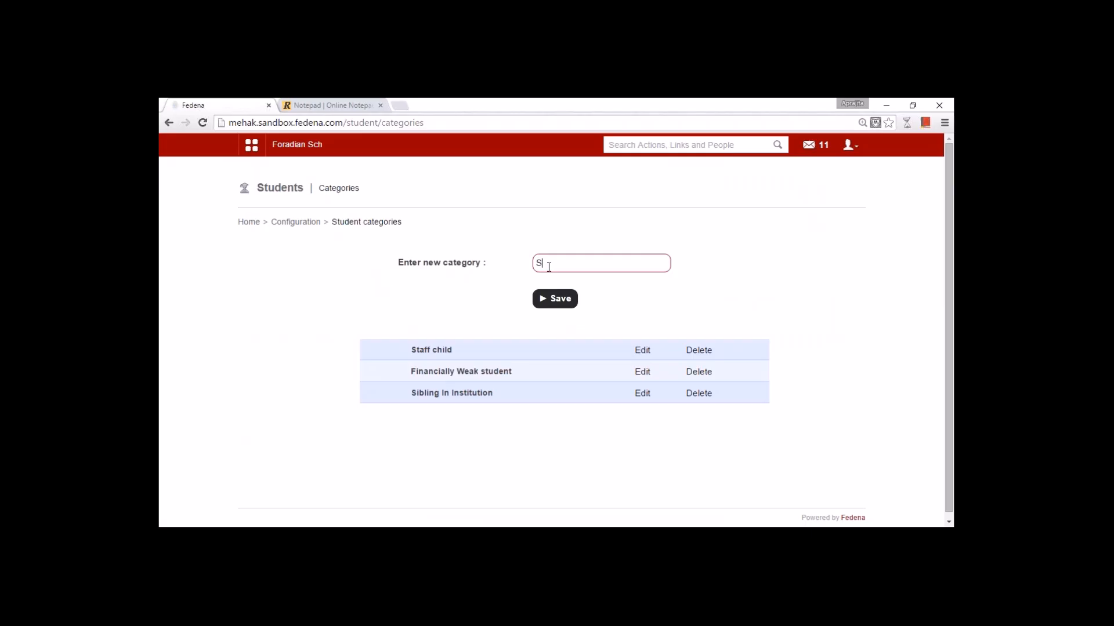
{"action": "type", "text": "taff child"}
{"action": "left_click", "coordinate": [295, 222]}
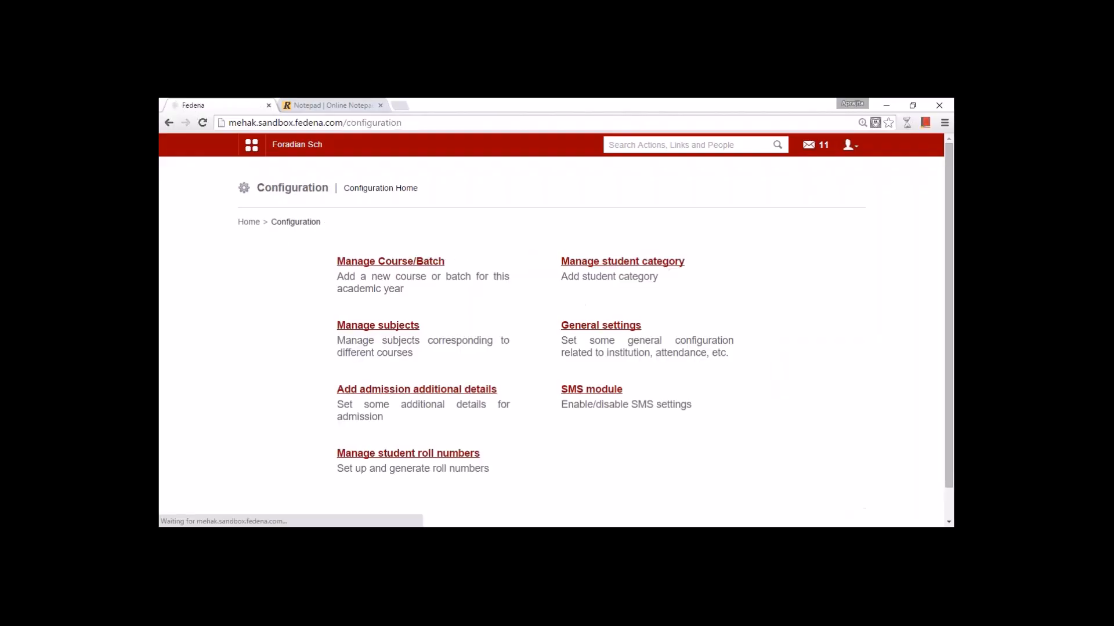
{"action": "left_click", "coordinate": [437, 398]}
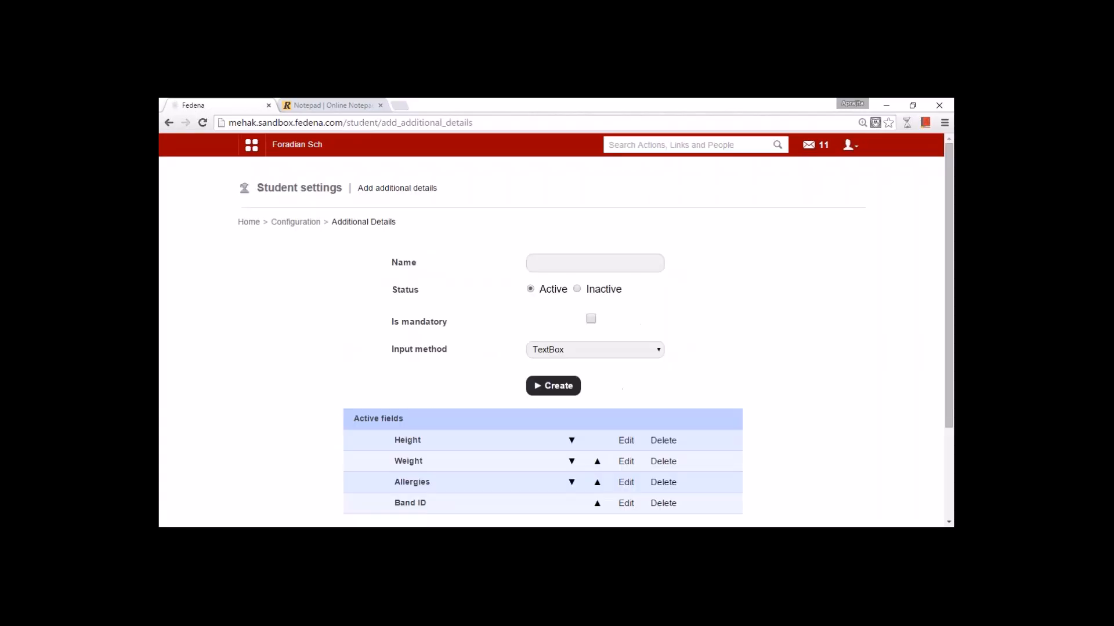
{"action": "left_click", "coordinate": [626, 441]}
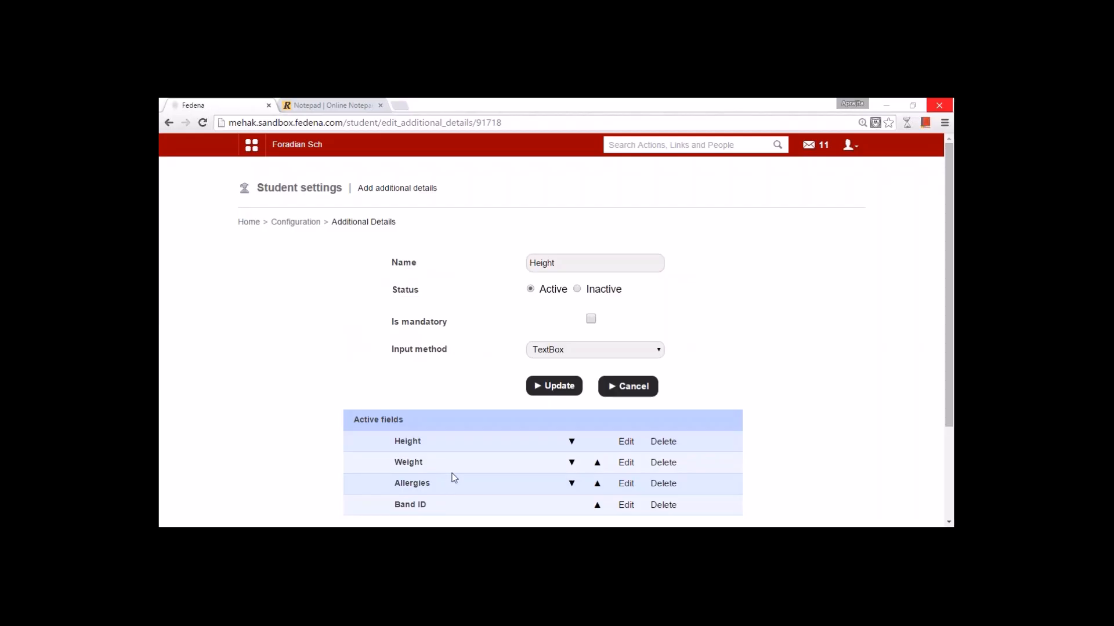
{"action": "left_click", "coordinate": [283, 224]}
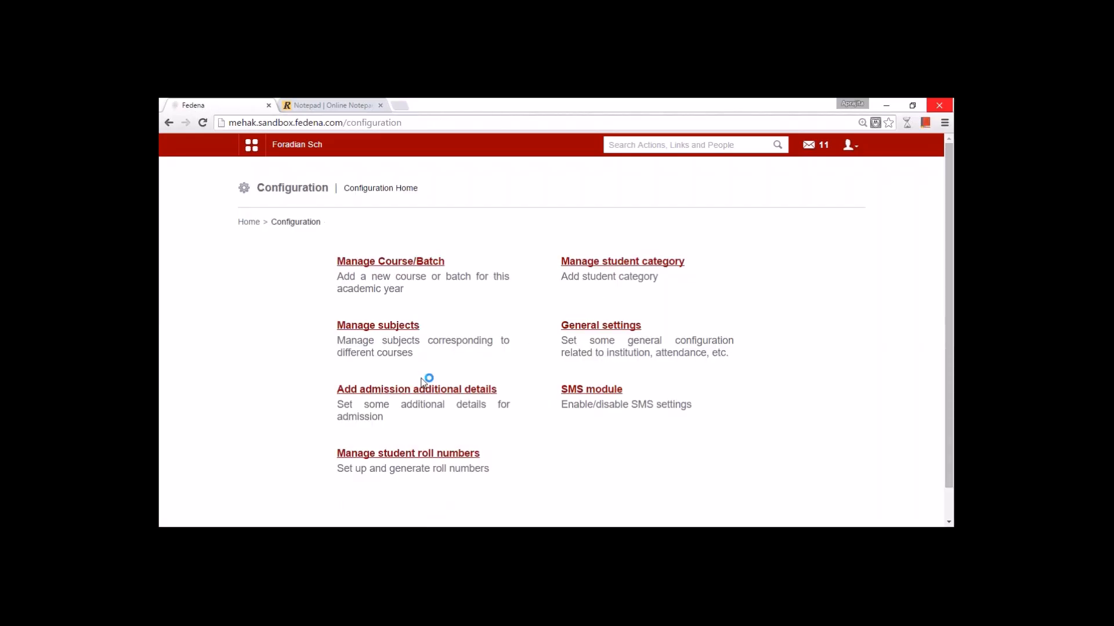
- Enable SMS for the Application in SMS Settings, save it, and reload the page
{"action": "left_click", "coordinate": [586, 392]}
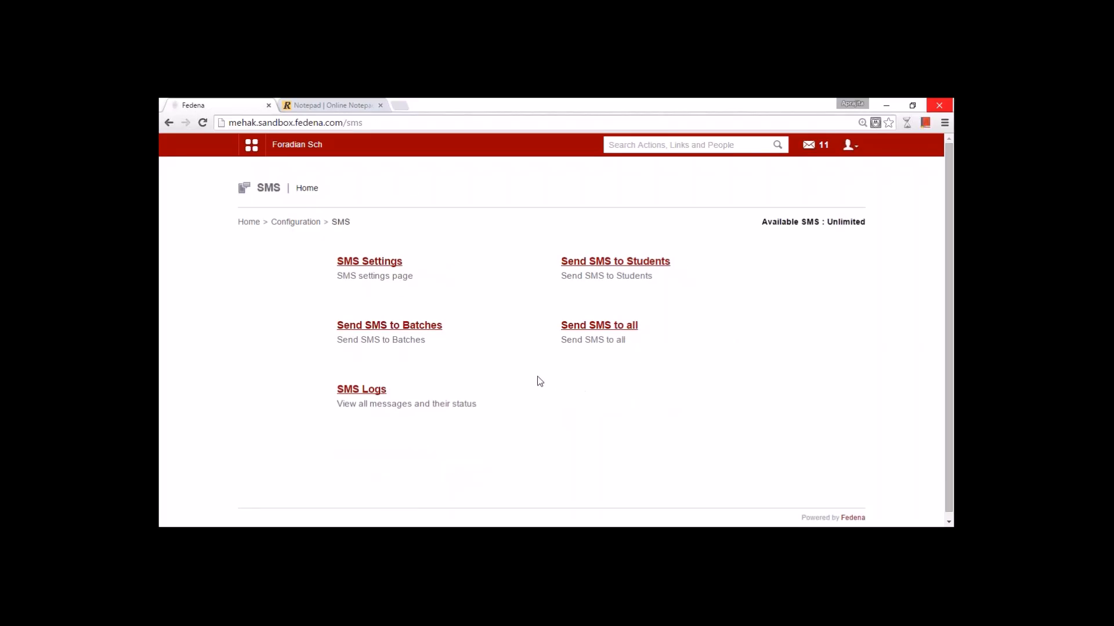
{"action": "left_click", "coordinate": [360, 261]}
{"action": "left_click", "coordinate": [462, 259]}
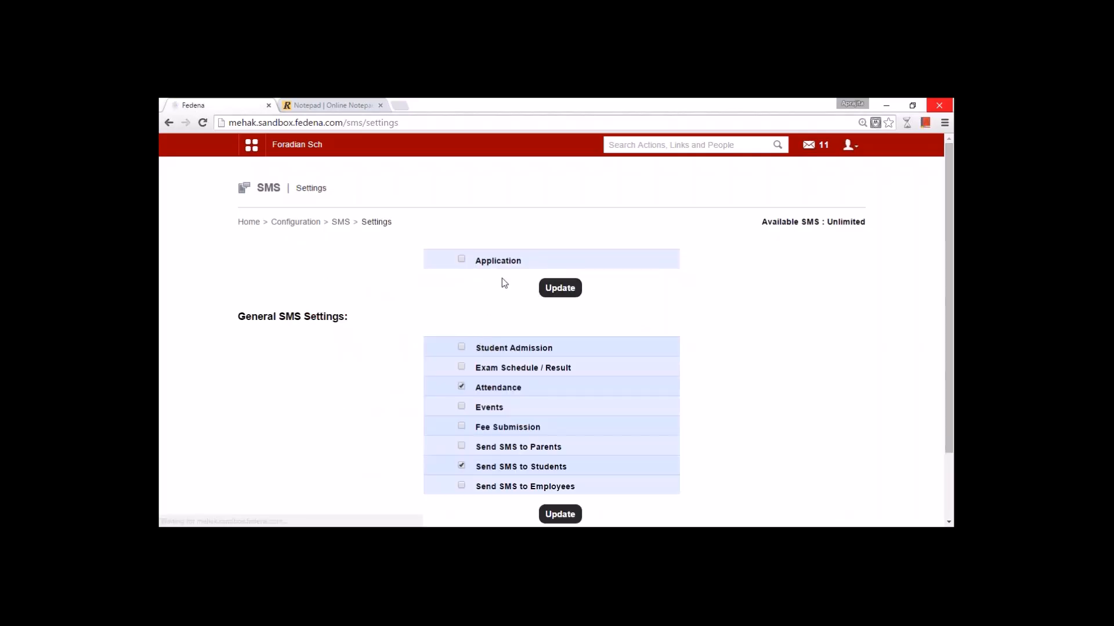
{"action": "left_click", "coordinate": [562, 288]}
{"action": "left_click", "coordinate": [450, 122]}
{"action": "key", "text": "Return"}
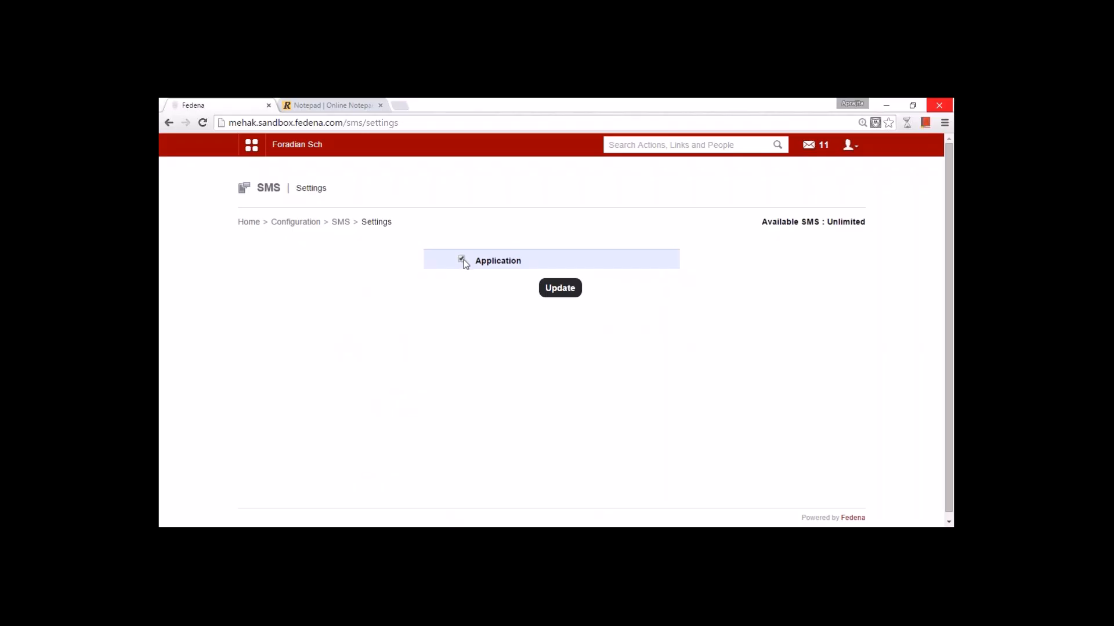
- Save Application SMS, enable Attendance, Student Admission, Exam Schedule/Result and employee SMS, then return to SMS home
{"action": "left_click", "coordinate": [545, 287]}
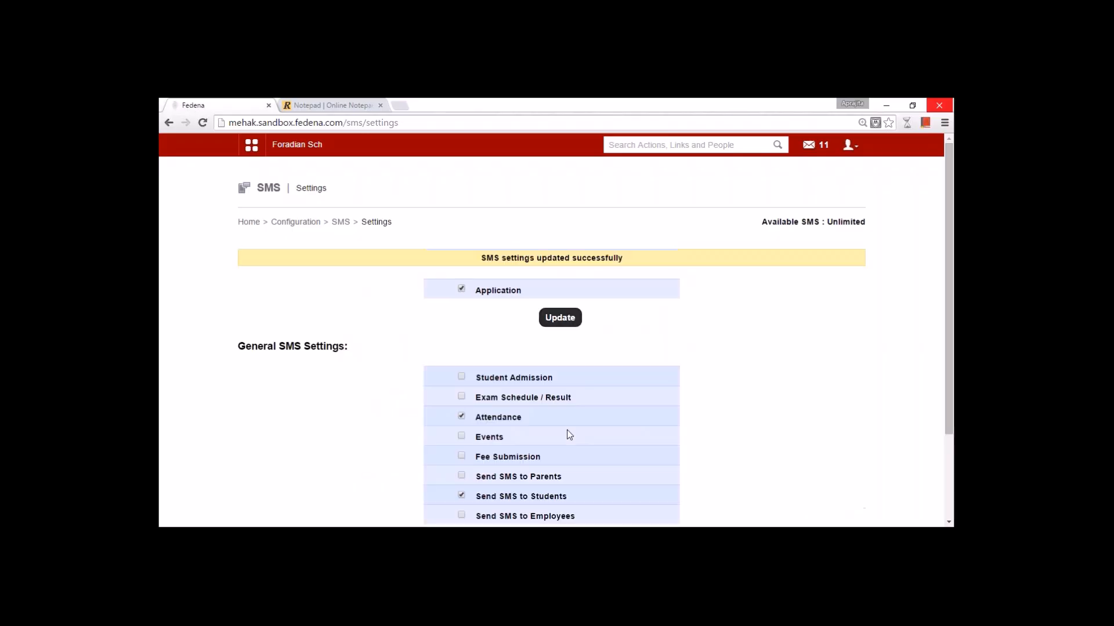
{"action": "scroll", "coordinate": [570, 435], "scroll_direction": "down", "scroll_amount": 3}
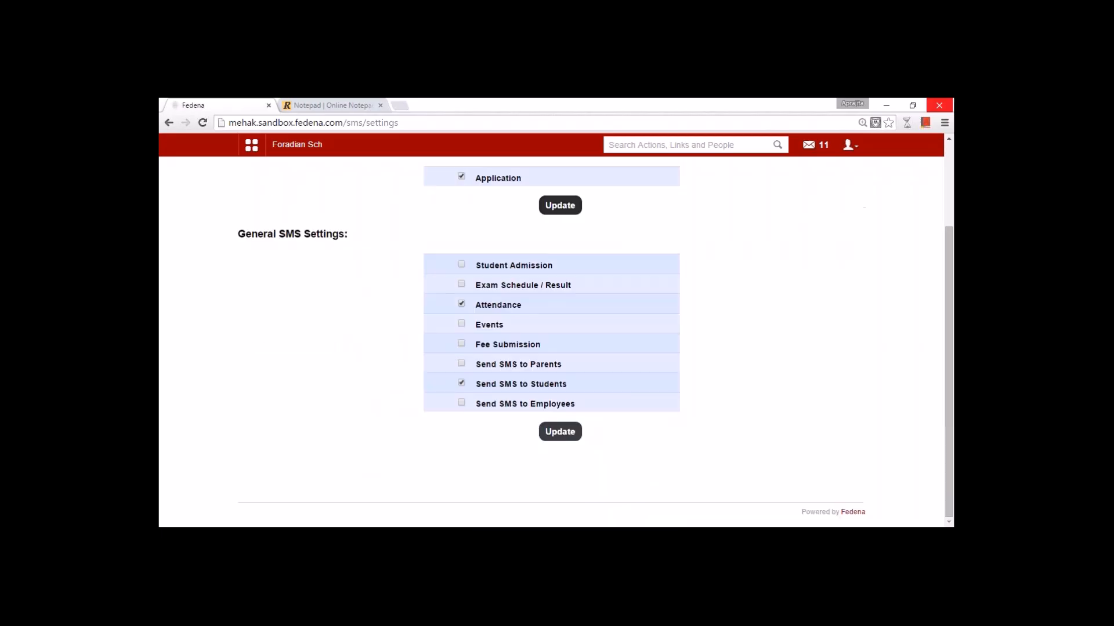
{"action": "left_click", "coordinate": [462, 304]}
{"action": "left_click", "coordinate": [461, 264]}
{"action": "left_click", "coordinate": [461, 284]}
{"action": "left_click", "coordinate": [462, 403]}
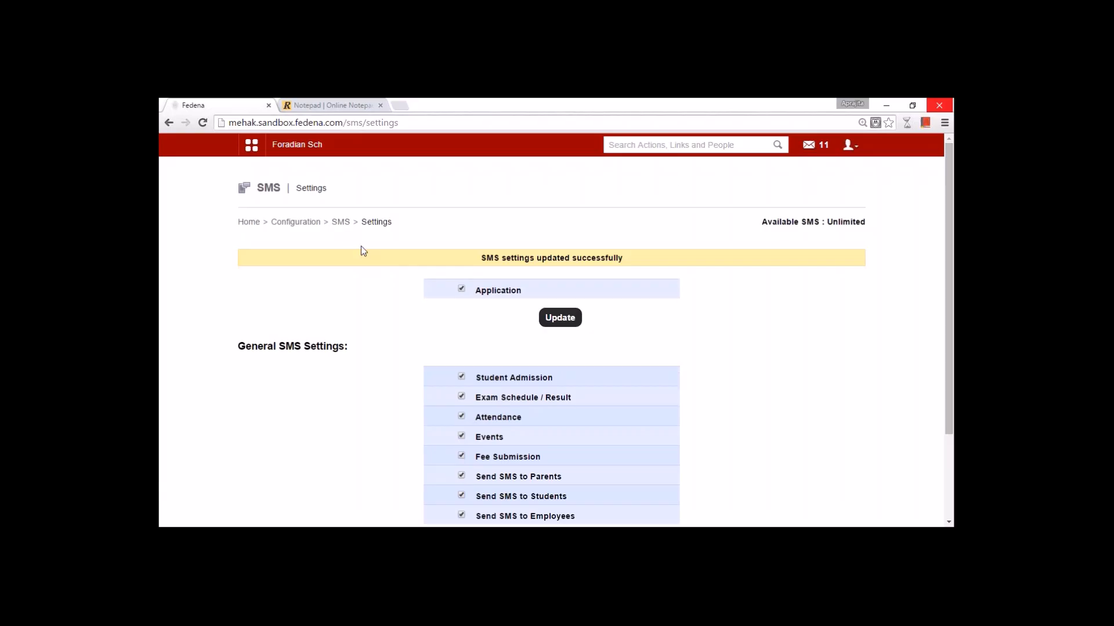
{"action": "left_click", "coordinate": [341, 223]}
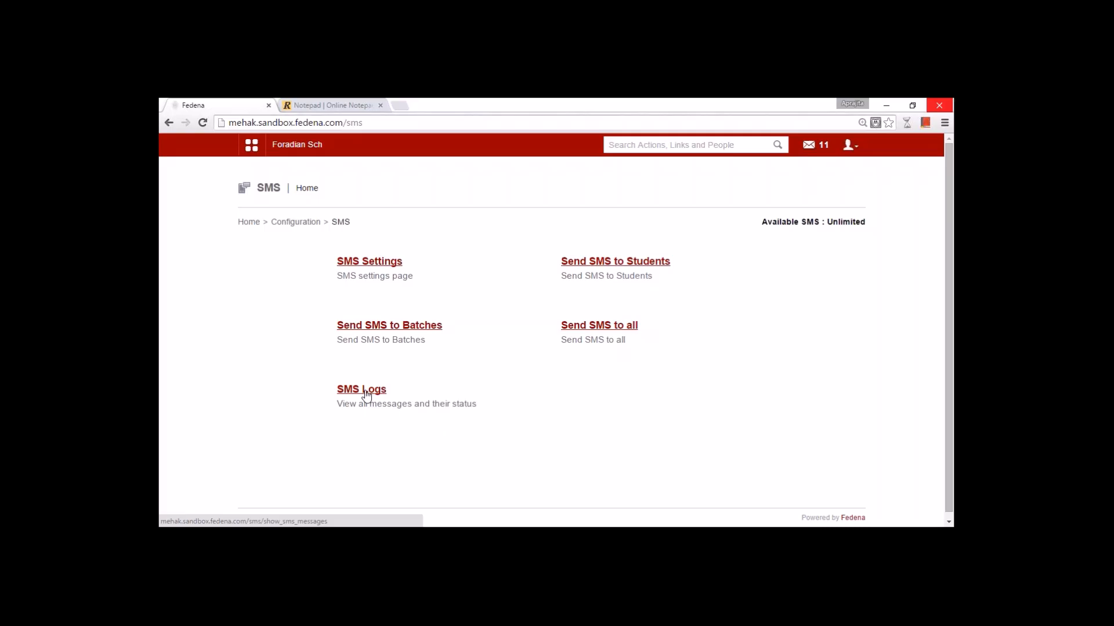
{"action": "left_click", "coordinate": [275, 224]}
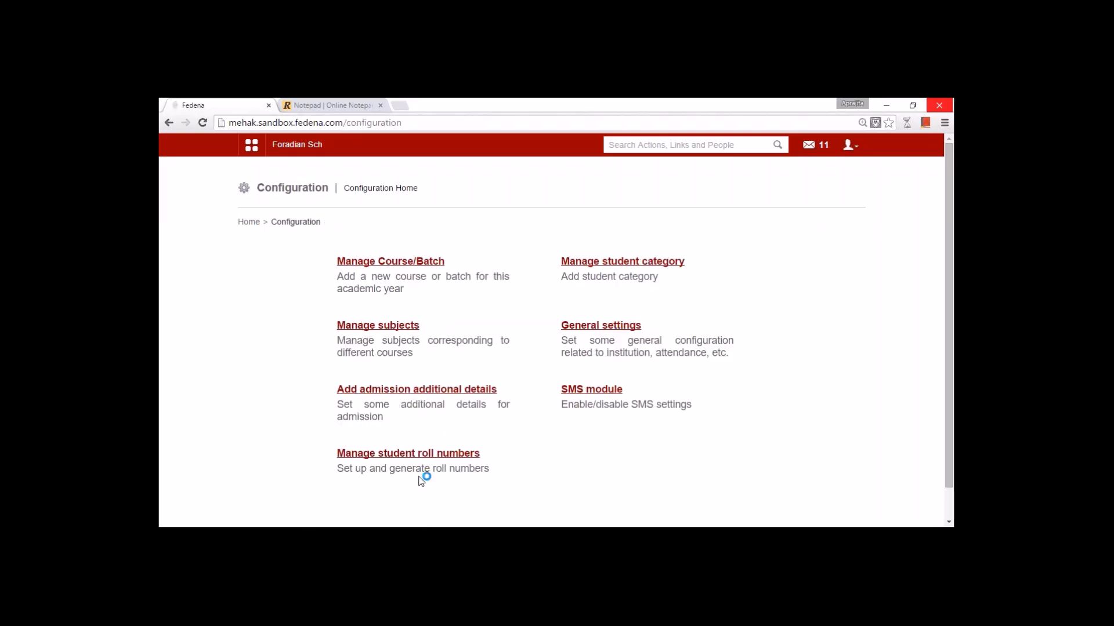
{"action": "left_click", "coordinate": [409, 454]}
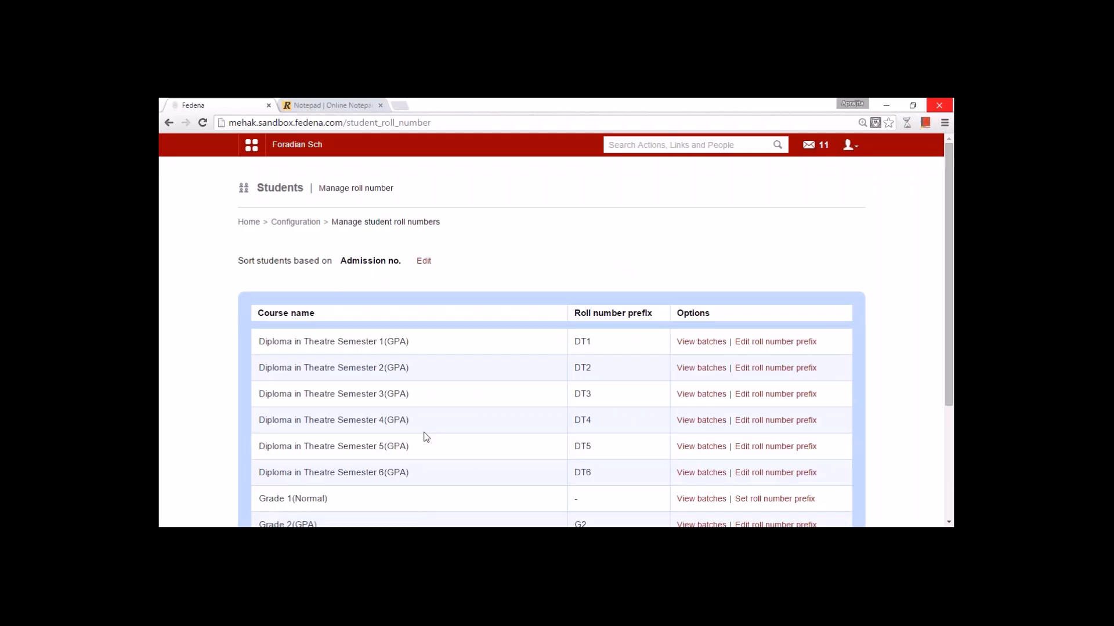
{"action": "scroll", "coordinate": [443, 435], "scroll_direction": "down", "scroll_amount": 3}
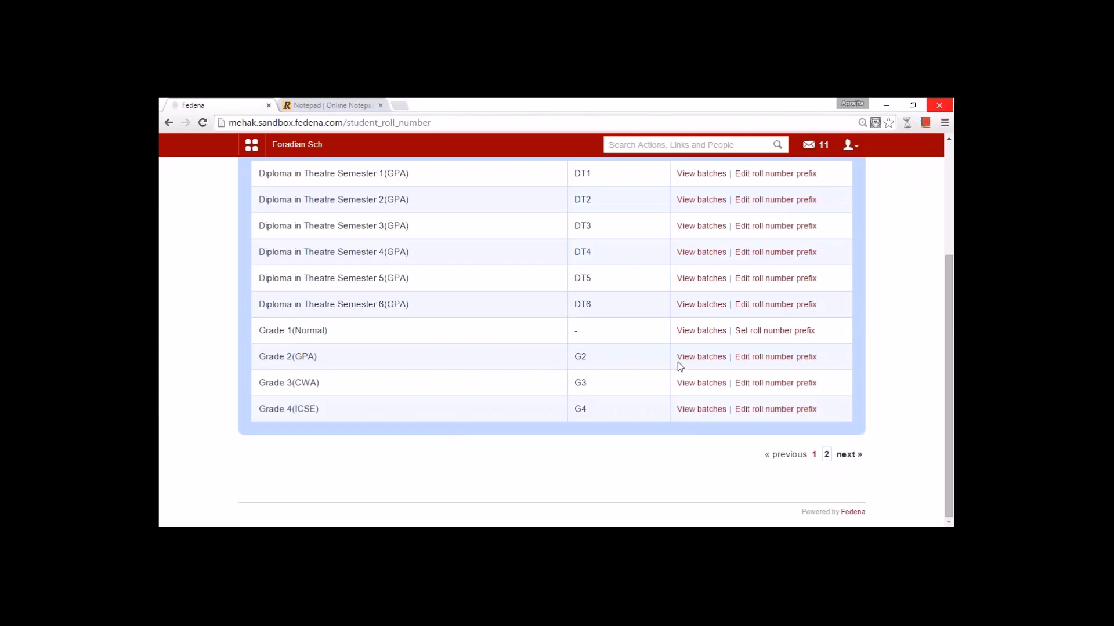
{"action": "left_click", "coordinate": [697, 332]}
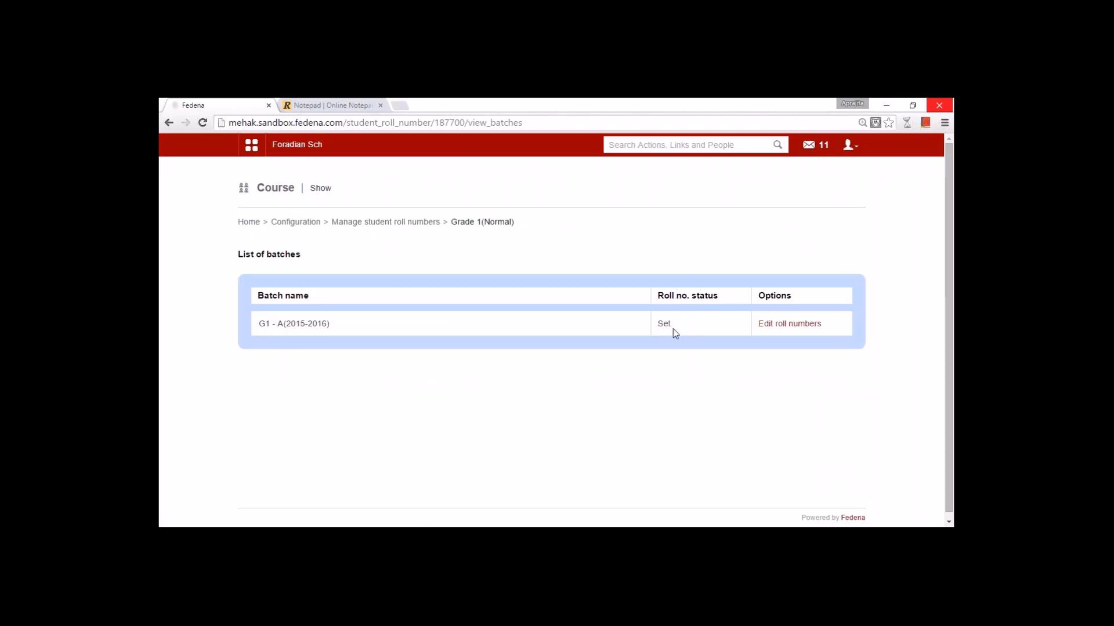
{"action": "left_click", "coordinate": [775, 326]}
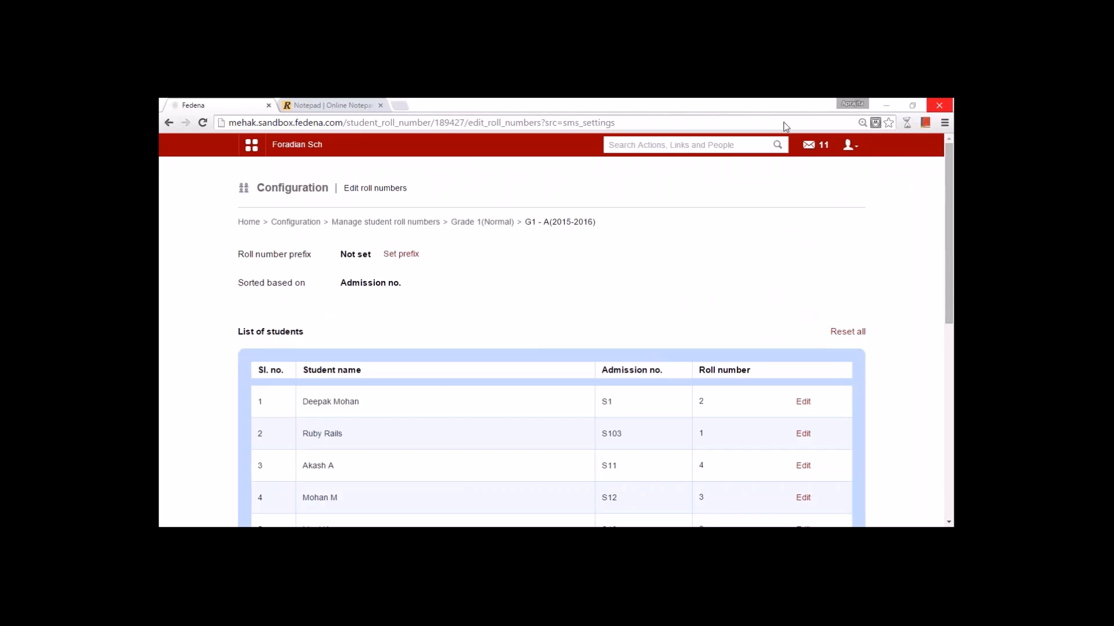
{"action": "scroll", "coordinate": [413, 378], "scroll_direction": "down", "scroll_amount": 3}
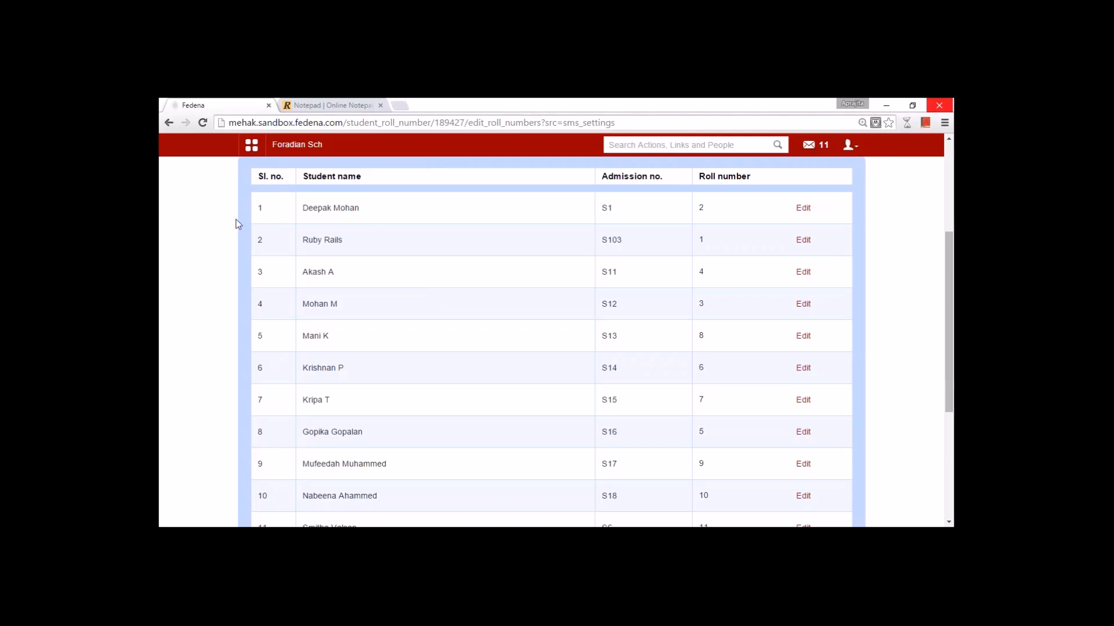
{"action": "scroll", "coordinate": [350, 317], "scroll_direction": "down", "scroll_amount": 6}
{"action": "scroll", "coordinate": [326, 206], "scroll_direction": "up", "scroll_amount": 5}
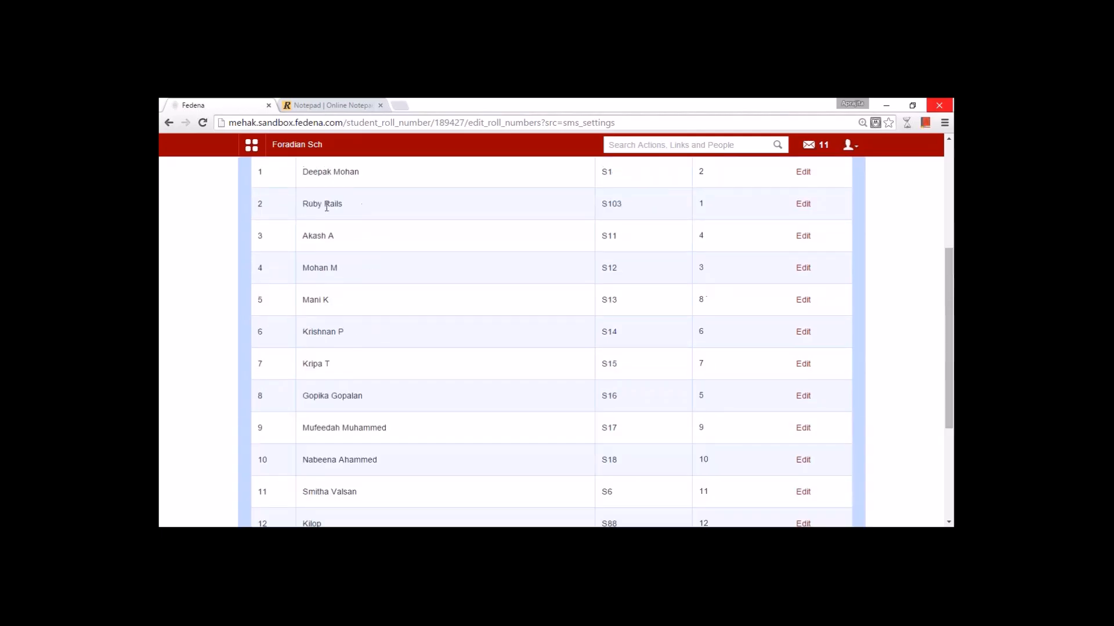
{"action": "scroll", "coordinate": [313, 351], "scroll_direction": "down", "scroll_amount": 3}
{"action": "scroll", "coordinate": [312, 356], "scroll_direction": "up", "scroll_amount": 7}
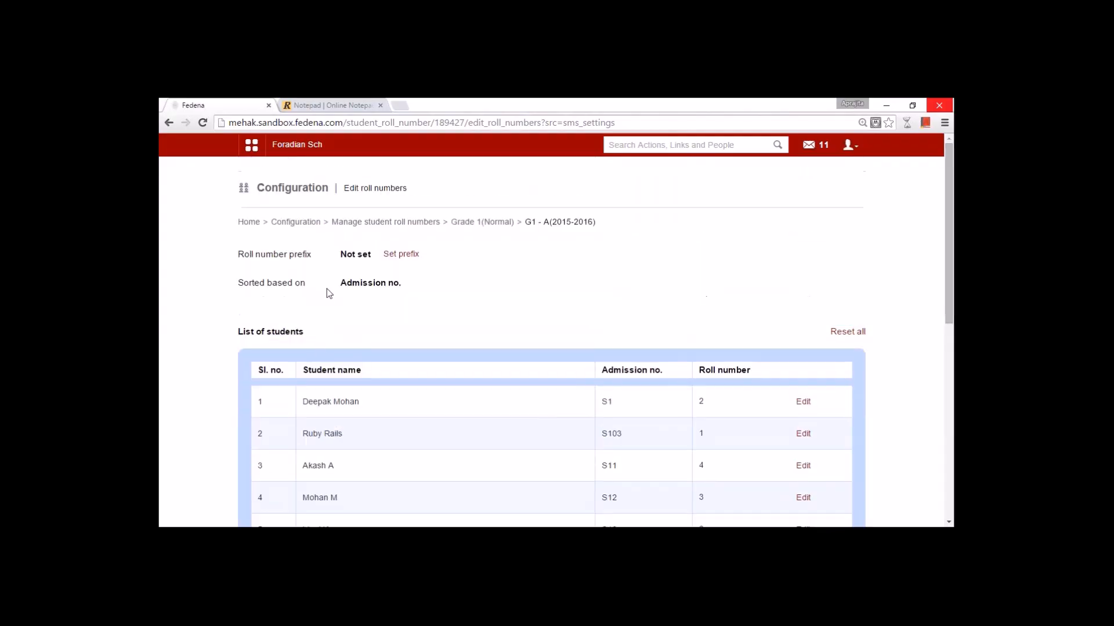
{"action": "scroll", "coordinate": [502, 388], "scroll_direction": "down", "scroll_amount": 3}
{"action": "scroll", "coordinate": [510, 382], "scroll_direction": "up", "scroll_amount": 3}
{"action": "scroll", "coordinate": [345, 427], "scroll_direction": "down", "scroll_amount": 3}
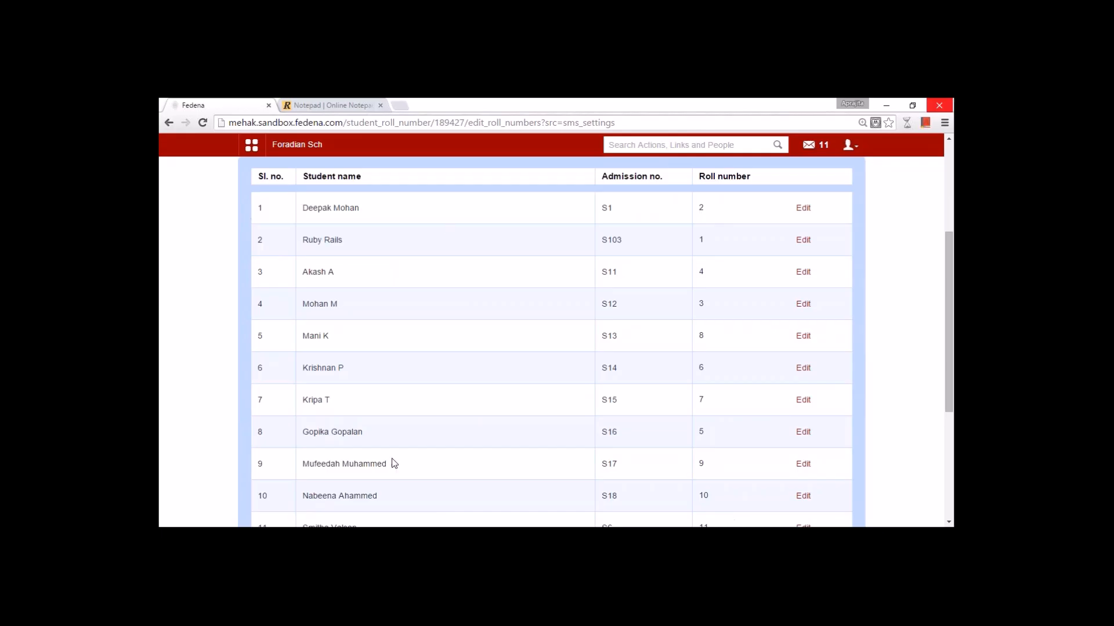
{"action": "scroll", "coordinate": [427, 462], "scroll_direction": "down", "scroll_amount": 4}
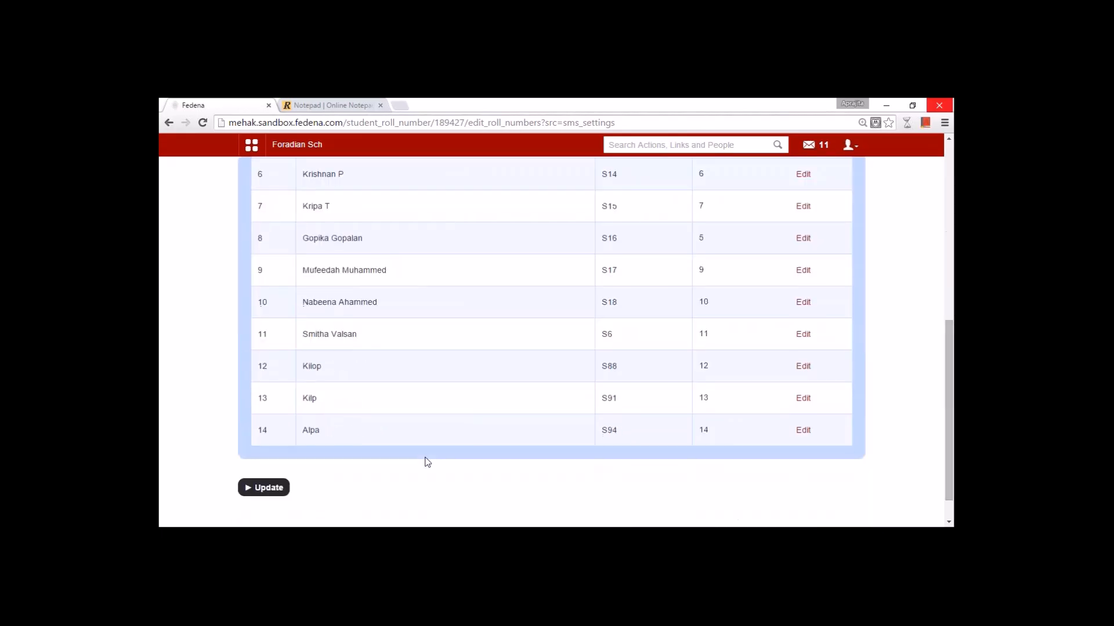
{"action": "scroll", "coordinate": [428, 462], "scroll_direction": "up", "scroll_amount": 5}
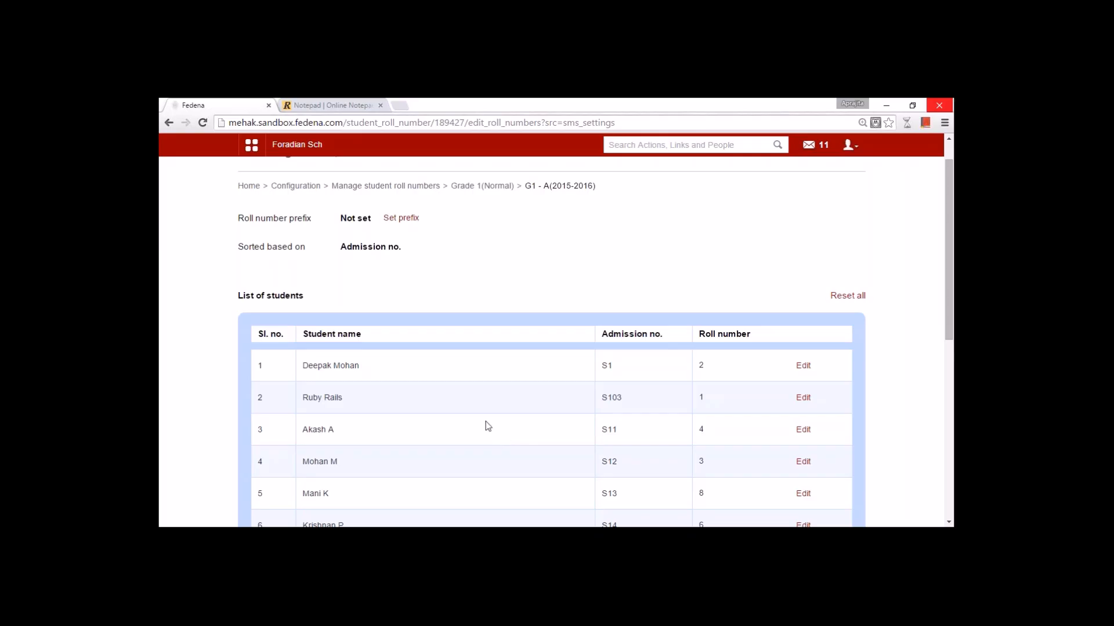
- Return to Configuration home and list the Academics modules such as Attendance and Students
{"action": "left_click", "coordinate": [293, 187]}
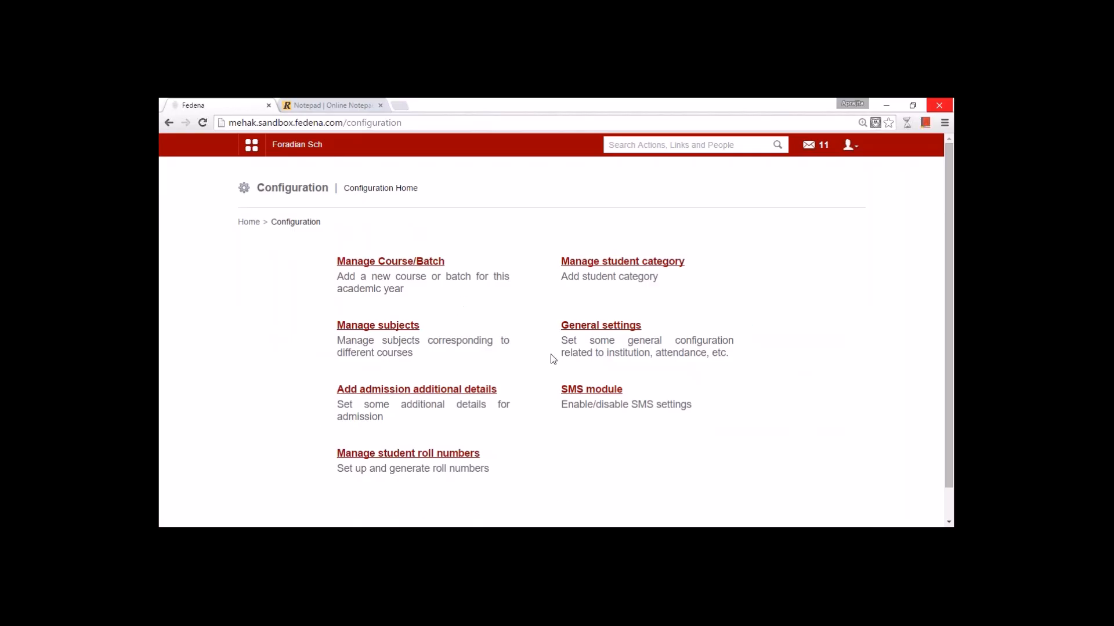
{"action": "left_click", "coordinate": [251, 145]}
{"action": "left_click", "coordinate": [340, 181]}
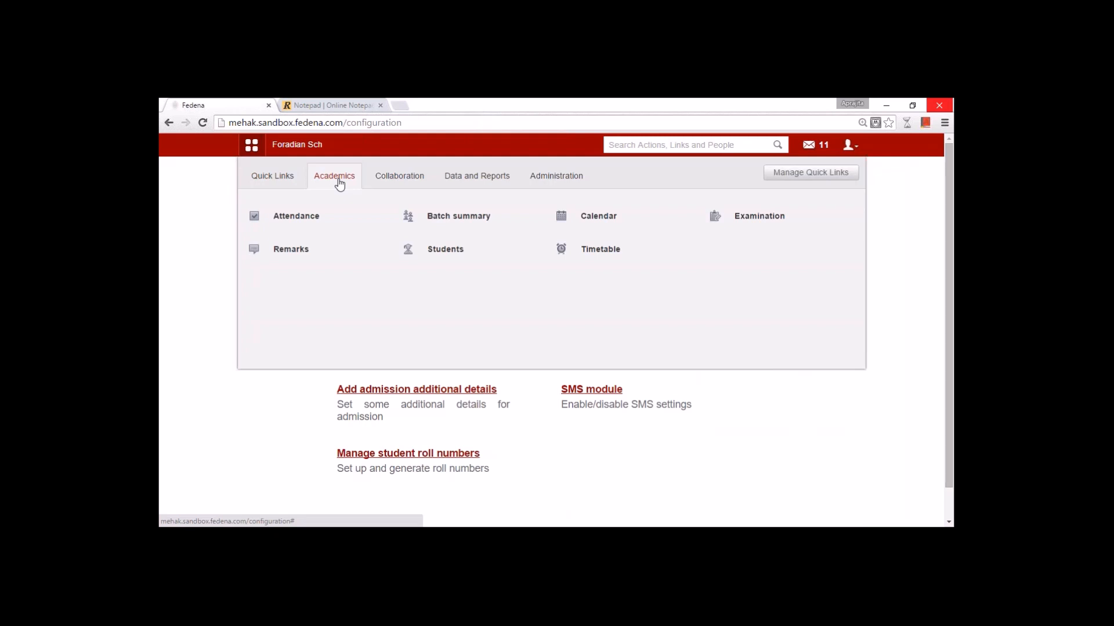
{"action": "mouse_move", "coordinate": [454, 247]}
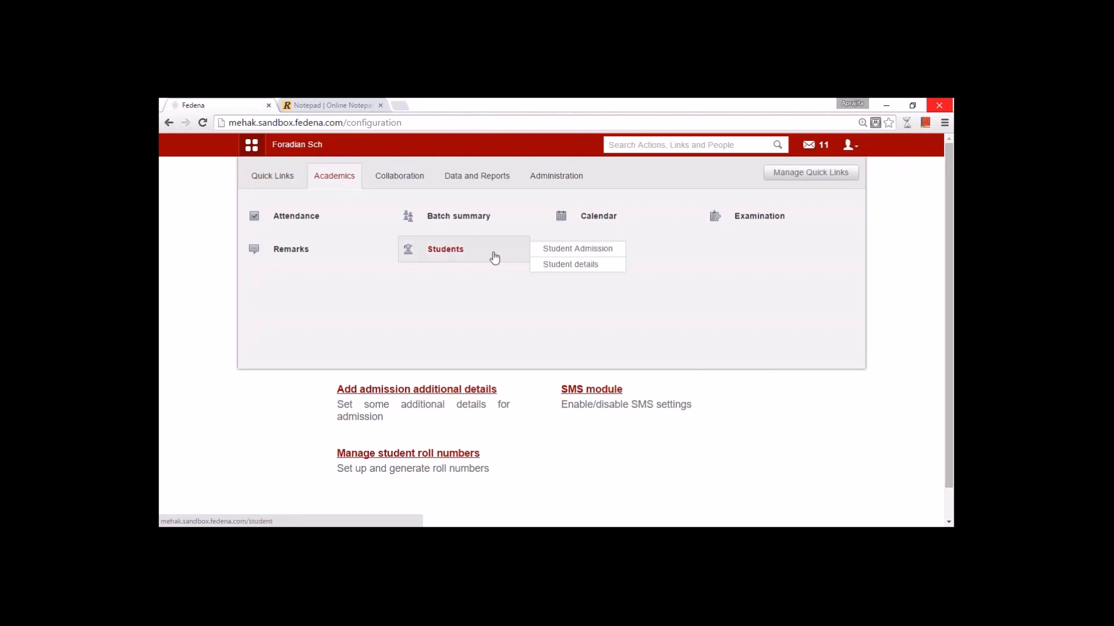
- Open the Student Admission form and re-enter the admission number as S104
{"action": "left_click", "coordinate": [547, 250]}
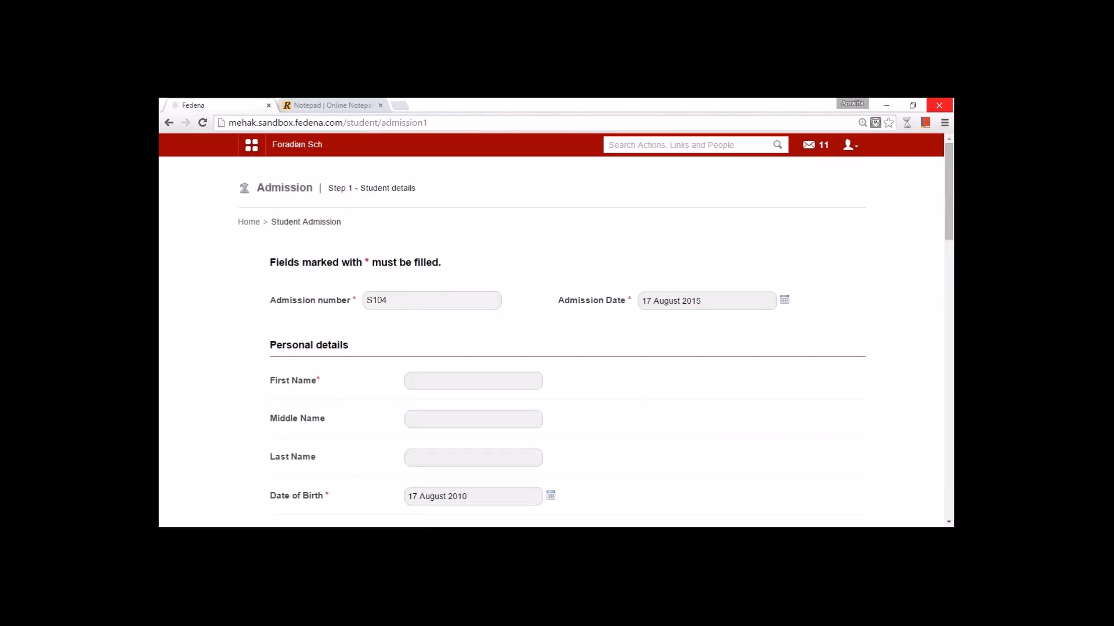
{"action": "scroll", "coordinate": [556, 342], "scroll_direction": "down", "scroll_amount": 10}
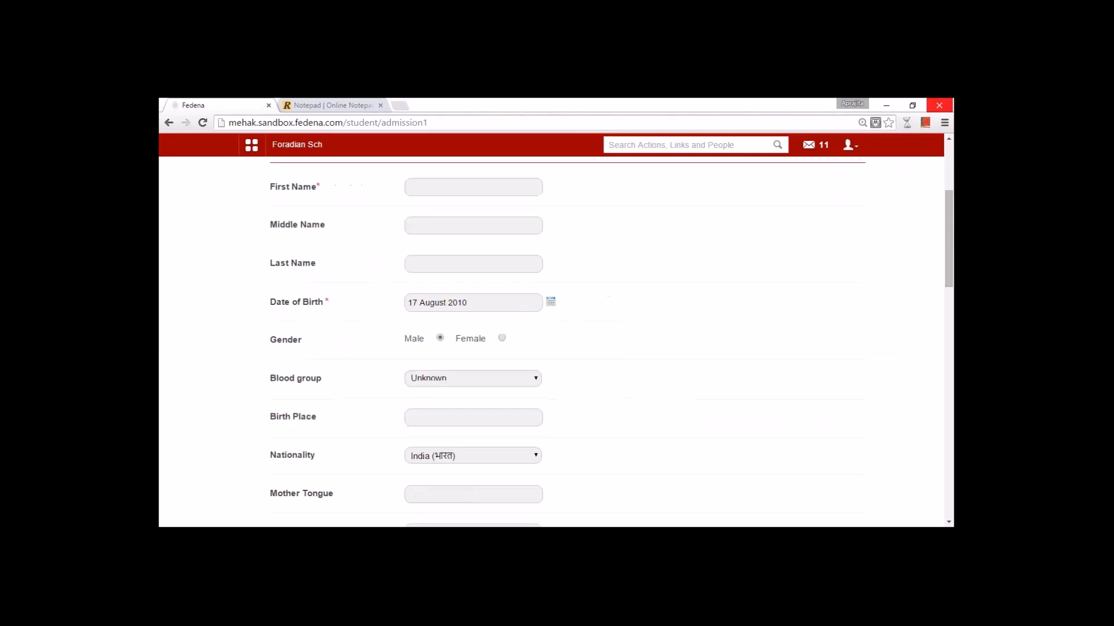
{"action": "scroll", "coordinate": [555, 342], "scroll_direction": "up", "scroll_amount": 7}
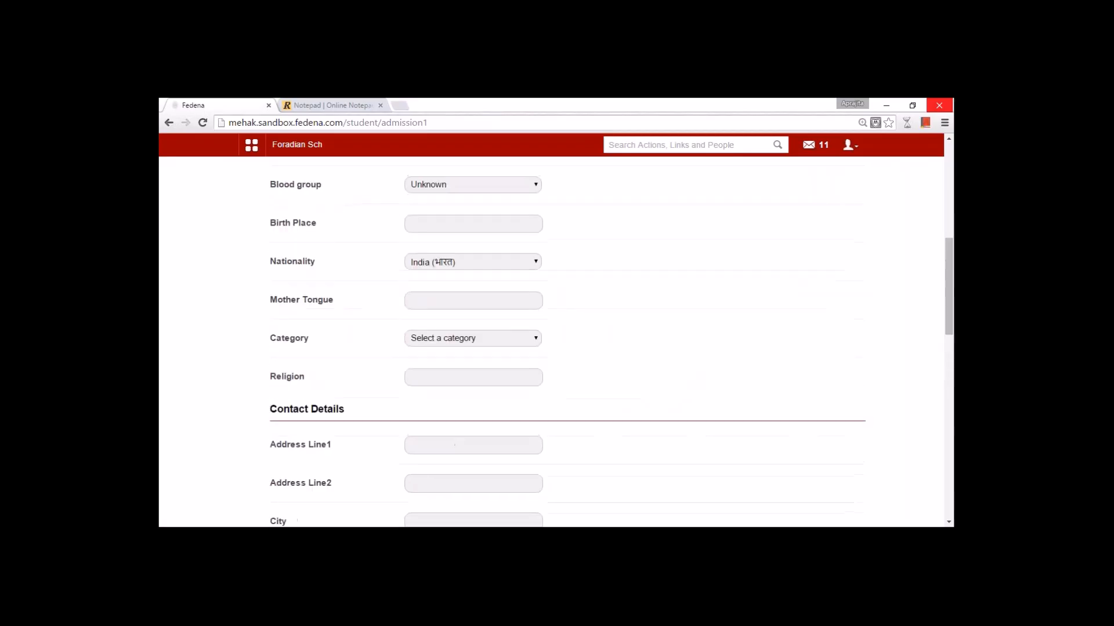
{"action": "scroll", "coordinate": [555, 342], "scroll_direction": "up", "scroll_amount": 3}
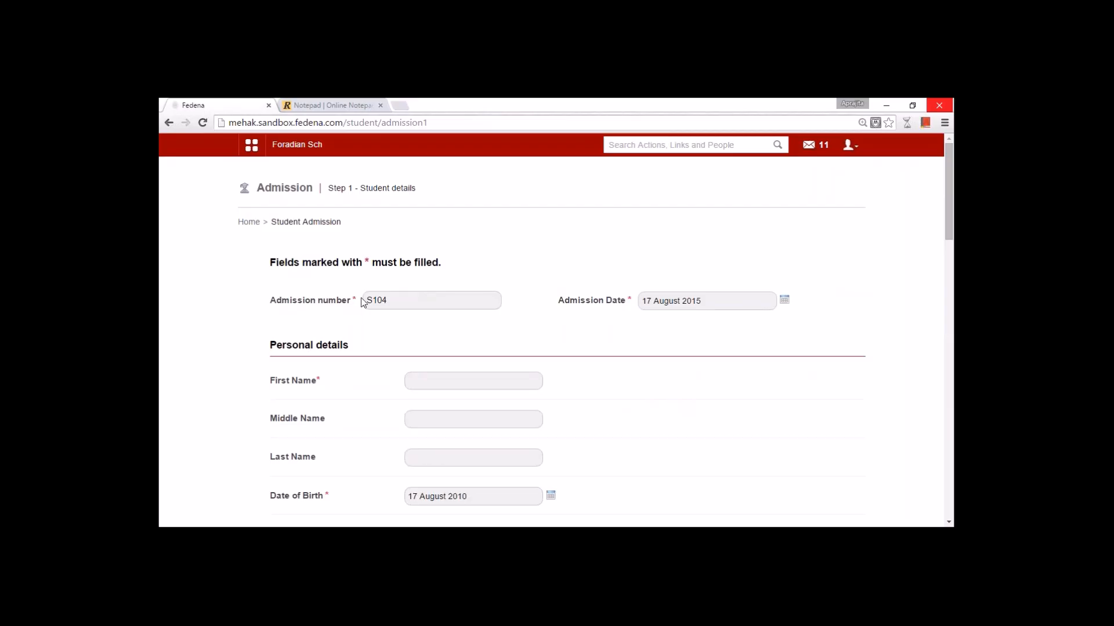
{"action": "left_click_drag", "start_coordinate": [392, 300], "coordinate": [349, 300]}
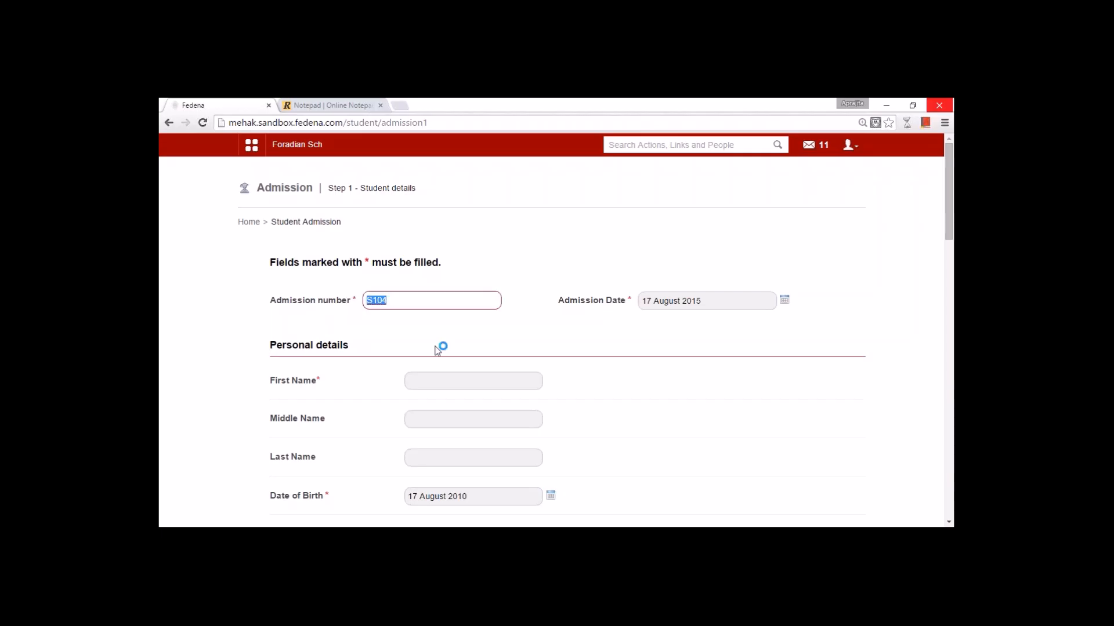
{"action": "key", "text": "BackSpace"}
{"action": "type", "text": "S104"}
- Enter the student's first name and set the gender to Female
{"action": "left_click", "coordinate": [449, 386]}
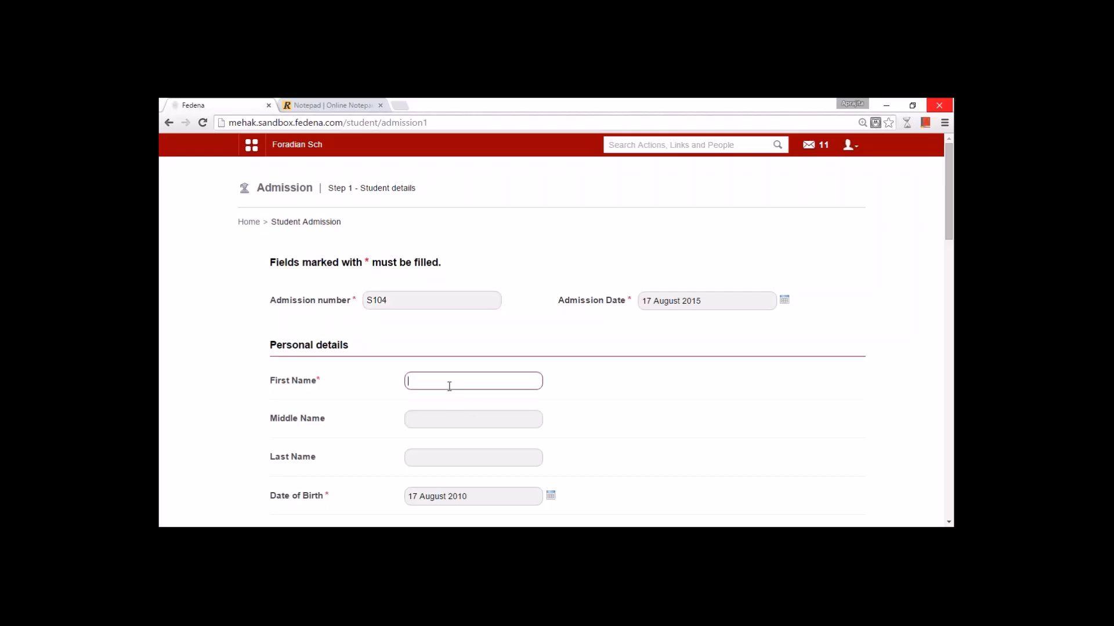
{"action": "type", "text": "Holliu"}
{"action": "left_click", "coordinate": [440, 457]}
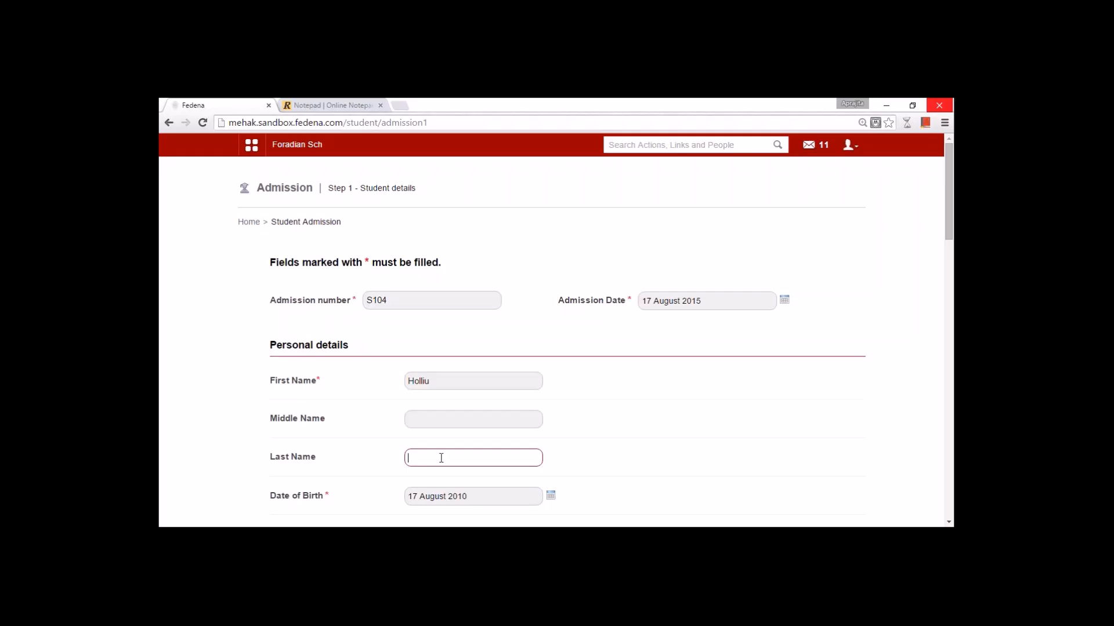
{"action": "left_click", "coordinate": [630, 442]}
{"action": "scroll", "coordinate": [630, 442], "scroll_direction": "down", "scroll_amount": 3}
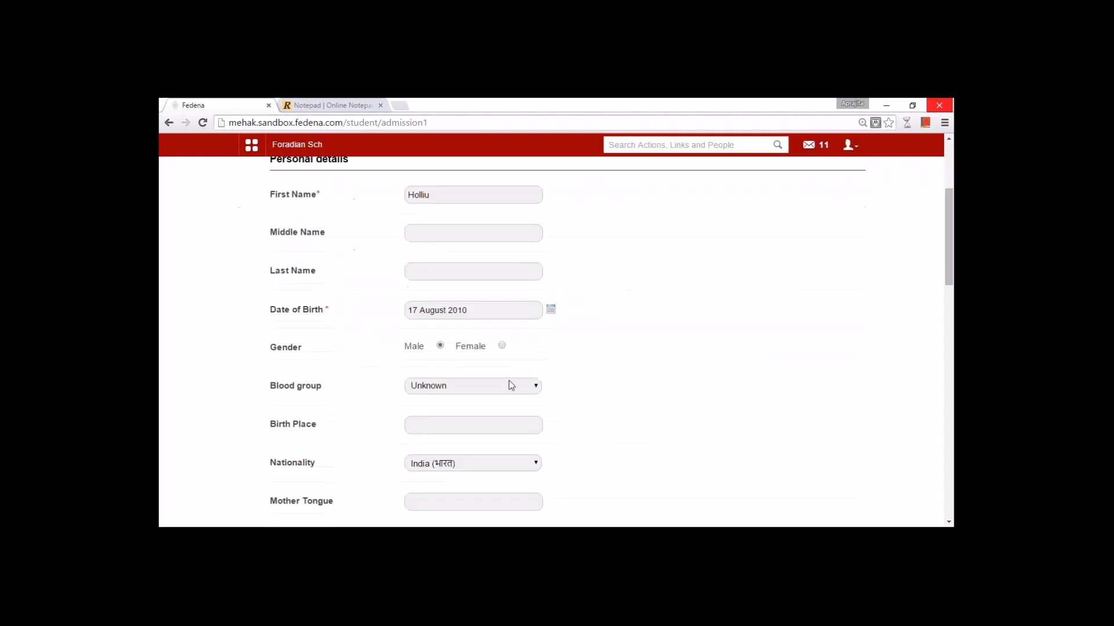
{"action": "left_click", "coordinate": [502, 345]}
- Choose Staff child from the Category dropdown
{"action": "scroll", "coordinate": [649, 411], "scroll_direction": "down", "scroll_amount": 3}
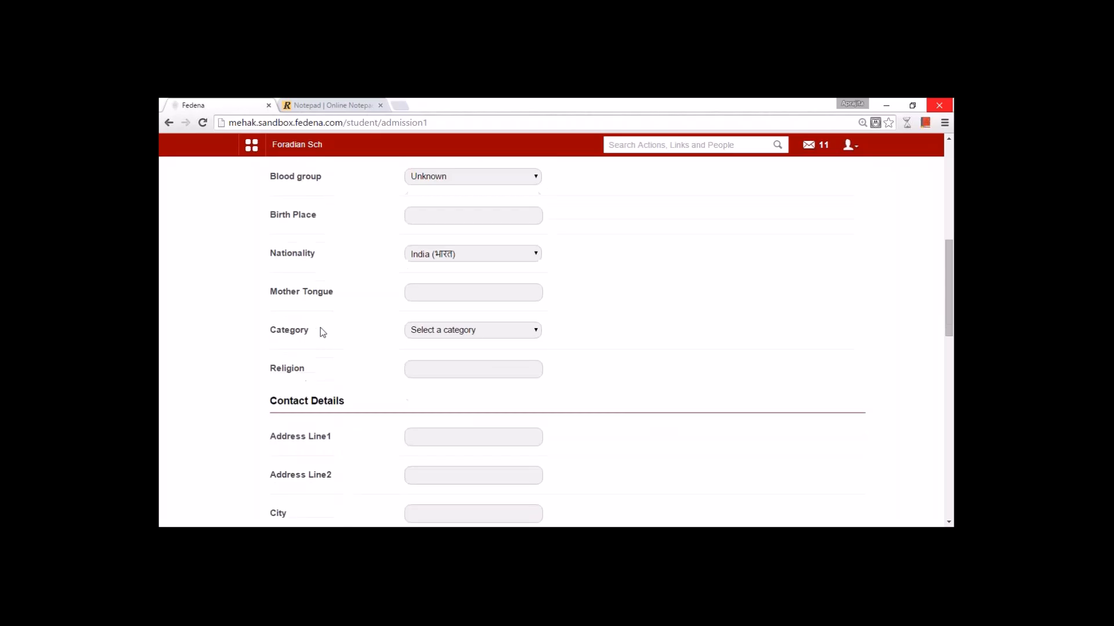
{"action": "left_click", "coordinate": [429, 332]}
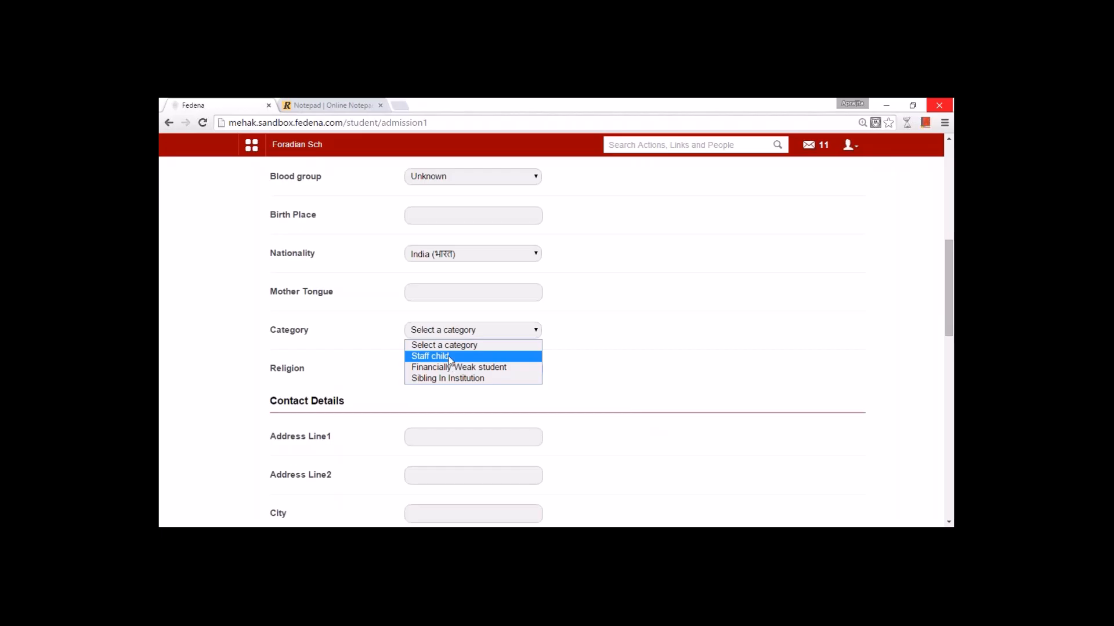
{"action": "left_click", "coordinate": [448, 358]}
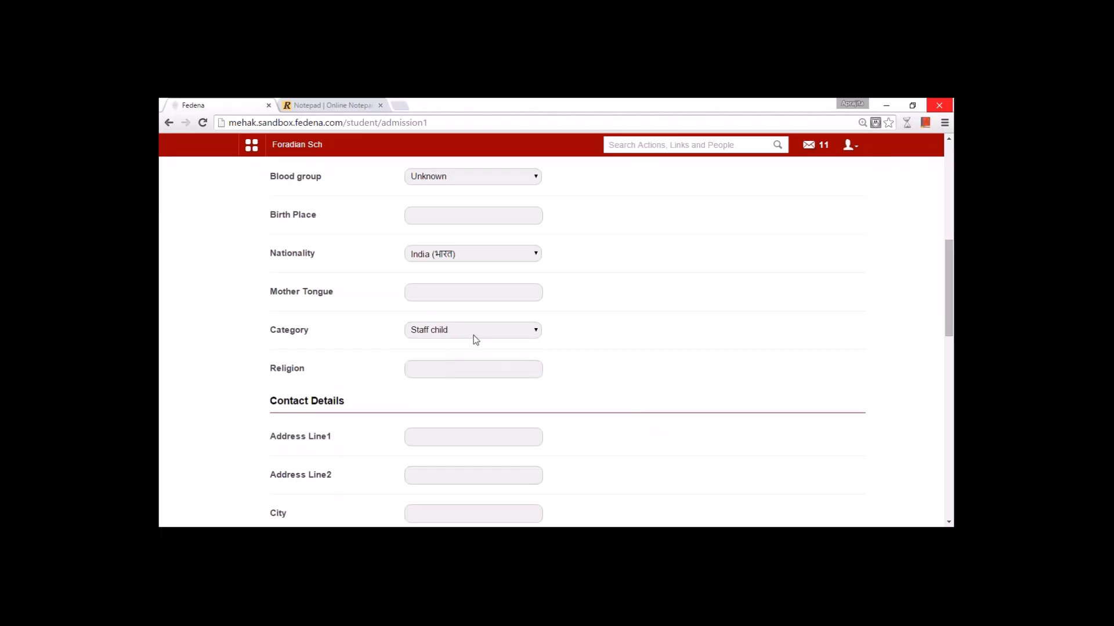
{"action": "scroll", "coordinate": [588, 389], "scroll_direction": "down", "scroll_amount": 4}
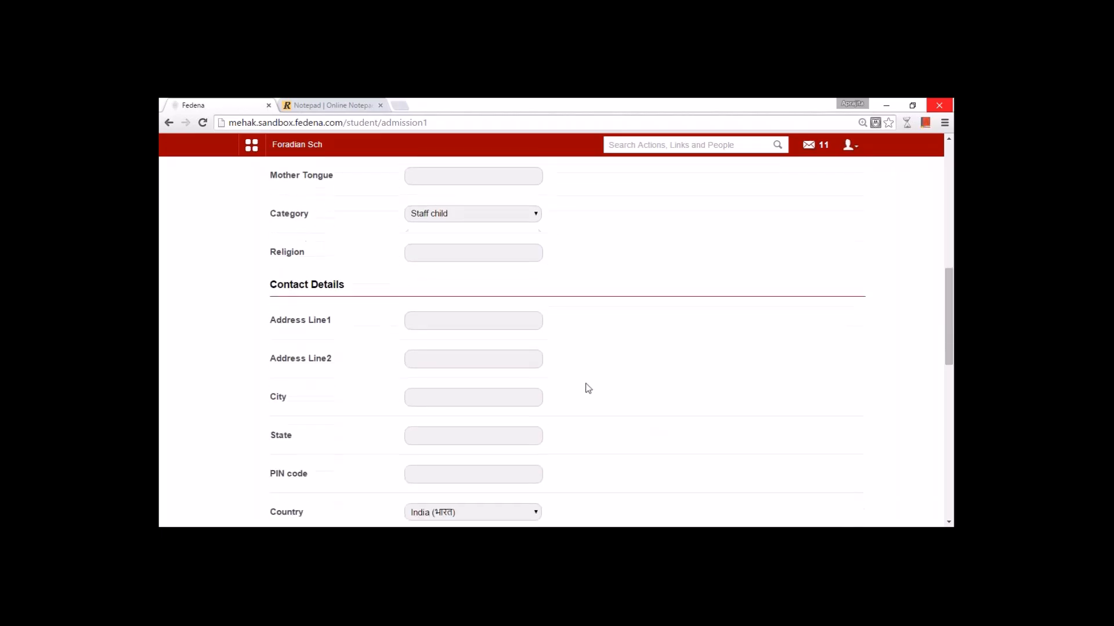
{"action": "scroll", "coordinate": [588, 389], "scroll_direction": "down", "scroll_amount": 4}
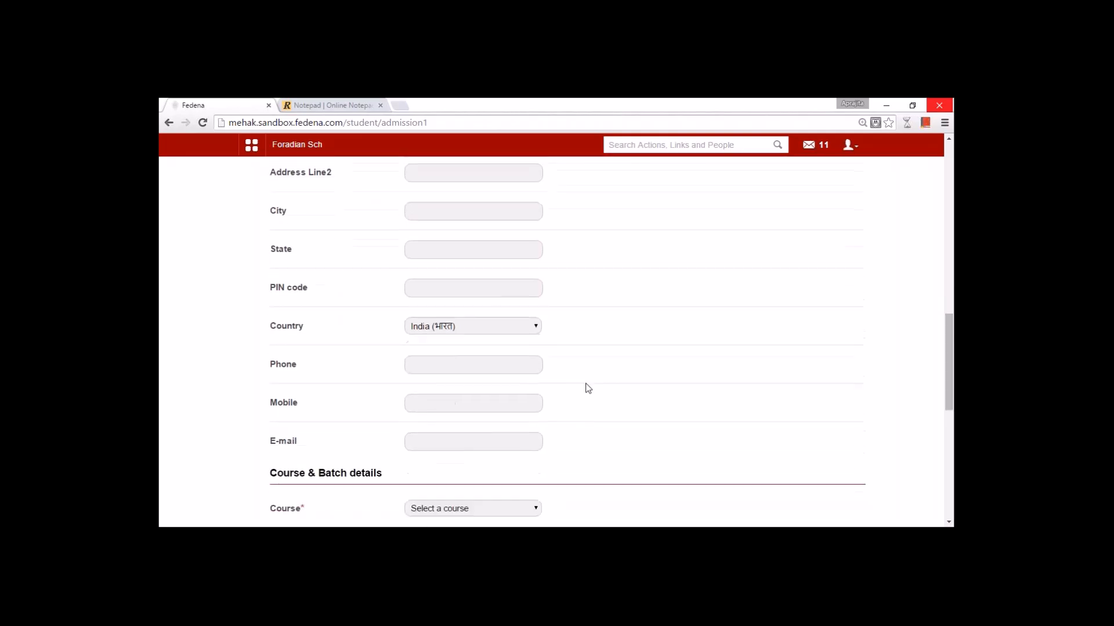
{"action": "scroll", "coordinate": [588, 389], "scroll_direction": "down", "scroll_amount": 2}
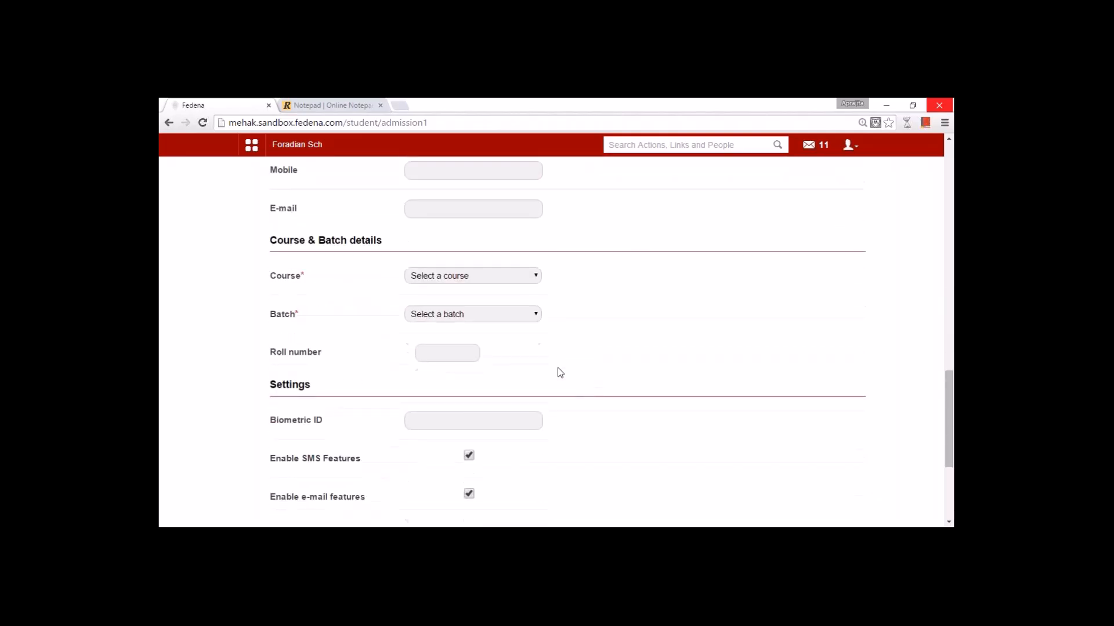
- Pick Grade 1(Normal) in the Course dropdown and G1 - A(2015-2016) in Batch
{"action": "left_click", "coordinate": [452, 281]}
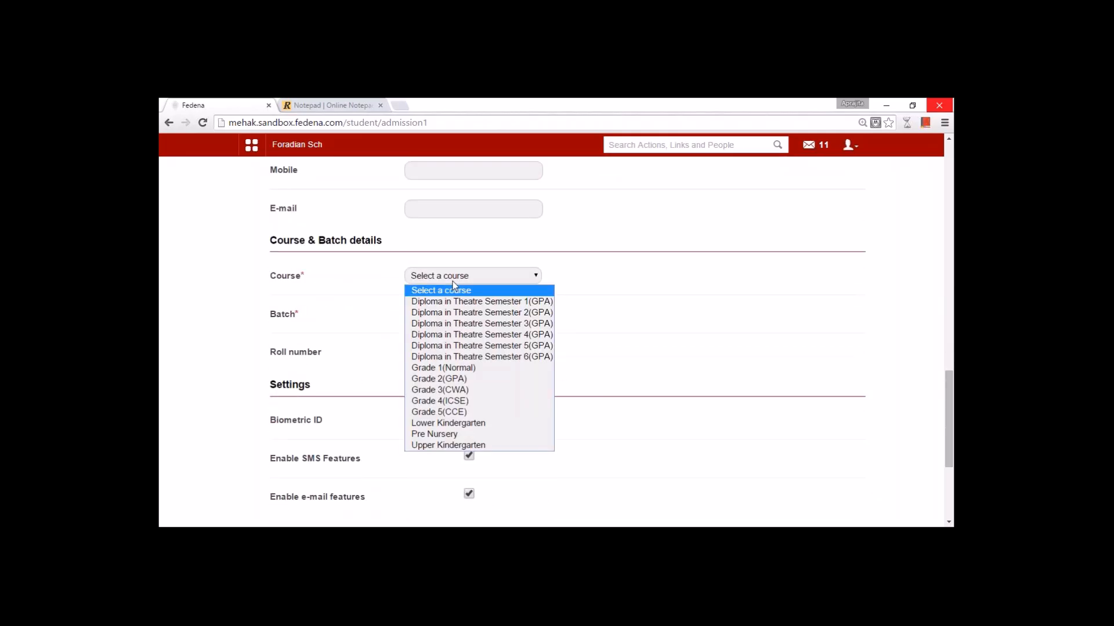
{"action": "left_click", "coordinate": [495, 373]}
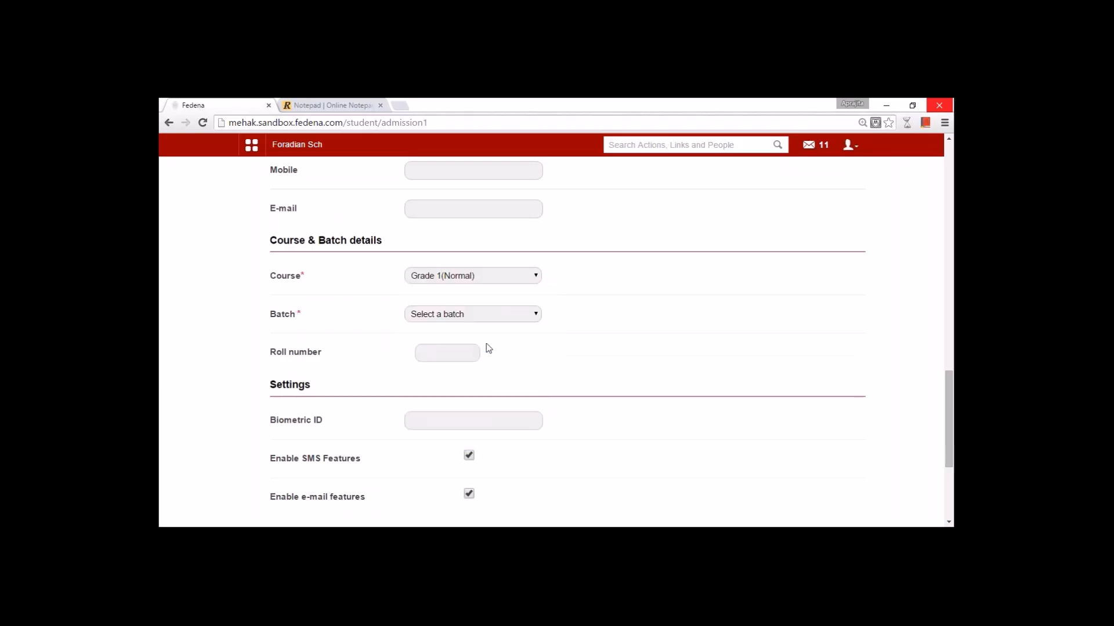
{"action": "left_click", "coordinate": [471, 315]}
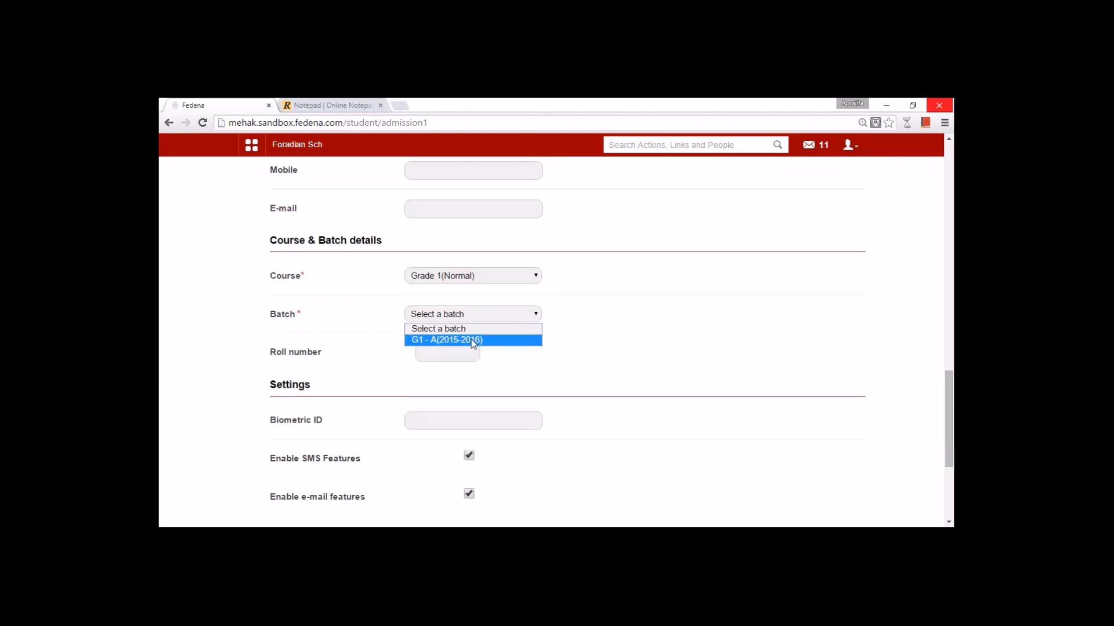
{"action": "left_click", "coordinate": [473, 340]}
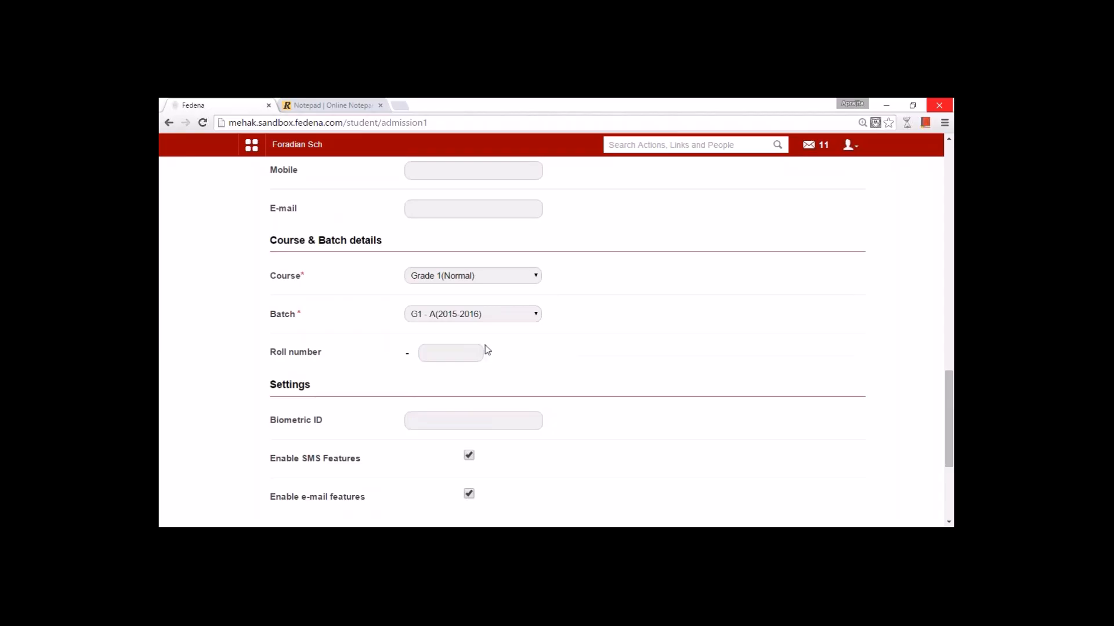
{"action": "scroll", "coordinate": [534, 366], "scroll_direction": "down", "scroll_amount": 1}
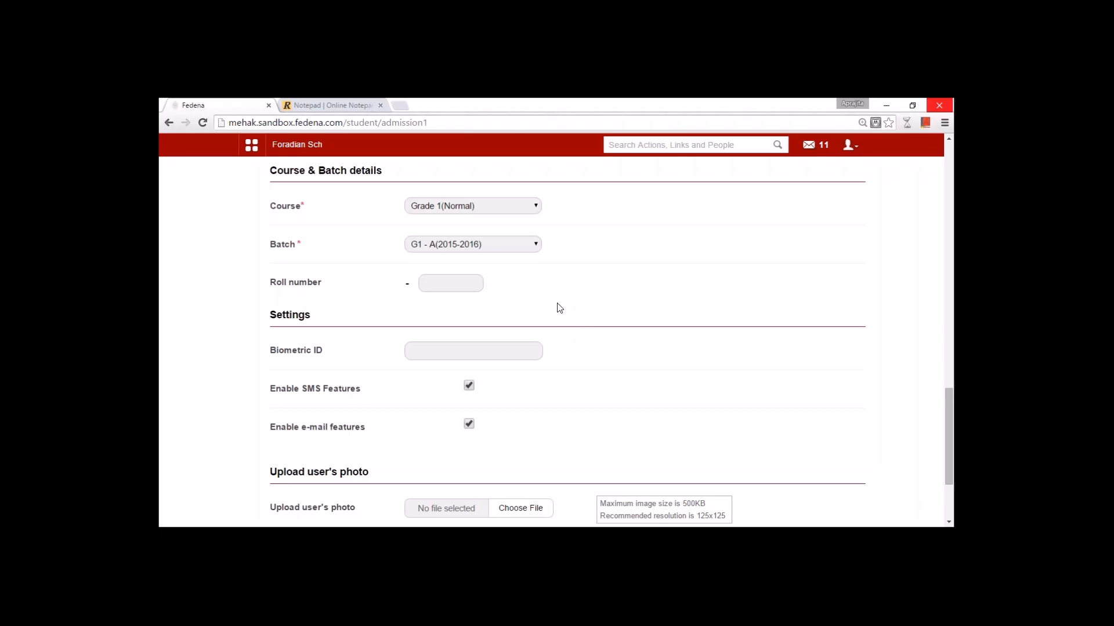
- Save the Grade 1, G1 - A(2015-2016) admission details and continue to the sibling step
{"action": "scroll", "coordinate": [559, 308], "scroll_direction": "down", "scroll_amount": 2}
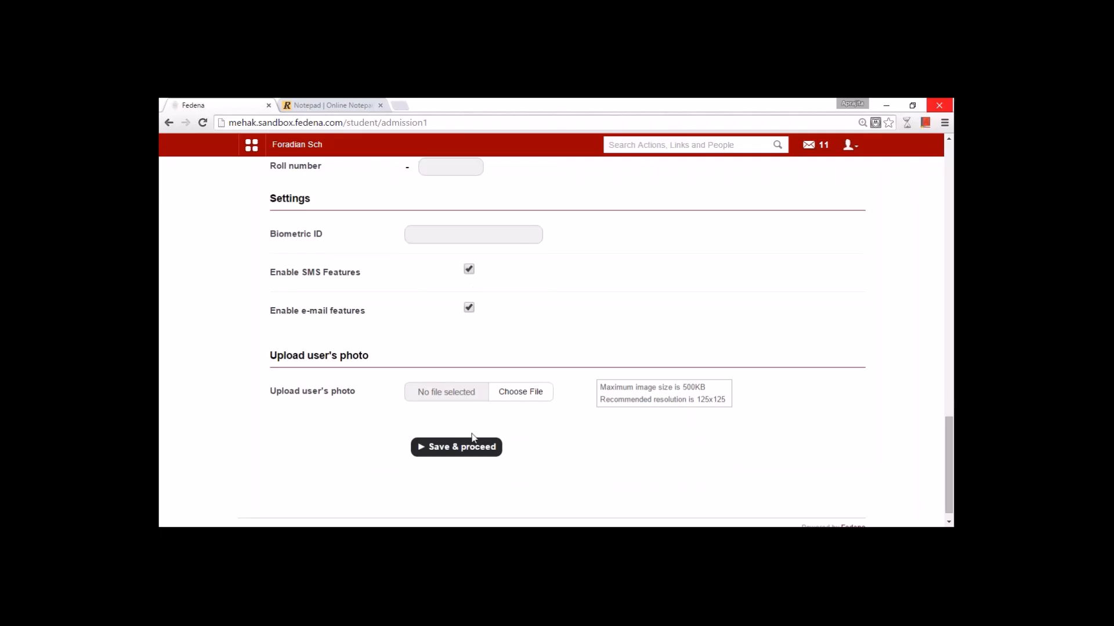
{"action": "left_click", "coordinate": [452, 451]}
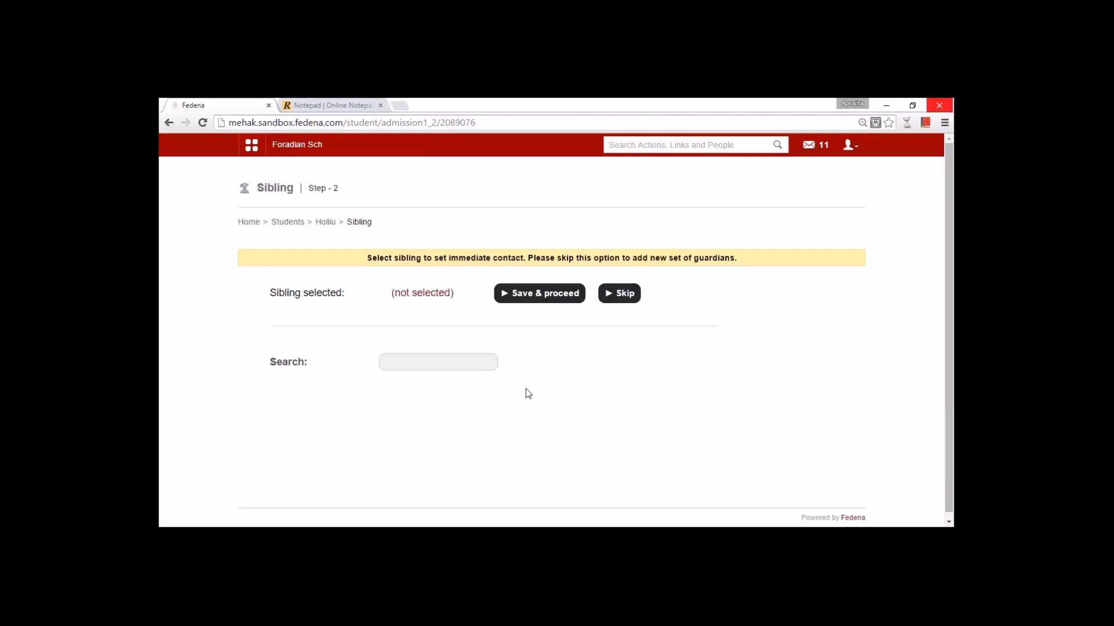
- Search siblings for 'john', then skip sibling linking and start the guardian's first name
{"action": "left_click", "coordinate": [423, 369]}
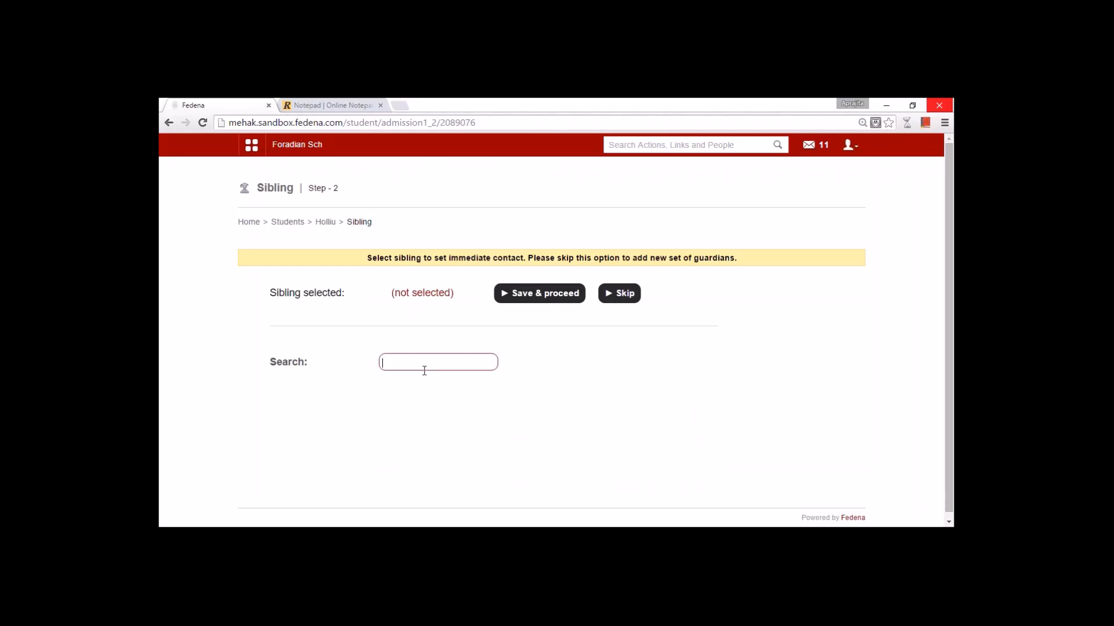
{"action": "type", "text": "john"}
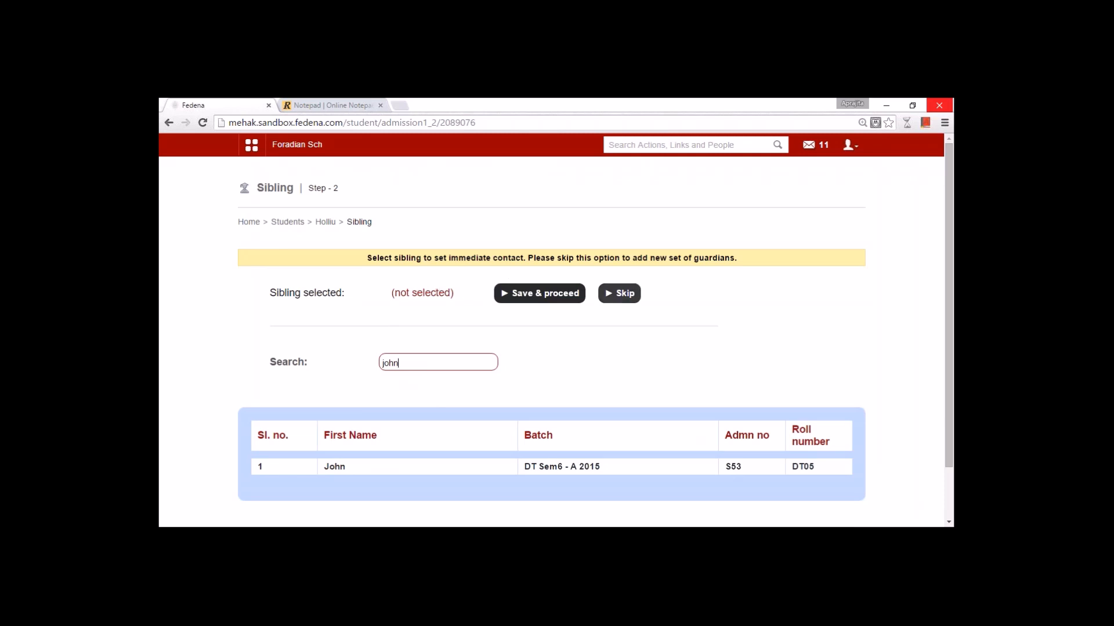
{"action": "left_click", "coordinate": [625, 294]}
{"action": "left_click", "coordinate": [481, 329]}
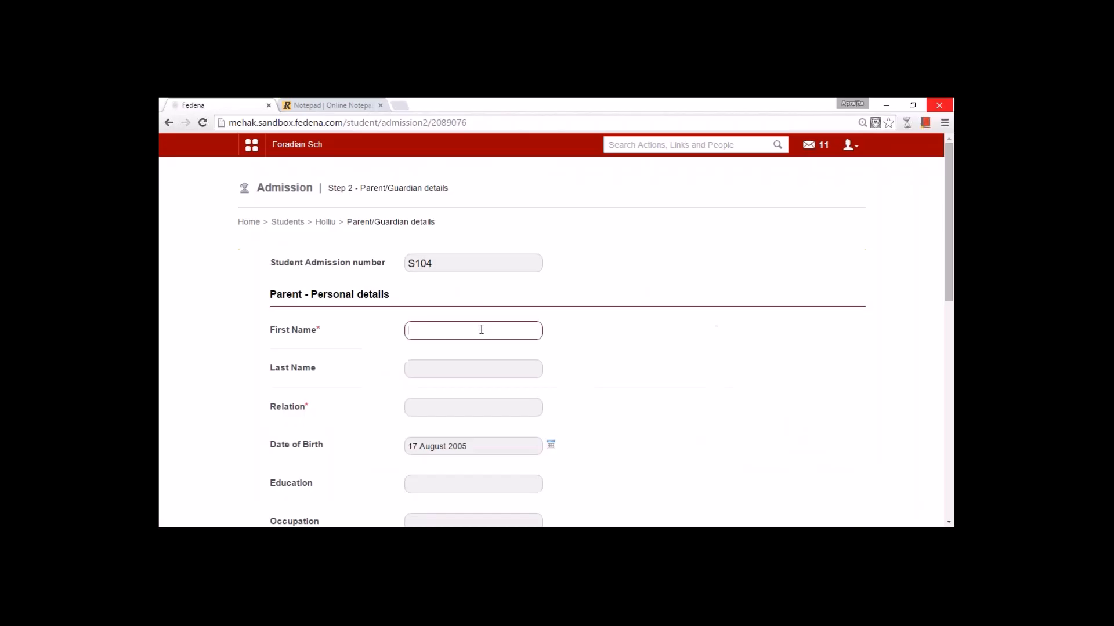
- Enter the guardian's first name with relation Father and save the guardian
{"action": "type", "text": "Mr. LOP"}
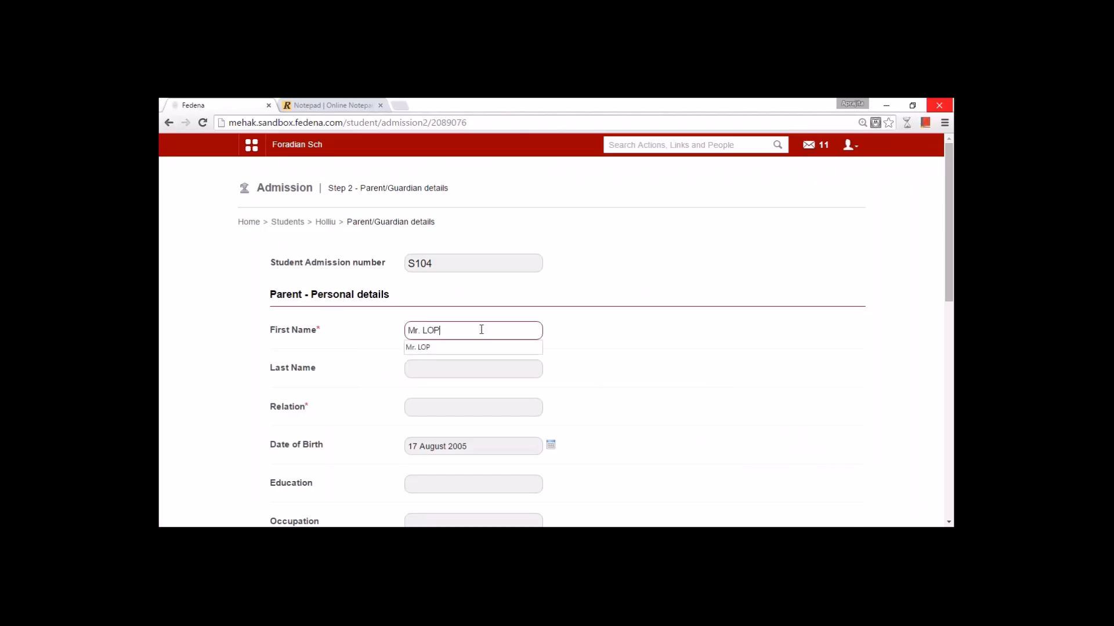
{"action": "left_click", "coordinate": [607, 398]}
{"action": "left_click", "coordinate": [461, 402]}
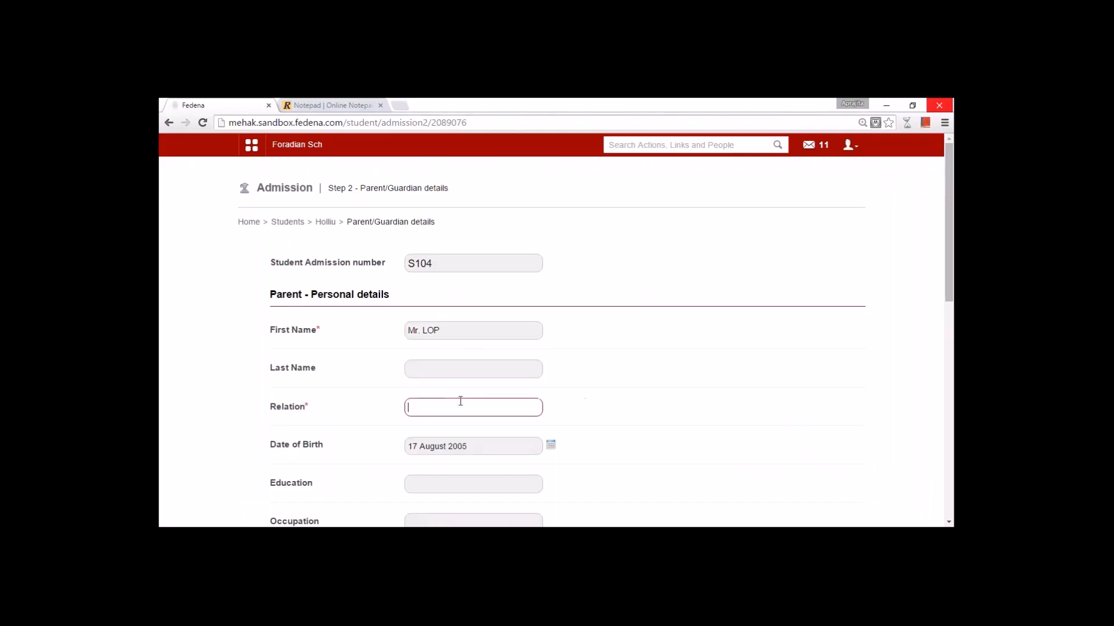
{"action": "type", "text": "Father"}
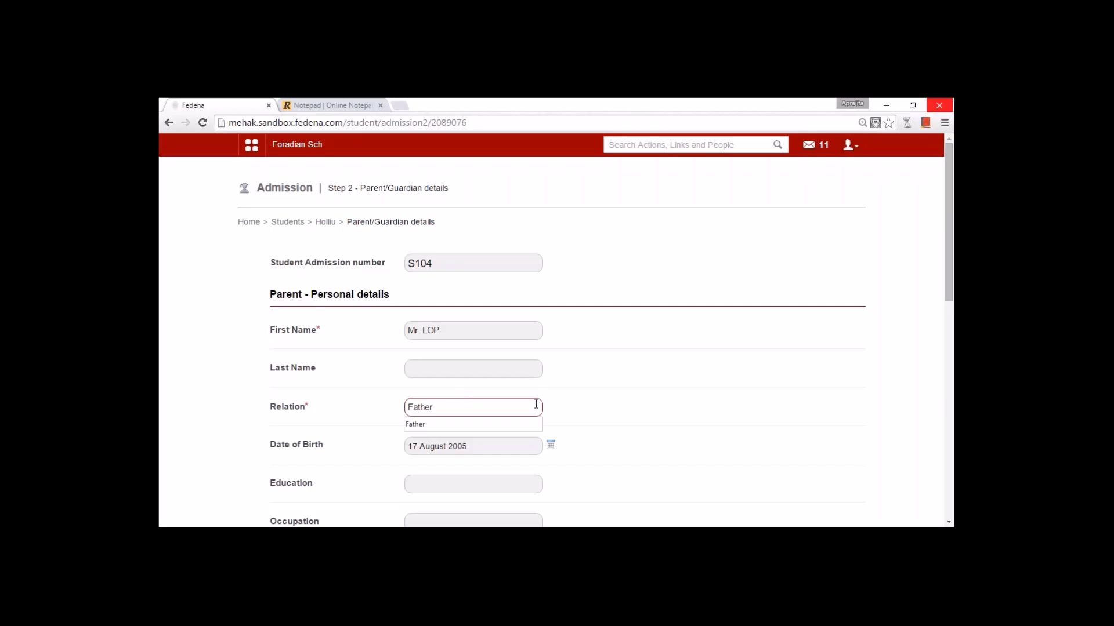
{"action": "left_click", "coordinate": [644, 416]}
{"action": "scroll", "coordinate": [644, 416], "scroll_direction": "down", "scroll_amount": 2}
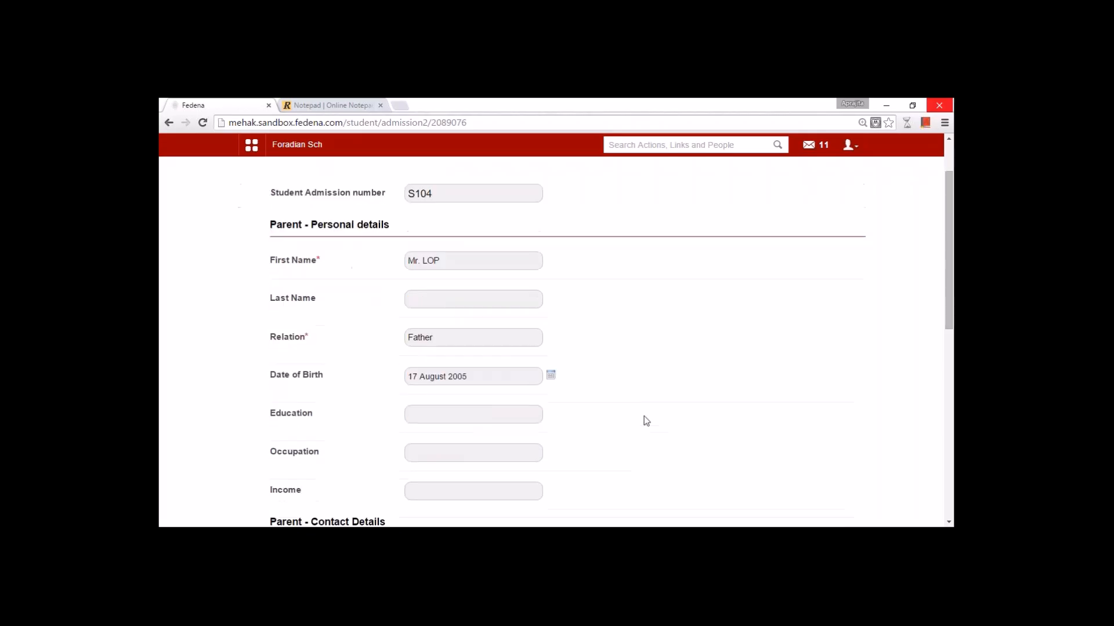
{"action": "scroll", "coordinate": [645, 417], "scroll_direction": "down", "scroll_amount": 4}
{"action": "scroll", "coordinate": [646, 420], "scroll_direction": "down", "scroll_amount": 4}
{"action": "scroll", "coordinate": [646, 421], "scroll_direction": "down", "scroll_amount": 1}
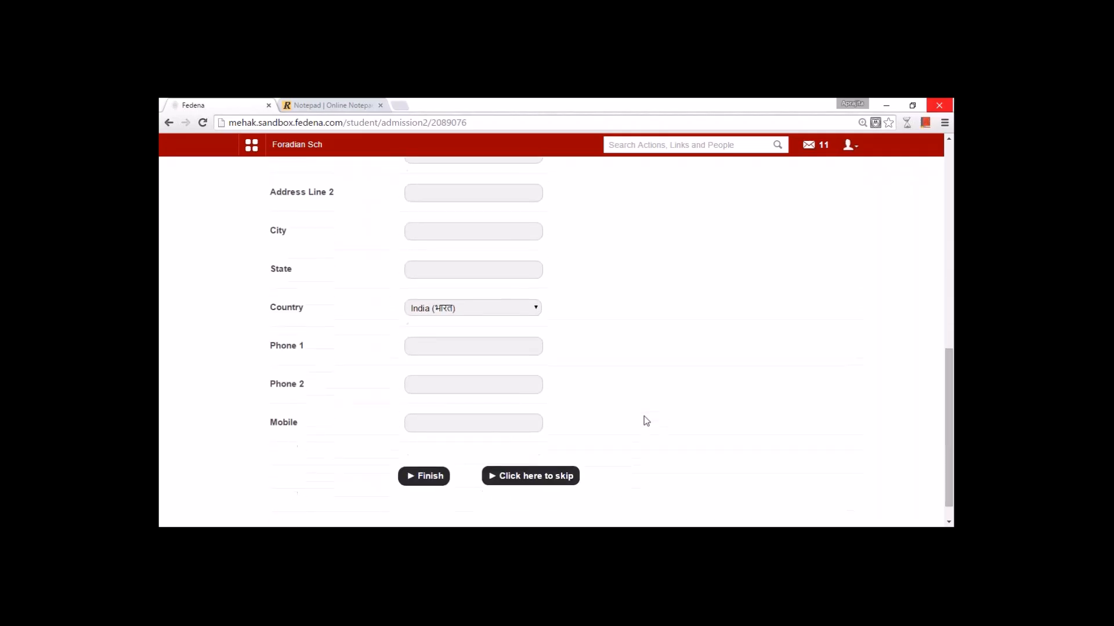
{"action": "left_click", "coordinate": [434, 482]}
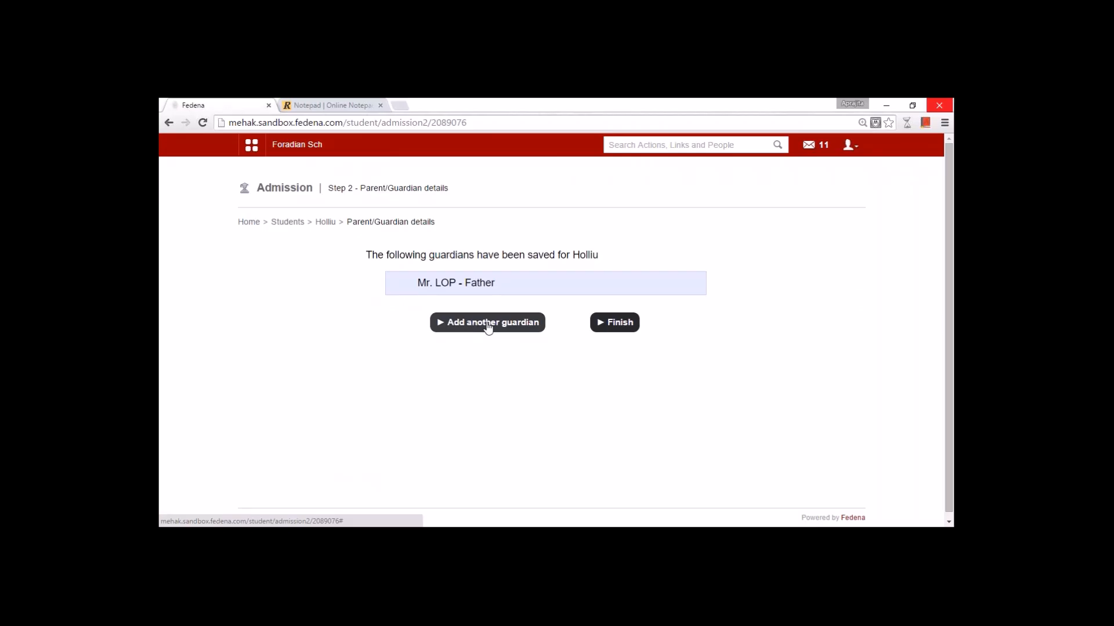
- Finish the guardian step and set the saved guardian as the emergency contact
{"action": "left_click", "coordinate": [605, 329]}
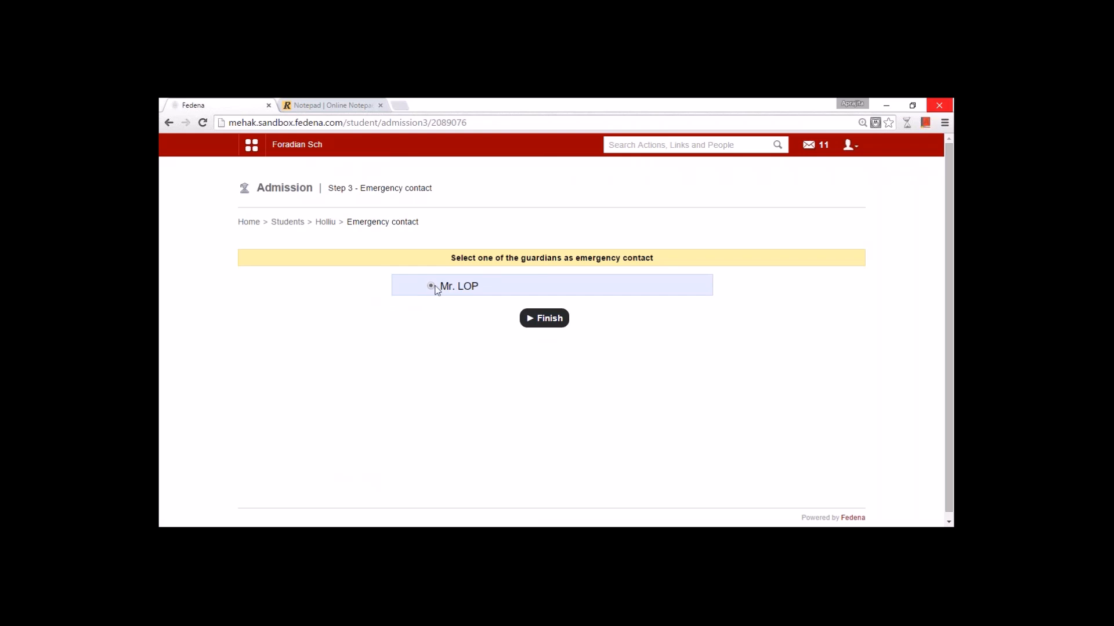
{"action": "left_click", "coordinate": [544, 318]}
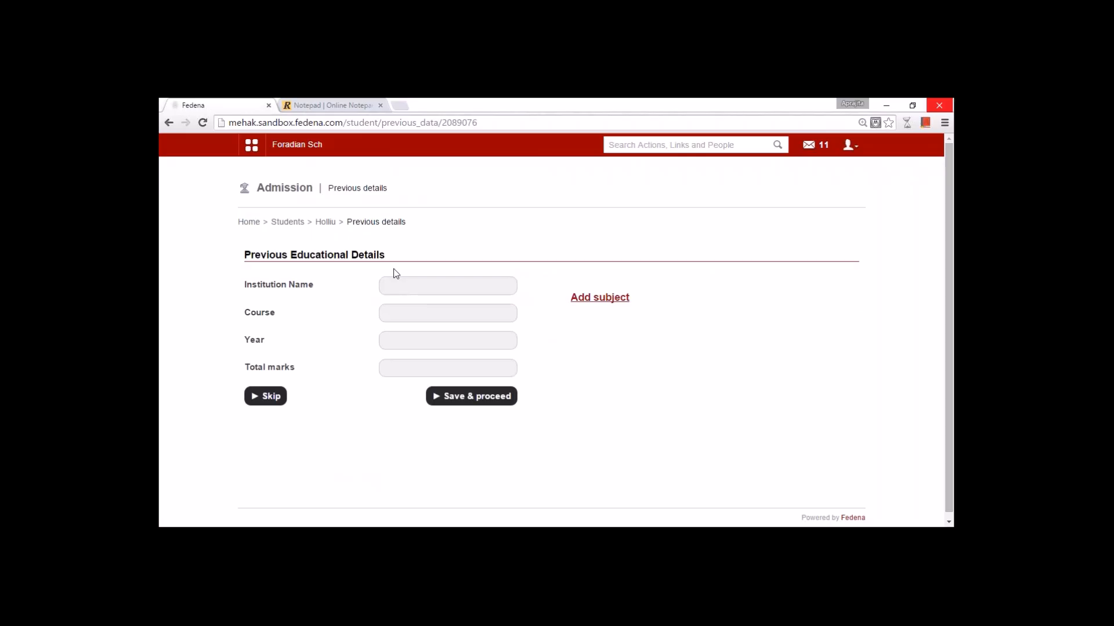
- Enter previous education: School A, course Grade 3, year 2014, total marks 90
{"action": "left_click", "coordinate": [392, 285]}
{"action": "type", "text": "School A"}
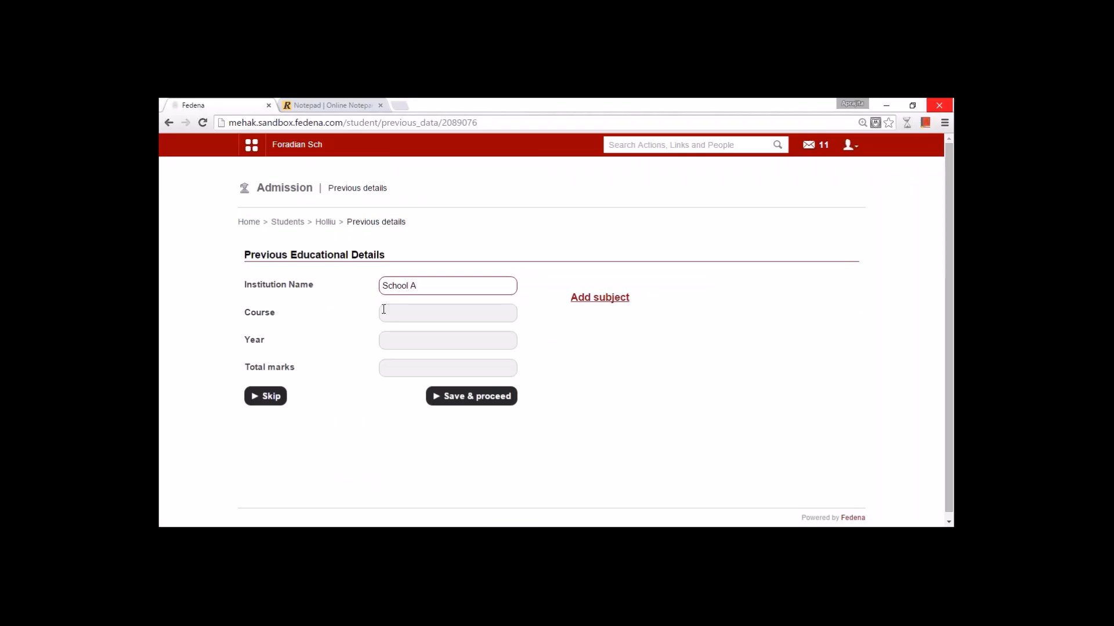
{"action": "left_click", "coordinate": [384, 311]}
{"action": "type", "text": "Gade 3"}
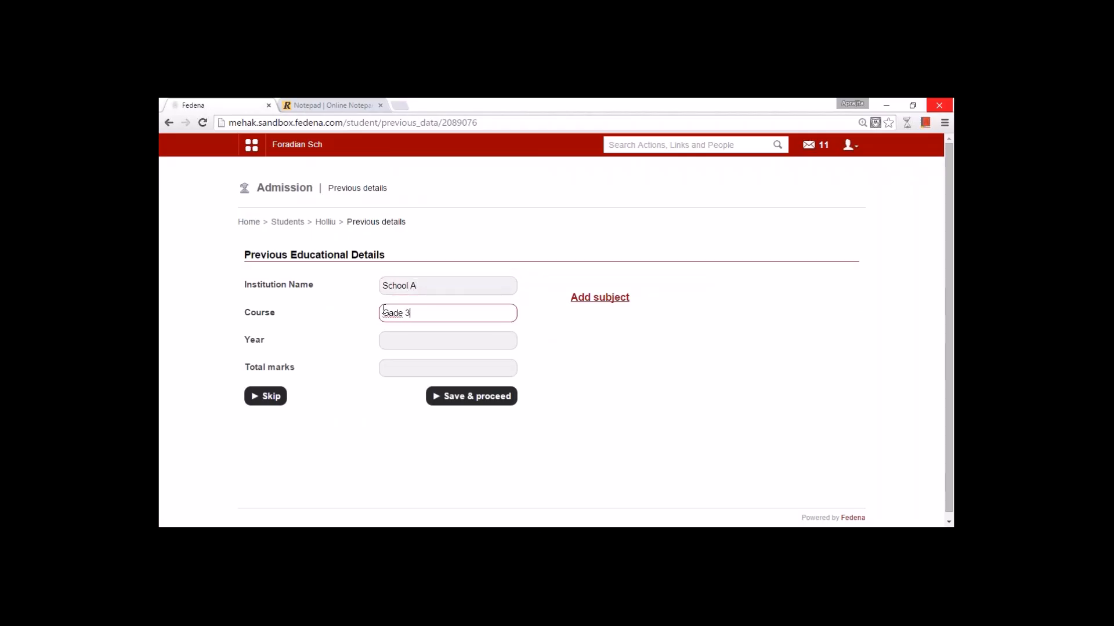
{"action": "left_click", "coordinate": [387, 313]}
{"action": "type", "text": "r"}
{"action": "left_click", "coordinate": [401, 344]}
{"action": "type", "text": "2014"}
{"action": "left_click", "coordinate": [388, 368]}
{"action": "type", "text": "90"}
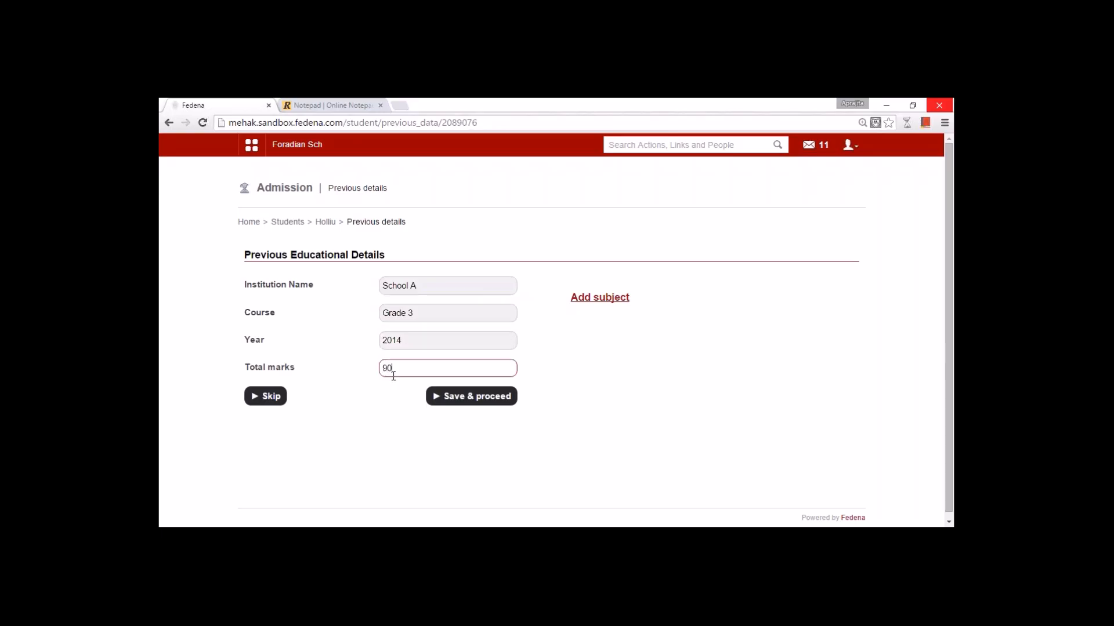
- Try adding subject-wise marks, then skip ahead to the Additional Details step
{"action": "left_click", "coordinate": [573, 299]}
{"action": "left_click", "coordinate": [723, 346]}
{"action": "left_click", "coordinate": [723, 371]}
{"action": "left_click", "coordinate": [727, 346]}
{"action": "left_click", "coordinate": [730, 372]}
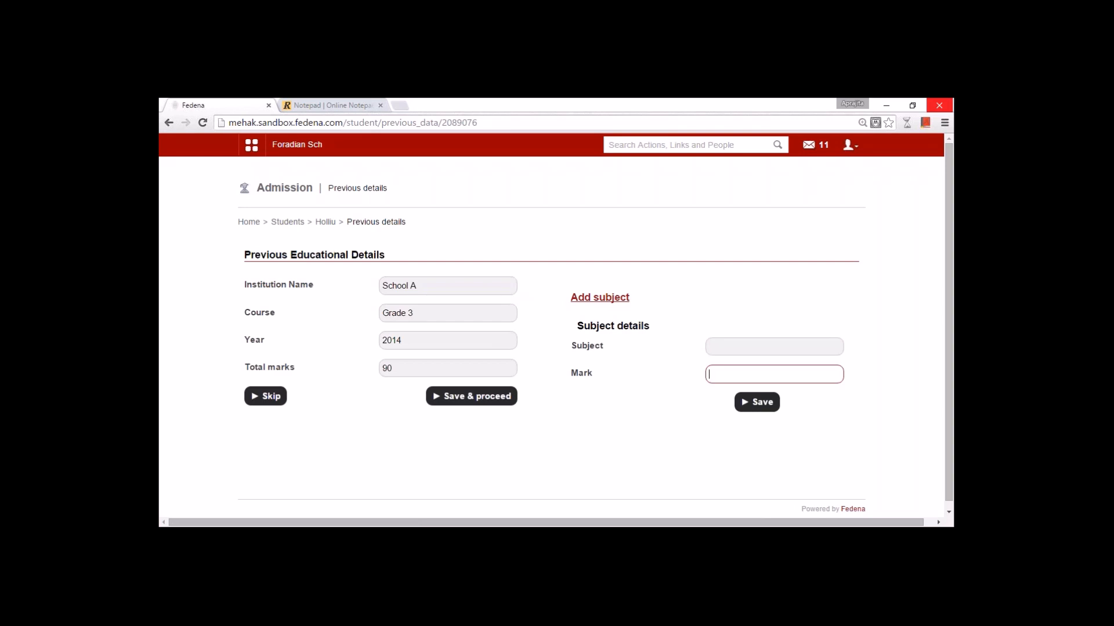
{"action": "left_click", "coordinate": [265, 396]}
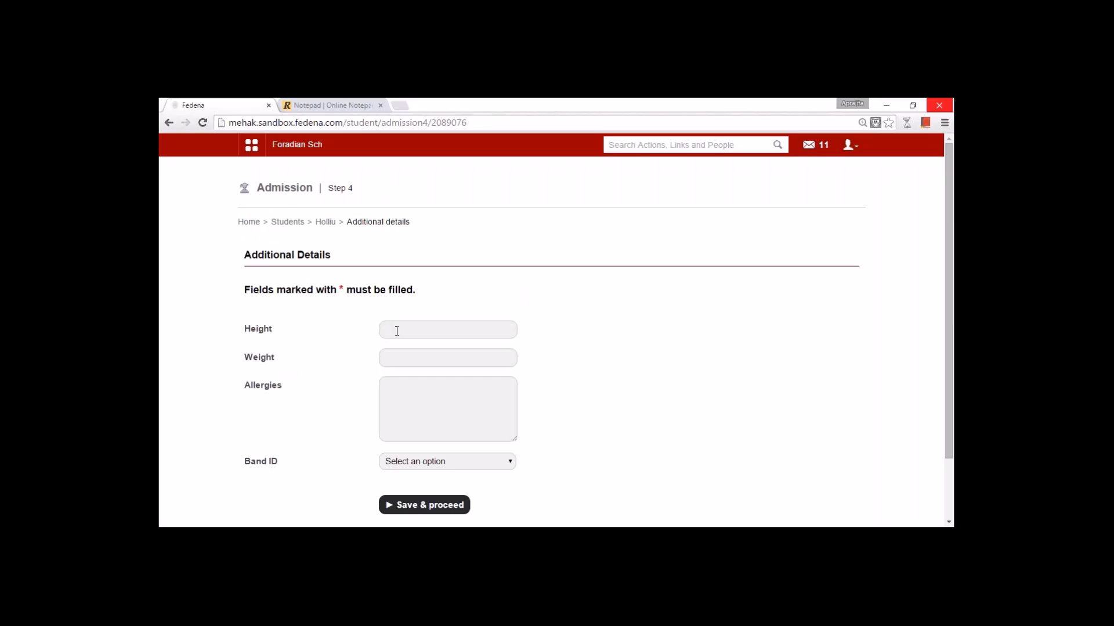
- Submit blank Additional Details, select the new admission number, and open the account menu
{"action": "left_click", "coordinate": [431, 505]}
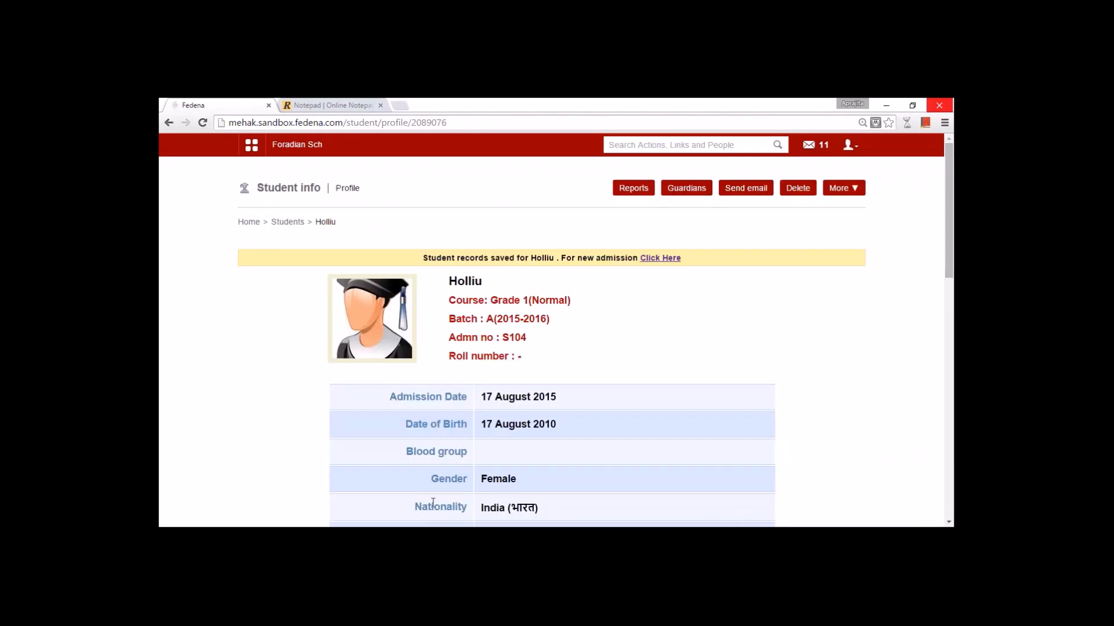
{"action": "double_click", "coordinate": [514, 337]}
{"action": "key", "text": "ctrl+c"}
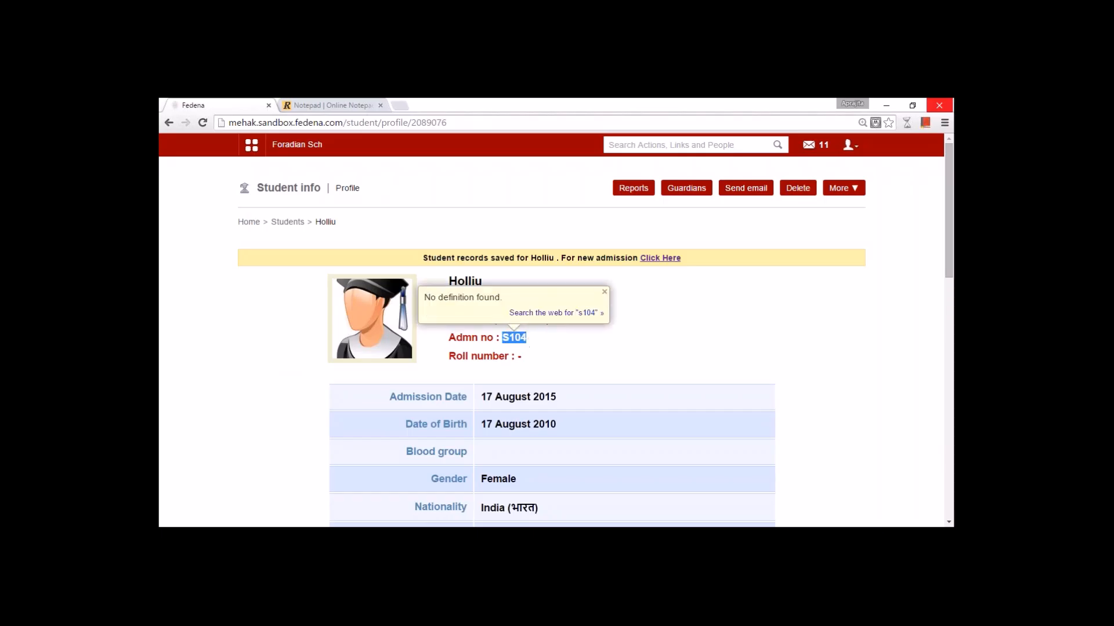
{"action": "left_click", "coordinate": [580, 357]}
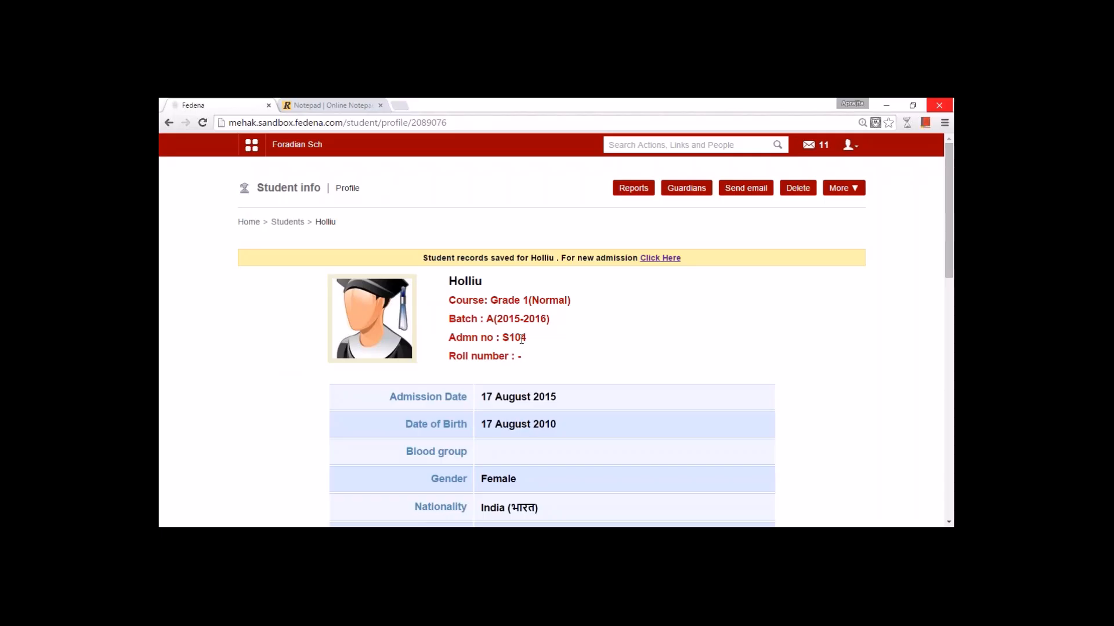
{"action": "left_click", "coordinate": [849, 145]}
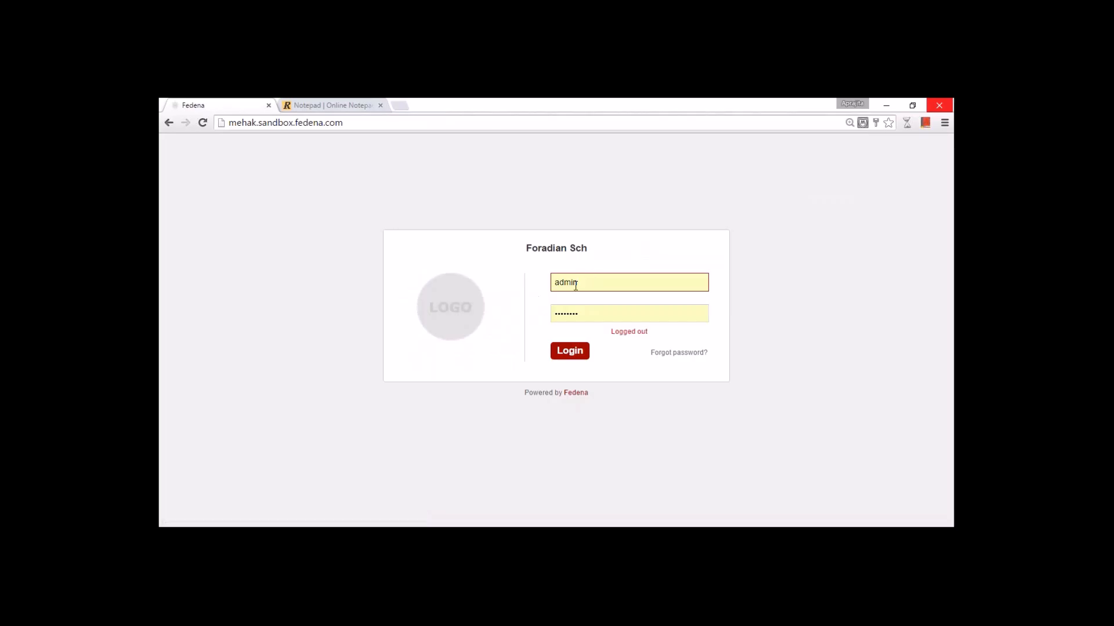
- Log in with the new student's pasted username and password
{"action": "double_click", "coordinate": [575, 284]}
{"action": "key", "text": "ctrl+v"}
{"action": "key", "text": "Tab"}
{"action": "key", "text": "ctrl+v"}
{"action": "key", "text": "Return"}
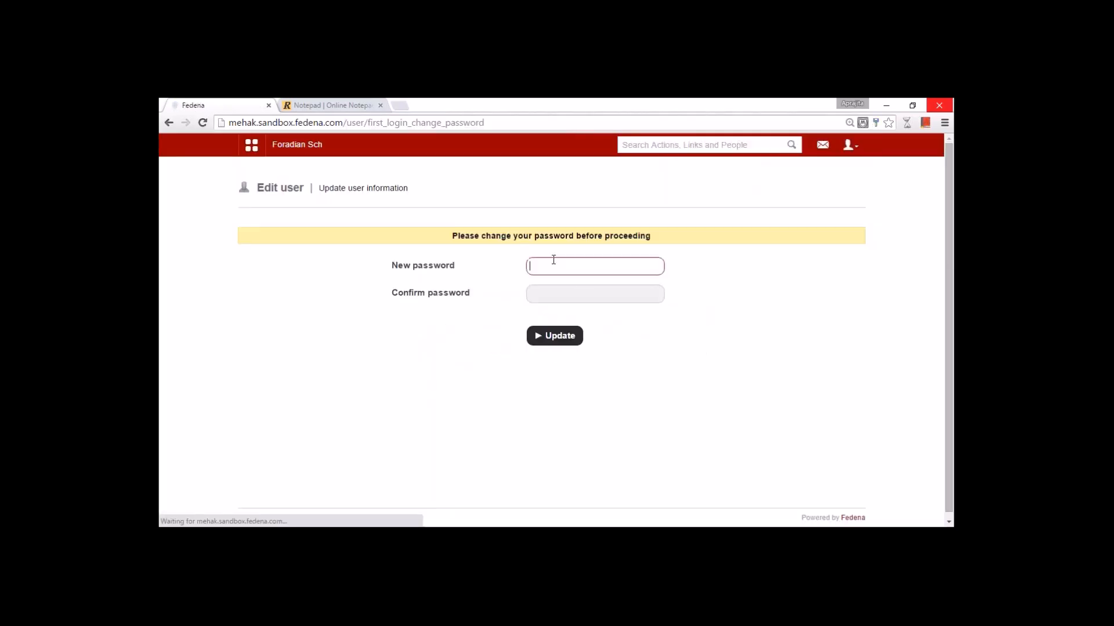
- Set and confirm a new first-login password, declining Chrome's offer to save it
{"action": "type", "text": "1234567"}
{"action": "key", "text": "Tab"}
{"action": "type", "text": "1234567"}
{"action": "key", "text": "Return"}
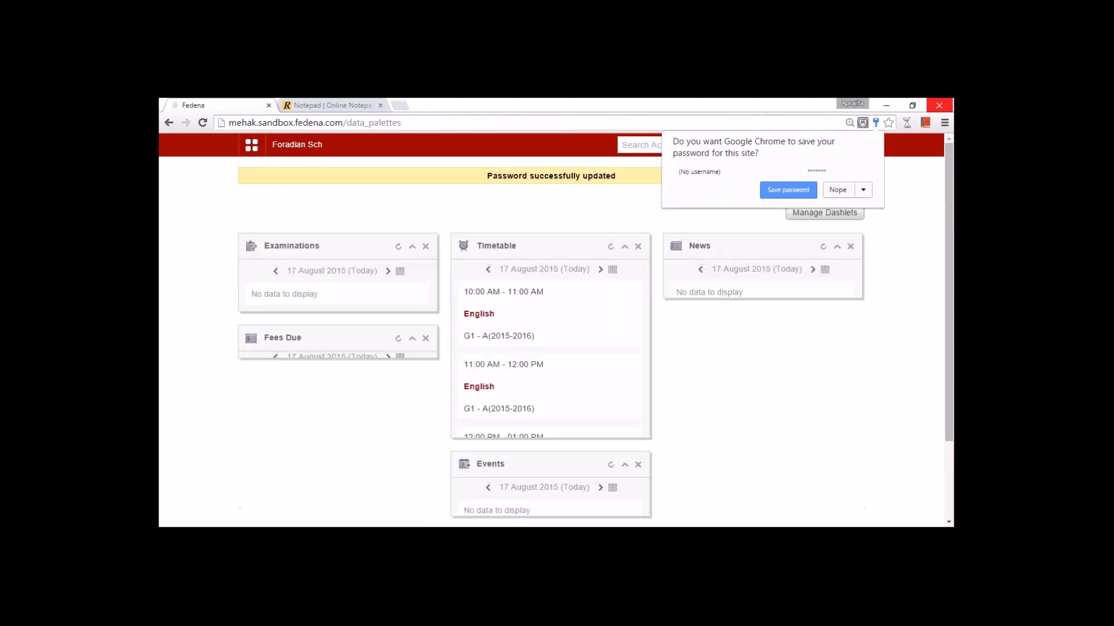
{"action": "left_click", "coordinate": [827, 195]}
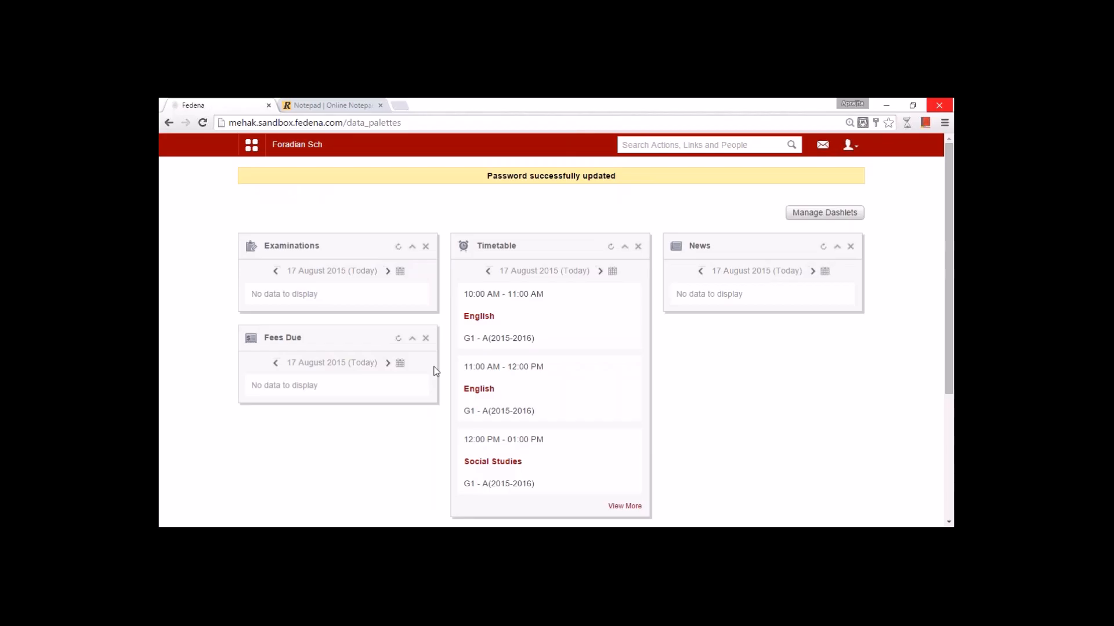
{"action": "left_click", "coordinate": [251, 145]}
{"action": "left_click", "coordinate": [326, 181]}
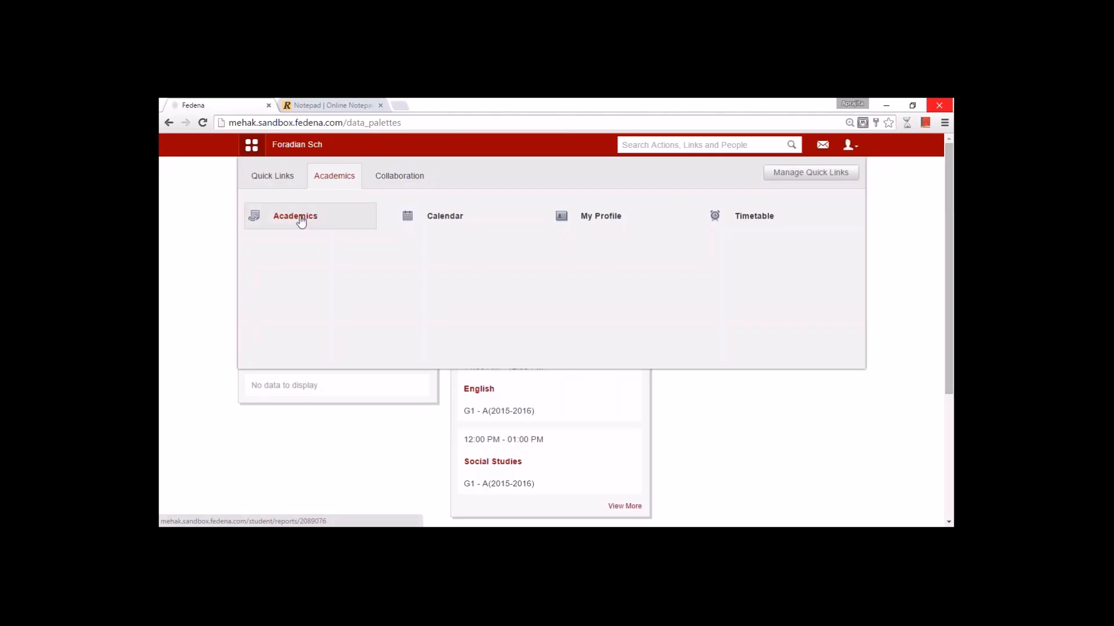
- Visit the reports center, then view the June 2 holiday in the June 2015 school calendar
{"action": "left_click", "coordinate": [300, 219]}
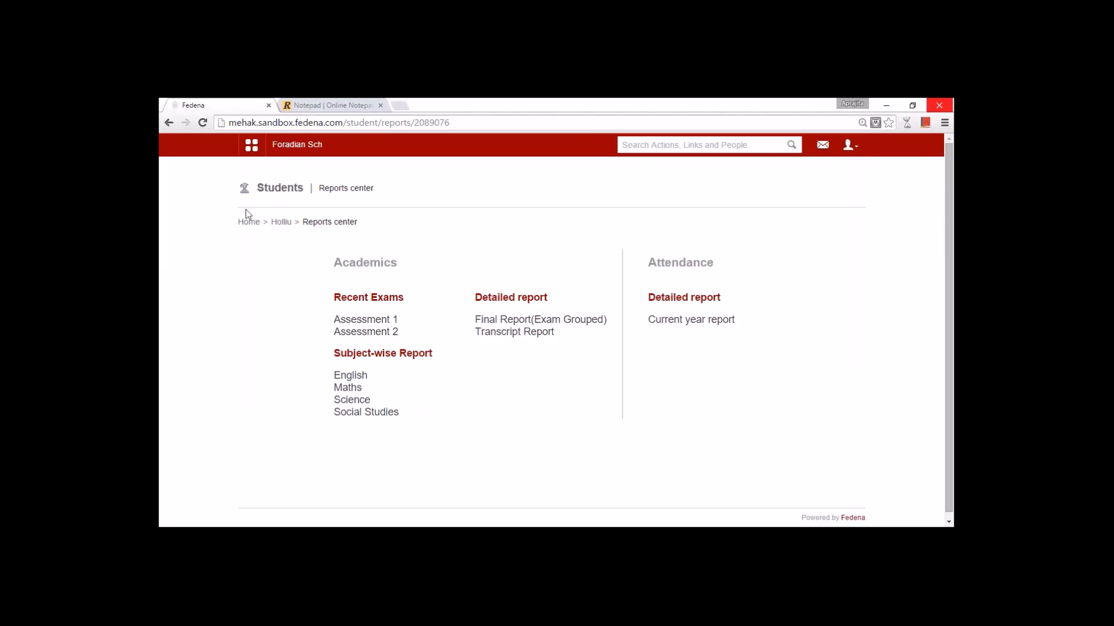
{"action": "left_click", "coordinate": [251, 144]}
{"action": "left_click", "coordinate": [329, 189]}
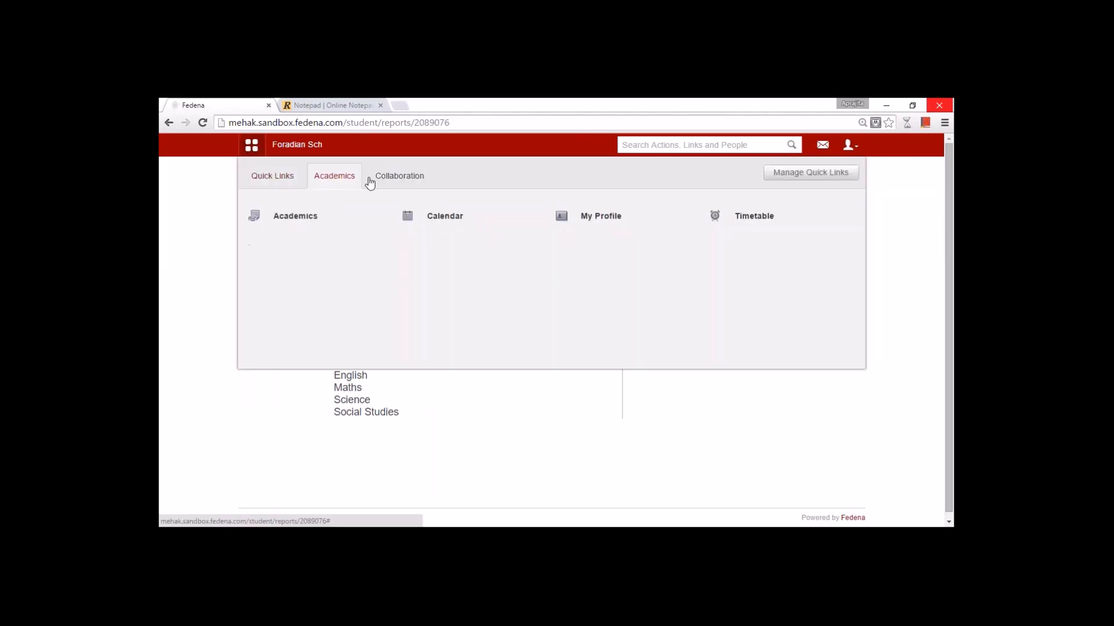
{"action": "left_click", "coordinate": [451, 221]}
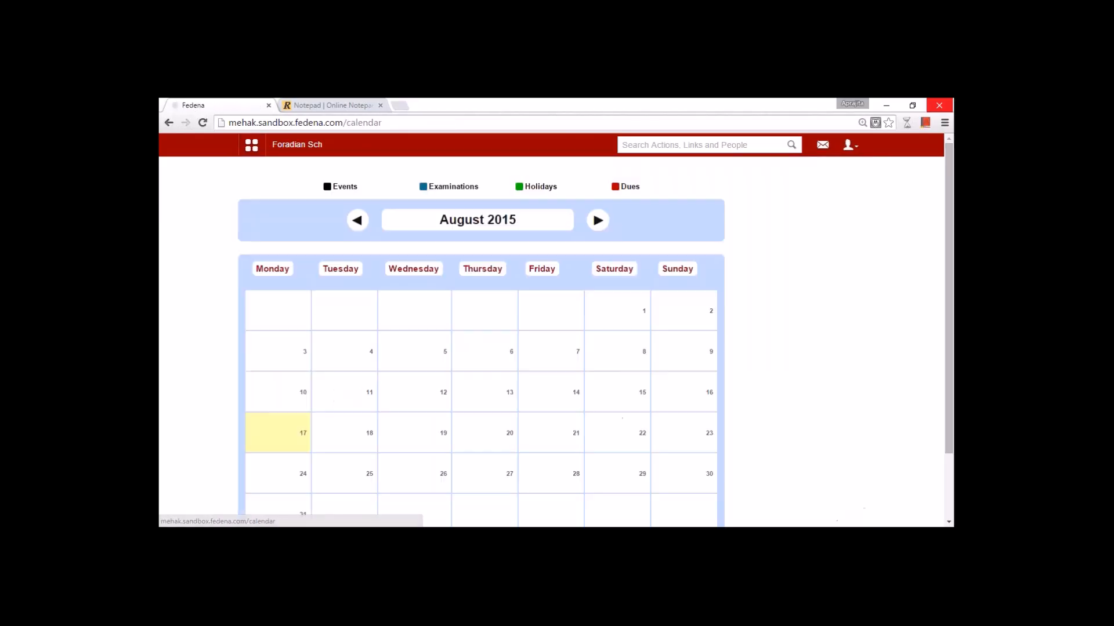
{"action": "left_click", "coordinate": [358, 220]}
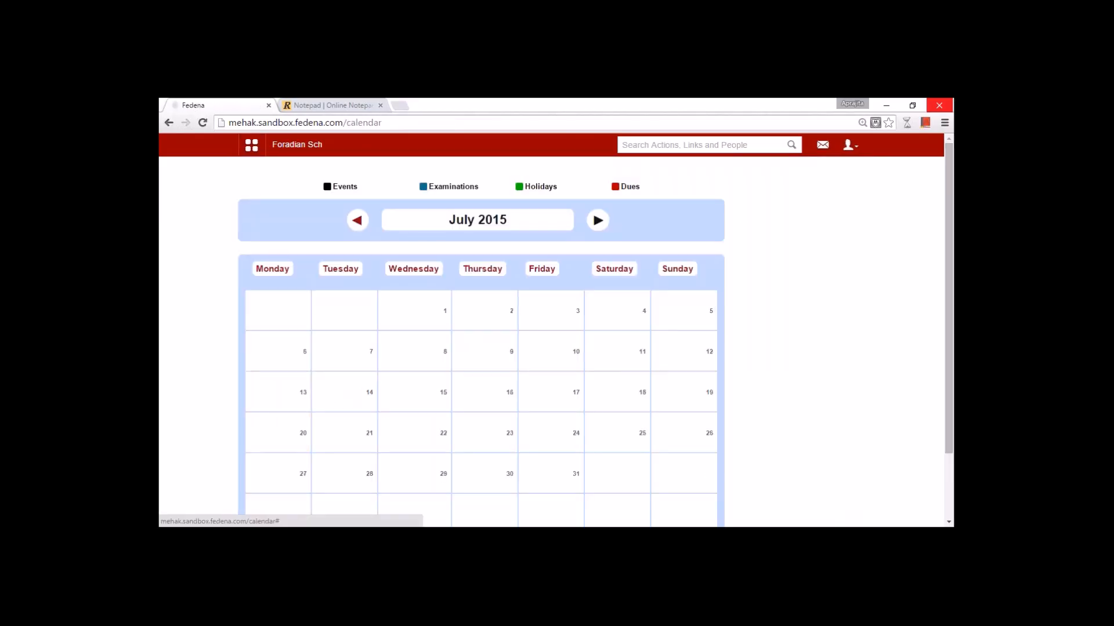
{"action": "left_click", "coordinate": [357, 220]}
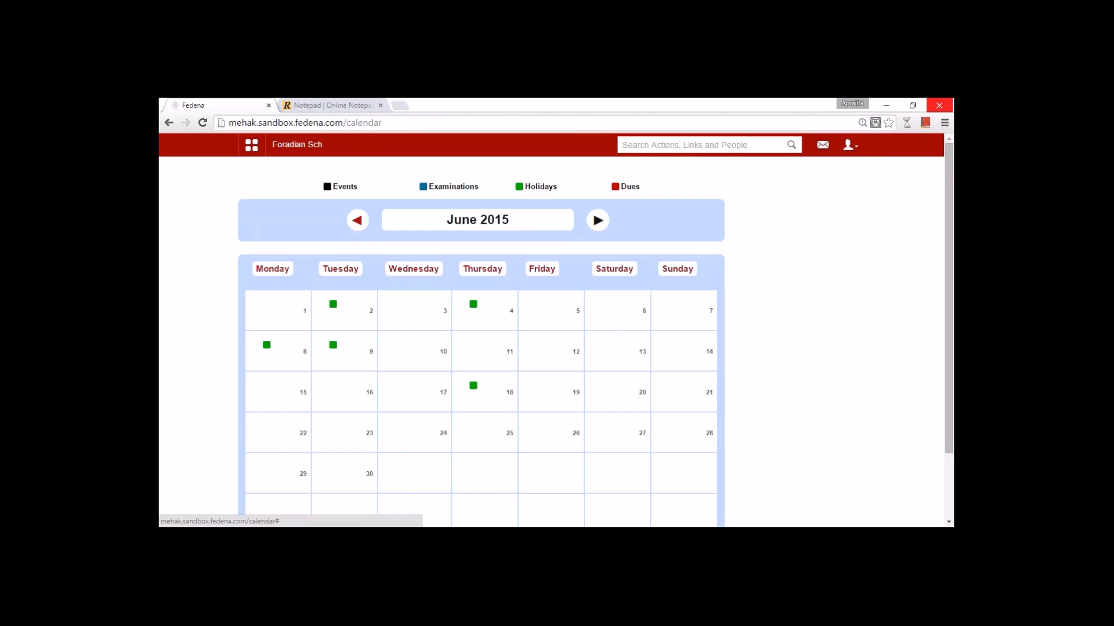
{"action": "left_click", "coordinate": [334, 306]}
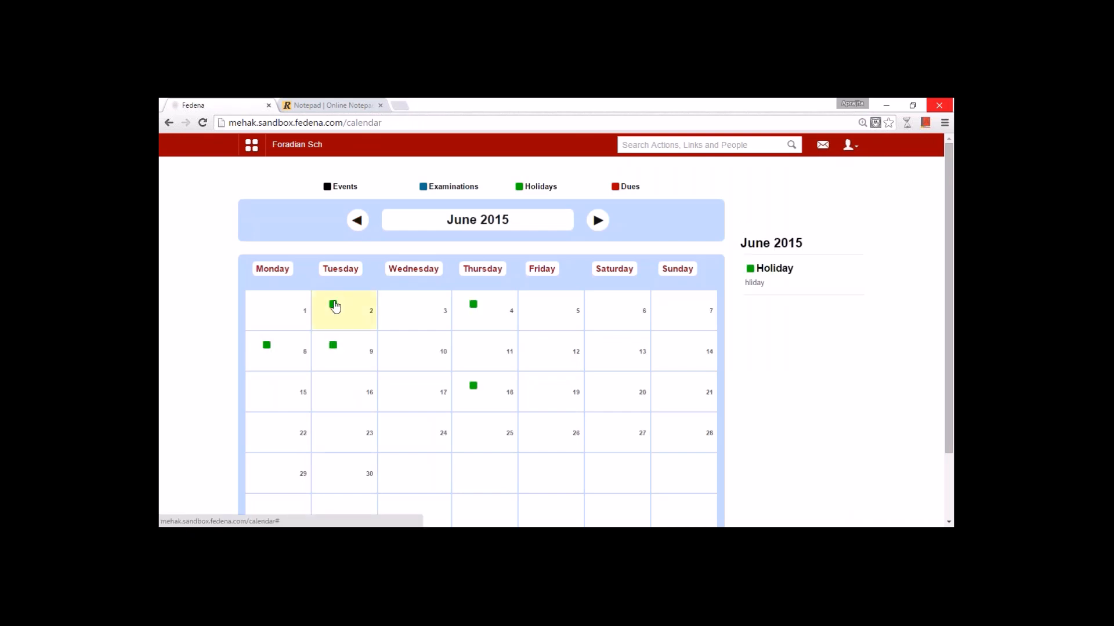
- Open the student's My Profile page from the Academics links
{"action": "left_click", "coordinate": [251, 145]}
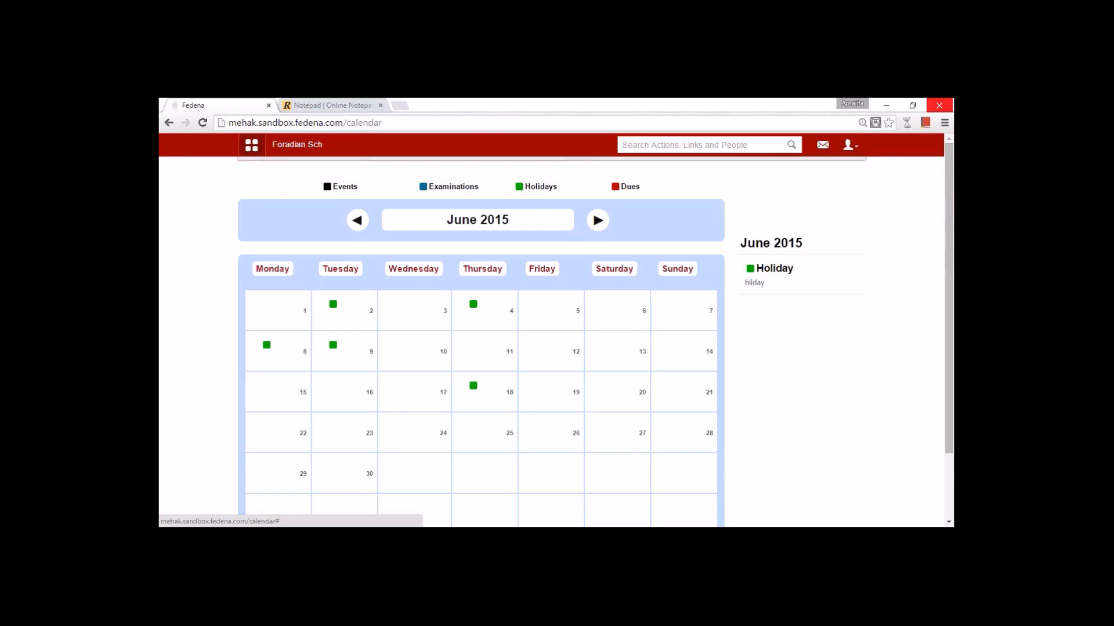
{"action": "left_click", "coordinate": [324, 182]}
{"action": "left_click", "coordinate": [598, 217]}
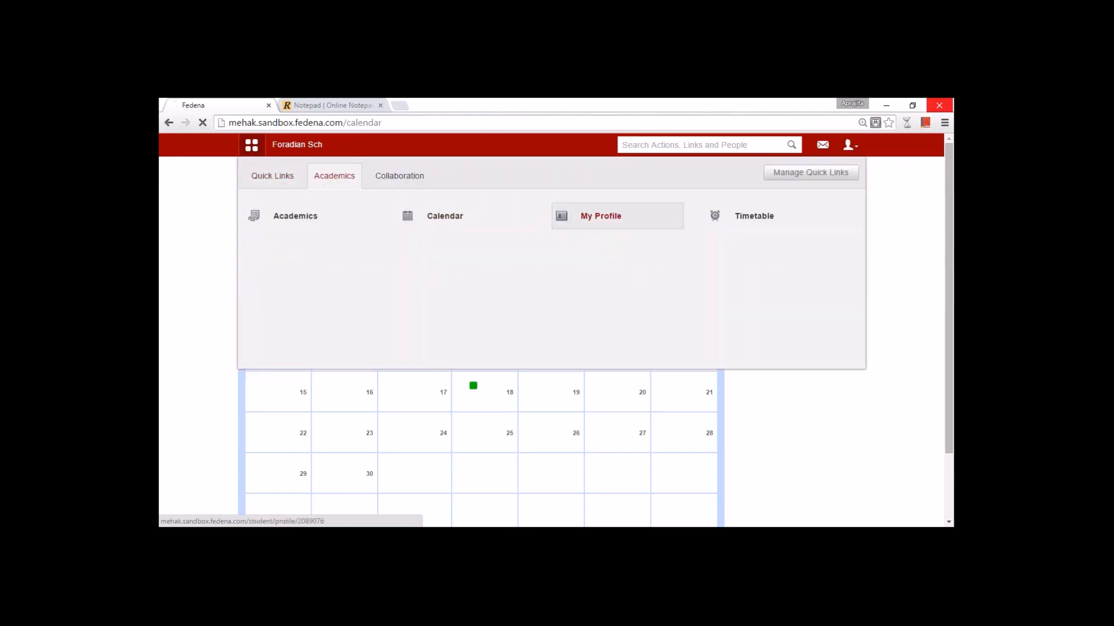
- Look over the profile, then view the weekly timetable for 17 May 2015 – 05 May 2016
{"action": "scroll", "coordinate": [547, 311], "scroll_direction": "down", "scroll_amount": 10}
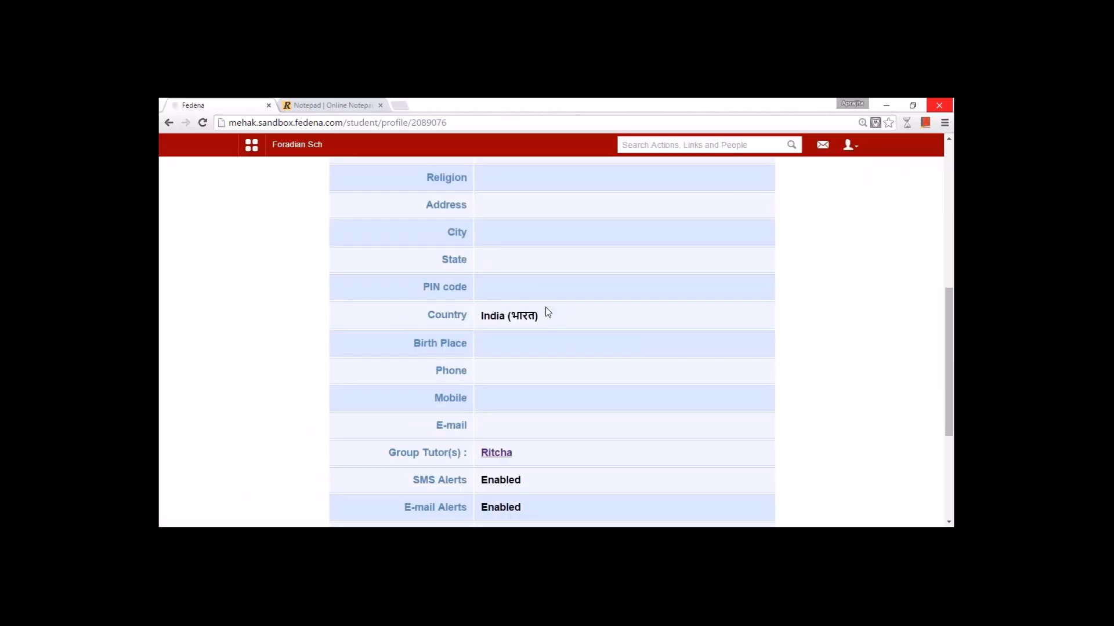
{"action": "scroll", "coordinate": [548, 312], "scroll_direction": "up", "scroll_amount": 10}
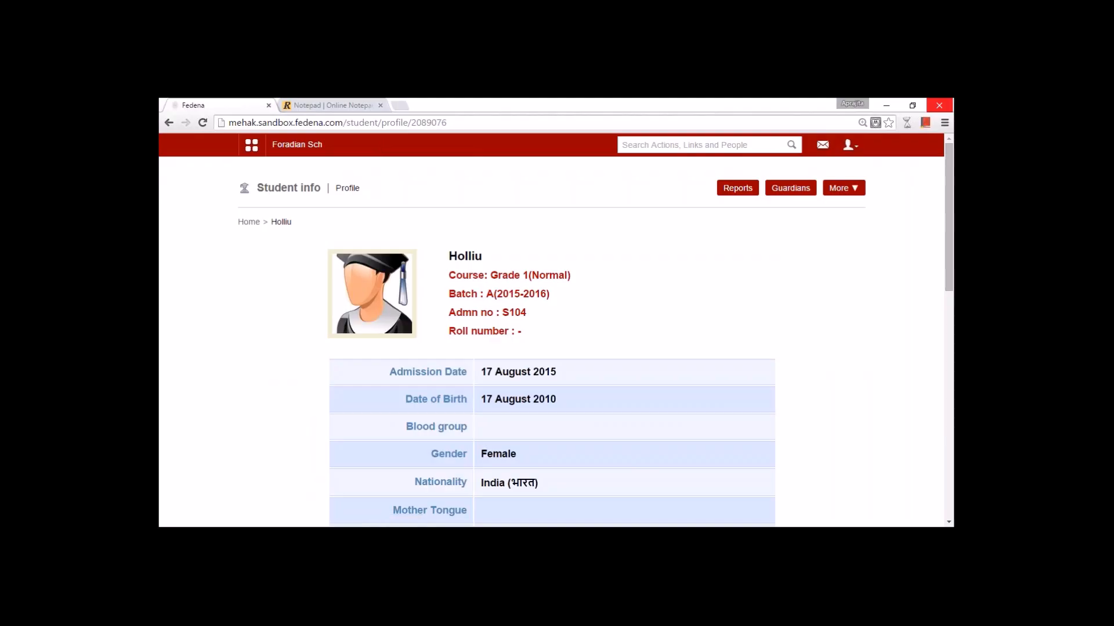
{"action": "left_click", "coordinate": [251, 145]}
{"action": "left_click", "coordinate": [350, 186]}
{"action": "left_click", "coordinate": [728, 227]}
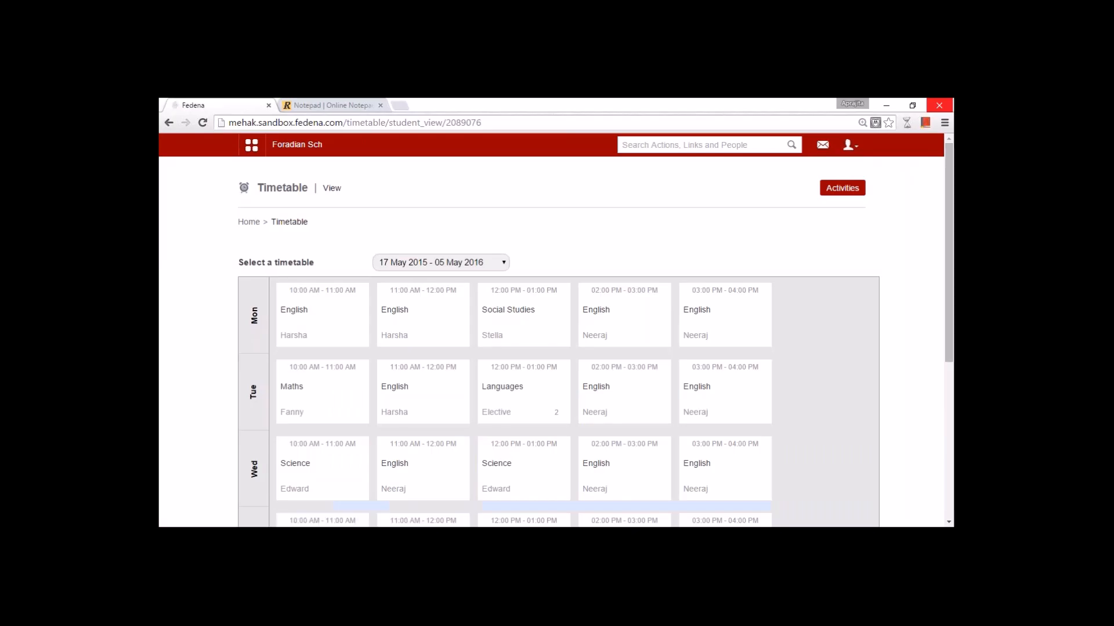
{"action": "scroll", "coordinate": [729, 227], "scroll_direction": "down", "scroll_amount": 3}
{"action": "scroll", "coordinate": [728, 228], "scroll_direction": "up", "scroll_amount": 3}
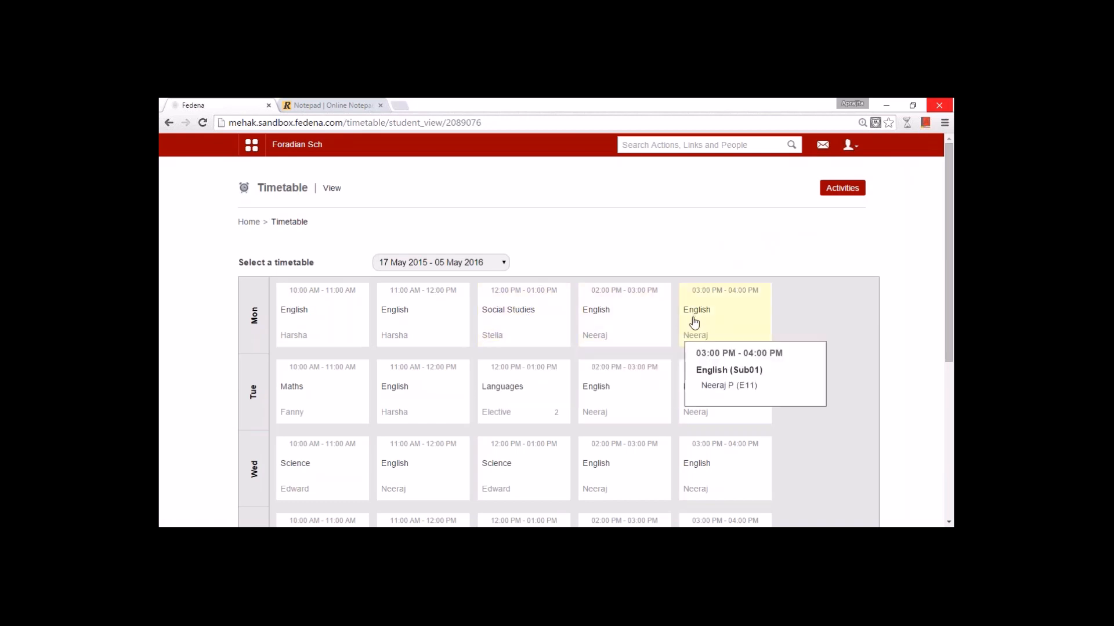
{"action": "mouse_move", "coordinate": [340, 336]}
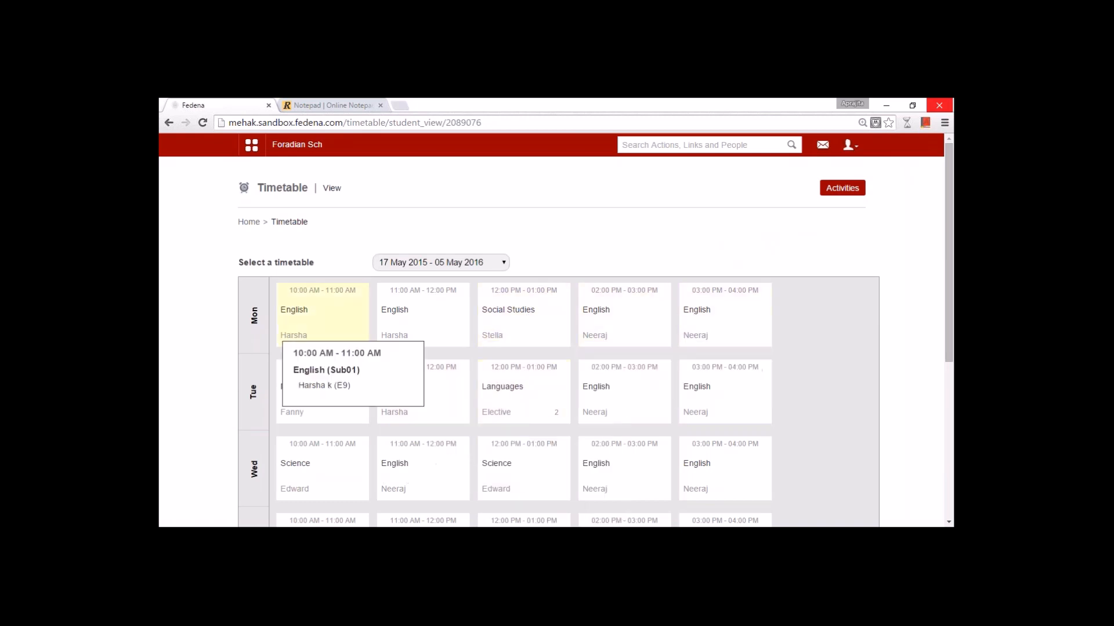
{"action": "left_click", "coordinate": [251, 145]}
- Read the News 10 June item from all Collaboration news, then log the student out
{"action": "left_click", "coordinate": [343, 181]}
{"action": "left_click", "coordinate": [380, 187]}
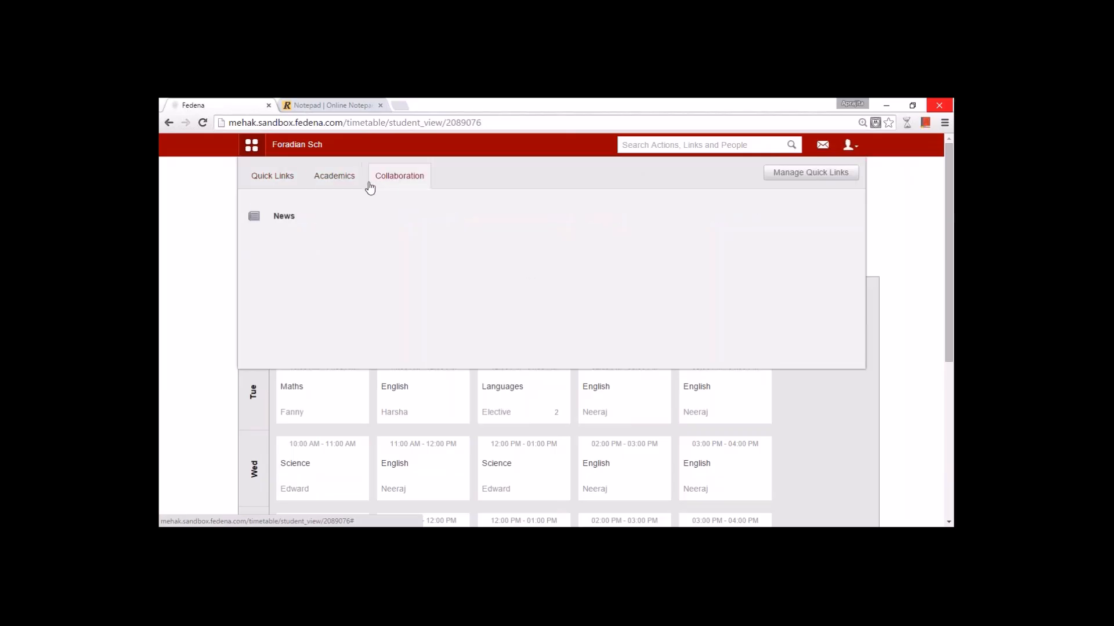
{"action": "left_click", "coordinate": [301, 218]}
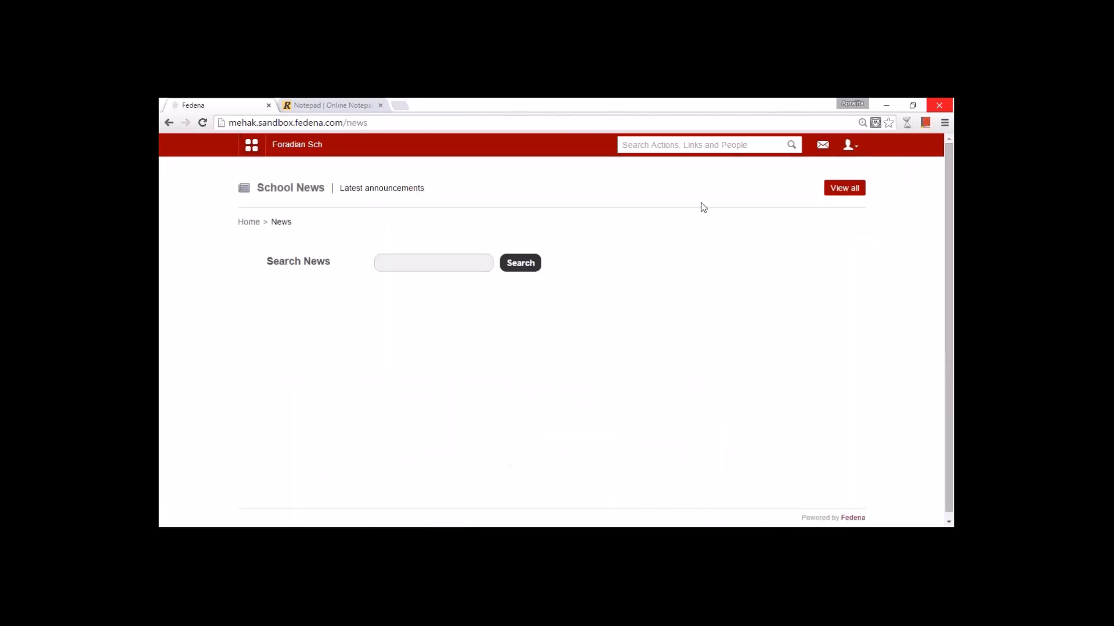
{"action": "left_click", "coordinate": [844, 188]}
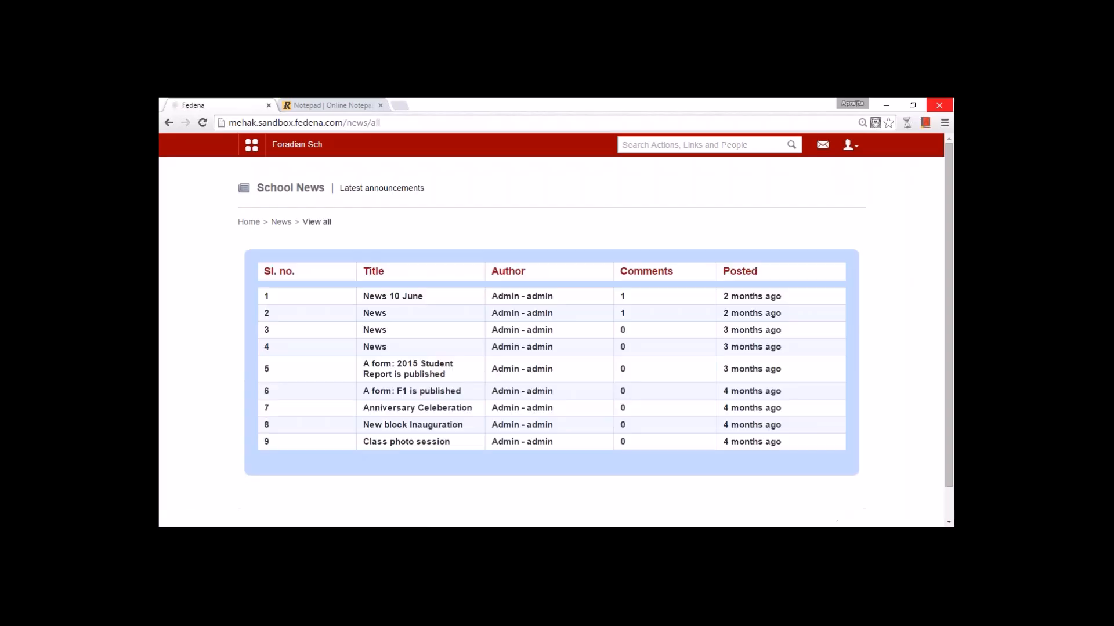
{"action": "left_click", "coordinate": [390, 296]}
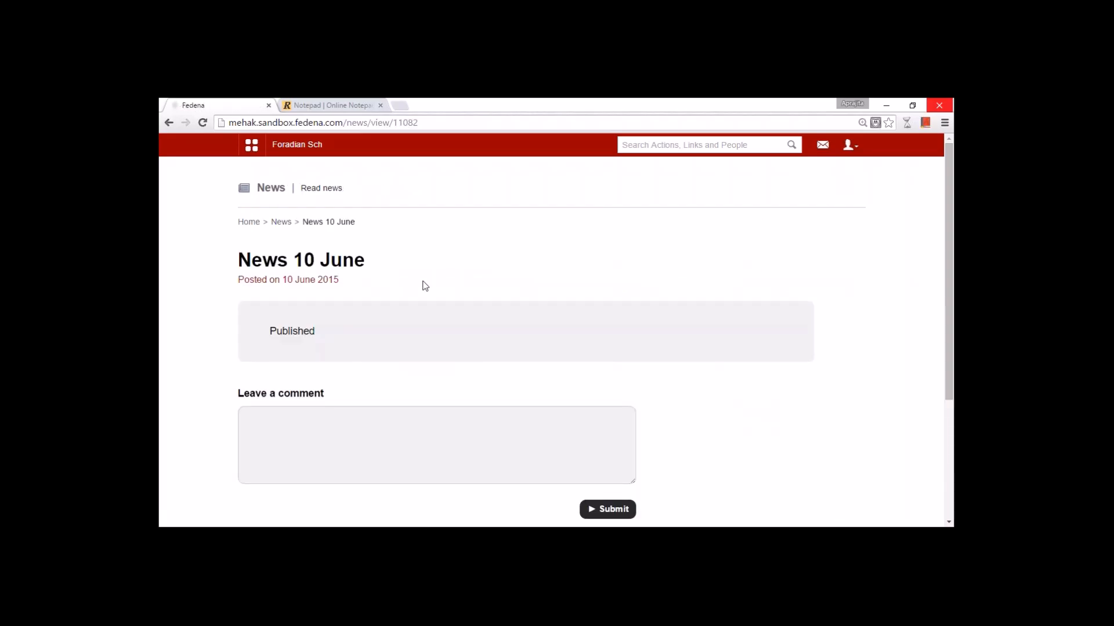
{"action": "left_click", "coordinate": [851, 153]}
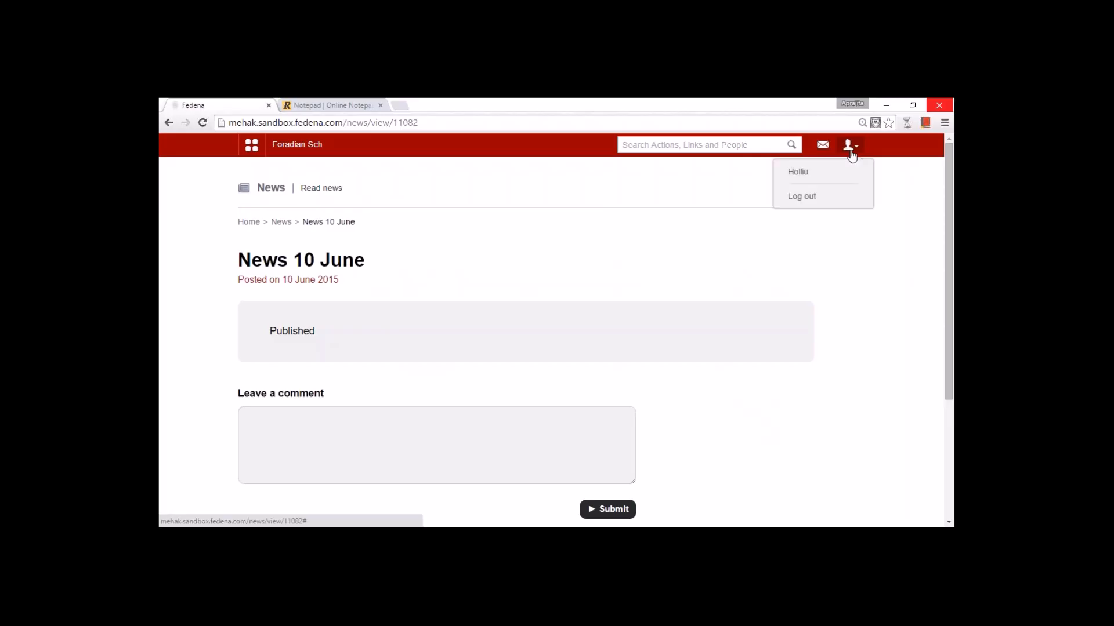
{"action": "left_click", "coordinate": [802, 196]}
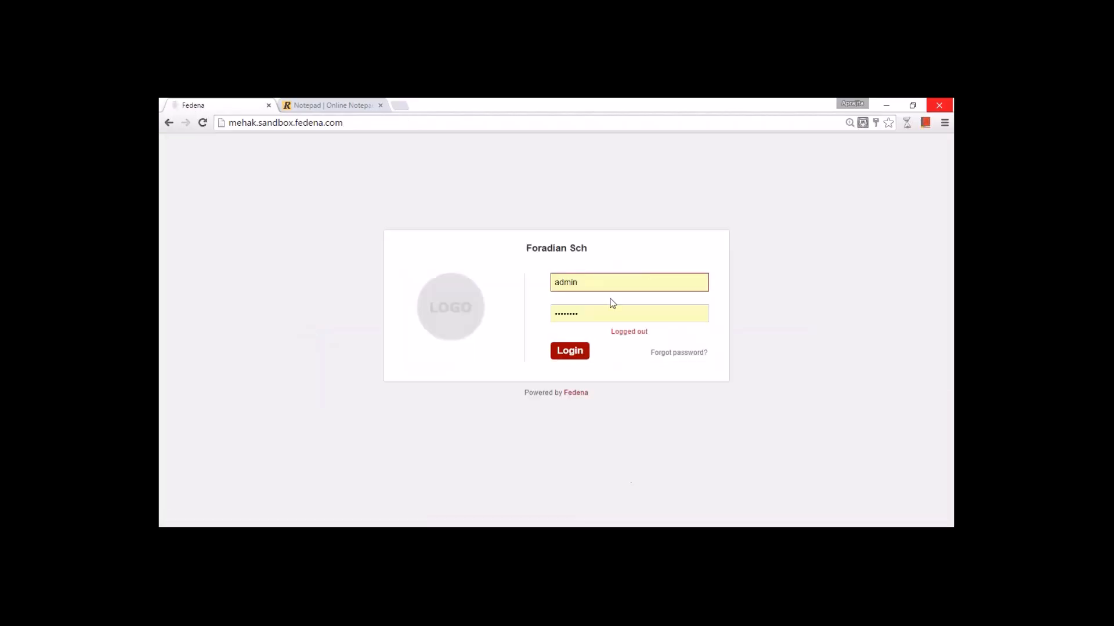
- Sign in as admin and copy the immediate contact's username from the birthday student's profile
{"action": "left_click", "coordinate": [565, 352]}
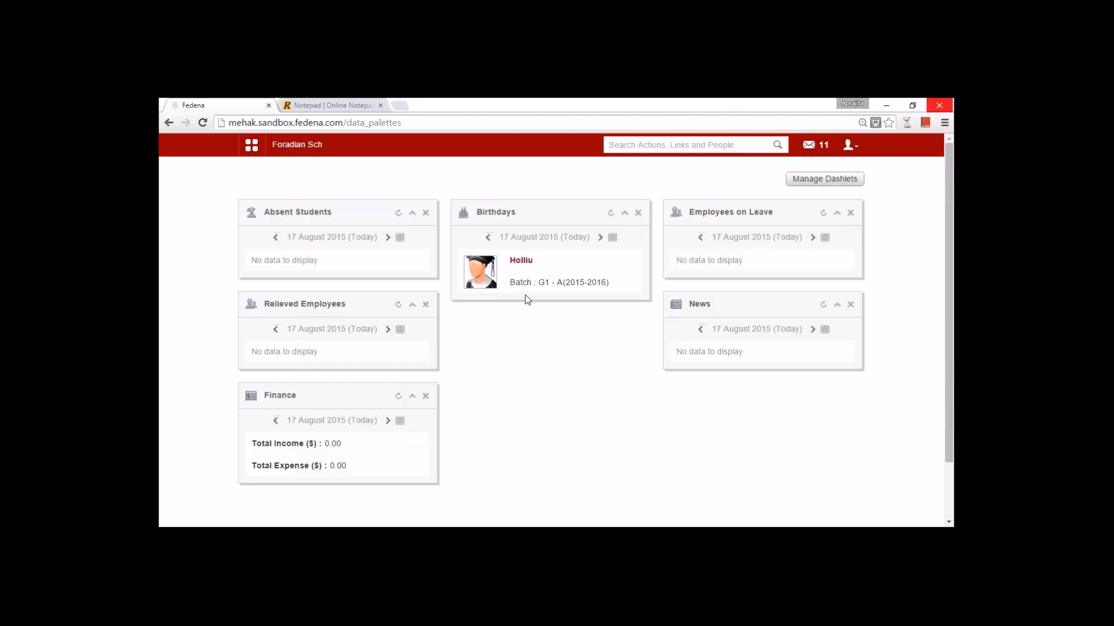
{"action": "left_click", "coordinate": [521, 261]}
{"action": "scroll", "coordinate": [550, 323], "scroll_direction": "down", "scroll_amount": 10}
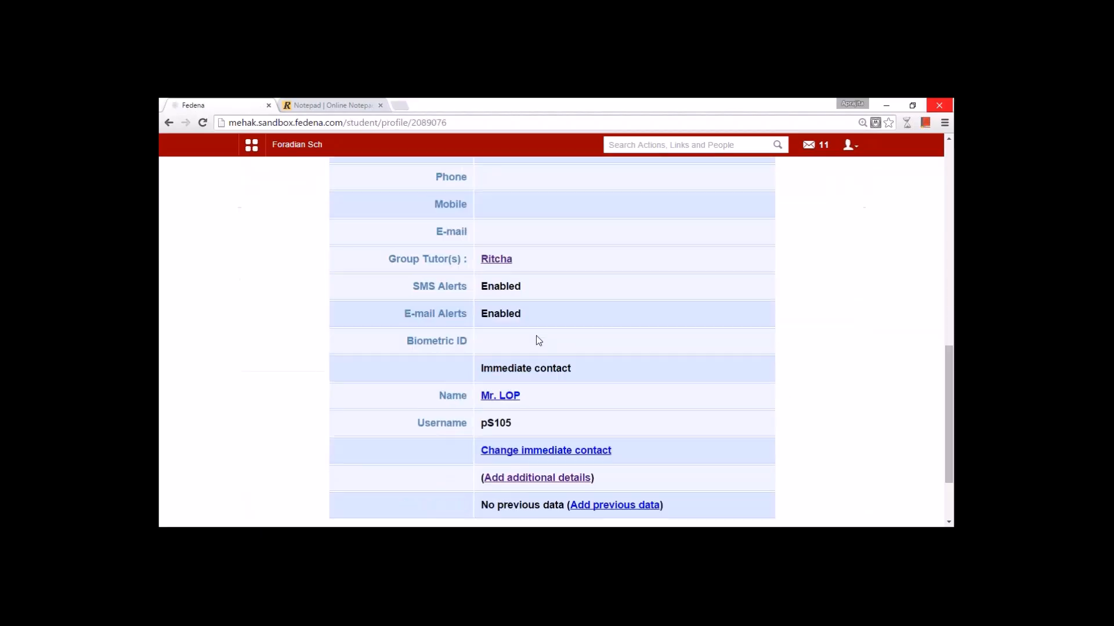
{"action": "left_click_drag", "start_coordinate": [517, 423], "coordinate": [479, 423]}
{"action": "left_click", "coordinate": [582, 423]}
{"action": "scroll", "coordinate": [566, 423], "scroll_direction": "up", "scroll_amount": 10}
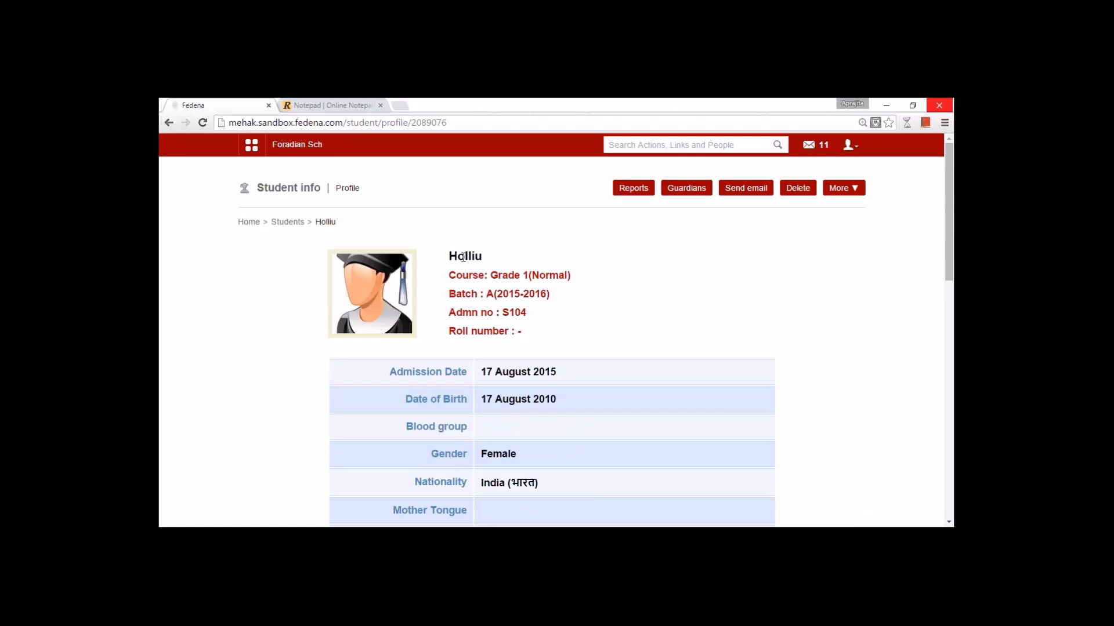
{"action": "scroll", "coordinate": [463, 258], "scroll_direction": "down", "scroll_amount": 10}
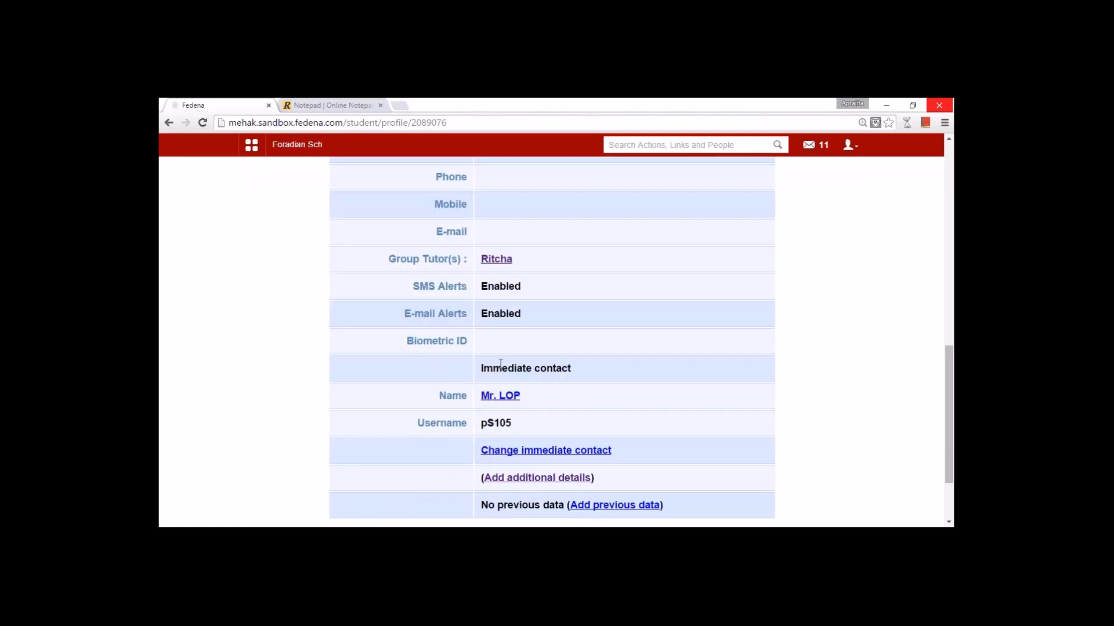
{"action": "double_click", "coordinate": [502, 423]}
{"action": "key", "text": "ctrl+c"}
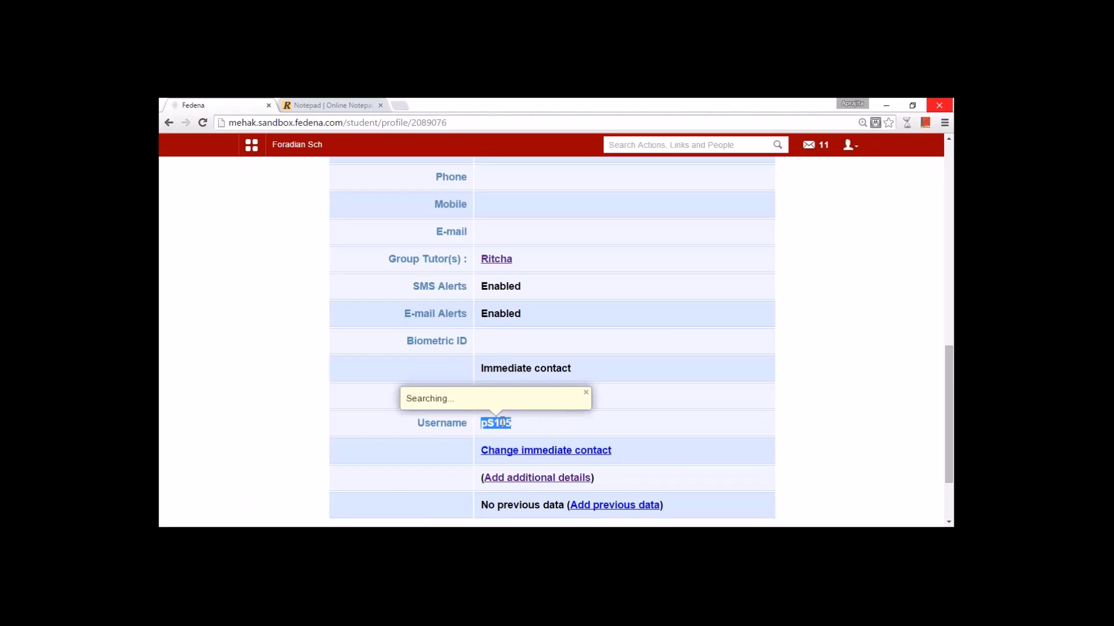
{"action": "scroll", "coordinate": [705, 357], "scroll_direction": "up", "scroll_amount": 10}
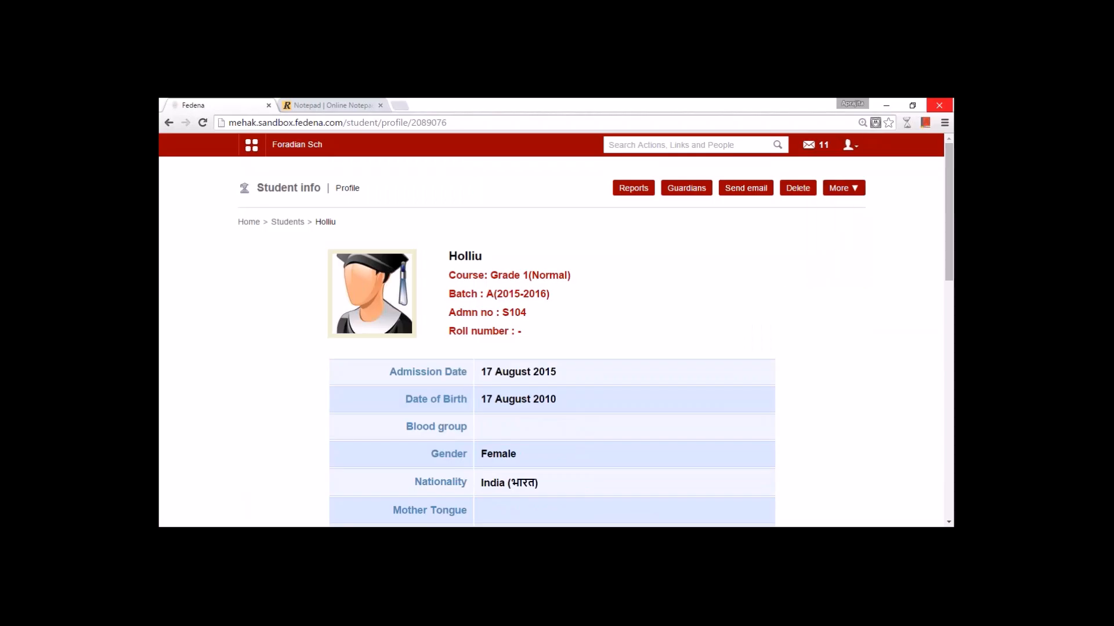
- Sign out of admin and log in with the copied parent username and password
{"action": "left_click", "coordinate": [850, 145]}
{"action": "left_click", "coordinate": [814, 201]}
{"action": "double_click", "coordinate": [566, 280]}
{"action": "key", "text": "ctrl+v"}
{"action": "key", "text": "Tab"}
{"action": "type", "text": "********"}
{"action": "key", "text": "Return"}
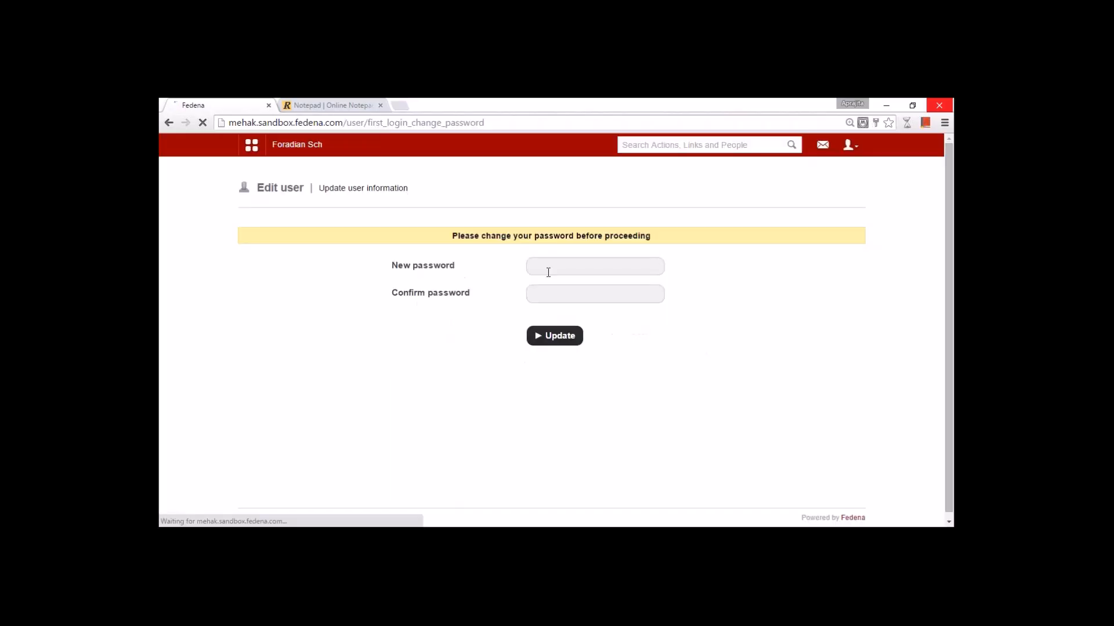
- Set and confirm a new password for the parent account, declining the browser's save prompt
{"action": "left_click", "coordinate": [550, 264]}
{"action": "type", "text": "•••••"}
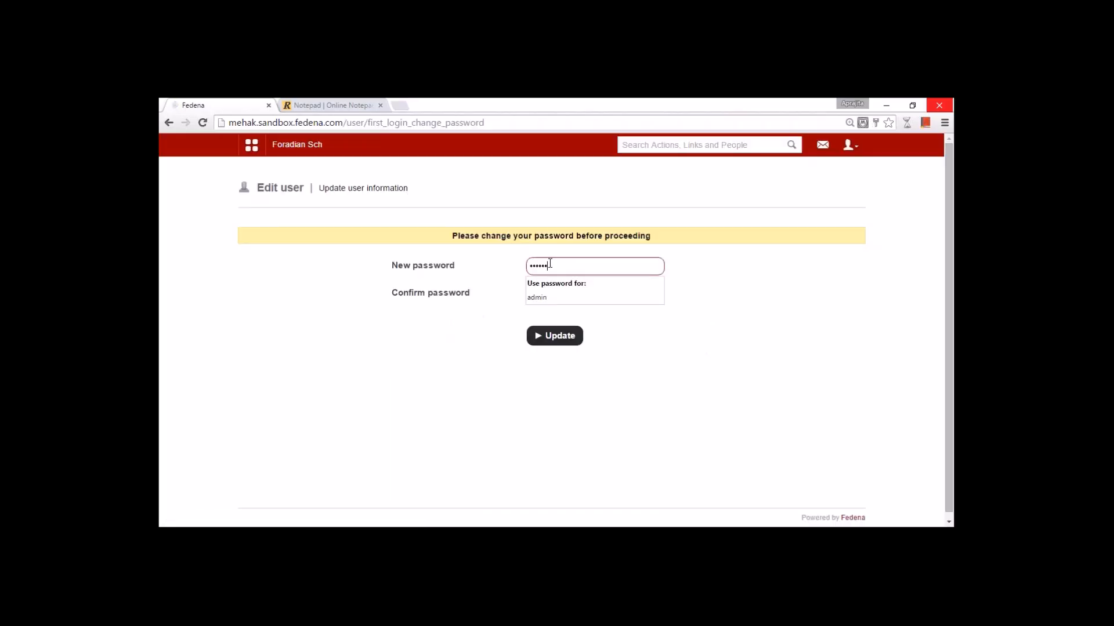
{"action": "type", "text": "••"}
{"action": "key", "text": "Tab"}
{"action": "type", "text": "•••••••"}
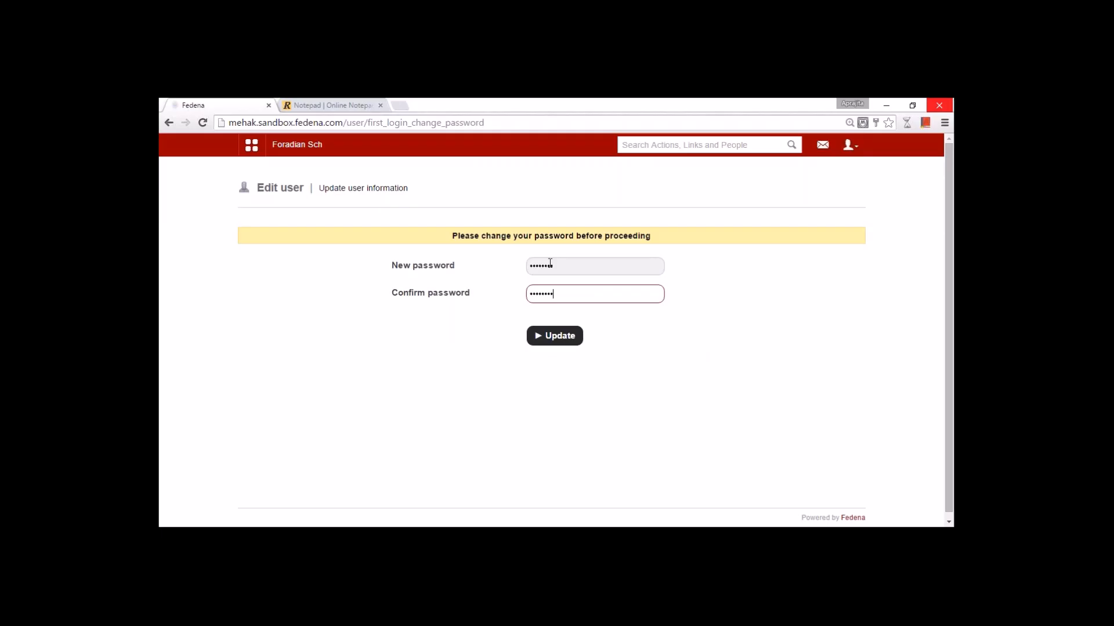
{"action": "key", "text": "Return"}
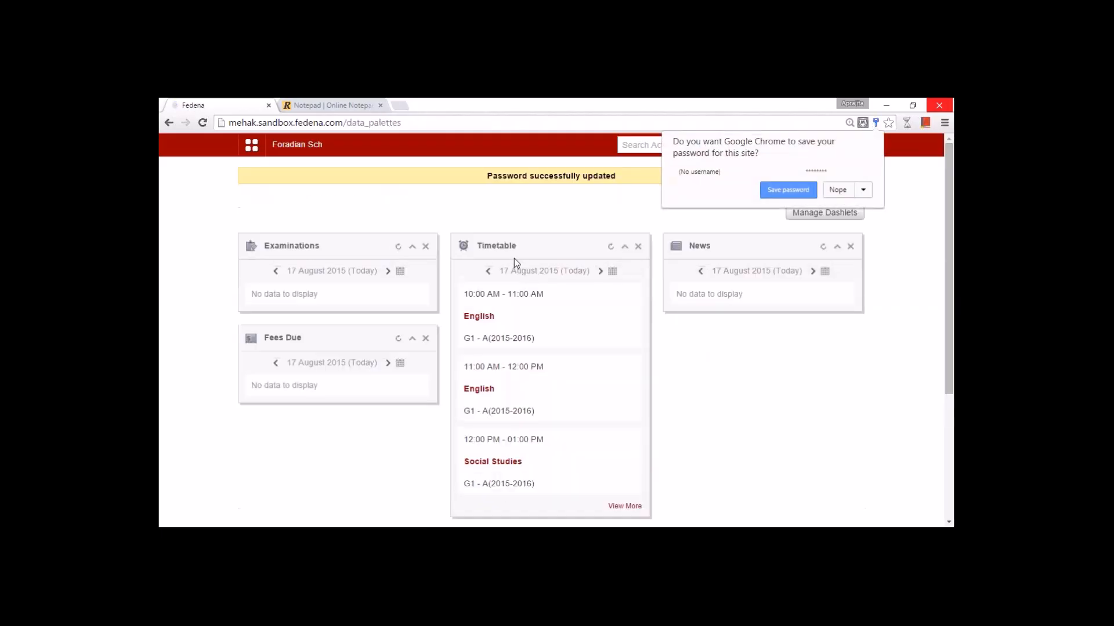
{"action": "left_click", "coordinate": [838, 190]}
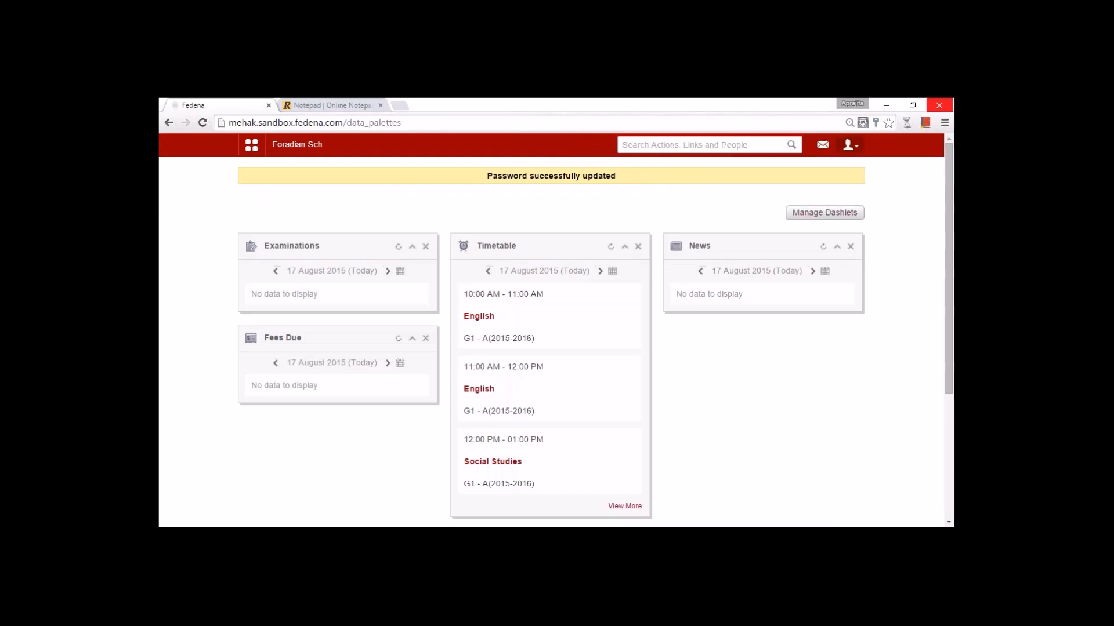
- Browse the parent's Academics and Collaboration links, then sign out
{"action": "left_click", "coordinate": [858, 150]}
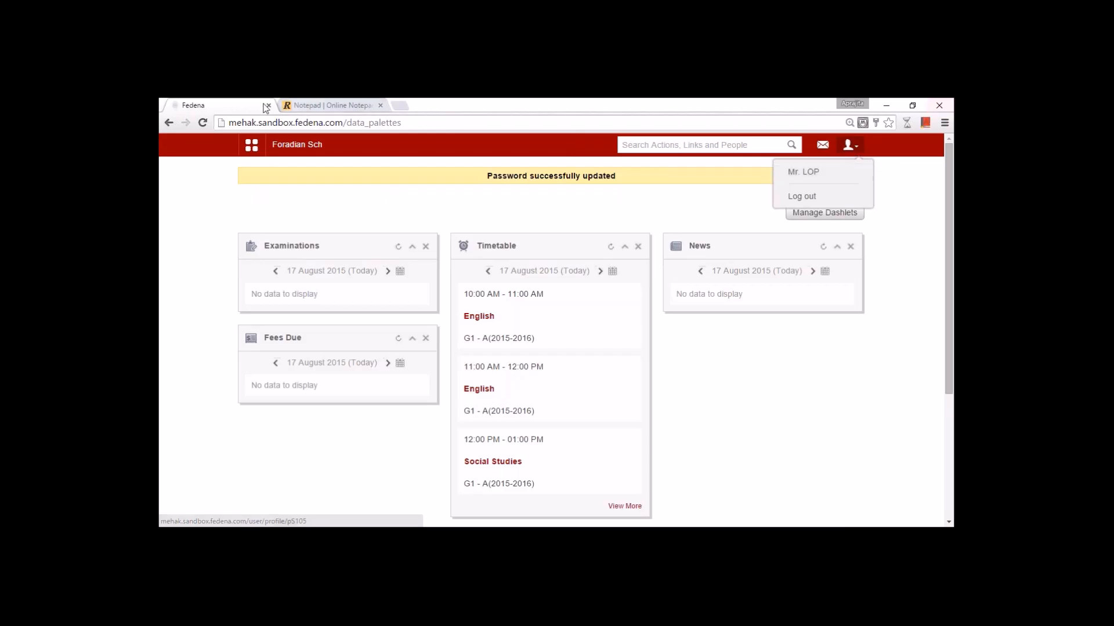
{"action": "left_click", "coordinate": [252, 146]}
{"action": "left_click", "coordinate": [321, 177]}
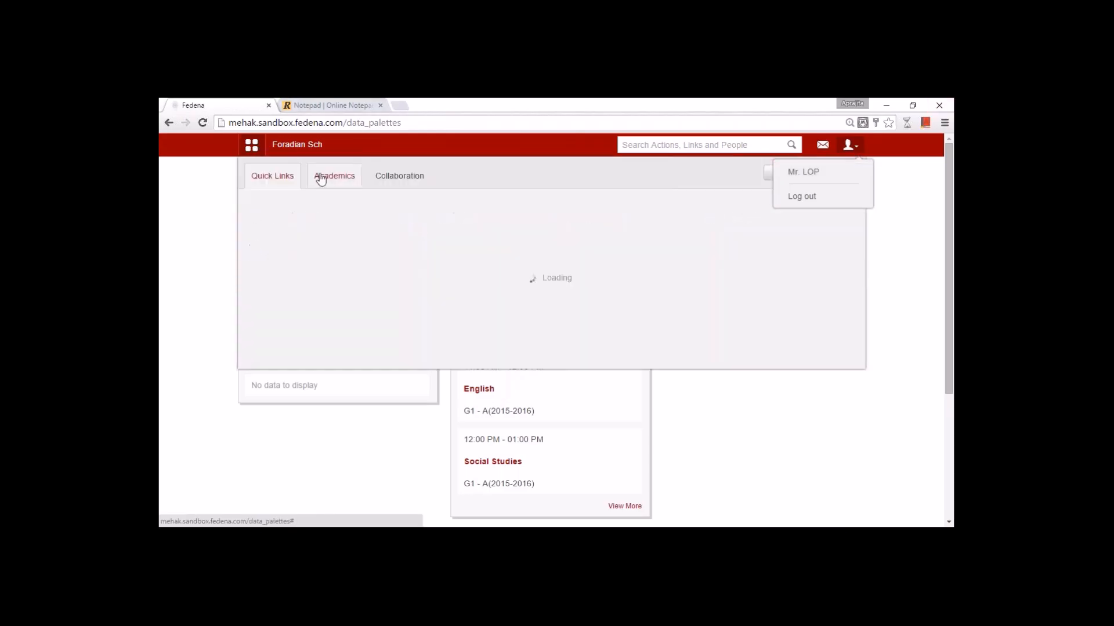
{"action": "left_click", "coordinate": [377, 181]}
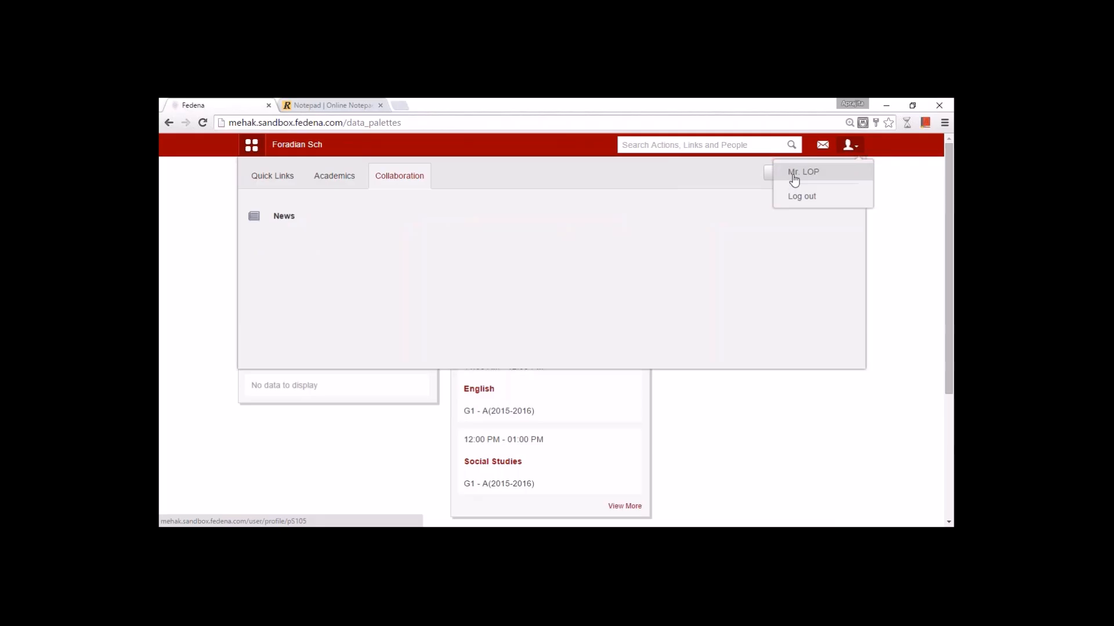
{"action": "left_click", "coordinate": [801, 196]}
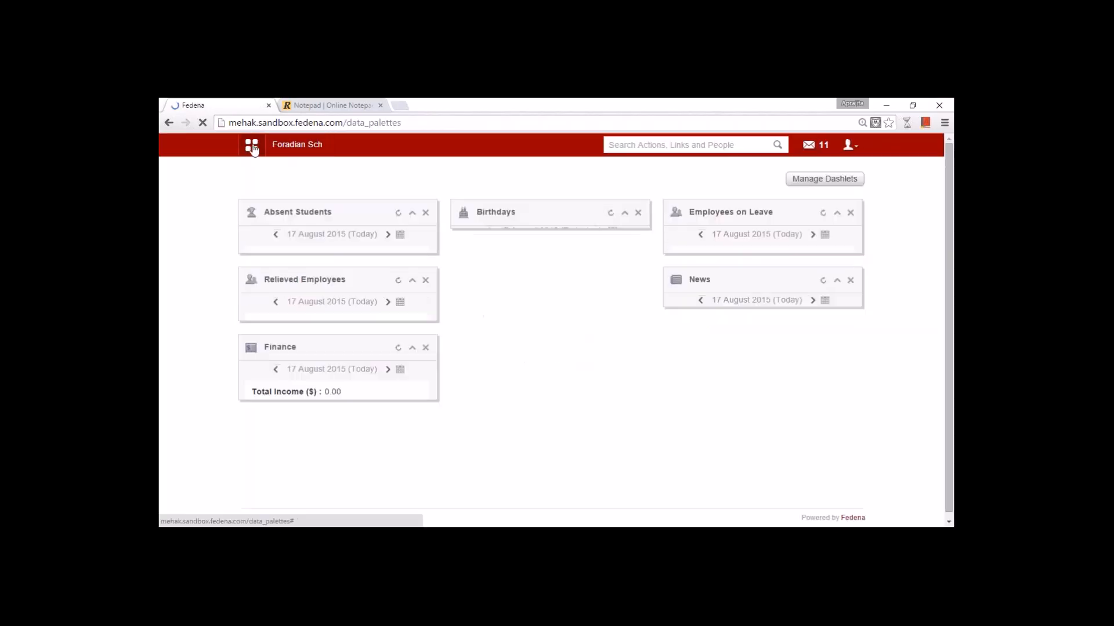
- Browse the Academics and Administration link sets, then open Human Resource from Administration
{"action": "left_click", "coordinate": [251, 147]}
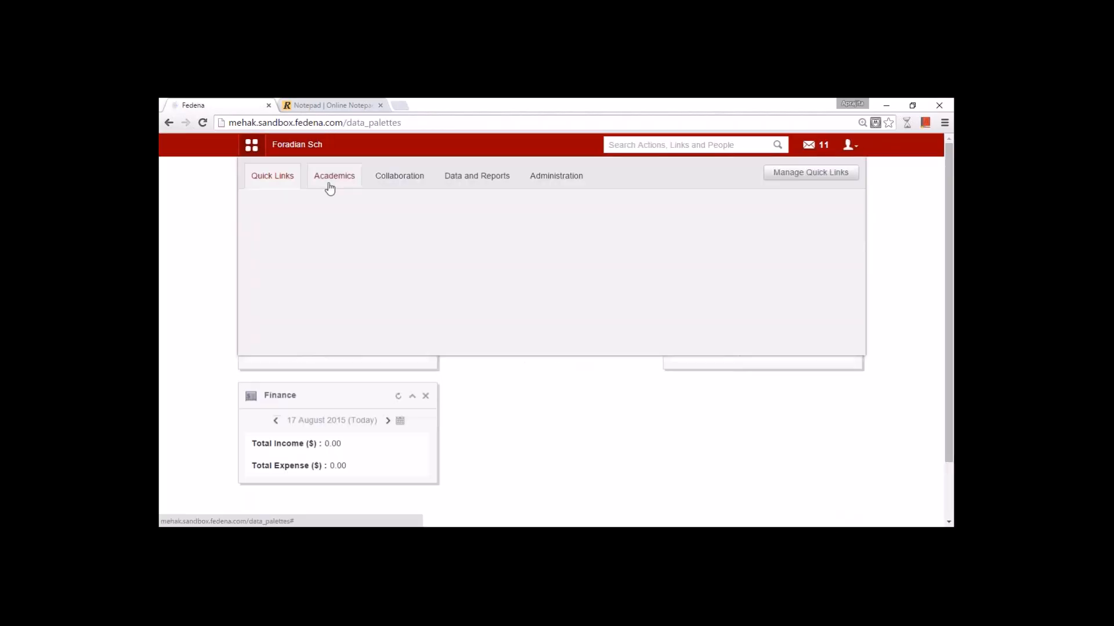
{"action": "left_click", "coordinate": [332, 187]}
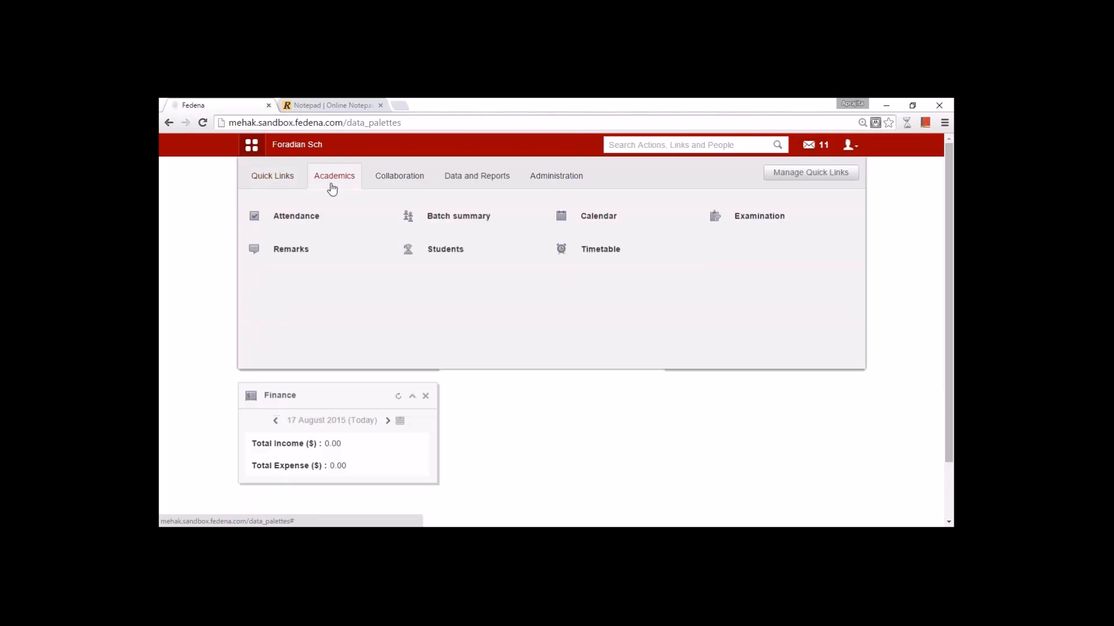
{"action": "left_click", "coordinate": [546, 190]}
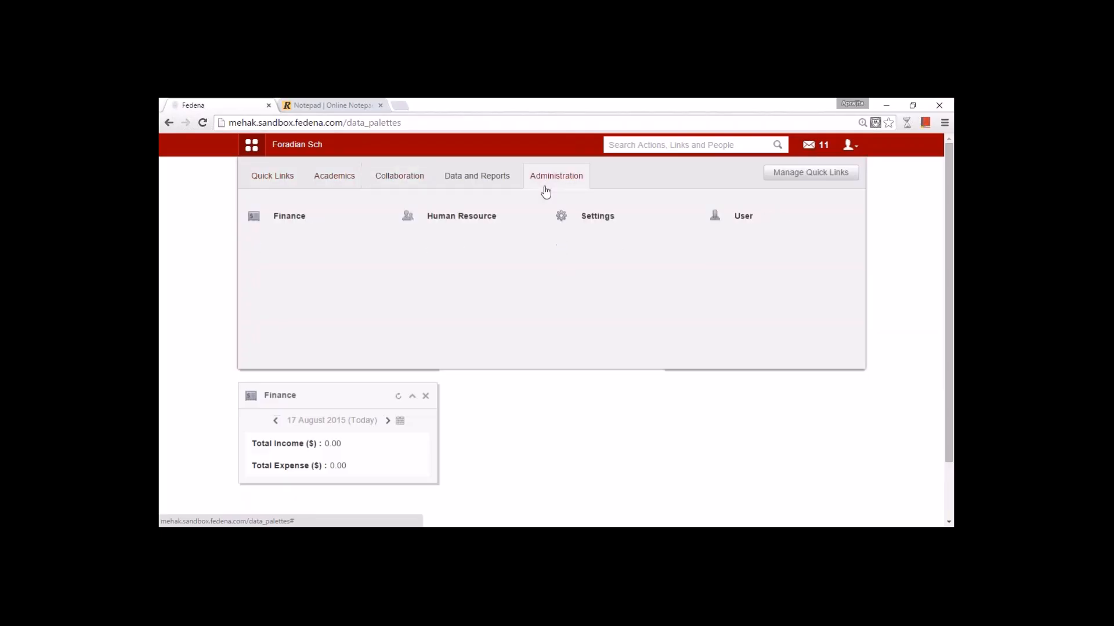
{"action": "left_click", "coordinate": [327, 184]}
{"action": "mouse_move", "coordinate": [466, 259]}
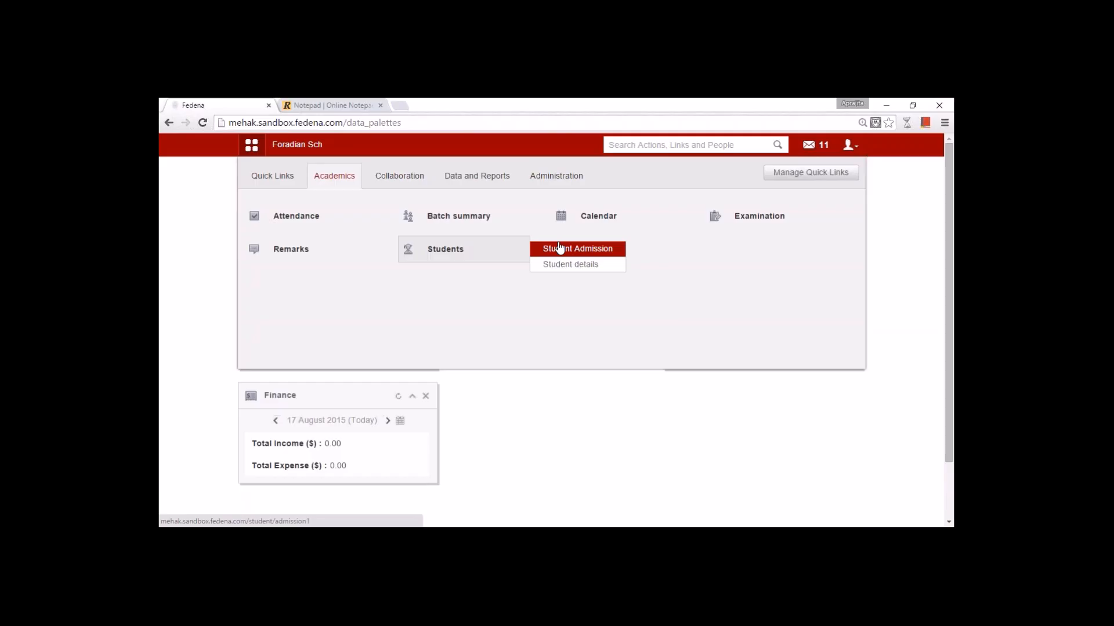
{"action": "left_click", "coordinate": [545, 179]}
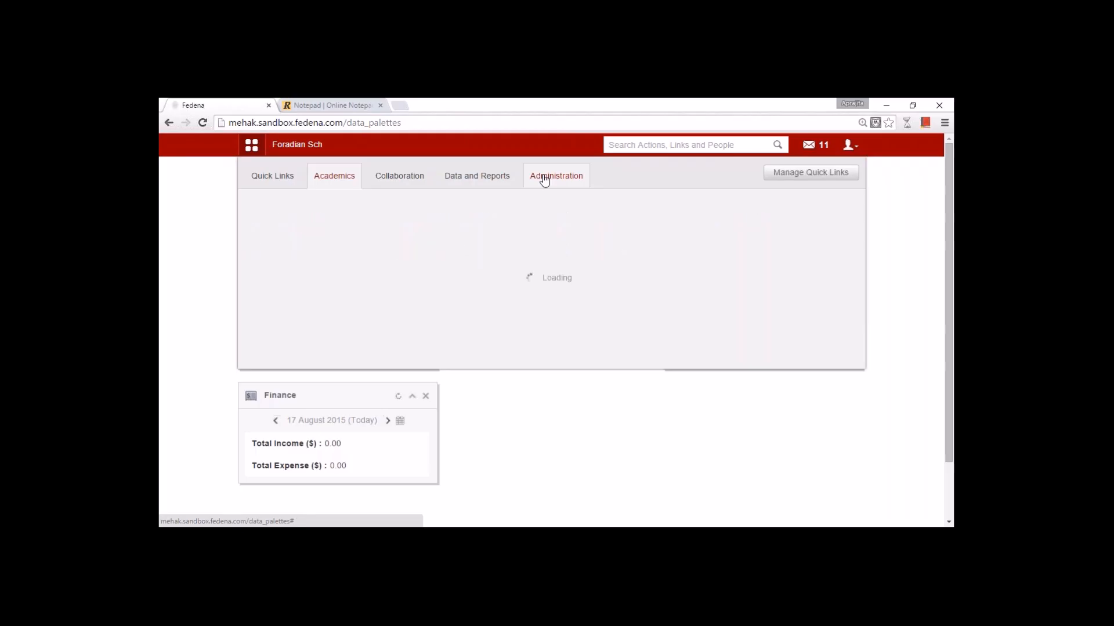
{"action": "mouse_move", "coordinate": [477, 220]}
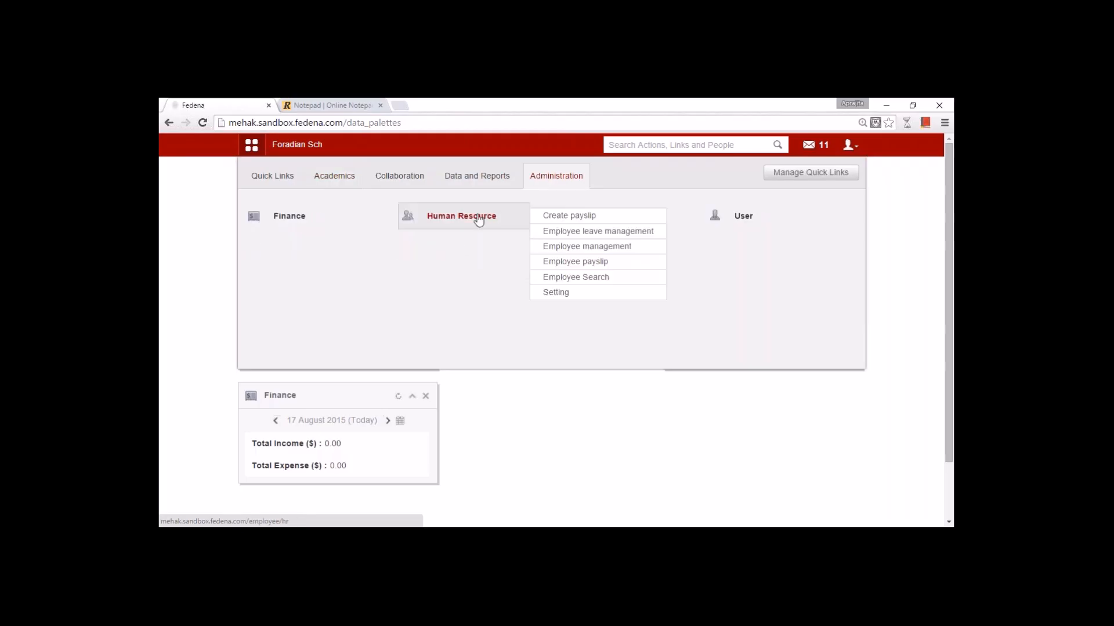
{"action": "left_click", "coordinate": [478, 217]}
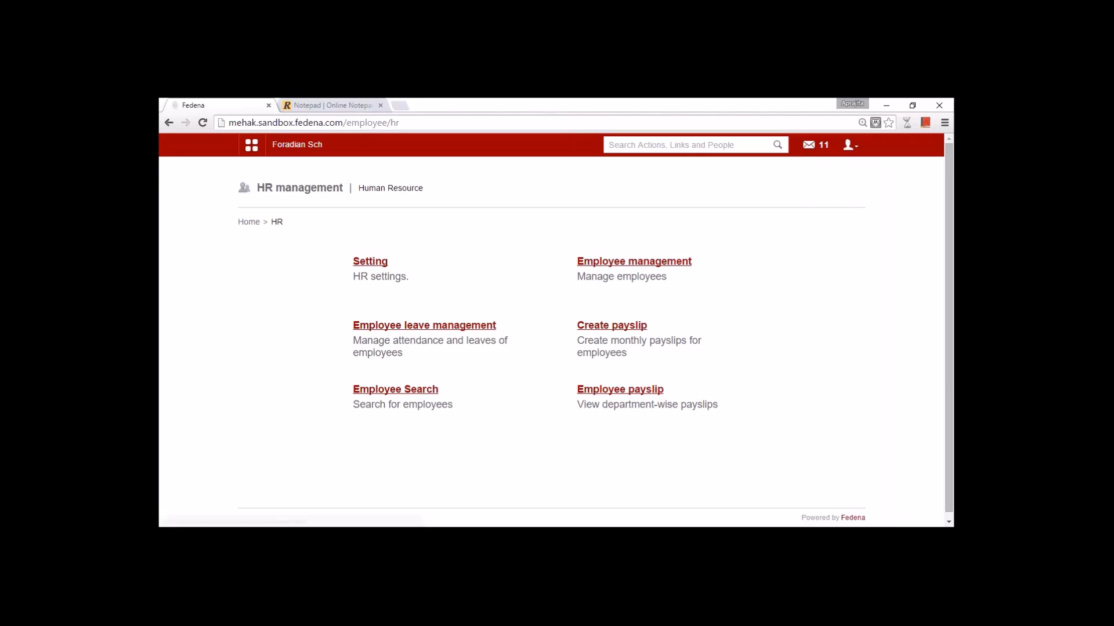
- Enter employee category 'Teaching Staff' with prefix 'TS', then go back to HR Settings
{"action": "left_click", "coordinate": [363, 262]}
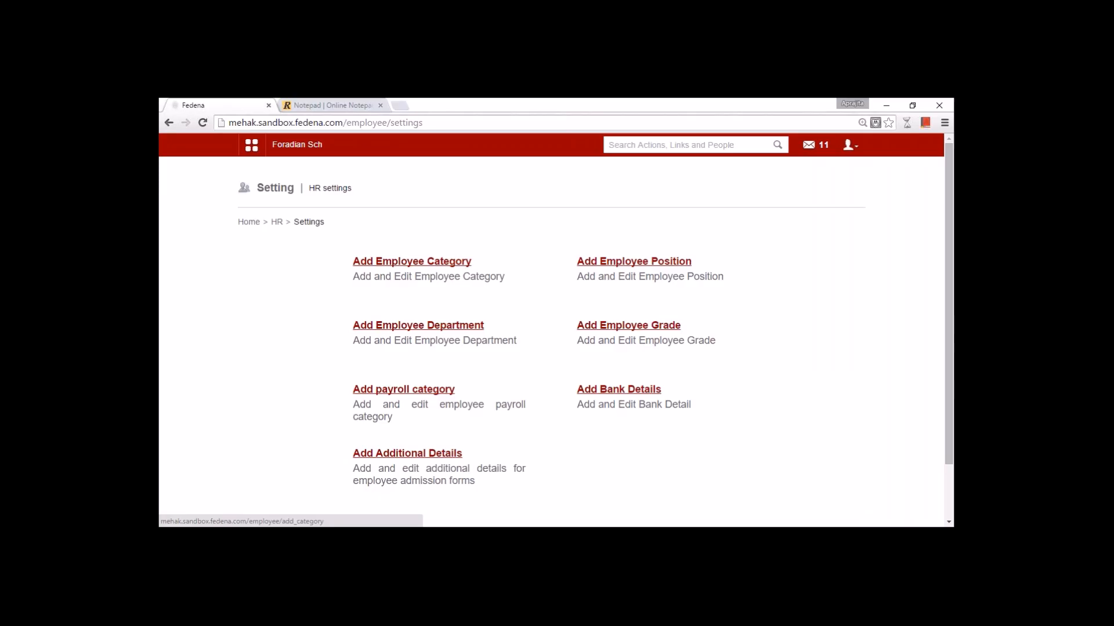
{"action": "left_click", "coordinate": [422, 266]}
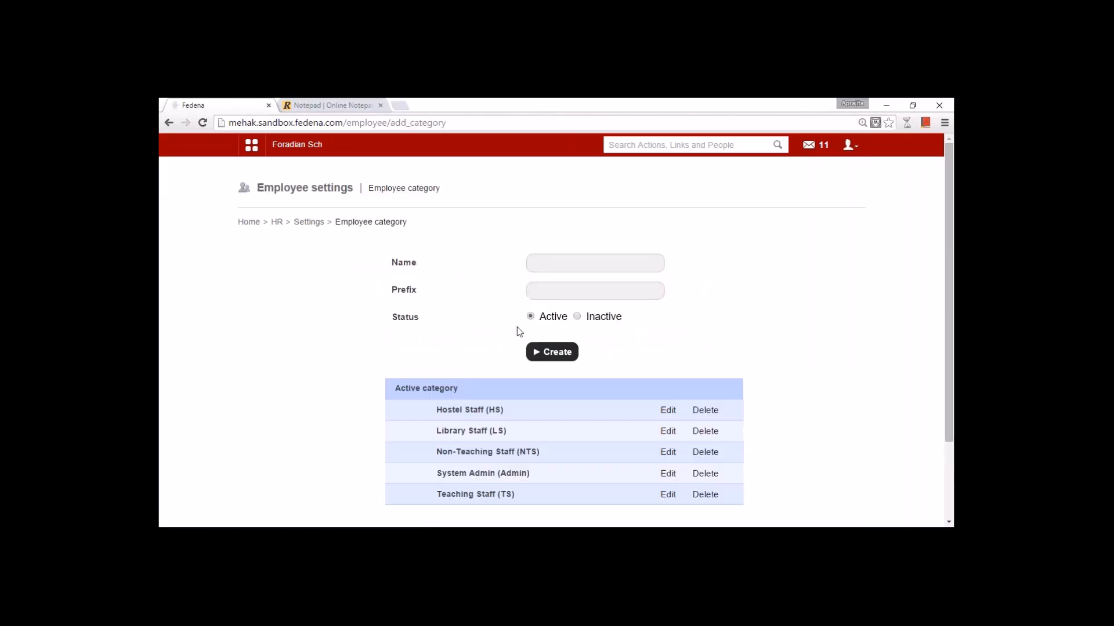
{"action": "left_click", "coordinate": [547, 262]}
{"action": "type", "text": "Teaching Staff"}
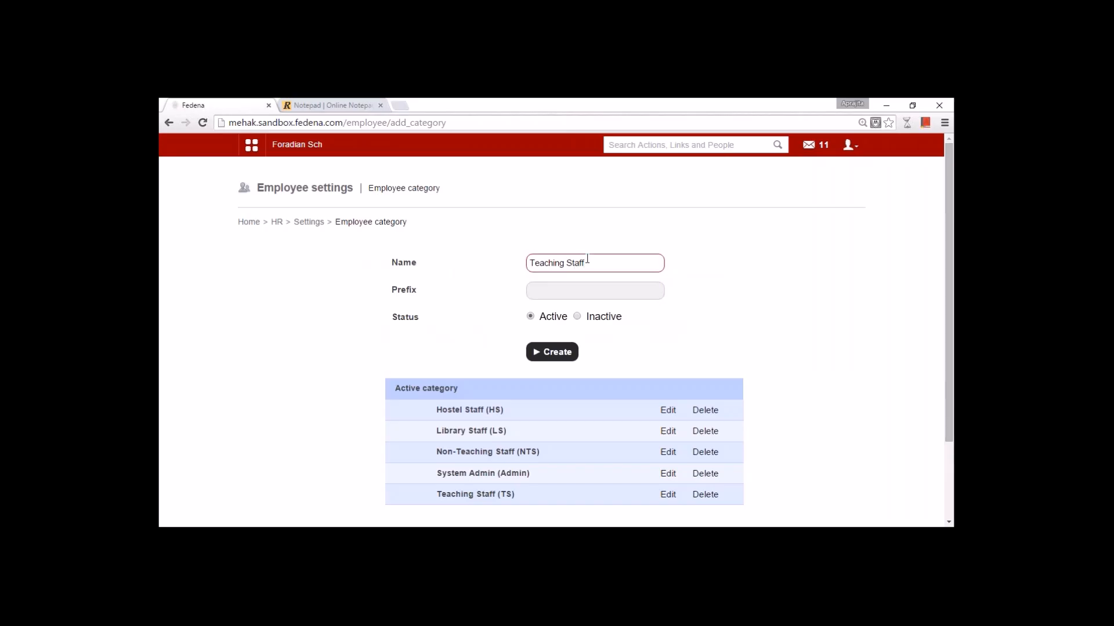
{"action": "left_click", "coordinate": [568, 296]}
{"action": "type", "text": "TS"}
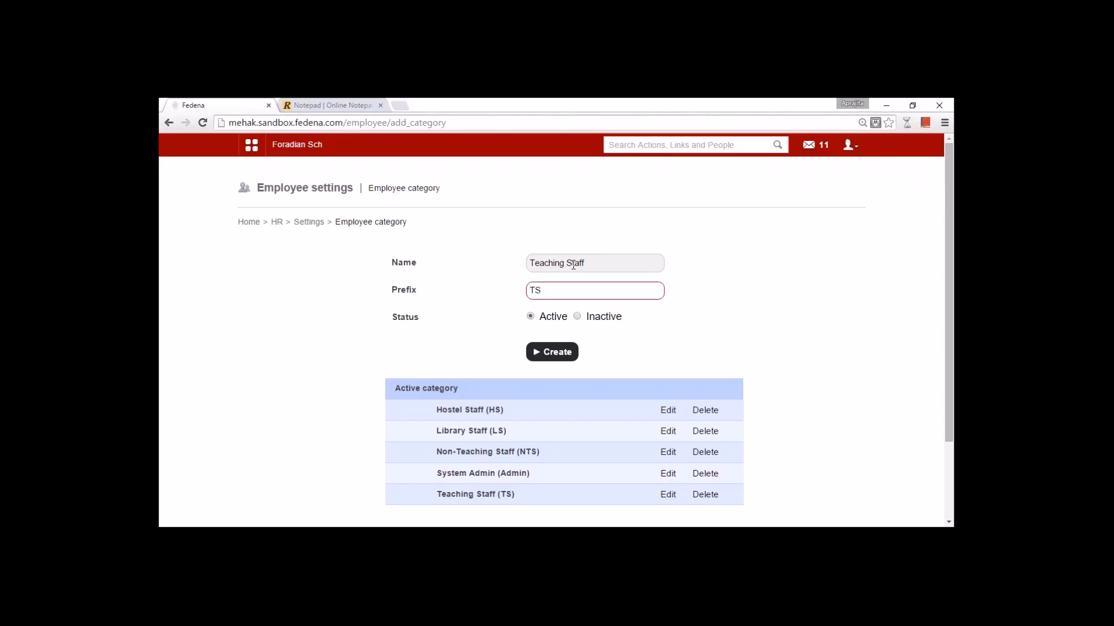
{"action": "left_click", "coordinate": [309, 222]}
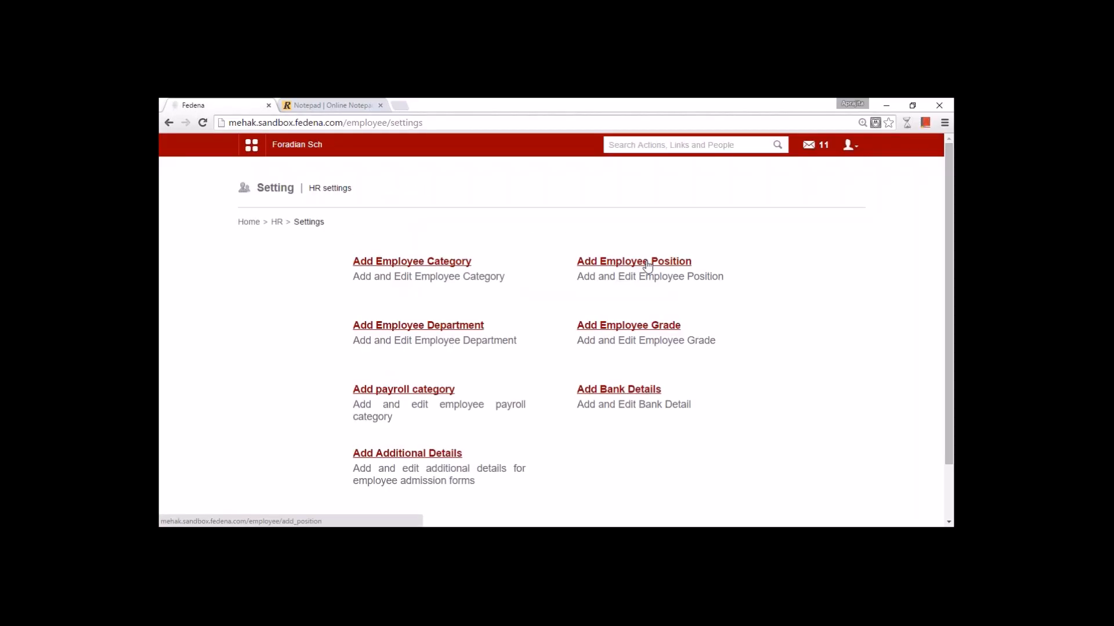
{"action": "left_click", "coordinate": [647, 264]}
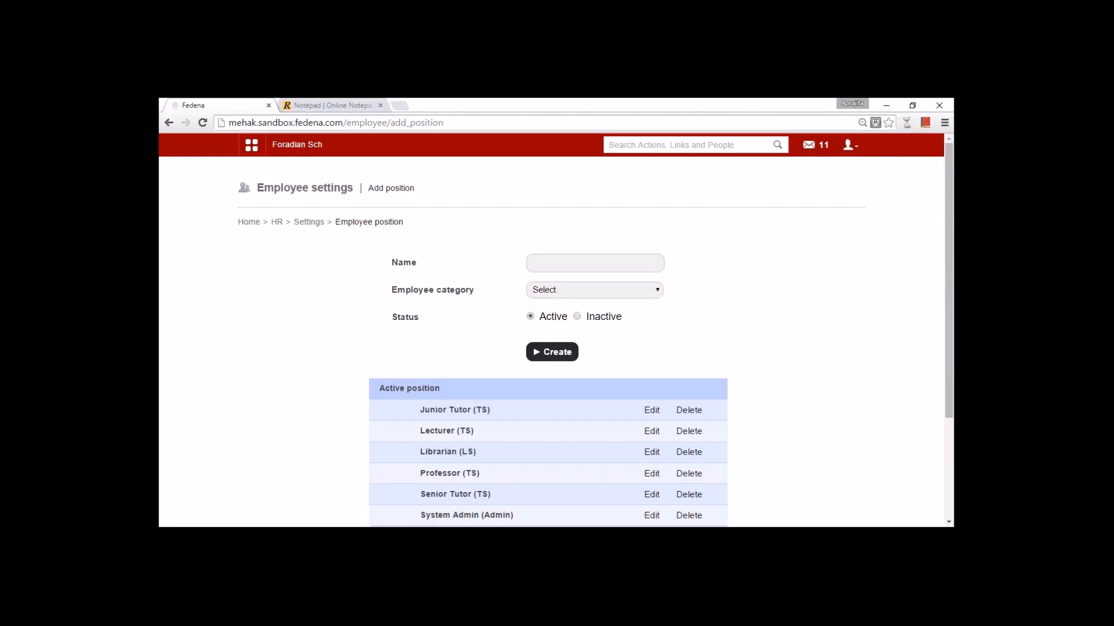
{"action": "left_click", "coordinate": [621, 290]}
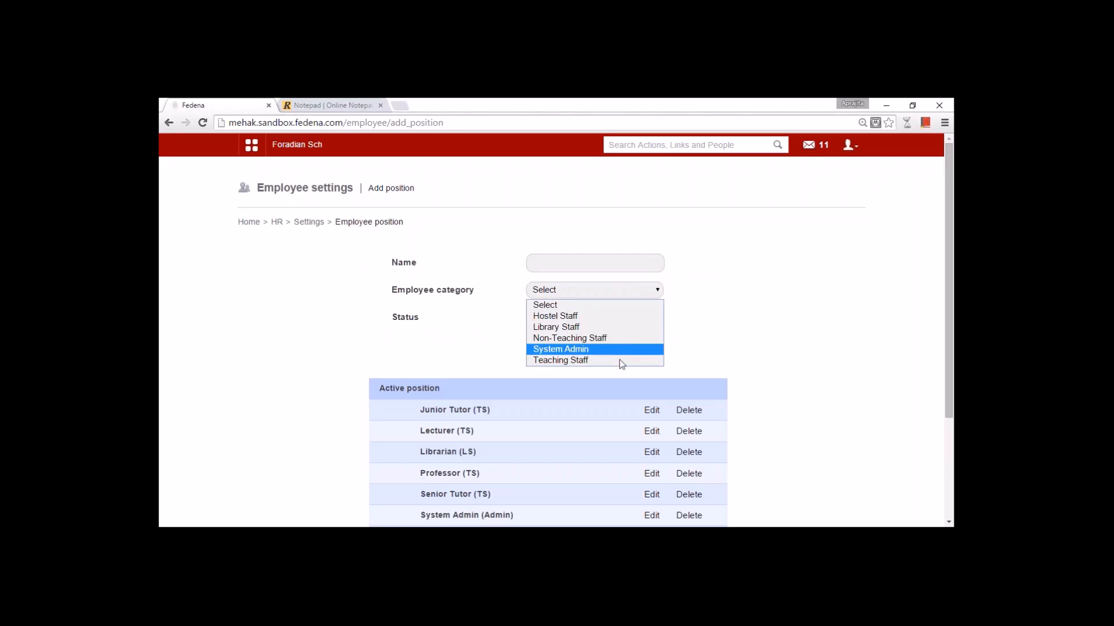
{"action": "left_click", "coordinate": [618, 359]}
{"action": "left_click", "coordinate": [563, 260]}
{"action": "type", "text": "d"}
{"action": "key", "text": "BackSpace"}
{"action": "type", "text": "Lecturer"}
{"action": "left_click", "coordinate": [722, 355]}
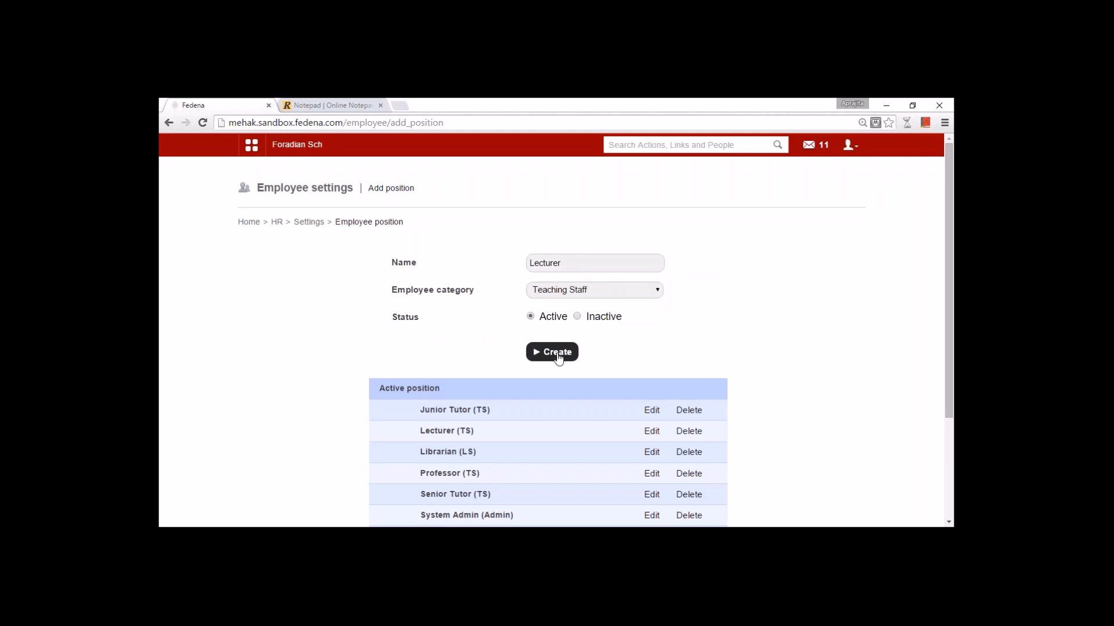
{"action": "left_click", "coordinate": [561, 265]}
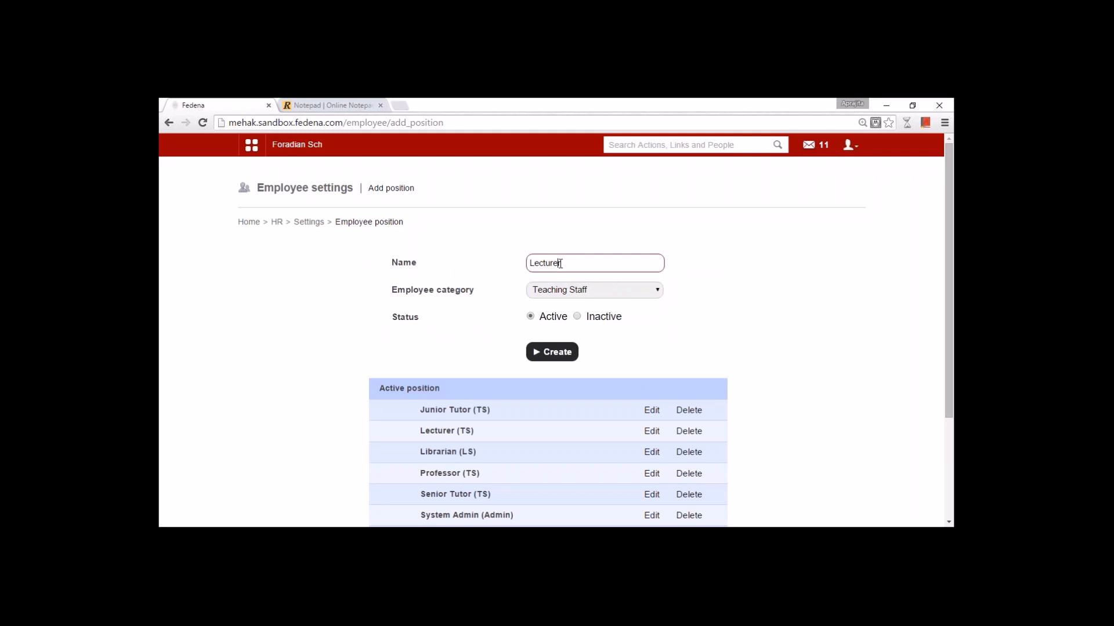
{"action": "left_click_drag", "start_coordinate": [567, 262], "coordinate": [514, 271]}
{"action": "key", "text": "Down"}
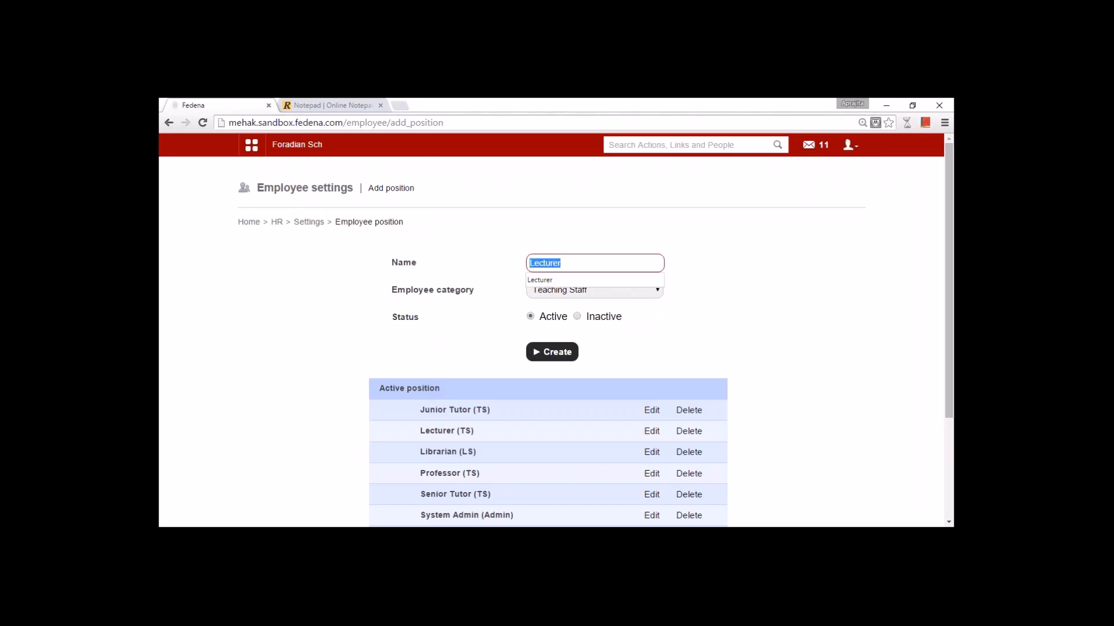
{"action": "type", "text": "Junior"}
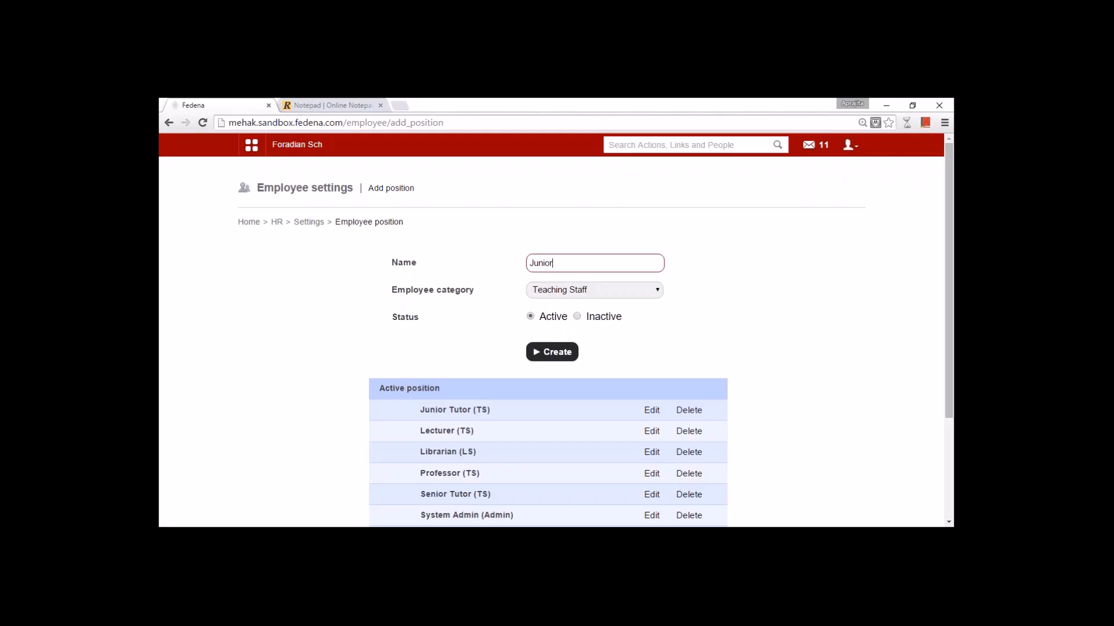
{"action": "left_click", "coordinate": [309, 221]}
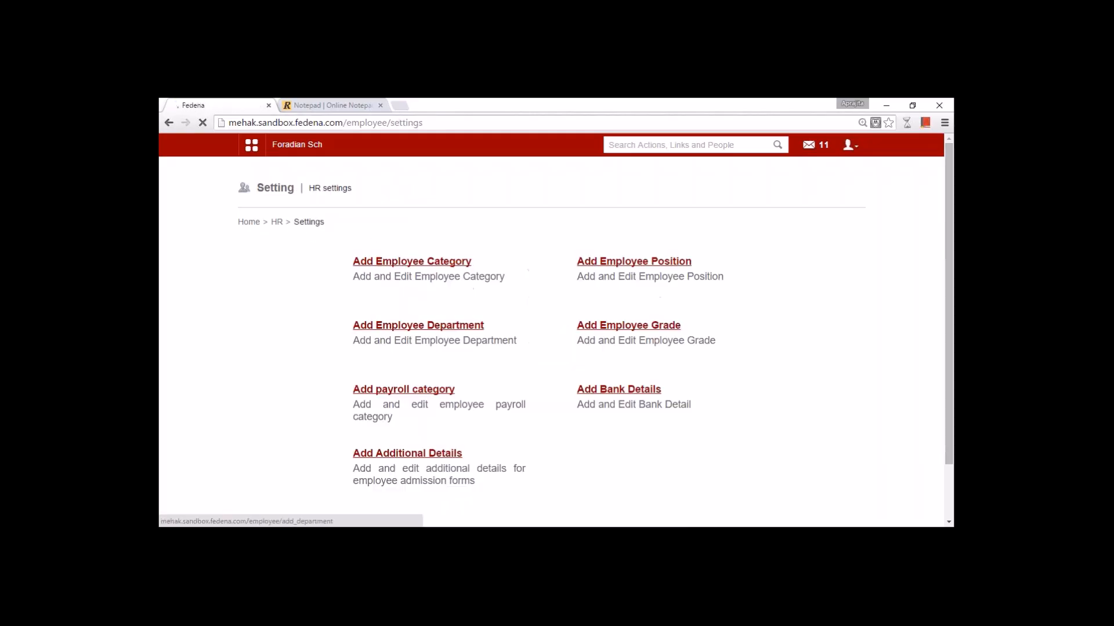
{"action": "left_click", "coordinate": [429, 326]}
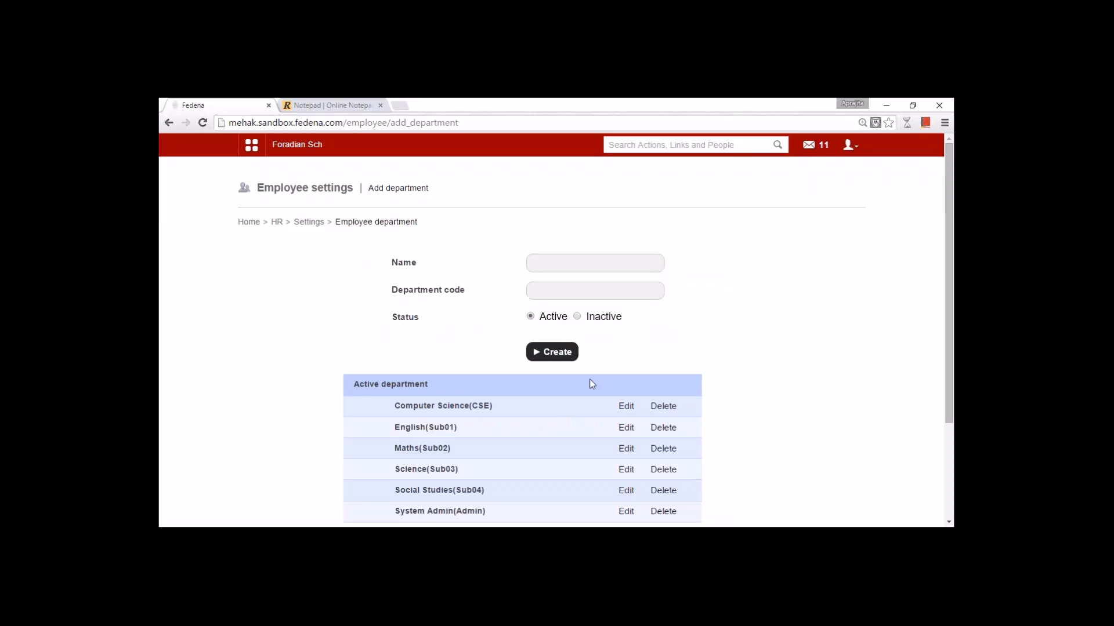
{"action": "left_click", "coordinate": [577, 268]}
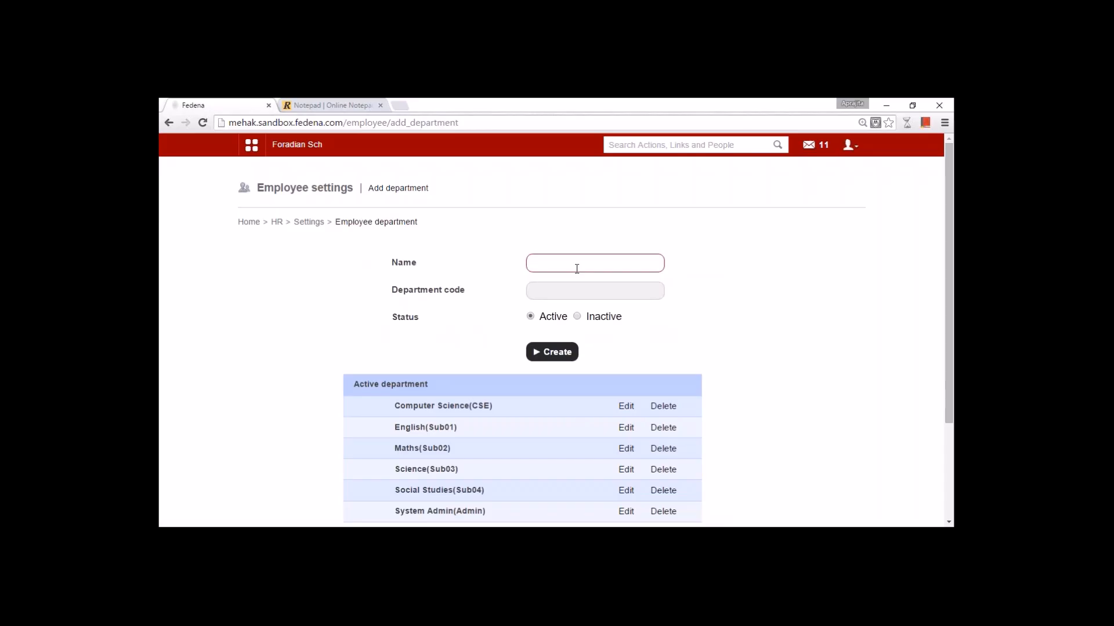
{"action": "type", "text": "Academics"}
{"action": "left_click", "coordinate": [310, 225]}
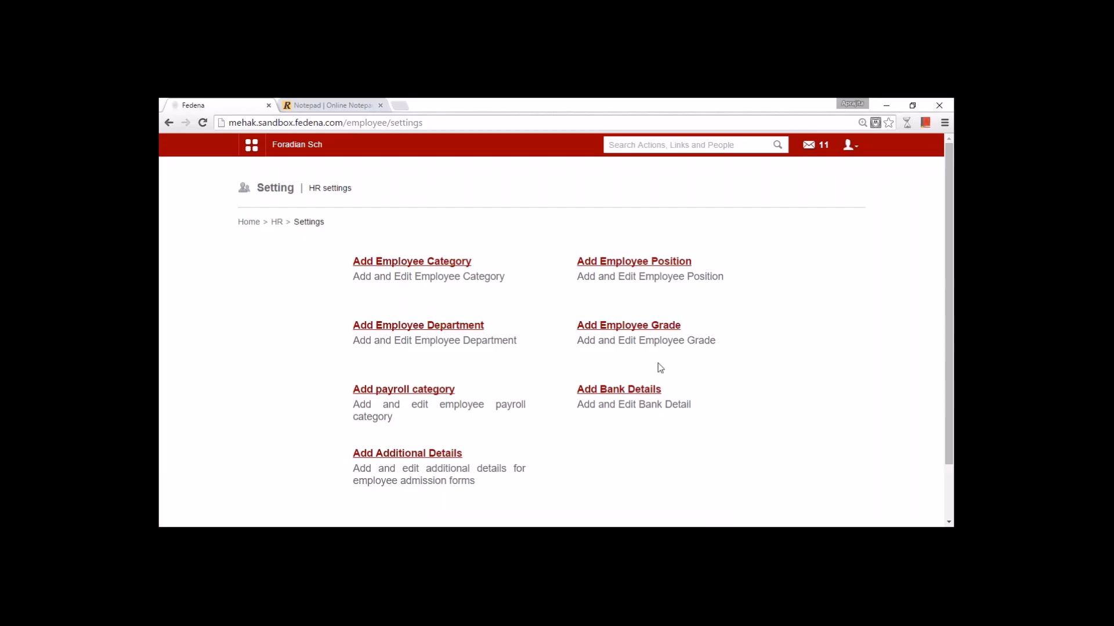
- Open employee grades and inspect grade A's name, priority and max periods per day and week
{"action": "left_click", "coordinate": [619, 326]}
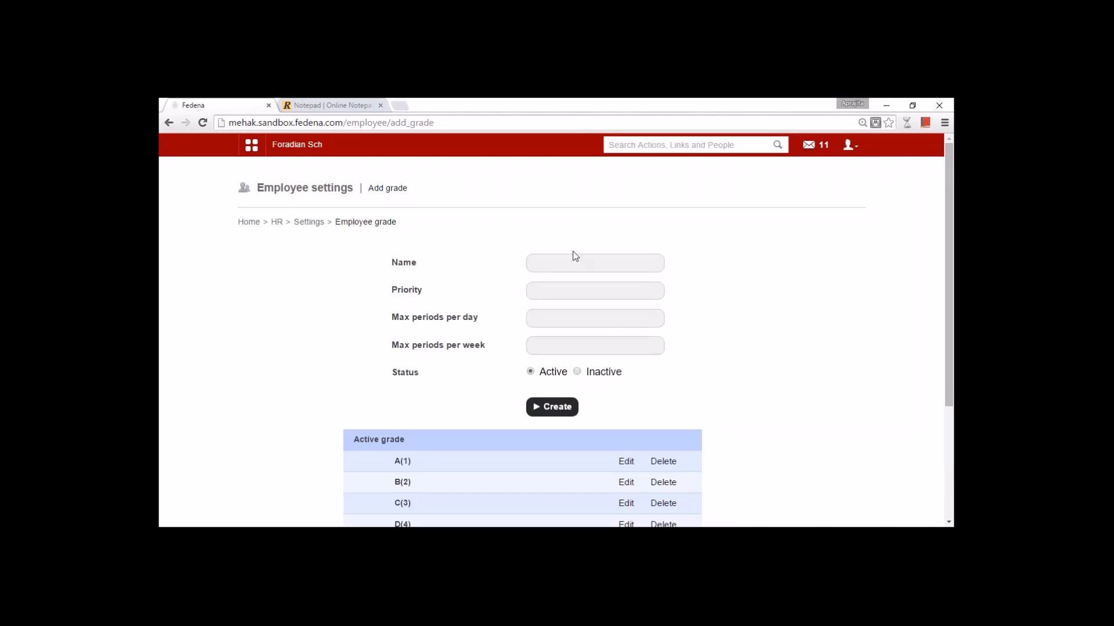
{"action": "left_click", "coordinate": [563, 264]}
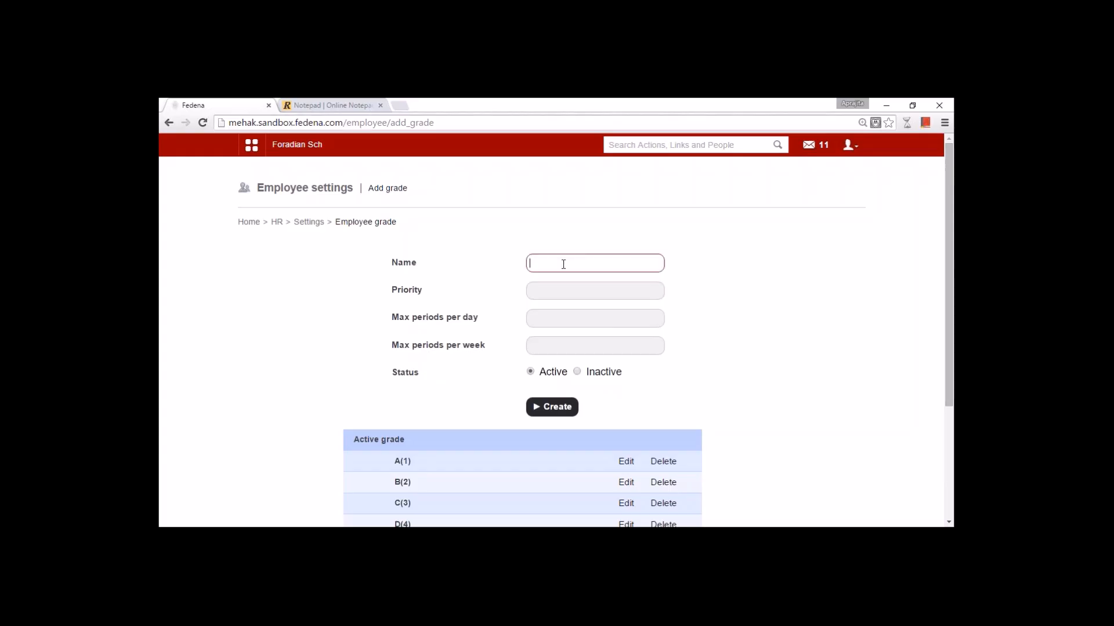
{"action": "left_click", "coordinate": [624, 461]}
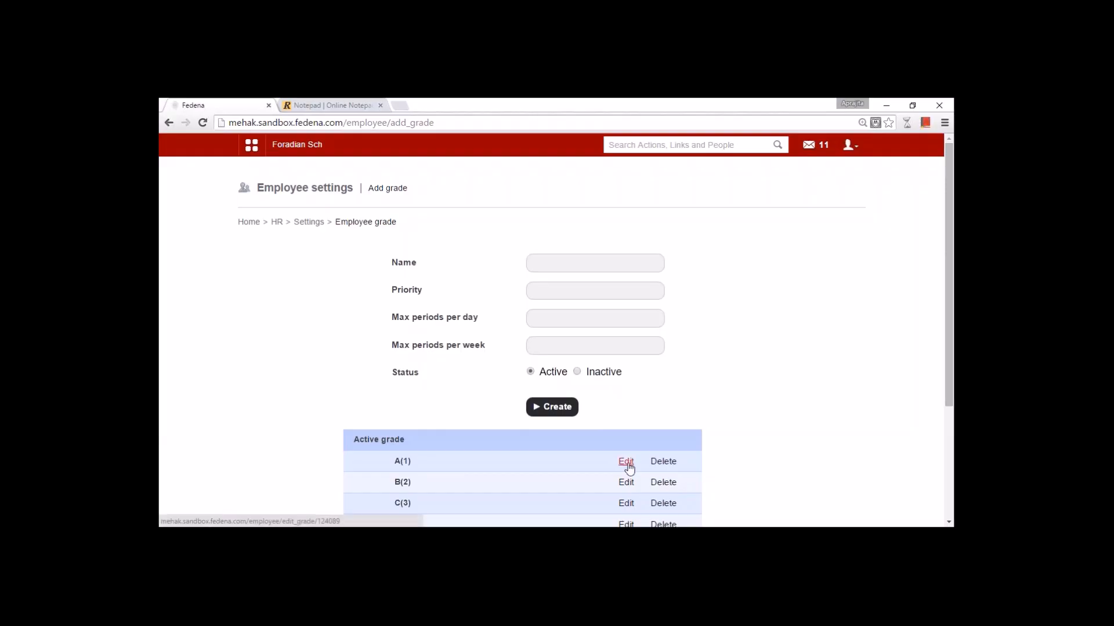
{"action": "left_click", "coordinate": [548, 264]}
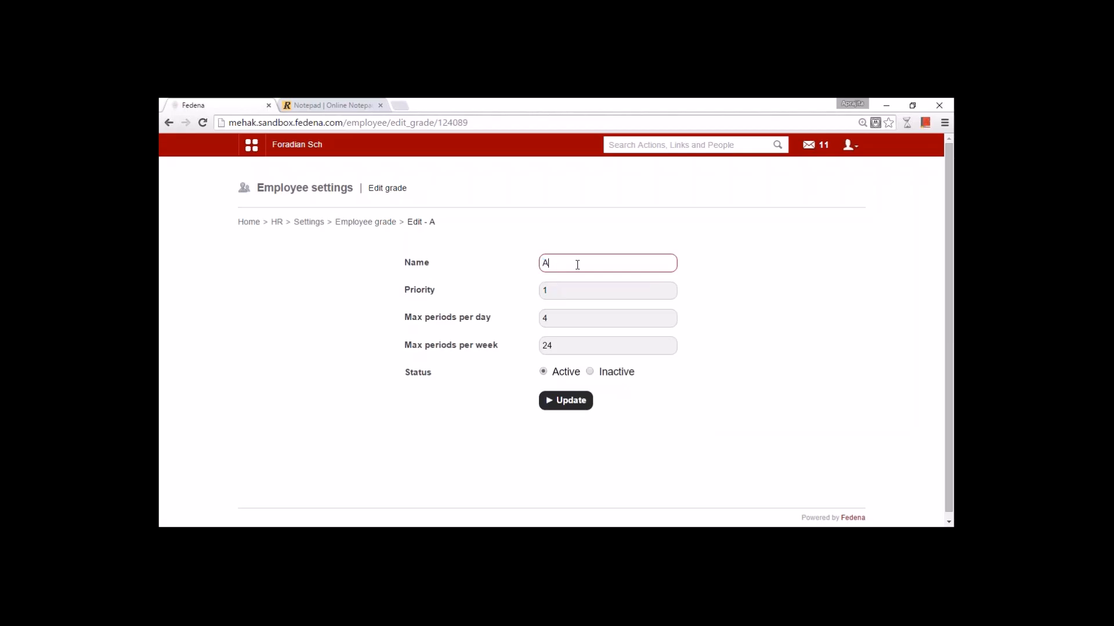
{"action": "left_click", "coordinate": [558, 291]}
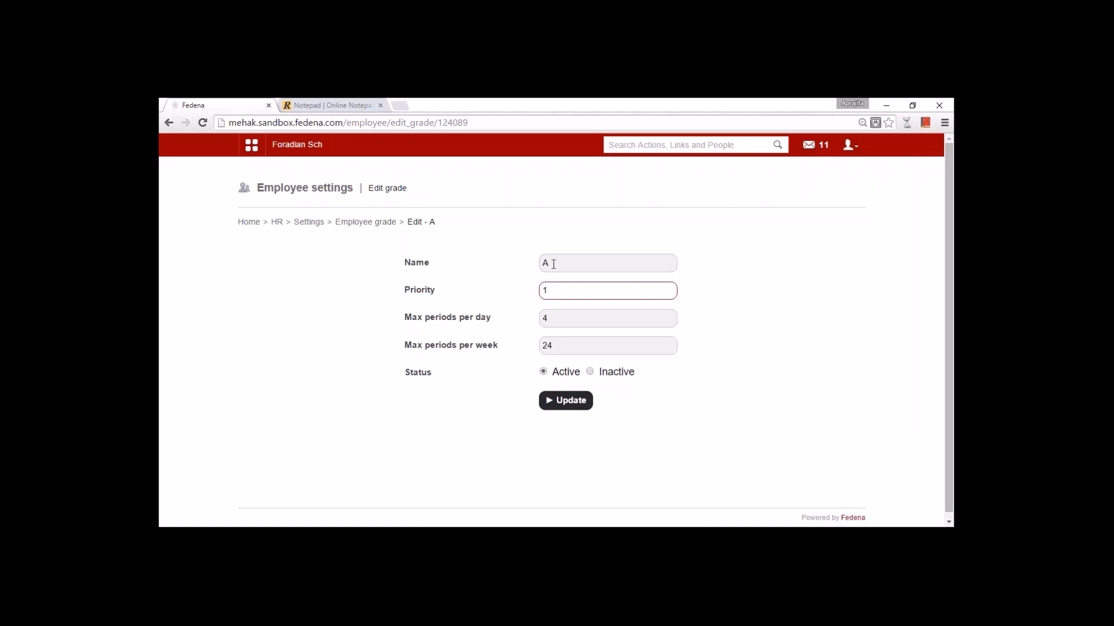
{"action": "left_click", "coordinate": [554, 264]}
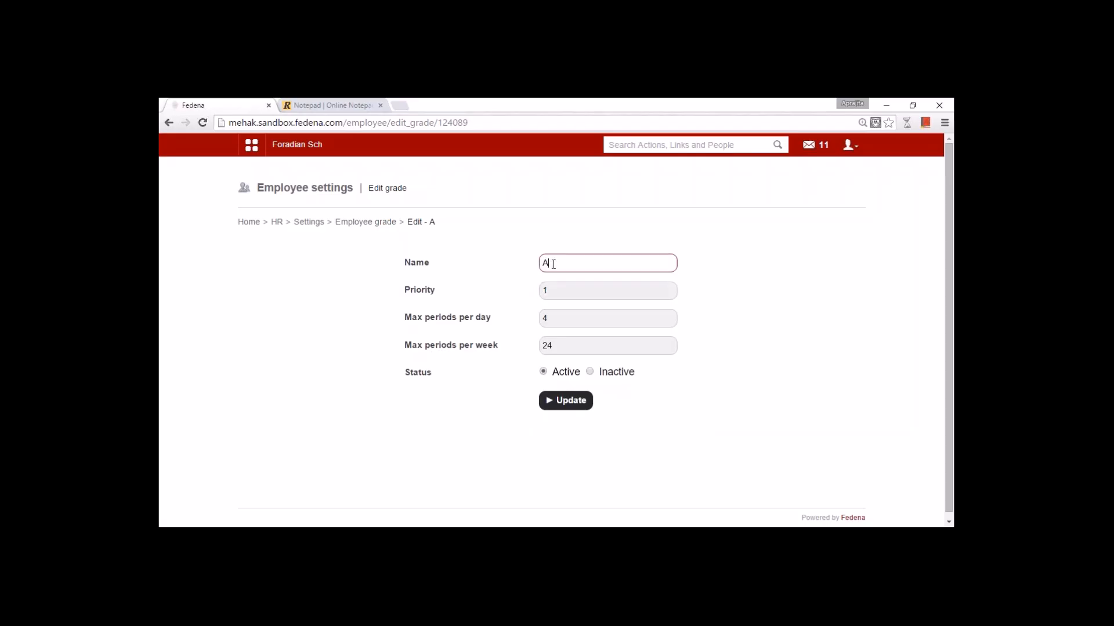
{"action": "left_click", "coordinate": [551, 320]}
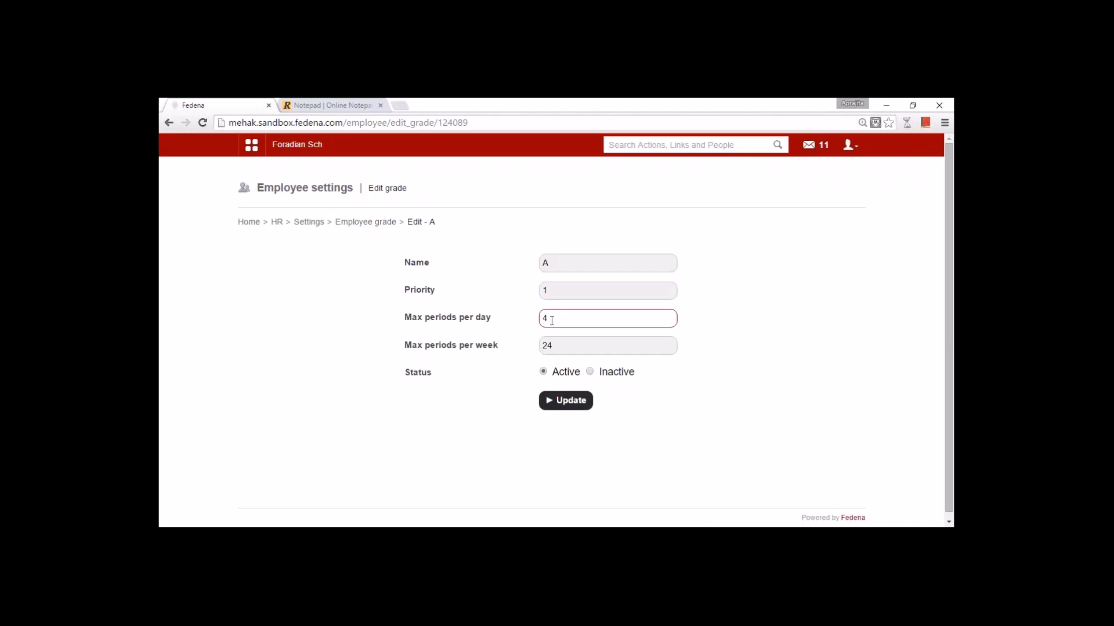
{"action": "left_click", "coordinate": [559, 348]}
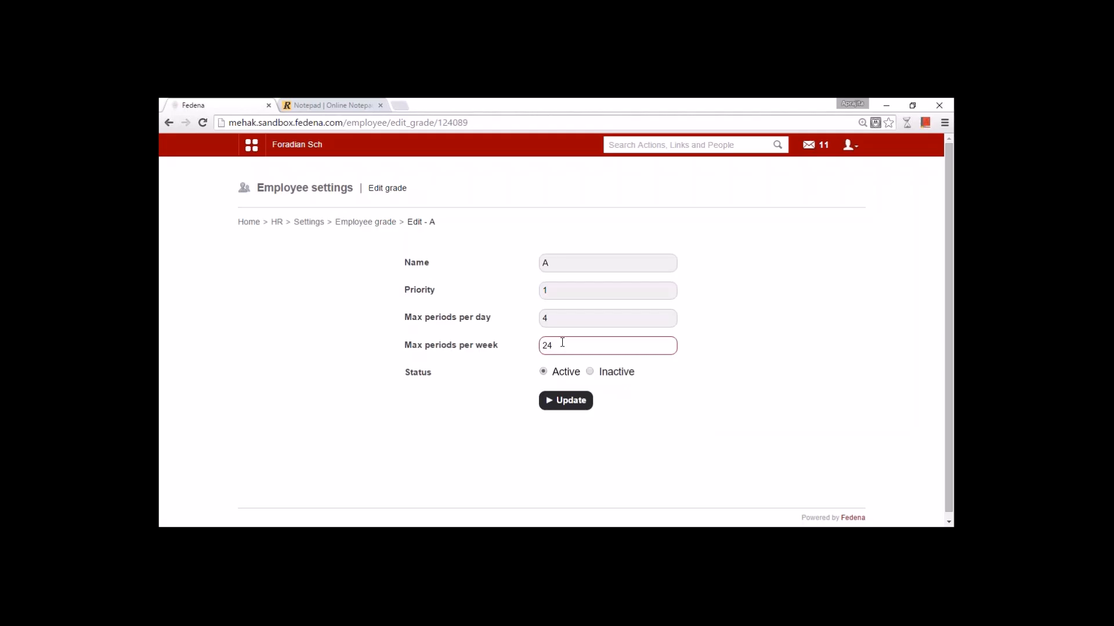
{"action": "left_click", "coordinate": [374, 225]}
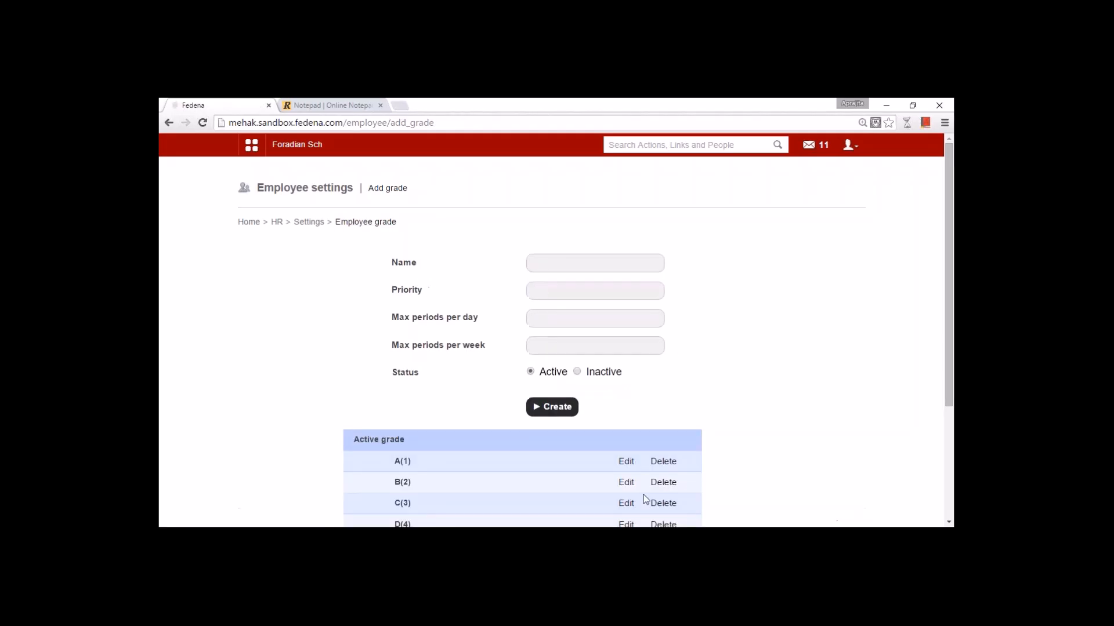
- Check grade B's priority and period limits, view the grade list, then return to HR Settings
{"action": "left_click", "coordinate": [626, 483]}
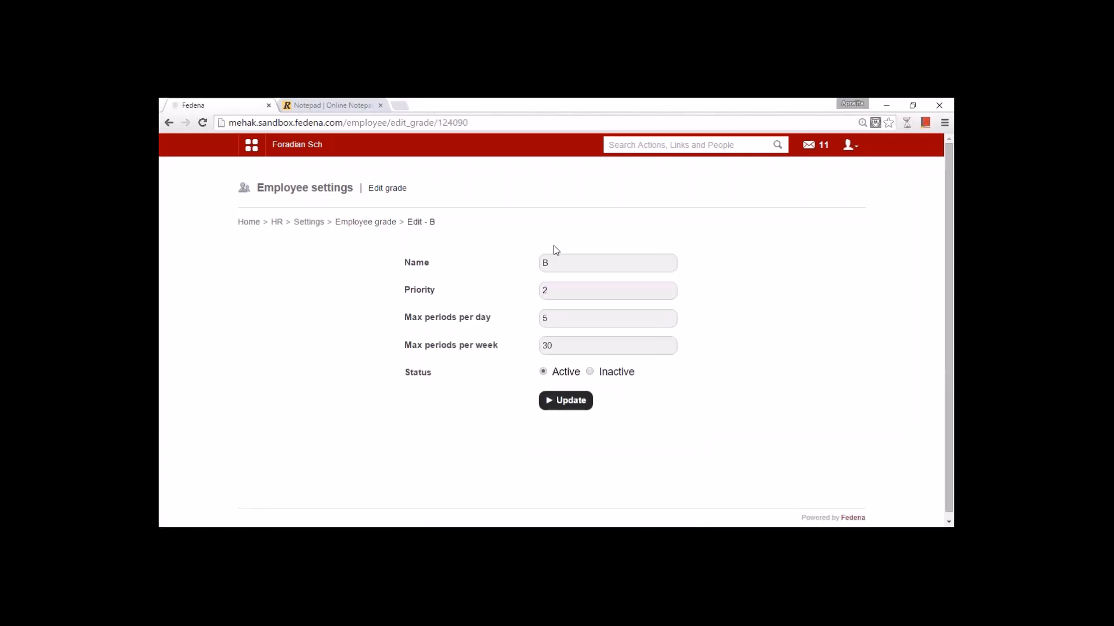
{"action": "left_click", "coordinate": [550, 288]}
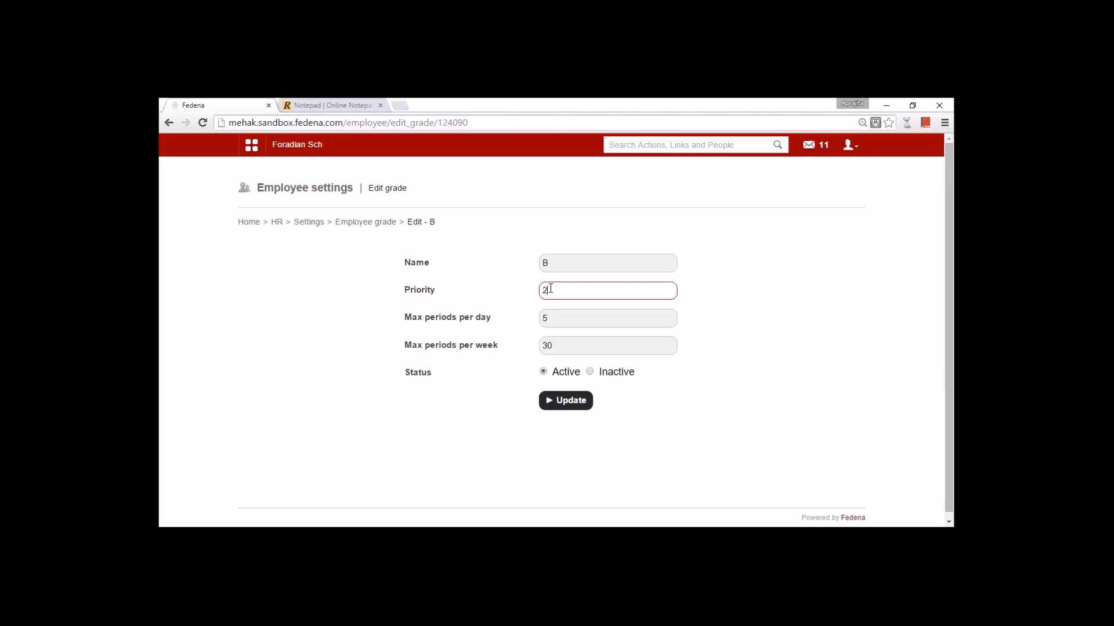
{"action": "left_click", "coordinate": [556, 320]}
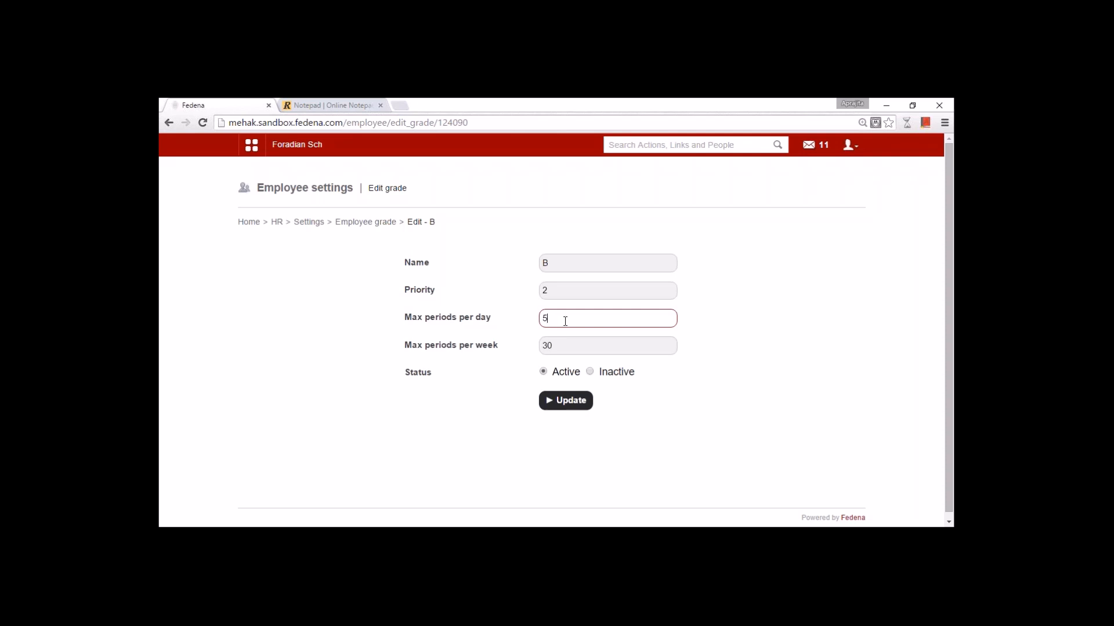
{"action": "left_click", "coordinate": [565, 347]}
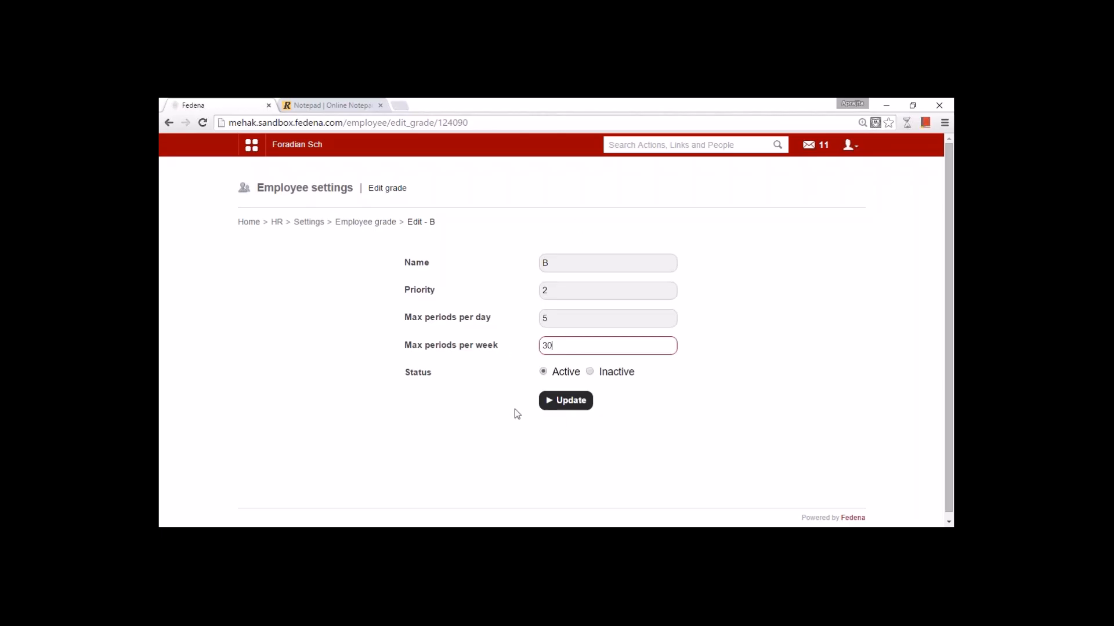
{"action": "left_click", "coordinate": [366, 223]}
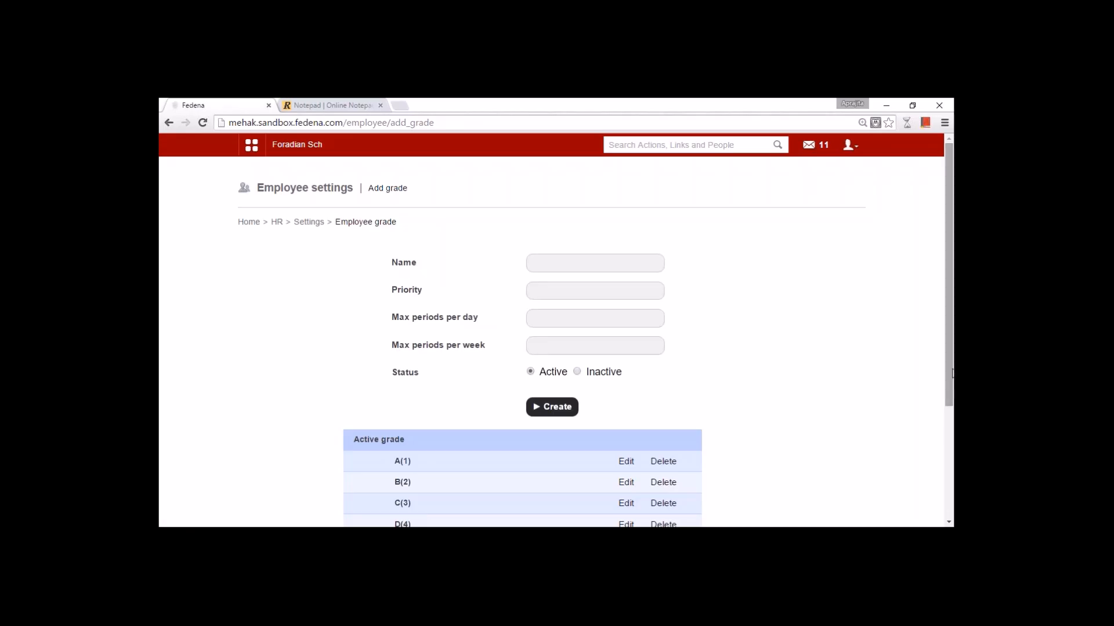
{"action": "left_click_drag", "start_coordinate": [952, 372], "coordinate": [952, 430]}
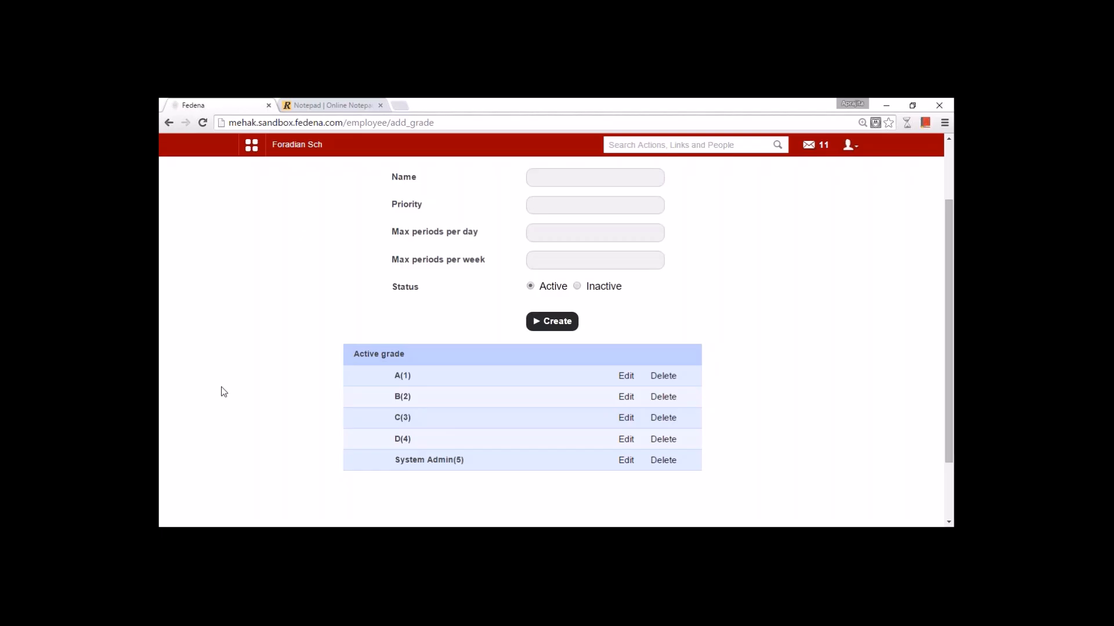
{"action": "key", "text": "alt+Left"}
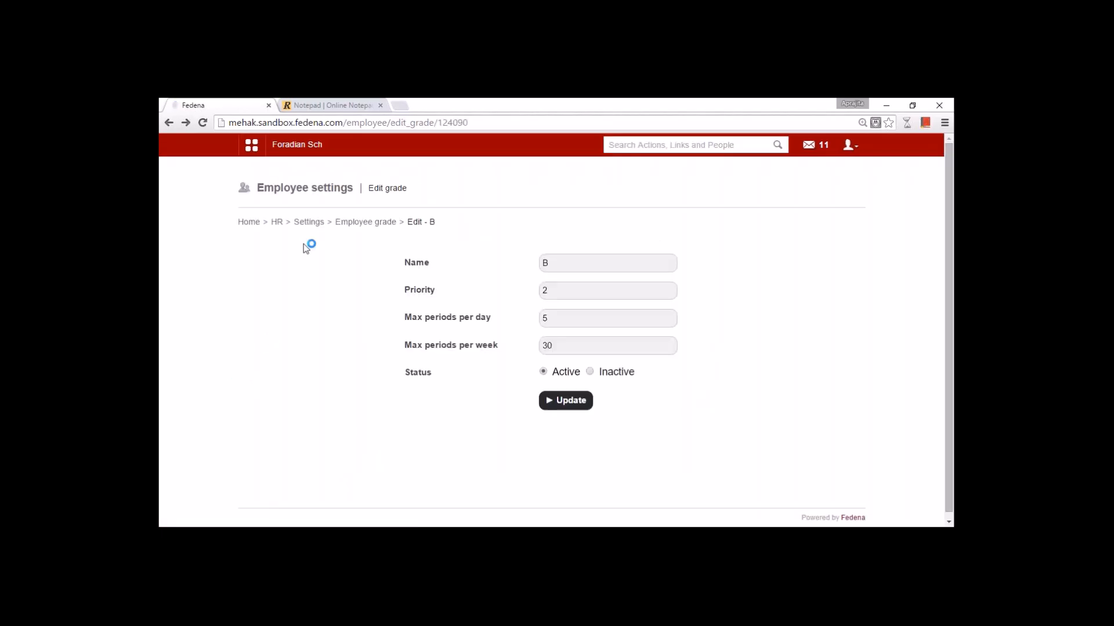
{"action": "left_click", "coordinate": [317, 222]}
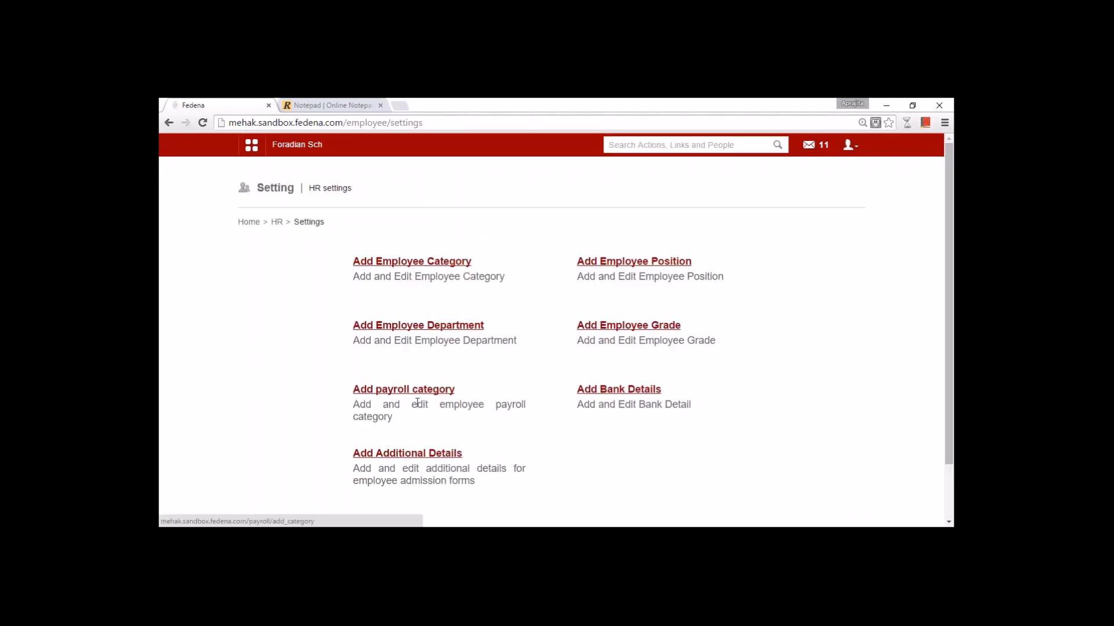
- Open payroll categories and inspect Basic Pay's name and percentage value
{"action": "left_click", "coordinate": [418, 395]}
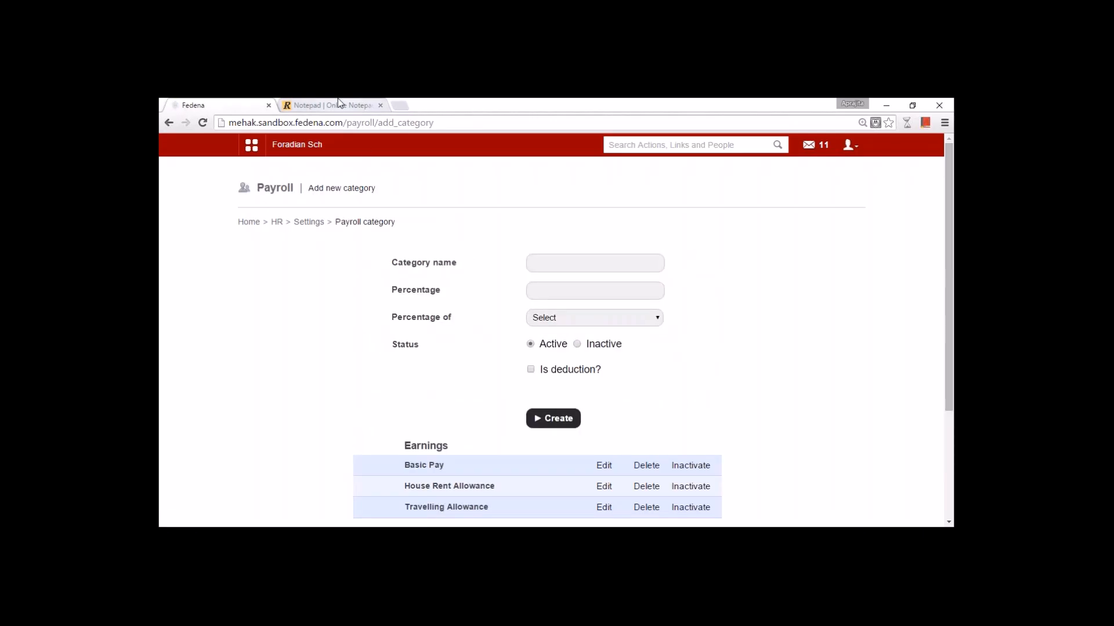
{"action": "left_click", "coordinate": [569, 264]}
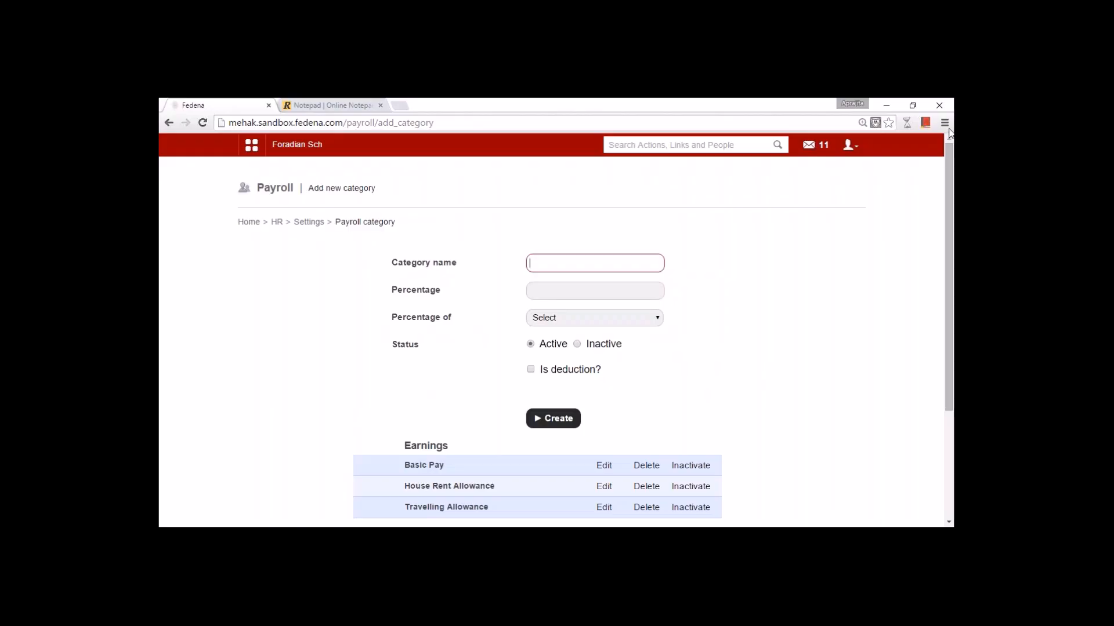
{"action": "left_click", "coordinate": [603, 465]}
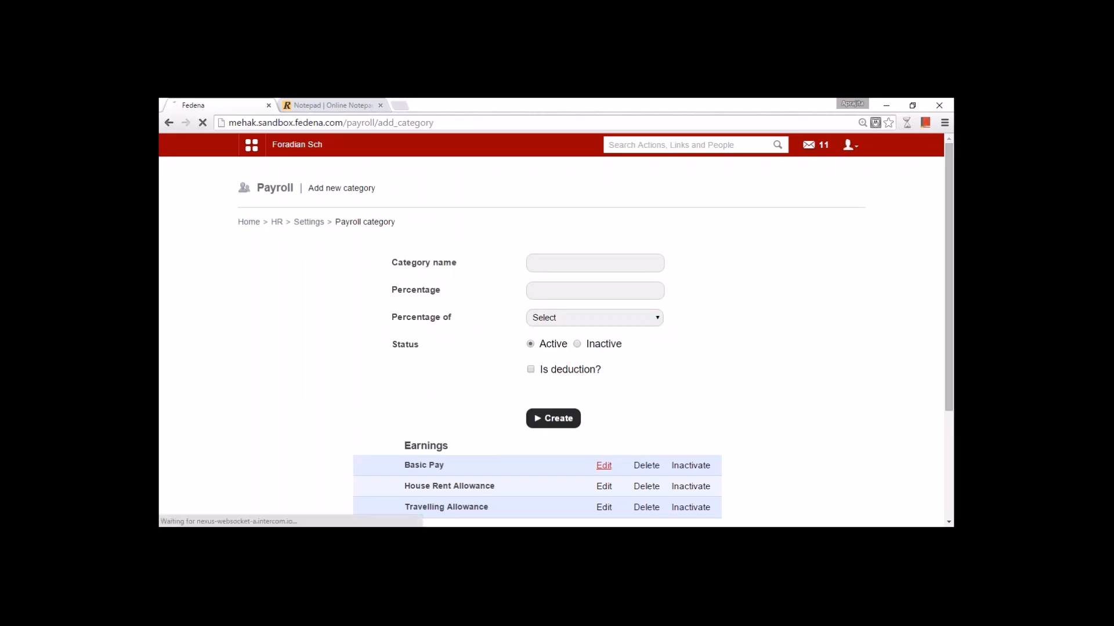
{"action": "left_click", "coordinate": [573, 262]}
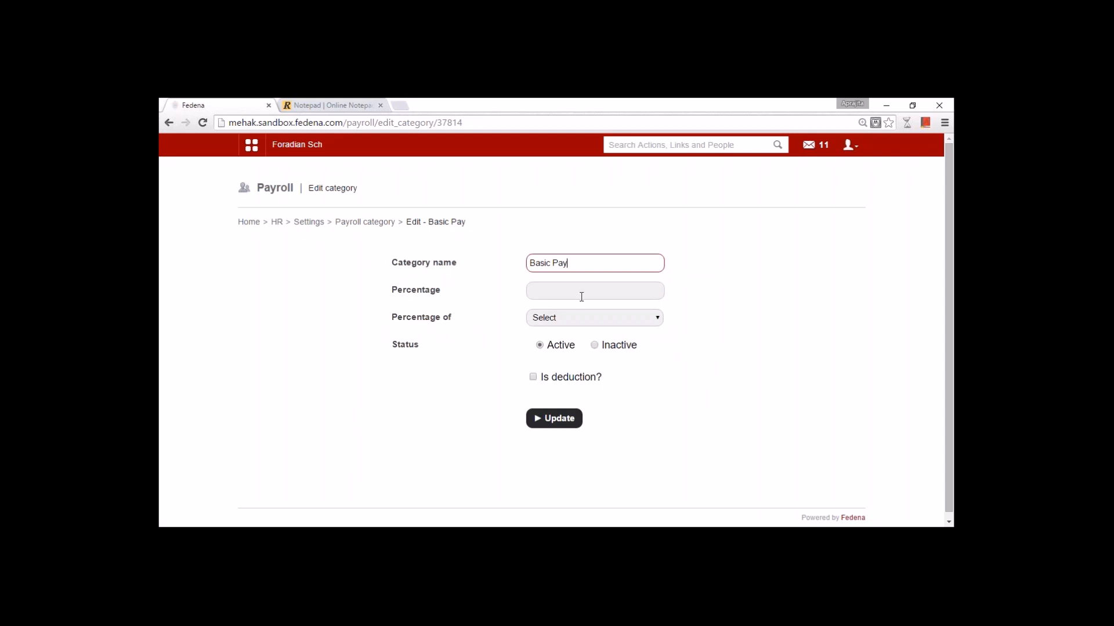
{"action": "left_click_drag", "start_coordinate": [575, 262], "coordinate": [520, 260]}
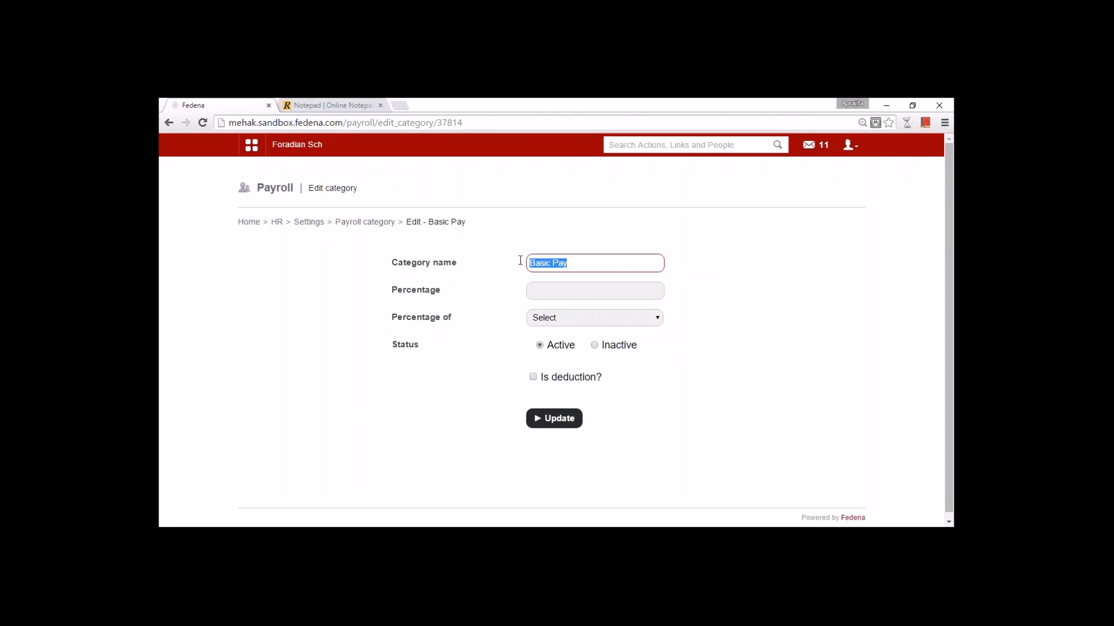
{"action": "left_click", "coordinate": [572, 289]}
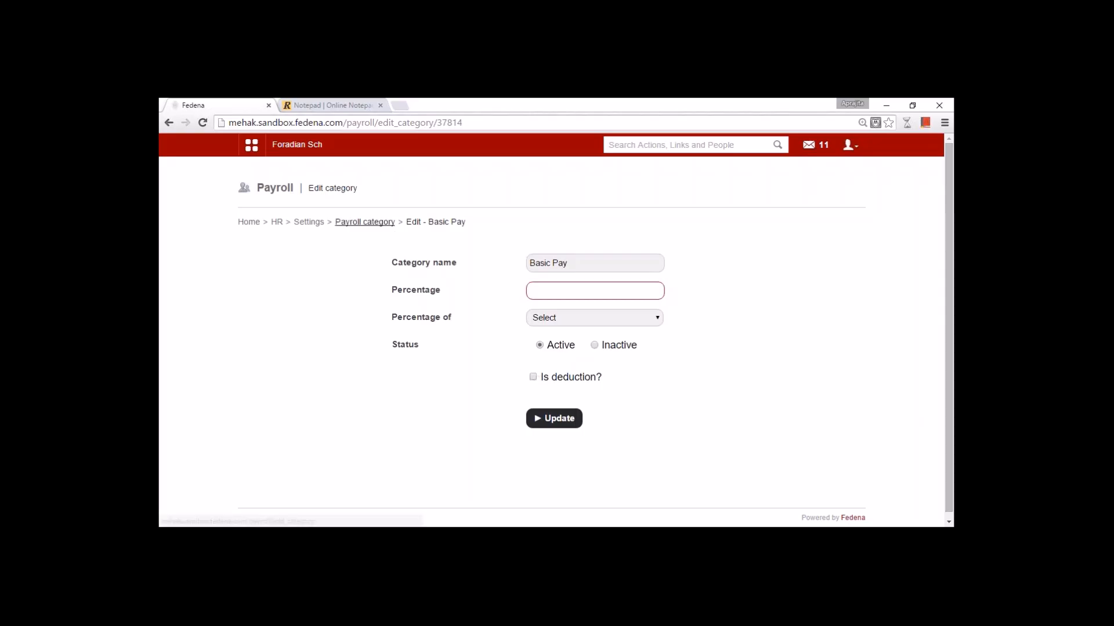
{"action": "left_click", "coordinate": [365, 222]}
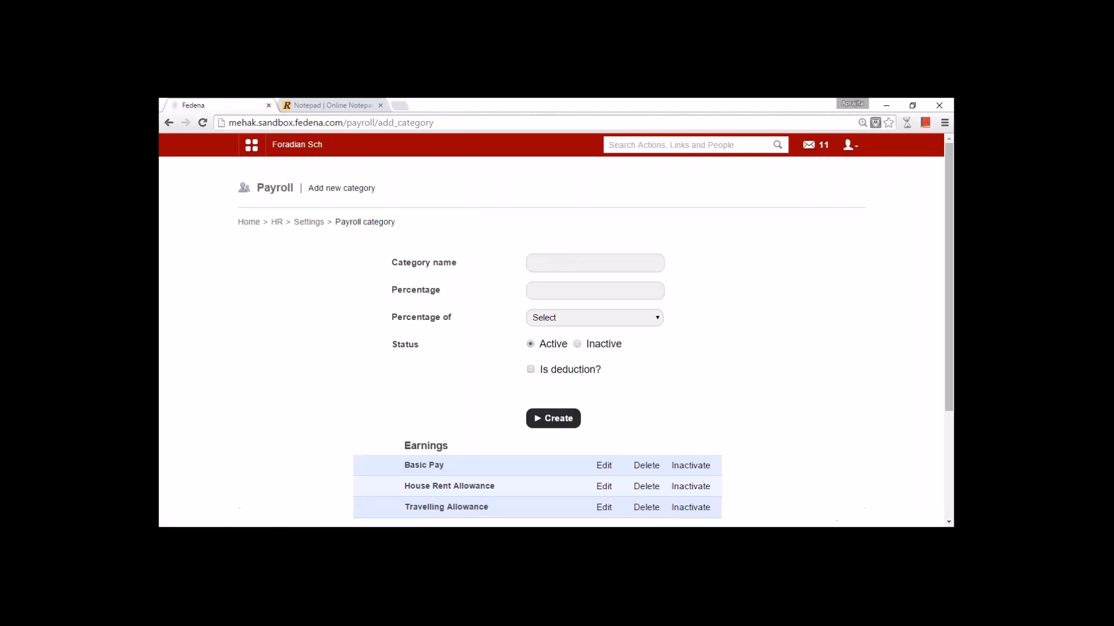
- Review House Rent Allowance (percentage 3) and Provident Fund, returning to the category list
{"action": "scroll", "coordinate": [412, 453], "scroll_direction": "down", "scroll_amount": 2}
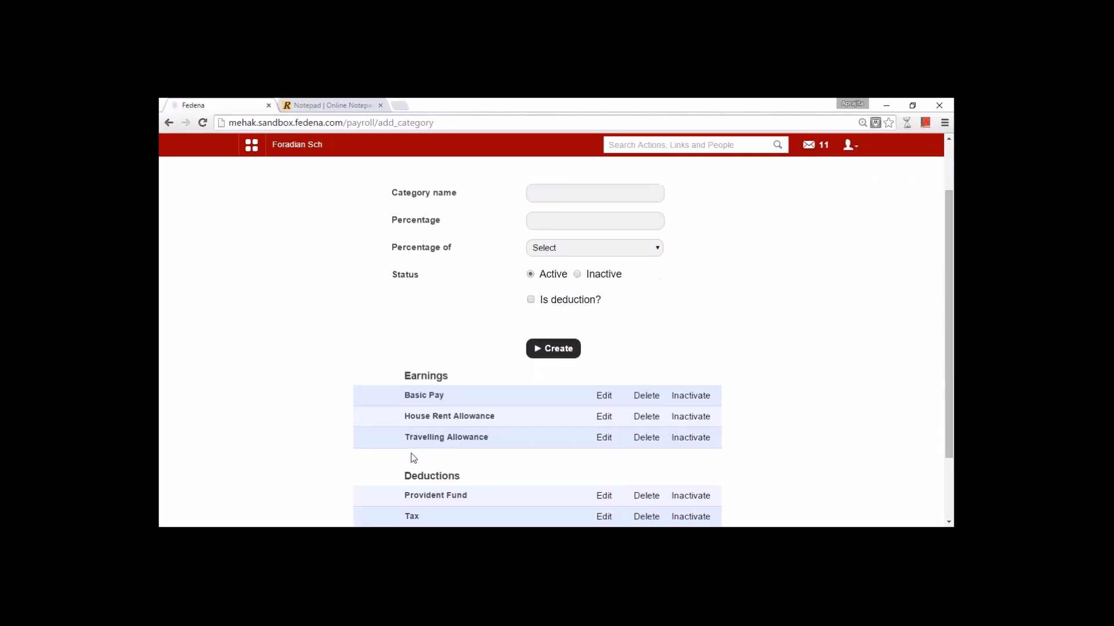
{"action": "left_click", "coordinate": [603, 370]}
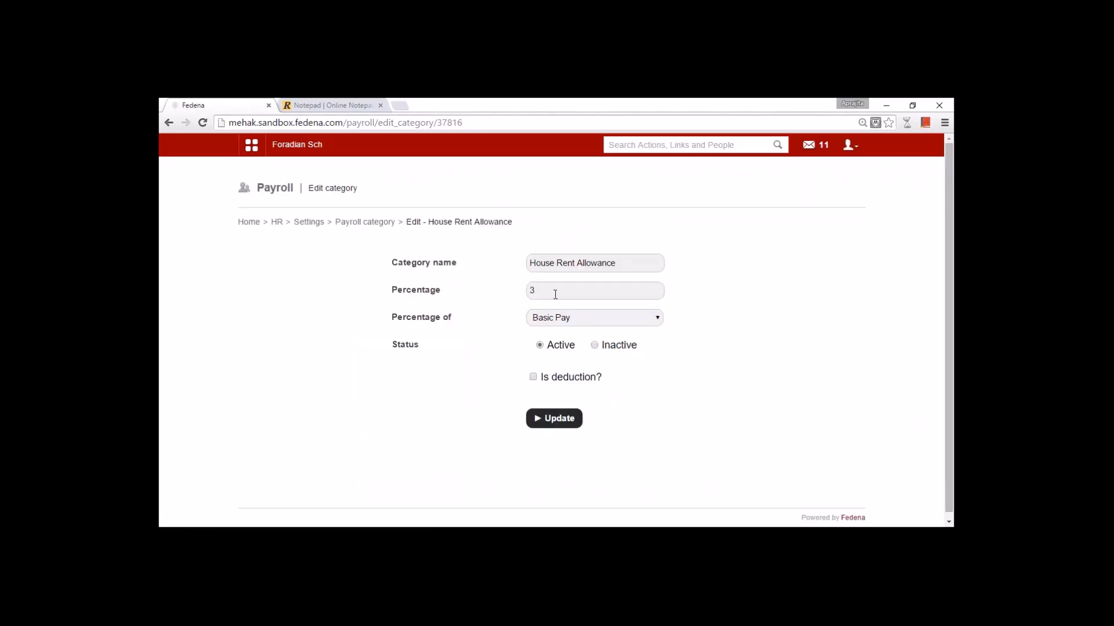
{"action": "left_click", "coordinate": [552, 294]}
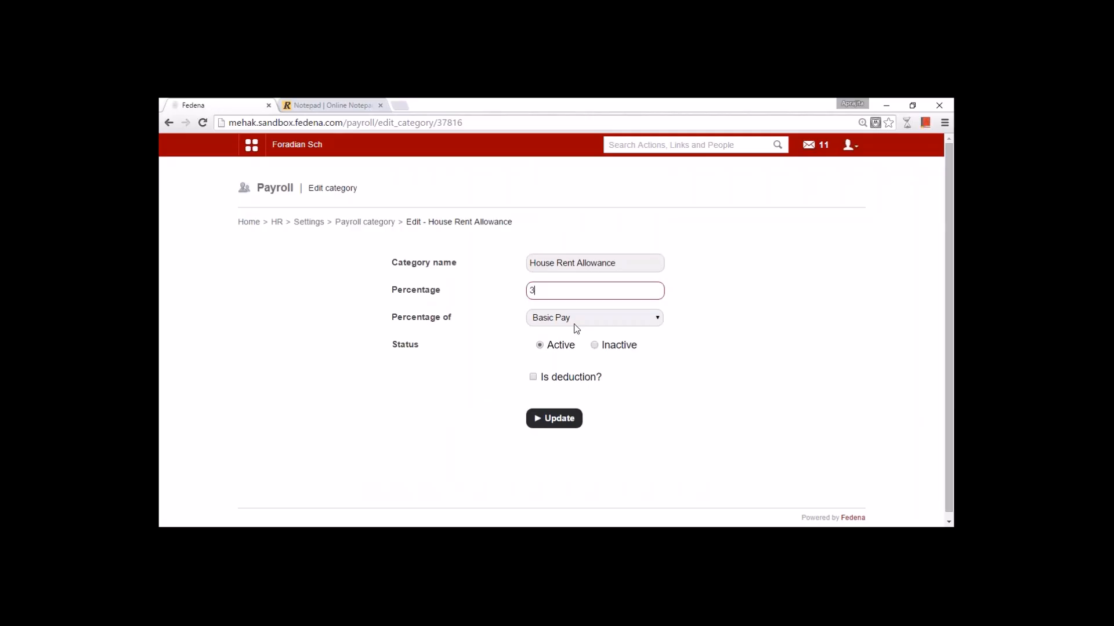
{"action": "left_click", "coordinate": [366, 222]}
{"action": "scroll", "coordinate": [577, 455], "scroll_direction": "down", "scroll_amount": 3}
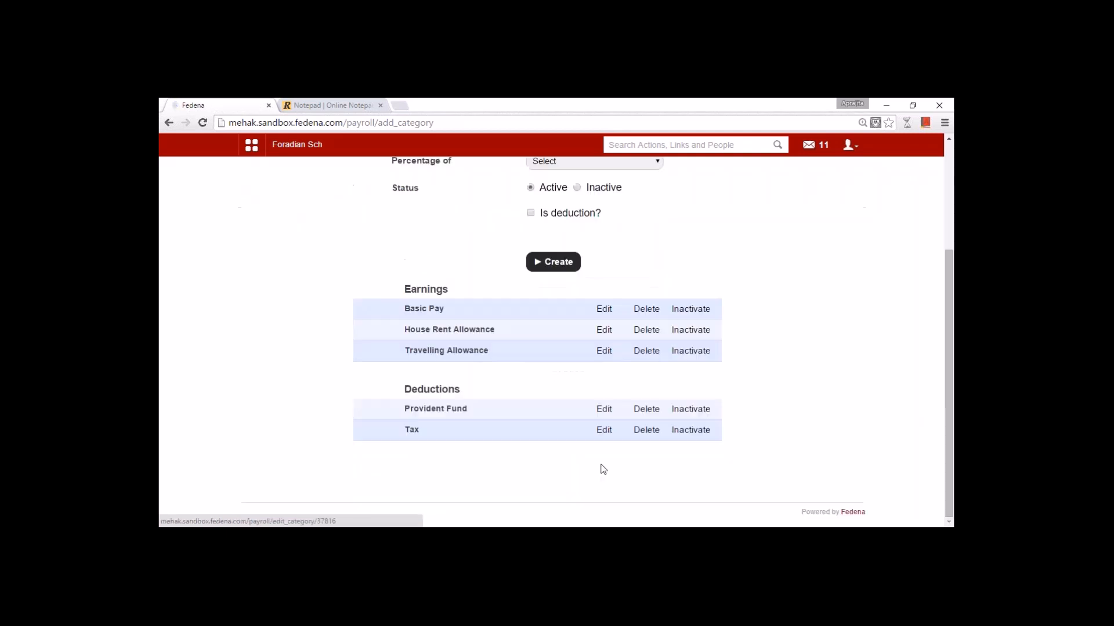
{"action": "left_click", "coordinate": [604, 409]}
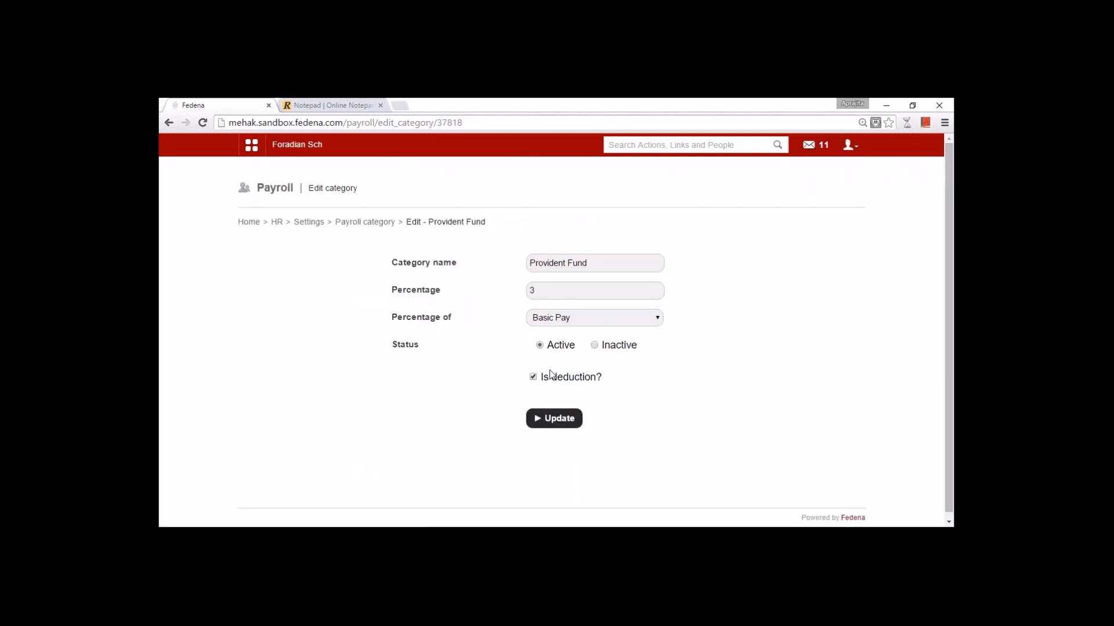
{"action": "left_click", "coordinate": [381, 224]}
{"action": "scroll", "coordinate": [475, 398], "scroll_direction": "down", "scroll_amount": 3}
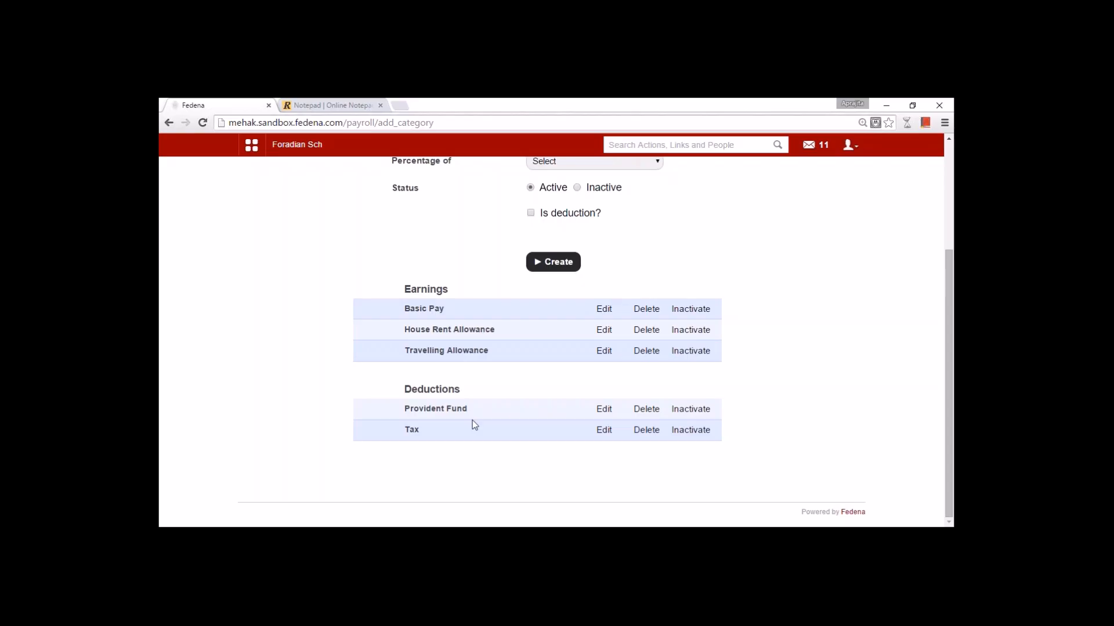
{"action": "scroll", "coordinate": [472, 420], "scroll_direction": "up", "scroll_amount": 3}
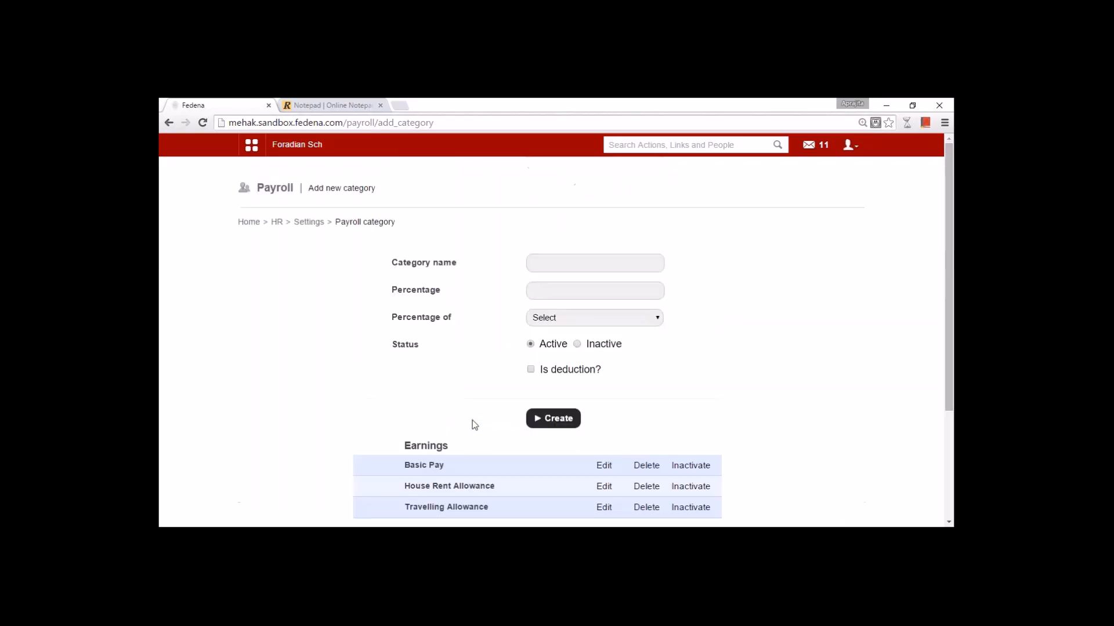
- Open bank details from HR Settings, inspect the Account name field, and return to Settings
{"action": "left_click", "coordinate": [309, 223]}
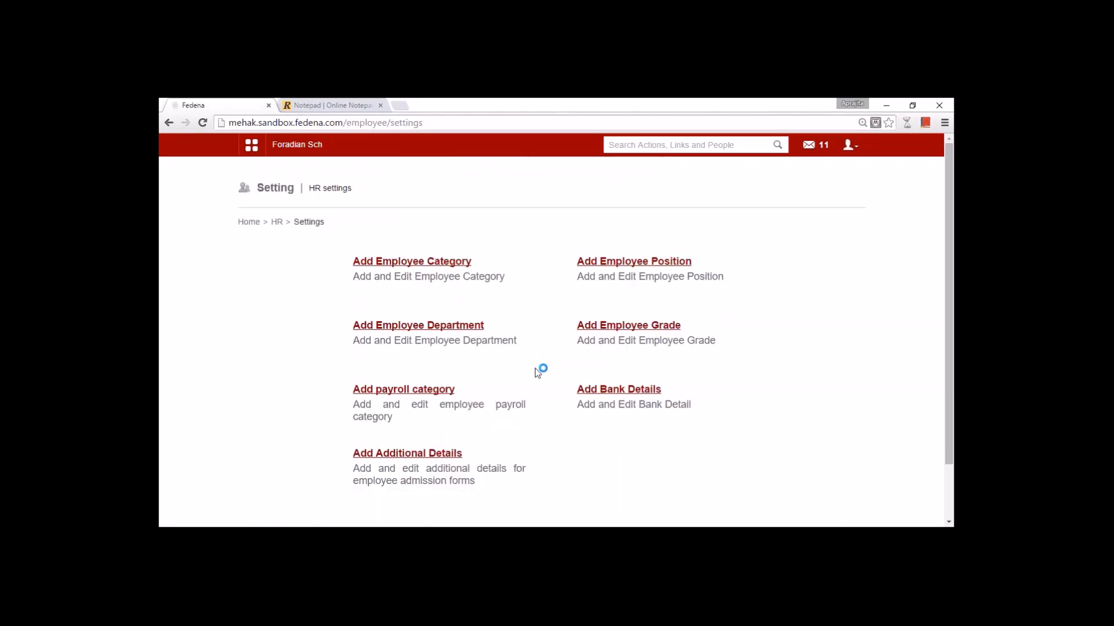
{"action": "left_click", "coordinate": [606, 391]}
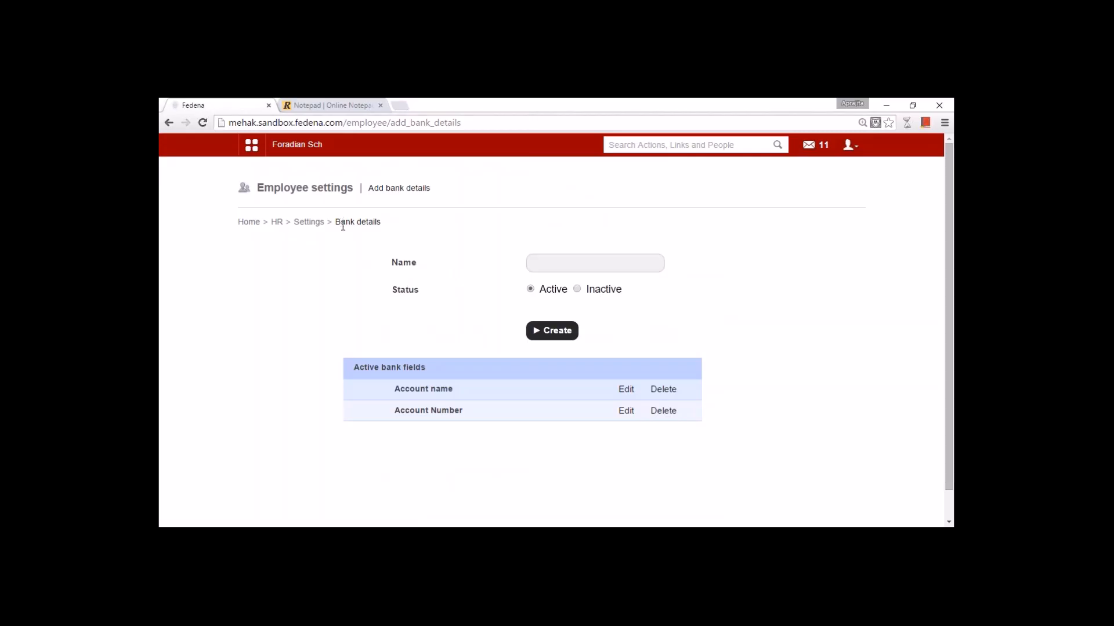
{"action": "left_click", "coordinate": [626, 390]}
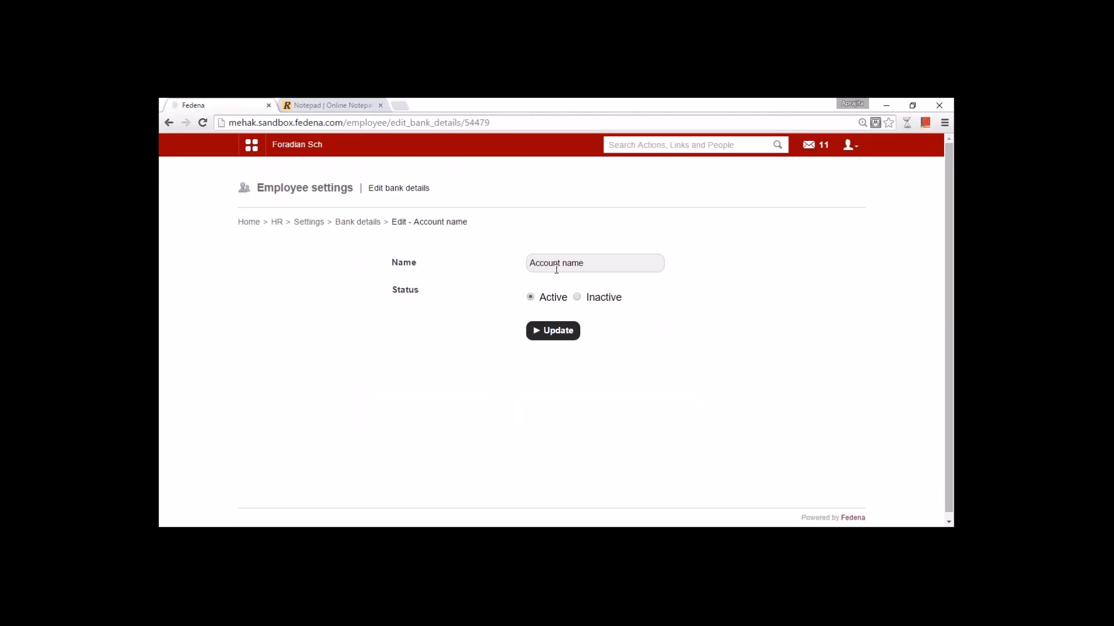
{"action": "left_click", "coordinate": [309, 224]}
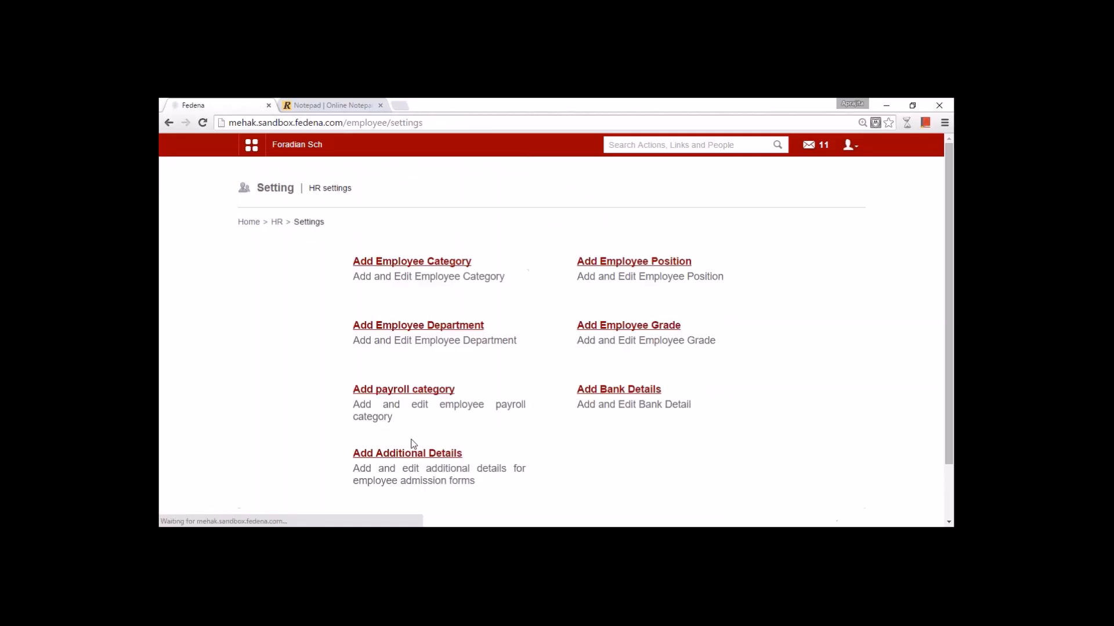
- Open additional employee details, inspect the Passport Number field, then return to HR management
{"action": "left_click", "coordinate": [417, 451]}
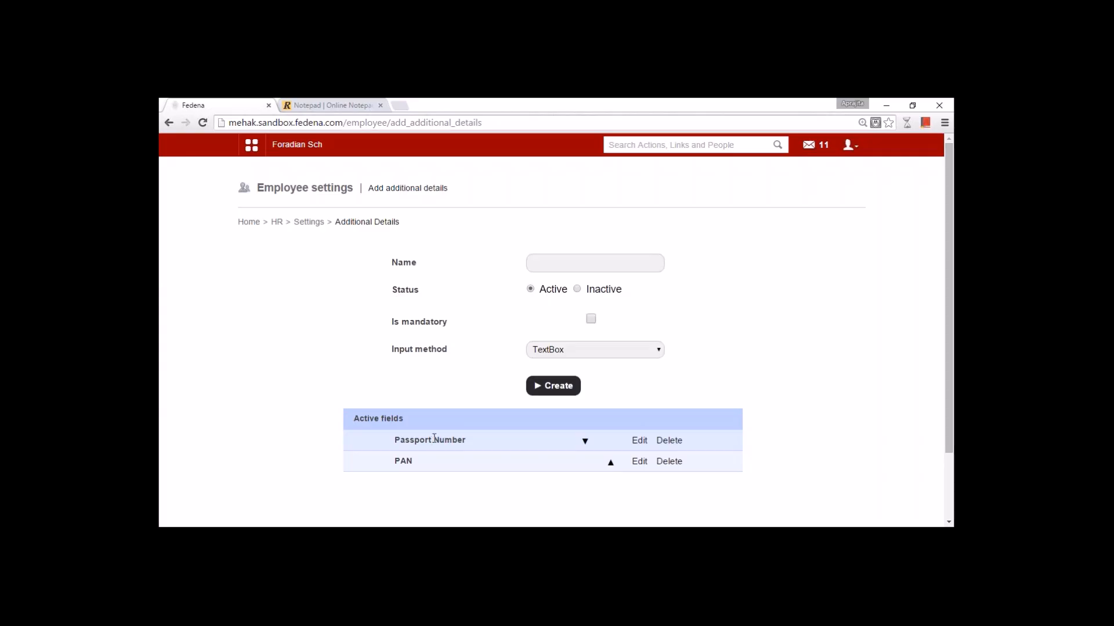
{"action": "left_click", "coordinate": [639, 441]}
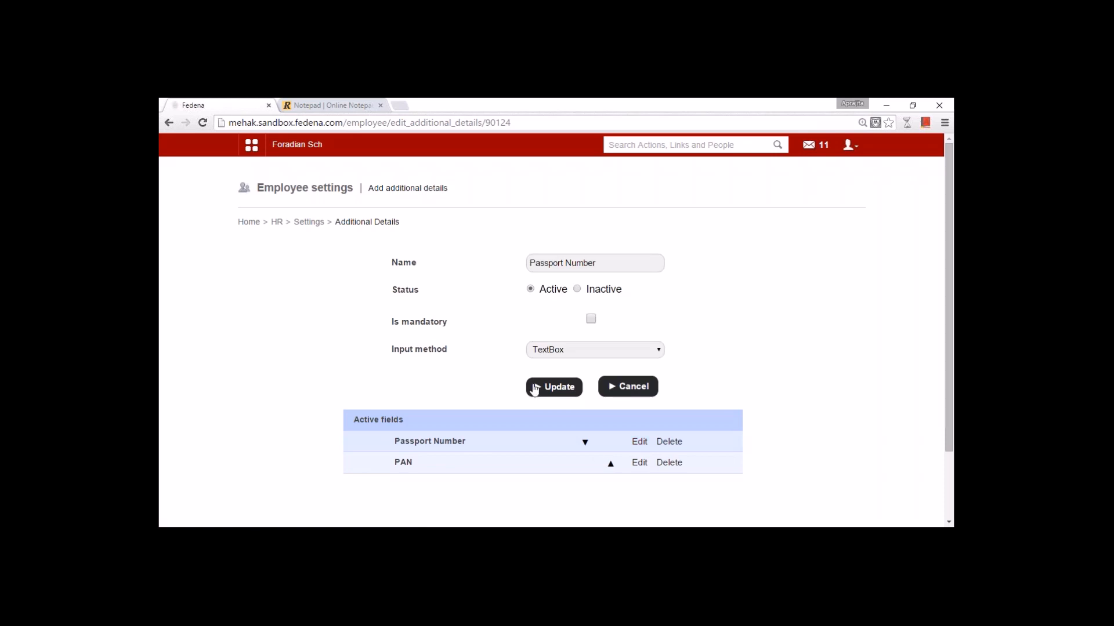
{"action": "left_click", "coordinate": [600, 260]}
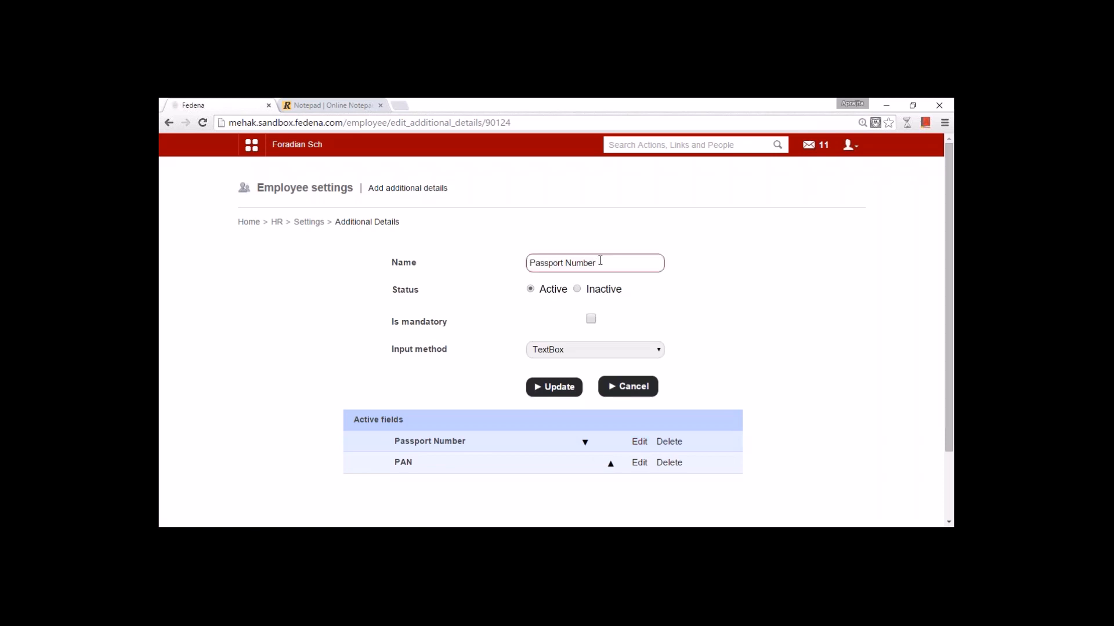
{"action": "left_click", "coordinate": [942, 127]}
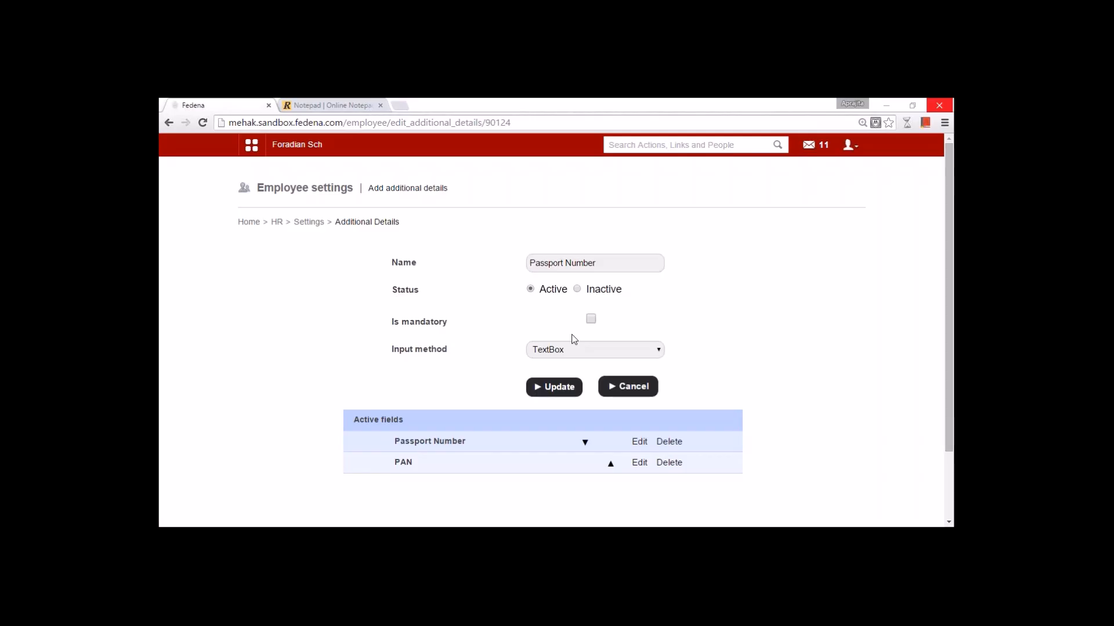
{"action": "left_click", "coordinate": [277, 223]}
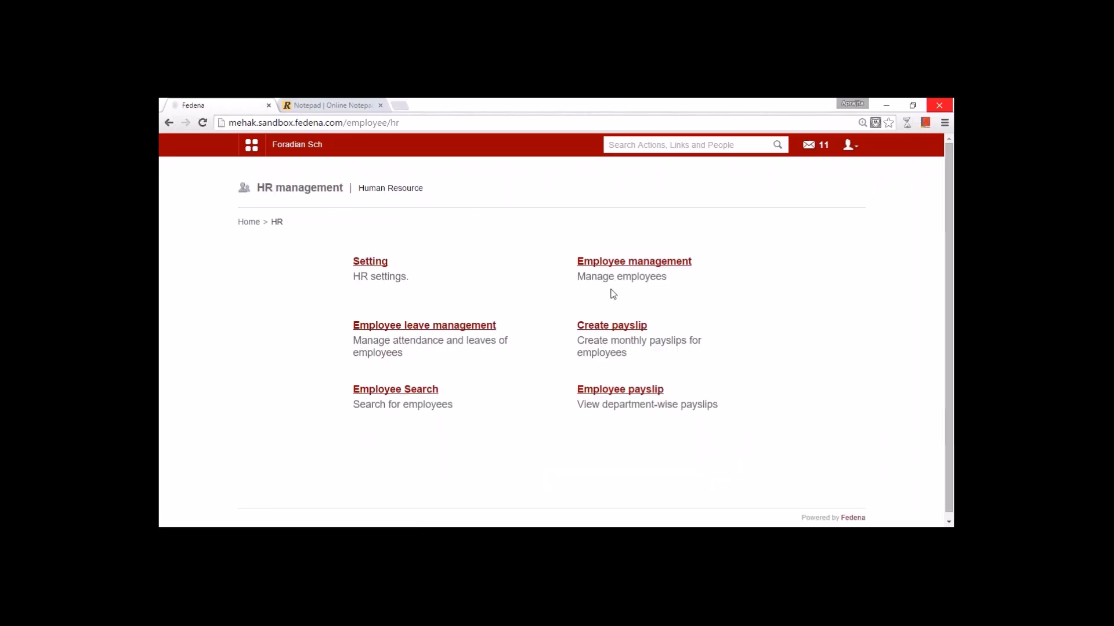
- Open employee management and change the new employee number to E37
{"action": "left_click", "coordinate": [617, 267]}
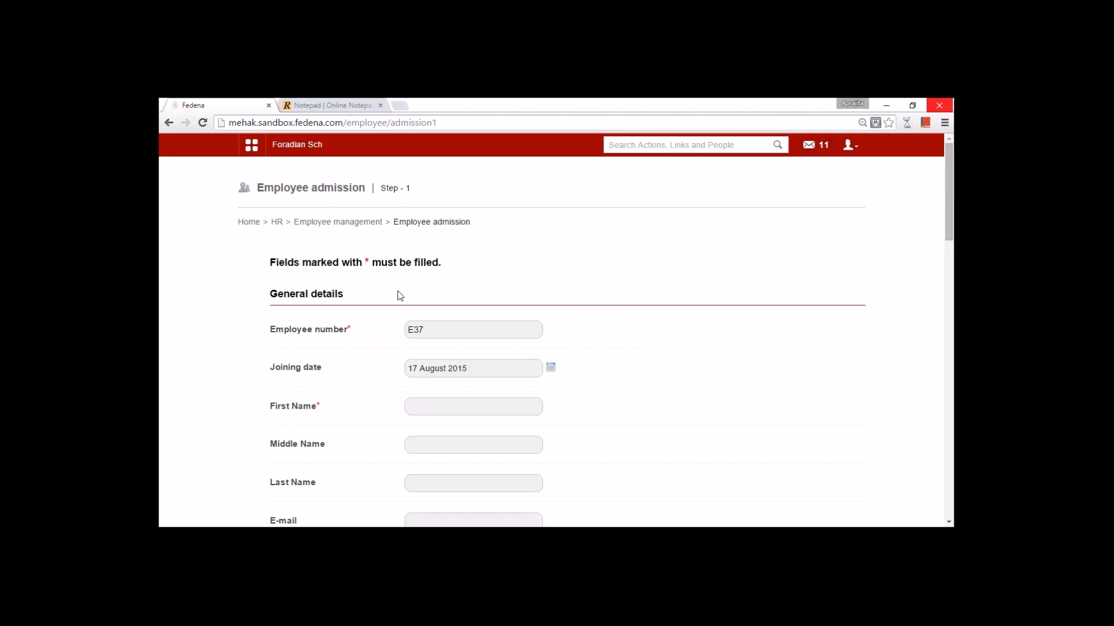
{"action": "scroll", "coordinate": [399, 296], "scroll_direction": "down", "scroll_amount": 3}
{"action": "scroll", "coordinate": [399, 296], "scroll_direction": "down", "scroll_amount": 12}
{"action": "scroll", "coordinate": [399, 295], "scroll_direction": "up", "scroll_amount": 6}
{"action": "scroll", "coordinate": [399, 296], "scroll_direction": "up", "scroll_amount": 9}
{"action": "left_click_drag", "start_coordinate": [411, 330], "coordinate": [409, 330]}
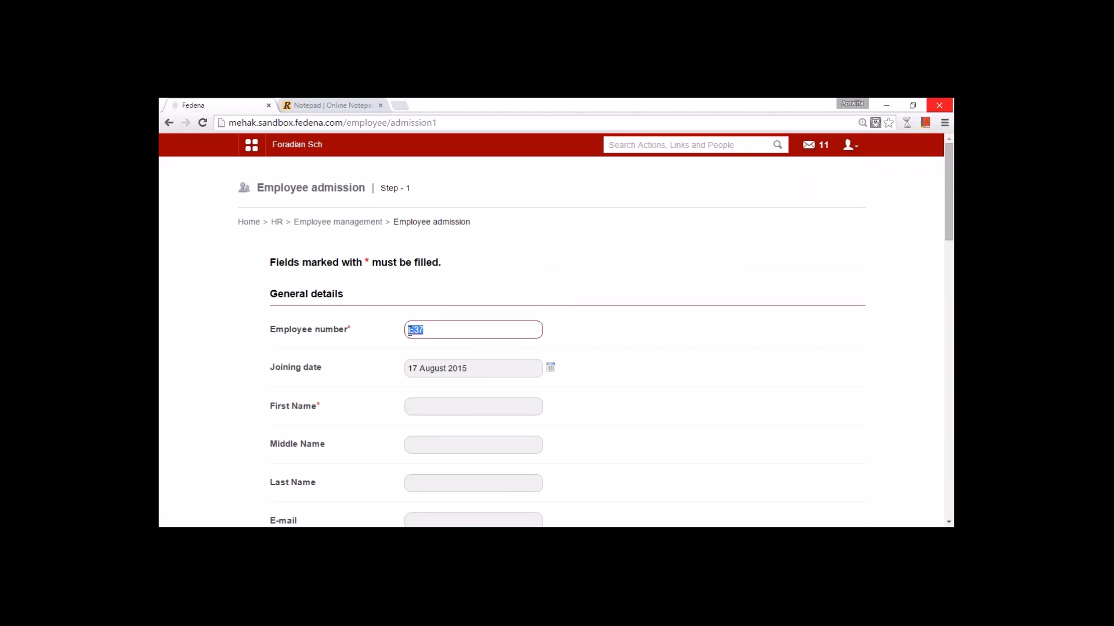
{"action": "key", "text": "BackSpace"}
{"action": "type", "text": "E37"}
{"action": "left_click", "coordinate": [554, 349]}
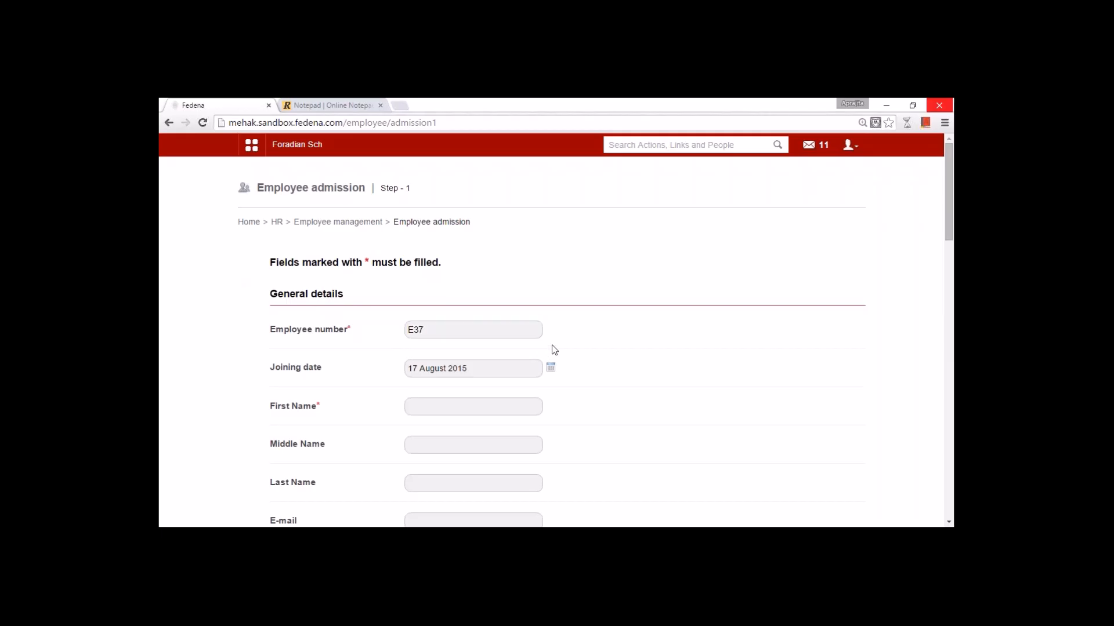
- Enter the employee's first name and set gender to Female
{"action": "scroll", "coordinate": [554, 350], "scroll_direction": "down", "scroll_amount": 2}
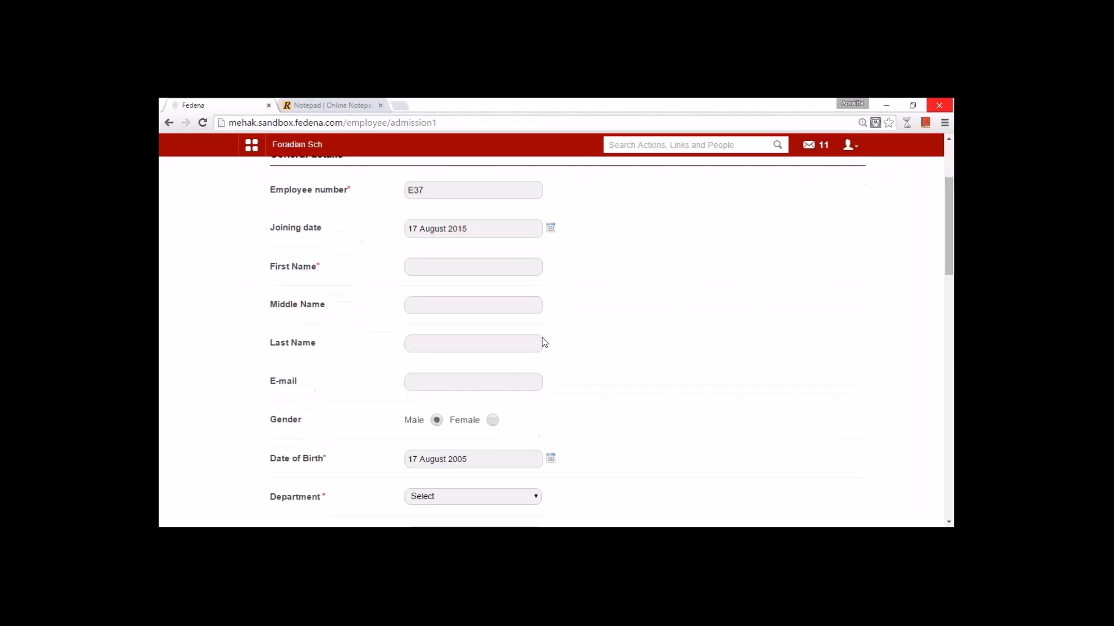
{"action": "left_click", "coordinate": [440, 266]}
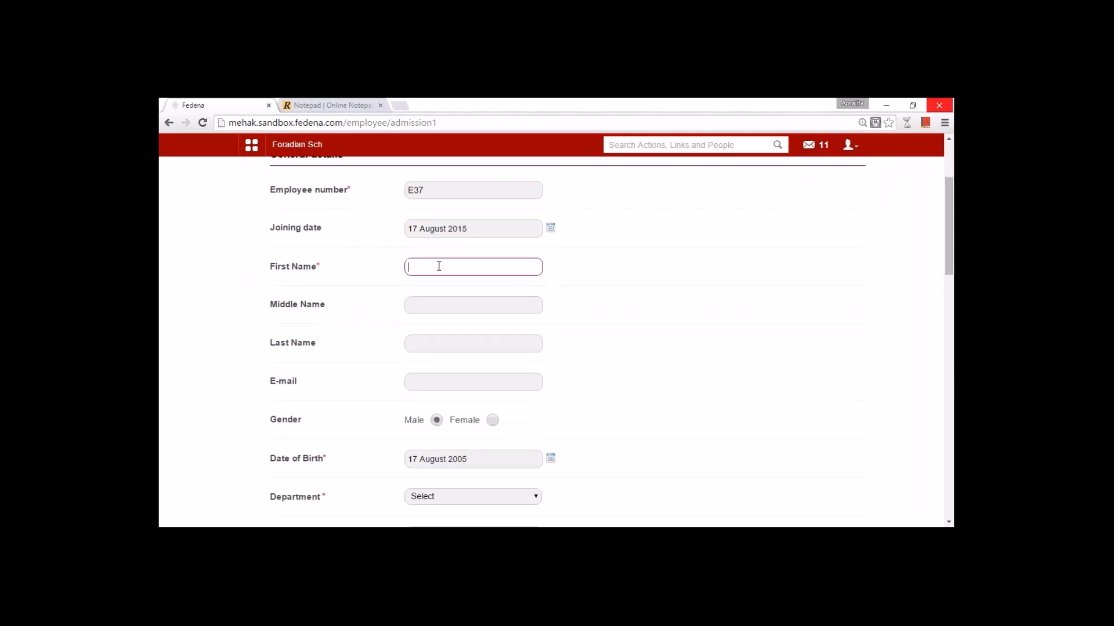
{"action": "type", "text": "Abus"}
{"action": "scroll", "coordinate": [579, 321], "scroll_direction": "down", "scroll_amount": 2}
{"action": "scroll", "coordinate": [447, 300], "scroll_direction": "down", "scroll_amount": 1}
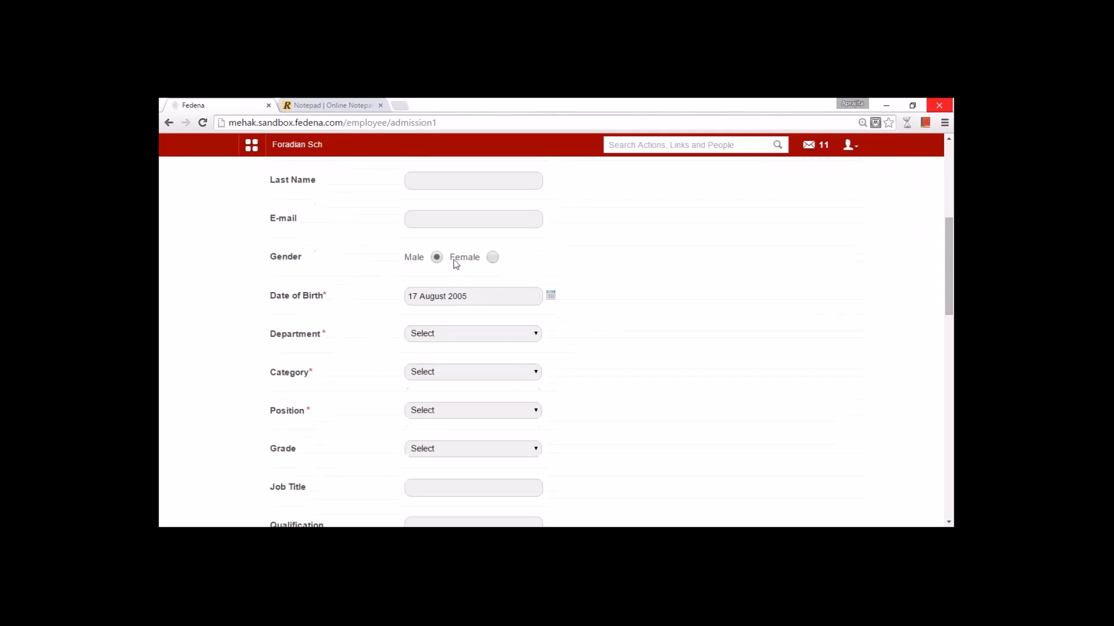
{"action": "left_click", "coordinate": [493, 257]}
- Choose English department, Teaching Staff category, Senior Tutor position and grade B, then save and proceed
{"action": "left_click", "coordinate": [447, 333]}
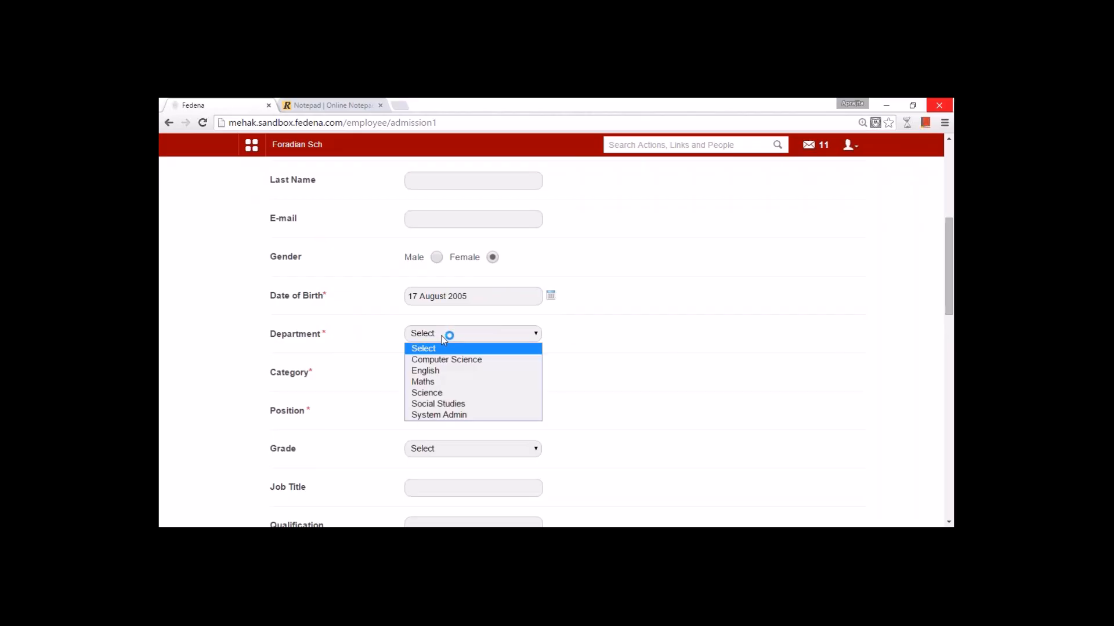
{"action": "left_click", "coordinate": [441, 372]}
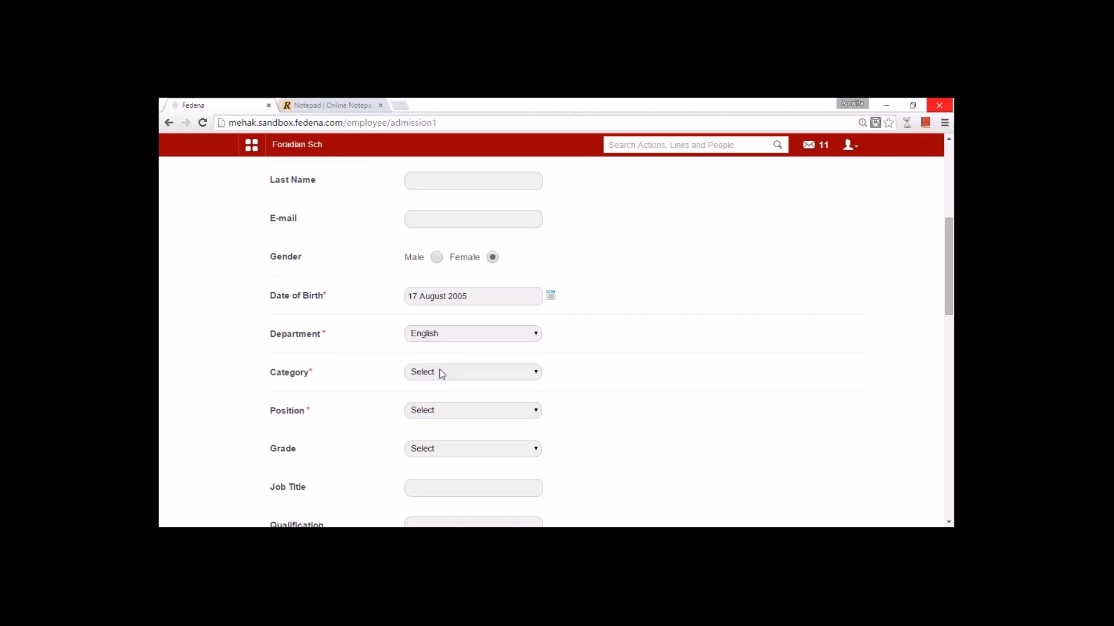
{"action": "left_click", "coordinate": [442, 372]}
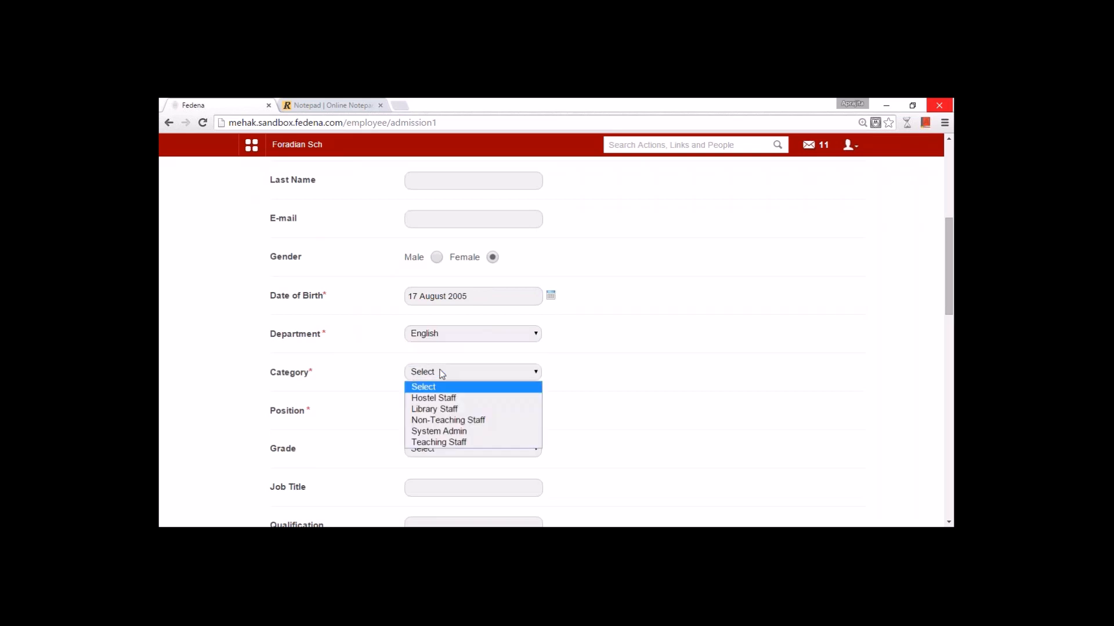
{"action": "left_click", "coordinate": [449, 445]}
{"action": "left_click", "coordinate": [443, 418]}
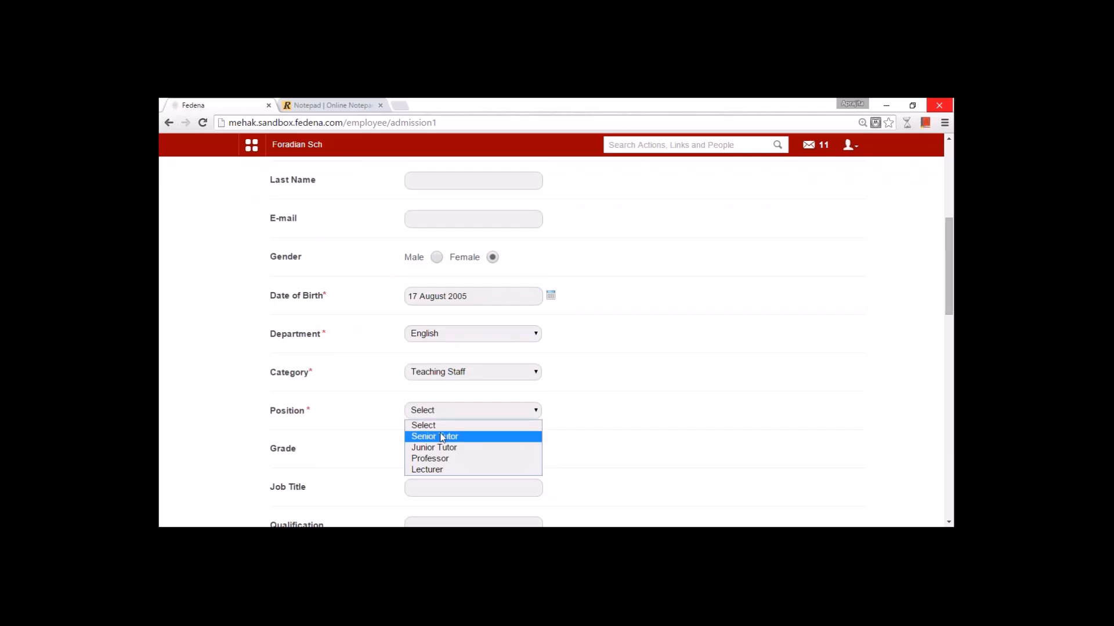
{"action": "left_click", "coordinate": [442, 438]}
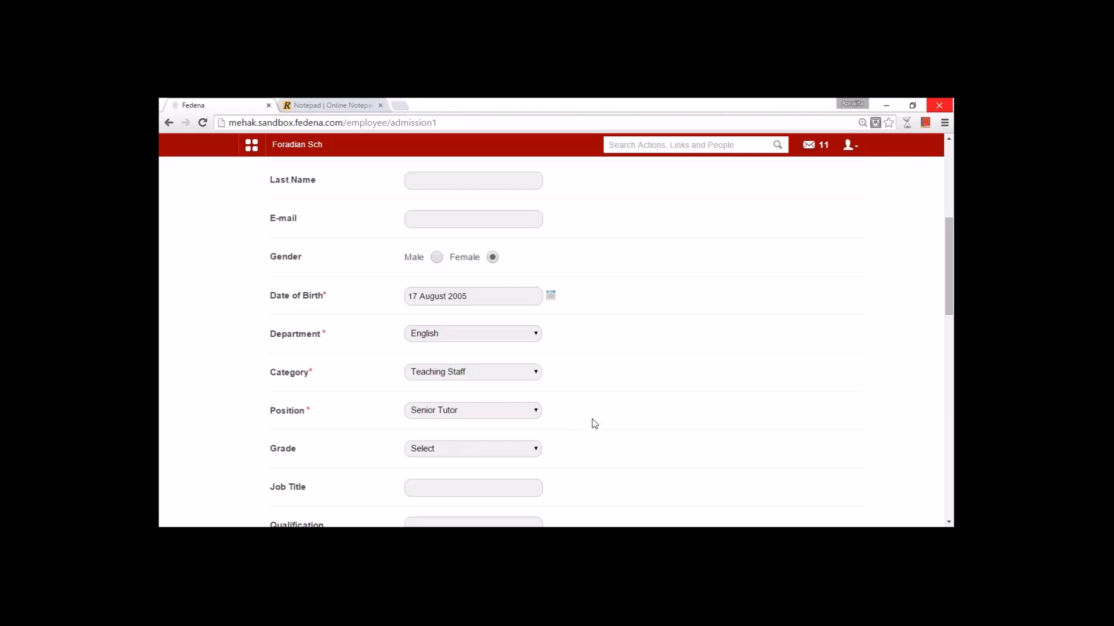
{"action": "scroll", "coordinate": [591, 423], "scroll_direction": "down", "scroll_amount": 1}
{"action": "scroll", "coordinate": [468, 377], "scroll_direction": "down", "scroll_amount": 3}
{"action": "left_click", "coordinate": [451, 360]}
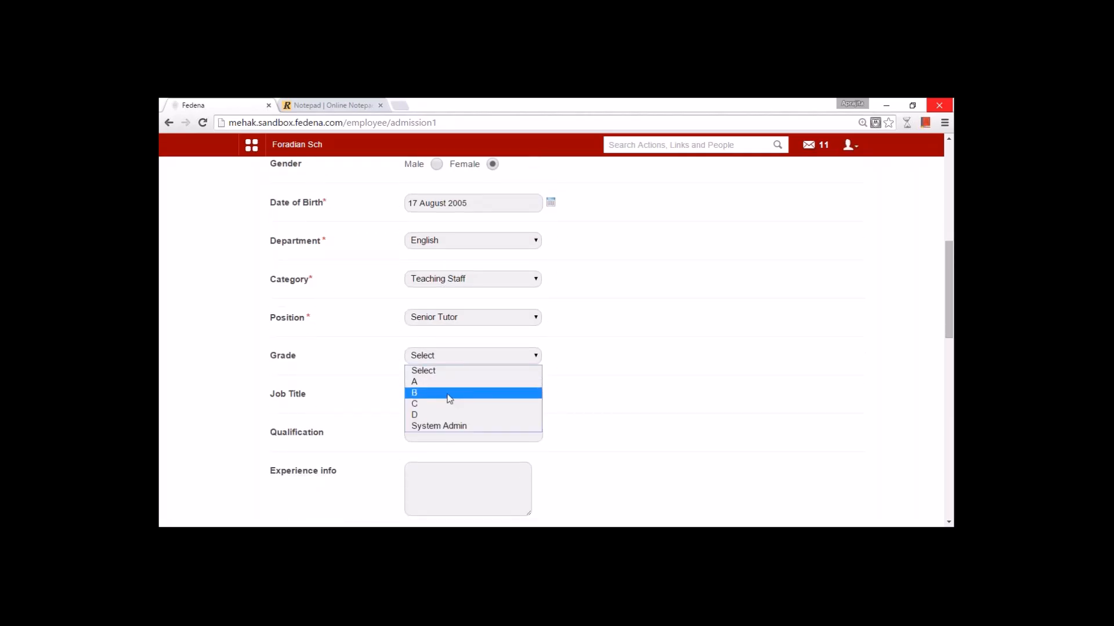
{"action": "left_click", "coordinate": [450, 399]}
{"action": "scroll", "coordinate": [592, 416], "scroll_direction": "down", "scroll_amount": 3}
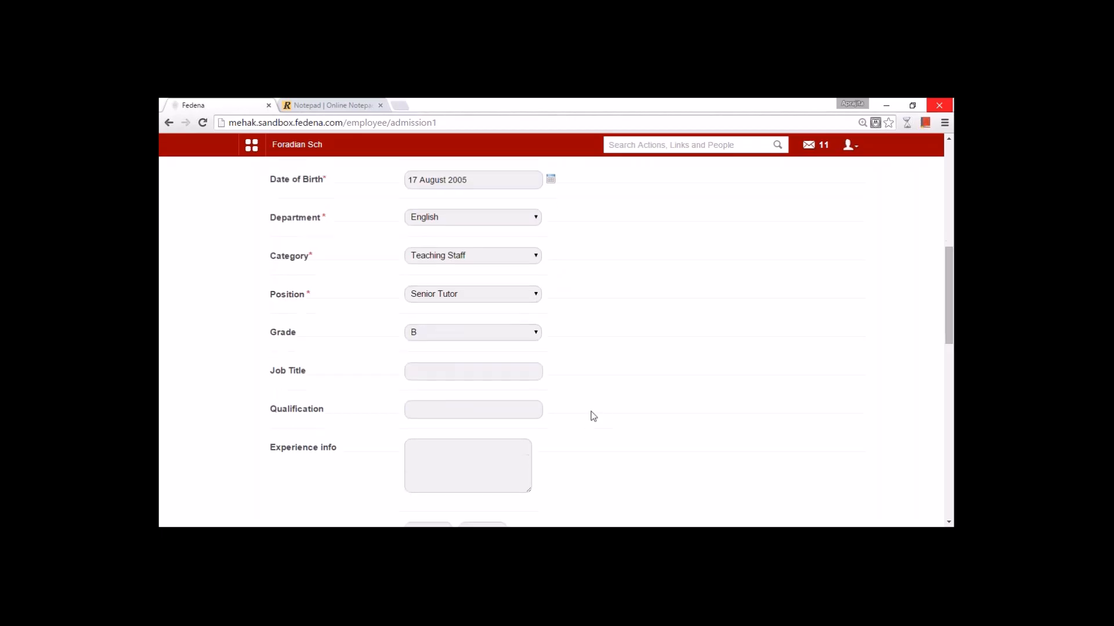
{"action": "scroll", "coordinate": [593, 416], "scroll_direction": "down", "scroll_amount": 3}
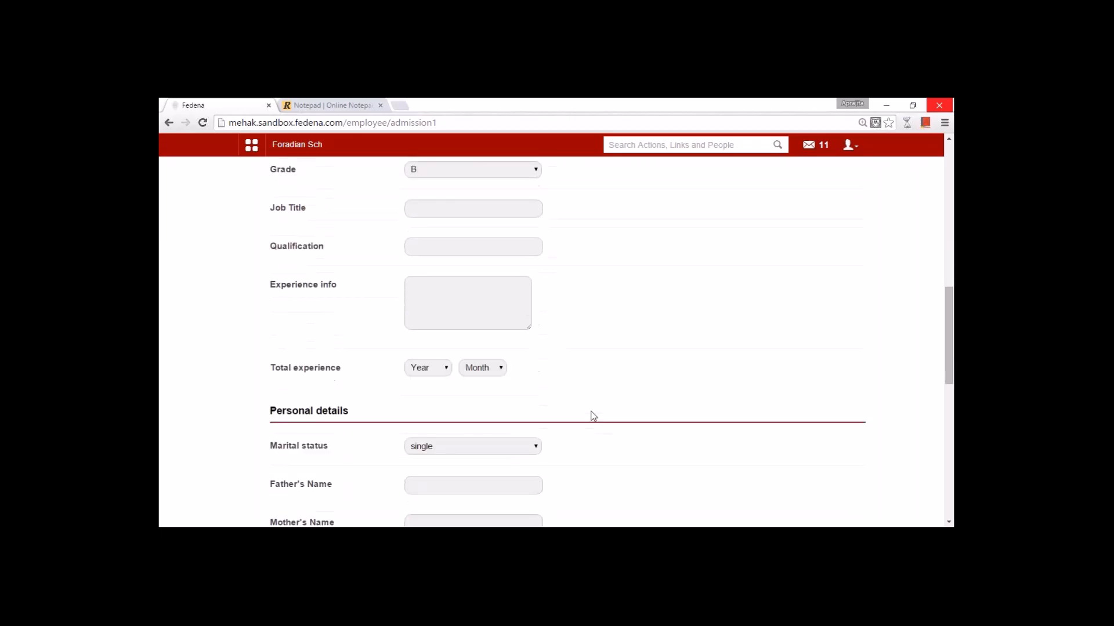
{"action": "scroll", "coordinate": [593, 416], "scroll_direction": "down", "scroll_amount": 4}
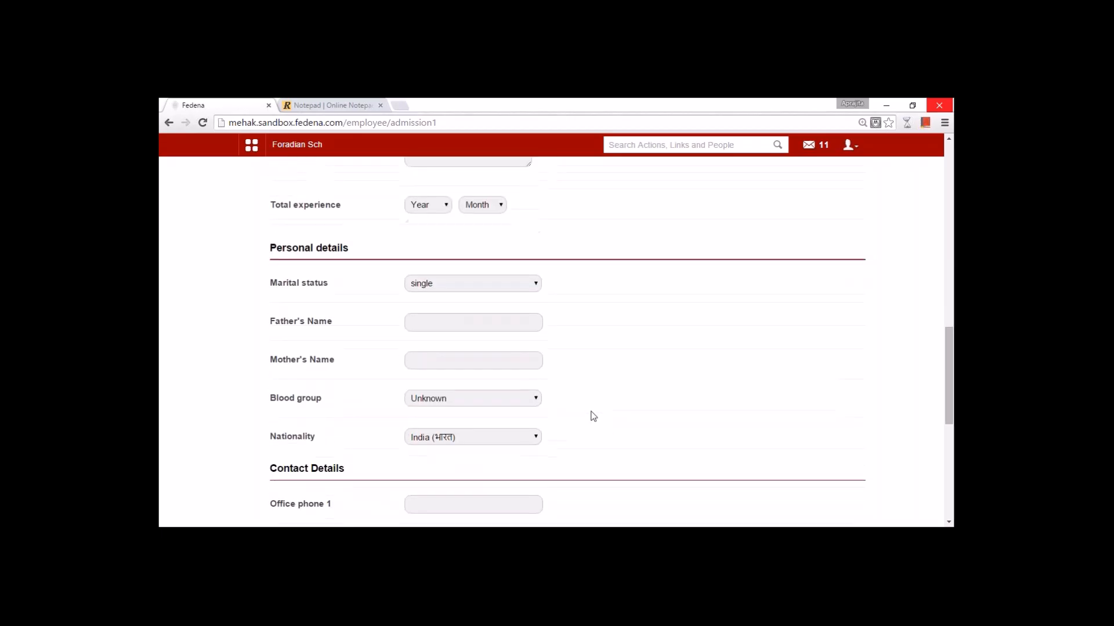
{"action": "scroll", "coordinate": [593, 416], "scroll_direction": "down", "scroll_amount": 4}
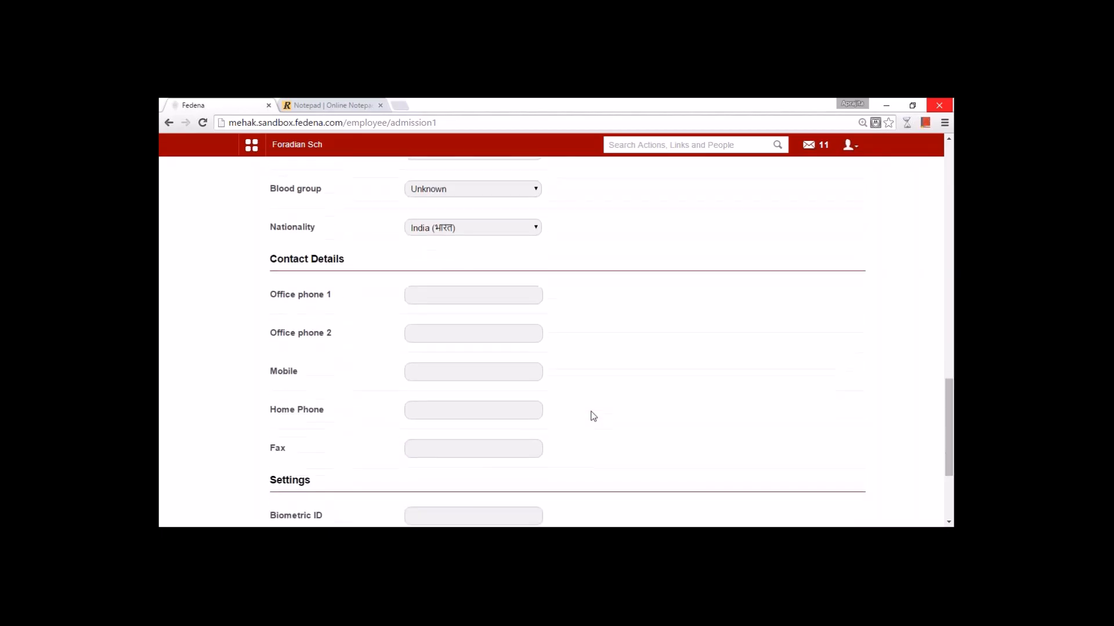
{"action": "scroll", "coordinate": [593, 416], "scroll_direction": "down", "scroll_amount": 1}
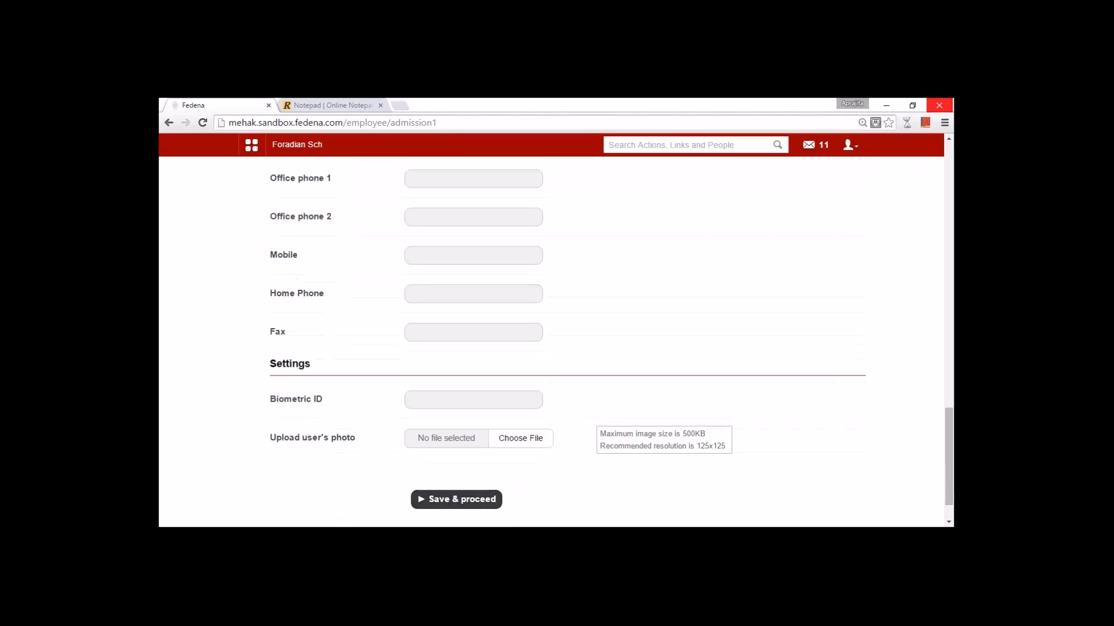
{"action": "left_click", "coordinate": [445, 500]}
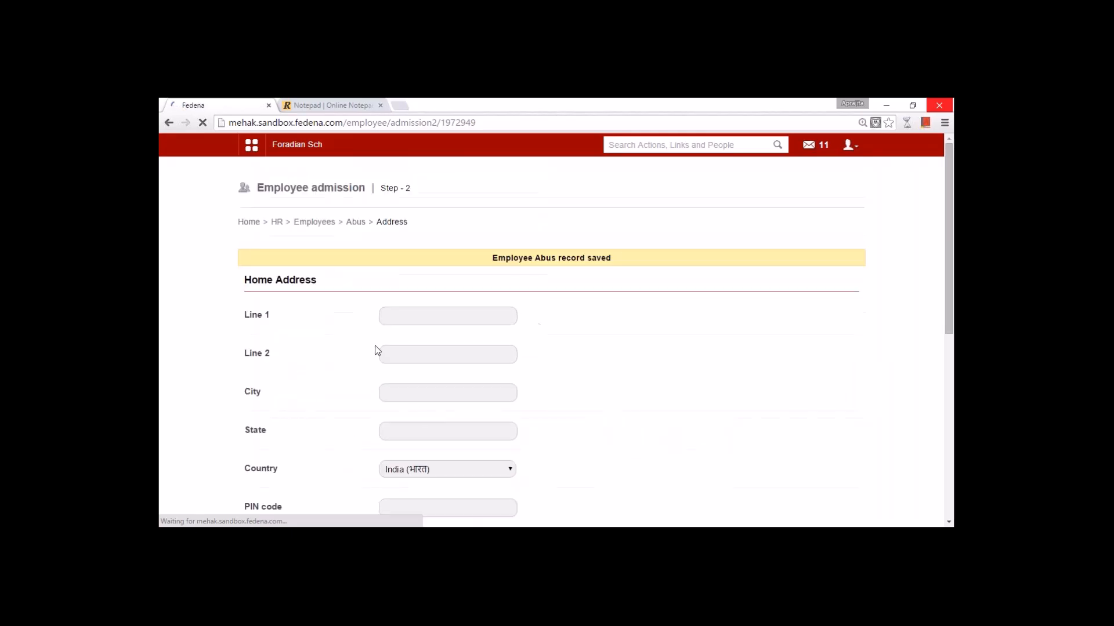
- Save the Address, Bank info and Additional Details steps empty to reach User Privileges
{"action": "scroll", "coordinate": [375, 348], "scroll_direction": "down", "scroll_amount": 7}
{"action": "left_click", "coordinate": [423, 433]}
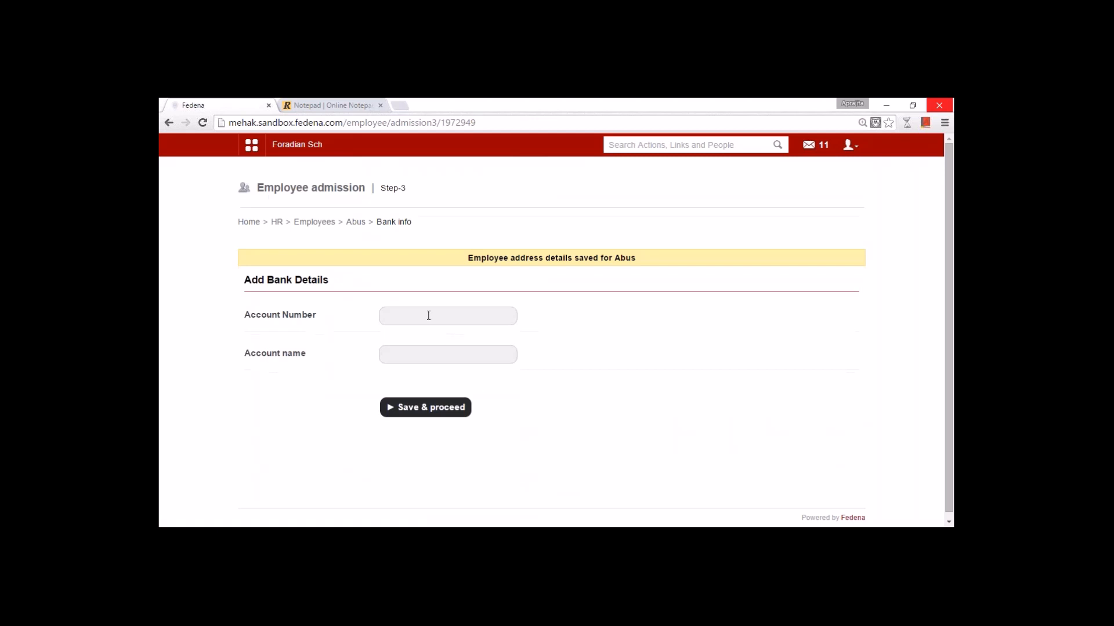
{"action": "left_click", "coordinate": [413, 406]}
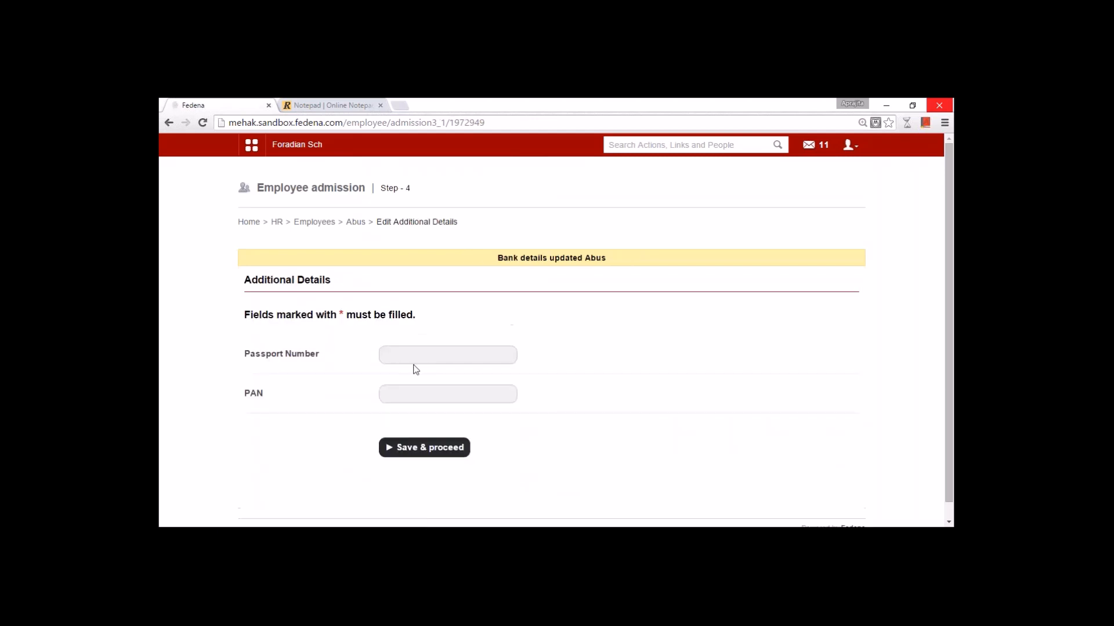
{"action": "left_click", "coordinate": [444, 451]}
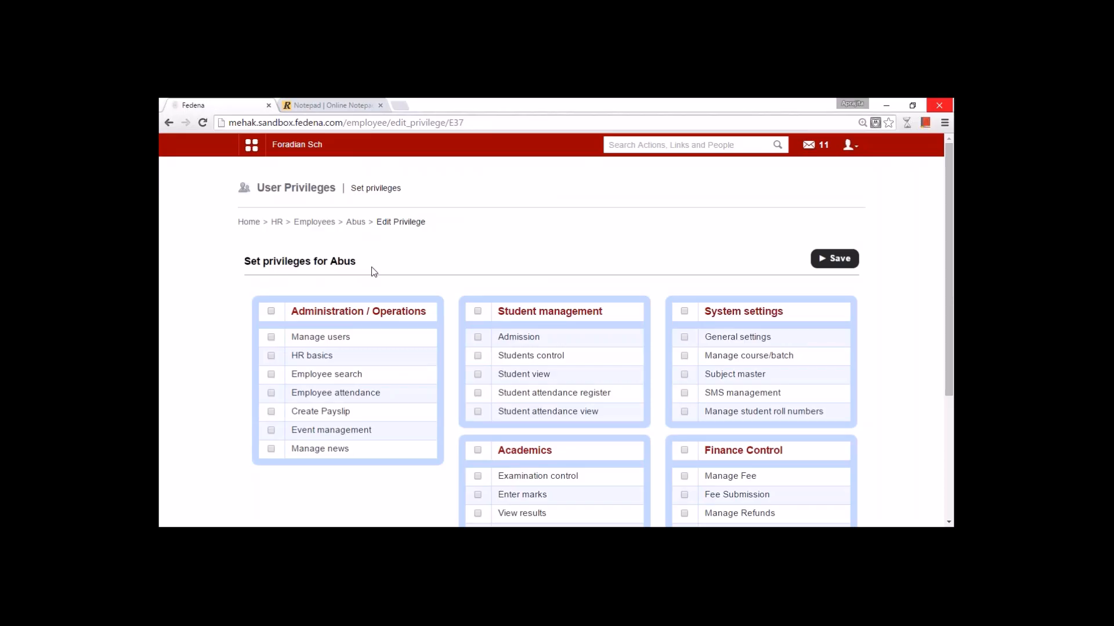
- Browse the navigation panel's Collaboration and Data & Reports sections, then close it
{"action": "scroll", "coordinate": [421, 346], "scroll_direction": "down", "scroll_amount": 3}
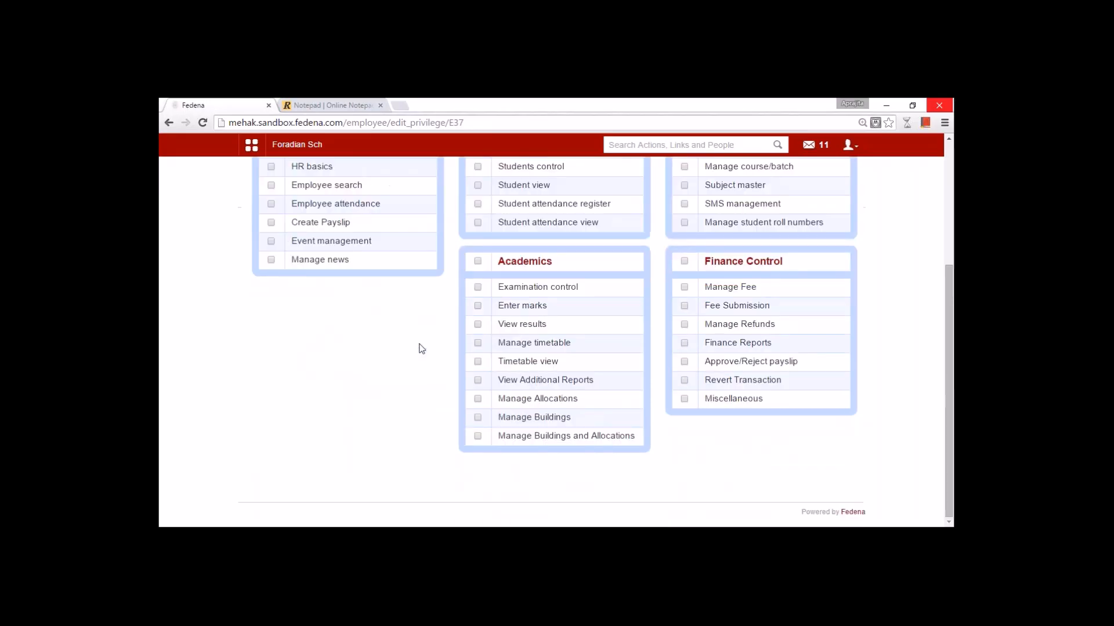
{"action": "scroll", "coordinate": [421, 348], "scroll_direction": "up", "scroll_amount": 3}
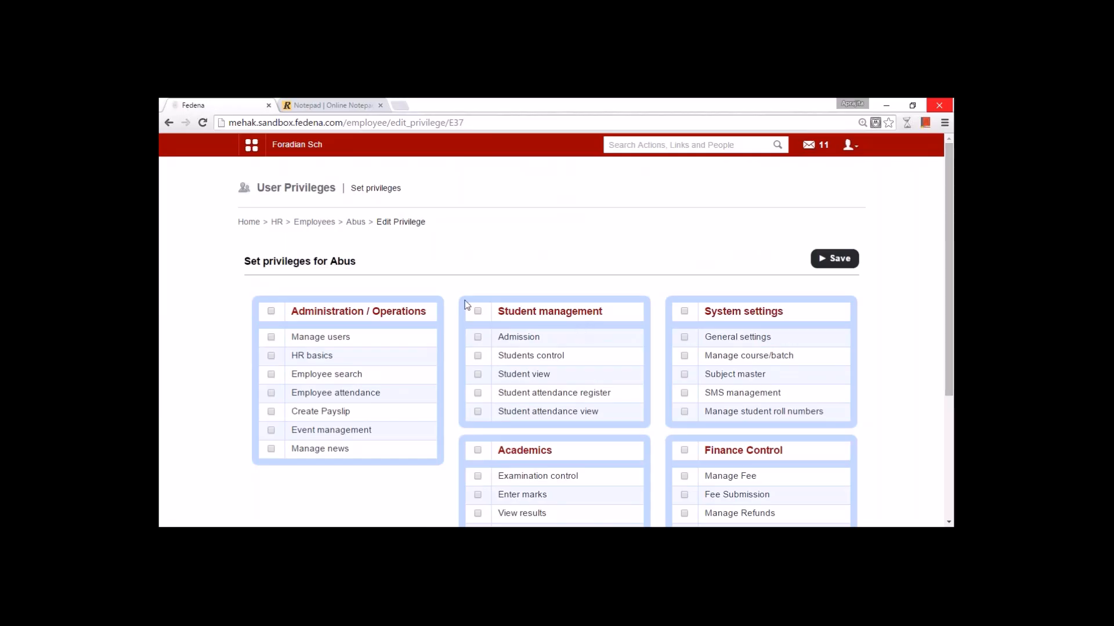
{"action": "left_click", "coordinate": [248, 144]}
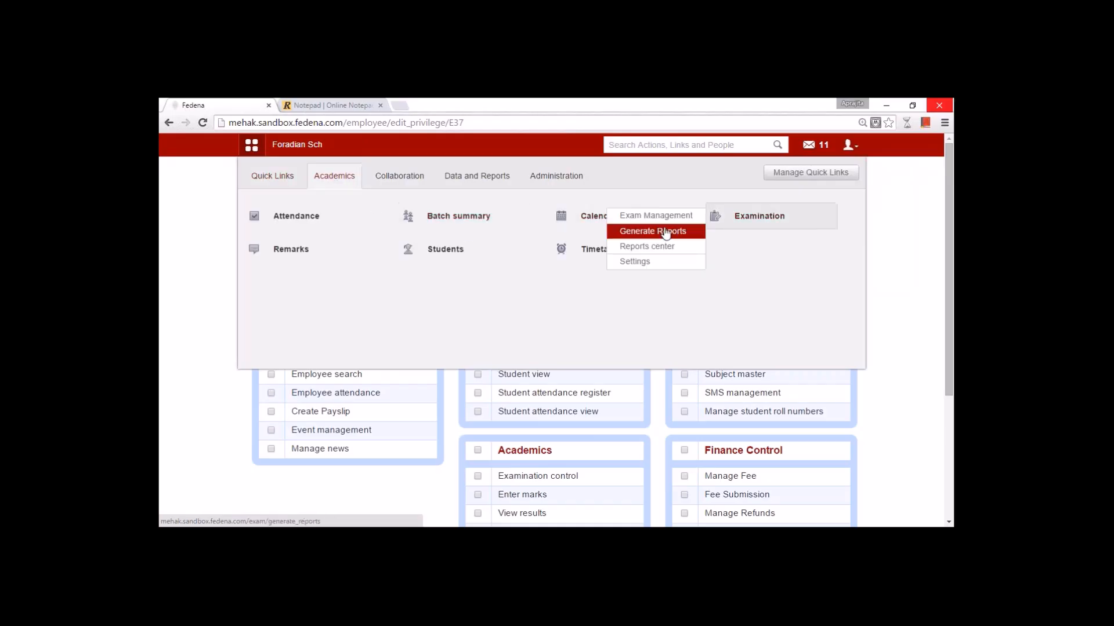
{"action": "mouse_move", "coordinate": [296, 251]}
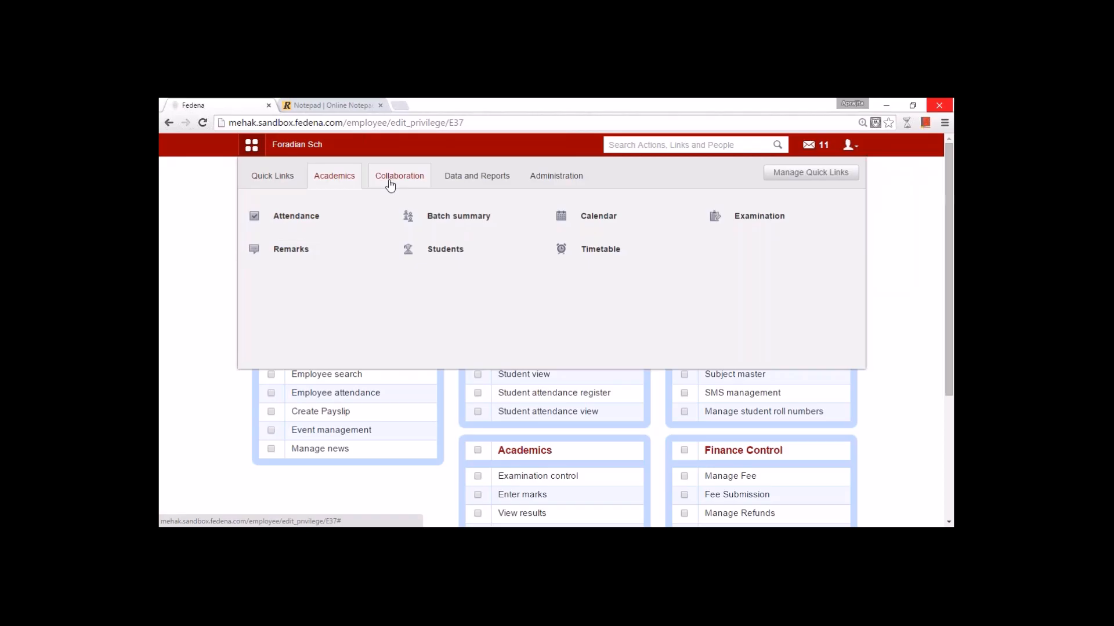
{"action": "left_click", "coordinate": [390, 184]}
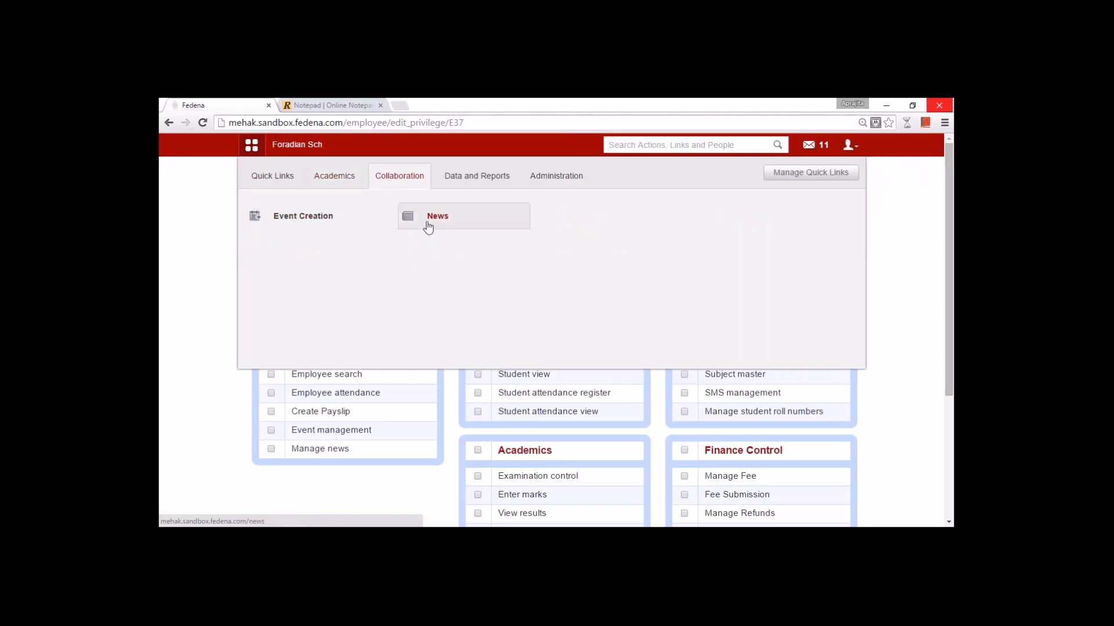
{"action": "left_click", "coordinate": [467, 183]}
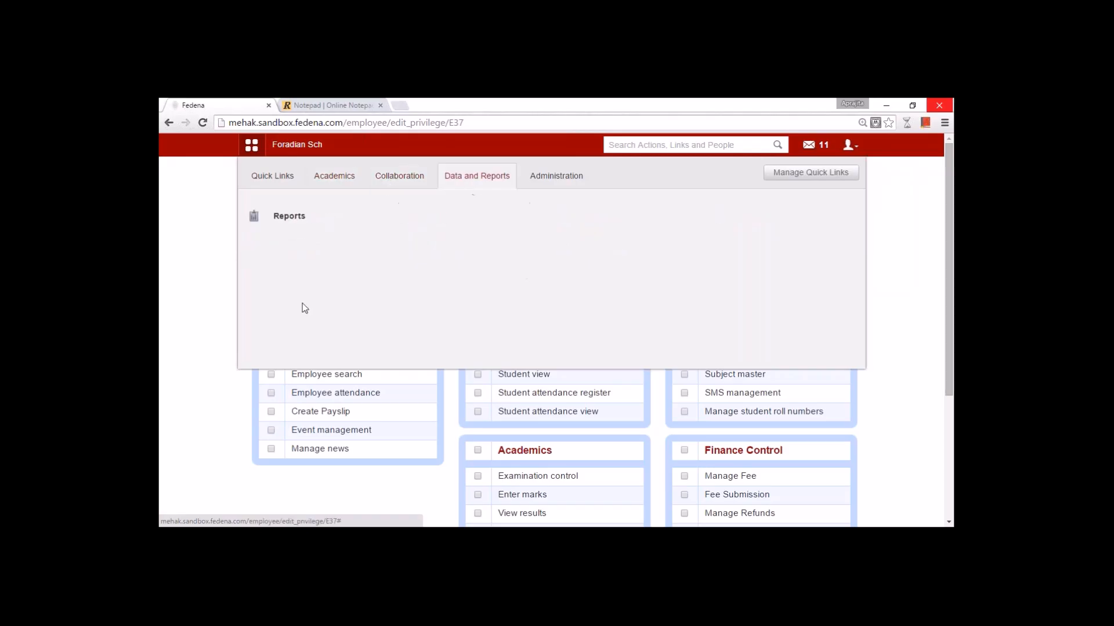
{"action": "left_click", "coordinate": [174, 385]}
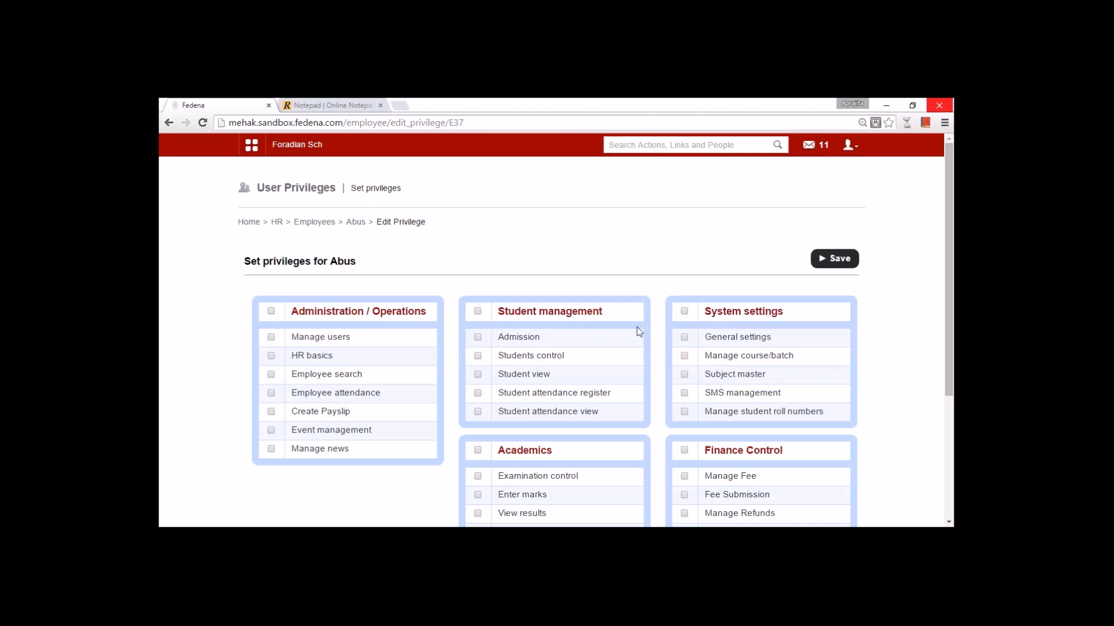
- Tick Admission and Student view under Student management and save the privileges
{"action": "left_click", "coordinate": [478, 337]}
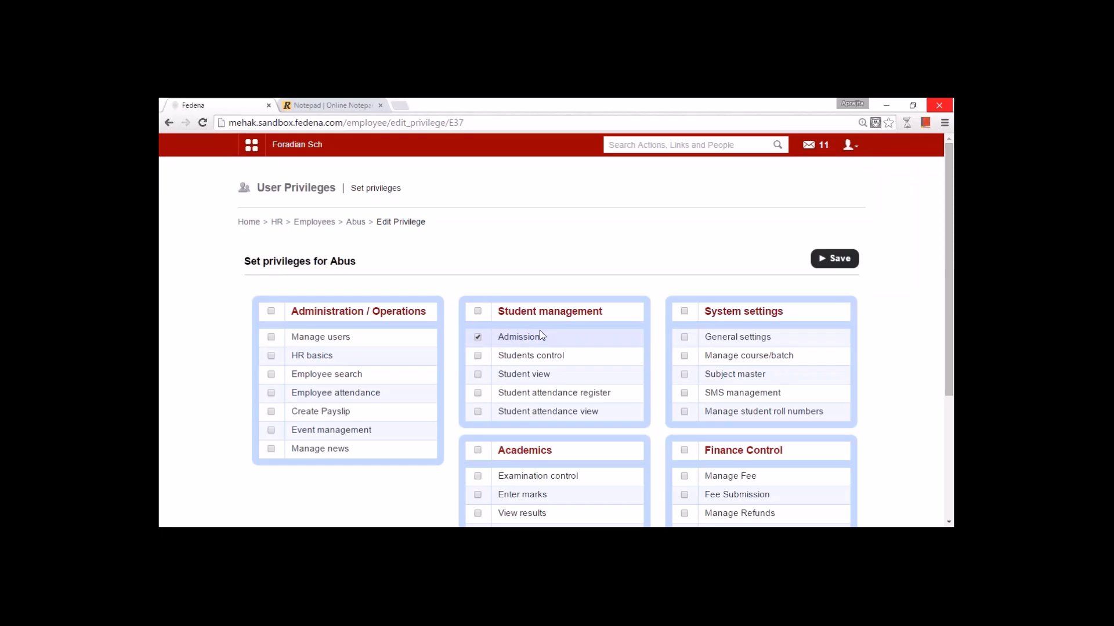
{"action": "left_click", "coordinate": [479, 376]}
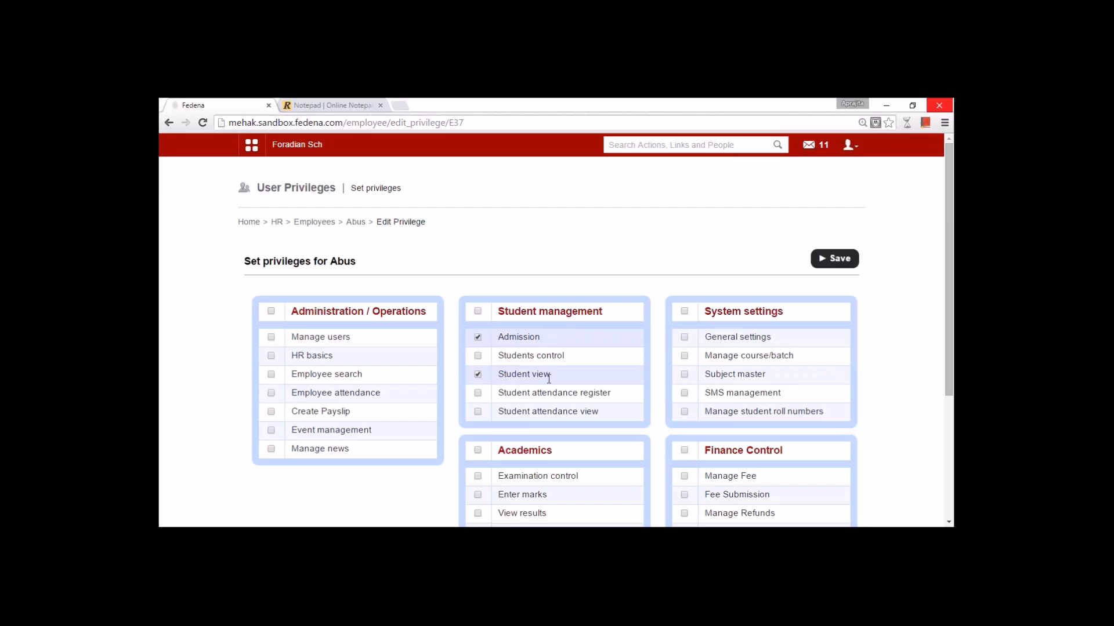
{"action": "scroll", "coordinate": [549, 378], "scroll_direction": "down", "scroll_amount": 3}
{"action": "scroll", "coordinate": [549, 379], "scroll_direction": "up", "scroll_amount": 3}
{"action": "scroll", "coordinate": [454, 348], "scroll_direction": "down", "scroll_amount": 3}
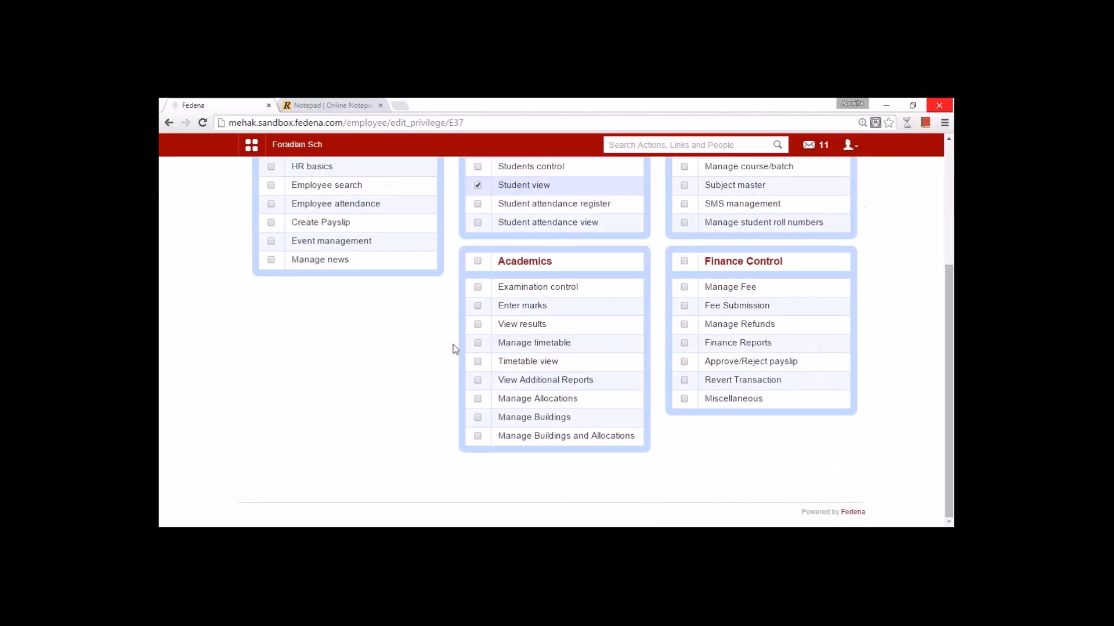
{"action": "scroll", "coordinate": [776, 388], "scroll_direction": "up", "scroll_amount": 3}
{"action": "scroll", "coordinate": [562, 430], "scroll_direction": "down", "scroll_amount": 3}
{"action": "scroll", "coordinate": [706, 334], "scroll_direction": "up", "scroll_amount": 3}
{"action": "left_click", "coordinate": [830, 260]}
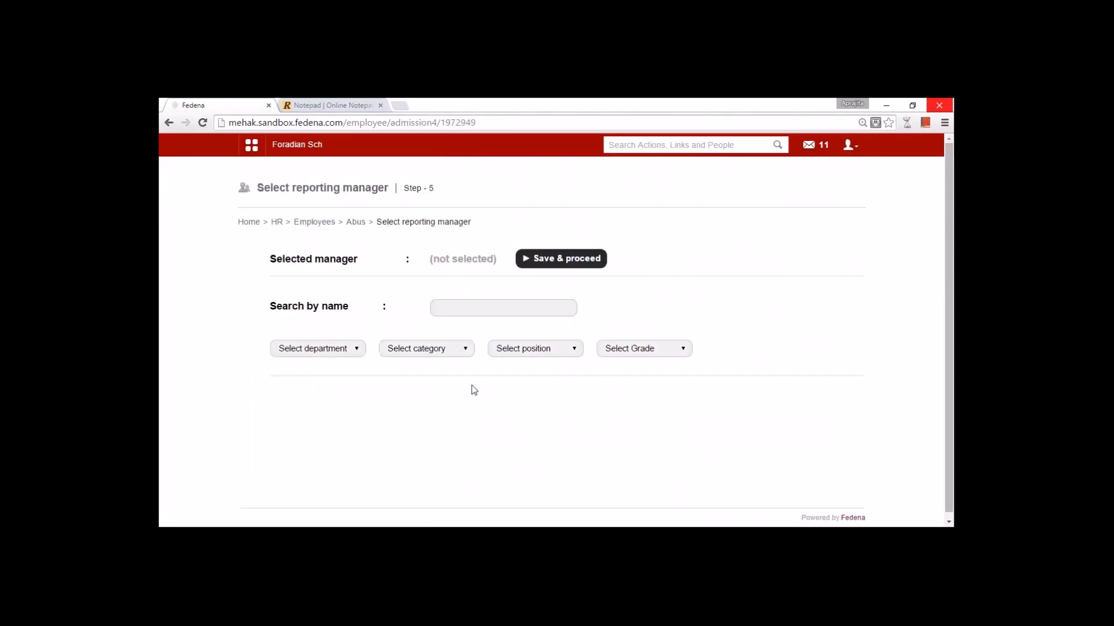
- Search managers by name, choose the Computer Science employee as reporting manager, and save
{"action": "left_click", "coordinate": [459, 305]}
{"action": "type", "text": "hites"}
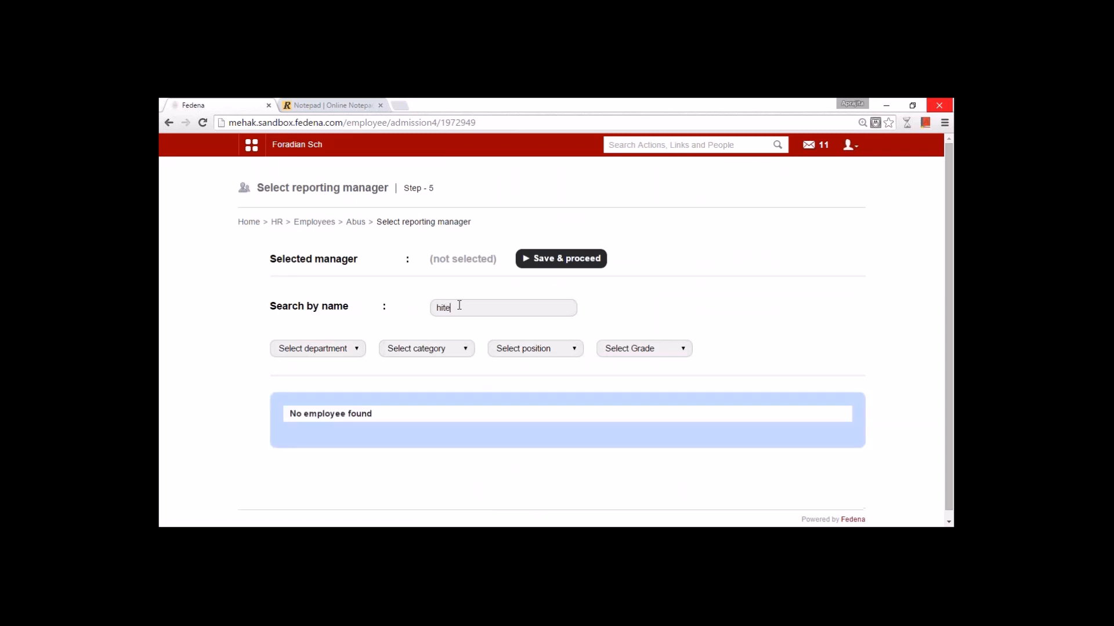
{"action": "key", "text": "BackSpace"}
{"action": "key", "text": "BackSpace"}
{"action": "key", "text": "BackSpace"}
{"action": "key", "text": "BackSpace"}
{"action": "key", "text": "BackSpace"}
{"action": "type", "text": "abu"}
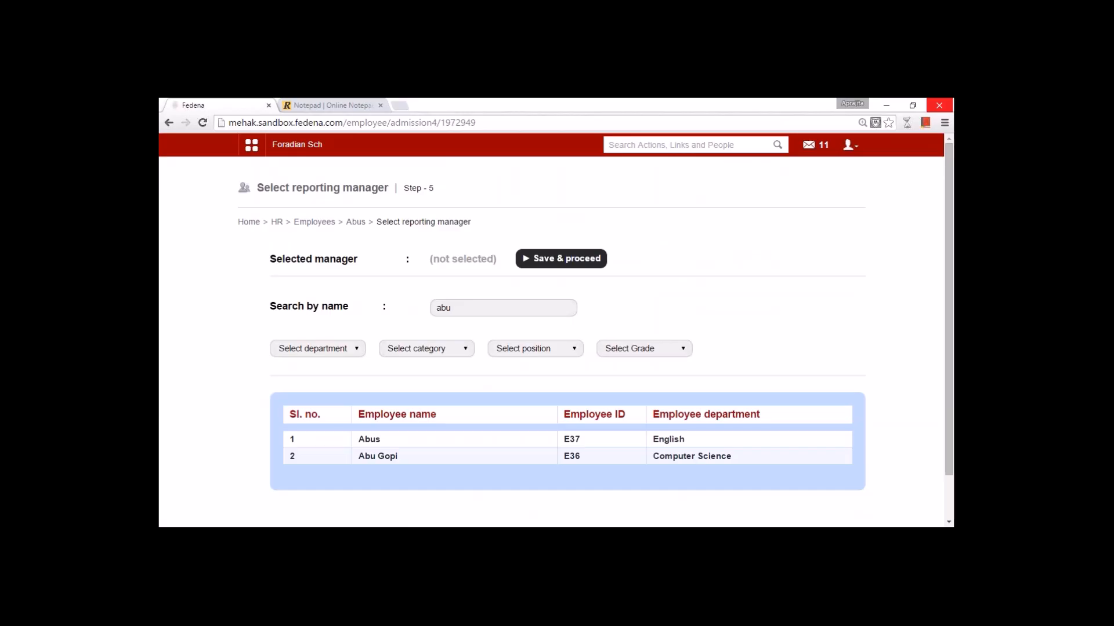
{"action": "left_click", "coordinate": [388, 458]}
{"action": "left_click", "coordinate": [538, 264]}
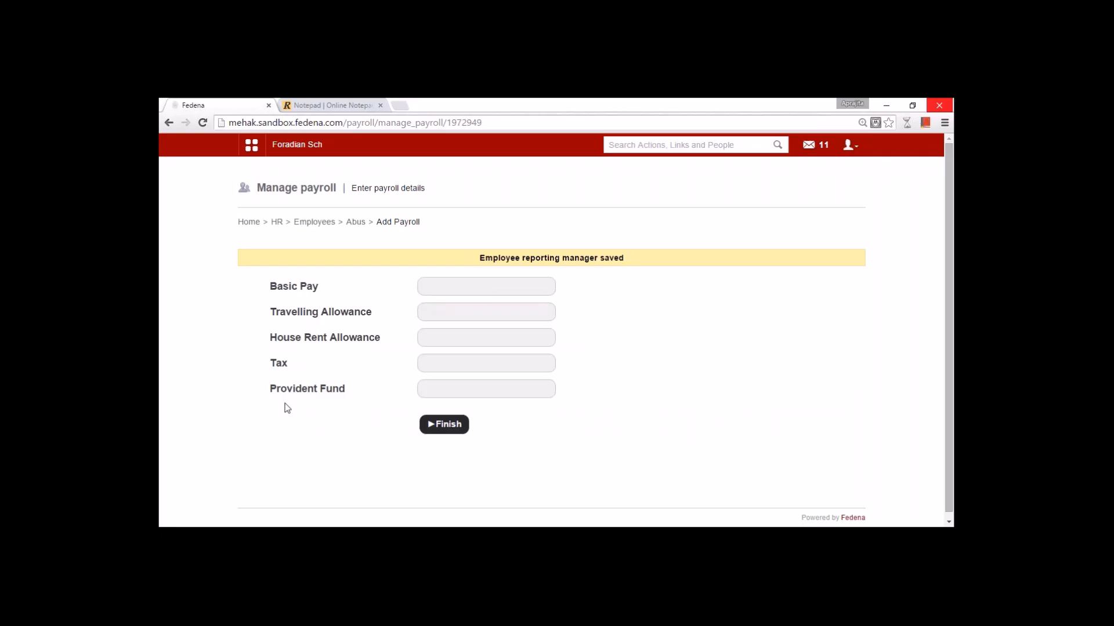
- Enter Basic Pay 80000 so allowances and deductions auto-fill, then finish the payroll
{"action": "left_click", "coordinate": [422, 286]}
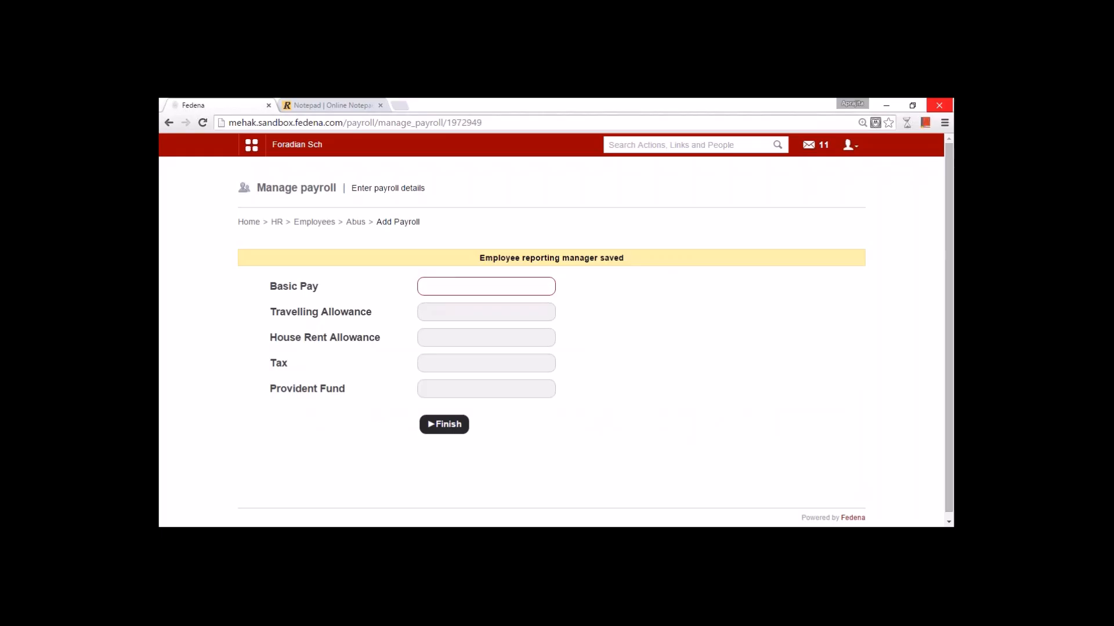
{"action": "type", "text": "80000"}
{"action": "key", "text": "Tab"}
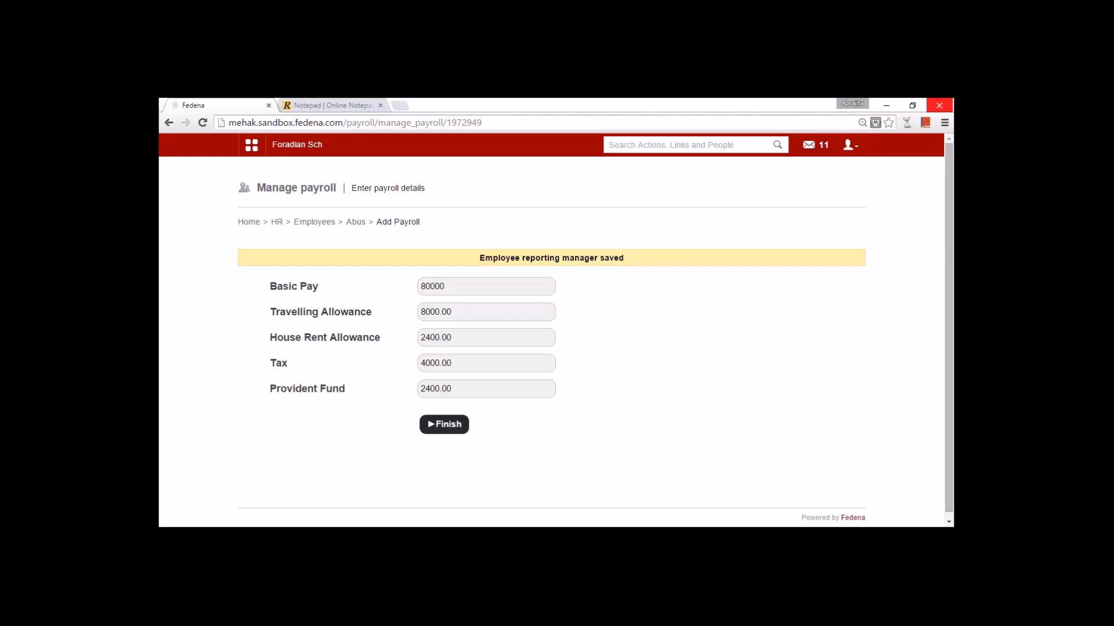
{"action": "left_click", "coordinate": [444, 425]}
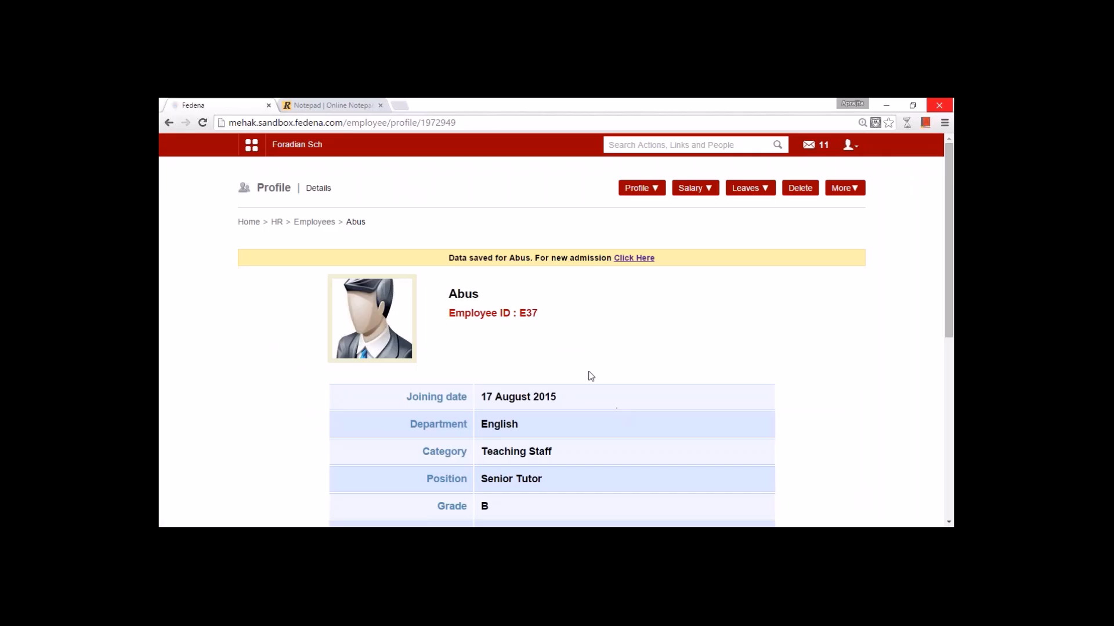
- Copy the new employee's ID, sign out of admin, and log in as that employee
{"action": "double_click", "coordinate": [528, 313]}
{"action": "key", "text": "ctrl+c"}
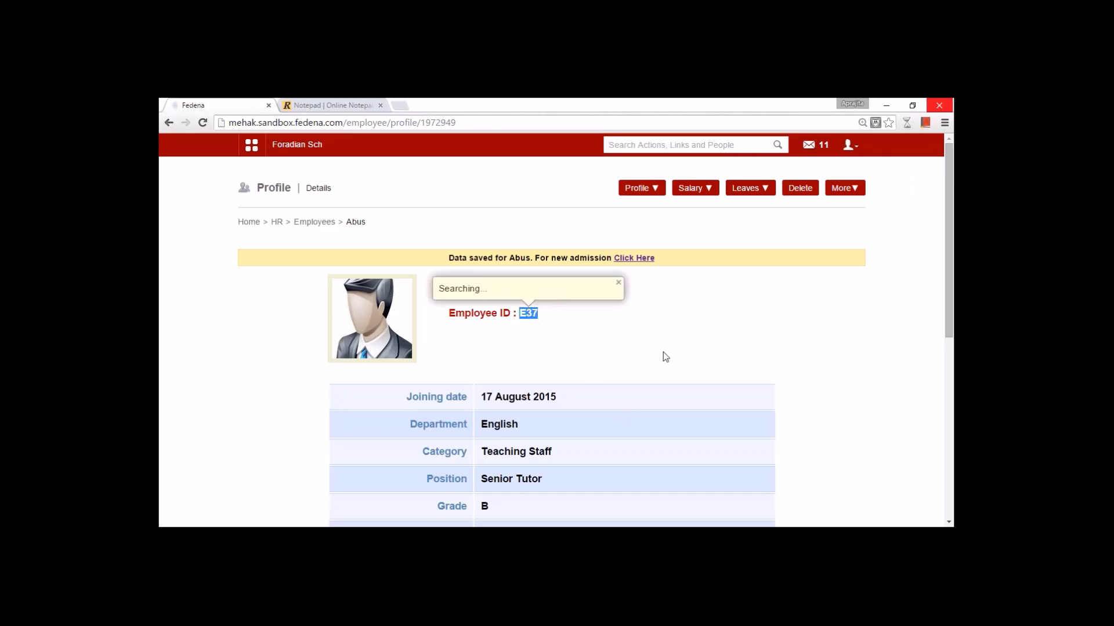
{"action": "left_click", "coordinate": [851, 145]}
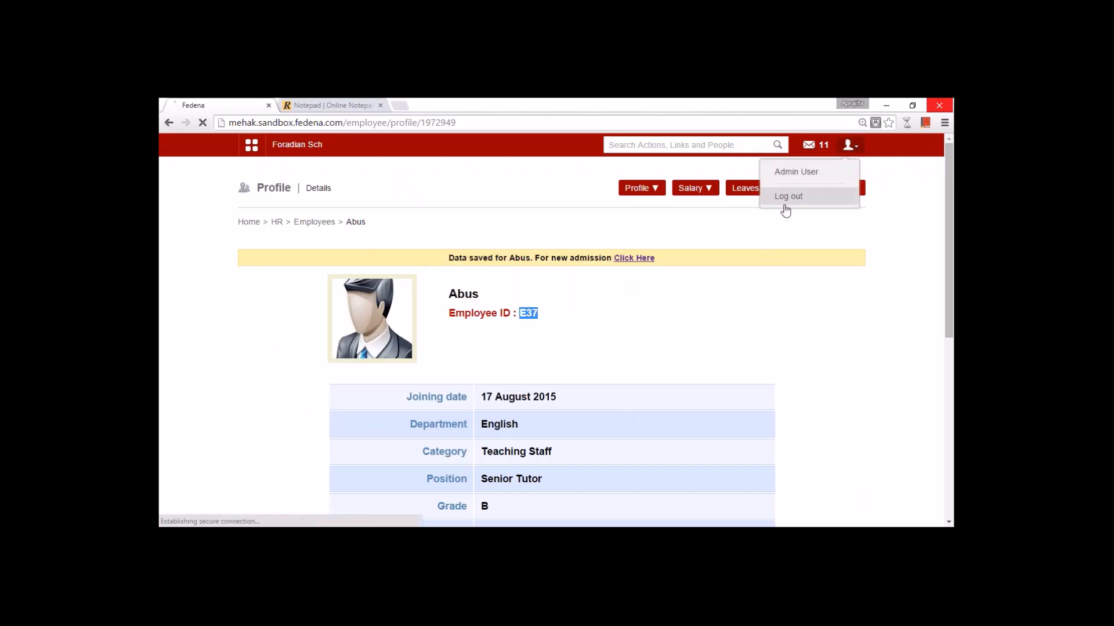
{"action": "left_click", "coordinate": [783, 206]}
{"action": "double_click", "coordinate": [576, 284]}
{"action": "key", "text": "ctrl+v"}
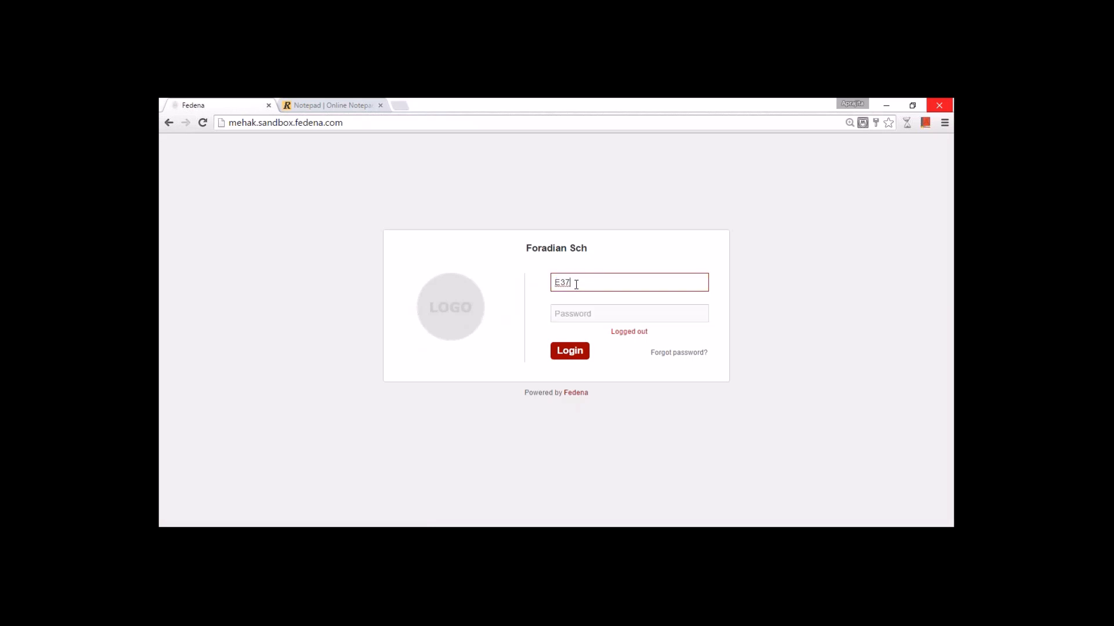
{"action": "key", "text": "Tab"}
{"action": "type", "text": "******"}
{"action": "key", "text": "Return"}
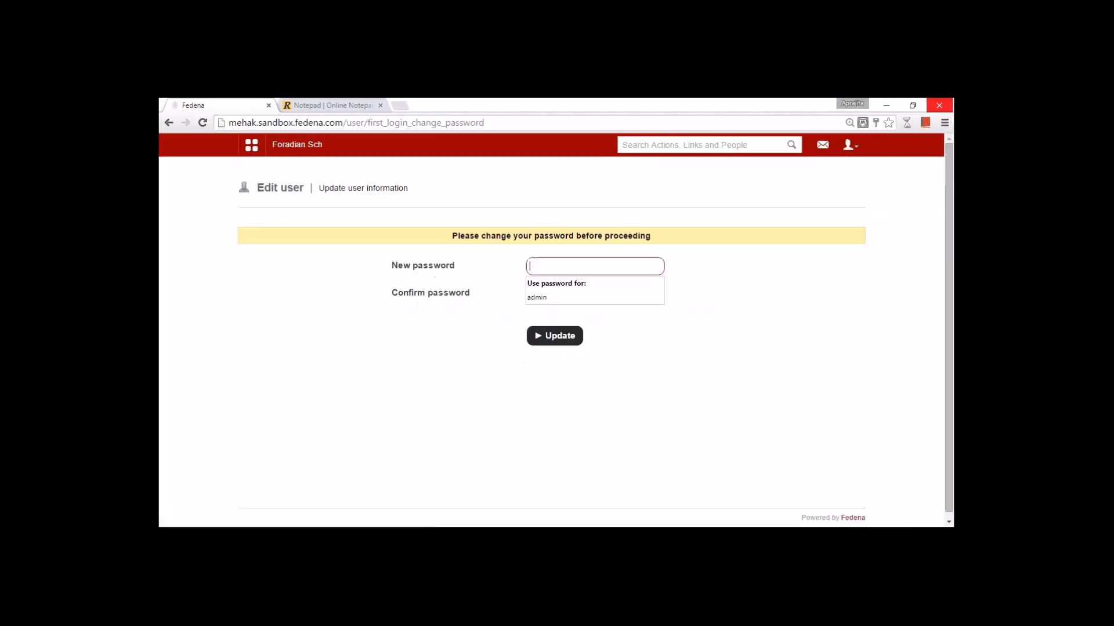
- Set and confirm a new first-login password for the employee
{"action": "type", "text": "******"}
{"action": "key", "text": "Tab"}
{"action": "type", "text": "******"}
{"action": "key", "text": "Return"}
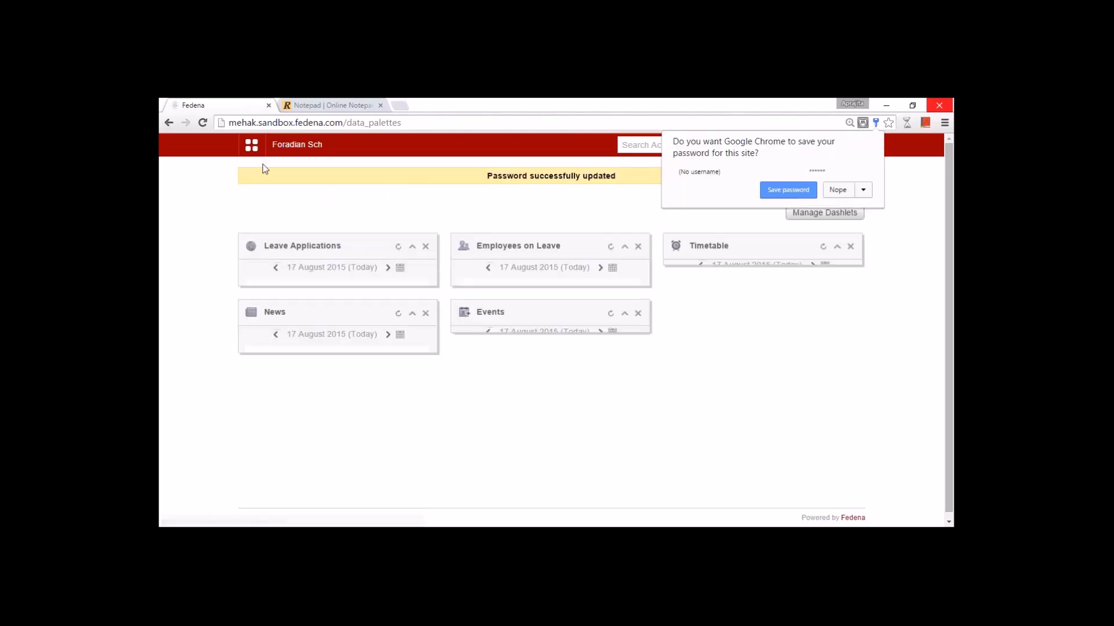
{"action": "left_click", "coordinate": [252, 144]}
- Review the employee's Academics and Collaboration links, then log out of the employee account
{"action": "left_click", "coordinate": [326, 178]}
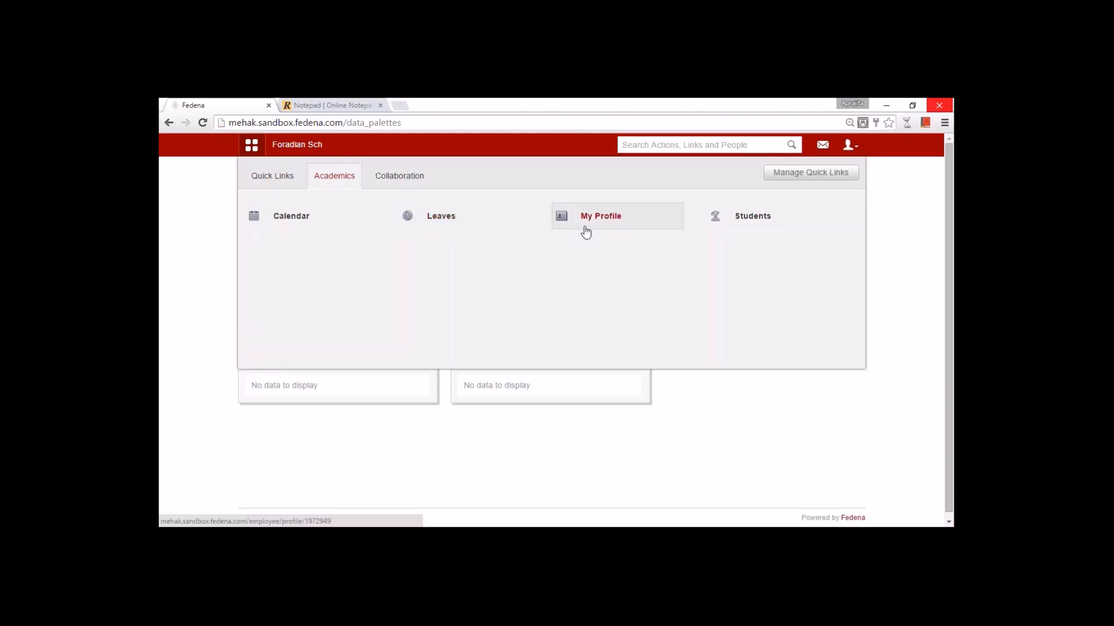
{"action": "mouse_move", "coordinate": [738, 232]}
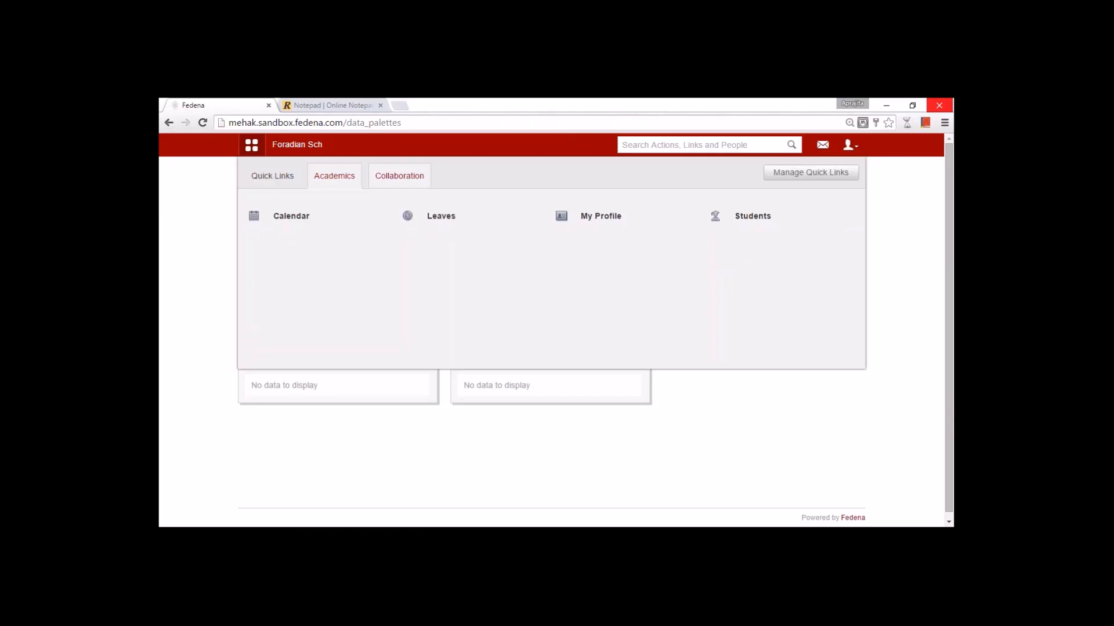
{"action": "left_click", "coordinate": [385, 178]}
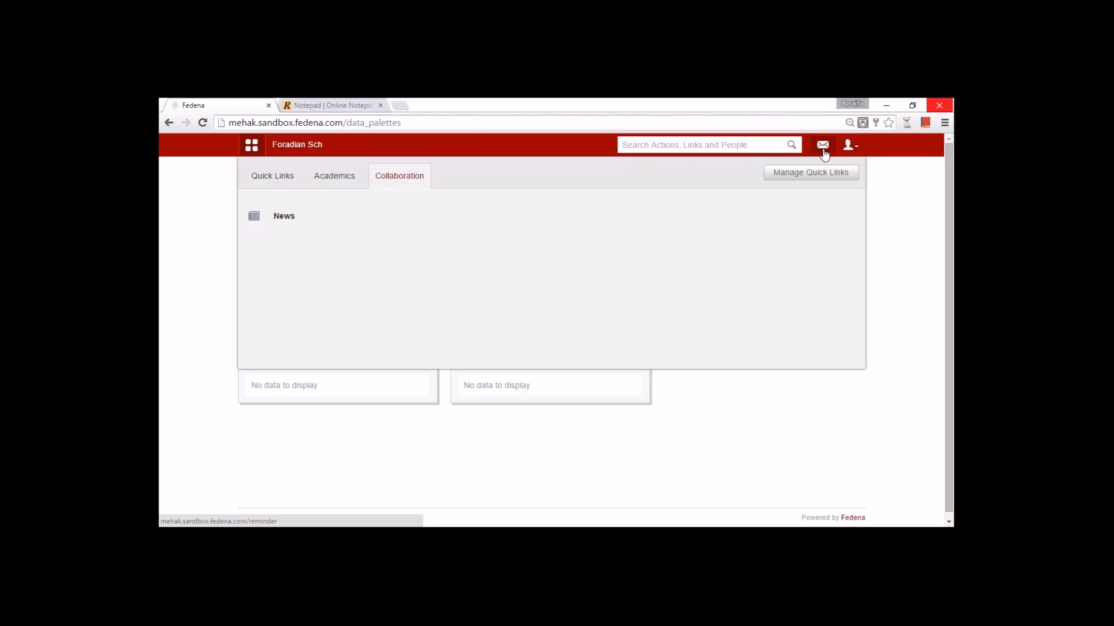
{"action": "left_click", "coordinate": [850, 146]}
{"action": "left_click", "coordinate": [836, 197]}
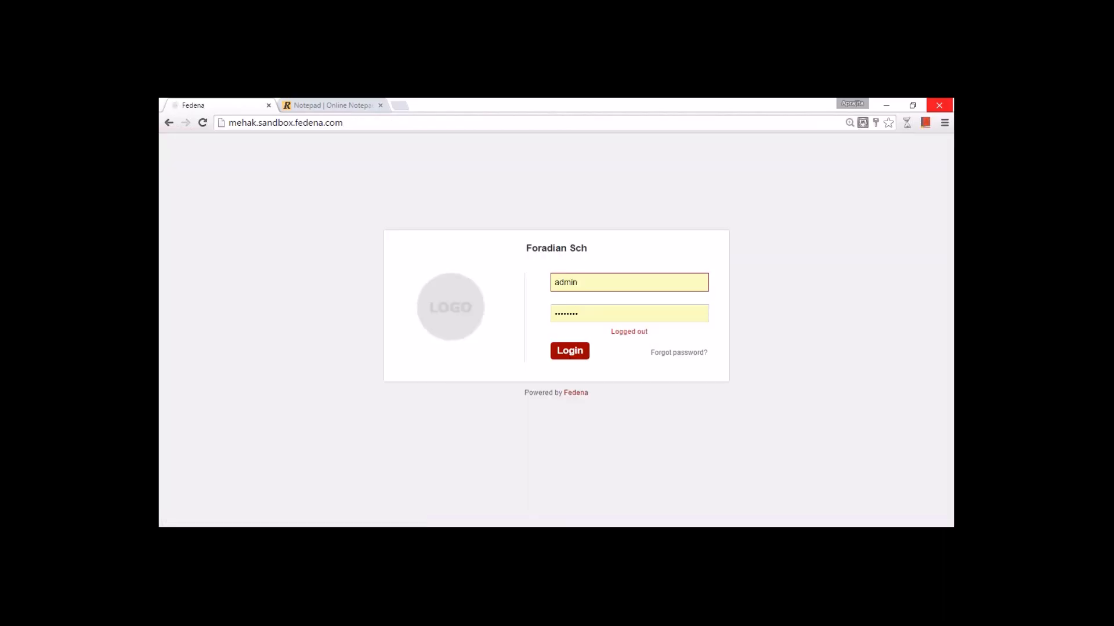
- Log back in as admin and open HR's Employee subject association page
{"action": "left_click", "coordinate": [576, 352]}
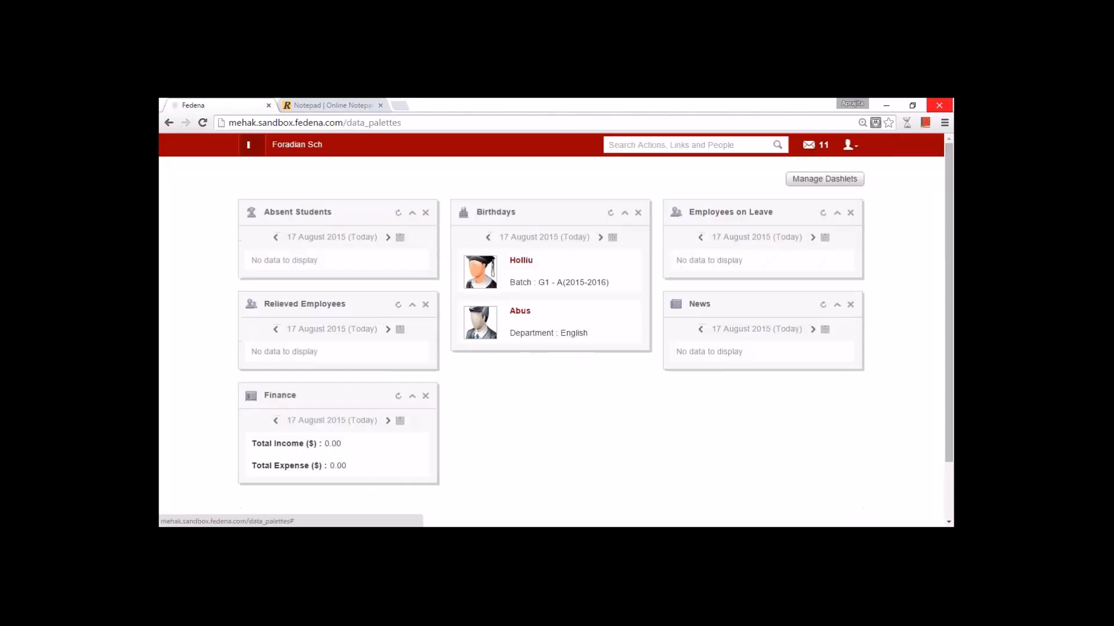
{"action": "left_click", "coordinate": [251, 146]}
{"action": "left_click", "coordinate": [566, 189]}
{"action": "left_click", "coordinate": [485, 221]}
{"action": "left_click", "coordinate": [634, 261]}
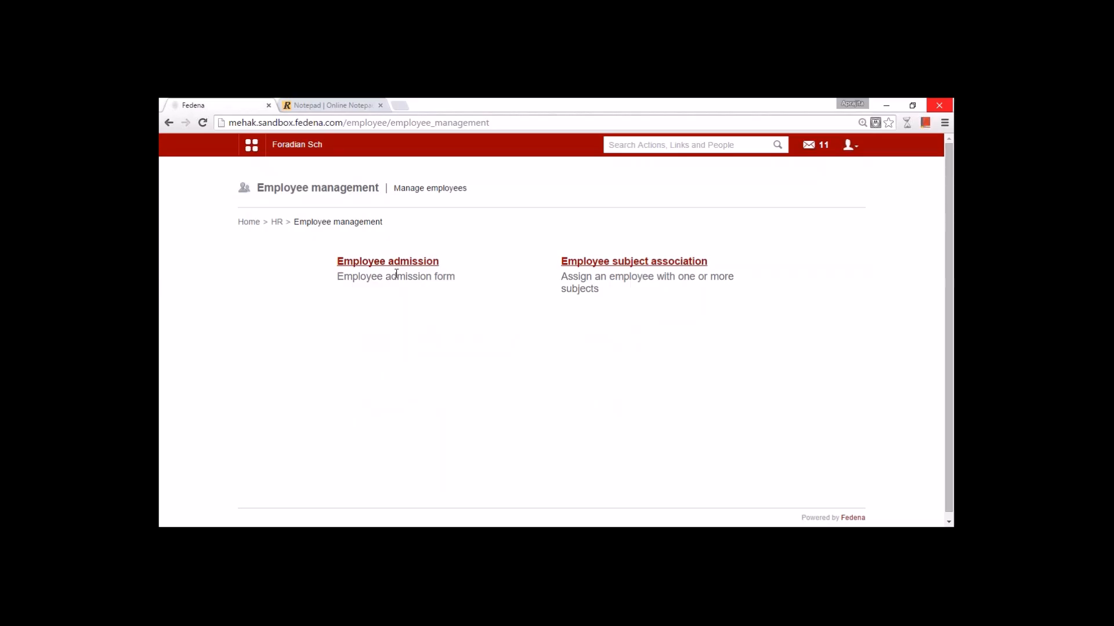
{"action": "left_click", "coordinate": [625, 264]}
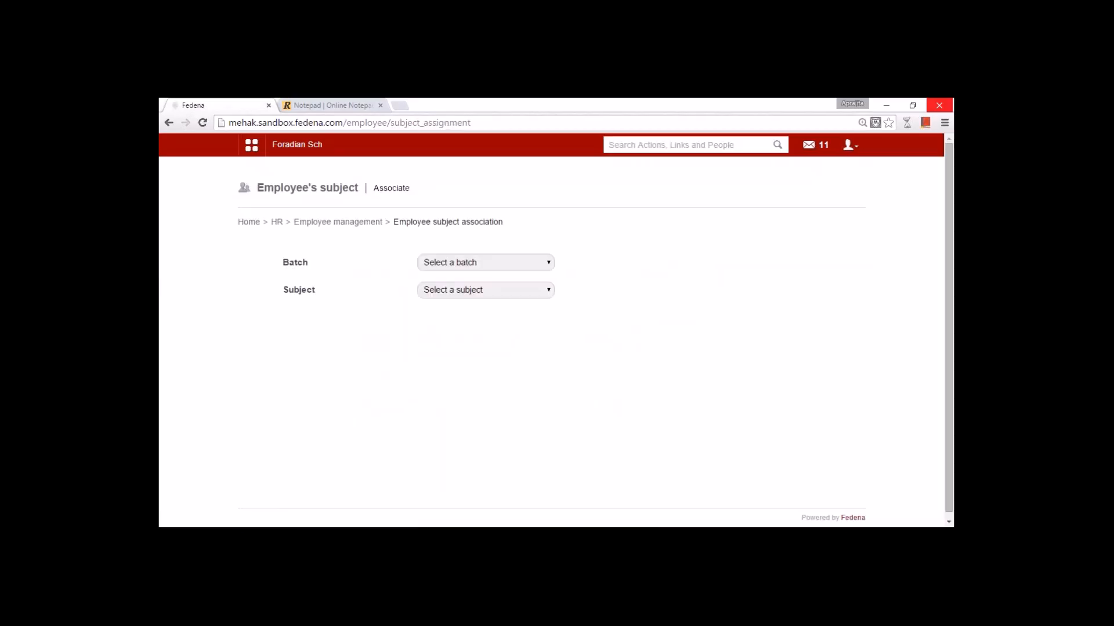
- Assign the new English-department employee to English for batch G1 - A(2015-2016)
{"action": "left_click", "coordinate": [468, 262]}
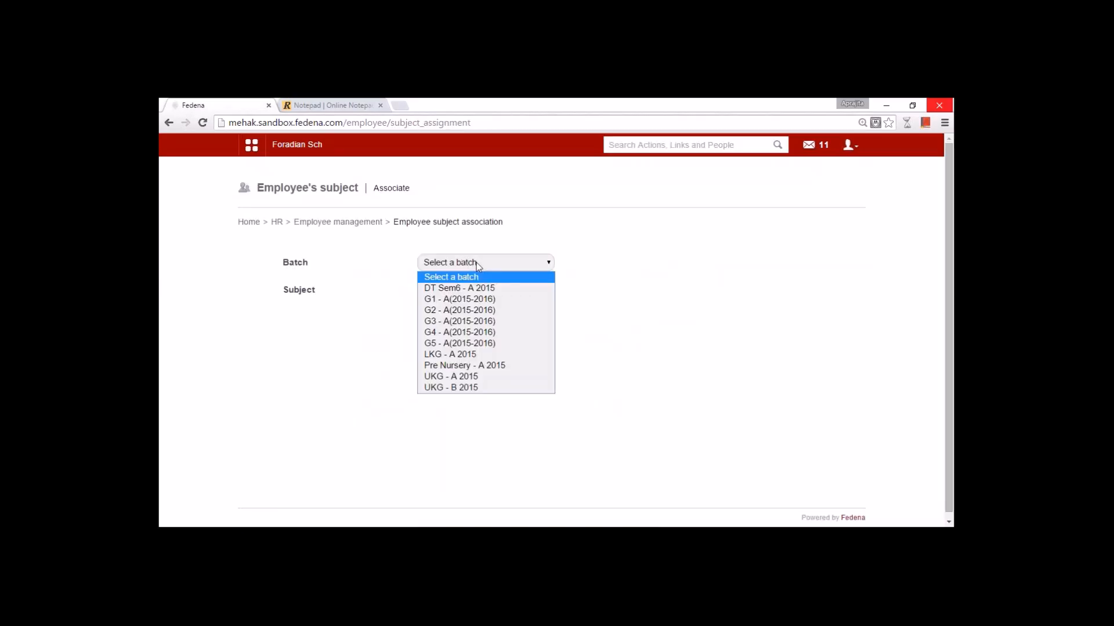
{"action": "left_click", "coordinate": [480, 300]}
{"action": "left_click", "coordinate": [475, 290]}
{"action": "left_click", "coordinate": [464, 318]}
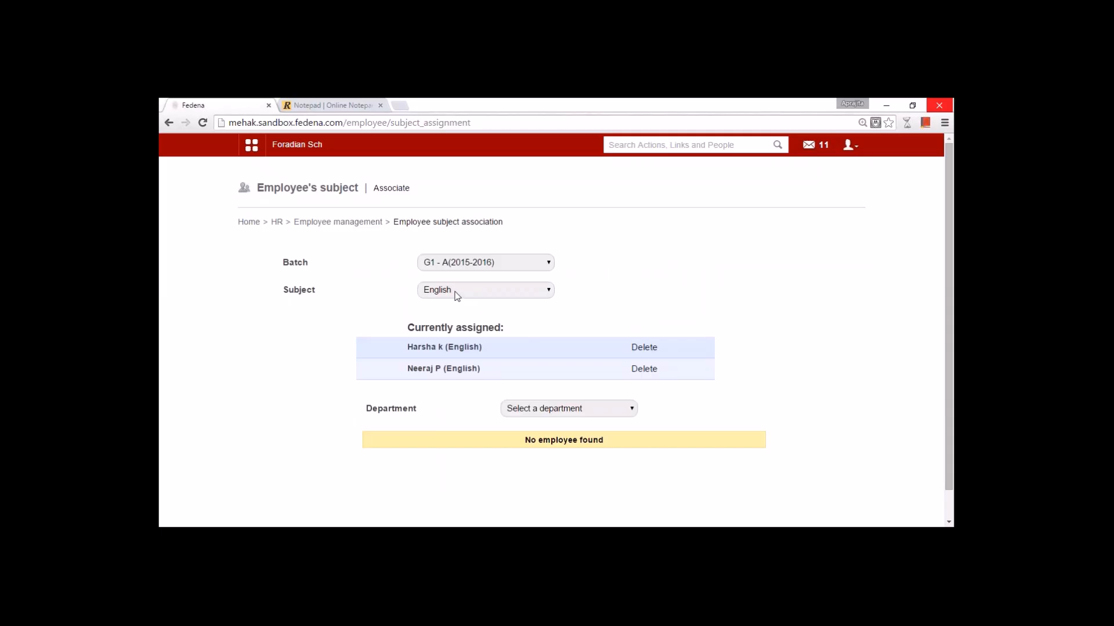
{"action": "left_click", "coordinate": [532, 409]}
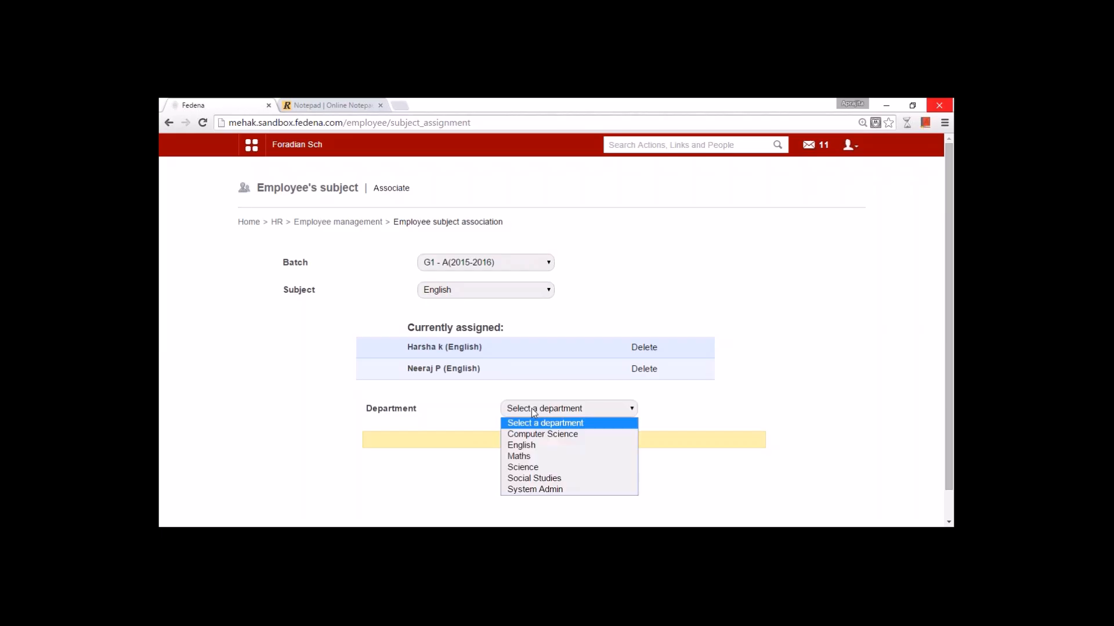
{"action": "left_click", "coordinate": [540, 445]}
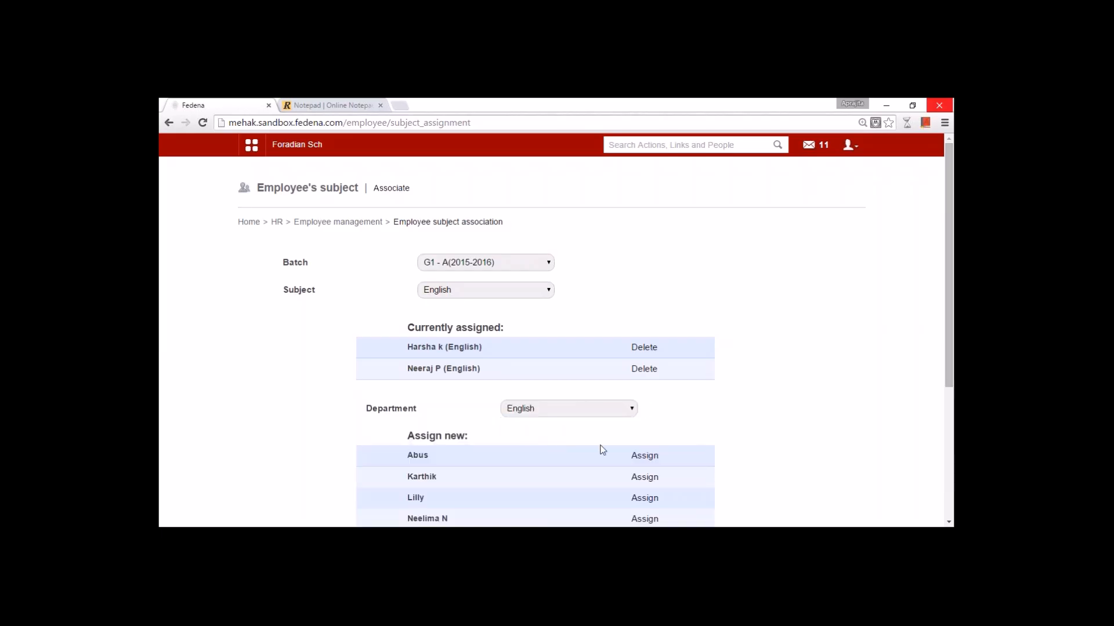
{"action": "left_click", "coordinate": [650, 459]}
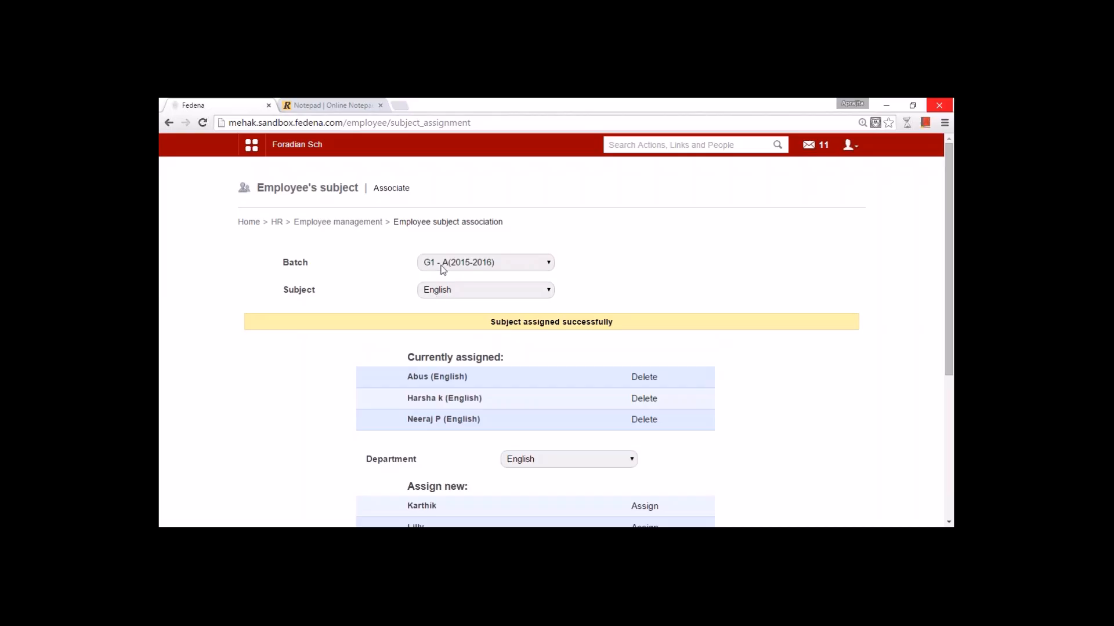
- Switch the subject to Spanish and assign a Science-department teacher to it
{"action": "left_click", "coordinate": [438, 290]}
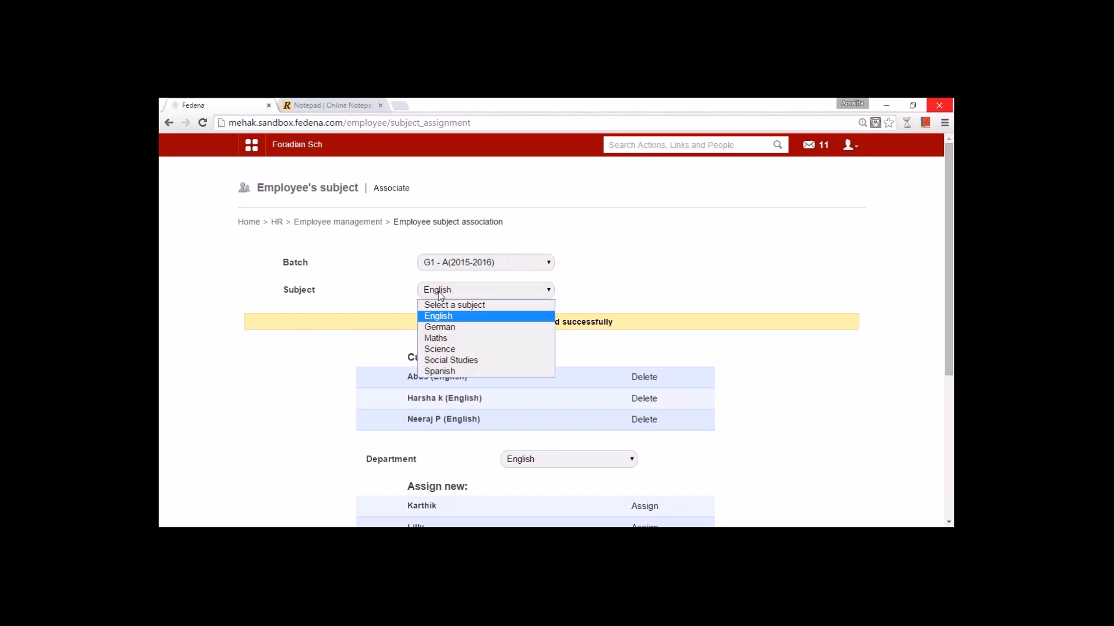
{"action": "left_click", "coordinate": [451, 326]}
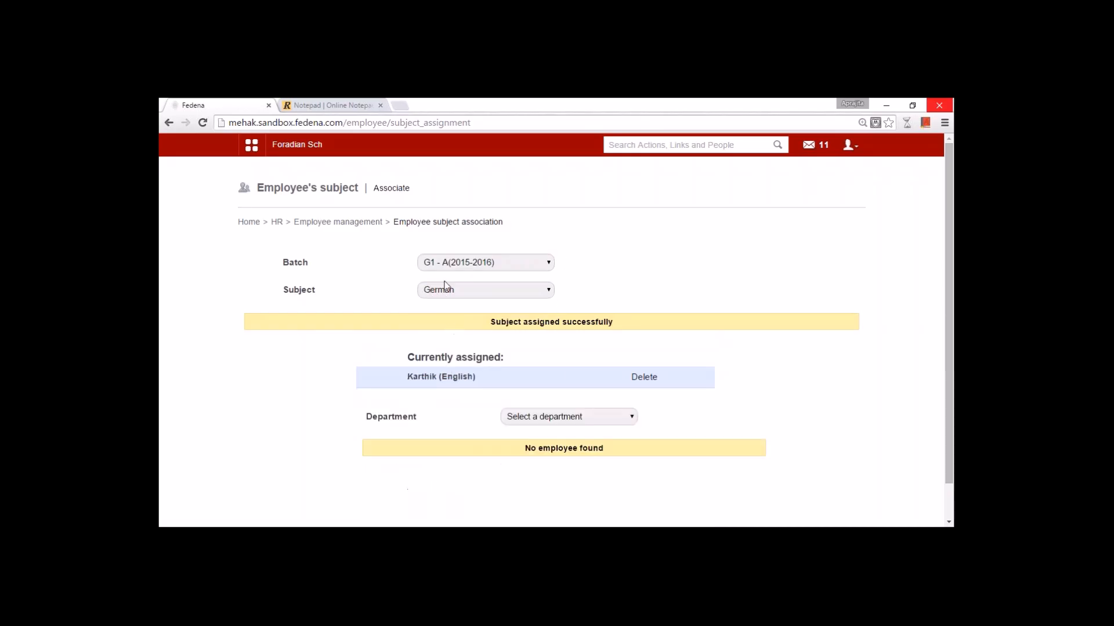
{"action": "left_click", "coordinate": [440, 295]}
{"action": "left_click", "coordinate": [446, 339]}
{"action": "left_click", "coordinate": [444, 293]}
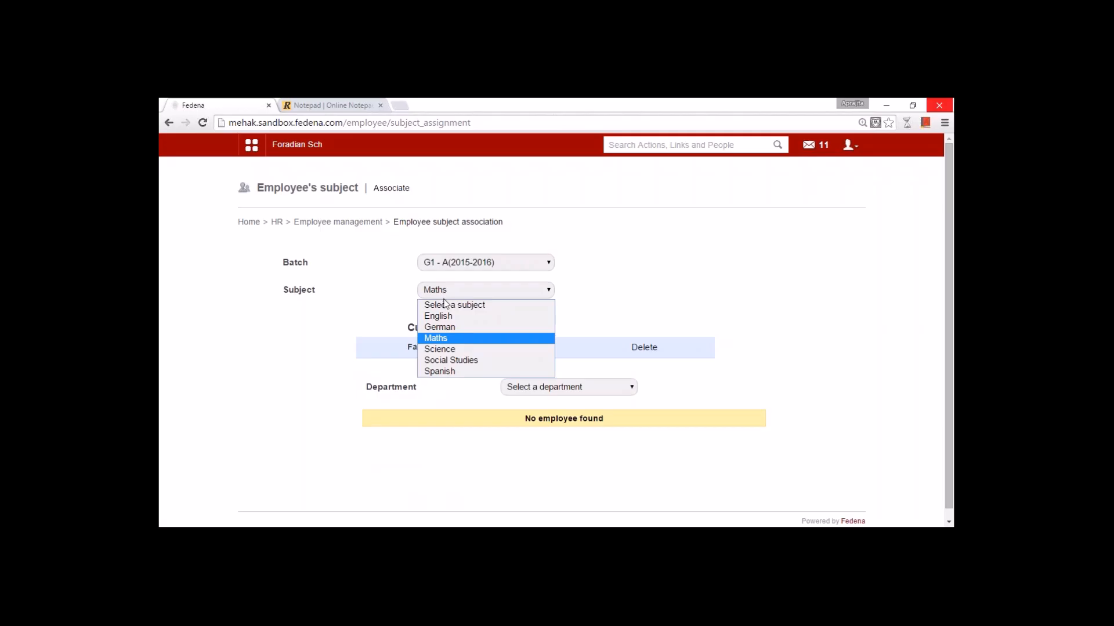
{"action": "left_click", "coordinate": [452, 346]}
{"action": "left_click", "coordinate": [460, 291]}
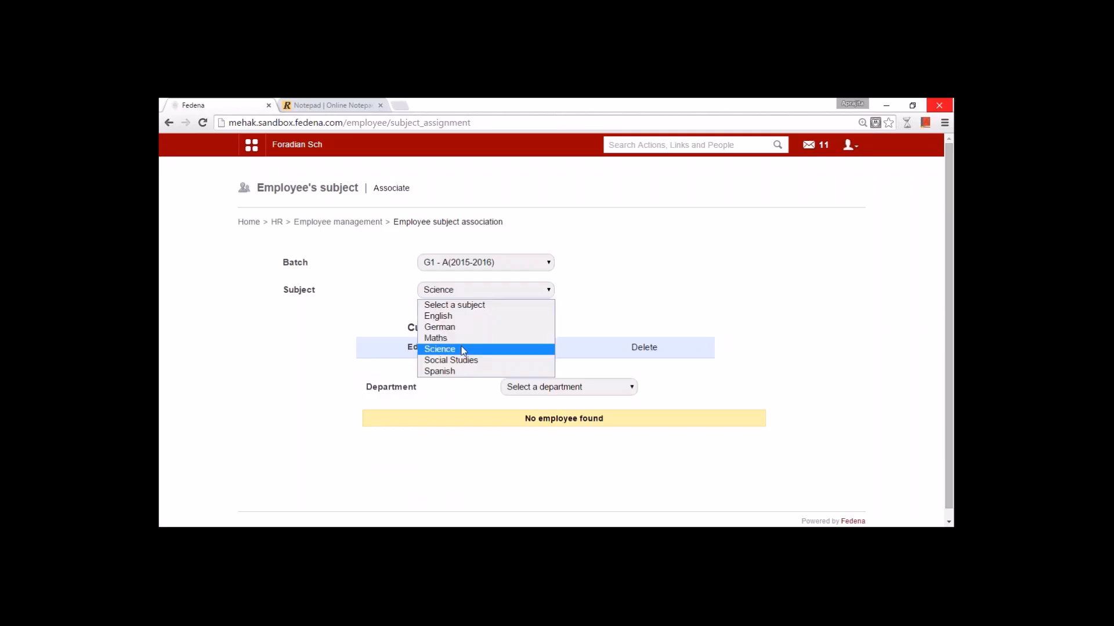
{"action": "left_click", "coordinate": [468, 364]}
{"action": "left_click", "coordinate": [455, 292]}
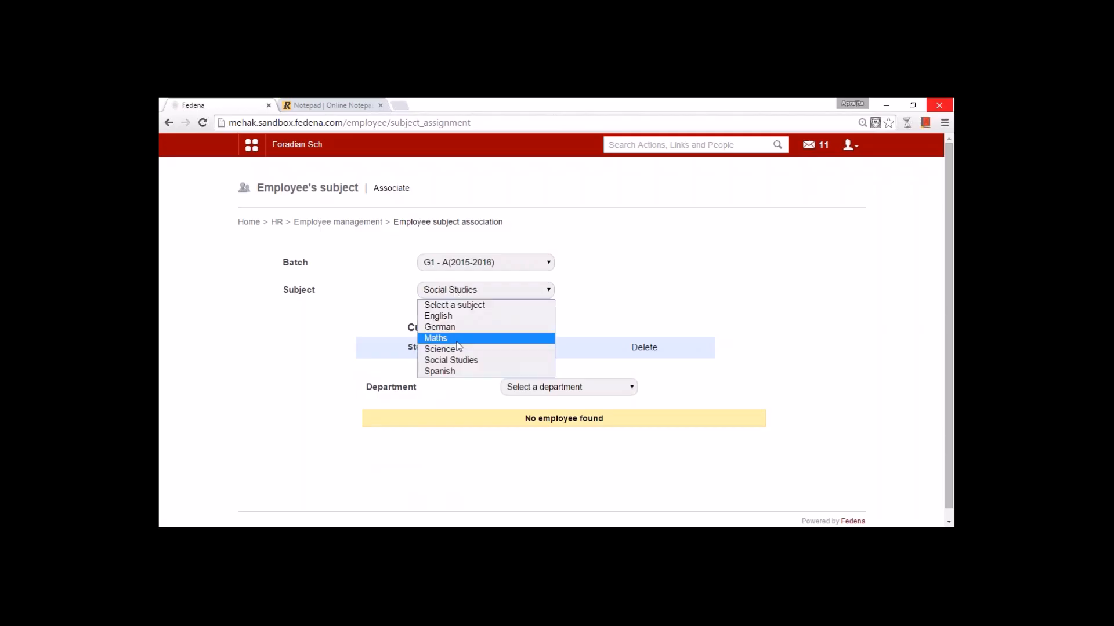
{"action": "left_click", "coordinate": [461, 372]}
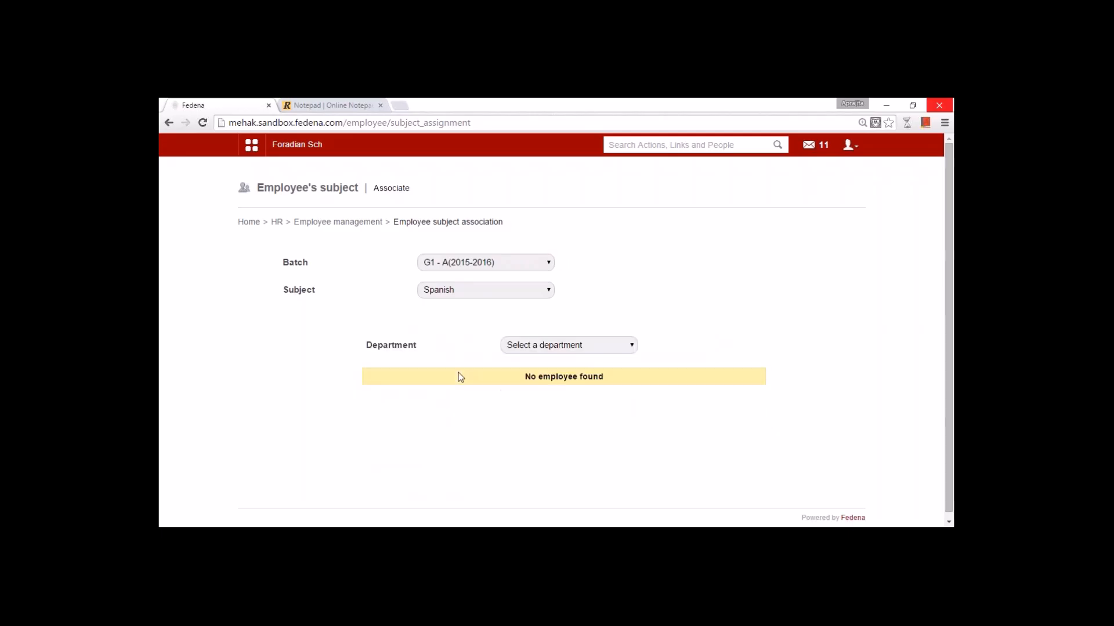
{"action": "left_click", "coordinate": [517, 345]}
{"action": "left_click", "coordinate": [524, 405]}
{"action": "left_click", "coordinate": [644, 392]}
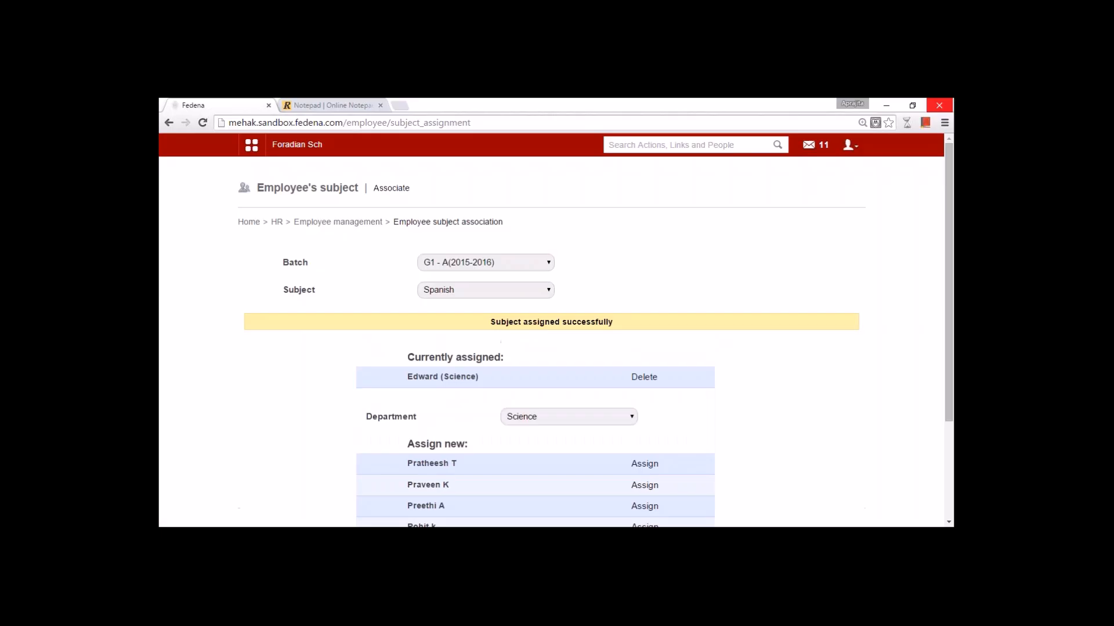
{"action": "left_click", "coordinate": [332, 222]}
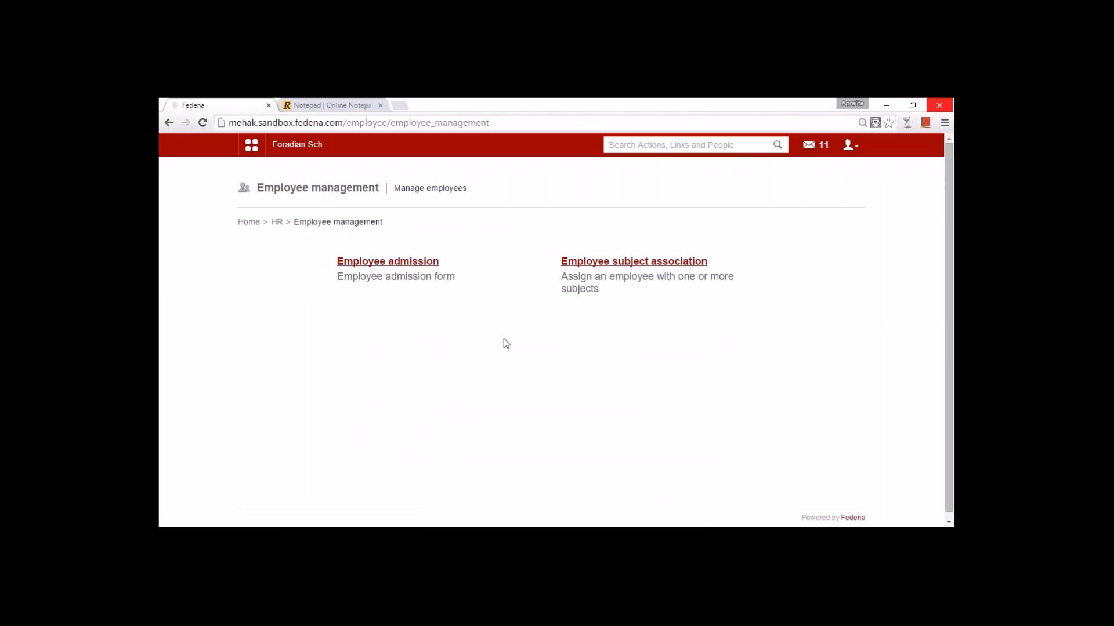
{"action": "left_click", "coordinate": [277, 222]}
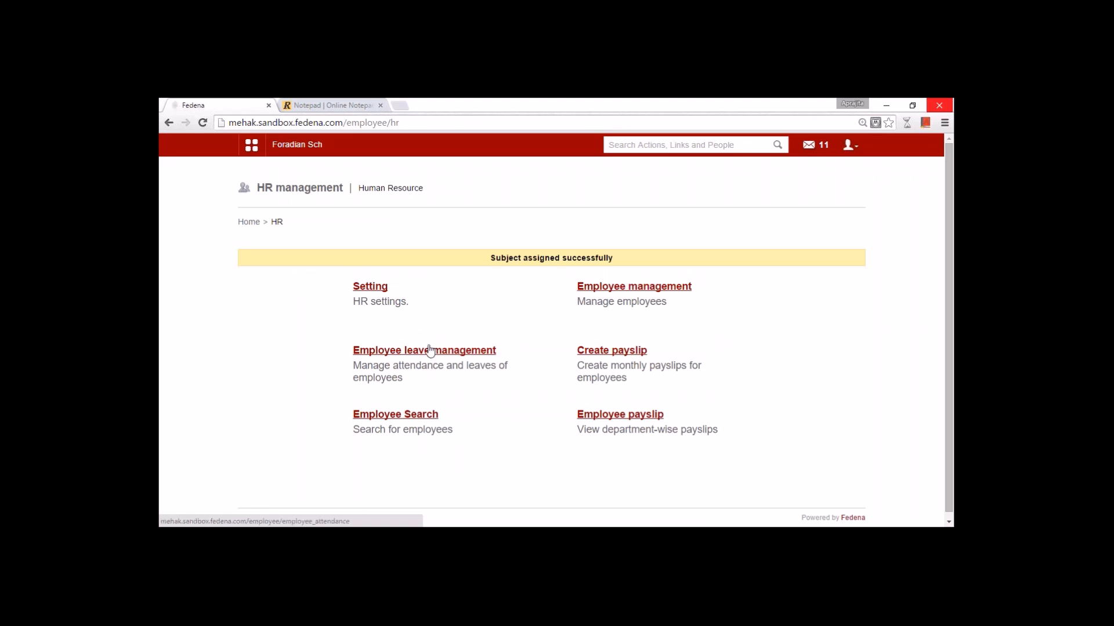
{"action": "left_click", "coordinate": [432, 352]}
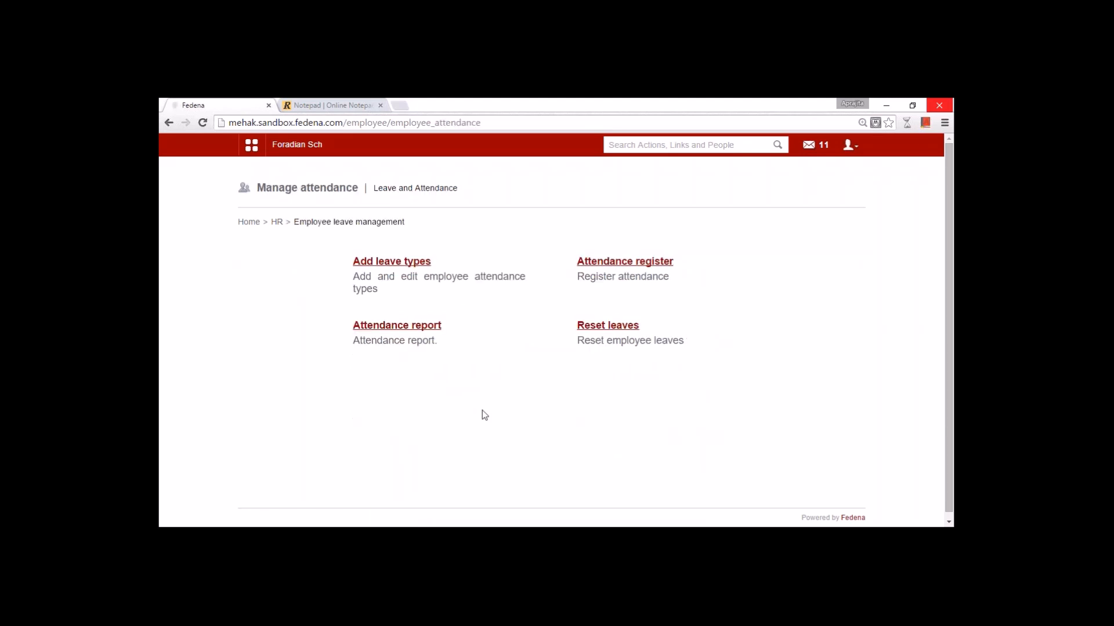
{"action": "left_click", "coordinate": [398, 263]}
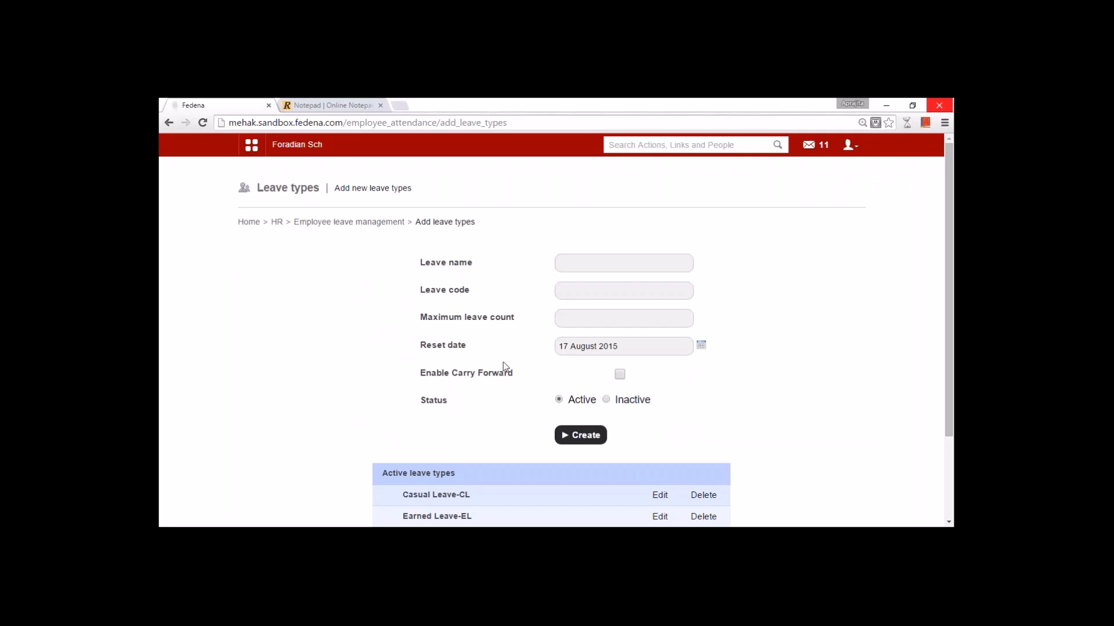
{"action": "scroll", "coordinate": [510, 362], "scroll_direction": "down", "scroll_amount": 2}
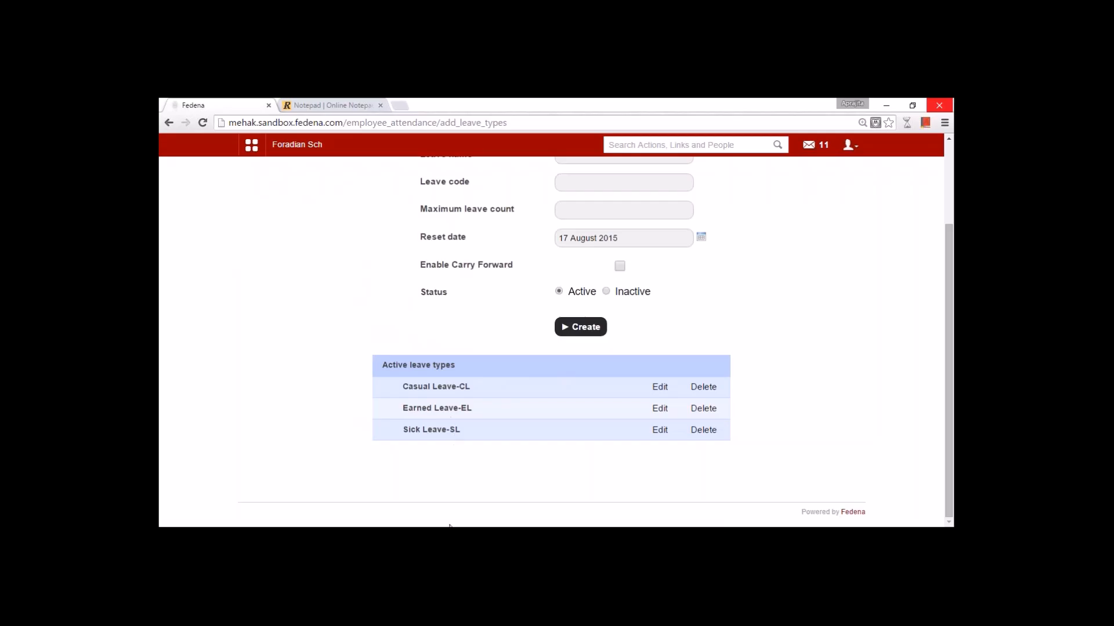
{"action": "left_click", "coordinate": [660, 387]}
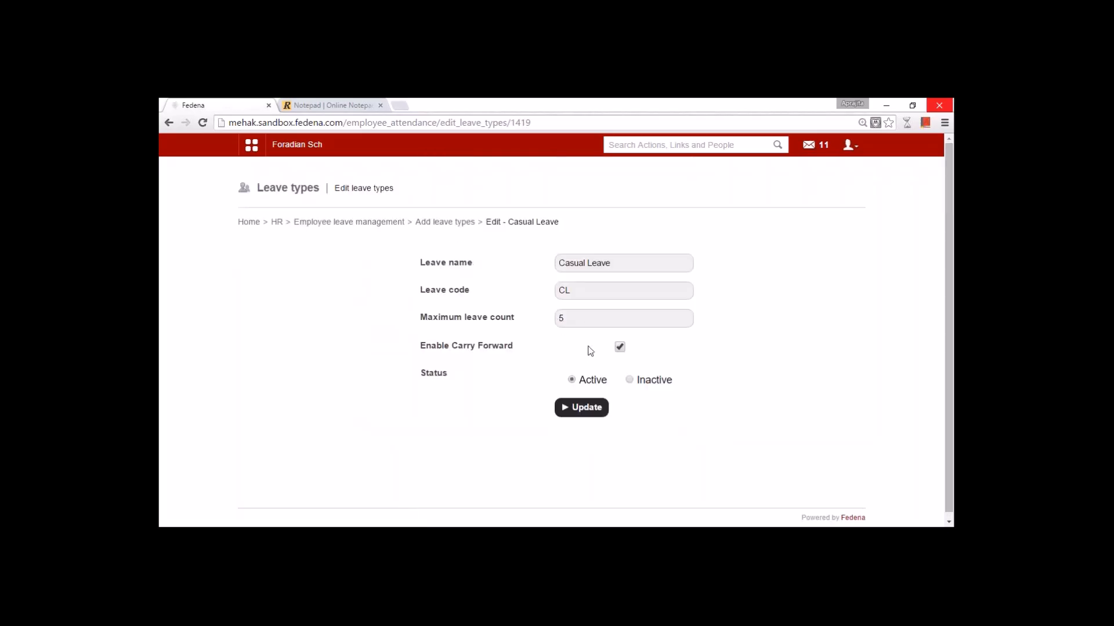
{"action": "left_click", "coordinate": [621, 266]}
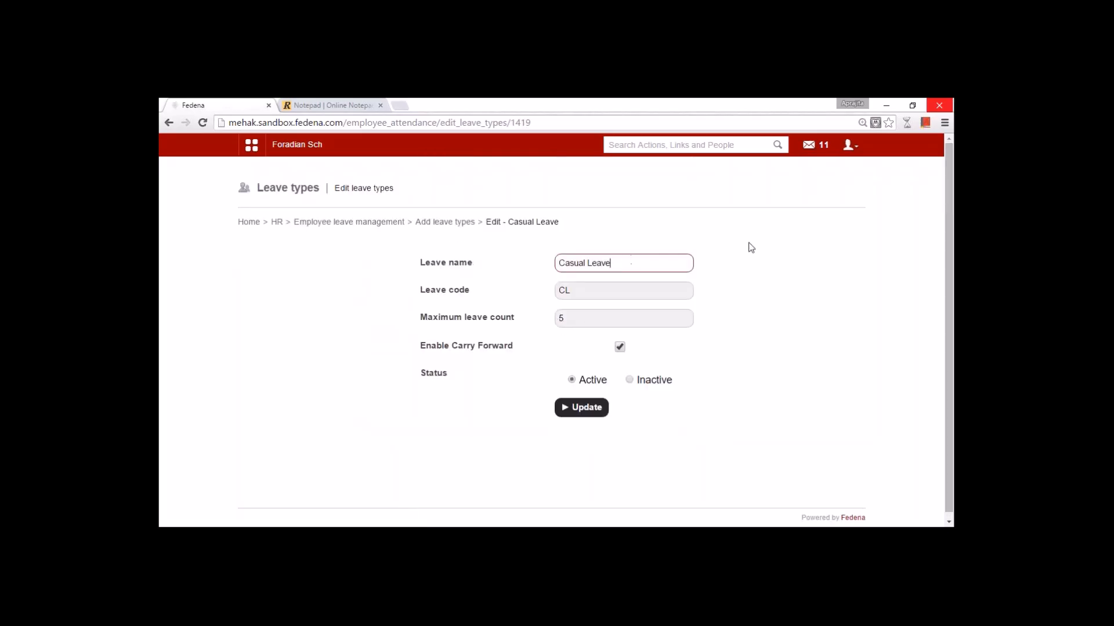
{"action": "left_click", "coordinate": [944, 124]}
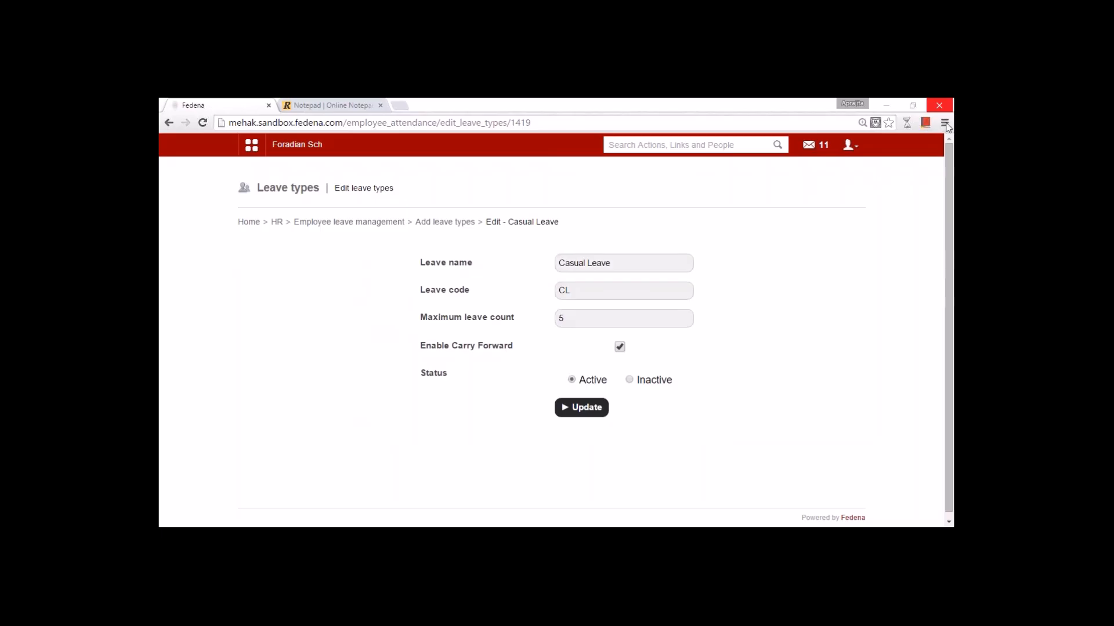
{"action": "left_click", "coordinate": [616, 315]}
{"action": "left_click_drag", "start_coordinate": [614, 264], "coordinate": [556, 266]}
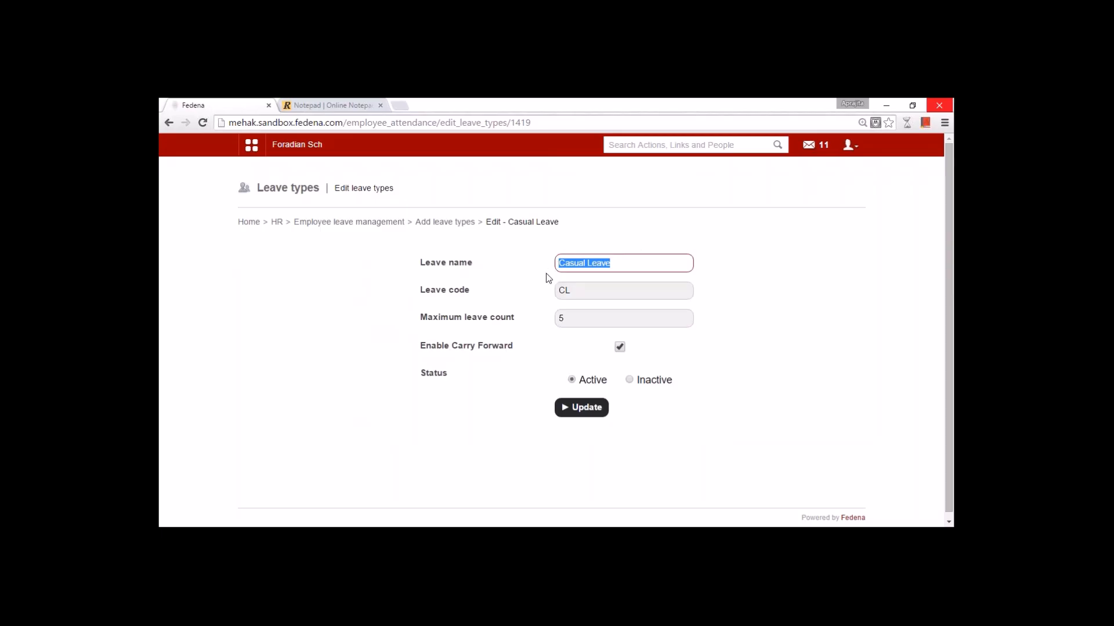
{"action": "left_click", "coordinate": [576, 323]}
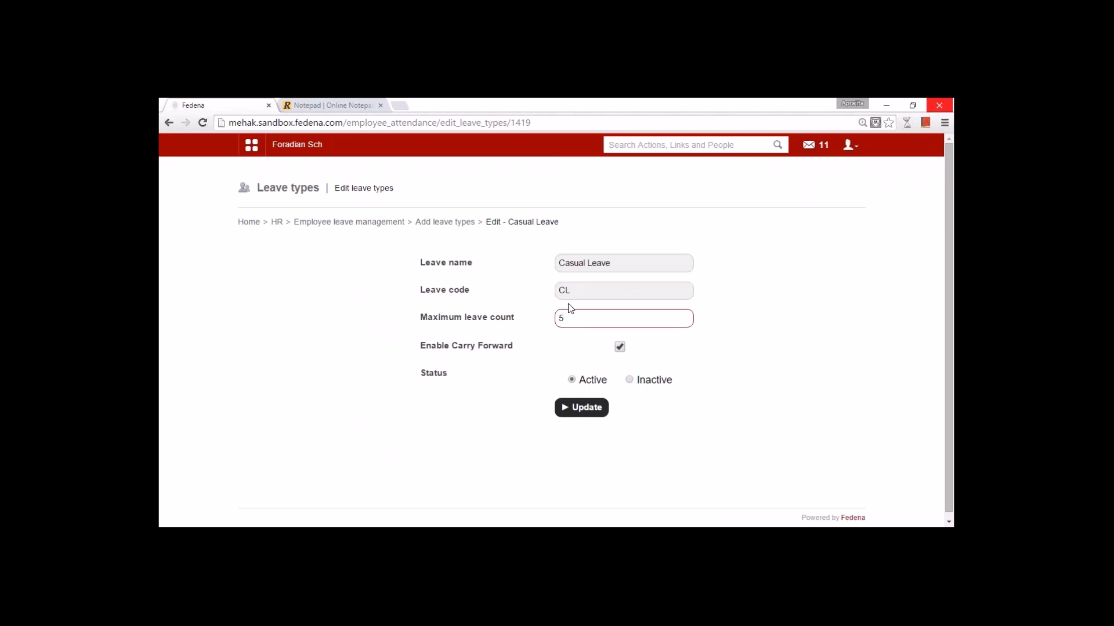
{"action": "key", "text": "XF86AudioLowerVolume"}
{"action": "left_click", "coordinate": [442, 222]}
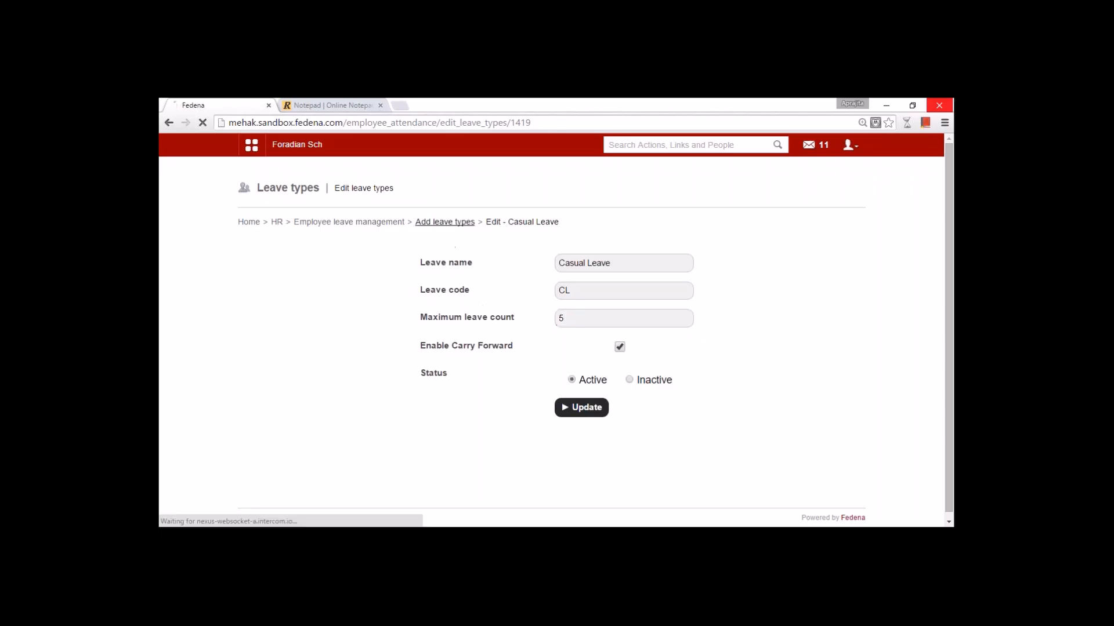
{"action": "scroll", "coordinate": [447, 326], "scroll_direction": "down", "scroll_amount": 2}
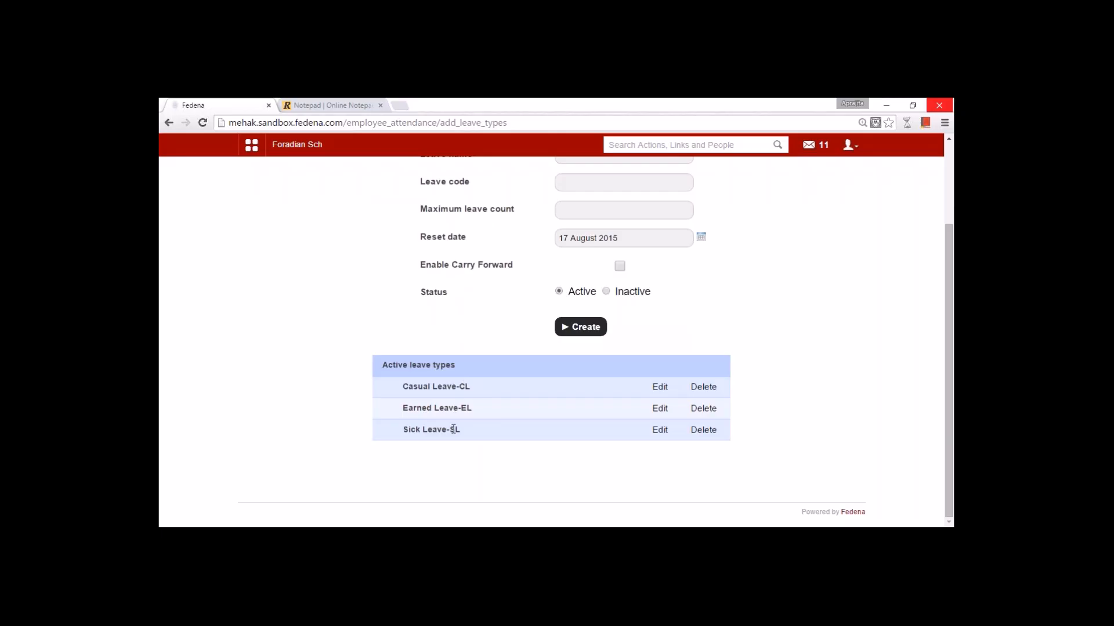
{"action": "scroll", "coordinate": [453, 428], "scroll_direction": "up", "scroll_amount": 2}
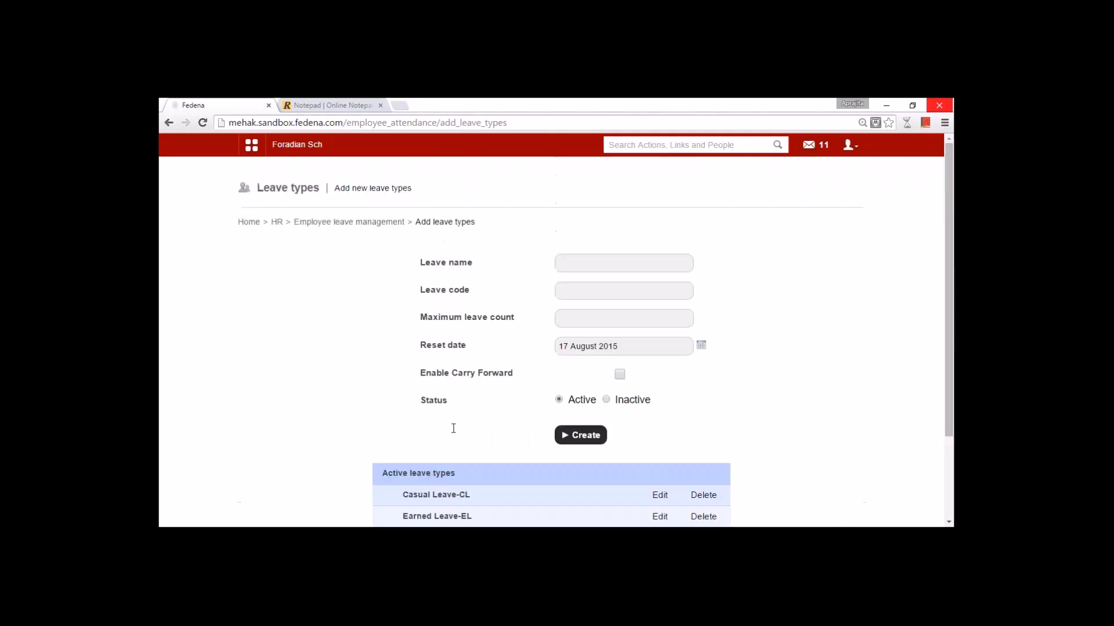
- Open Leave Reset Settings and inspect the reset period and count begin date fields
{"action": "left_click", "coordinate": [348, 222]}
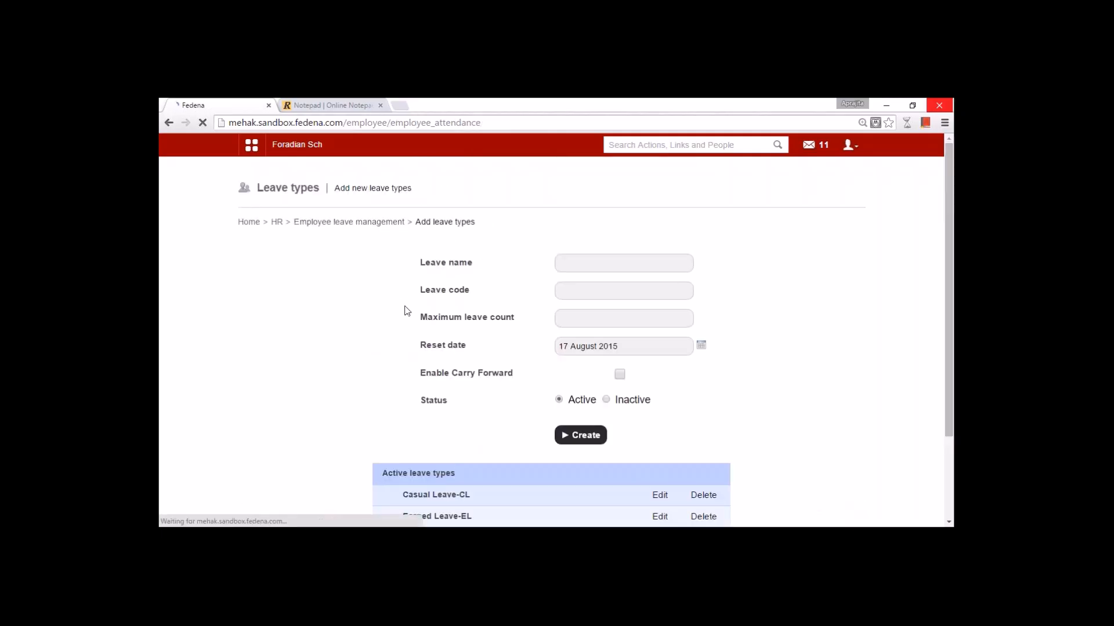
{"action": "left_click", "coordinate": [596, 328]}
{"action": "left_click", "coordinate": [417, 268]}
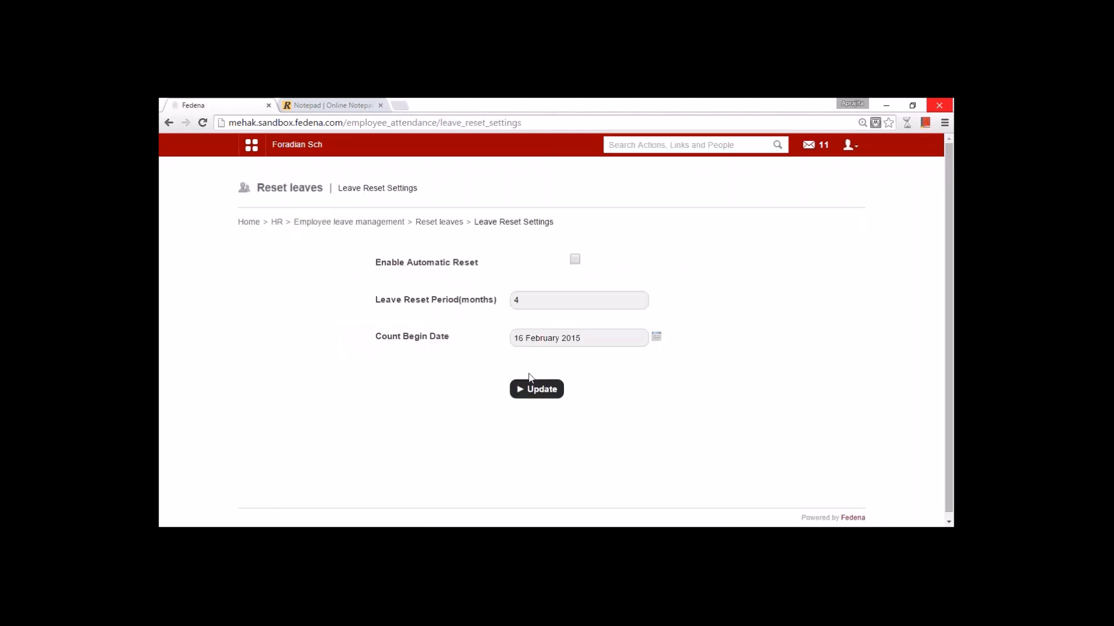
{"action": "left_click_drag", "start_coordinate": [375, 299], "coordinate": [500, 300]}
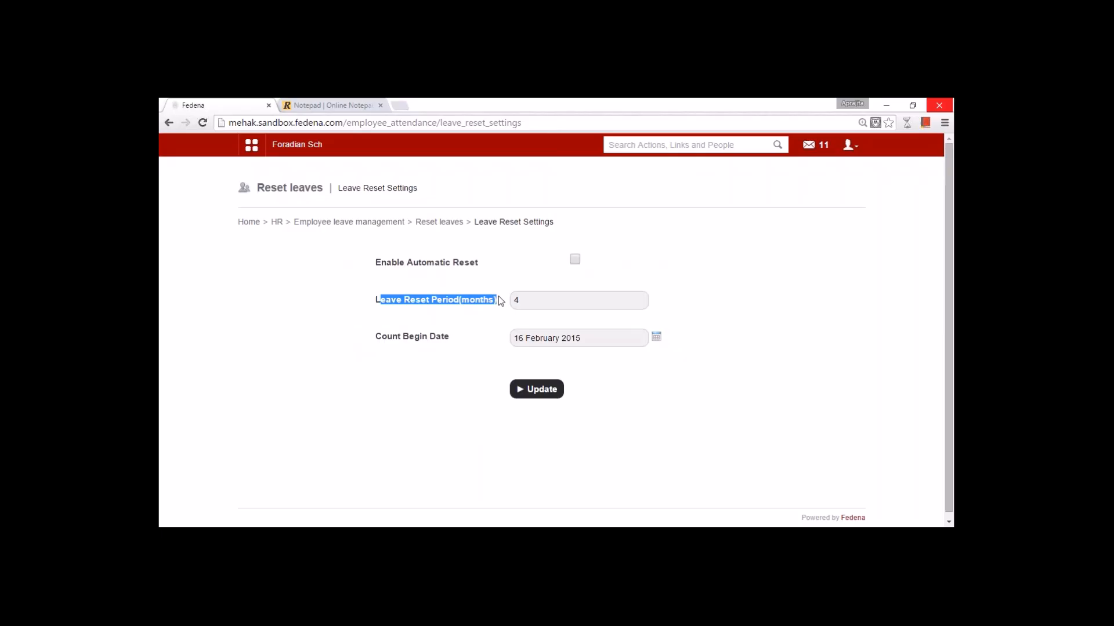
{"action": "left_click", "coordinate": [557, 303]}
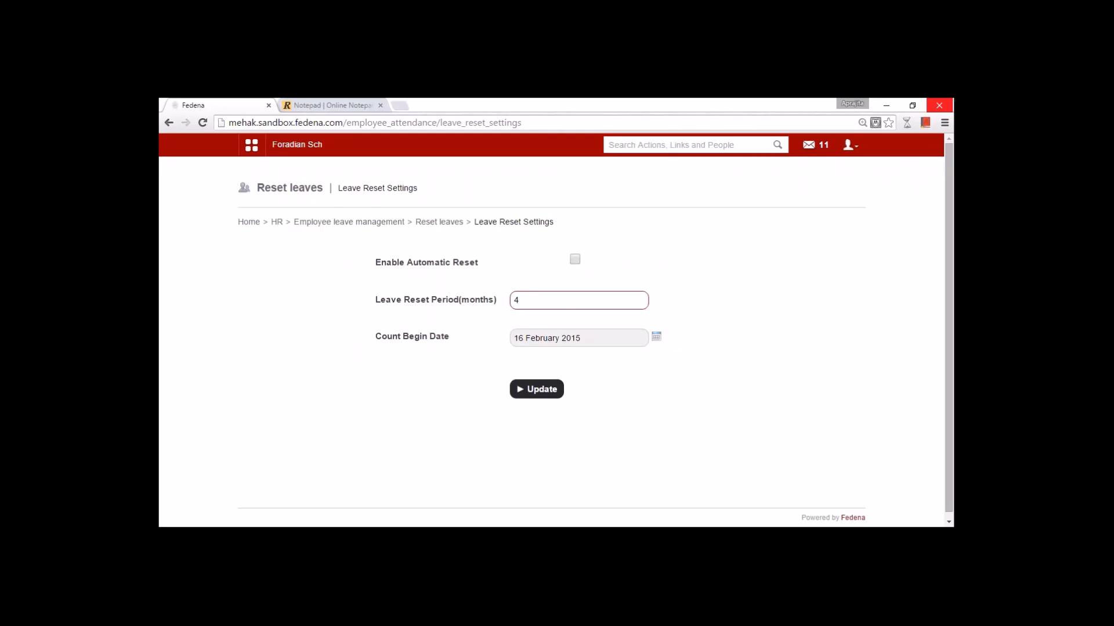
{"action": "left_click", "coordinate": [531, 343]}
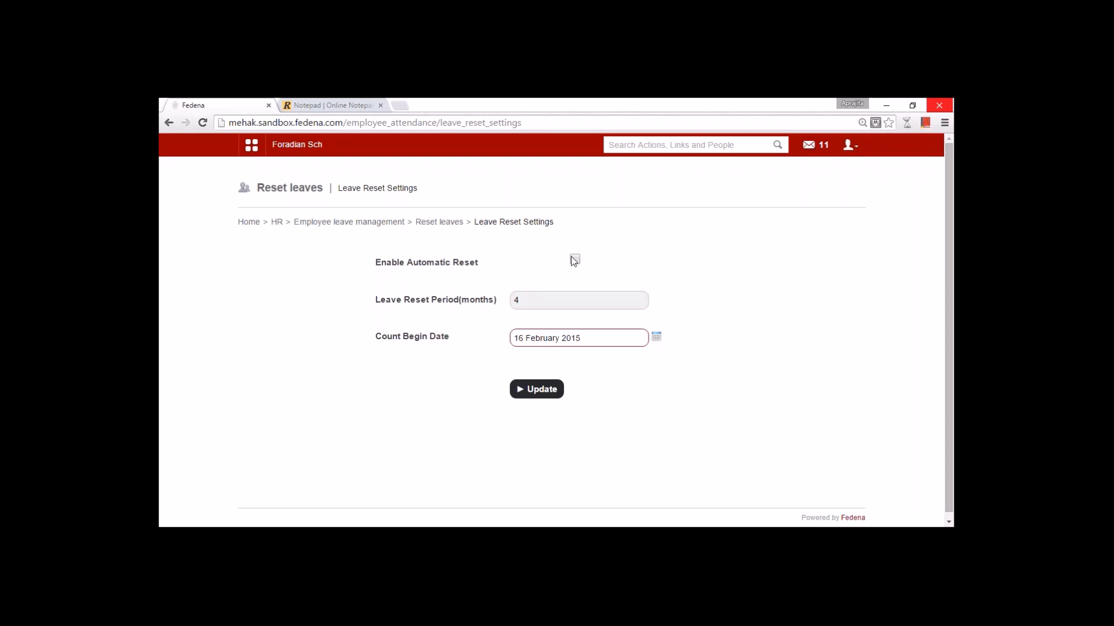
- Toggle Enable Automatic Reset on and back off, then return to Employee leave management
{"action": "left_click_drag", "start_coordinate": [591, 299], "coordinate": [500, 309]}
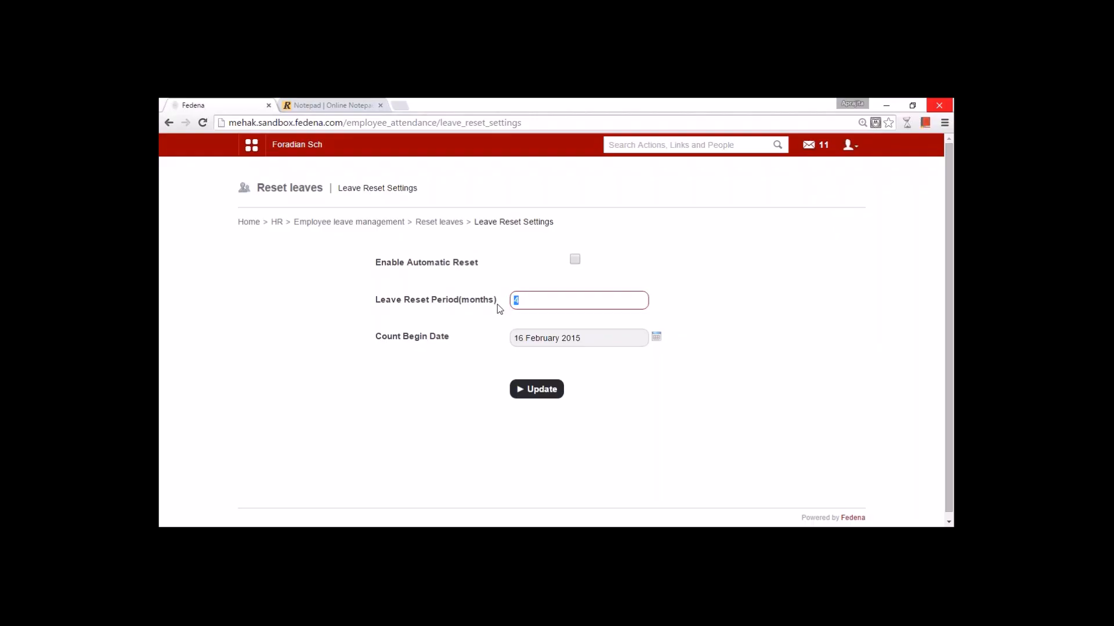
{"action": "left_click", "coordinate": [574, 260]}
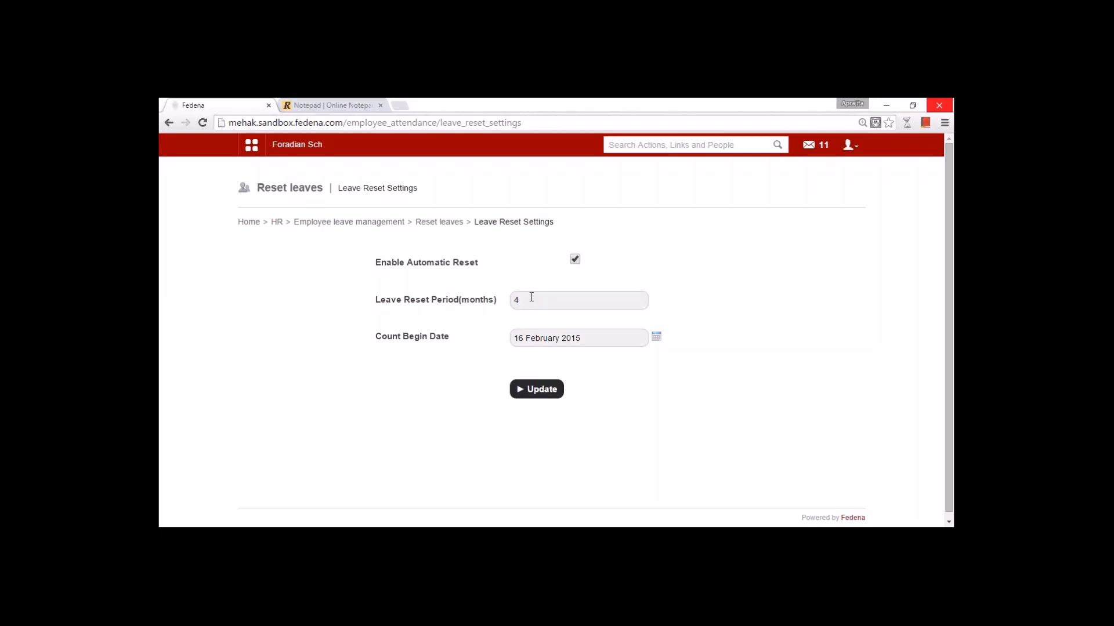
{"action": "left_click", "coordinate": [575, 260]}
{"action": "left_click", "coordinate": [439, 221]}
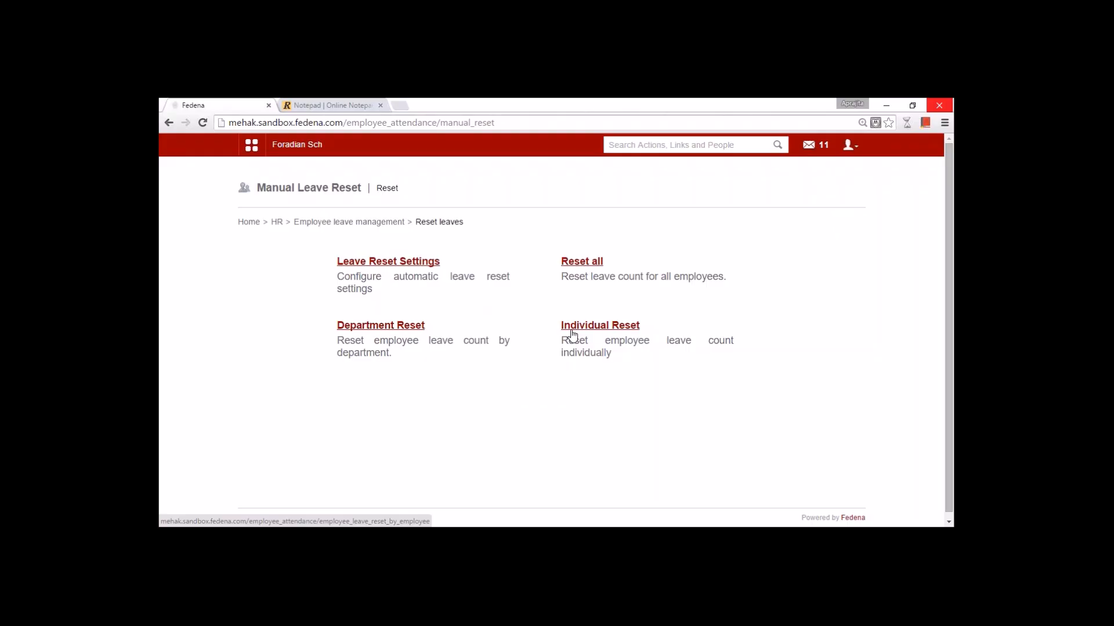
{"action": "left_click", "coordinate": [348, 221]}
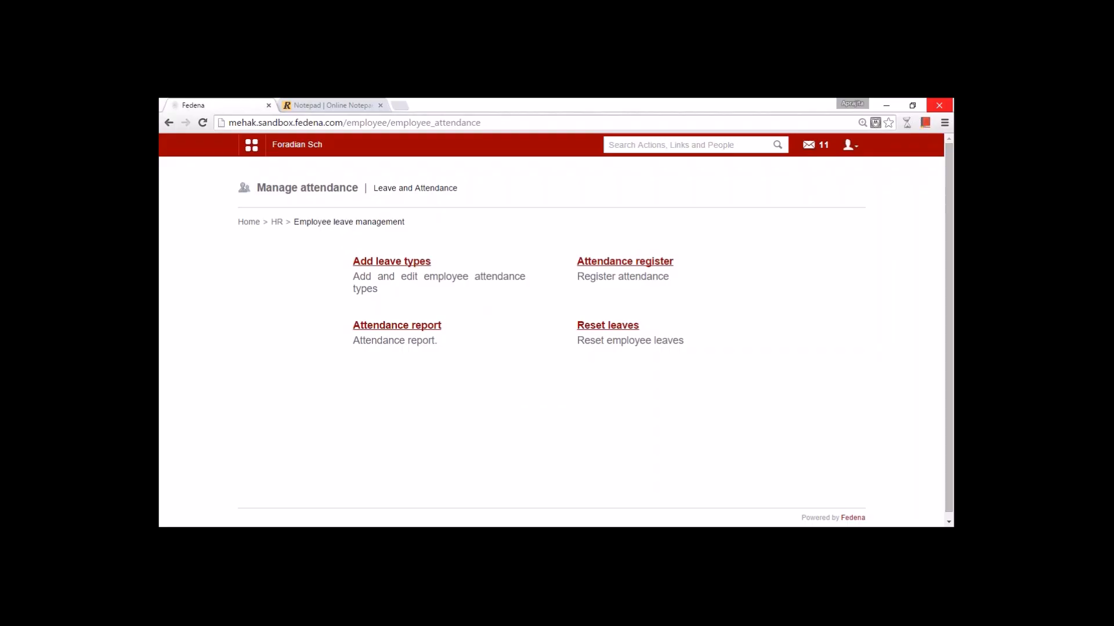
- Search employees for the new employee and select their Employee ID
{"action": "left_click", "coordinate": [617, 149]}
{"action": "type", "text": "abus"}
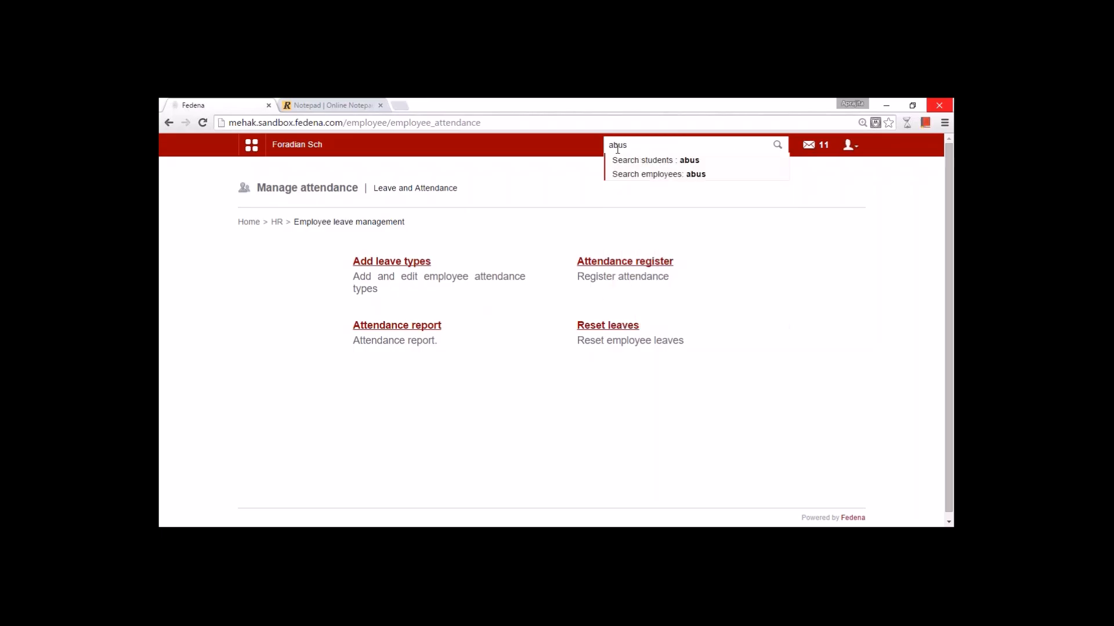
{"action": "left_click", "coordinate": [638, 174]}
{"action": "double_click", "coordinate": [554, 384]}
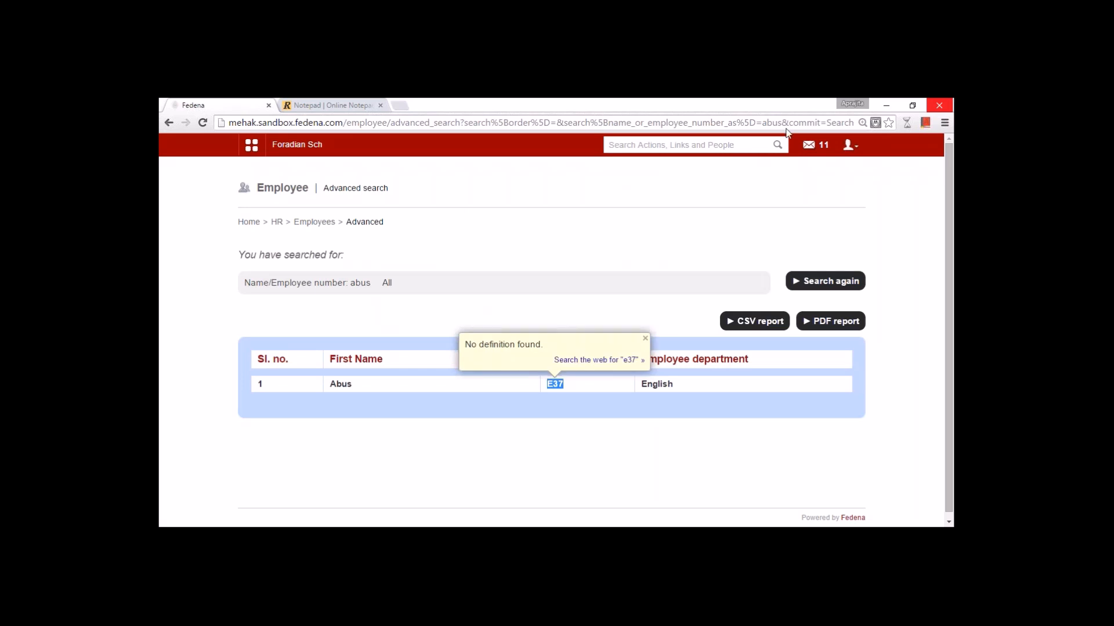
- Sign out of admin and log in with the employee's ID and password
{"action": "left_click", "coordinate": [850, 145]}
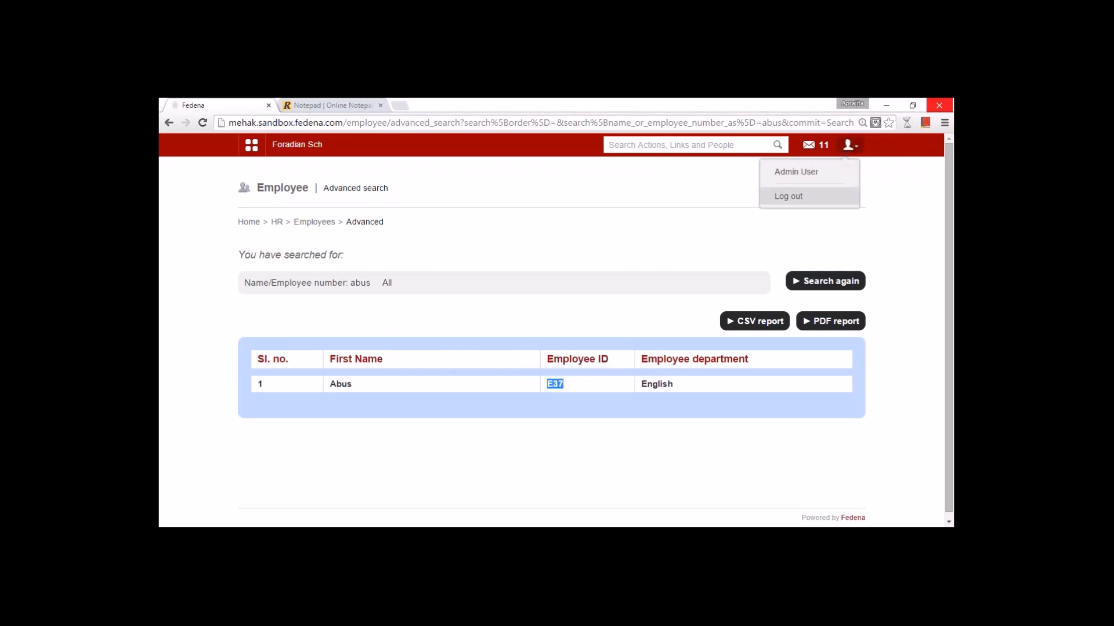
{"action": "left_click", "coordinate": [789, 194]}
{"action": "double_click", "coordinate": [560, 281]}
{"action": "type", "text": "E37"}
{"action": "key", "text": "Tab"}
{"action": "type", "text": "E37123"}
{"action": "key", "text": "Return"}
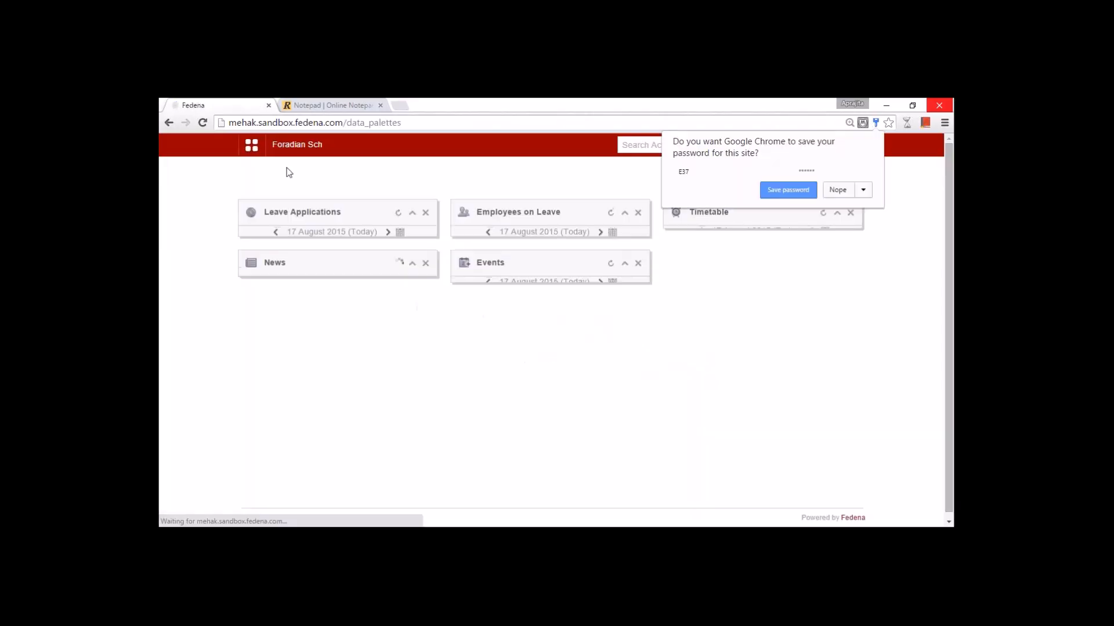
- Open the employee's Apply for a leave page from the Academics modules
{"action": "left_click", "coordinate": [251, 145]}
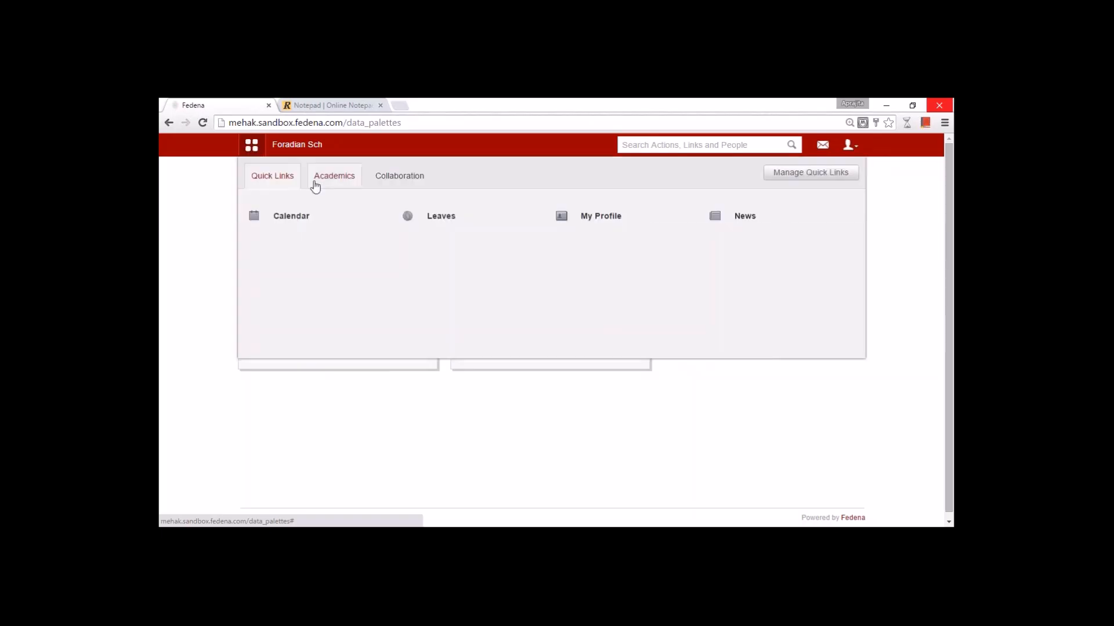
{"action": "left_click", "coordinate": [314, 182]}
{"action": "mouse_move", "coordinate": [443, 219]}
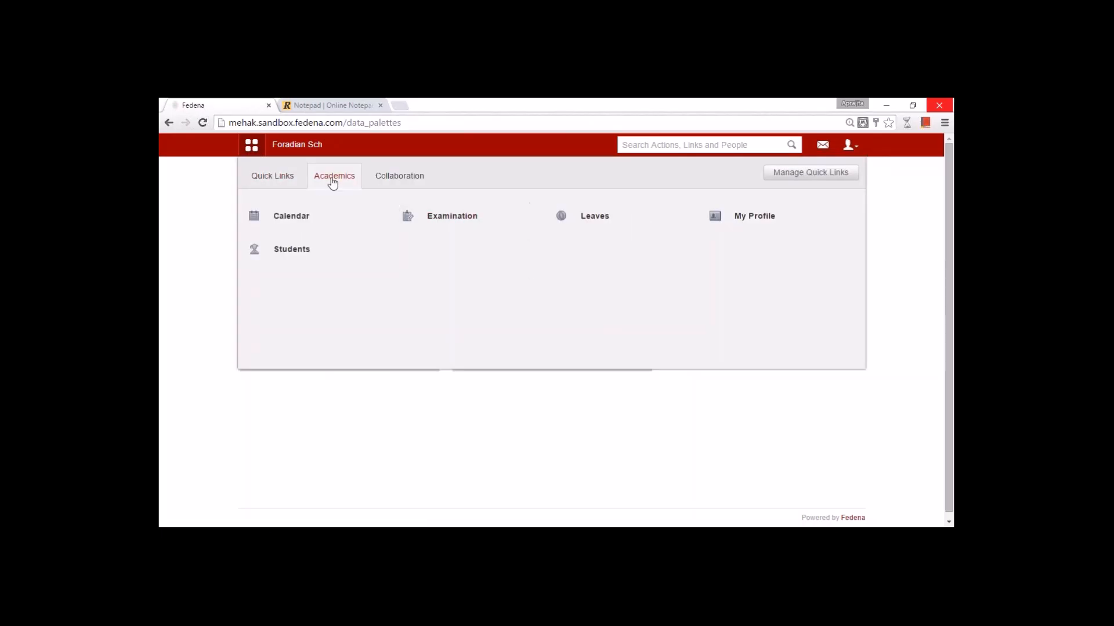
{"action": "left_click", "coordinate": [603, 224]}
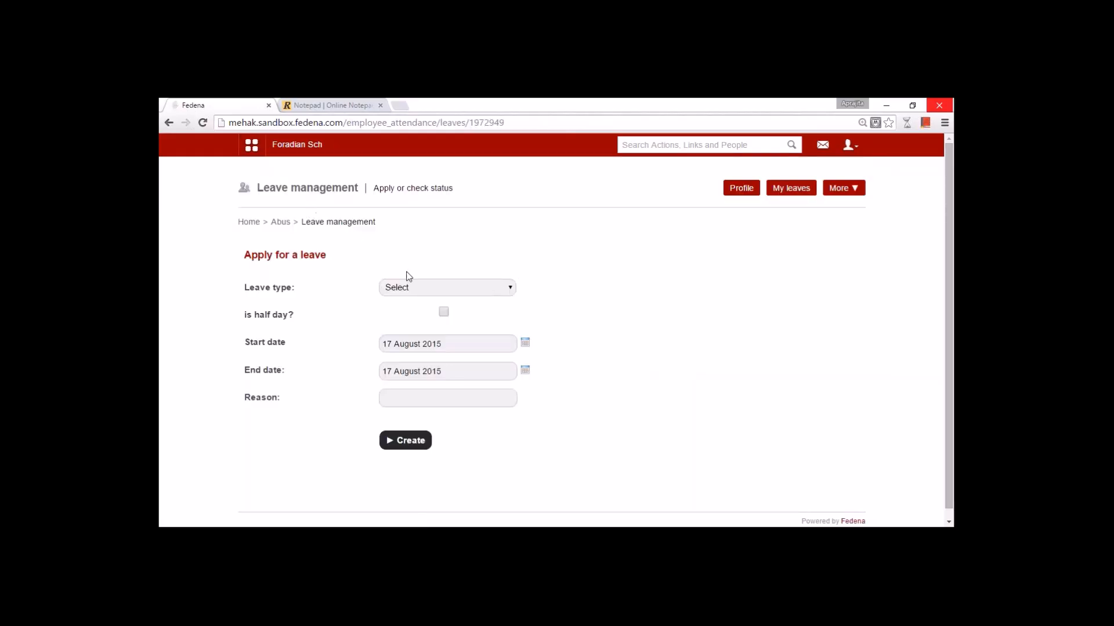
- Apply for Sick Leave from 17 to 18 August 2015 with reason 'Unwell'
{"action": "left_click", "coordinate": [413, 287]}
{"action": "left_click", "coordinate": [421, 313]}
{"action": "left_click", "coordinate": [452, 399]}
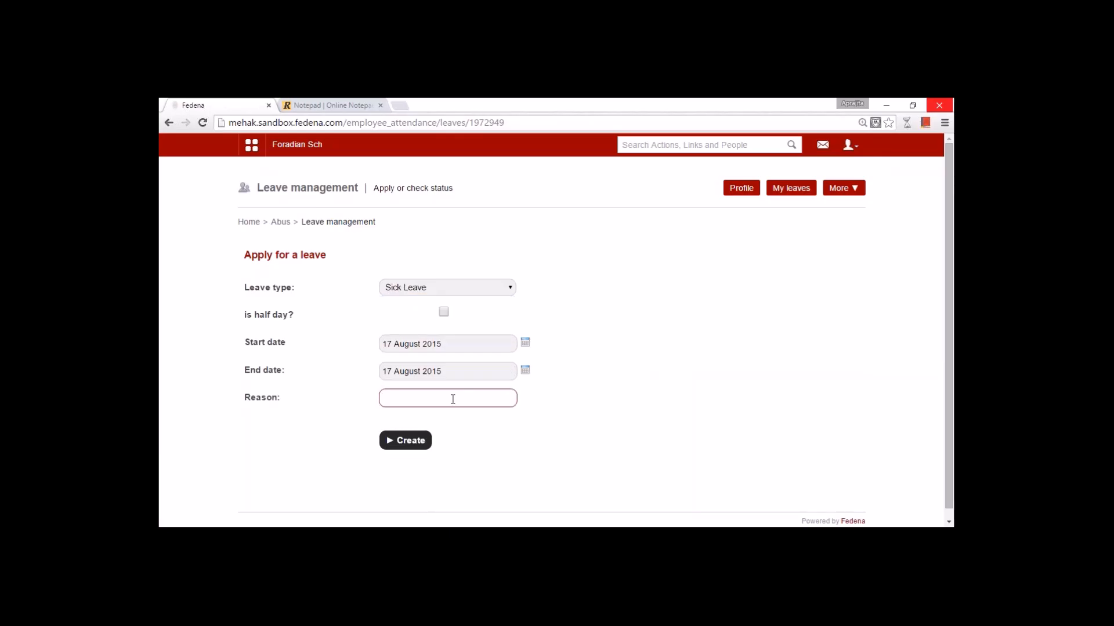
{"action": "type", "text": "Unwell"}
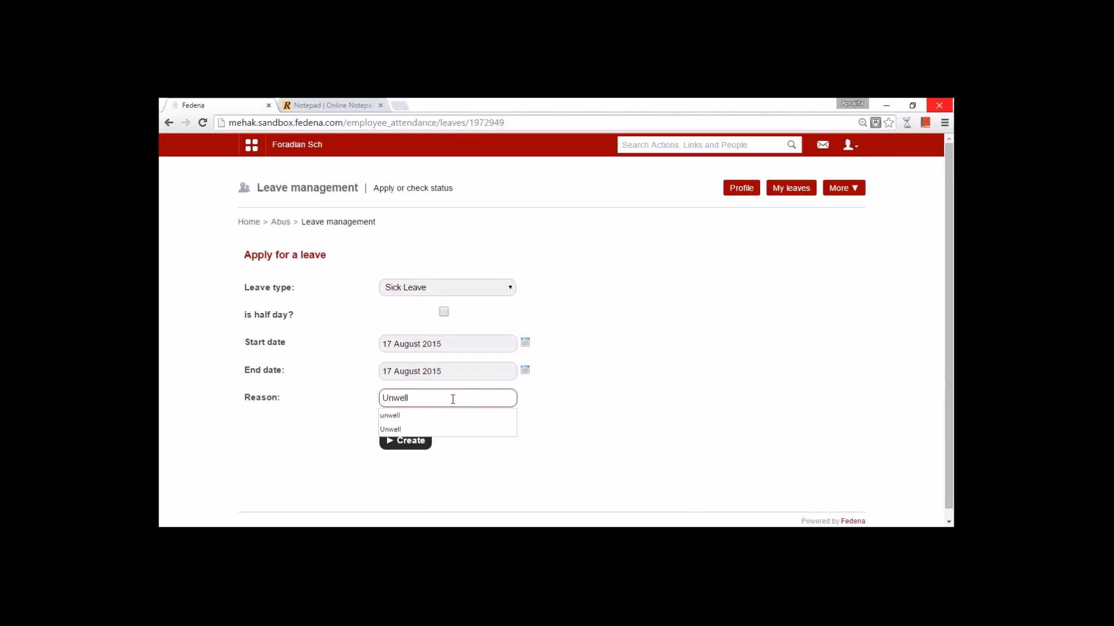
{"action": "left_click", "coordinate": [437, 342]}
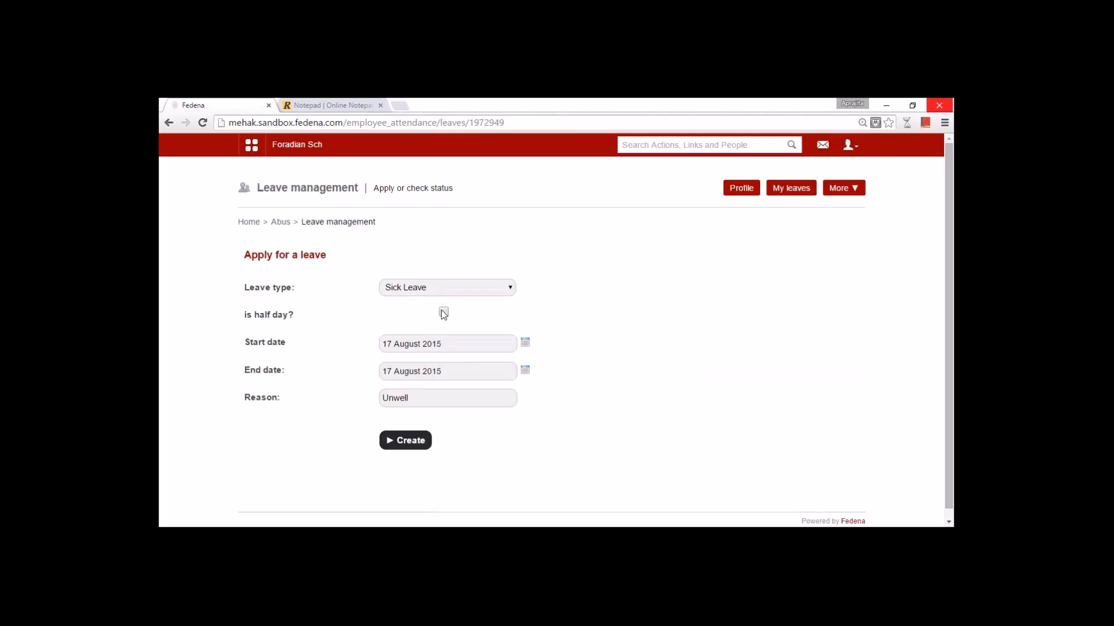
{"action": "left_click", "coordinate": [526, 372]}
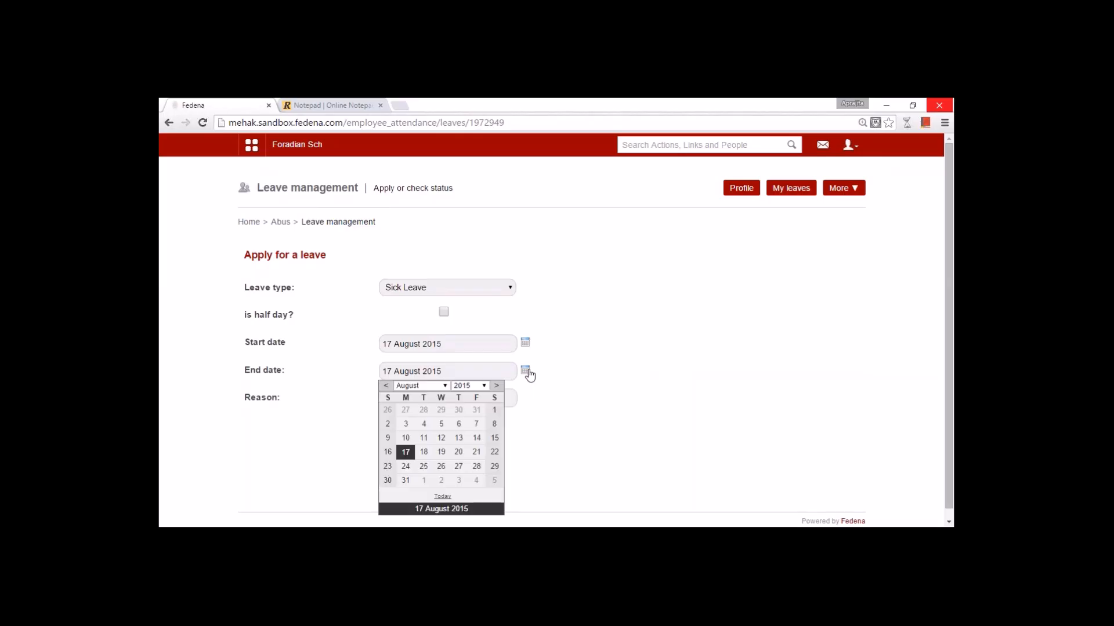
{"action": "left_click", "coordinate": [423, 452]}
{"action": "left_click", "coordinate": [405, 442]}
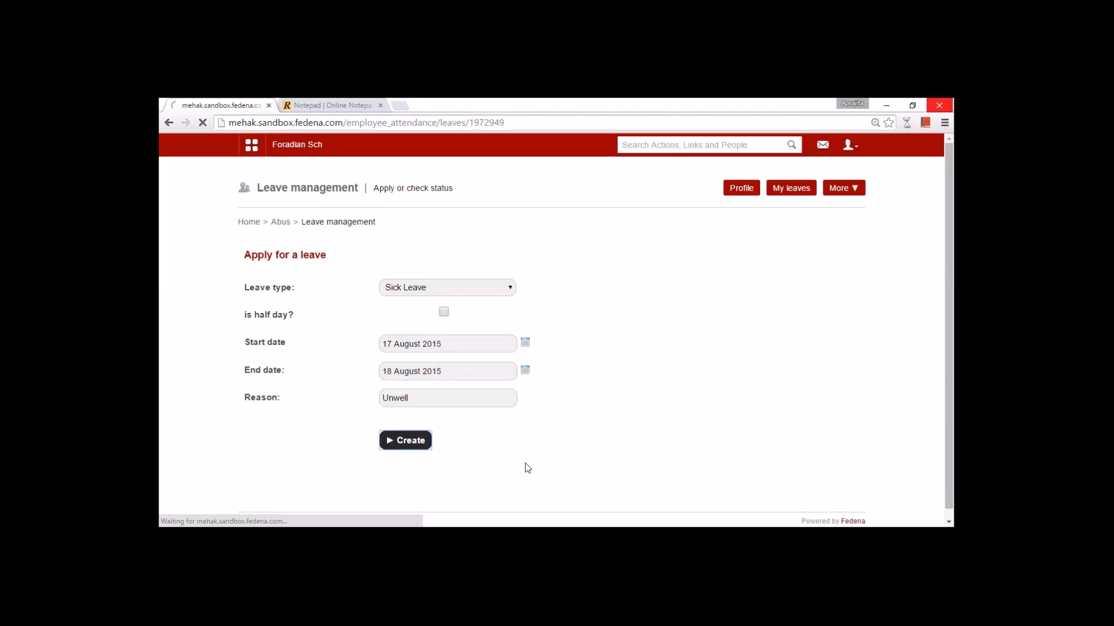
{"action": "left_click", "coordinate": [741, 189]}
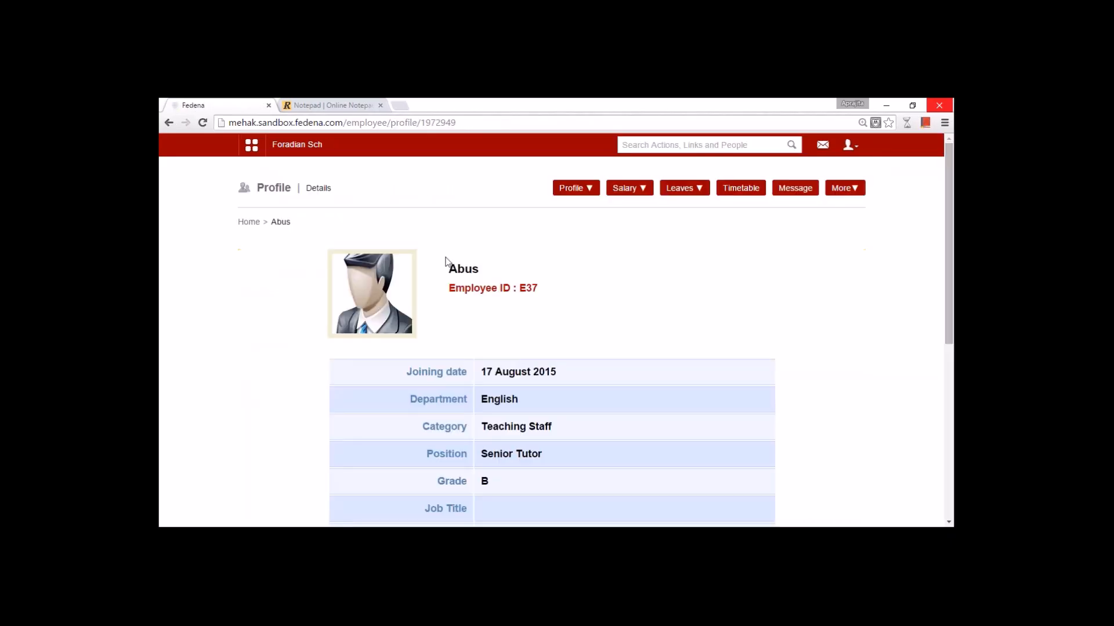
- Copy the manager's employee ID, sign out, and log in as the manager
{"action": "scroll", "coordinate": [511, 359], "scroll_direction": "down", "scroll_amount": 3}
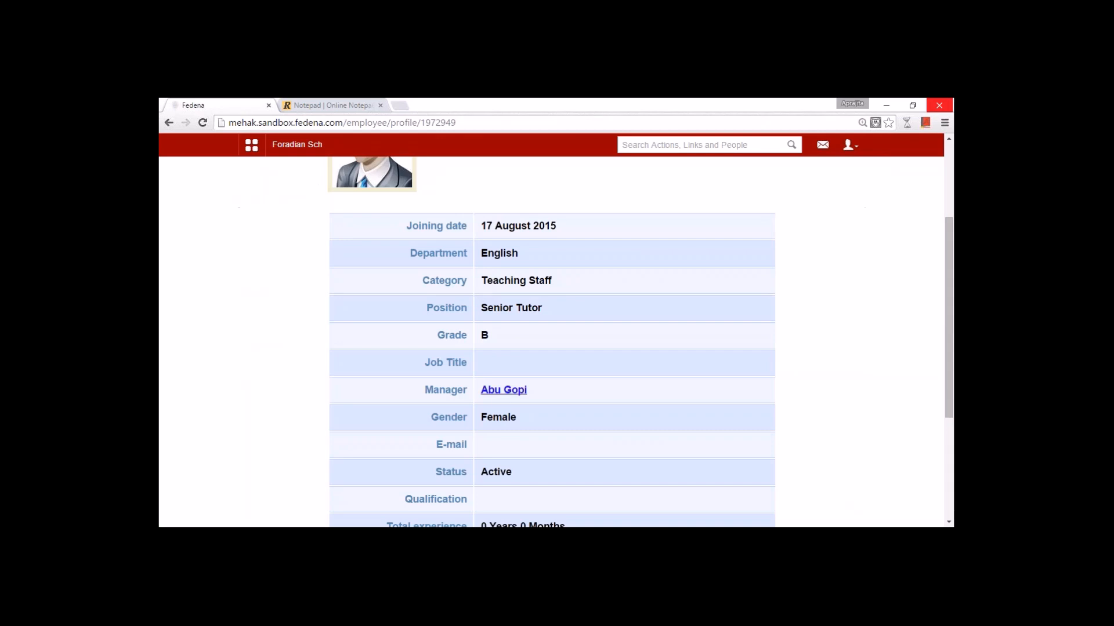
{"action": "left_click", "coordinate": [504, 390]}
{"action": "double_click", "coordinate": [528, 289]}
{"action": "key", "text": "ctrl+c"}
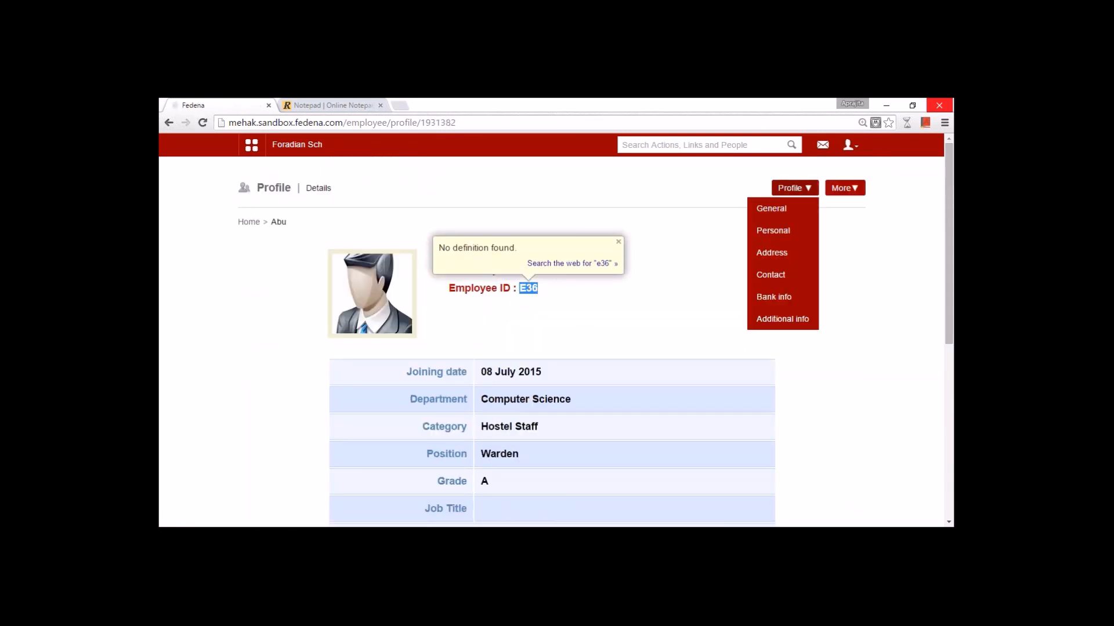
{"action": "left_click", "coordinate": [848, 148]}
{"action": "left_click", "coordinate": [817, 196]}
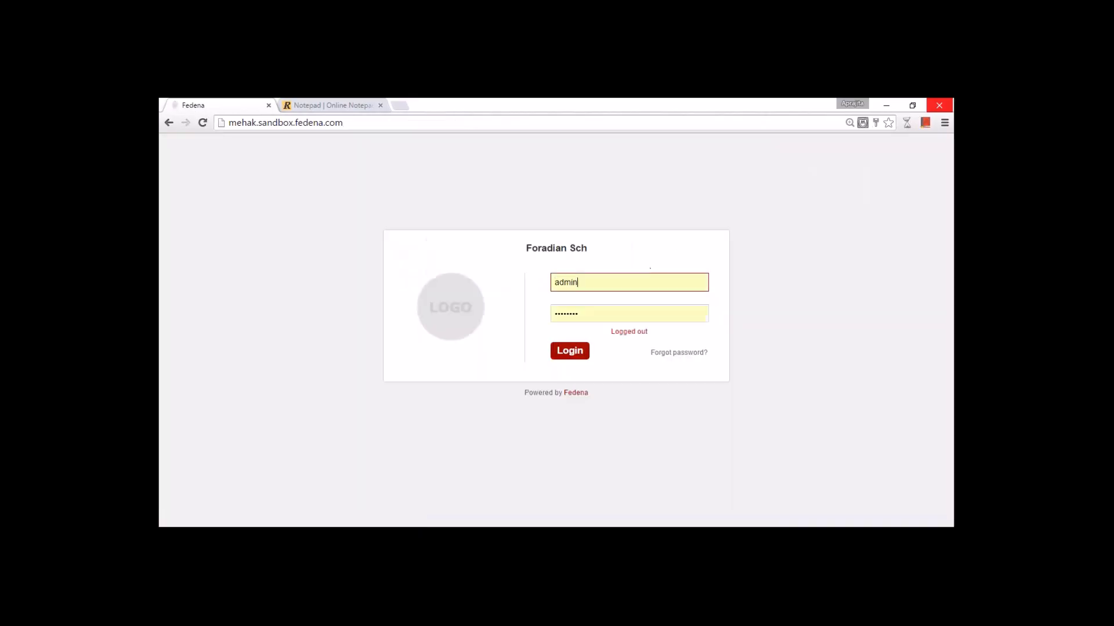
{"action": "double_click", "coordinate": [562, 282]}
{"action": "key", "text": "ctrl+v"}
{"action": "key", "text": "Tab"}
{"action": "type", "text": "E36123"}
{"action": "key", "text": "Return"}
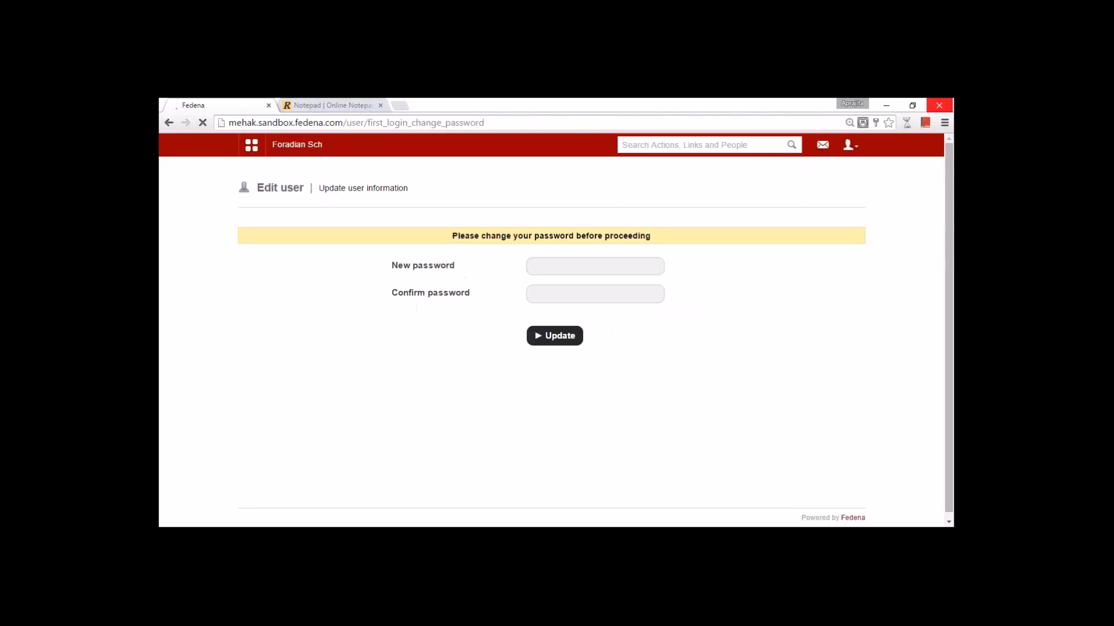
- Set and confirm a new first-login password for the manager
{"action": "left_click", "coordinate": [563, 266]}
{"action": "type", "text": "••••••"}
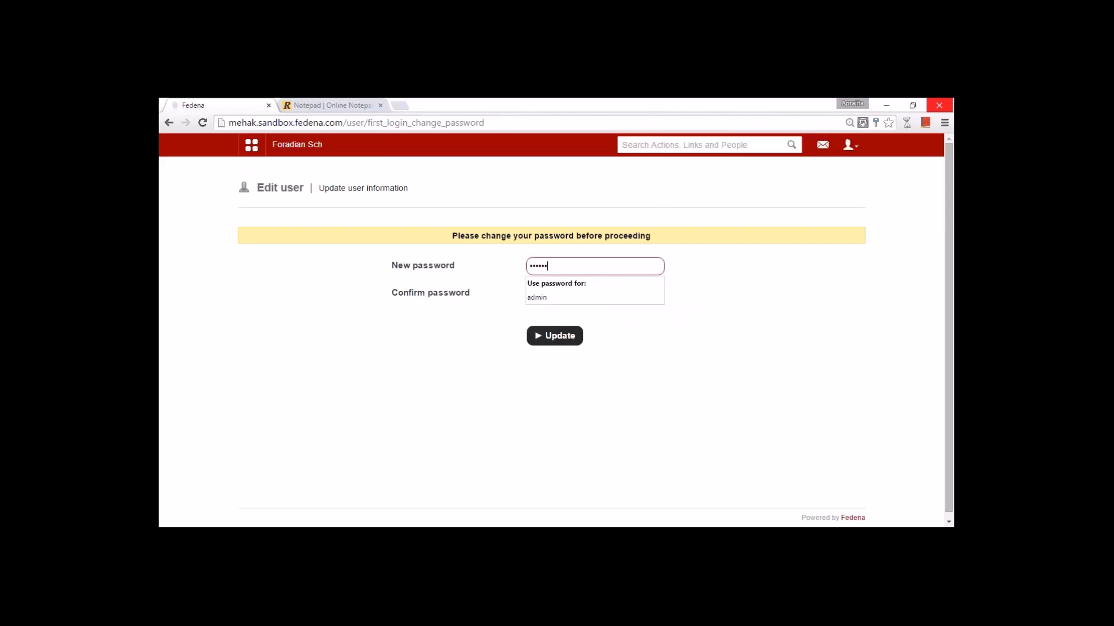
{"action": "key", "text": "Tab"}
{"action": "type", "text": "••••••"}
{"action": "key", "text": "Return"}
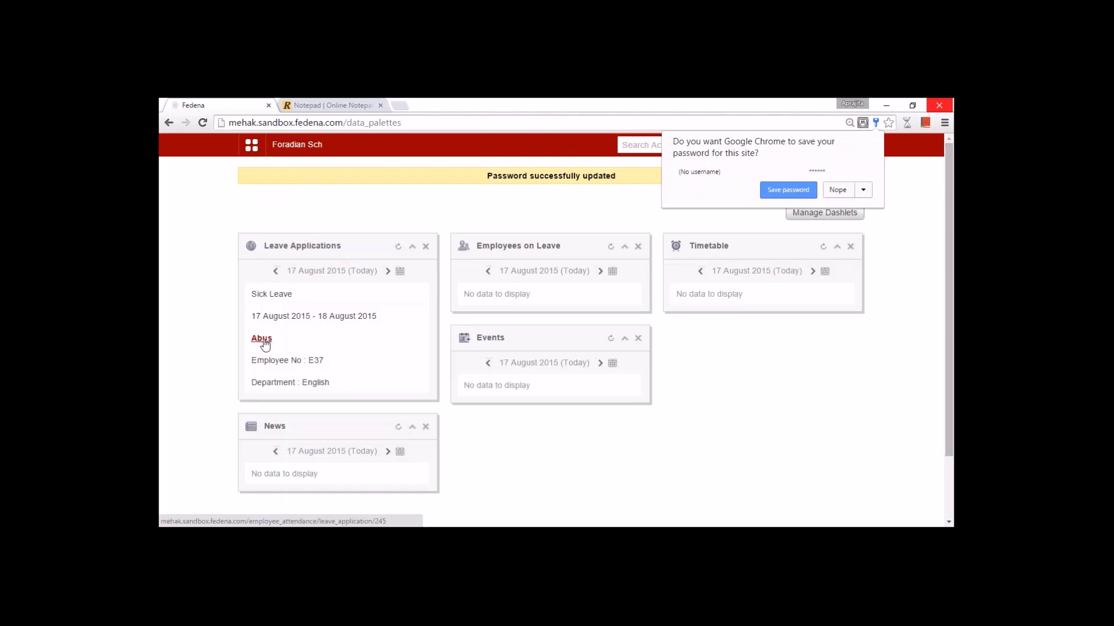
- Approve the pending 17–18 August 2015 sick leave application with the remark 'Approved'
{"action": "left_click", "coordinate": [294, 346]}
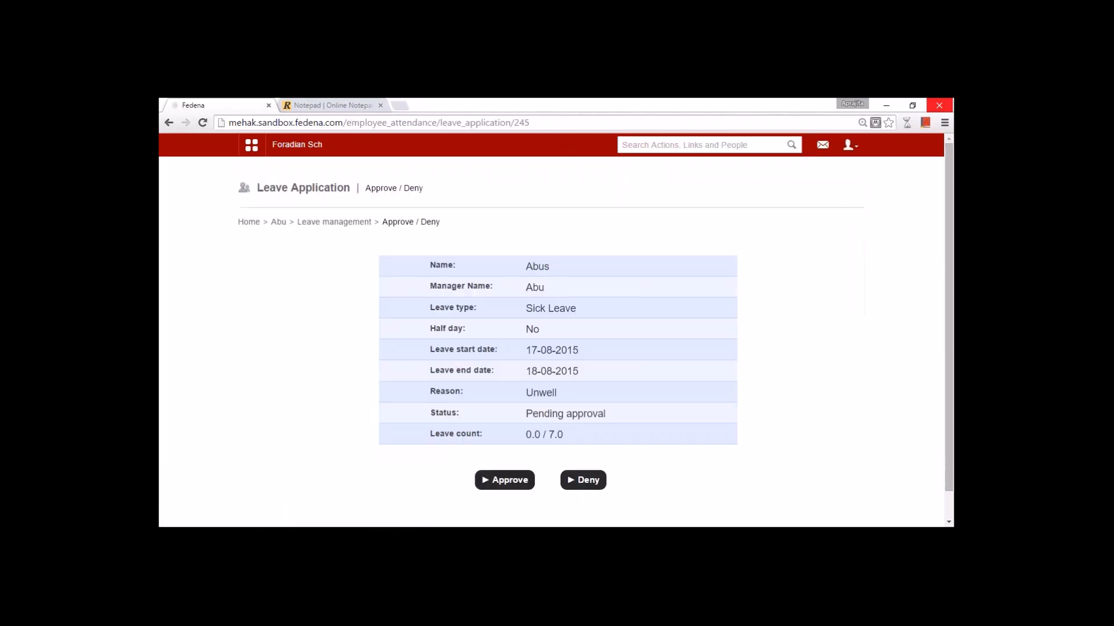
{"action": "scroll", "coordinate": [558, 365], "scroll_direction": "down", "scroll_amount": 1}
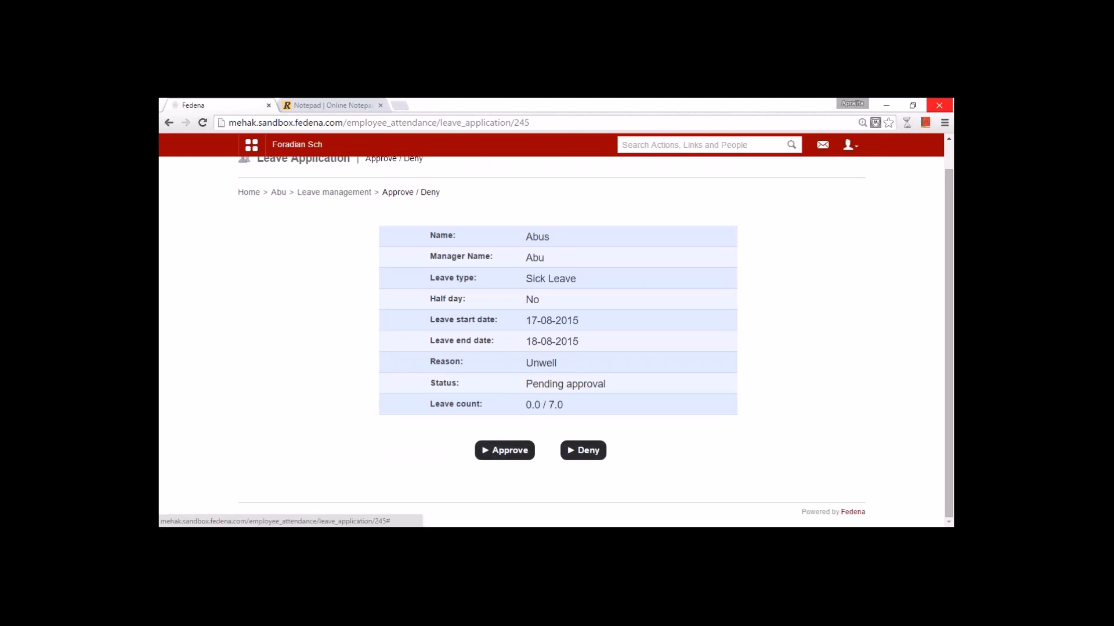
{"action": "left_click", "coordinate": [505, 453]}
{"action": "left_click", "coordinate": [554, 191]}
{"action": "type", "text": "Approved"}
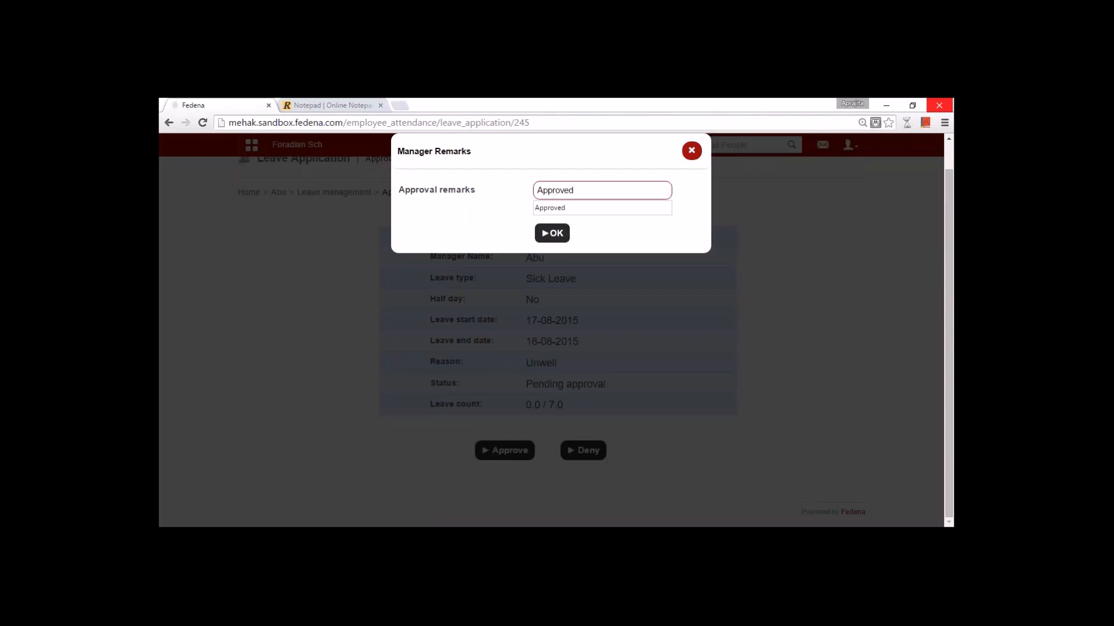
{"action": "left_click", "coordinate": [553, 233]}
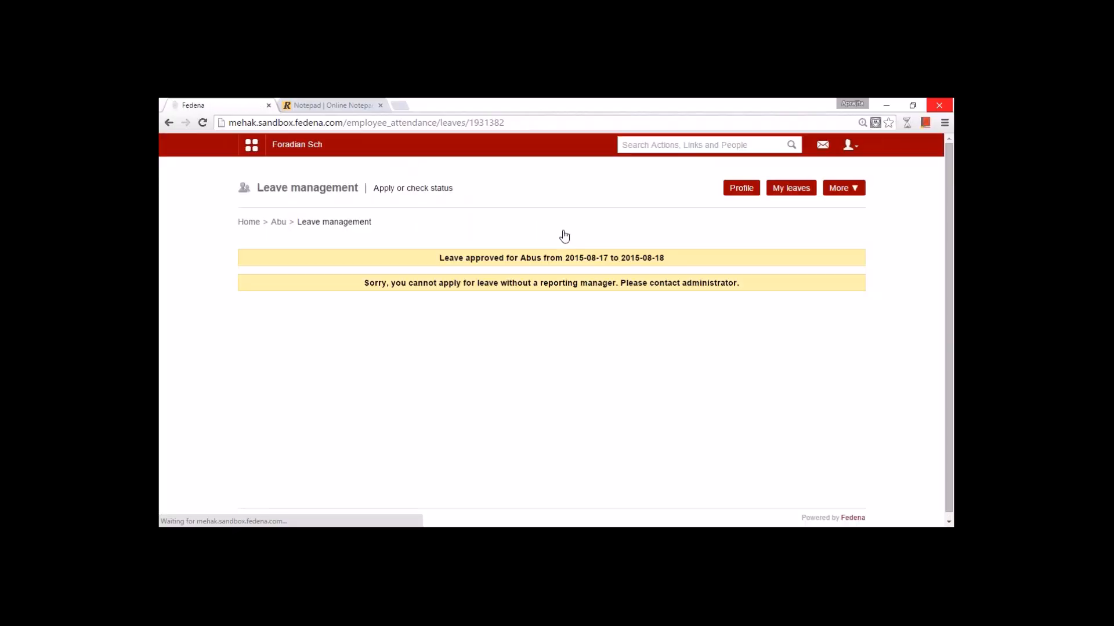
- Sign out of the manager account and start logging in as administrator
{"action": "left_click", "coordinate": [848, 146]}
{"action": "left_click", "coordinate": [807, 197]}
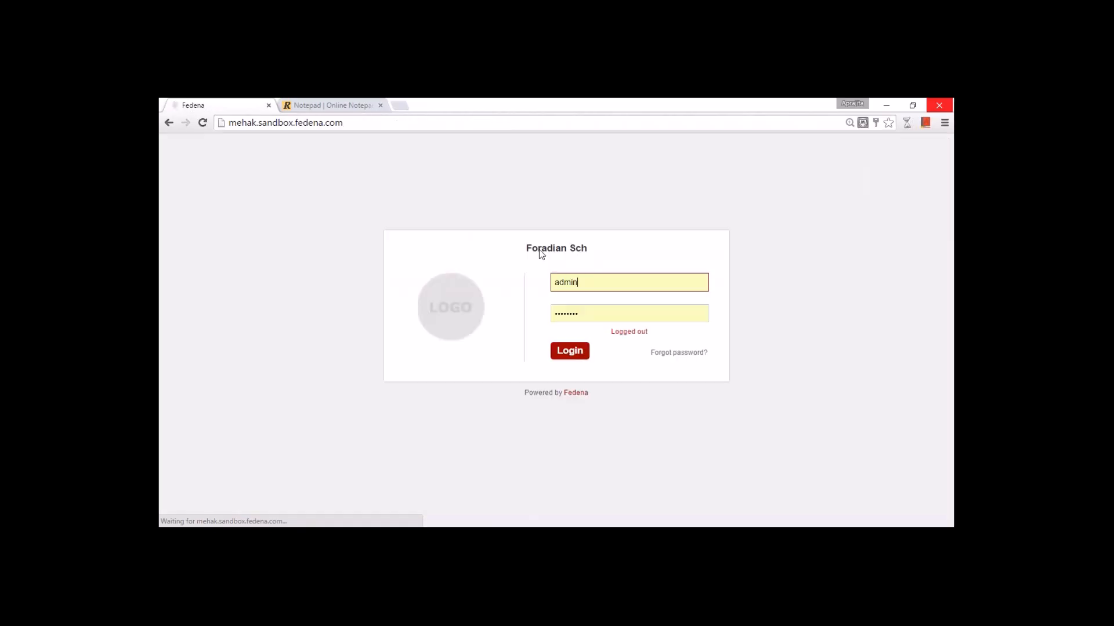
{"action": "left_click", "coordinate": [569, 350]}
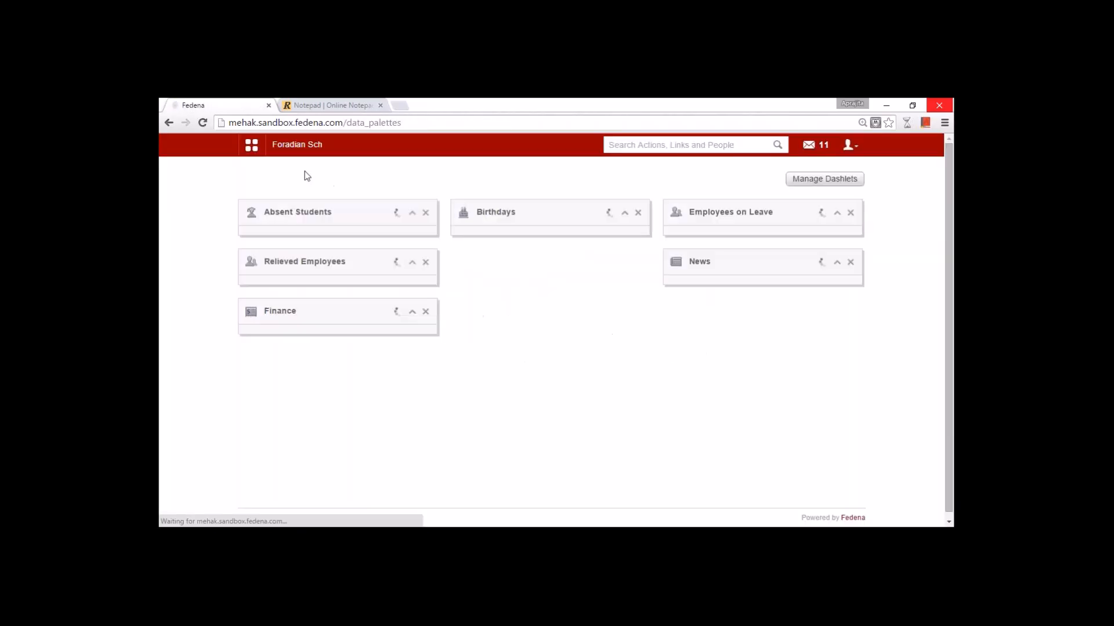
- Go to Administration > Human Resource > Employee leave management and open the English department's attendance register
{"action": "left_click", "coordinate": [252, 147]}
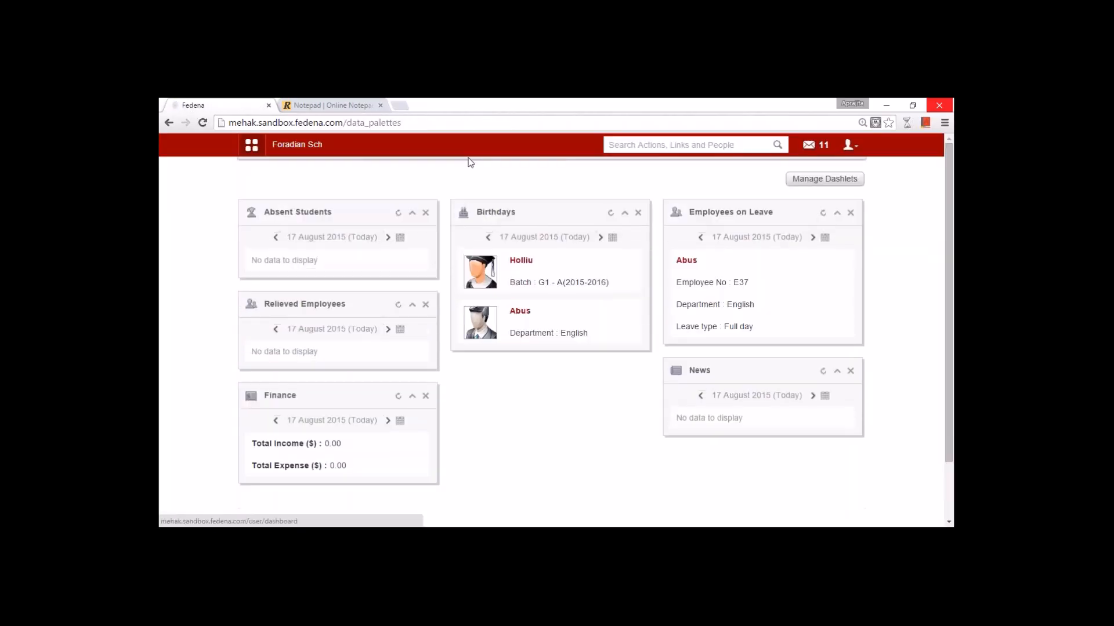
{"action": "left_click", "coordinate": [544, 184]}
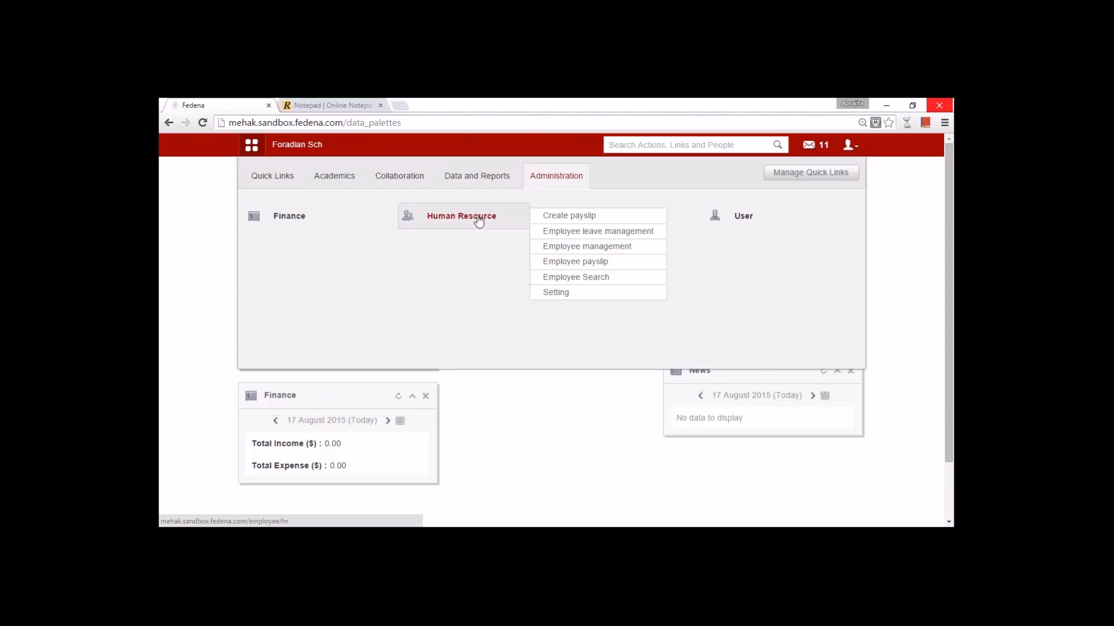
{"action": "left_click", "coordinate": [459, 215]}
{"action": "left_click", "coordinate": [455, 324]}
{"action": "left_click", "coordinate": [590, 266]}
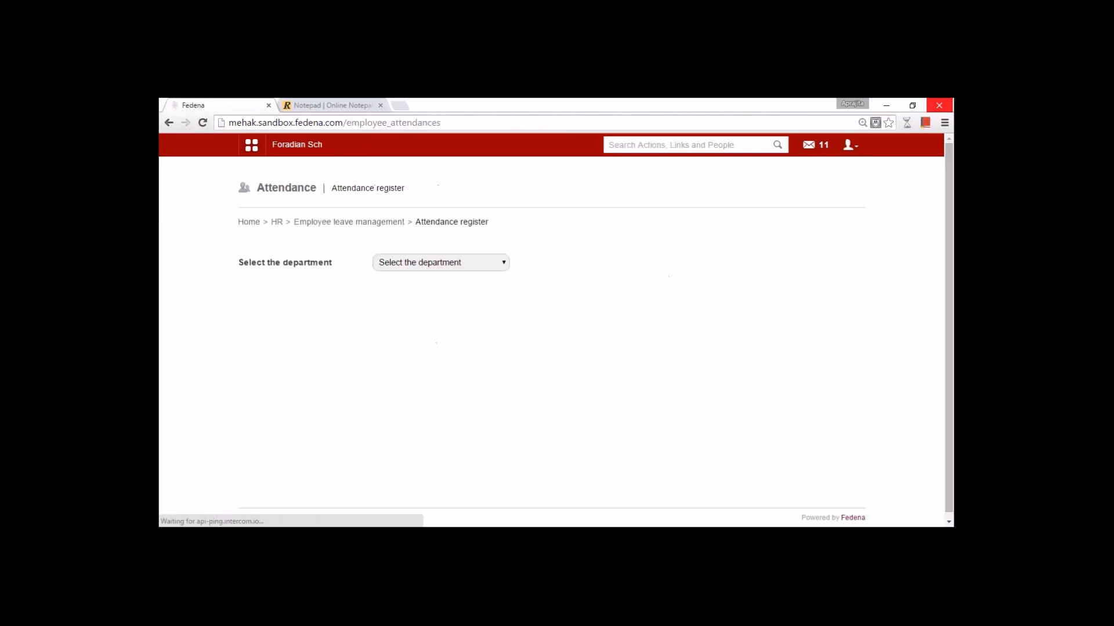
{"action": "left_click", "coordinate": [446, 263]}
{"action": "left_click", "coordinate": [429, 299]}
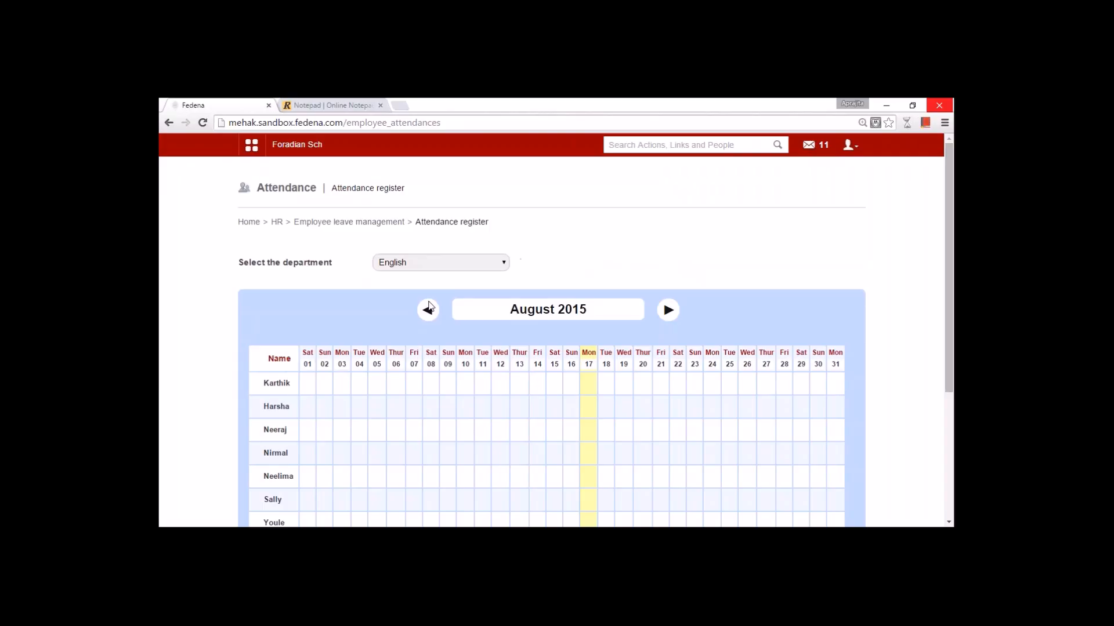
- Review the August 2015 register and start a leave entry for the ninth employee on the 18th
{"action": "scroll", "coordinate": [430, 306], "scroll_direction": "down", "scroll_amount": 3}
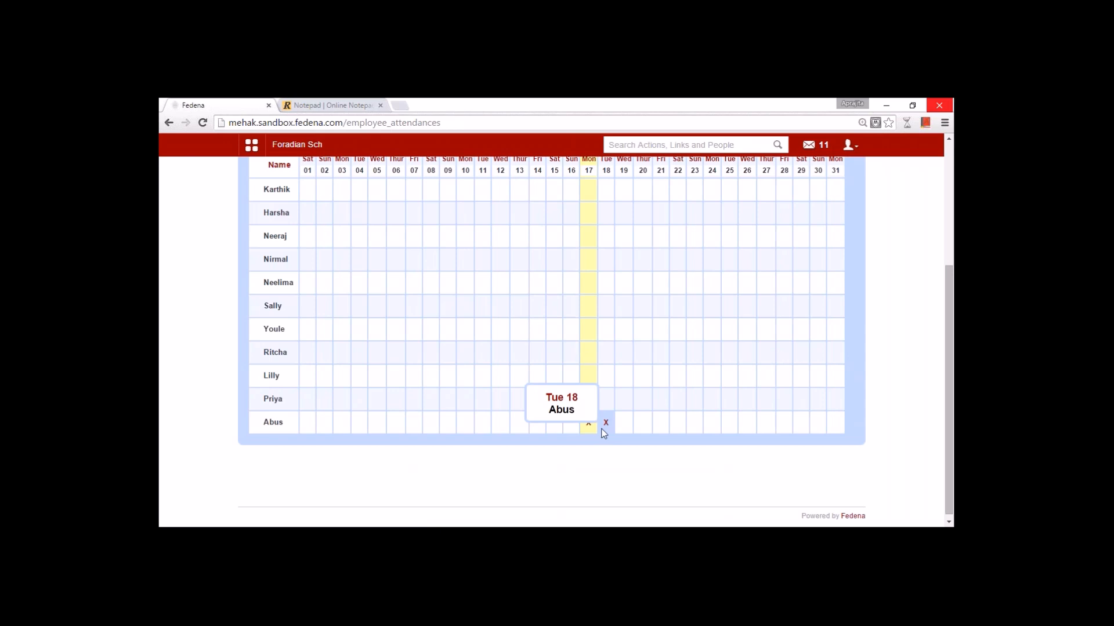
{"action": "scroll", "coordinate": [583, 346], "scroll_direction": "up", "scroll_amount": 3}
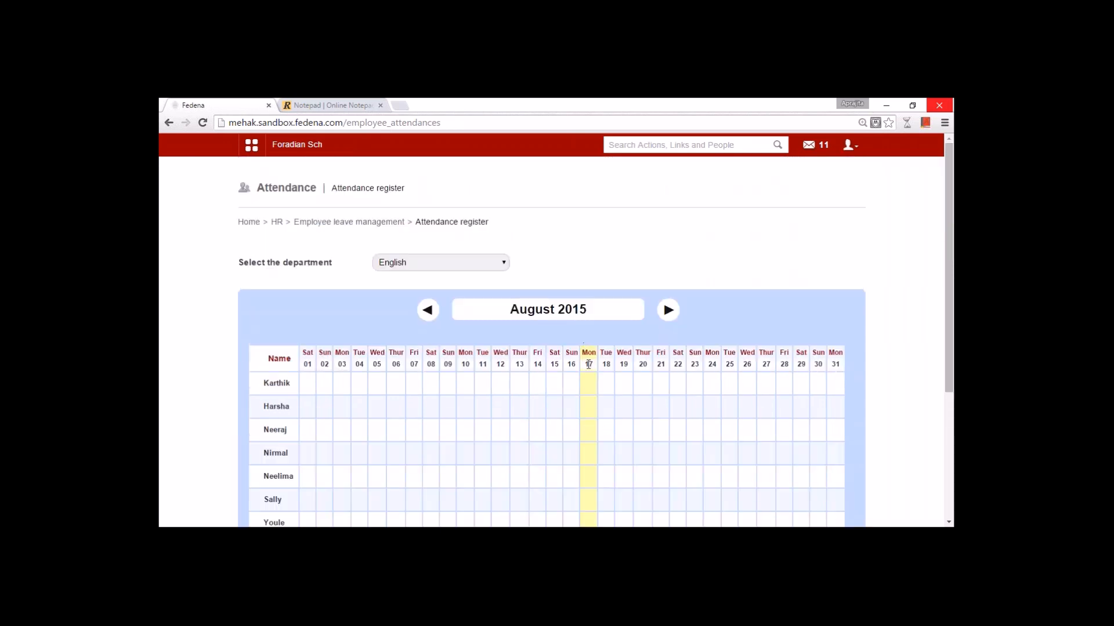
{"action": "scroll", "coordinate": [589, 442], "scroll_direction": "down", "scroll_amount": 3}
{"action": "scroll", "coordinate": [589, 398], "scroll_direction": "up", "scroll_amount": 3}
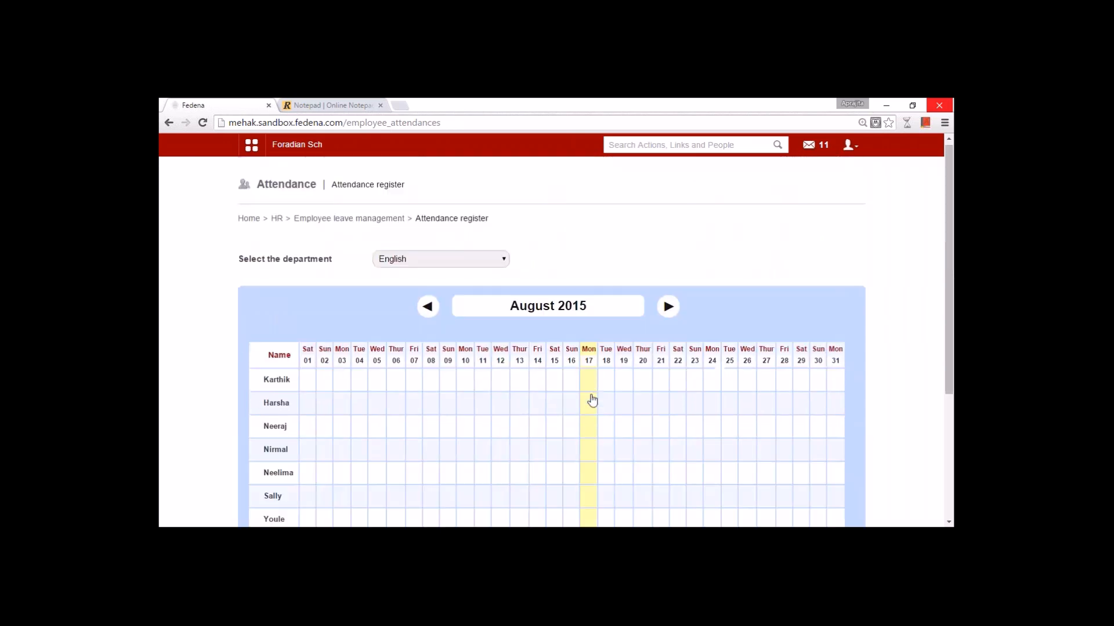
{"action": "scroll", "coordinate": [603, 406], "scroll_direction": "down", "scroll_amount": 3}
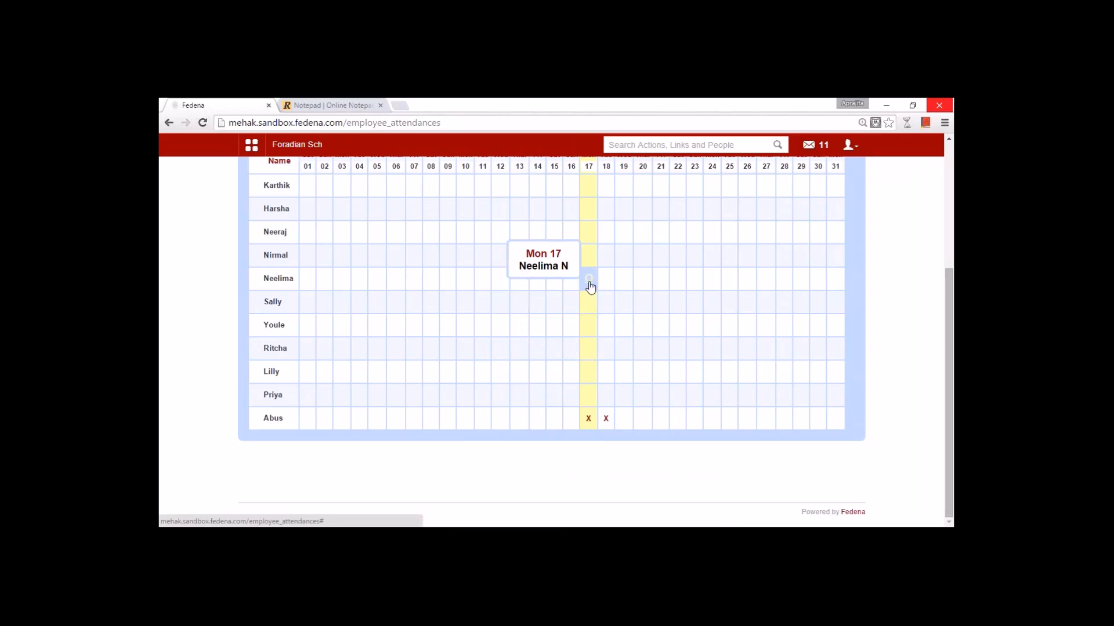
{"action": "scroll", "coordinate": [590, 284], "scroll_direction": "up", "scroll_amount": 3}
{"action": "scroll", "coordinate": [589, 390], "scroll_direction": "down", "scroll_amount": 3}
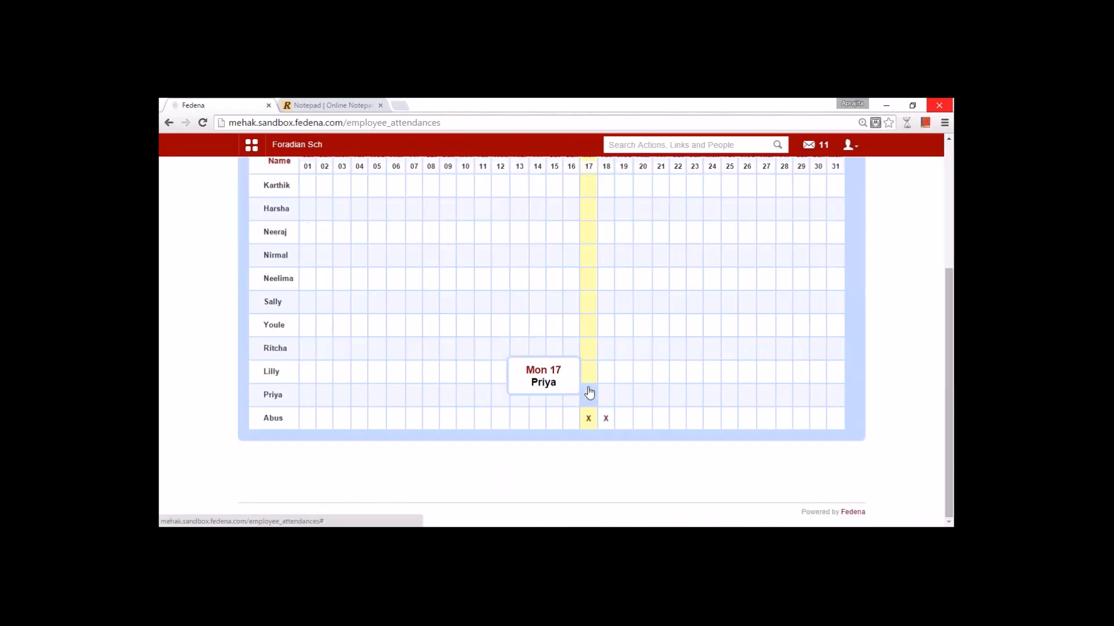
{"action": "left_click", "coordinate": [590, 393]}
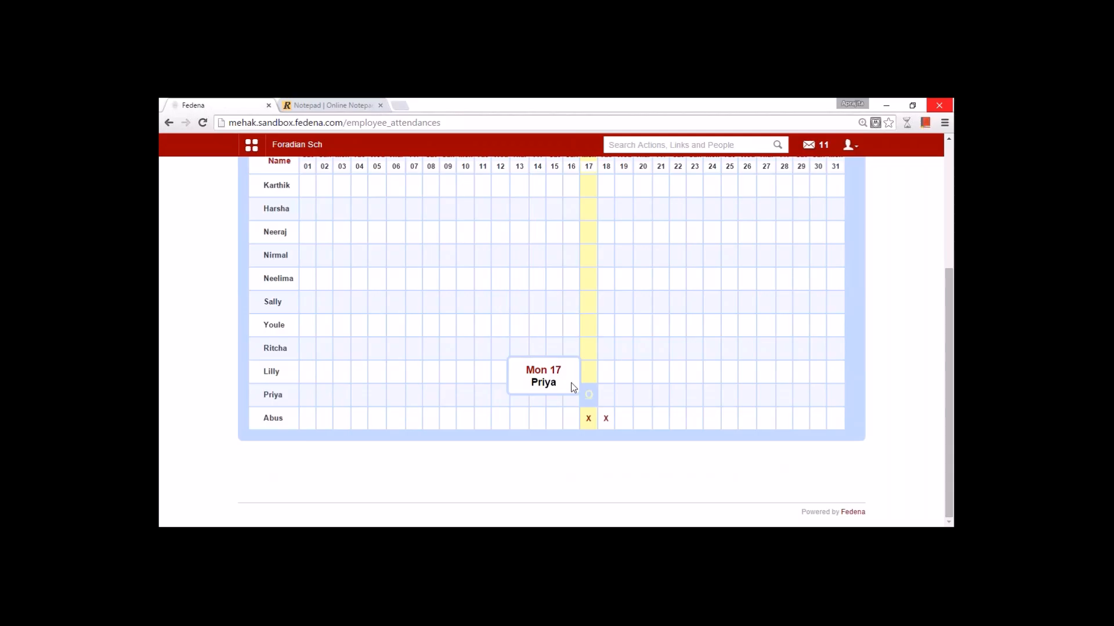
{"action": "left_click", "coordinate": [605, 375]}
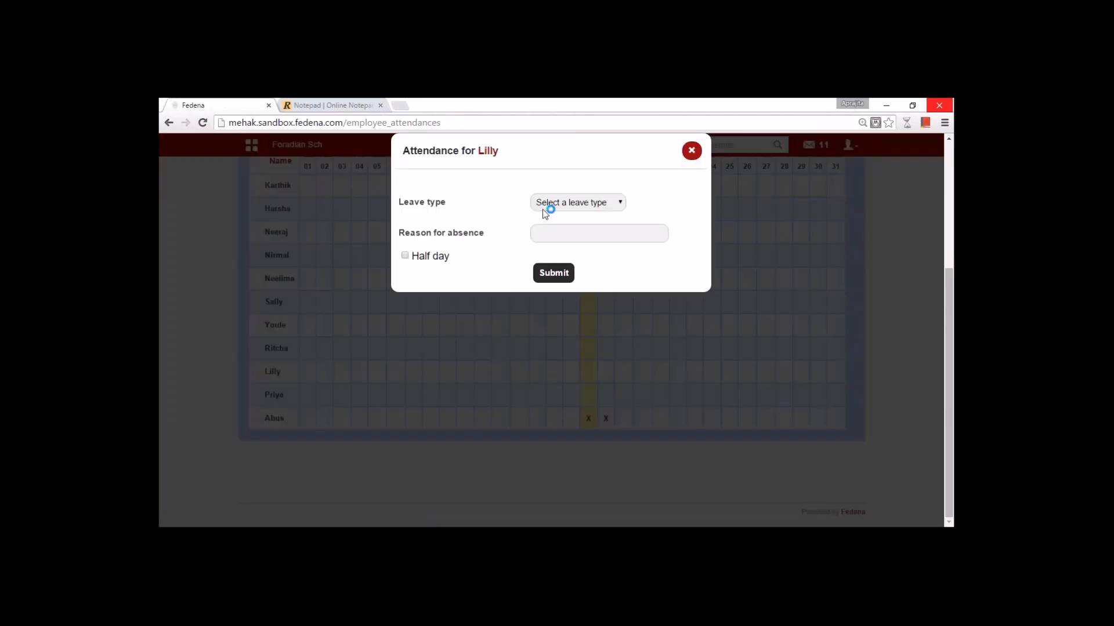
- Record Sick Leave with reason 'unwell' for the ninth employee on 18 August, then return to leave management
{"action": "left_click", "coordinate": [542, 209]}
{"action": "left_click", "coordinate": [548, 226]}
{"action": "left_click", "coordinate": [598, 233]}
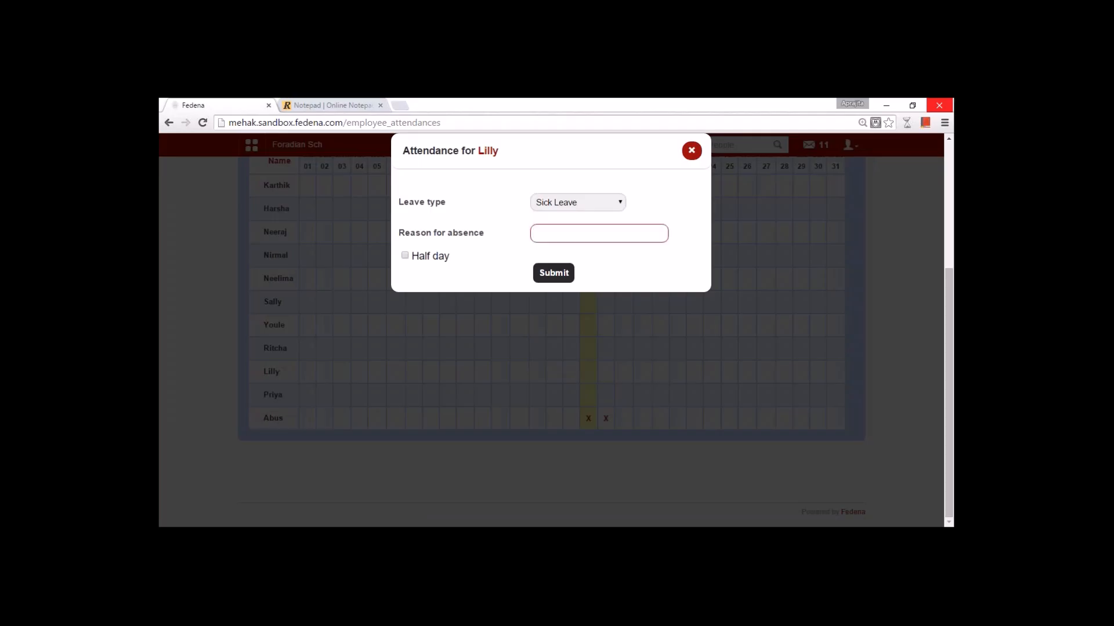
{"action": "type", "text": "unw"}
{"action": "type", "text": "ll"}
{"action": "left_click", "coordinate": [554, 272]}
{"action": "key", "text": "Return"}
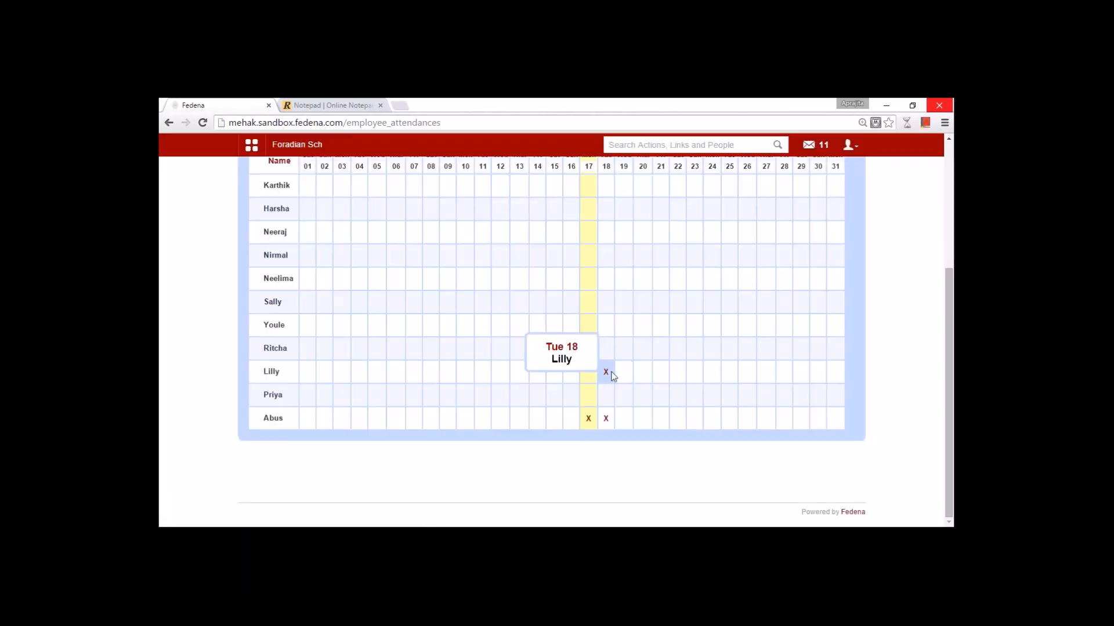
{"action": "left_click", "coordinate": [605, 371]}
{"action": "left_click", "coordinate": [359, 226]}
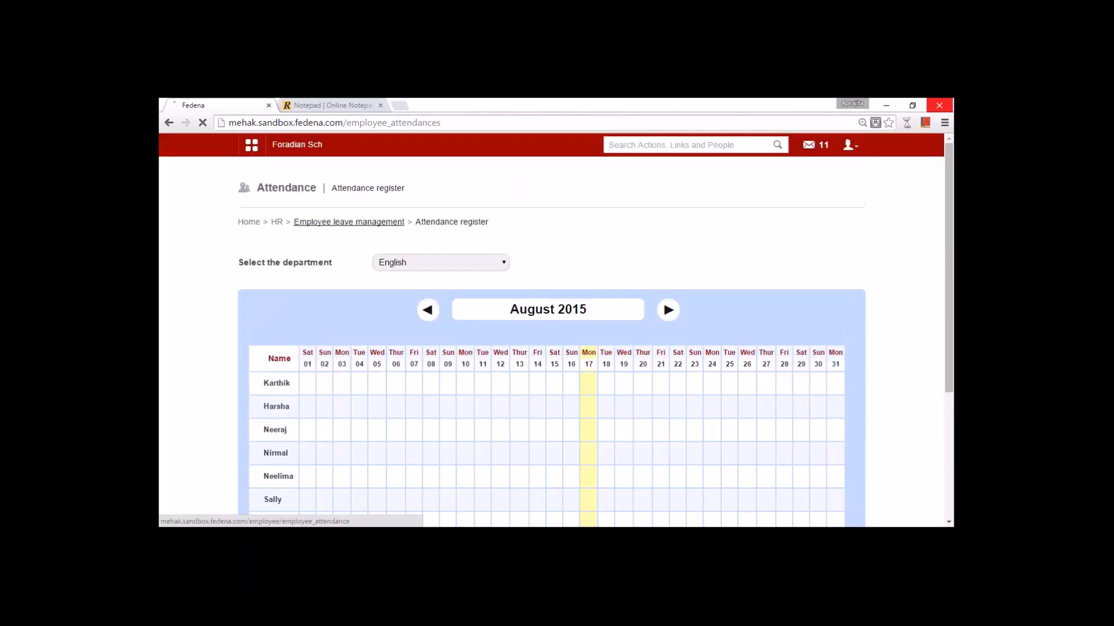
- View the English department's attendance report with each employee's SL, CL and EL totals, then return to HR
{"action": "left_click", "coordinate": [397, 324]}
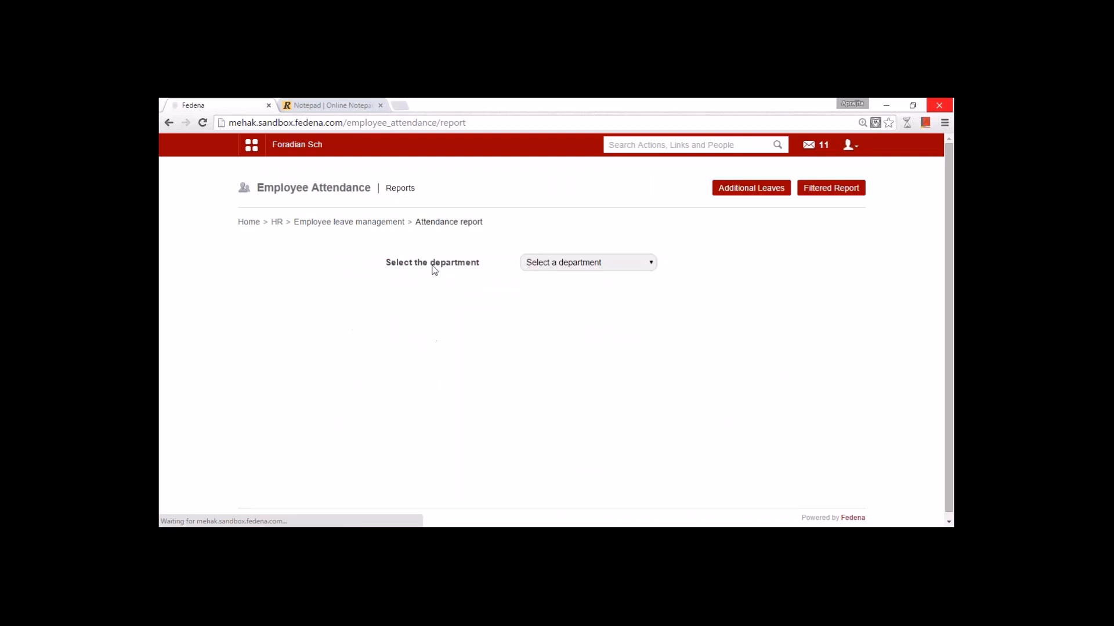
{"action": "left_click", "coordinate": [548, 262]}
{"action": "left_click", "coordinate": [562, 315]}
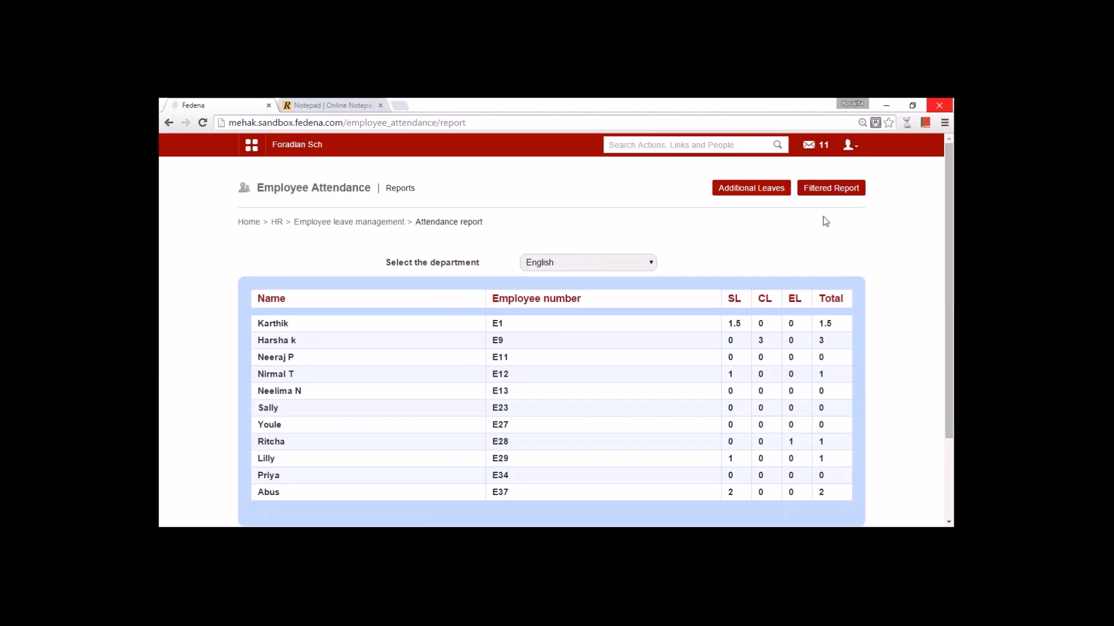
{"action": "scroll", "coordinate": [823, 217], "scroll_direction": "down", "scroll_amount": 3}
{"action": "scroll", "coordinate": [808, 256], "scroll_direction": "up", "scroll_amount": 2}
{"action": "left_click", "coordinate": [276, 223]}
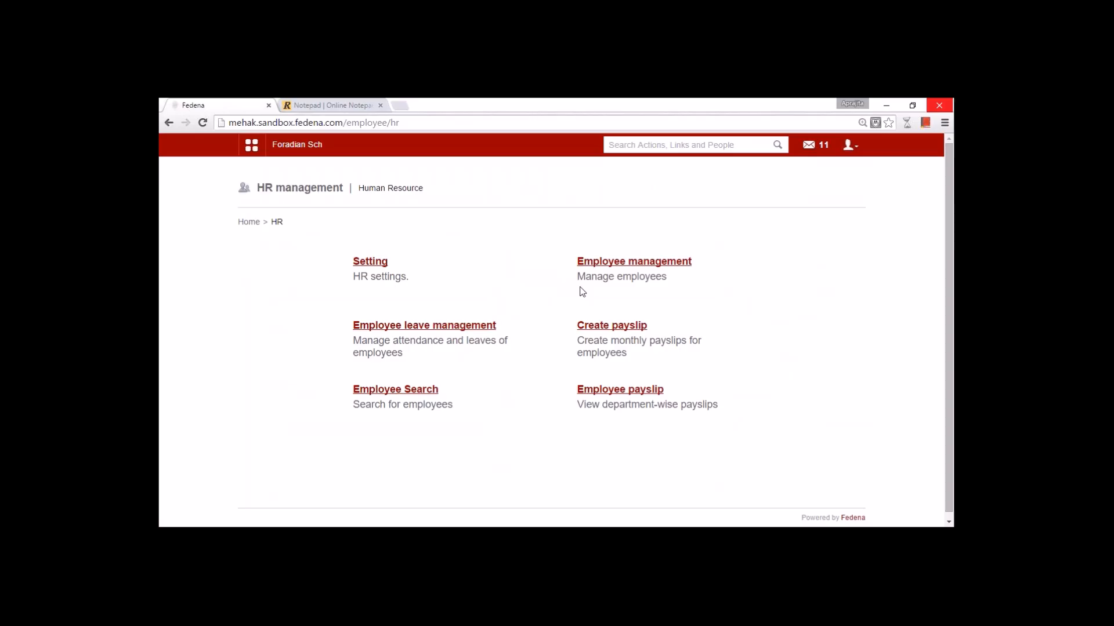
- Open the one-click payslip generator from Create payslip, with salary date 17 August 2015
{"action": "left_click", "coordinate": [616, 331]}
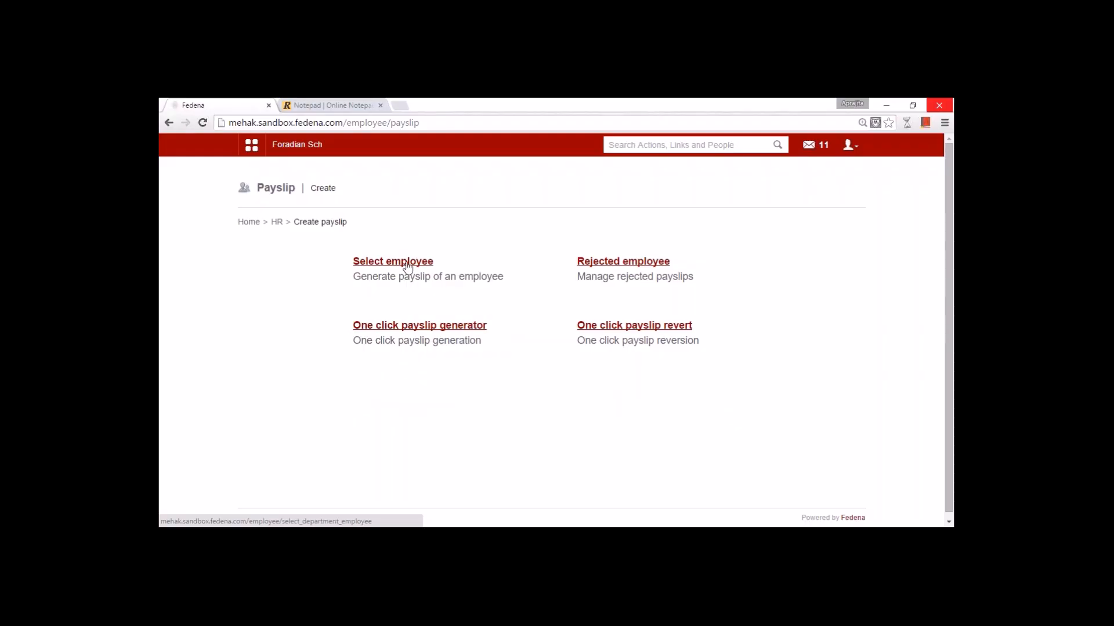
{"action": "left_click", "coordinate": [414, 328]}
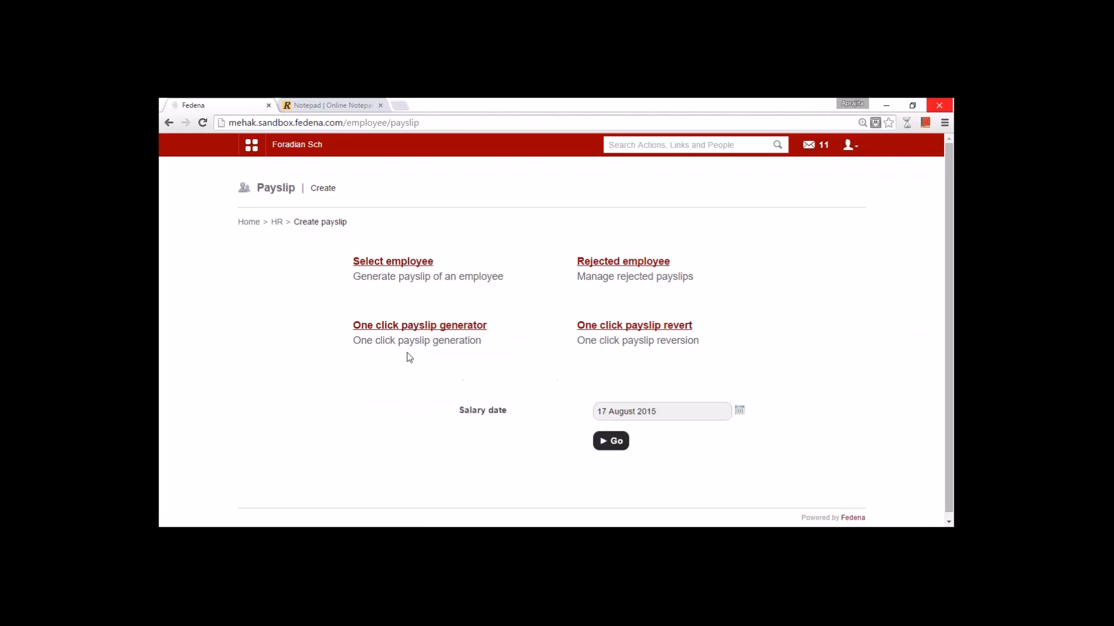
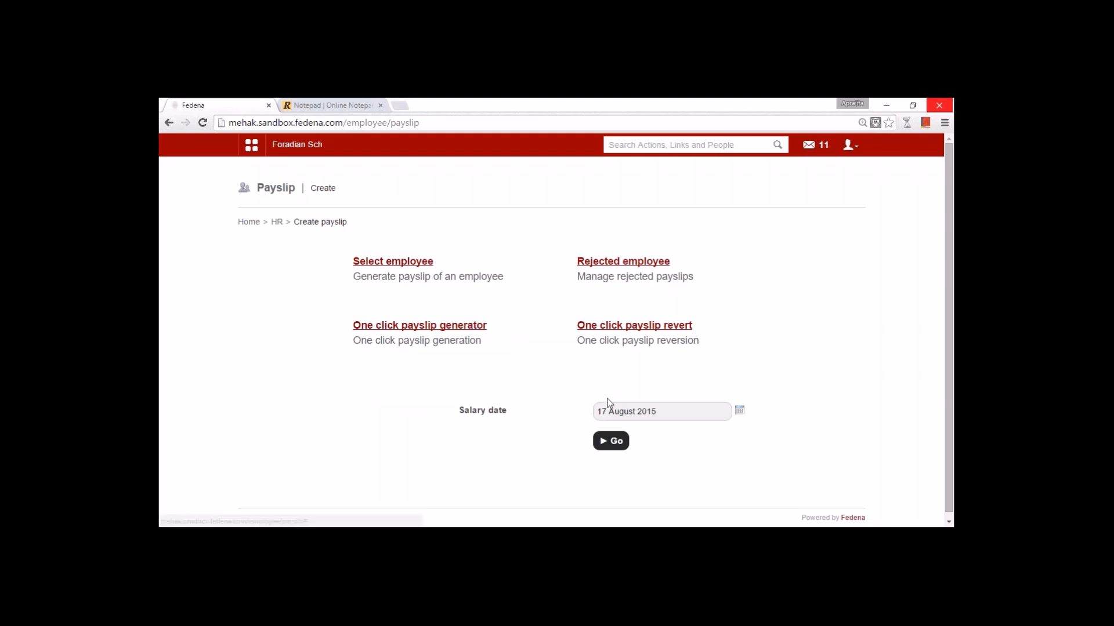
- Check the 17 August 2015 salary date and switch to picking an individual employee's department
{"action": "left_click", "coordinate": [738, 412]}
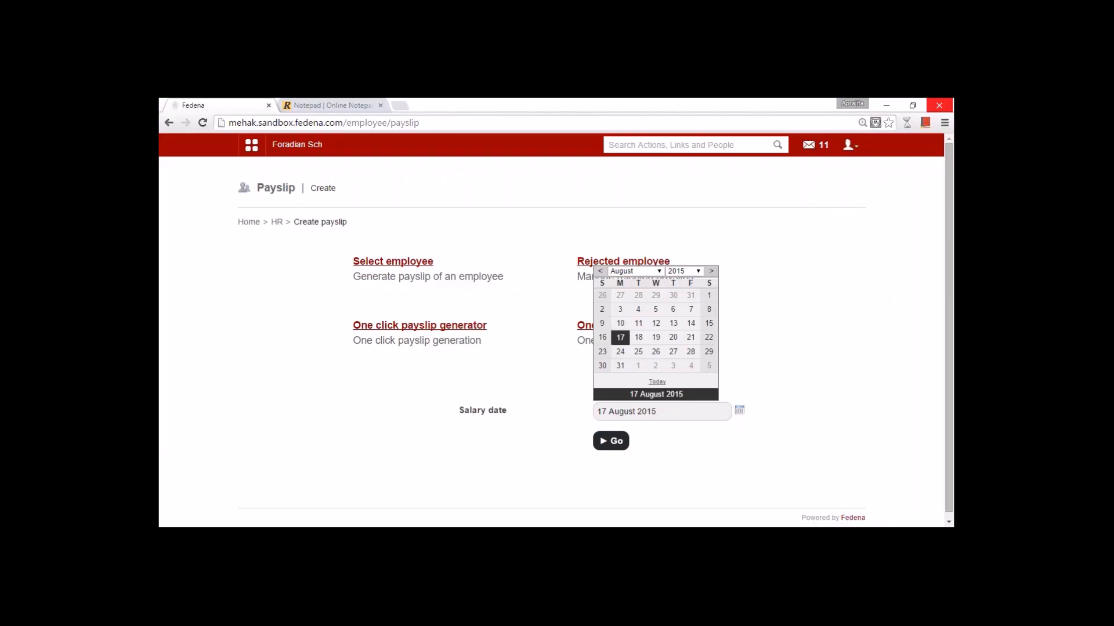
{"action": "left_click", "coordinate": [415, 263]}
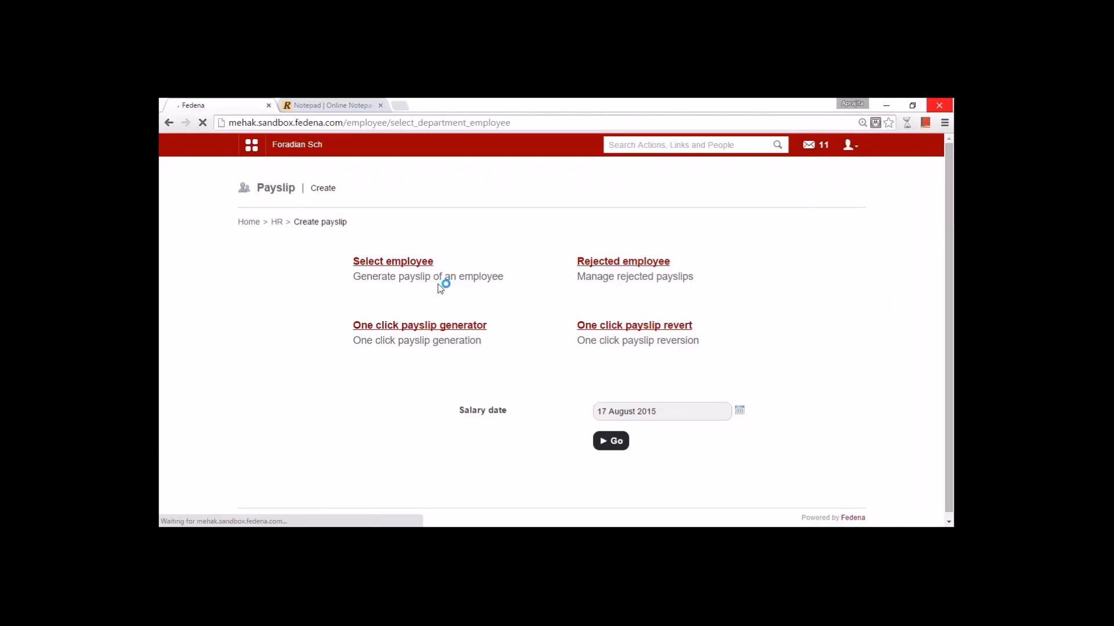
{"action": "left_click", "coordinate": [479, 289]}
- Open the English department employee's payslip form and set House Rent Allowance to 6700
{"action": "left_click", "coordinate": [425, 326]}
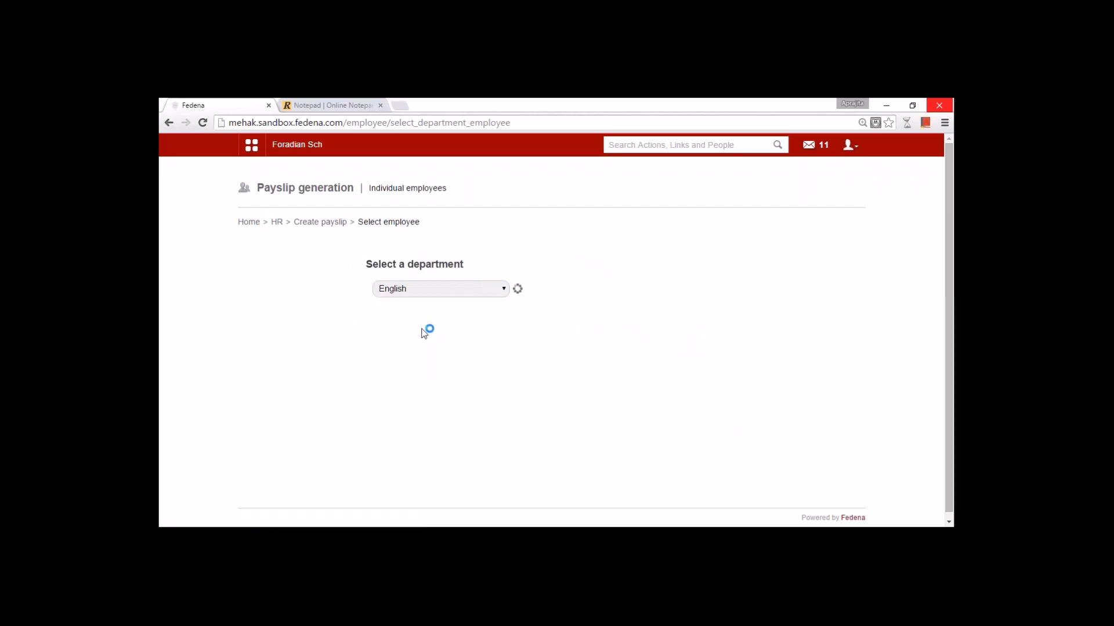
{"action": "left_click", "coordinate": [417, 355]}
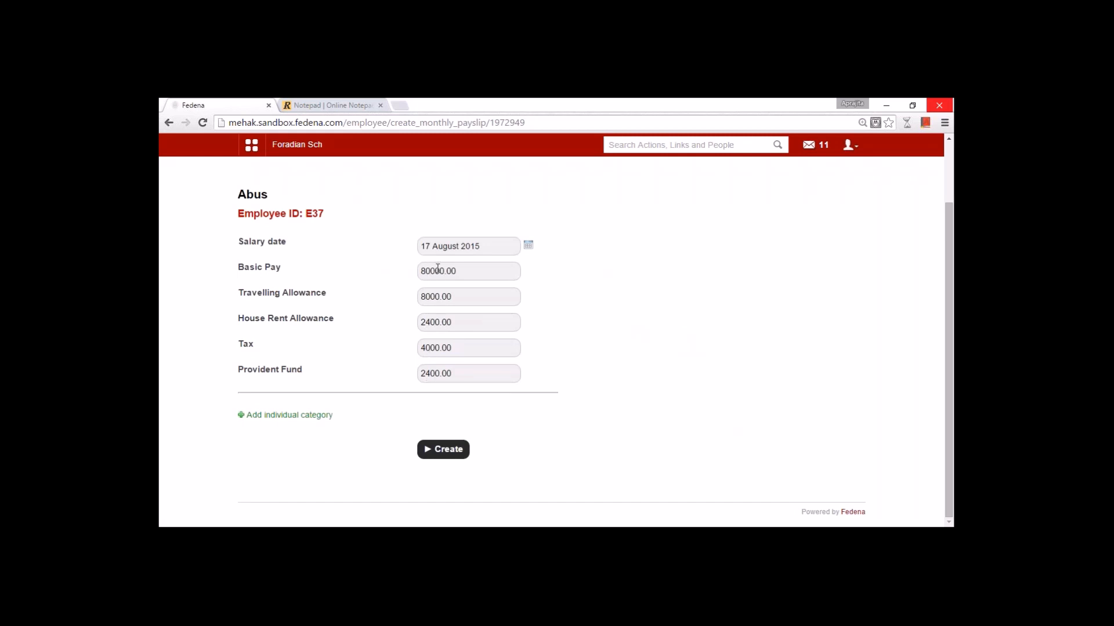
{"action": "left_click_drag", "start_coordinate": [454, 323], "coordinate": [411, 318]}
{"action": "type", "text": "6700"}
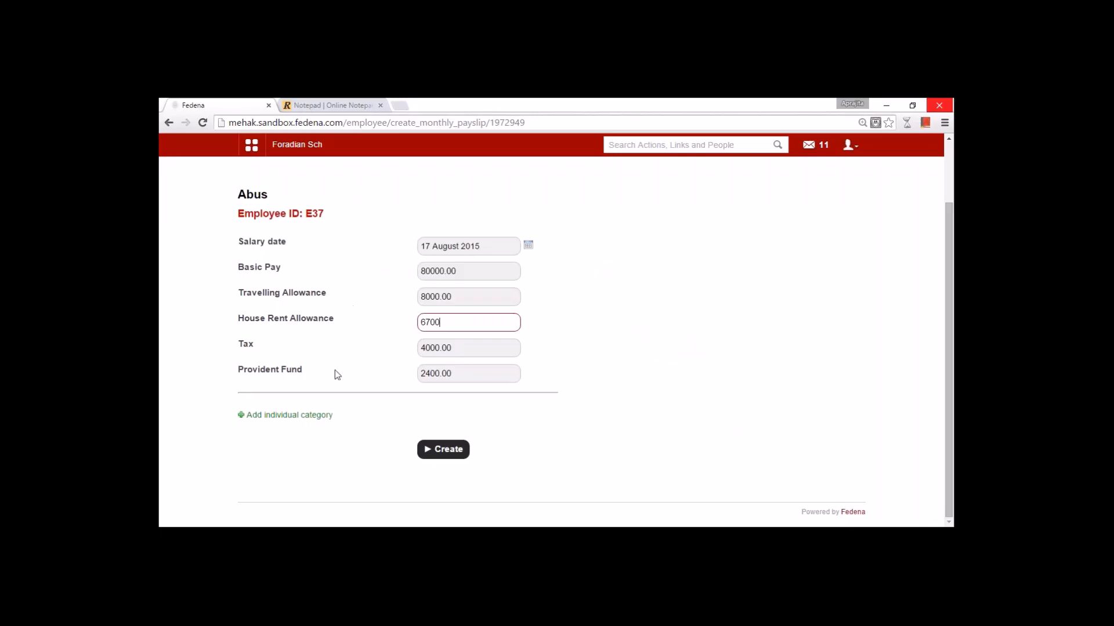
- Add an individual 'Loss of pay' category of 900 marked as a deduction
{"action": "left_click", "coordinate": [289, 416]}
{"action": "left_click", "coordinate": [455, 332]}
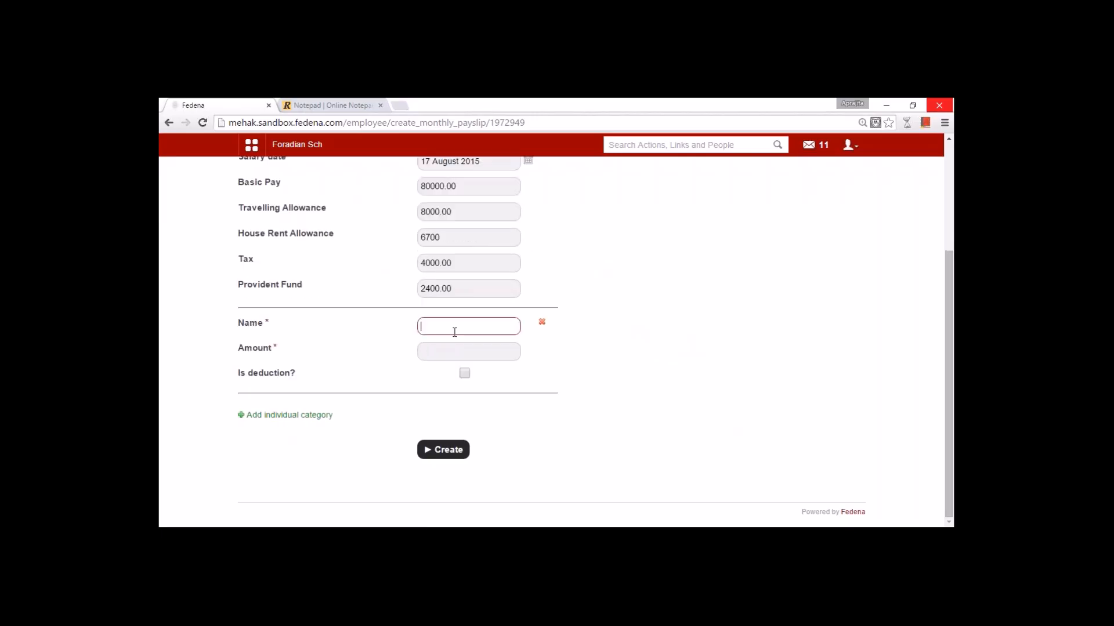
{"action": "type", "text": "Loss of pay"}
{"action": "key", "text": "Tab"}
{"action": "type", "text": "900"}
{"action": "left_click", "coordinate": [464, 374]}
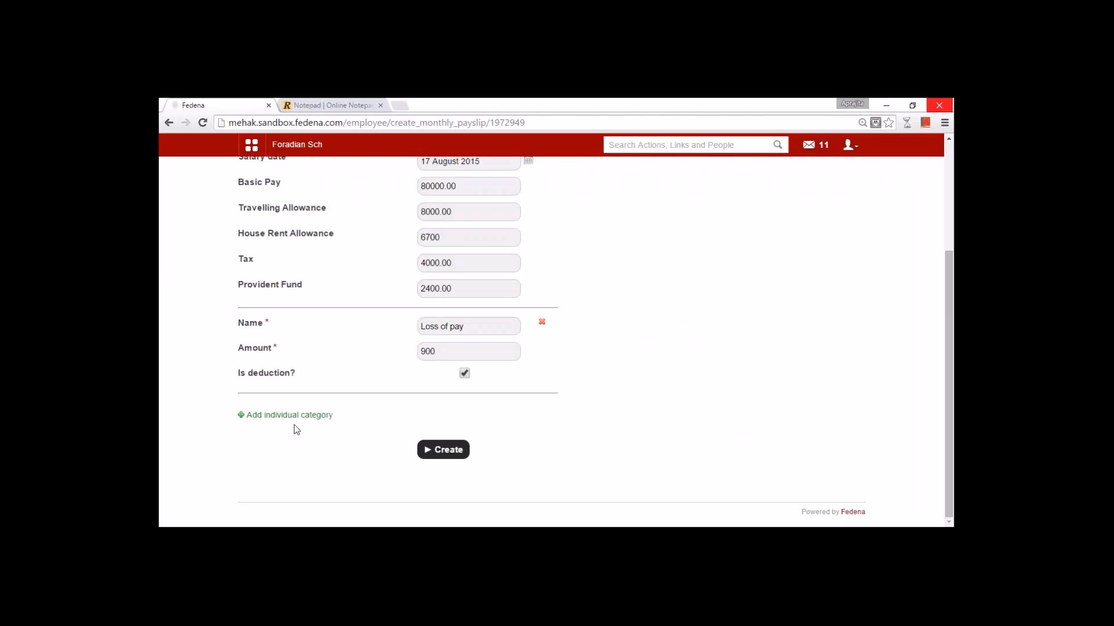
- Add an 890 'Bonus' category and create the August 2015 payslip
{"action": "left_click", "coordinate": [290, 415]}
{"action": "left_click", "coordinate": [450, 324]}
{"action": "type", "text": "Bonus"}
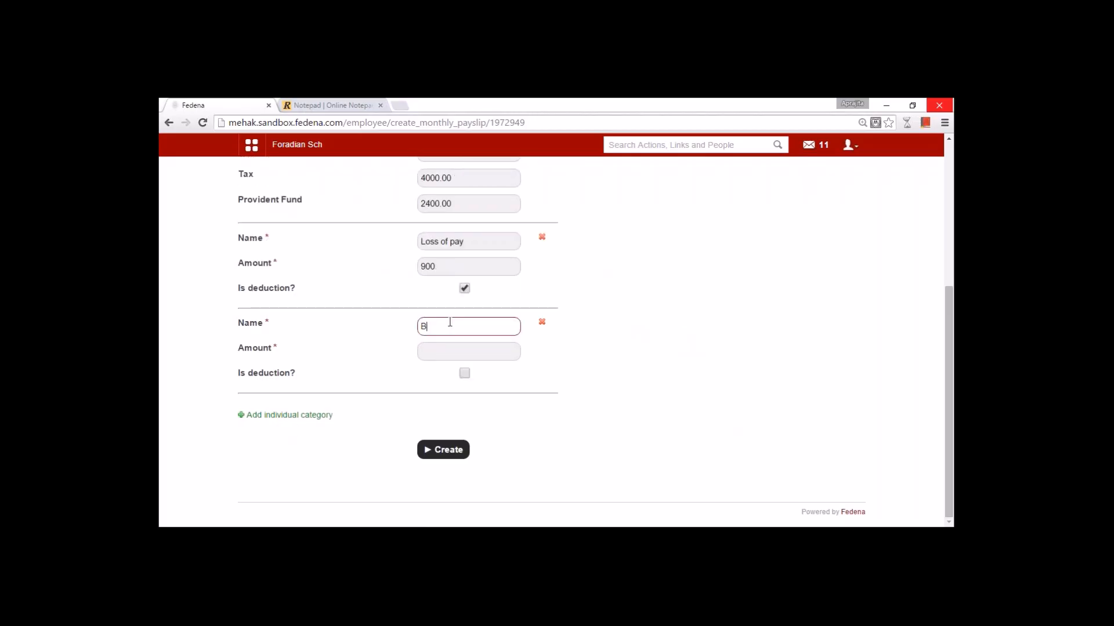
{"action": "left_click", "coordinate": [427, 352]}
{"action": "type", "text": "890"}
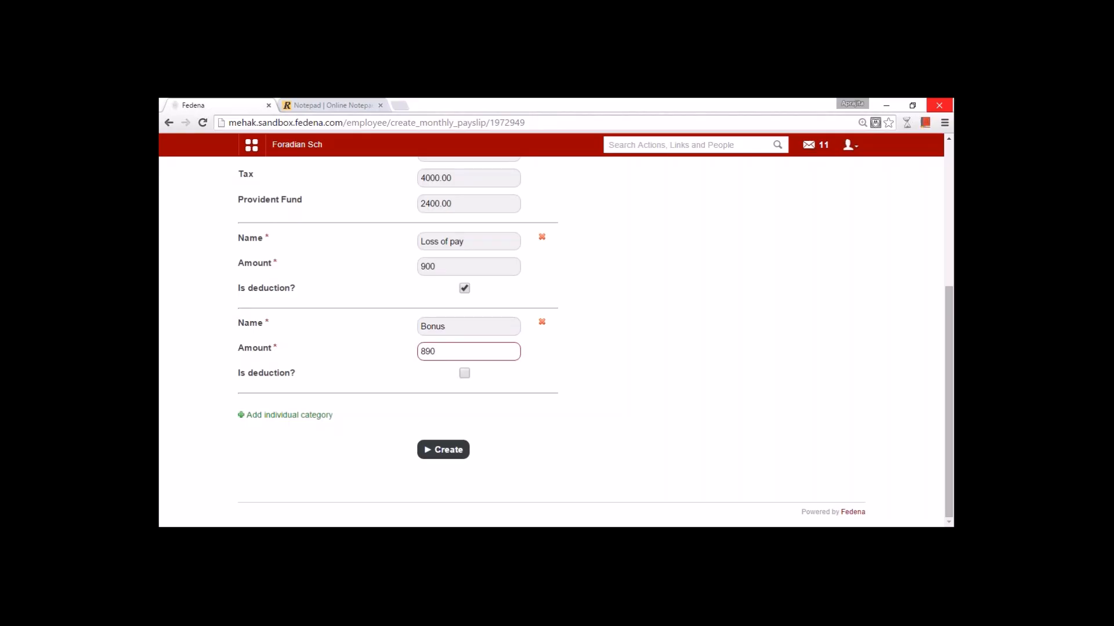
{"action": "scroll", "coordinate": [447, 388], "scroll_direction": "up", "scroll_amount": 5}
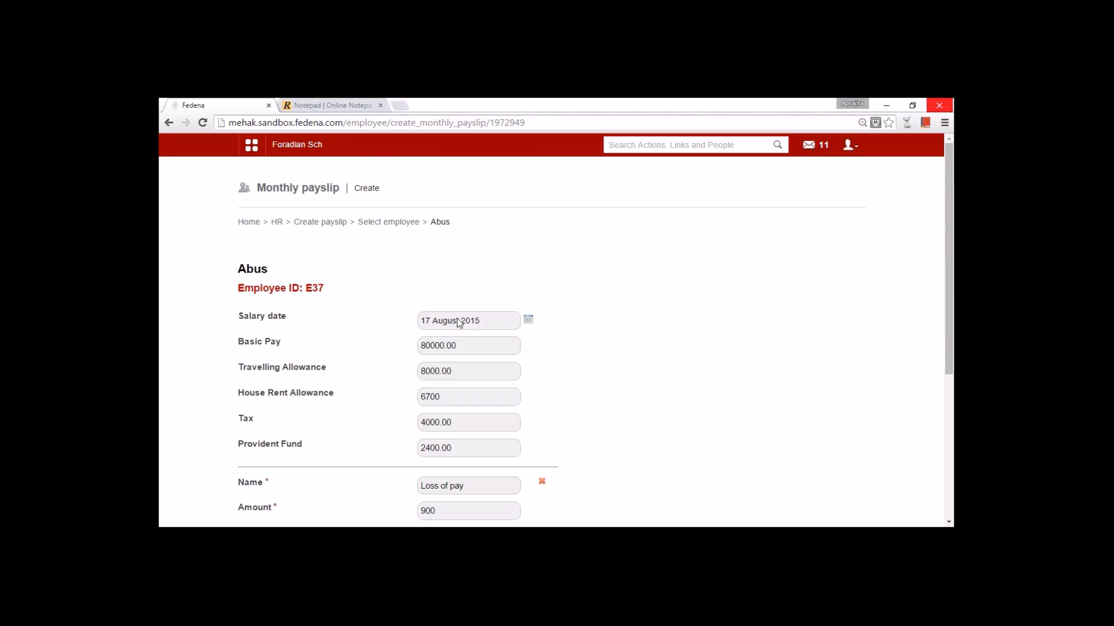
{"action": "scroll", "coordinate": [445, 329], "scroll_direction": "down", "scroll_amount": 5}
{"action": "left_click", "coordinate": [443, 450]}
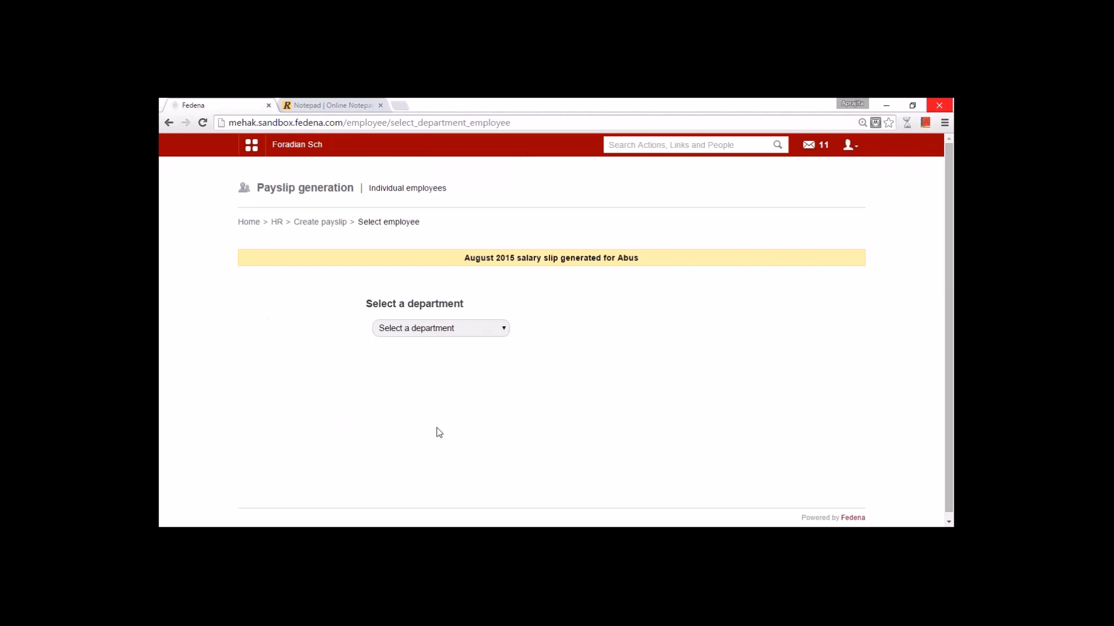
- Navigate through the Administration modules to the Finance Payslip page
{"action": "left_click", "coordinate": [250, 150]}
{"action": "left_click", "coordinate": [551, 181]}
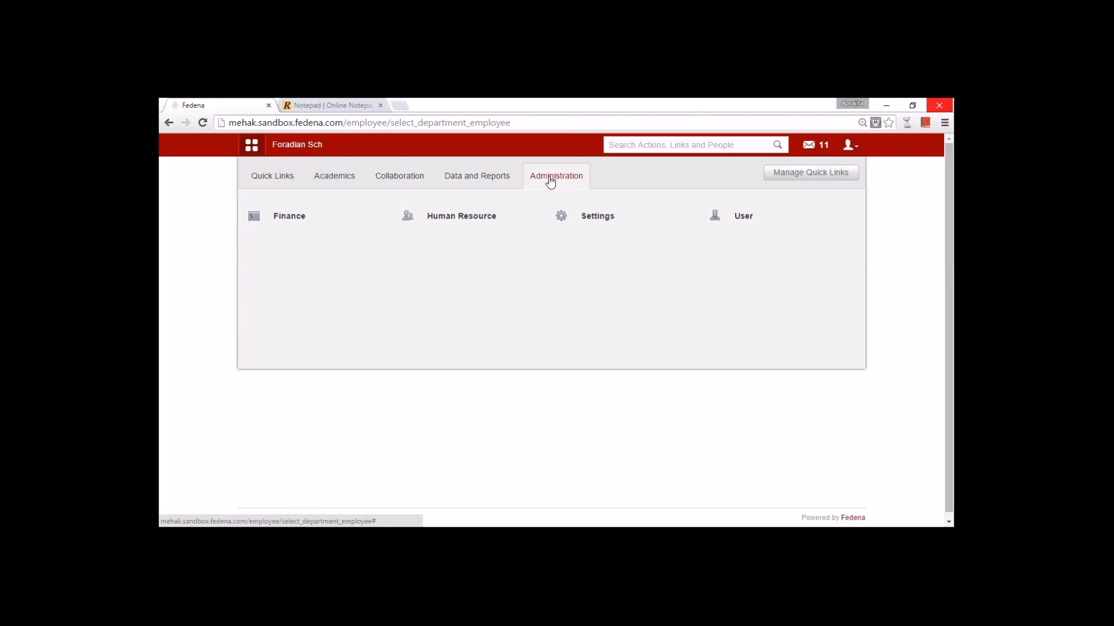
{"action": "mouse_move", "coordinate": [276, 223]}
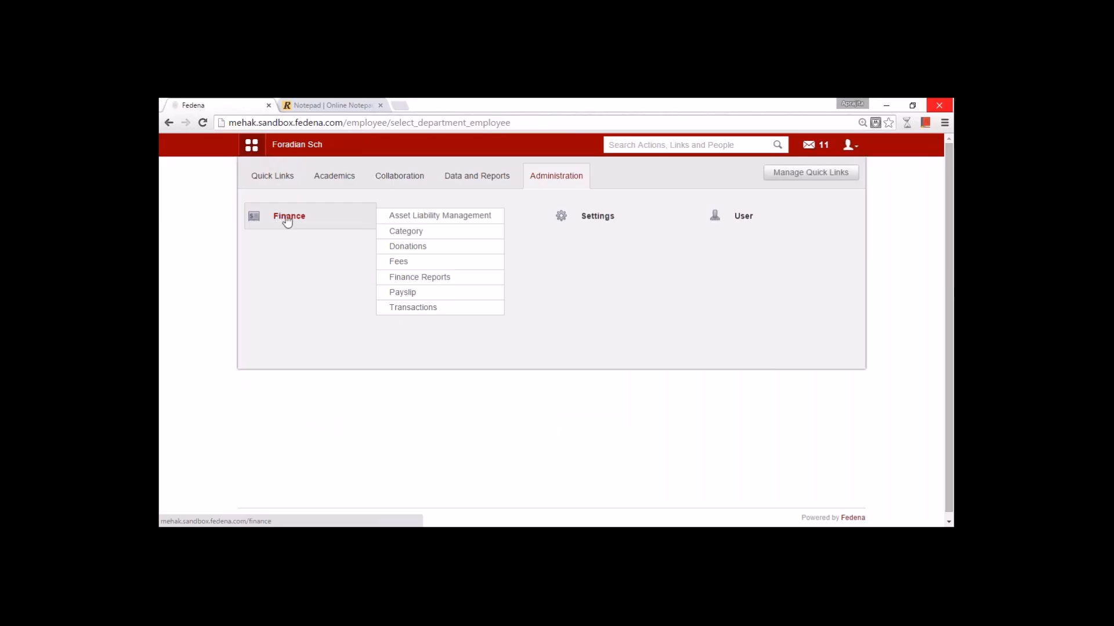
{"action": "left_click", "coordinate": [450, 292]}
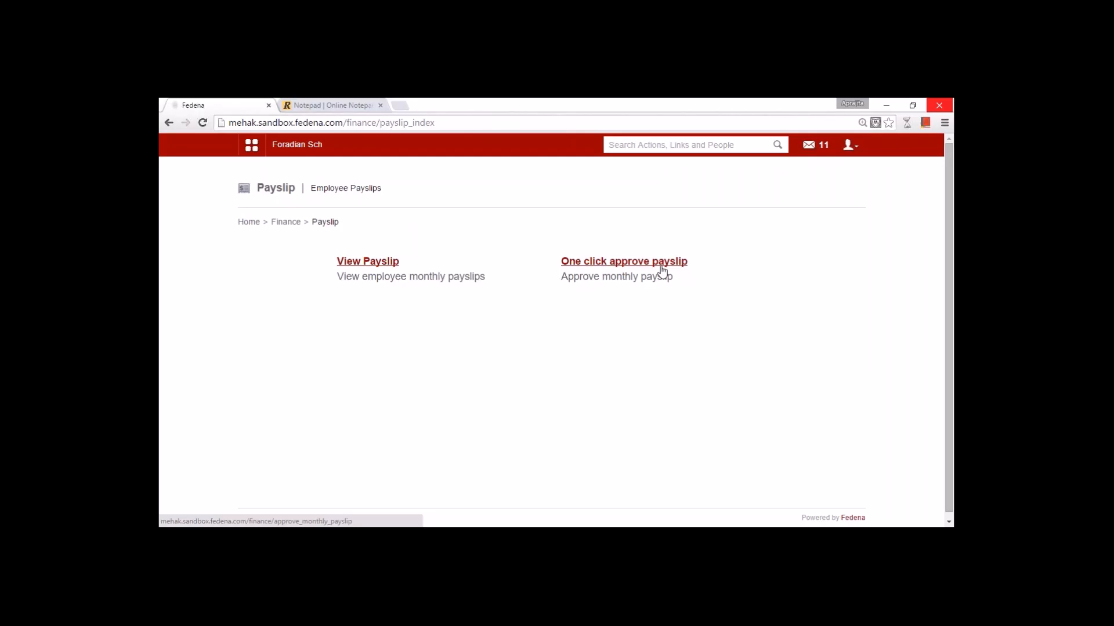
- List August 2015 payslips for All departments and open the pending employee's payslip
{"action": "left_click", "coordinate": [352, 262]}
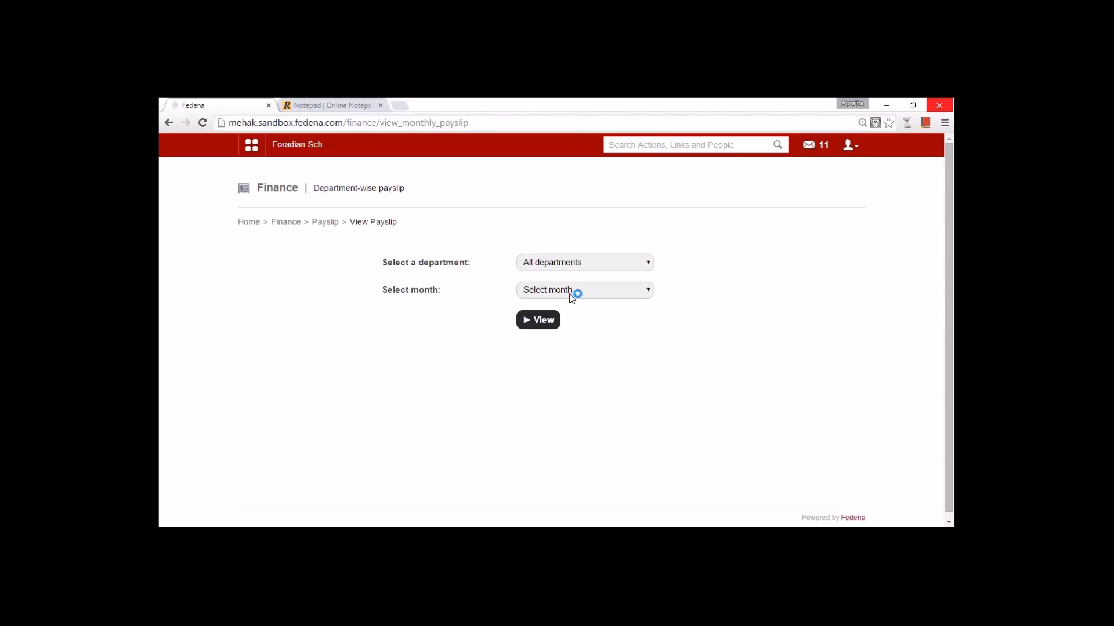
{"action": "left_click", "coordinate": [574, 292]}
{"action": "left_click", "coordinate": [584, 361]}
{"action": "left_click", "coordinate": [540, 321]}
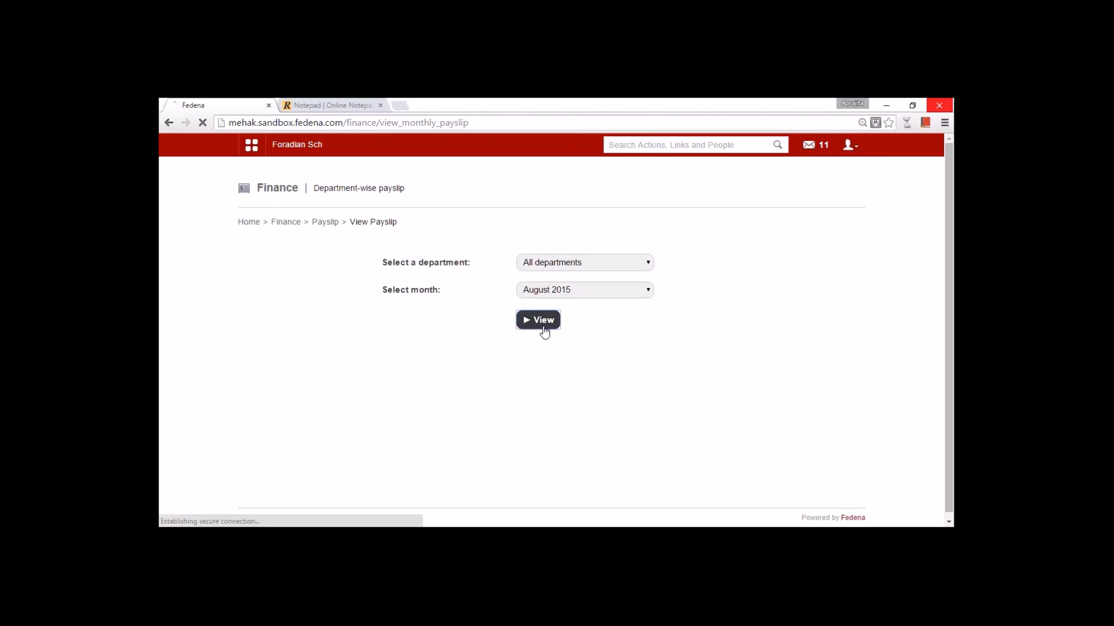
{"action": "left_click", "coordinate": [562, 267]}
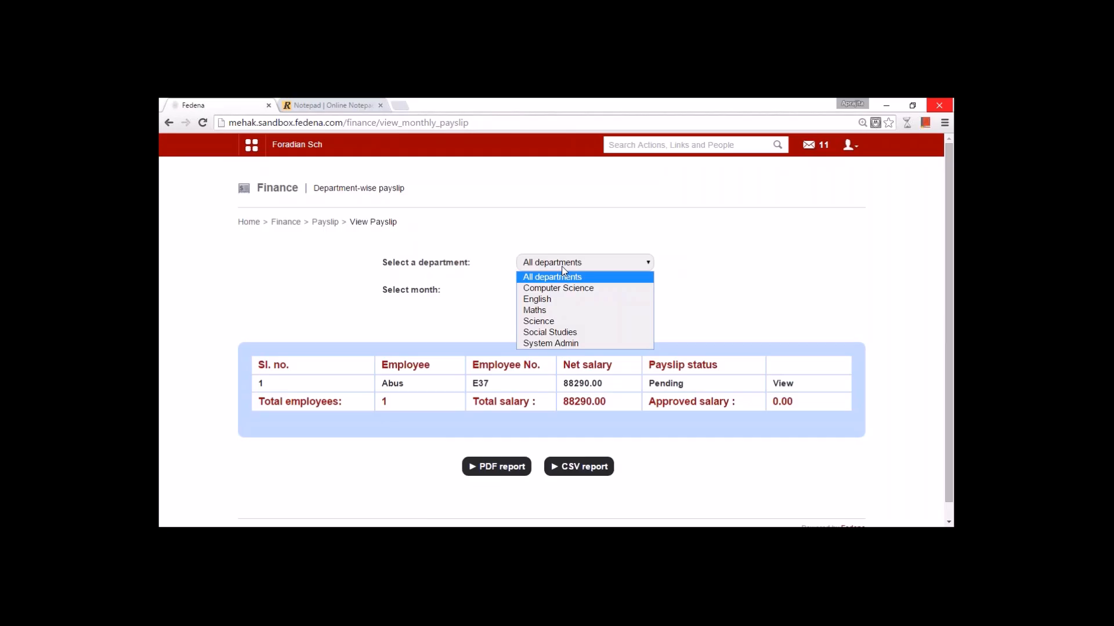
{"action": "left_click", "coordinate": [561, 267]}
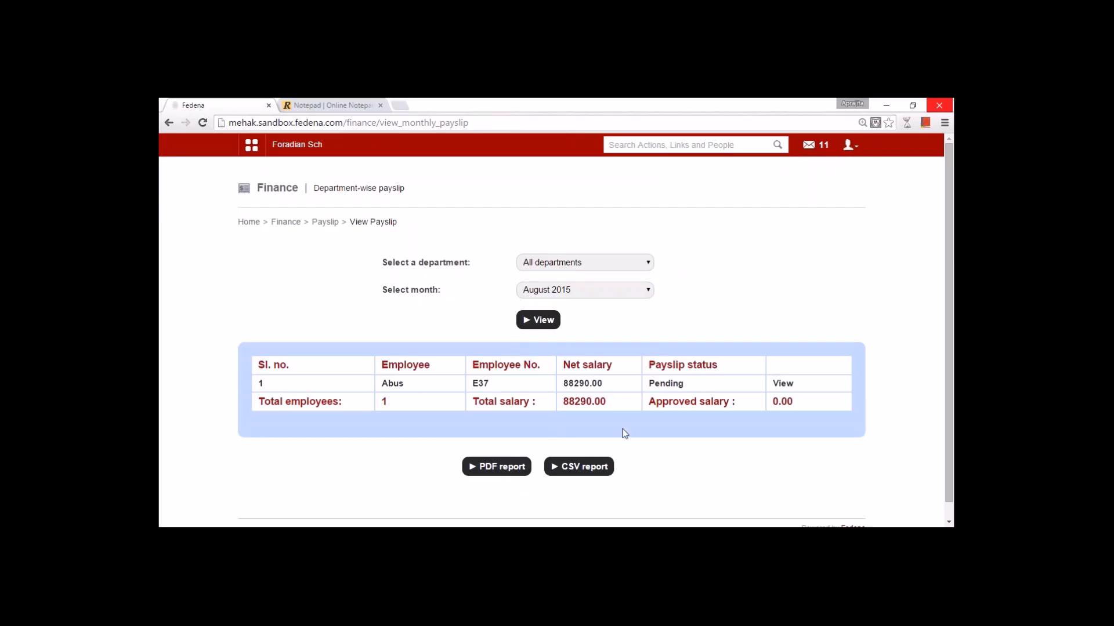
{"action": "left_click", "coordinate": [780, 383]}
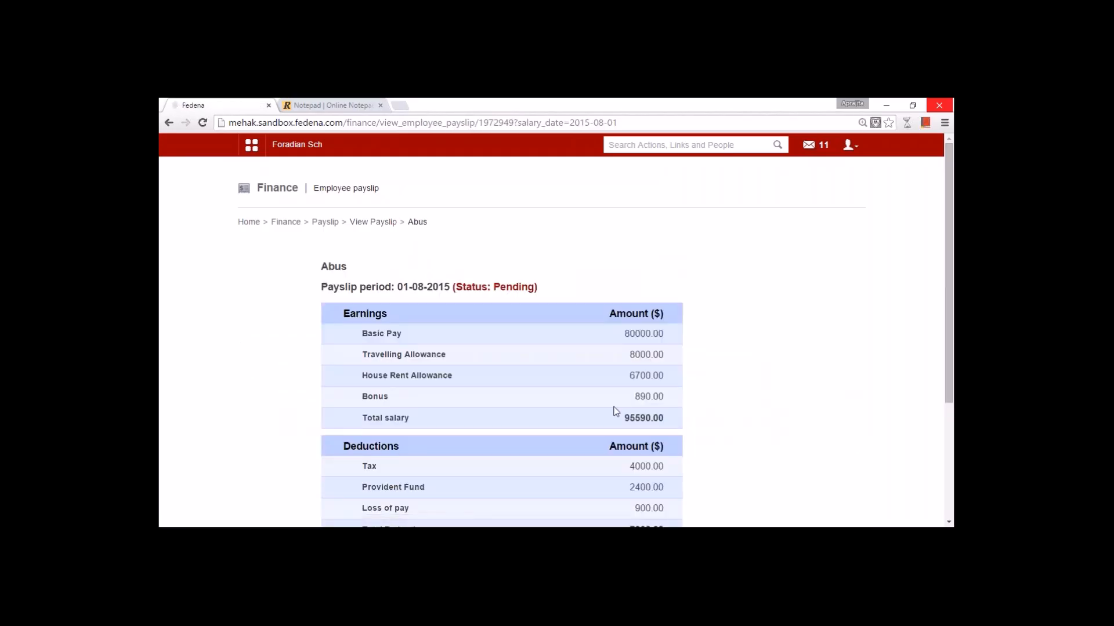
- Approve the August 2015 payslip with remark 'Approved', net salary 88290.00
{"action": "left_click_drag", "start_coordinate": [951, 378], "coordinate": [952, 407]}
{"action": "left_click_drag", "start_coordinate": [953, 445], "coordinate": [951, 454]}
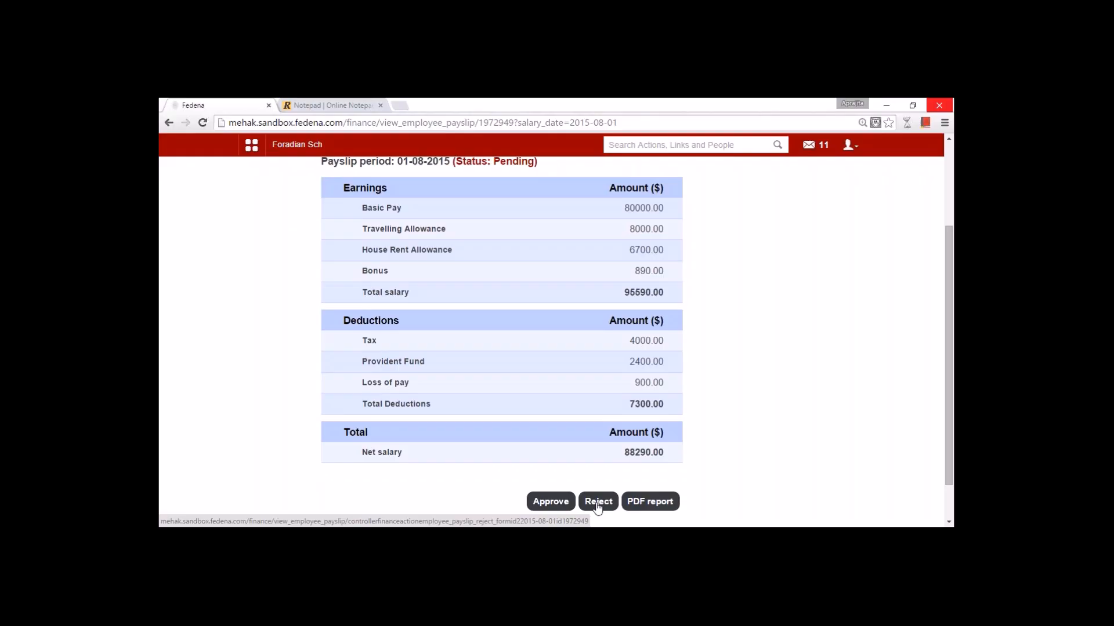
{"action": "left_click", "coordinate": [552, 504]}
{"action": "left_click", "coordinate": [578, 196]}
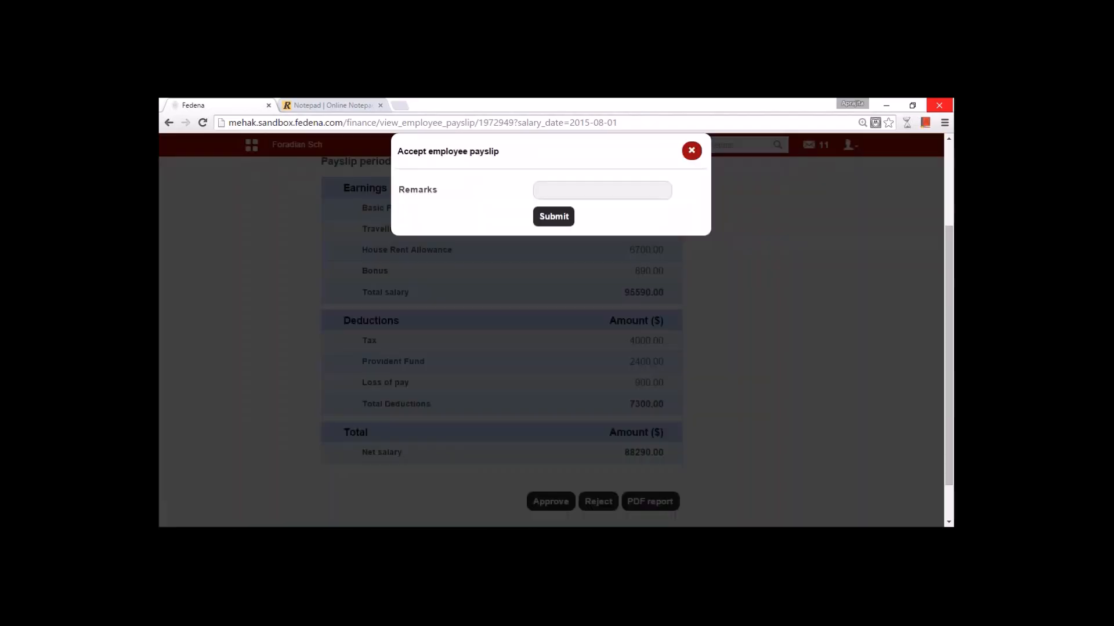
{"action": "left_click", "coordinate": [559, 191]}
{"action": "type", "text": "Approved"}
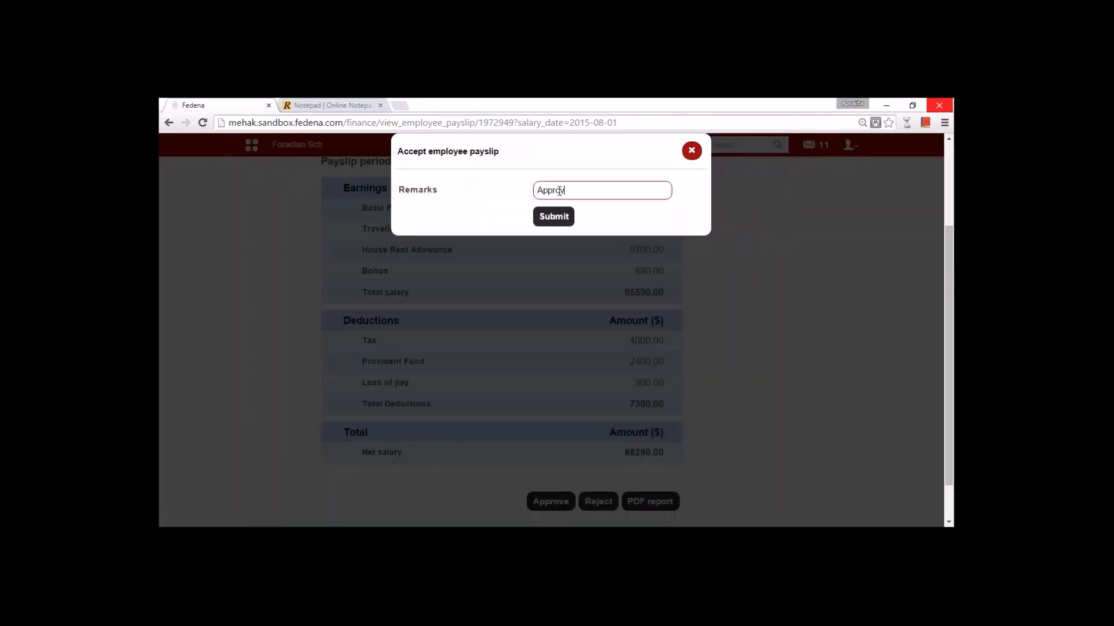
{"action": "left_click", "coordinate": [553, 216]}
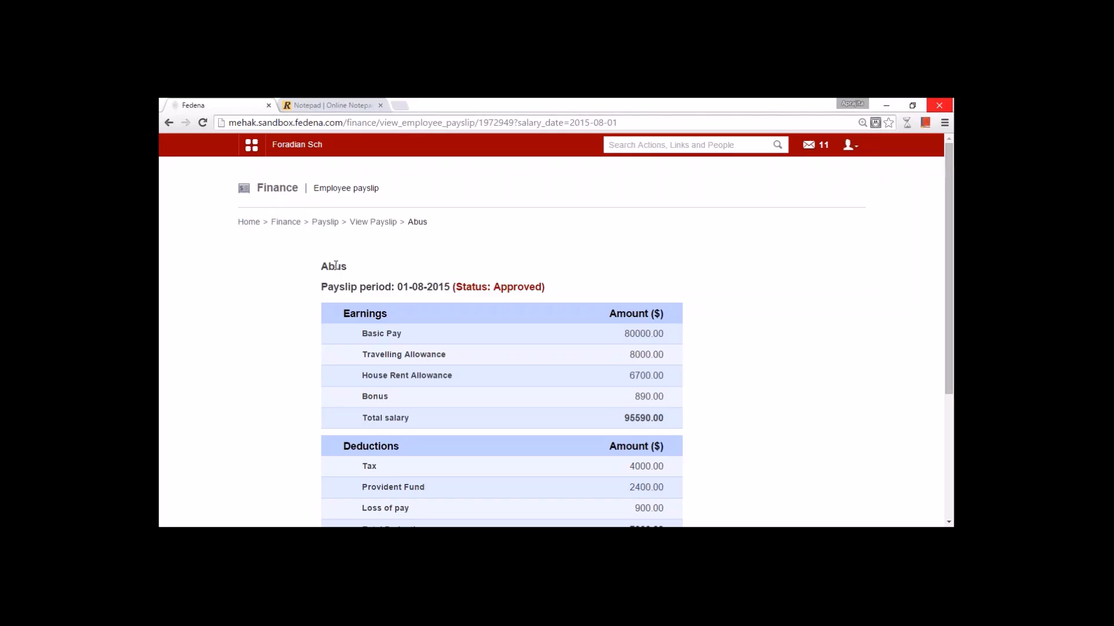
{"action": "scroll", "coordinate": [583, 367], "scroll_direction": "down", "scroll_amount": 3}
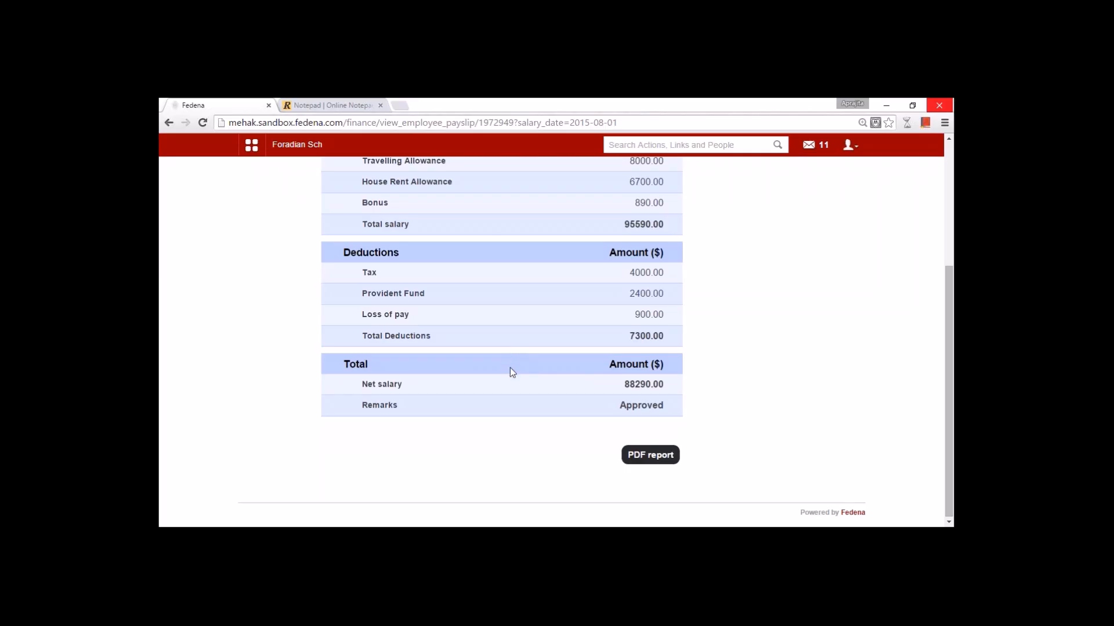
{"action": "scroll", "coordinate": [510, 368], "scroll_direction": "up", "scroll_amount": 3}
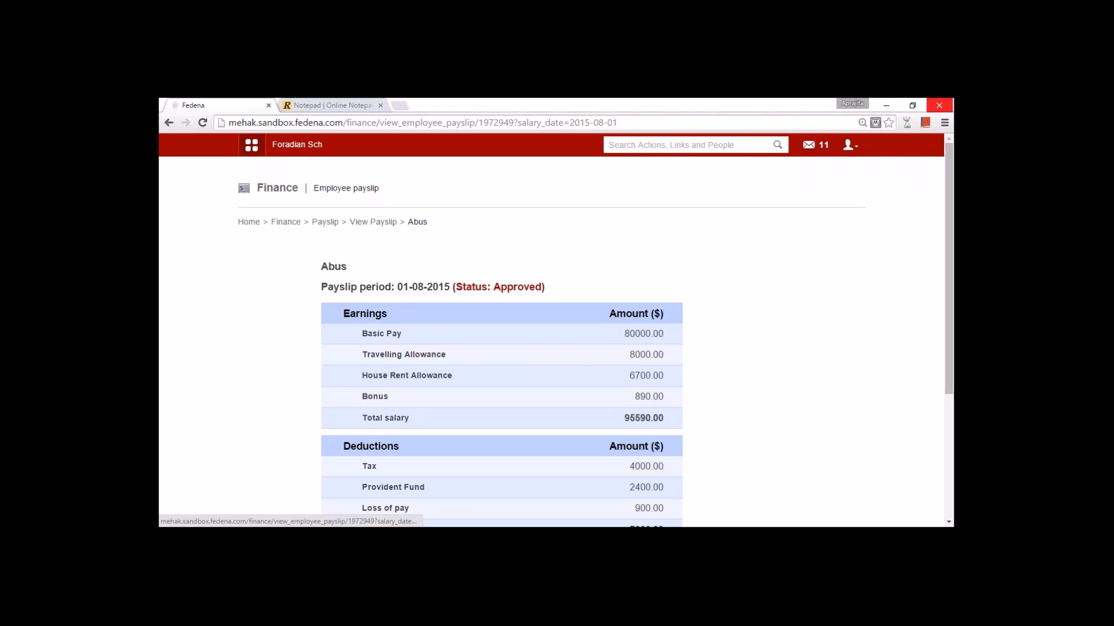
- Open Human Resource department-wise payslips and show March 2015 payslips for all departments
{"action": "left_click", "coordinate": [252, 145]}
{"action": "left_click", "coordinate": [555, 176]}
{"action": "mouse_move", "coordinate": [517, 216]}
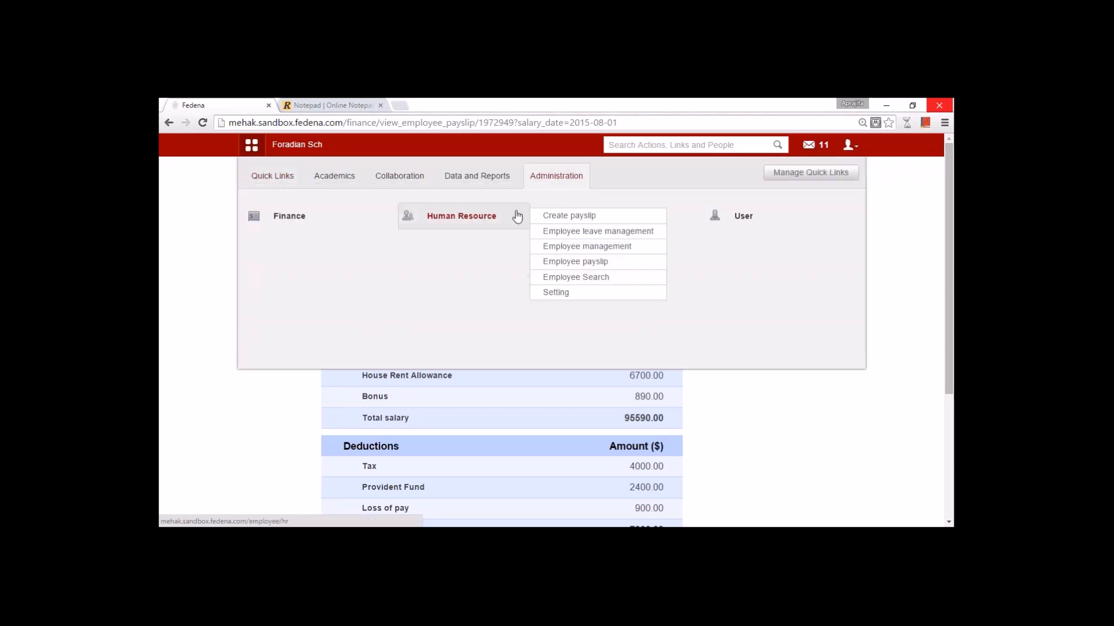
{"action": "left_click", "coordinate": [472, 219]}
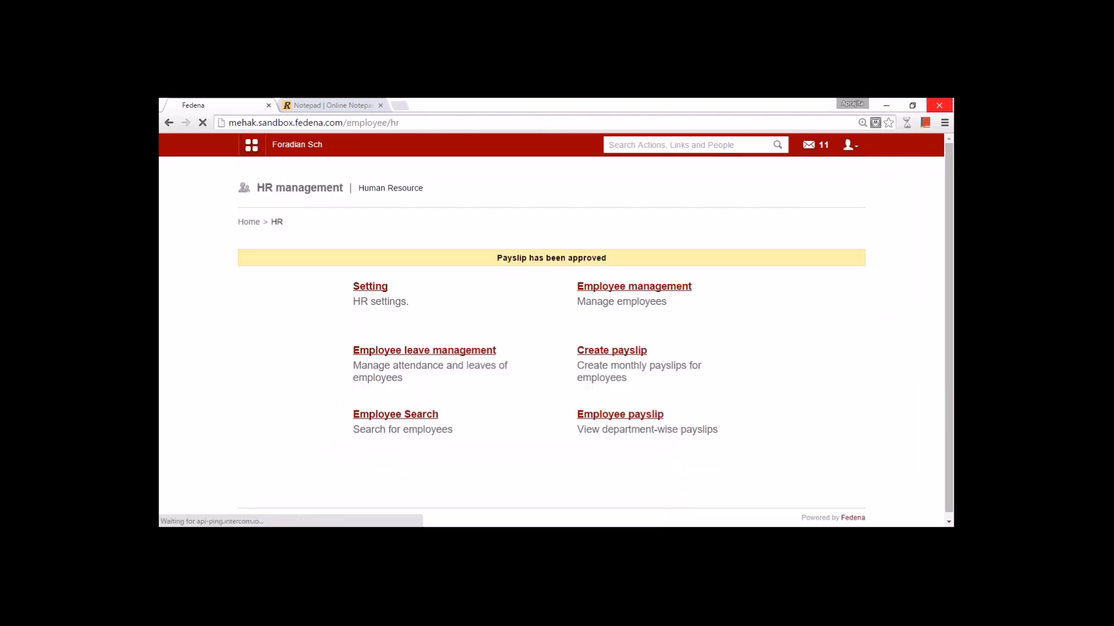
{"action": "left_click", "coordinate": [620, 414]}
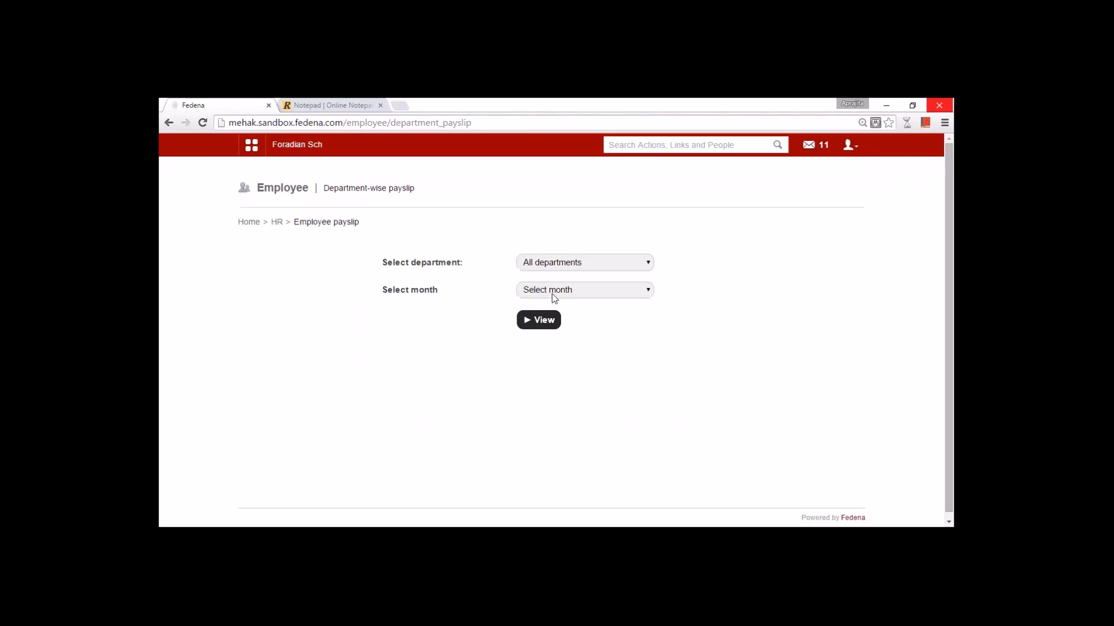
{"action": "left_click", "coordinate": [552, 290]}
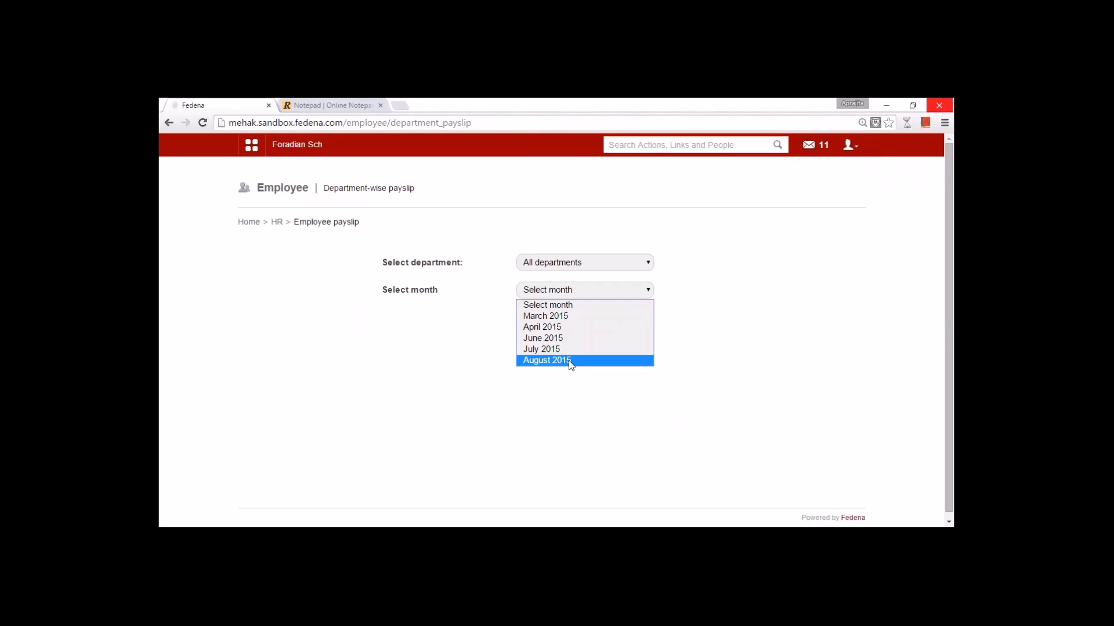
{"action": "left_click", "coordinate": [569, 360]}
{"action": "left_click", "coordinate": [539, 287]}
{"action": "left_click", "coordinate": [539, 316]}
{"action": "left_click", "coordinate": [538, 320]}
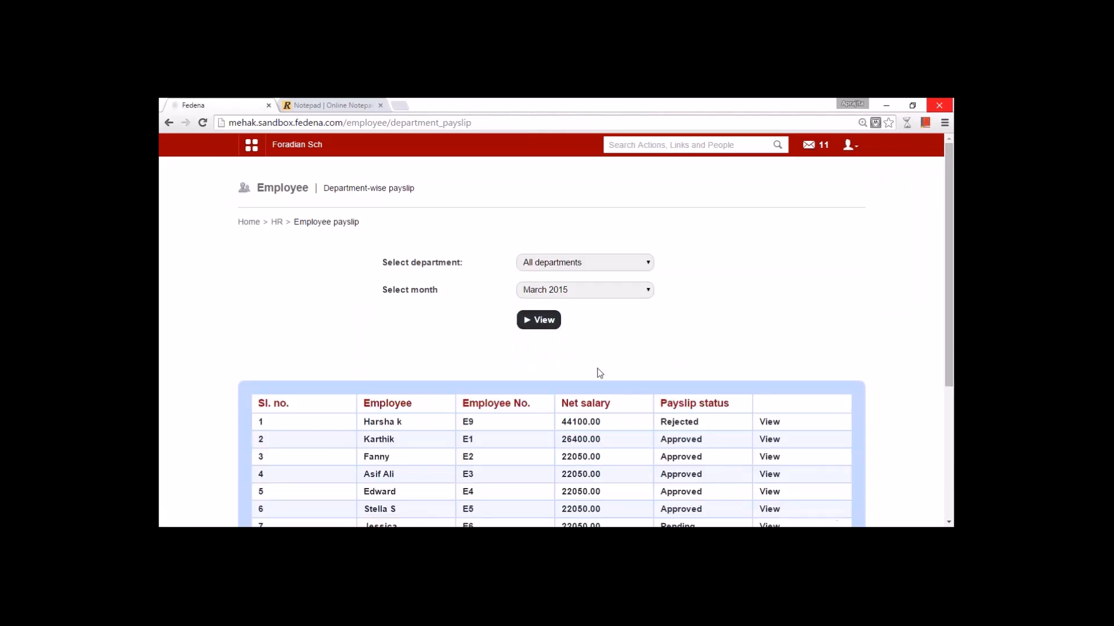
- Review the March 2015 payslip statuses, then bring up the Academics module list
{"action": "scroll", "coordinate": [535, 290], "scroll_direction": "down", "scroll_amount": 3}
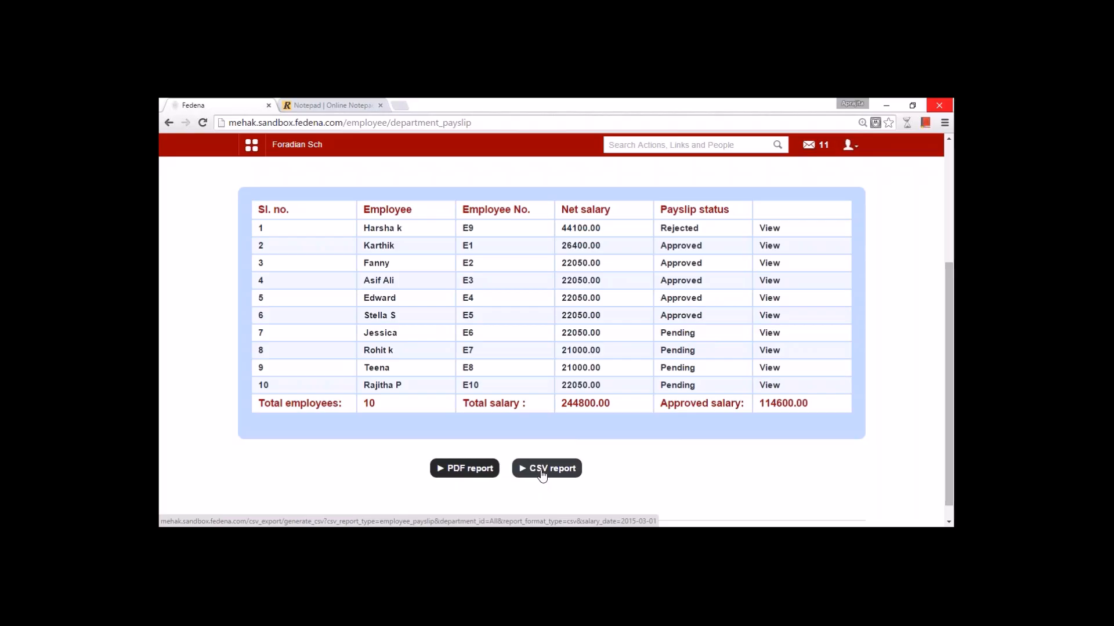
{"action": "scroll", "coordinate": [416, 386], "scroll_direction": "up", "scroll_amount": 3}
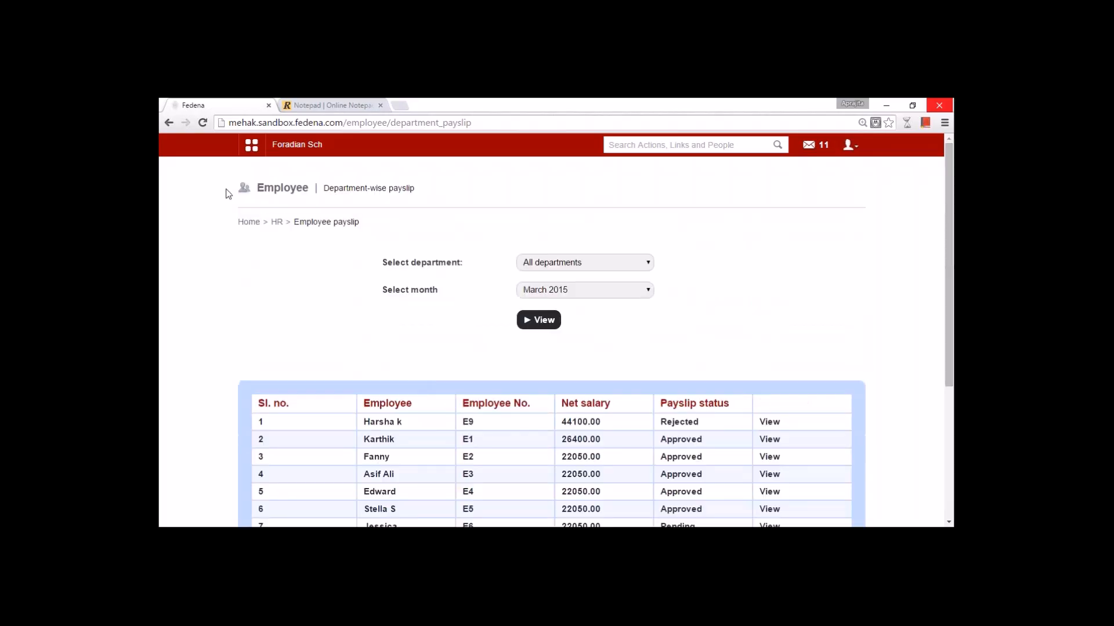
{"action": "left_click", "coordinate": [252, 145]}
{"action": "left_click", "coordinate": [318, 180]}
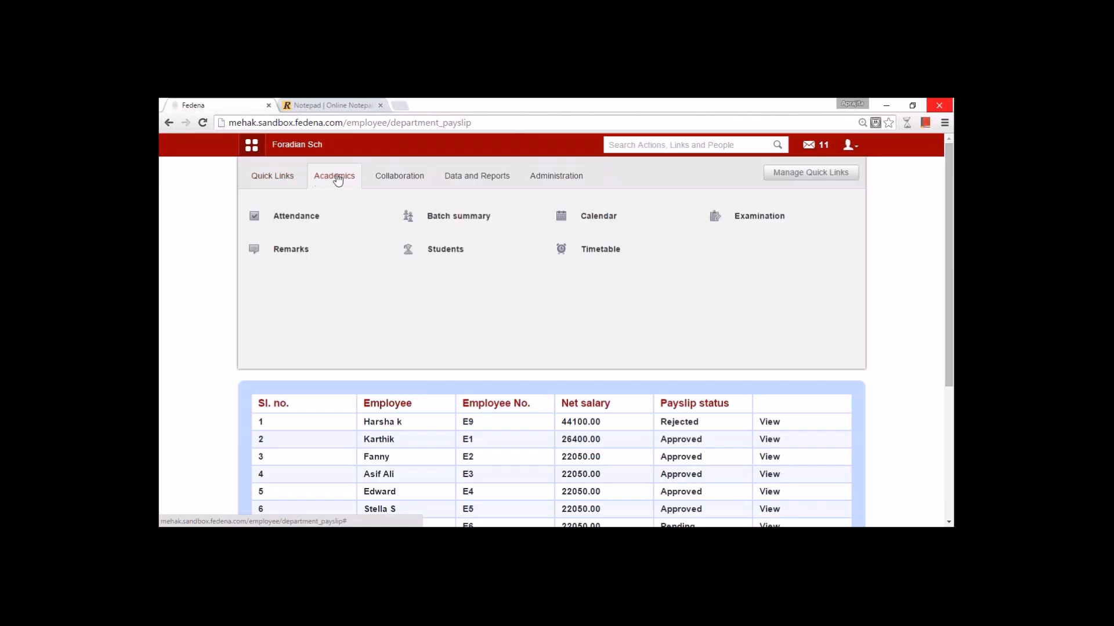
- Open the Attendance register for batch G1 - A(2015-2016)
{"action": "mouse_move", "coordinate": [321, 212]}
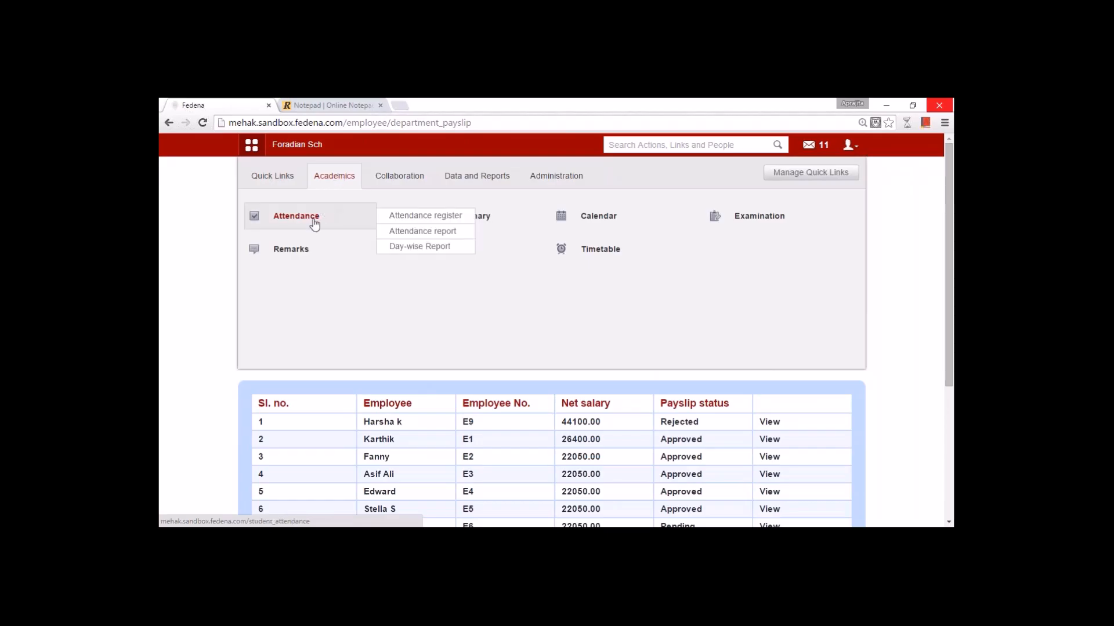
{"action": "left_click", "coordinate": [313, 222]}
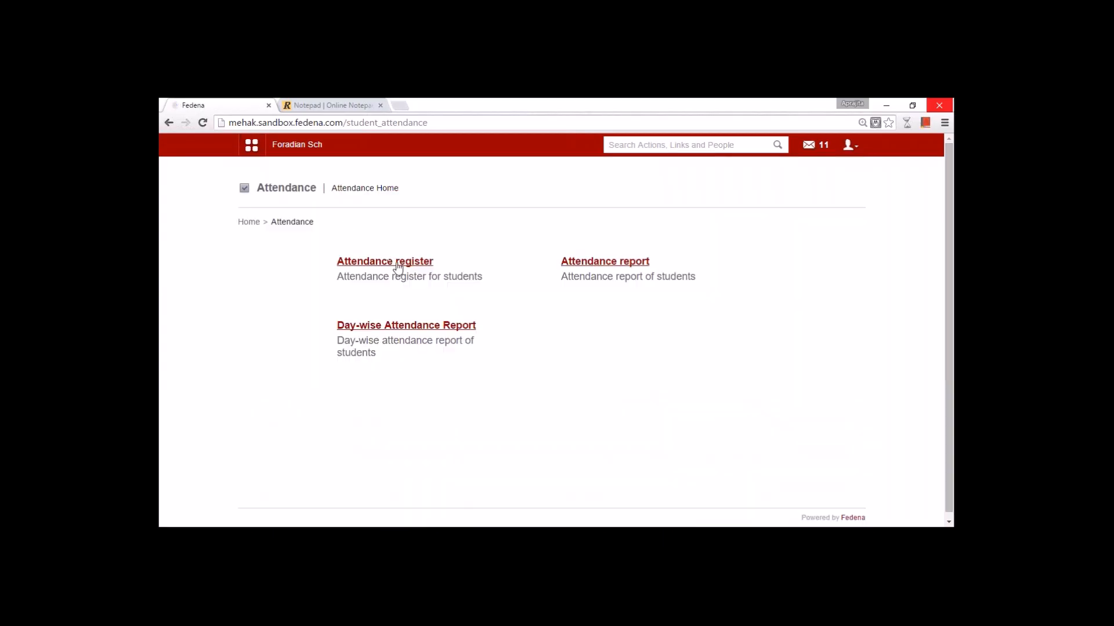
{"action": "left_click", "coordinate": [398, 267]}
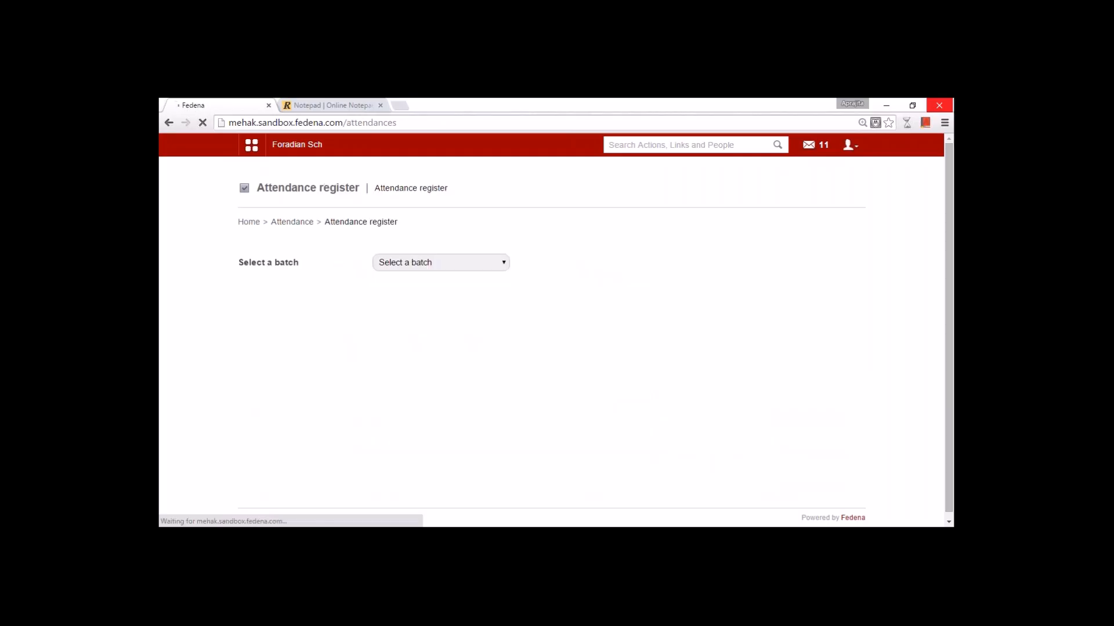
{"action": "left_click", "coordinate": [398, 264]}
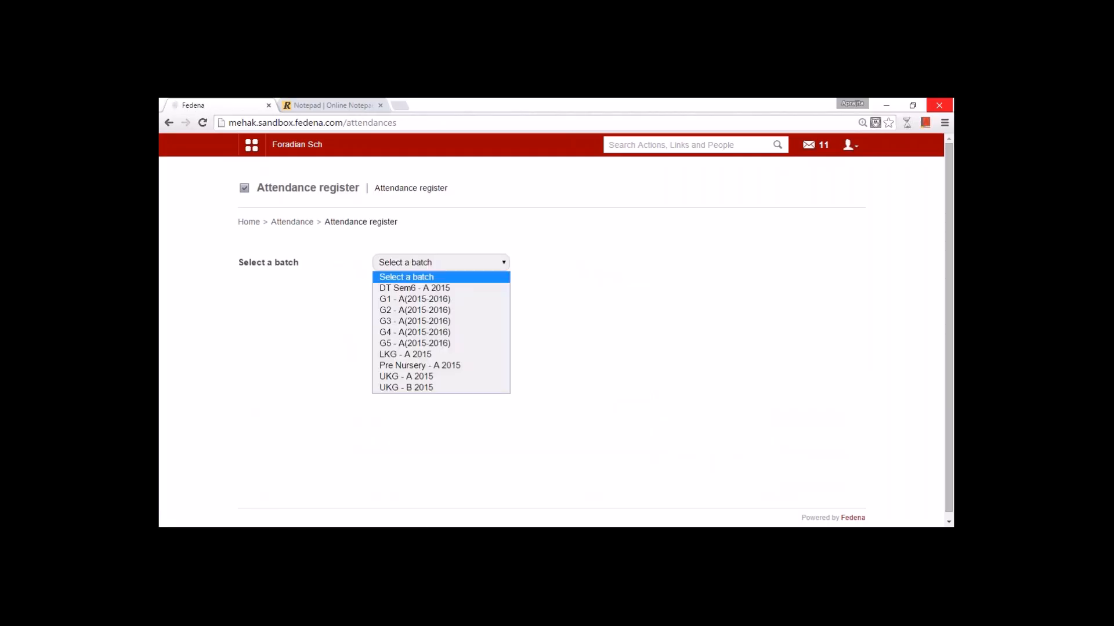
{"action": "left_click", "coordinate": [418, 300]}
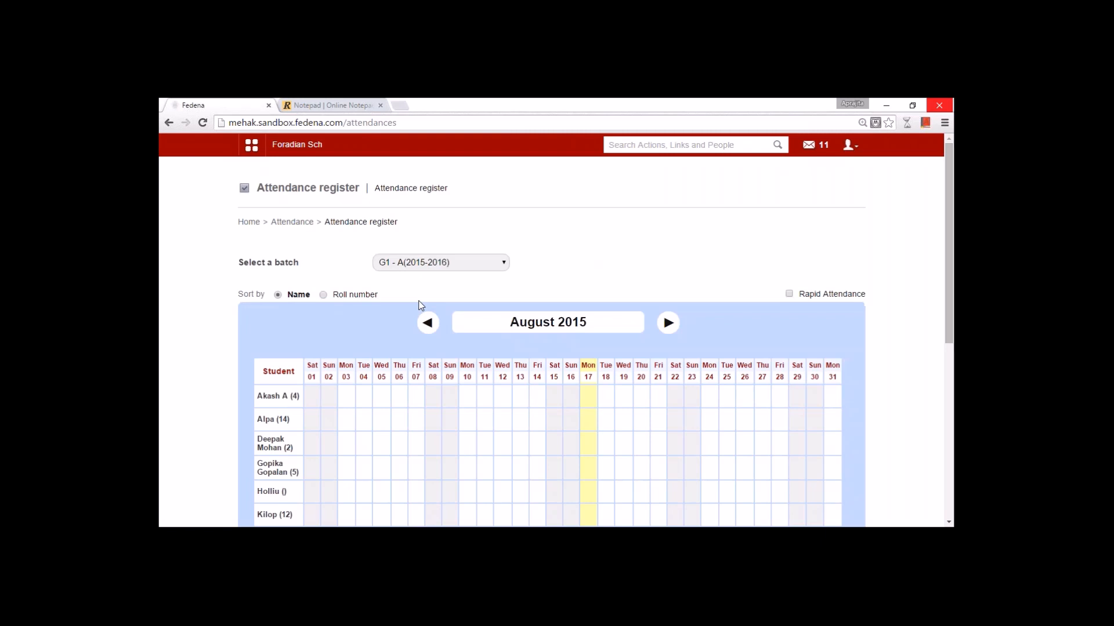
{"action": "scroll", "coordinate": [516, 400], "scroll_direction": "down", "scroll_amount": 4}
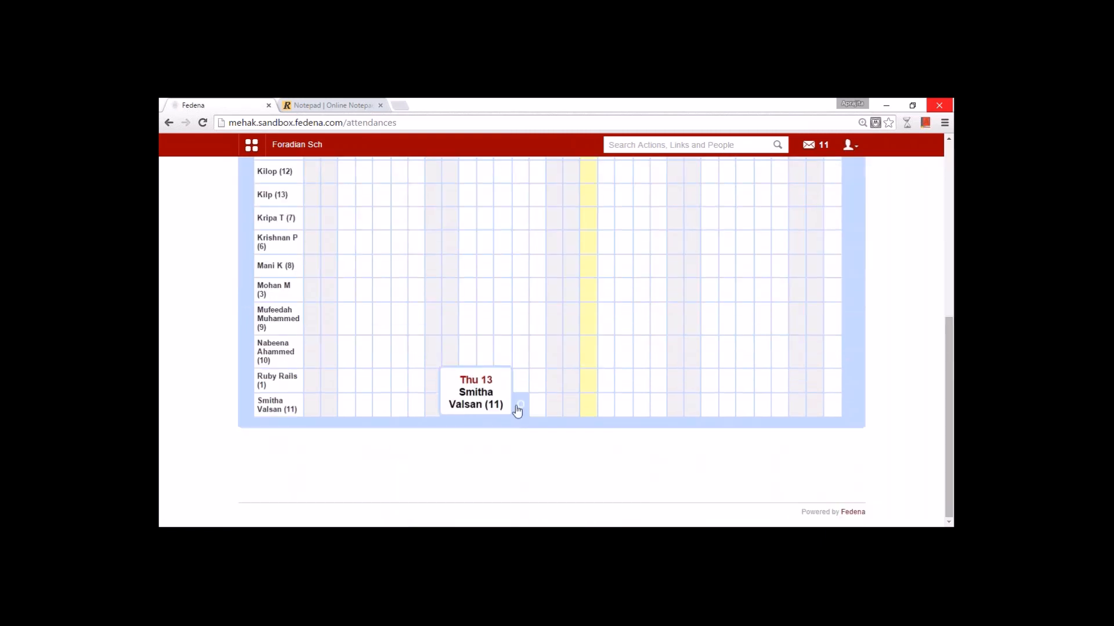
{"action": "scroll", "coordinate": [516, 406], "scroll_direction": "up", "scroll_amount": 2}
{"action": "scroll", "coordinate": [517, 411], "scroll_direction": "up", "scroll_amount": 3}
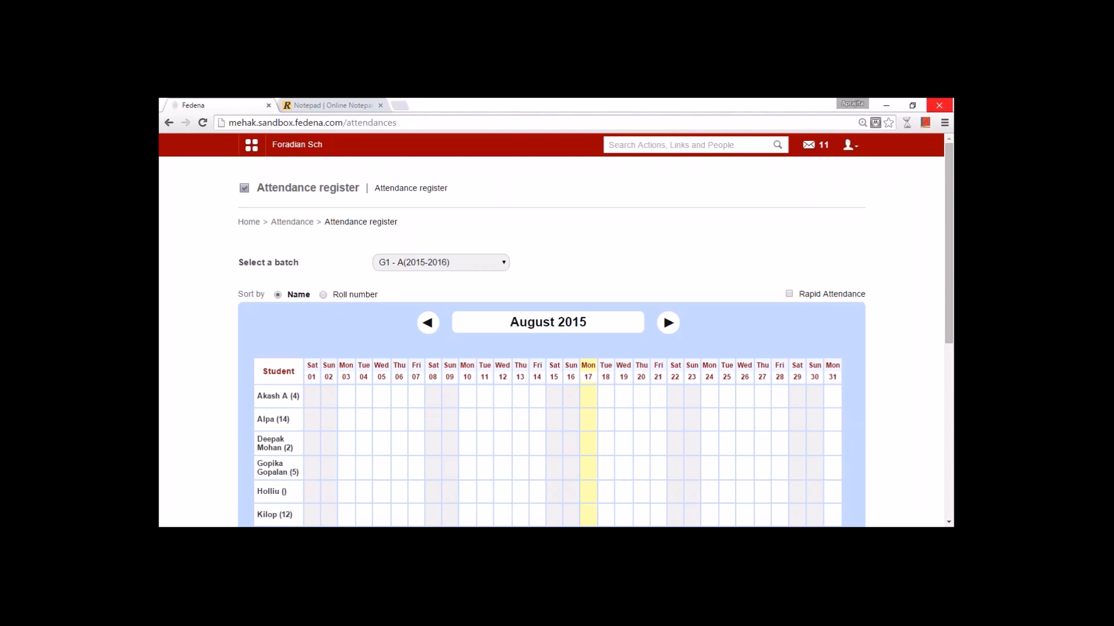
- Sort by roll number and back by name, then record a Mon 17 absence with reason 'unwell'
{"action": "left_click", "coordinate": [323, 294]}
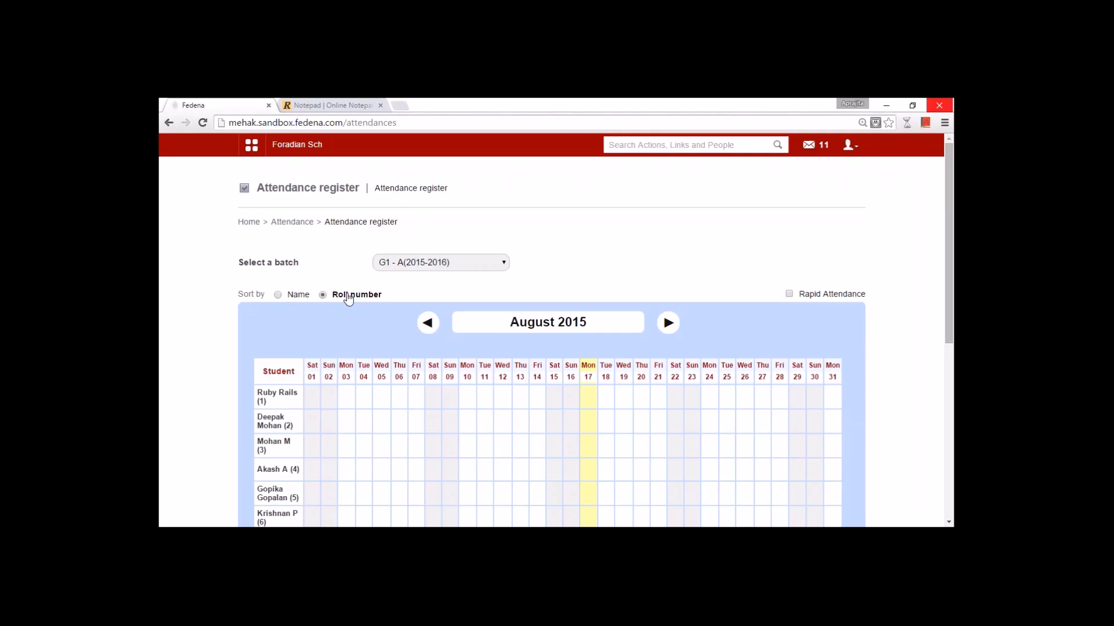
{"action": "left_click", "coordinate": [279, 295]}
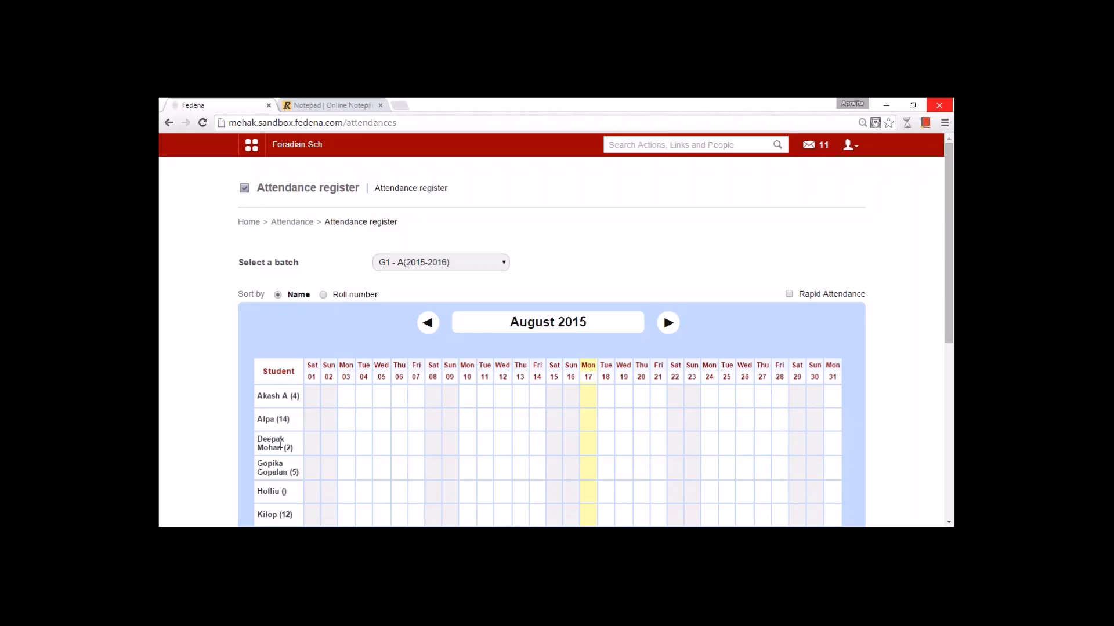
{"action": "scroll", "coordinate": [273, 391], "scroll_direction": "down", "scroll_amount": 3}
{"action": "scroll", "coordinate": [281, 452], "scroll_direction": "up", "scroll_amount": 3}
{"action": "scroll", "coordinate": [287, 386], "scroll_direction": "down", "scroll_amount": 3}
{"action": "scroll", "coordinate": [348, 415], "scroll_direction": "up", "scroll_amount": 3}
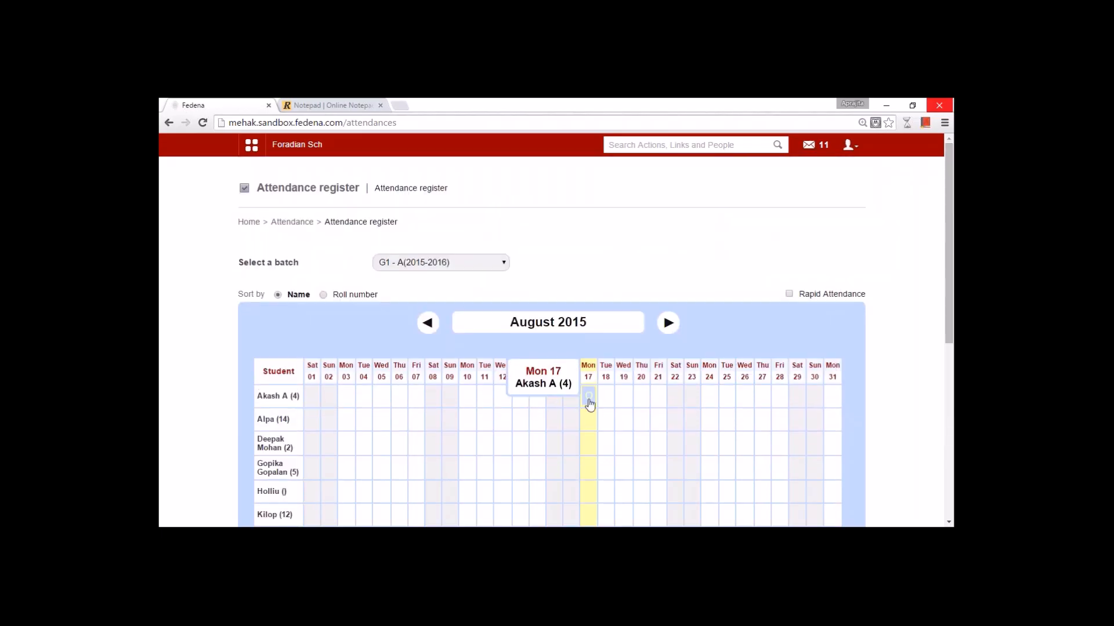
{"action": "left_click", "coordinate": [588, 444]}
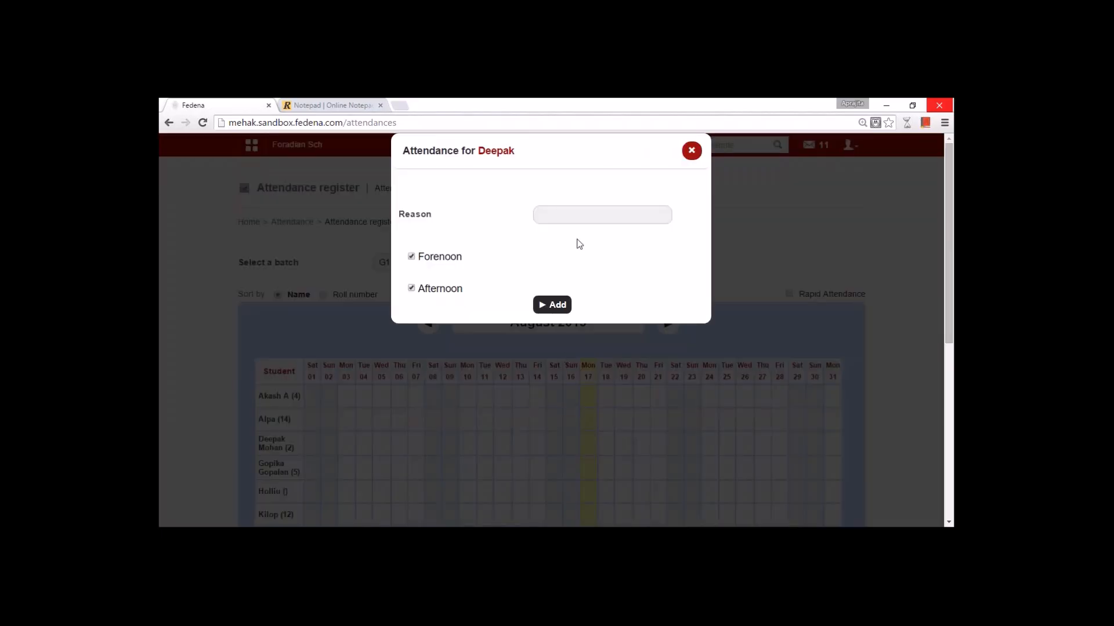
{"action": "left_click", "coordinate": [570, 219]}
{"action": "type", "text": "unwell"}
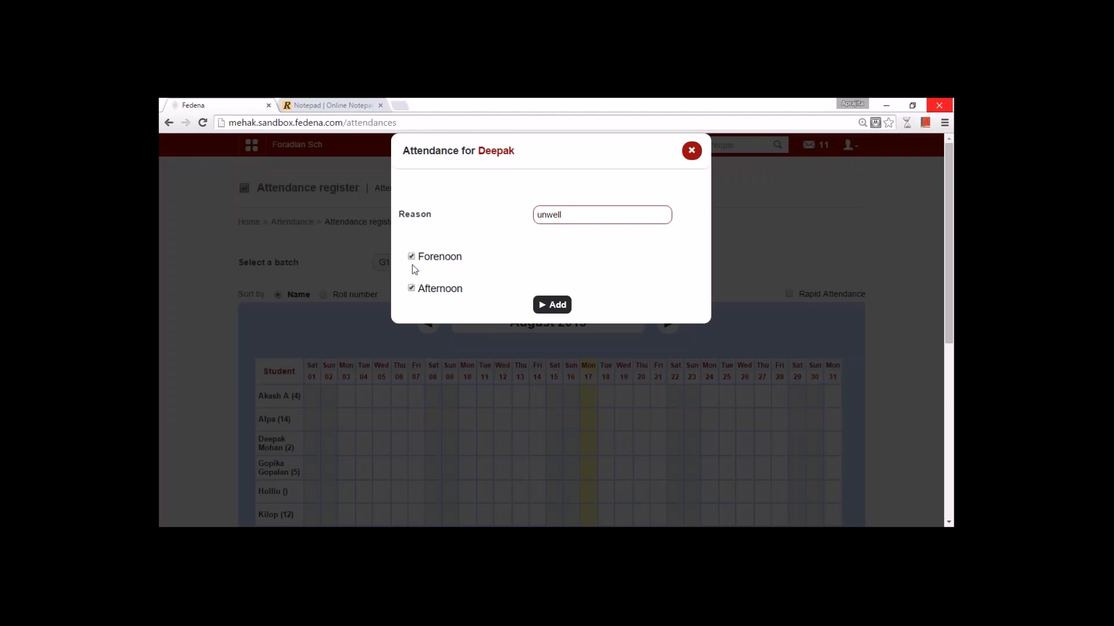
{"action": "left_click", "coordinate": [557, 306]}
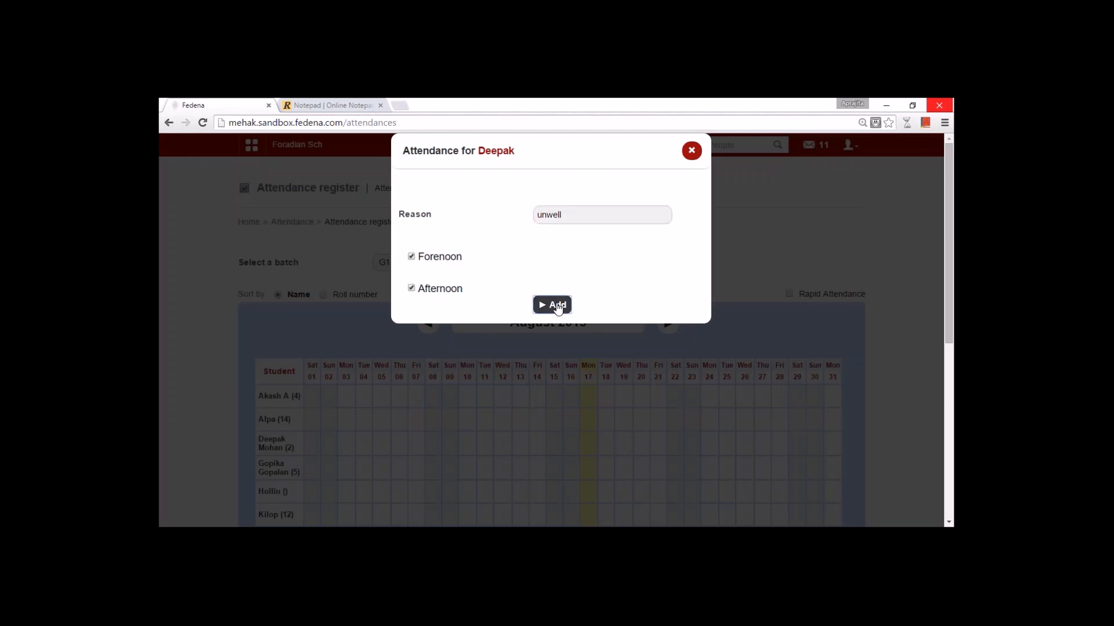
{"action": "left_click", "coordinate": [581, 197]}
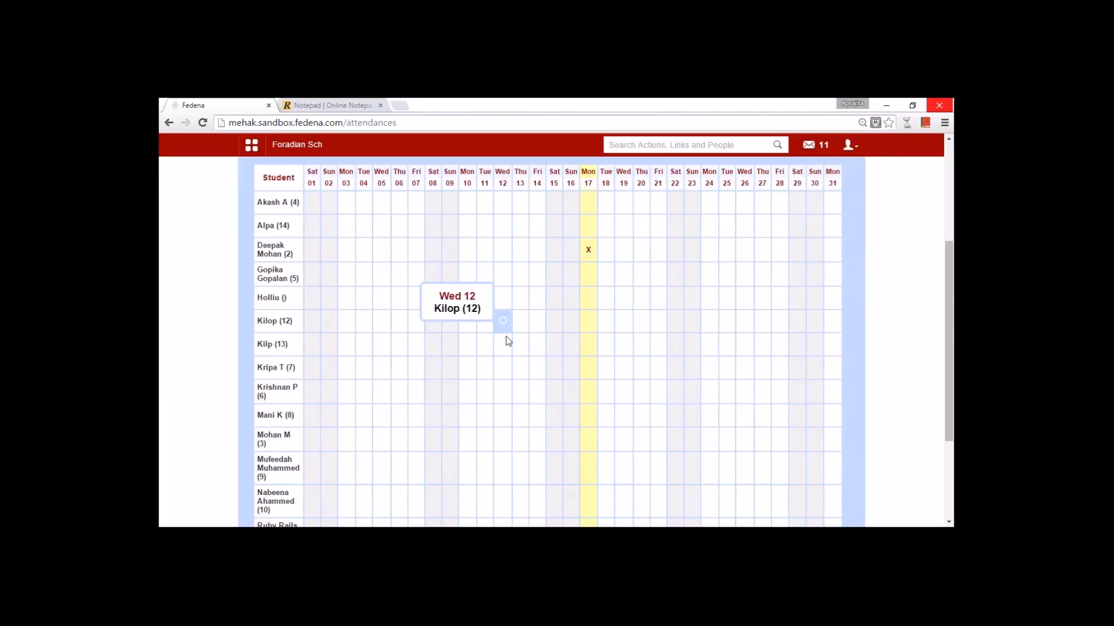
- Record another student's Thu 13 August absence with reason 'unwell'
{"action": "scroll", "coordinate": [604, 439], "scroll_direction": "down", "scroll_amount": 3}
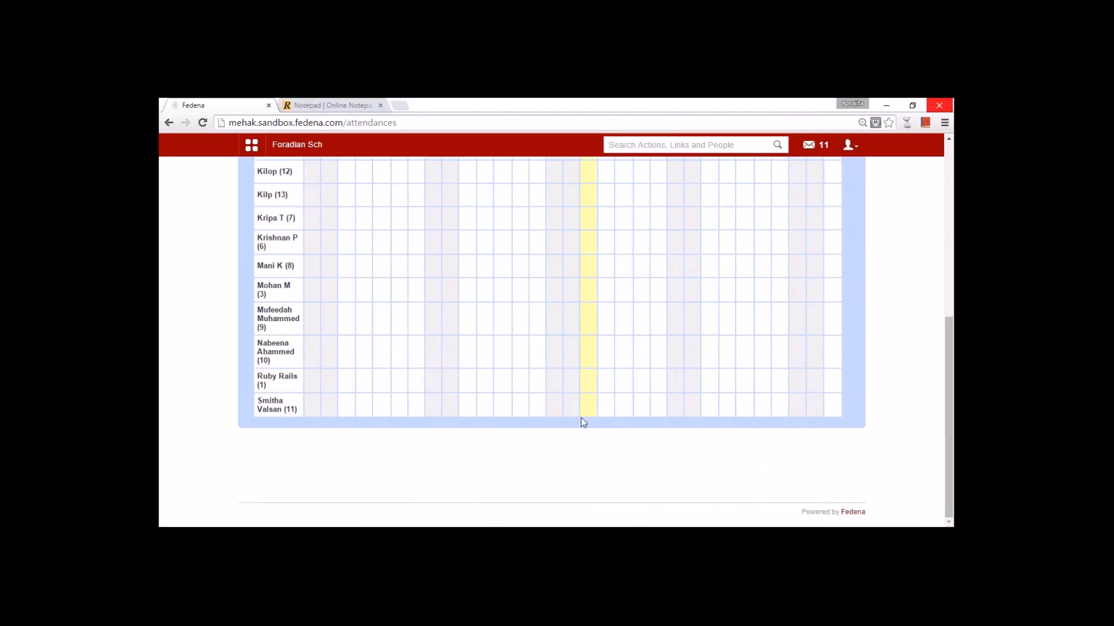
{"action": "scroll", "coordinate": [588, 380], "scroll_direction": "up", "scroll_amount": 3}
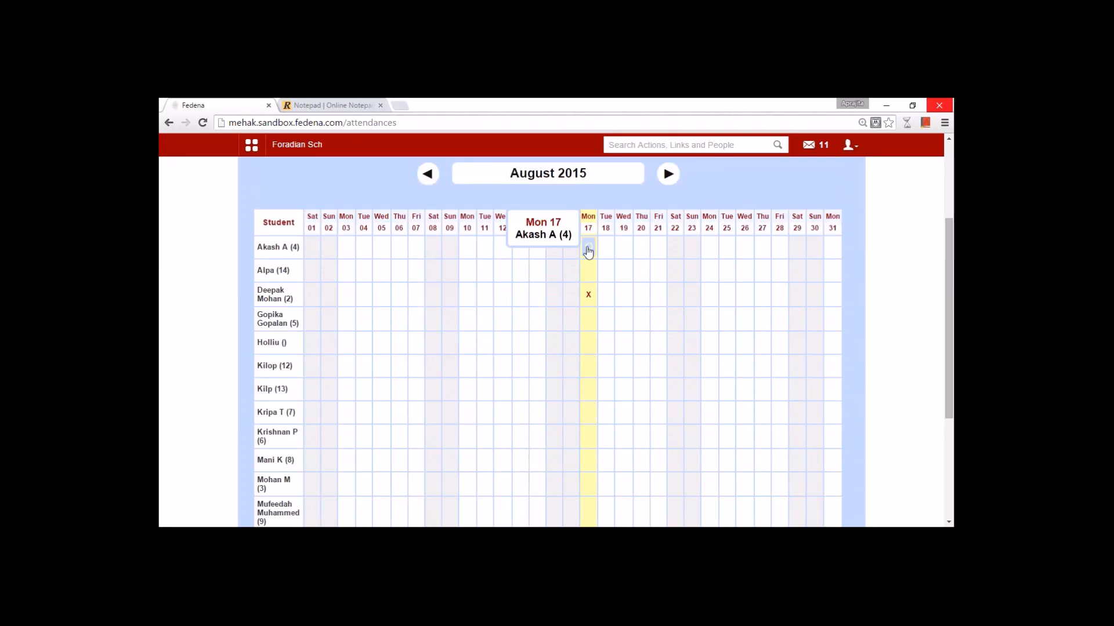
{"action": "left_click", "coordinate": [521, 366]}
{"action": "left_click", "coordinate": [545, 218]}
{"action": "type", "text": "unwell"}
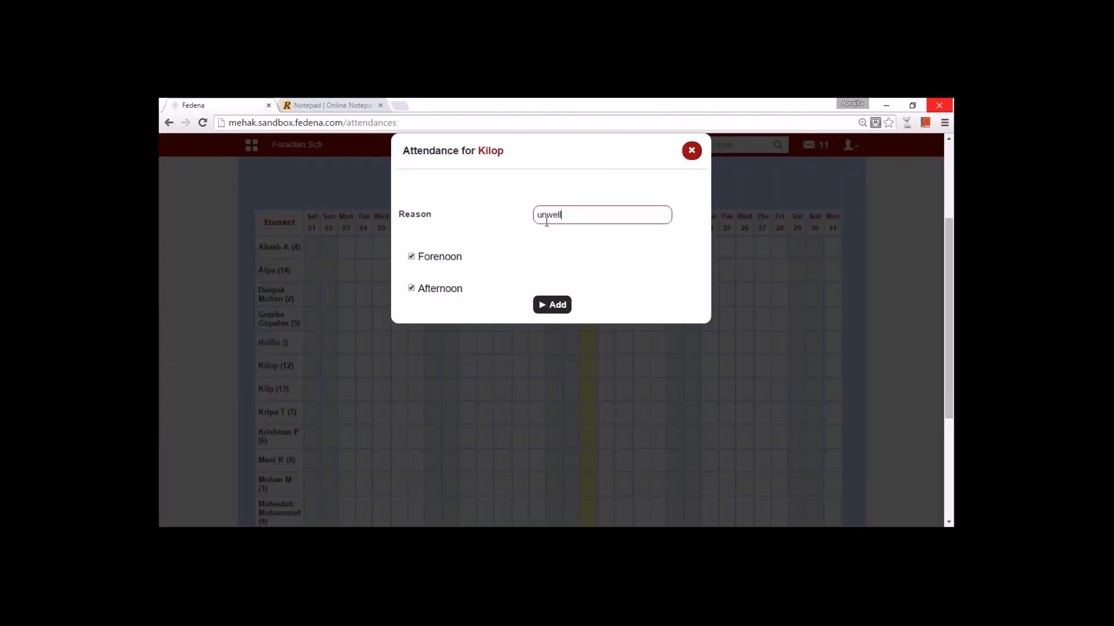
{"action": "left_click", "coordinate": [542, 295]}
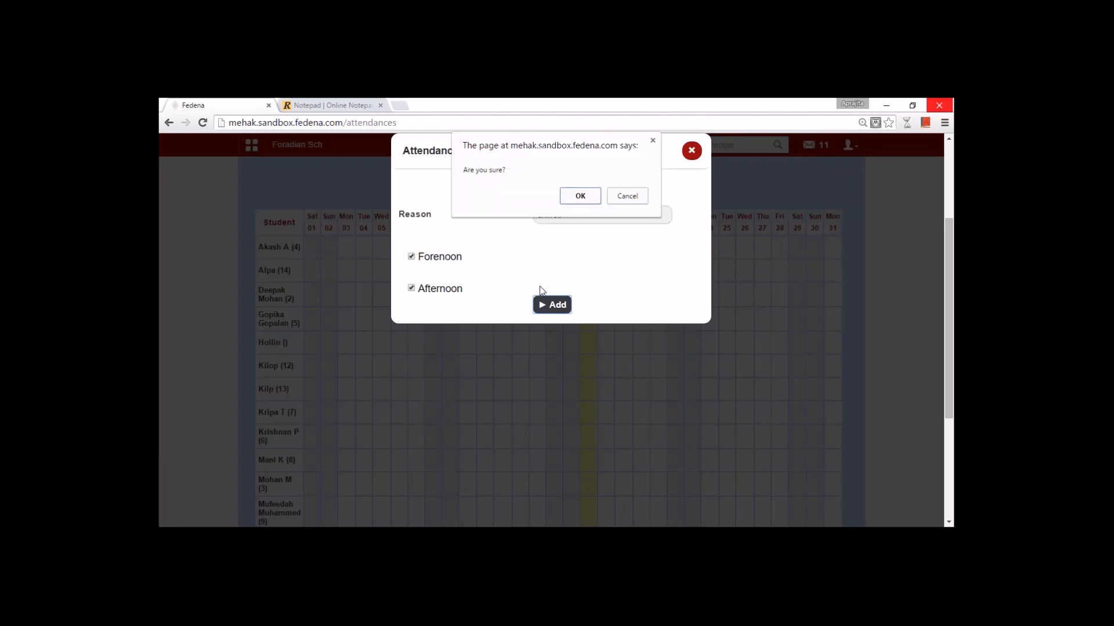
{"action": "left_click", "coordinate": [564, 199]}
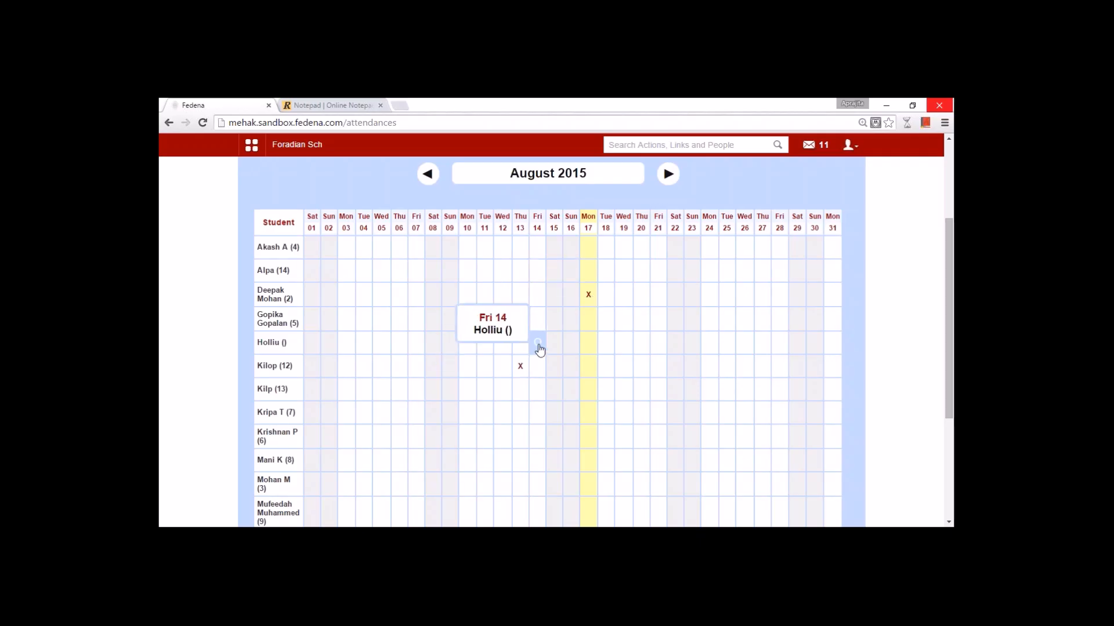
{"action": "scroll", "coordinate": [537, 342], "scroll_direction": "up", "scroll_amount": 3}
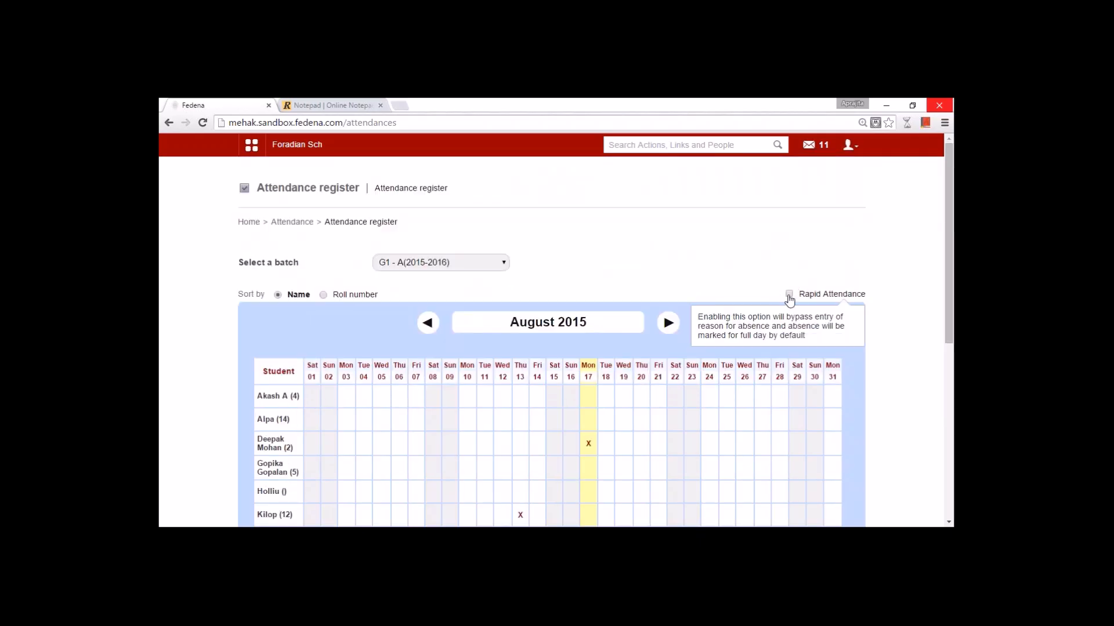
- Mark further absences on 13, 14 and 17 August, then open the attendance report
{"action": "scroll", "coordinate": [499, 315], "scroll_direction": "down", "scroll_amount": 3}
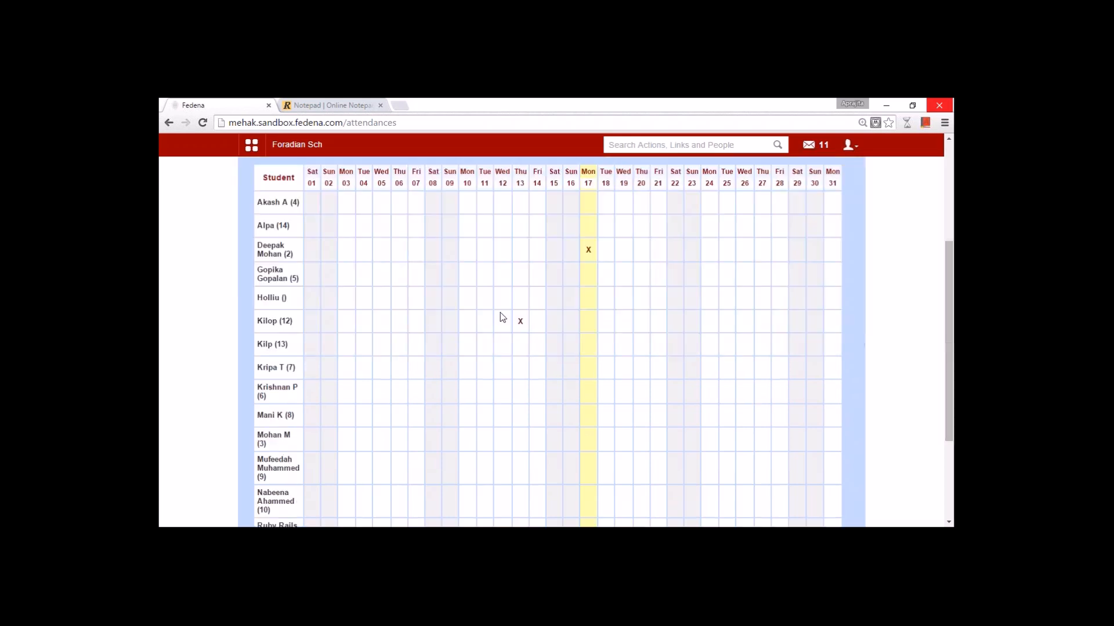
{"action": "left_click", "coordinate": [588, 345]}
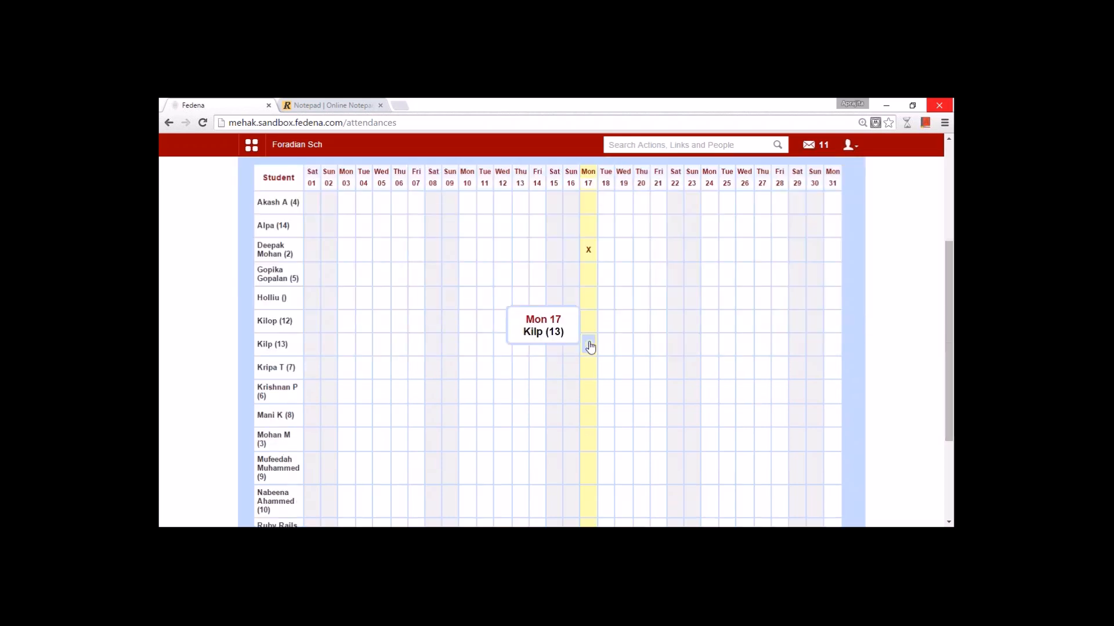
{"action": "left_click", "coordinate": [588, 415]}
{"action": "left_click", "coordinate": [537, 426]}
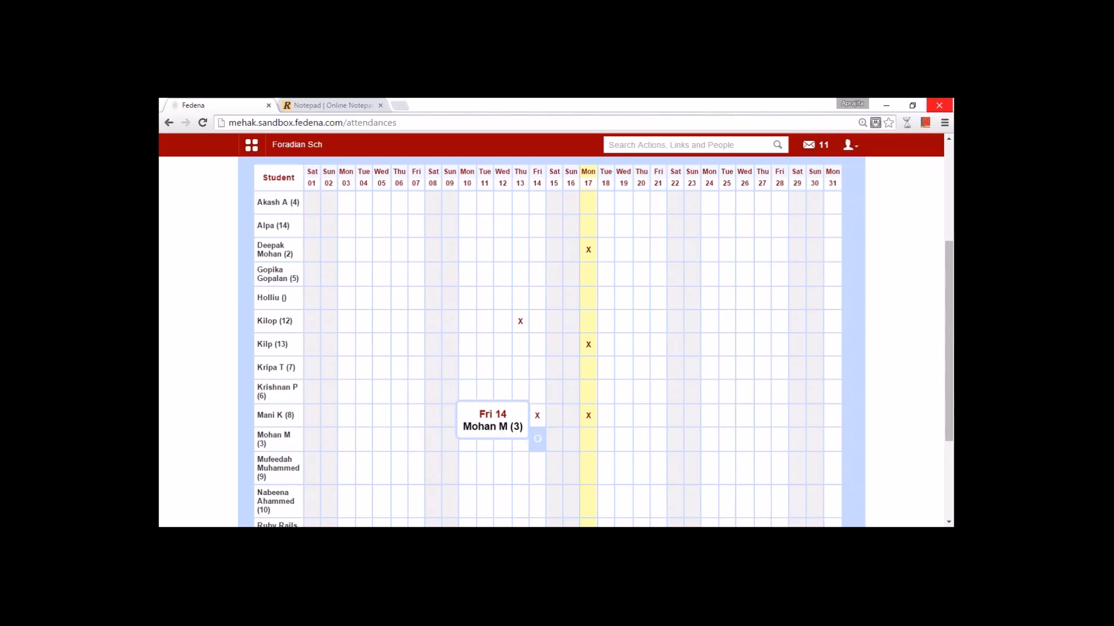
{"action": "left_click", "coordinate": [522, 471]}
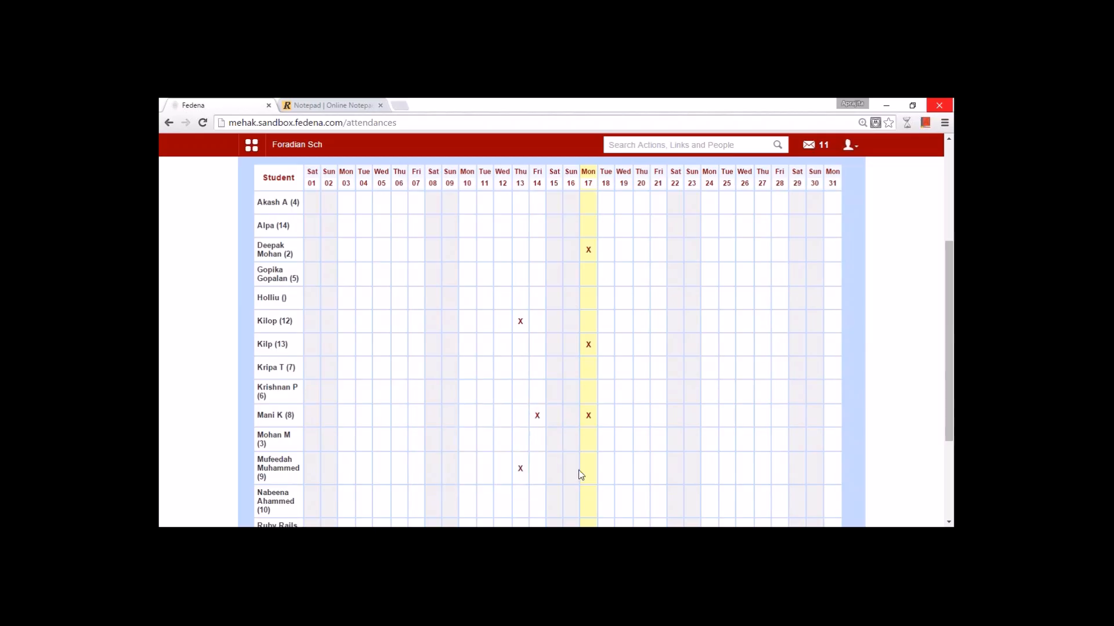
{"action": "scroll", "coordinate": [604, 470], "scroll_direction": "down", "scroll_amount": 3}
{"action": "scroll", "coordinate": [604, 466], "scroll_direction": "up", "scroll_amount": 6}
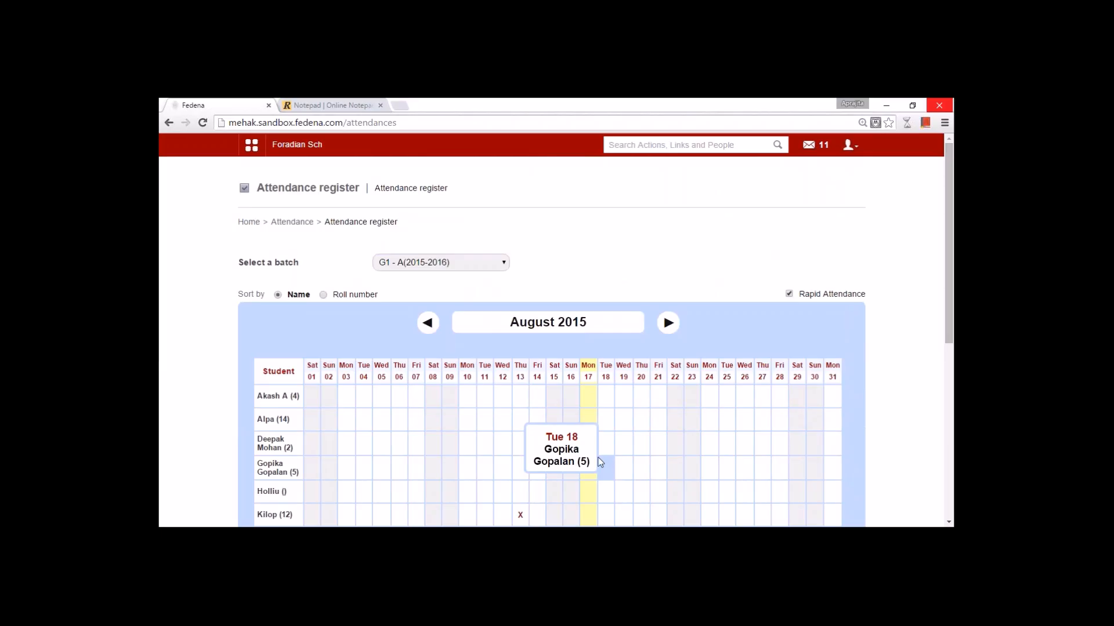
{"action": "left_click", "coordinate": [588, 443]}
{"action": "left_click", "coordinate": [270, 221]}
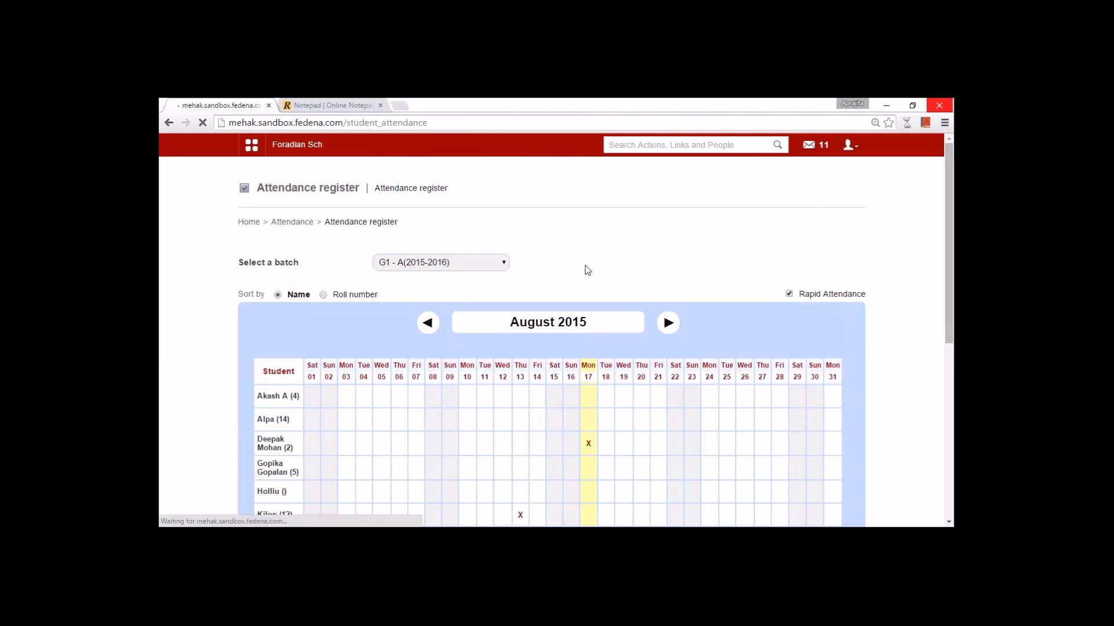
{"action": "left_click", "coordinate": [604, 259]}
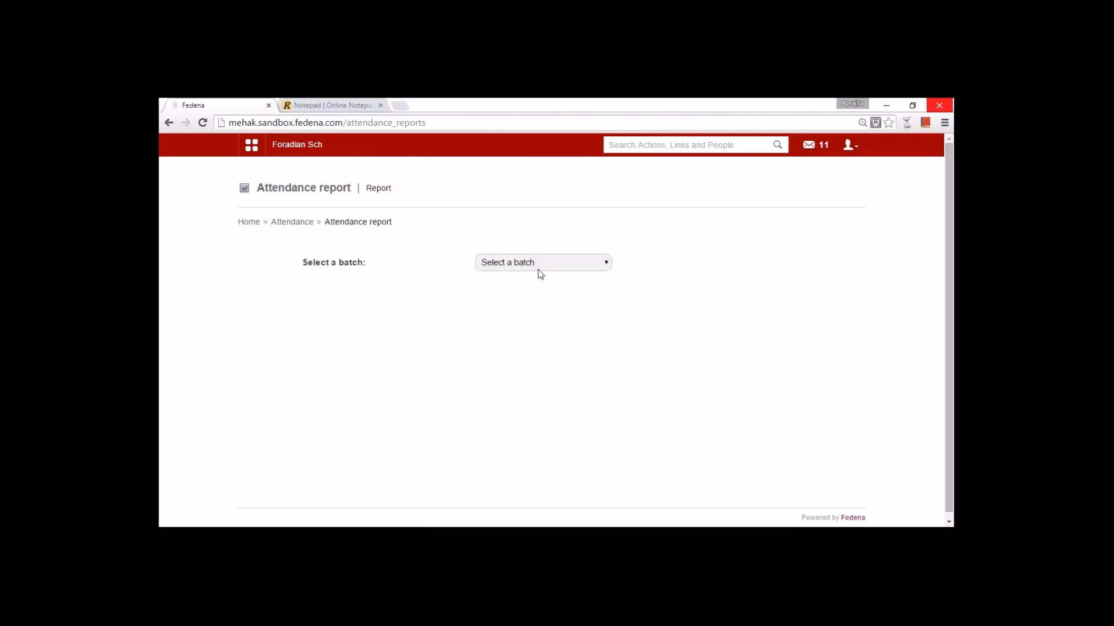
- Show the overall attendance report for batch G1 - A(2015-2016)
{"action": "left_click", "coordinate": [537, 265]}
{"action": "left_click", "coordinate": [519, 297]}
{"action": "left_click", "coordinate": [518, 294]}
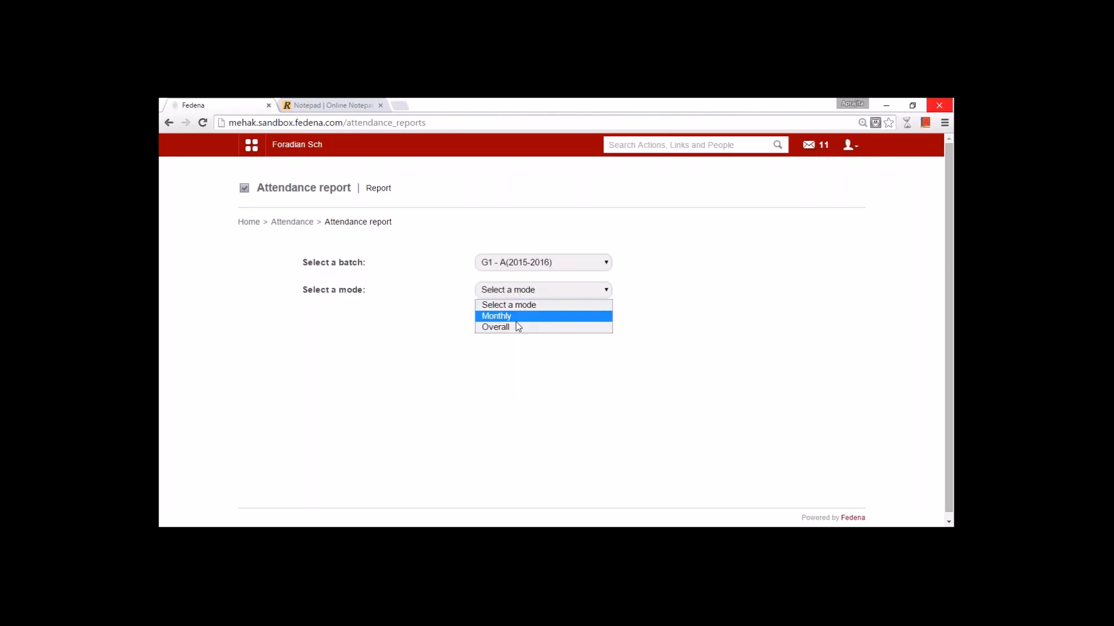
{"action": "left_click", "coordinate": [519, 326]}
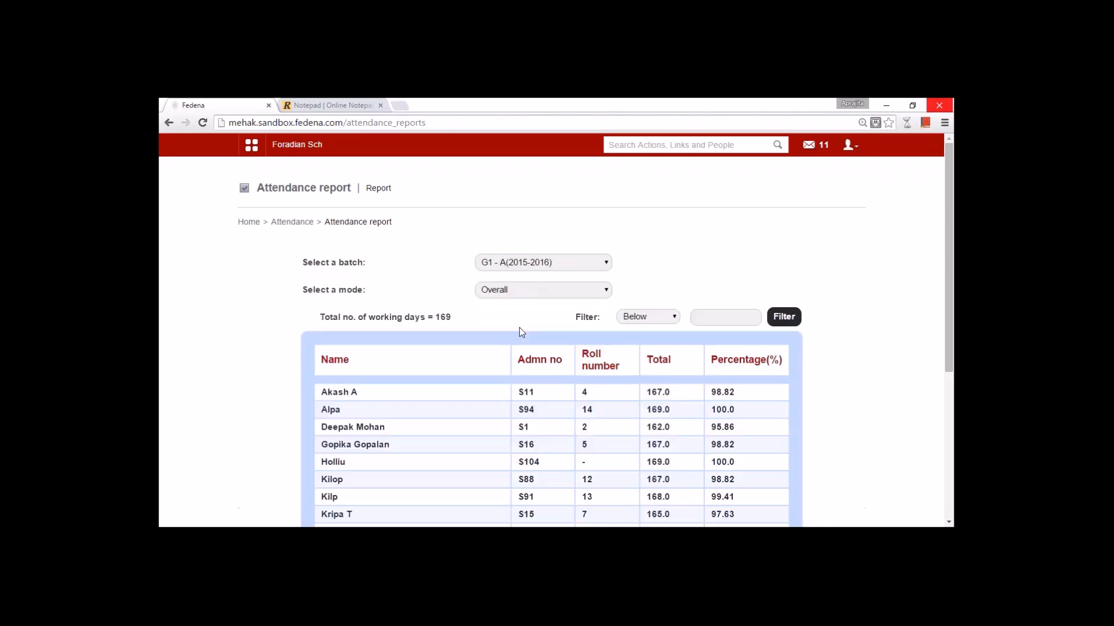
- Review the total working days and filter options, then return to Attendance home
{"action": "left_click_drag", "start_coordinate": [319, 317], "coordinate": [490, 316]}
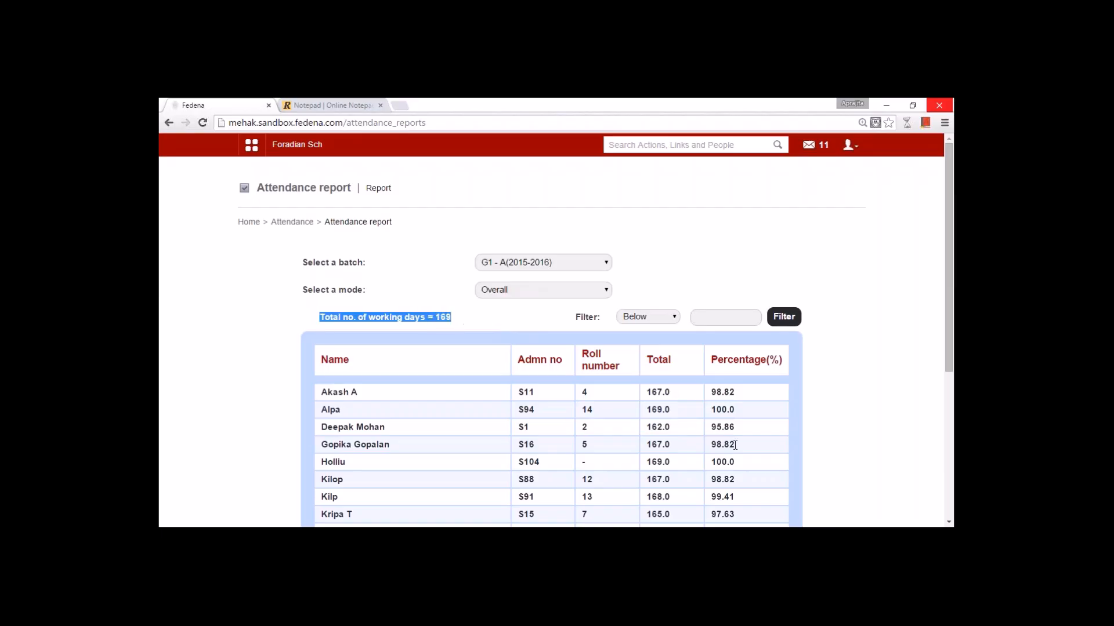
{"action": "left_click_drag", "start_coordinate": [952, 322], "coordinate": [922, 422]}
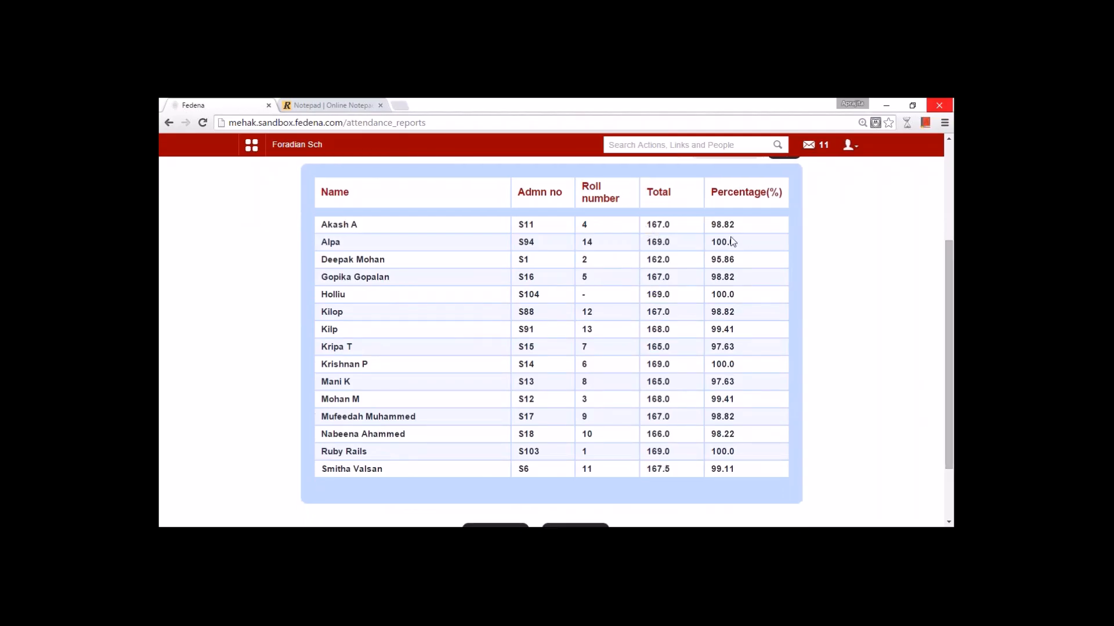
{"action": "scroll", "coordinate": [937, 343], "scroll_direction": "up", "scroll_amount": 1}
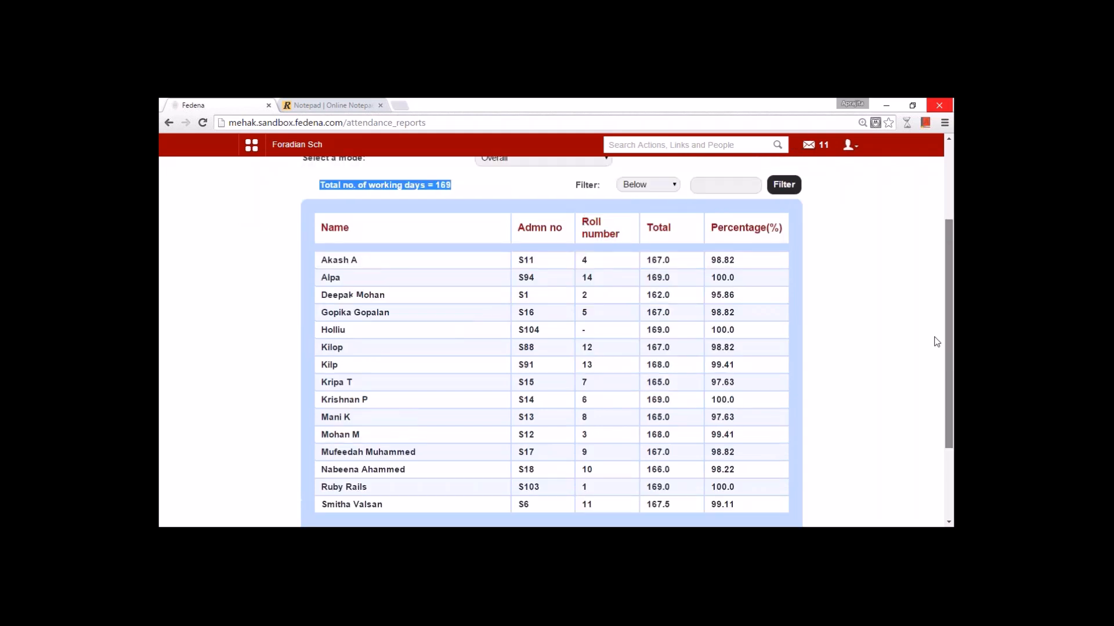
{"action": "left_click", "coordinate": [644, 198]}
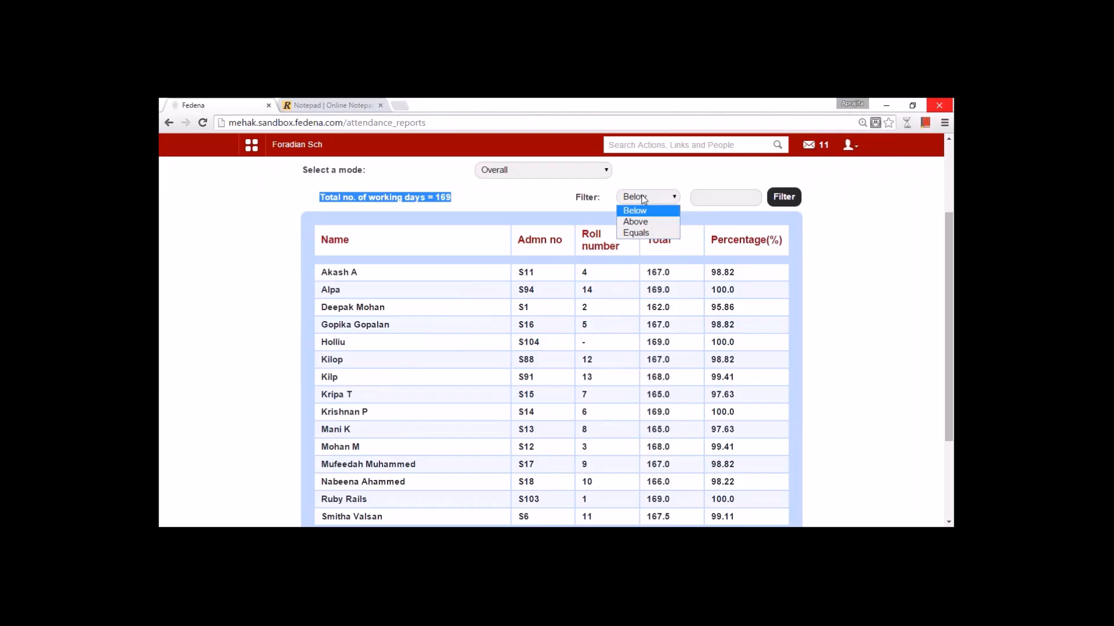
{"action": "scroll", "coordinate": [506, 260], "scroll_direction": "up", "scroll_amount": 3}
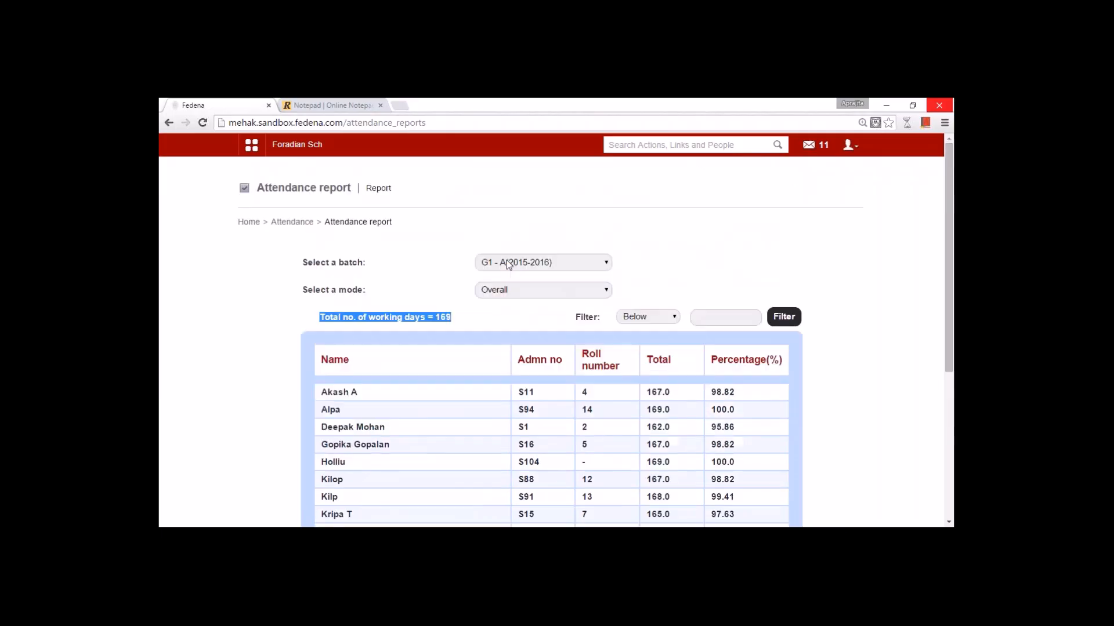
{"action": "left_click", "coordinate": [299, 226]}
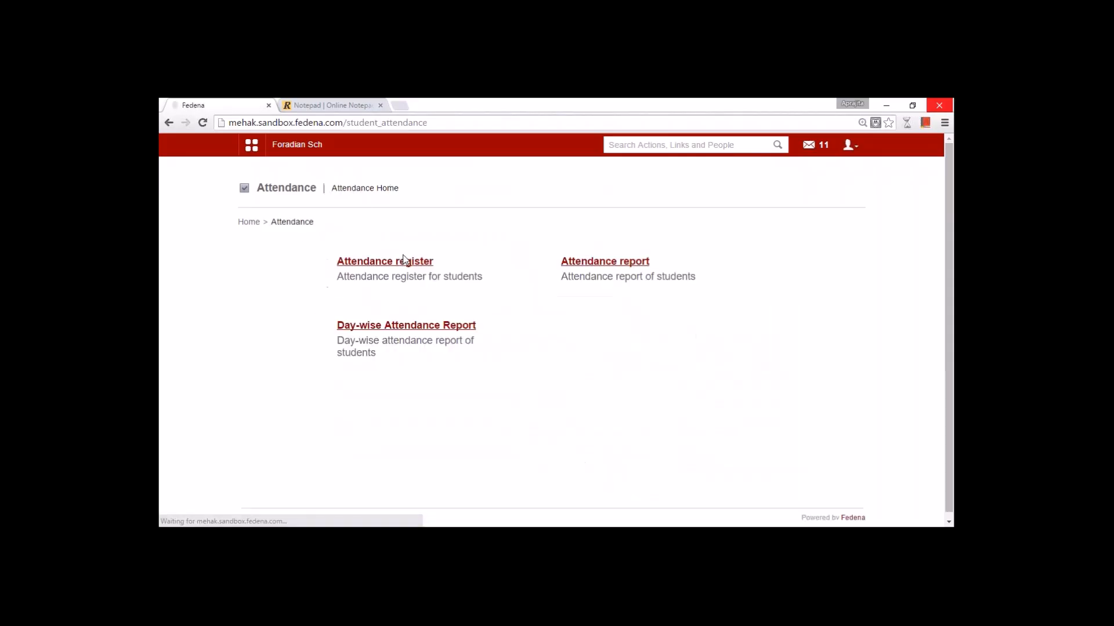
- Show today's day-wise absentee list for Grade 1 A(2015-2016): 3 absentees on 17 August 2015
{"action": "left_click", "coordinate": [396, 326]}
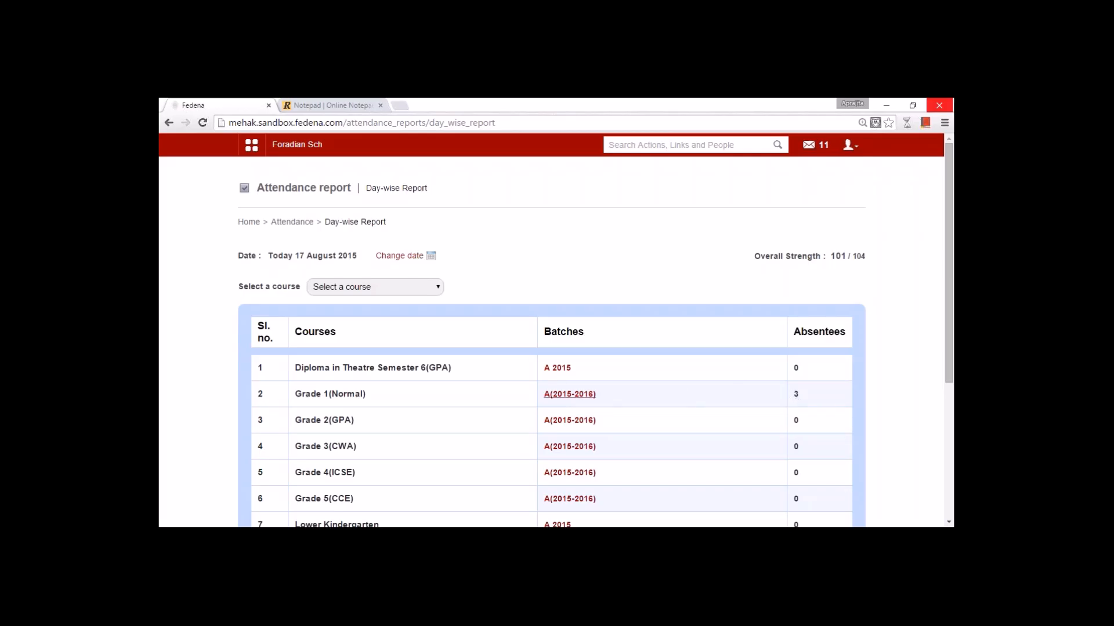
{"action": "left_click", "coordinate": [561, 396]}
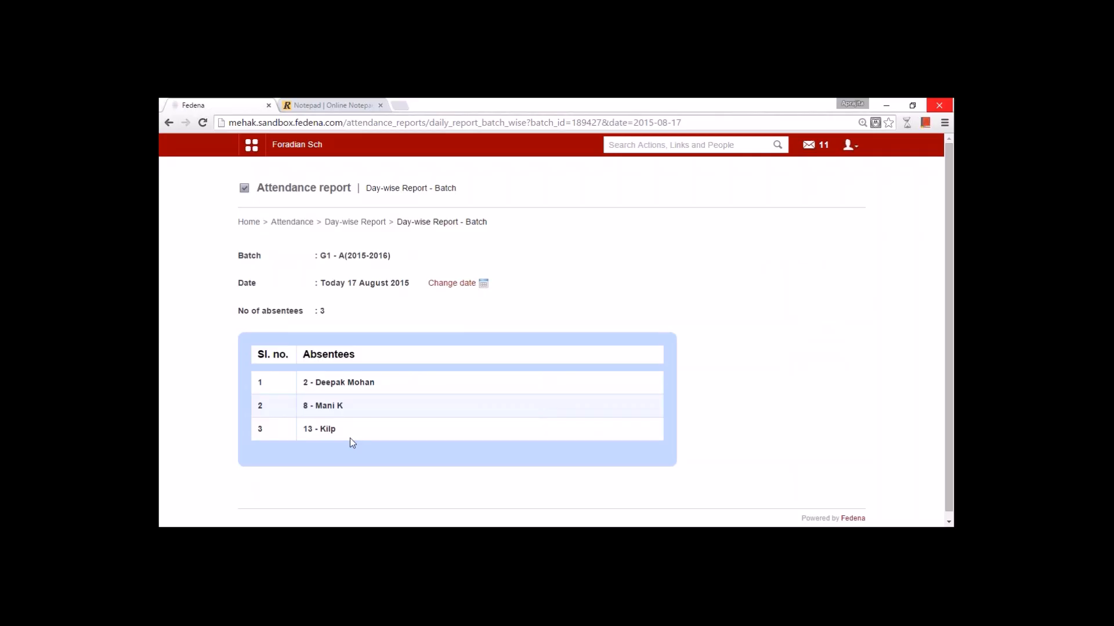
{"action": "left_click", "coordinate": [251, 145]}
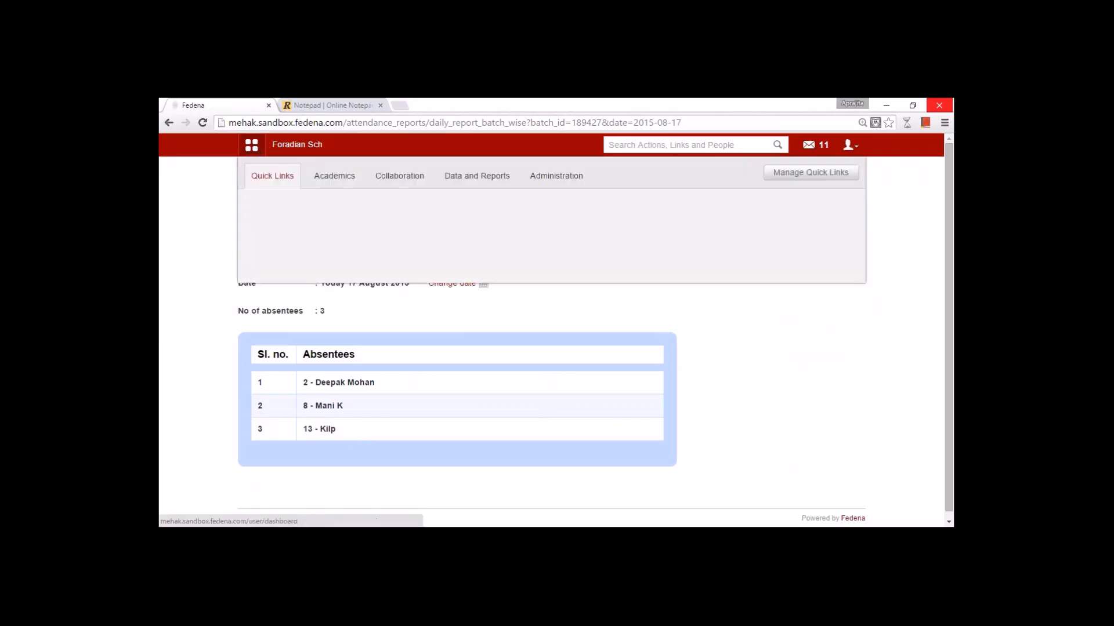
- Go to Academics > Timetable and list the class timing sets, Default and Grade 1
{"action": "left_click", "coordinate": [335, 176]}
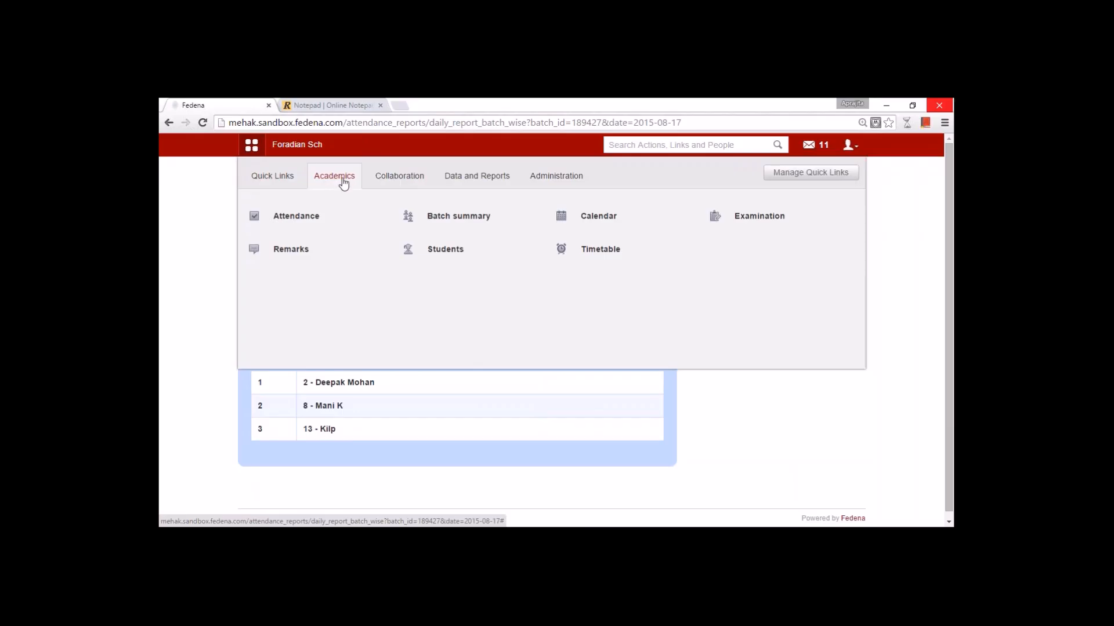
{"action": "mouse_move", "coordinate": [574, 245]}
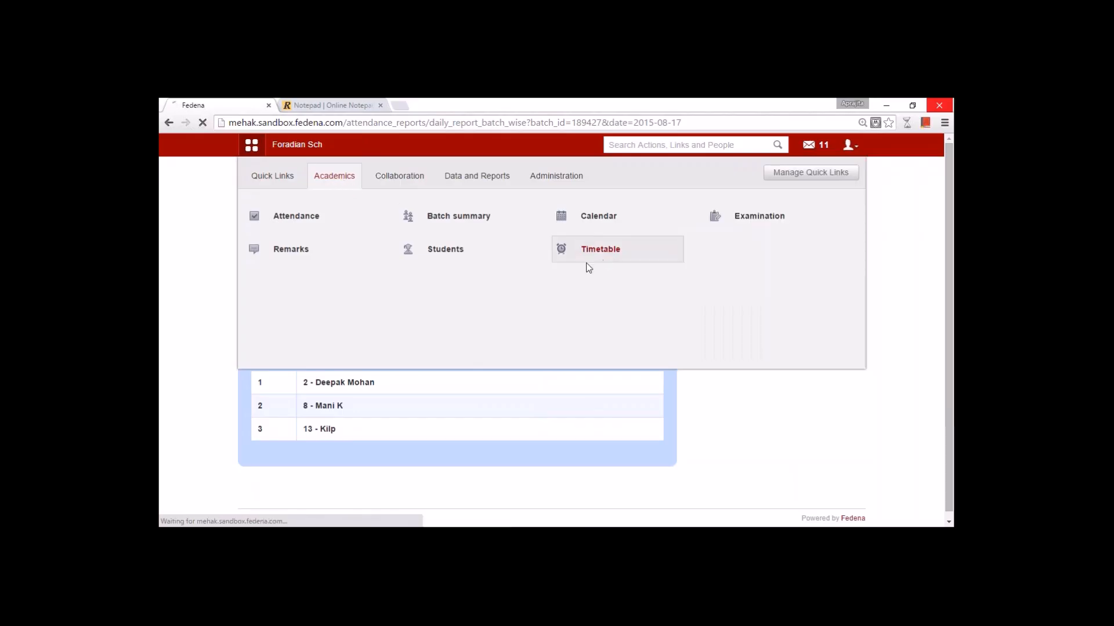
{"action": "left_click", "coordinate": [586, 260]}
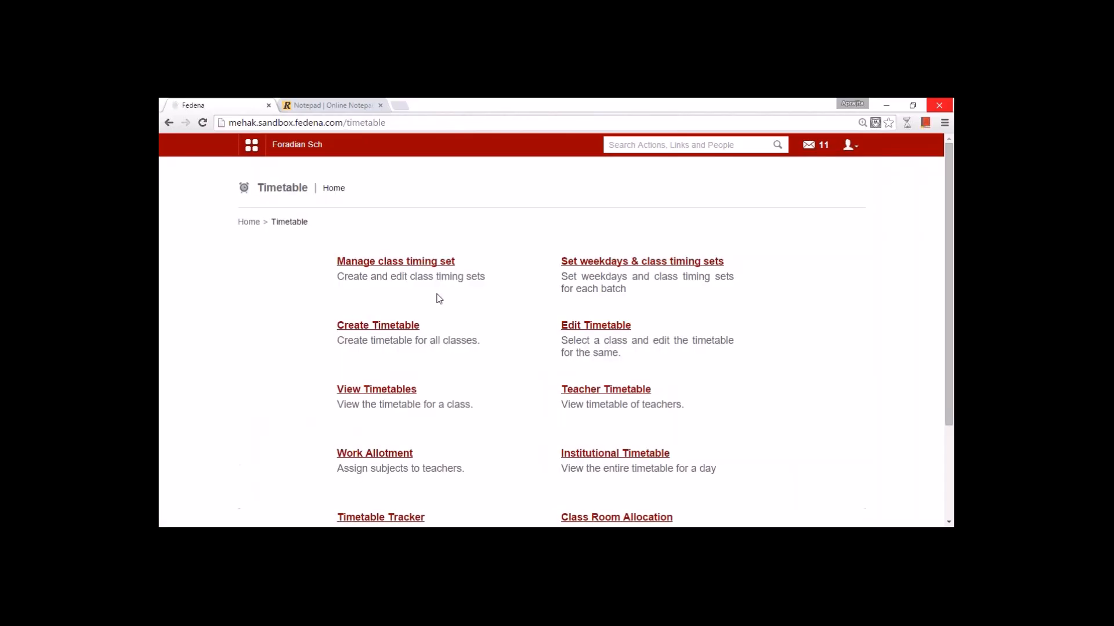
{"action": "left_click", "coordinate": [420, 266]}
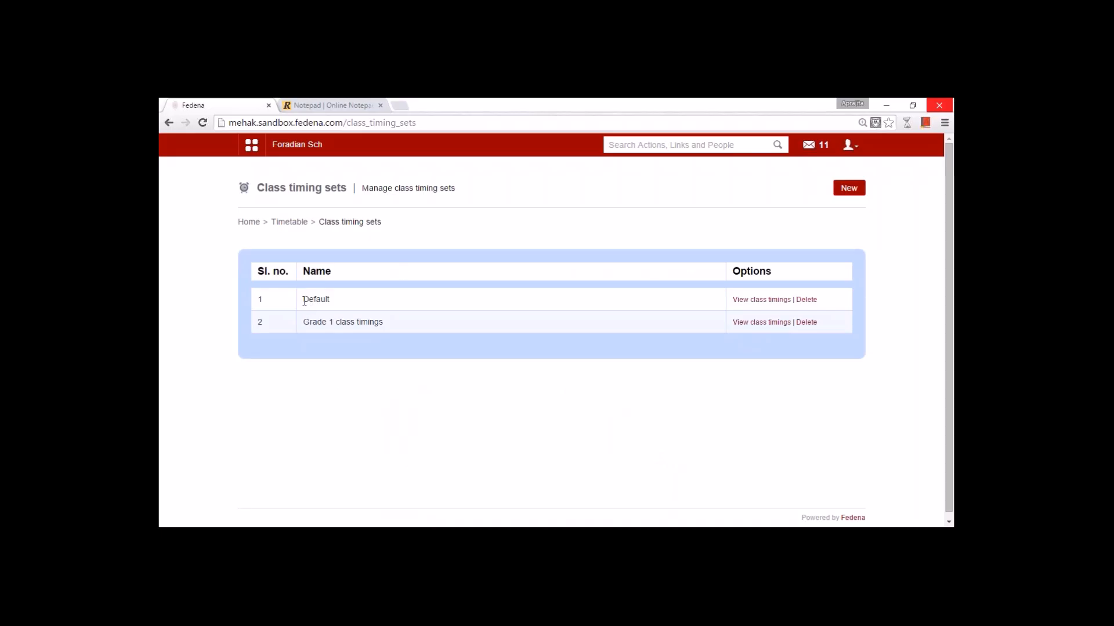
{"action": "left_click_drag", "start_coordinate": [304, 301], "coordinate": [338, 298]}
- Review the Default set's six timings, checking period 1 and the 13:00–14:00 Lunch break without saving
{"action": "left_click", "coordinate": [761, 302]}
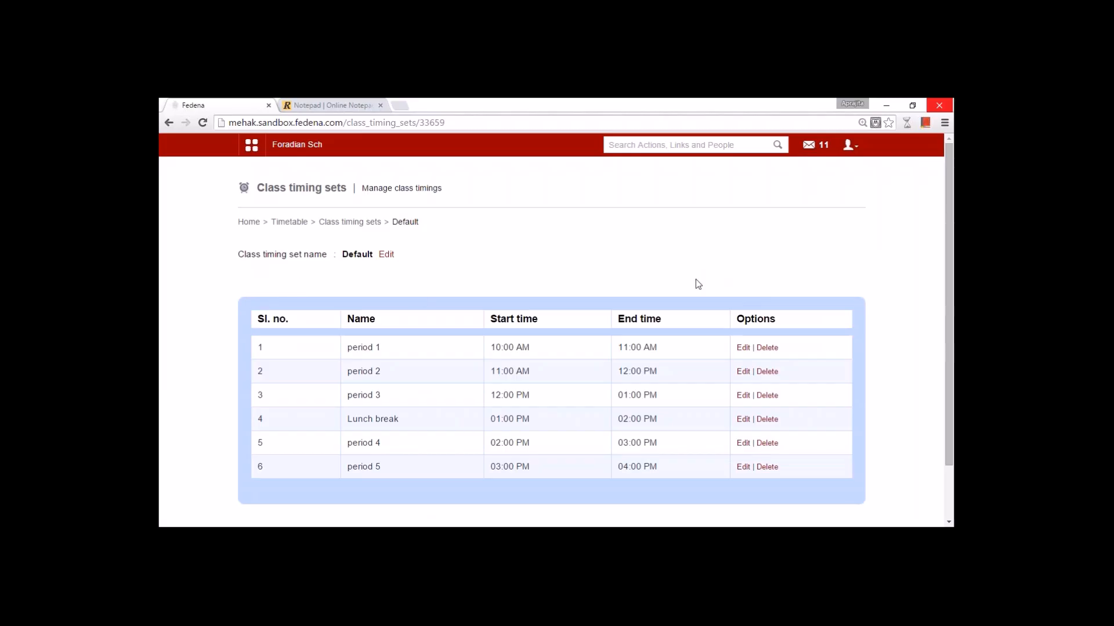
{"action": "left_click", "coordinate": [589, 278]}
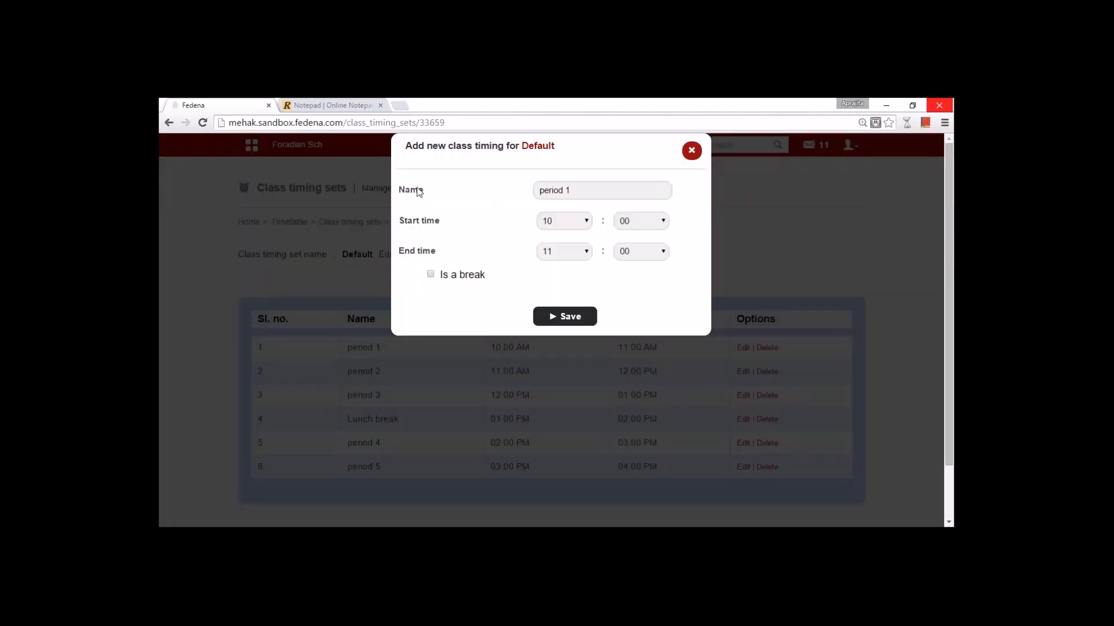
{"action": "left_click_drag", "start_coordinate": [572, 191], "coordinate": [528, 192]}
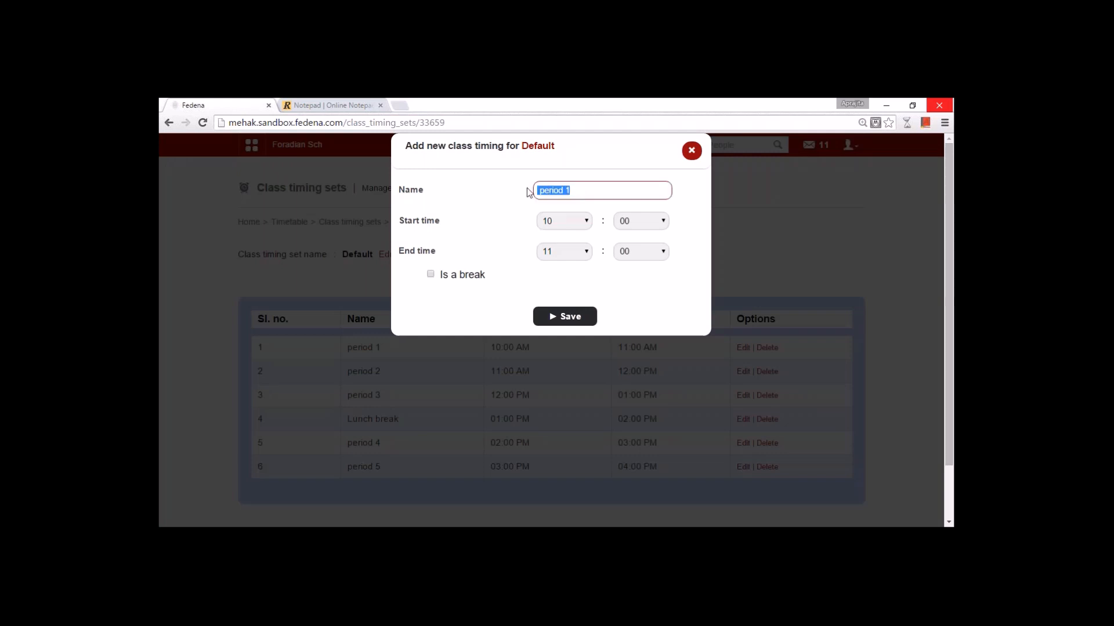
{"action": "key", "text": "Right"}
{"action": "left_click", "coordinate": [692, 150]}
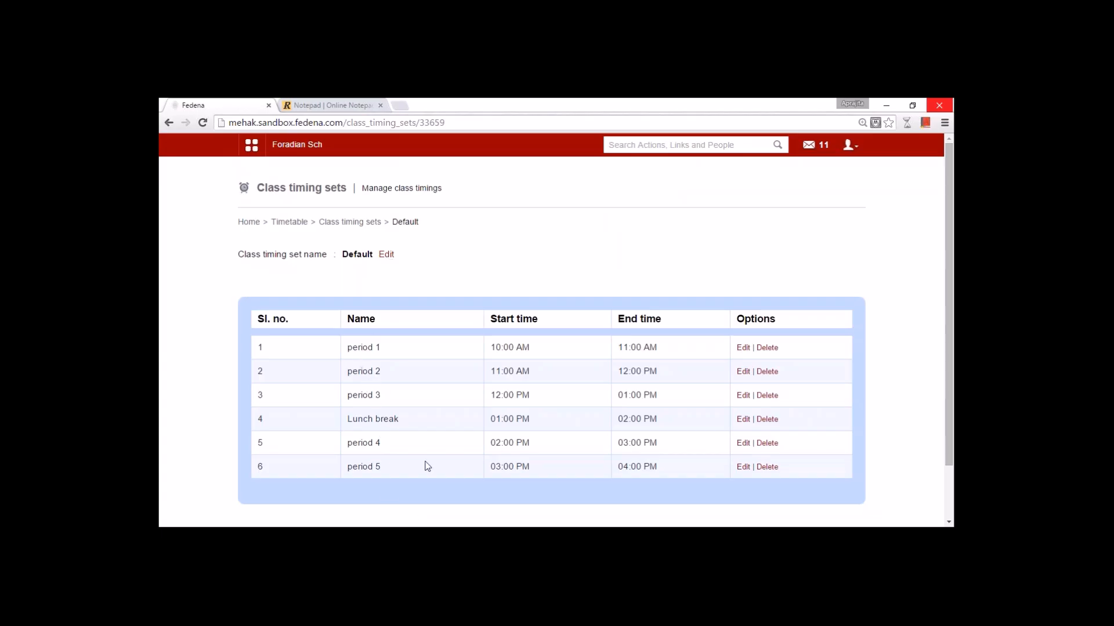
{"action": "left_click", "coordinate": [743, 419]}
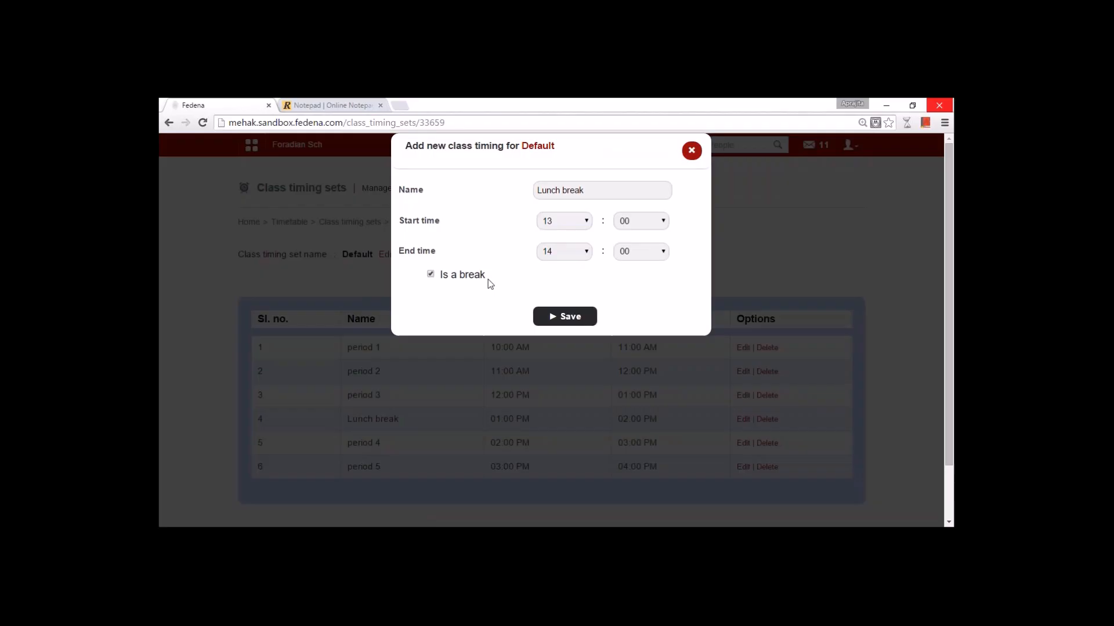
{"action": "left_click", "coordinate": [691, 150]}
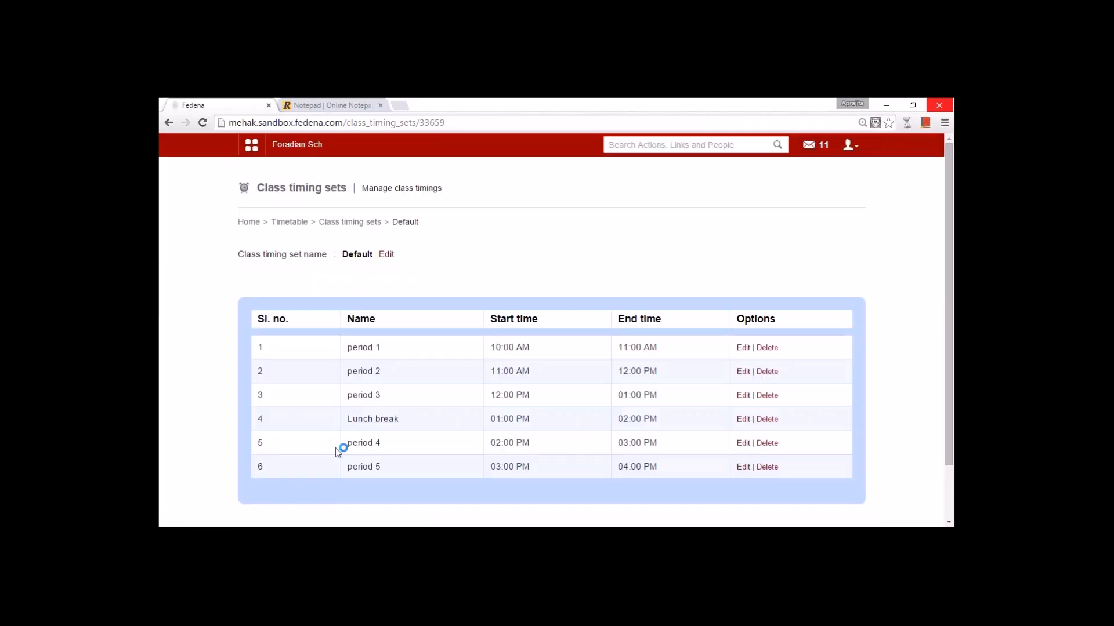
- Go back through the class timing sets list to the Timetable home page
{"action": "left_click", "coordinate": [352, 223]}
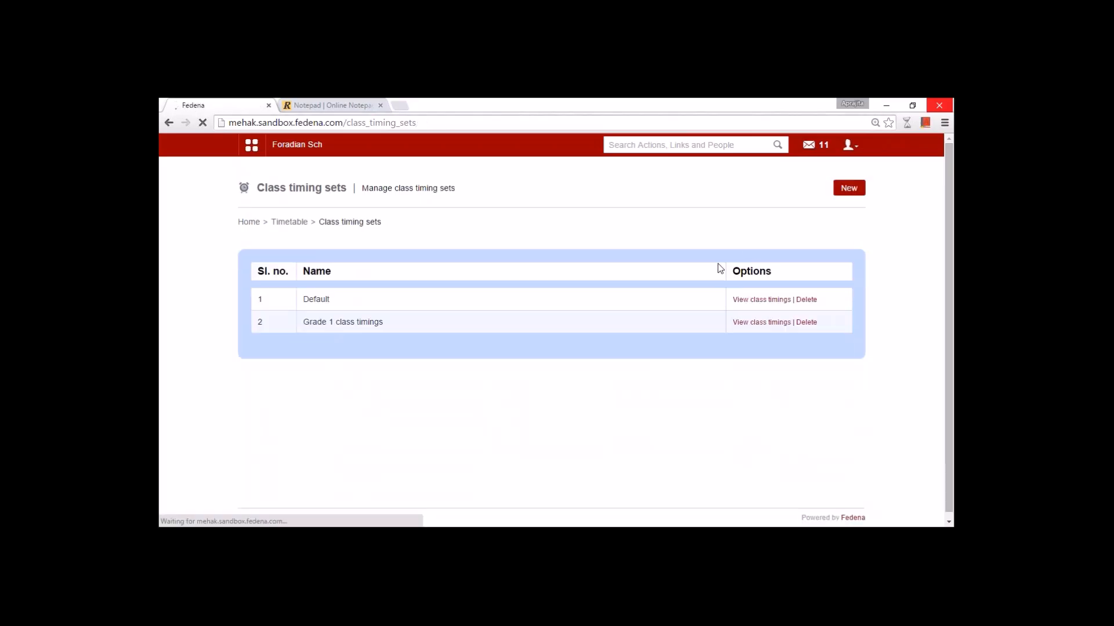
{"action": "double_click", "coordinate": [314, 299]}
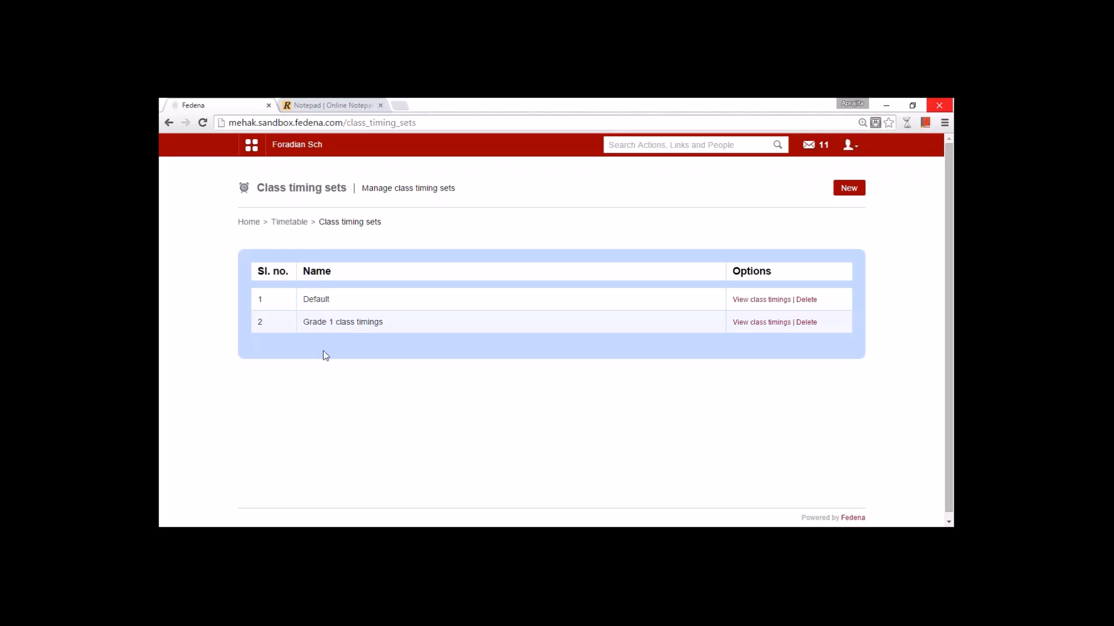
{"action": "left_click", "coordinate": [289, 223]}
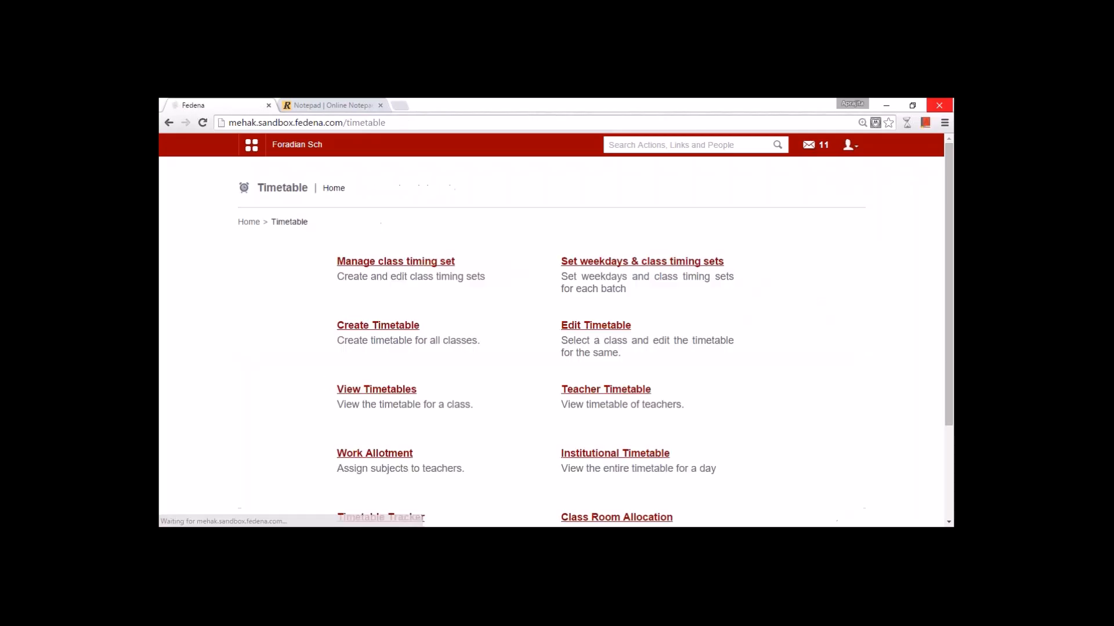
- Check weekday timing sets for G1 - A(2015-2016), keeping Tuesday on the Default set
{"action": "left_click", "coordinate": [658, 262]}
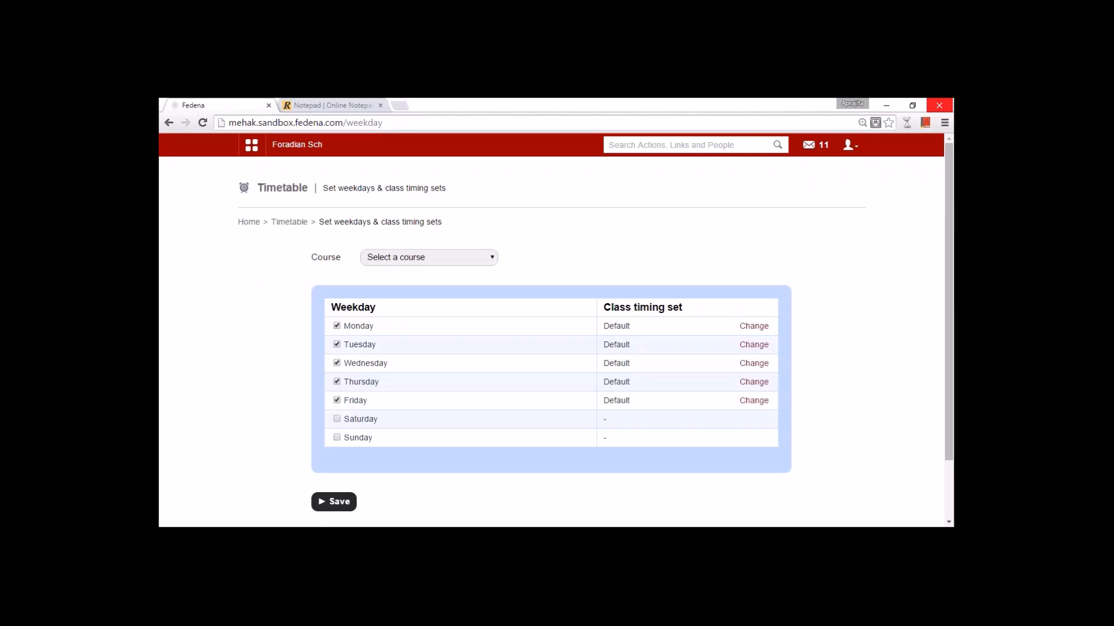
{"action": "left_click", "coordinate": [481, 260]}
{"action": "left_click", "coordinate": [441, 355]}
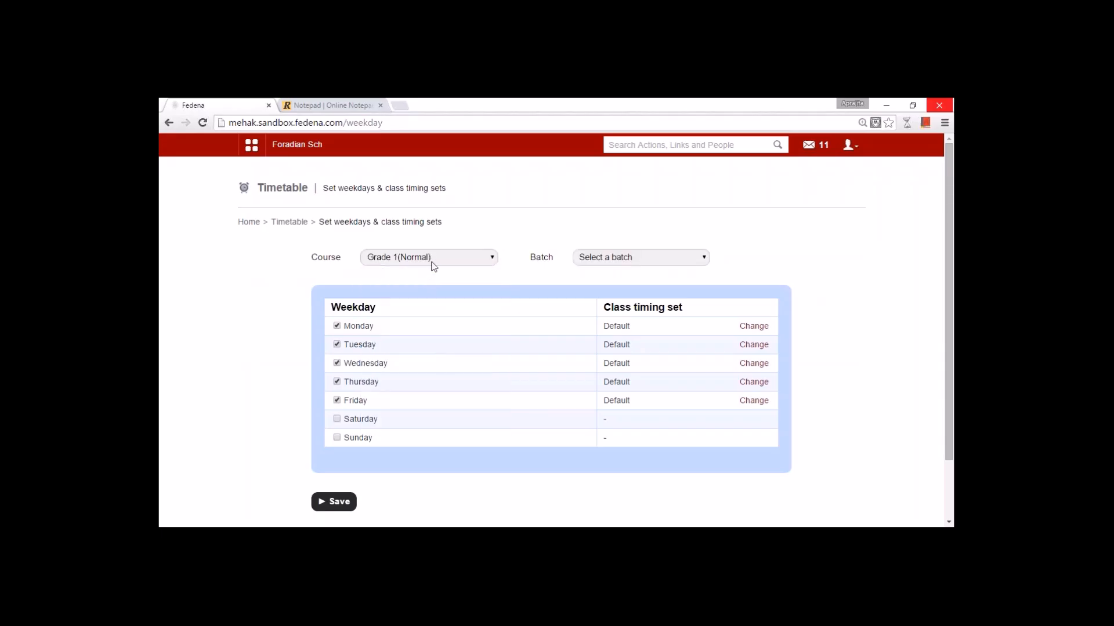
{"action": "left_click", "coordinate": [592, 265]}
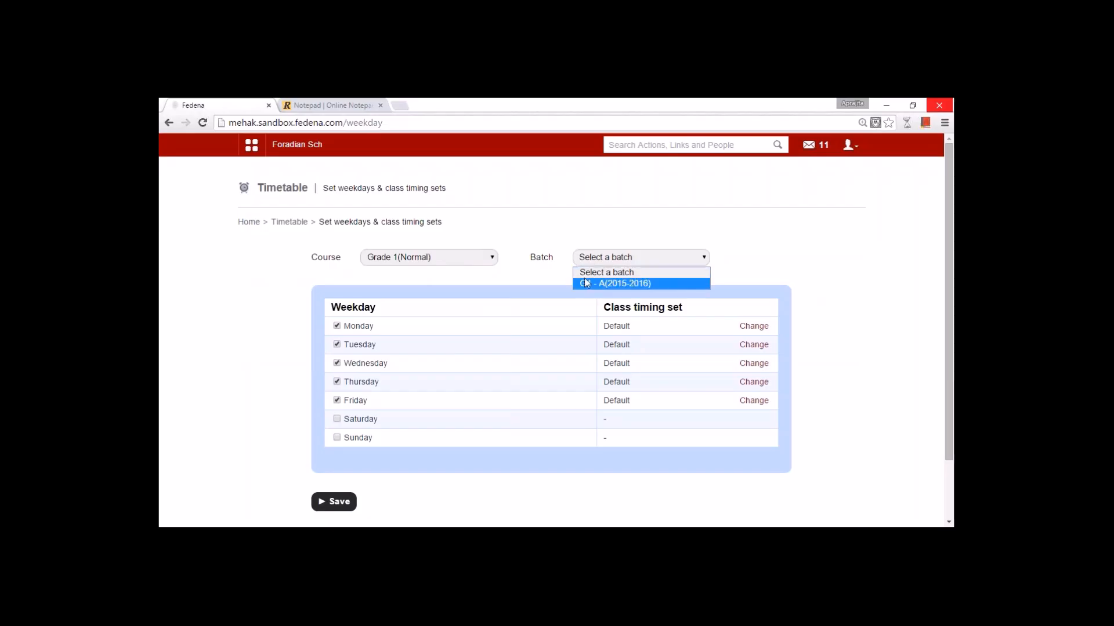
{"action": "left_click", "coordinate": [585, 283]}
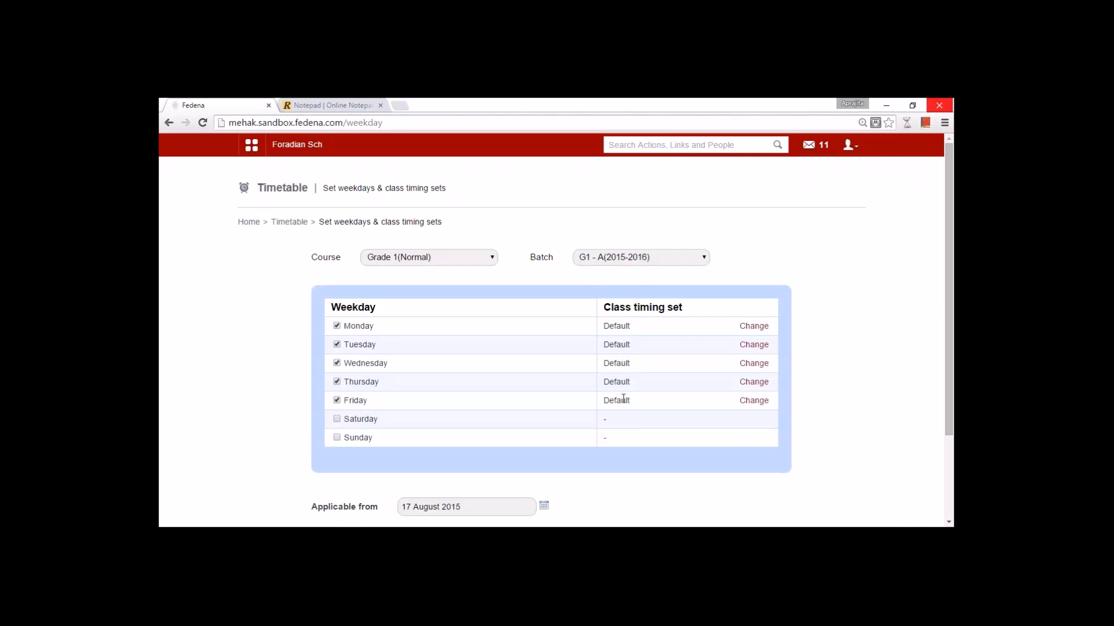
{"action": "left_click", "coordinate": [753, 345]}
{"action": "left_click", "coordinate": [659, 348]}
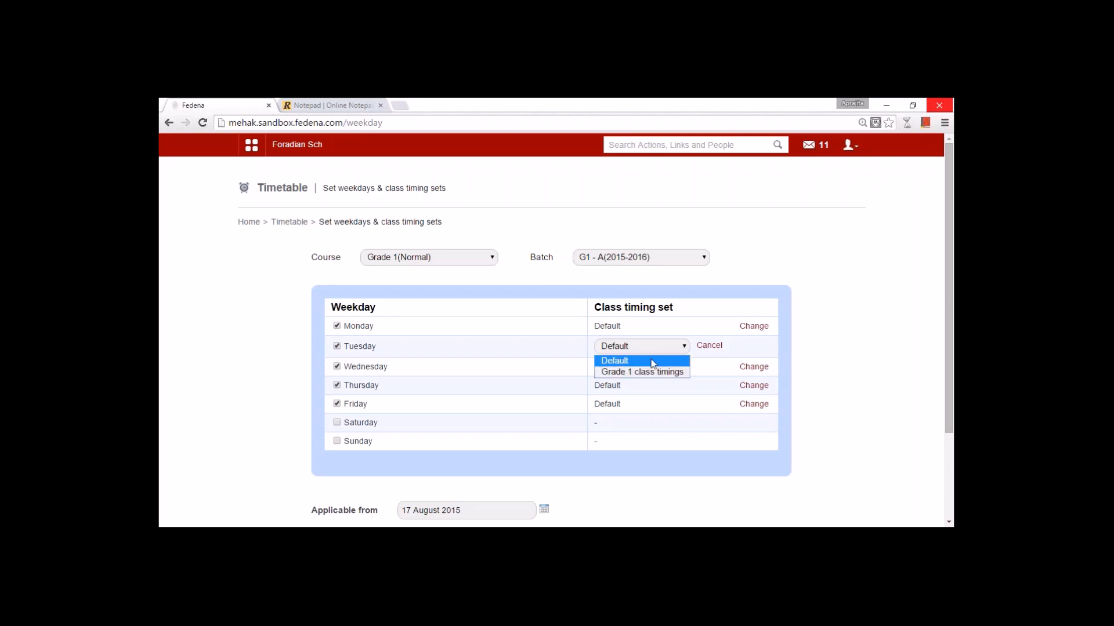
{"action": "left_click", "coordinate": [703, 453]}
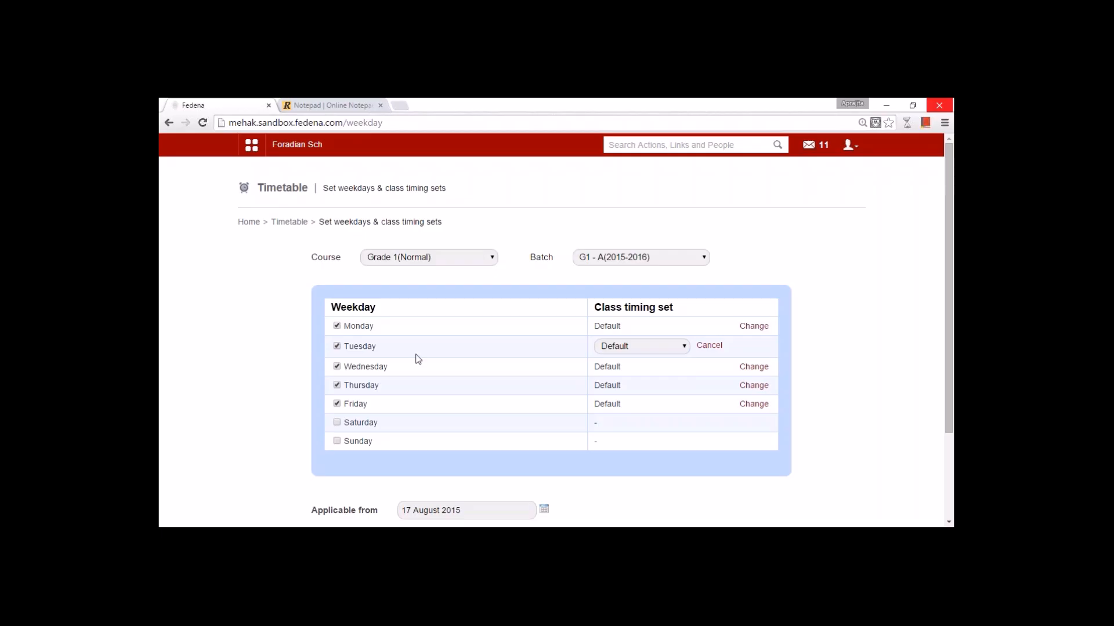
- Check Monday's timing set options for G2 - A(2015-2016), then return to the Timetable home page
{"action": "left_click", "coordinate": [466, 257]}
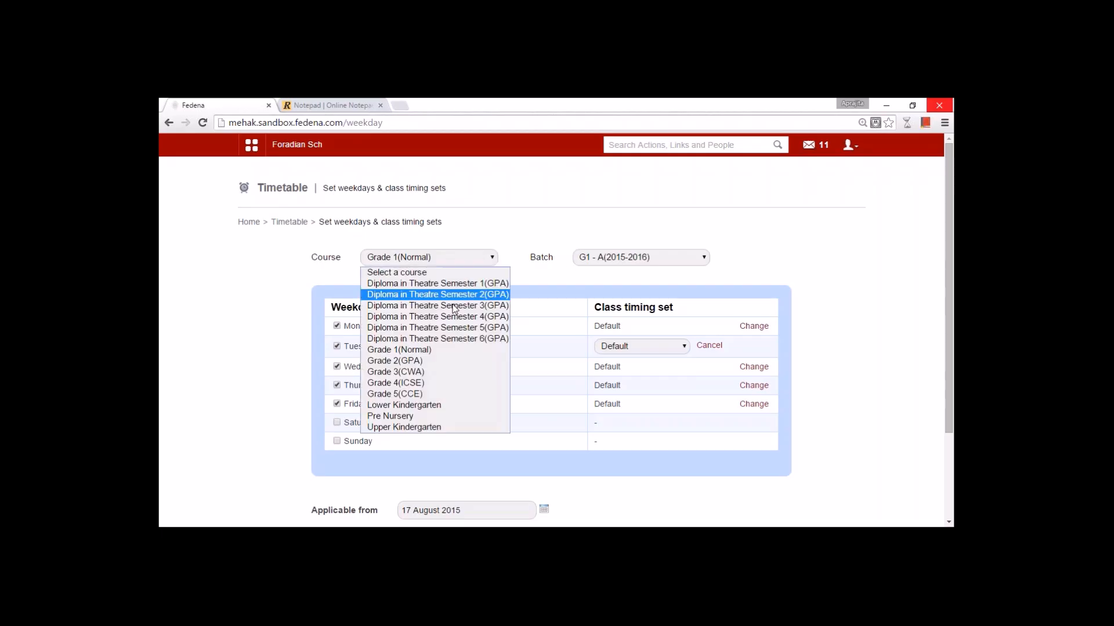
{"action": "left_click", "coordinate": [445, 362]}
{"action": "left_click", "coordinate": [604, 256]}
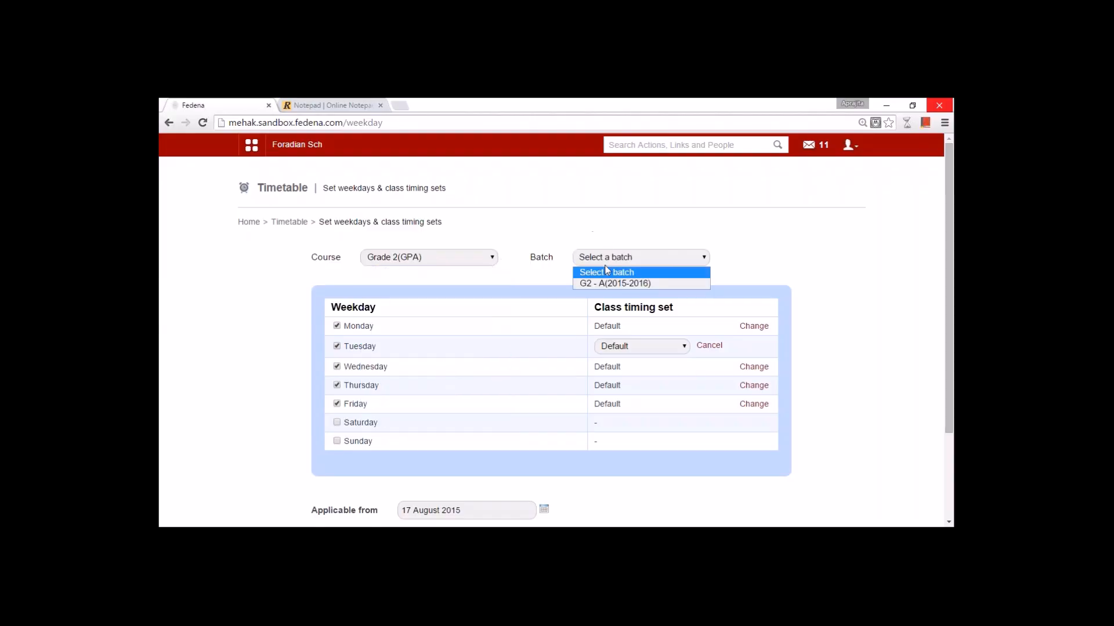
{"action": "left_click", "coordinate": [606, 284]}
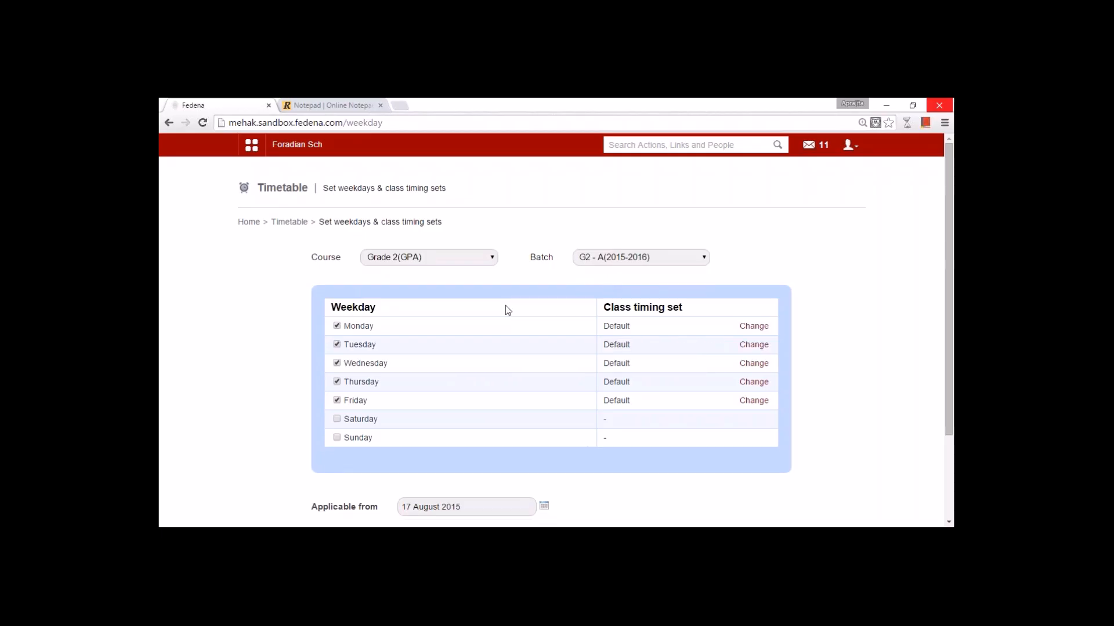
{"action": "left_click", "coordinate": [754, 326]}
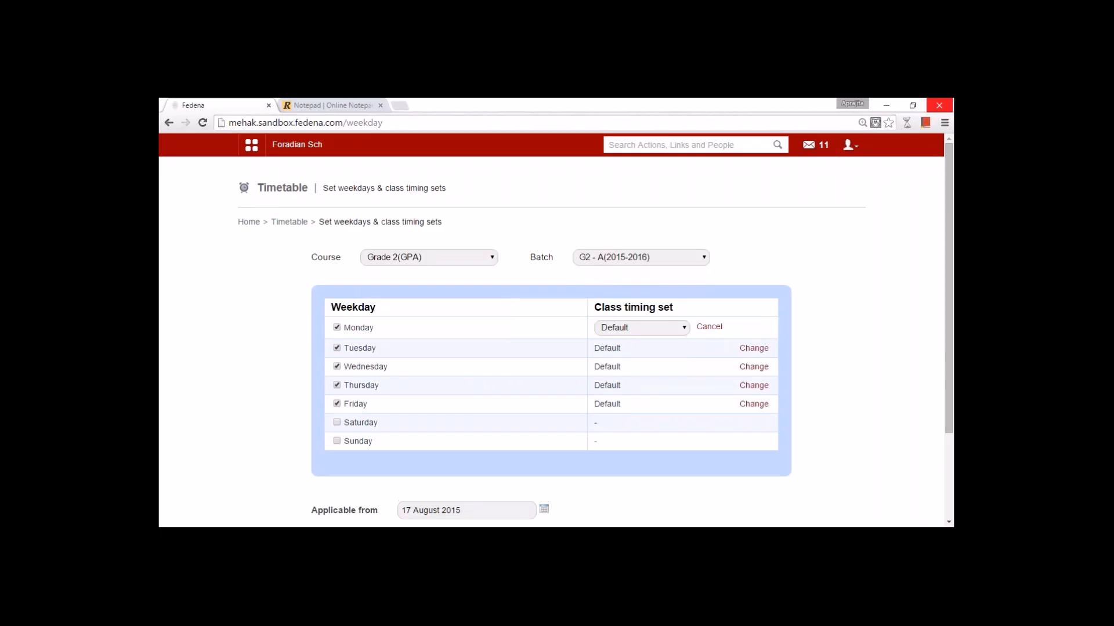
{"action": "left_click", "coordinate": [668, 327]}
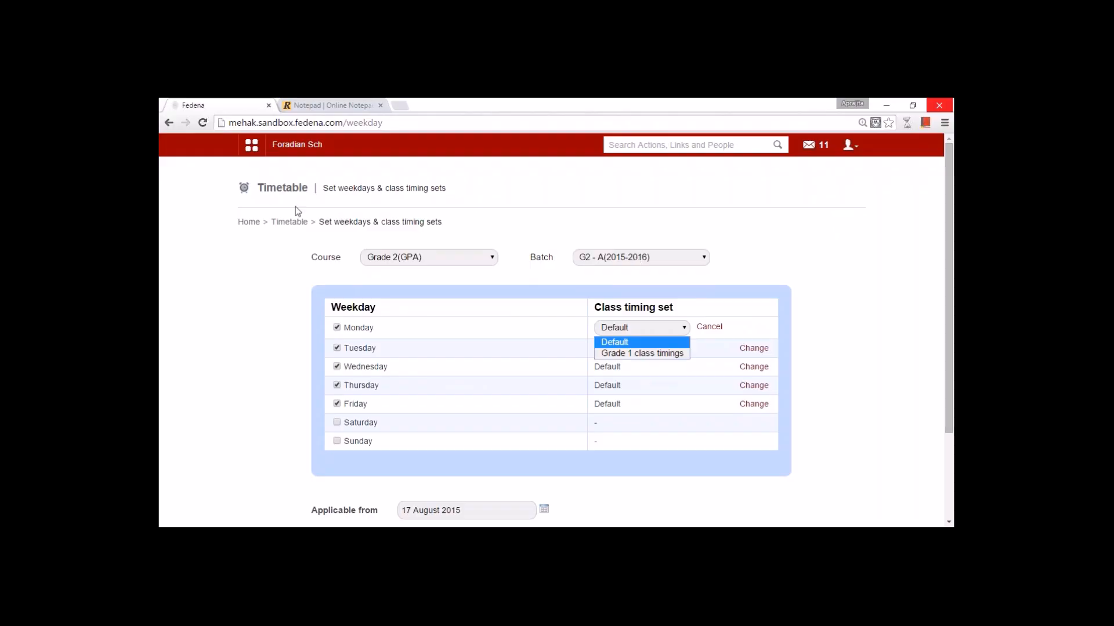
{"action": "left_click", "coordinate": [285, 224]}
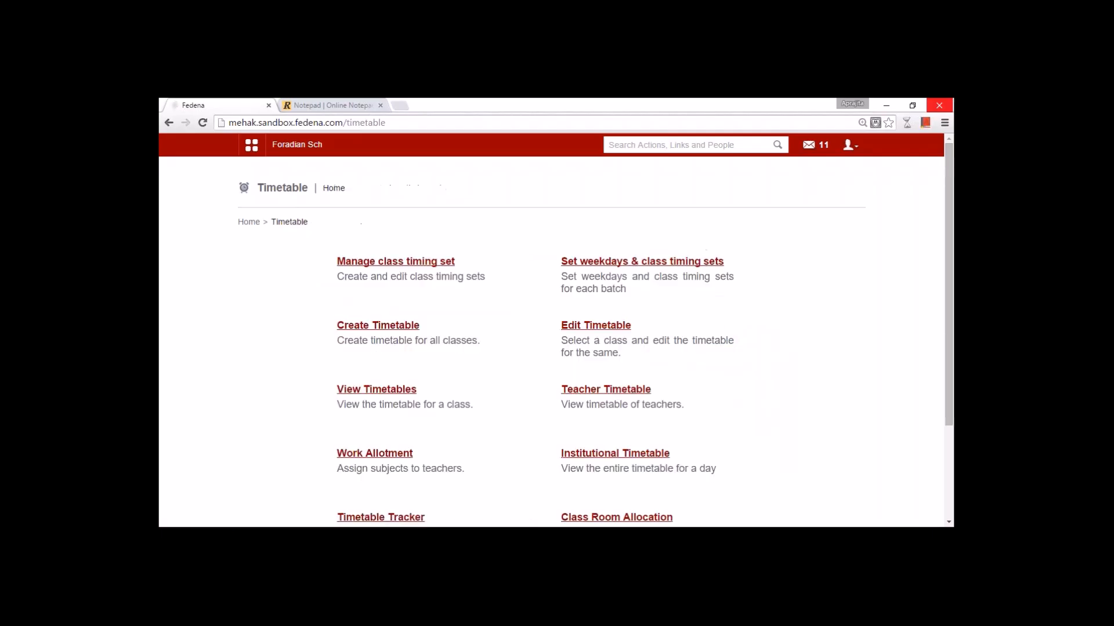
{"action": "left_click", "coordinate": [385, 333]}
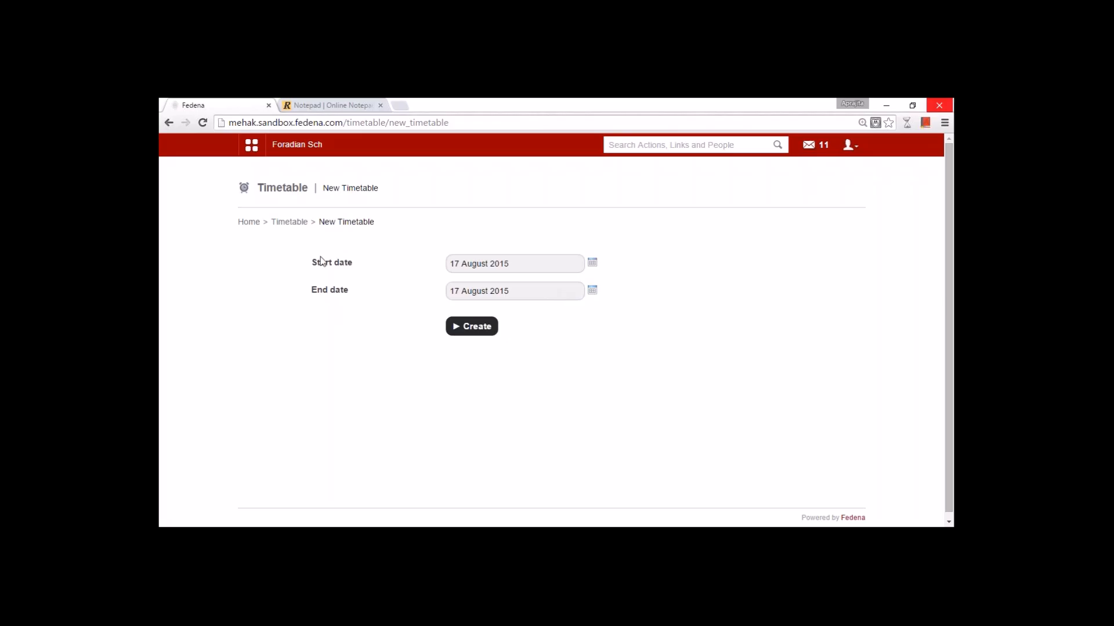
{"action": "left_click", "coordinate": [289, 223]}
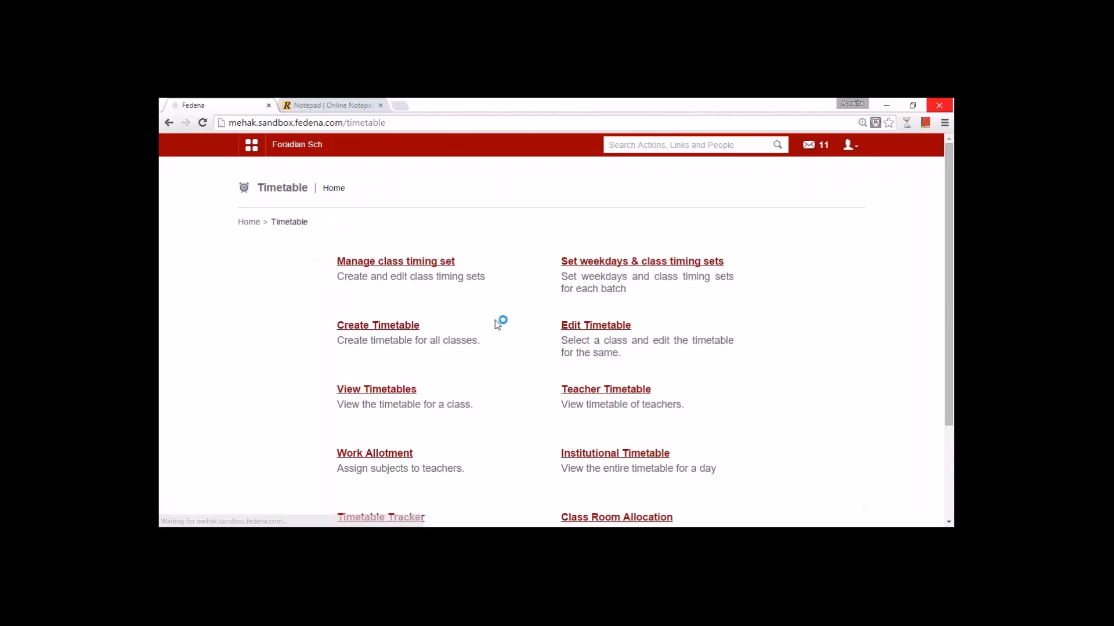
- Open the timetable entries editor for the 17 May 2015 – 05 May 2016 timetable period
{"action": "left_click", "coordinate": [596, 325]}
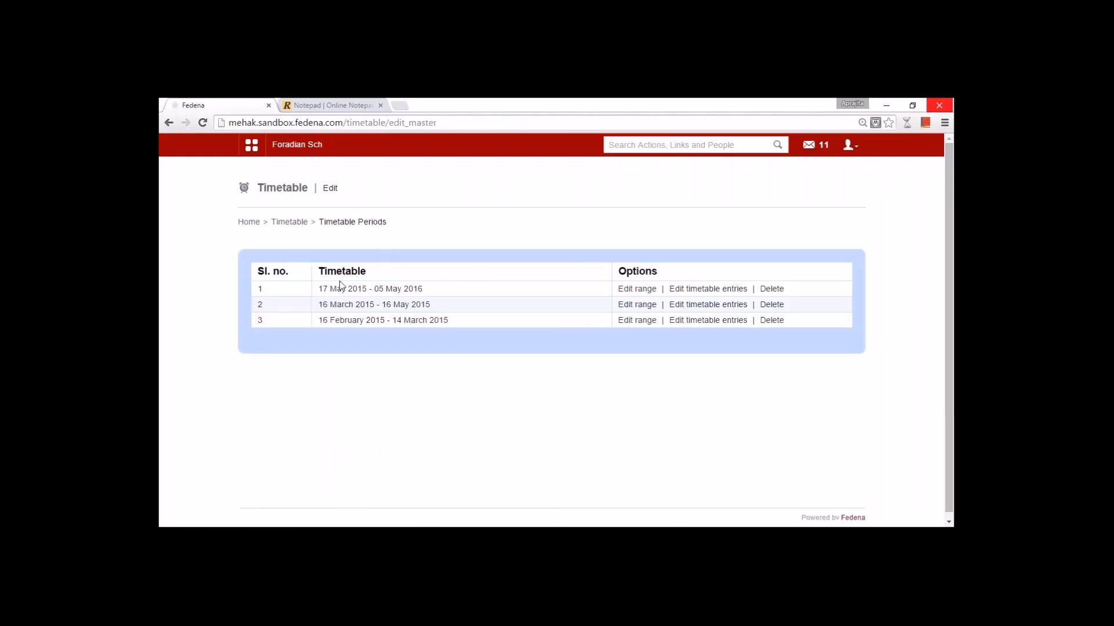
{"action": "left_click_drag", "start_coordinate": [322, 289], "coordinate": [361, 289]}
{"action": "left_click", "coordinate": [361, 289]}
{"action": "left_click", "coordinate": [698, 289]}
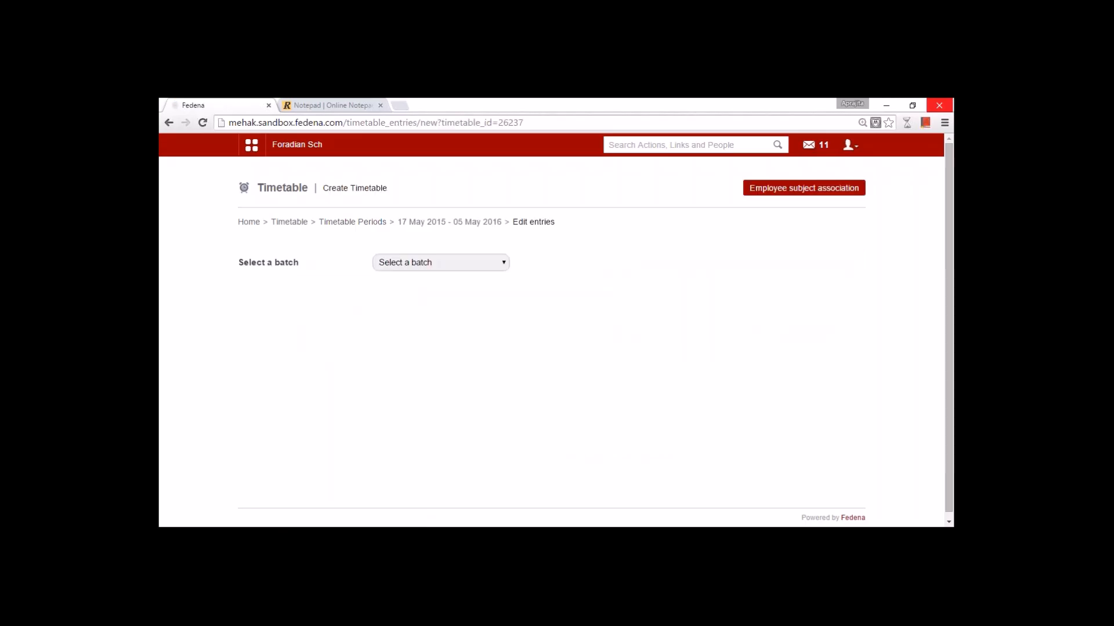
- Load the weekly time-slot grid for batch UKG - B 2015
{"action": "left_click", "coordinate": [492, 263]}
{"action": "left_click", "coordinate": [450, 379]}
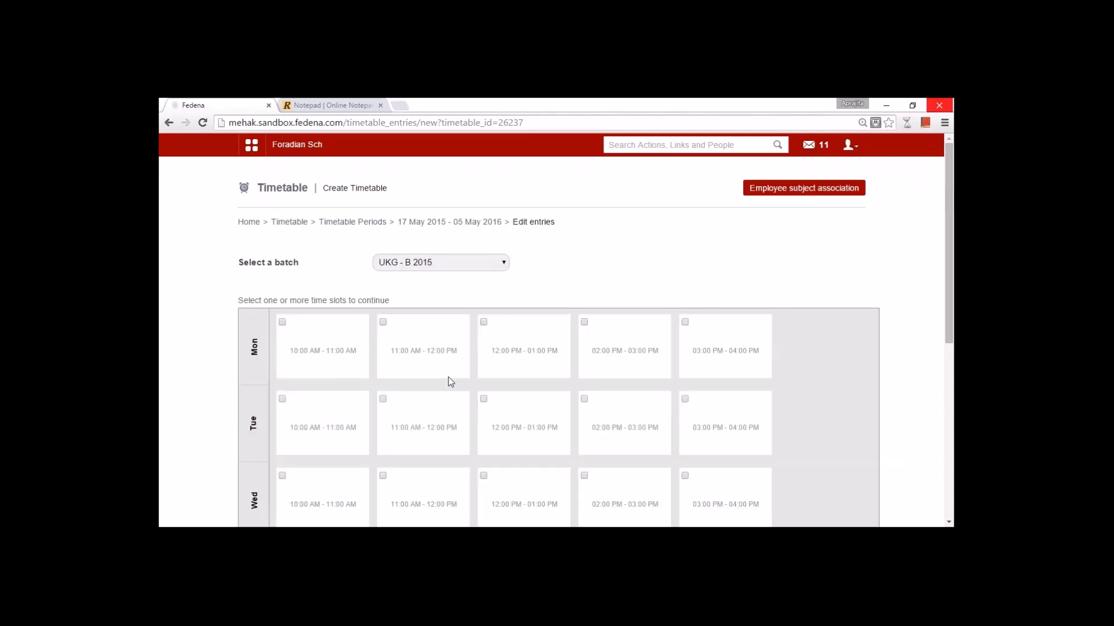
{"action": "left_click_drag", "start_coordinate": [952, 322], "coordinate": [522, 339]}
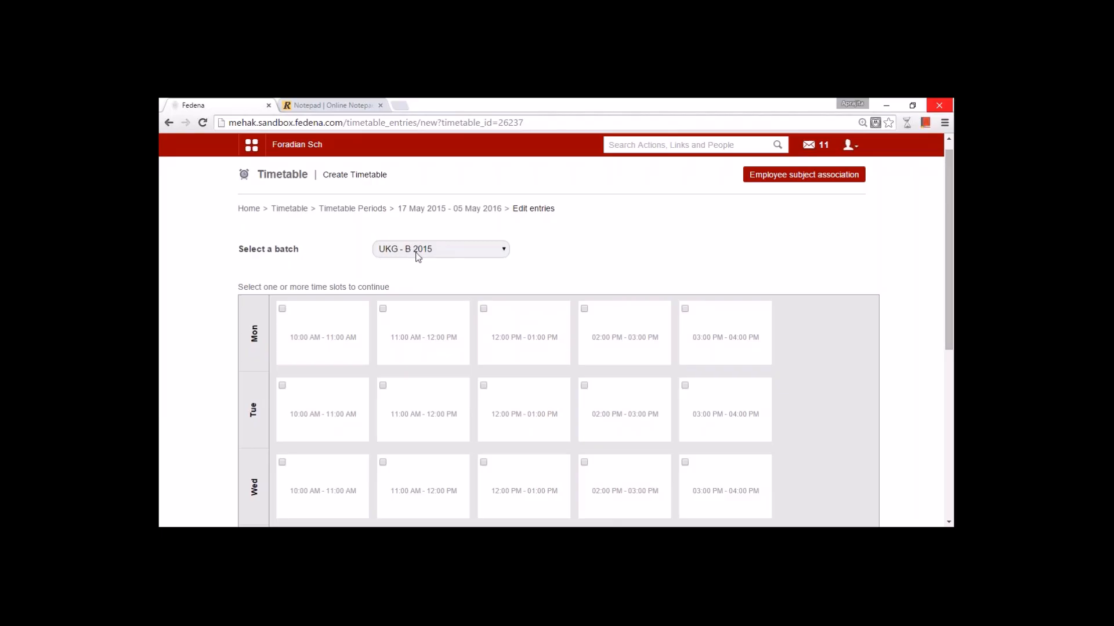
- Select Maths as the subject to see it has no teacher associated yet
{"action": "scroll", "coordinate": [416, 278], "scroll_direction": "down", "scroll_amount": 3}
{"action": "scroll", "coordinate": [283, 239], "scroll_direction": "up", "scroll_amount": 3}
{"action": "scroll", "coordinate": [278, 366], "scroll_direction": "down", "scroll_amount": 5}
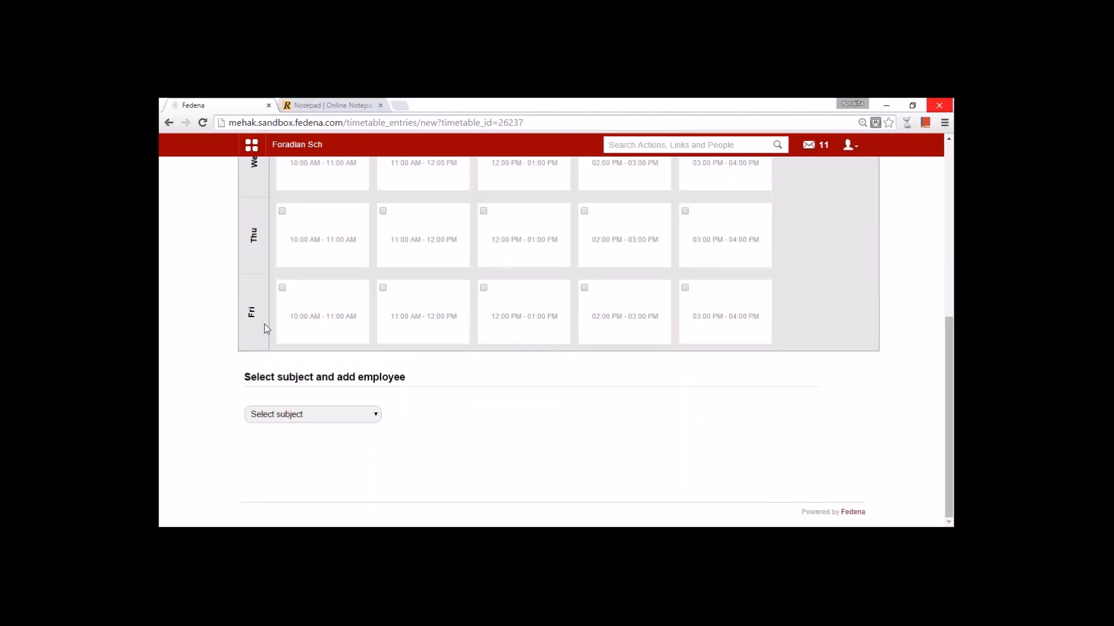
{"action": "scroll", "coordinate": [266, 328], "scroll_direction": "up", "scroll_amount": 5}
{"action": "scroll", "coordinate": [266, 331], "scroll_direction": "down", "scroll_amount": 5}
{"action": "left_click", "coordinate": [292, 415]}
{"action": "left_click", "coordinate": [289, 440]}
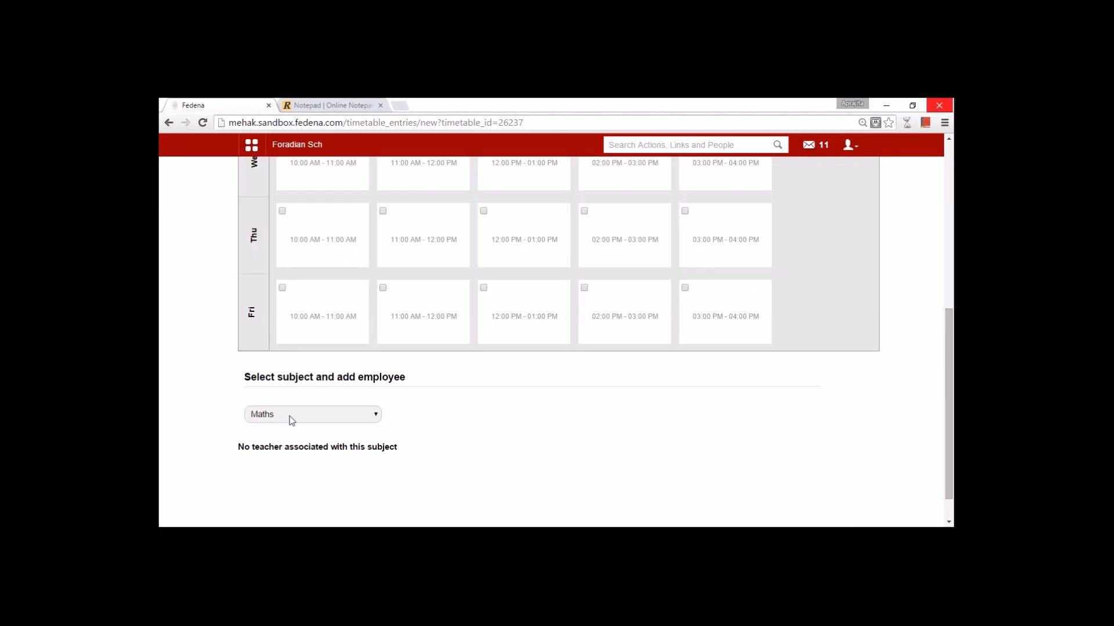
{"action": "scroll", "coordinate": [290, 418], "scroll_direction": "up", "scroll_amount": 5}
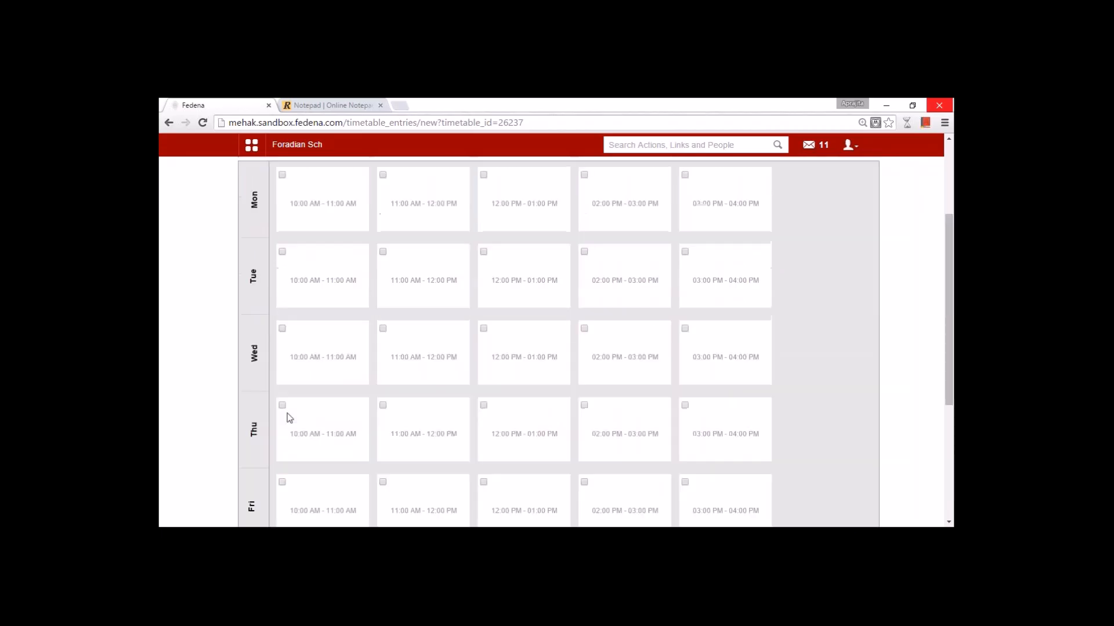
- Open Employee subject association and browse UKG - A 2015's Abacus and Maths subjects
{"action": "left_click", "coordinate": [251, 144]}
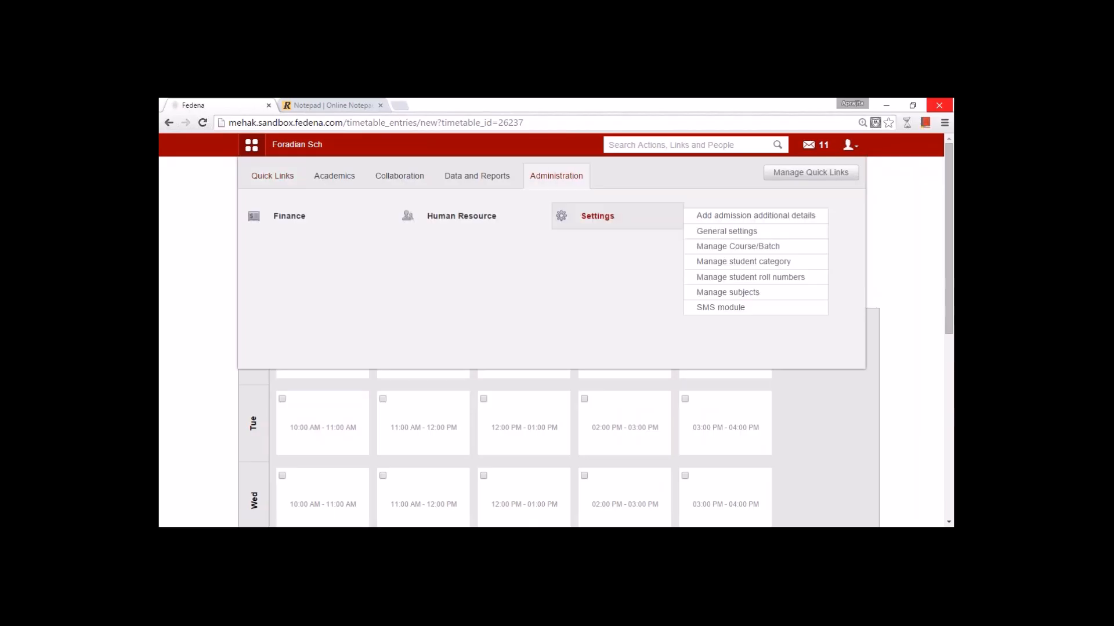
{"action": "left_click", "coordinate": [479, 231]}
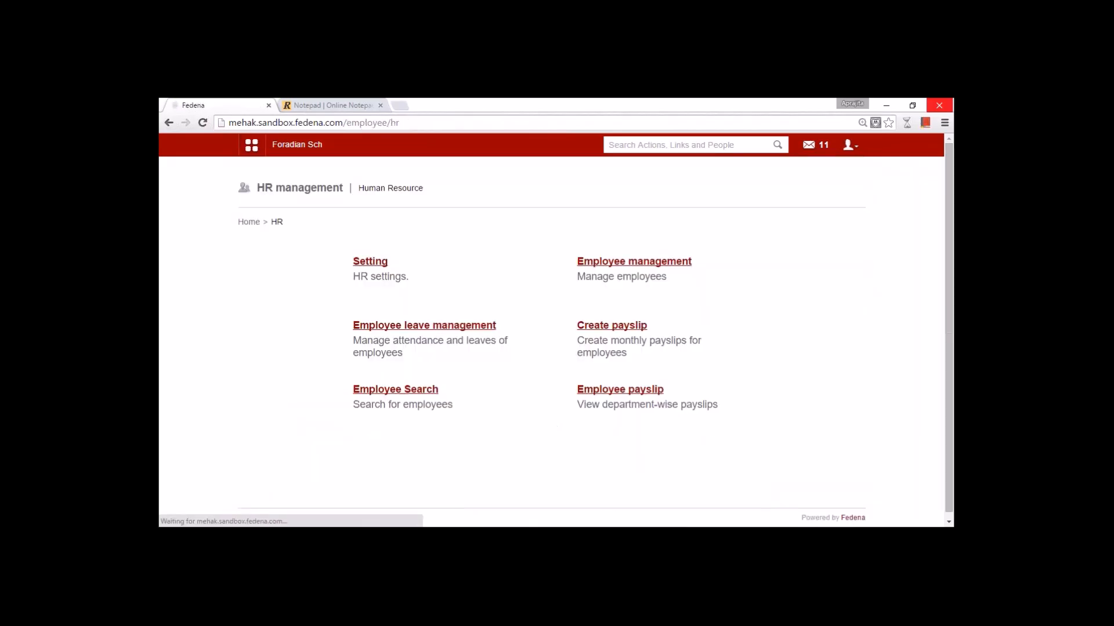
{"action": "left_click", "coordinate": [619, 262]}
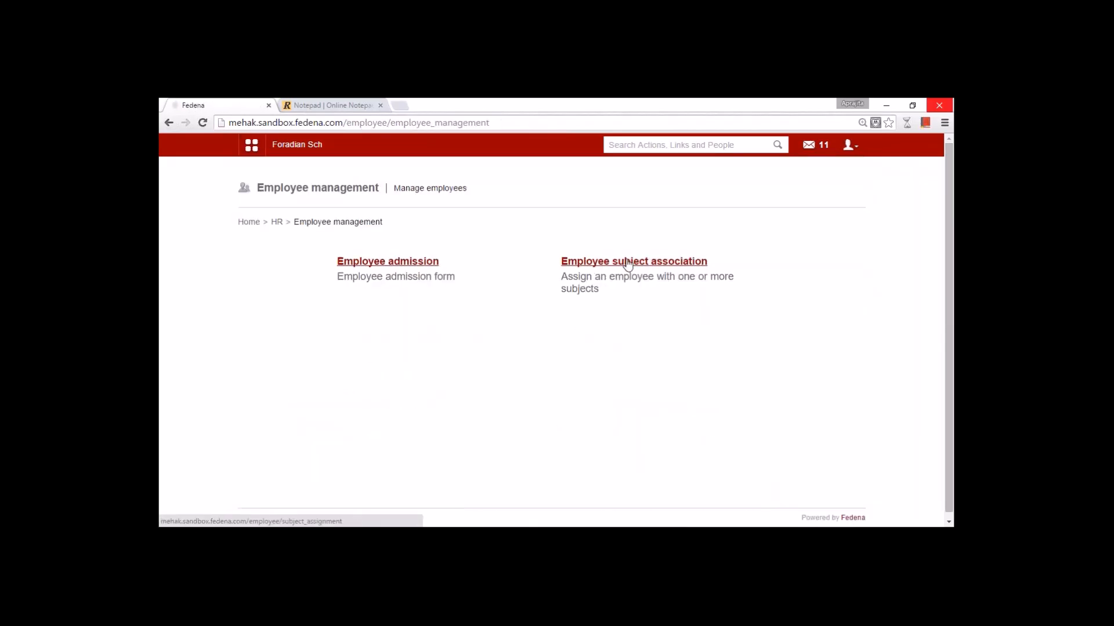
{"action": "left_click", "coordinate": [616, 261]}
{"action": "left_click", "coordinate": [451, 266]}
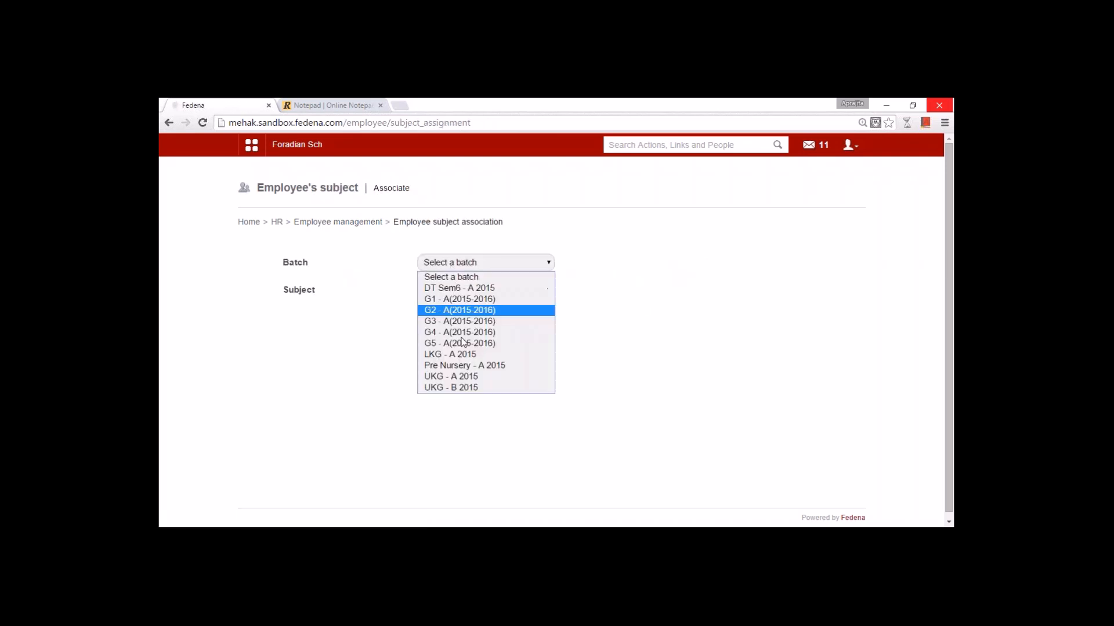
{"action": "left_click", "coordinate": [460, 377]}
{"action": "left_click", "coordinate": [445, 290]}
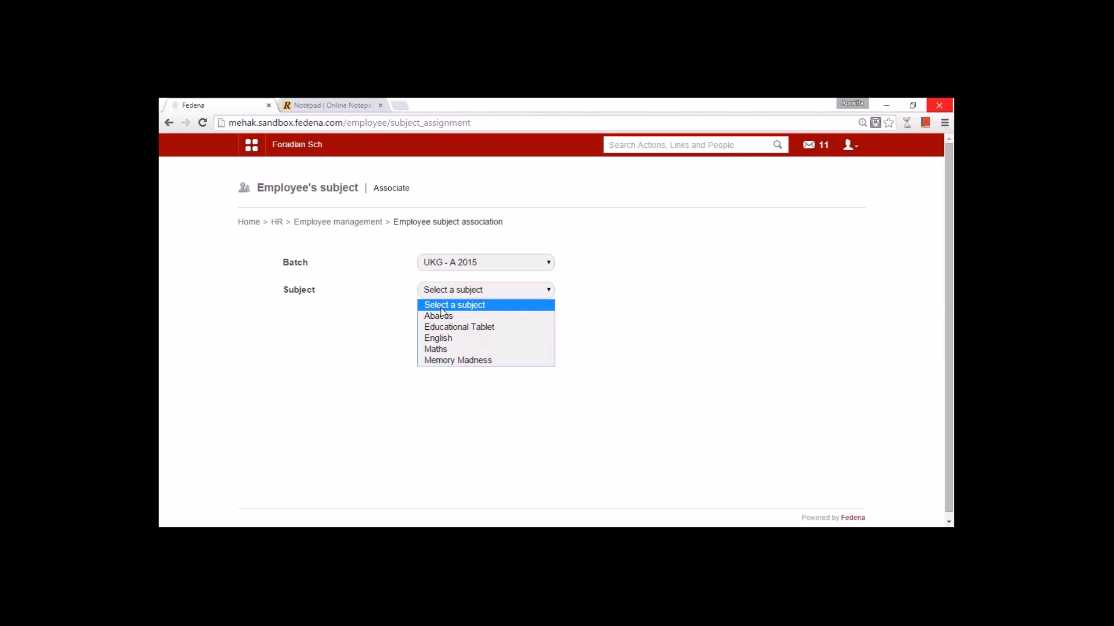
{"action": "left_click", "coordinate": [447, 317]}
{"action": "left_click", "coordinate": [443, 293]}
{"action": "left_click", "coordinate": [457, 349]}
{"action": "left_click", "coordinate": [442, 293]}
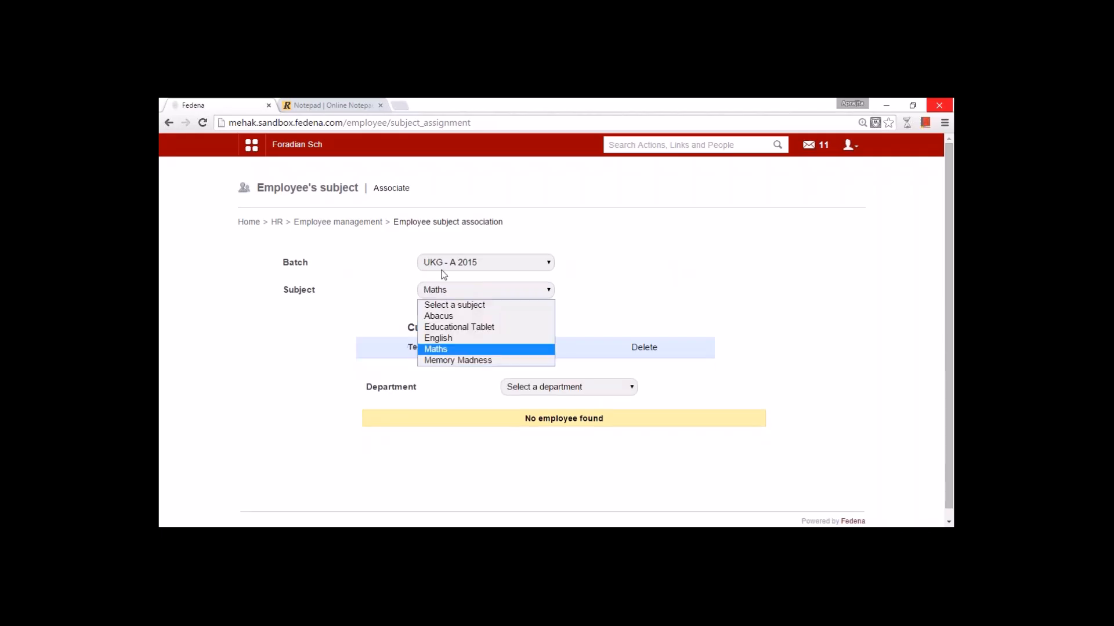
- For UKG - B 2015, assign Maths-department teachers to Abacus and Educational Tablet
{"action": "left_click", "coordinate": [444, 266]}
{"action": "left_click", "coordinate": [455, 384]}
{"action": "left_click", "coordinate": [451, 295]}
{"action": "left_click", "coordinate": [453, 316]}
{"action": "left_click", "coordinate": [514, 348]}
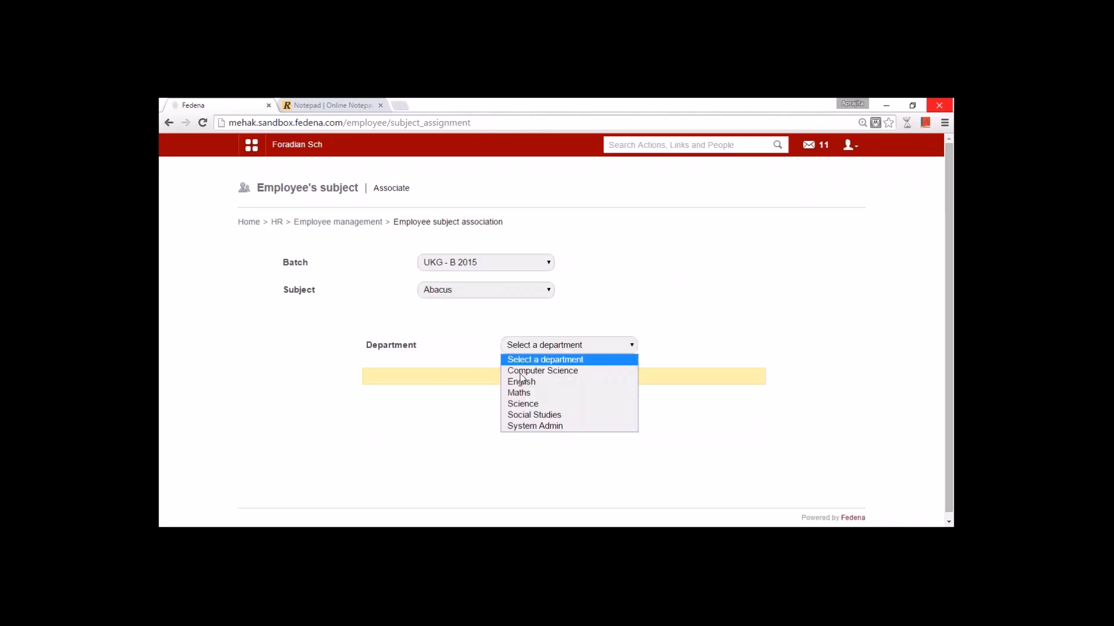
{"action": "left_click", "coordinate": [525, 393]}
{"action": "left_click", "coordinate": [644, 391]}
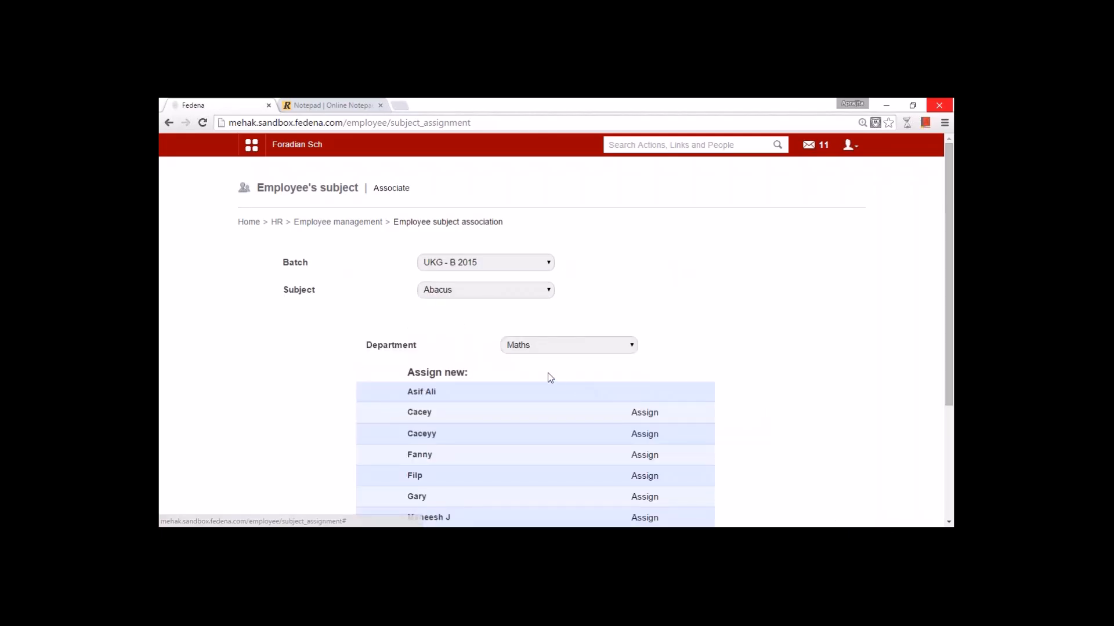
{"action": "left_click", "coordinate": [482, 295]}
{"action": "left_click", "coordinate": [476, 325]}
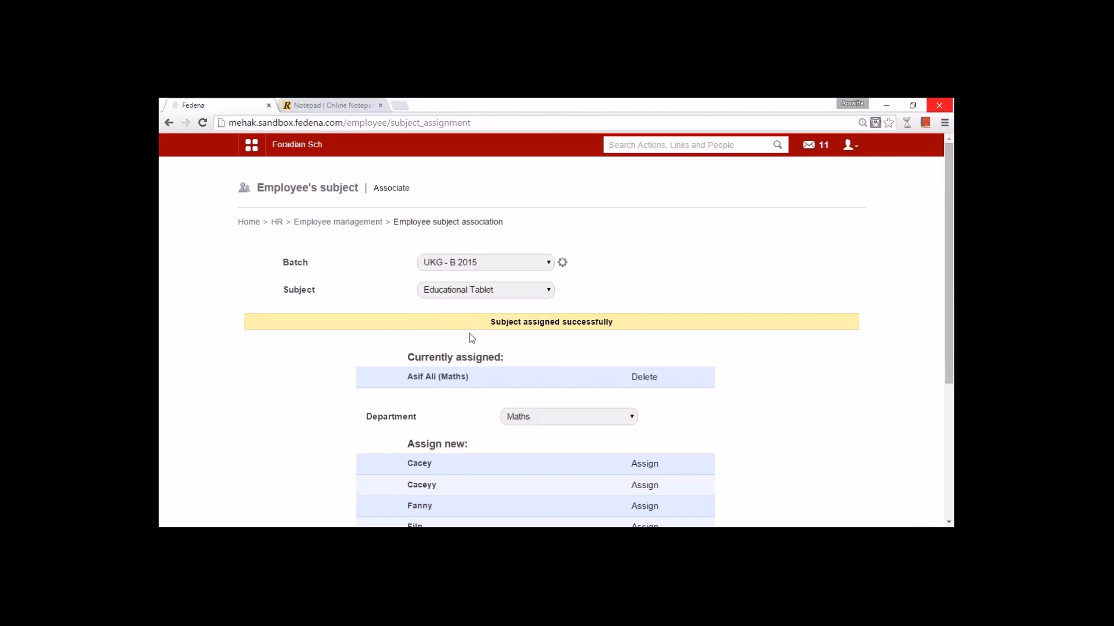
{"action": "left_click", "coordinate": [551, 375]}
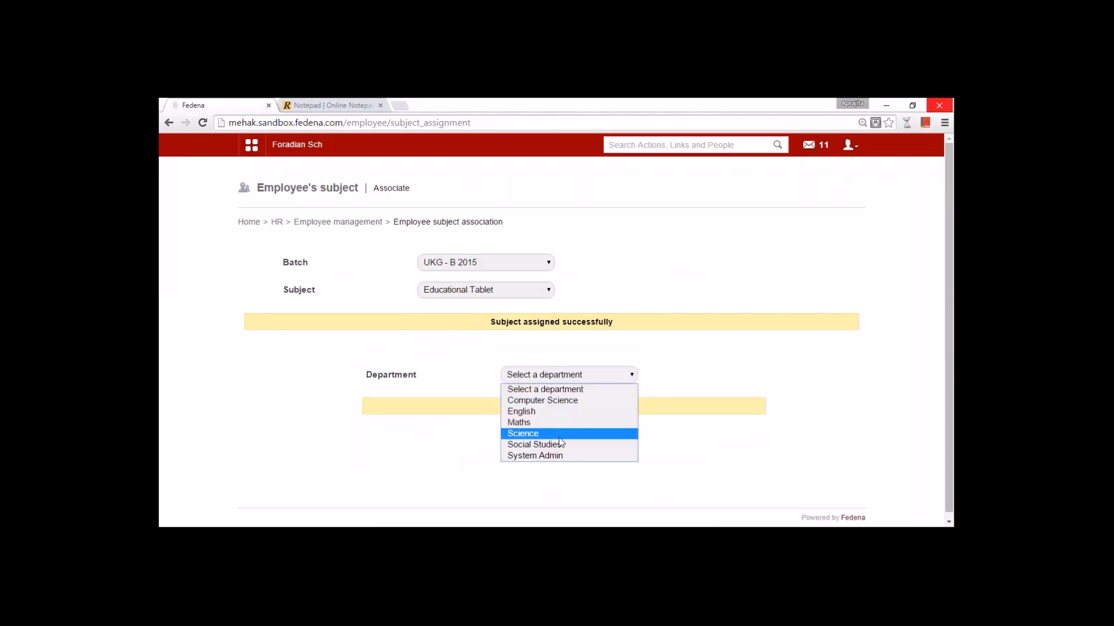
{"action": "left_click", "coordinate": [555, 423]}
{"action": "left_click", "coordinate": [644, 464]}
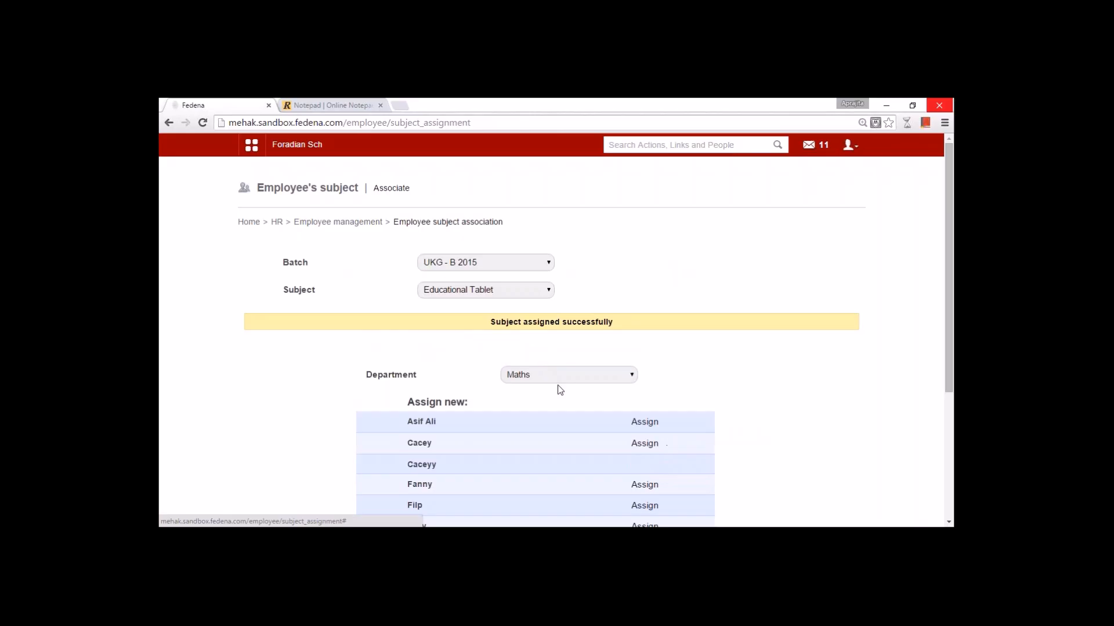
- Assign an English teacher to English and two Maths teachers to Maths
{"action": "left_click", "coordinate": [486, 293]}
{"action": "left_click", "coordinate": [475, 342]}
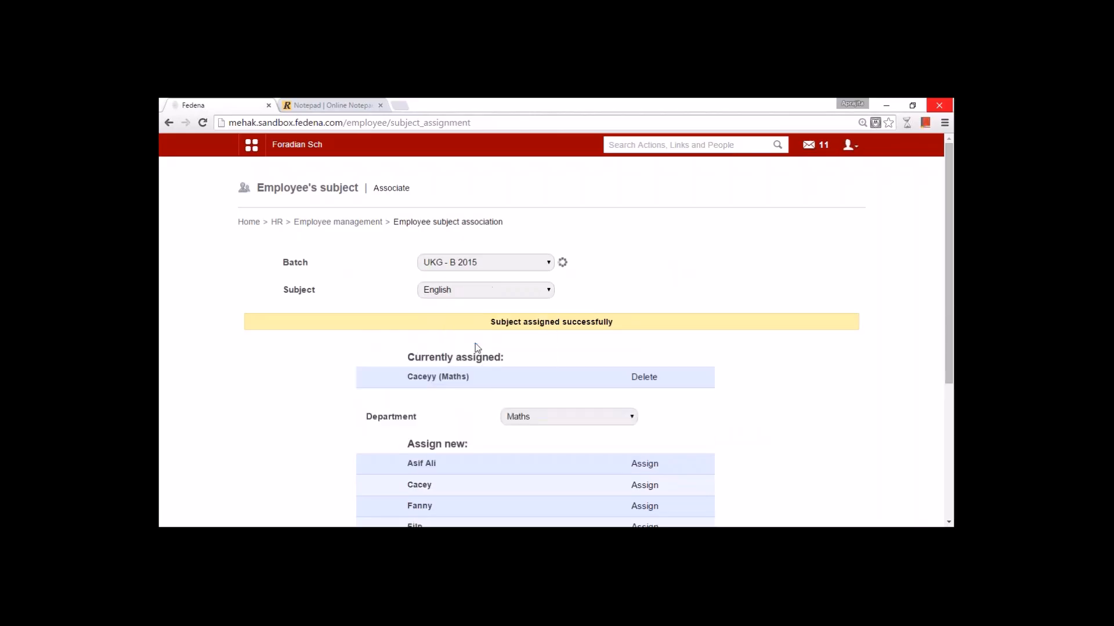
{"action": "left_click", "coordinate": [539, 377]}
{"action": "left_click", "coordinate": [548, 414]}
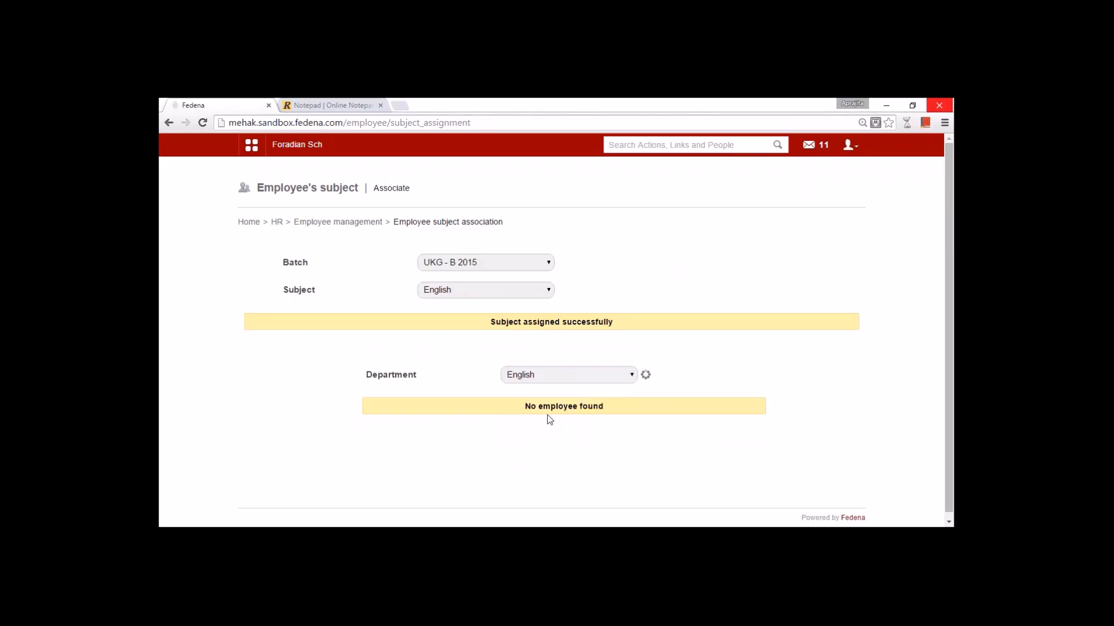
{"action": "left_click", "coordinate": [645, 442]}
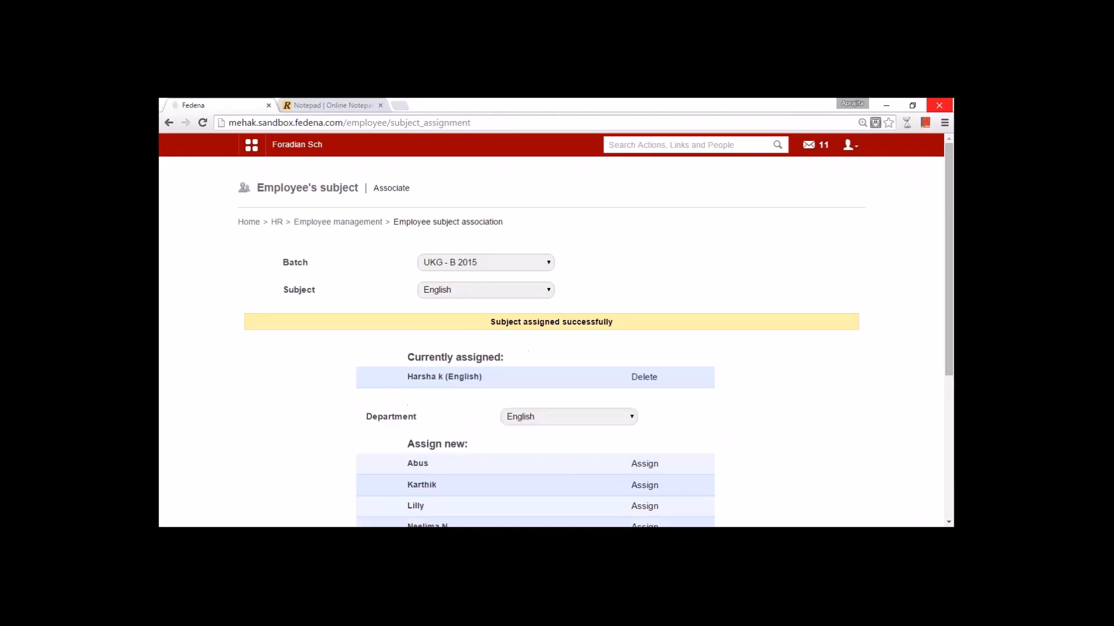
{"action": "left_click", "coordinate": [477, 293]}
{"action": "left_click", "coordinate": [475, 354]}
{"action": "left_click", "coordinate": [541, 374]}
{"action": "left_click", "coordinate": [572, 423]}
{"action": "left_click", "coordinate": [645, 466]}
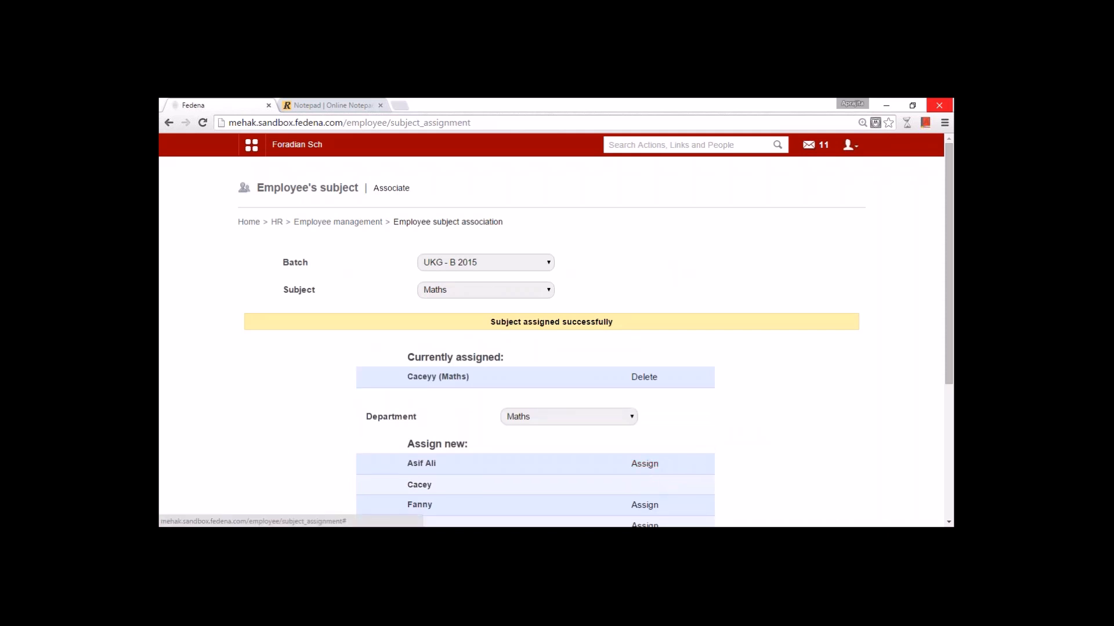
{"action": "left_click", "coordinate": [645, 486]}
- Assign a Social Studies teacher to Memory Madness
{"action": "left_click", "coordinate": [460, 295]}
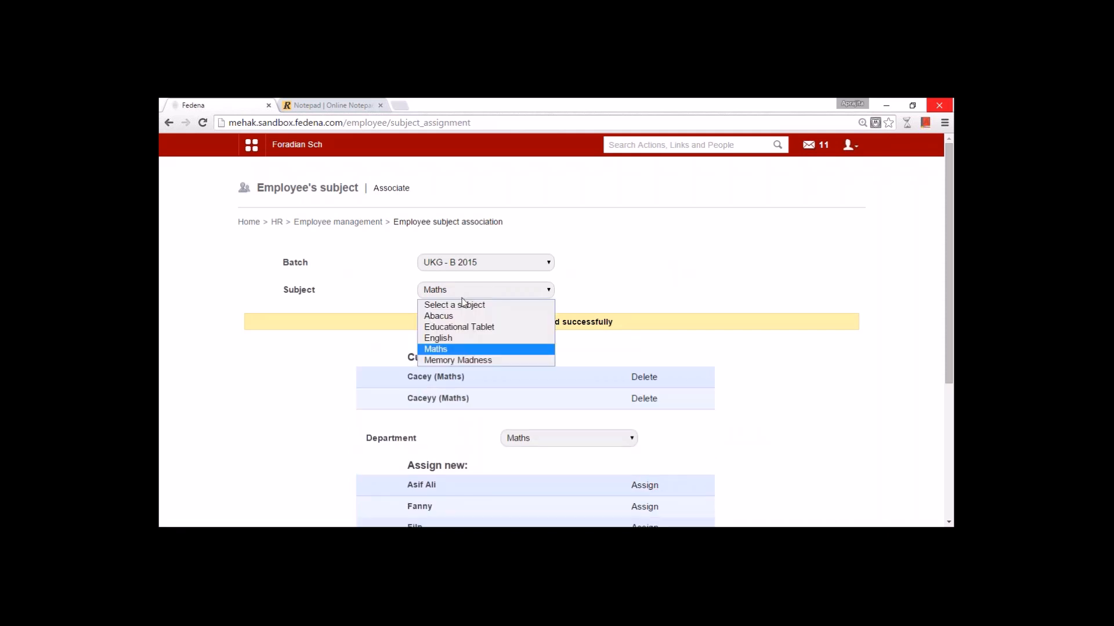
{"action": "left_click", "coordinate": [468, 364]}
{"action": "left_click", "coordinate": [564, 376]}
{"action": "left_click", "coordinate": [565, 443]}
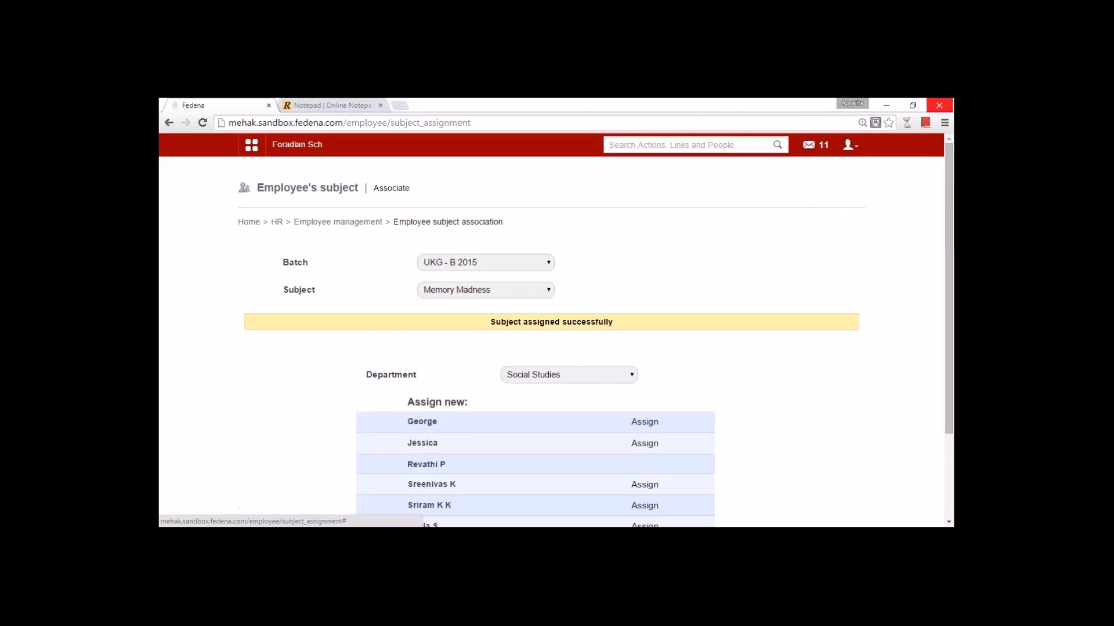
{"action": "left_click", "coordinate": [645, 466]}
- Return to editing entries of the 17 May 2015 – 05 May 2016 timetable
{"action": "left_click", "coordinate": [251, 145]}
{"action": "left_click", "coordinate": [328, 175]}
{"action": "left_click", "coordinate": [585, 251]}
{"action": "left_click", "coordinate": [596, 350]}
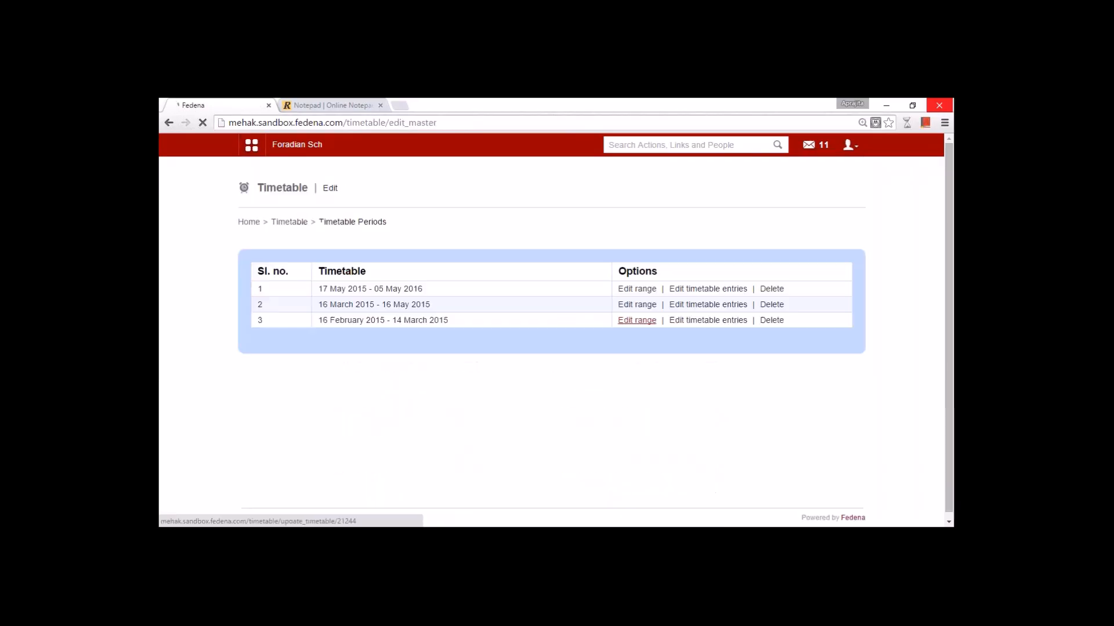
{"action": "left_click", "coordinate": [708, 288]}
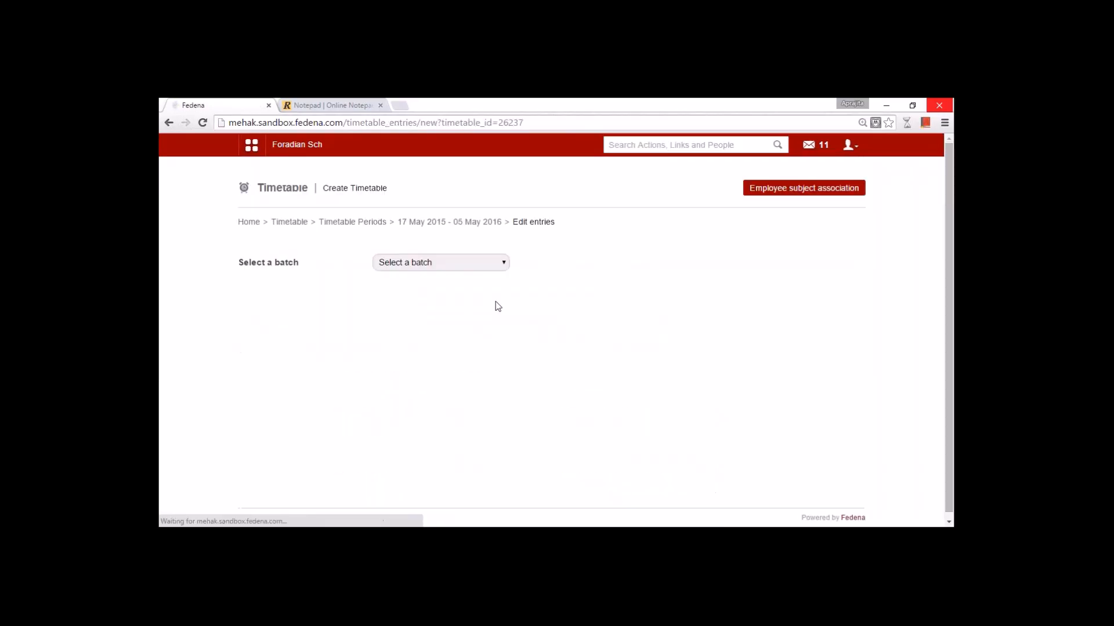
{"action": "left_click", "coordinate": [439, 266]}
- Load UKG - B 2015 with Maths and mark Mon 10 AM, Tue 11 AM, Wed 12 PM, Thu 12 PM
{"action": "left_click", "coordinate": [438, 378]}
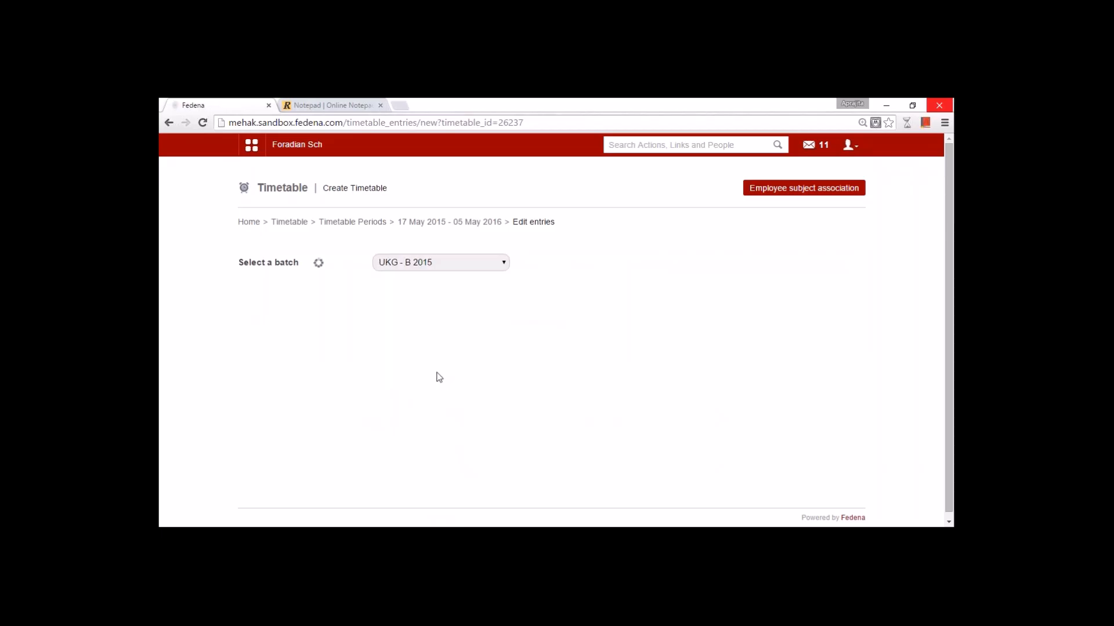
{"action": "scroll", "coordinate": [438, 378], "scroll_direction": "down", "scroll_amount": 5}
{"action": "left_click", "coordinate": [295, 415]}
{"action": "left_click", "coordinate": [295, 439]}
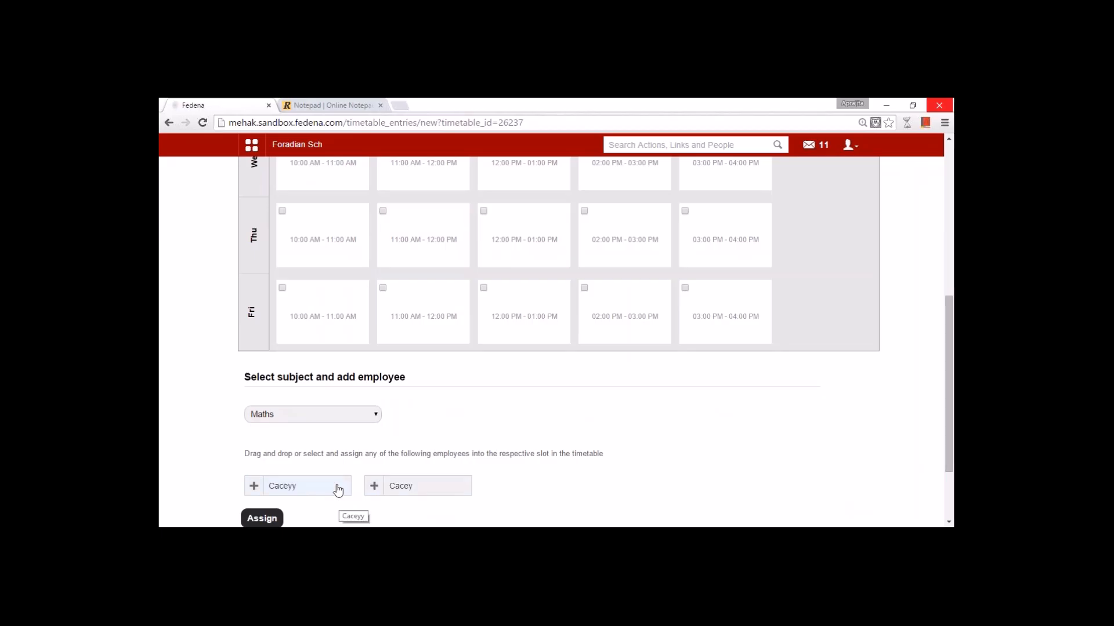
{"action": "scroll", "coordinate": [338, 490], "scroll_direction": "up", "scroll_amount": 6}
{"action": "left_click", "coordinate": [329, 361]}
{"action": "left_click", "coordinate": [429, 450]}
{"action": "left_click", "coordinate": [518, 502]}
{"action": "scroll", "coordinate": [518, 503], "scroll_direction": "down", "scroll_amount": 3}
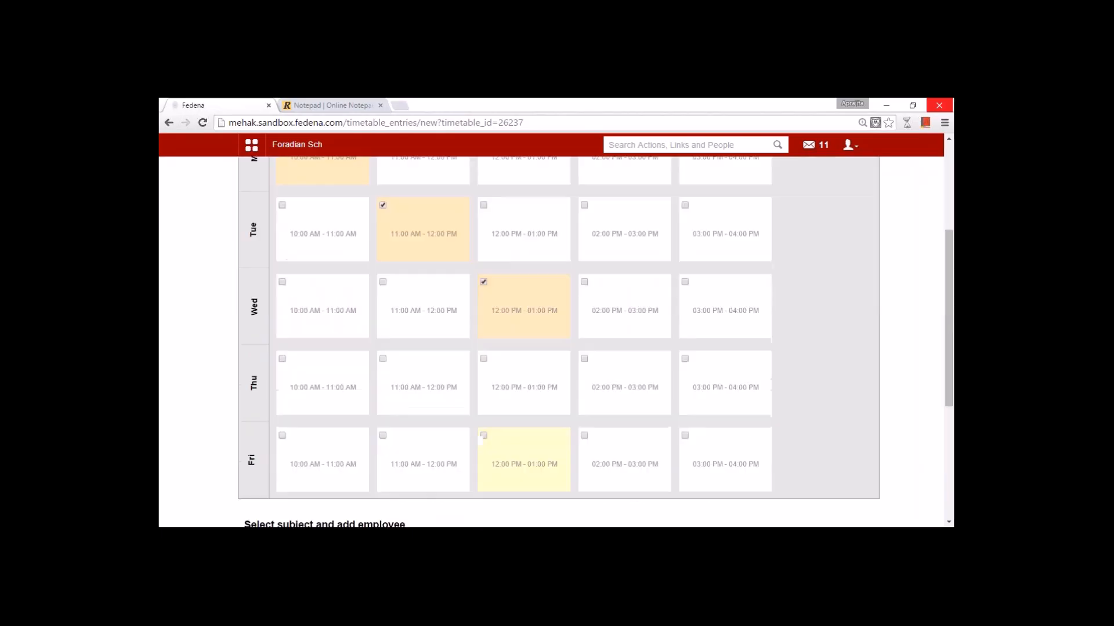
{"action": "left_click", "coordinate": [506, 393]}
{"action": "scroll", "coordinate": [502, 400], "scroll_direction": "down", "scroll_amount": 4}
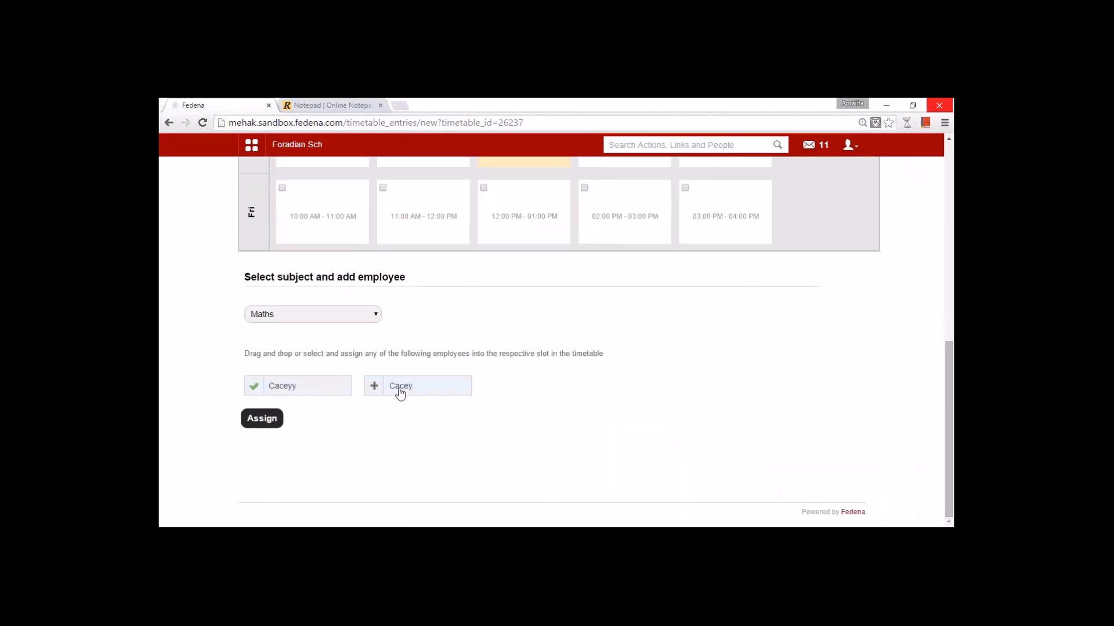
{"action": "scroll", "coordinate": [413, 393], "scroll_direction": "up", "scroll_amount": 7}
{"action": "scroll", "coordinate": [511, 479], "scroll_direction": "down", "scroll_amount": 7}
{"action": "scroll", "coordinate": [417, 450], "scroll_direction": "up", "scroll_amount": 7}
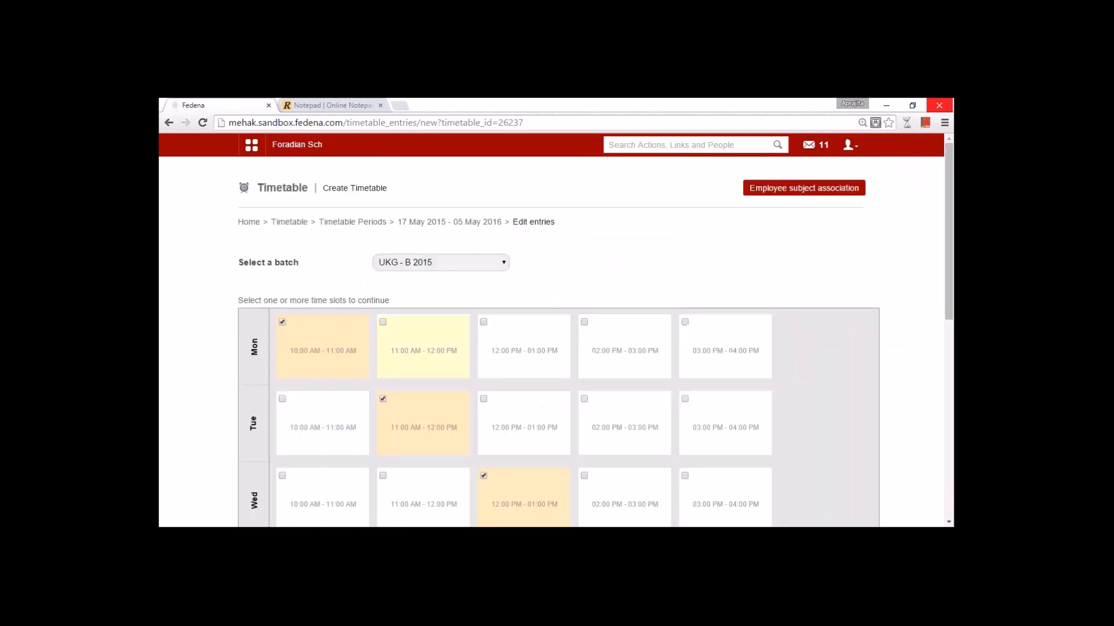
{"action": "scroll", "coordinate": [526, 489], "scroll_direction": "down", "scroll_amount": 7}
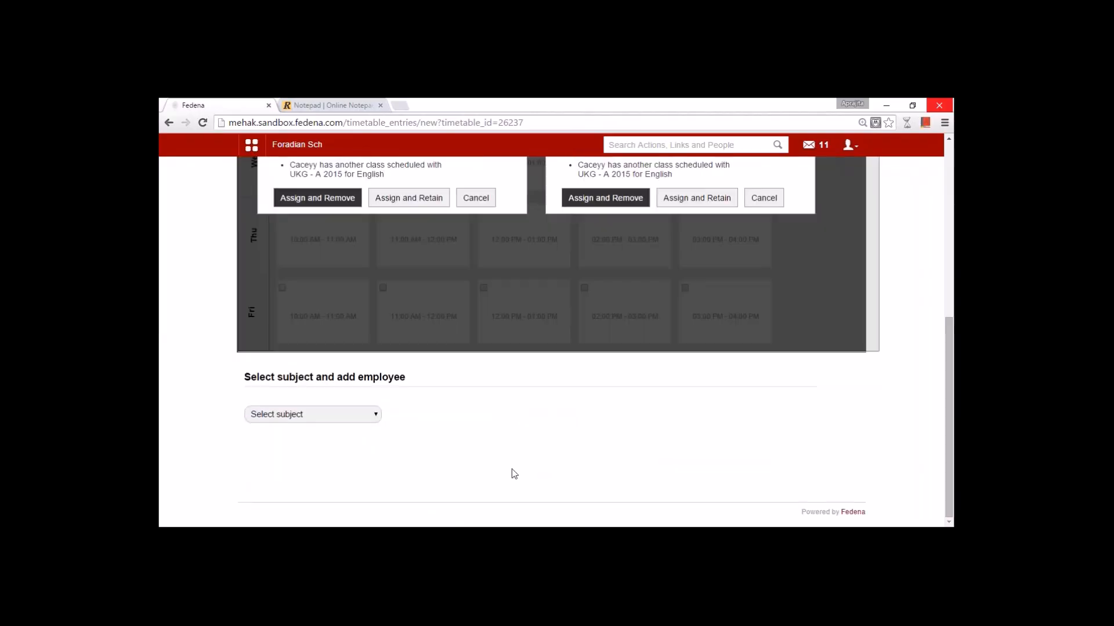
{"action": "scroll", "coordinate": [514, 471], "scroll_direction": "up", "scroll_amount": 3}
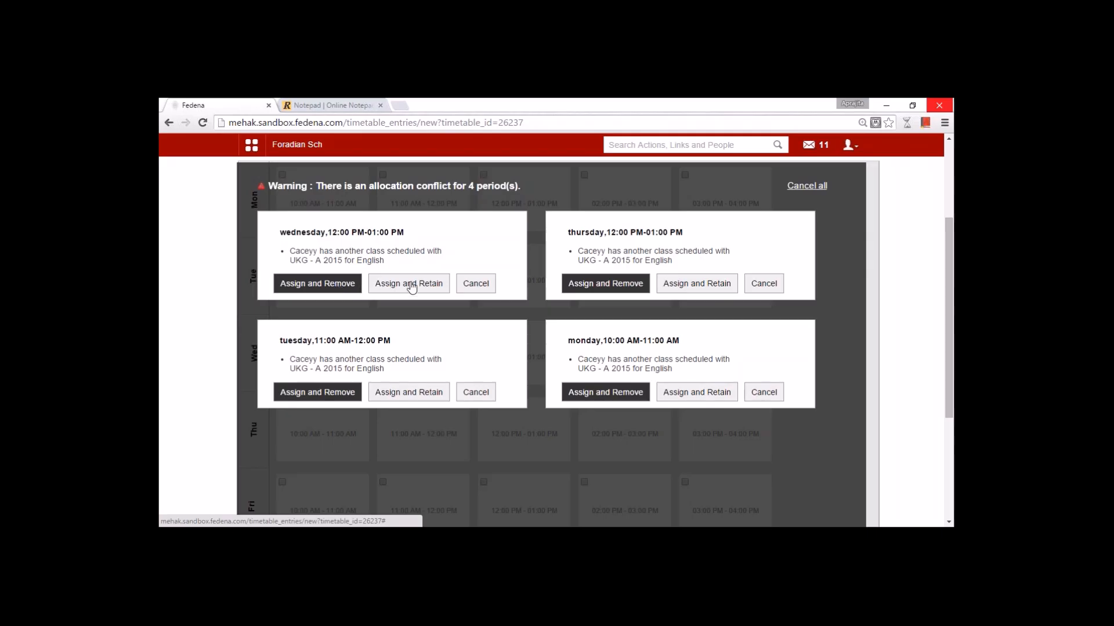
- Cancel the four clashing Maths allocation cards, clearing the conflict warning
{"action": "left_click", "coordinate": [478, 283]}
{"action": "left_click", "coordinate": [760, 290]}
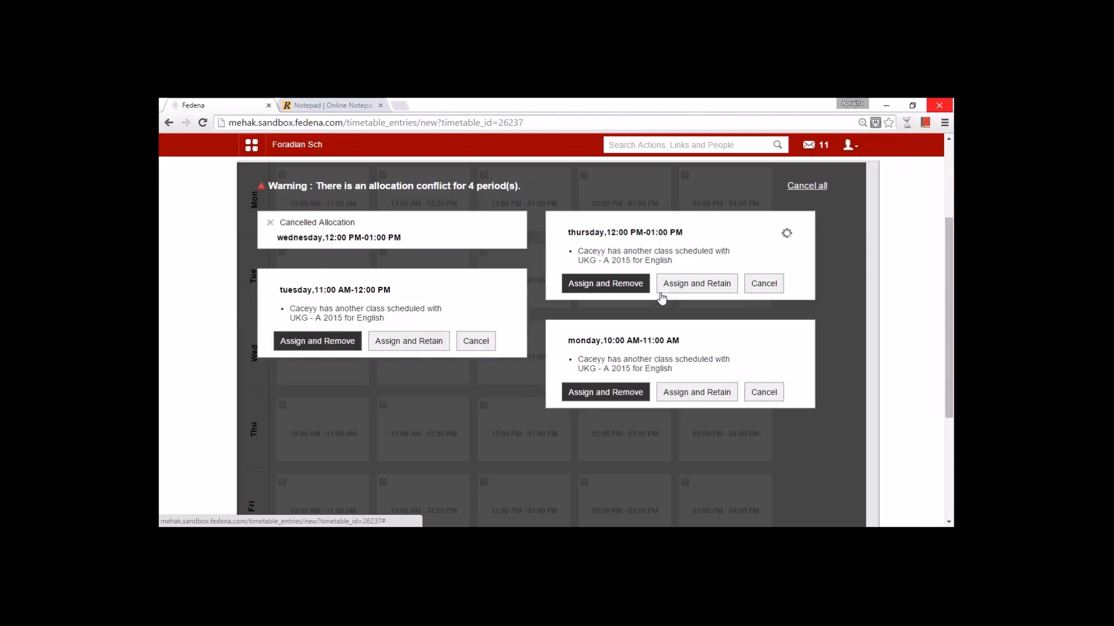
{"action": "left_click", "coordinate": [493, 342]}
{"action": "left_click", "coordinate": [754, 351]}
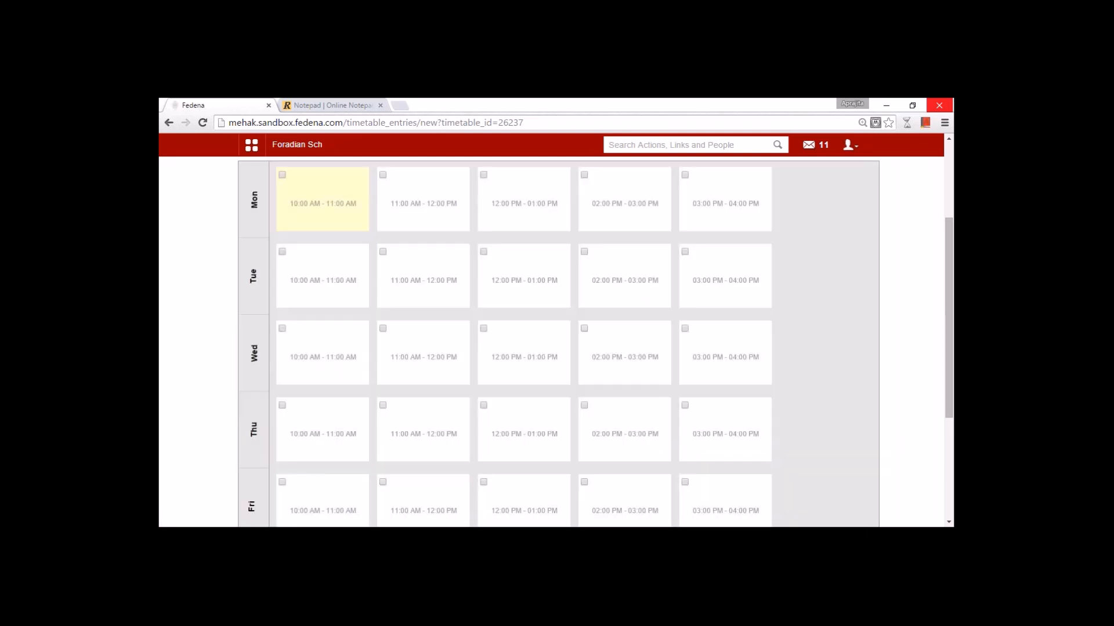
- Mark Mon 10 AM, Tue 11 AM, Wed 11 AM, Thu 12 PM for Maths with the conflict-free teacher
{"action": "left_click", "coordinate": [304, 213]}
{"action": "left_click", "coordinate": [419, 280]}
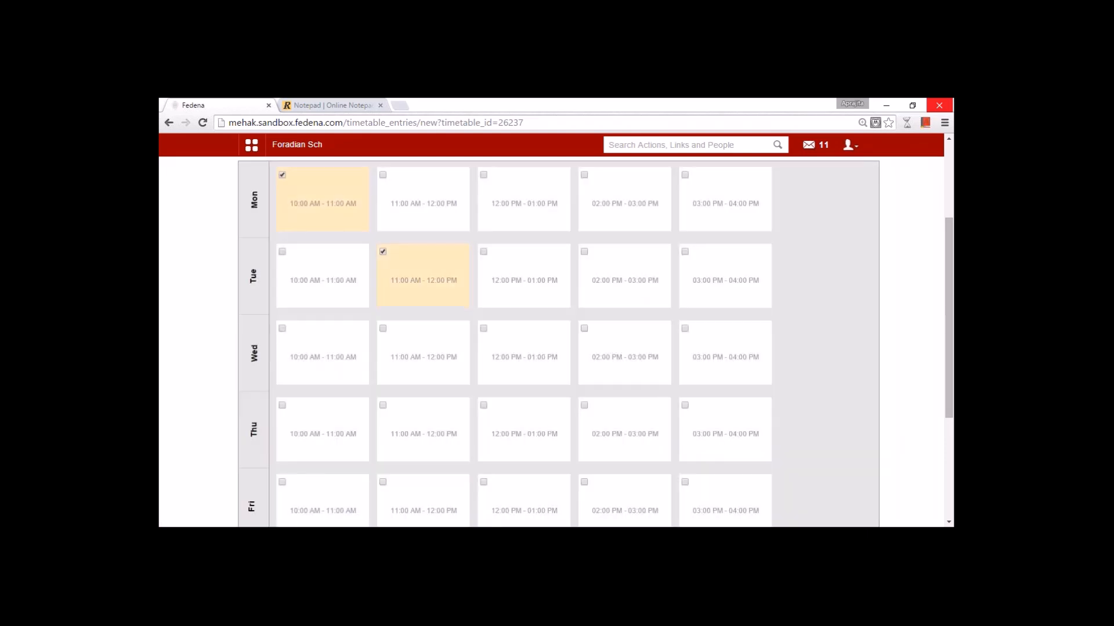
{"action": "left_click", "coordinate": [424, 353]}
{"action": "left_click", "coordinate": [503, 423]}
{"action": "scroll", "coordinate": [493, 414], "scroll_direction": "down", "scroll_amount": 4}
{"action": "left_click", "coordinate": [352, 418]}
{"action": "left_click", "coordinate": [330, 439]}
{"action": "left_click", "coordinate": [415, 487]}
{"action": "left_click", "coordinate": [419, 486]}
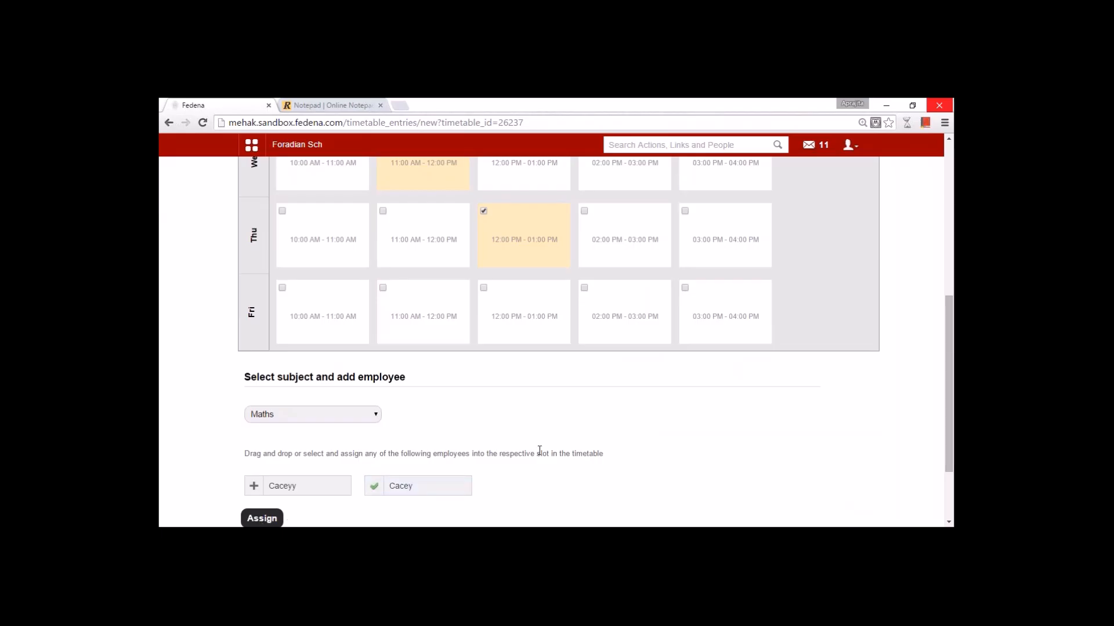
{"action": "scroll", "coordinate": [542, 451], "scroll_direction": "up", "scroll_amount": 3}
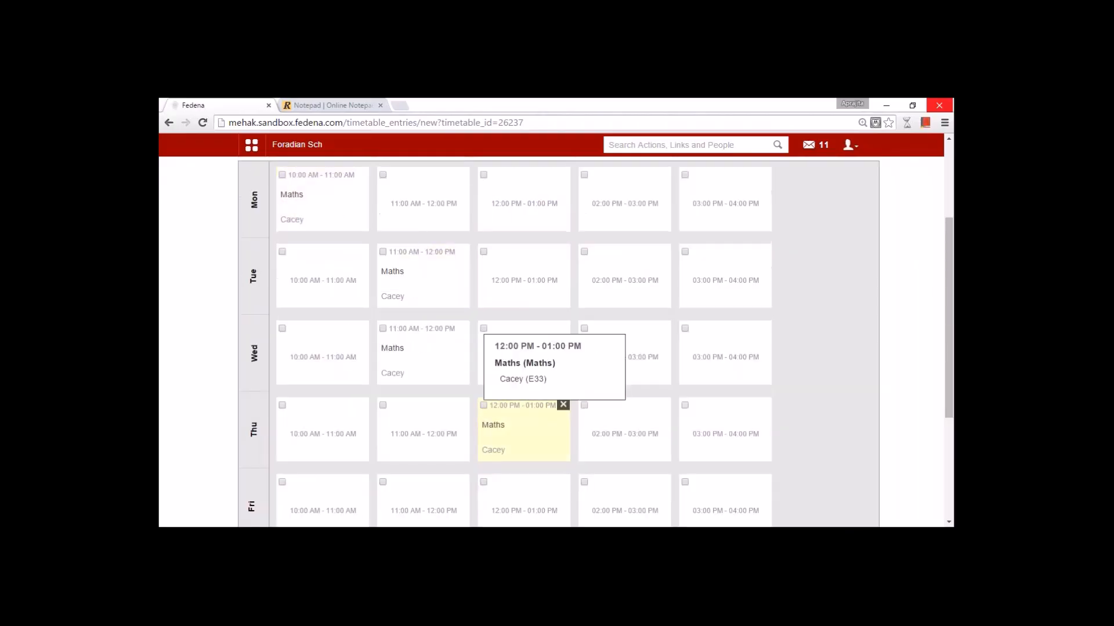
{"action": "left_click", "coordinate": [332, 295]}
{"action": "left_click", "coordinate": [414, 228]}
{"action": "left_click", "coordinate": [325, 360]}
{"action": "left_click", "coordinate": [418, 432]}
{"action": "scroll", "coordinate": [353, 416], "scroll_direction": "down", "scroll_amount": 3}
{"action": "left_click", "coordinate": [348, 418]}
{"action": "left_click", "coordinate": [327, 462]}
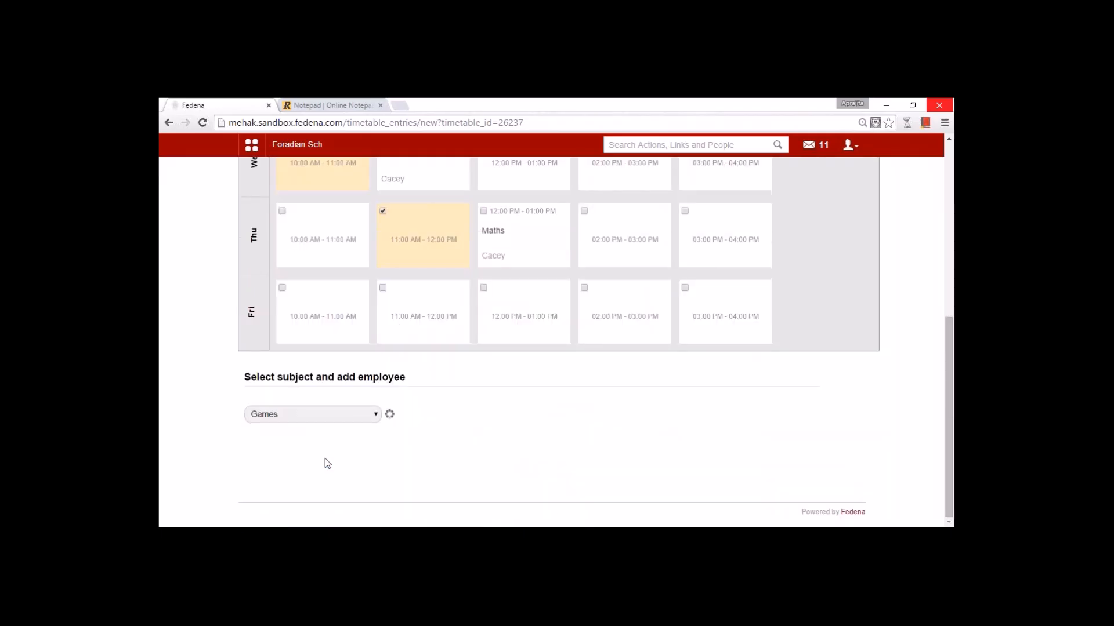
{"action": "left_click", "coordinate": [295, 492]}
{"action": "scroll", "coordinate": [385, 391], "scroll_direction": "up", "scroll_amount": 3}
{"action": "scroll", "coordinate": [295, 466], "scroll_direction": "down", "scroll_amount": 5}
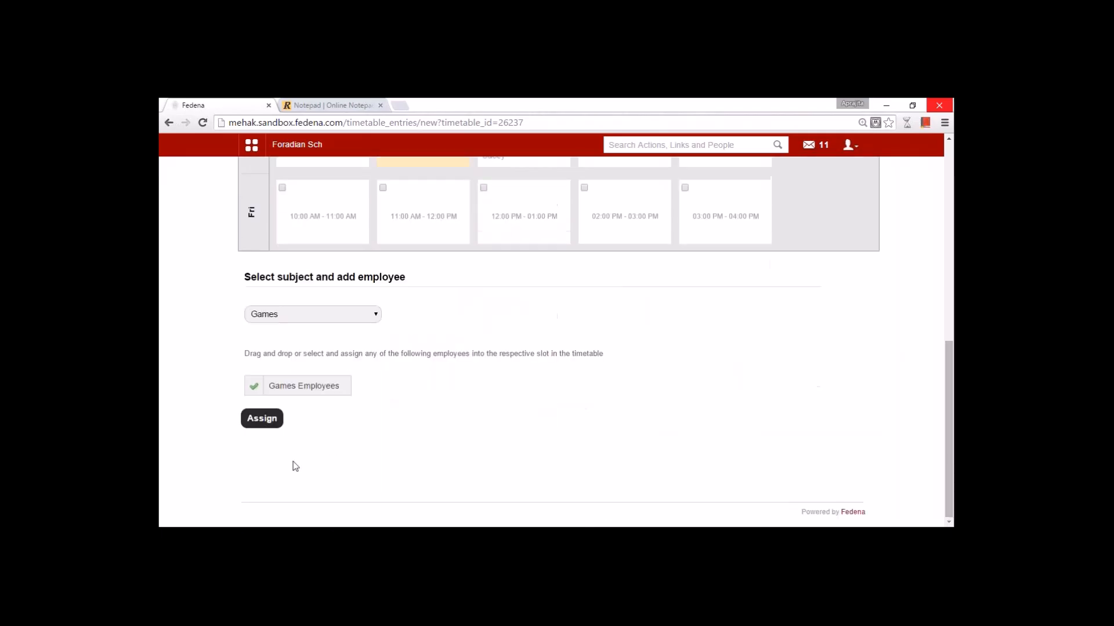
{"action": "left_click", "coordinate": [262, 418]}
{"action": "scroll", "coordinate": [475, 384], "scroll_direction": "up", "scroll_amount": 3}
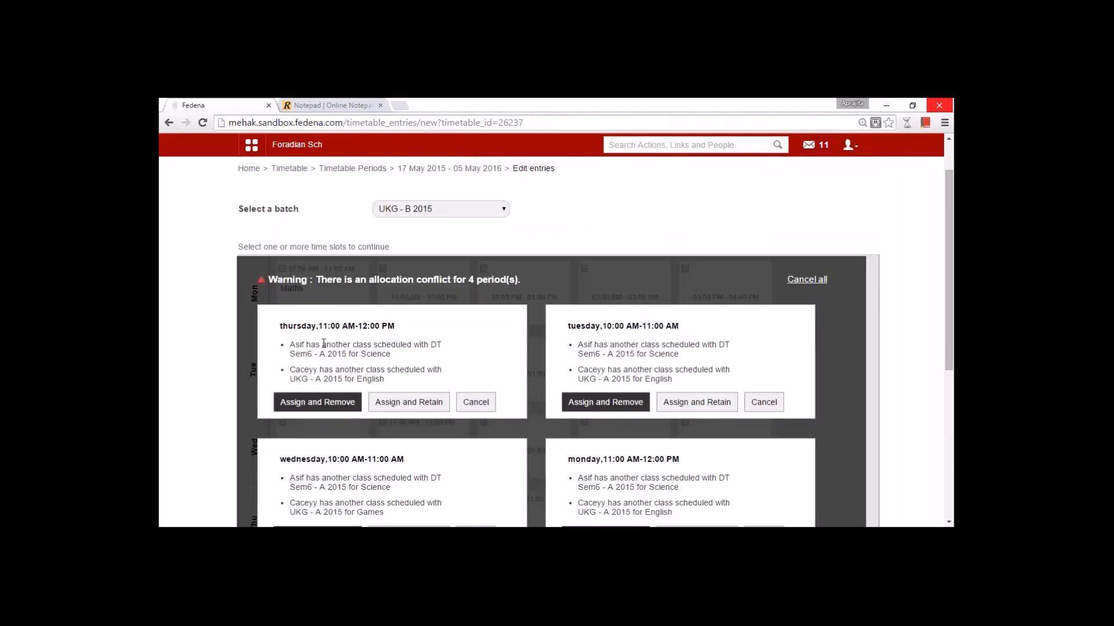
{"action": "left_click", "coordinate": [481, 403]}
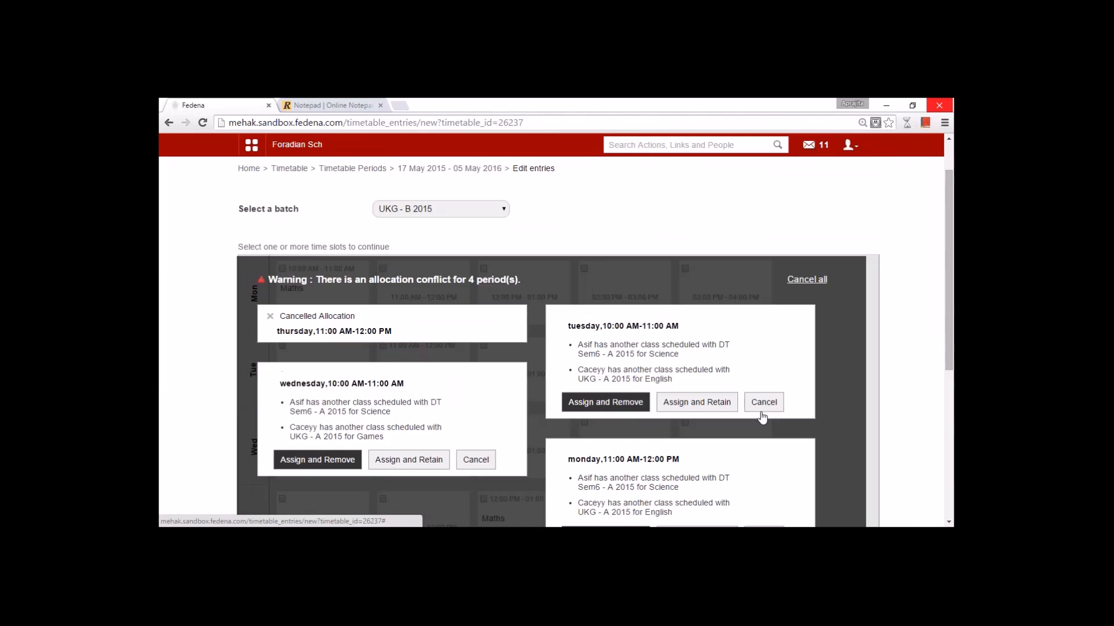
{"action": "left_click", "coordinate": [761, 412]}
{"action": "left_click", "coordinate": [473, 461]}
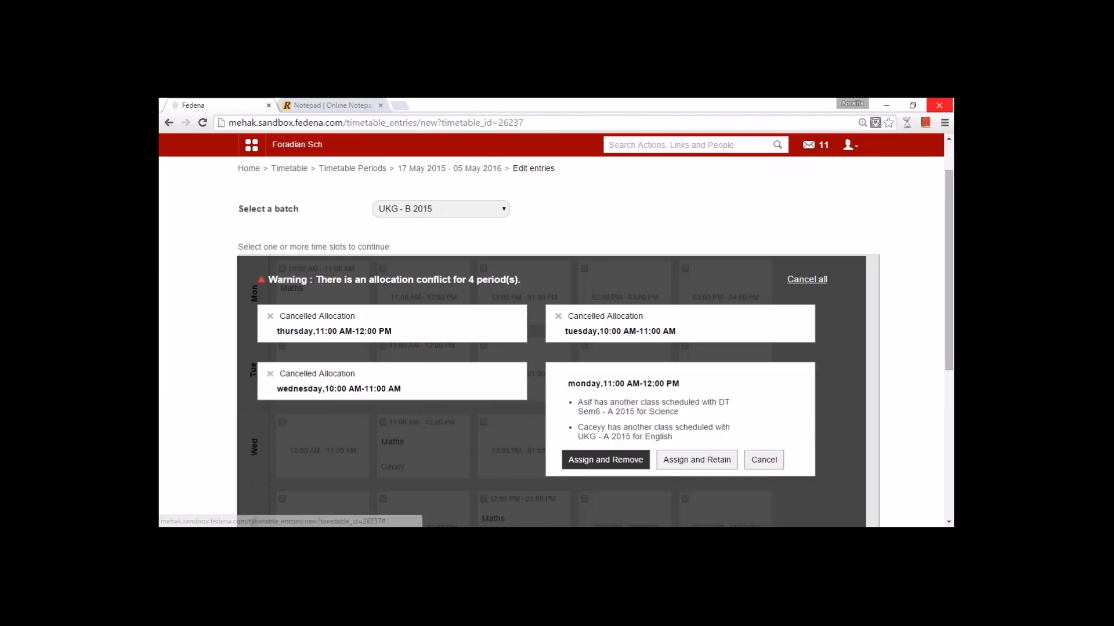
{"action": "scroll", "coordinate": [392, 391], "scroll_direction": "down", "scroll_amount": 5}
{"action": "left_click", "coordinate": [355, 414]}
{"action": "left_click", "coordinate": [335, 451]}
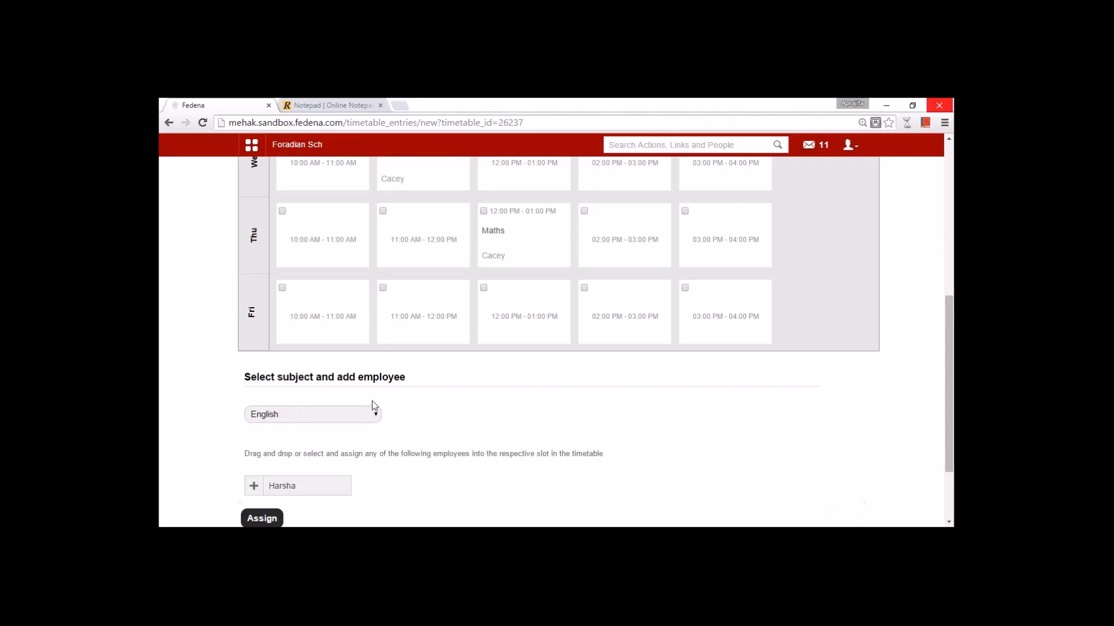
{"action": "scroll", "coordinate": [348, 381], "scroll_direction": "up", "scroll_amount": 3}
{"action": "left_click", "coordinate": [348, 381]}
{"action": "left_click", "coordinate": [341, 422]}
{"action": "left_click", "coordinate": [412, 445]}
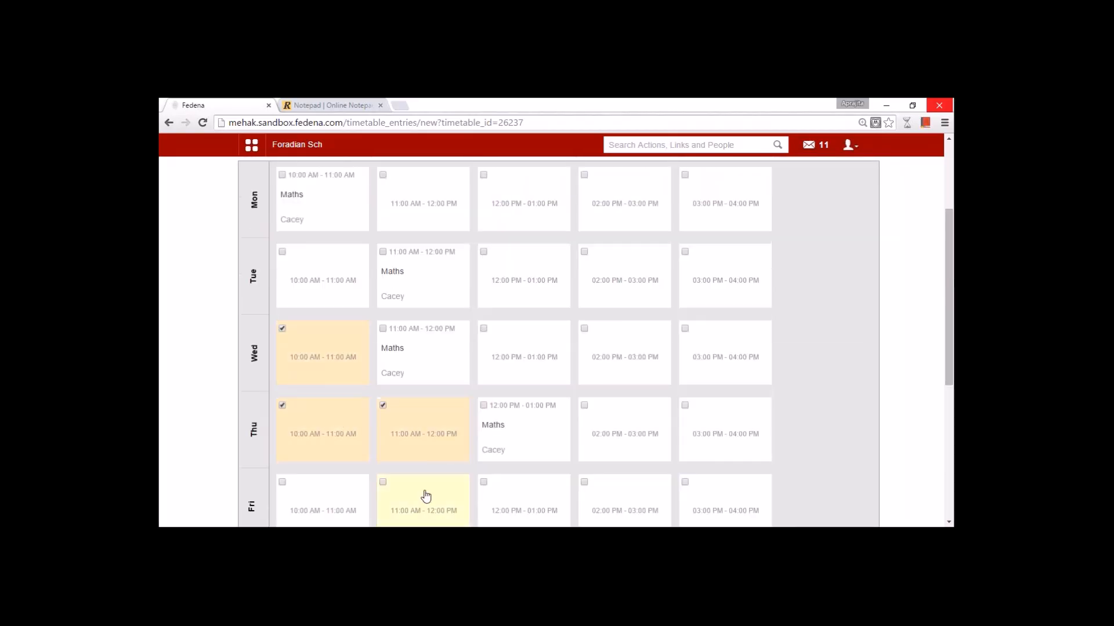
{"action": "left_click", "coordinate": [427, 497]}
{"action": "scroll", "coordinate": [417, 477], "scroll_direction": "down", "scroll_amount": 3}
{"action": "scroll", "coordinate": [417, 477], "scroll_direction": "down", "scroll_amount": 2}
{"action": "left_click", "coordinate": [284, 387]}
{"action": "left_click", "coordinate": [266, 422]}
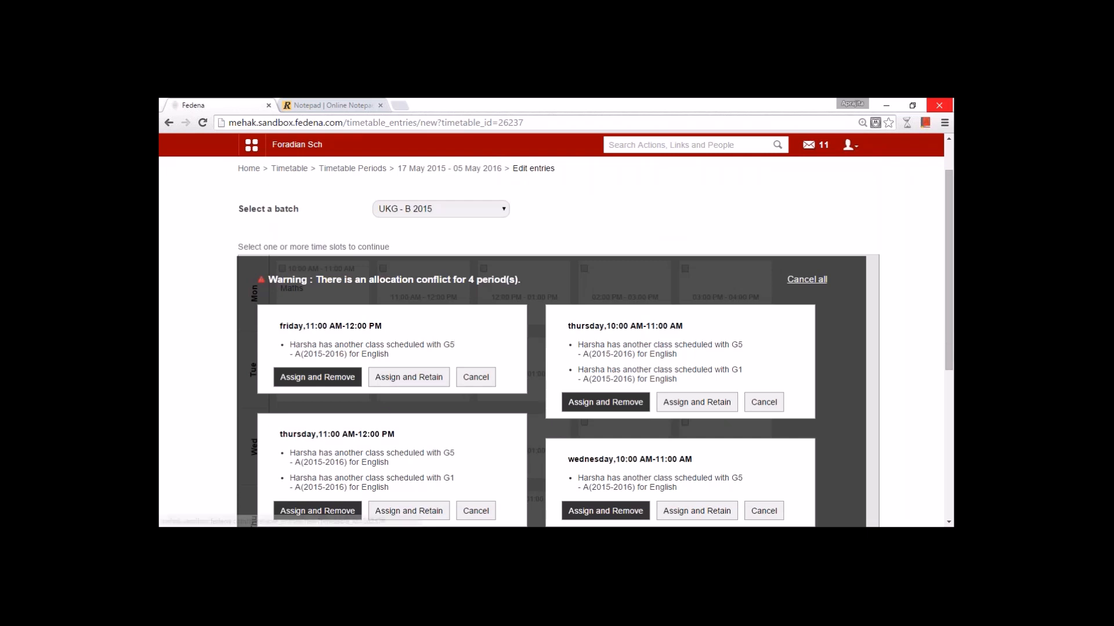
{"action": "left_click", "coordinate": [471, 377]}
{"action": "left_click", "coordinate": [763, 402]}
{"action": "left_click", "coordinate": [475, 460]}
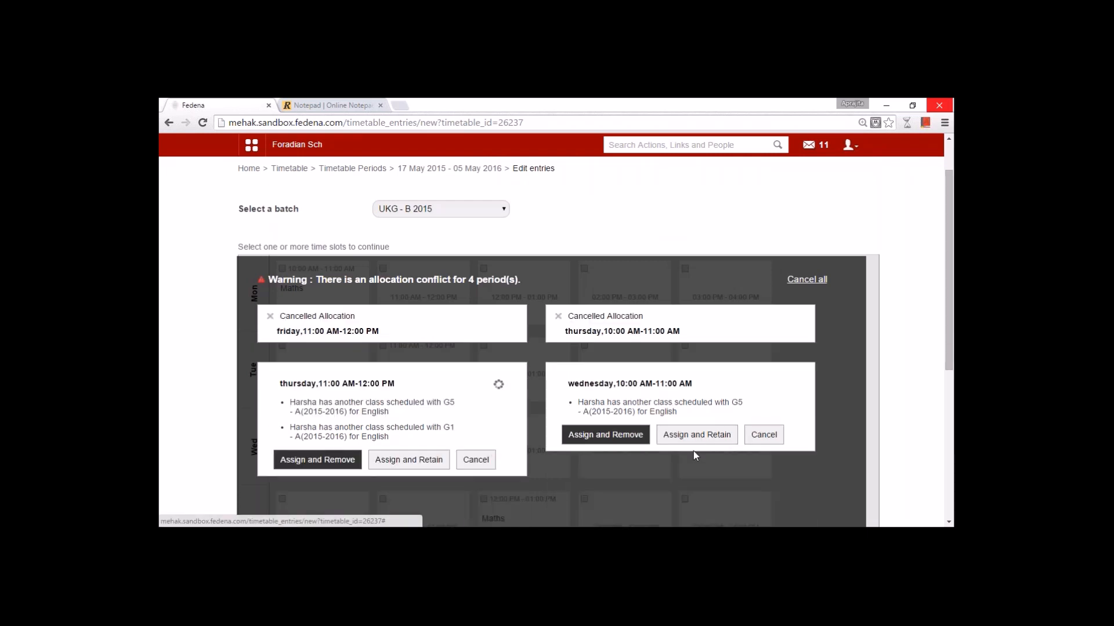
{"action": "left_click", "coordinate": [763, 434]}
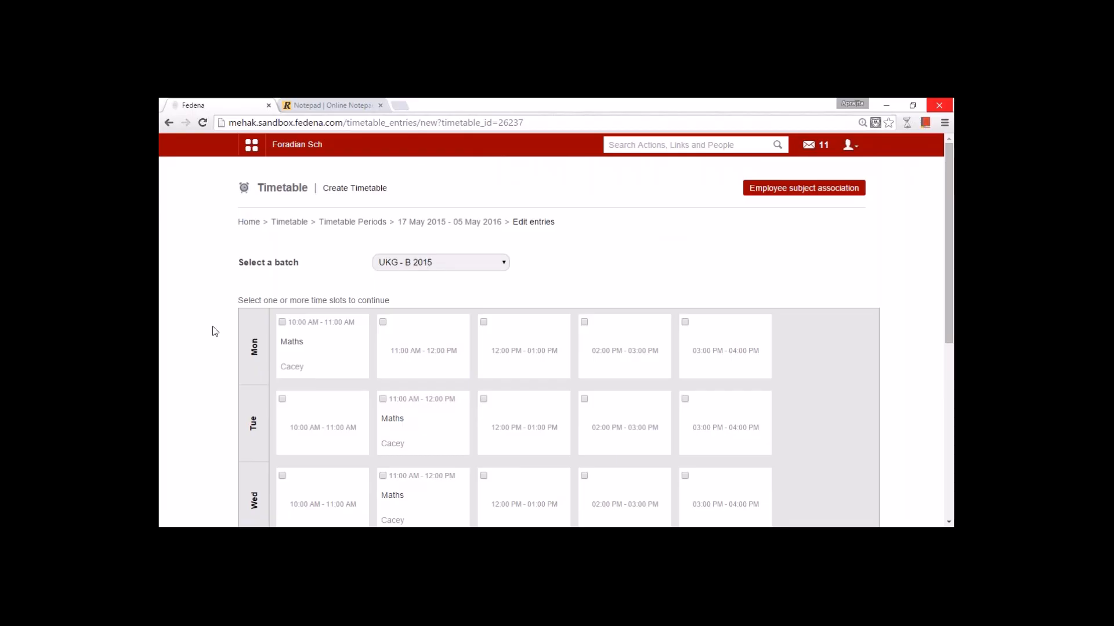
- View the DT Sem6 - A 2015 timetable, then the next batch's timetable
{"action": "mouse_move", "coordinate": [301, 348]}
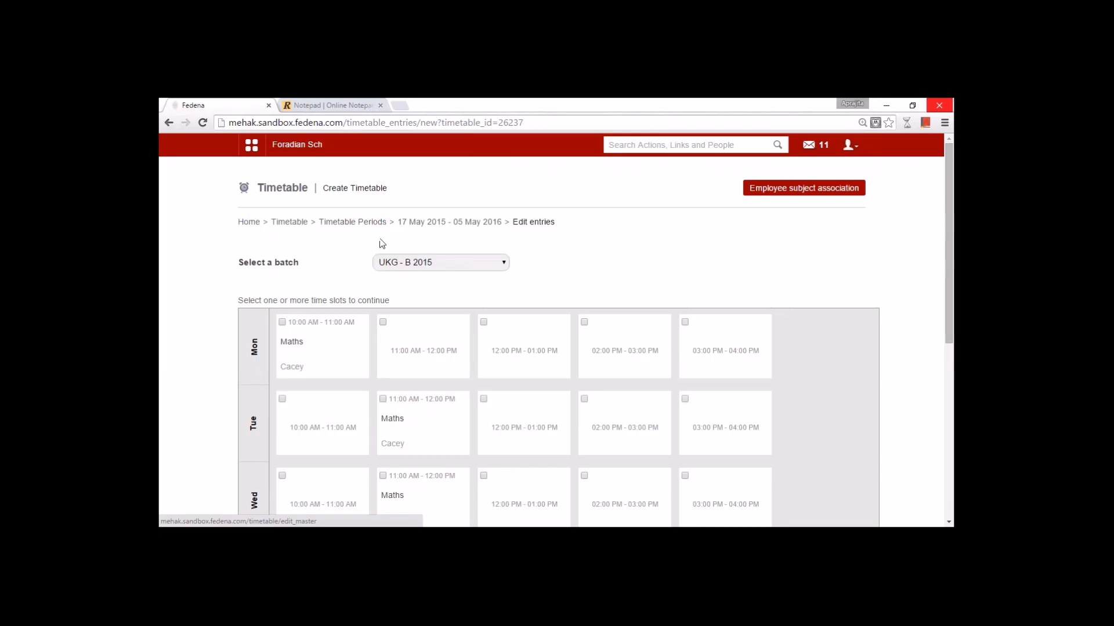
{"action": "left_click", "coordinate": [405, 268]}
{"action": "left_click", "coordinate": [415, 296]}
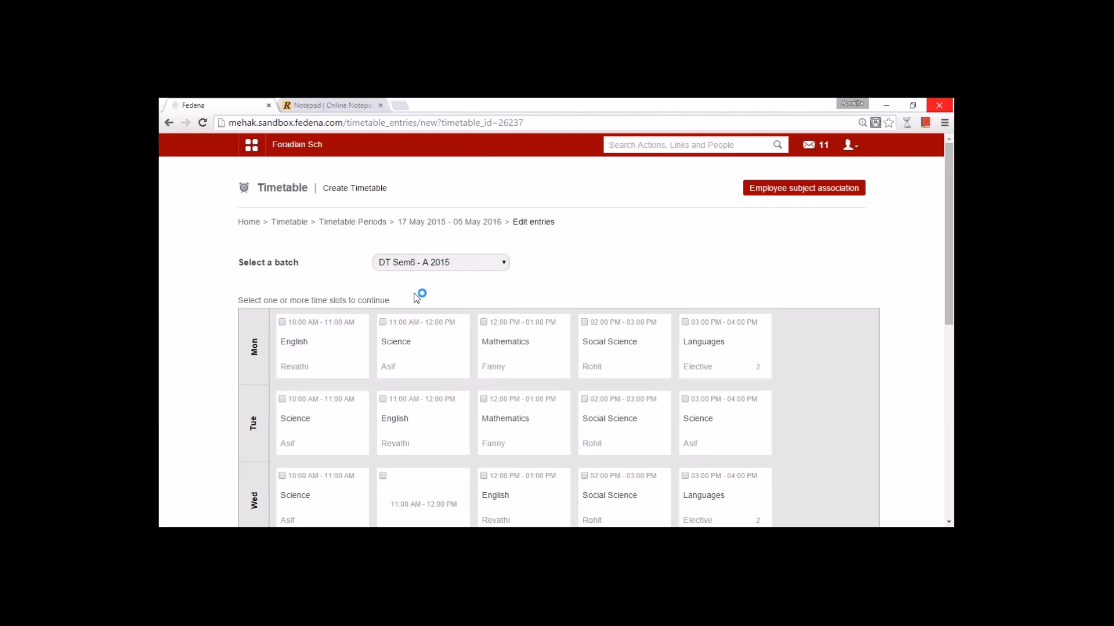
{"action": "key", "text": "Down"}
{"action": "key", "text": "Down"}
{"action": "key", "text": "Down"}
{"action": "key", "text": "Down"}
{"action": "key", "text": "Down"}
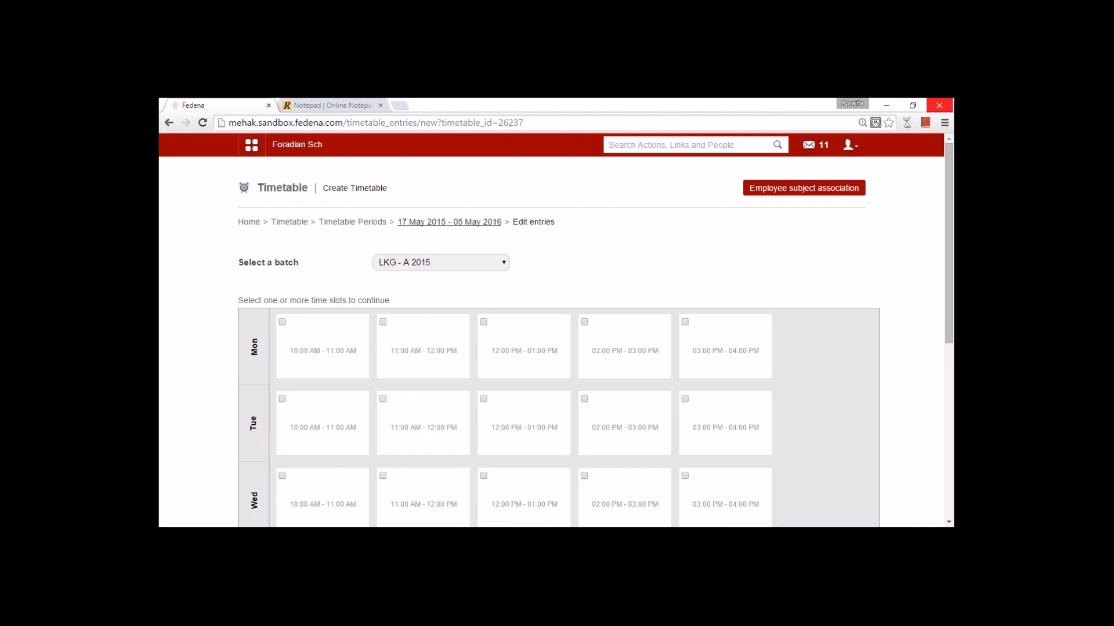
- Update the timetable period's dates and go back to the Timetable home page
{"action": "left_click", "coordinate": [415, 225]}
{"action": "left_click", "coordinate": [464, 325]}
{"action": "left_click", "coordinate": [286, 223]}
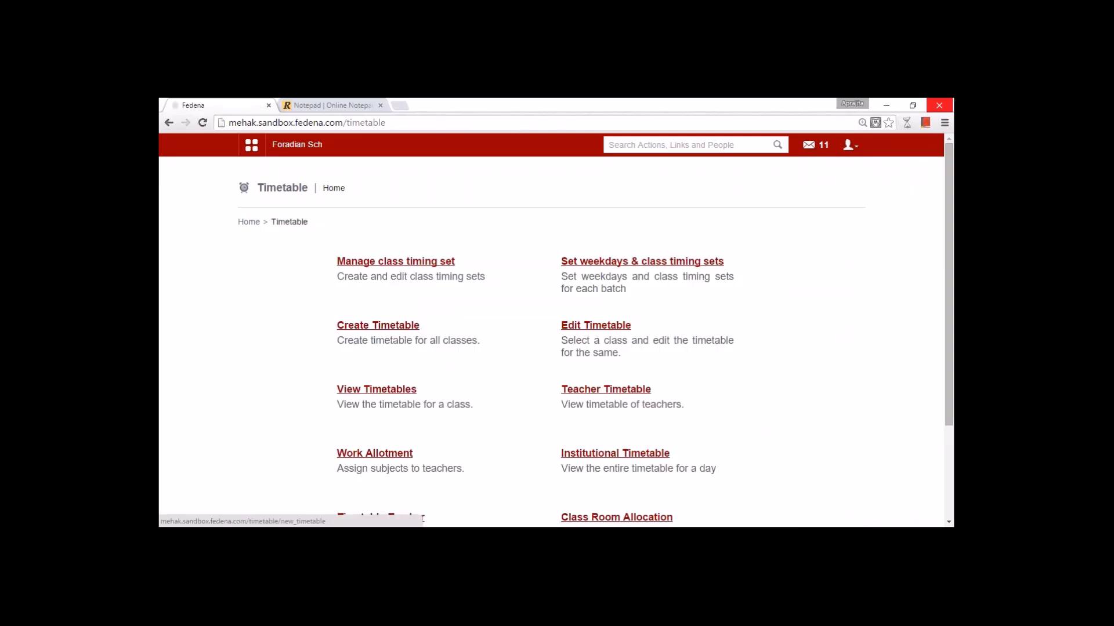
- View the G1 - A(2015-2016) class timetable for 17 May 2015 - 05 May 2016, then open Teacher Timetable
{"action": "left_click", "coordinate": [395, 390]}
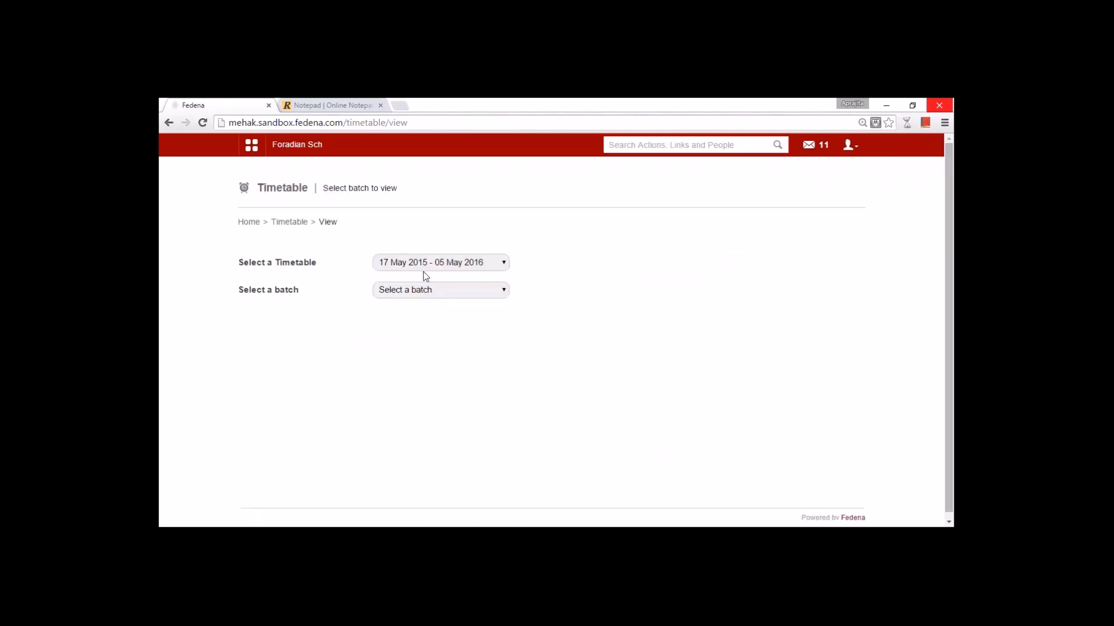
{"action": "left_click", "coordinate": [423, 264]}
{"action": "left_click", "coordinate": [423, 276]}
{"action": "left_click", "coordinate": [423, 290]}
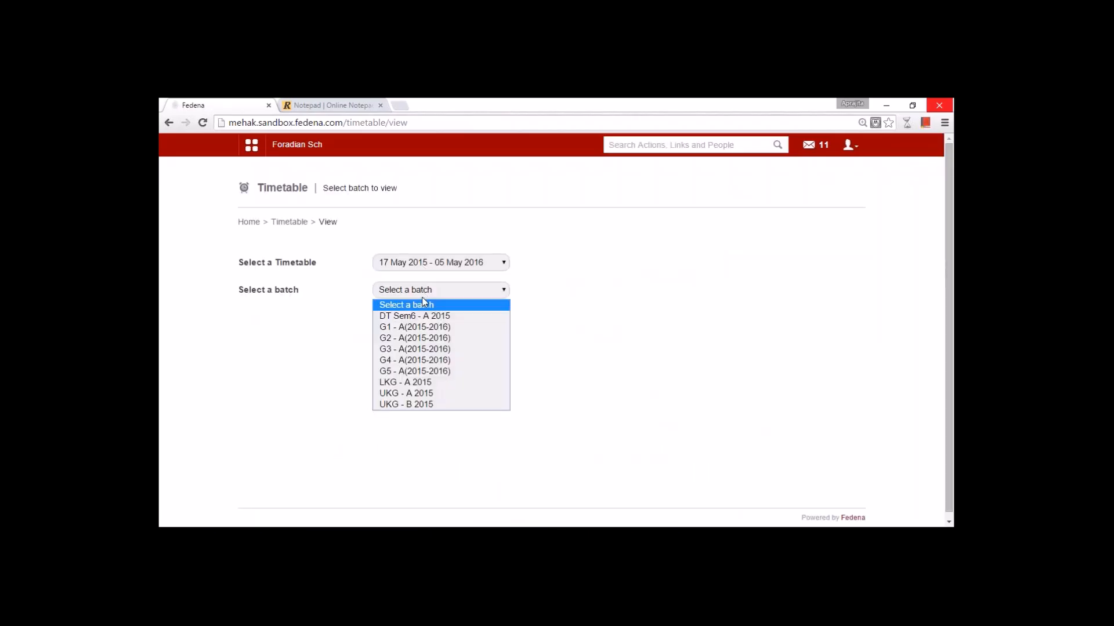
{"action": "left_click", "coordinate": [423, 326]}
{"action": "scroll", "coordinate": [455, 423], "scroll_direction": "down", "scroll_amount": 3}
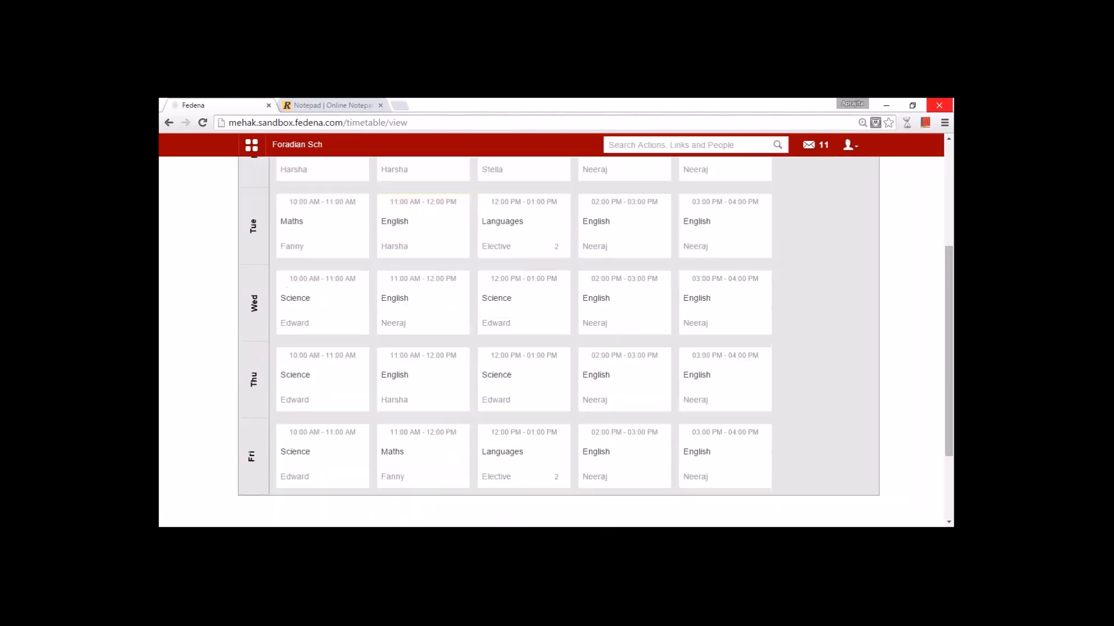
{"action": "scroll", "coordinate": [636, 423], "scroll_direction": "down", "scroll_amount": 2}
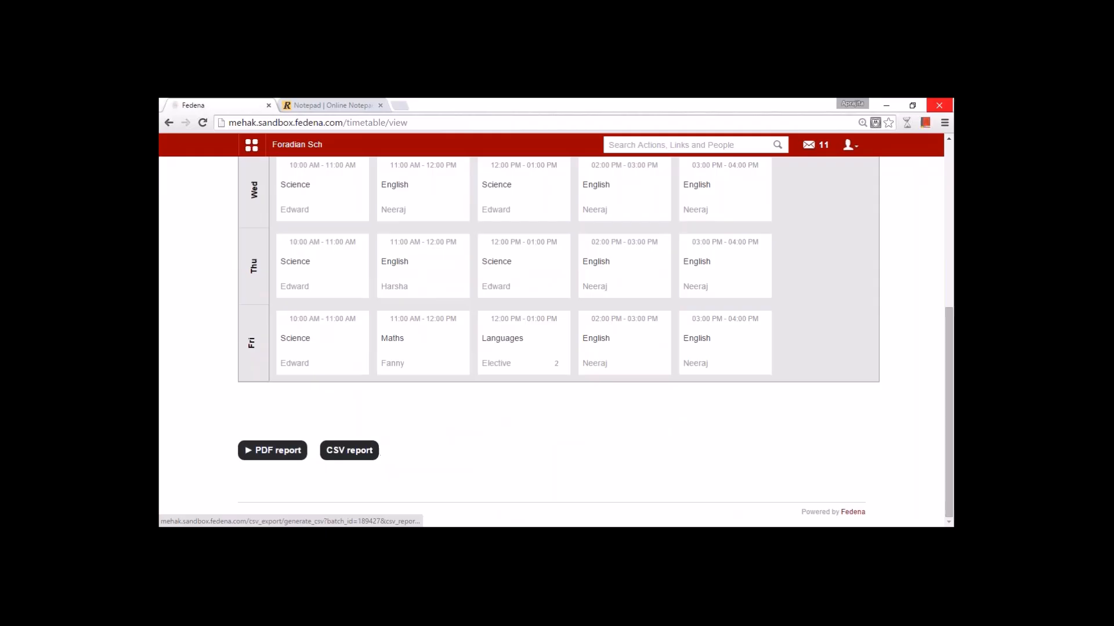
{"action": "scroll", "coordinate": [471, 412], "scroll_direction": "up", "scroll_amount": 5}
{"action": "left_click", "coordinate": [294, 222]}
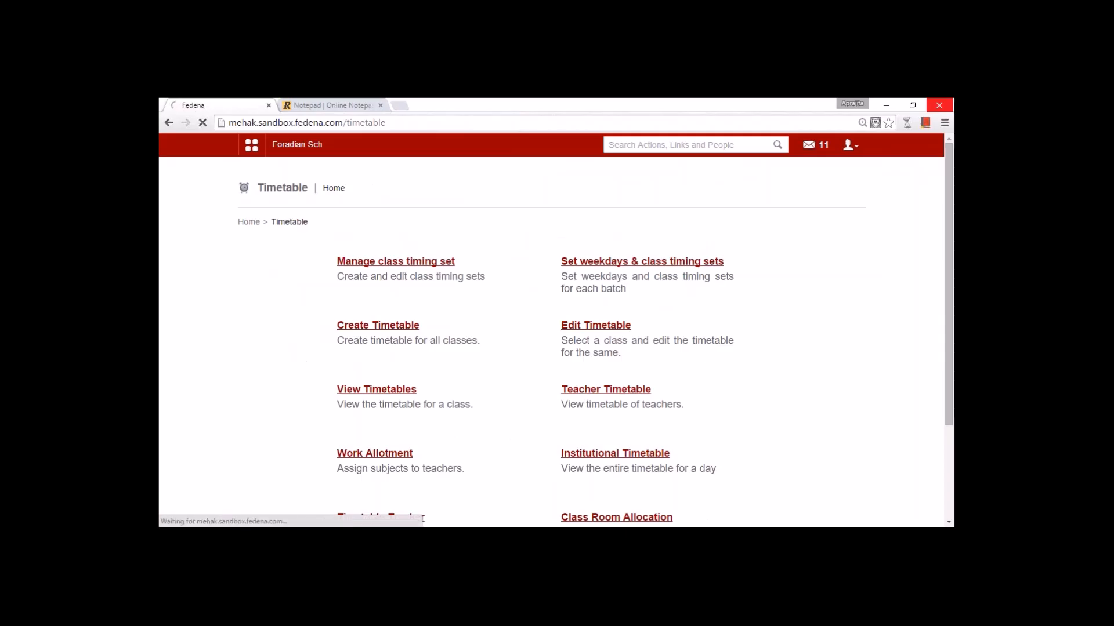
{"action": "left_click", "coordinate": [409, 267]}
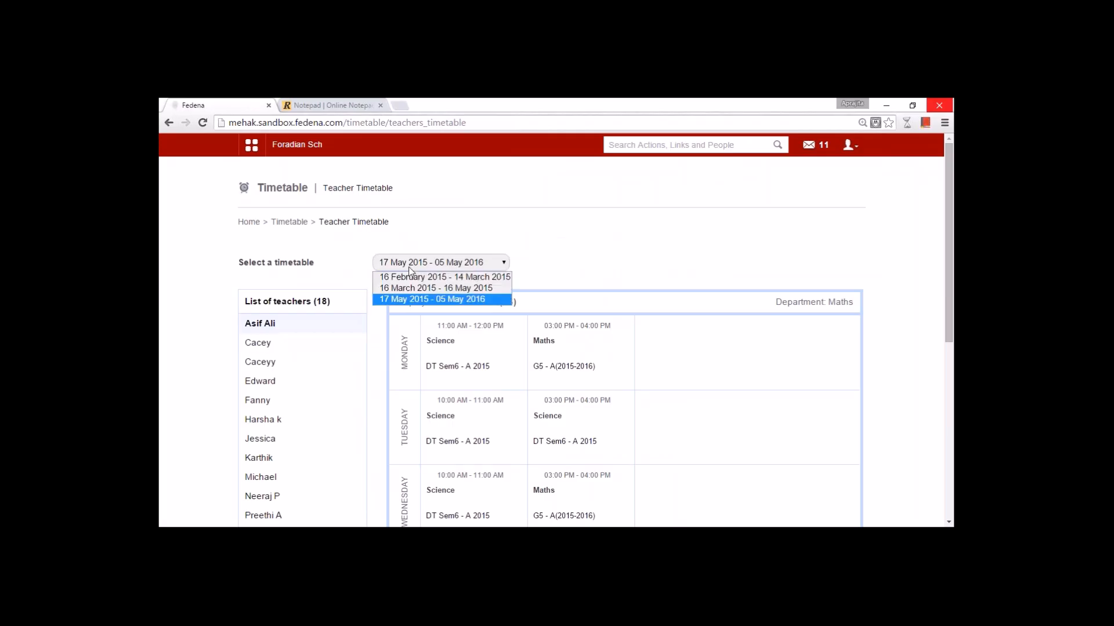
- Keep the 17 May 2015 - 05 May 2016 timetable and scroll through the third teacher's week
{"action": "left_click", "coordinate": [423, 299]}
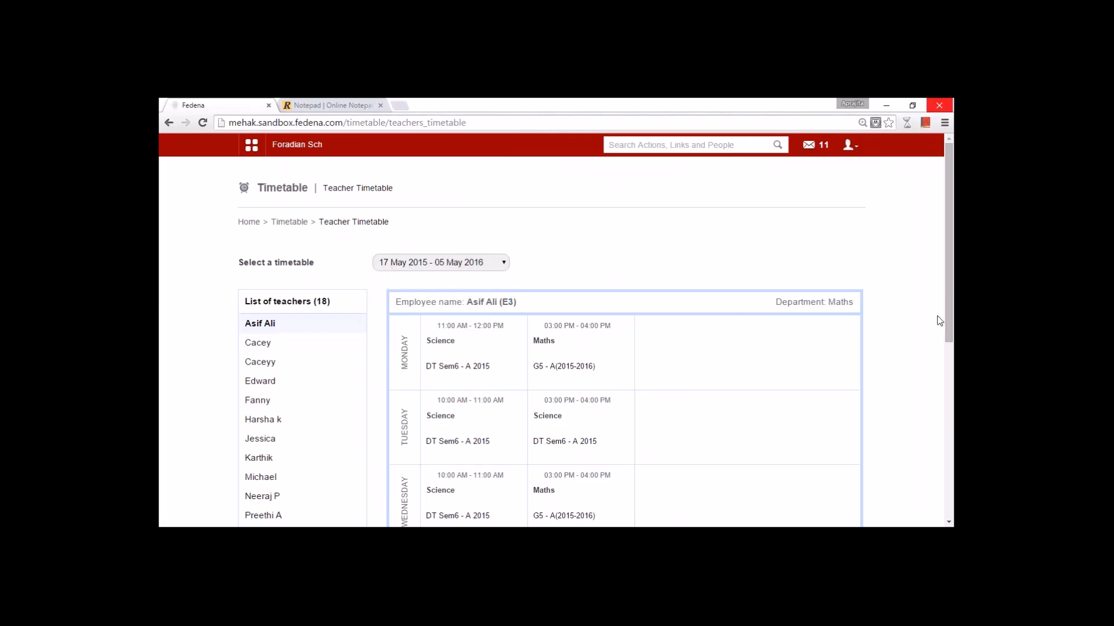
{"action": "left_click_drag", "start_coordinate": [940, 320], "coordinate": [935, 380]}
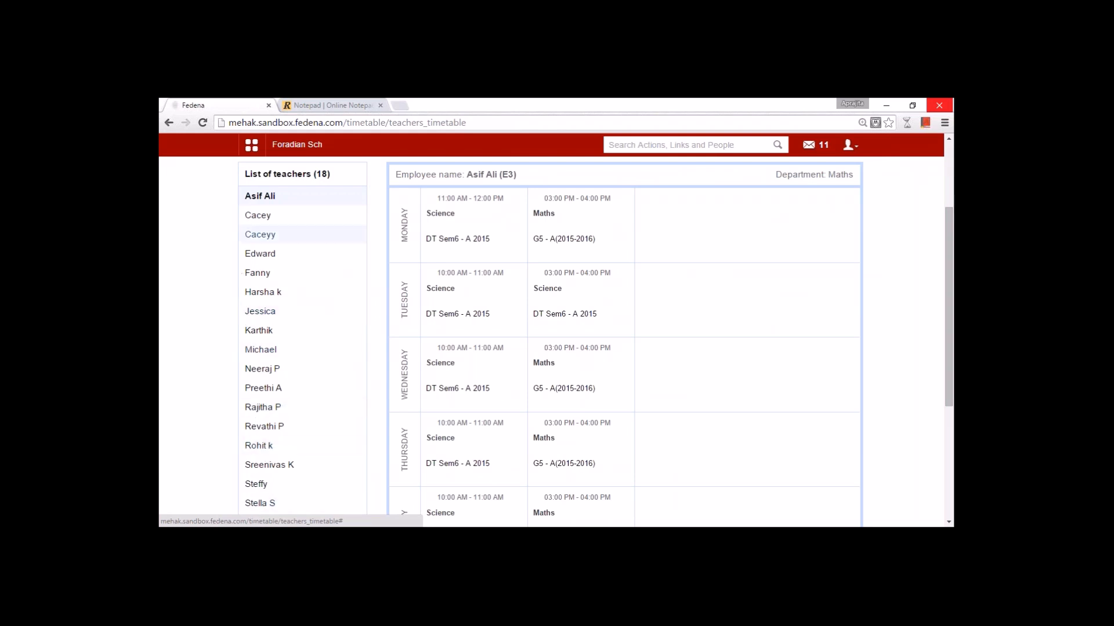
{"action": "left_click", "coordinate": [259, 216]}
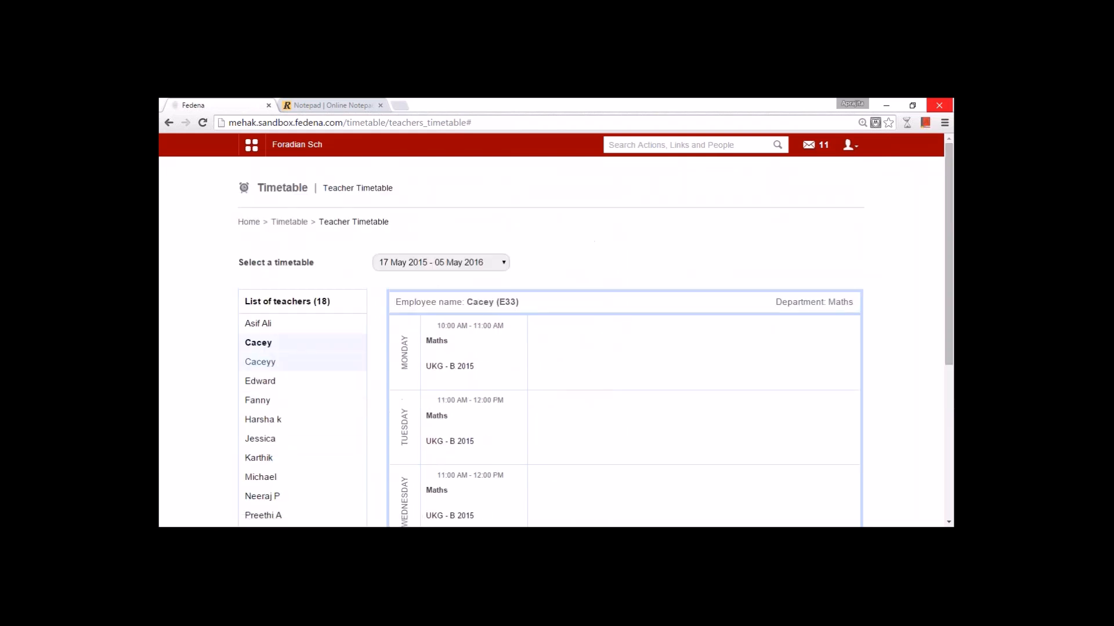
{"action": "left_click", "coordinate": [260, 363]}
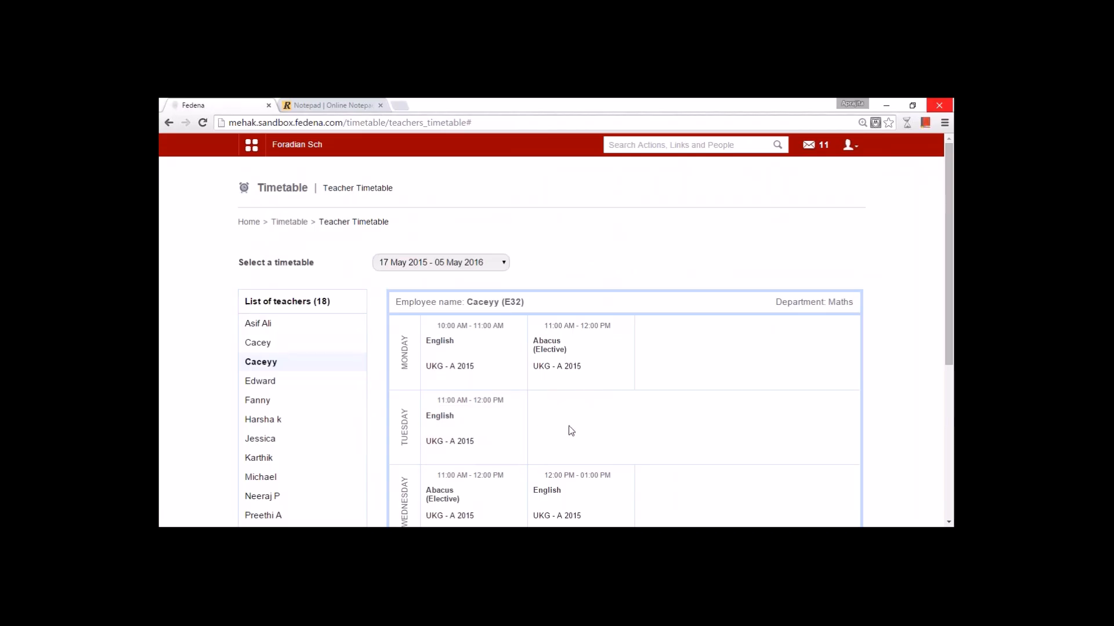
{"action": "scroll", "coordinate": [433, 428], "scroll_direction": "down", "scroll_amount": 3}
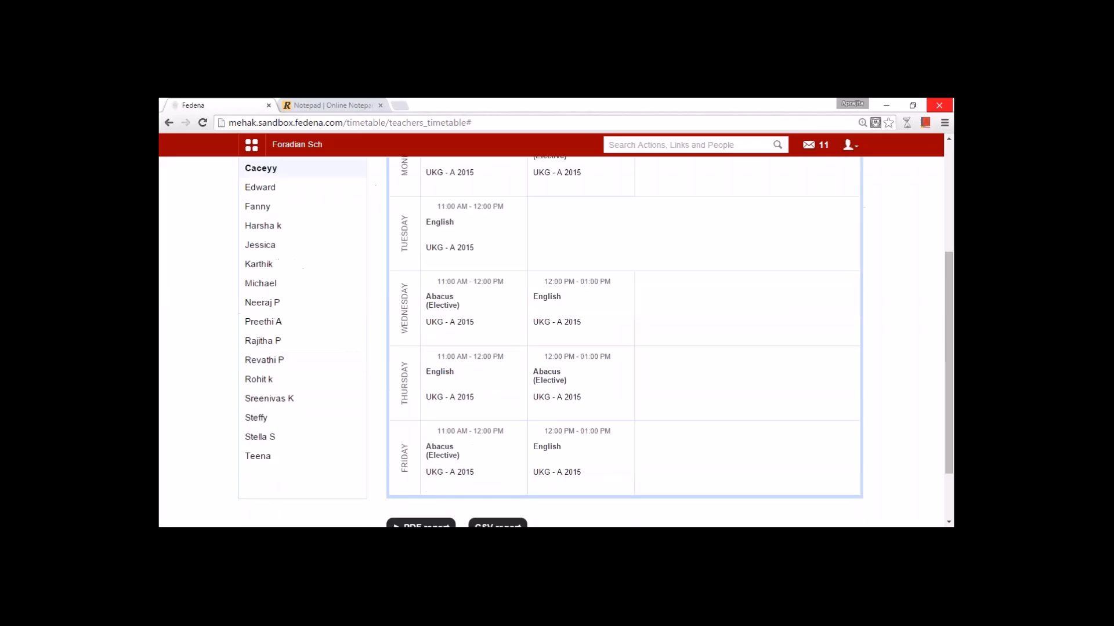
{"action": "scroll", "coordinate": [561, 409], "scroll_direction": "up", "scroll_amount": 3}
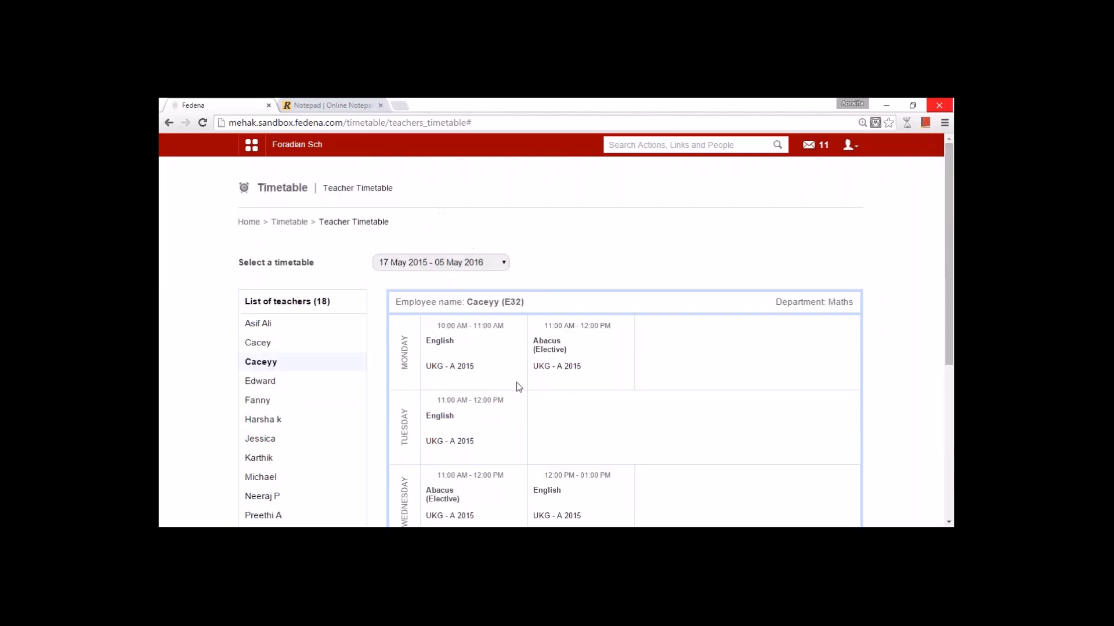
{"action": "scroll", "coordinate": [487, 452], "scroll_direction": "down", "scroll_amount": 3}
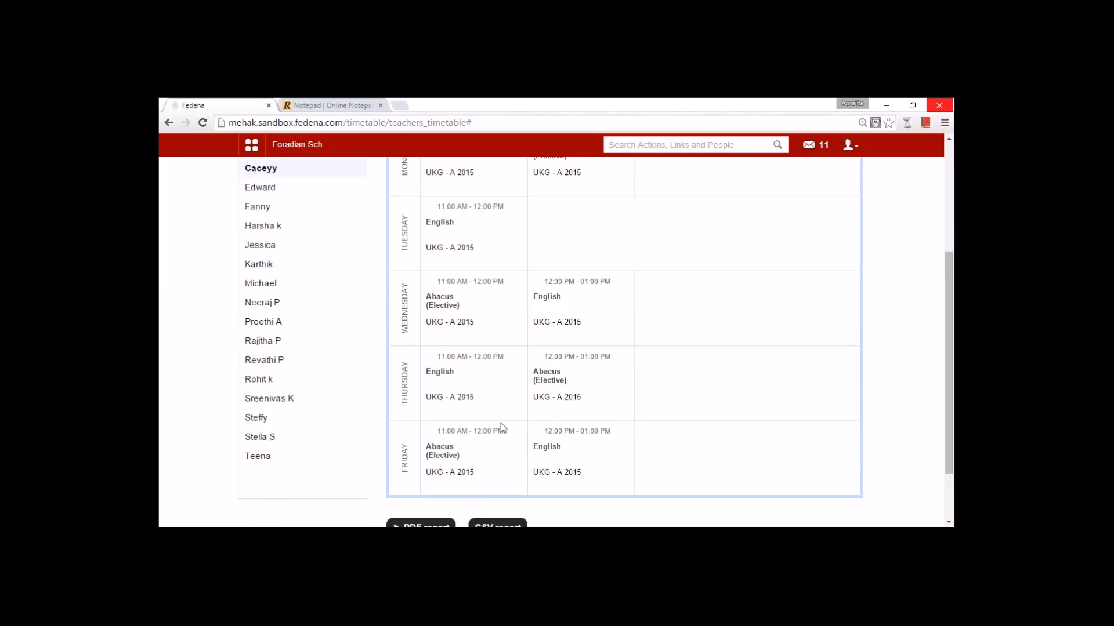
{"action": "scroll", "coordinate": [517, 426], "scroll_direction": "down", "scroll_amount": 1}
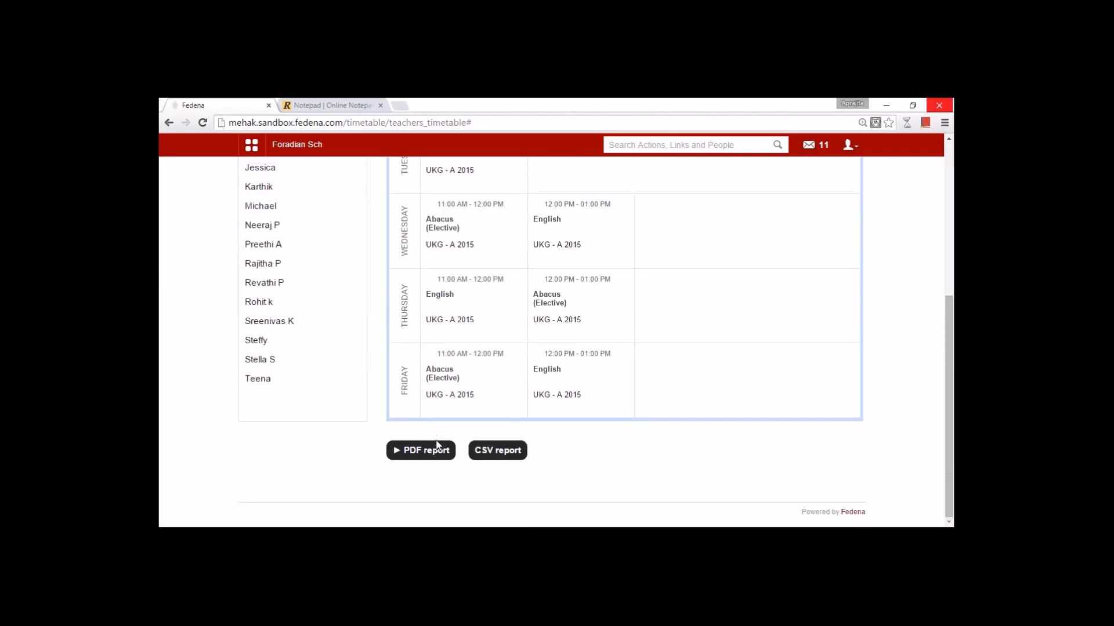
{"action": "scroll", "coordinate": [517, 451], "scroll_direction": "up", "scroll_amount": 5}
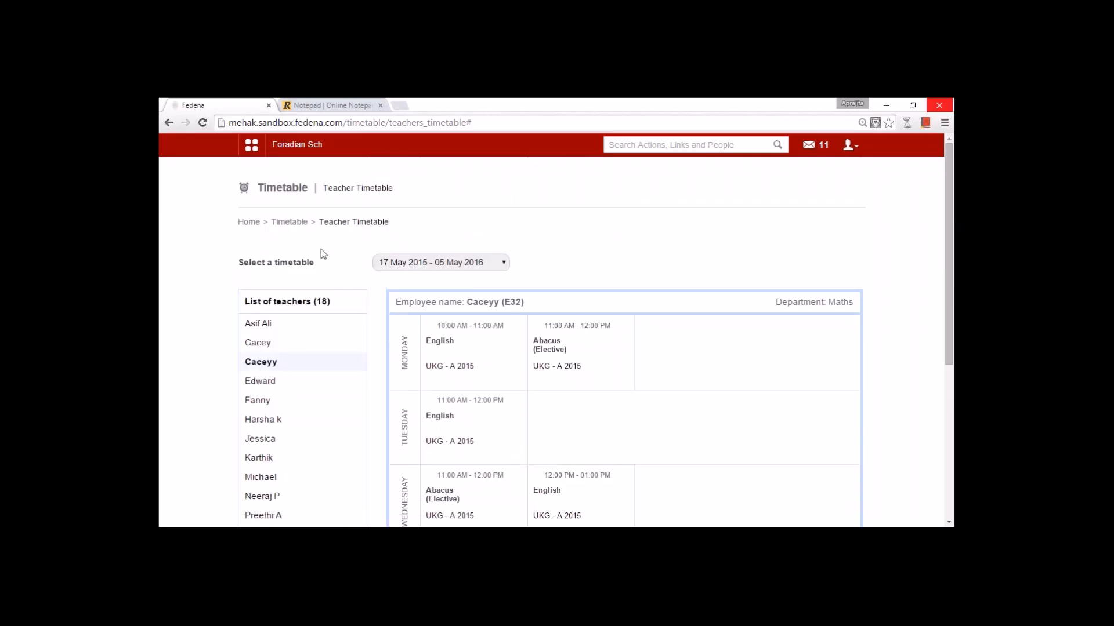
- Open Work Allotment from the Timetable home page and scroll to Pre Nursery - A 2015
{"action": "left_click", "coordinate": [289, 221]}
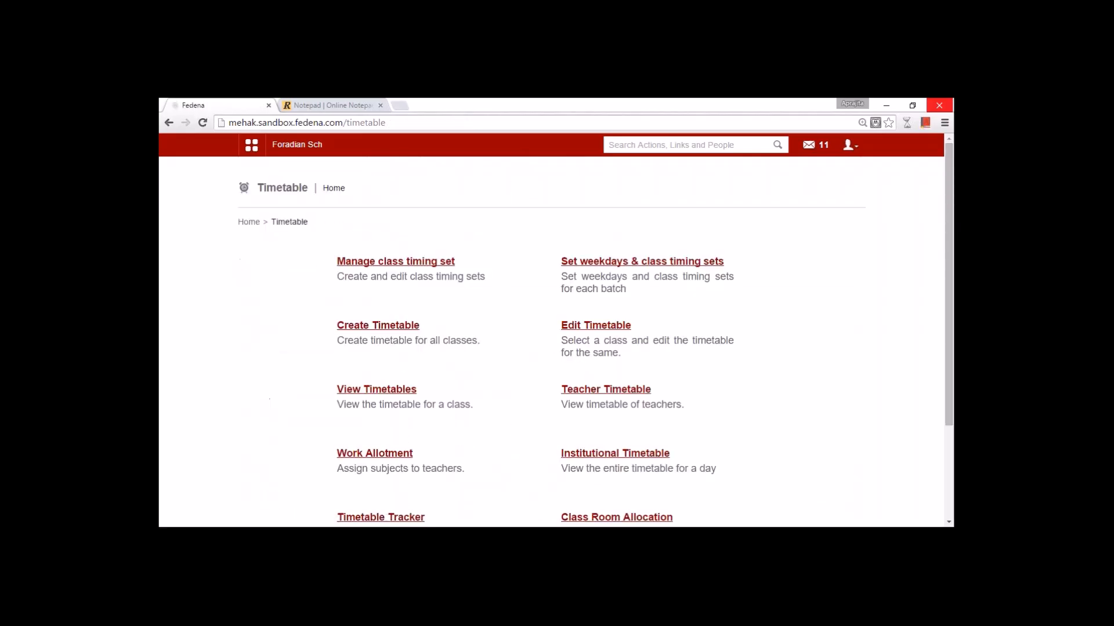
{"action": "left_click", "coordinate": [401, 453]}
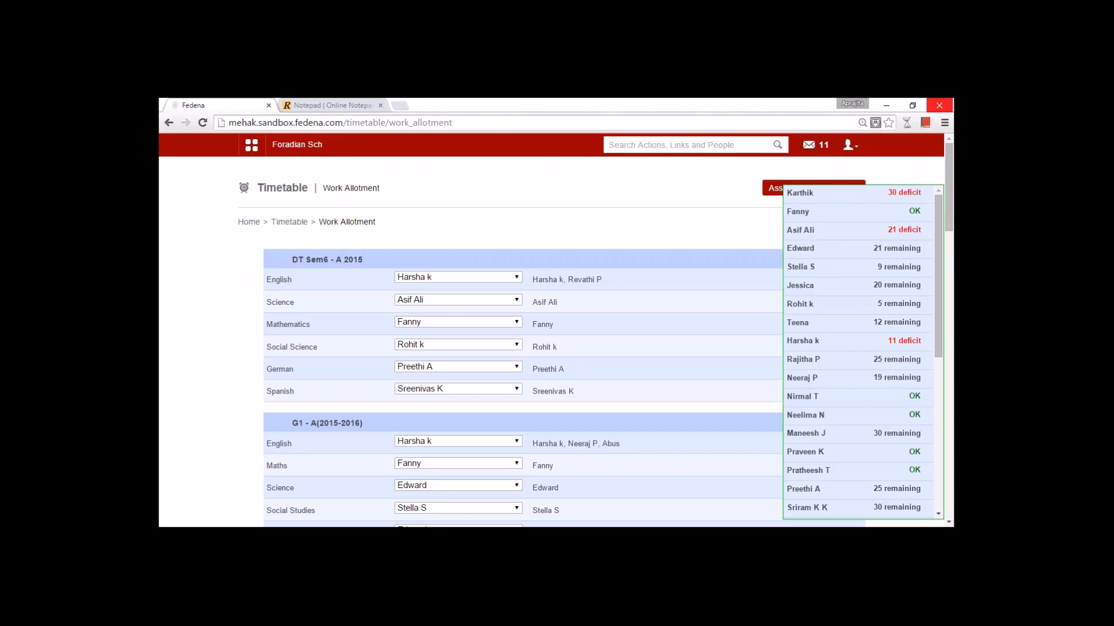
{"action": "scroll", "coordinate": [457, 346], "scroll_direction": "down", "scroll_amount": 10}
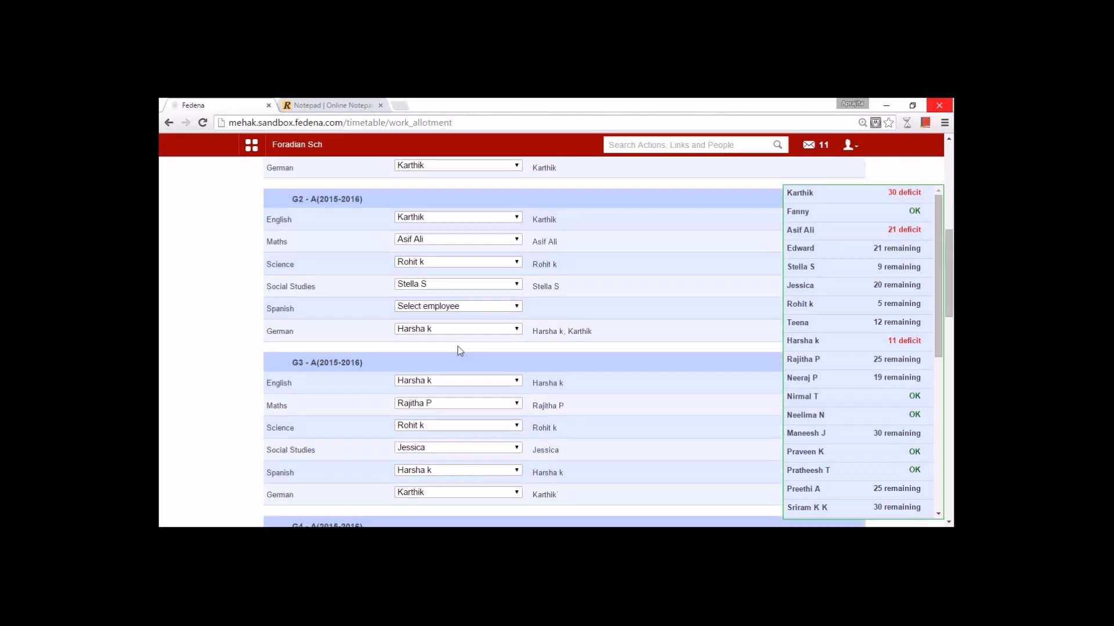
{"action": "scroll", "coordinate": [458, 346], "scroll_direction": "down", "scroll_amount": 15}
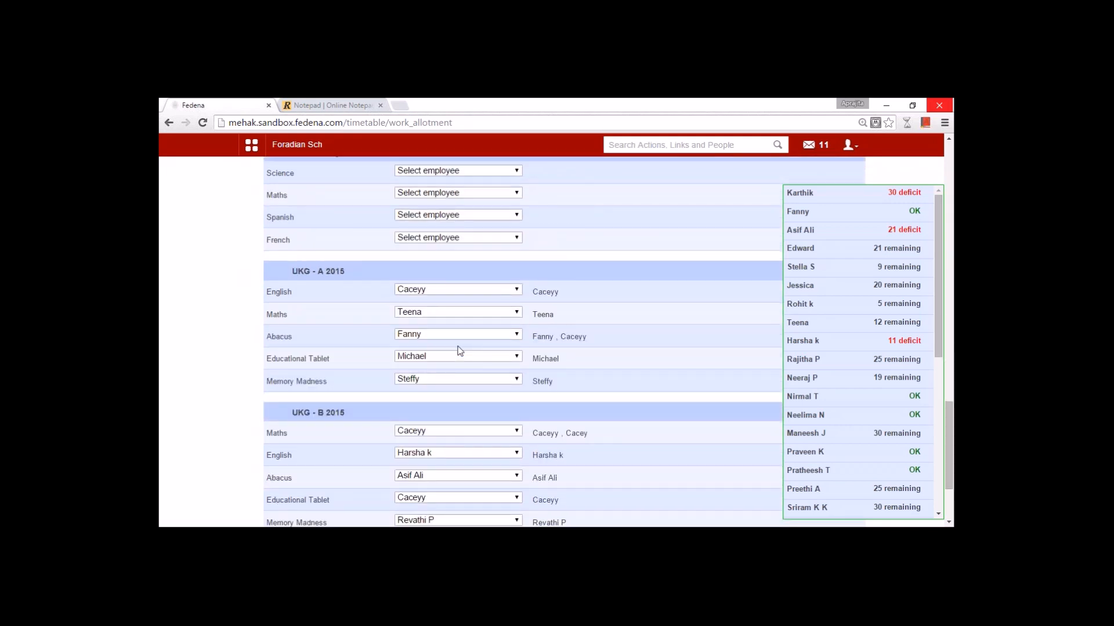
{"action": "scroll", "coordinate": [460, 350], "scroll_direction": "up", "scroll_amount": 3}
- Choose a teacher for each of Pre Nursery's Science, Maths, Spanish and French subjects
{"action": "left_click", "coordinate": [440, 365]}
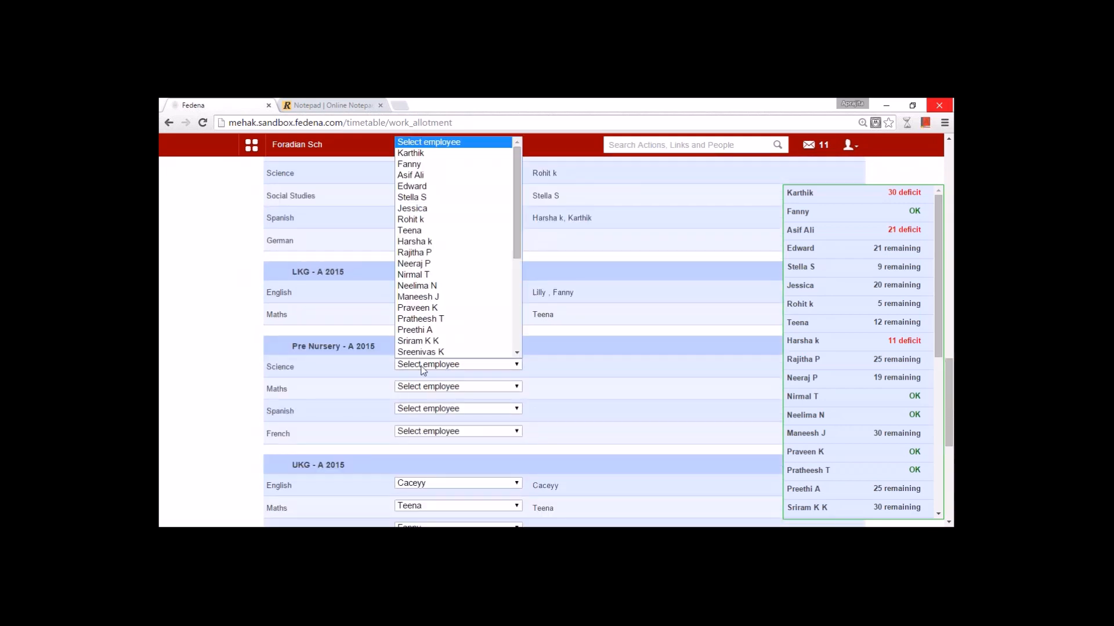
{"action": "left_click", "coordinate": [440, 318]}
{"action": "left_click", "coordinate": [437, 387]}
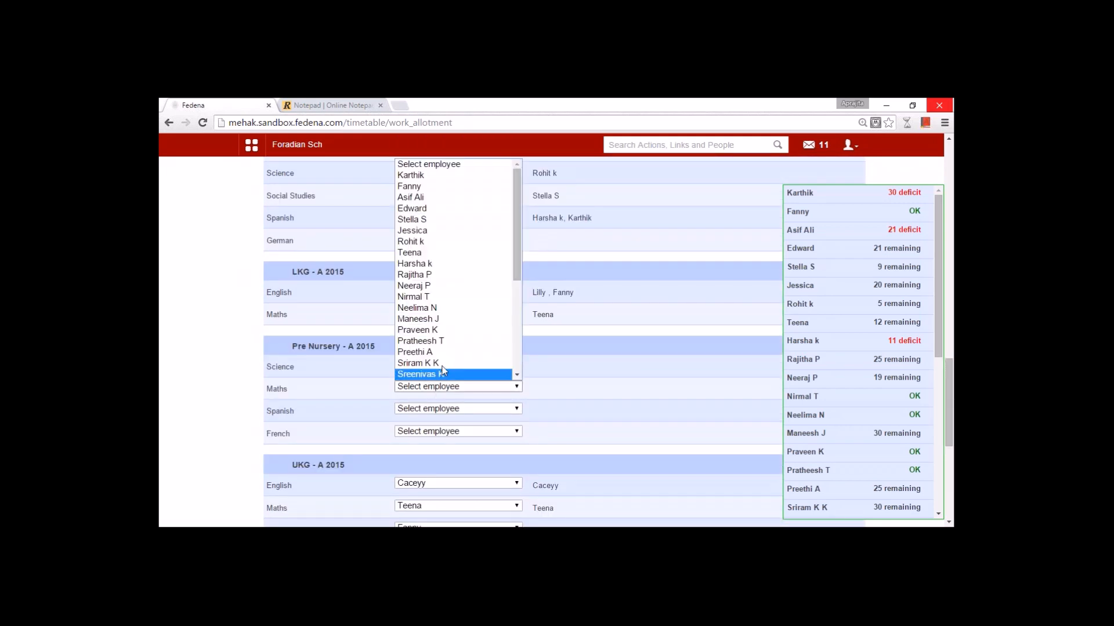
{"action": "left_click", "coordinate": [444, 345]}
{"action": "left_click", "coordinate": [459, 408]}
{"action": "left_click", "coordinate": [443, 397]}
{"action": "left_click", "coordinate": [444, 431]}
{"action": "left_click_drag", "start_coordinate": [514, 325], "coordinate": [499, 406]}
{"action": "left_click", "coordinate": [470, 398]}
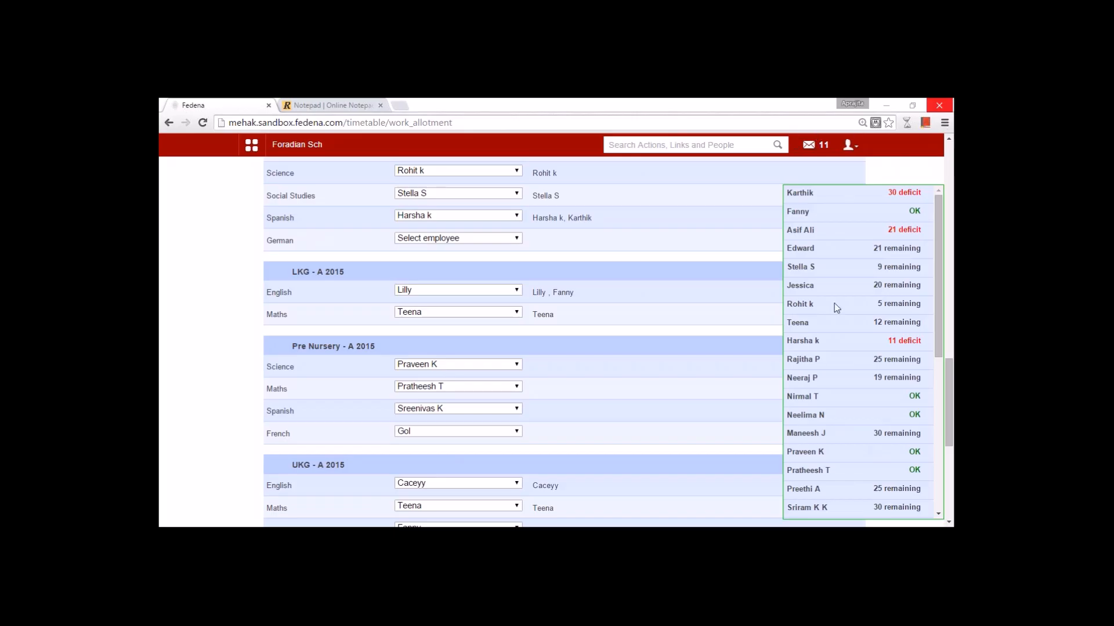
- Select a teacher's name and the word 'deficit' in the workload panel, dismissing the dictionary popups
{"action": "double_click", "coordinate": [798, 396]}
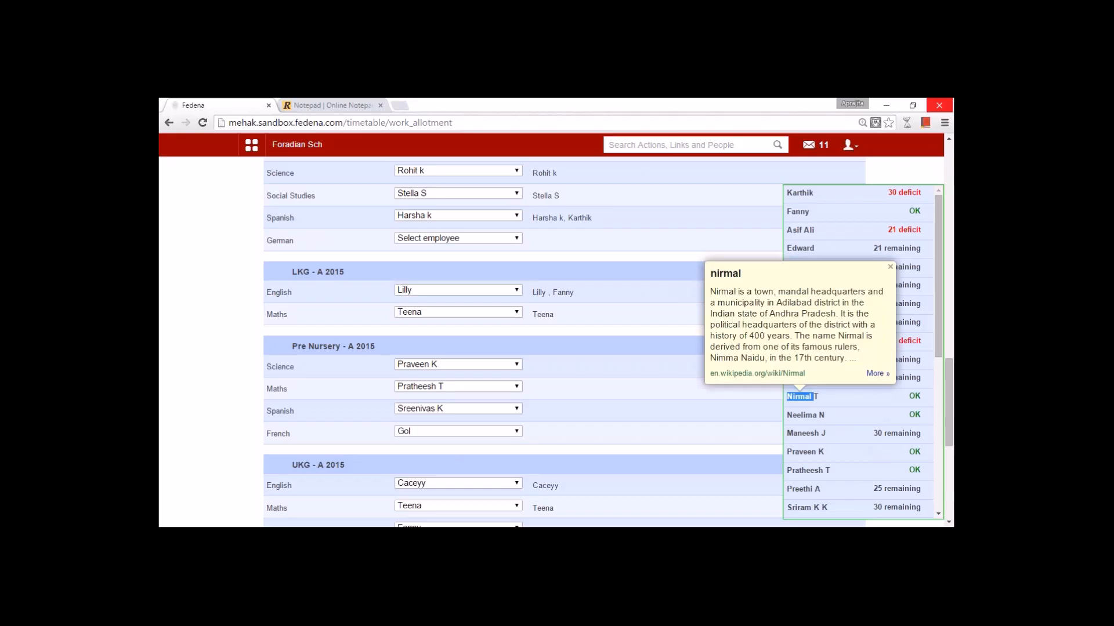
{"action": "left_click", "coordinate": [830, 402]}
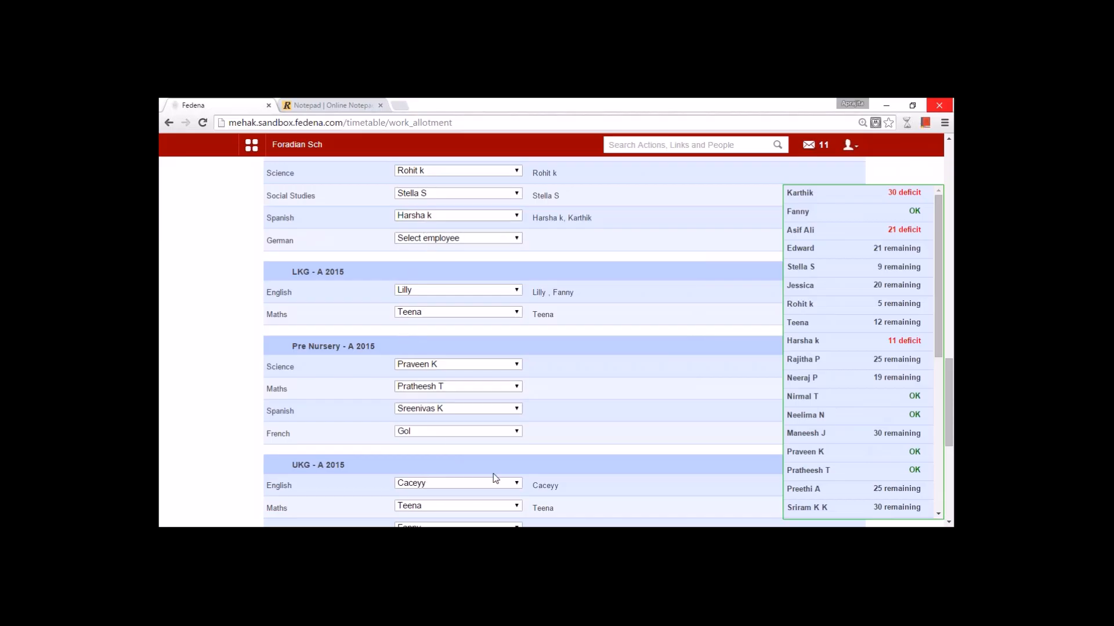
{"action": "double_click", "coordinate": [916, 342]}
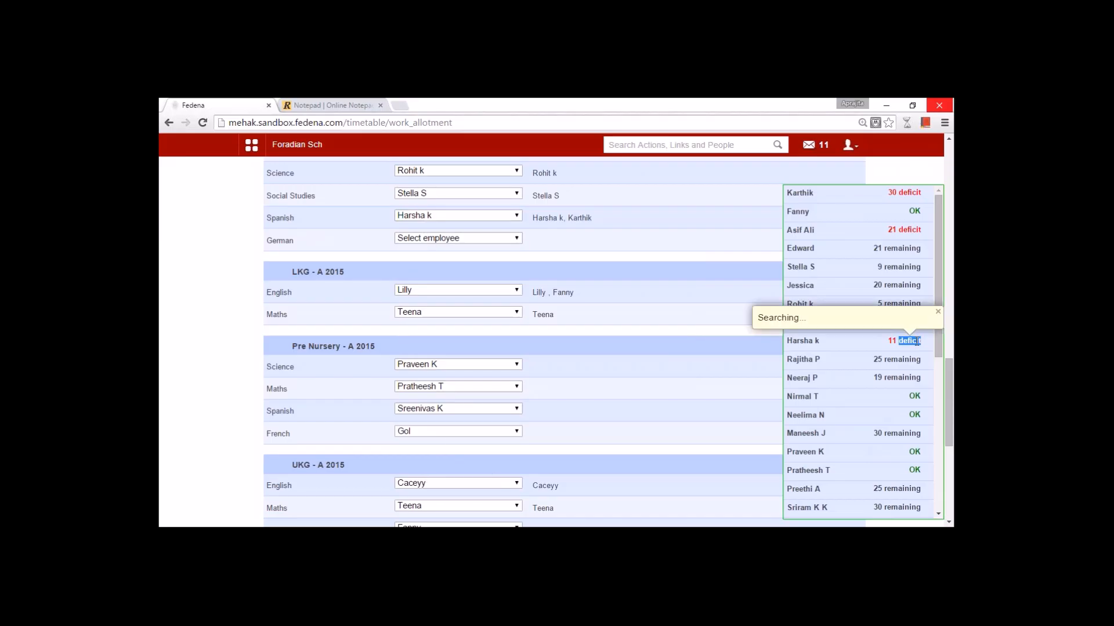
{"action": "left_click", "coordinate": [833, 372]}
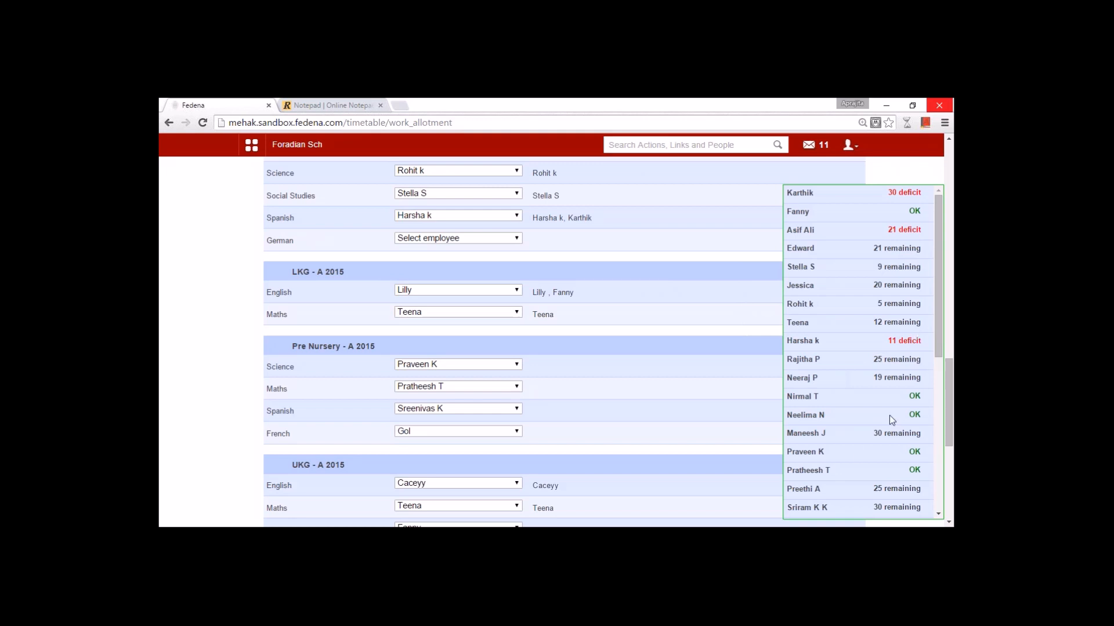
- Scroll the Work Allotment page and return to the Timetable home page
{"action": "scroll", "coordinate": [892, 420], "scroll_direction": "down", "scroll_amount": 8}
{"action": "scroll", "coordinate": [446, 384], "scroll_direction": "down", "scroll_amount": 2}
{"action": "scroll", "coordinate": [430, 385], "scroll_direction": "up", "scroll_amount": 15}
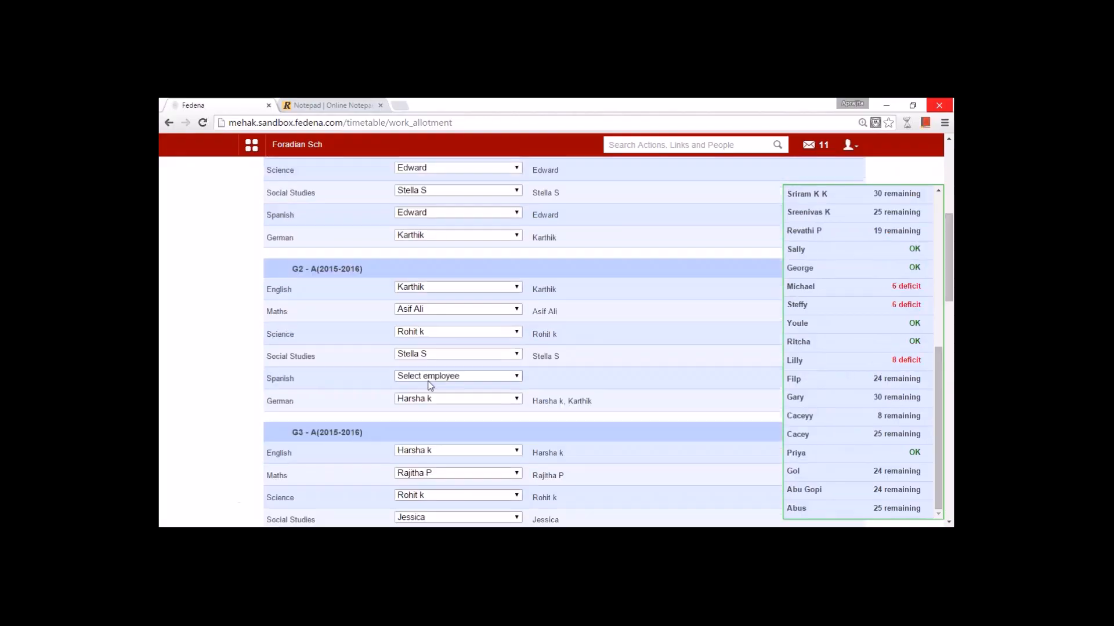
{"action": "scroll", "coordinate": [430, 386], "scroll_direction": "up", "scroll_amount": 5}
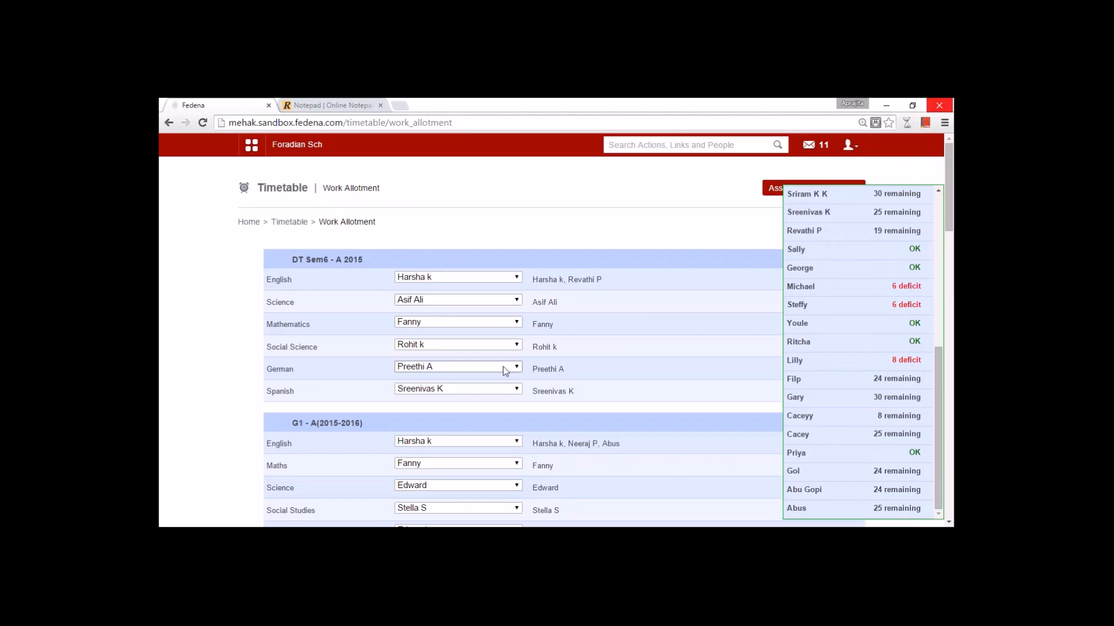
{"action": "left_click", "coordinate": [292, 223]}
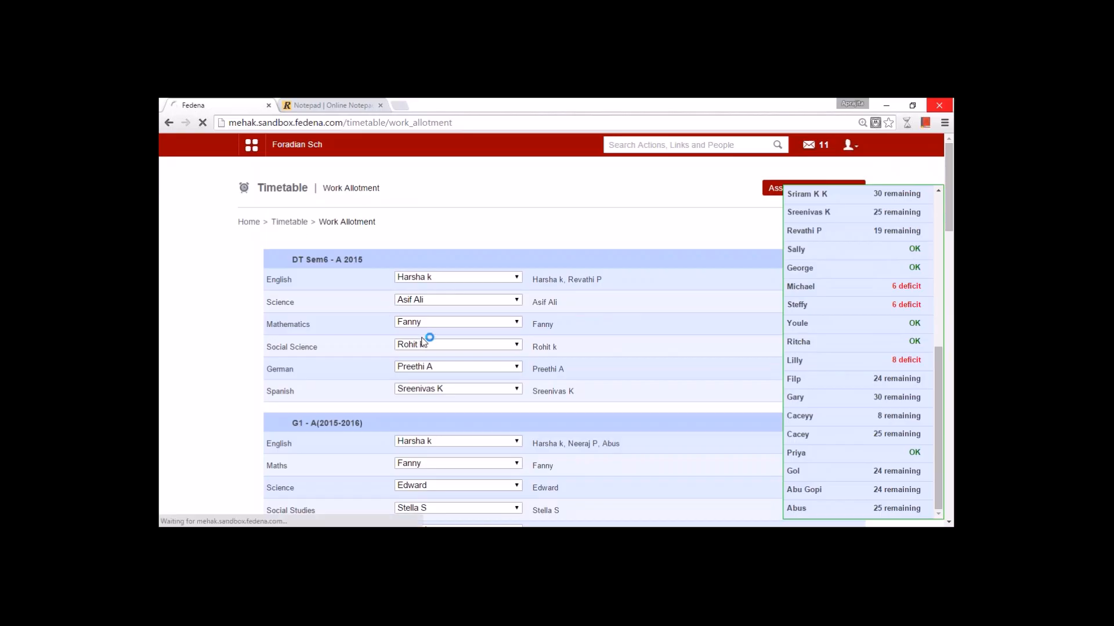
{"action": "scroll", "coordinate": [428, 335], "scroll_direction": "down", "scroll_amount": 3}
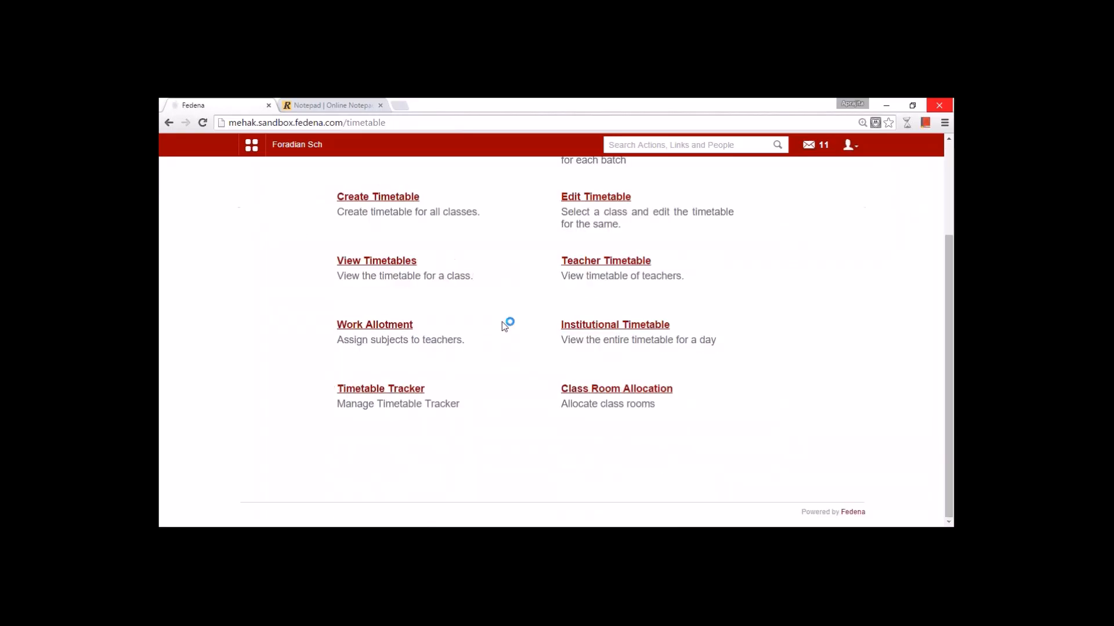
- Open the day-wise Institutional Timetable and scroll through 17 August 2015's schedule
{"action": "left_click", "coordinate": [583, 324]}
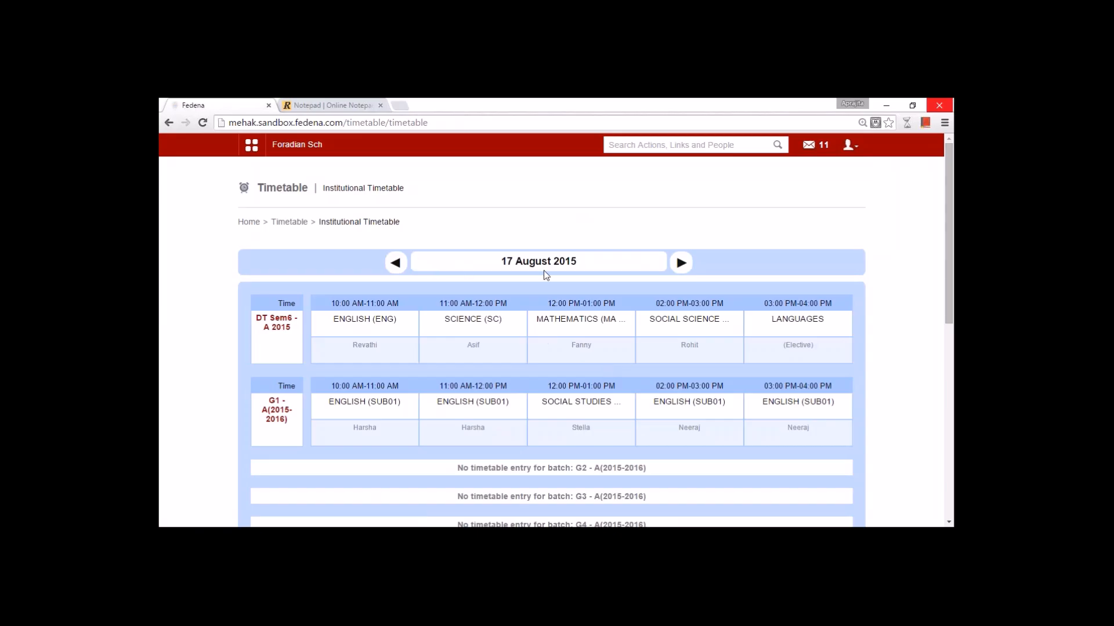
{"action": "scroll", "coordinate": [577, 265], "scroll_direction": "down", "scroll_amount": 5}
{"action": "scroll", "coordinate": [514, 263], "scroll_direction": "down", "scroll_amount": 4}
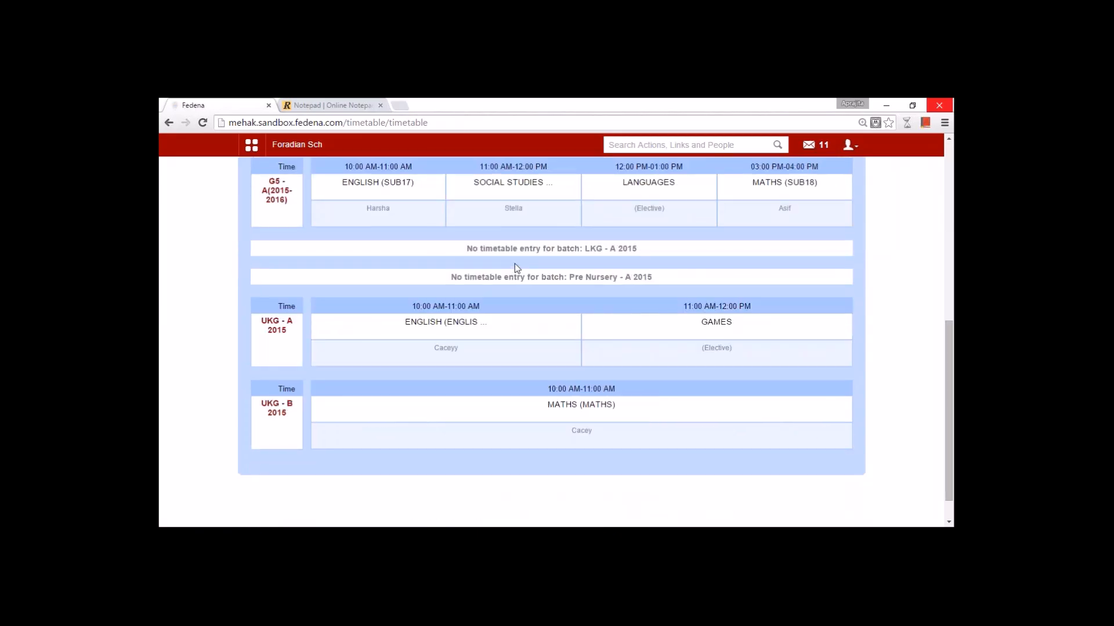
{"action": "scroll", "coordinate": [514, 263], "scroll_direction": "up", "scroll_amount": 10}
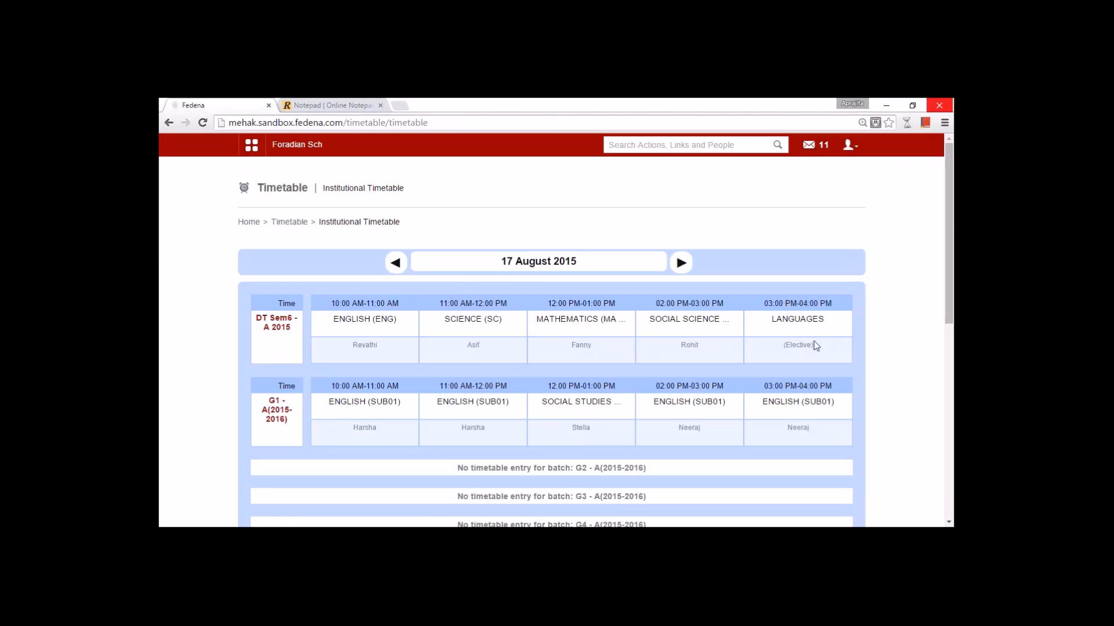
{"action": "scroll", "coordinate": [819, 344], "scroll_direction": "down", "scroll_amount": 7}
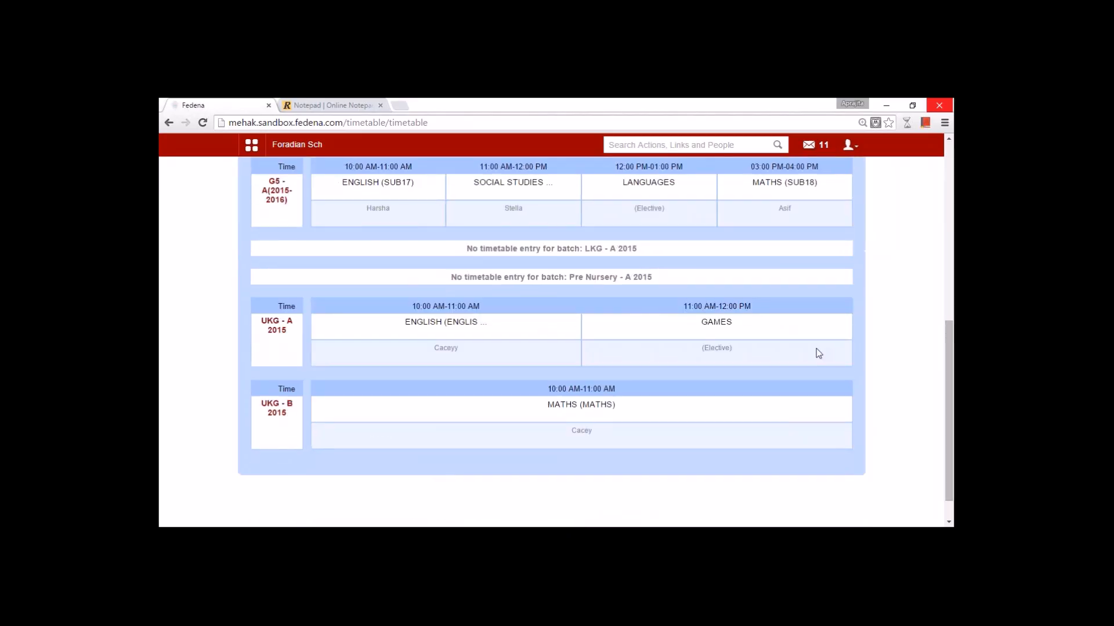
{"action": "scroll", "coordinate": [504, 444], "scroll_direction": "up", "scroll_amount": 7}
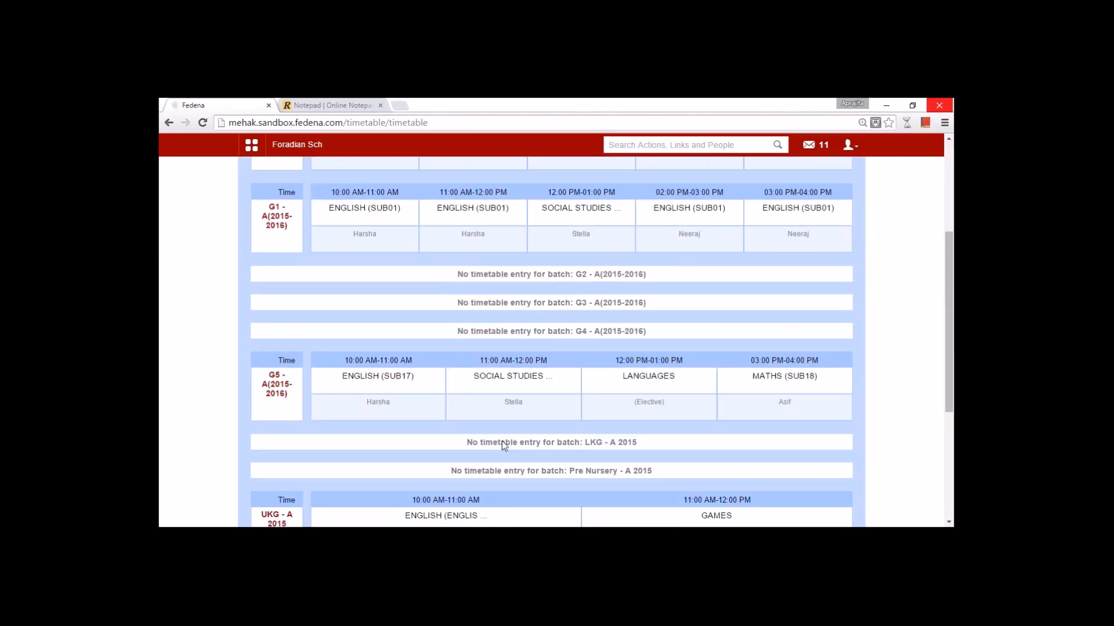
- Step through the 18 and 19 August 2015 timetables, then return to the Timetable home page
{"action": "left_click", "coordinate": [681, 262]}
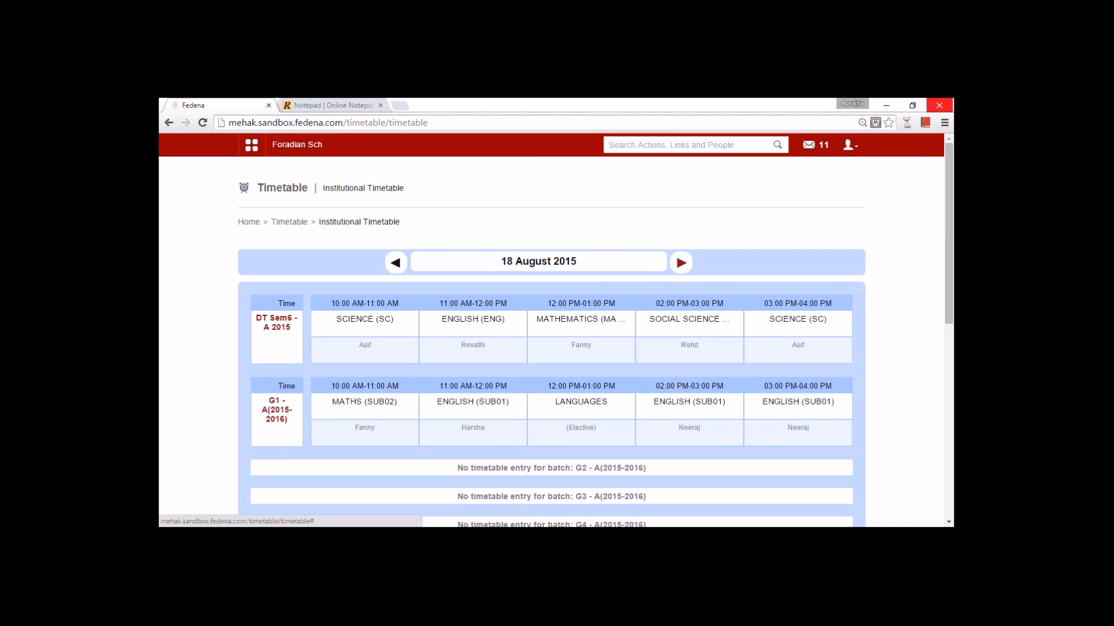
{"action": "left_click", "coordinate": [681, 262]}
{"action": "scroll", "coordinate": [681, 263], "scroll_direction": "down", "scroll_amount": 6}
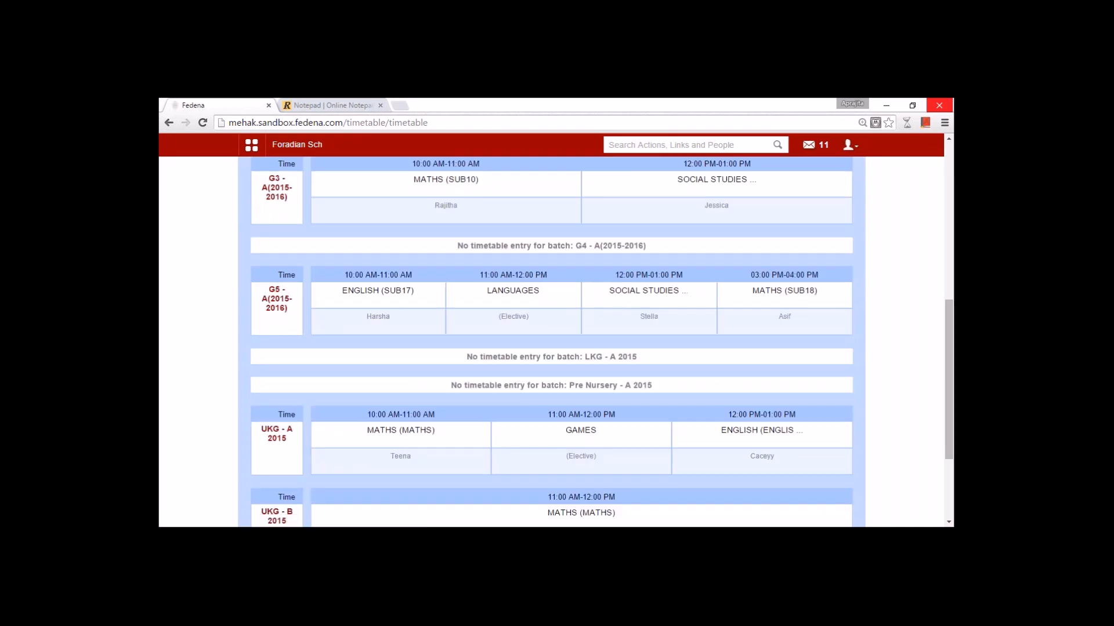
{"action": "scroll", "coordinate": [329, 235], "scroll_direction": "up", "scroll_amount": 6}
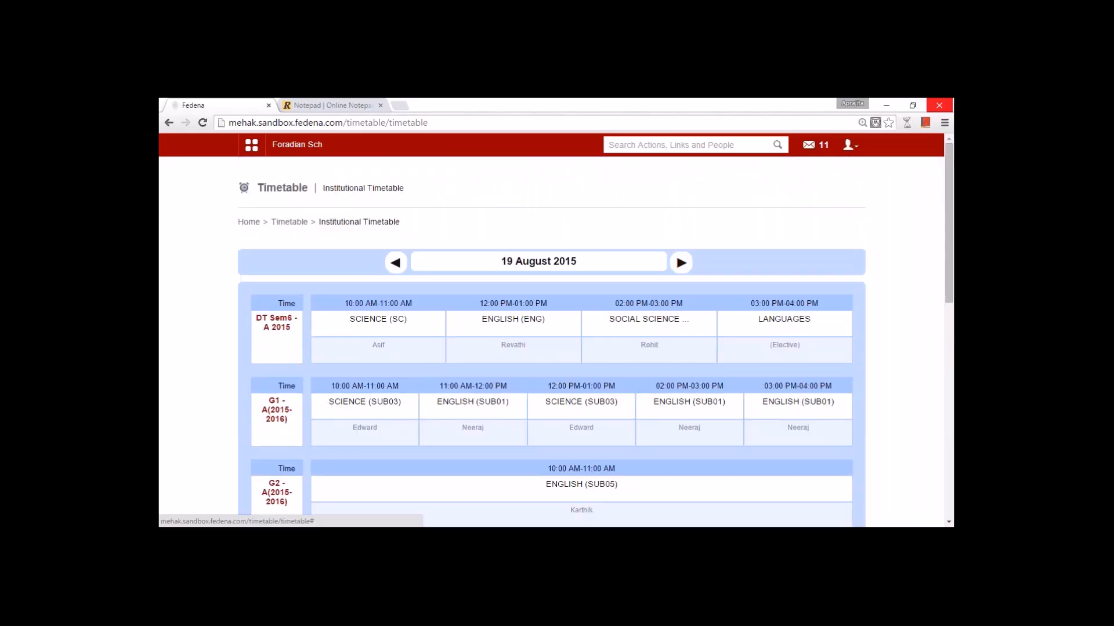
{"action": "left_click", "coordinate": [289, 221]}
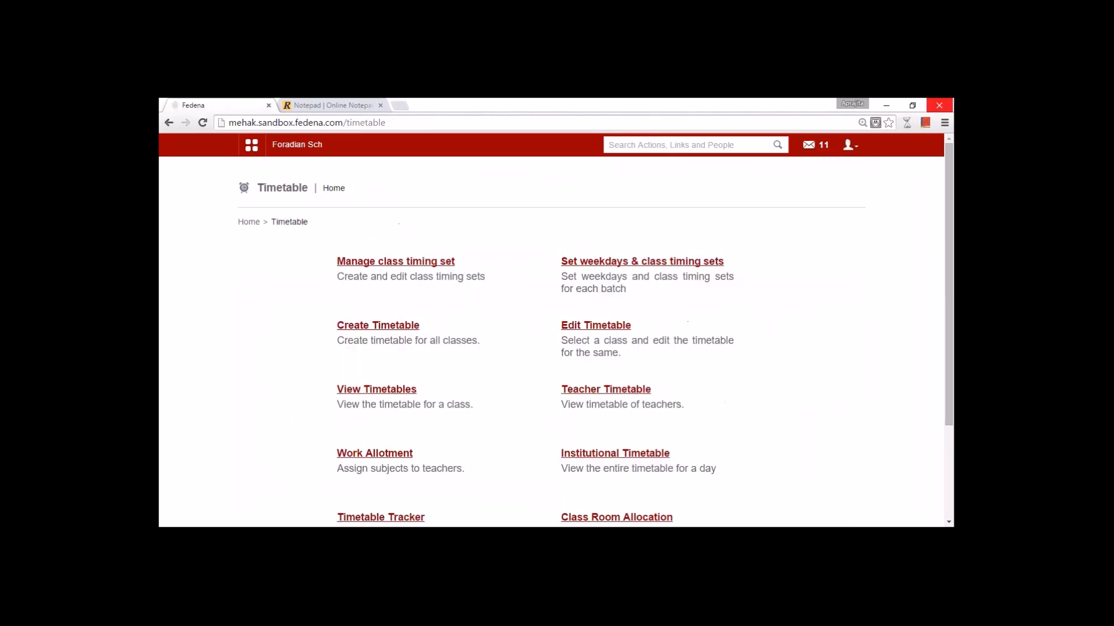
- Open Timetable Tracker's Swap Timetable and pick batch G1 - A(2015-2016)
{"action": "scroll", "coordinate": [430, 424], "scroll_direction": "down", "scroll_amount": 3}
{"action": "left_click", "coordinate": [402, 389]}
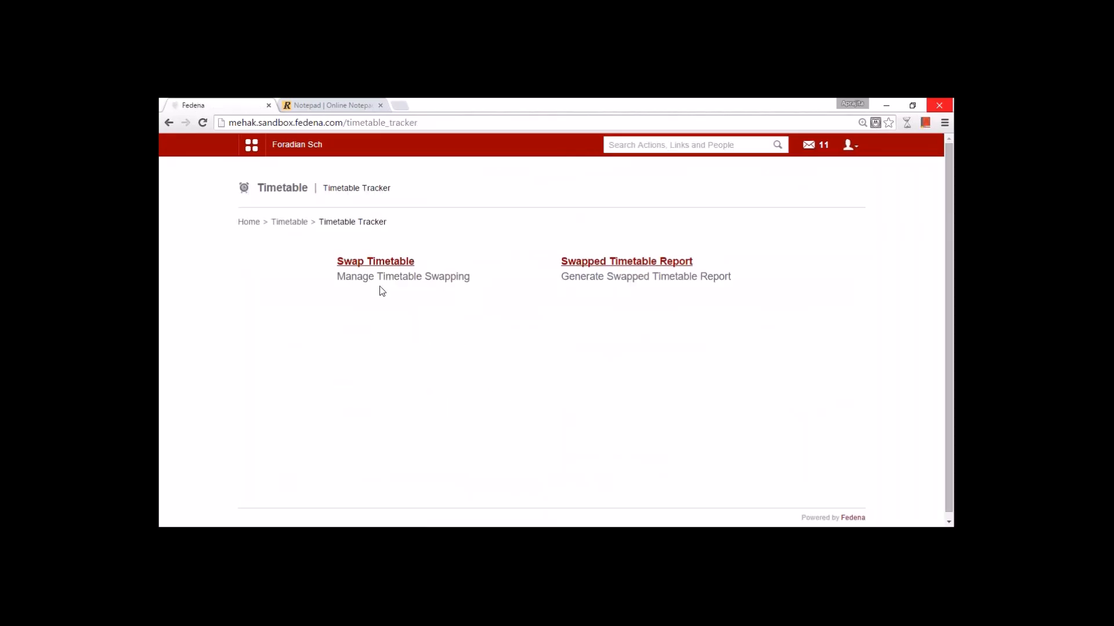
{"action": "left_click", "coordinate": [377, 263]}
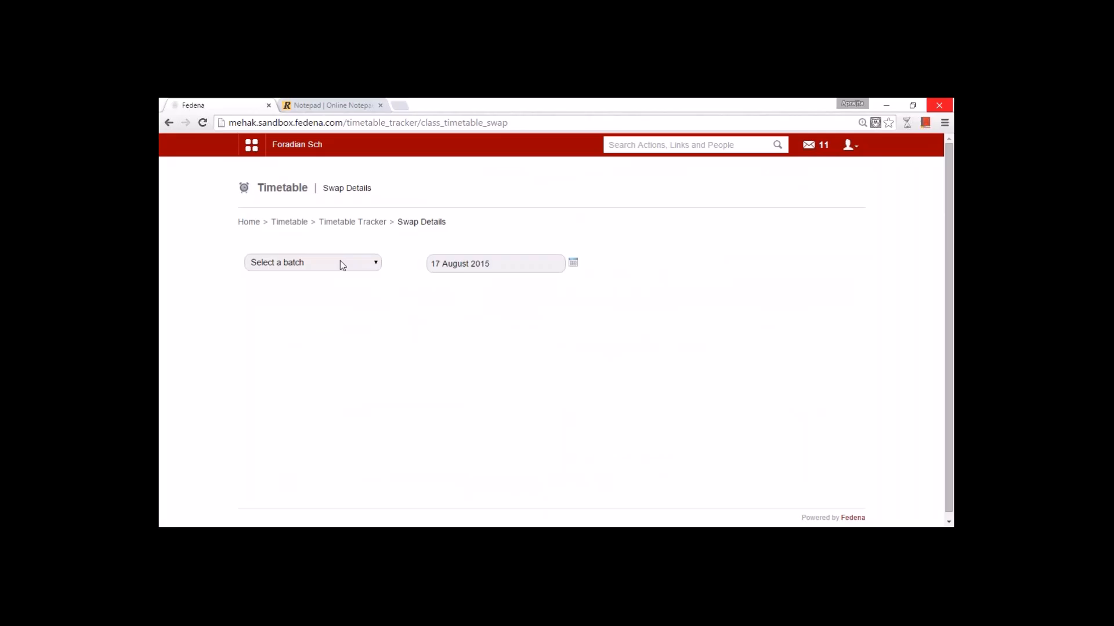
{"action": "left_click", "coordinate": [342, 265]}
{"action": "left_click", "coordinate": [290, 299]}
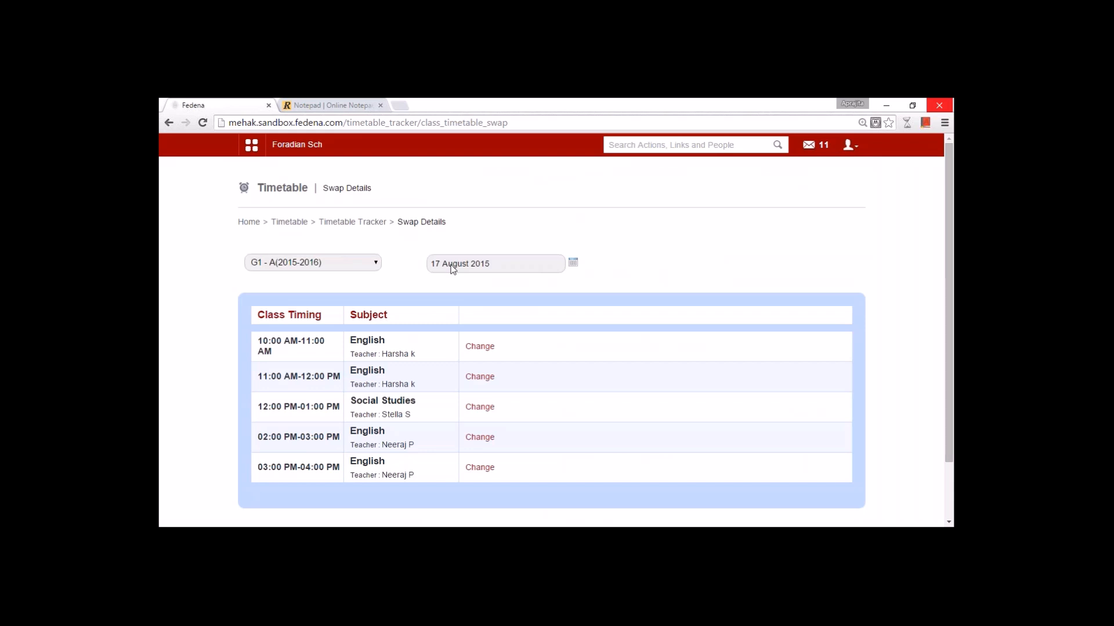
- Change the swap date to 18 August 2015
{"action": "left_click", "coordinate": [572, 263]}
{"action": "left_click", "coordinate": [472, 345]}
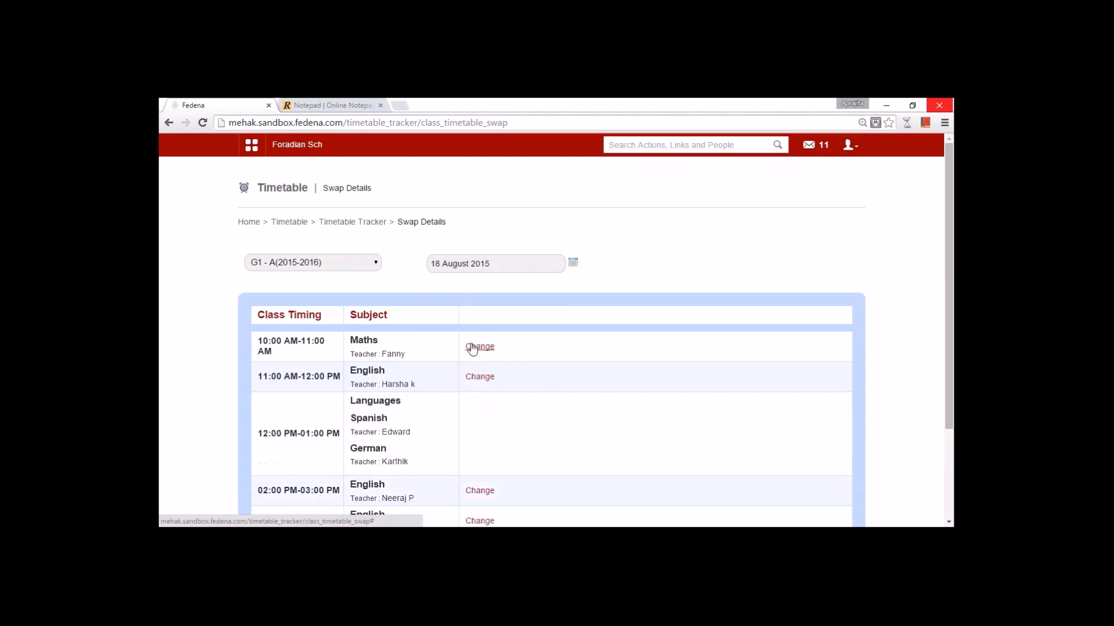
{"action": "double_click", "coordinate": [391, 354]}
{"action": "left_click", "coordinate": [398, 353]}
- Swap the 10:00 AM Maths period to another Maths department teacher, subject Maths
{"action": "left_click", "coordinate": [476, 347]}
{"action": "left_click", "coordinate": [511, 351]}
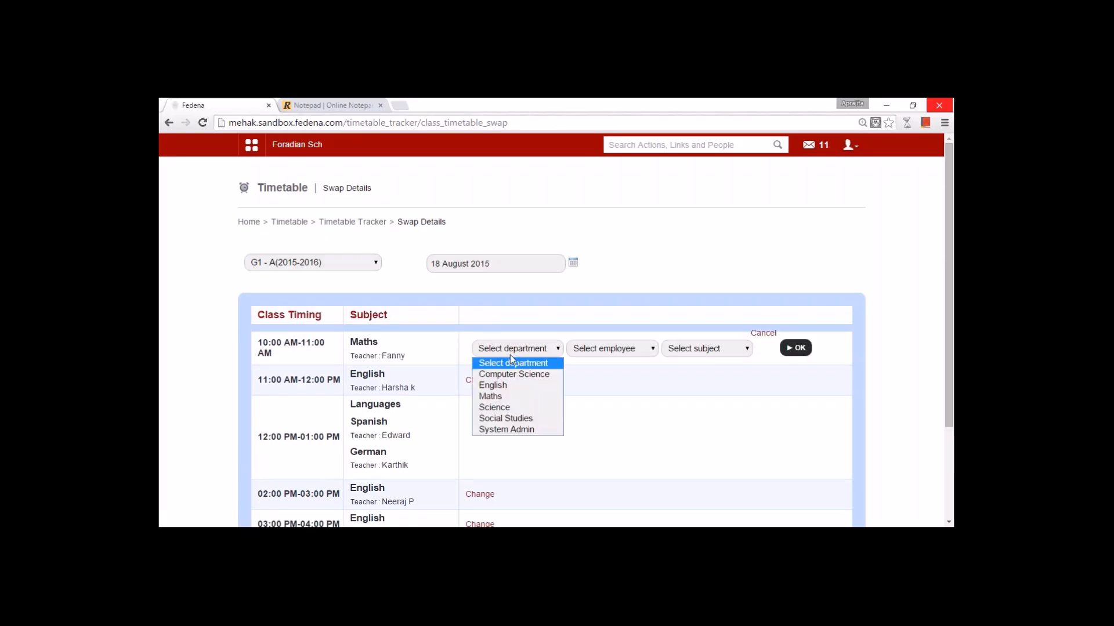
{"action": "left_click", "coordinate": [505, 397]}
{"action": "left_click", "coordinate": [603, 351]}
{"action": "left_click", "coordinate": [603, 352]}
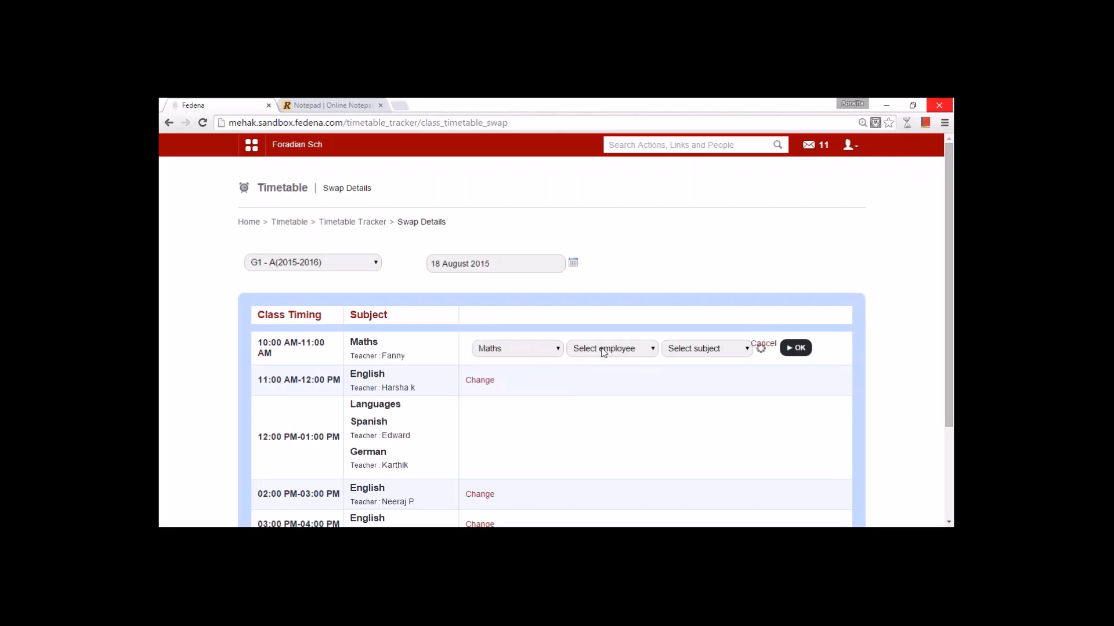
{"action": "left_click", "coordinate": [603, 352]}
{"action": "left_click", "coordinate": [597, 409]}
{"action": "left_click", "coordinate": [706, 350]}
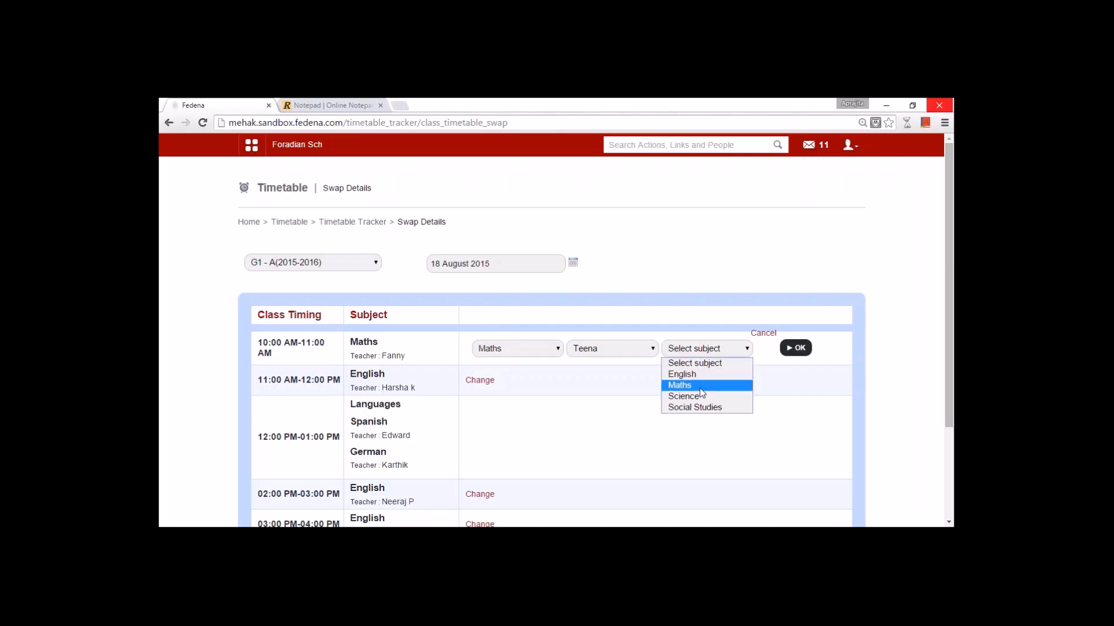
{"action": "left_click", "coordinate": [688, 385]}
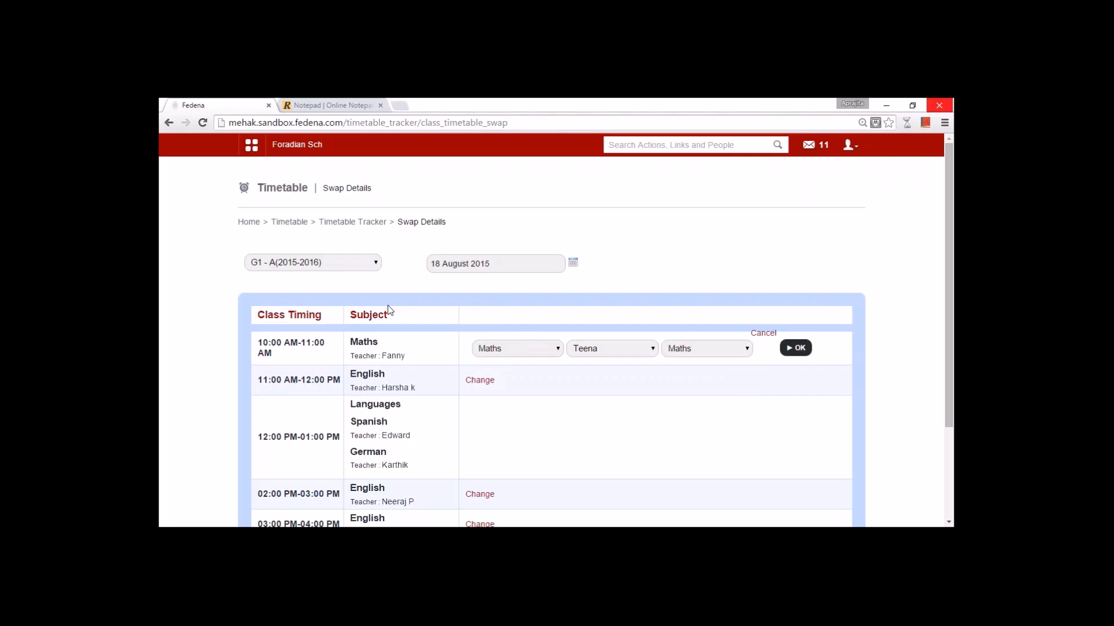
{"action": "left_click", "coordinate": [795, 348]}
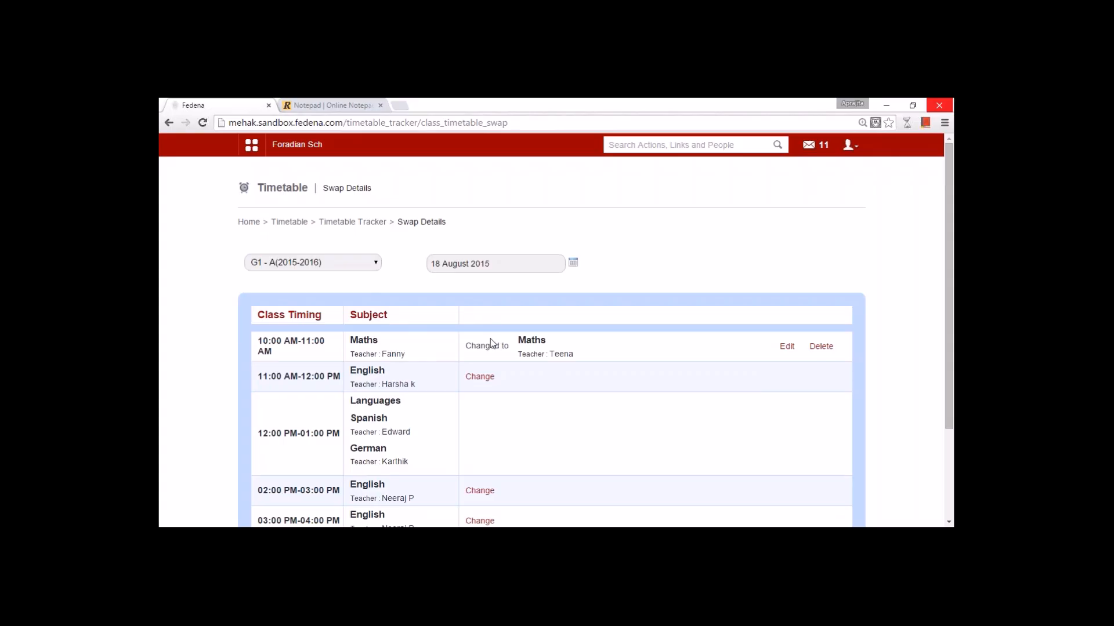
- Search the swapped-timetable report from 05 August to 19 August 2015
{"action": "left_click", "coordinate": [343, 222]}
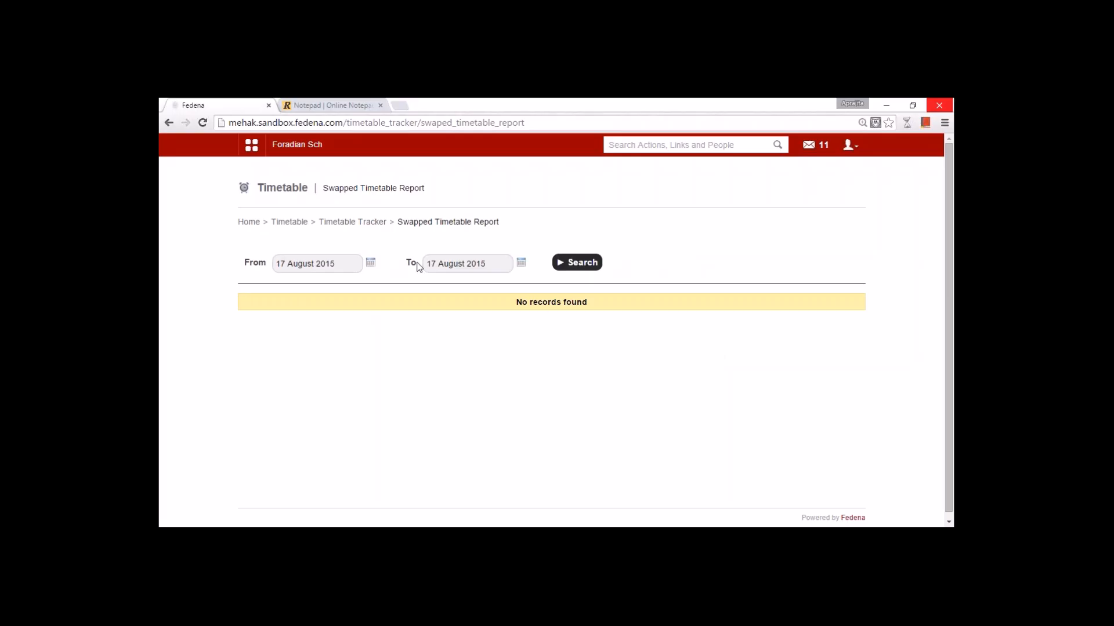
{"action": "left_click", "coordinate": [368, 262]}
{"action": "left_click", "coordinate": [332, 316]}
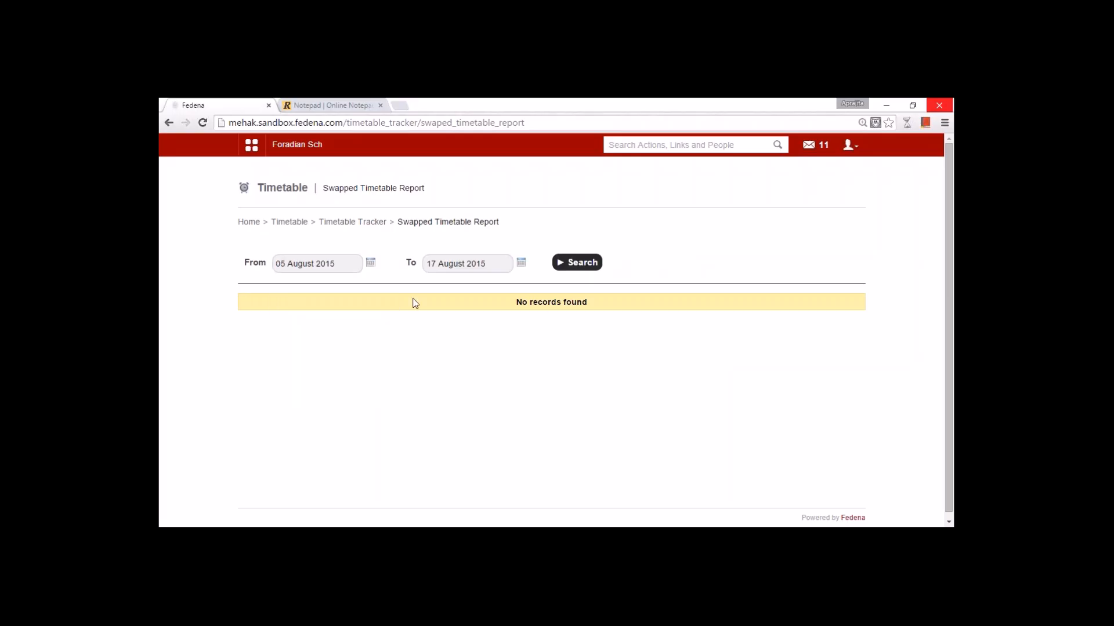
{"action": "left_click", "coordinate": [510, 263]}
{"action": "left_click", "coordinate": [485, 343]}
{"action": "left_click", "coordinate": [584, 268]}
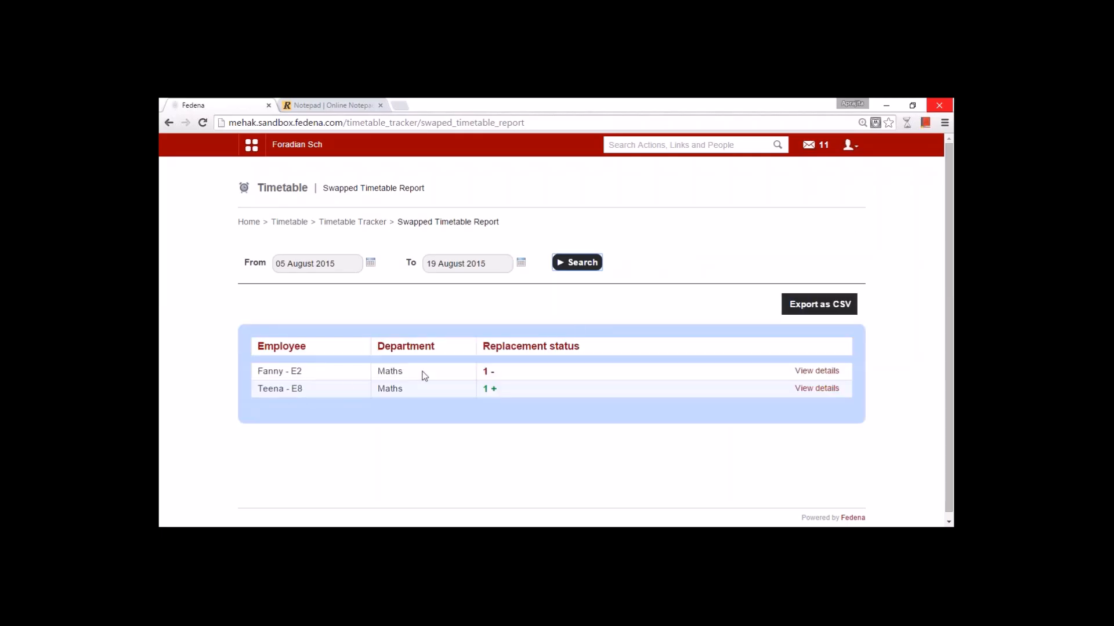
- Expand and review both teachers' swap details
{"action": "left_click", "coordinate": [829, 377]}
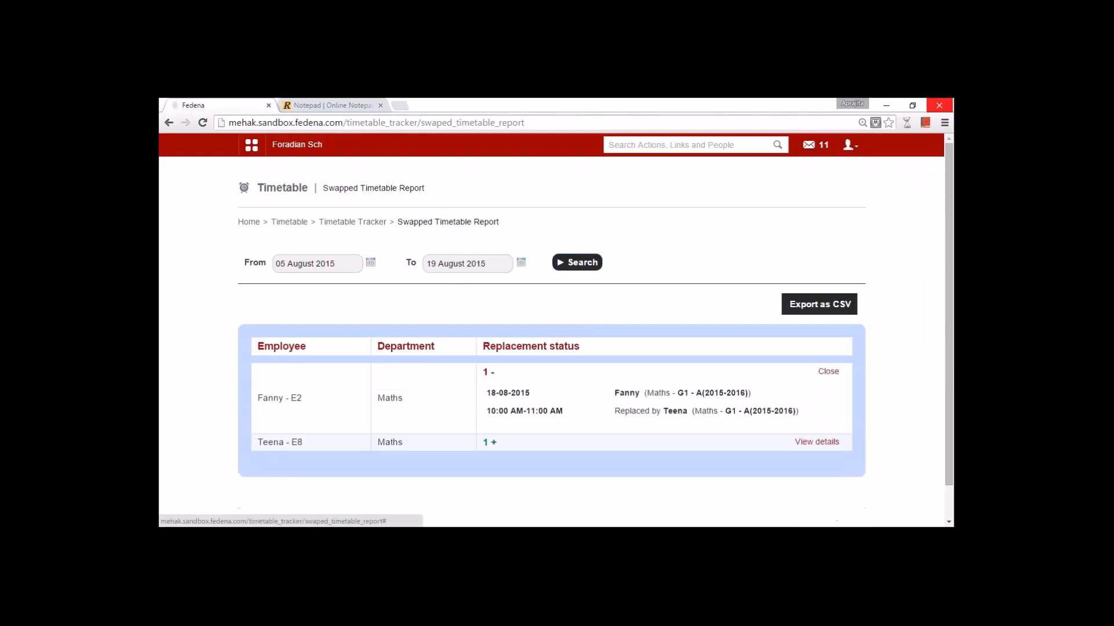
{"action": "left_click", "coordinate": [815, 442]}
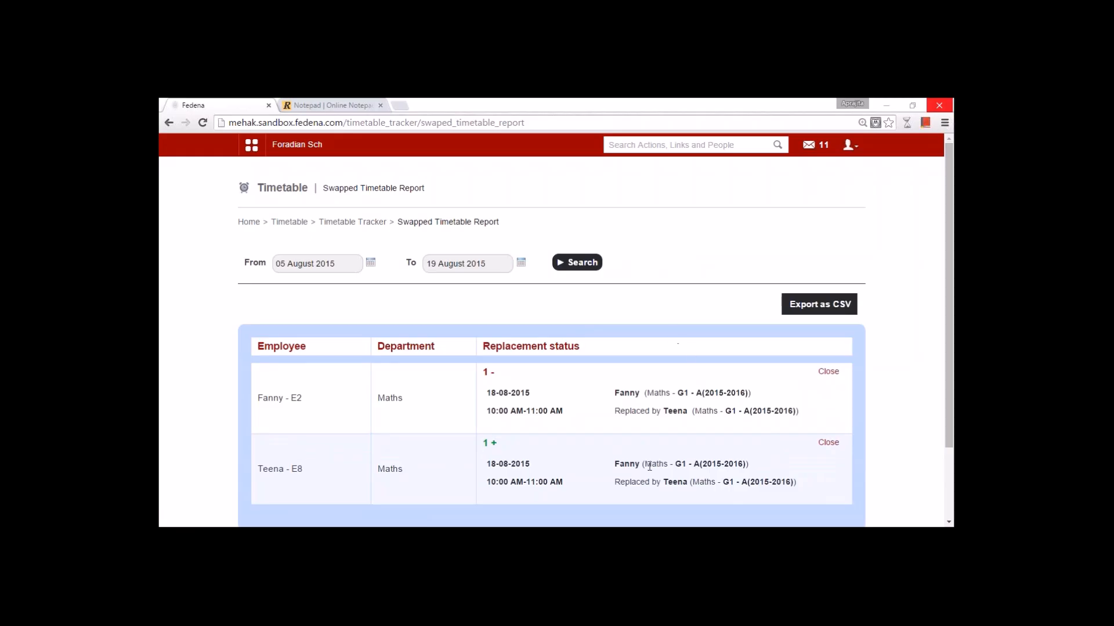
{"action": "scroll", "coordinate": [650, 462], "scroll_direction": "down", "scroll_amount": 3}
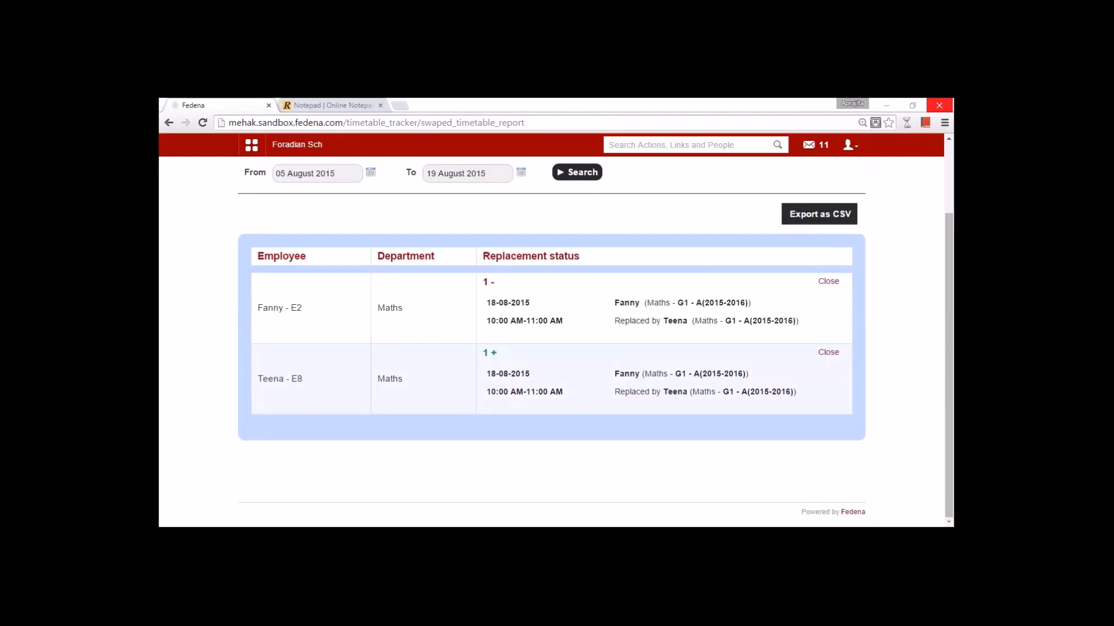
{"action": "scroll", "coordinate": [648, 464], "scroll_direction": "up", "scroll_amount": 3}
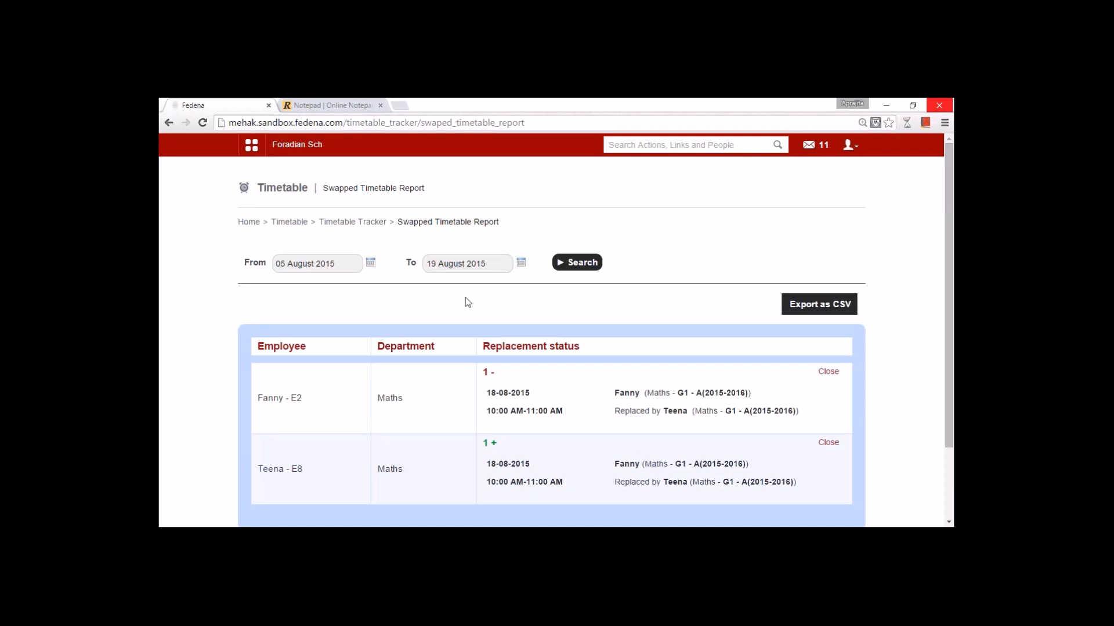
- Go to Class Room Allocation's Manage Buildings list
{"action": "left_click", "coordinate": [297, 224]}
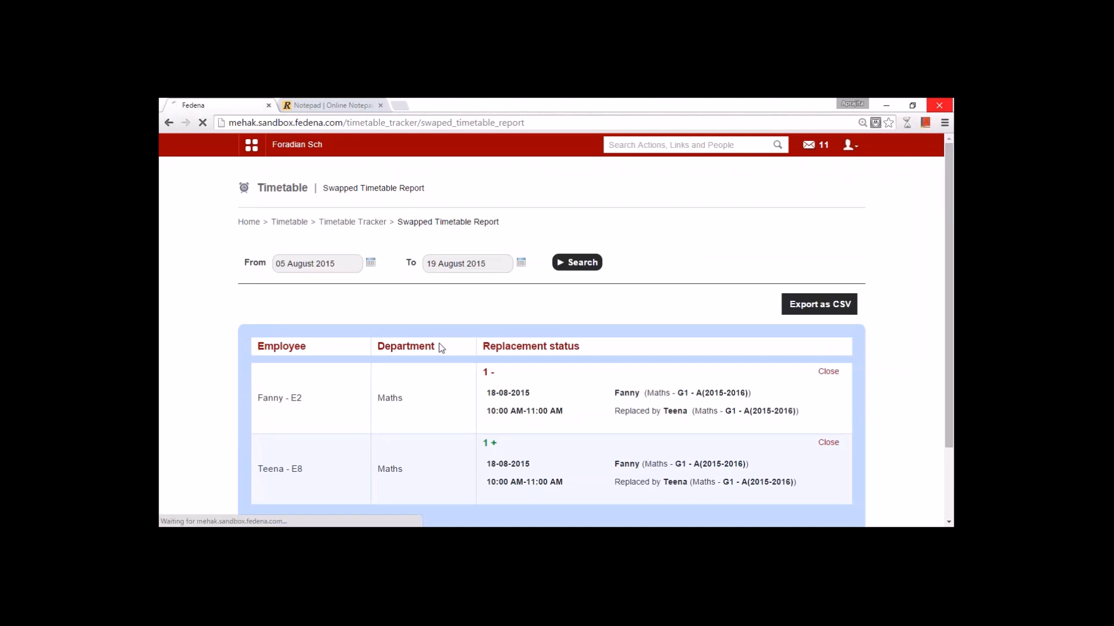
{"action": "scroll", "coordinate": [530, 406], "scroll_direction": "down", "scroll_amount": 3}
{"action": "left_click", "coordinate": [603, 389]}
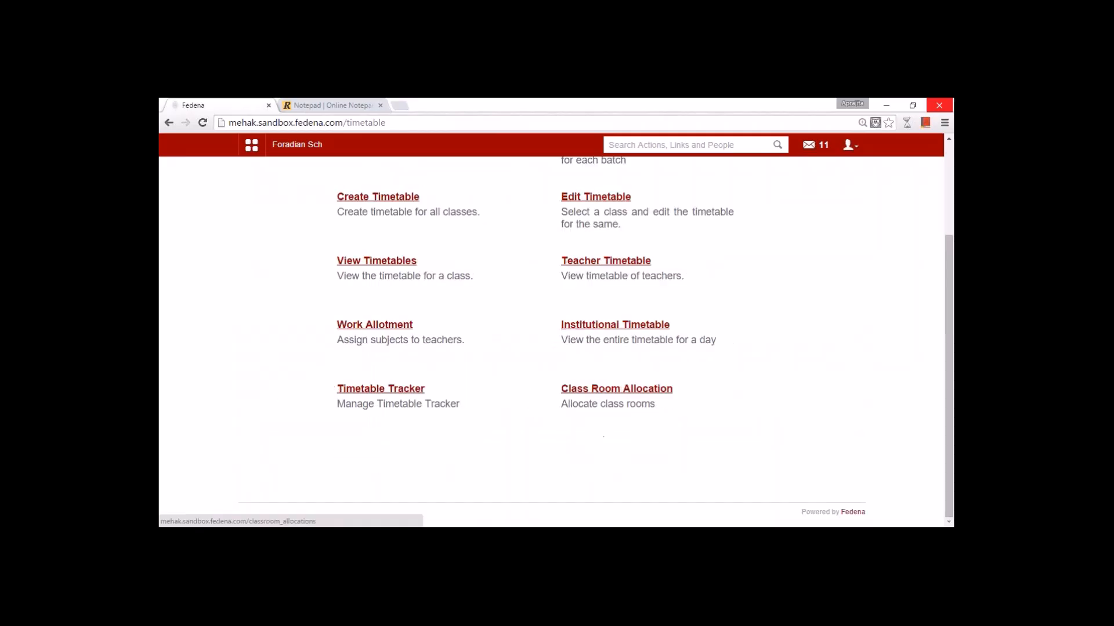
{"action": "left_click", "coordinate": [386, 262]}
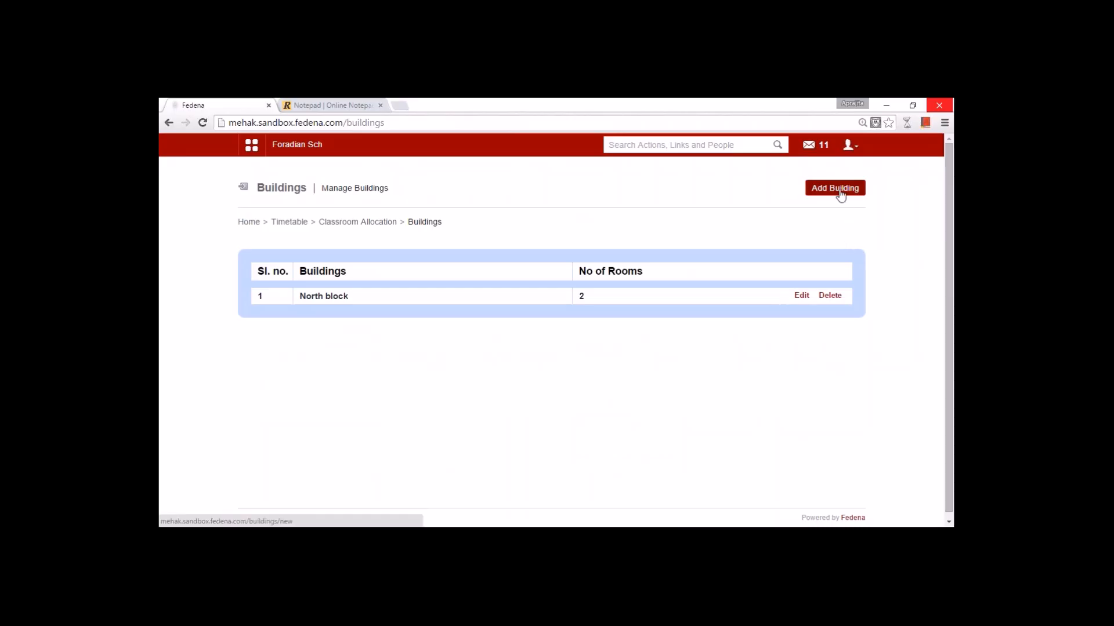
- Inspect the edit pages for North block and its room R1, then return to Classroom Allocation
{"action": "left_click", "coordinate": [801, 297]}
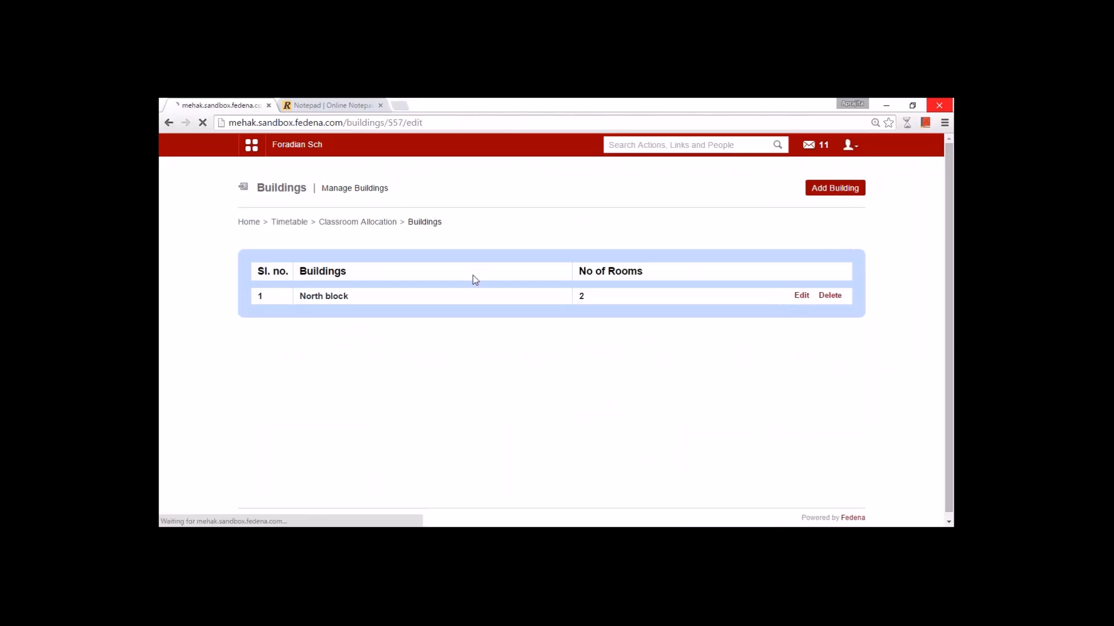
{"action": "left_click_drag", "start_coordinate": [405, 265], "coordinate": [342, 271]}
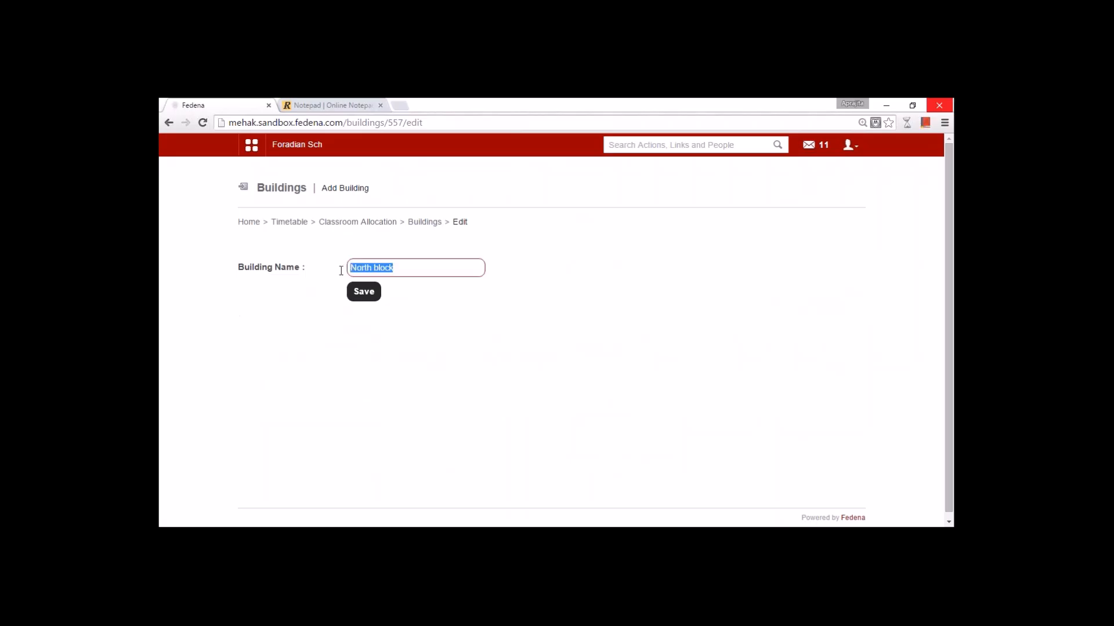
{"action": "left_click", "coordinate": [424, 222]}
{"action": "left_click", "coordinate": [342, 298]}
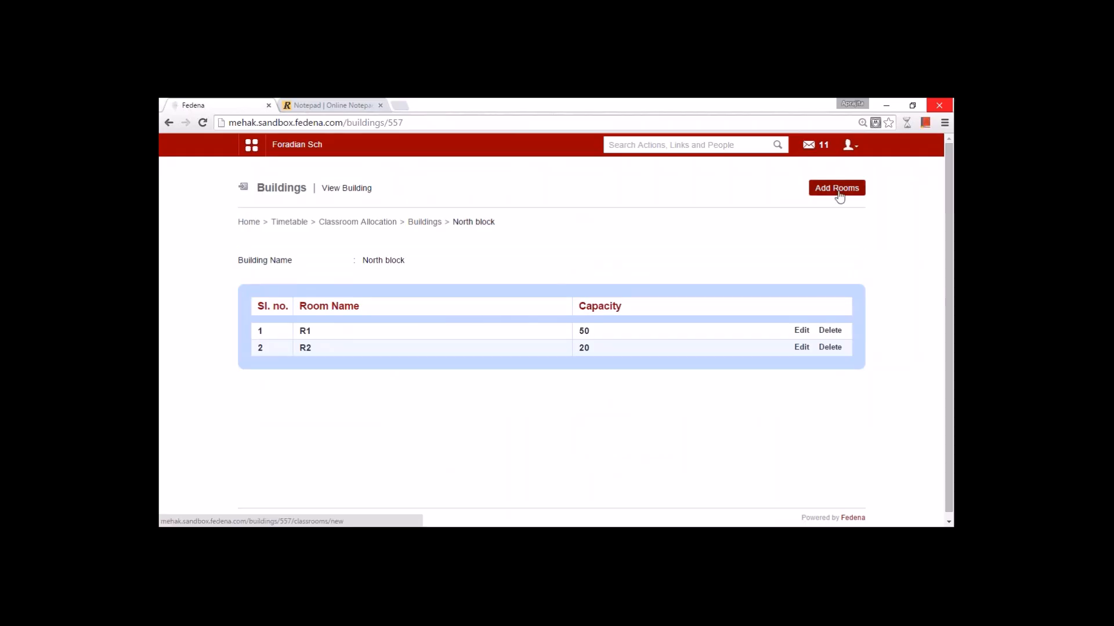
{"action": "left_click", "coordinate": [801, 331]}
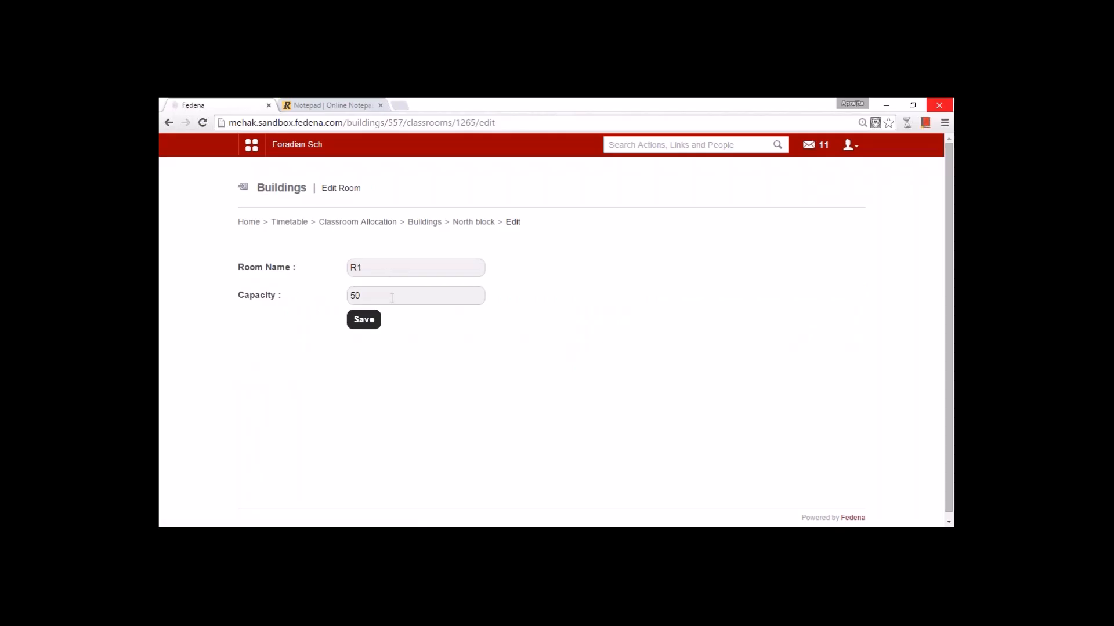
{"action": "left_click", "coordinate": [469, 225]}
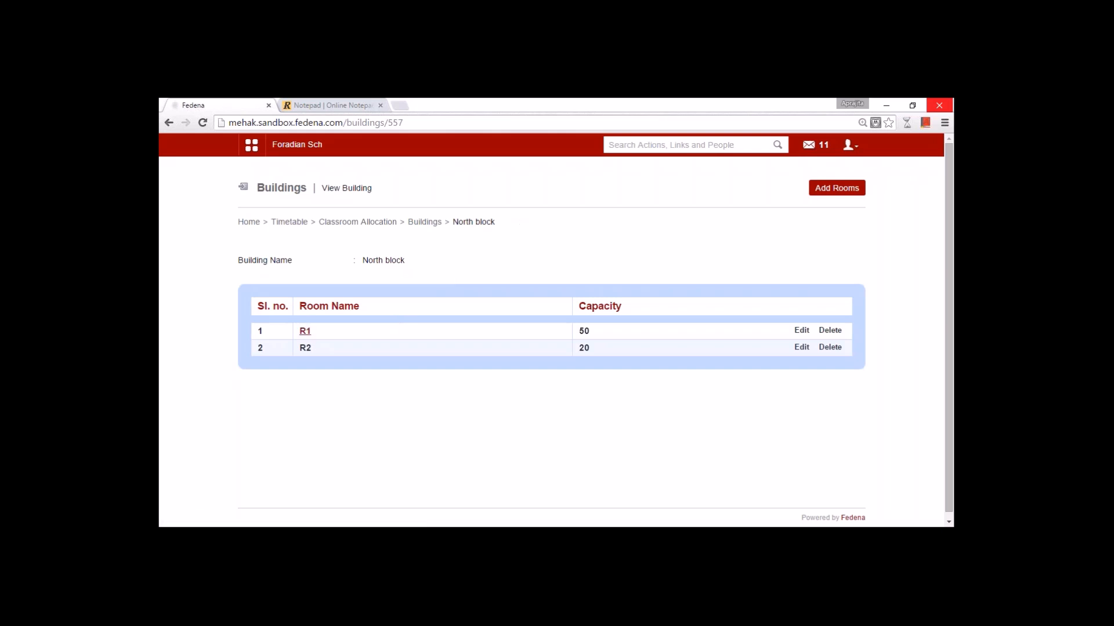
{"action": "left_click", "coordinate": [357, 222]}
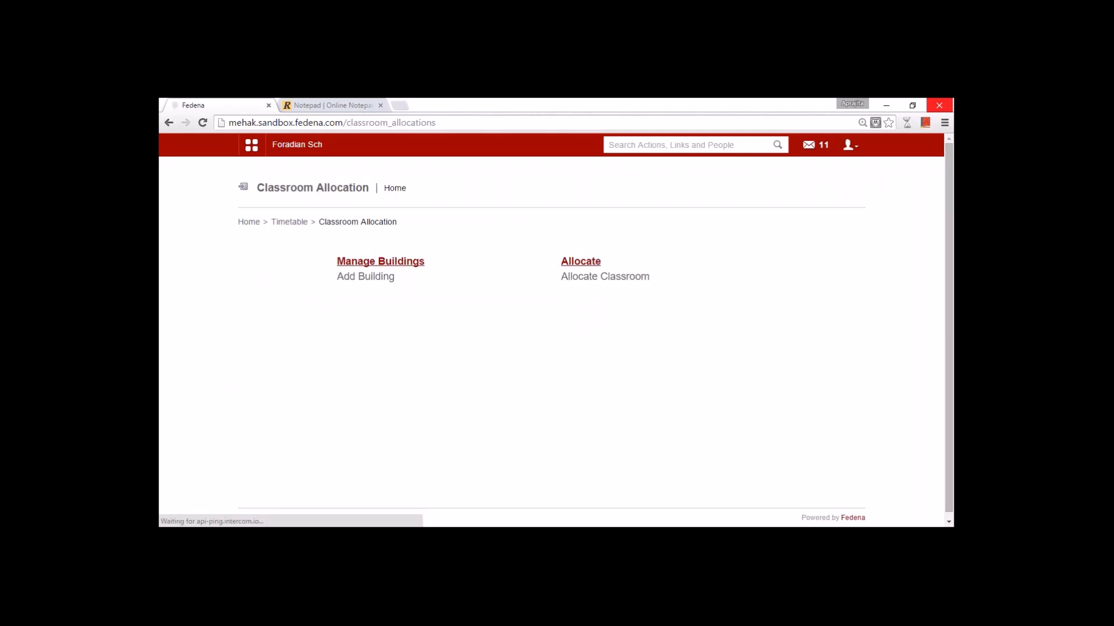
- Choose weekly allocation for the 17 May 2015 - 05 May 2016 timetable and load its batches
{"action": "left_click", "coordinate": [581, 268]}
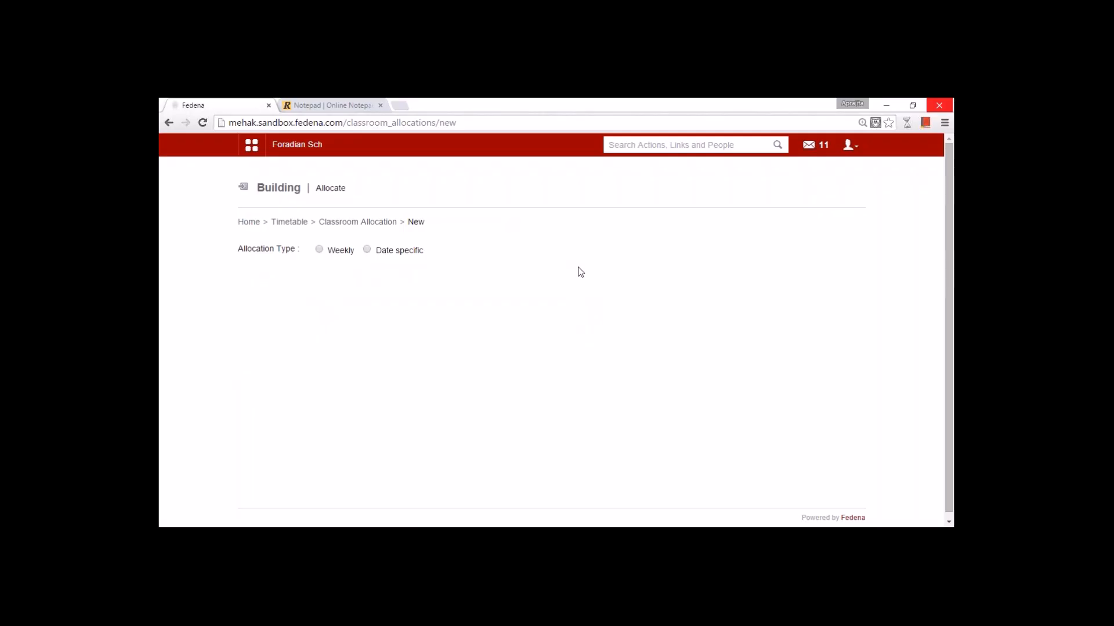
{"action": "left_click", "coordinate": [319, 250]}
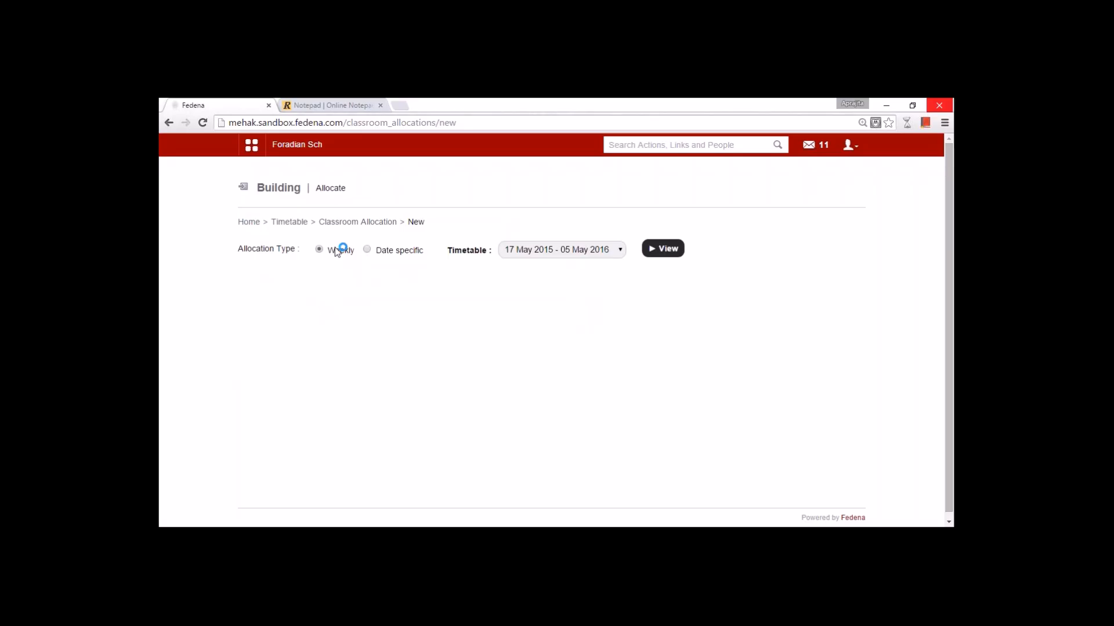
{"action": "left_click", "coordinate": [597, 253]}
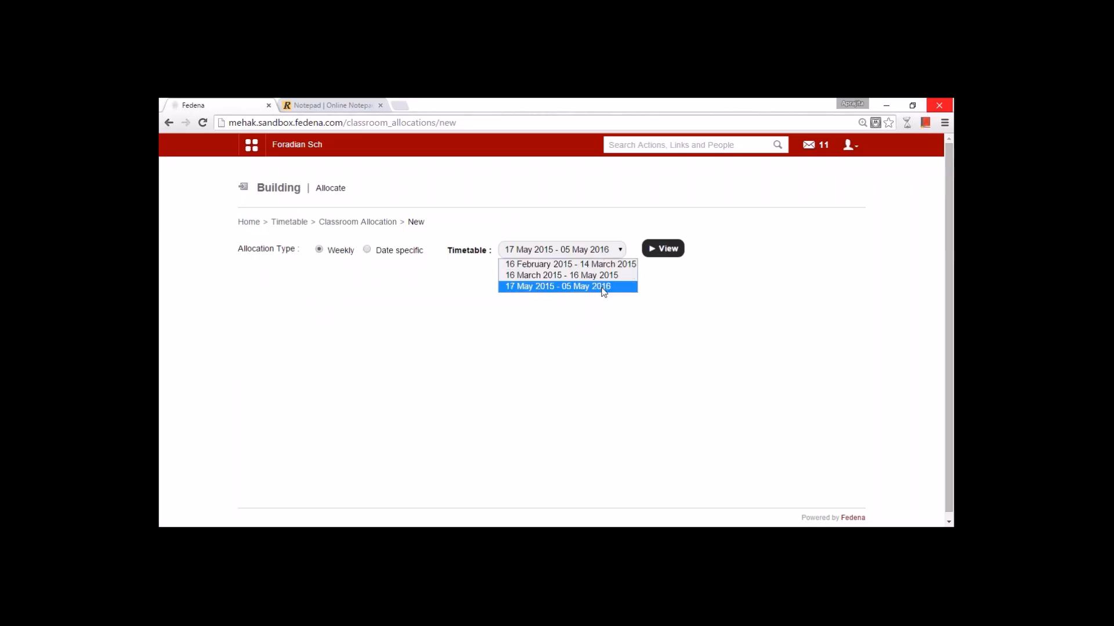
{"action": "left_click", "coordinate": [603, 286]}
{"action": "left_click", "coordinate": [665, 254]}
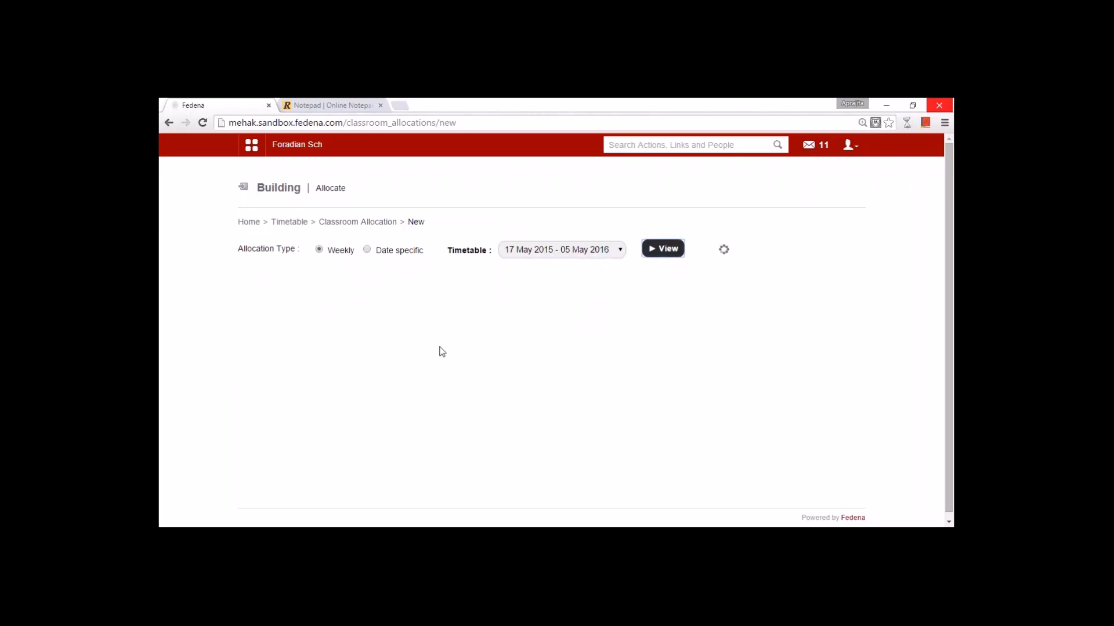
- Scroll below the Monday timetable to the building selector for the room panel
{"action": "scroll", "coordinate": [441, 351], "scroll_direction": "down", "scroll_amount": 3}
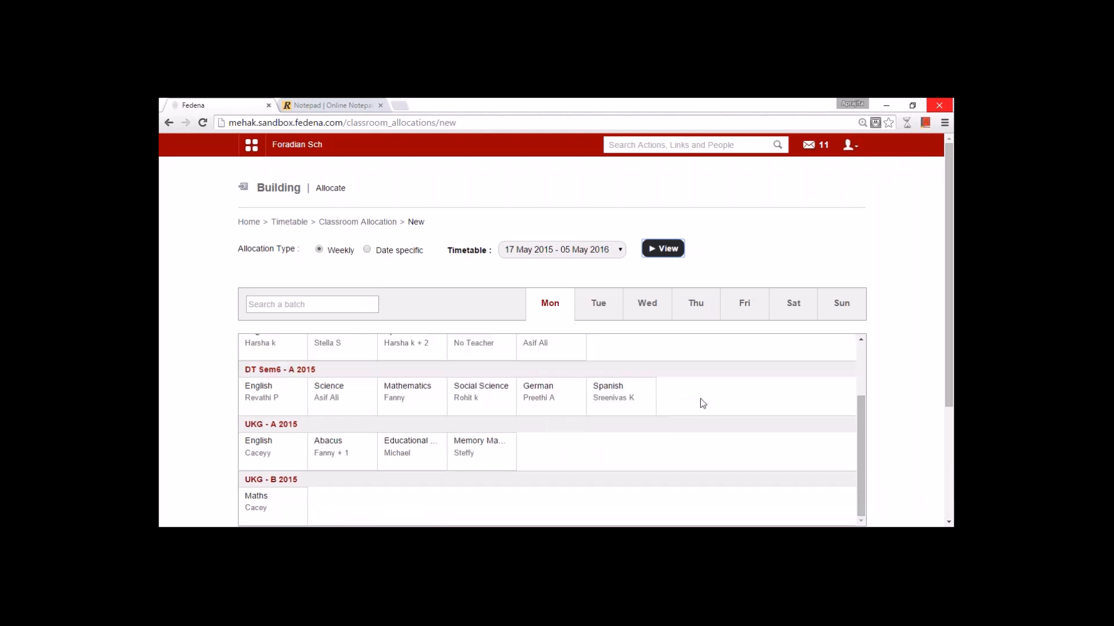
{"action": "left_click_drag", "start_coordinate": [858, 471], "coordinate": [812, 413]}
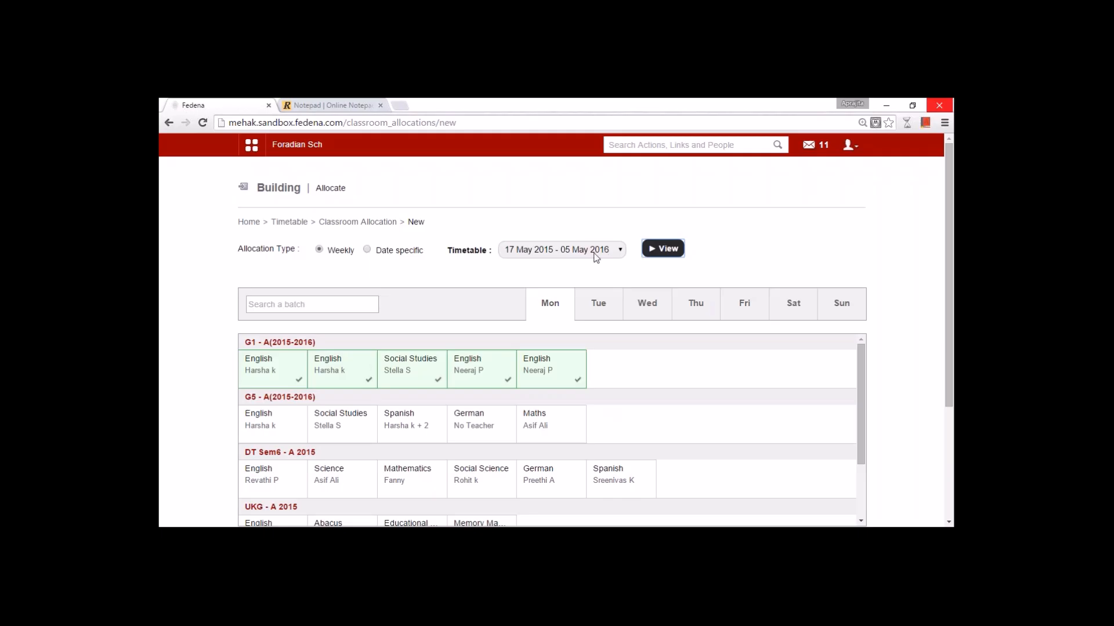
{"action": "mouse_move", "coordinate": [534, 362]}
{"action": "scroll", "coordinate": [319, 427], "scroll_direction": "down", "scroll_amount": 2}
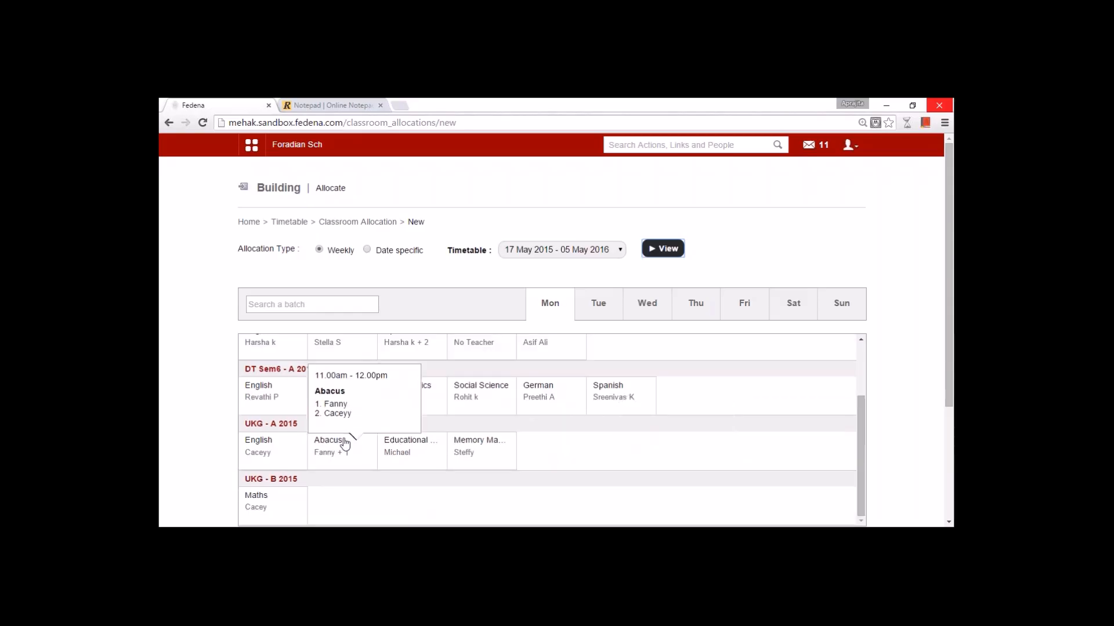
{"action": "scroll", "coordinate": [337, 435], "scroll_direction": "down", "scroll_amount": 3}
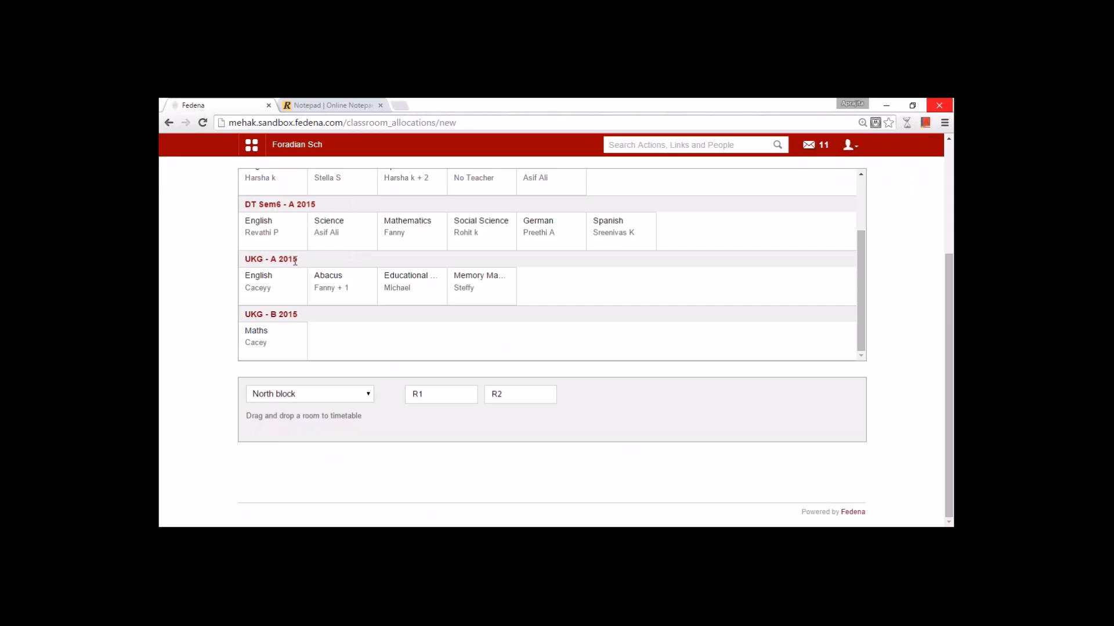
{"action": "left_click", "coordinate": [315, 398]}
- Allocate North block's R2 to the four UKG - A 2015 Monday classes; cancel R1 for DT Sem6 English
{"action": "left_click", "coordinate": [316, 409]}
{"action": "left_click_drag", "start_coordinate": [499, 398], "coordinate": [271, 290]}
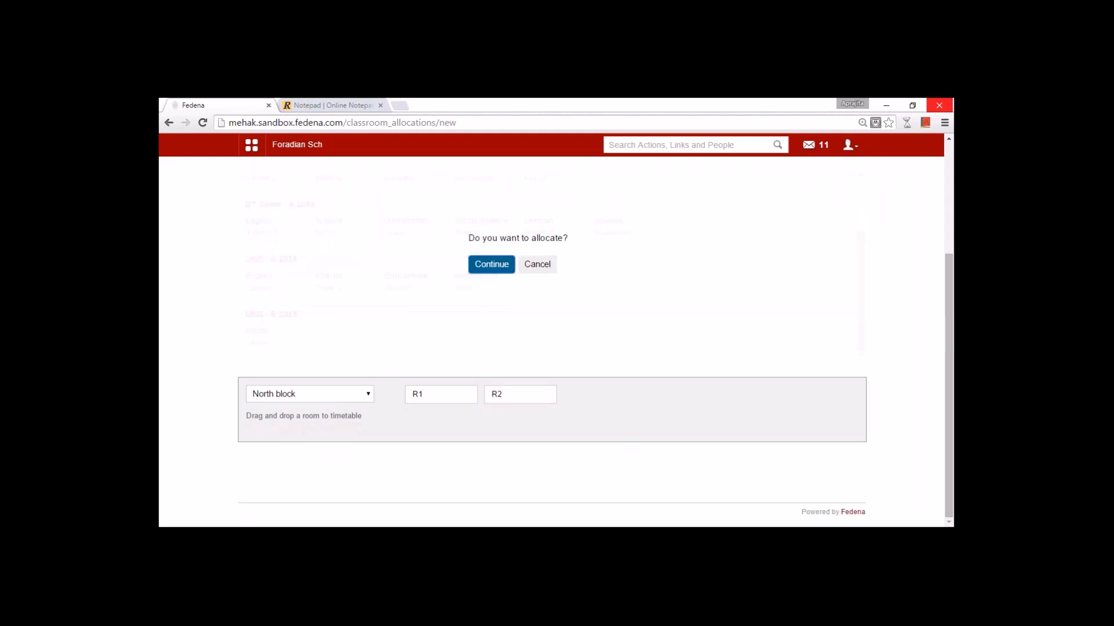
{"action": "left_click", "coordinate": [492, 266]}
{"action": "mouse_move", "coordinate": [279, 286]}
{"action": "left_click_drag", "start_coordinate": [510, 396], "coordinate": [355, 296]}
{"action": "left_click", "coordinate": [486, 264]}
{"action": "left_click_drag", "start_coordinate": [512, 399], "coordinate": [410, 288]}
{"action": "left_click", "coordinate": [488, 264]}
{"action": "left_click_drag", "start_coordinate": [511, 397], "coordinate": [485, 297]}
{"action": "left_click", "coordinate": [488, 263]}
{"action": "left_click_drag", "start_coordinate": [419, 395], "coordinate": [268, 244]}
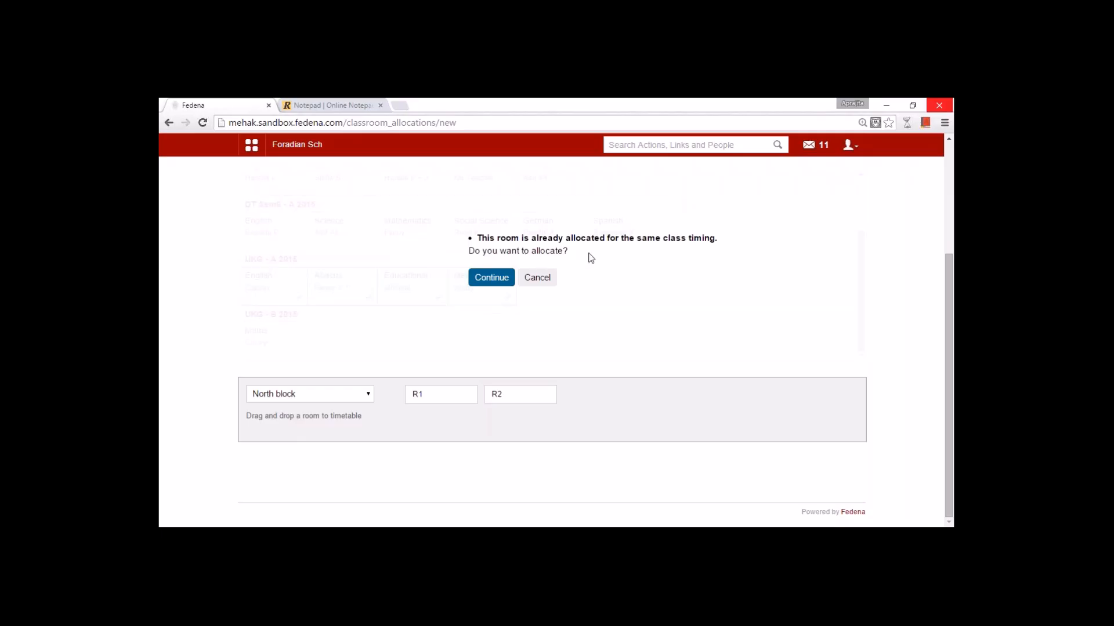
{"action": "left_click", "coordinate": [537, 278]}
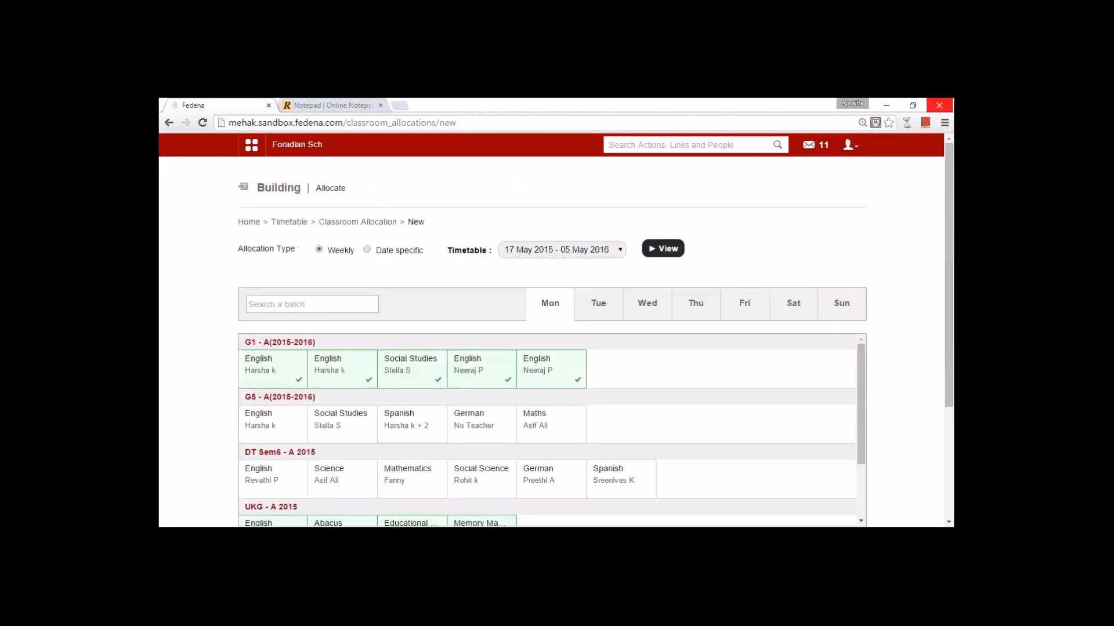
- Review the Tuesday, Wednesday and Thursday room allocations
{"action": "mouse_move", "coordinate": [305, 369]}
{"action": "left_click", "coordinate": [597, 307]}
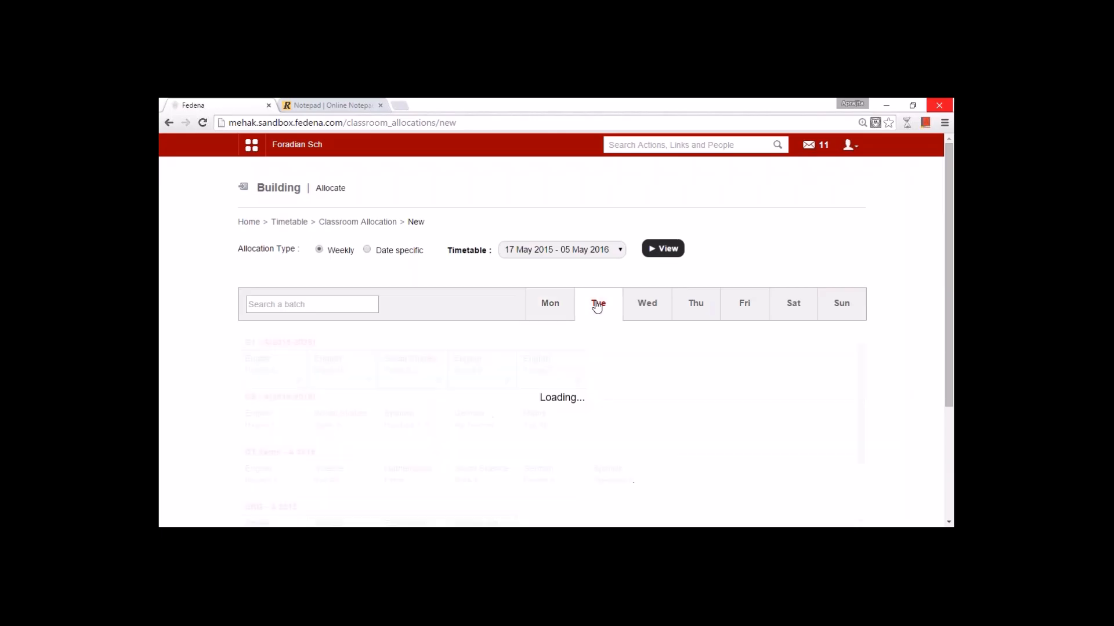
{"action": "left_click", "coordinate": [641, 306]}
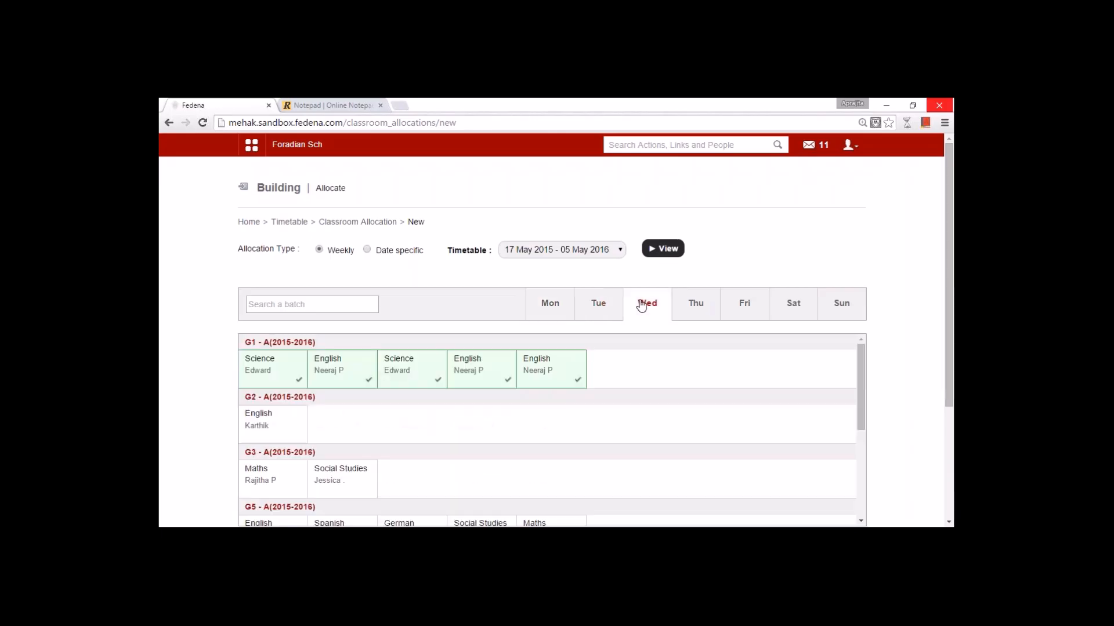
{"action": "left_click", "coordinate": [691, 303]}
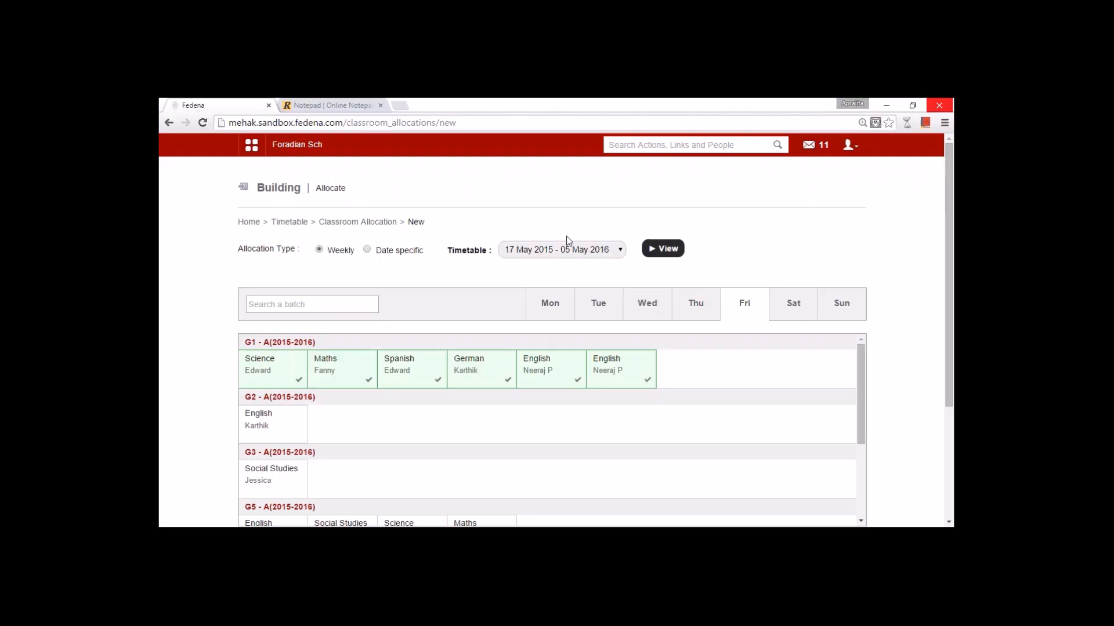
{"action": "left_click", "coordinate": [251, 145]}
{"action": "left_click", "coordinate": [335, 177]}
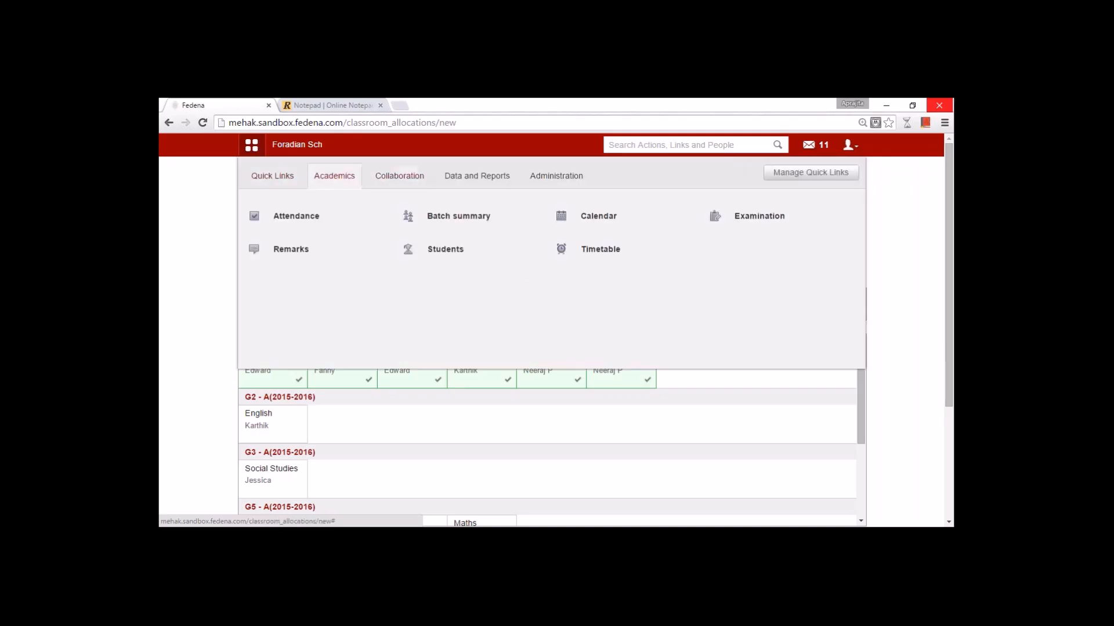
- Open Examination settings and view the Common batch grading levels, A at 90% down to I at 10%
{"action": "mouse_move", "coordinate": [754, 222]}
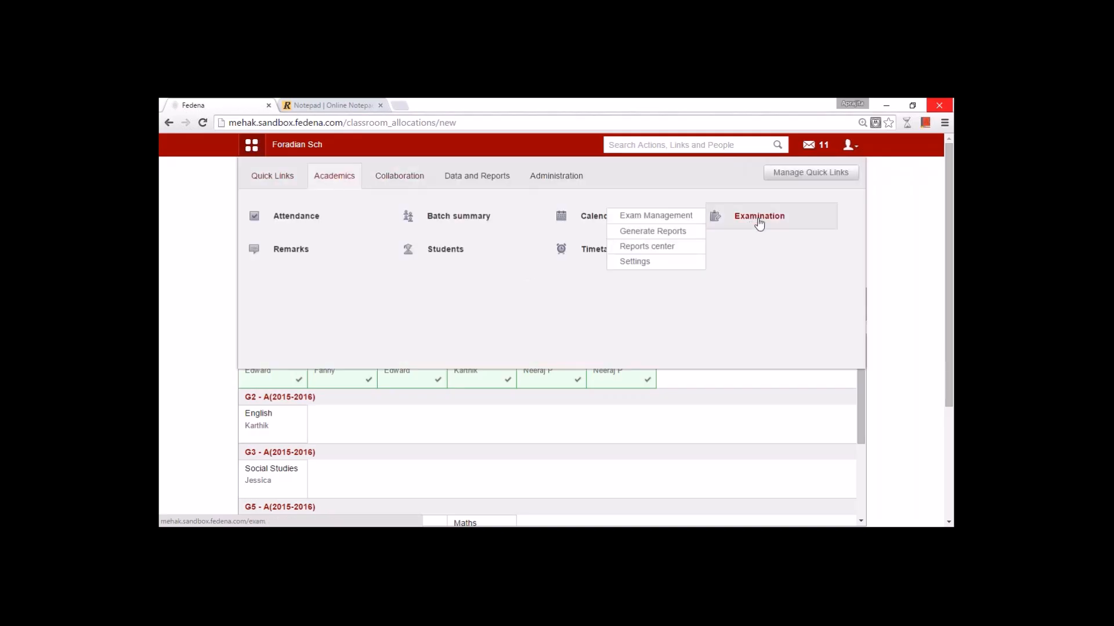
{"action": "left_click", "coordinate": [759, 222]}
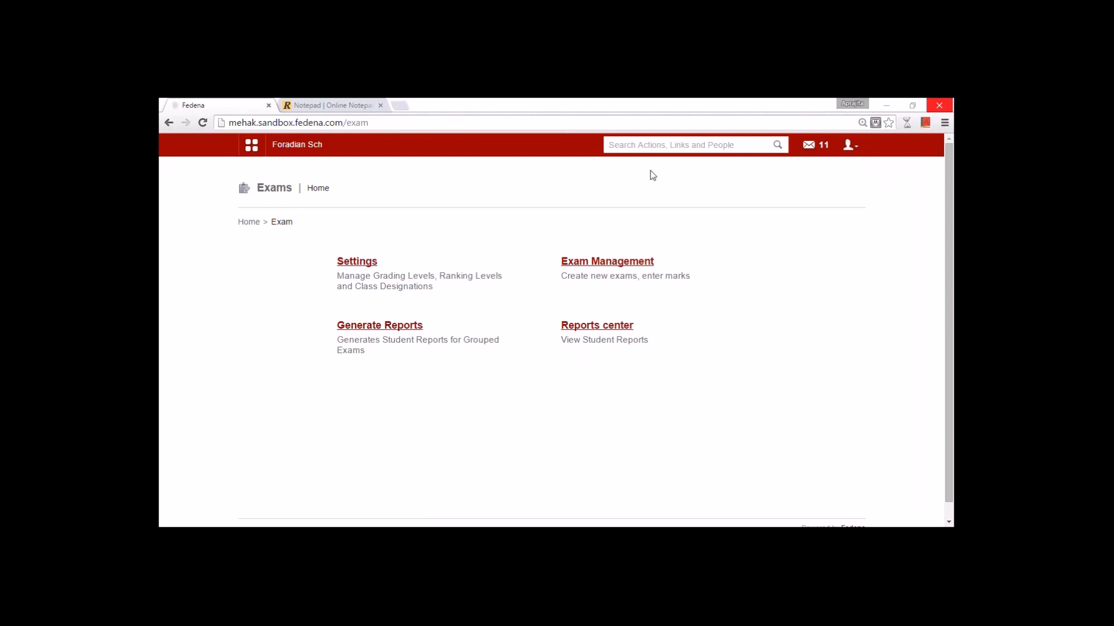
{"action": "left_click", "coordinate": [366, 265]}
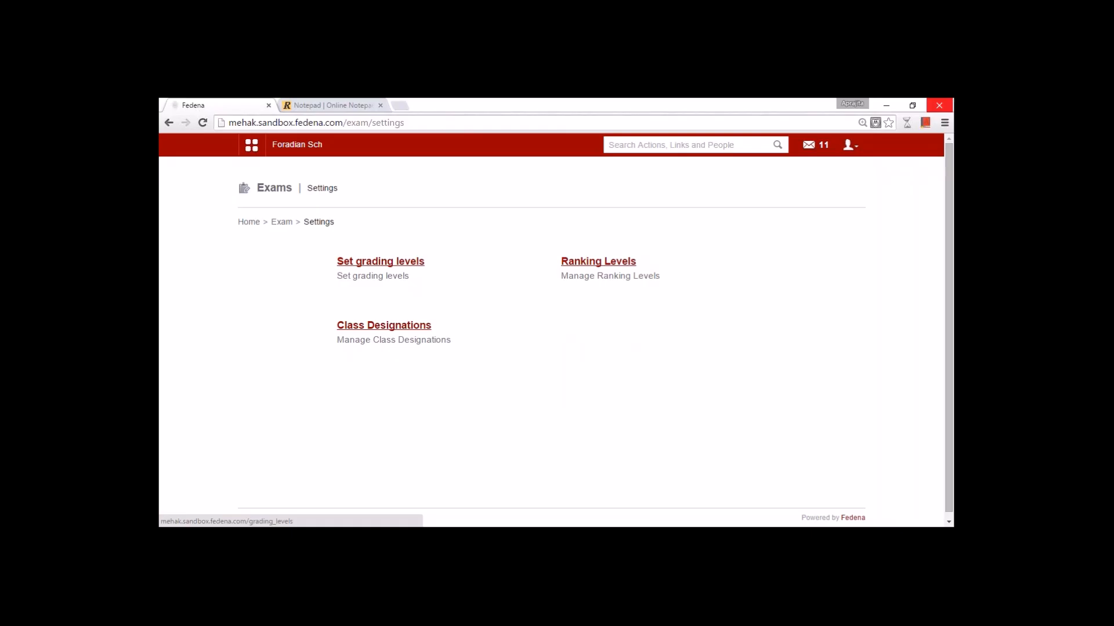
{"action": "left_click", "coordinate": [380, 261]}
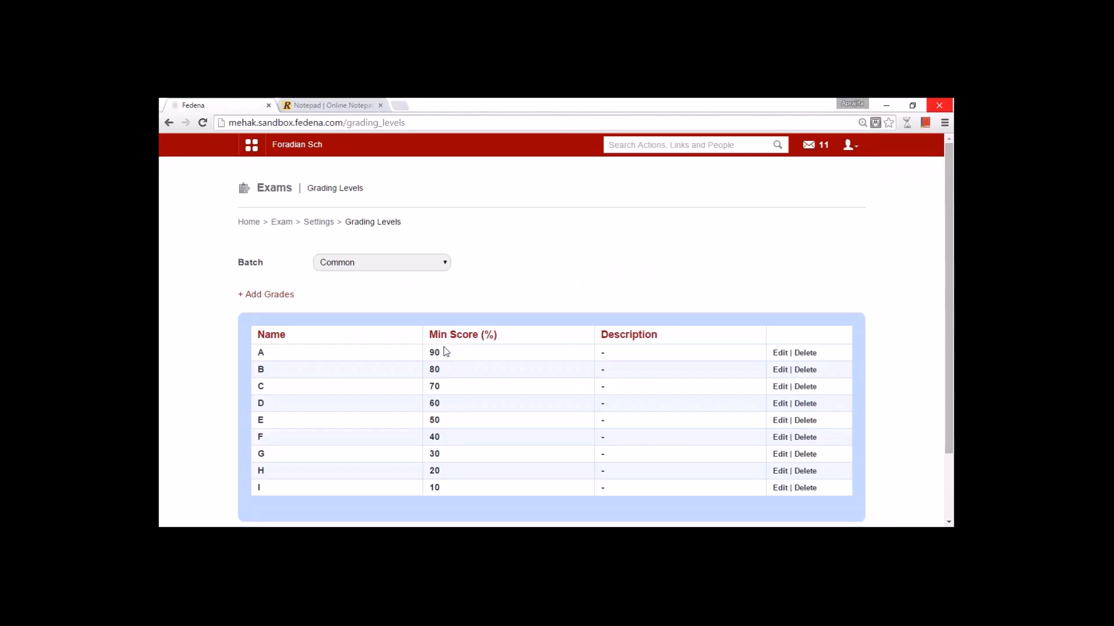
- Compare the G1 - A(2015-2016) batch's grading levels, then switch back to Common
{"action": "left_click", "coordinate": [348, 261]}
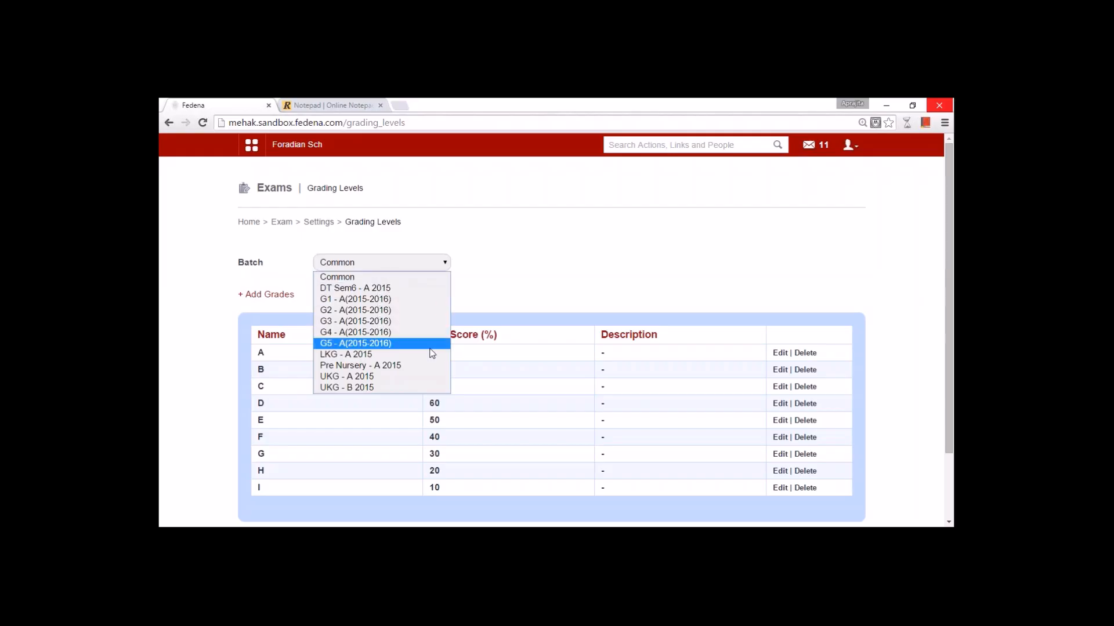
{"action": "left_click", "coordinate": [545, 274]}
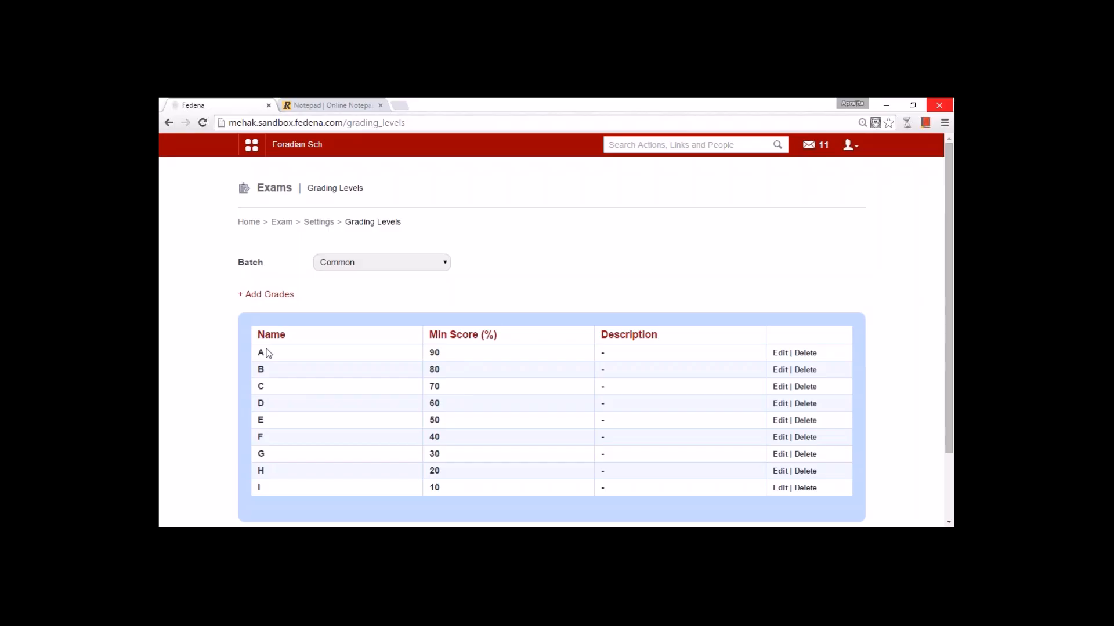
{"action": "left_click", "coordinate": [355, 262]}
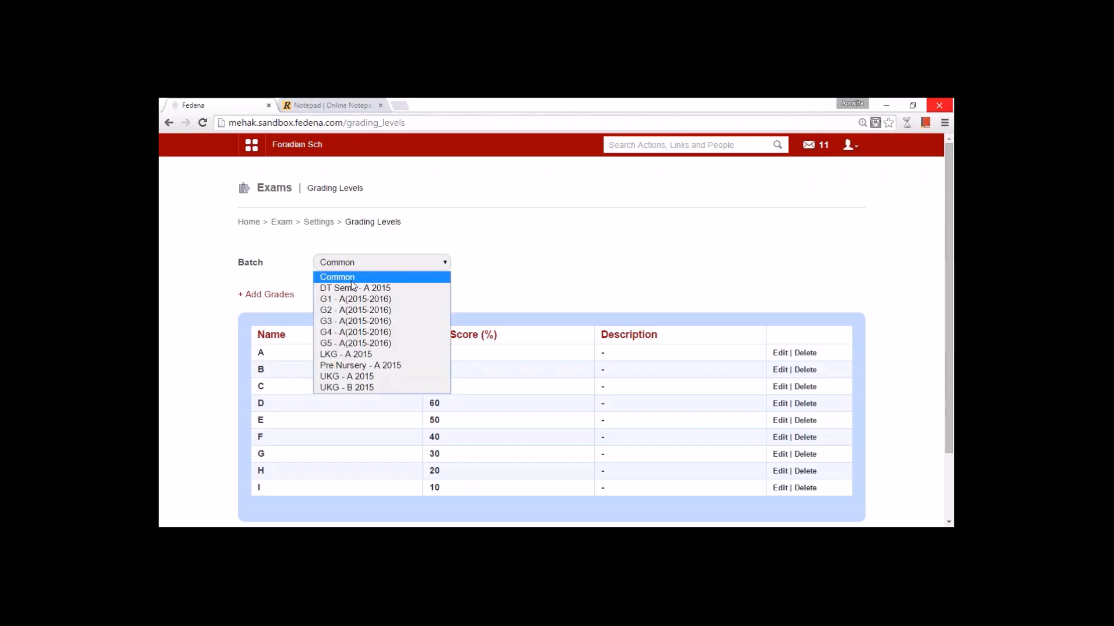
{"action": "left_click", "coordinate": [353, 298]}
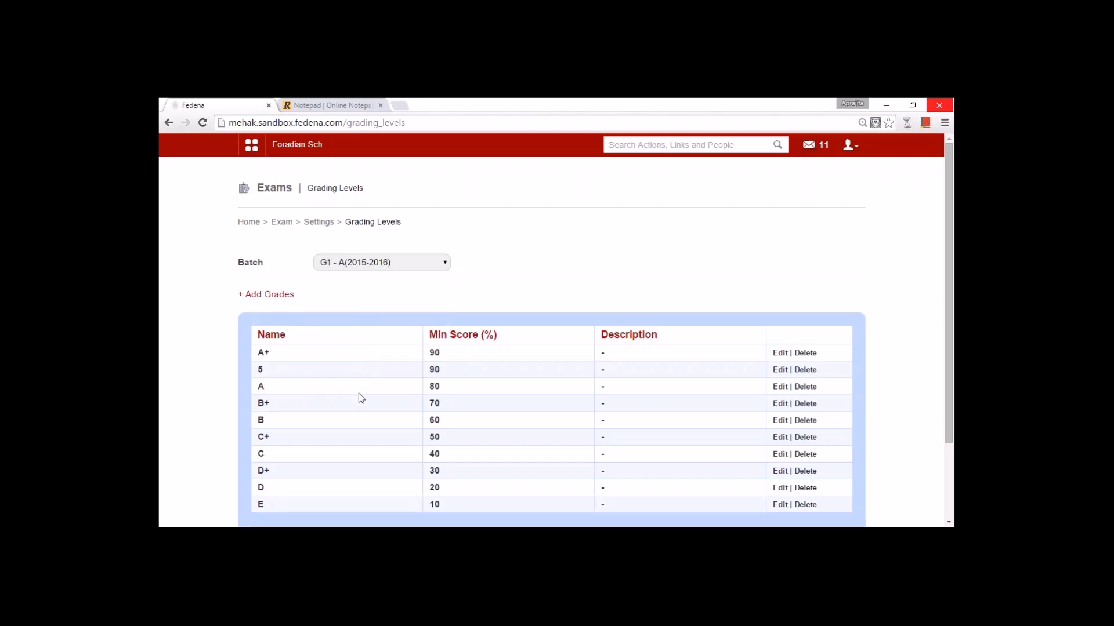
{"action": "left_click", "coordinate": [364, 264]}
{"action": "left_click", "coordinate": [361, 279]}
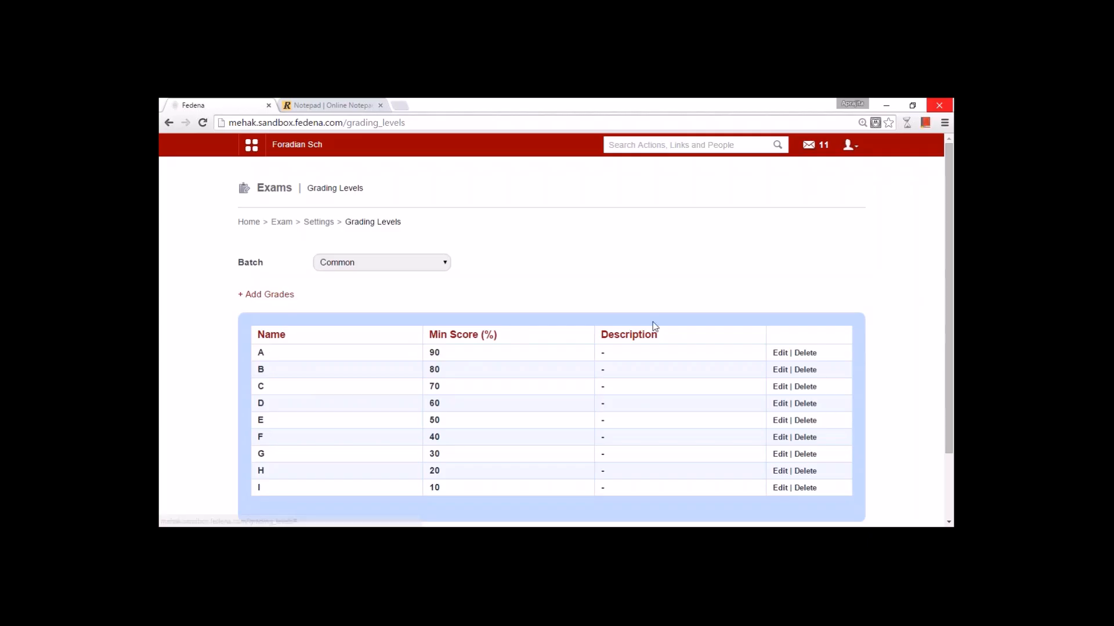
- Inspect grade A's edit form, close it without saving, and open the exam Ranking Levels page
{"action": "left_click", "coordinate": [780, 355]}
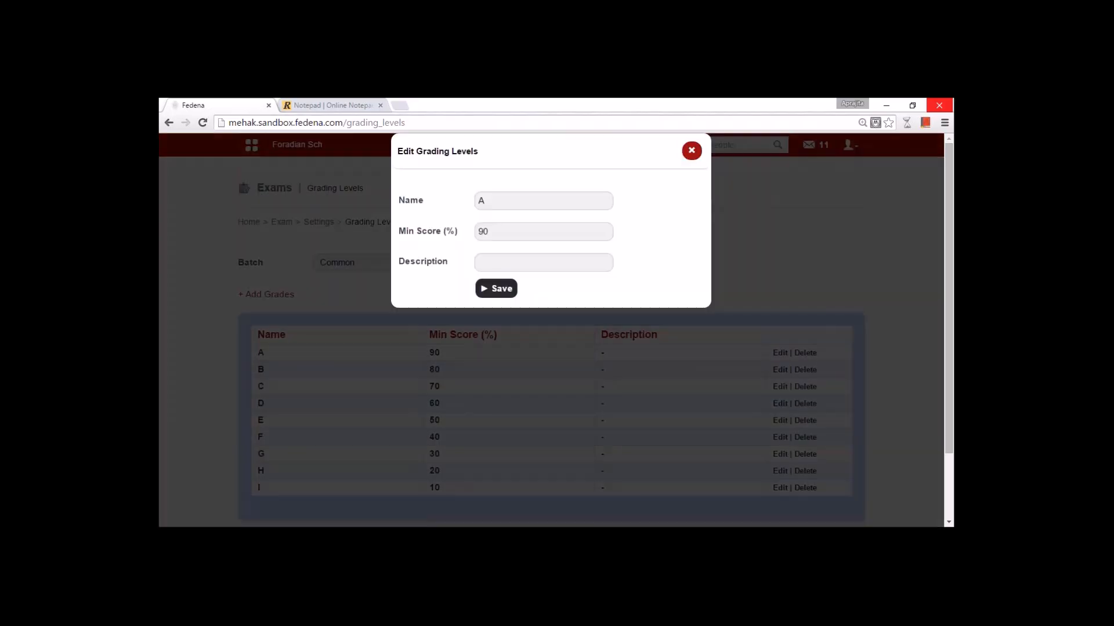
{"action": "left_click", "coordinate": [508, 201]}
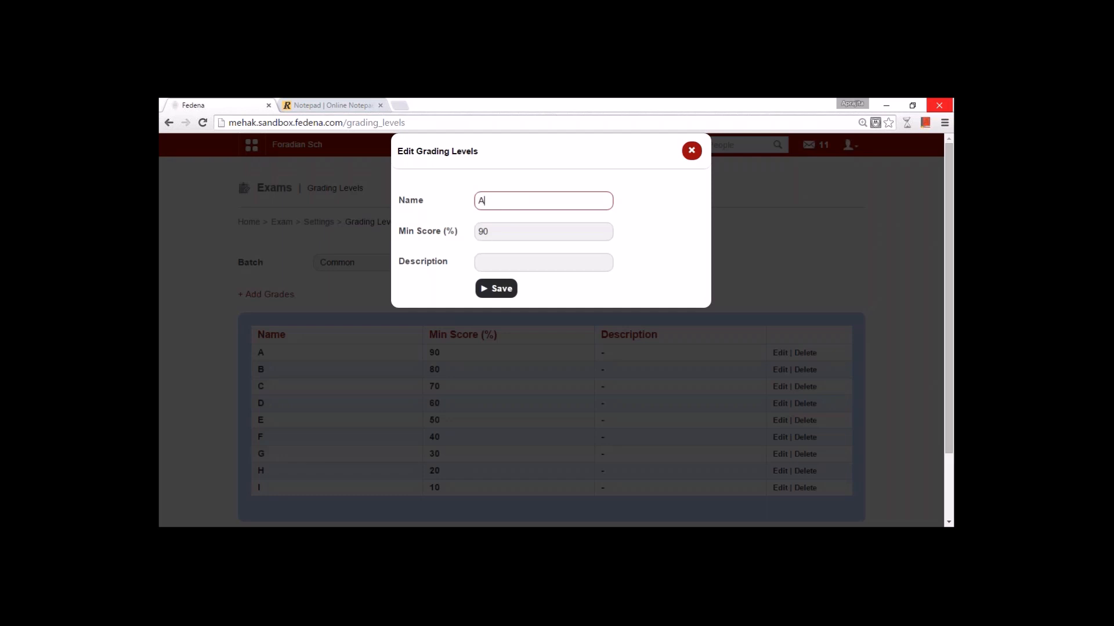
{"action": "left_click", "coordinate": [487, 263]}
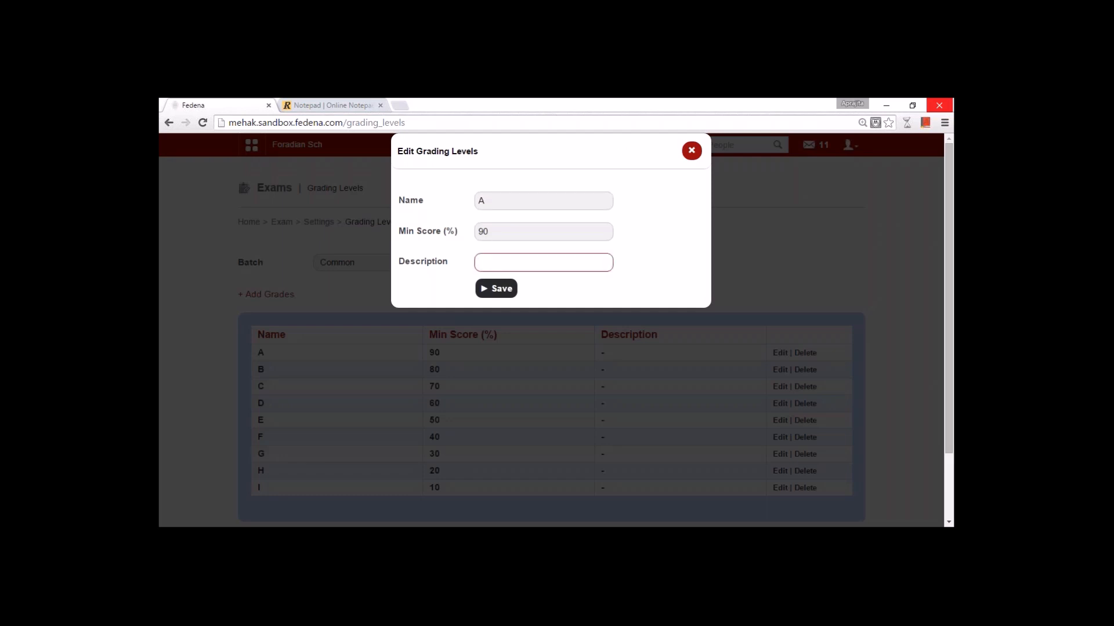
{"action": "left_click", "coordinate": [691, 151]}
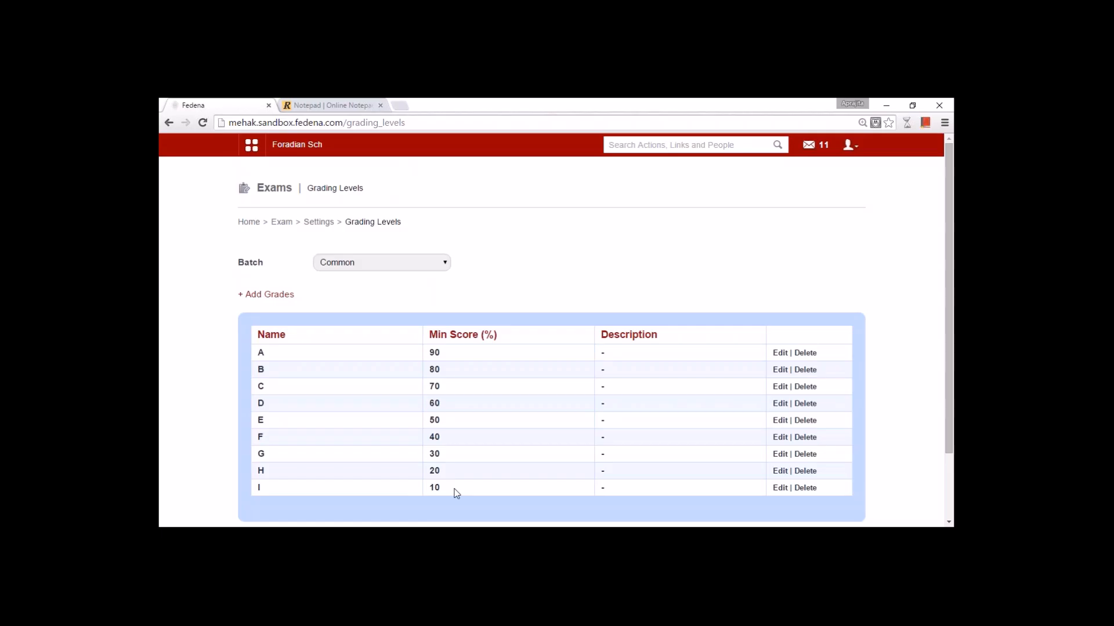
{"action": "left_click", "coordinate": [318, 222]}
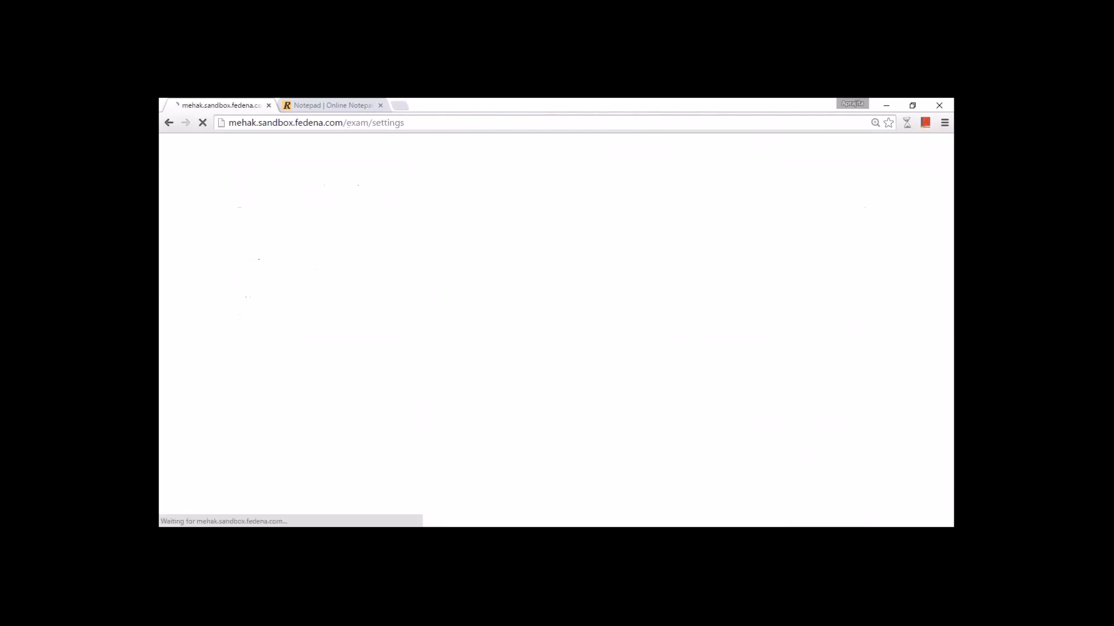
{"action": "left_click", "coordinate": [601, 261]}
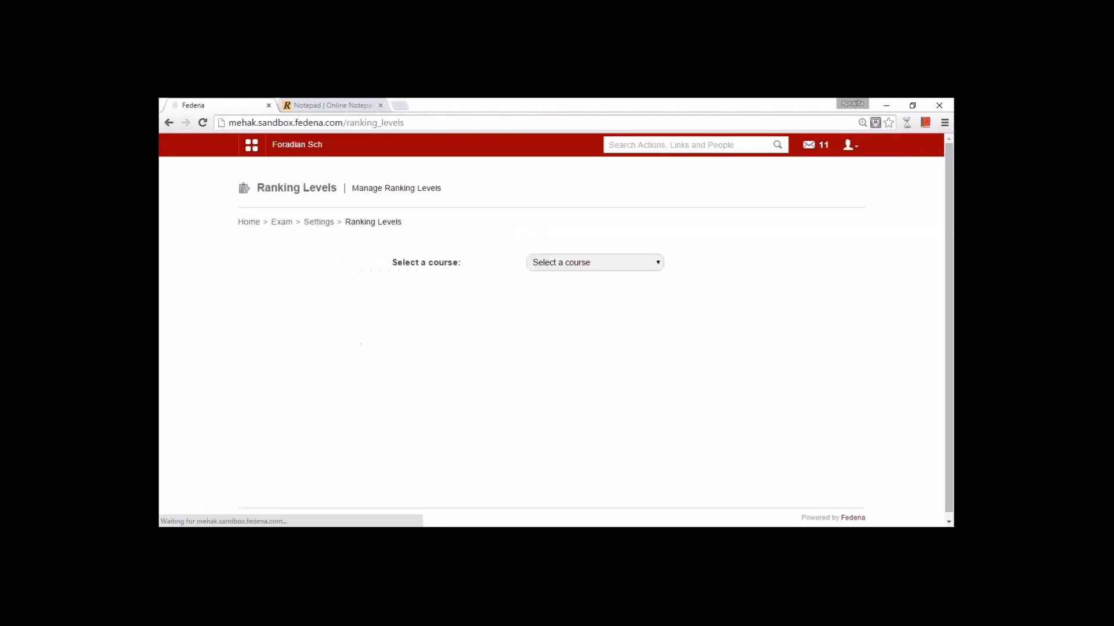
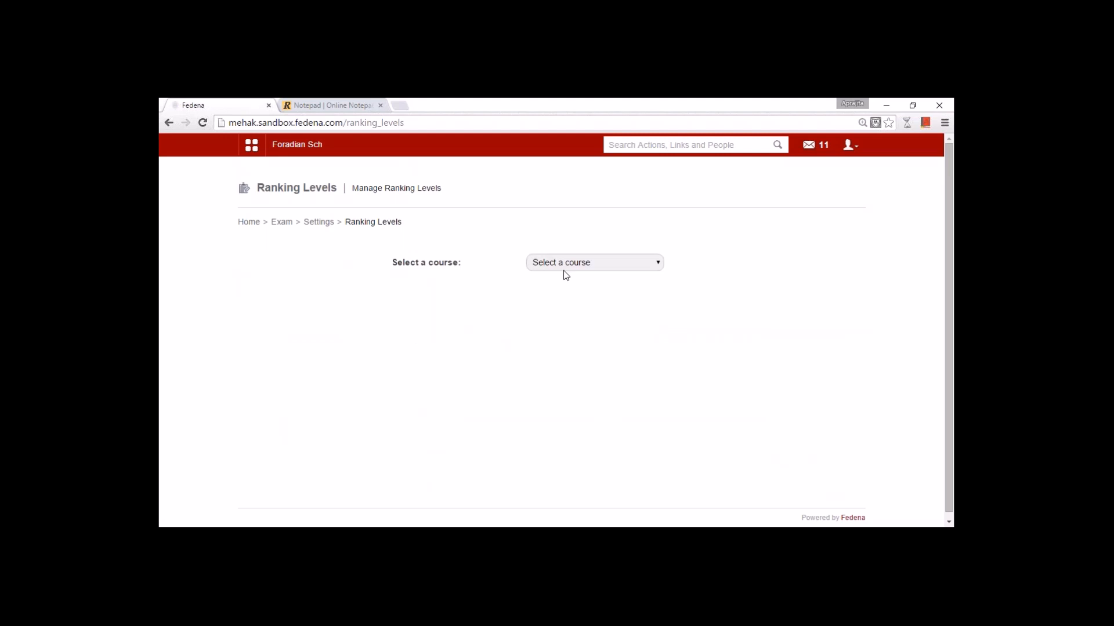
- Select the Grade 1(Normal) course and load the Top Performer ranking level for editing
{"action": "left_click", "coordinate": [564, 268]}
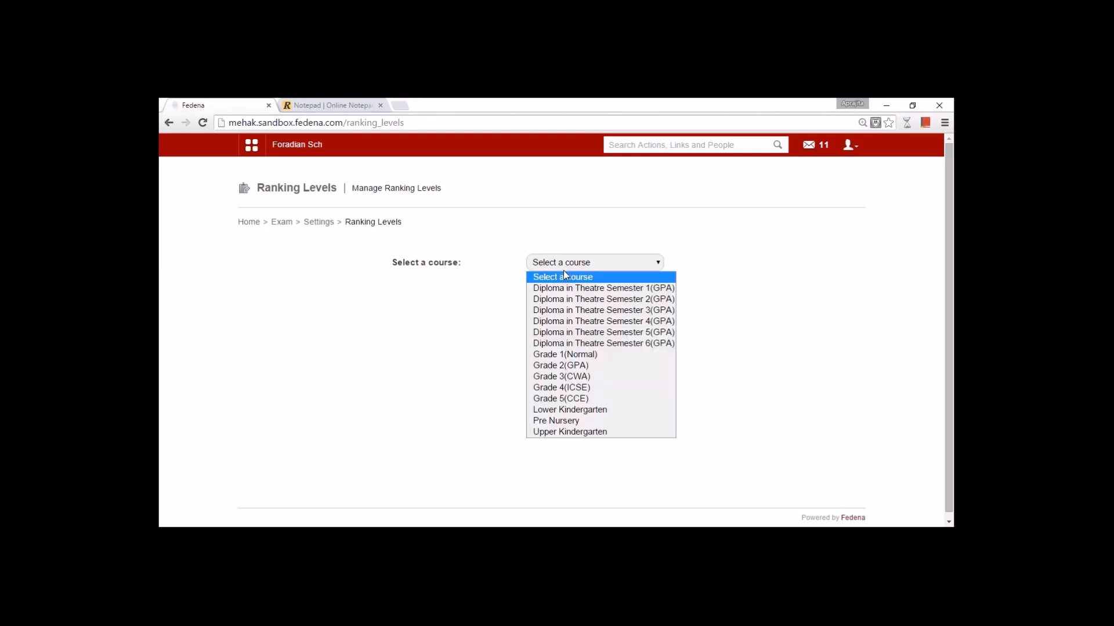
{"action": "left_click", "coordinate": [567, 355]}
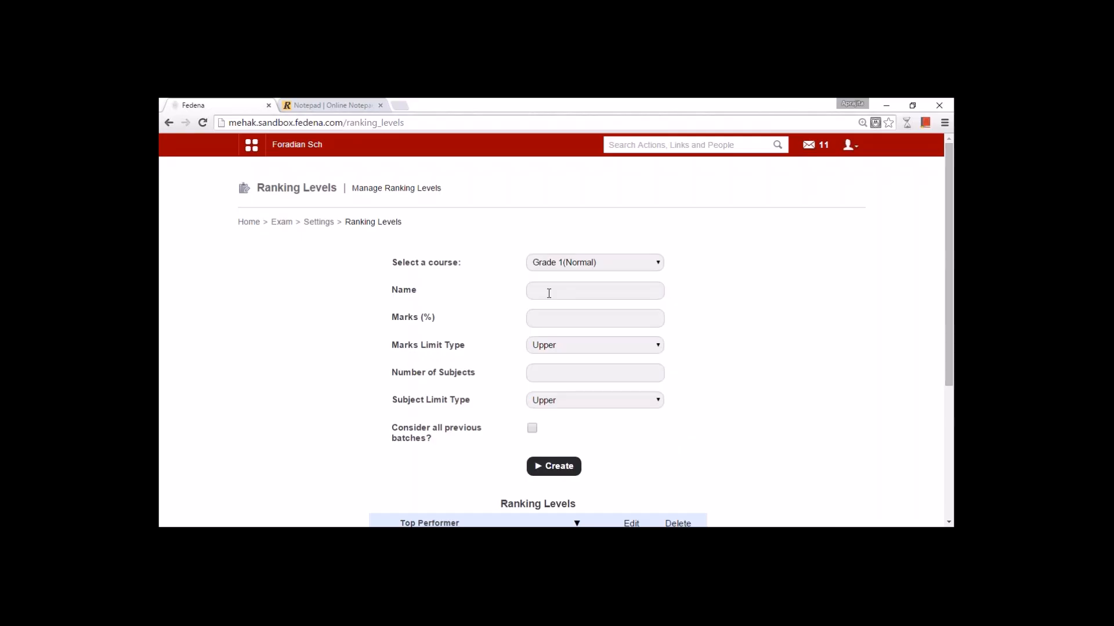
{"action": "left_click", "coordinate": [548, 292]}
{"action": "left_click", "coordinate": [631, 523]}
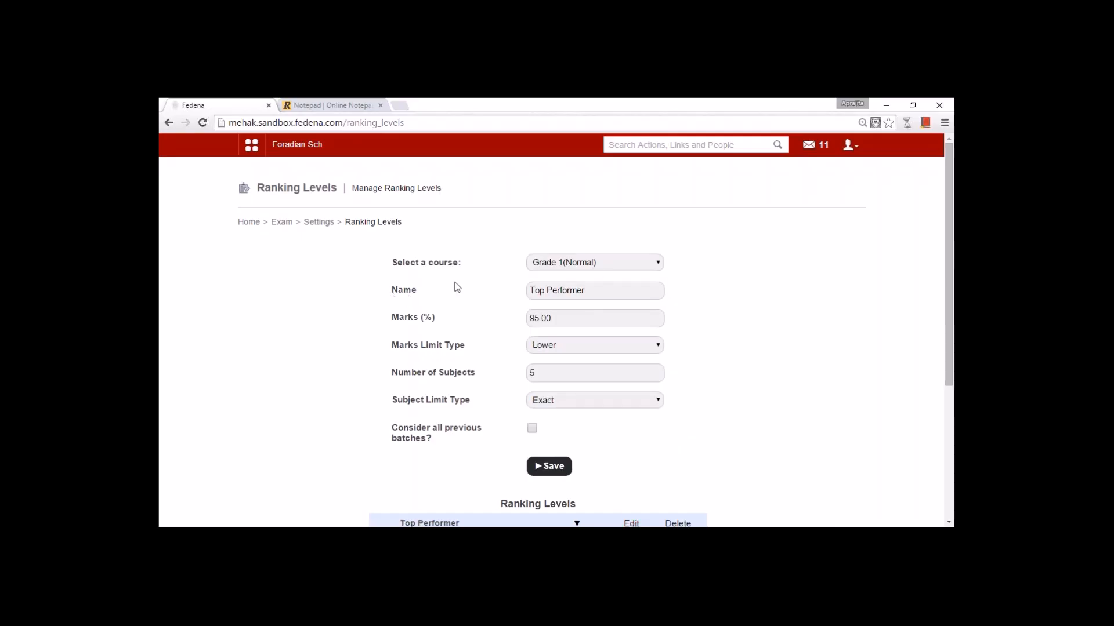
{"action": "left_click", "coordinate": [589, 289]}
{"action": "type", "text": "r"}
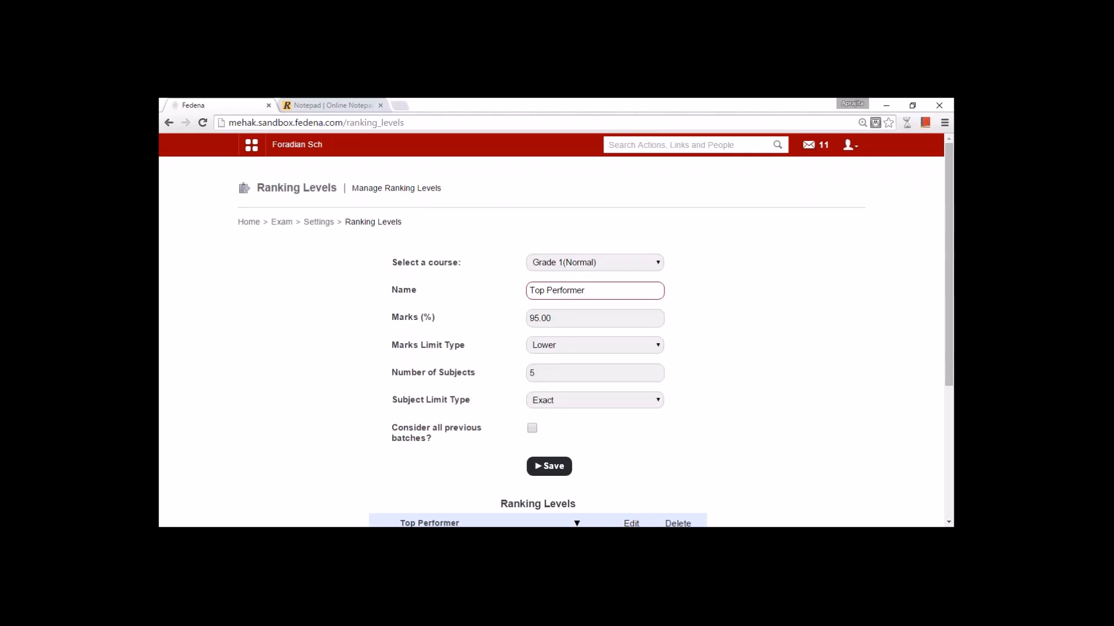
- Review Top Performer's settings: 95.00 marks, Lower and Exact limit types, then return to Exam Settings
{"action": "left_click", "coordinate": [535, 371]}
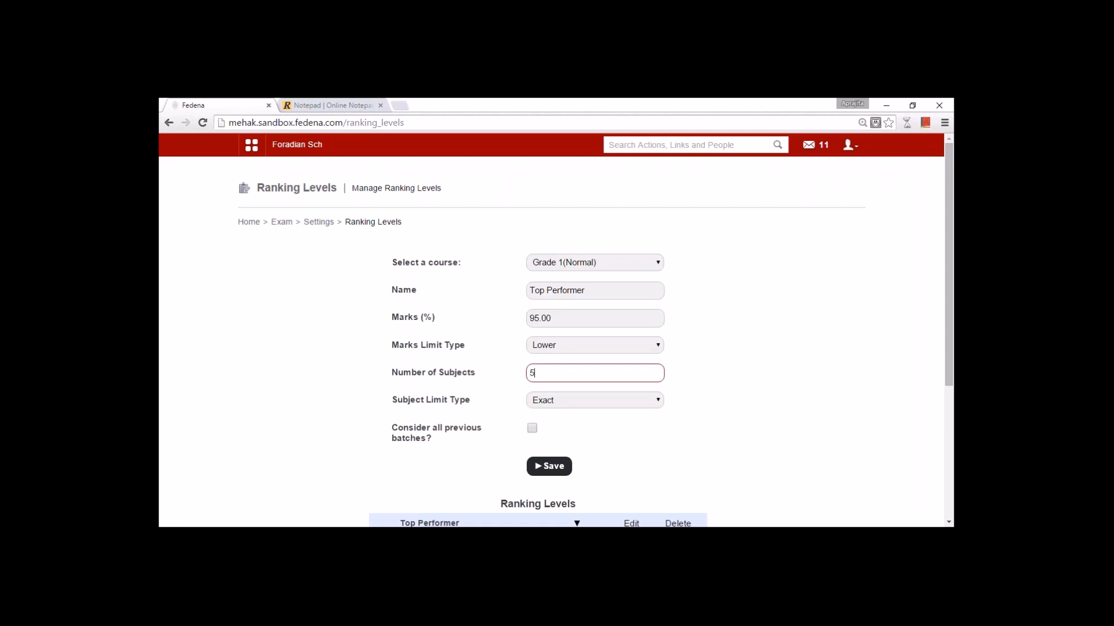
{"action": "left_click", "coordinate": [542, 347]}
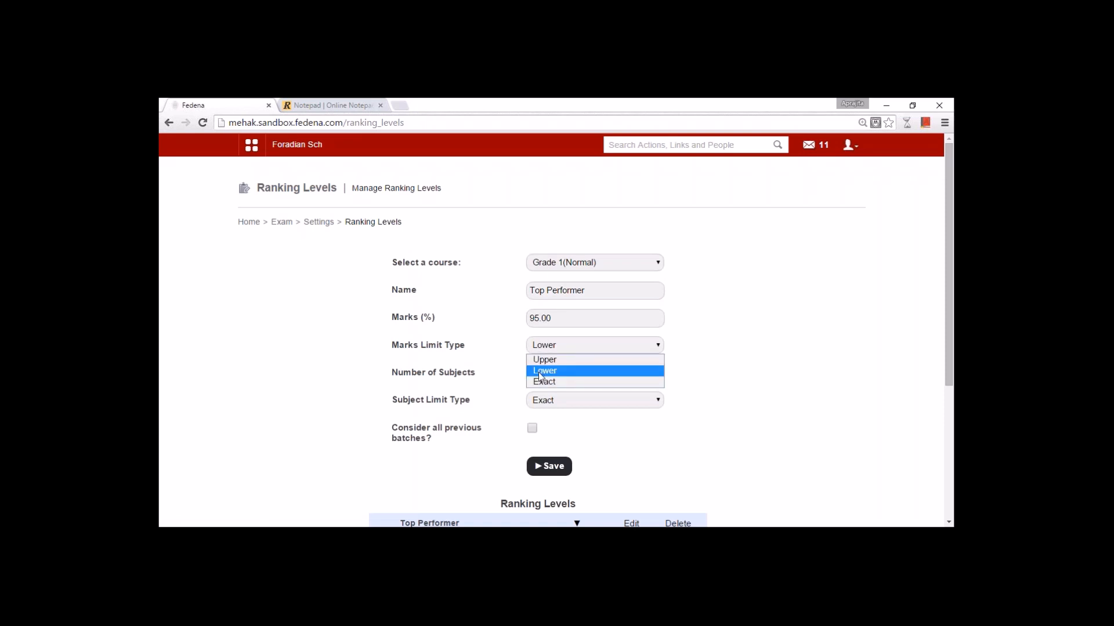
{"action": "left_click", "coordinate": [539, 372]}
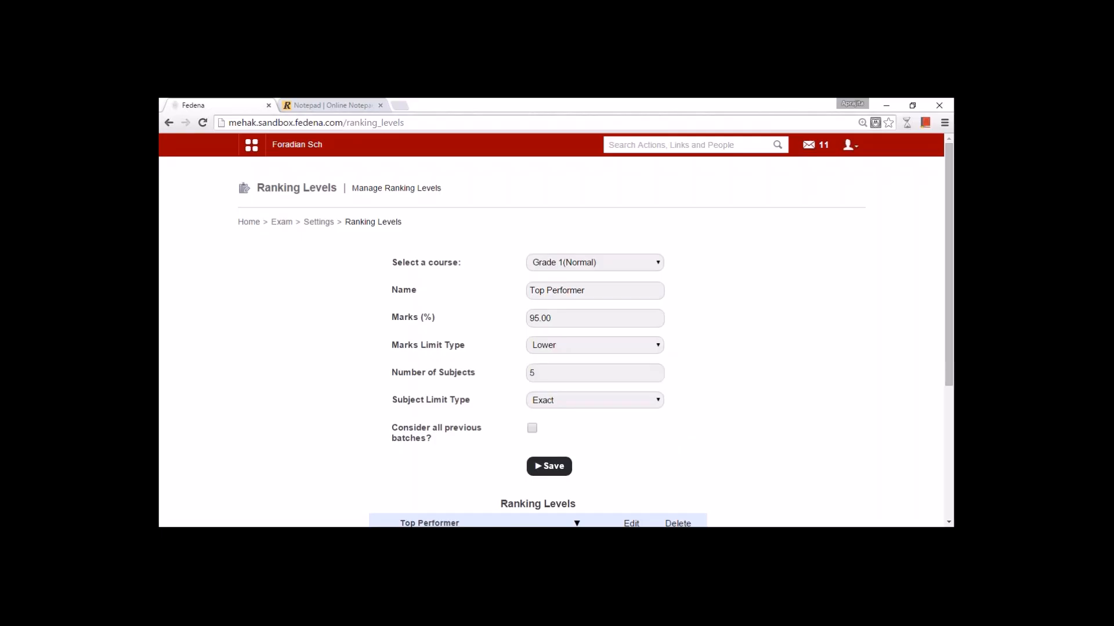
{"action": "left_click", "coordinate": [560, 322]}
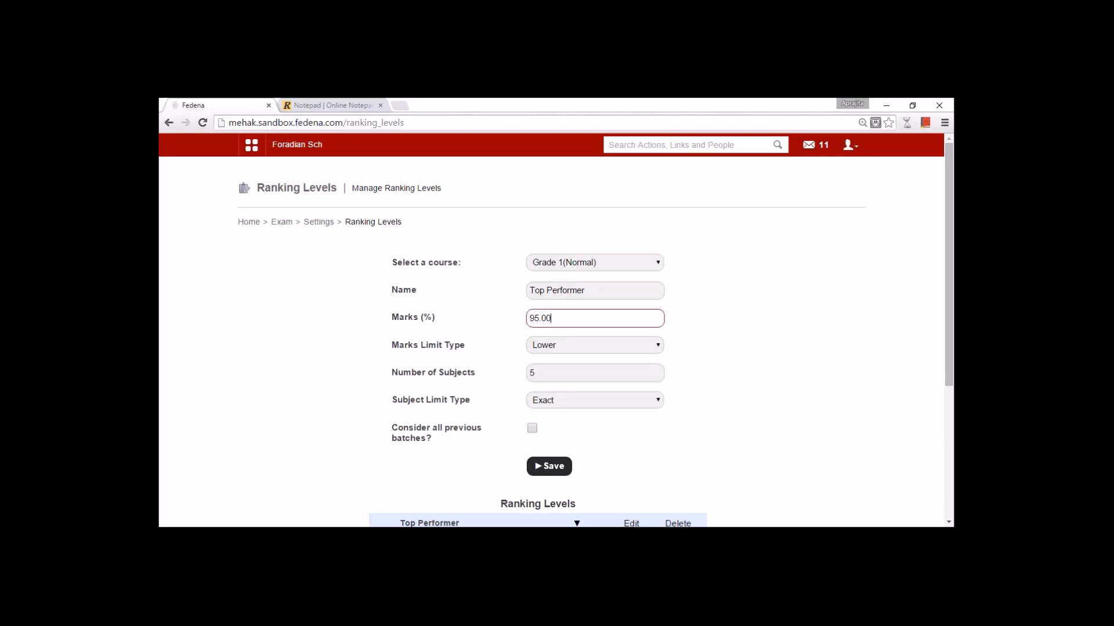
{"action": "left_click", "coordinate": [545, 408]}
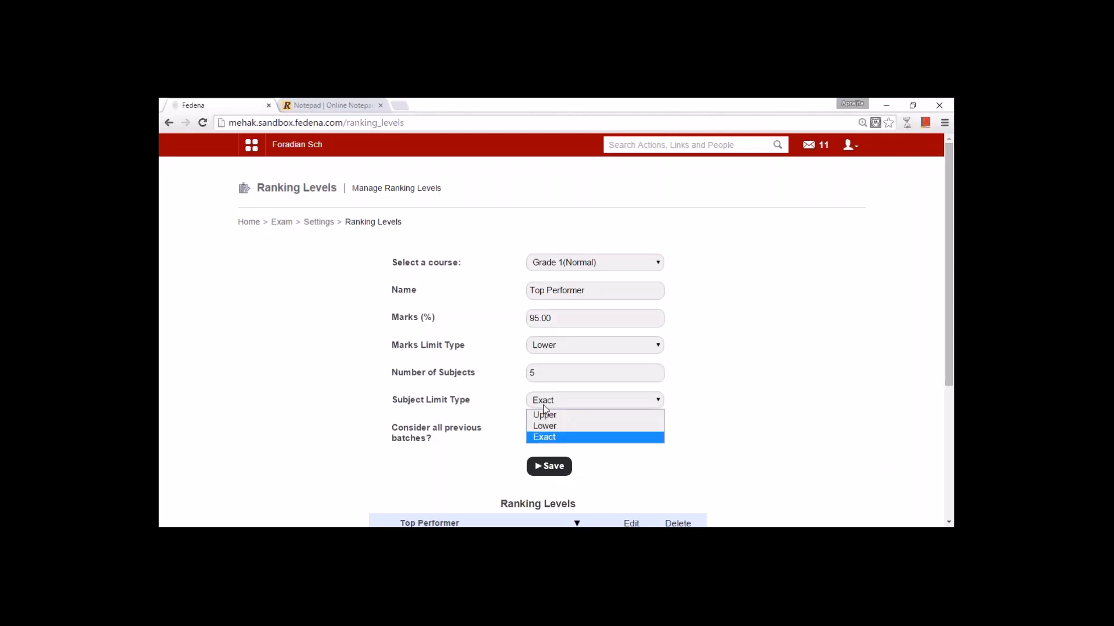
{"action": "left_click", "coordinate": [540, 440]}
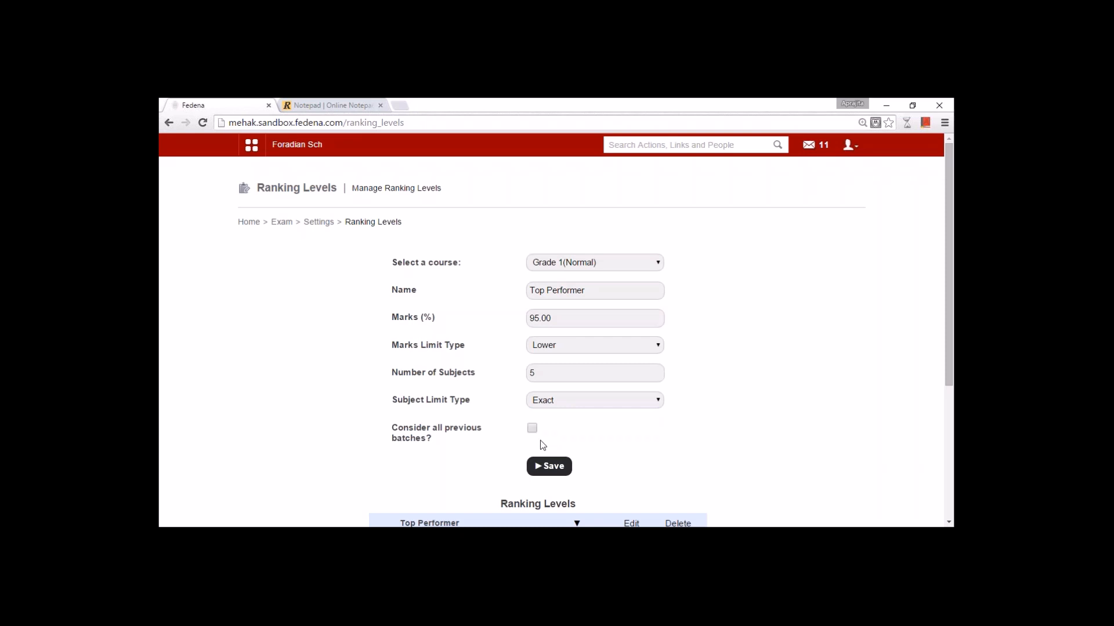
{"action": "left_click_drag", "start_coordinate": [950, 374], "coordinate": [947, 477]}
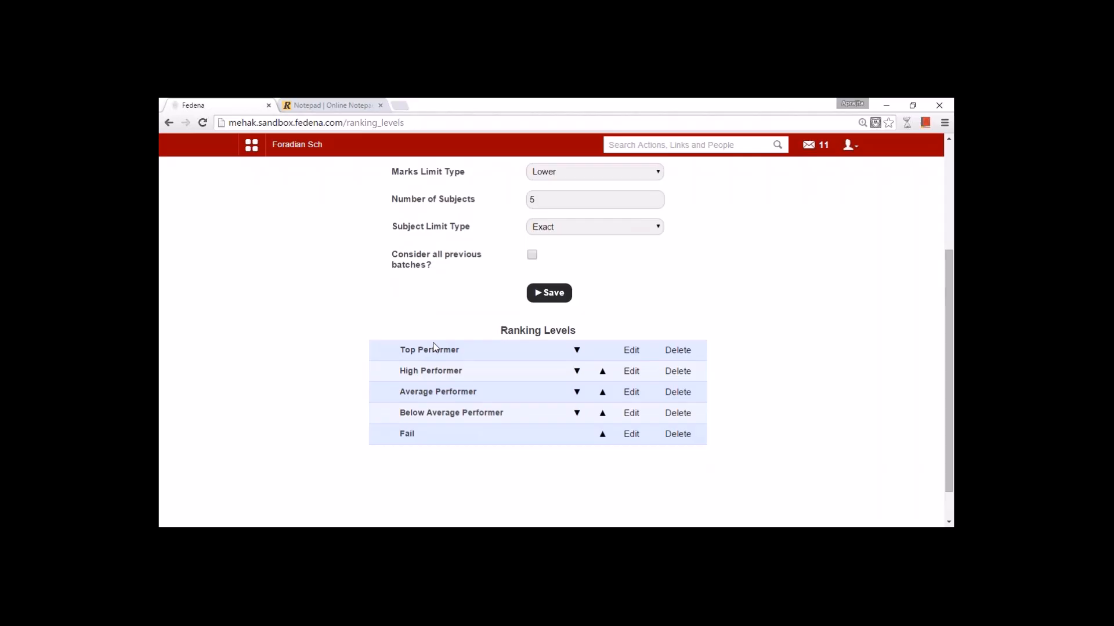
{"action": "key", "text": "alt+Left"}
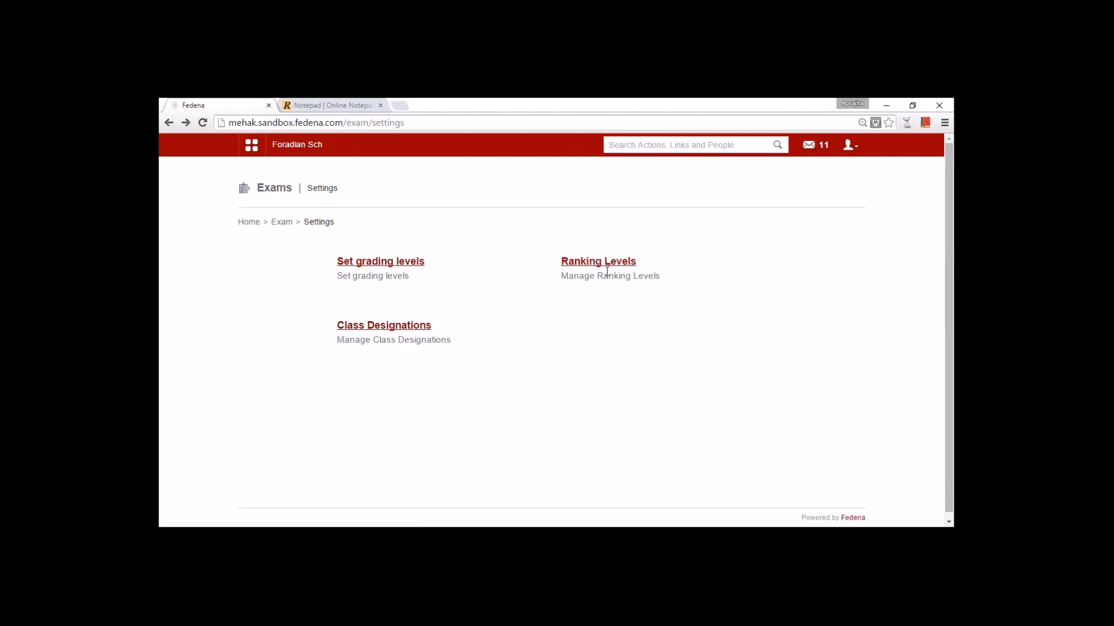
{"action": "left_click", "coordinate": [377, 327]}
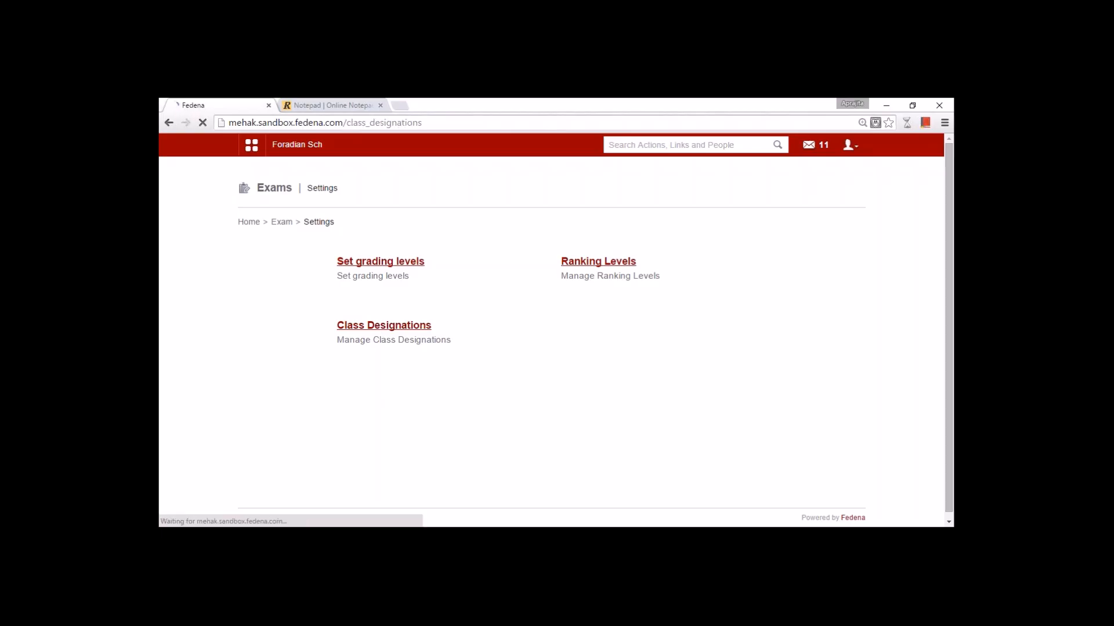
{"action": "left_click", "coordinate": [624, 262]}
{"action": "left_click", "coordinate": [601, 358]}
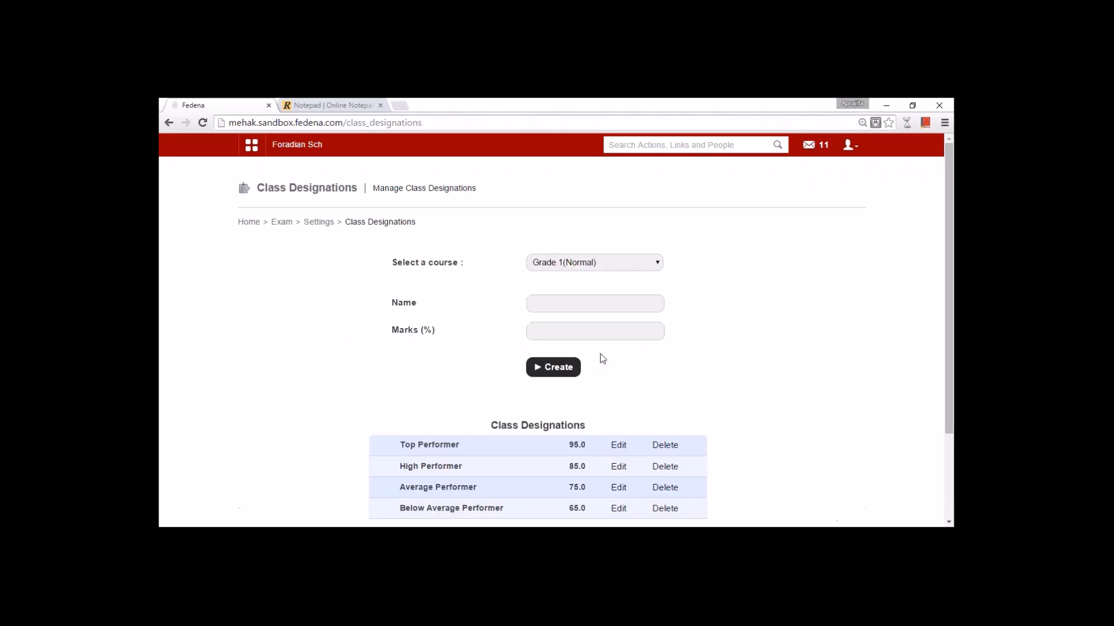
{"action": "left_click", "coordinate": [618, 446]}
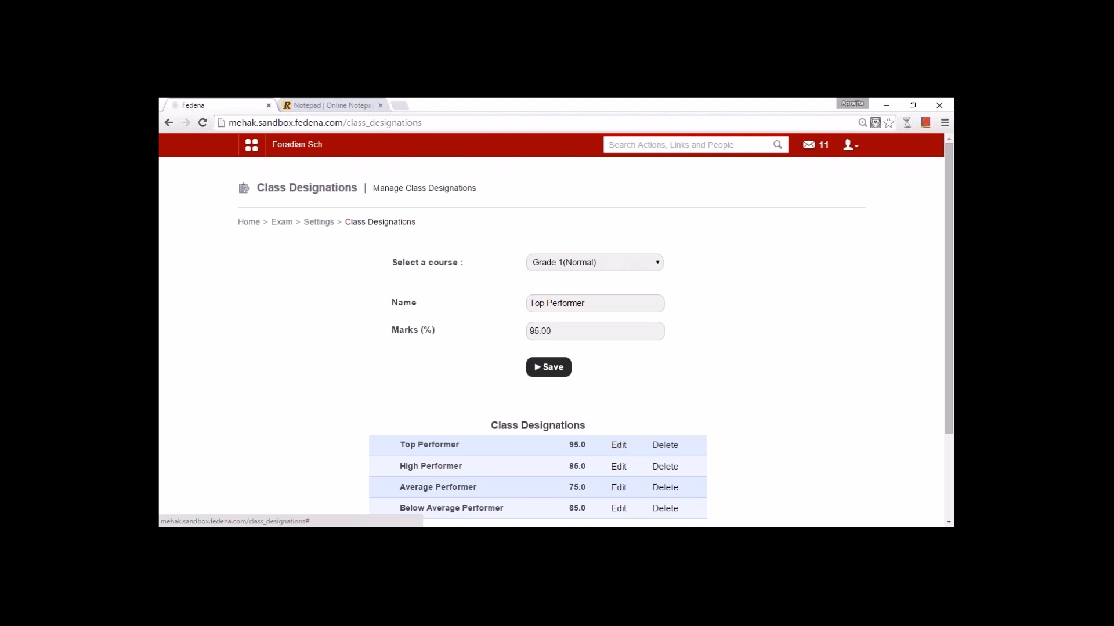
{"action": "left_click", "coordinate": [602, 330]}
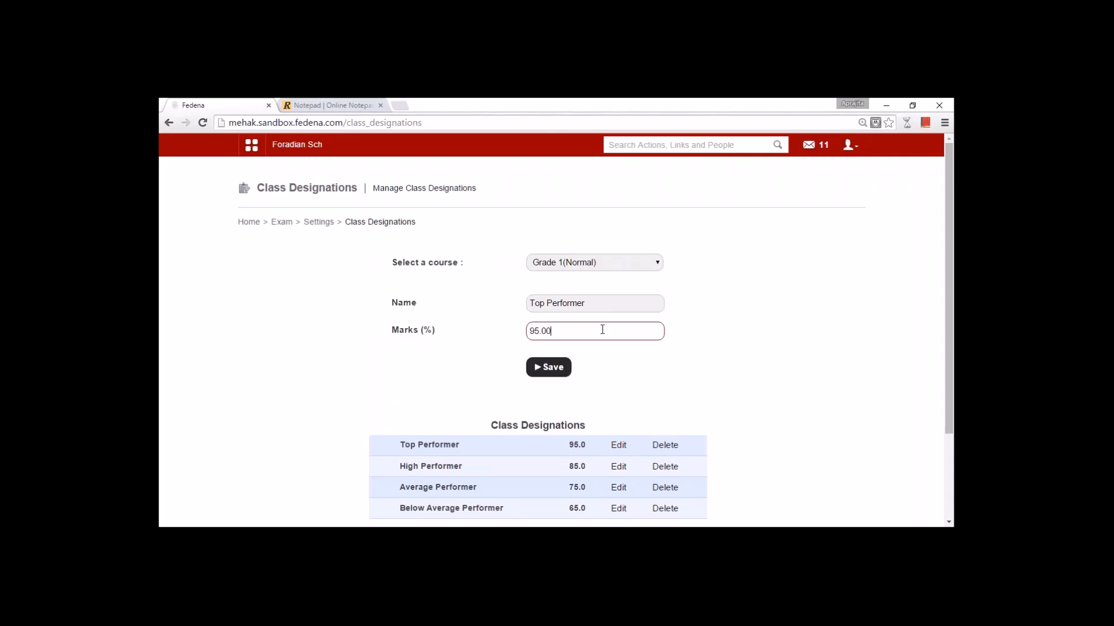
{"action": "left_click", "coordinate": [619, 467]}
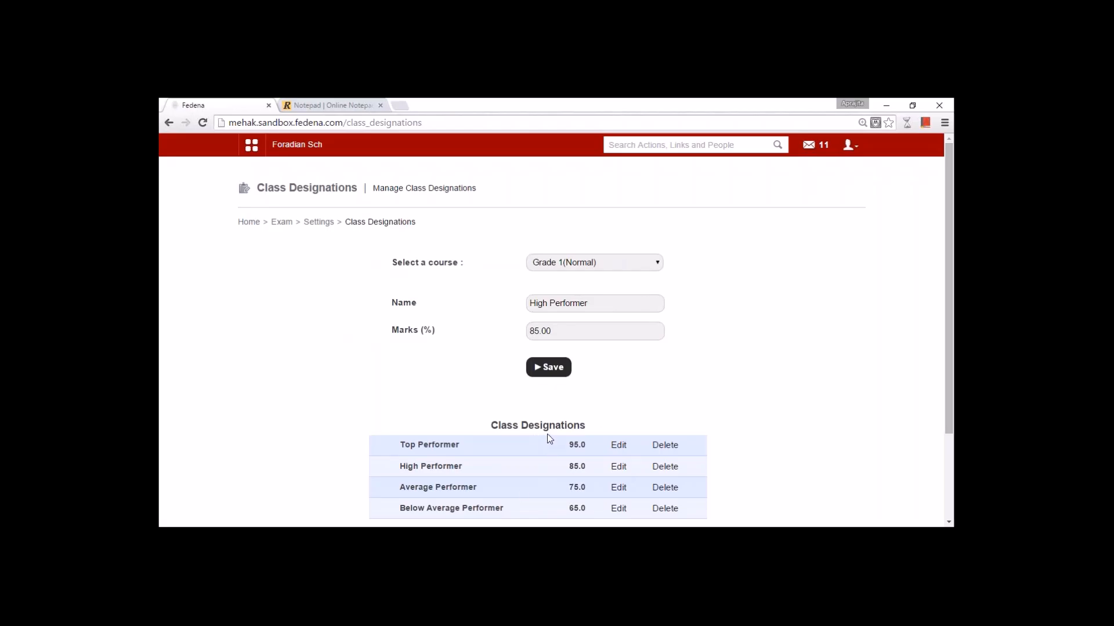
{"action": "left_click", "coordinate": [320, 222]}
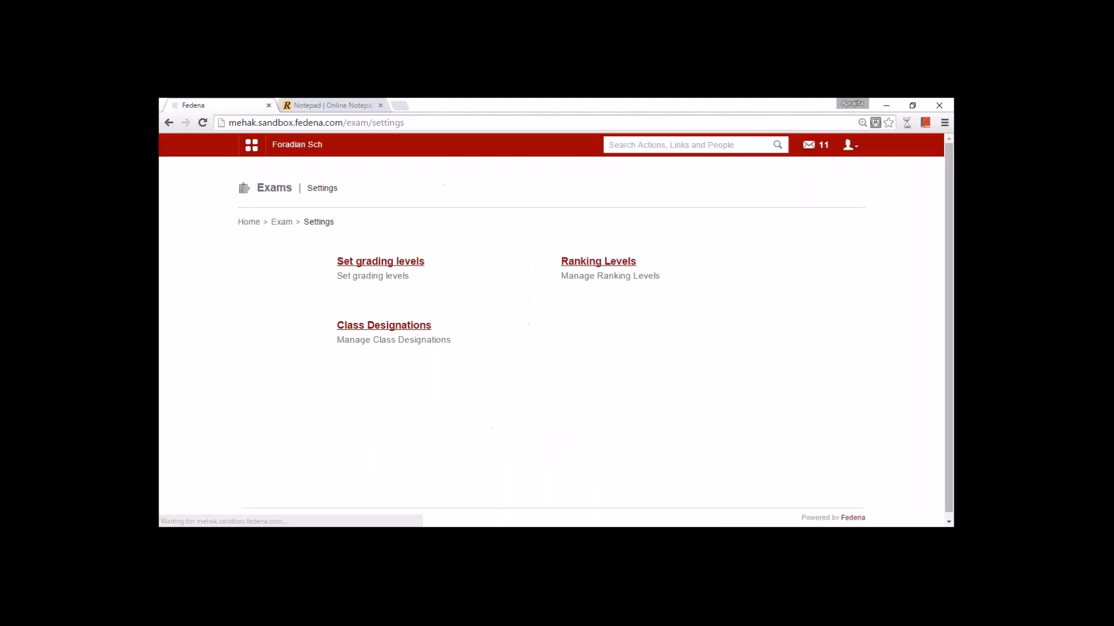
- In Exam Management, choose Grade 1(Normal) batch G1 - A(2015-2016) and start a new exam
{"action": "left_click", "coordinate": [281, 223]}
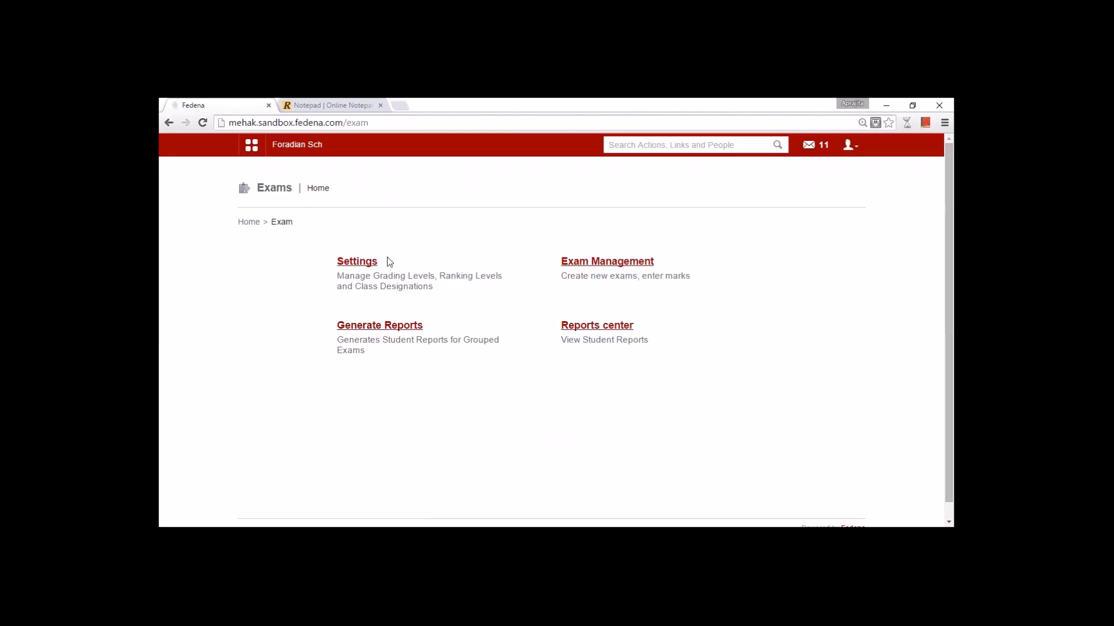
{"action": "left_click", "coordinate": [597, 264]}
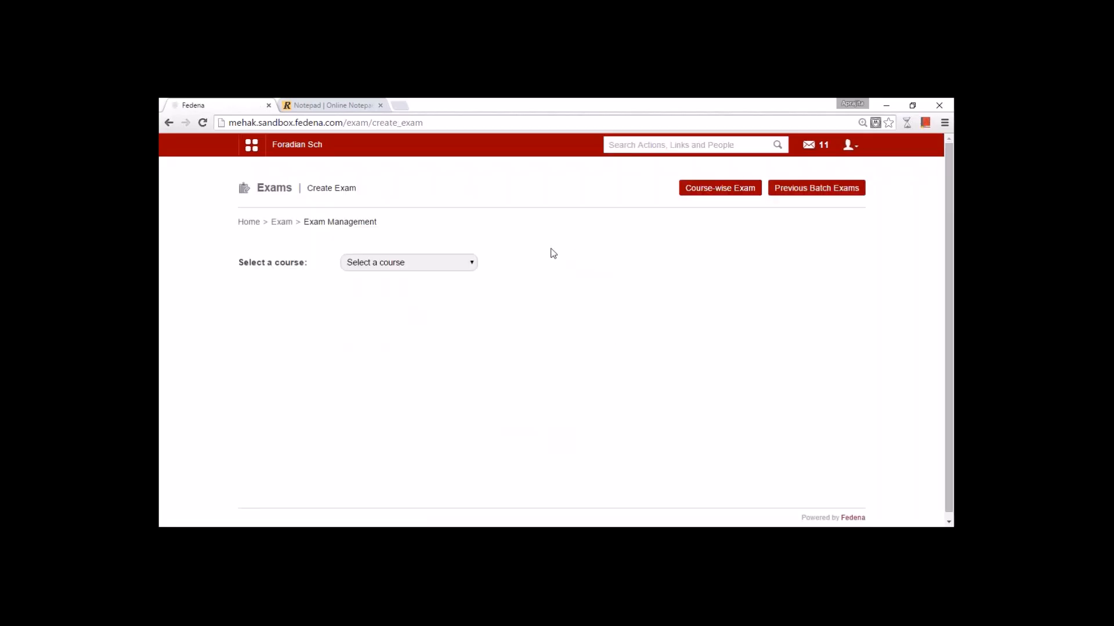
{"action": "left_click", "coordinate": [451, 267]}
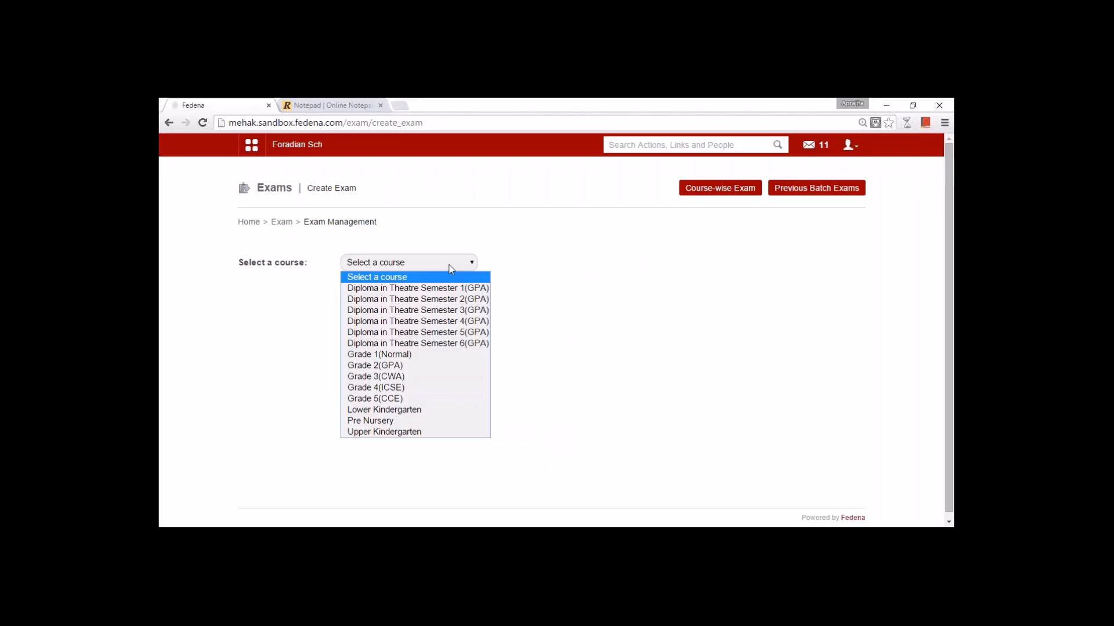
{"action": "left_click", "coordinate": [416, 355]}
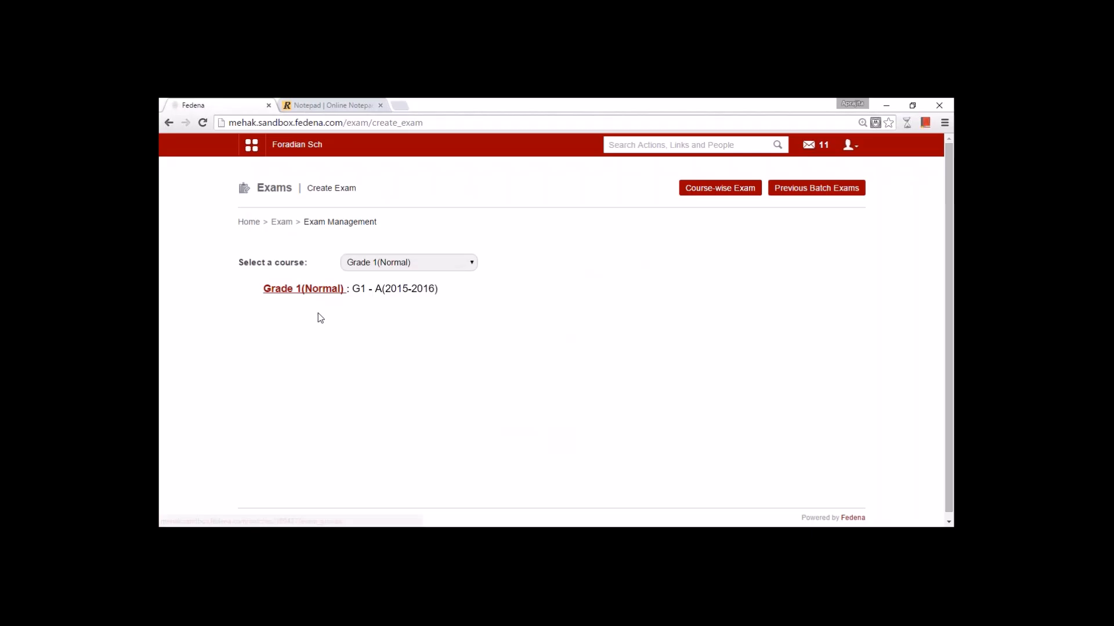
{"action": "left_click", "coordinate": [308, 292]}
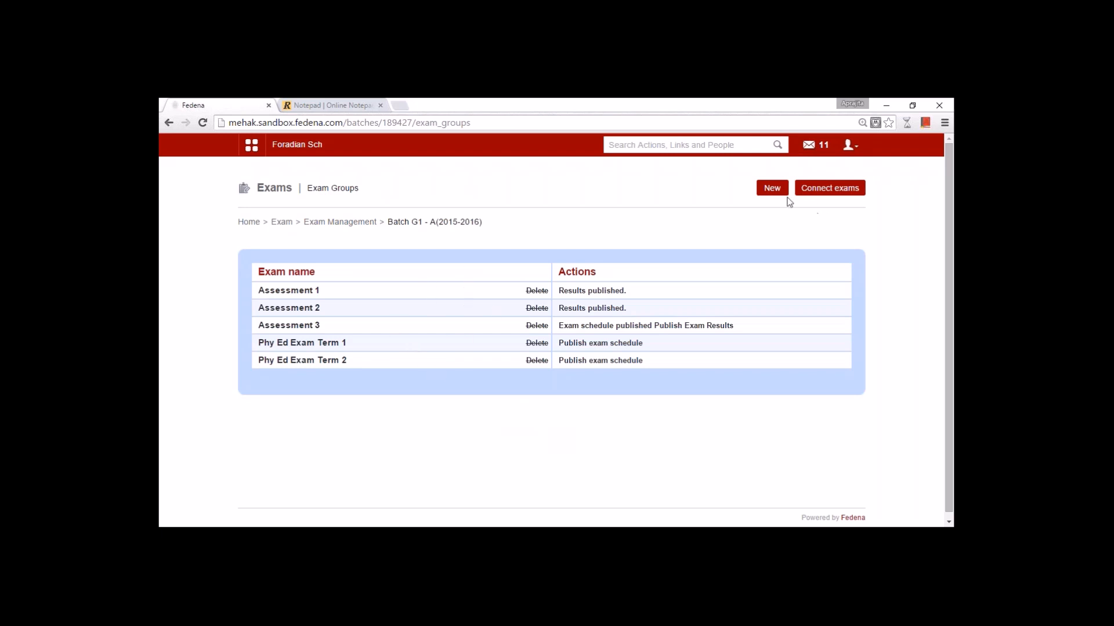
{"action": "left_click", "coordinate": [773, 198]}
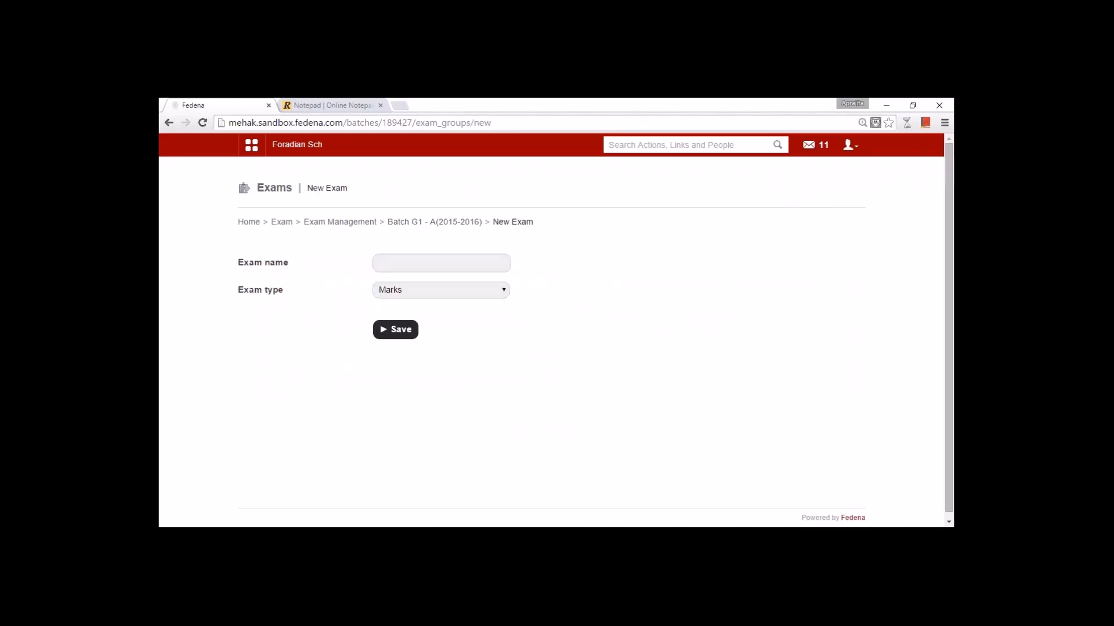
- Name the exam 'Term 1', set its type to Marks and Grades, and save it
{"action": "left_click", "coordinate": [401, 262]}
{"action": "type", "text": "Term1"}
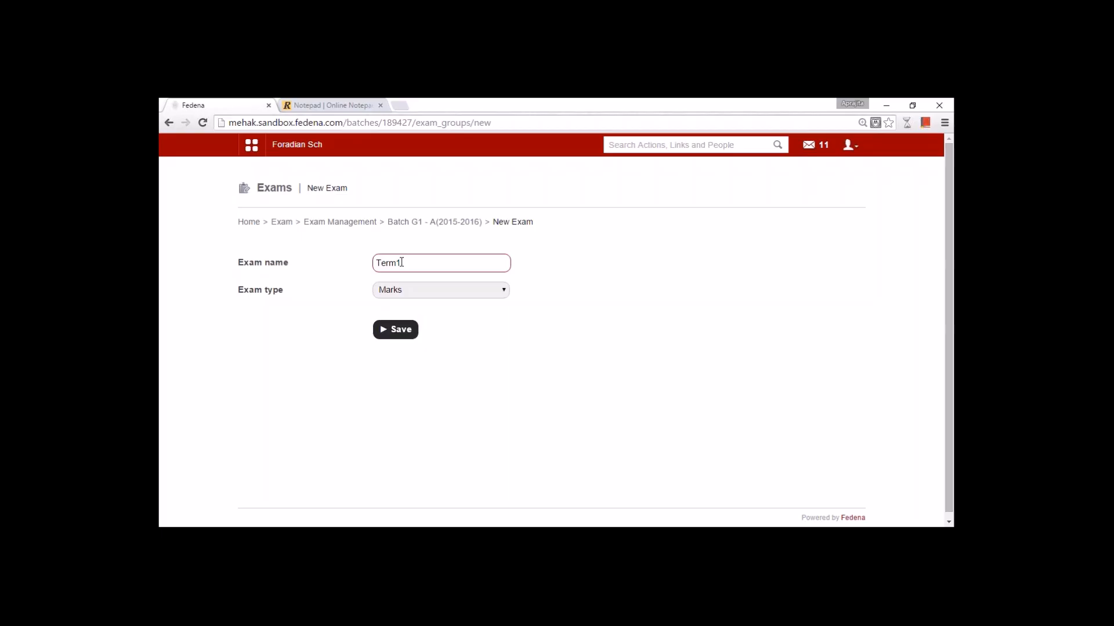
{"action": "key", "text": "BackSpace"}
{"action": "type", "text": "1"}
{"action": "left_click", "coordinate": [402, 292]}
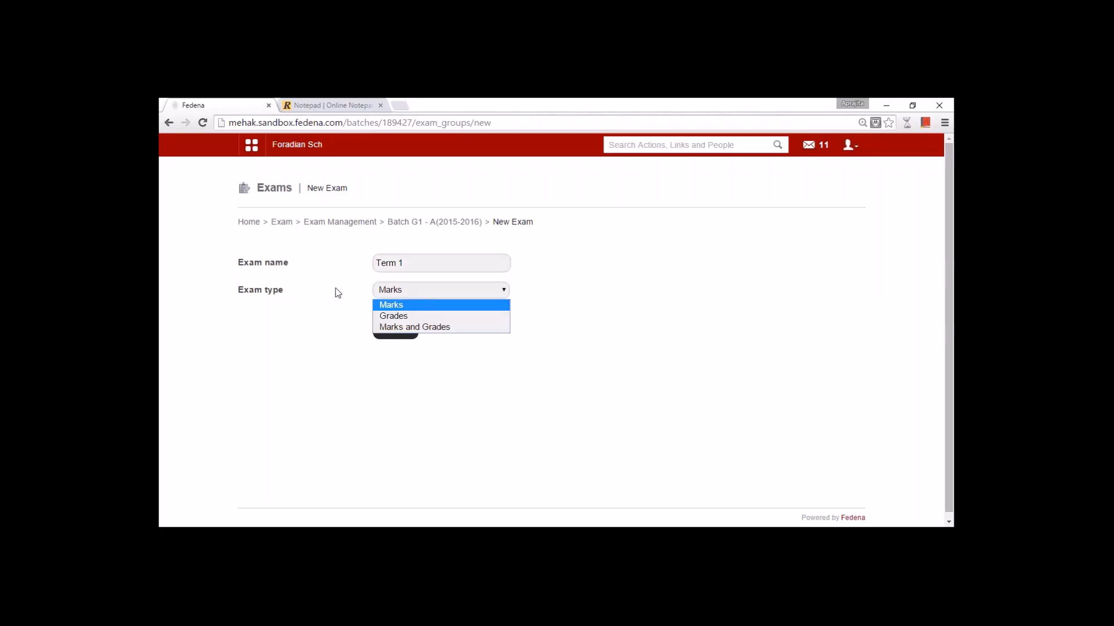
{"action": "left_click", "coordinate": [943, 125]}
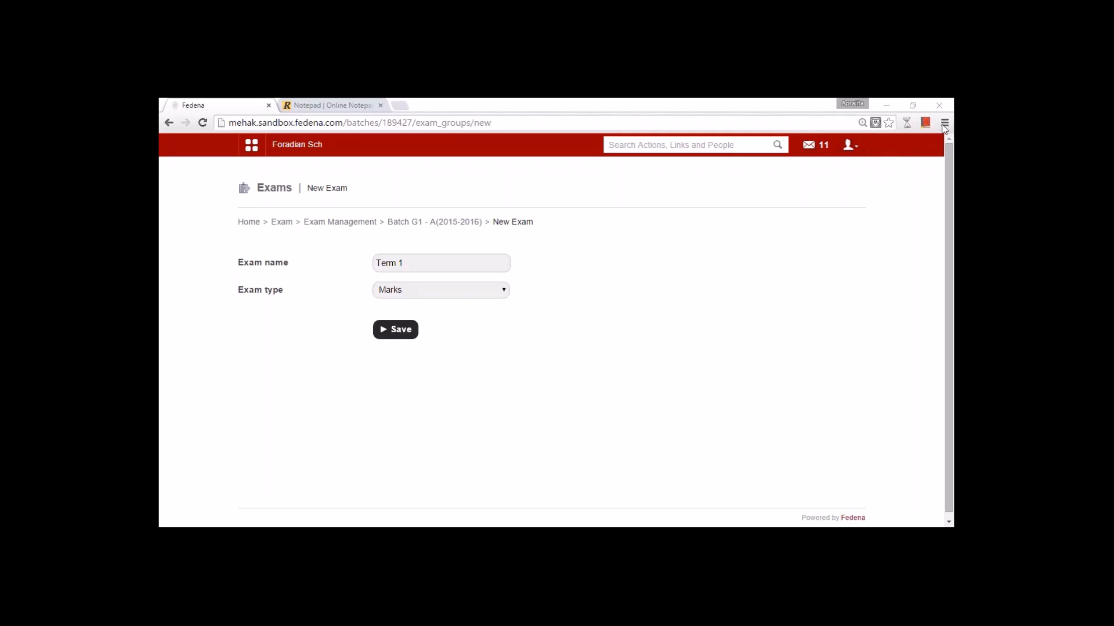
{"action": "left_click", "coordinate": [499, 290]}
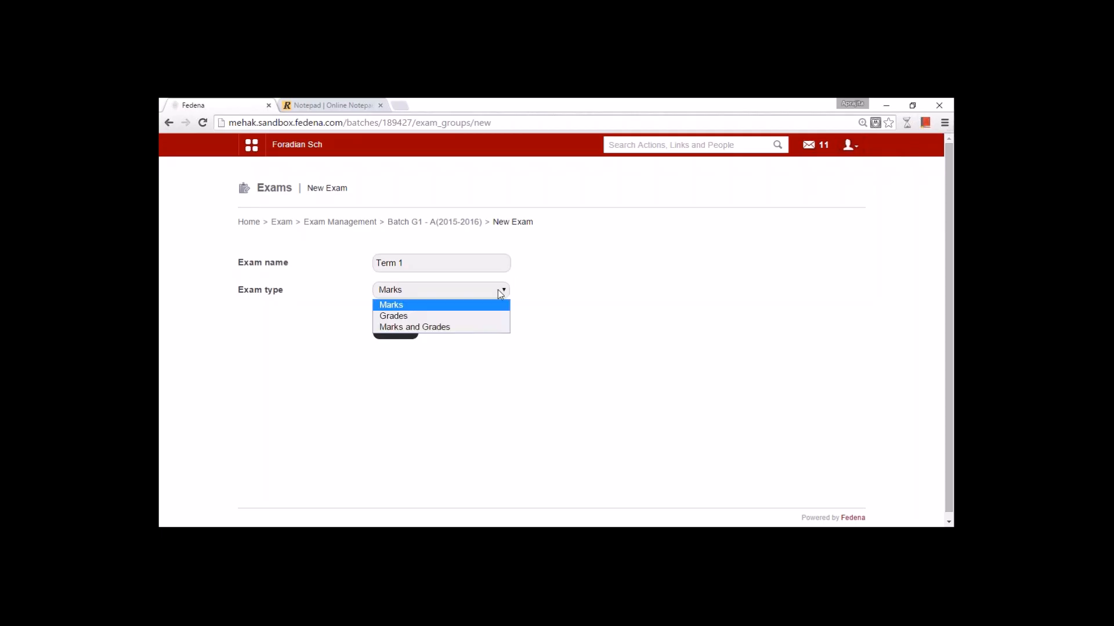
{"action": "left_click", "coordinate": [471, 328]}
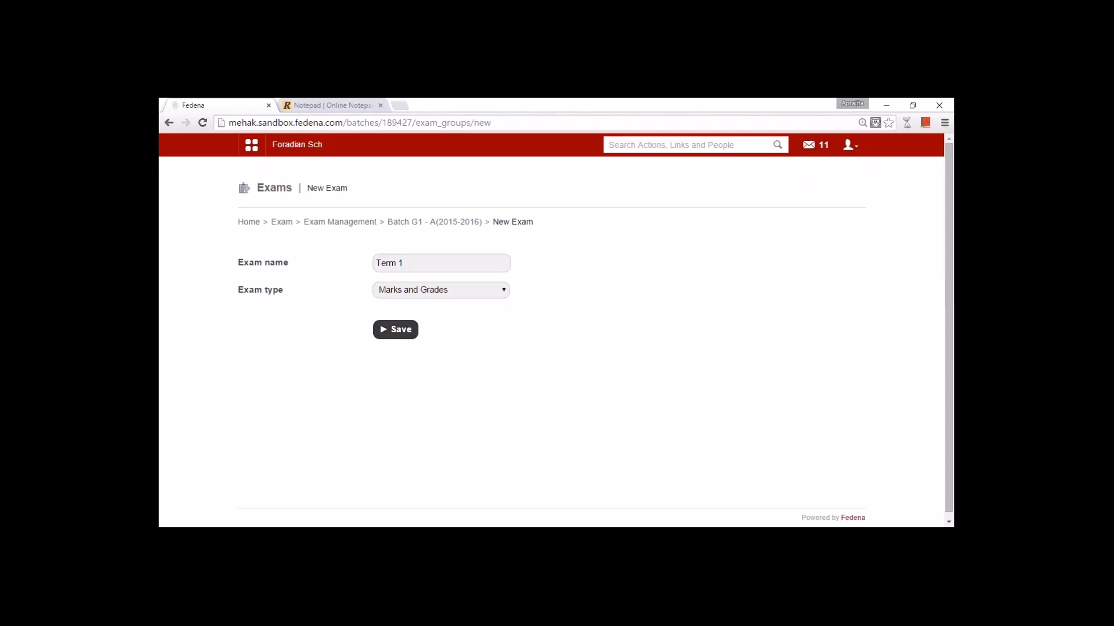
{"action": "left_click", "coordinate": [405, 337]}
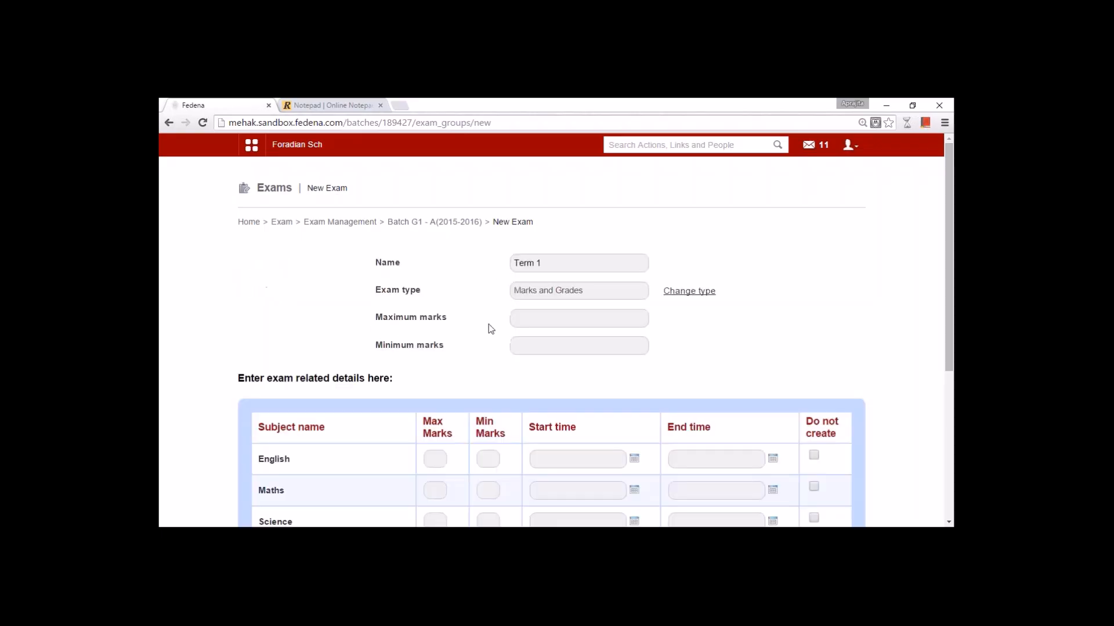
- Apply 100 maximum marks and 0 minimum marks to every Term 1 subject
{"action": "left_click", "coordinate": [513, 320]}
{"action": "scroll", "coordinate": [518, 391], "scroll_direction": "down", "scroll_amount": 3}
{"action": "scroll", "coordinate": [518, 390], "scroll_direction": "up", "scroll_amount": 1}
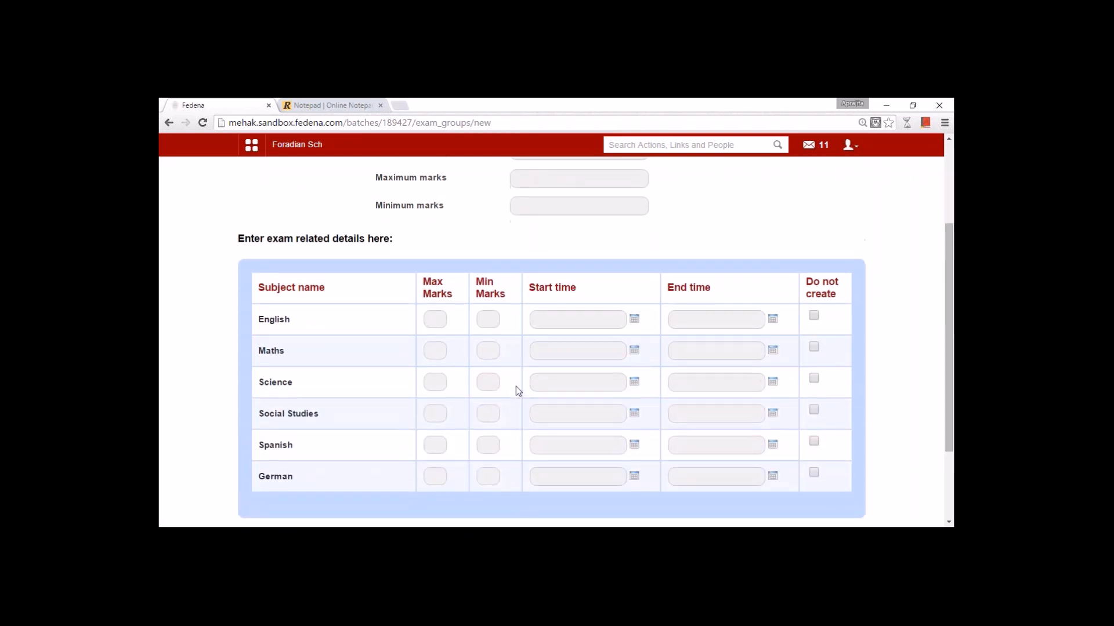
{"action": "left_click", "coordinate": [578, 176]}
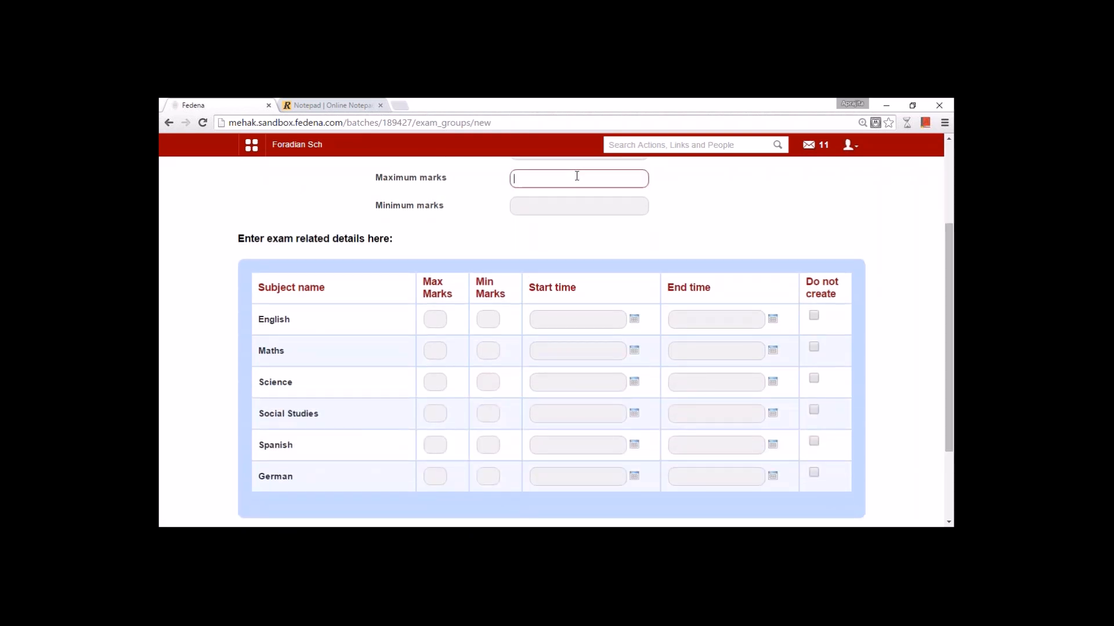
{"action": "type", "text": "100"}
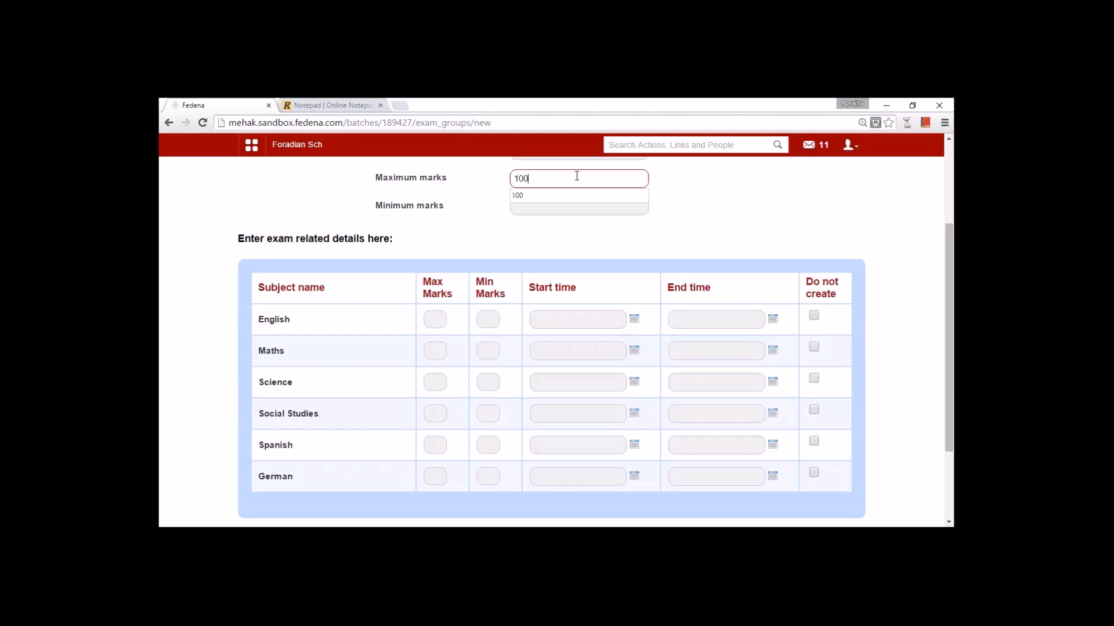
{"action": "left_click", "coordinate": [482, 245]}
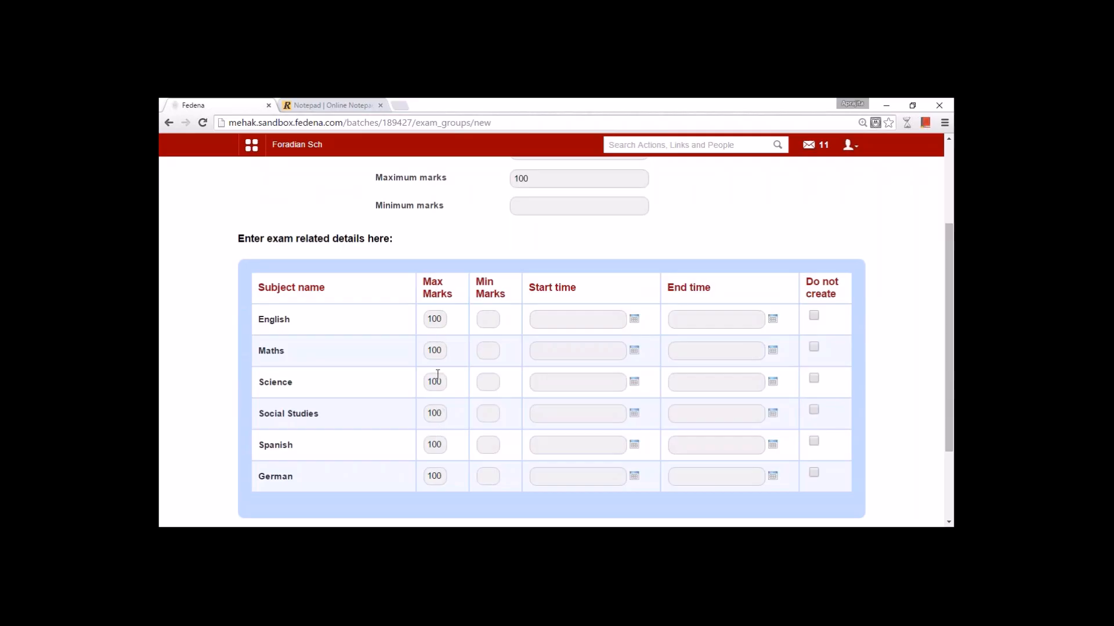
{"action": "left_click_drag", "start_coordinate": [443, 381], "coordinate": [429, 380]}
{"action": "type", "text": "90"}
{"action": "key", "text": "BackSpace"}
{"action": "key", "text": "BackSpace"}
{"action": "key", "text": "BackSpace"}
{"action": "type", "text": "100"}
{"action": "left_click", "coordinate": [537, 205]}
{"action": "type", "text": "0"}
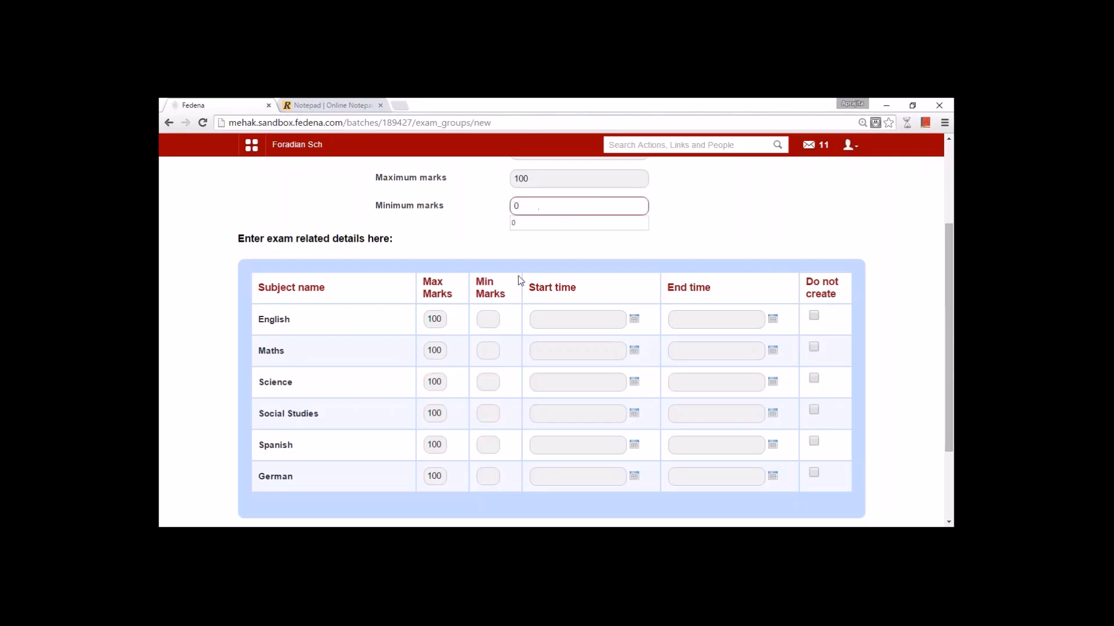
{"action": "left_click", "coordinate": [516, 288]}
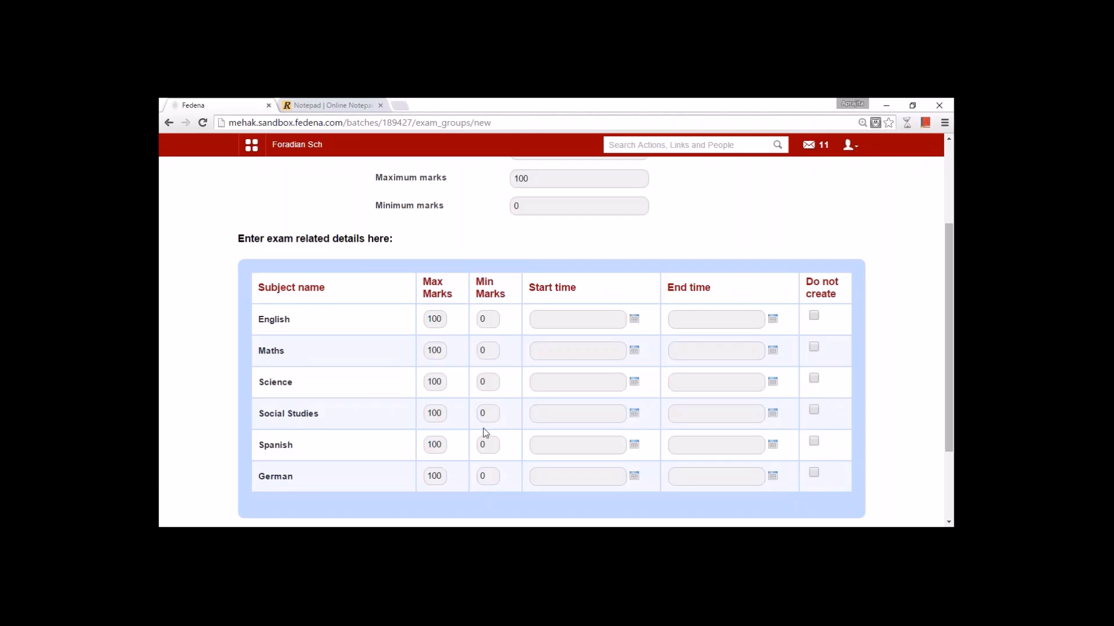
- Schedule the English exam on 17 August, ending at 5 PM
{"action": "left_click", "coordinate": [634, 318]}
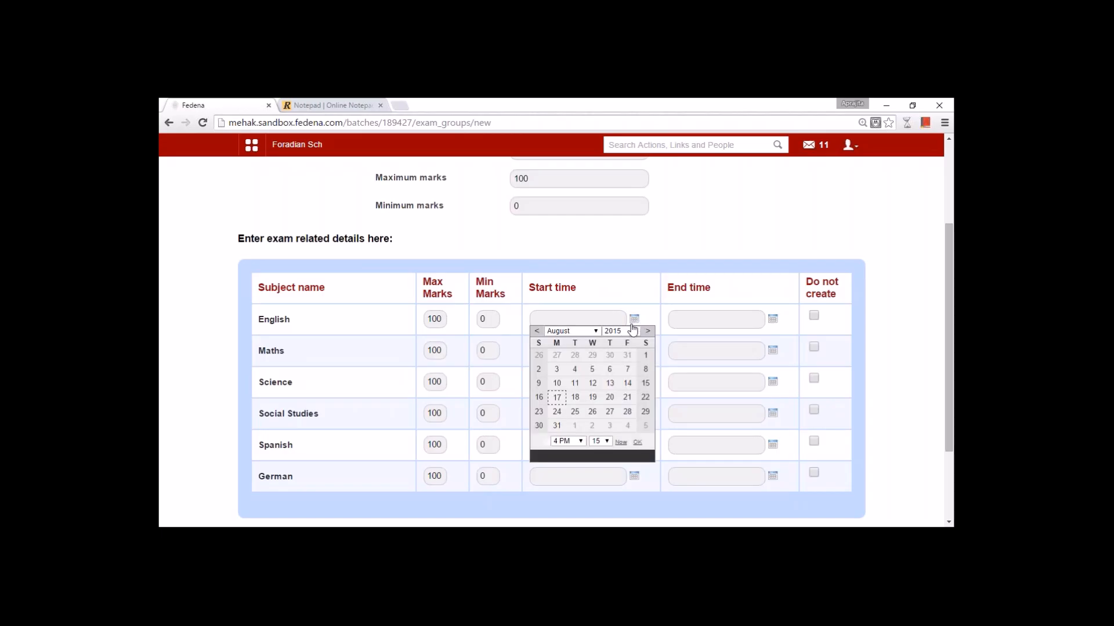
{"action": "left_click", "coordinate": [558, 398]}
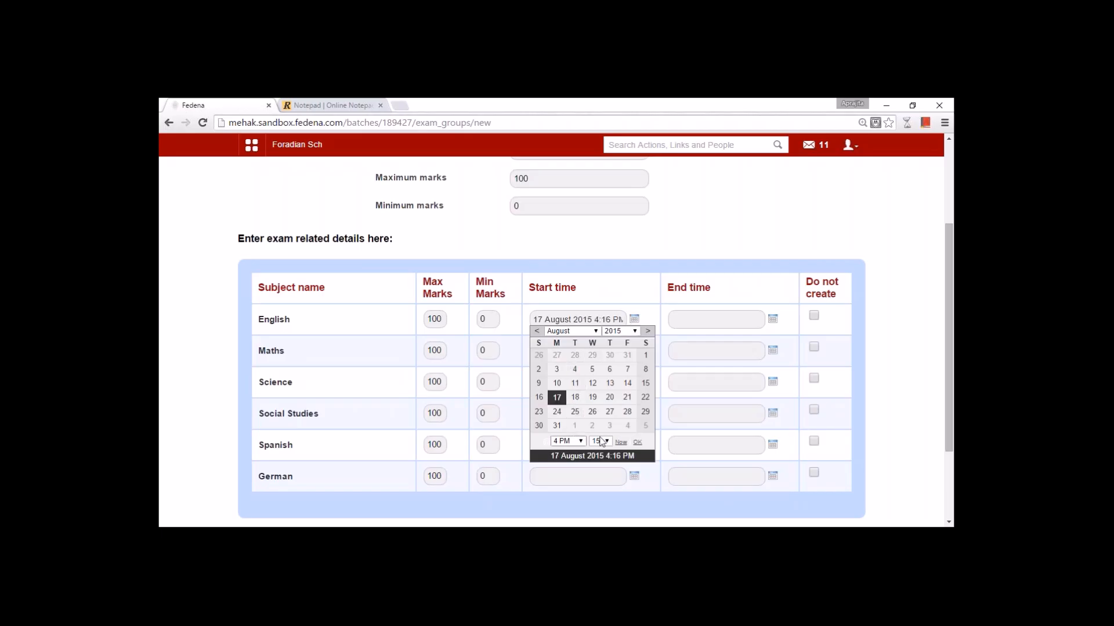
{"action": "left_click", "coordinate": [637, 442]}
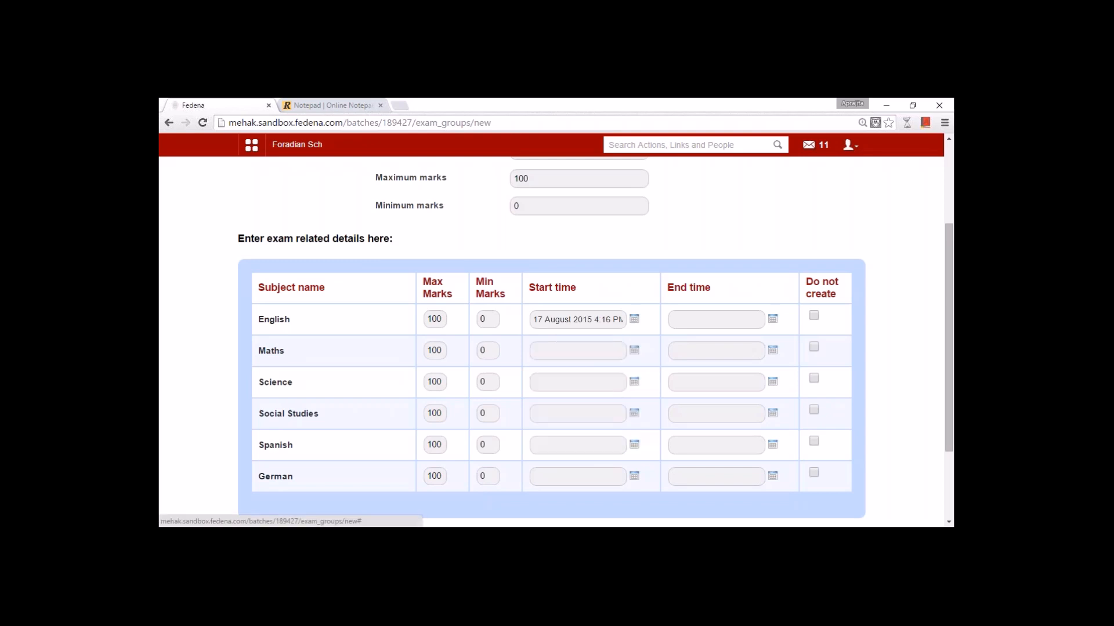
{"action": "left_click", "coordinate": [767, 321]}
{"action": "left_click", "coordinate": [695, 397]}
{"action": "left_click", "coordinate": [704, 441]}
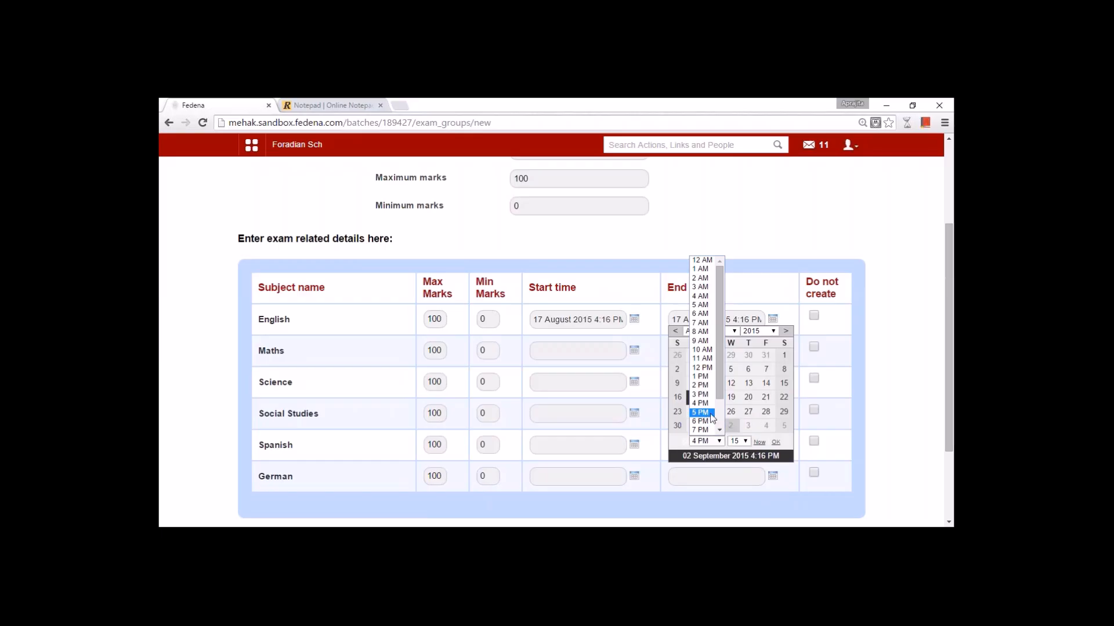
{"action": "left_click", "coordinate": [702, 413]}
{"action": "left_click", "coordinate": [775, 442]}
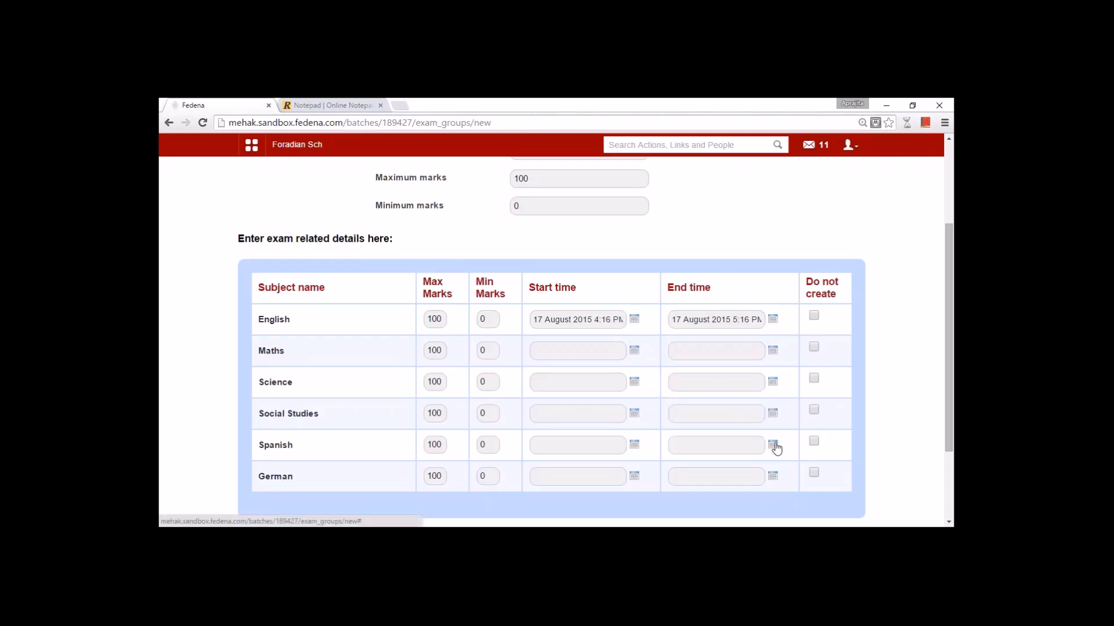
- Schedule Maths on 18 August and start Science on 19 August
{"action": "left_click", "coordinate": [636, 355]}
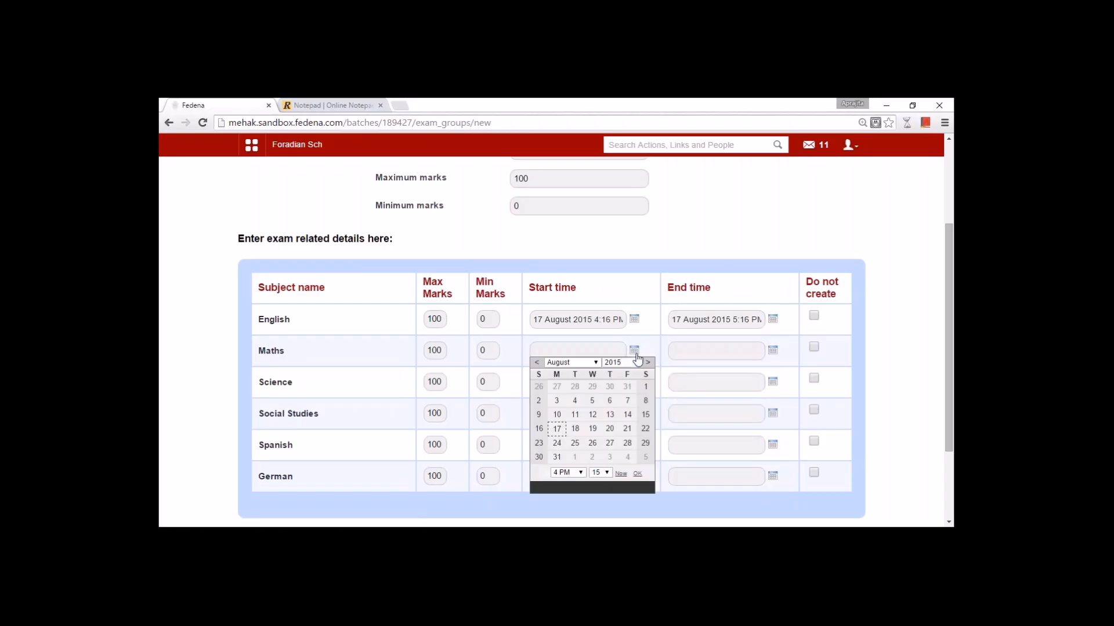
{"action": "left_click", "coordinate": [575, 428]}
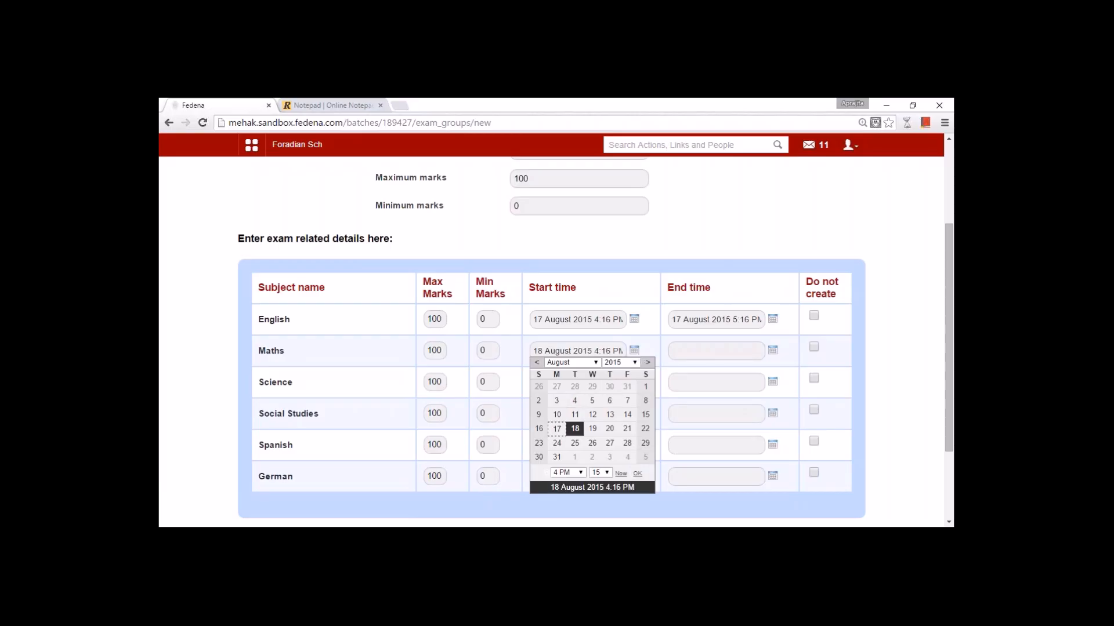
{"action": "left_click", "coordinate": [637, 473]}
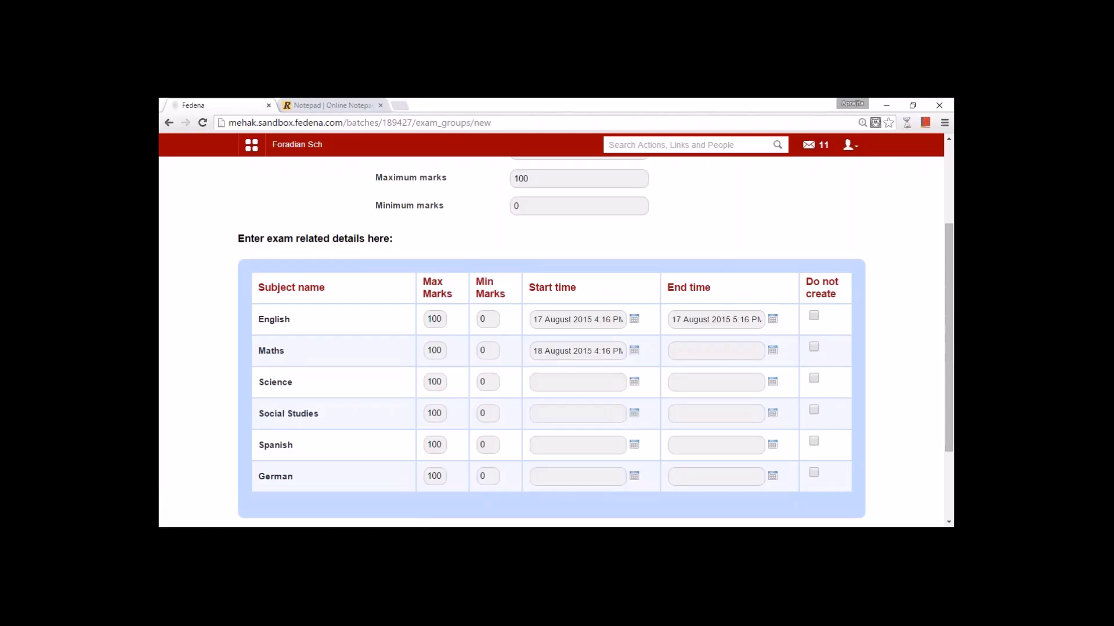
{"action": "left_click", "coordinate": [774, 351]}
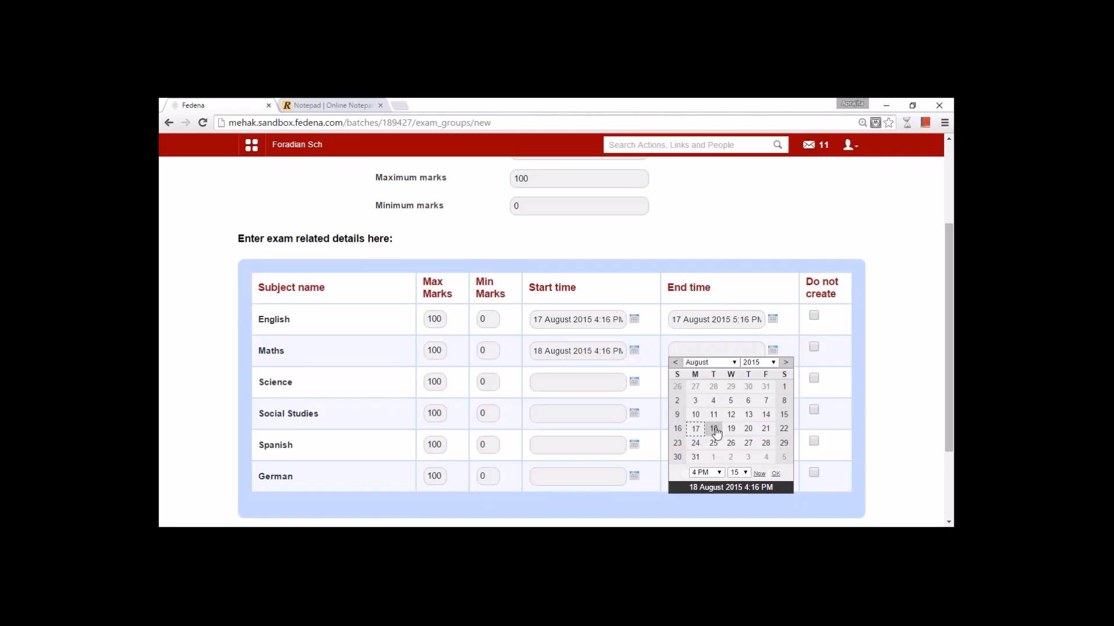
{"action": "left_click", "coordinate": [714, 430]}
{"action": "left_click", "coordinate": [775, 475]}
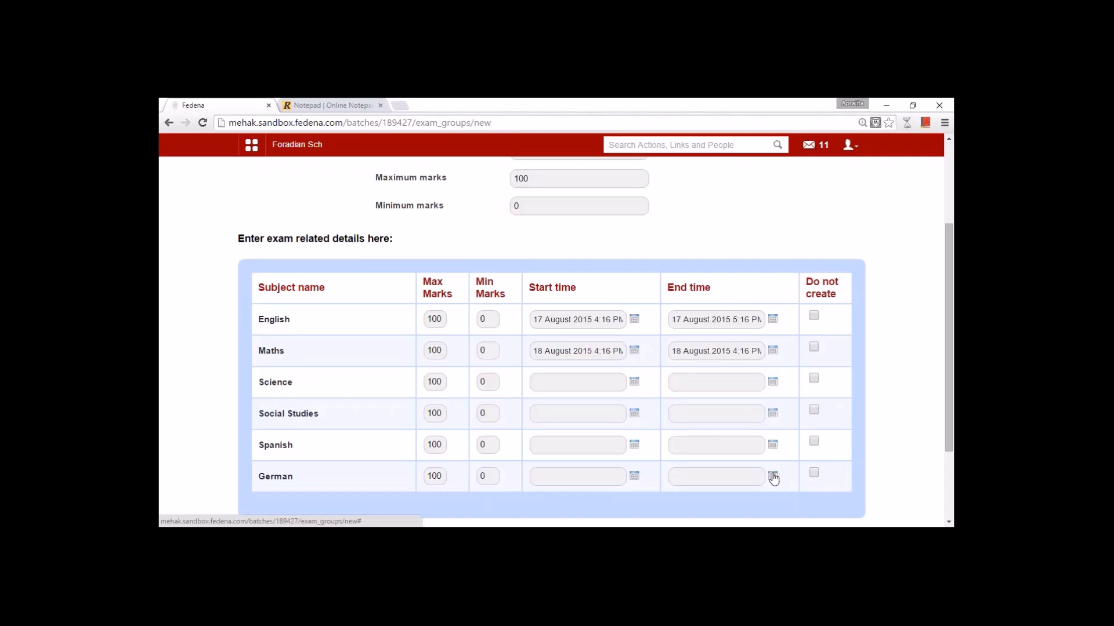
{"action": "left_click", "coordinate": [635, 381]}
{"action": "left_click", "coordinate": [592, 460]}
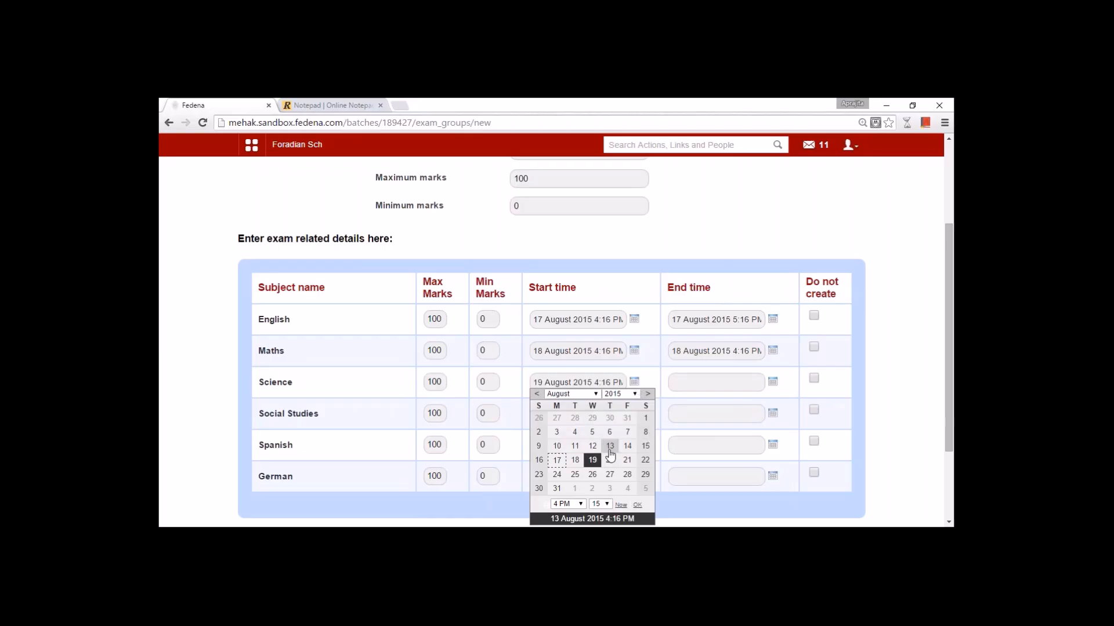
{"action": "left_click", "coordinate": [637, 504]}
{"action": "left_click", "coordinate": [750, 392]}
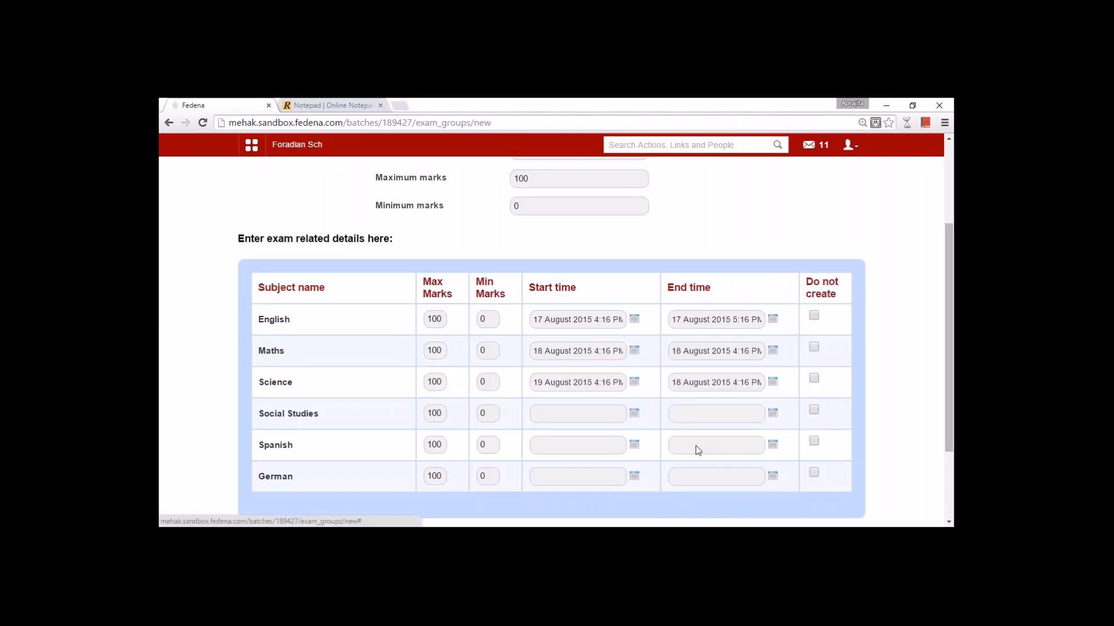
- Schedule Social Studies on 20 August and Spanish on 21 August
{"action": "left_click", "coordinate": [634, 413]}
{"action": "left_click", "coordinate": [610, 336]}
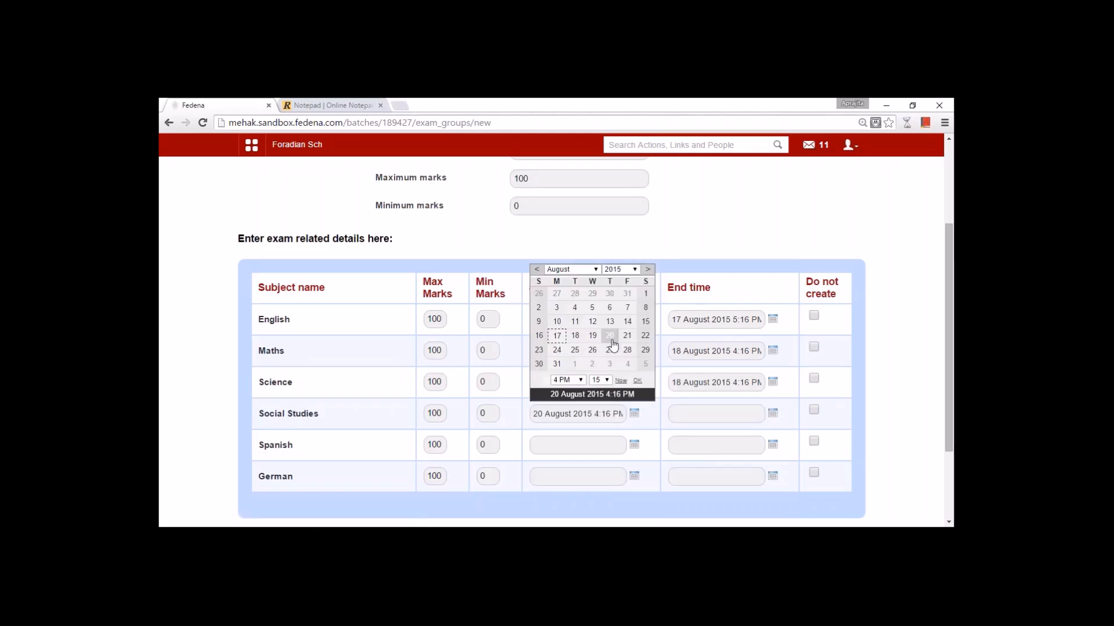
{"action": "left_click", "coordinate": [637, 380]}
{"action": "left_click", "coordinate": [763, 420]}
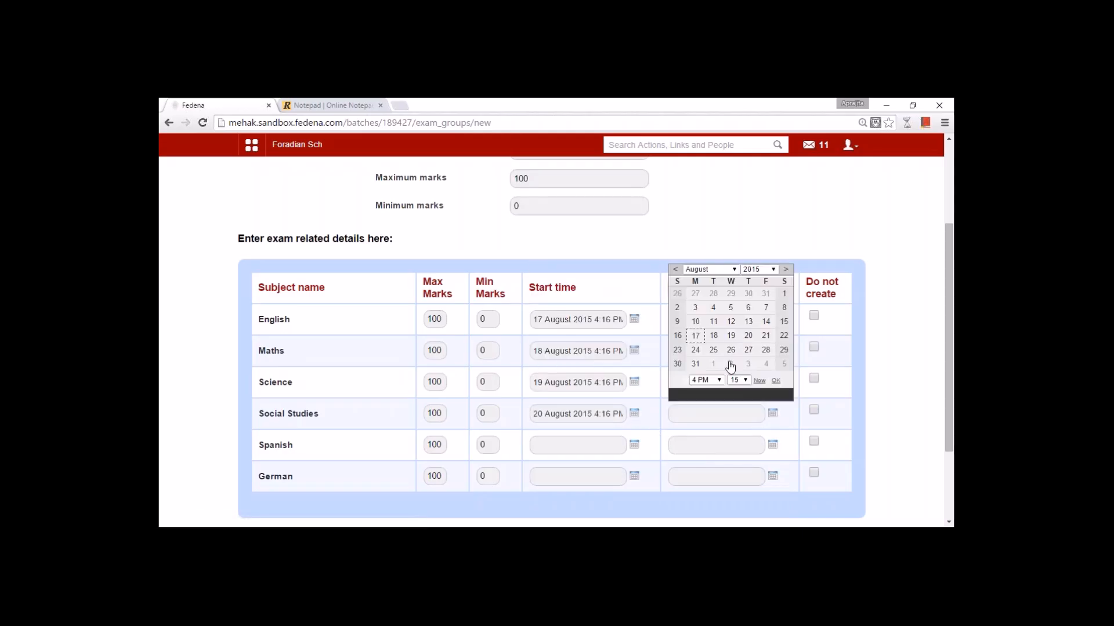
{"action": "left_click", "coordinate": [748, 335]}
{"action": "left_click", "coordinate": [776, 380]}
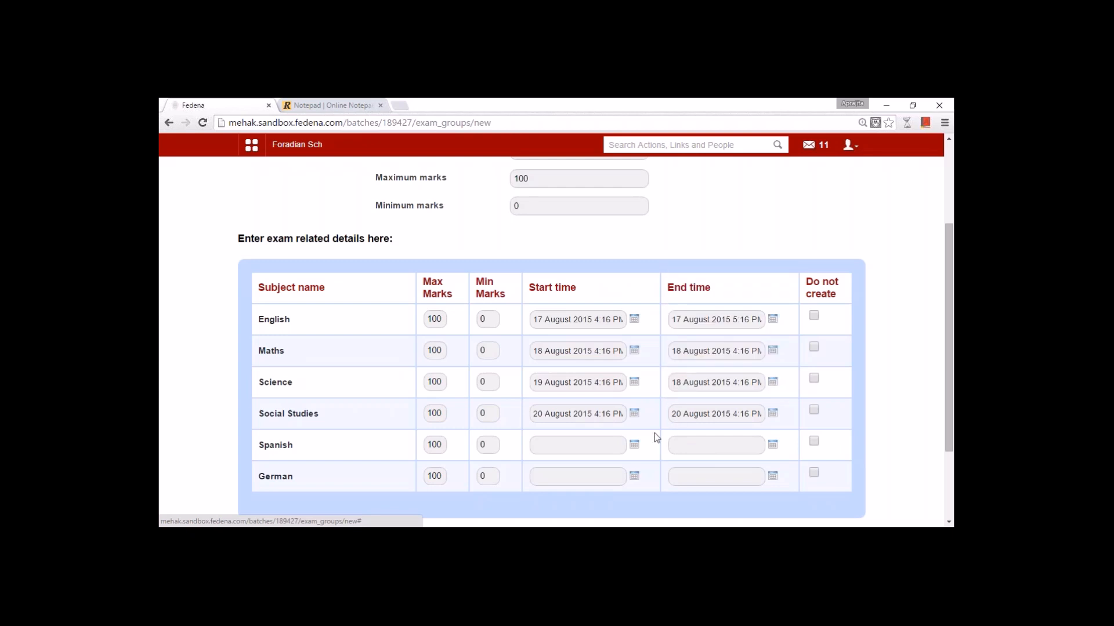
{"action": "left_click", "coordinate": [634, 444]}
{"action": "left_click", "coordinate": [627, 367]}
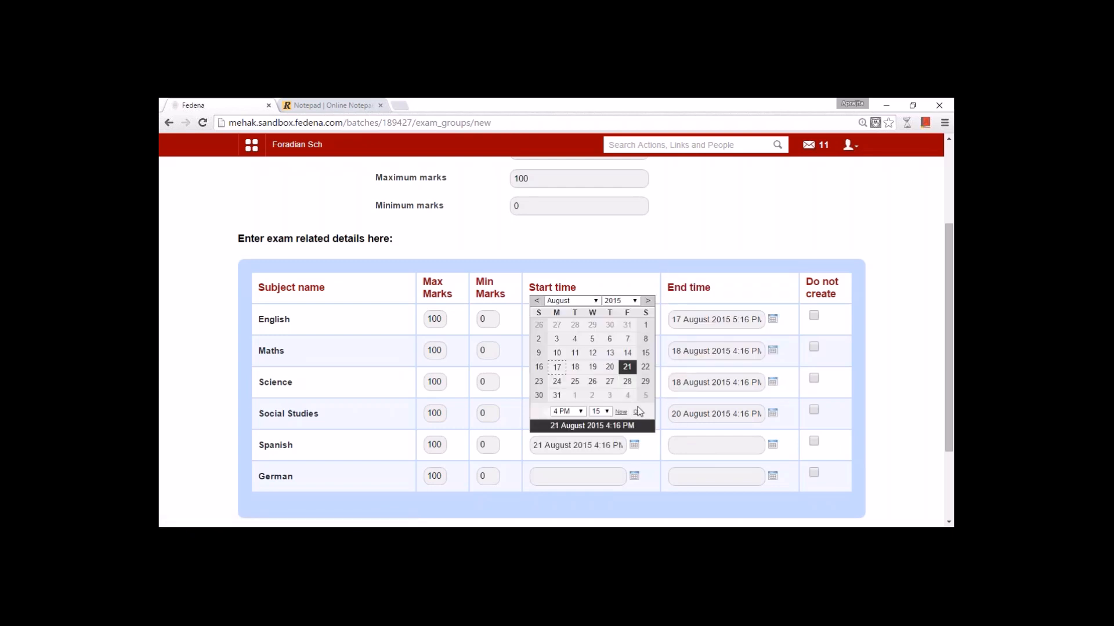
{"action": "left_click", "coordinate": [637, 412]}
{"action": "left_click", "coordinate": [762, 447]}
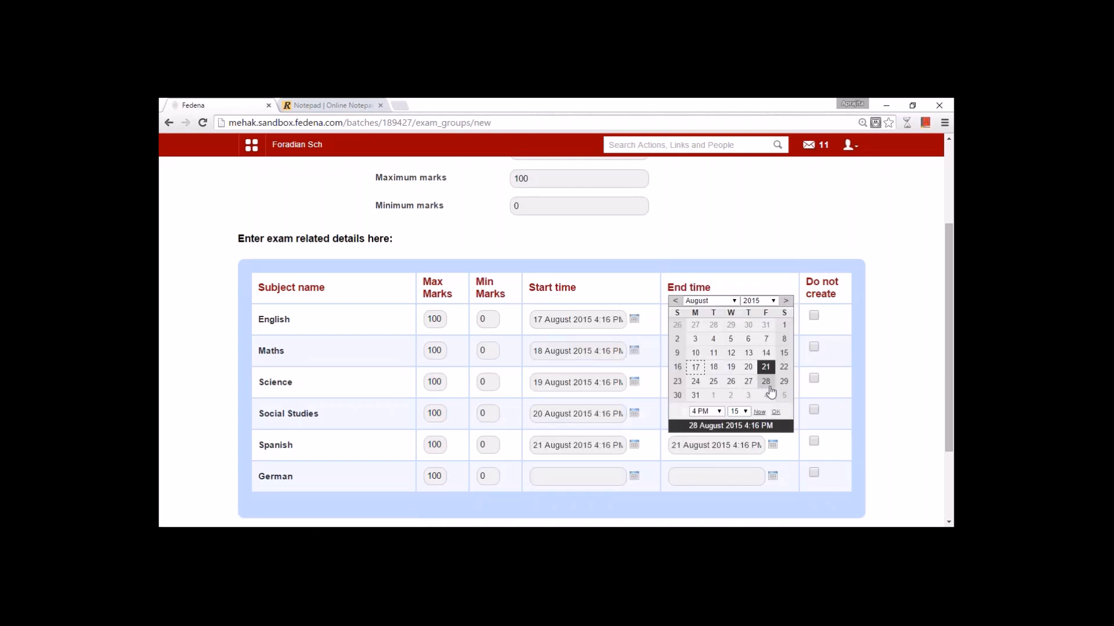
{"action": "left_click", "coordinate": [775, 411]}
- Schedule the German exam on 24 August
{"action": "left_click", "coordinate": [636, 477]}
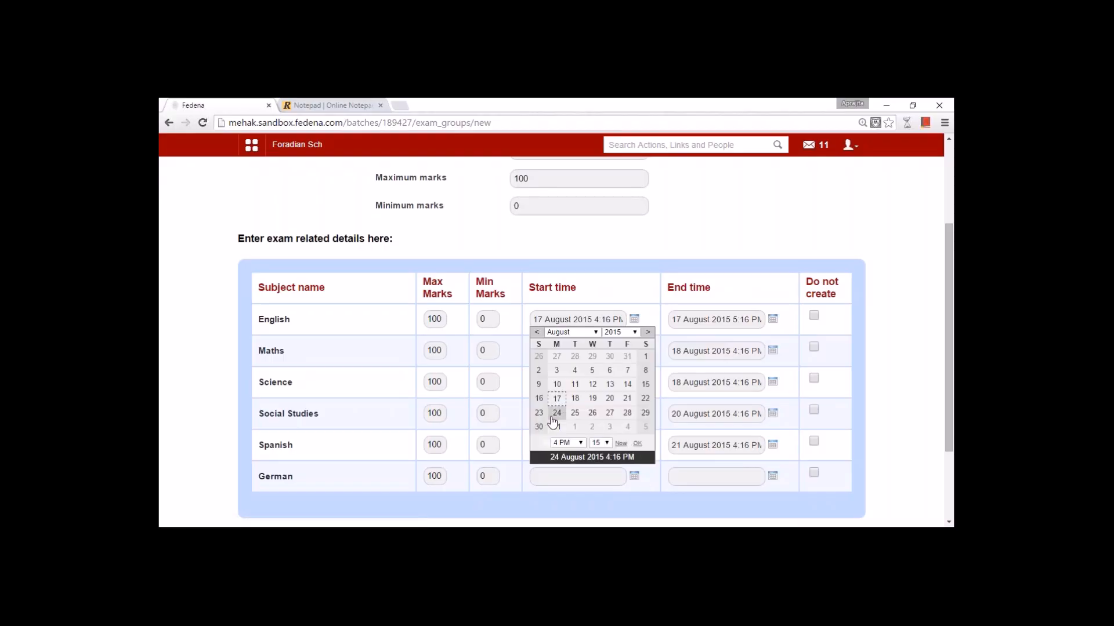
{"action": "left_click", "coordinate": [557, 412]}
{"action": "left_click", "coordinate": [638, 445]}
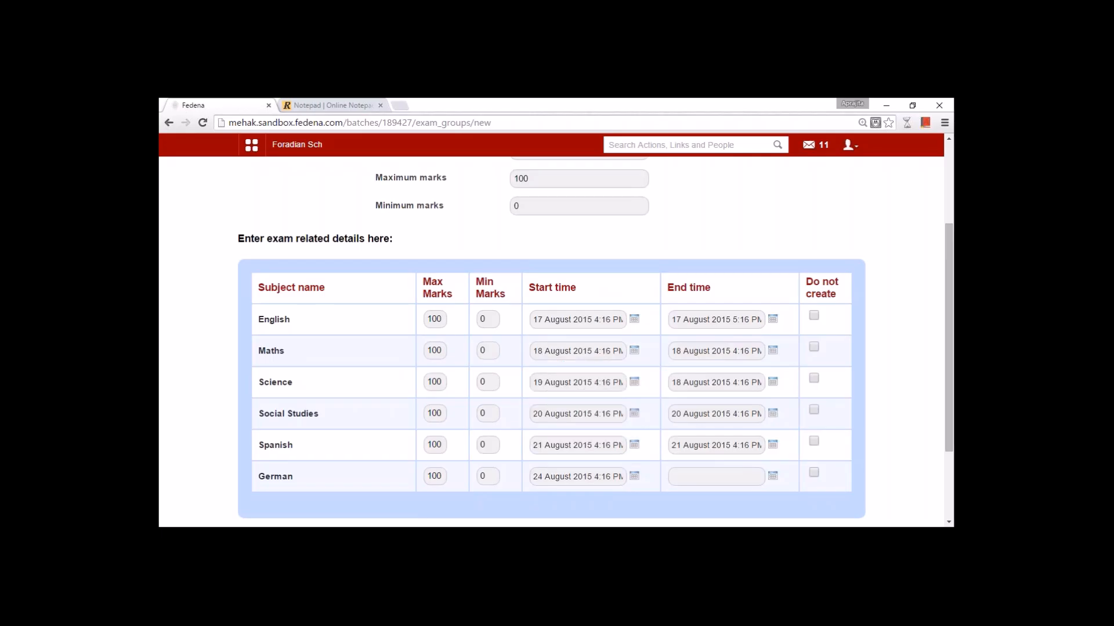
{"action": "left_click", "coordinate": [771, 477]}
{"action": "left_click", "coordinate": [695, 413]}
{"action": "left_click", "coordinate": [776, 443]}
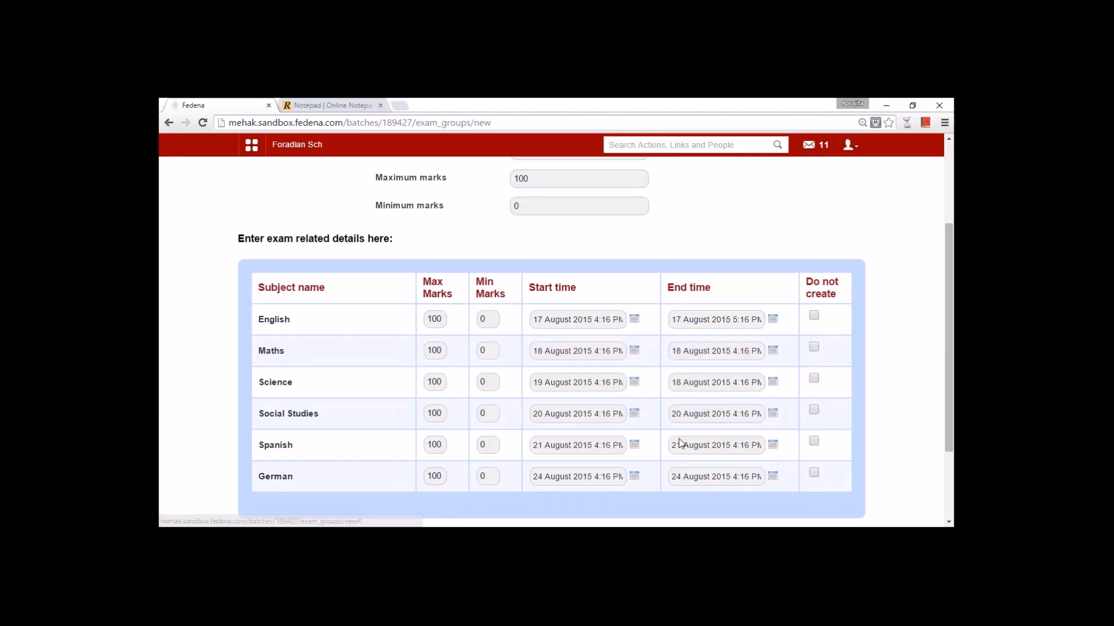
{"action": "scroll", "coordinate": [638, 371], "scroll_direction": "down", "scroll_amount": 2}
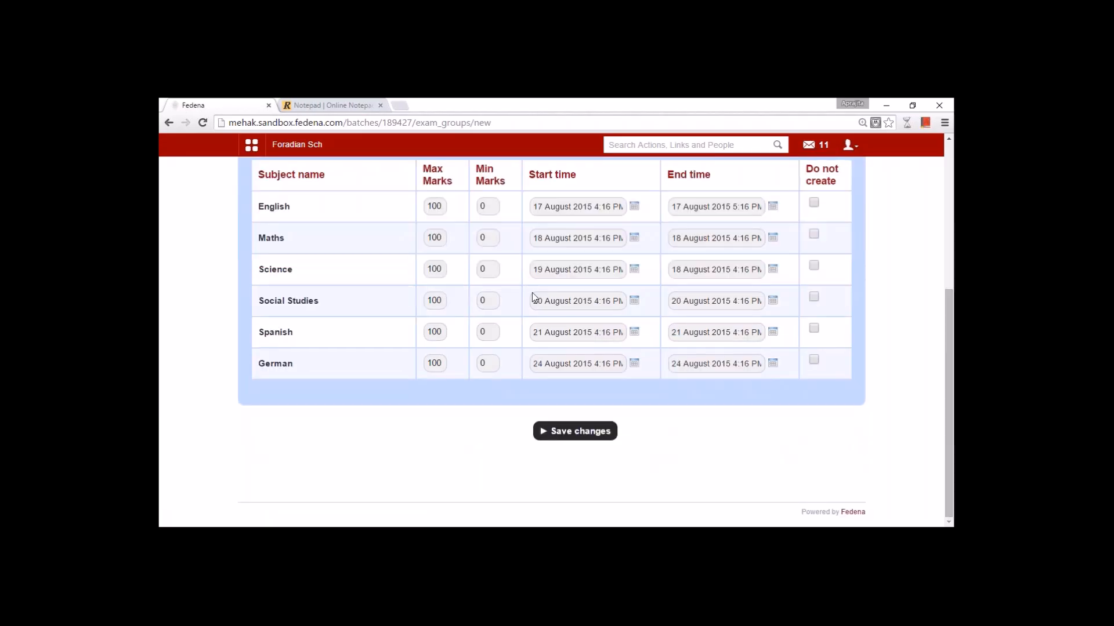
- Set Science's end date to 19 August and save the Term 1 exam group
{"action": "left_click", "coordinate": [574, 429]}
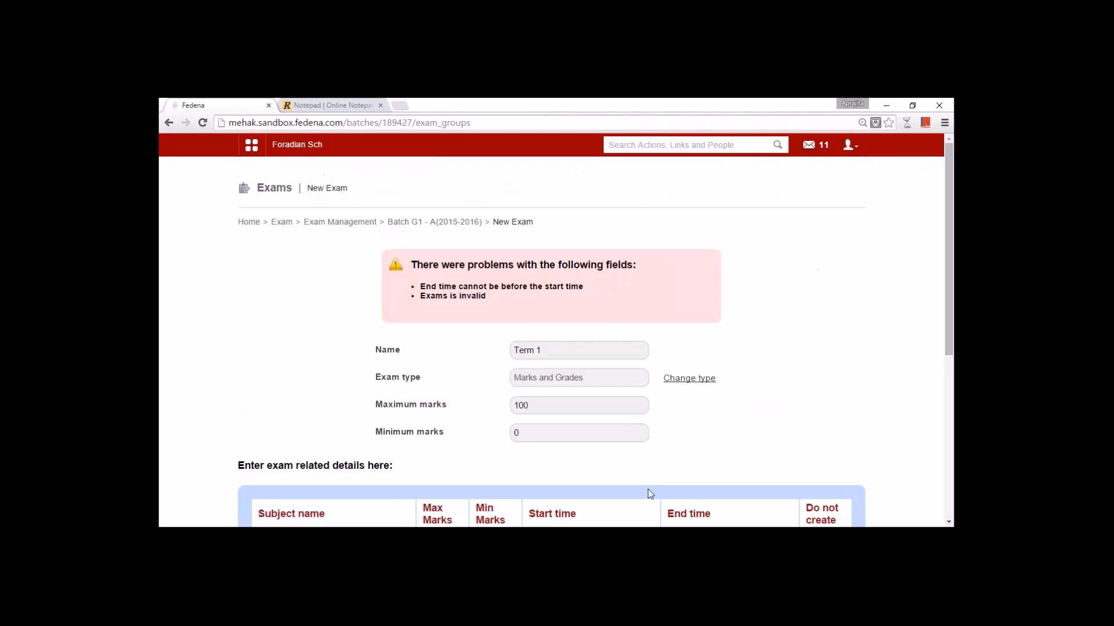
{"action": "scroll", "coordinate": [592, 464], "scroll_direction": "down", "scroll_amount": 3}
{"action": "scroll", "coordinate": [653, 394], "scroll_direction": "down", "scroll_amount": 2}
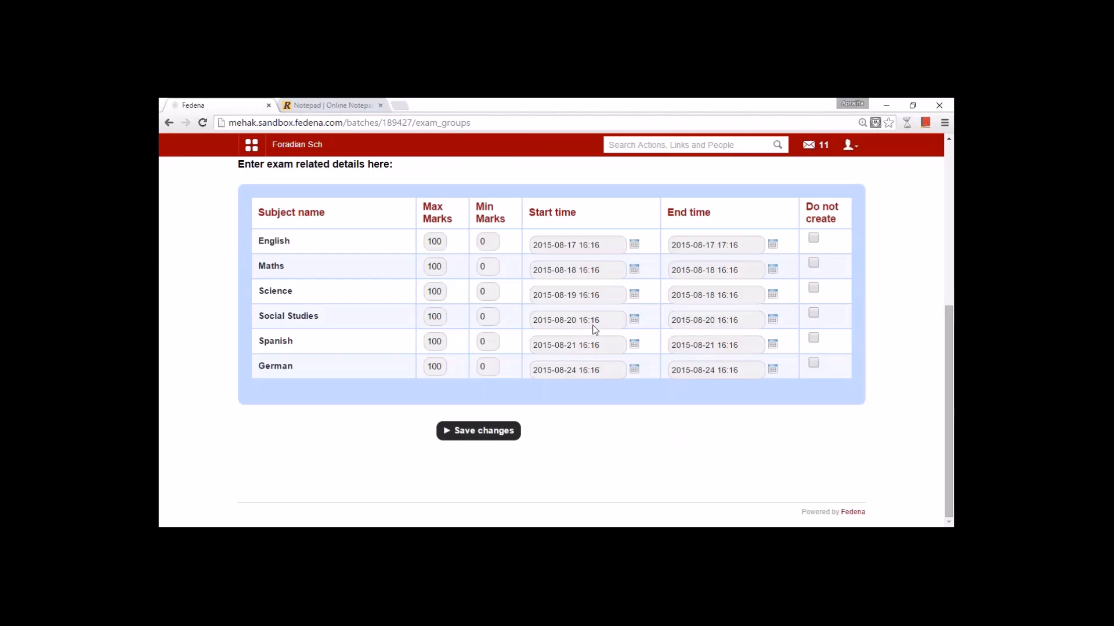
{"action": "left_click", "coordinate": [773, 294]}
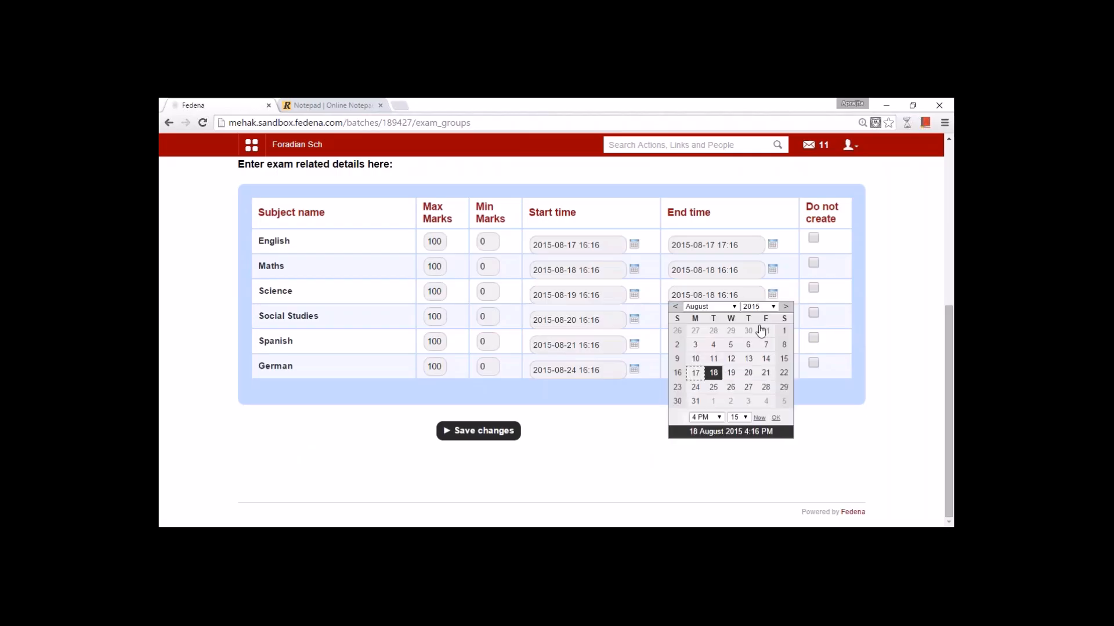
{"action": "left_click", "coordinate": [738, 377]}
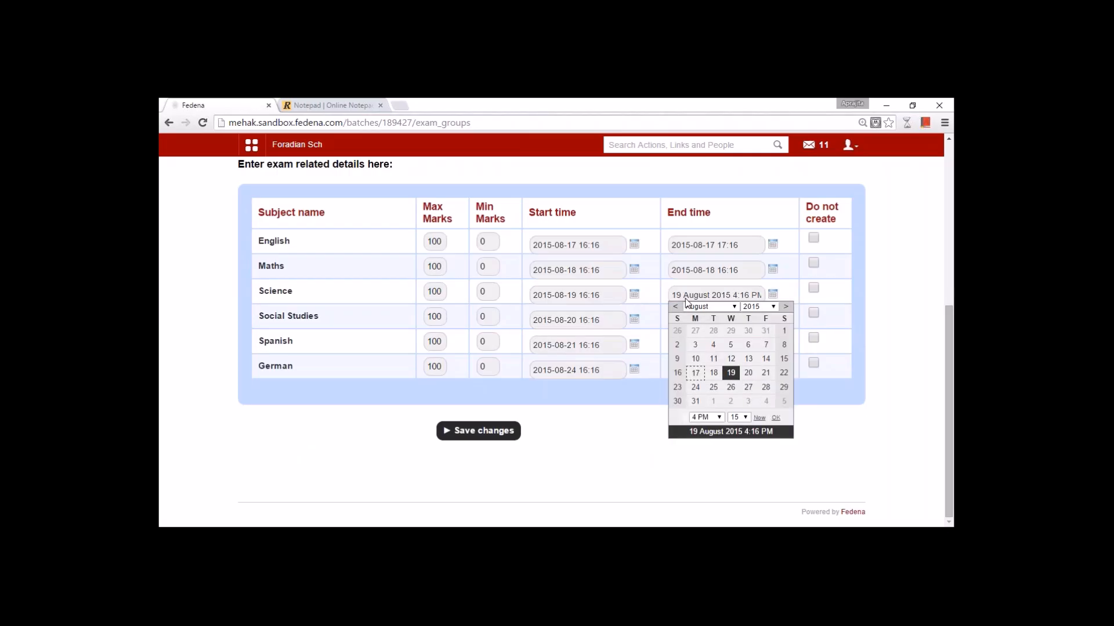
{"action": "left_click", "coordinate": [478, 430]}
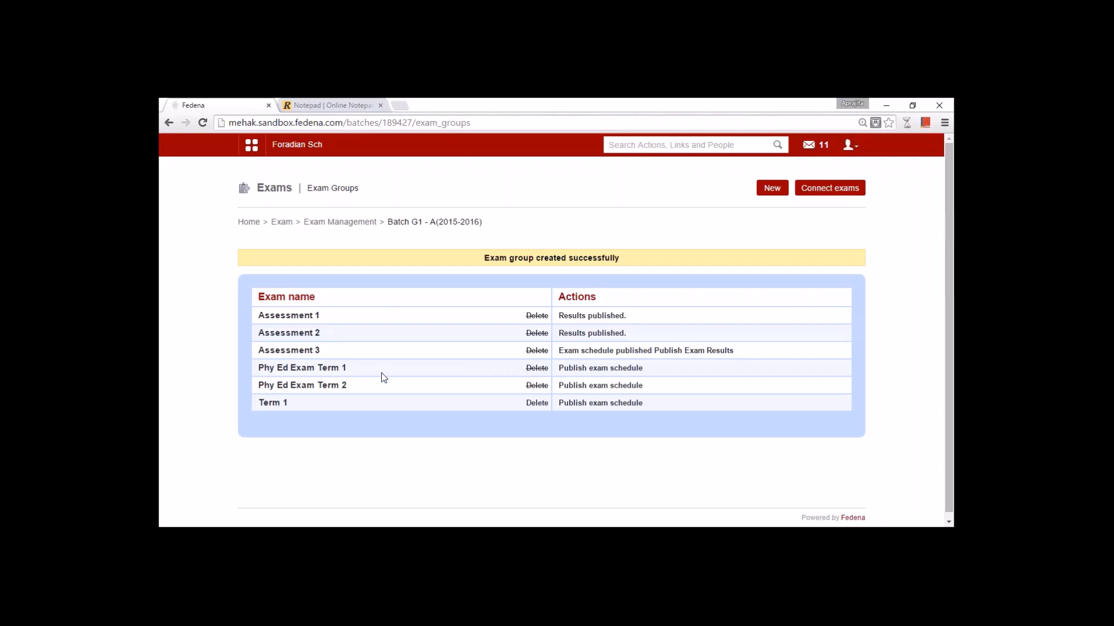
- Publish the exam schedule from the Term 1 row of the exam groups list
{"action": "left_click", "coordinate": [580, 408]}
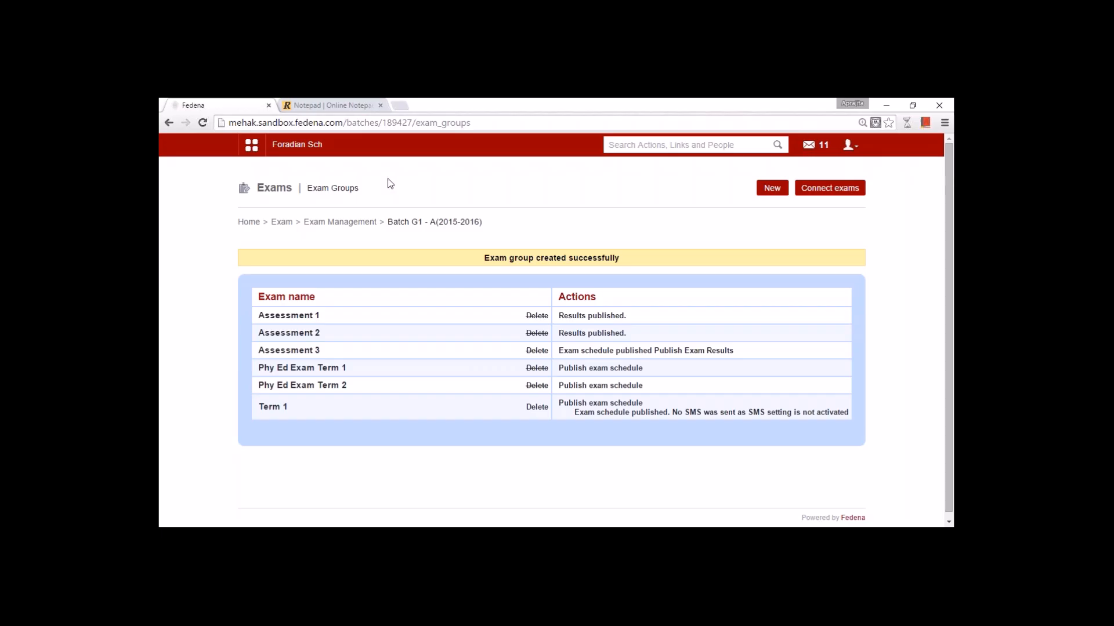
{"action": "left_click", "coordinate": [255, 151]}
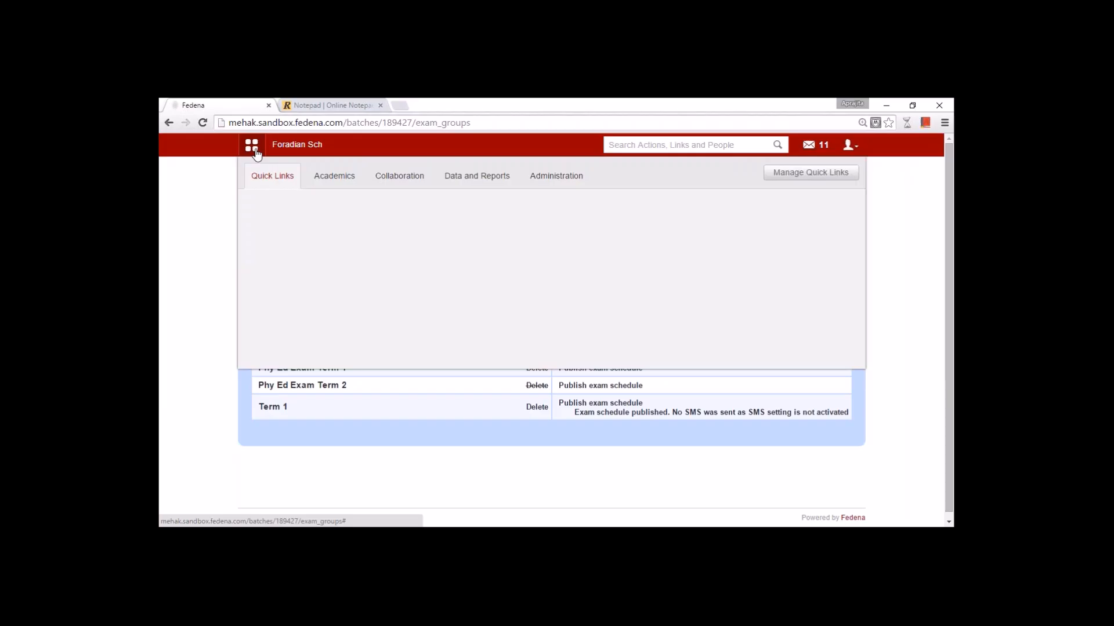
{"action": "left_click", "coordinate": [342, 176]}
{"action": "left_click", "coordinate": [579, 218]}
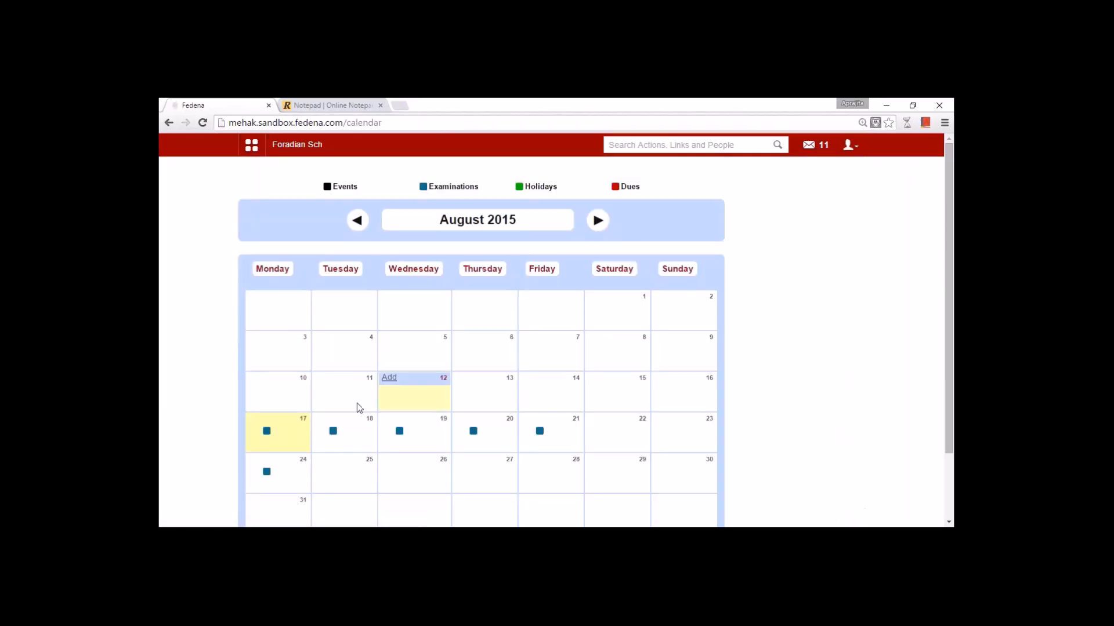
{"action": "left_click", "coordinate": [268, 434]}
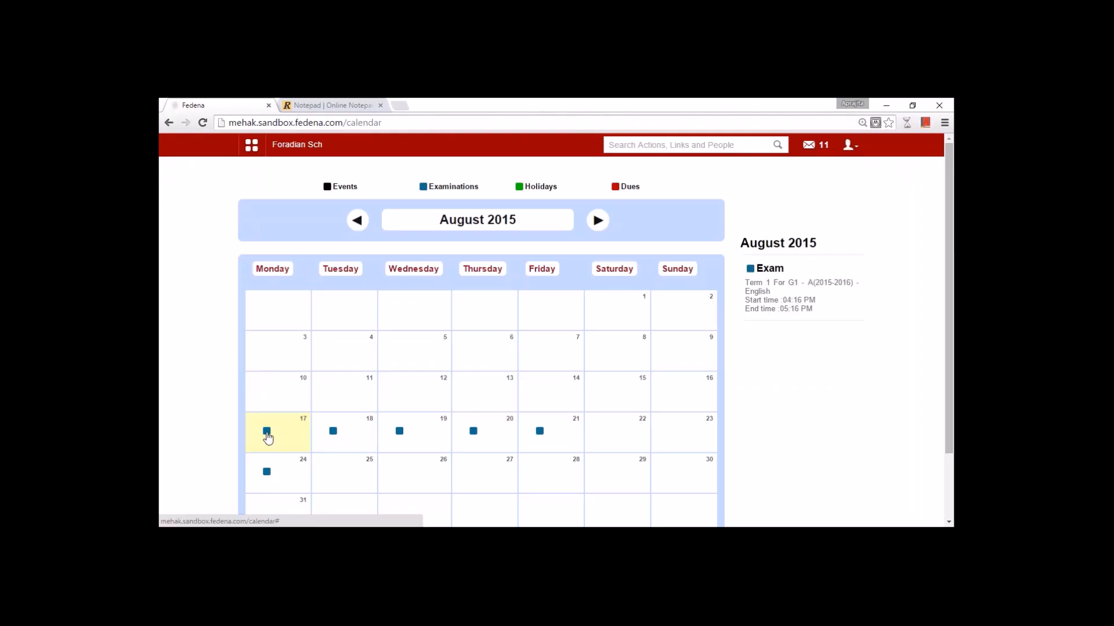
{"action": "left_click", "coordinate": [334, 434]}
{"action": "left_click", "coordinate": [400, 435]}
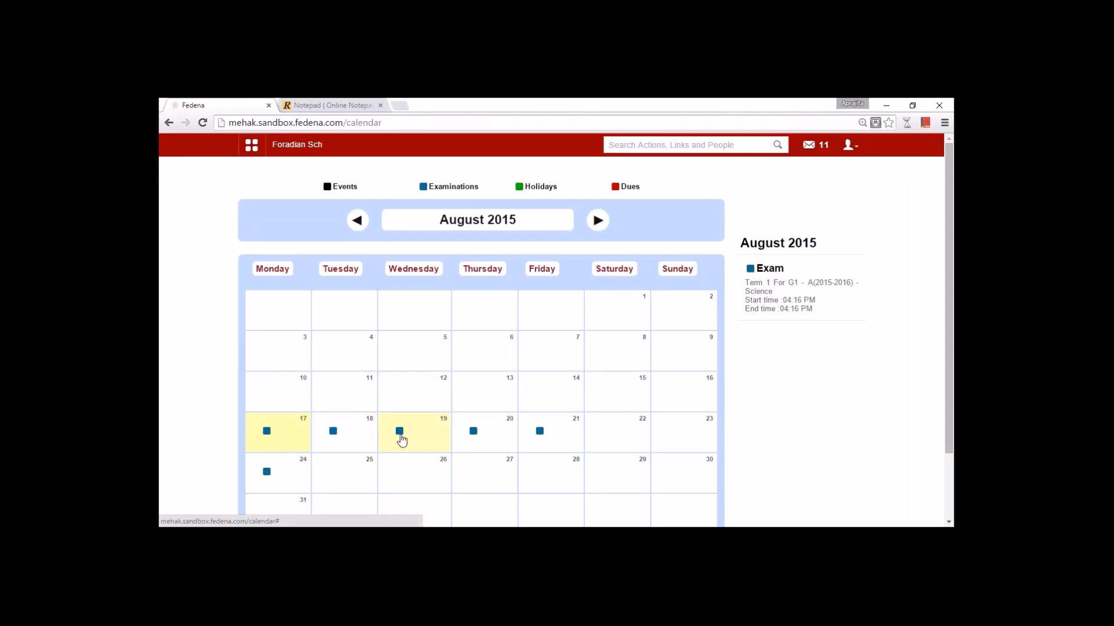
{"action": "left_click", "coordinate": [475, 434]}
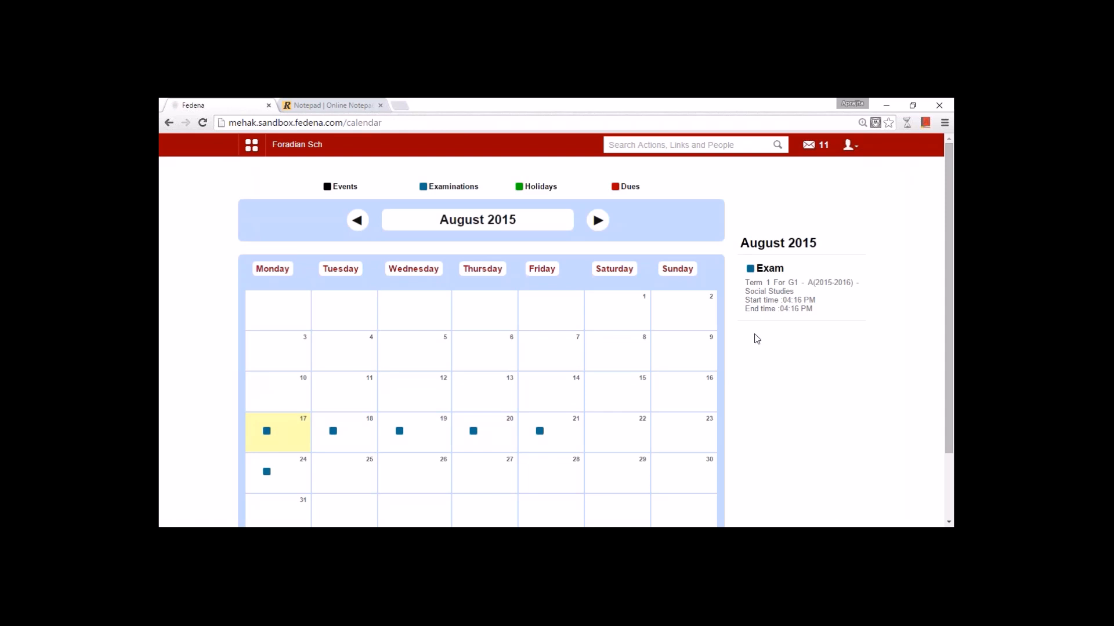
{"action": "left_click", "coordinate": [169, 123]}
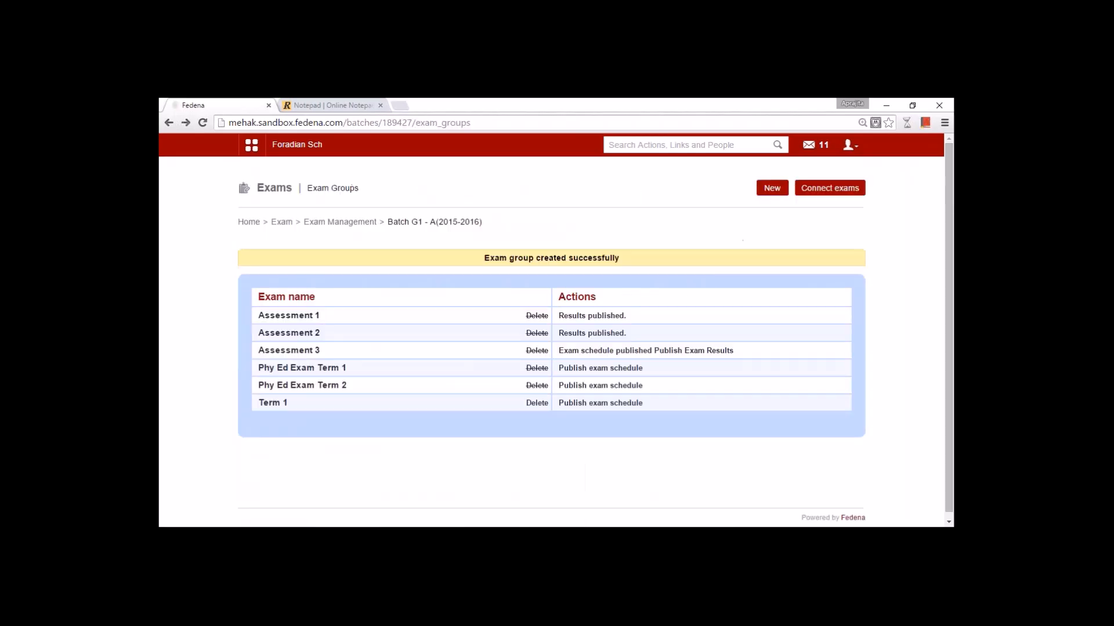
- Reload the exam groups page, open Term 1, and open its English result entry
{"action": "left_click", "coordinate": [470, 123]}
{"action": "key", "text": "Return"}
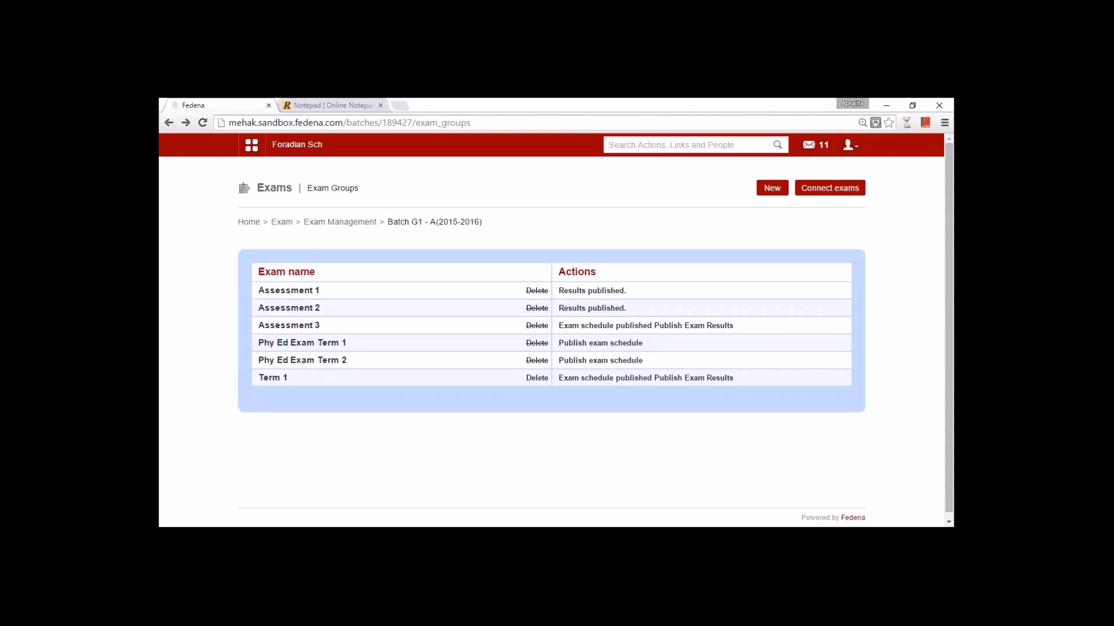
{"action": "left_click", "coordinate": [273, 378]}
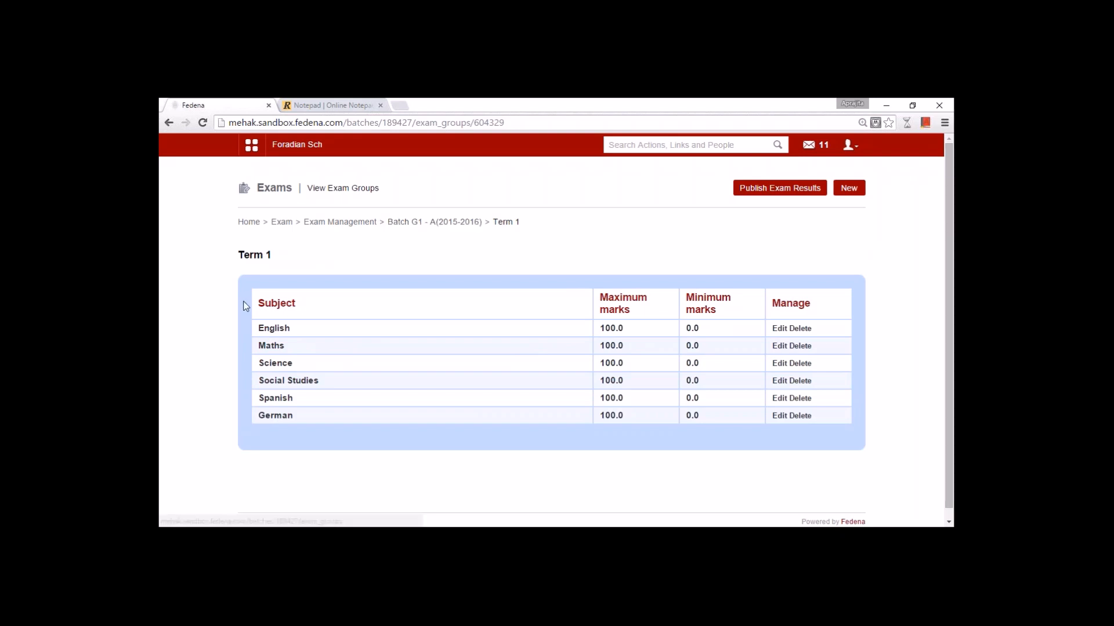
{"action": "left_click", "coordinate": [281, 331]}
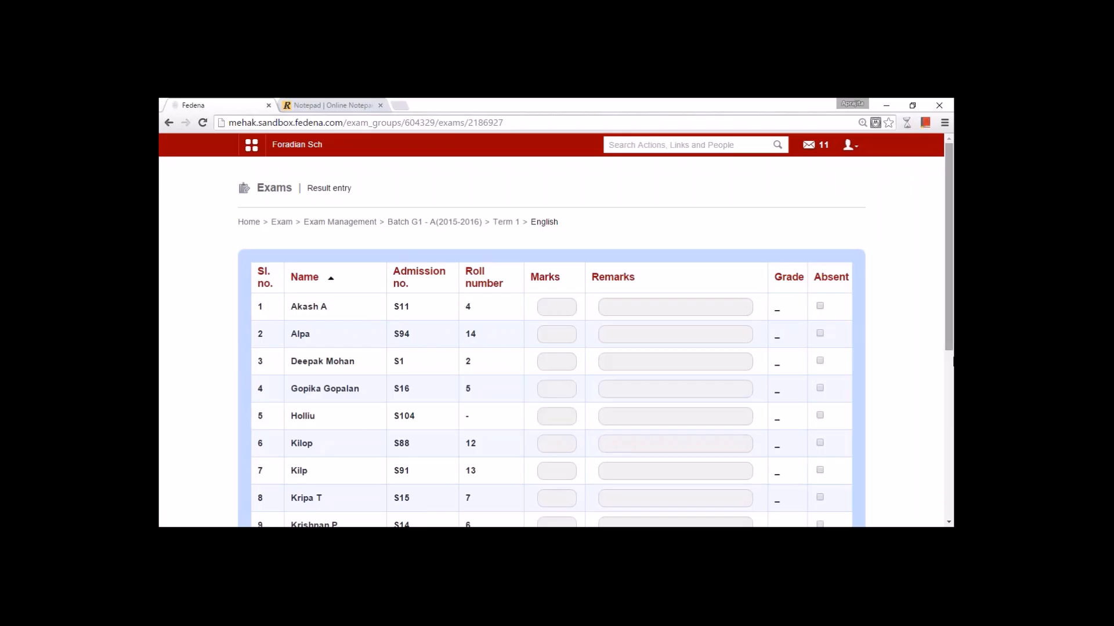
- Sort students by roll number and enter English marks 90, 89, 67, 90, 56 for rolls 1–5
{"action": "scroll", "coordinate": [949, 335], "scroll_direction": "down", "scroll_amount": 5}
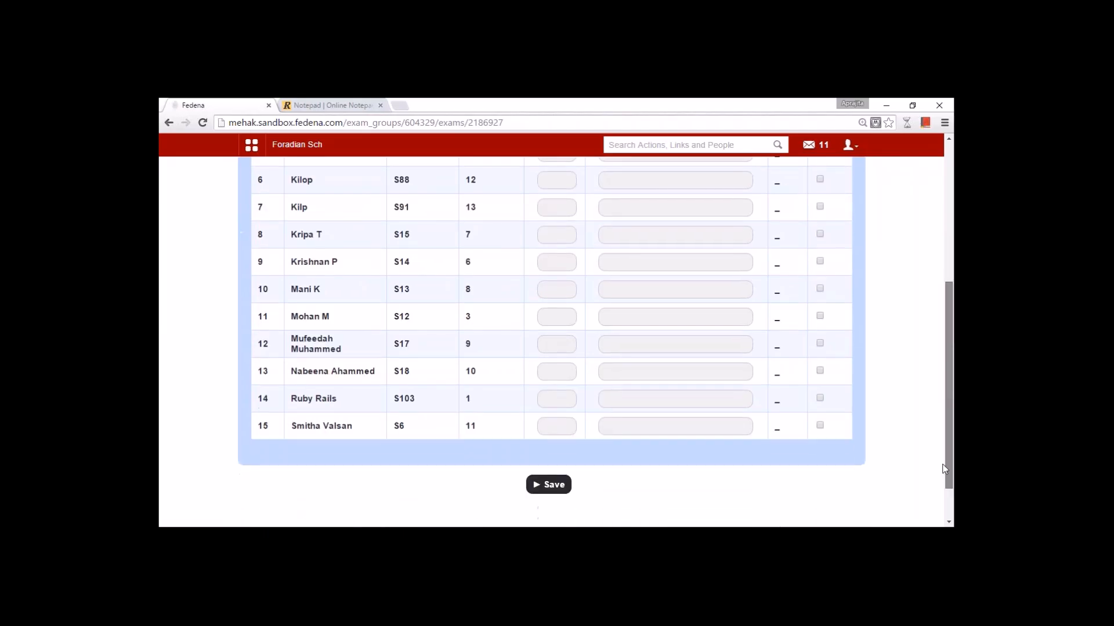
{"action": "scroll", "coordinate": [951, 331], "scroll_direction": "up", "scroll_amount": 4}
{"action": "scroll", "coordinate": [951, 328], "scroll_direction": "up", "scroll_amount": 1}
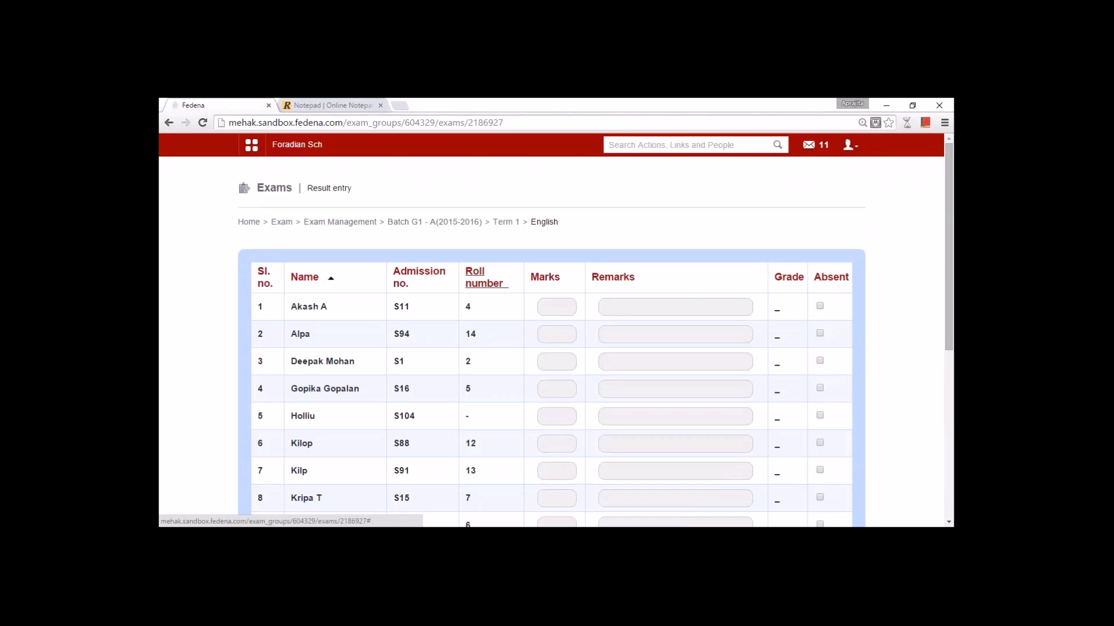
{"action": "left_click", "coordinate": [483, 279]}
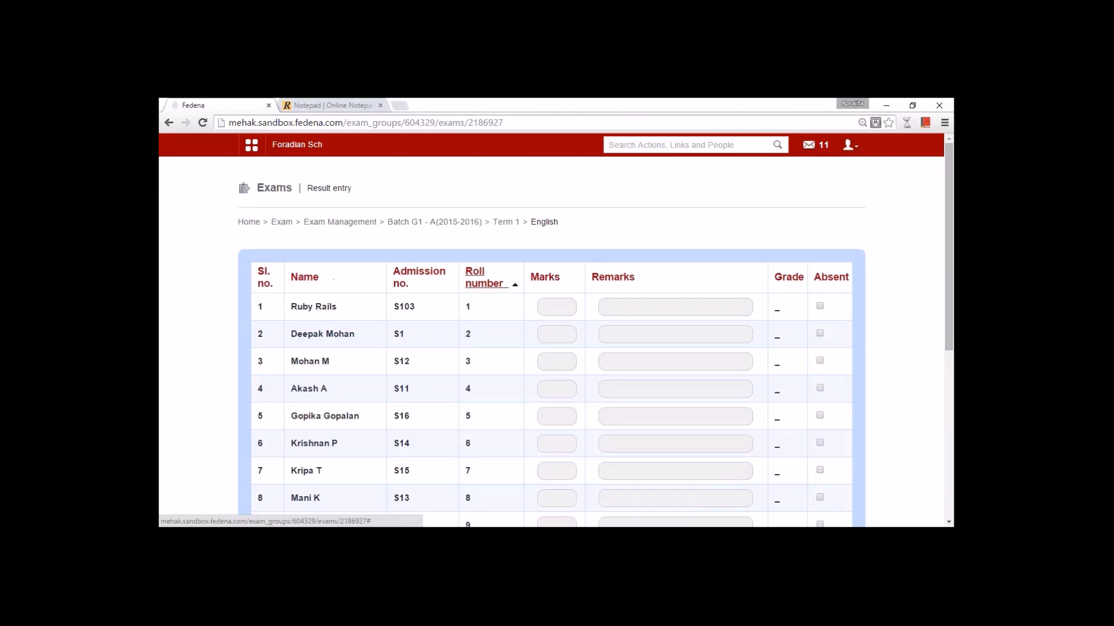
{"action": "left_click", "coordinate": [551, 307]}
{"action": "type", "text": "90"}
{"action": "left_click", "coordinate": [551, 335]}
{"action": "type", "text": "89"}
{"action": "left_click", "coordinate": [551, 361]}
{"action": "type", "text": "67"}
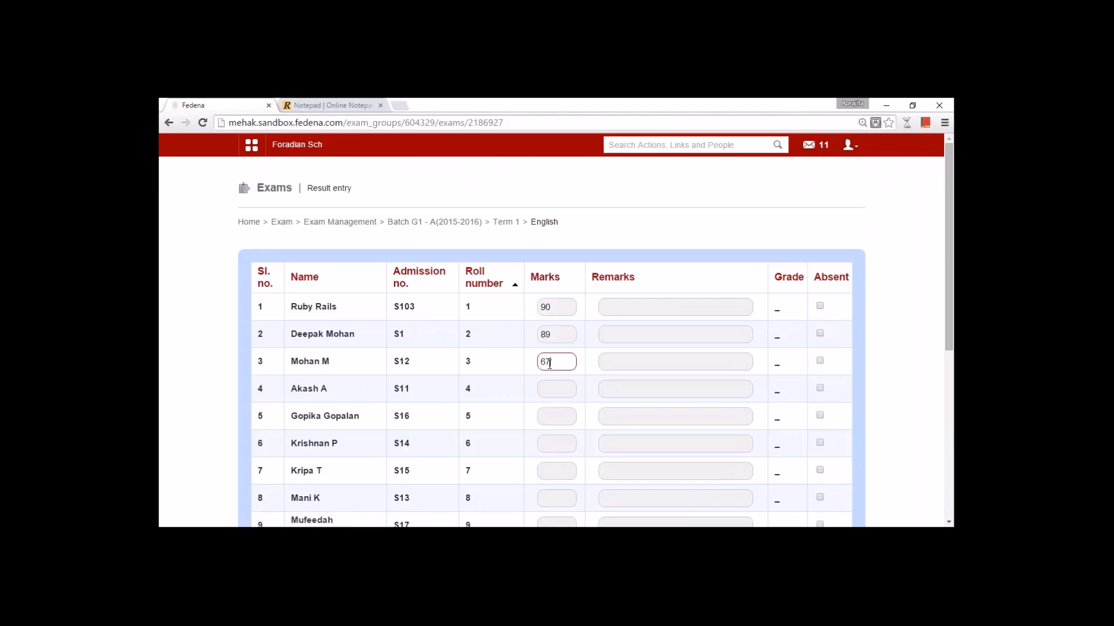
{"action": "left_click", "coordinate": [565, 392]}
{"action": "type", "text": "90"}
{"action": "left_click", "coordinate": [559, 421]}
{"action": "type", "text": "56"}
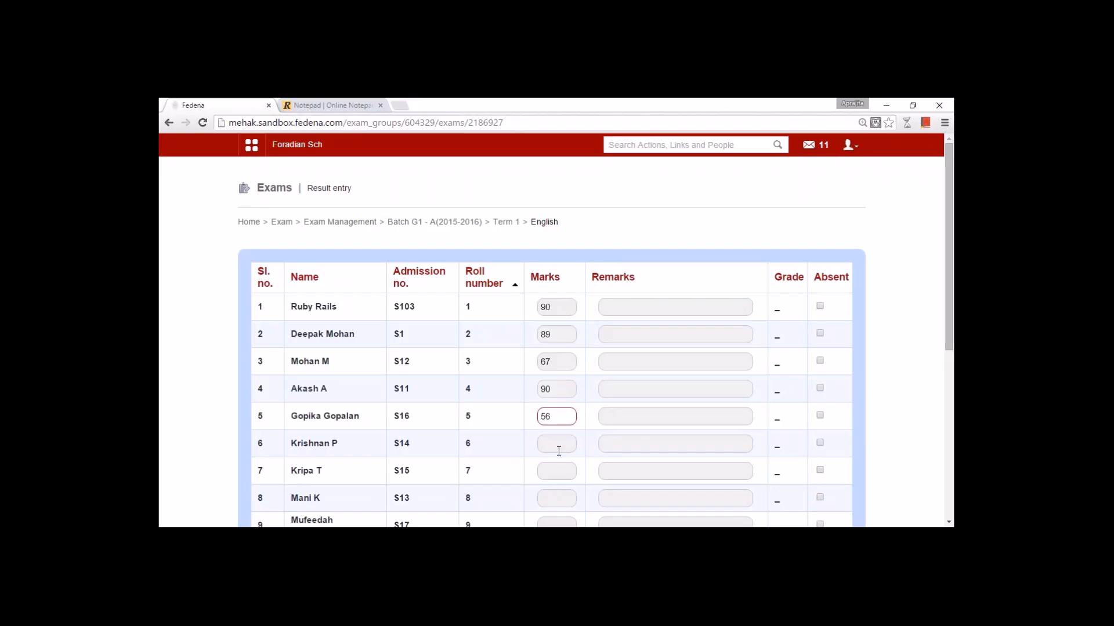
- Add remarks 'Good performace' and 'Average' for rolls 1 and 2, save, and return to Term 1
{"action": "left_click", "coordinate": [619, 304]}
{"action": "type", "text": "Good performace"}
{"action": "left_click", "coordinate": [622, 334]}
{"action": "type", "text": "Avergar"}
{"action": "key", "text": "BackSpace"}
{"action": "key", "text": "BackSpace"}
{"action": "type", "text": "age"}
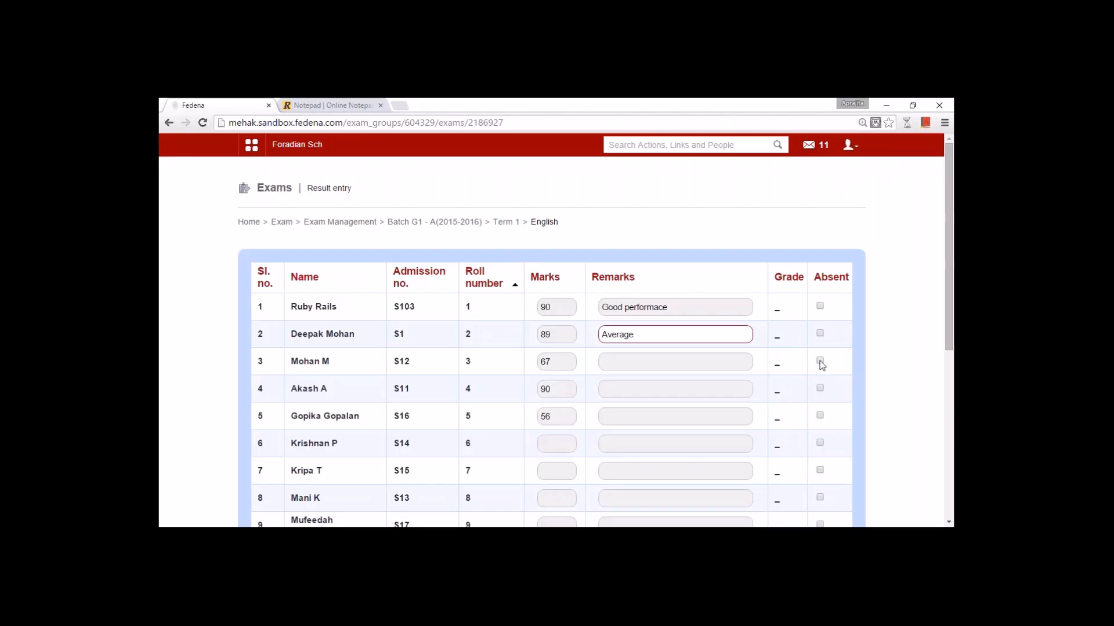
{"action": "scroll", "coordinate": [820, 361], "scroll_direction": "down", "scroll_amount": 5}
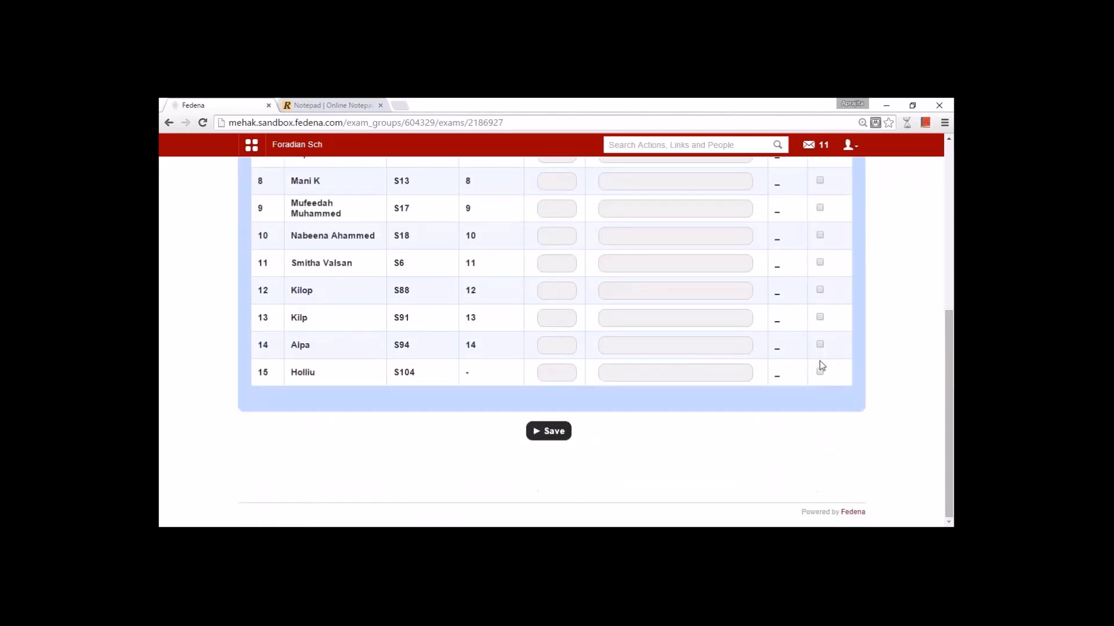
{"action": "scroll", "coordinate": [819, 361], "scroll_direction": "up", "scroll_amount": 5}
{"action": "scroll", "coordinate": [819, 361], "scroll_direction": "down", "scroll_amount": 5}
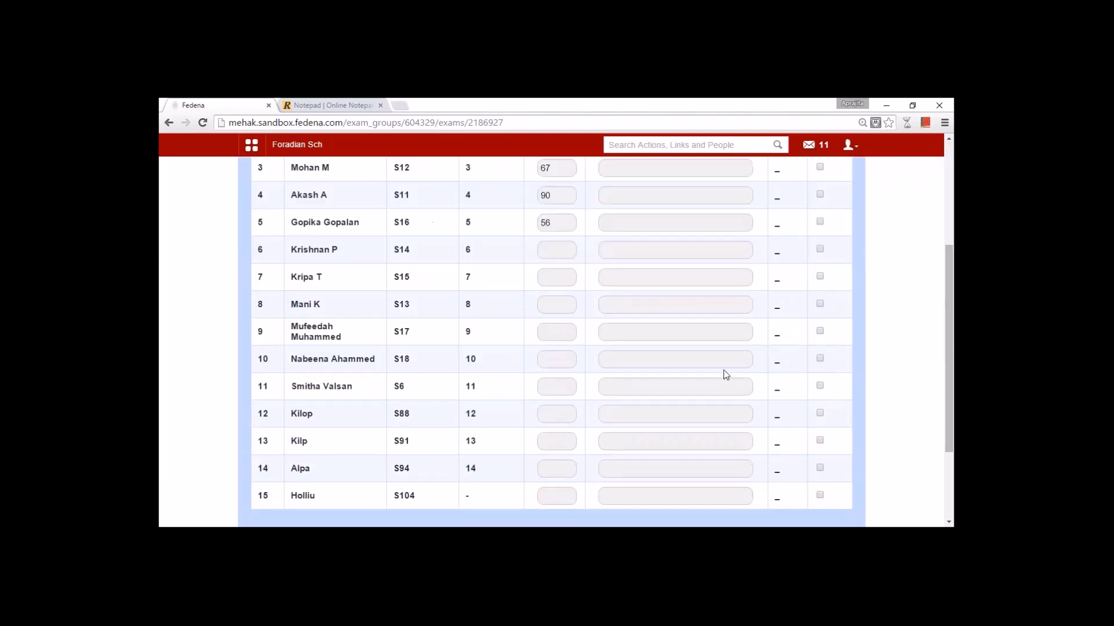
{"action": "left_click", "coordinate": [559, 436]}
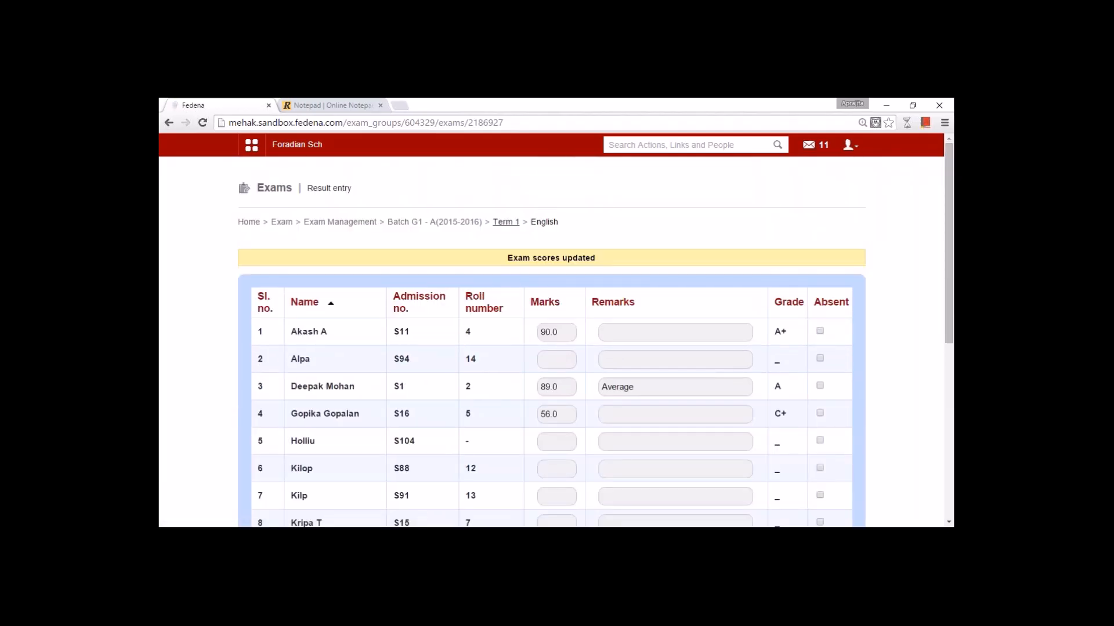
{"action": "left_click", "coordinate": [506, 222]}
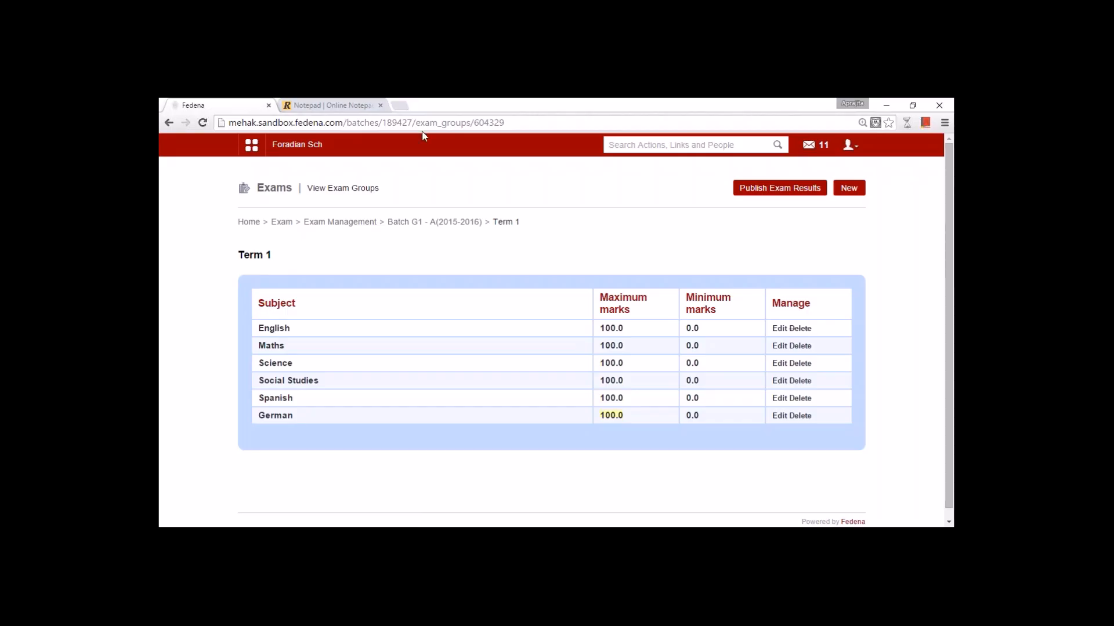
- Go back to batch G1 - A(2015-2016)'s exam groups list via the breadcrumb
{"action": "left_click", "coordinate": [406, 225]}
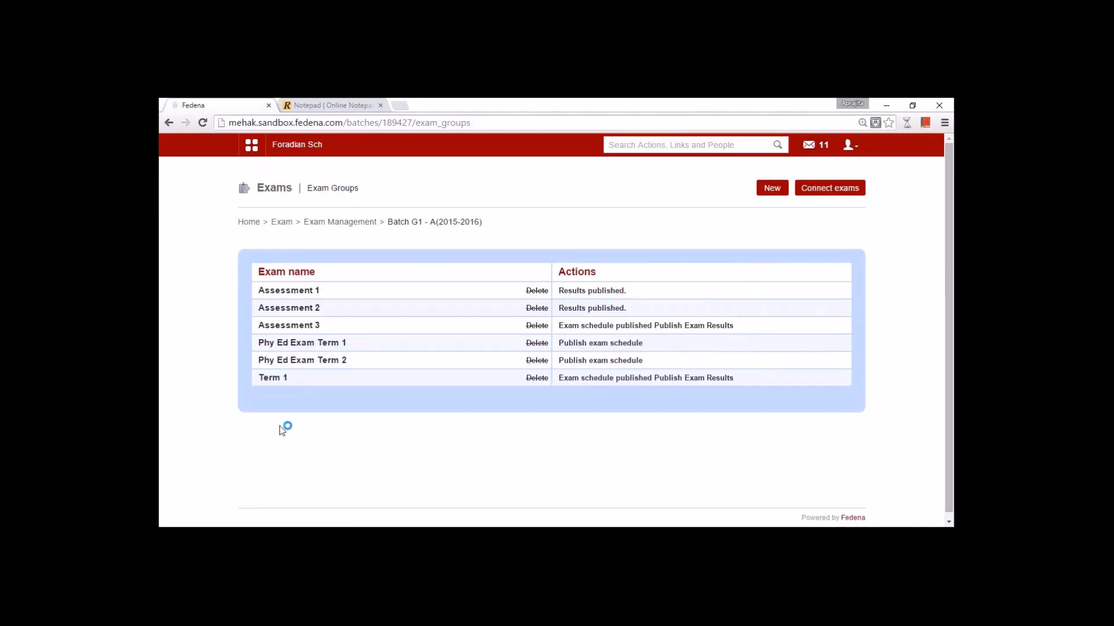
- Publish and confirm the Term 1 exam results, then go to Connect exams
{"action": "left_click", "coordinate": [692, 383]}
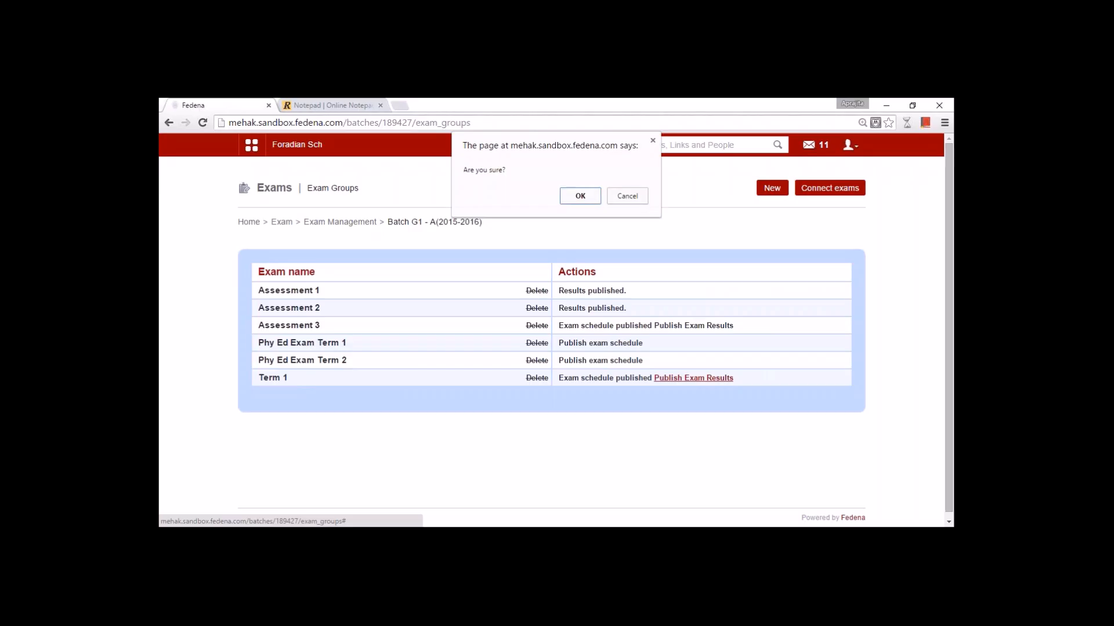
{"action": "left_click", "coordinate": [580, 196]}
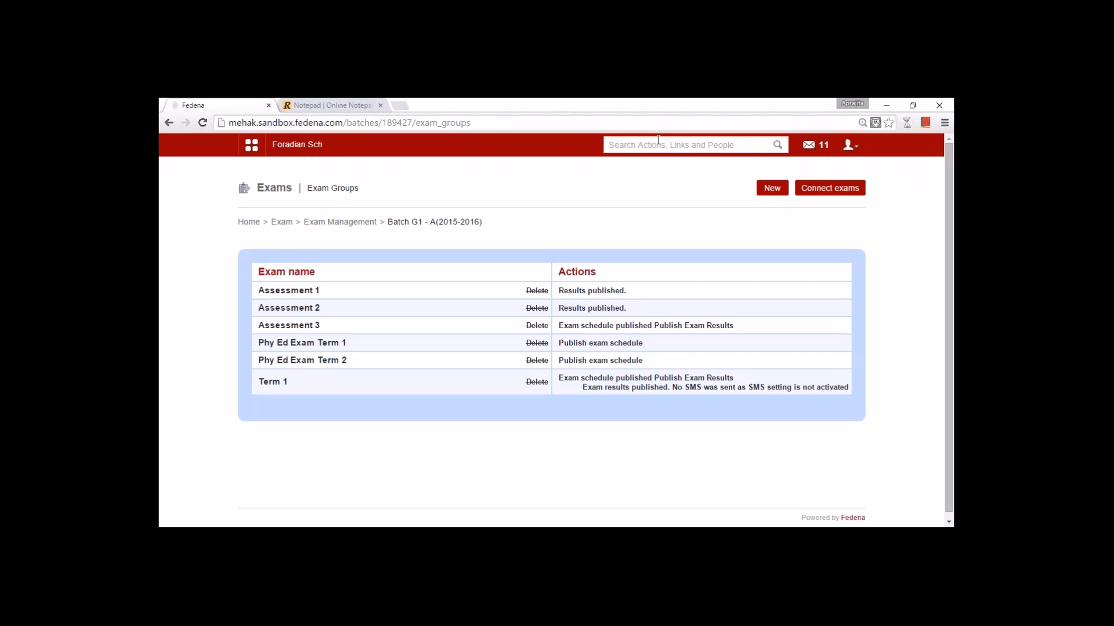
{"action": "left_click", "coordinate": [819, 193]}
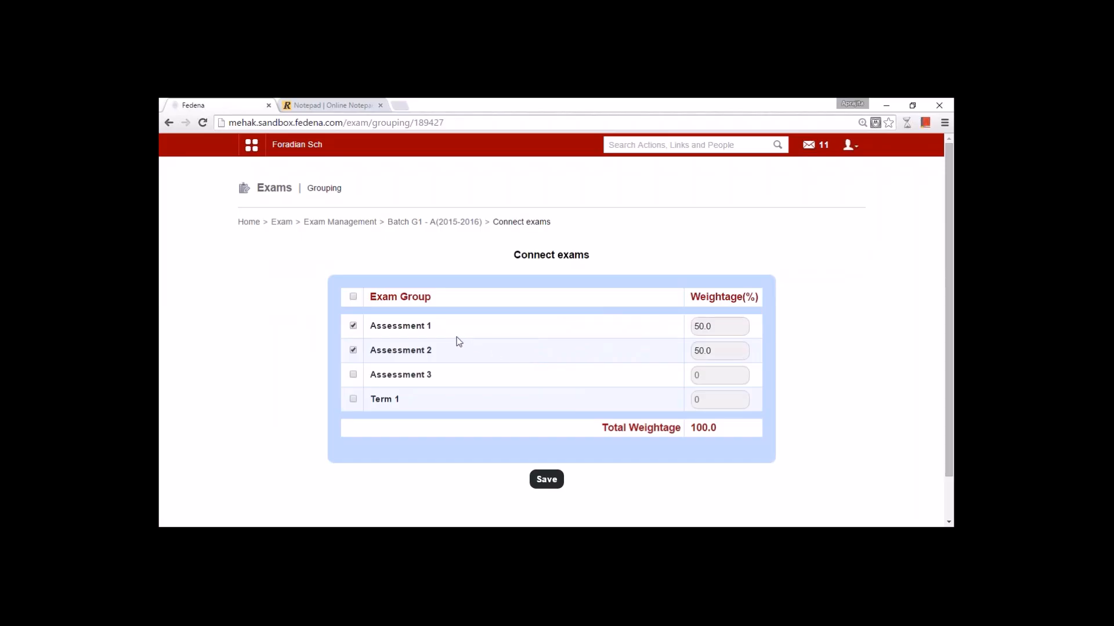
- Look up the definition of 'Assessment', then return to Exam Management's Create Exam page
{"action": "double_click", "coordinate": [387, 326]}
{"action": "left_click", "coordinate": [388, 356]}
{"action": "double_click", "coordinate": [387, 352]}
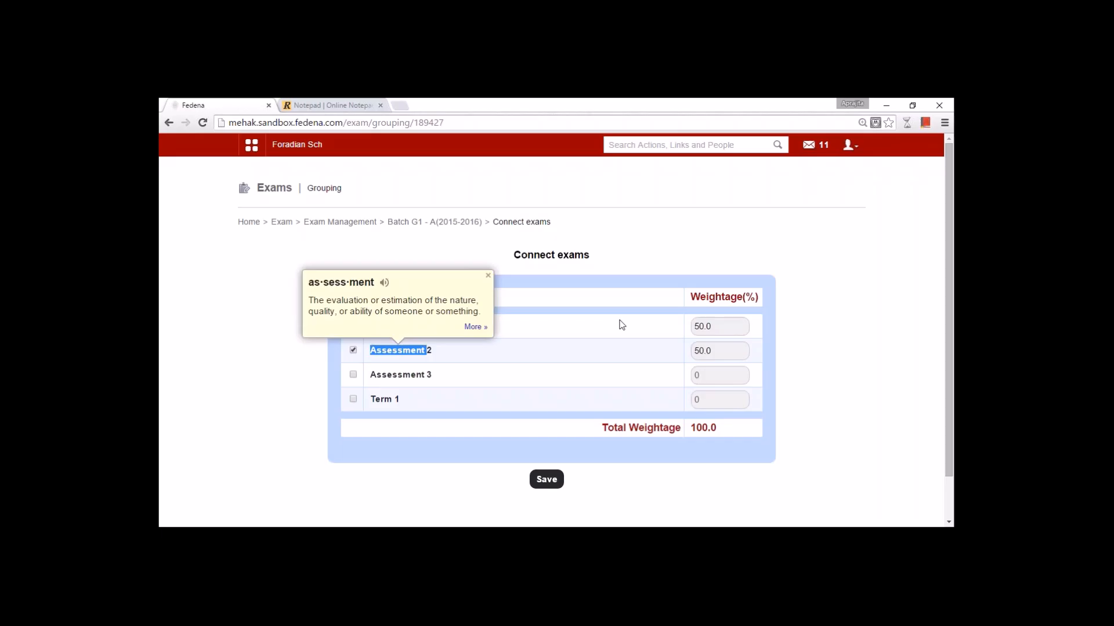
{"action": "left_click", "coordinate": [721, 327]}
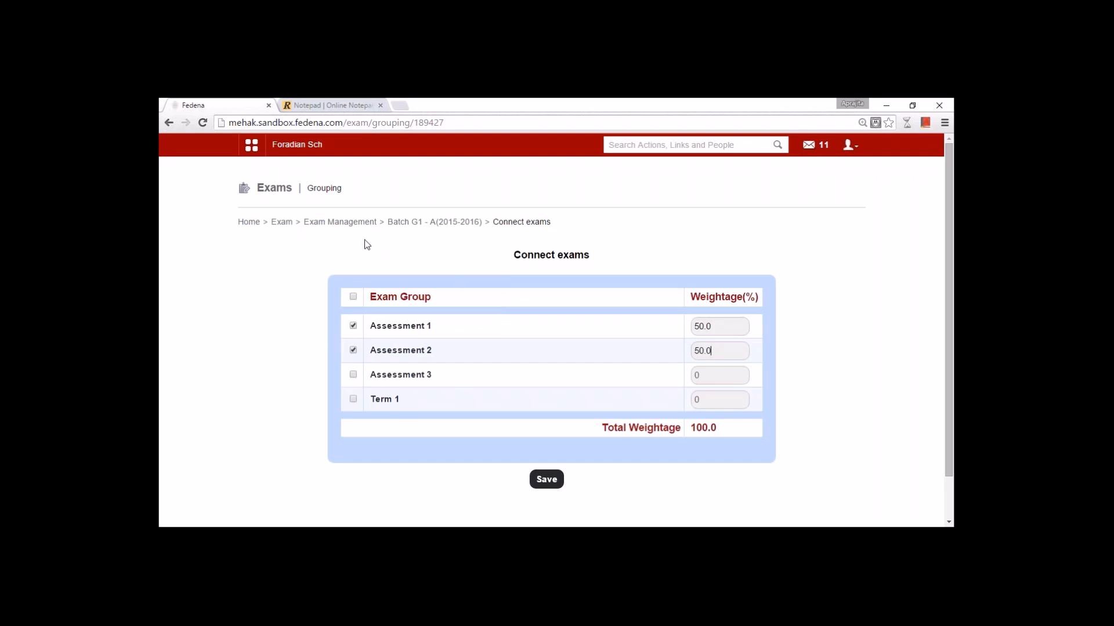
{"action": "left_click", "coordinate": [343, 223]}
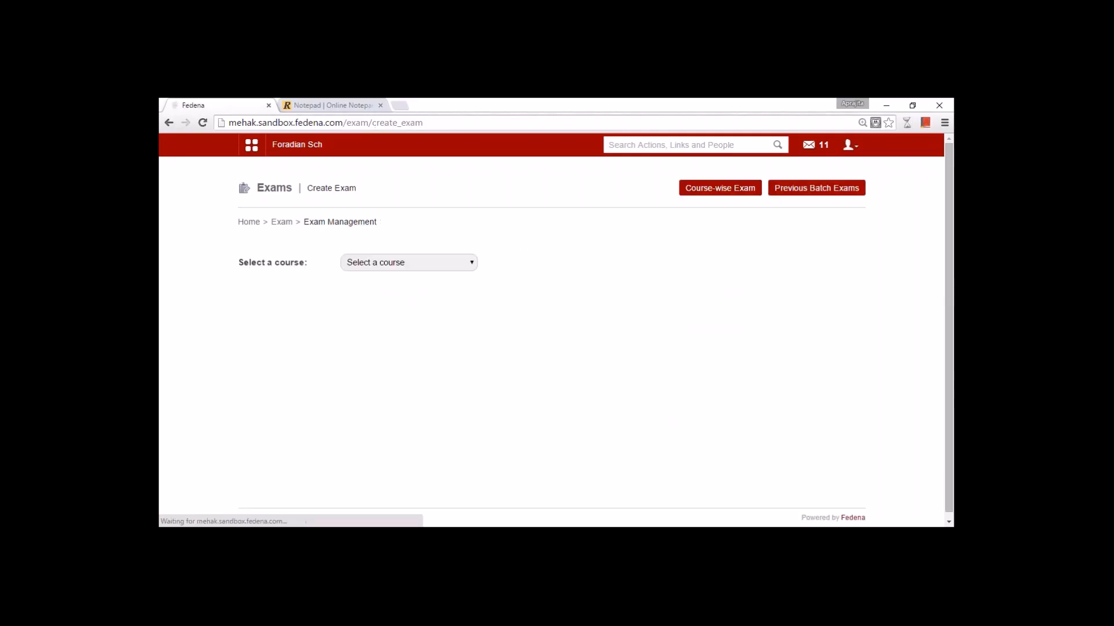
- Choose the Grade 1(Normal) course on Generate Reports, then go back to the Exams home page
{"action": "left_click", "coordinate": [288, 227]}
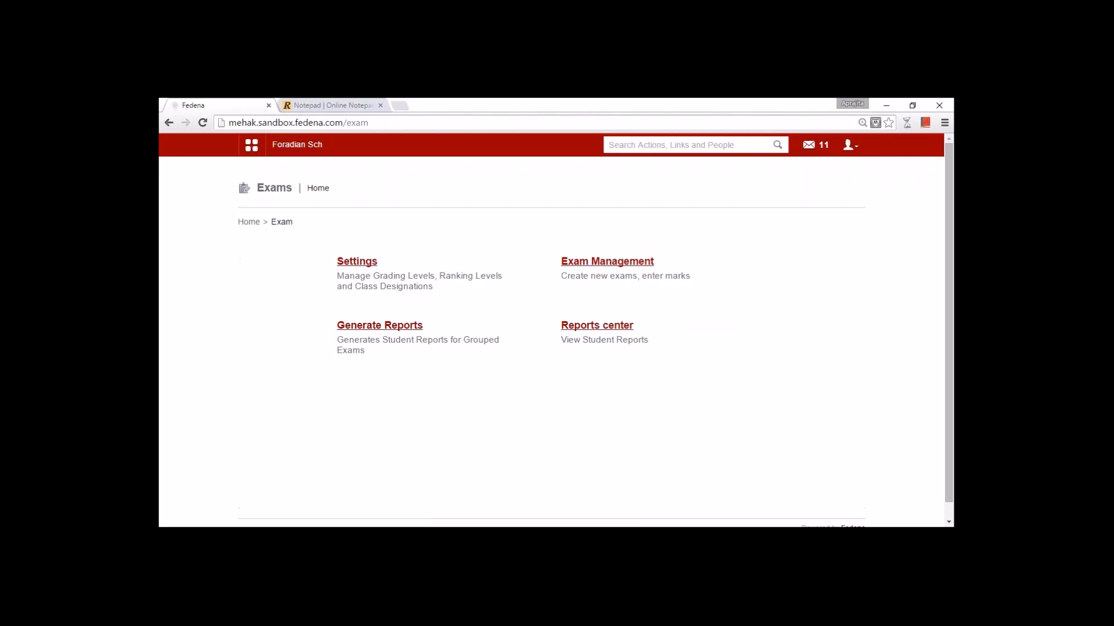
{"action": "left_click", "coordinate": [379, 325]}
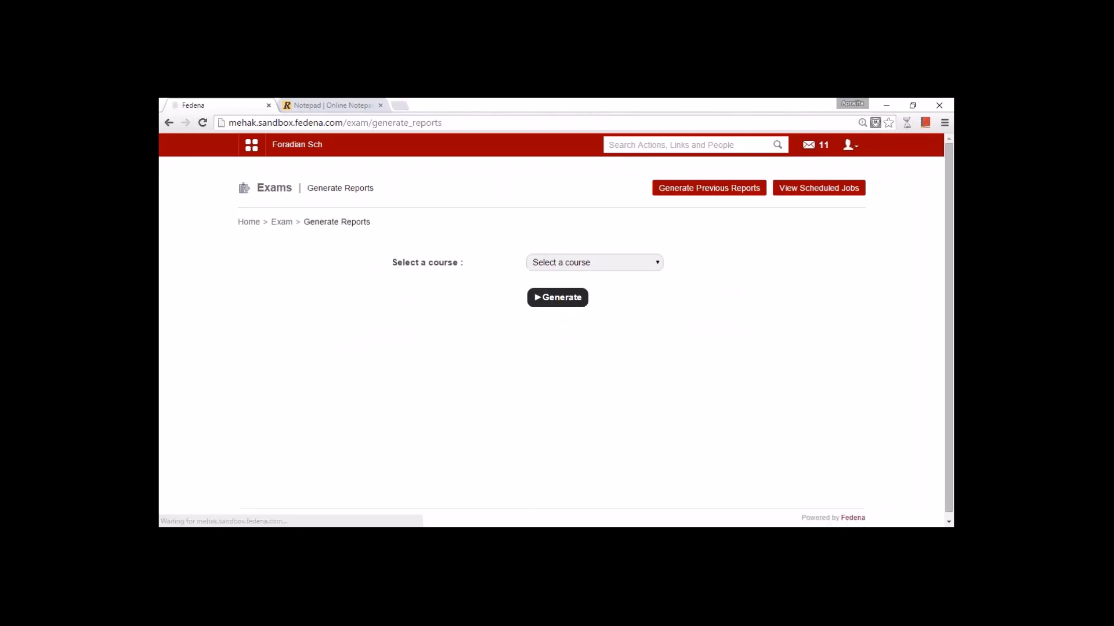
{"action": "left_click", "coordinate": [574, 263]}
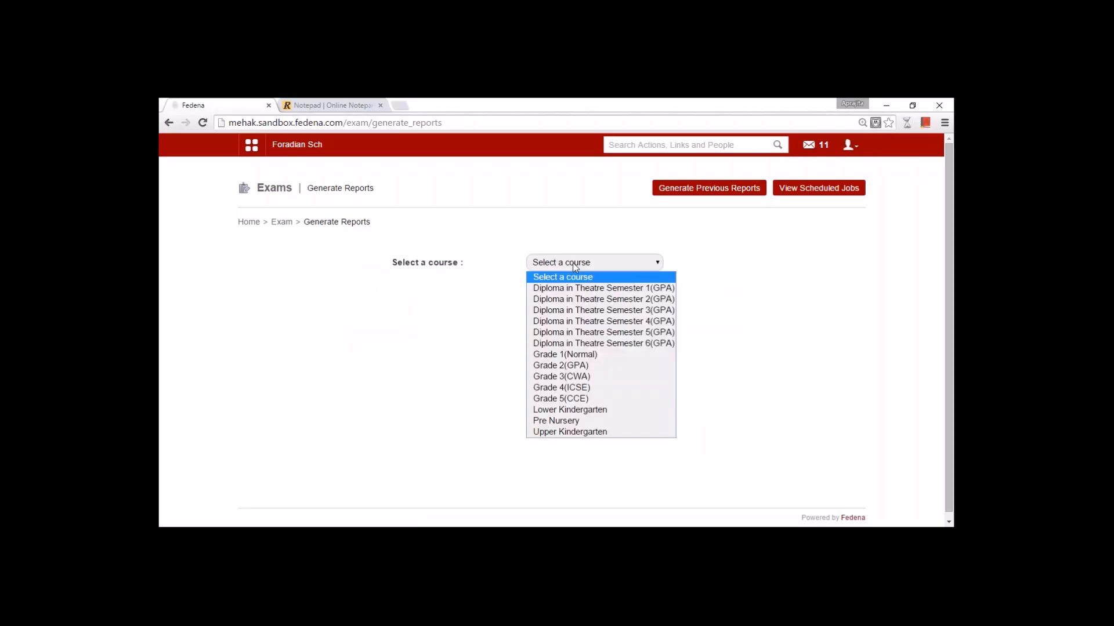
{"action": "left_click", "coordinate": [578, 355]}
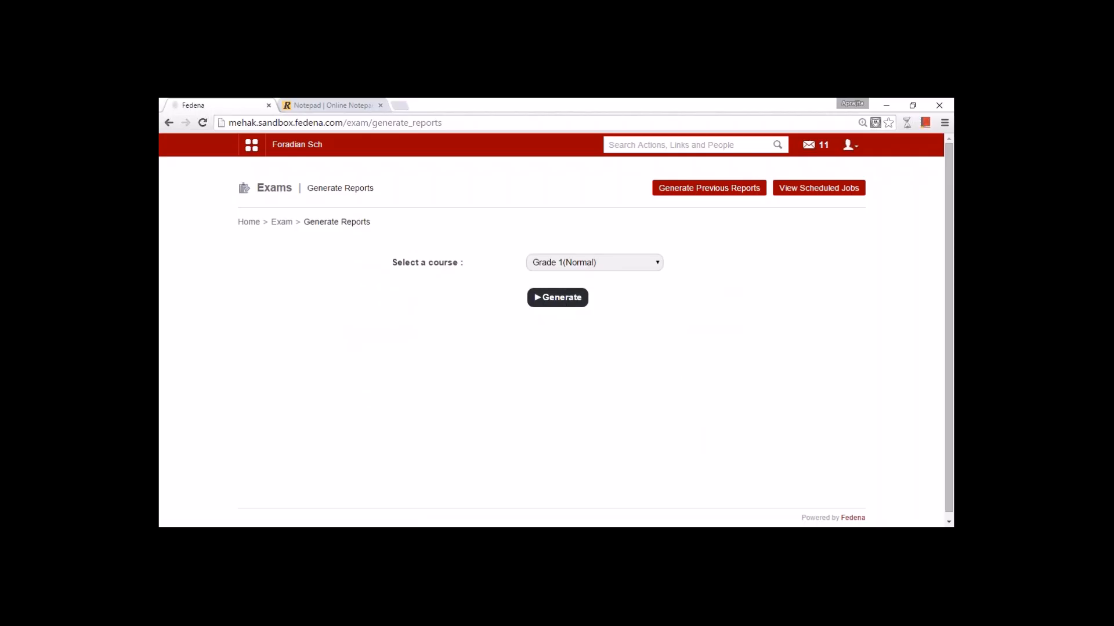
{"action": "left_click", "coordinate": [281, 222]}
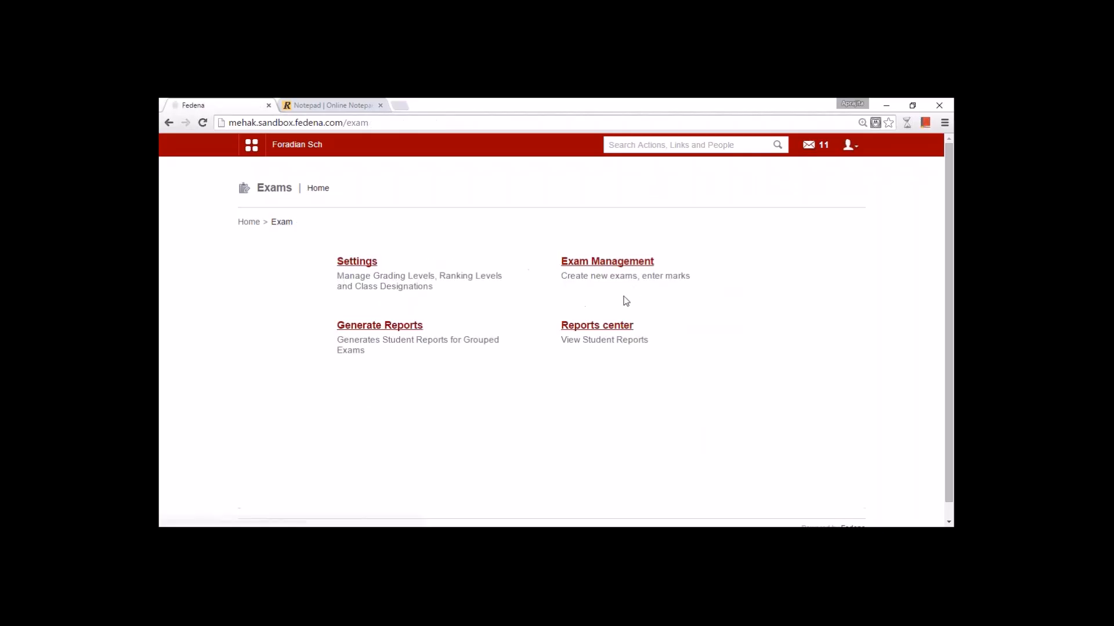
- View the exam-wise report for batch G1 - A(2015-2016), exam group Assessment 1
{"action": "left_click", "coordinate": [610, 327]}
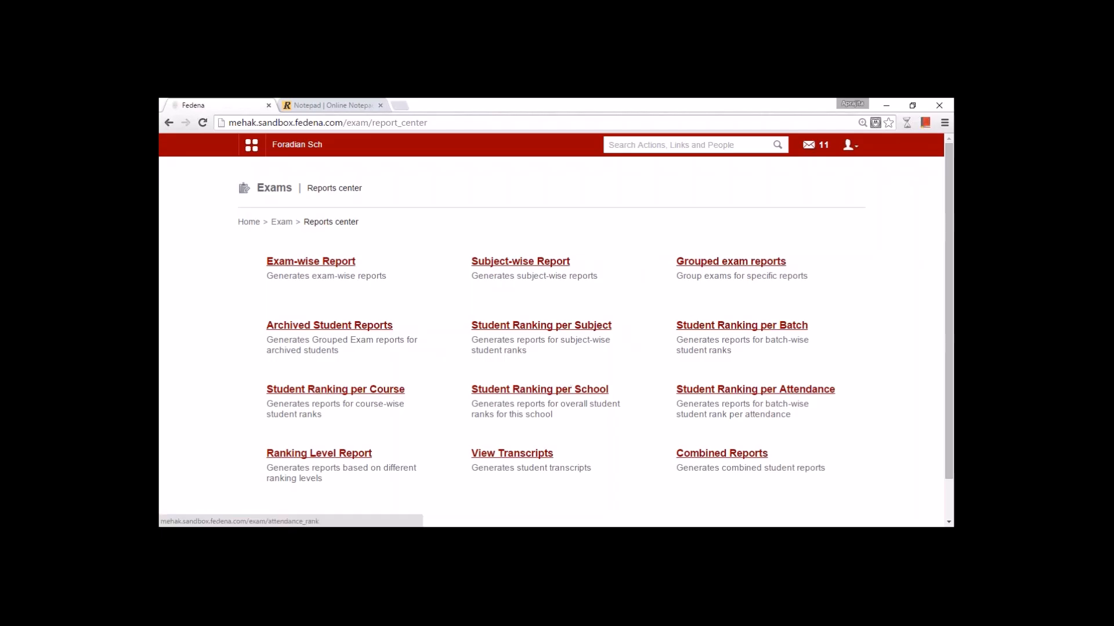
{"action": "left_click", "coordinate": [338, 259]}
{"action": "left_click", "coordinate": [439, 258]}
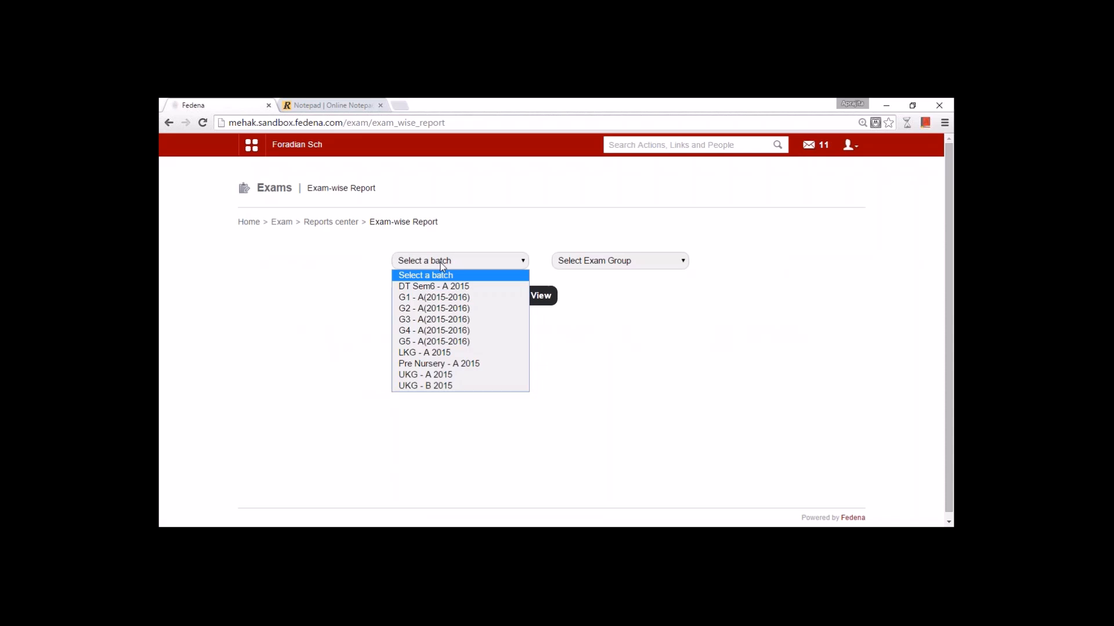
{"action": "left_click", "coordinate": [443, 297]}
{"action": "left_click", "coordinate": [573, 266]}
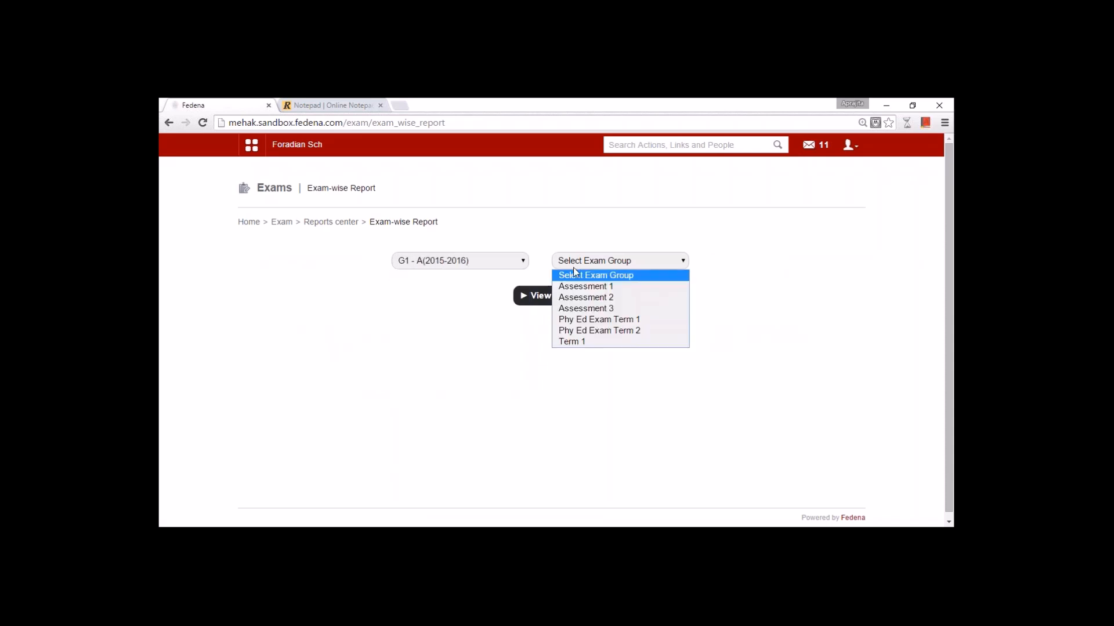
{"action": "left_click", "coordinate": [577, 289]}
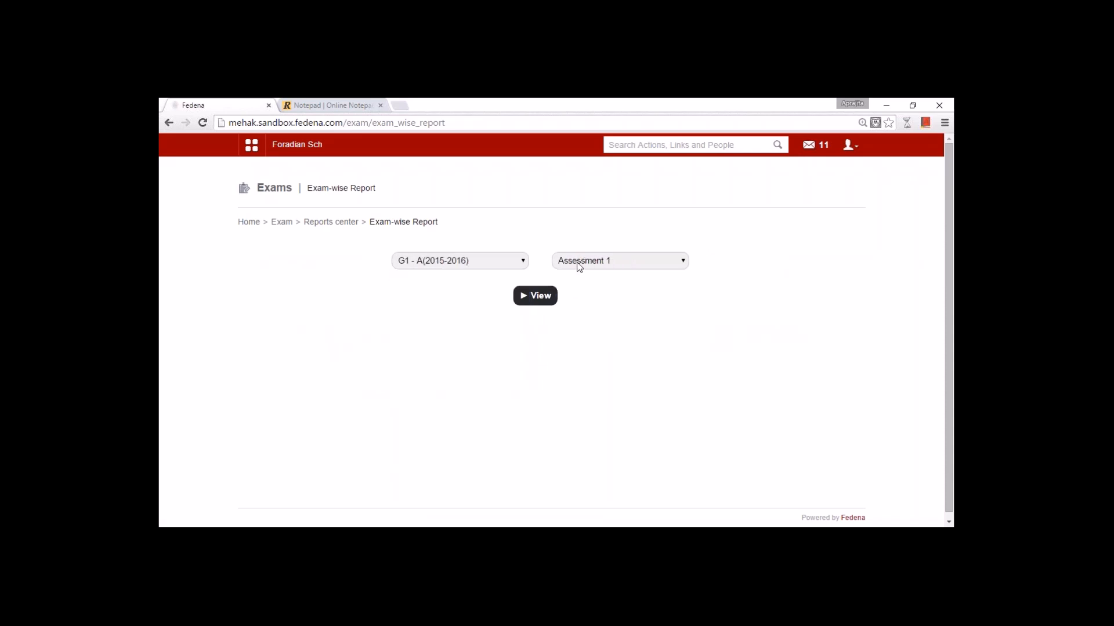
{"action": "left_click", "coordinate": [579, 266]}
{"action": "left_click", "coordinate": [579, 286]}
{"action": "left_click", "coordinate": [535, 295]}
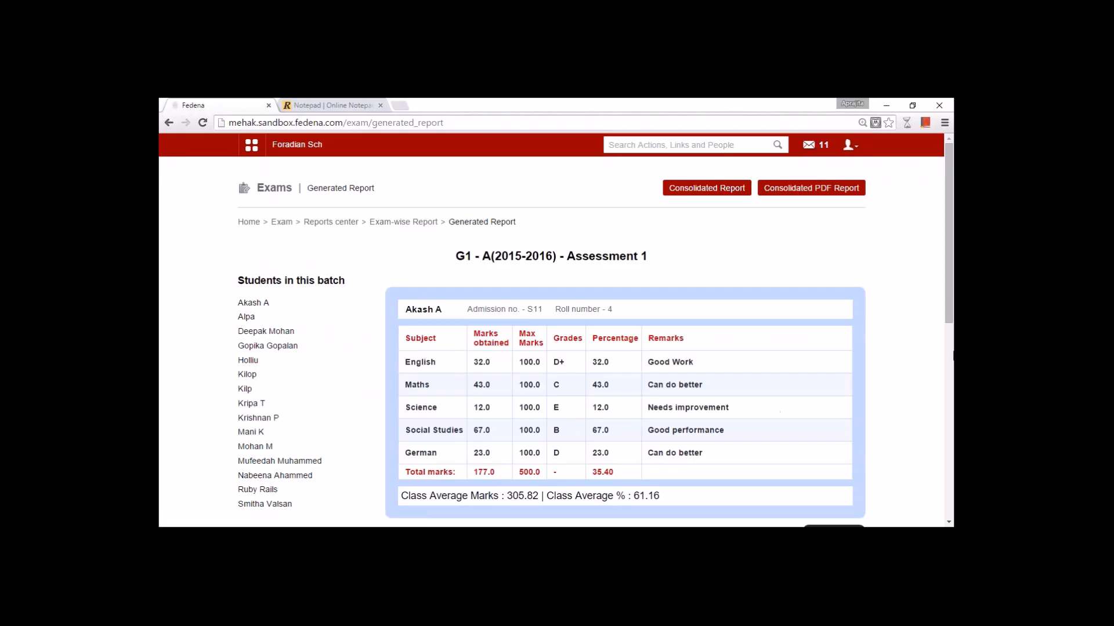
- Scroll through the Assessment 1 marks, remarks and chart, then return to Exam-wise Report selection
{"action": "left_click_drag", "start_coordinate": [950, 321], "coordinate": [950, 353]}
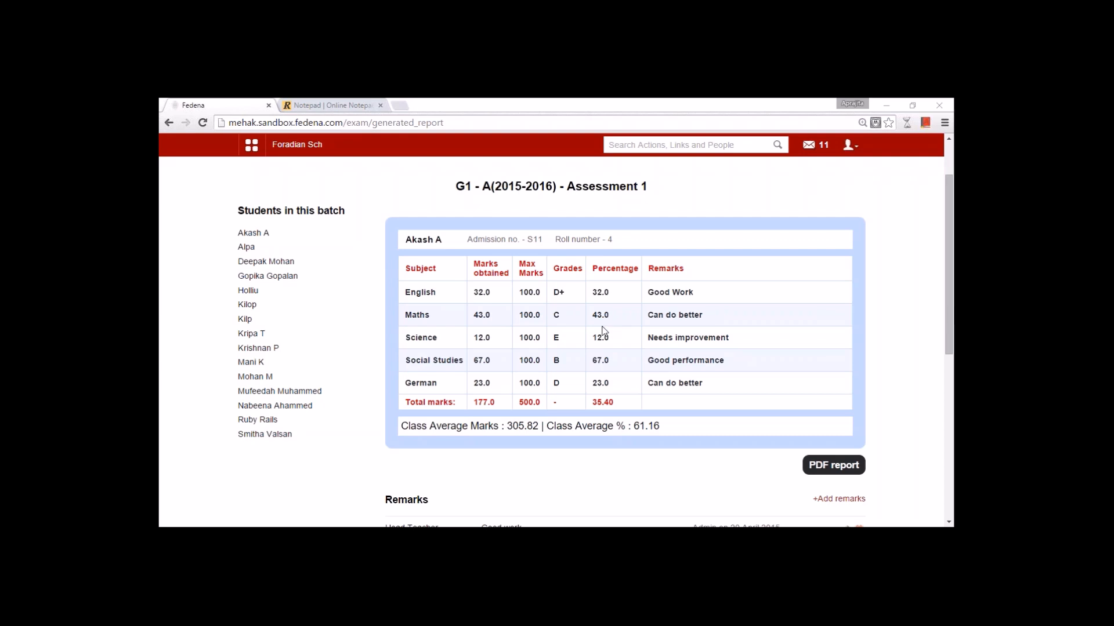
{"action": "scroll", "coordinate": [495, 264], "scroll_direction": "down", "scroll_amount": 3}
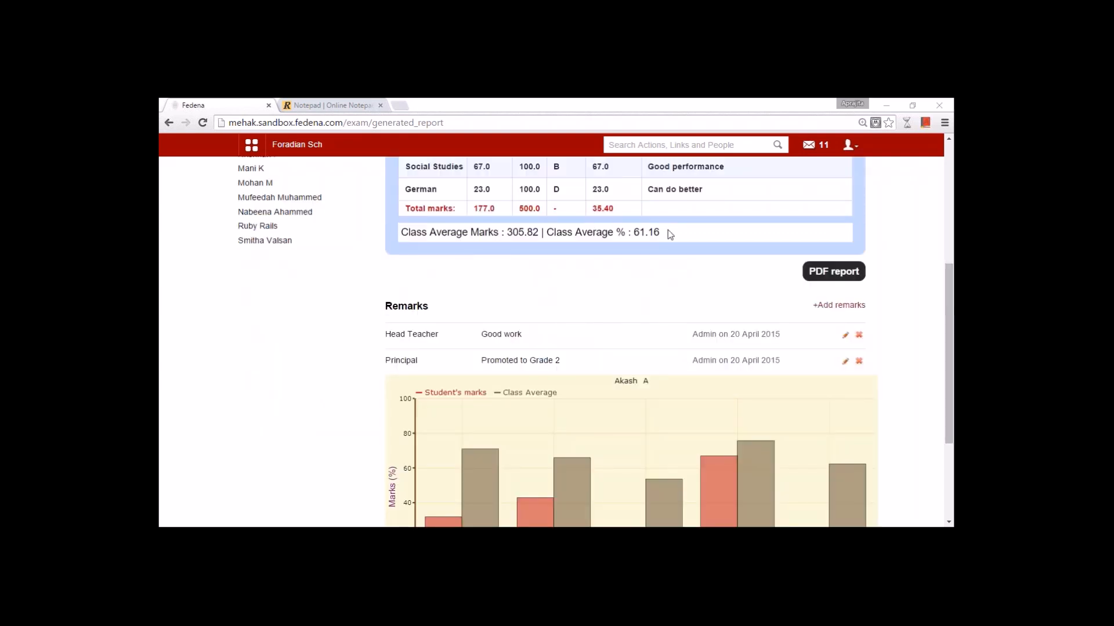
{"action": "scroll", "coordinate": [500, 248], "scroll_direction": "down", "scroll_amount": 3}
{"action": "mouse_move", "coordinate": [499, 312]}
{"action": "mouse_move", "coordinate": [862, 349]}
{"action": "scroll", "coordinate": [862, 348], "scroll_direction": "up", "scroll_amount": 3}
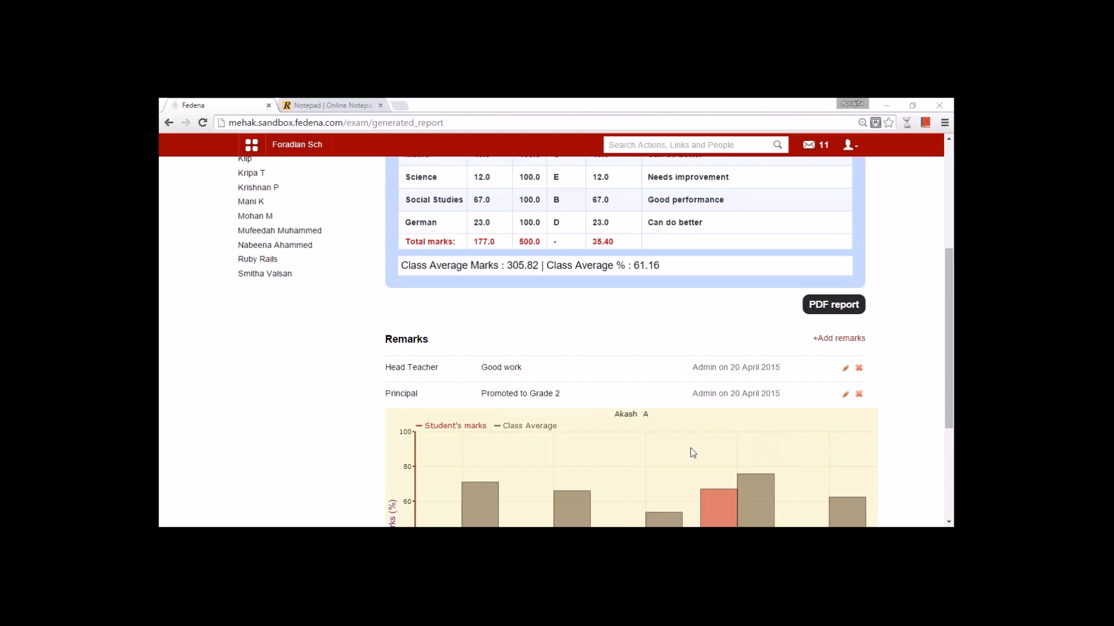
{"action": "scroll", "coordinate": [690, 448], "scroll_direction": "up", "scroll_amount": 3}
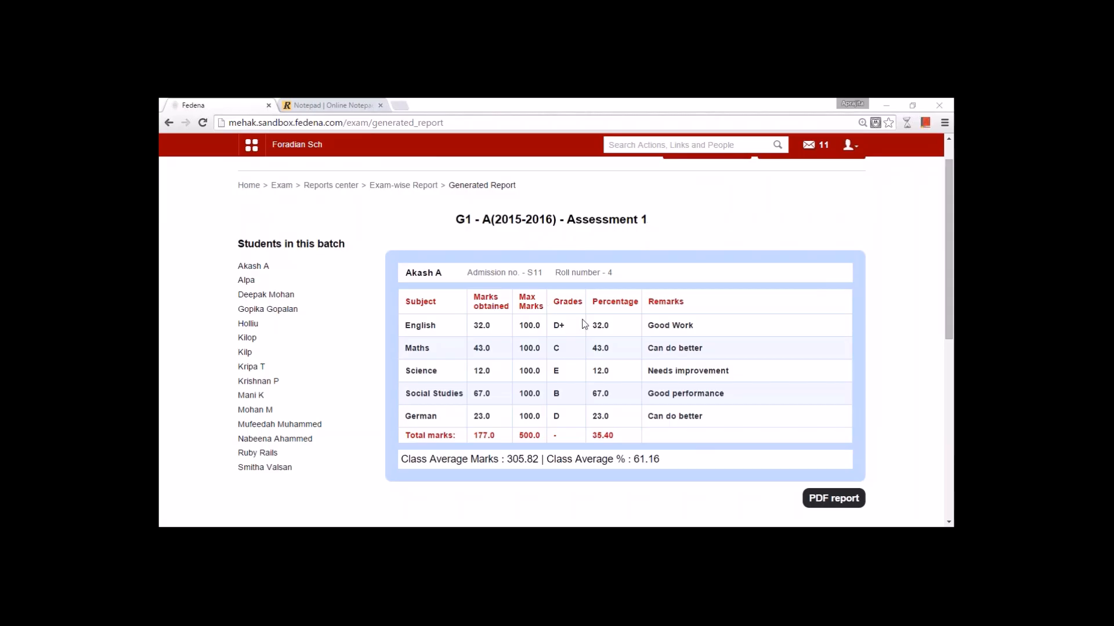
{"action": "scroll", "coordinate": [583, 321], "scroll_direction": "down", "scroll_amount": 7}
{"action": "scroll", "coordinate": [597, 335], "scroll_direction": "up", "scroll_amount": 7}
{"action": "scroll", "coordinate": [604, 343], "scroll_direction": "up", "scroll_amount": 1}
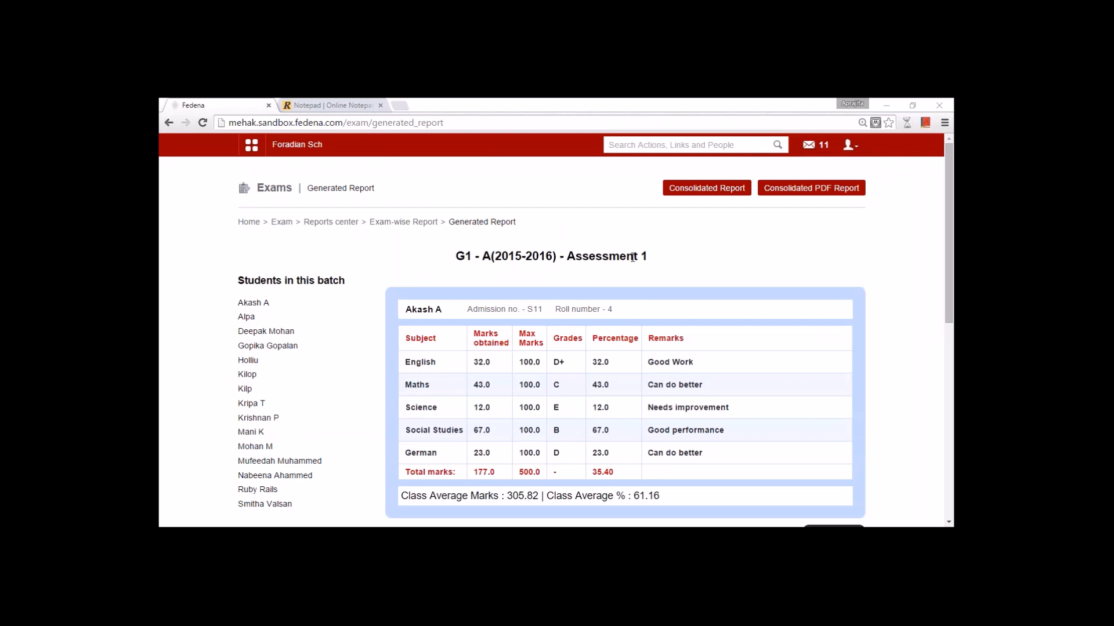
{"action": "left_click", "coordinate": [380, 223]}
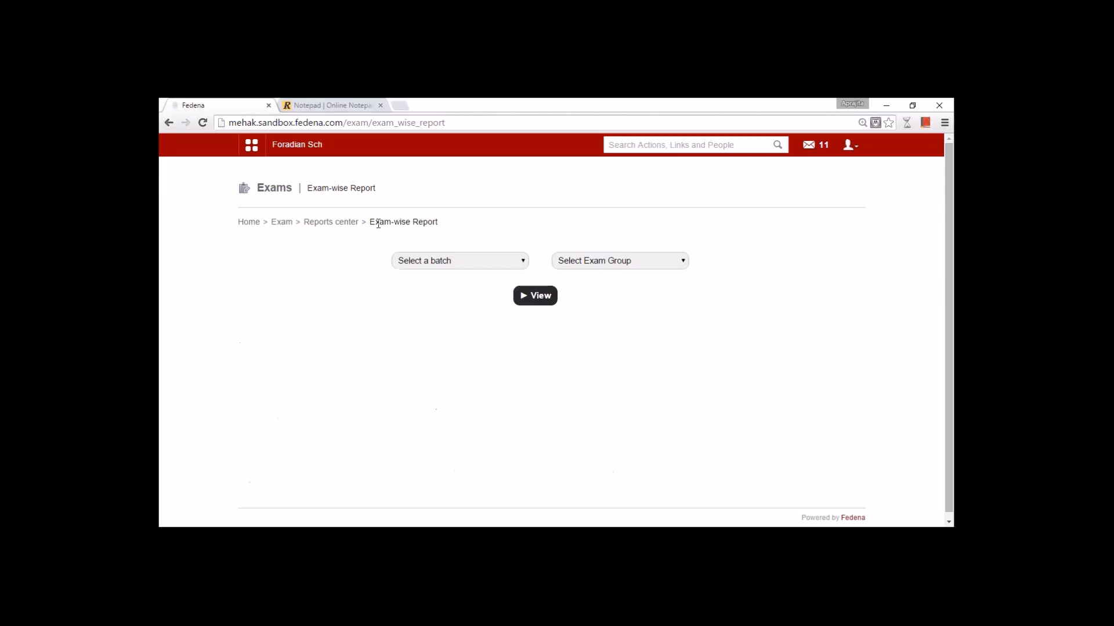
- Open the subject-wise report for batch G1 - A(2015-2016), subject English
{"action": "left_click", "coordinate": [330, 222]}
{"action": "left_click", "coordinate": [504, 265]}
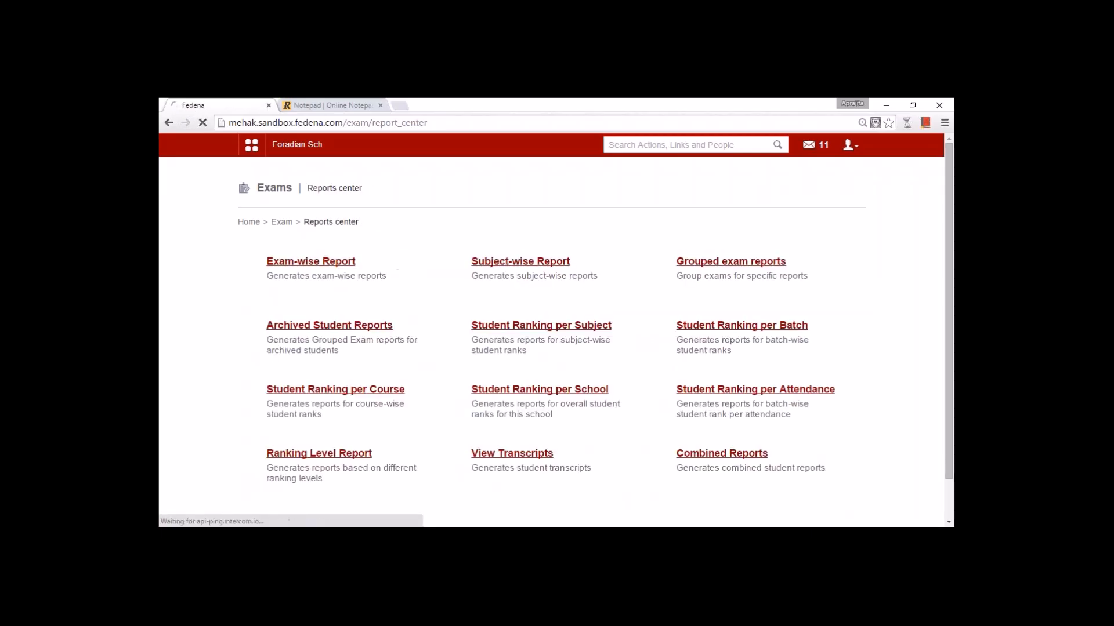
{"action": "left_click", "coordinate": [513, 261]}
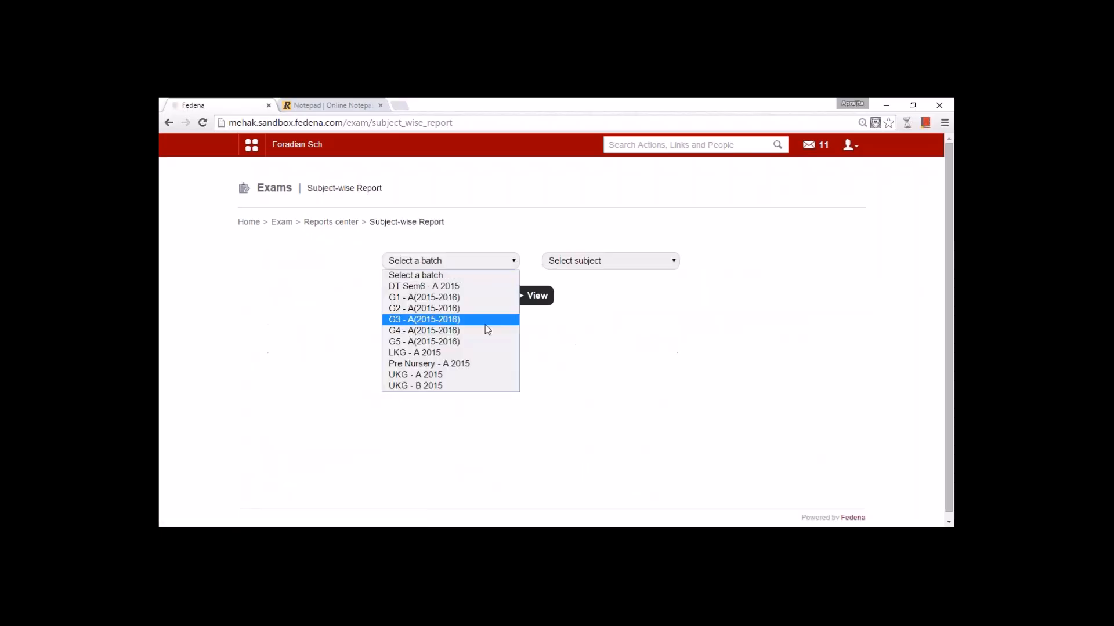
{"action": "left_click", "coordinate": [474, 297]}
{"action": "left_click", "coordinate": [566, 267]}
{"action": "left_click", "coordinate": [567, 286]}
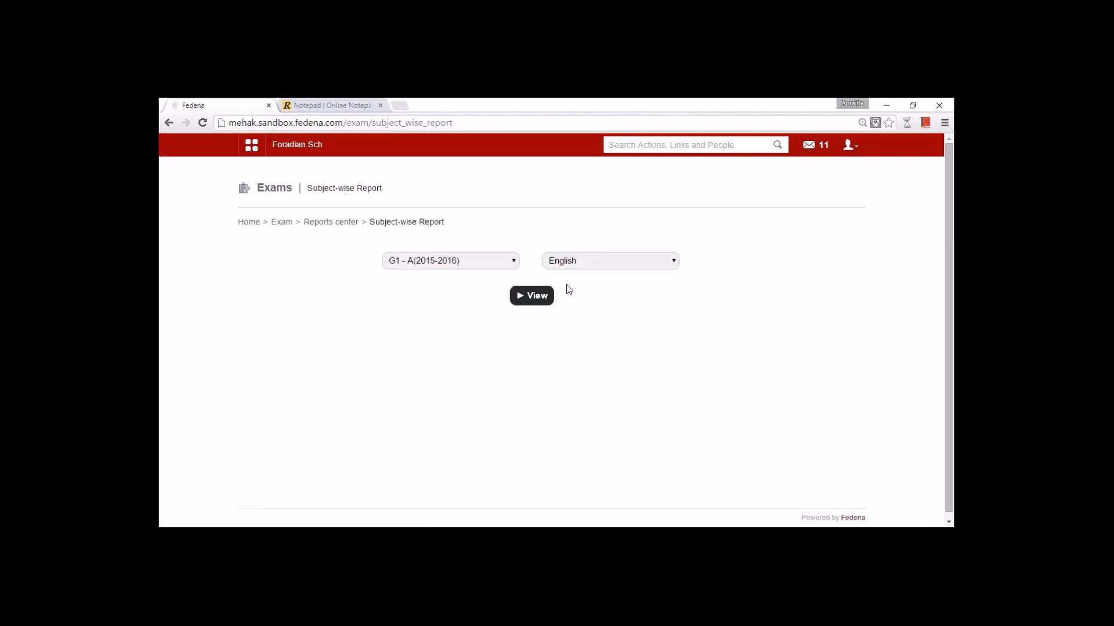
{"action": "left_click", "coordinate": [545, 299]}
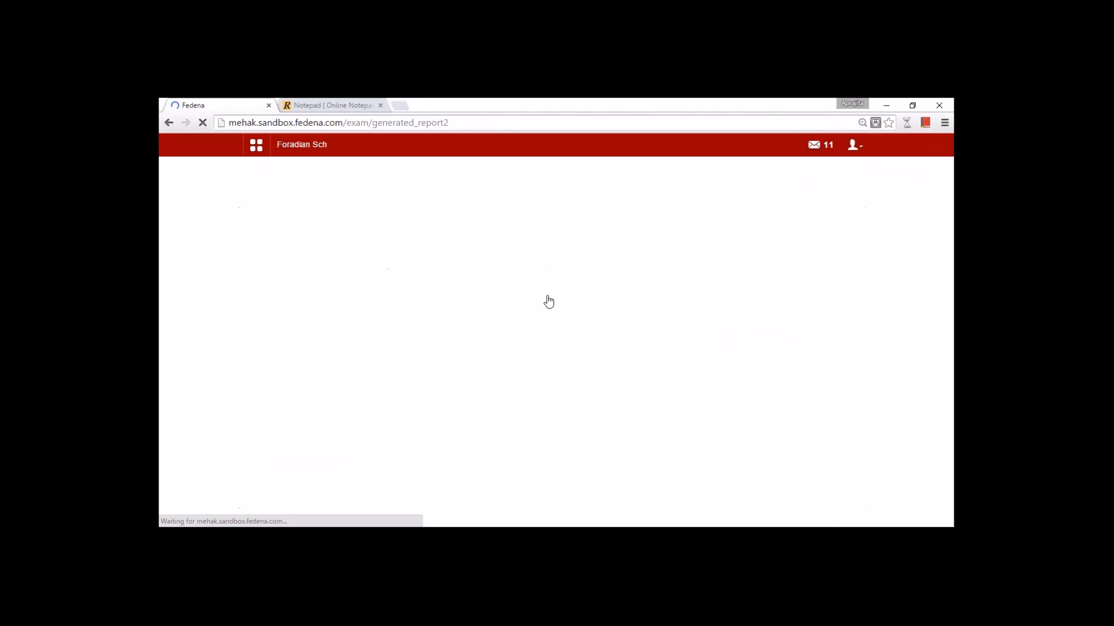
- Scroll through the English report's assessment marks and Term 1 class average of 78.40
{"action": "scroll", "coordinate": [545, 303], "scroll_direction": "down", "scroll_amount": 3}
{"action": "scroll", "coordinate": [545, 303], "scroll_direction": "up", "scroll_amount": 3}
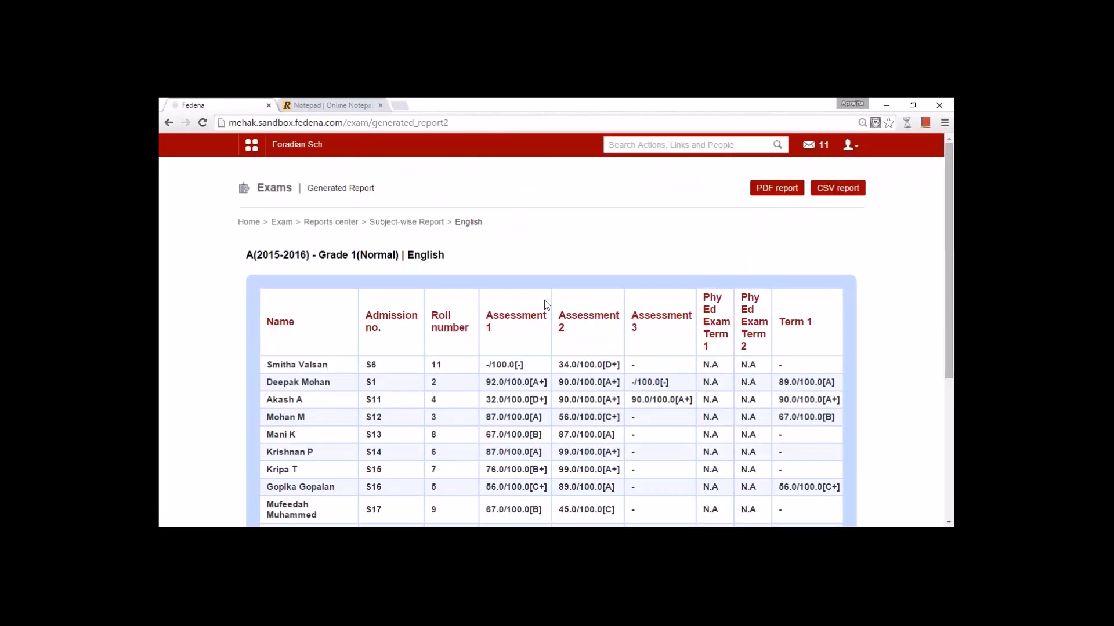
{"action": "scroll", "coordinate": [544, 312], "scroll_direction": "down", "scroll_amount": 3}
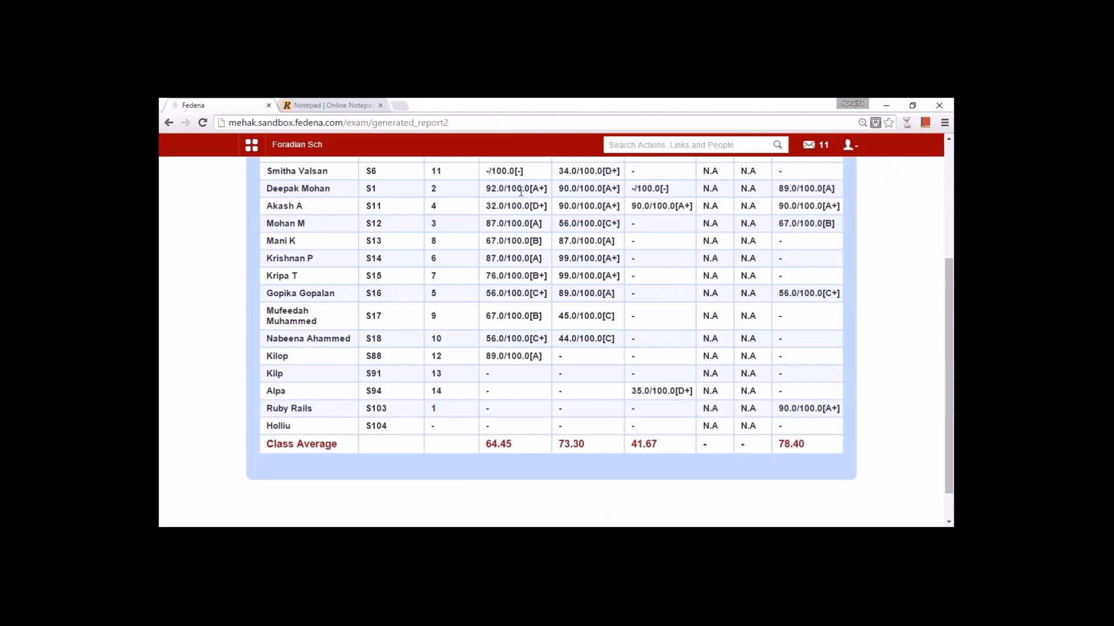
{"action": "scroll", "coordinate": [600, 208], "scroll_direction": "up", "scroll_amount": 3}
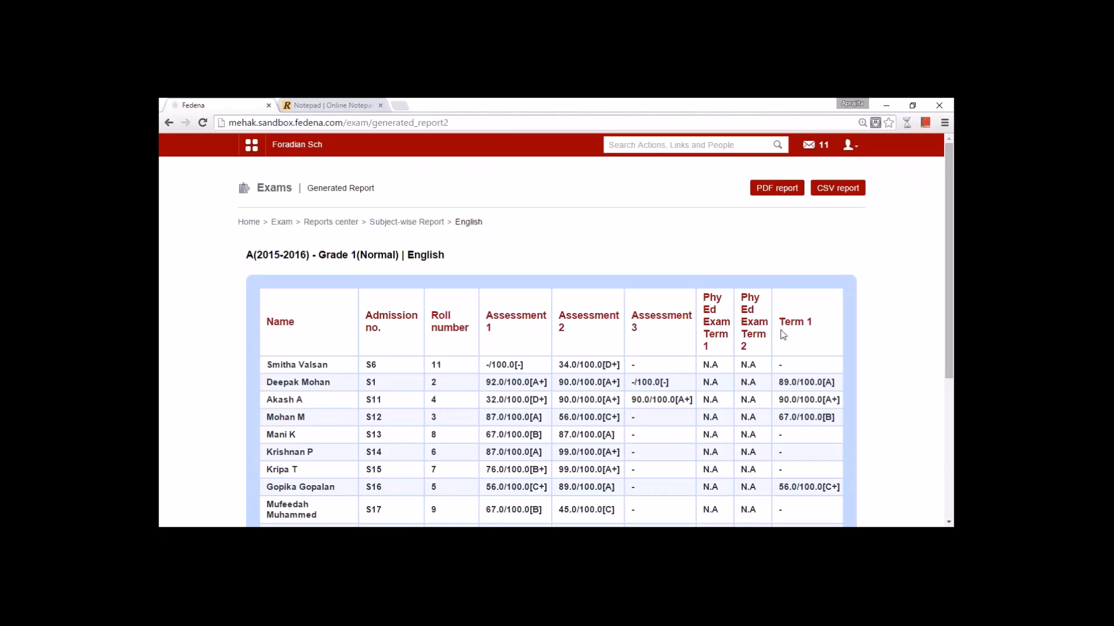
{"action": "scroll", "coordinate": [783, 335], "scroll_direction": "down", "scroll_amount": 3}
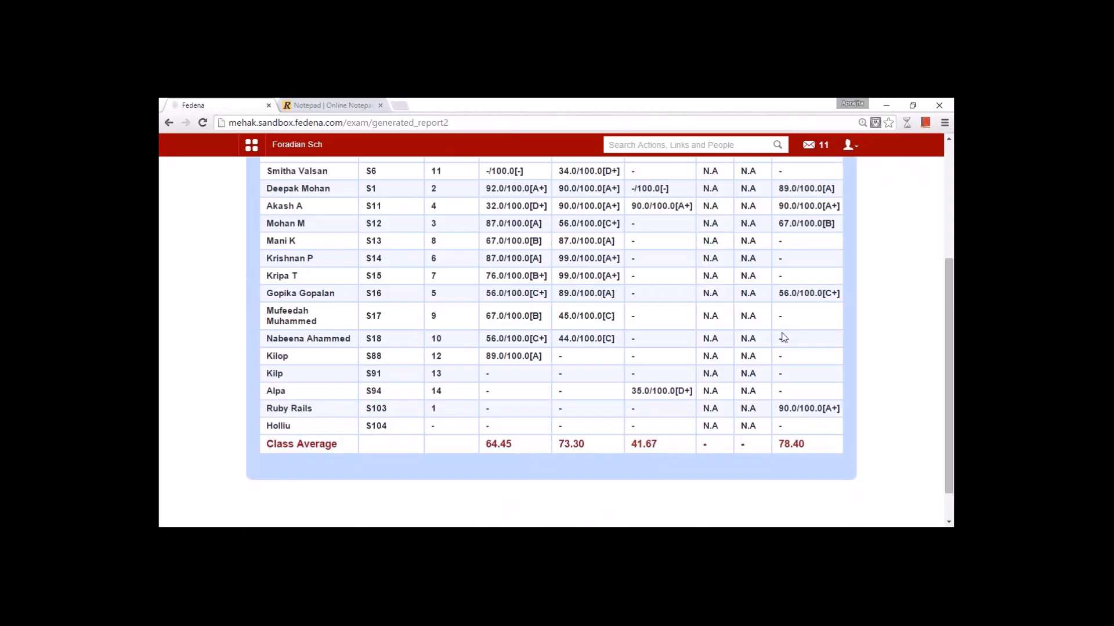
{"action": "scroll", "coordinate": [784, 338], "scroll_direction": "up", "scroll_amount": 3}
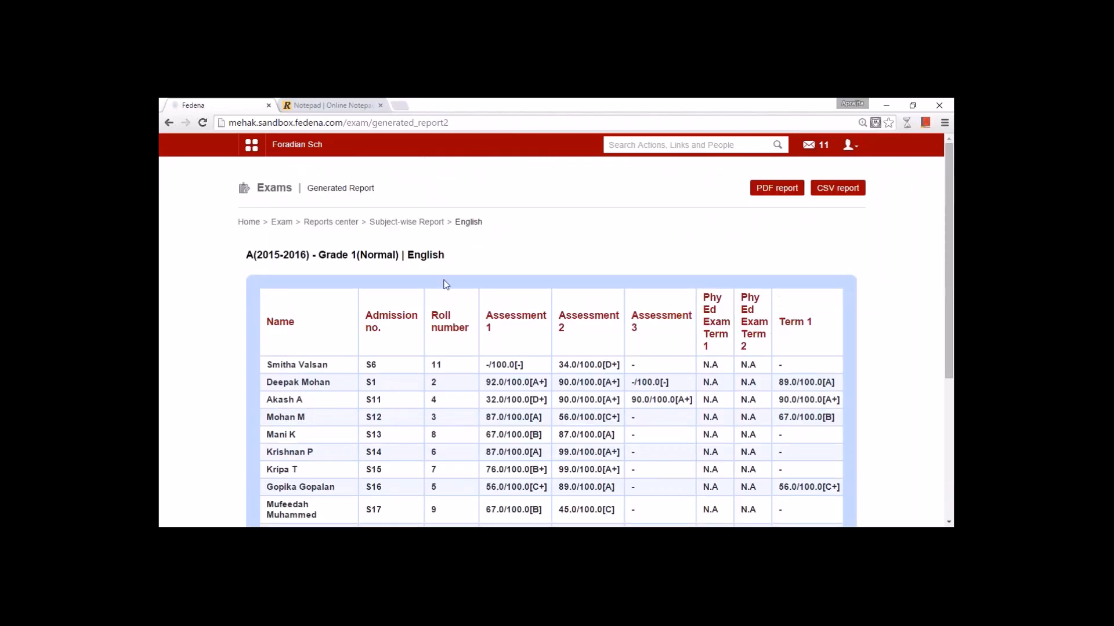
- Show the grouped exam report for G1 - A(2015-2016), reading its 41.7% result, then return to Reports center
{"action": "left_click", "coordinate": [329, 222]}
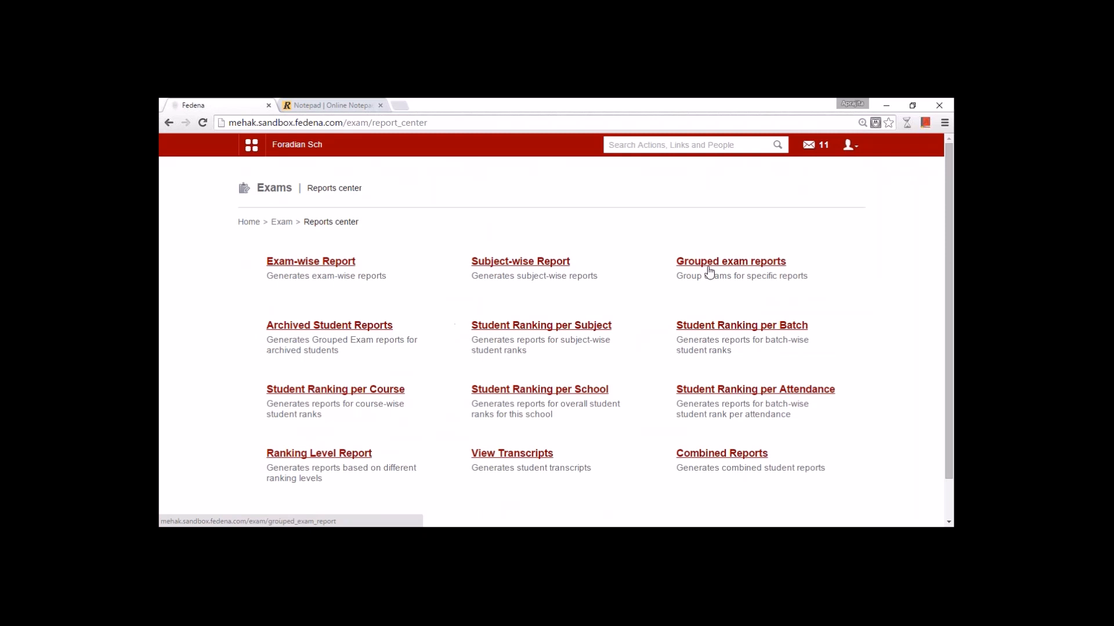
{"action": "left_click", "coordinate": [707, 263]}
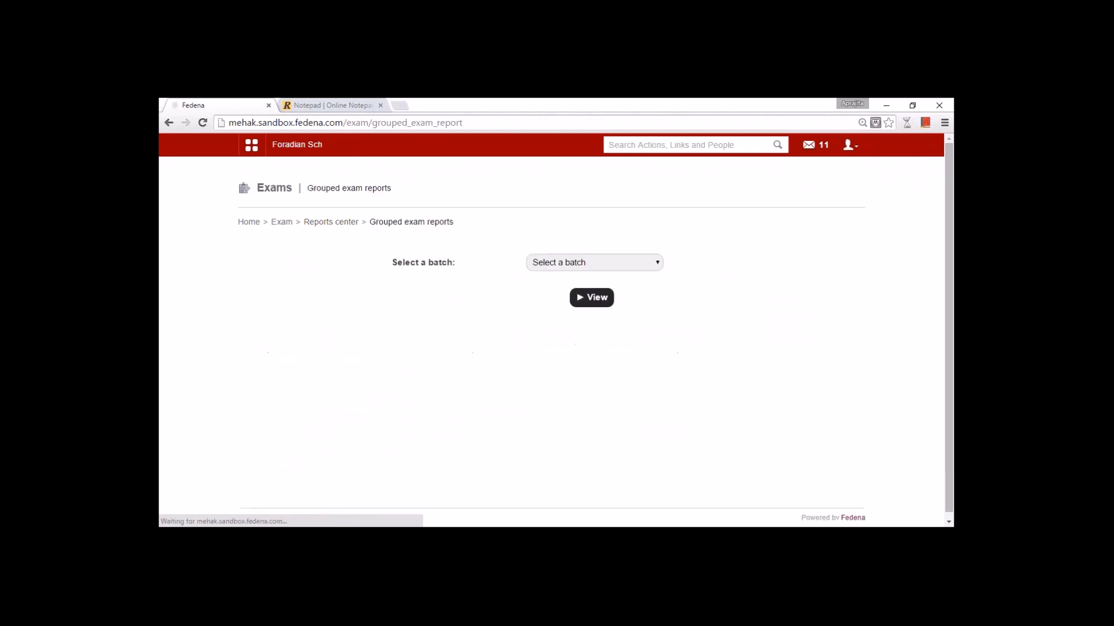
{"action": "left_click", "coordinate": [612, 266]}
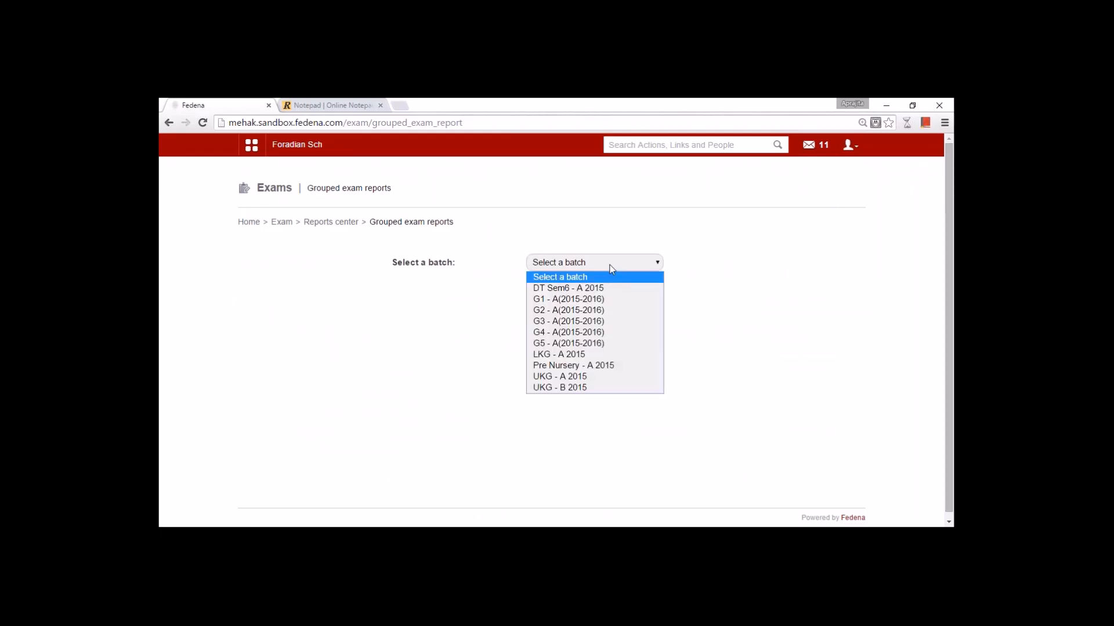
{"action": "left_click", "coordinate": [606, 299]}
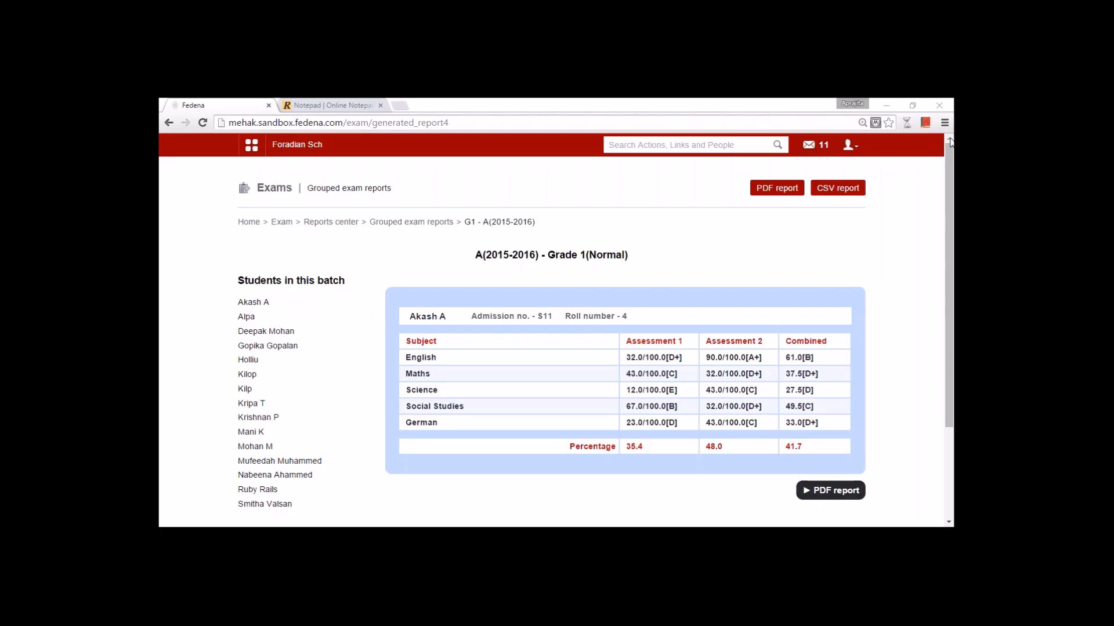
{"action": "scroll", "coordinate": [490, 311], "scroll_direction": "down", "scroll_amount": 3}
{"action": "scroll", "coordinate": [486, 340], "scroll_direction": "up", "scroll_amount": 3}
{"action": "scroll", "coordinate": [487, 339], "scroll_direction": "down", "scroll_amount": 3}
{"action": "scroll", "coordinate": [487, 340], "scroll_direction": "up", "scroll_amount": 3}
{"action": "left_click", "coordinate": [330, 222]}
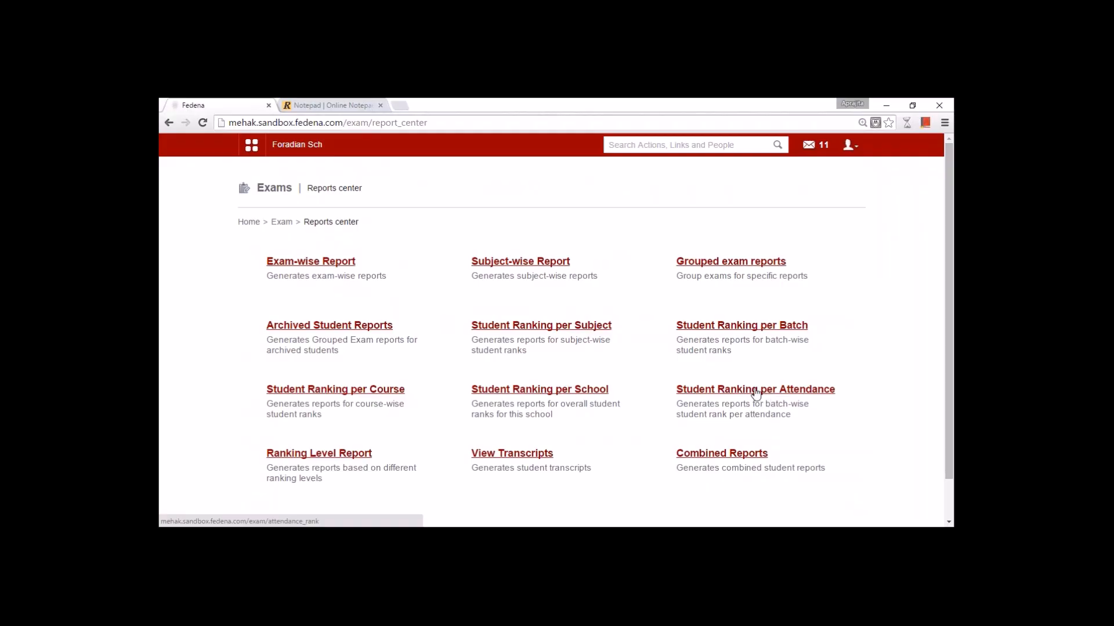
{"action": "left_click", "coordinate": [522, 457]}
{"action": "left_click", "coordinate": [558, 266]}
{"action": "left_click", "coordinate": [557, 286]}
{"action": "left_click", "coordinate": [558, 298]}
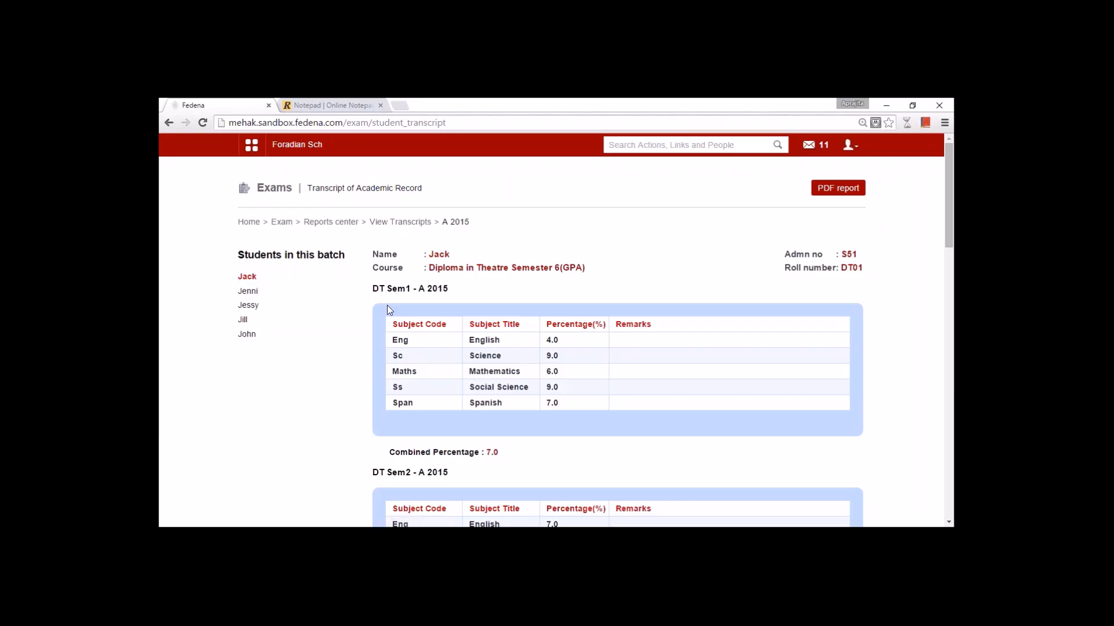
{"action": "scroll", "coordinate": [452, 274], "scroll_direction": "down", "scroll_amount": 3}
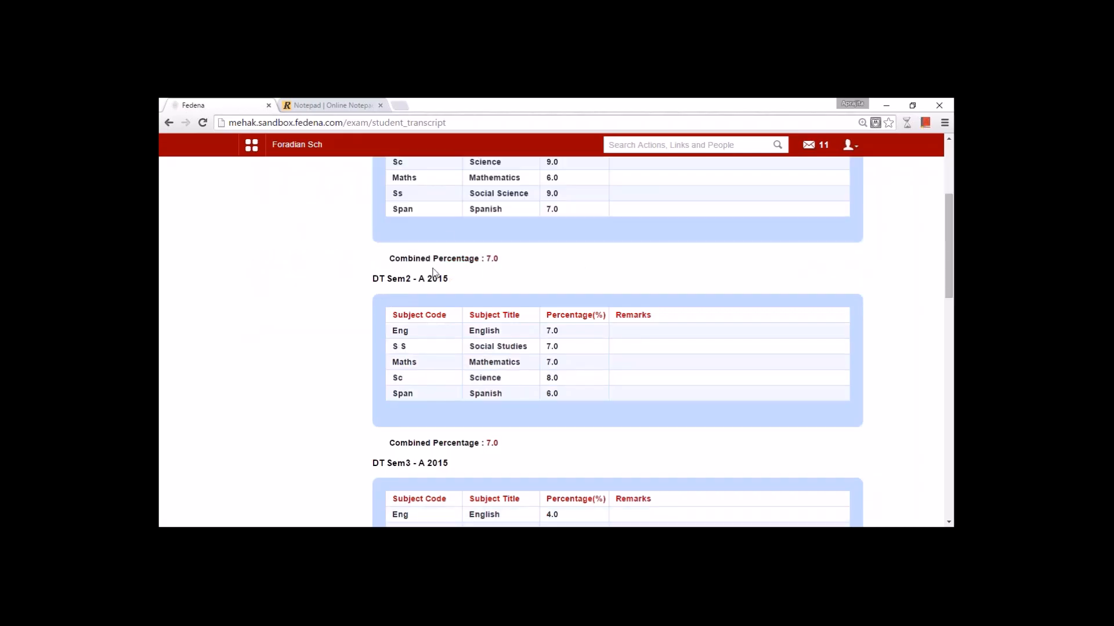
{"action": "scroll", "coordinate": [452, 389], "scroll_direction": "down", "scroll_amount": 3}
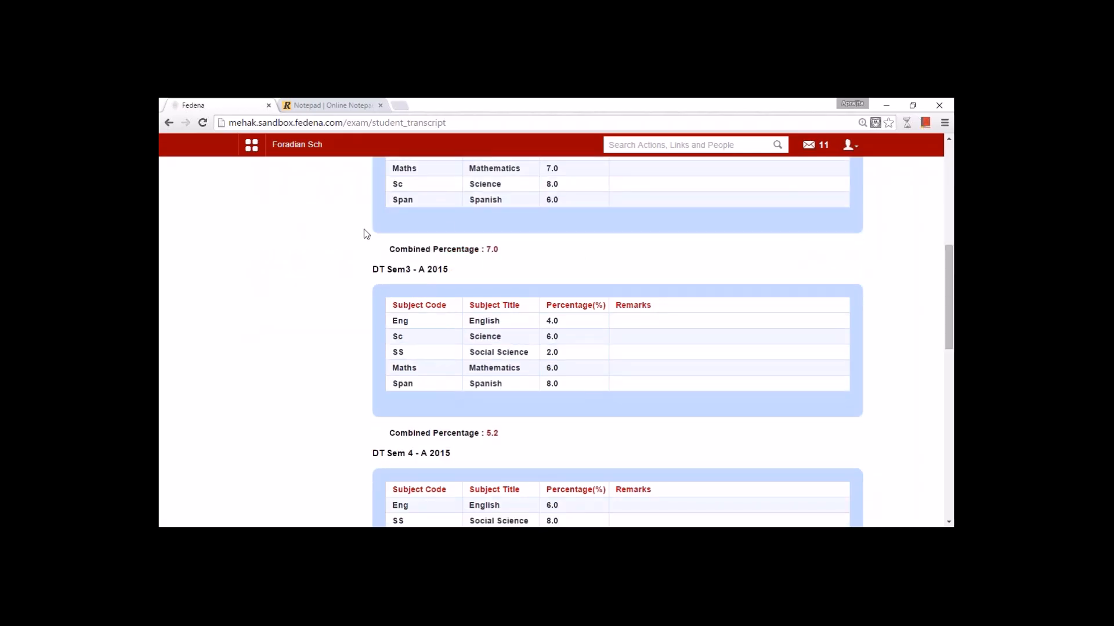
{"action": "scroll", "coordinate": [450, 389], "scroll_direction": "down", "scroll_amount": 6}
{"action": "scroll", "coordinate": [433, 350], "scroll_direction": "down", "scroll_amount": 3}
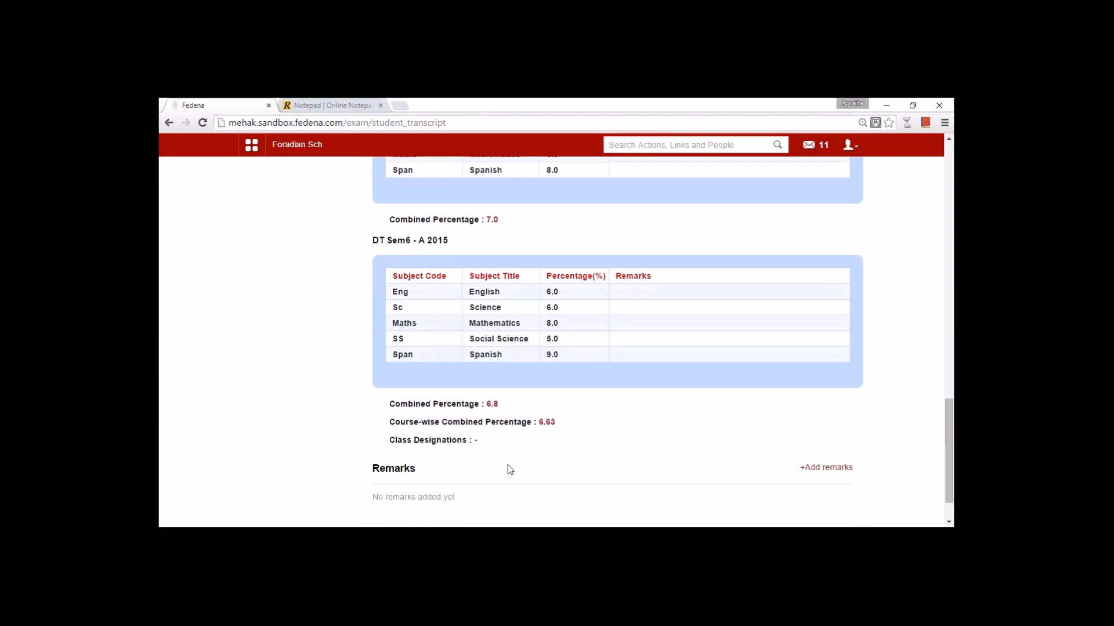
{"action": "scroll", "coordinate": [508, 470], "scroll_direction": "up", "scroll_amount": 11}
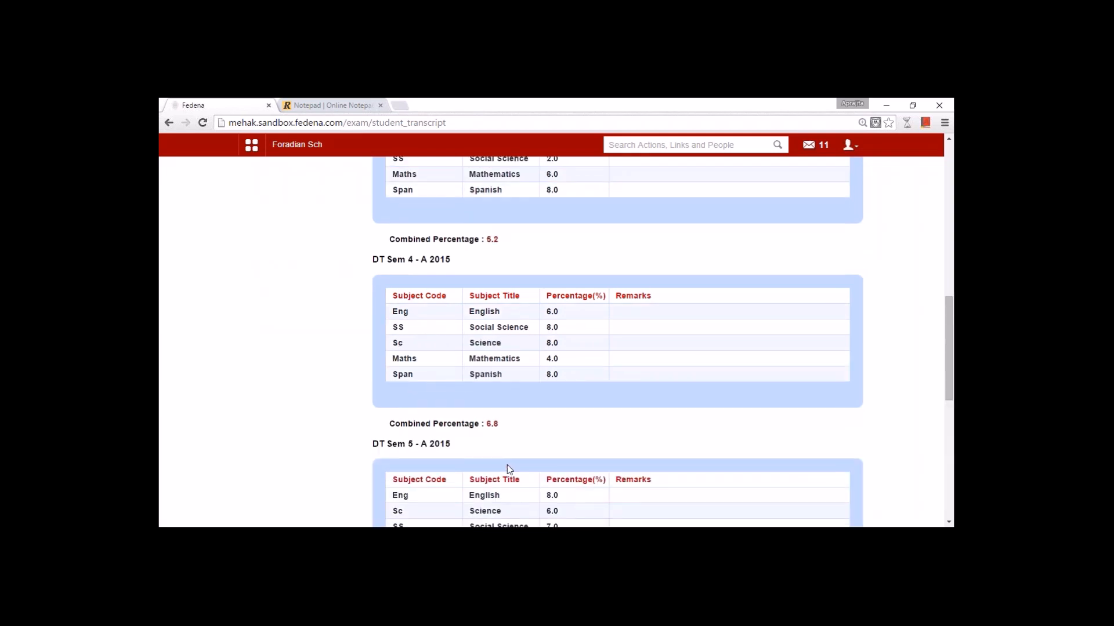
{"action": "scroll", "coordinate": [509, 469], "scroll_direction": "up", "scroll_amount": 3}
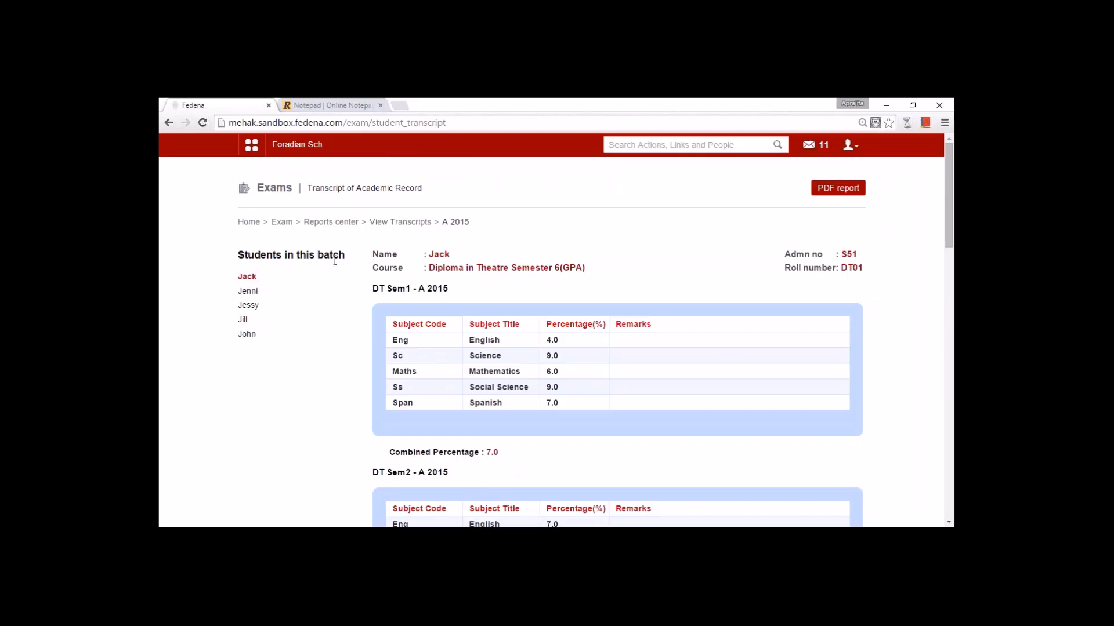
- Navigate from the Exams home through Administration > Finance > Fees to Create Fees
{"action": "left_click", "coordinate": [288, 225]}
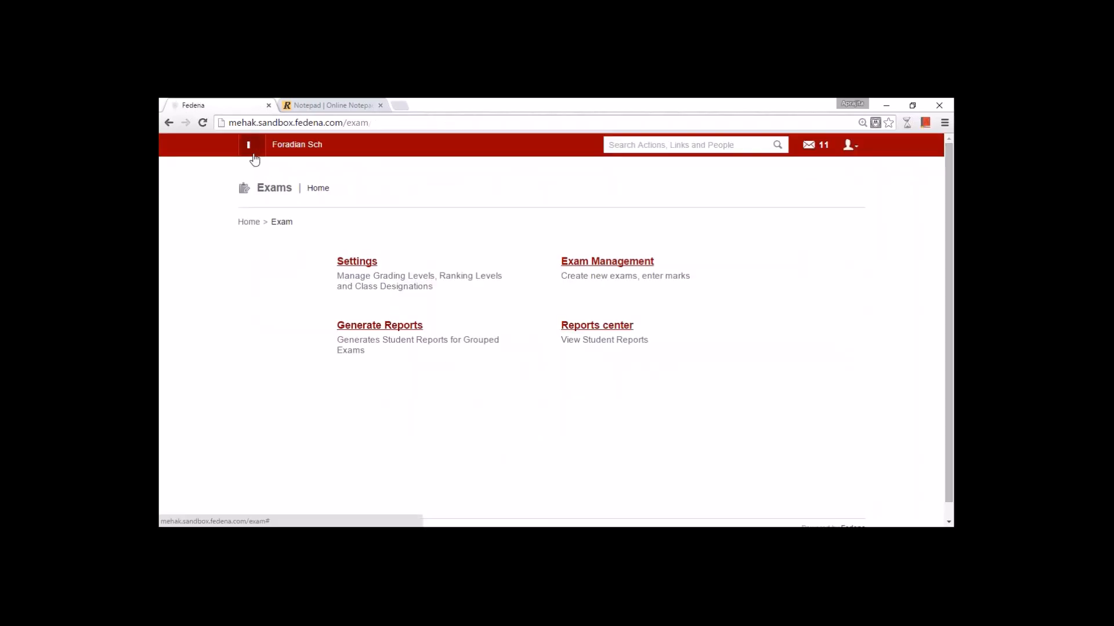
{"action": "left_click", "coordinate": [561, 182]}
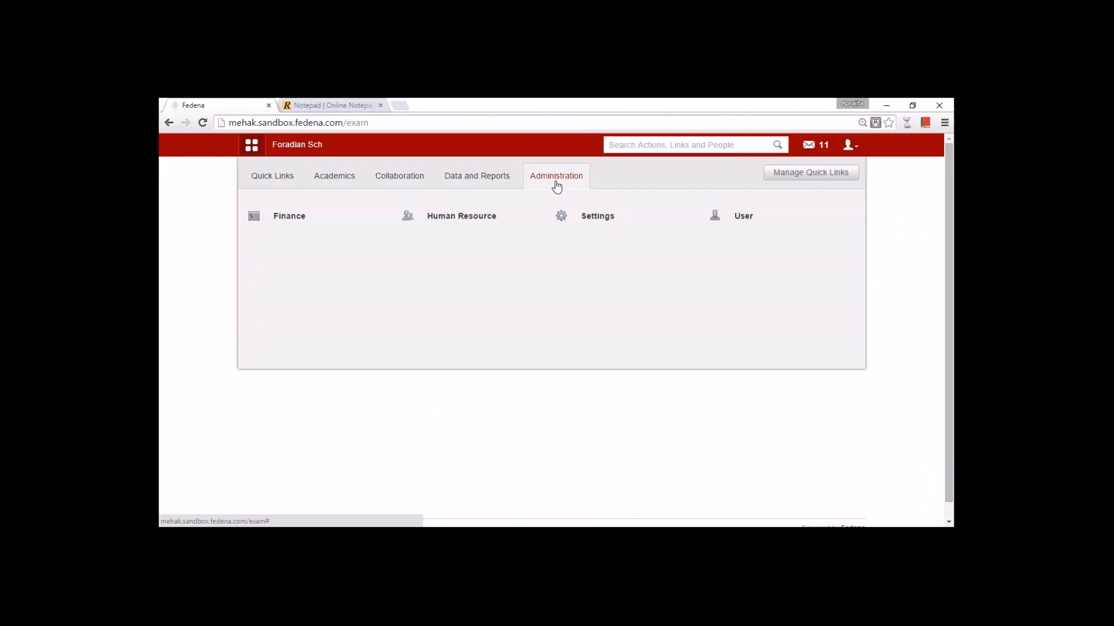
{"action": "left_click", "coordinate": [304, 224]}
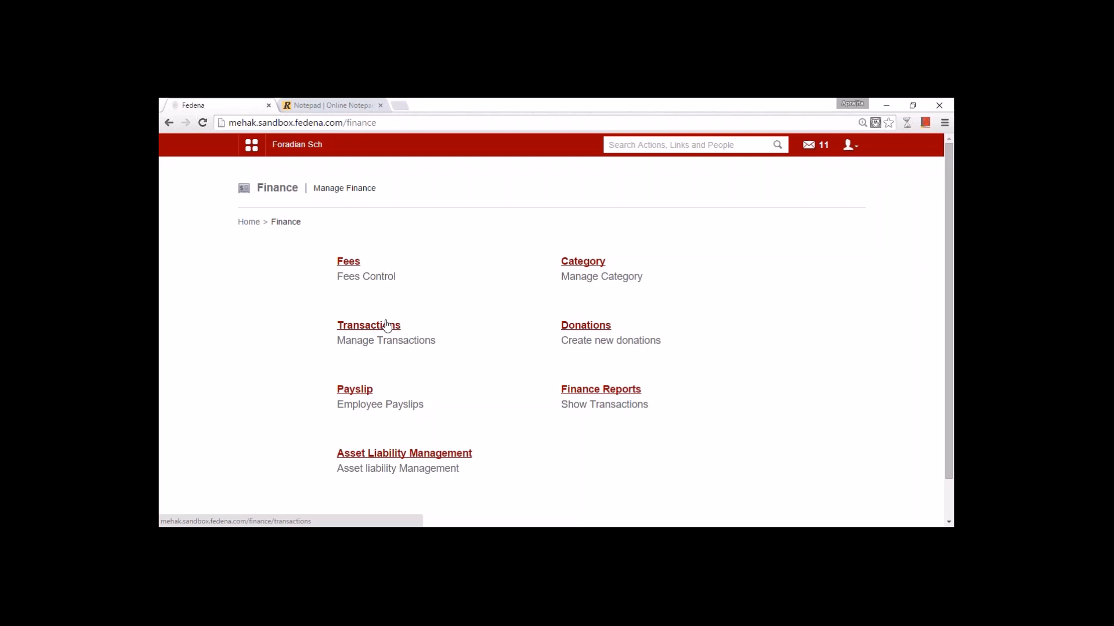
{"action": "left_click", "coordinate": [348, 262]}
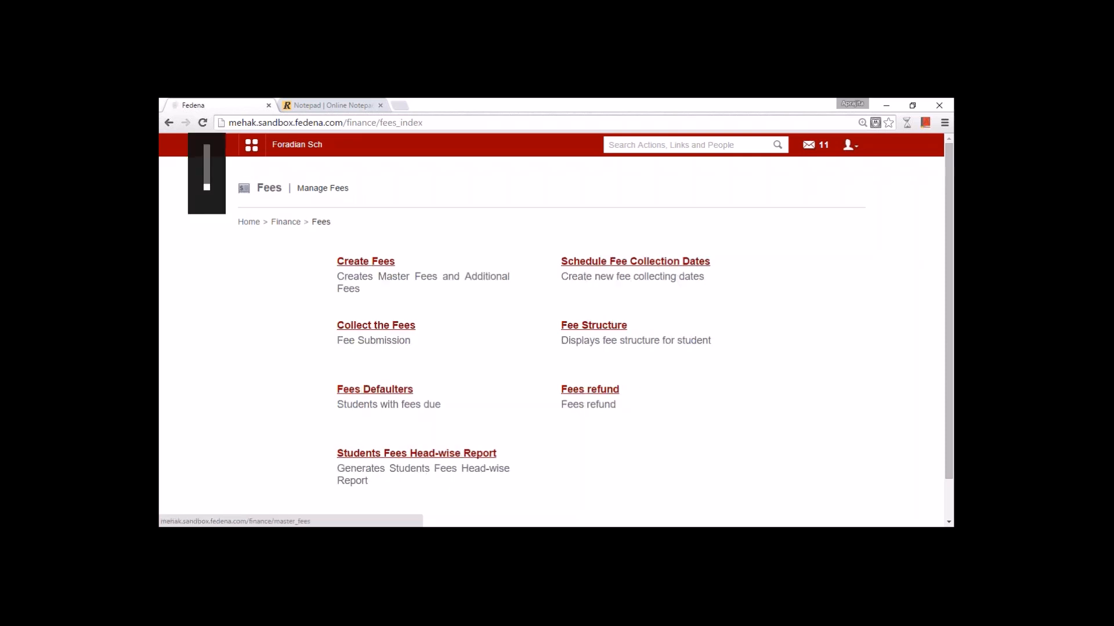
{"action": "left_click", "coordinate": [366, 262]}
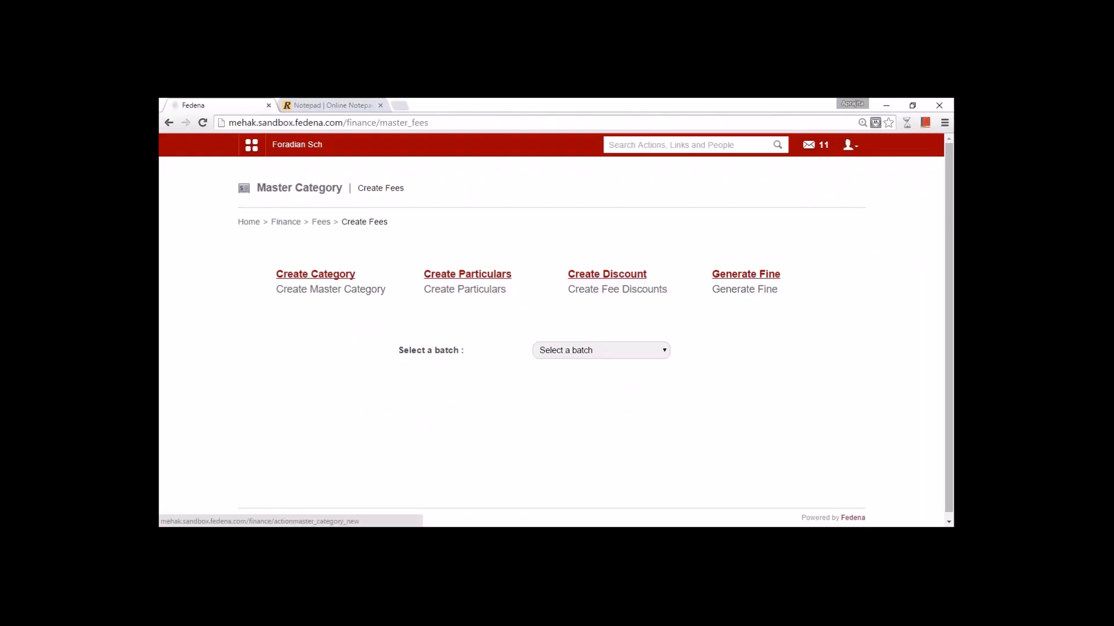
- Start a new master fee category named 'Grade 1 2015 Academic Fees'
{"action": "left_click", "coordinate": [326, 276]}
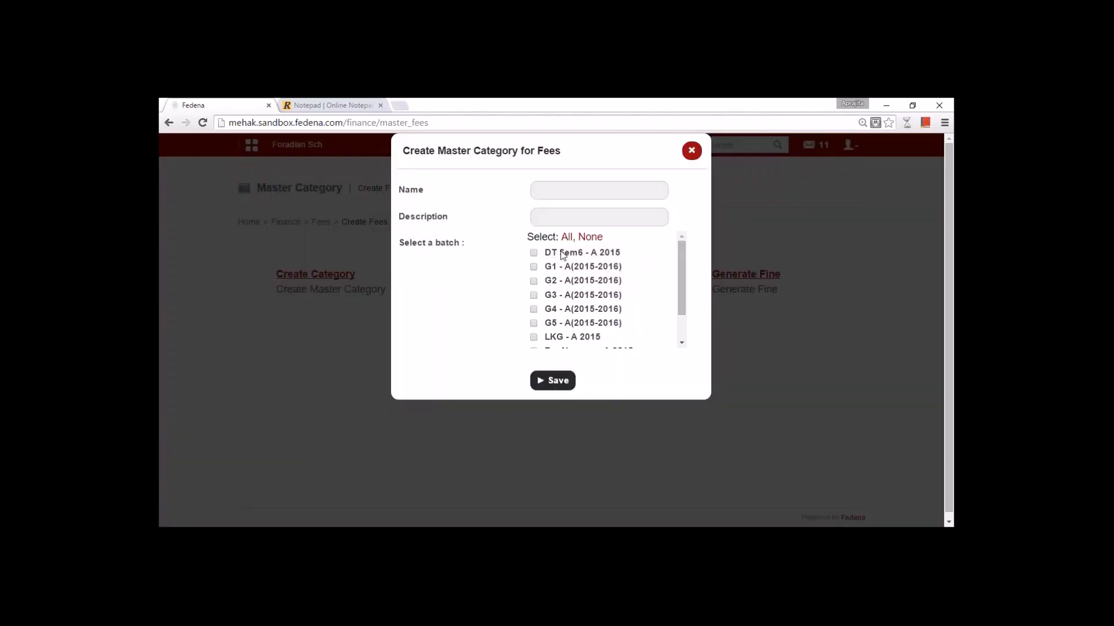
{"action": "left_click", "coordinate": [581, 191]}
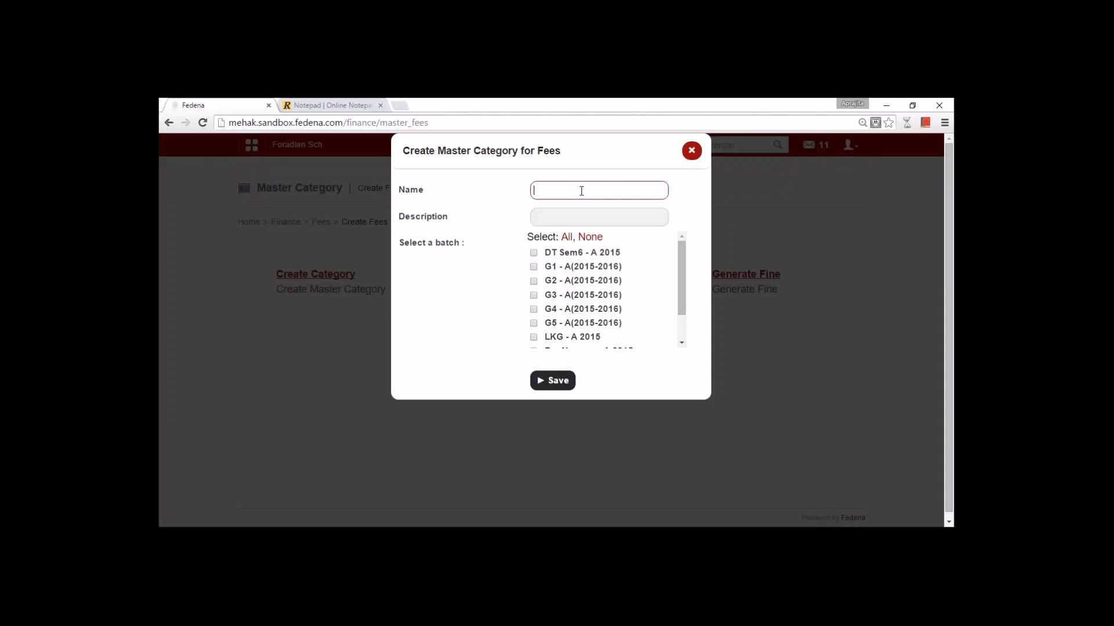
{"action": "type", "text": "Fees f"}
{"action": "key", "text": "BackSpace"}
{"action": "key", "text": "BackSpace"}
{"action": "key", "text": "BackSpace"}
{"action": "key", "text": "BackSpace"}
{"action": "type", "text": "Grade 1 2015 F"}
{"action": "key", "text": "BackSpace"}
{"action": "type", "text": "Academic Fees"}
- Assign the category only to batch G1 - A(2015-2016) and save it
{"action": "left_click", "coordinate": [533, 267]}
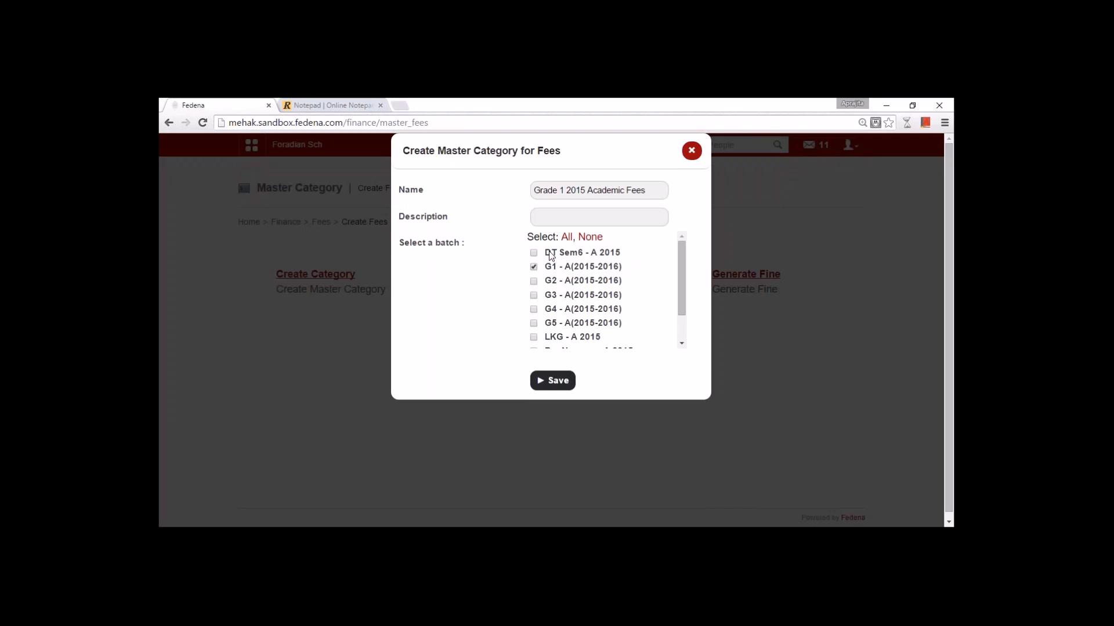
{"action": "left_click", "coordinate": [534, 281]}
{"action": "left_click", "coordinate": [533, 296]}
{"action": "left_click", "coordinate": [534, 281]}
{"action": "left_click", "coordinate": [560, 380]}
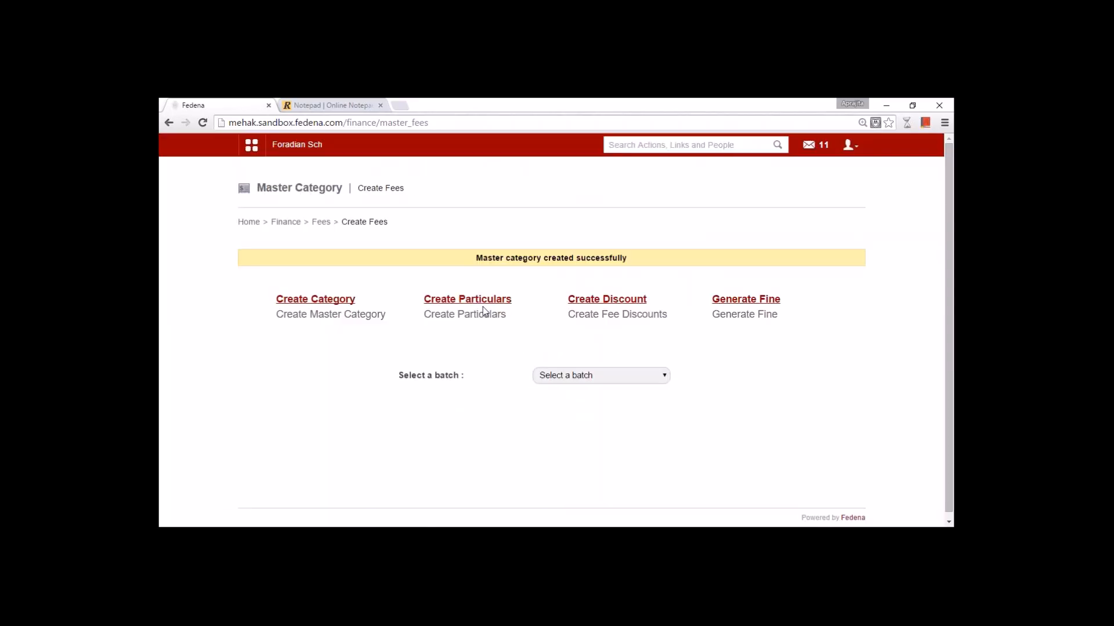
- Create a Tuition Fee particular of 890 for Grade 1 2015 Academic Fees, batch G1
{"action": "left_click", "coordinate": [483, 311]}
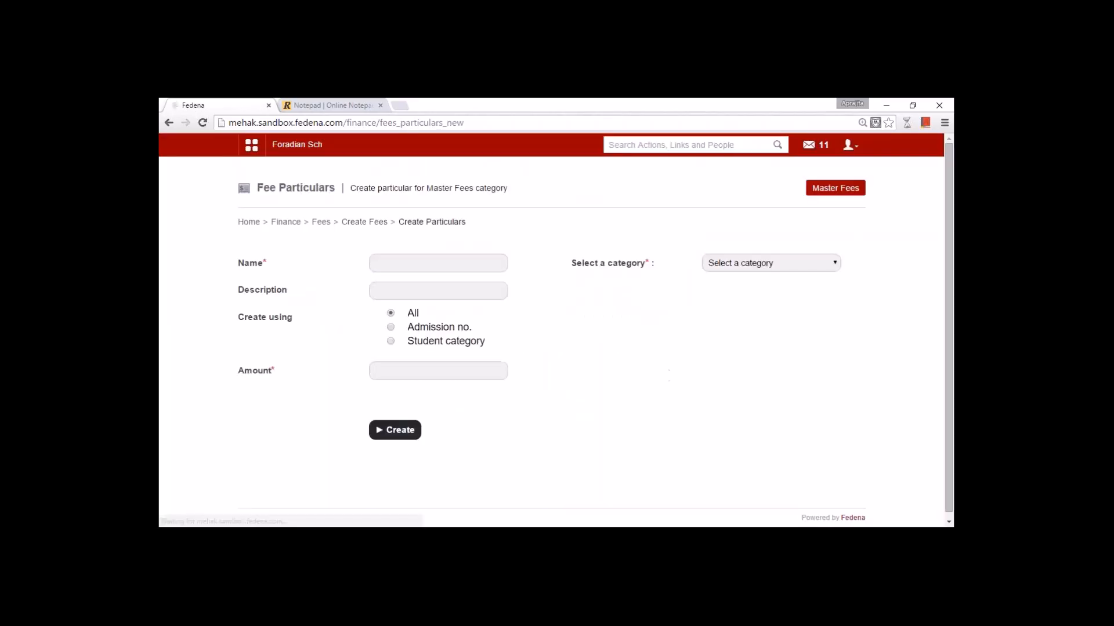
{"action": "left_click", "coordinate": [726, 263]}
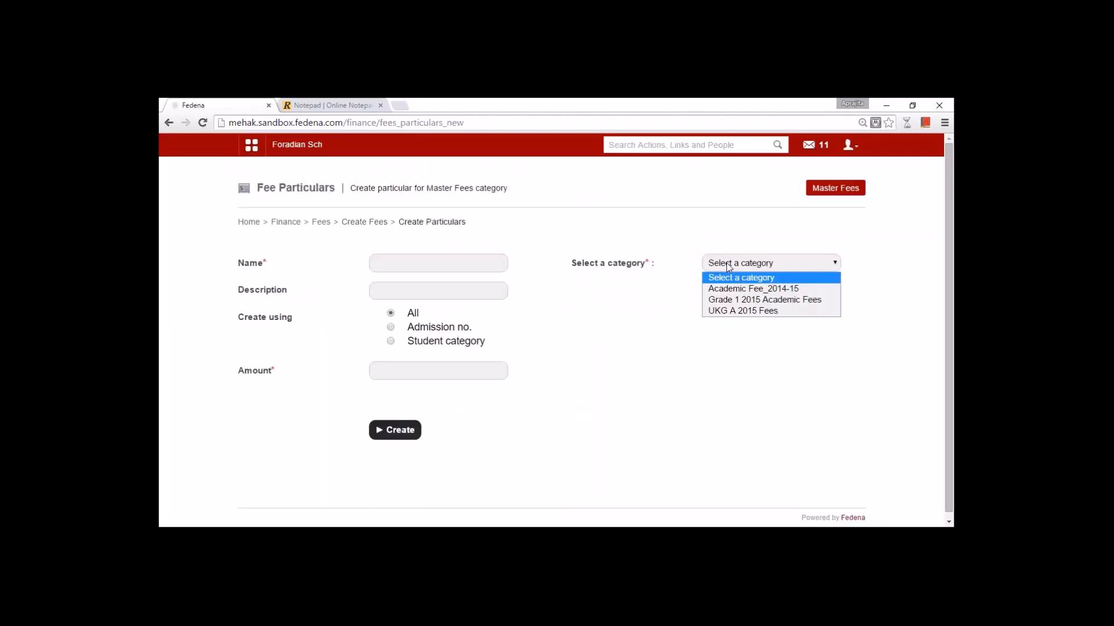
{"action": "left_click", "coordinate": [731, 300]}
{"action": "left_click", "coordinate": [578, 313]}
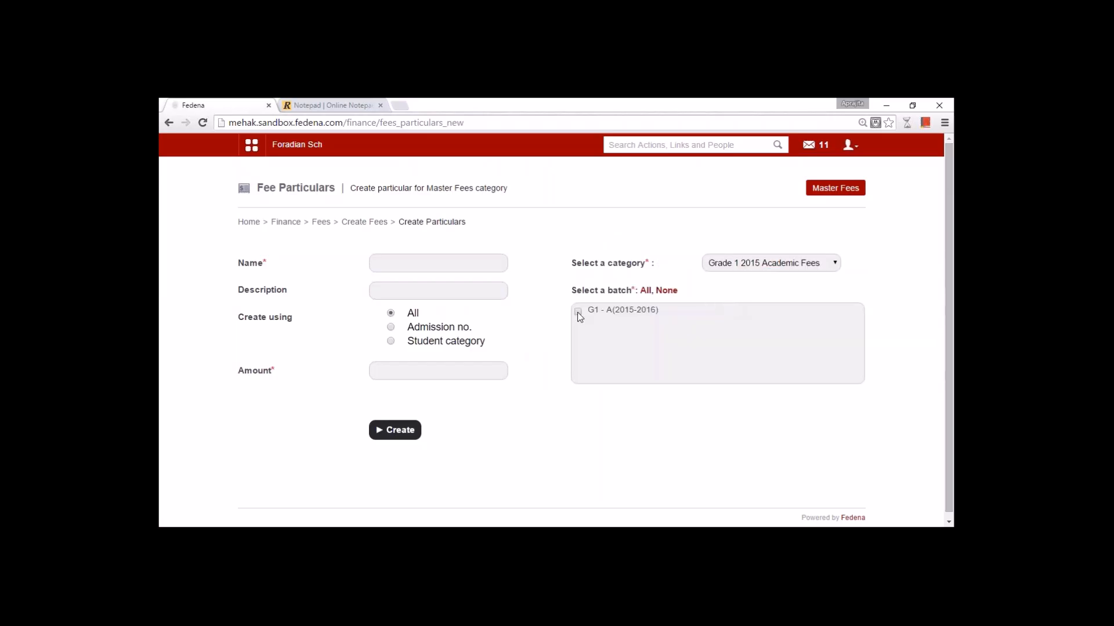
{"action": "left_click", "coordinate": [457, 264]}
{"action": "type", "text": "Tu"}
{"action": "key", "text": "Down"}
{"action": "key", "text": "Return"}
{"action": "key", "text": "Tab"}
{"action": "key", "text": "Tab"}
{"action": "key", "text": "Tab"}
{"action": "type", "text": "890"}
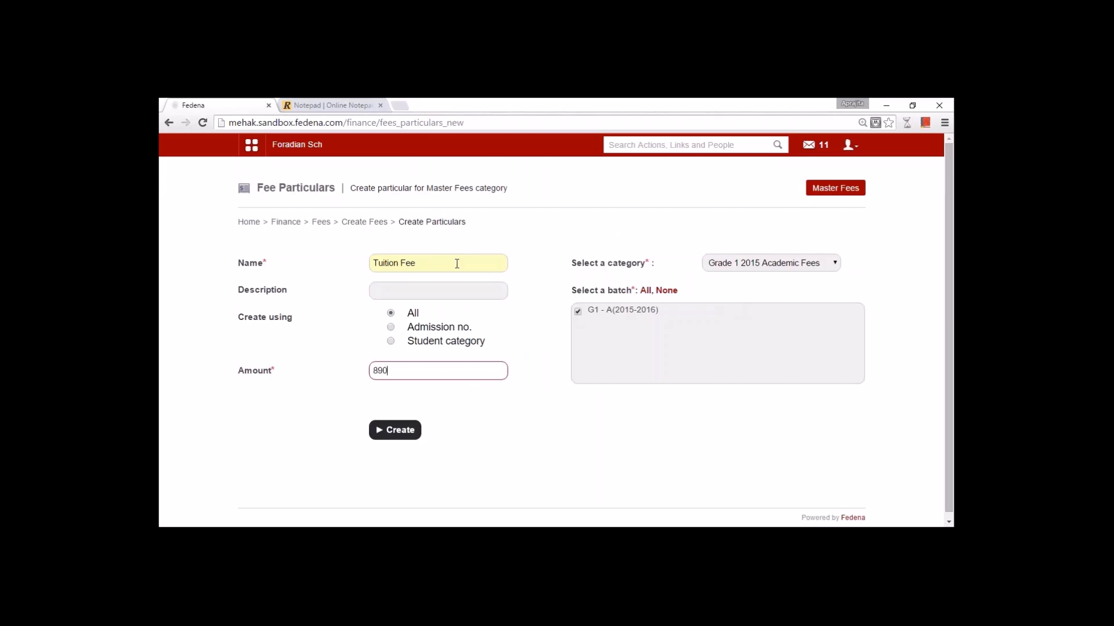
{"action": "left_click_drag", "start_coordinate": [444, 263], "coordinate": [372, 262]}
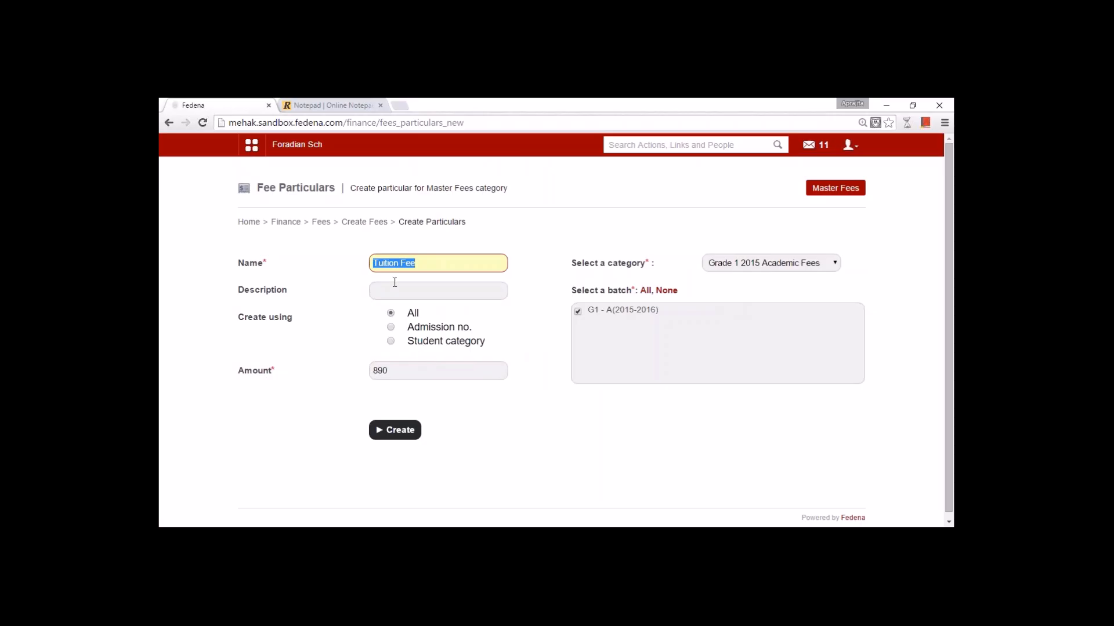
{"action": "left_click", "coordinate": [434, 263]}
{"action": "key", "text": "Return"}
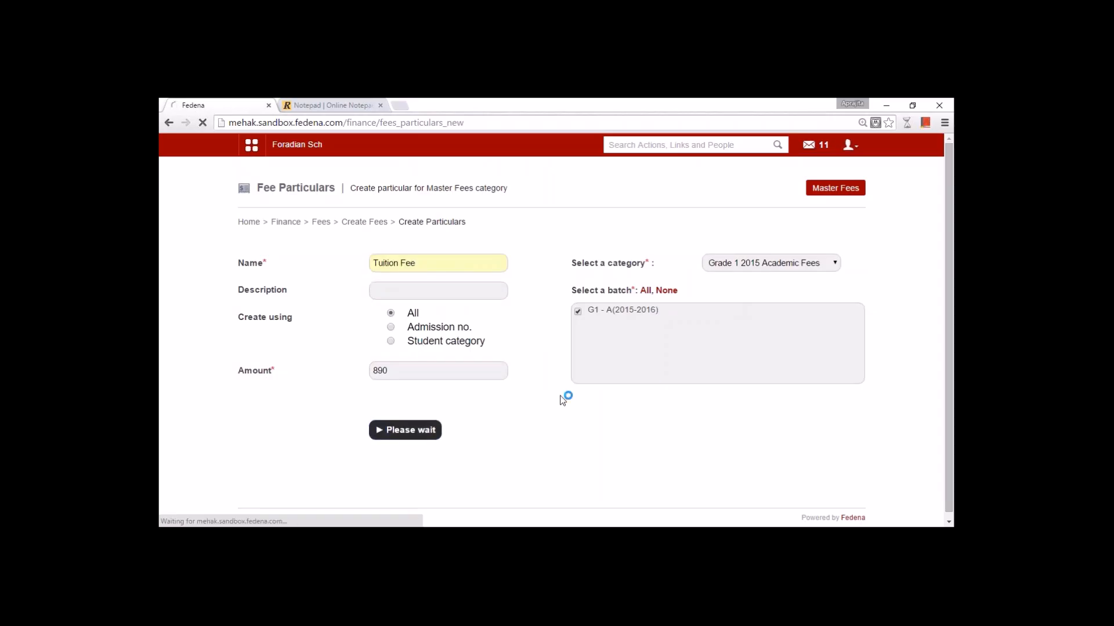
- Add an Application Fee particular of 90 for the same category and batch, then return to Create Fees
{"action": "left_click", "coordinate": [748, 288]}
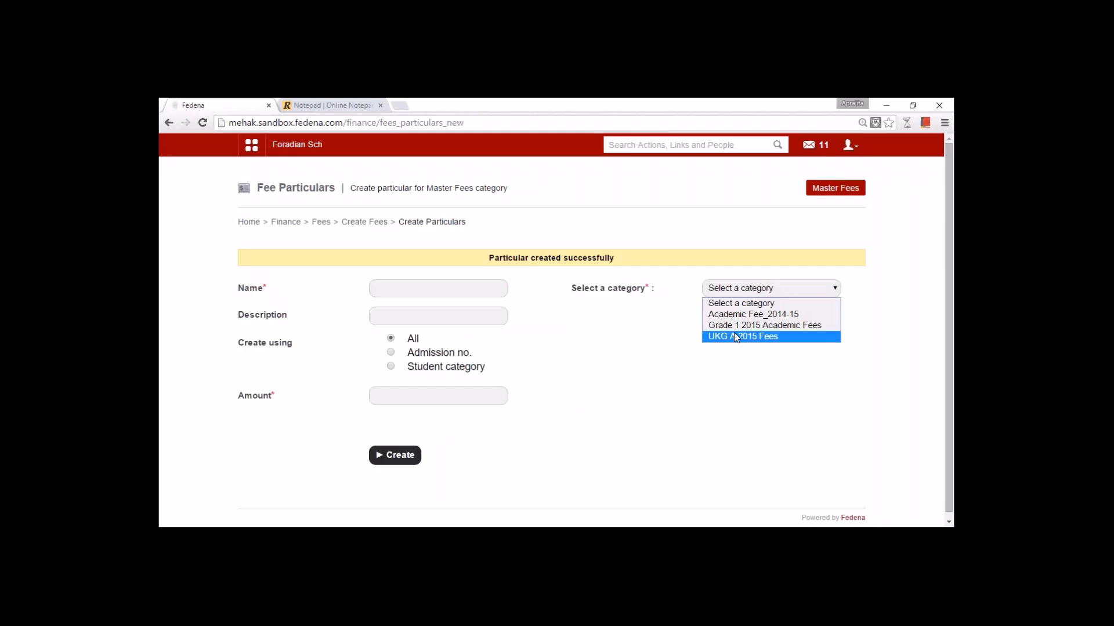
{"action": "left_click", "coordinate": [719, 326]}
{"action": "left_click", "coordinate": [578, 337]}
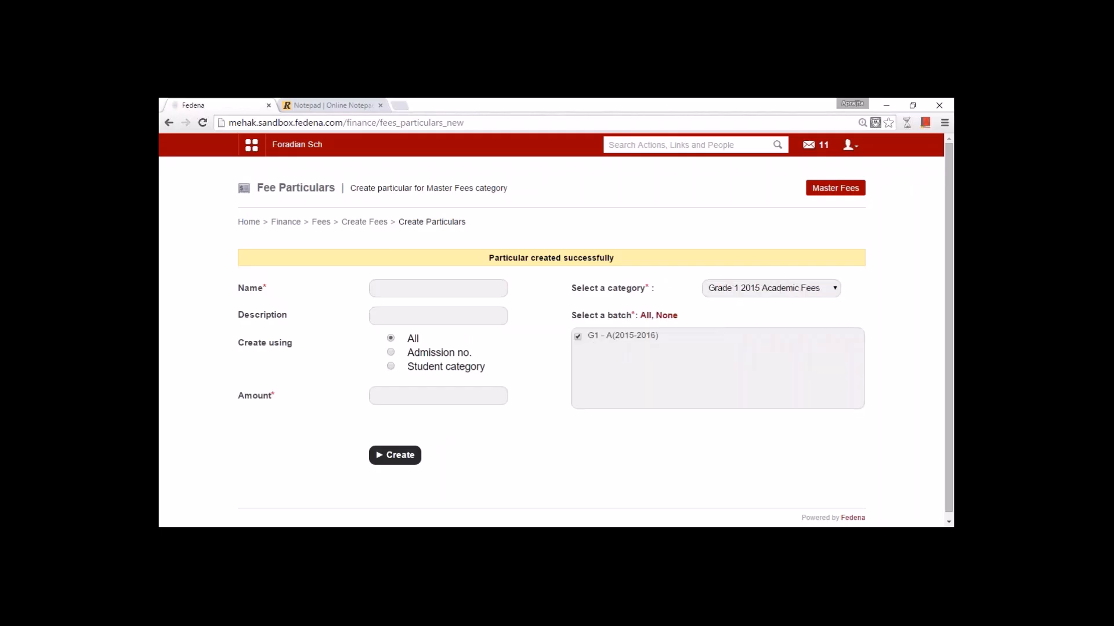
{"action": "left_click", "coordinate": [442, 289]}
{"action": "key", "text": "Down"}
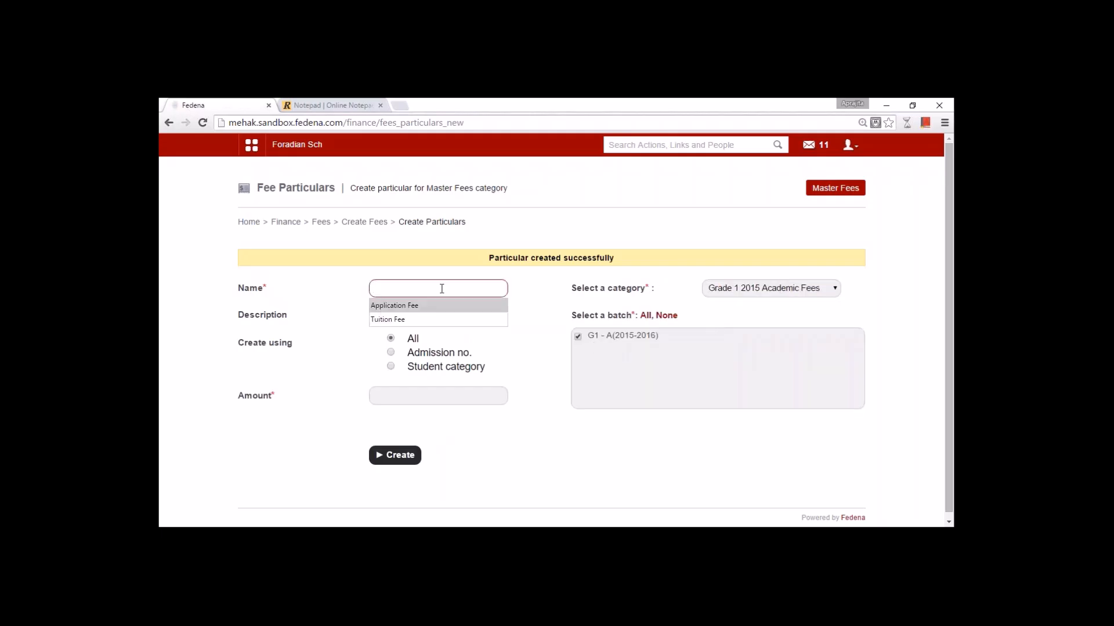
{"action": "key", "text": "Return"}
{"action": "left_click", "coordinate": [438, 396]}
{"action": "type", "text": "90"}
{"action": "left_click", "coordinate": [359, 360]}
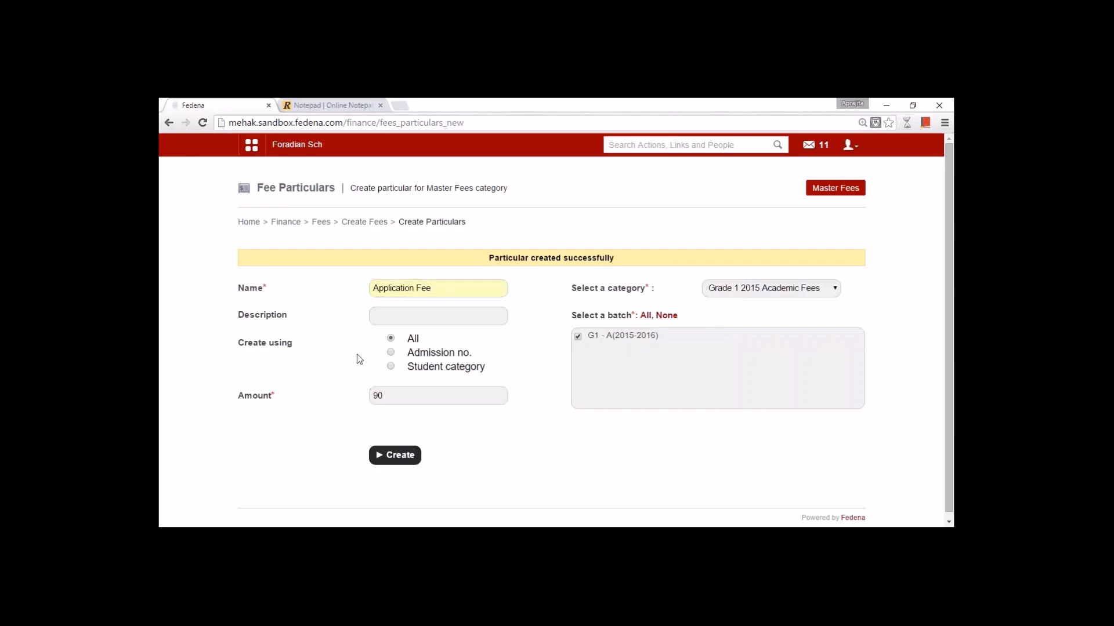
{"action": "left_click", "coordinate": [391, 460]}
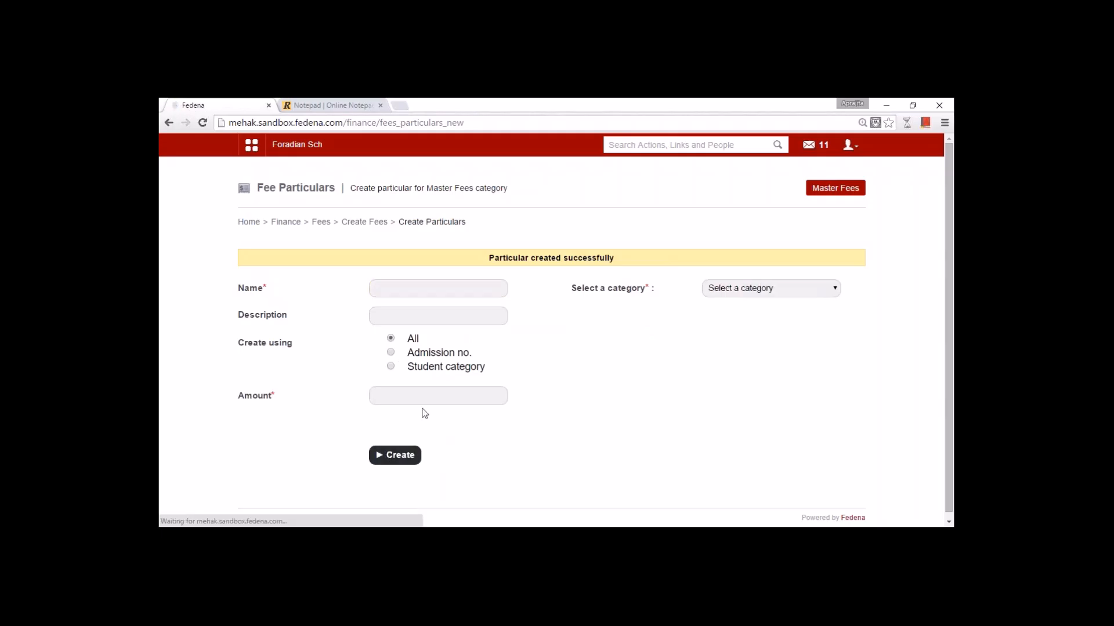
{"action": "left_click", "coordinate": [356, 222]}
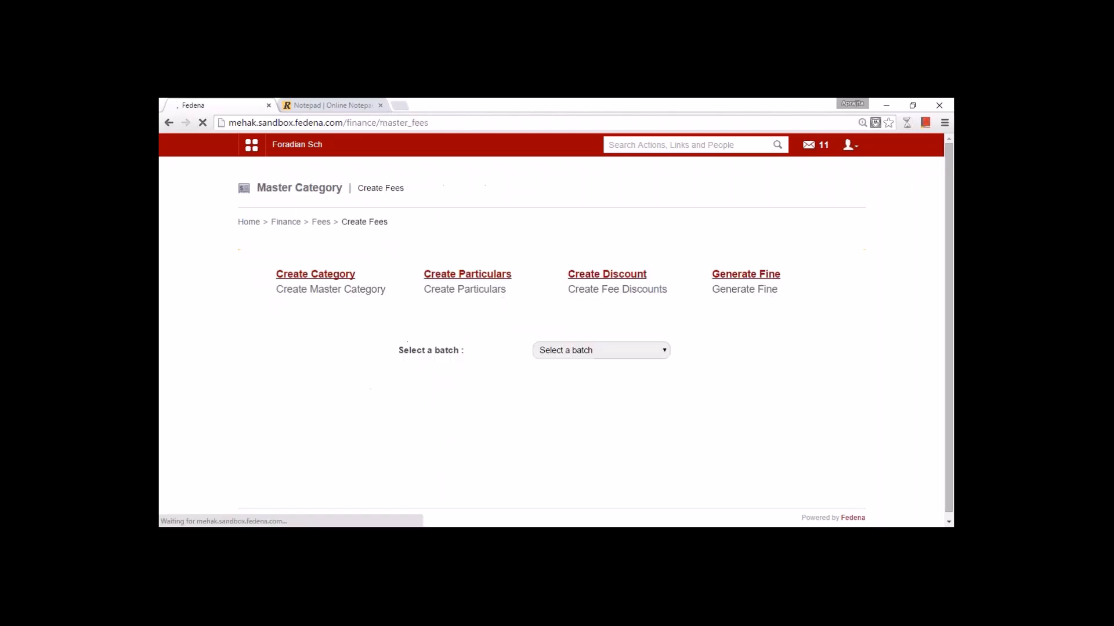
- Start a Student discount named 'Discount' on the Grade 1 2015 Academic Fees category
{"action": "left_click", "coordinate": [582, 275]}
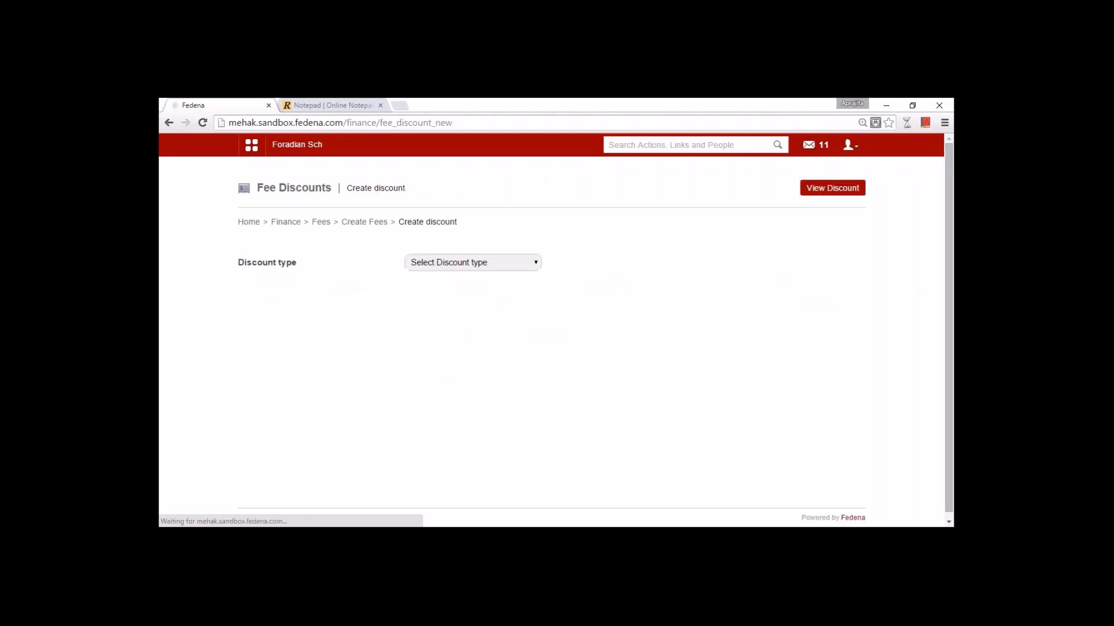
{"action": "left_click", "coordinate": [505, 262]}
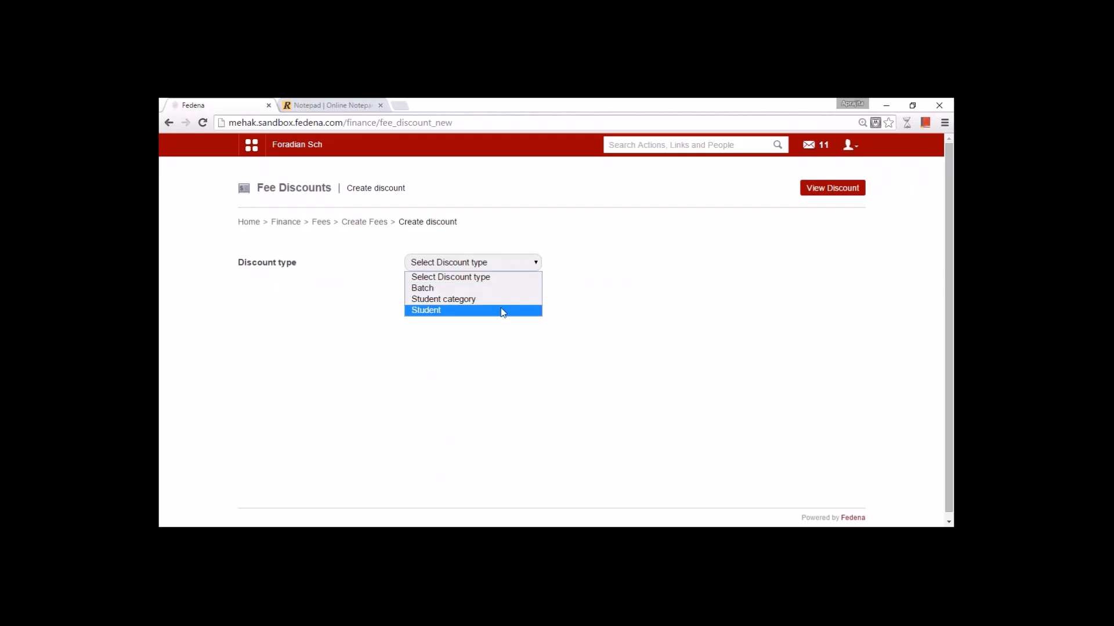
{"action": "left_click", "coordinate": [502, 310]}
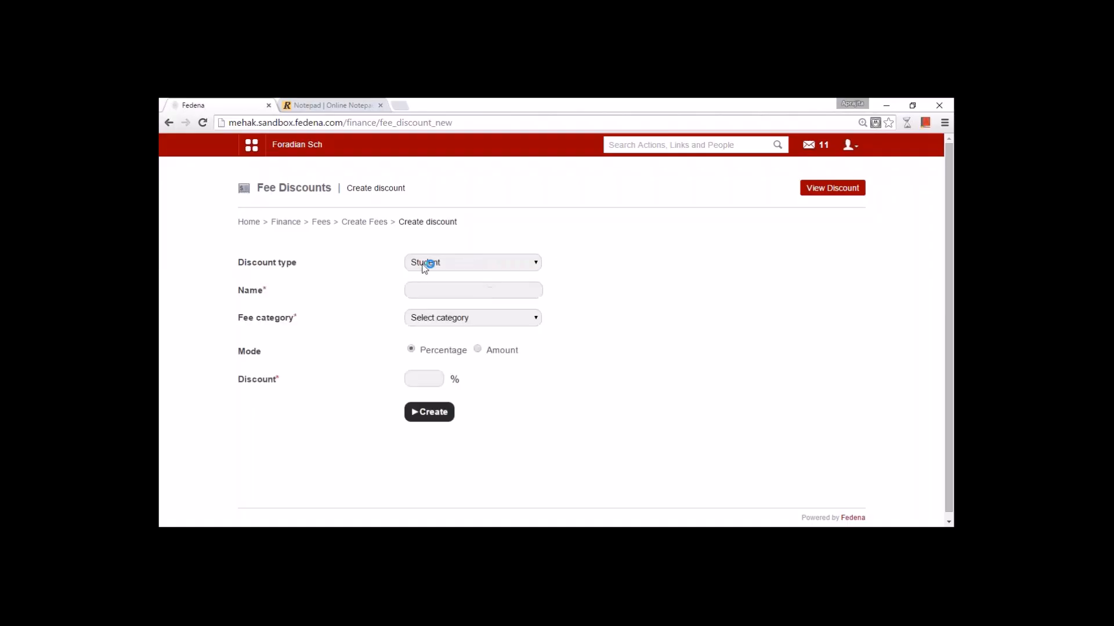
{"action": "left_click", "coordinate": [446, 294]}
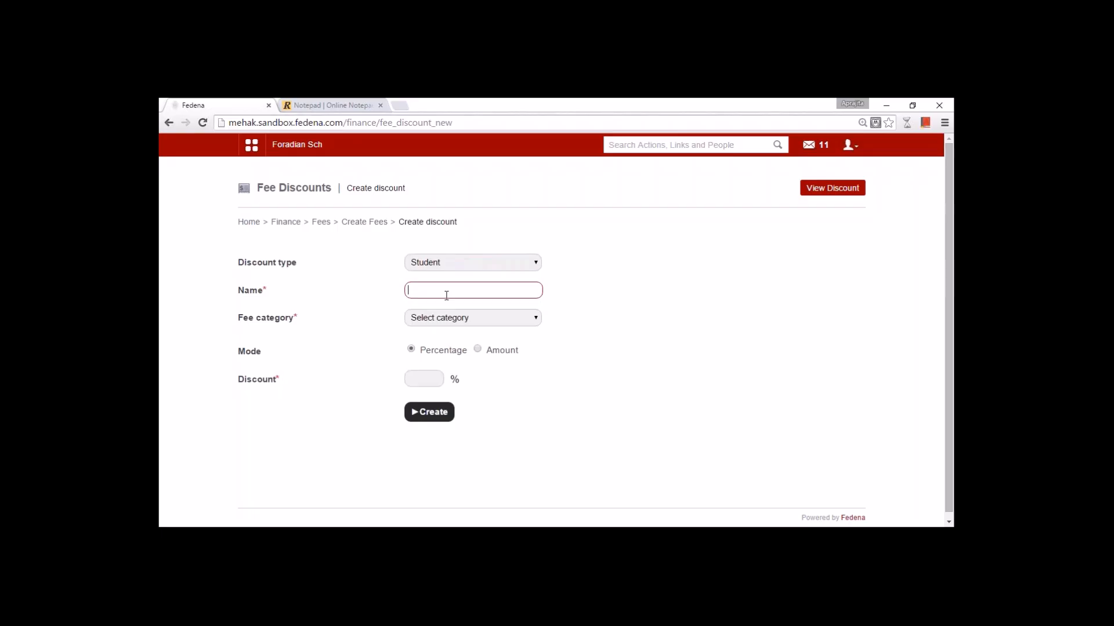
{"action": "type", "text": "Discount"}
{"action": "left_click", "coordinate": [455, 318]}
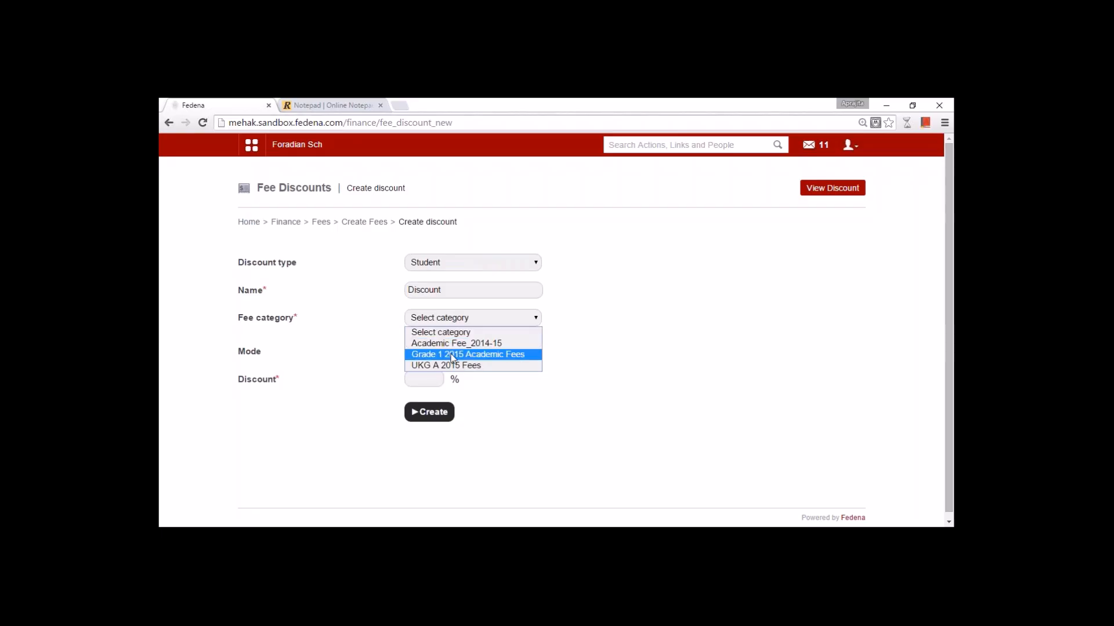
{"action": "left_click", "coordinate": [451, 353]}
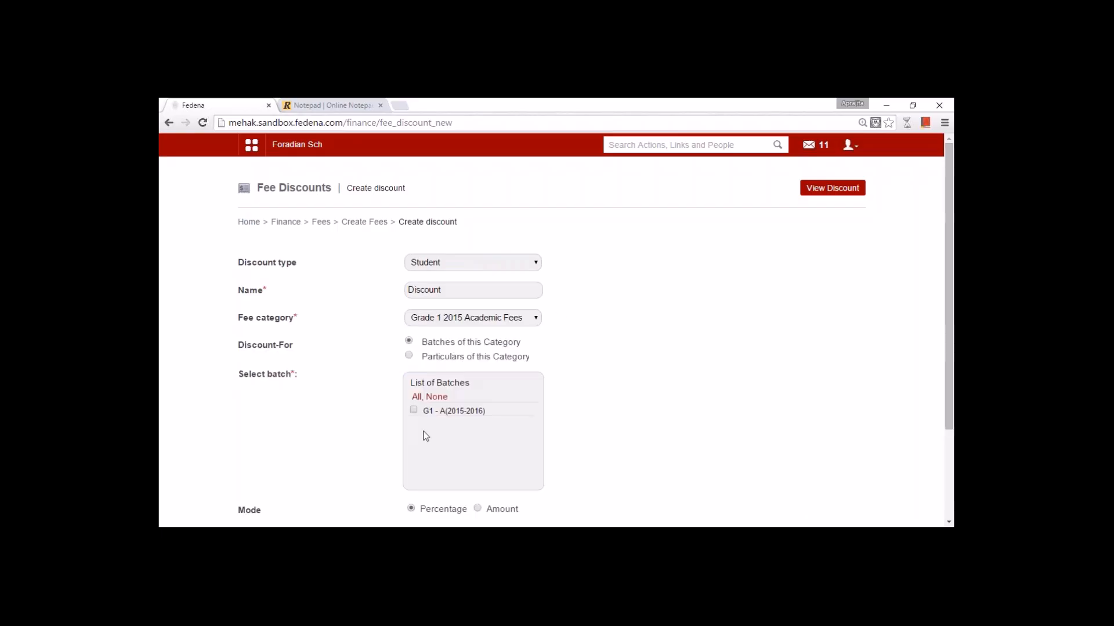
- Apply the discount to batch G1-A(2015-2016) and select three of its students
{"action": "left_click", "coordinate": [413, 410]}
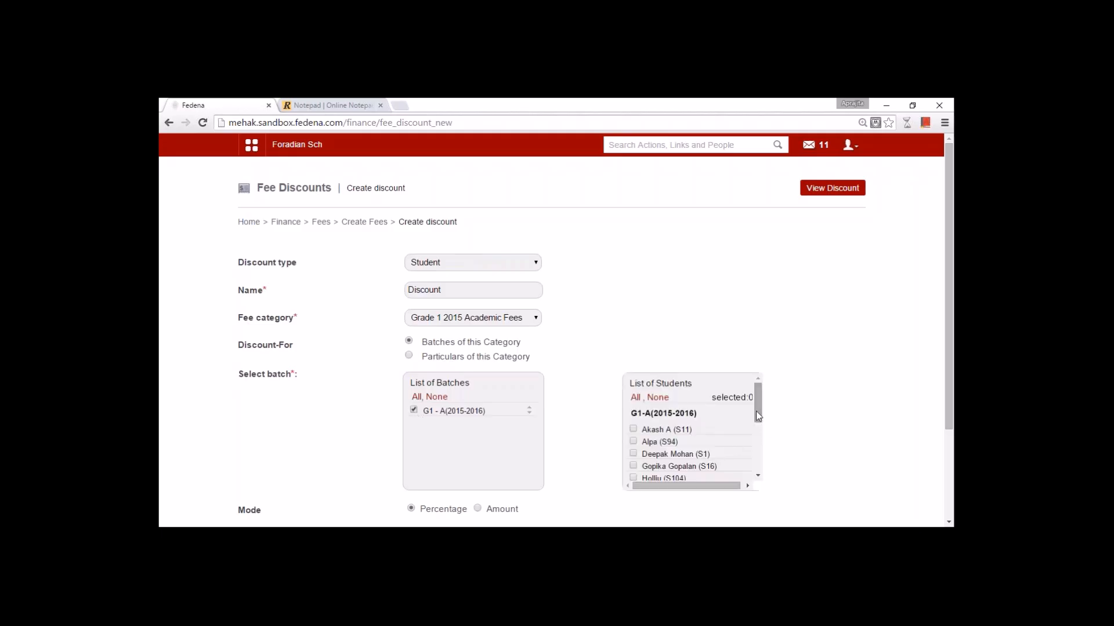
{"action": "mouse_move", "coordinate": [756, 412]}
{"action": "left_mouse_down"}
{"action": "mouse_move", "coordinate": [764, 470]}
{"action": "mouse_move", "coordinate": [761, 412]}
{"action": "mouse_move", "coordinate": [763, 426]}
{"action": "left_mouse_up"}
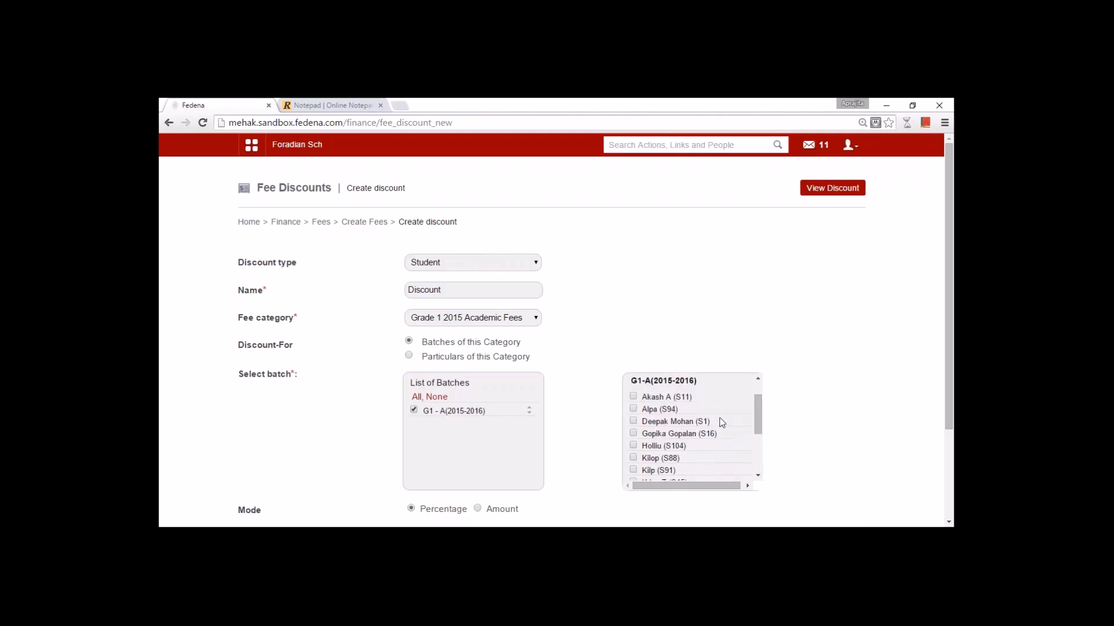
{"action": "left_click", "coordinate": [634, 397]}
{"action": "left_click", "coordinate": [634, 422]}
{"action": "left_click", "coordinate": [634, 446]}
{"action": "scroll", "coordinate": [949, 424], "scroll_direction": "down", "scroll_amount": 1}
{"action": "left_click_drag", "start_coordinate": [952, 433], "coordinate": [951, 467]}
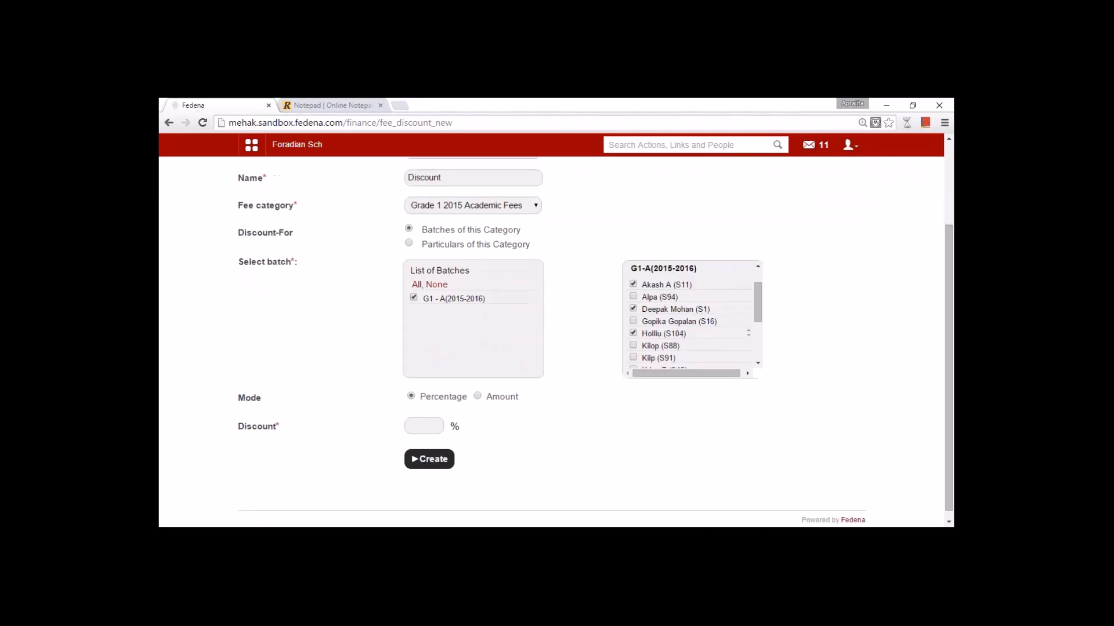
- Set a fixed discount amount of 67, create it, and return to Create Fees
{"action": "left_click", "coordinate": [418, 427]}
{"action": "left_click", "coordinate": [478, 395]}
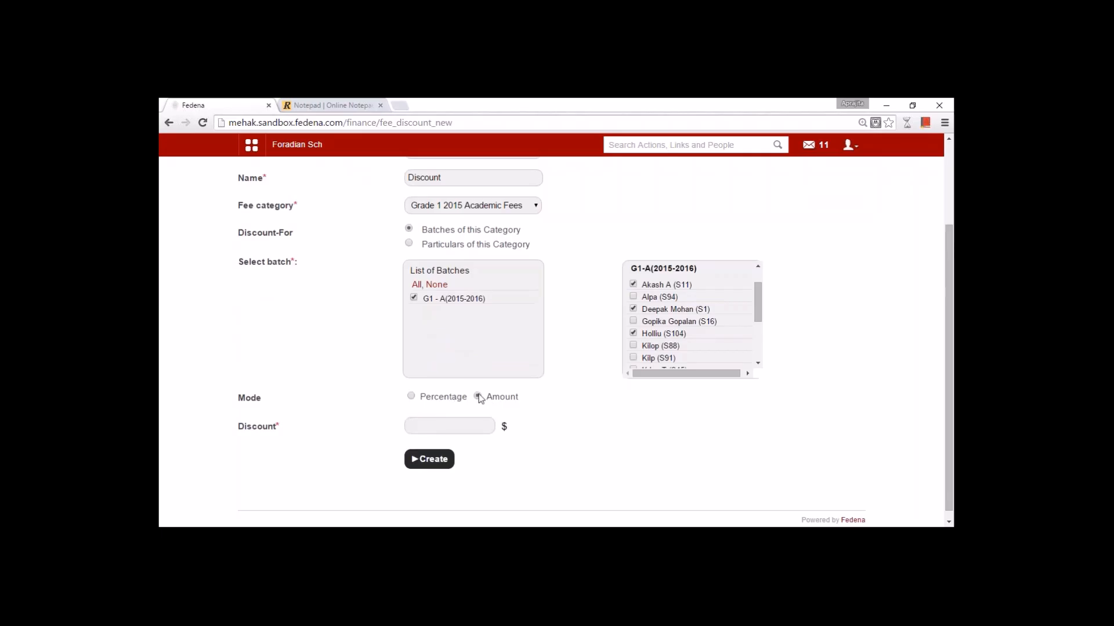
{"action": "left_click", "coordinate": [462, 427]}
{"action": "type", "text": "67"}
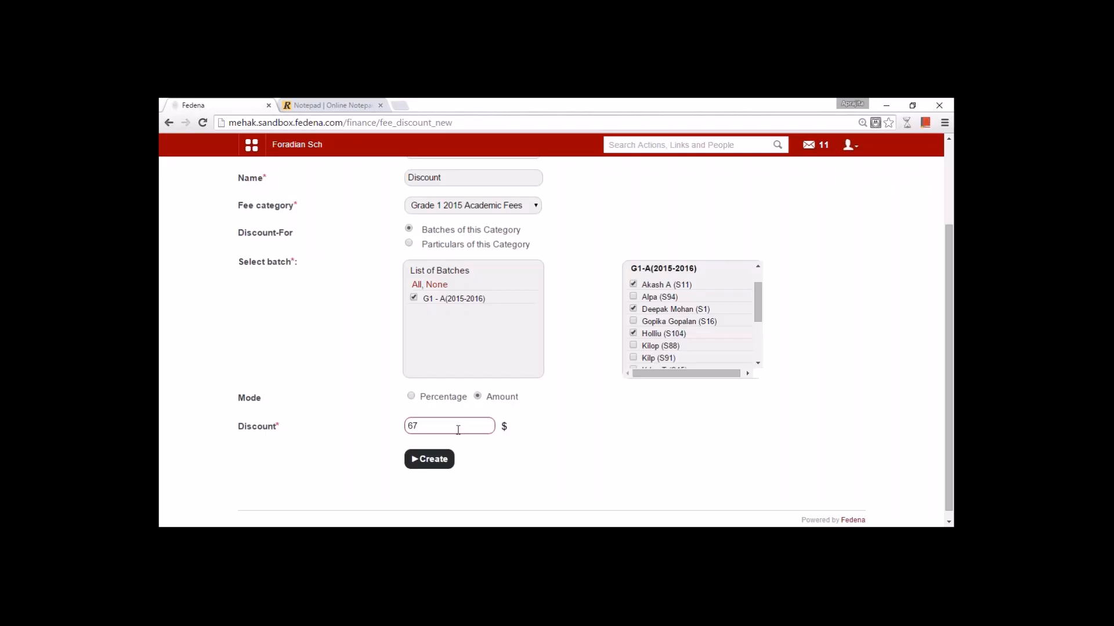
{"action": "left_click", "coordinate": [436, 459]}
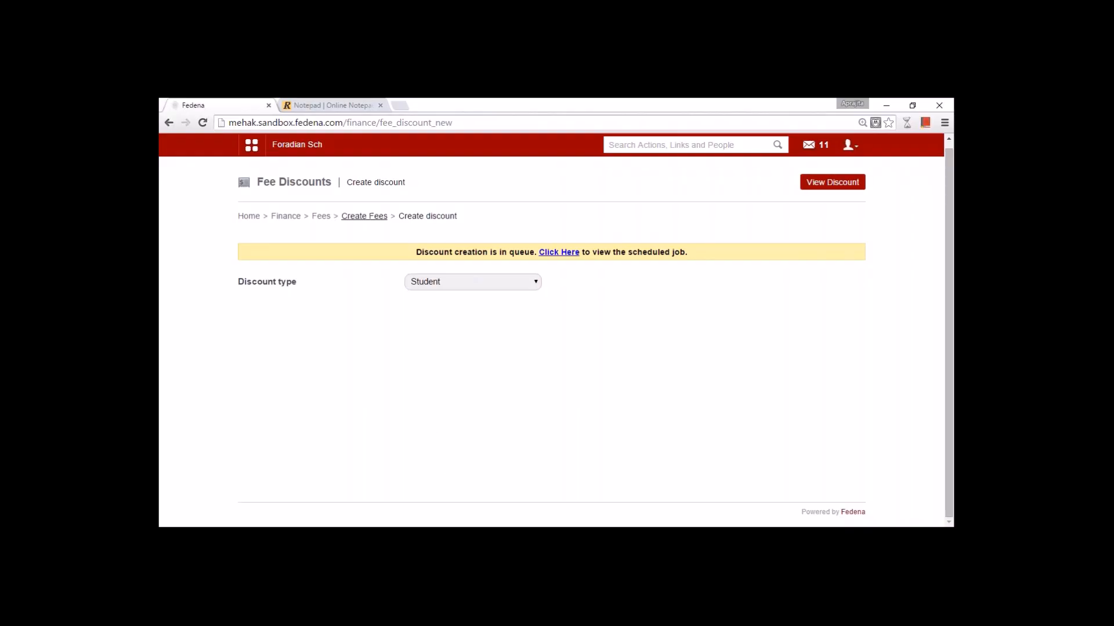
{"action": "left_click", "coordinate": [365, 216]}
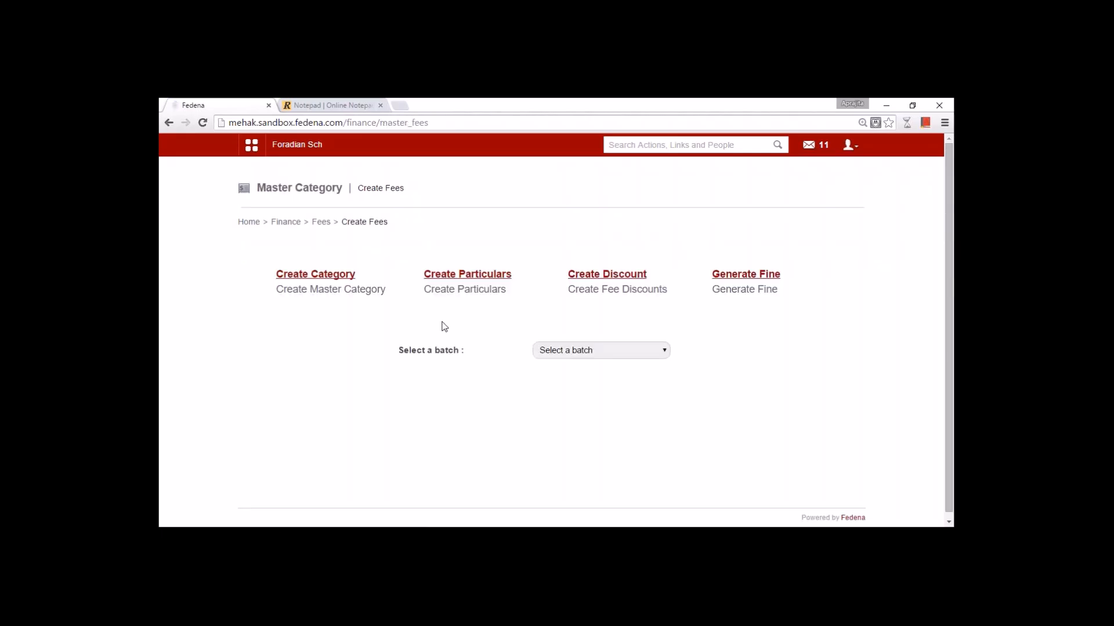
- Open Generate Fine and name the new fine 'Penalty'
{"action": "left_click", "coordinate": [734, 277]}
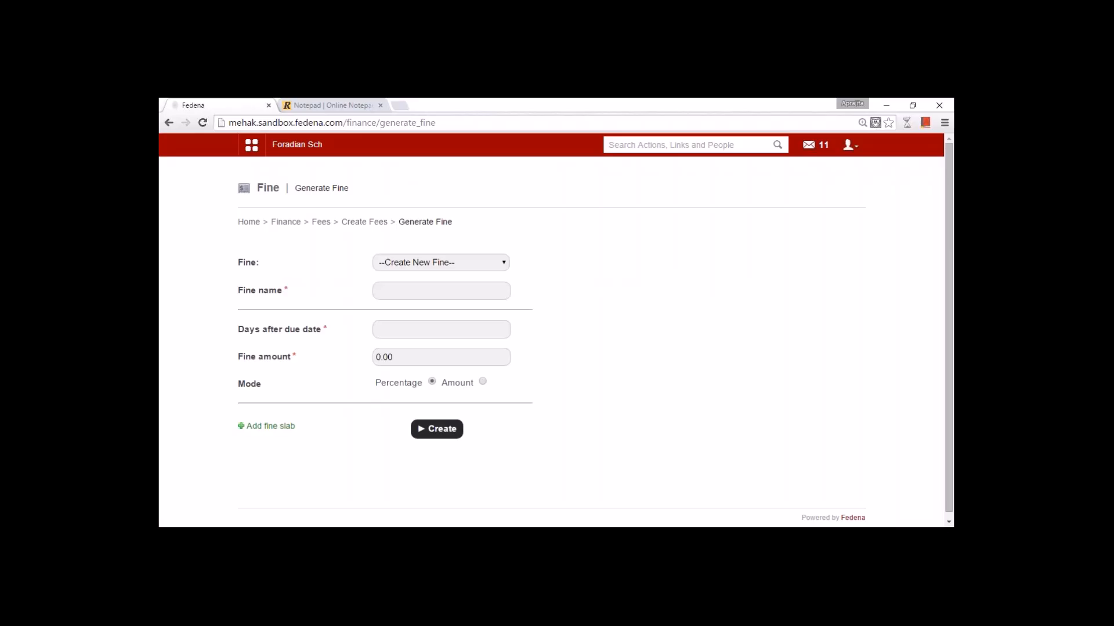
{"action": "left_click", "coordinate": [484, 294]}
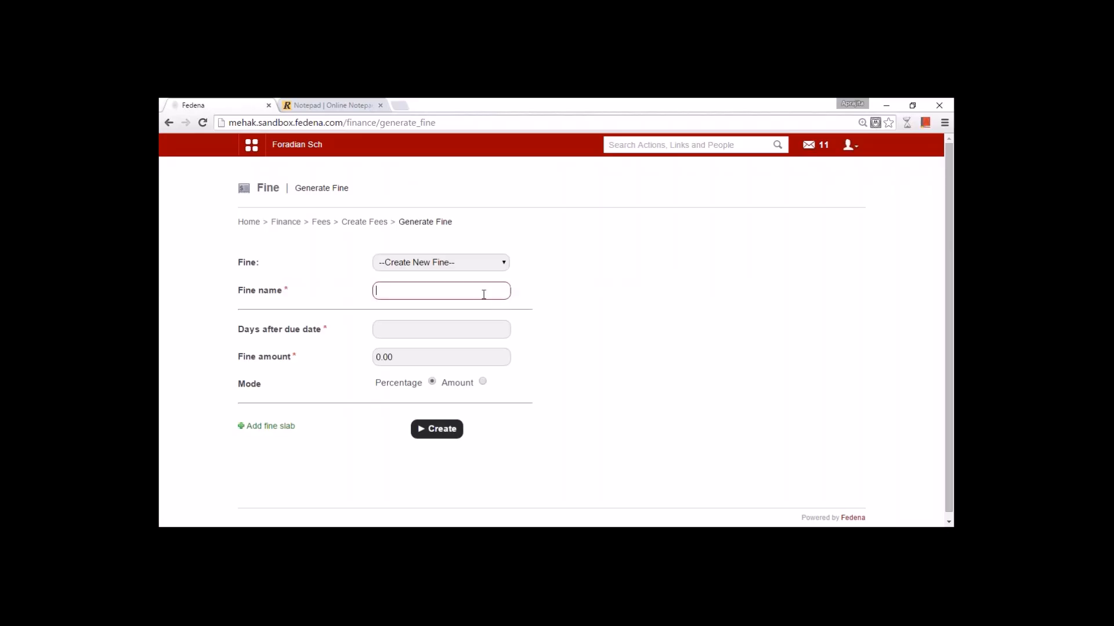
{"action": "left_click", "coordinate": [441, 262]}
{"action": "left_click", "coordinate": [467, 268]}
{"action": "left_click", "coordinate": [460, 286]}
{"action": "type", "text": "Penalty"}
- Add the first slab: 1 day after the due date, fixed amount 50
{"action": "left_click", "coordinate": [418, 330]}
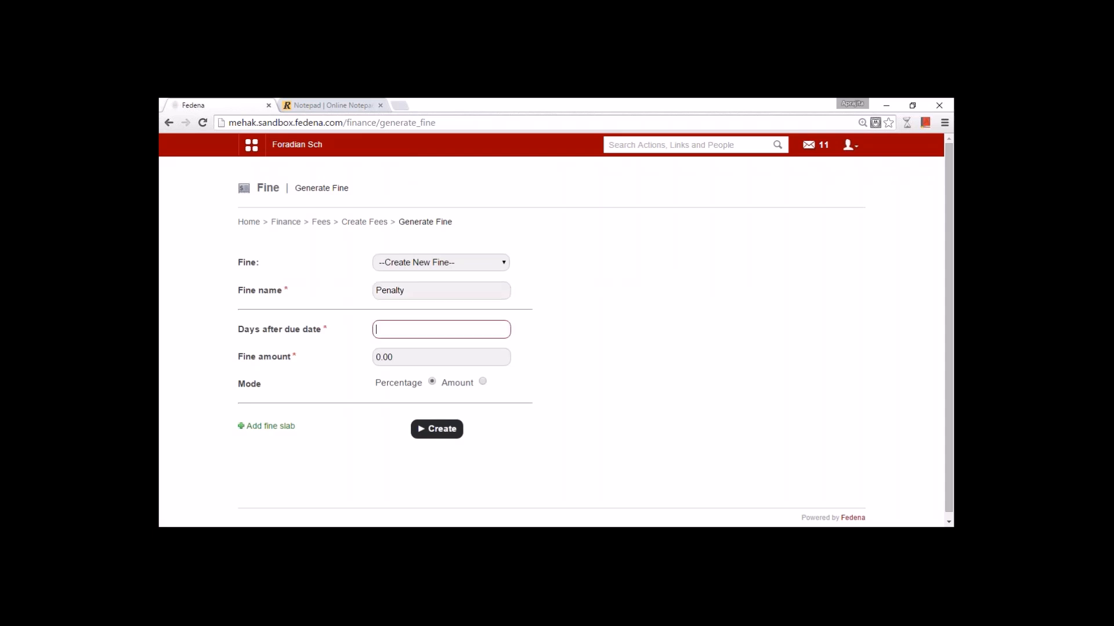
{"action": "type", "text": "1"}
{"action": "key", "text": "Tab"}
{"action": "type", "text": "500"}
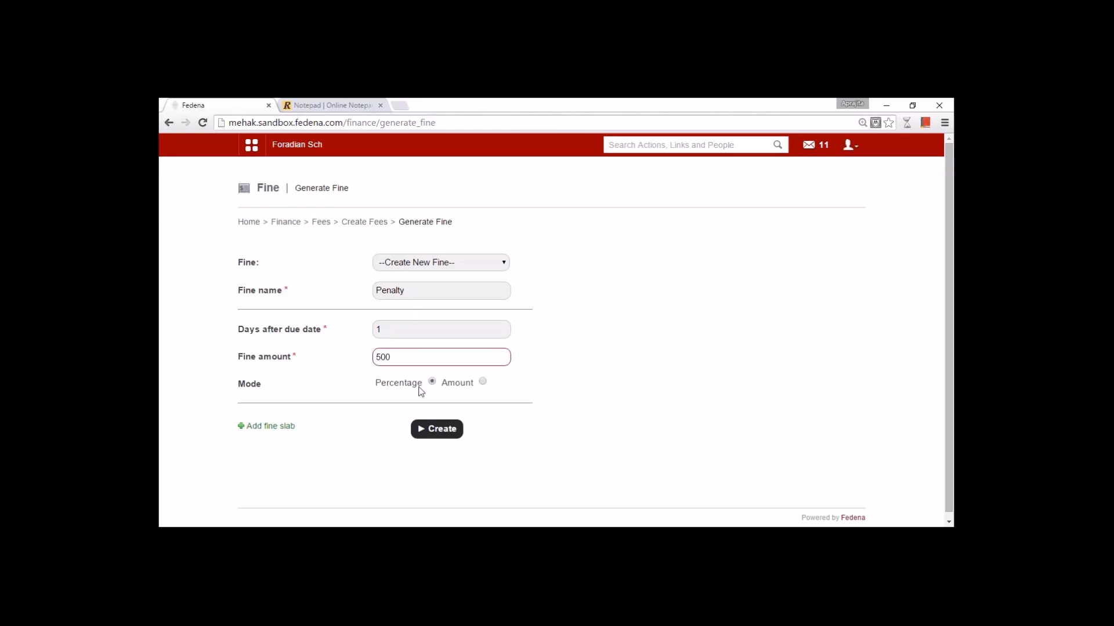
{"action": "left_click", "coordinate": [482, 384]}
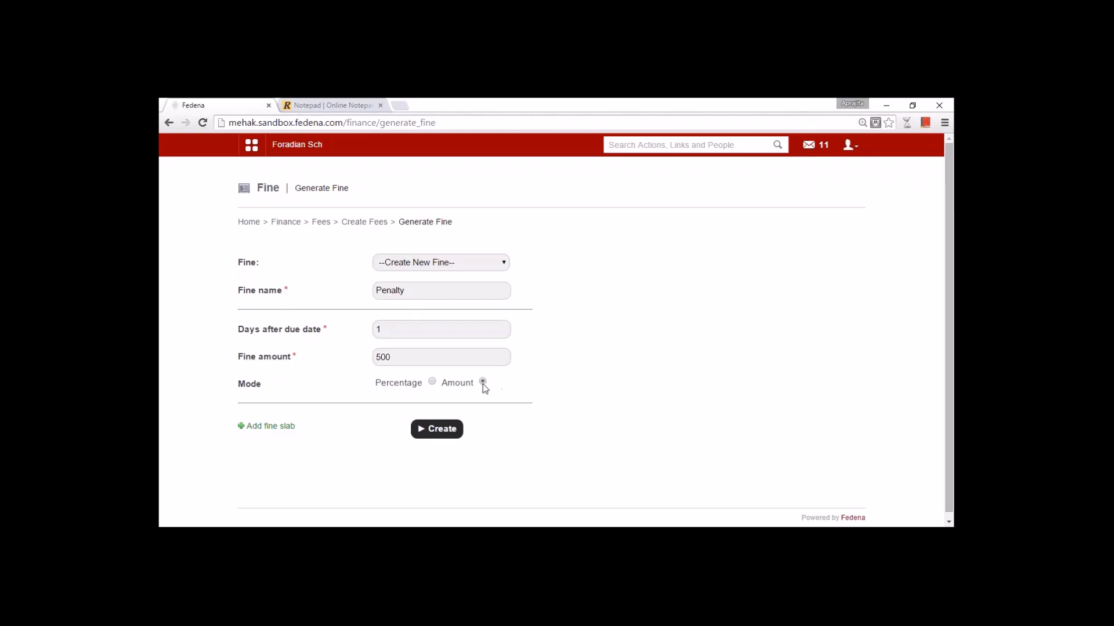
{"action": "left_click", "coordinate": [416, 358]}
{"action": "key", "text": "BackSpace"}
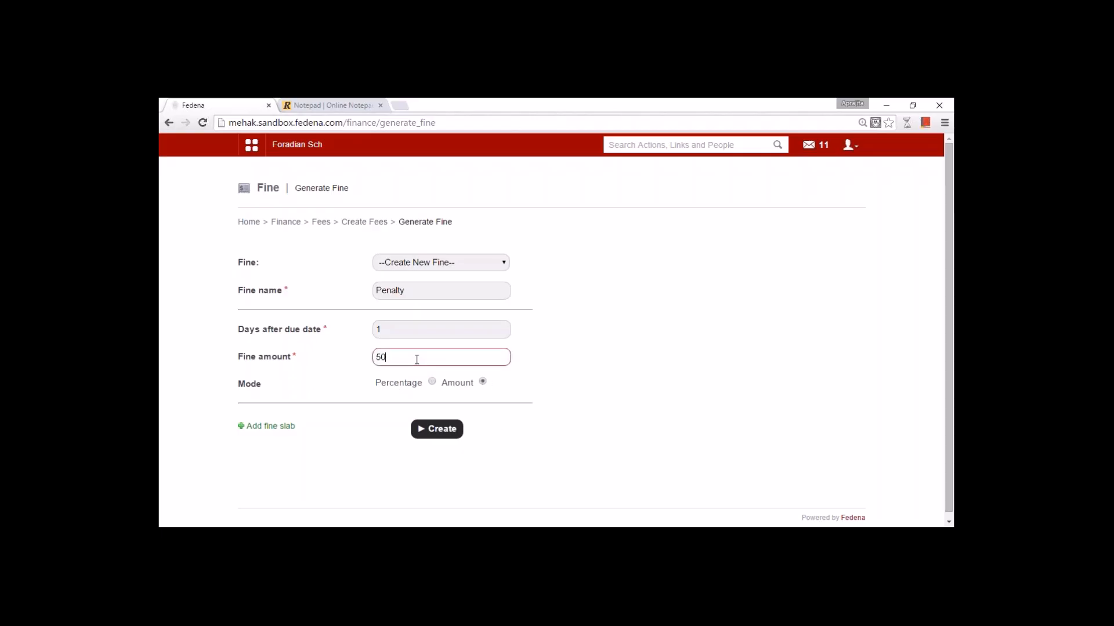
- Add a second slab of 2 days at amount 100, create the fine, and return to Create Fees
{"action": "left_click", "coordinate": [271, 427]}
{"action": "left_click", "coordinate": [379, 423]}
{"action": "type", "text": "2"}
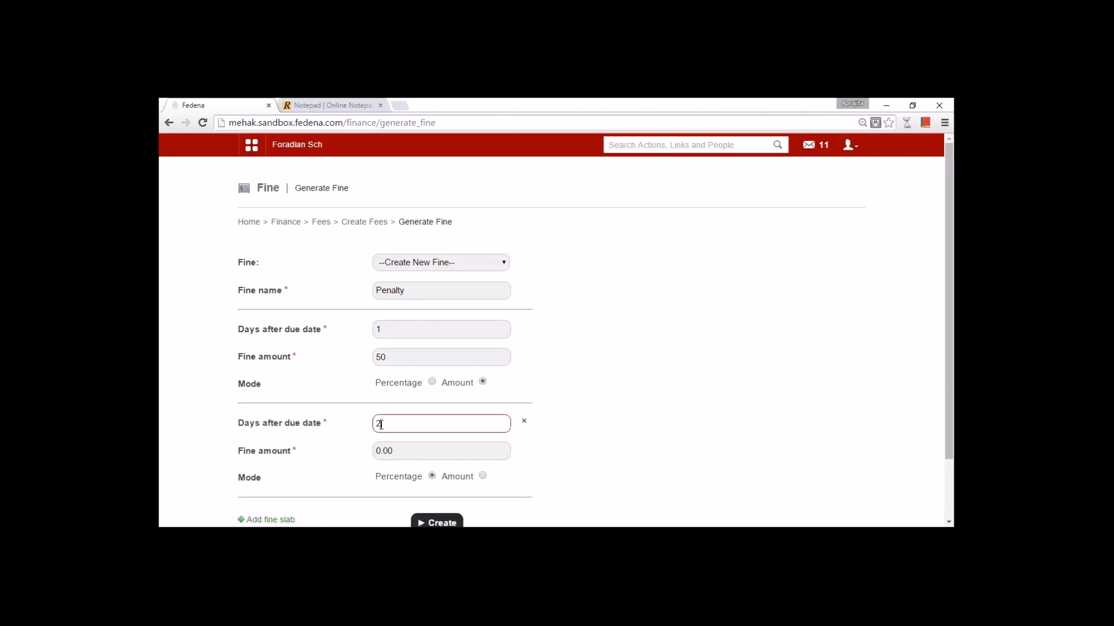
{"action": "key", "text": "Tab"}
{"action": "type", "text": "100"}
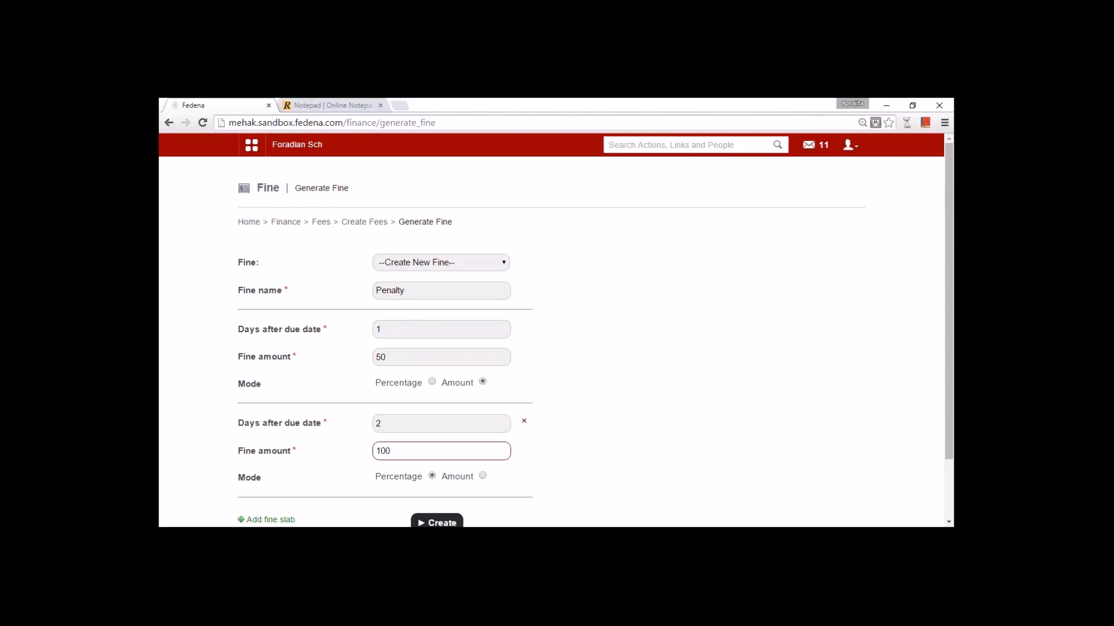
{"action": "left_click", "coordinate": [482, 476]}
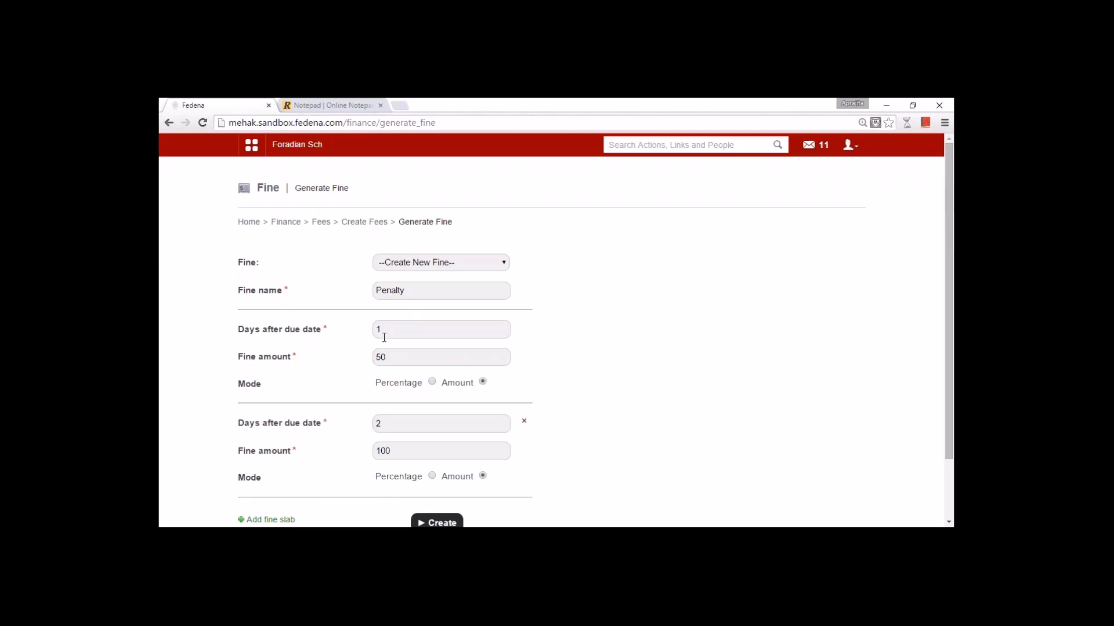
{"action": "scroll", "coordinate": [391, 344], "scroll_direction": "down", "scroll_amount": 2}
{"action": "left_click", "coordinate": [437, 451]}
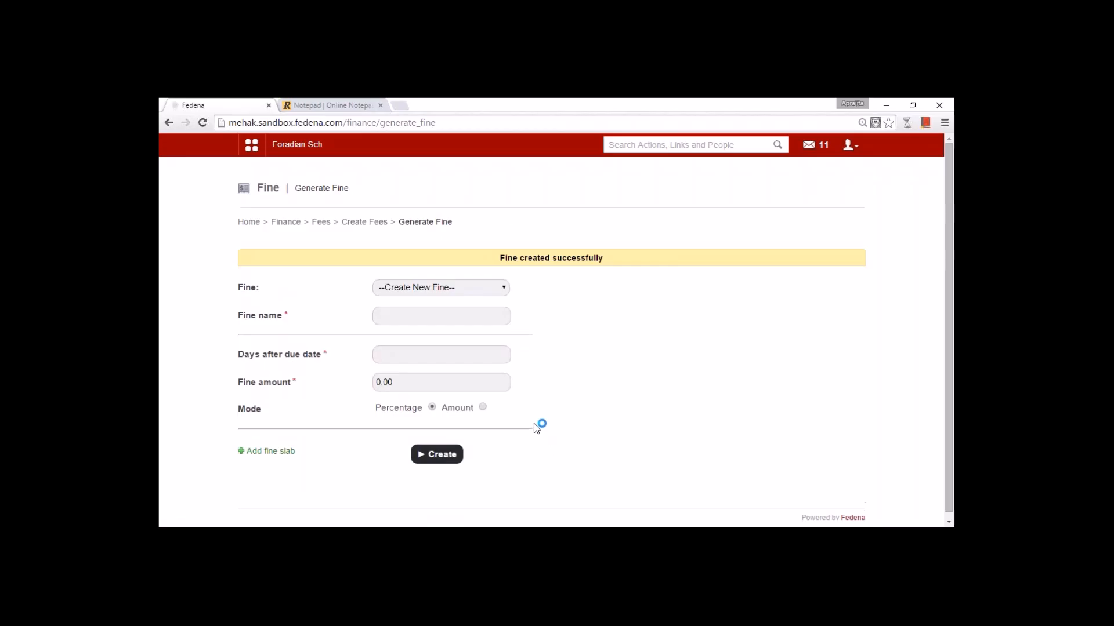
{"action": "left_click", "coordinate": [364, 222]}
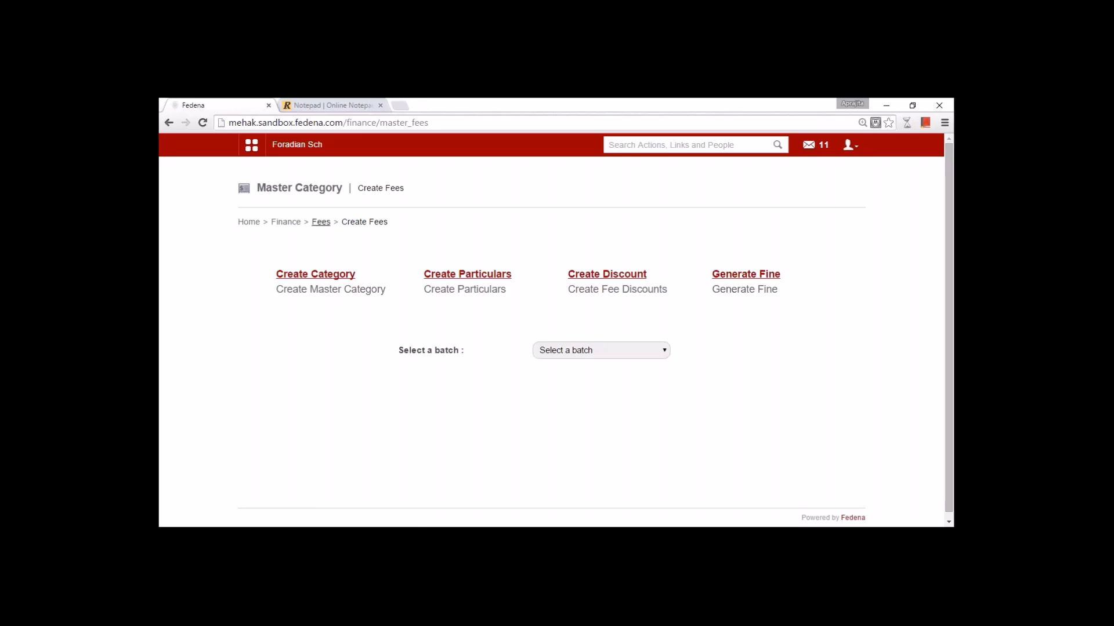
- Go from the Fees page through Schedule Fee Collection Dates to Create Fee Collection
{"action": "left_click", "coordinate": [320, 223]}
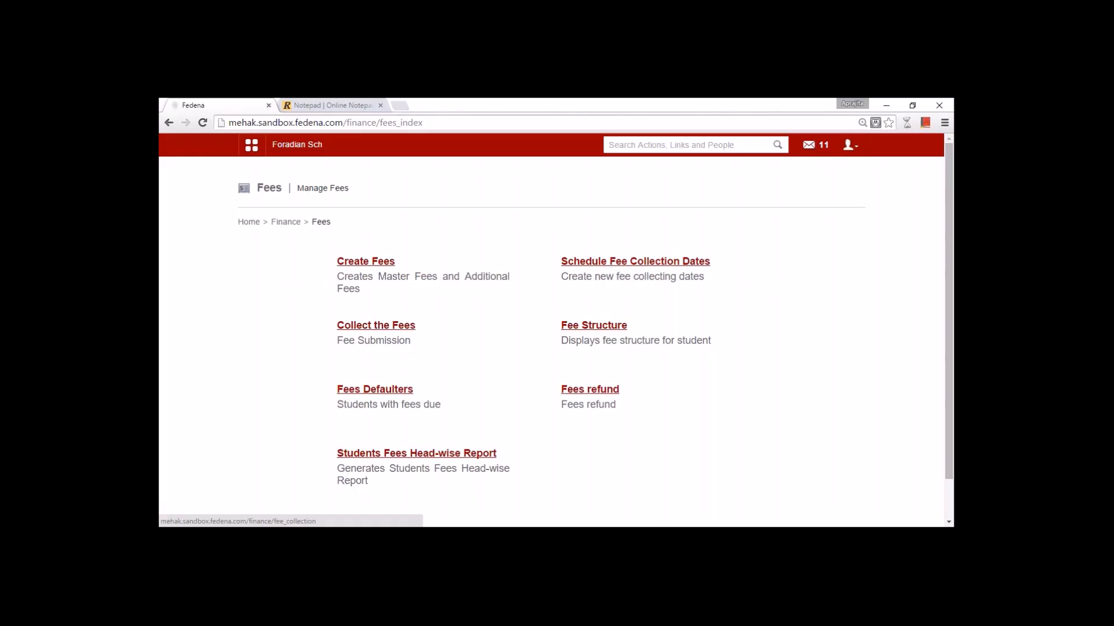
{"action": "left_click", "coordinate": [601, 266]}
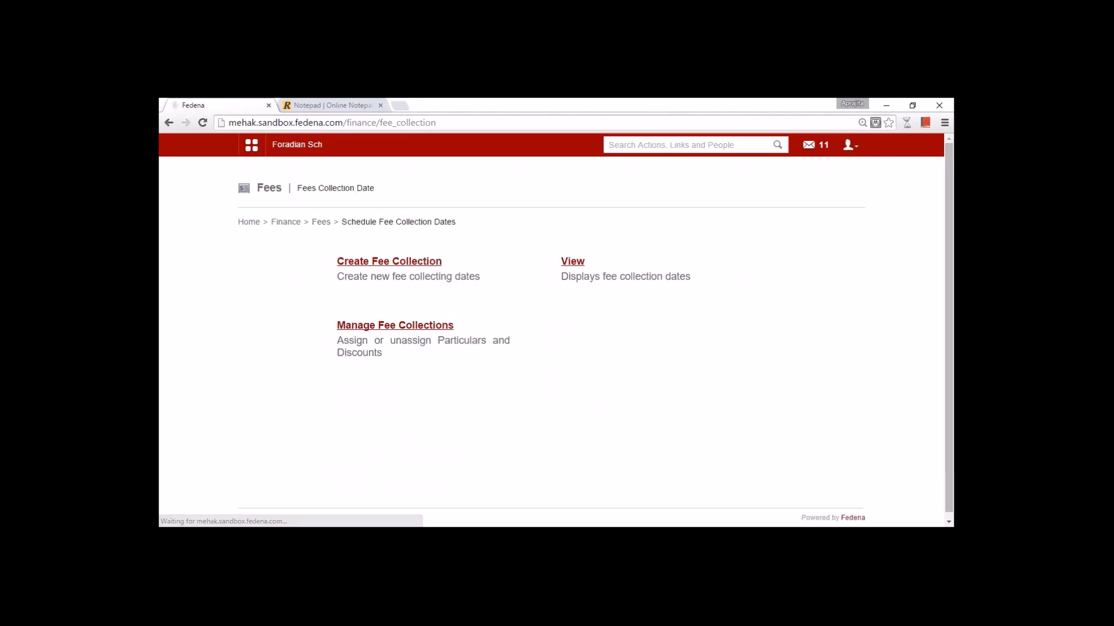
{"action": "left_click", "coordinate": [402, 270]}
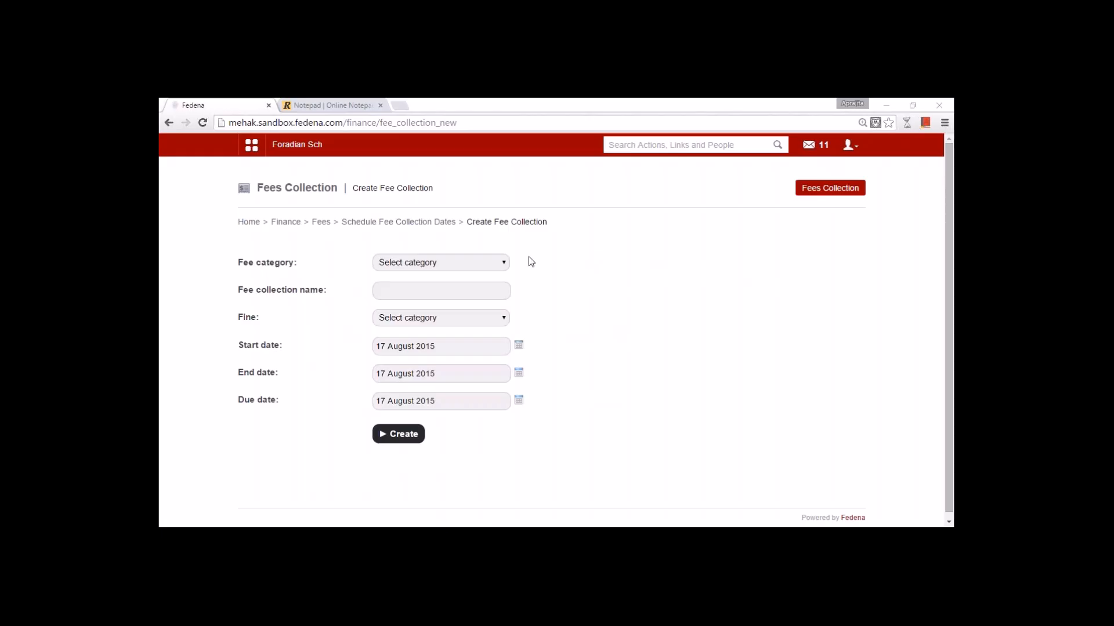
- Choose Grade 1 2015 Academic Fees and name the collection 'Installment 1'
{"action": "left_click", "coordinate": [456, 265]}
{"action": "left_click", "coordinate": [454, 299]}
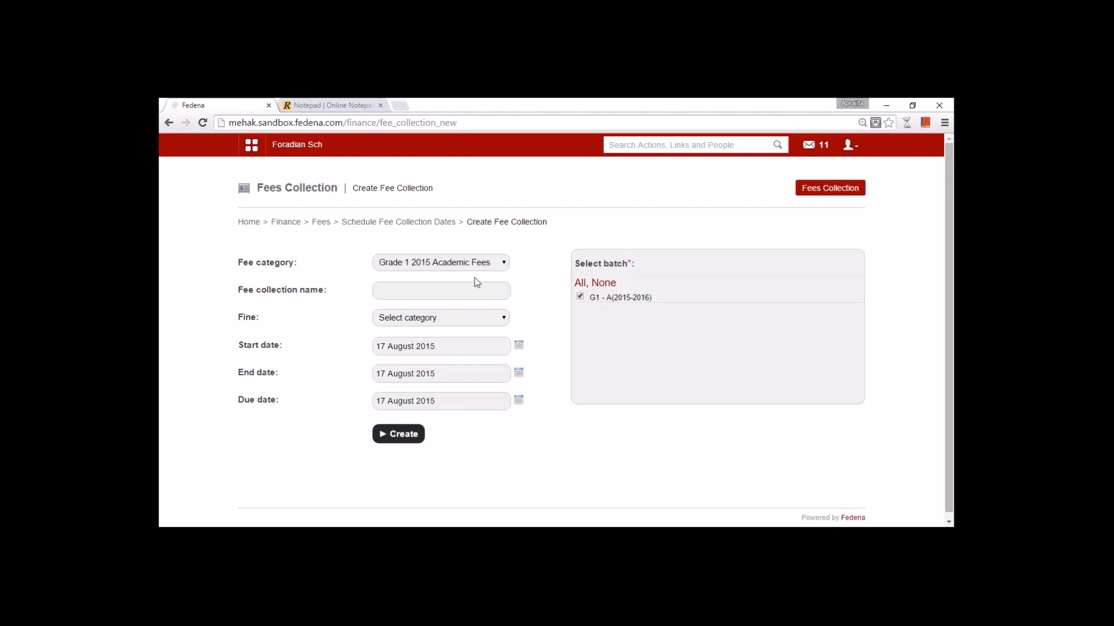
{"action": "left_click", "coordinate": [467, 290]}
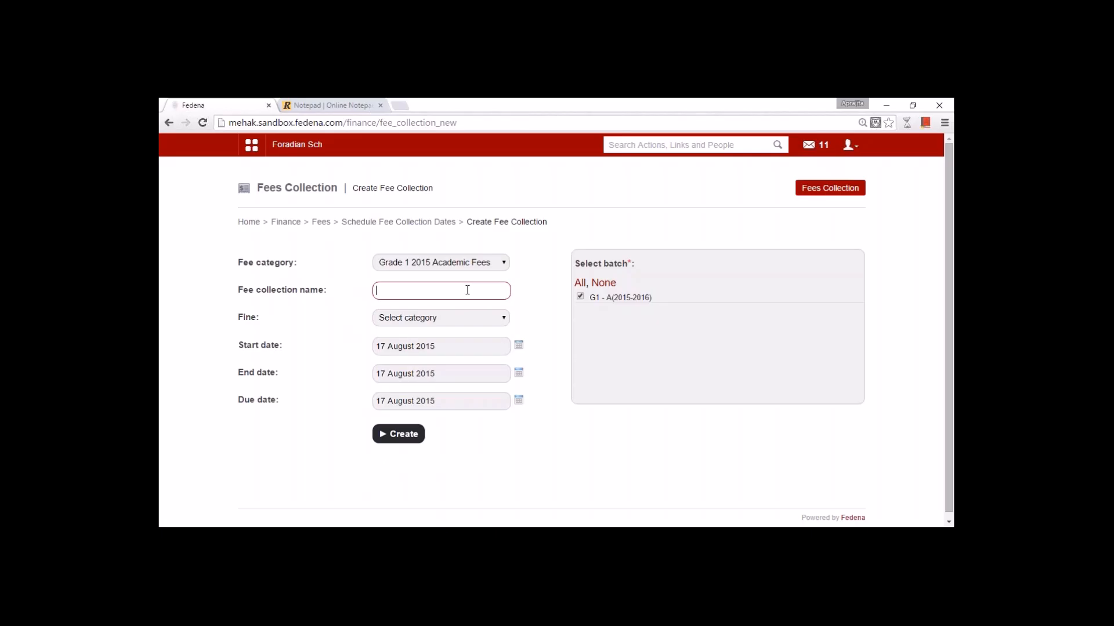
{"action": "left_click", "coordinate": [467, 290]}
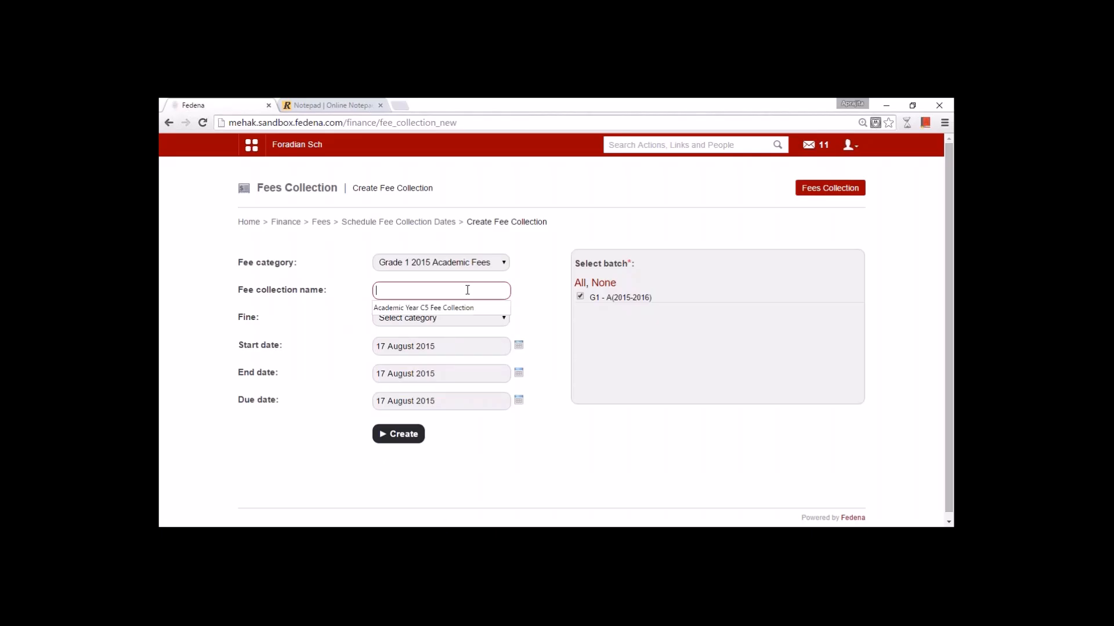
{"action": "type", "text": "Insta"}
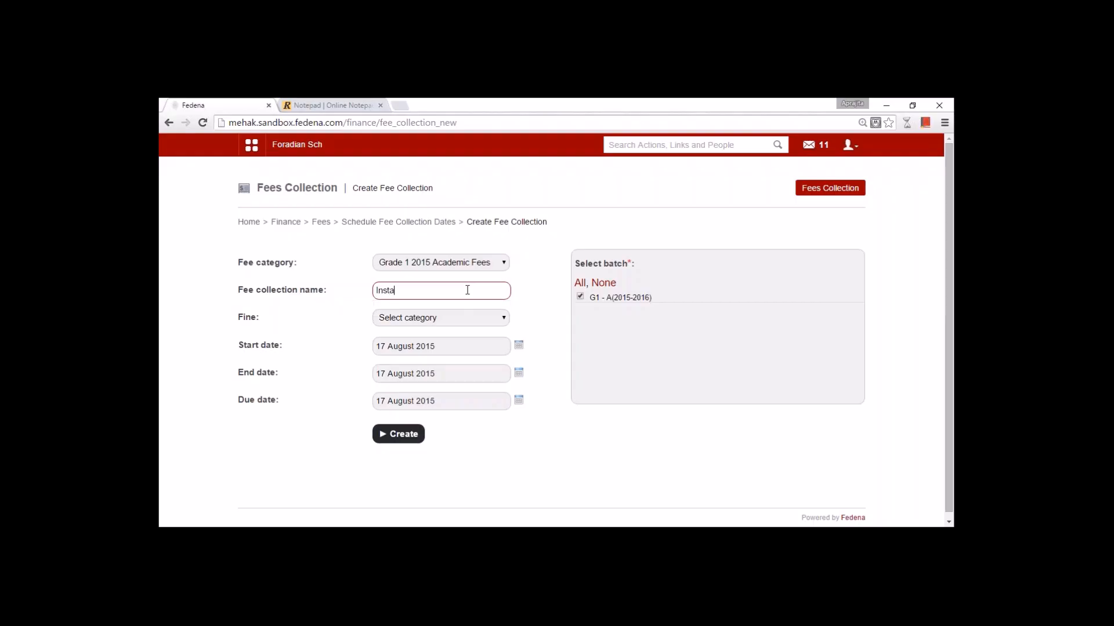
{"action": "type", "text": "llment 1"}
{"action": "left_click", "coordinate": [452, 323]}
- Attach the Penalty fine, set end date 18 and due date 20 August 2015, then create it
{"action": "left_click", "coordinate": [448, 343]}
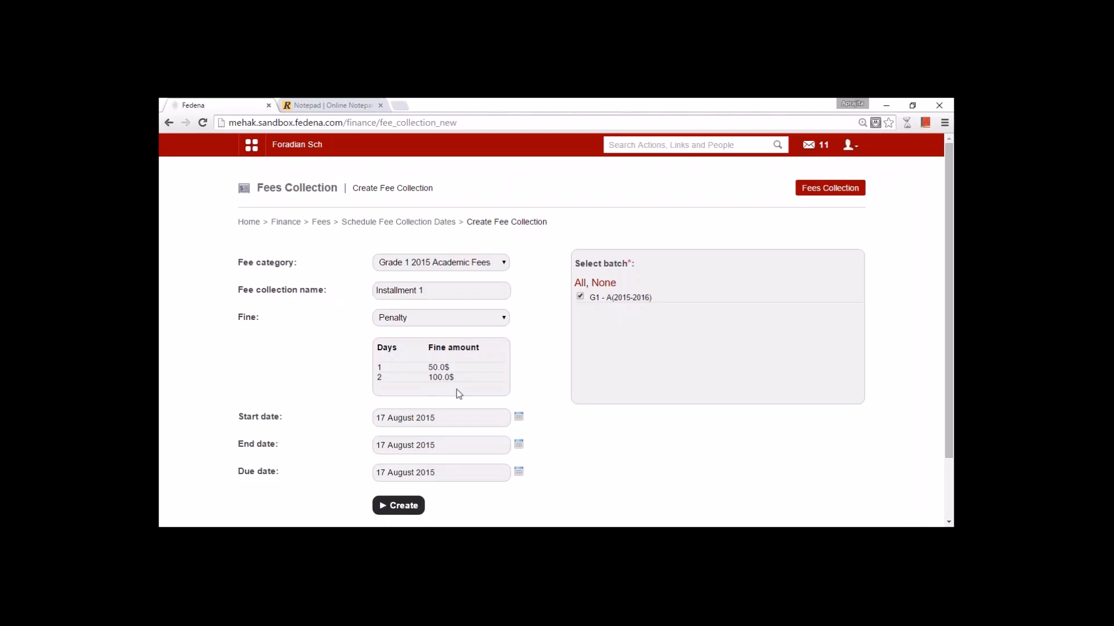
{"action": "left_click", "coordinate": [519, 442]}
{"action": "left_click", "coordinate": [424, 374]}
{"action": "left_click", "coordinate": [518, 472]}
{"action": "left_click", "coordinate": [447, 399]}
{"action": "left_click", "coordinate": [409, 506]}
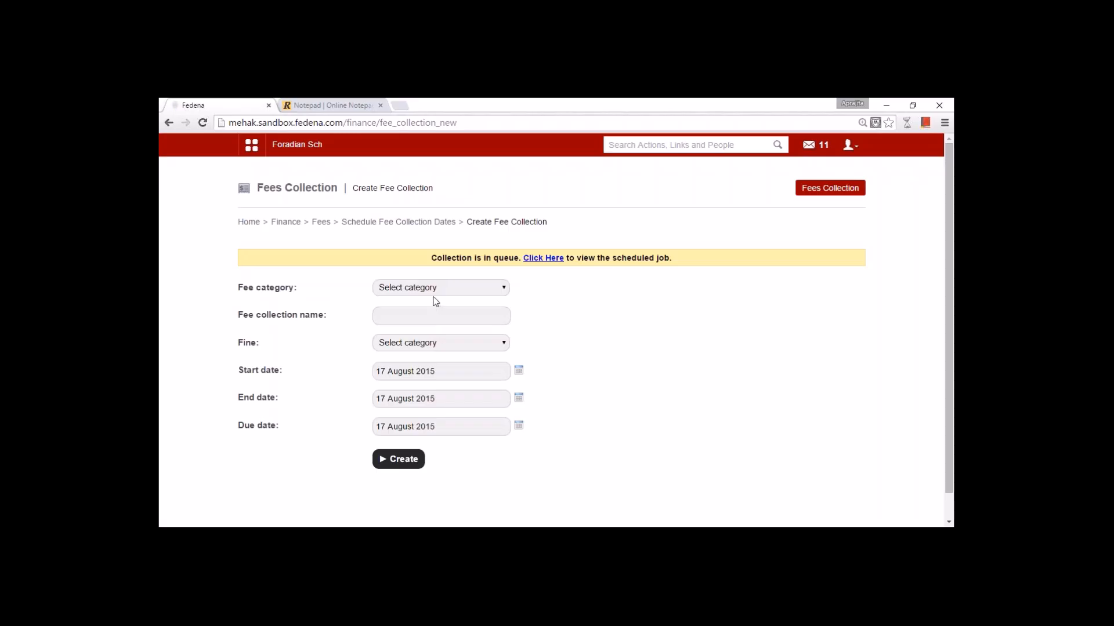
{"action": "left_click", "coordinate": [435, 288]}
- View the scheduled jobs showing the fee collection job done, then go back to Schedule Fee Collection Dates
{"action": "left_click", "coordinate": [448, 322]}
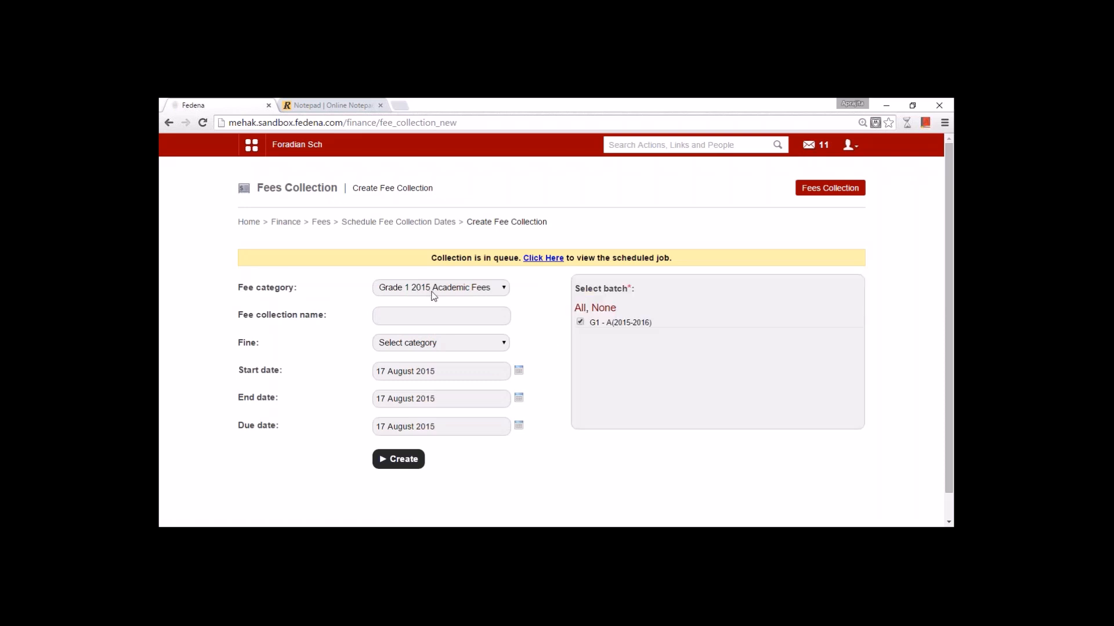
{"action": "left_click", "coordinate": [426, 318]}
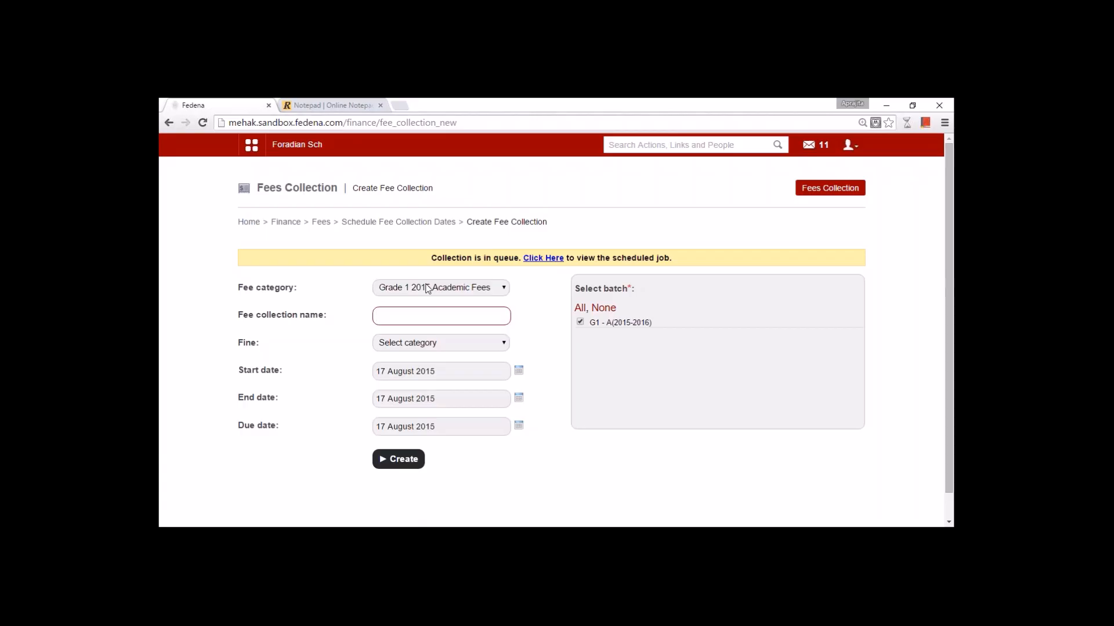
{"action": "left_click", "coordinate": [538, 258]}
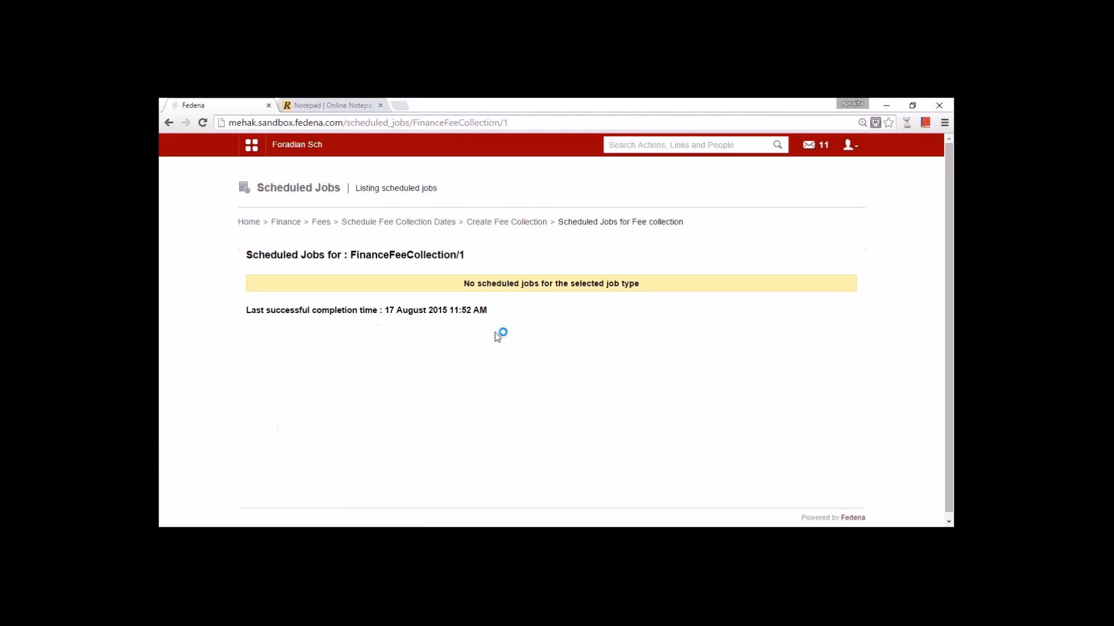
{"action": "left_click", "coordinate": [406, 222]}
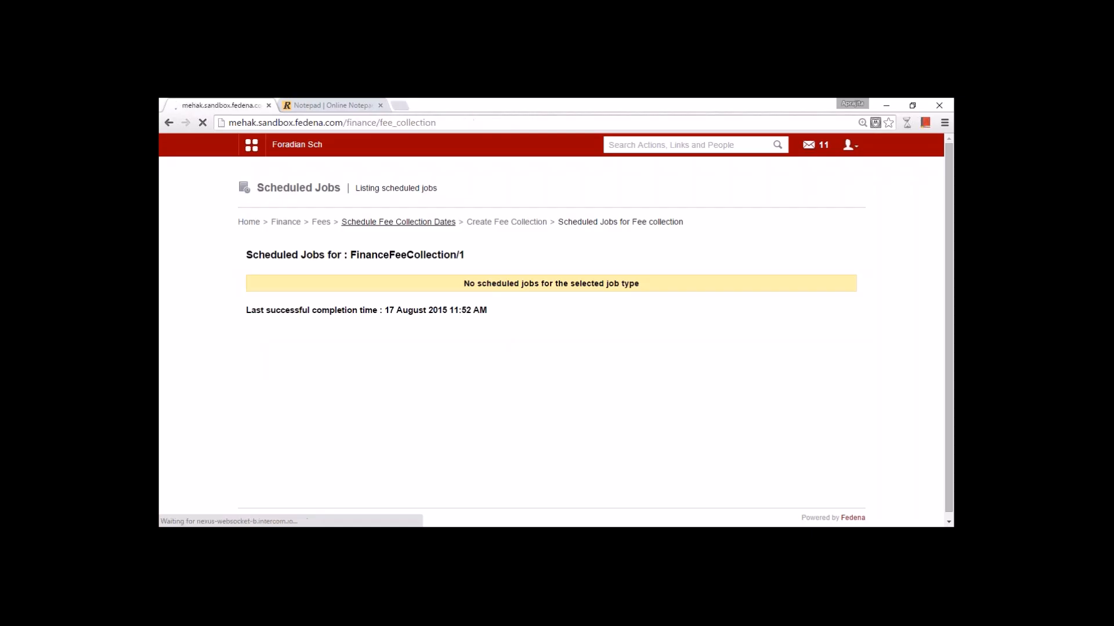
- Open Fee submission by batch and select batch G1 - A(2015-2016) with Installment 1
{"action": "left_click", "coordinate": [320, 223]}
{"action": "left_click", "coordinate": [377, 326]}
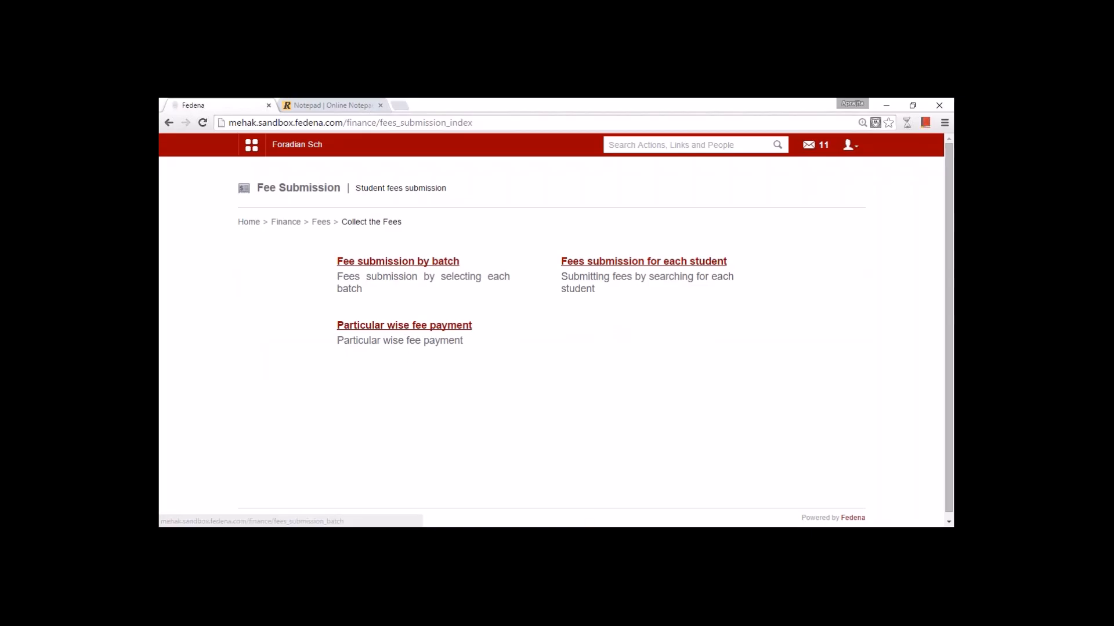
{"action": "left_click", "coordinate": [398, 262]}
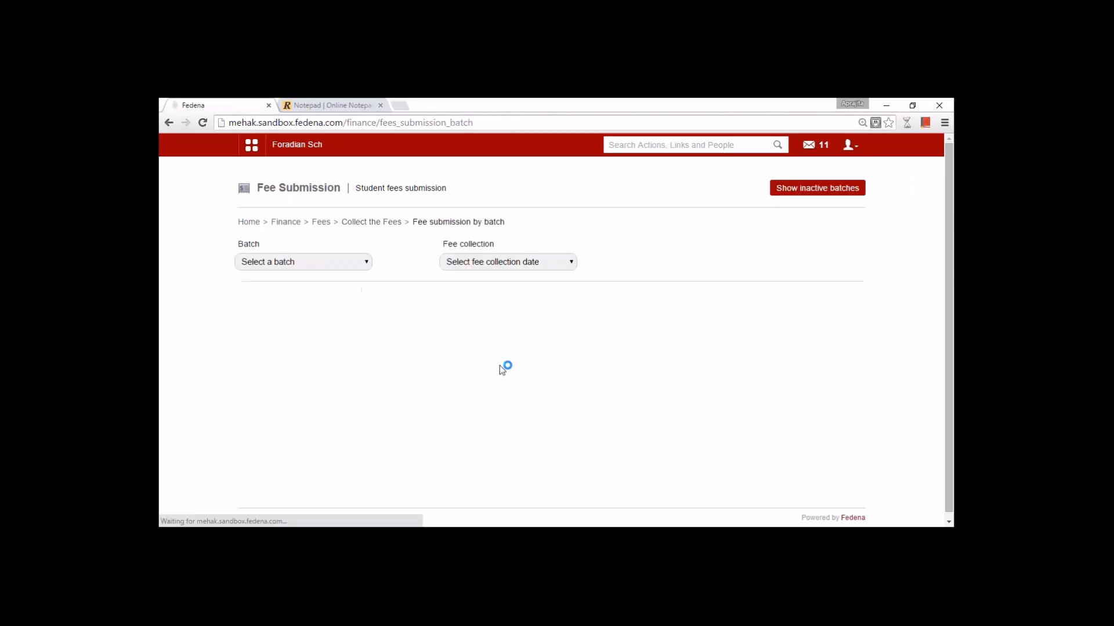
{"action": "left_click", "coordinate": [351, 264]}
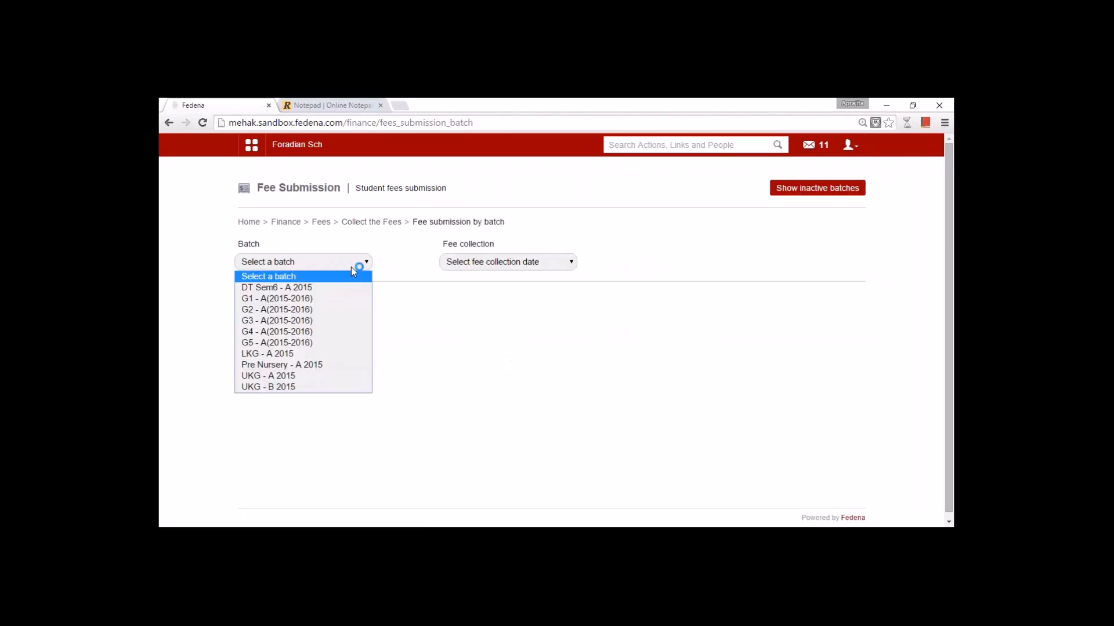
{"action": "left_click", "coordinate": [328, 294]}
{"action": "left_click", "coordinate": [474, 265]}
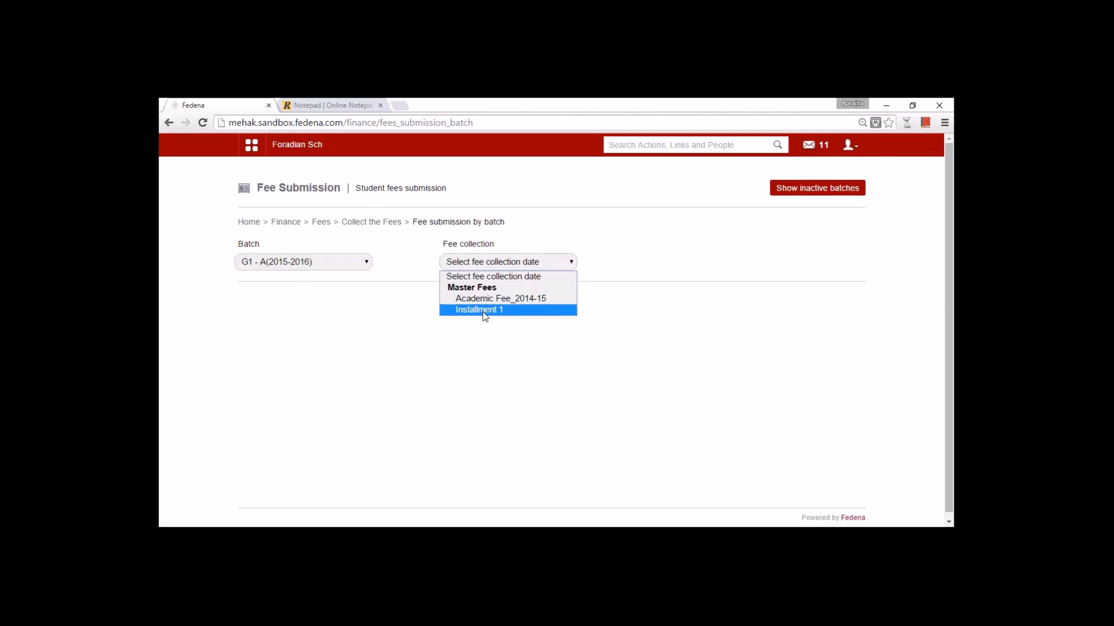
{"action": "left_click", "coordinate": [485, 310]}
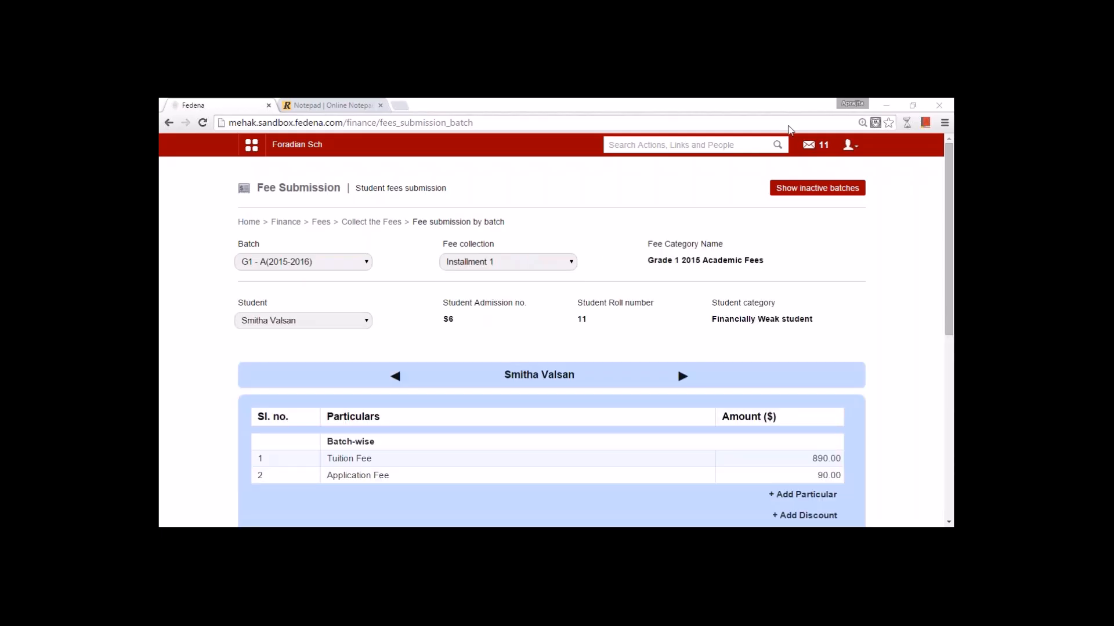
- Scroll to the first student's fees: Tuition 890 and Application 90, totalling 980.00
{"action": "scroll", "coordinate": [515, 346], "scroll_direction": "down", "scroll_amount": 3}
{"action": "scroll", "coordinate": [515, 346], "scroll_direction": "up", "scroll_amount": 3}
{"action": "left_click", "coordinate": [344, 320]}
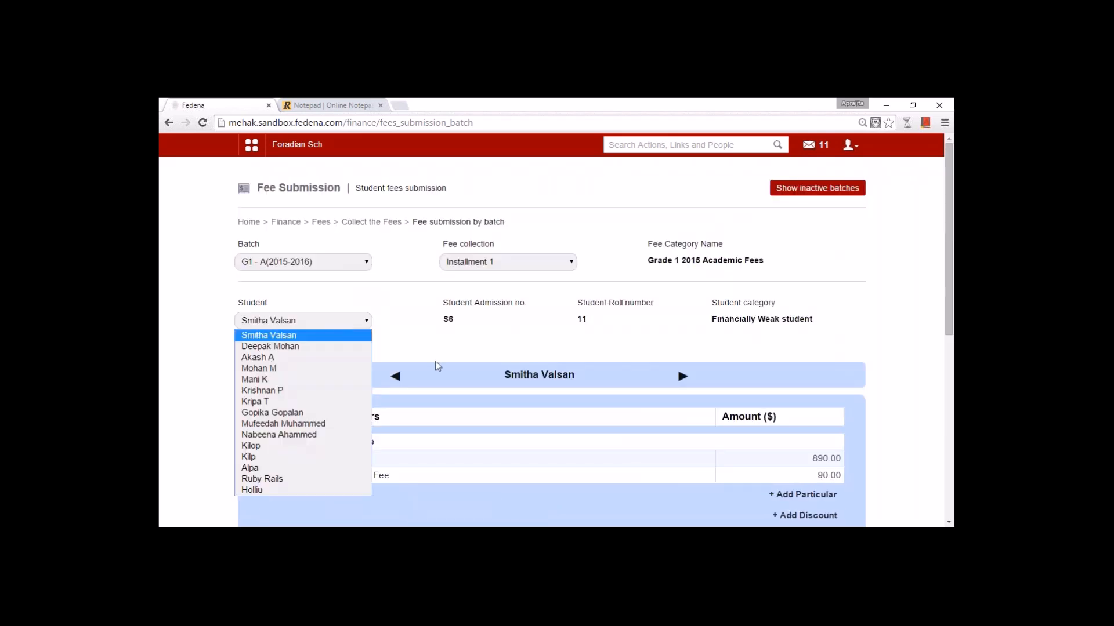
{"action": "left_click", "coordinate": [437, 366]}
{"action": "left_click_drag", "start_coordinate": [945, 328], "coordinate": [950, 386]}
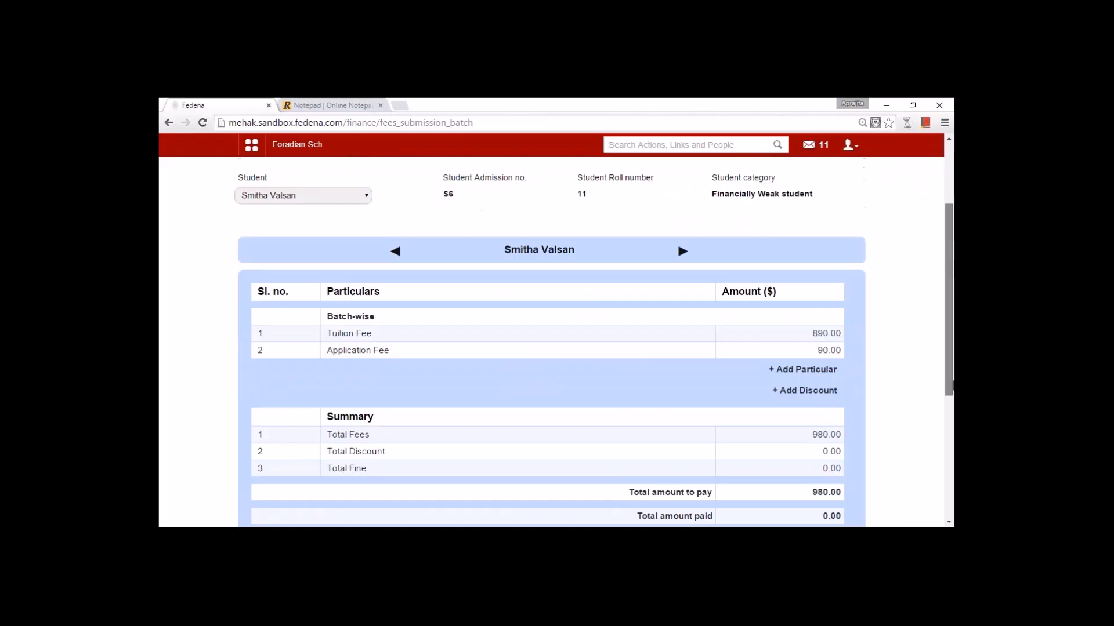
{"action": "scroll", "coordinate": [372, 237], "scroll_direction": "down", "scroll_amount": 3}
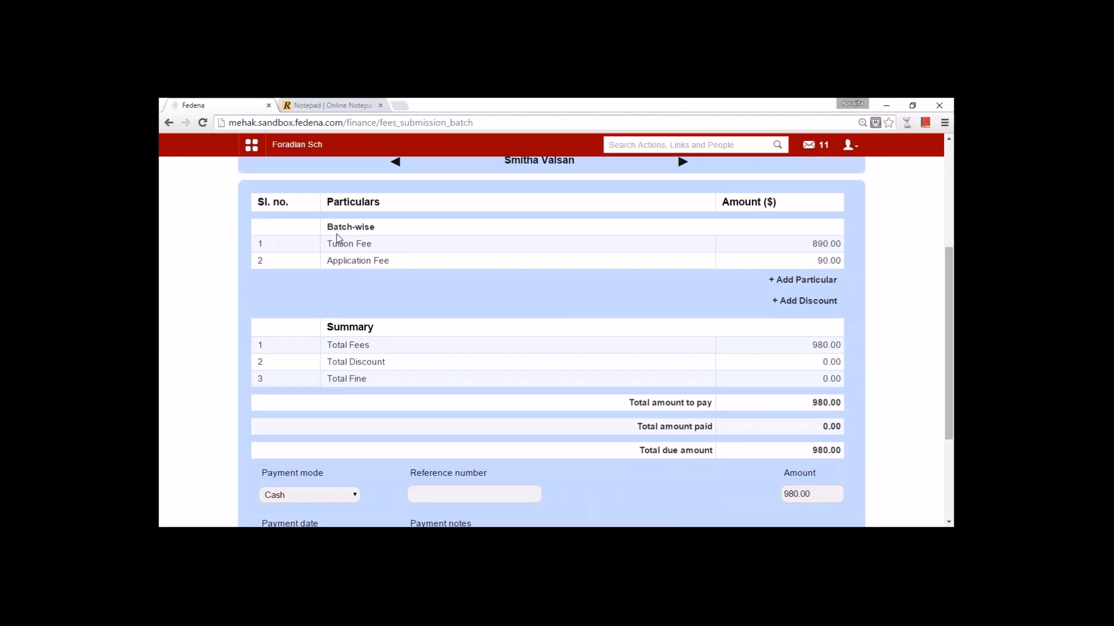
- Add a 'Uniform Fees' particular of 560 for this student, bringing the total to 1540.00
{"action": "left_click", "coordinate": [803, 280]}
{"action": "left_click", "coordinate": [577, 192]}
{"action": "type", "text": "Uniform"}
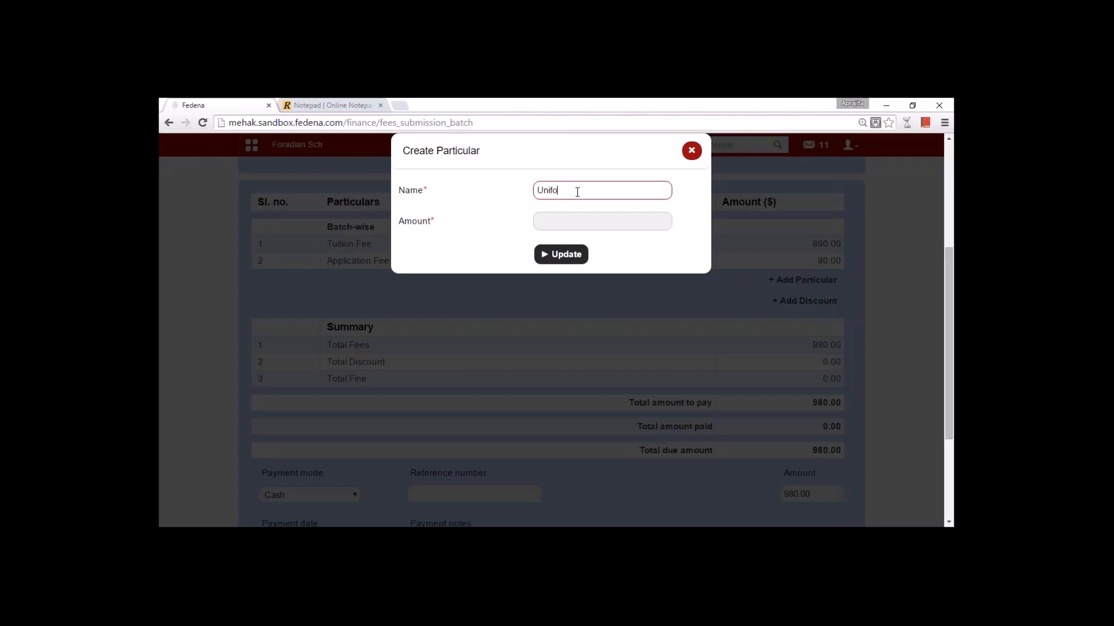
{"action": "type", "text": " Fees"}
{"action": "key", "text": "Tab"}
{"action": "type", "text": "560"}
{"action": "left_click", "coordinate": [580, 254]}
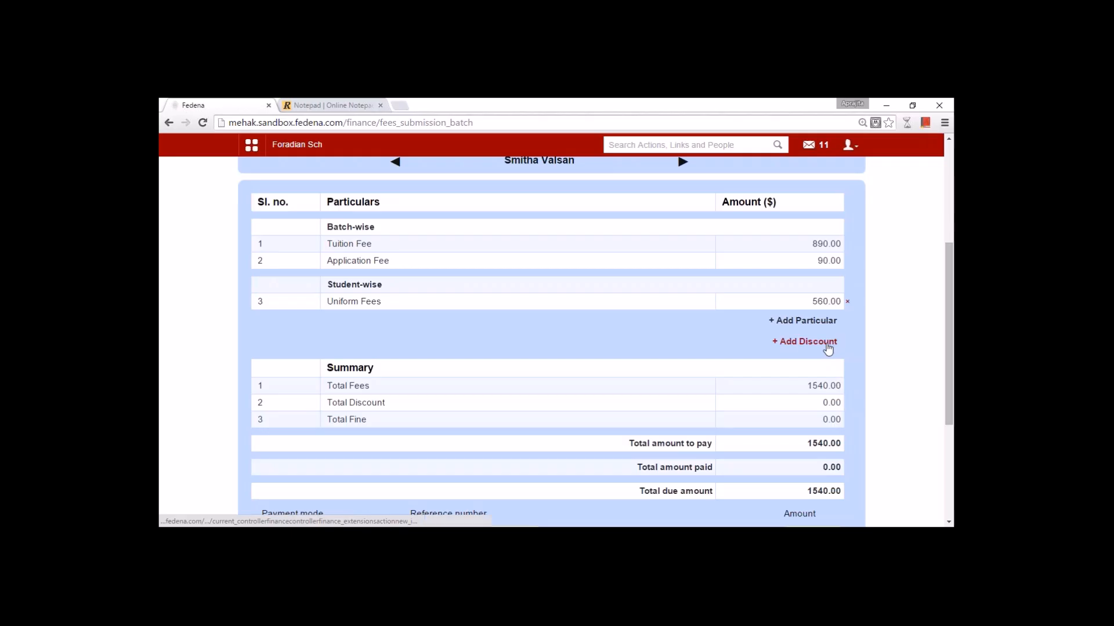
{"action": "left_click_drag", "start_coordinate": [953, 399], "coordinate": [951, 480]}
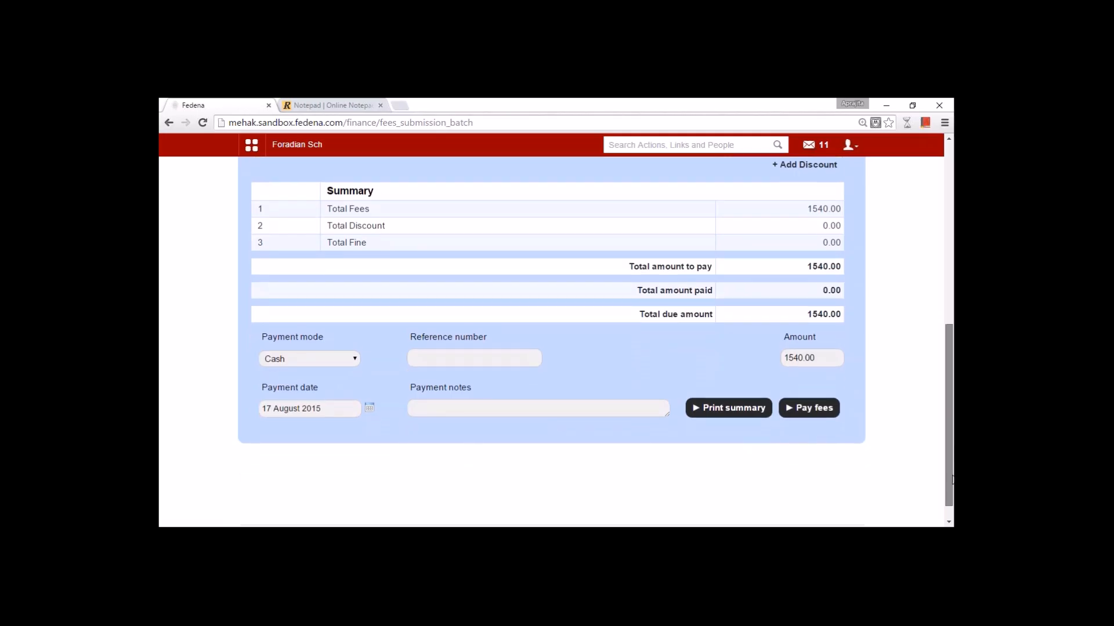
- Pay the full 1540.00 by Cheque, entering a cheque number and the note 'Paid by Cheque'
{"action": "left_click", "coordinate": [312, 361]}
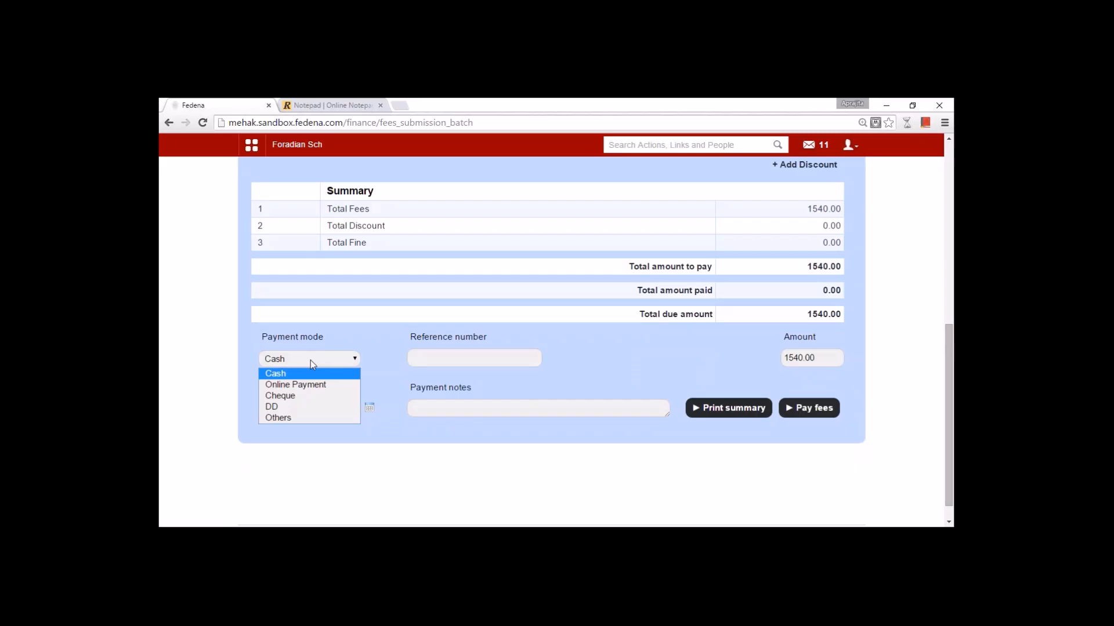
{"action": "left_click", "coordinate": [302, 419]}
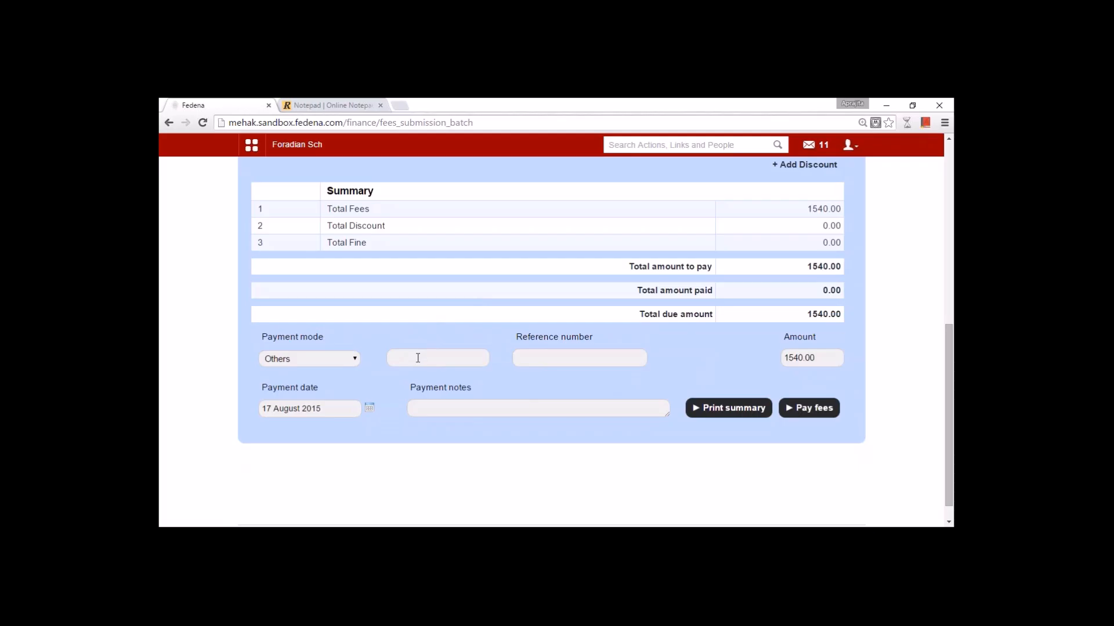
{"action": "left_click", "coordinate": [342, 360]}
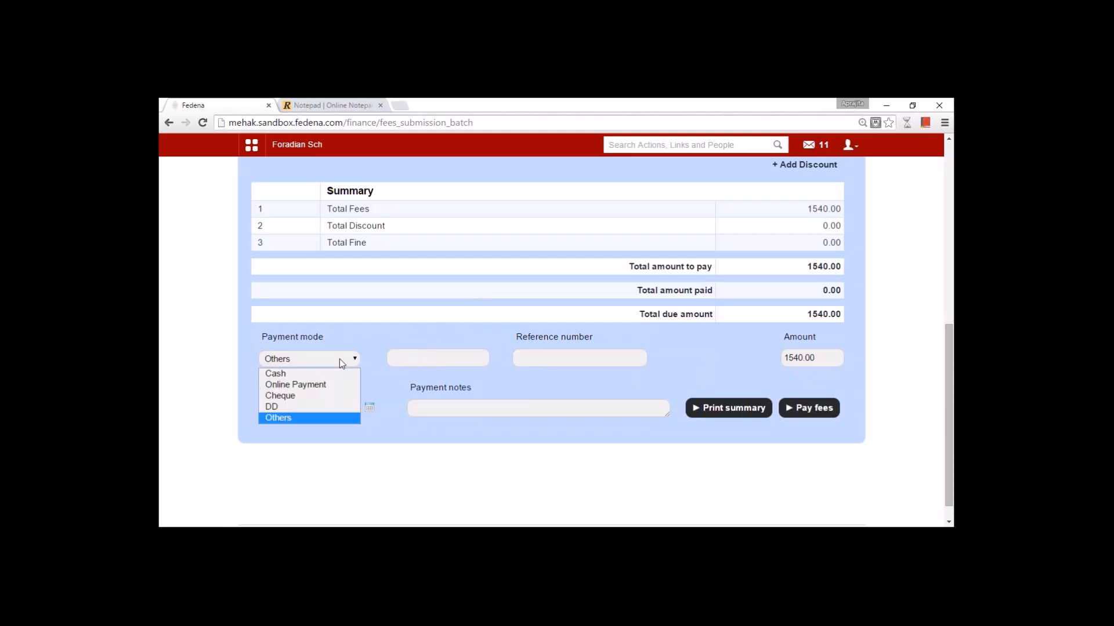
{"action": "left_click", "coordinate": [328, 395]}
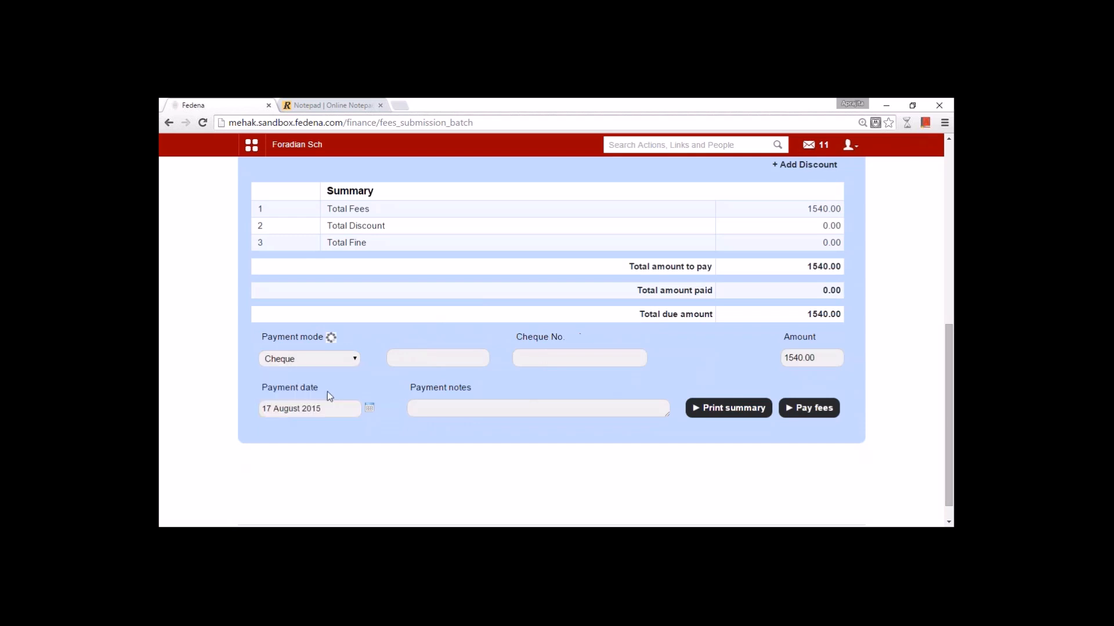
{"action": "left_click", "coordinate": [435, 360]}
{"action": "type", "text": "987979"}
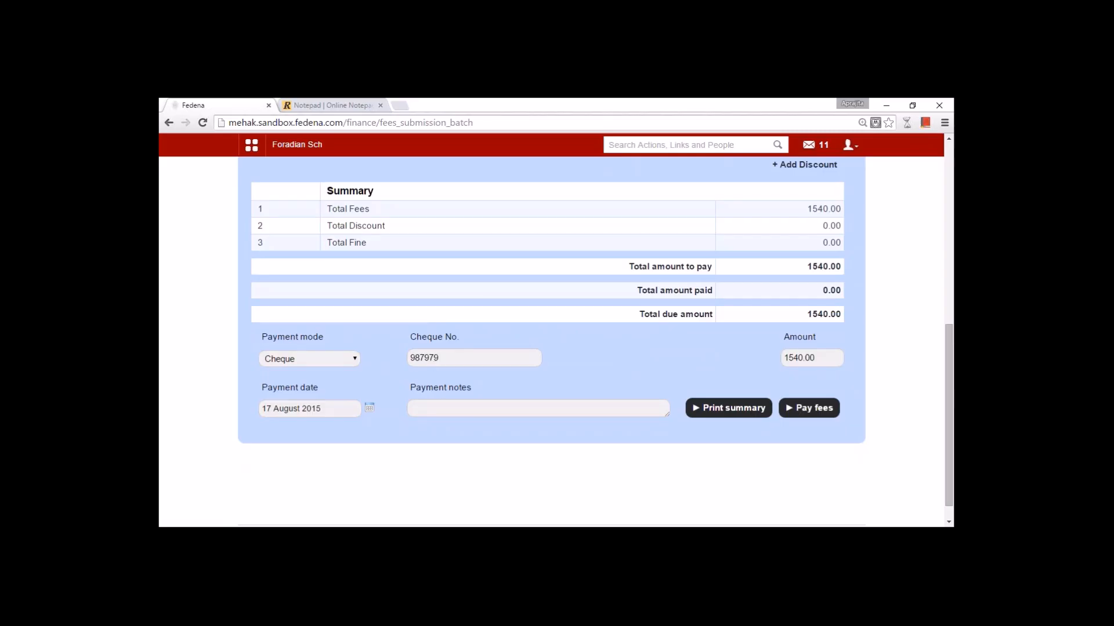
{"action": "type", "text": "Paid by Cheque"}
{"action": "left_click", "coordinate": [835, 409]}
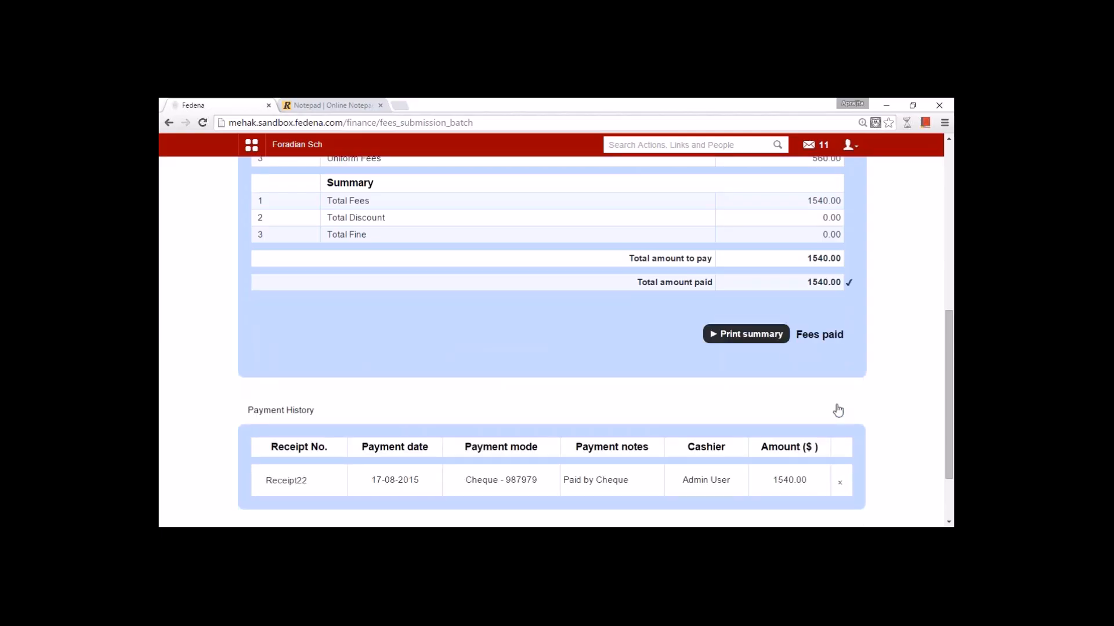
- Review the Receipt22 PDF with three particulars and 1540.00 paid, then return to Fee Submission
{"action": "left_click", "coordinate": [295, 483]}
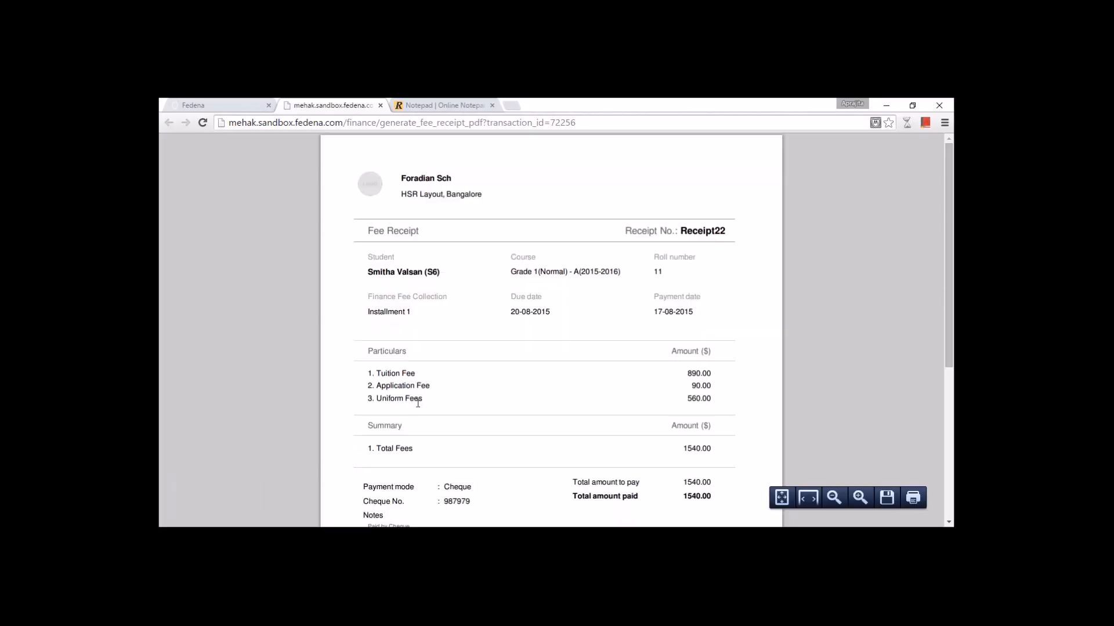
{"action": "scroll", "coordinate": [943, 370], "scroll_direction": "down", "scroll_amount": 1}
{"action": "scroll", "coordinate": [927, 426], "scroll_direction": "down", "scroll_amount": 2}
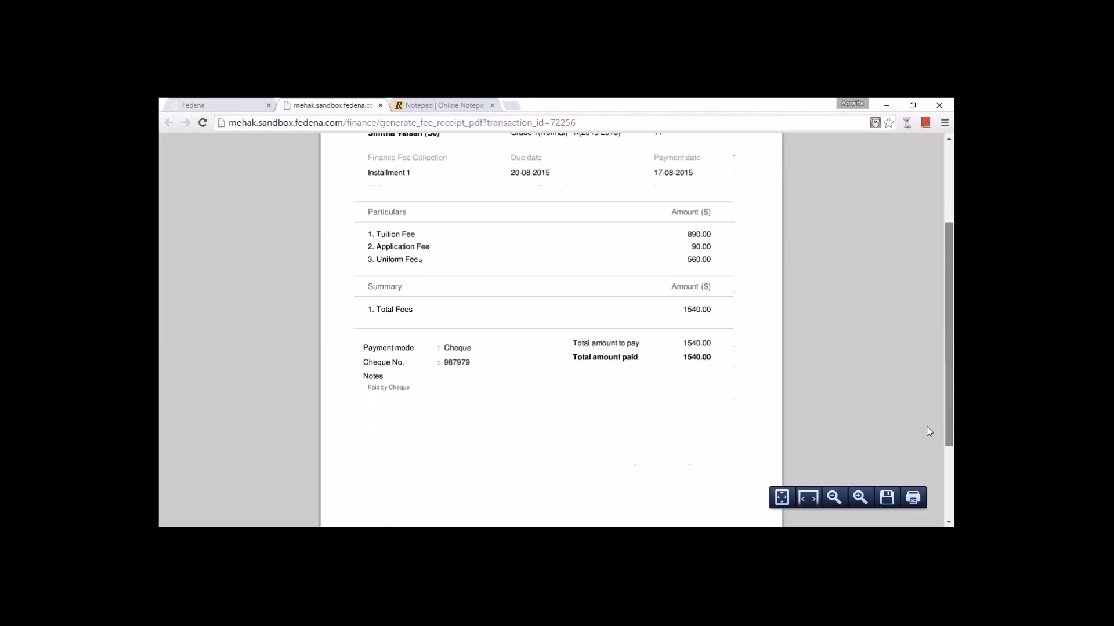
{"action": "scroll", "coordinate": [930, 422], "scroll_direction": "up", "scroll_amount": 1}
{"action": "scroll", "coordinate": [936, 406], "scroll_direction": "up", "scroll_amount": 4}
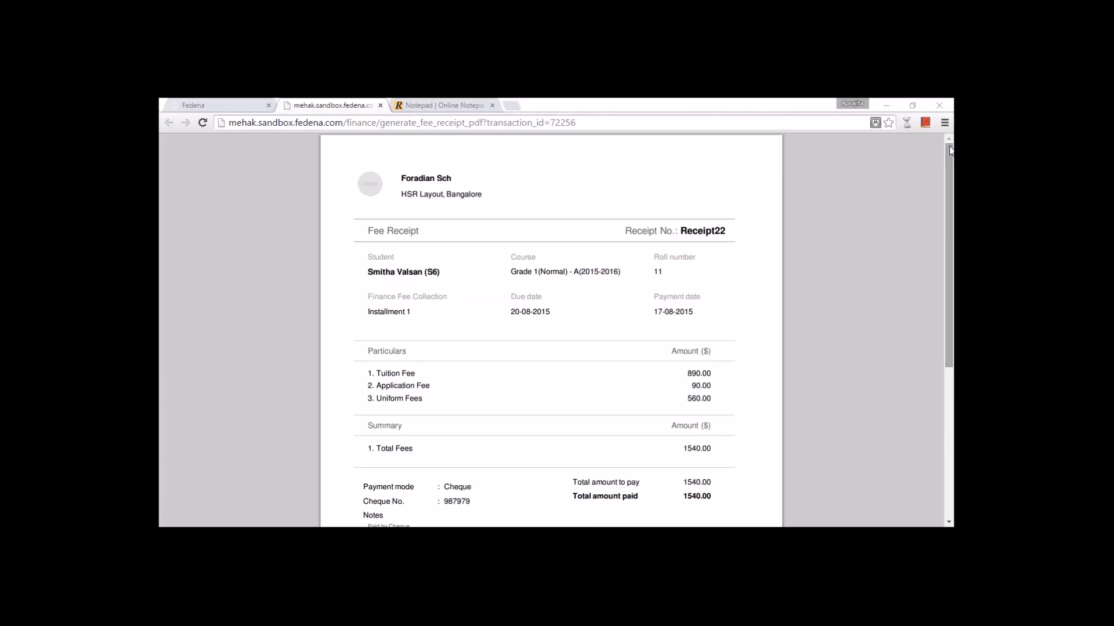
{"action": "left_click", "coordinate": [238, 104]}
{"action": "scroll", "coordinate": [522, 348], "scroll_direction": "down", "scroll_amount": 2}
{"action": "scroll", "coordinate": [550, 390], "scroll_direction": "up", "scroll_amount": 5}
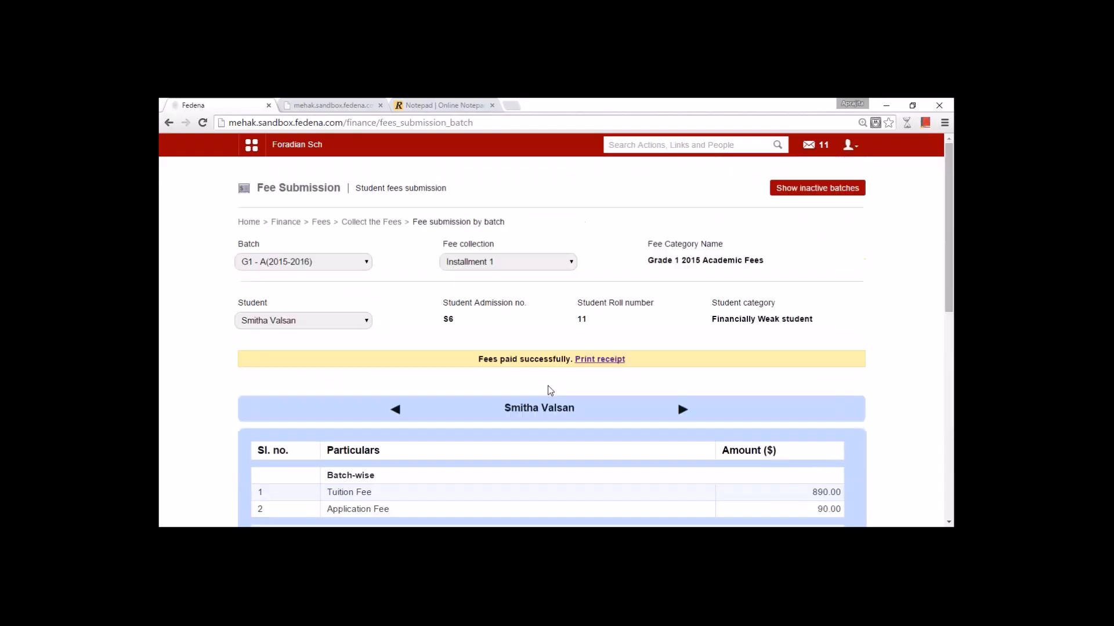
- Switch to another student in the batch and look over their fee details
{"action": "left_click", "coordinate": [340, 319]}
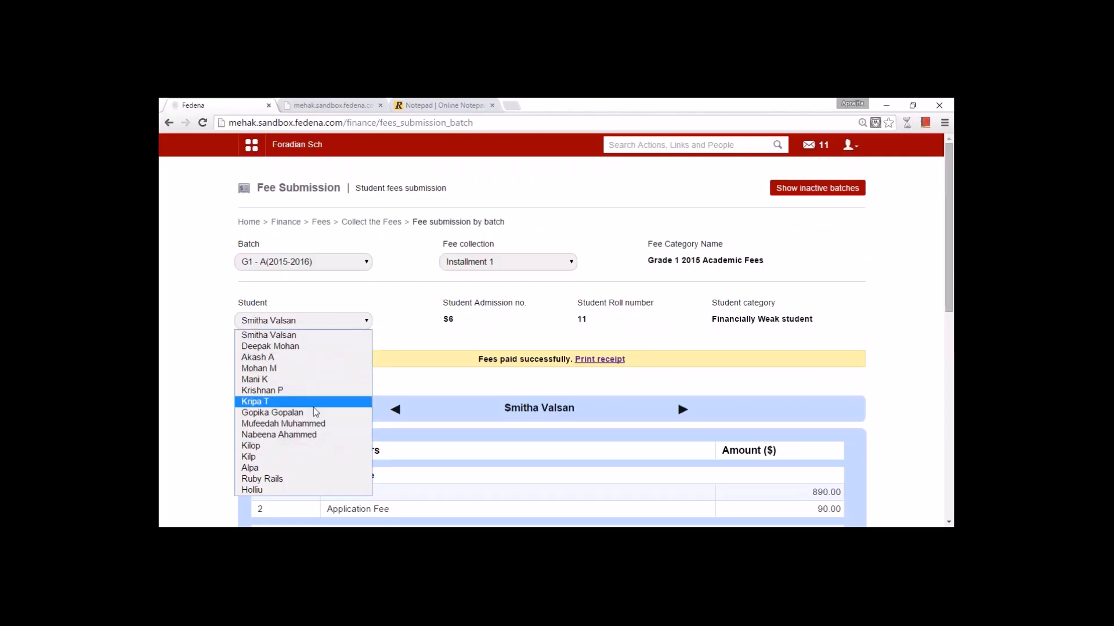
{"action": "left_click", "coordinate": [307, 347]}
{"action": "scroll", "coordinate": [408, 394], "scroll_direction": "down", "scroll_amount": 7}
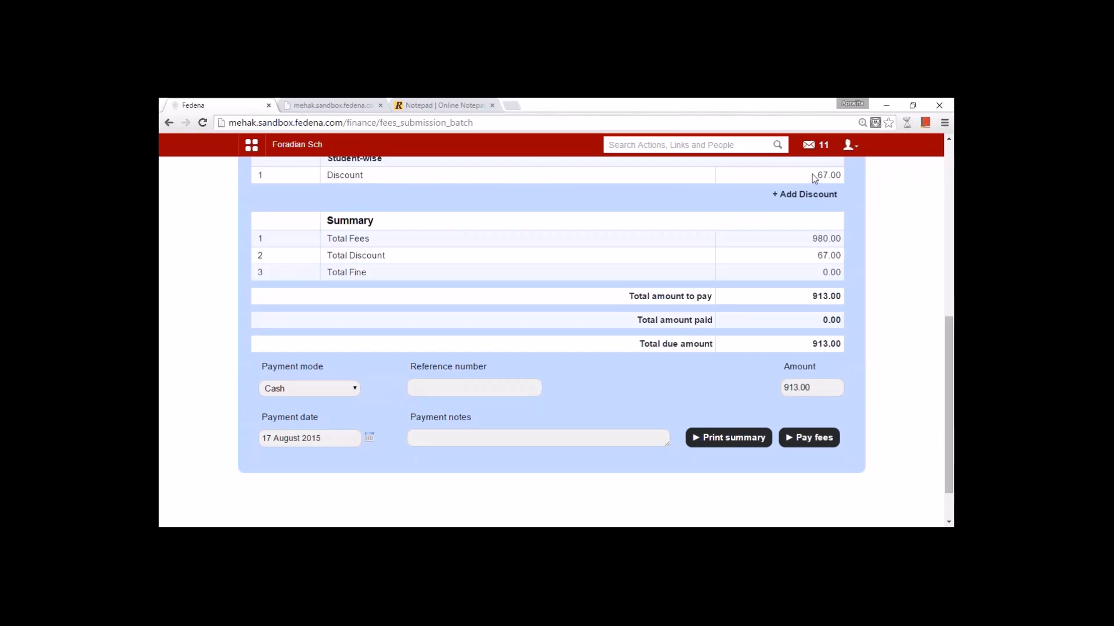
{"action": "scroll", "coordinate": [617, 227], "scroll_direction": "up", "scroll_amount": 3}
{"action": "scroll", "coordinate": [372, 232], "scroll_direction": "up", "scroll_amount": 3}
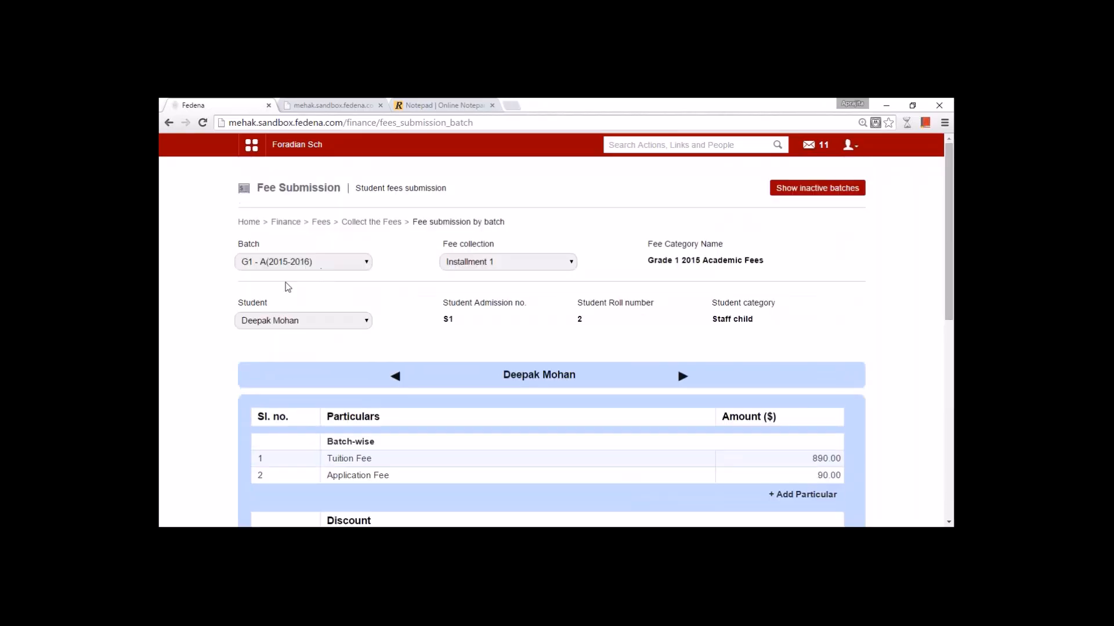
{"action": "scroll", "coordinate": [406, 348], "scroll_direction": "down", "scroll_amount": 3}
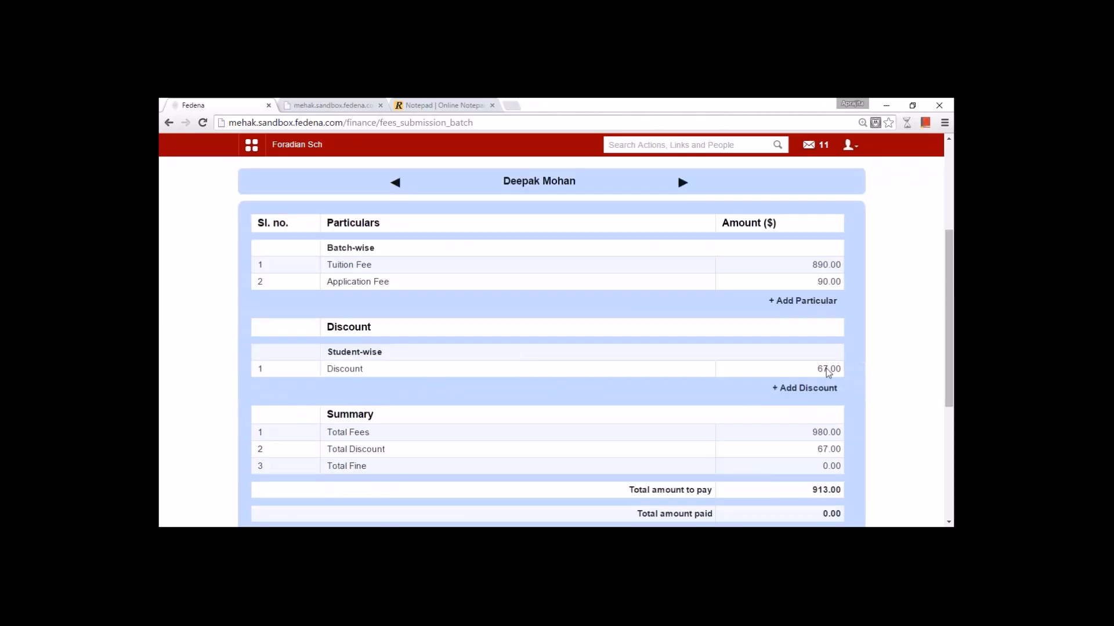
{"action": "left_click_drag", "start_coordinate": [817, 370], "coordinate": [842, 378]}
{"action": "scroll", "coordinate": [579, 386], "scroll_direction": "down", "scroll_amount": 3}
- Note the student's 913.00 amount due, then go back to Collect the Fees
{"action": "left_click_drag", "start_coordinate": [812, 388], "coordinate": [781, 388]}
{"action": "left_click", "coordinate": [694, 391]}
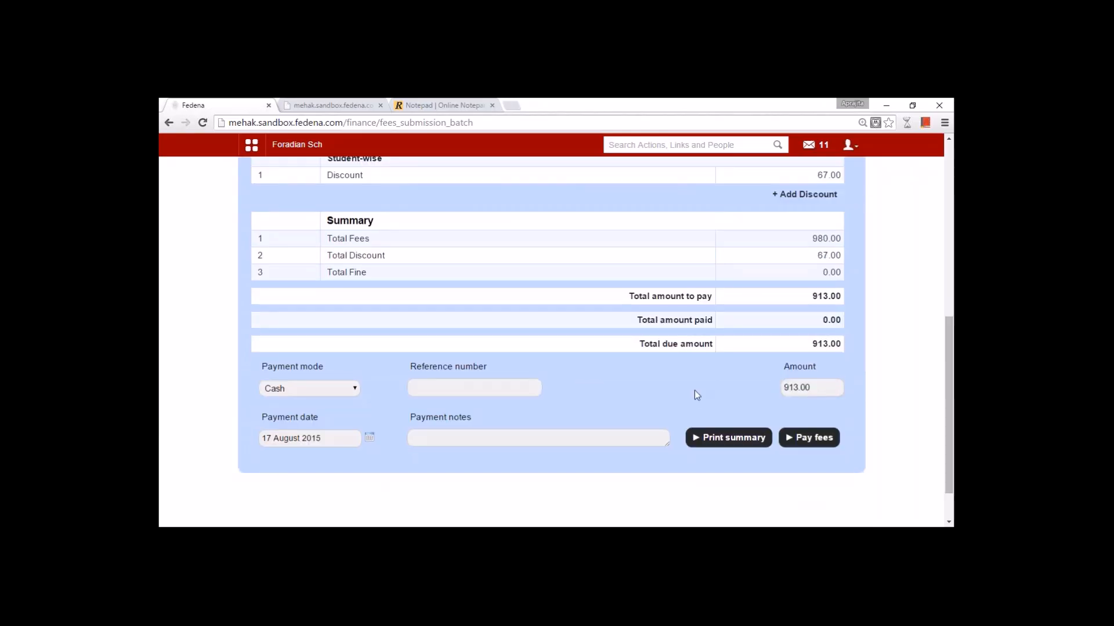
{"action": "scroll", "coordinate": [694, 391], "scroll_direction": "up", "scroll_amount": 7}
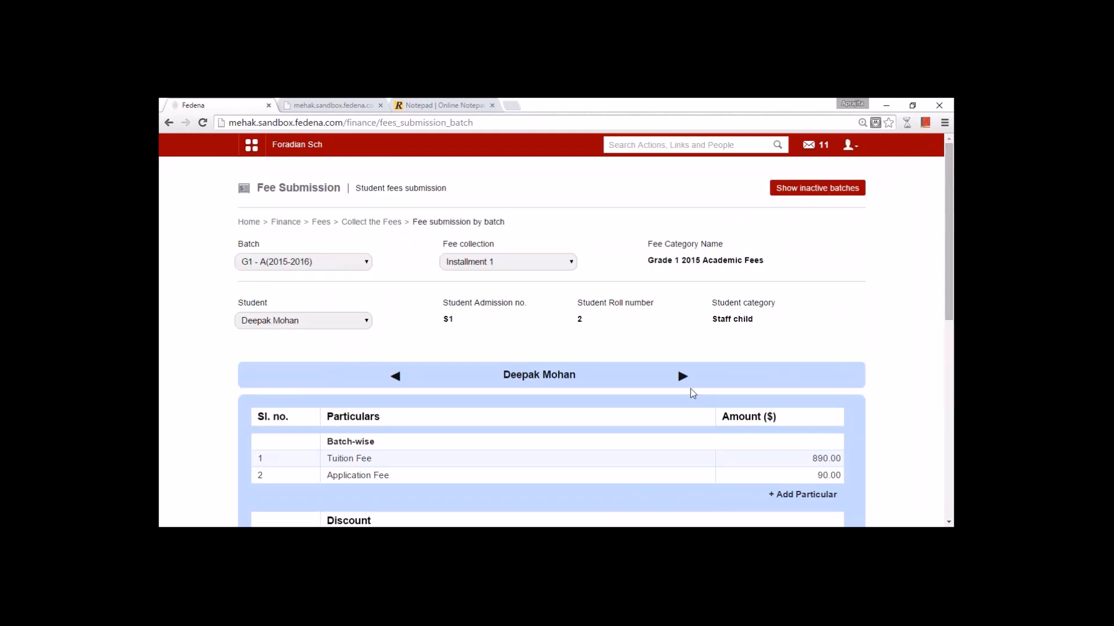
{"action": "left_click", "coordinate": [379, 222]}
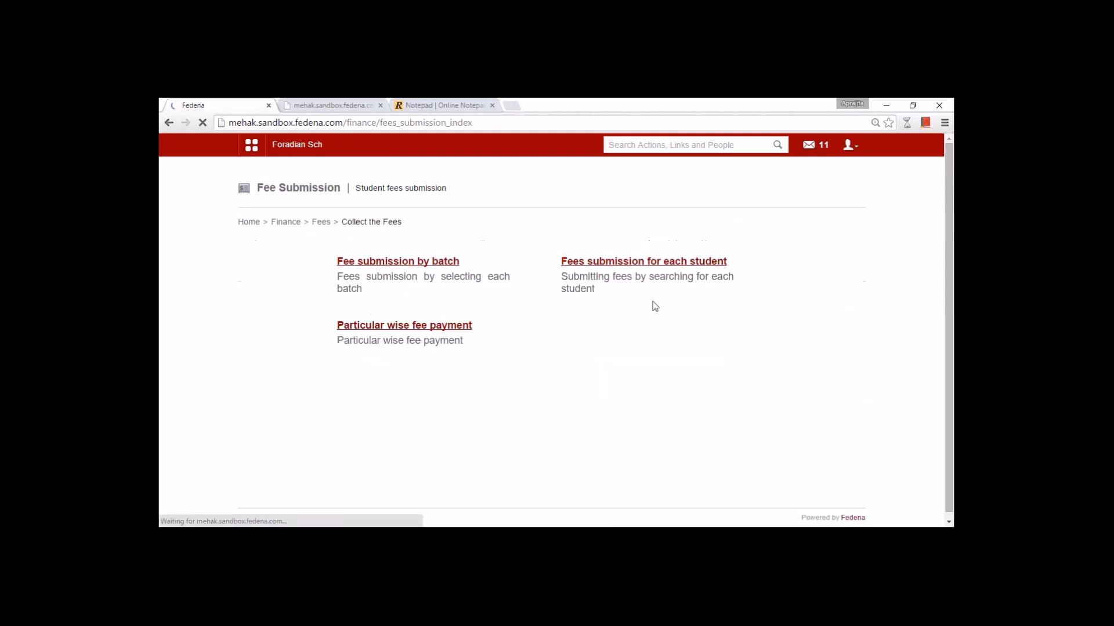
- Find the student by name under Fees submission for each student and pick Installment 1 - 17-08-2015
{"action": "left_click", "coordinate": [656, 261]}
{"action": "left_click", "coordinate": [439, 255]}
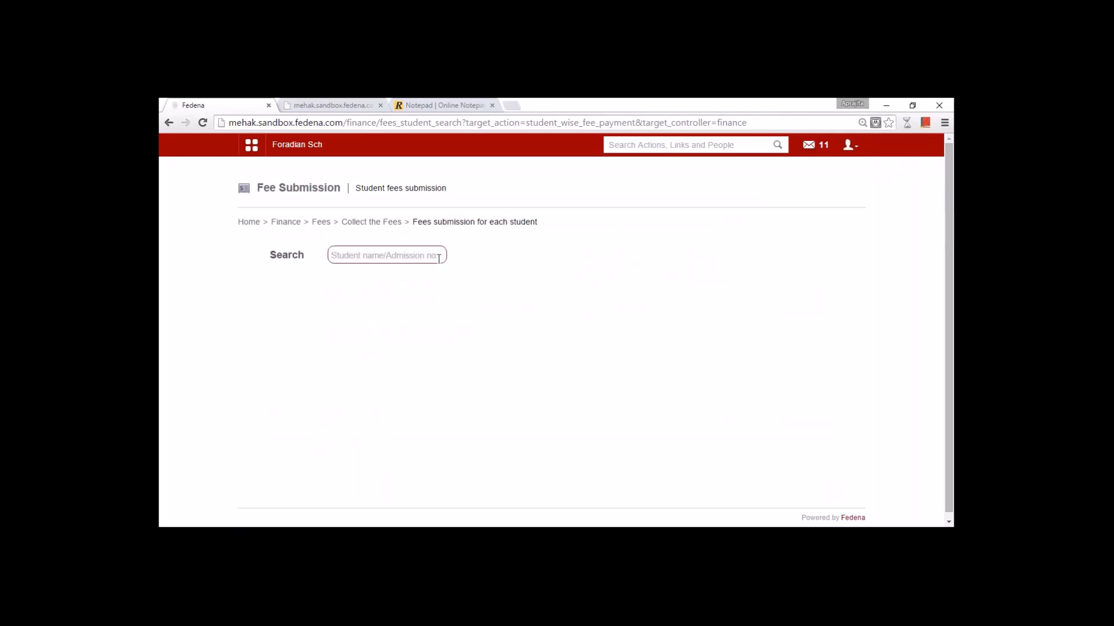
{"action": "type", "text": "deepa"}
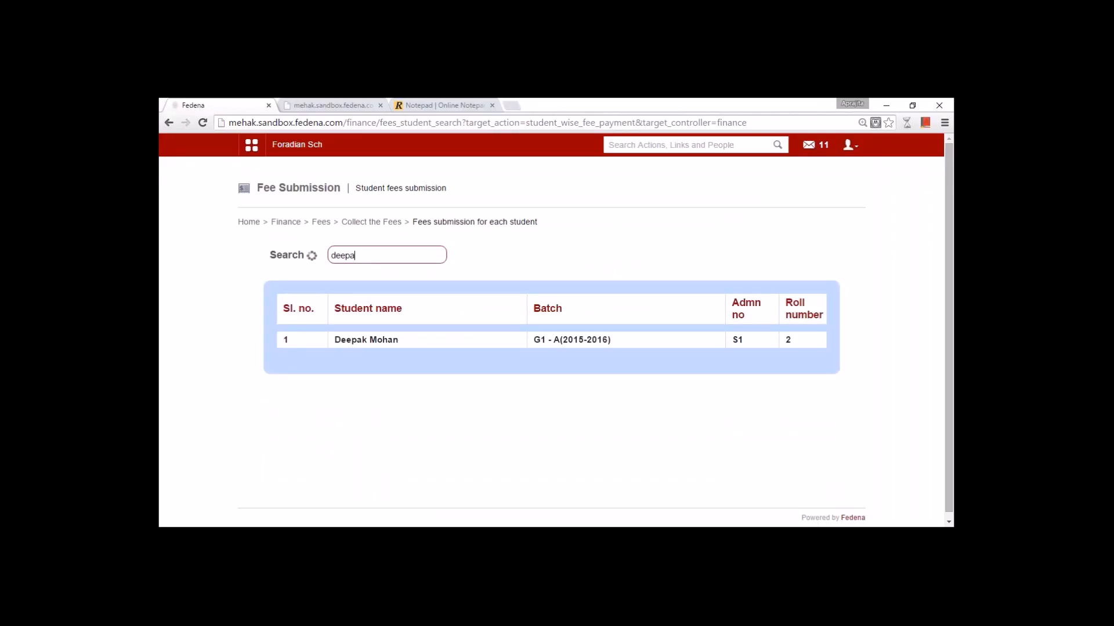
{"action": "left_click", "coordinate": [365, 340]}
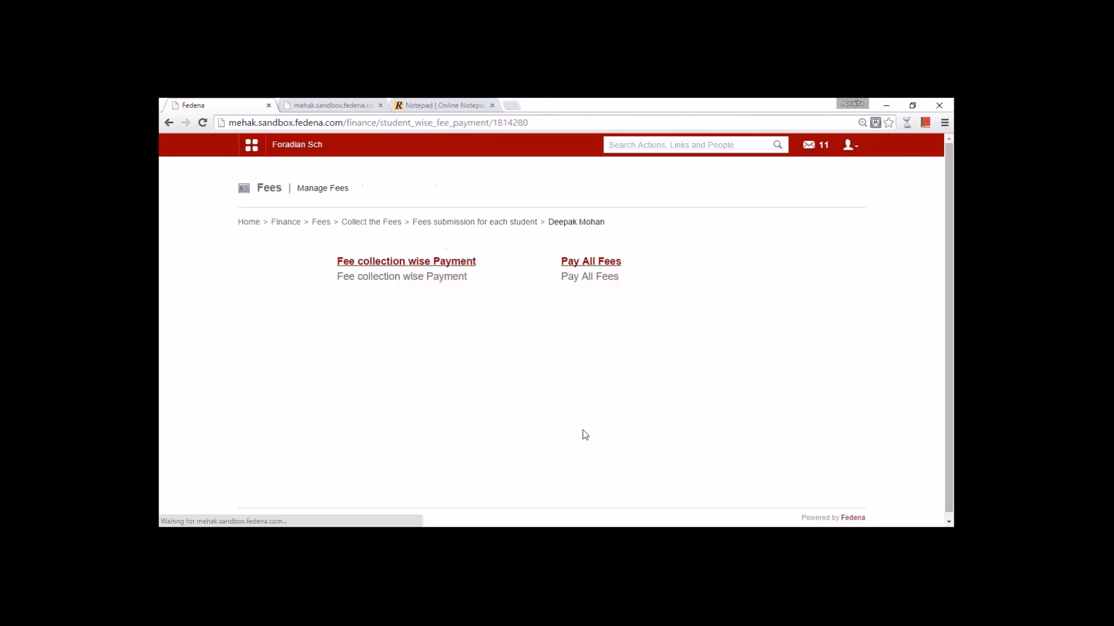
{"action": "left_click", "coordinate": [424, 264]}
{"action": "left_click", "coordinate": [452, 263]}
{"action": "left_click", "coordinate": [433, 301]}
- Record the 913.00 cash payment as Receipt23 and return to Collect the Fees
{"action": "scroll", "coordinate": [433, 310], "scroll_direction": "down", "scroll_amount": 3}
{"action": "scroll", "coordinate": [430, 272], "scroll_direction": "up", "scroll_amount": 3}
{"action": "scroll", "coordinate": [573, 318], "scroll_direction": "down", "scroll_amount": 6}
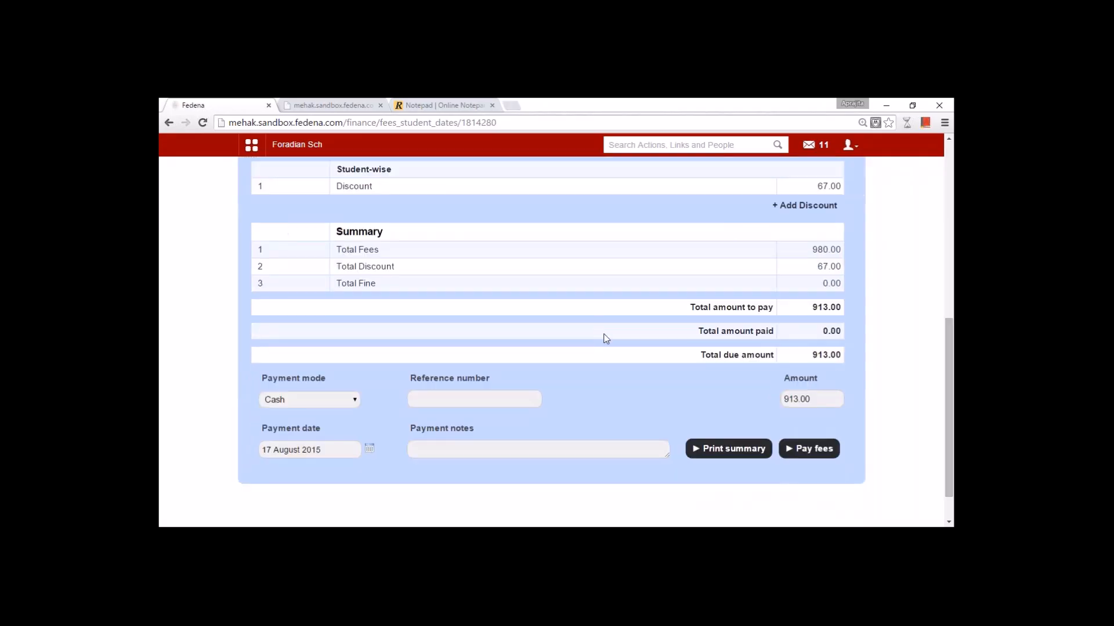
{"action": "left_click", "coordinate": [808, 449]}
{"action": "scroll", "coordinate": [535, 339], "scroll_direction": "down", "scroll_amount": 3}
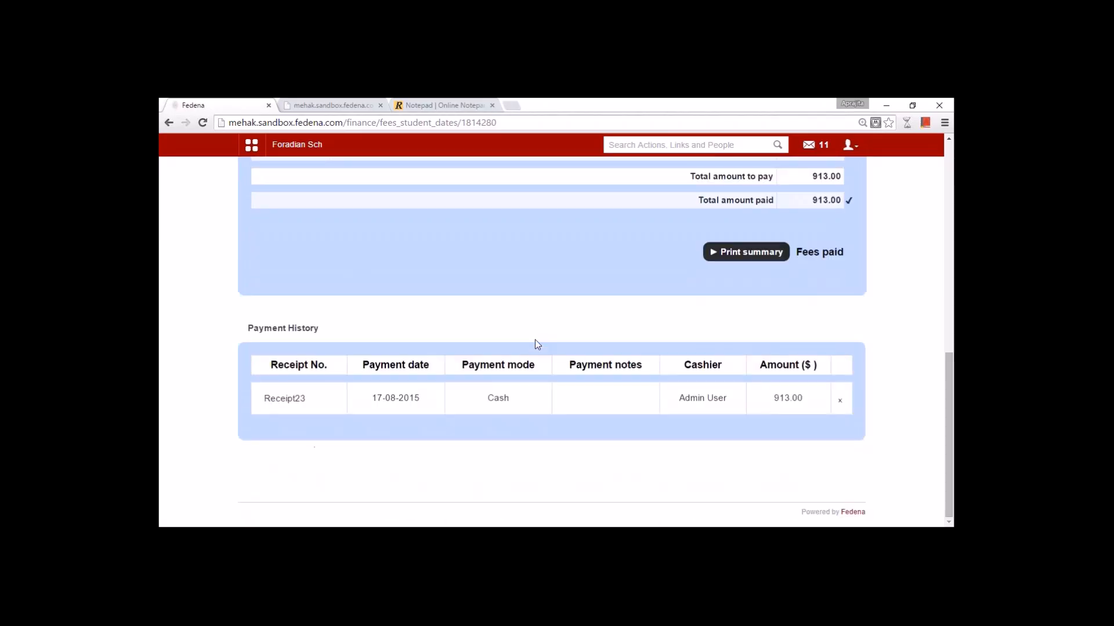
{"action": "scroll", "coordinate": [536, 344], "scroll_direction": "up", "scroll_amount": 3}
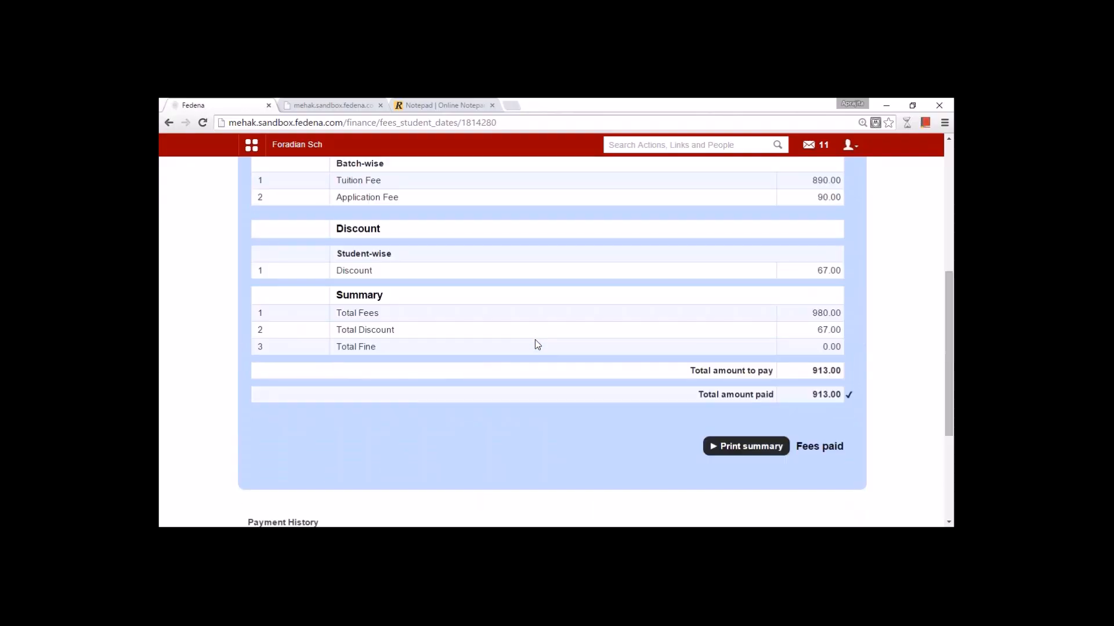
{"action": "scroll", "coordinate": [719, 424], "scroll_direction": "down", "scroll_amount": 3}
{"action": "scroll", "coordinate": [469, 243], "scroll_direction": "up", "scroll_amount": 8}
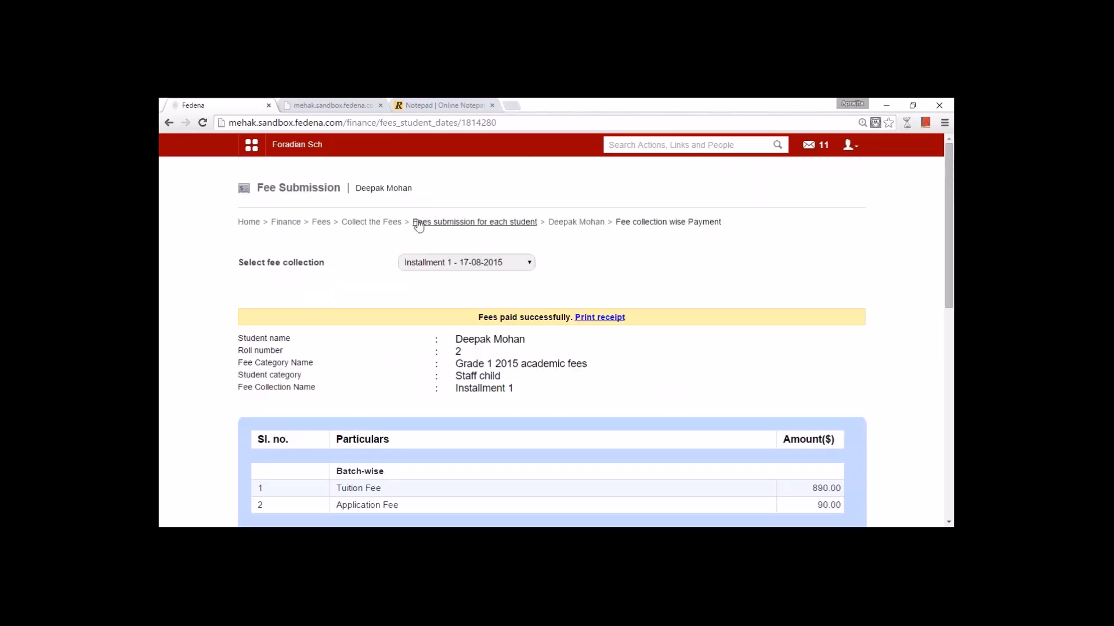
{"action": "left_click", "coordinate": [383, 223]}
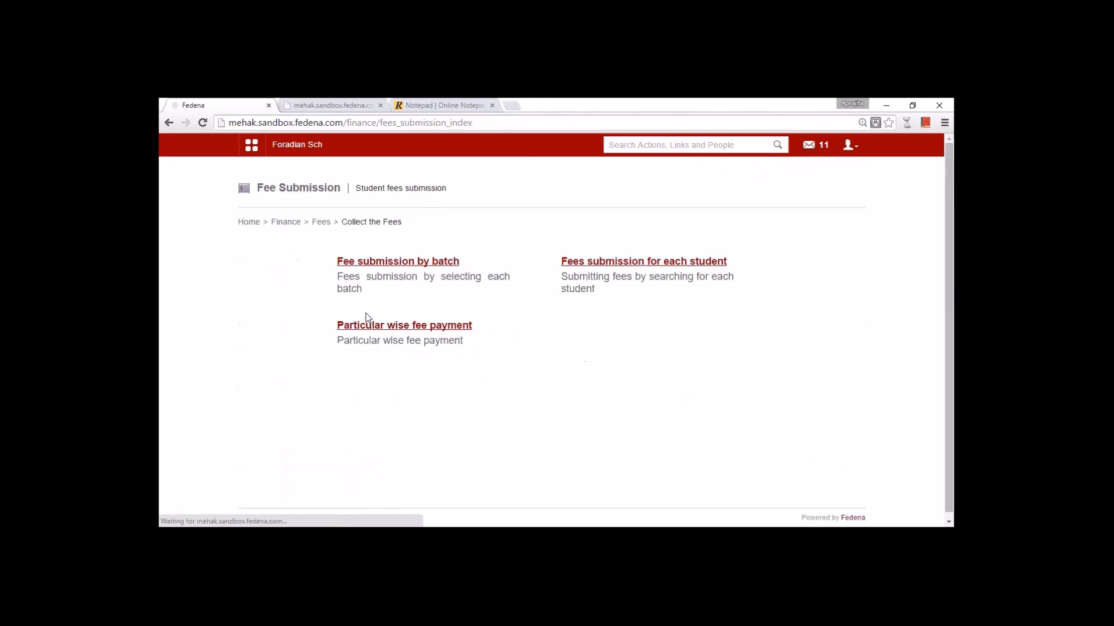
- Load Installment 1 fees for another student in batch G1 - A(2015-2016)
{"action": "left_click", "coordinate": [371, 262]}
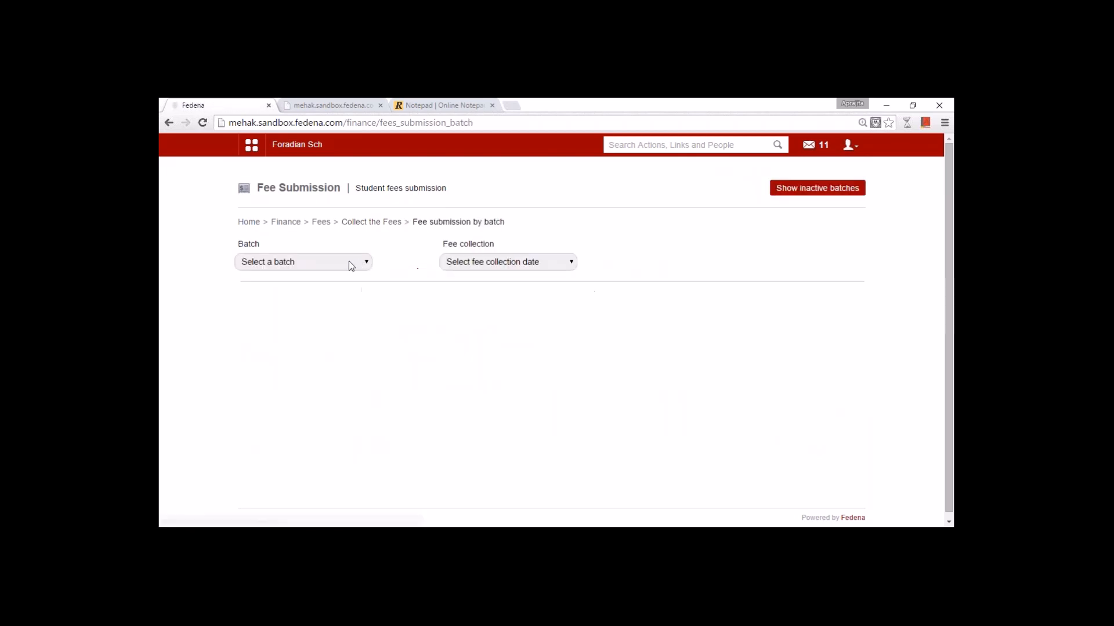
{"action": "left_click", "coordinate": [351, 264]}
{"action": "left_click", "coordinate": [327, 298]}
{"action": "left_click", "coordinate": [467, 267]}
{"action": "left_click", "coordinate": [482, 311]}
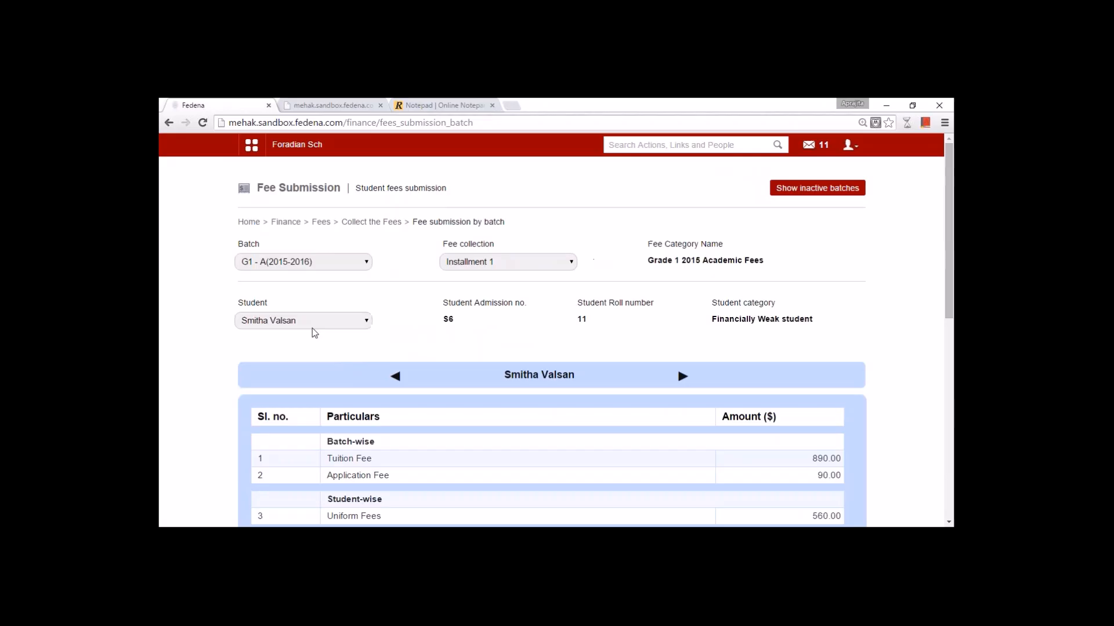
{"action": "left_click", "coordinate": [312, 328]}
{"action": "left_click", "coordinate": [300, 414]}
- Record a partial payment of 600 against the student's 980.00 due
{"action": "scroll", "coordinate": [513, 416], "scroll_direction": "down", "scroll_amount": 3}
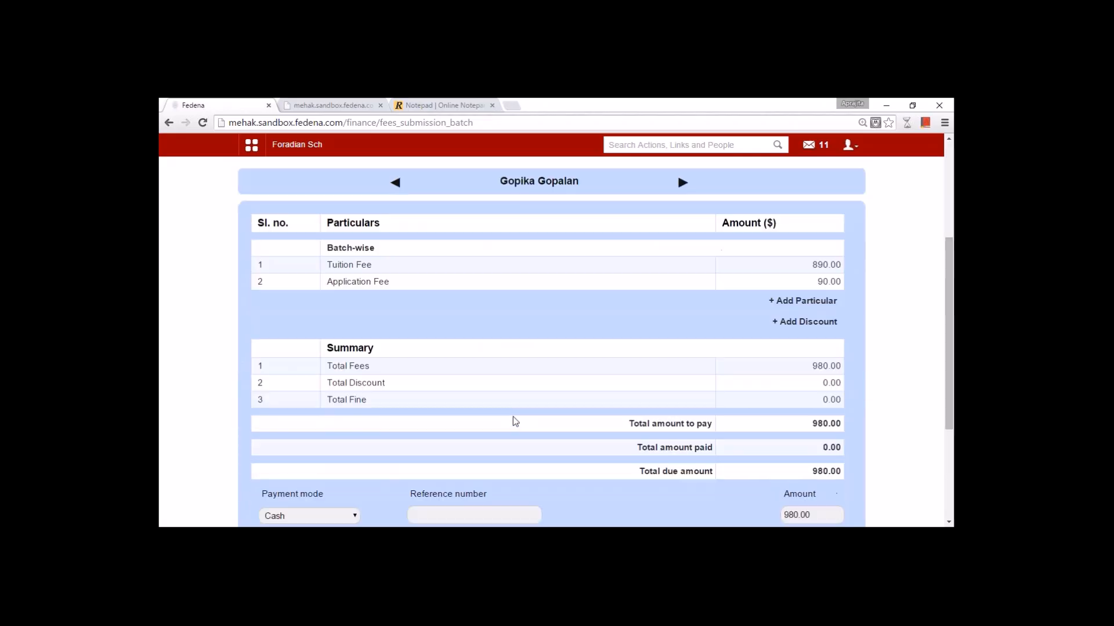
{"action": "scroll", "coordinate": [514, 417], "scroll_direction": "down", "scroll_amount": 3}
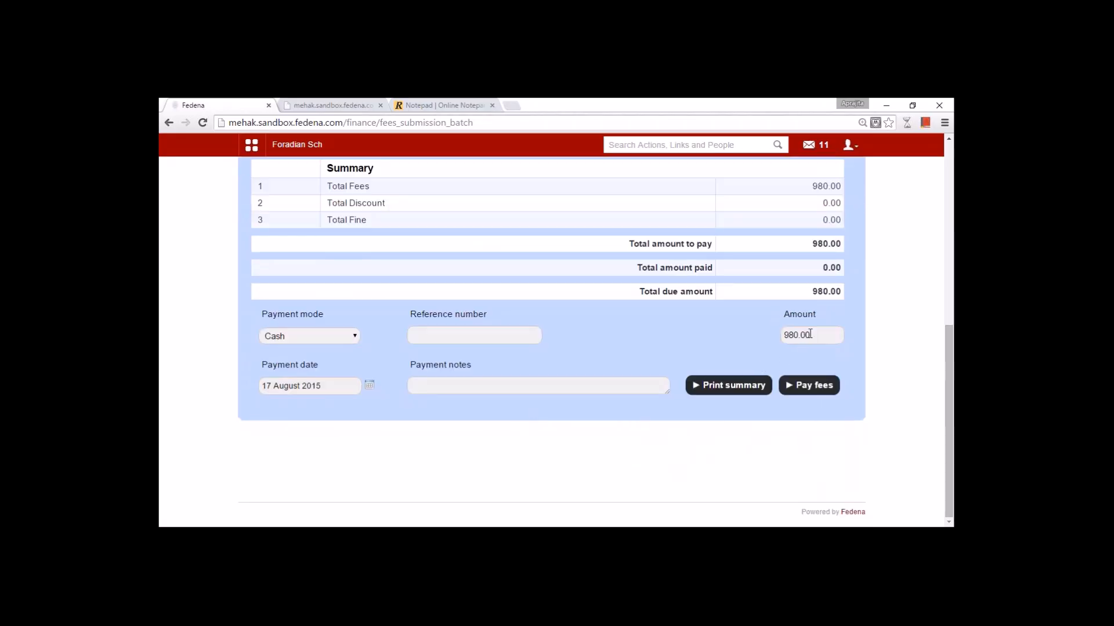
{"action": "left_click_drag", "start_coordinate": [818, 334], "coordinate": [746, 333]}
{"action": "type", "text": "600"}
{"action": "key", "text": "Return"}
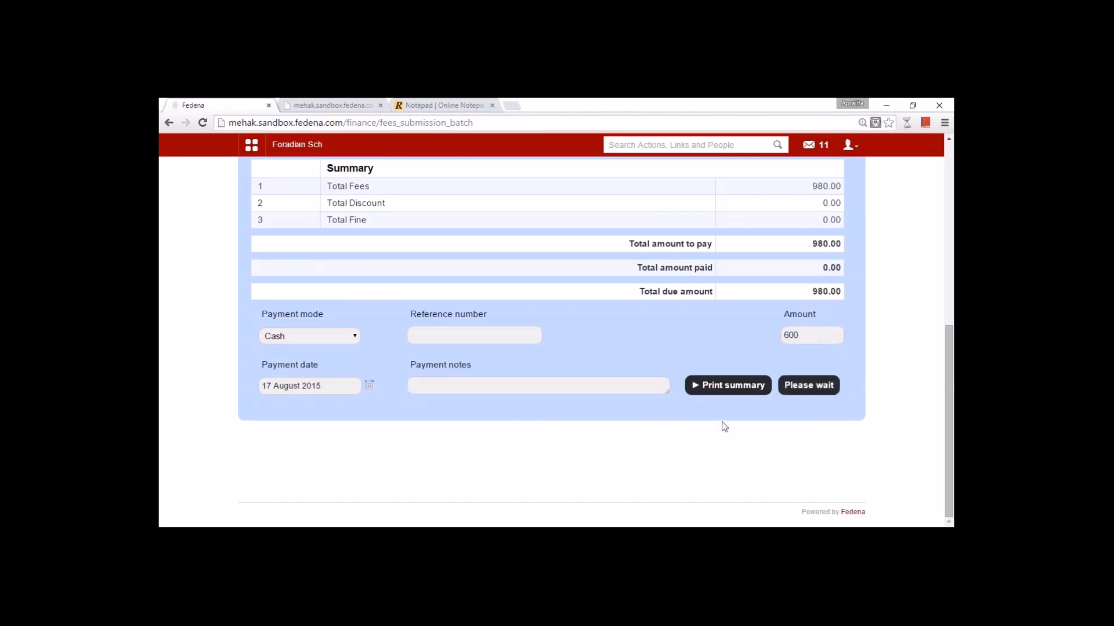
- Check that 380.00 of the 980.00 remains due after the payment
{"action": "left_click_drag", "start_coordinate": [319, 324], "coordinate": [249, 326]}
{"action": "left_click", "coordinate": [400, 341]}
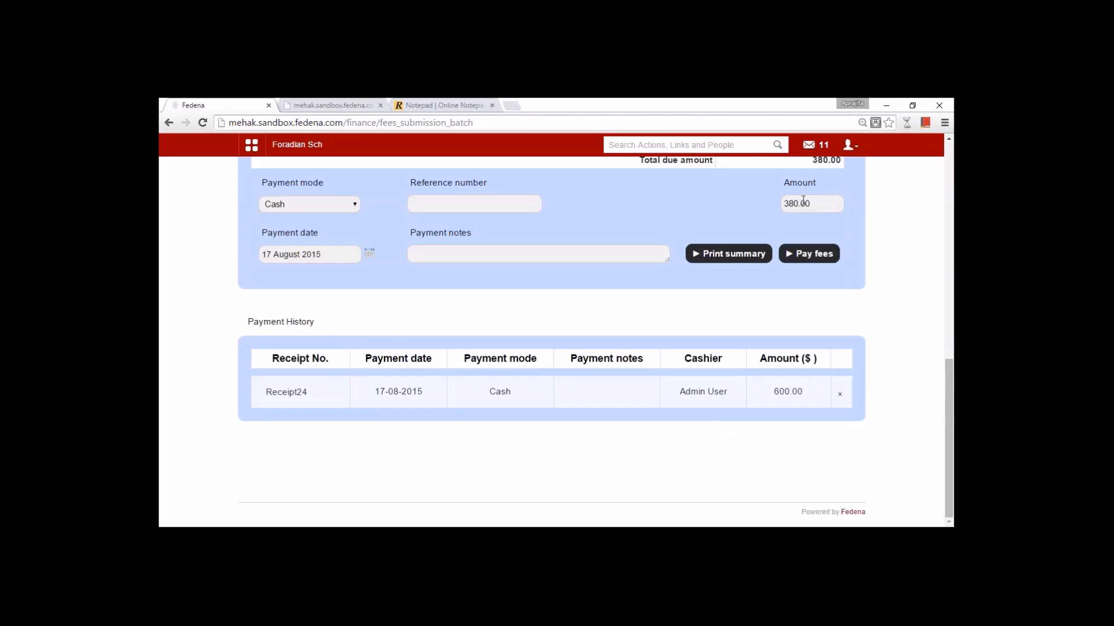
{"action": "left_click_drag", "start_coordinate": [811, 203], "coordinate": [777, 197]}
{"action": "scroll", "coordinate": [786, 313], "scroll_direction": "up", "scroll_amount": 3}
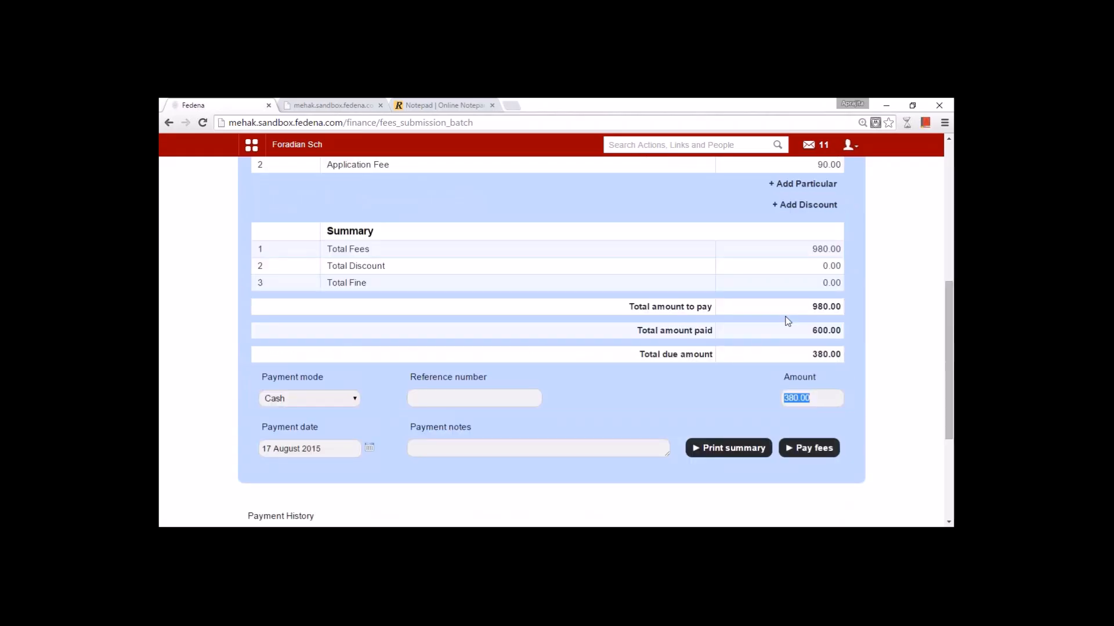
{"action": "scroll", "coordinate": [787, 314], "scroll_direction": "up", "scroll_amount": 3}
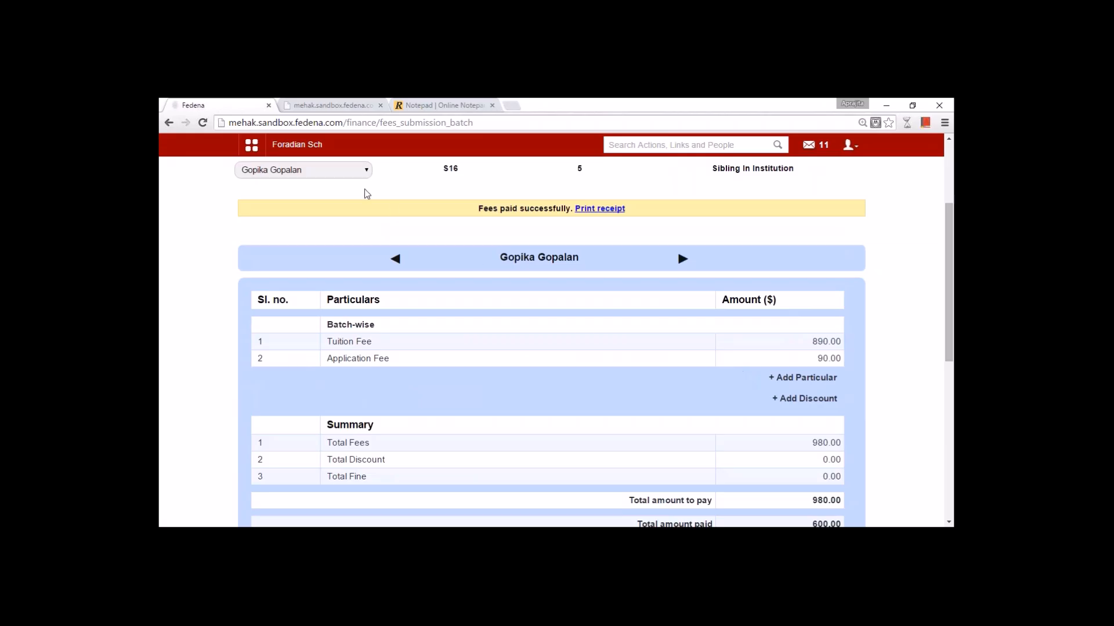
- Keep the same student selected and return to the main Fees page
{"action": "left_click", "coordinate": [348, 175]}
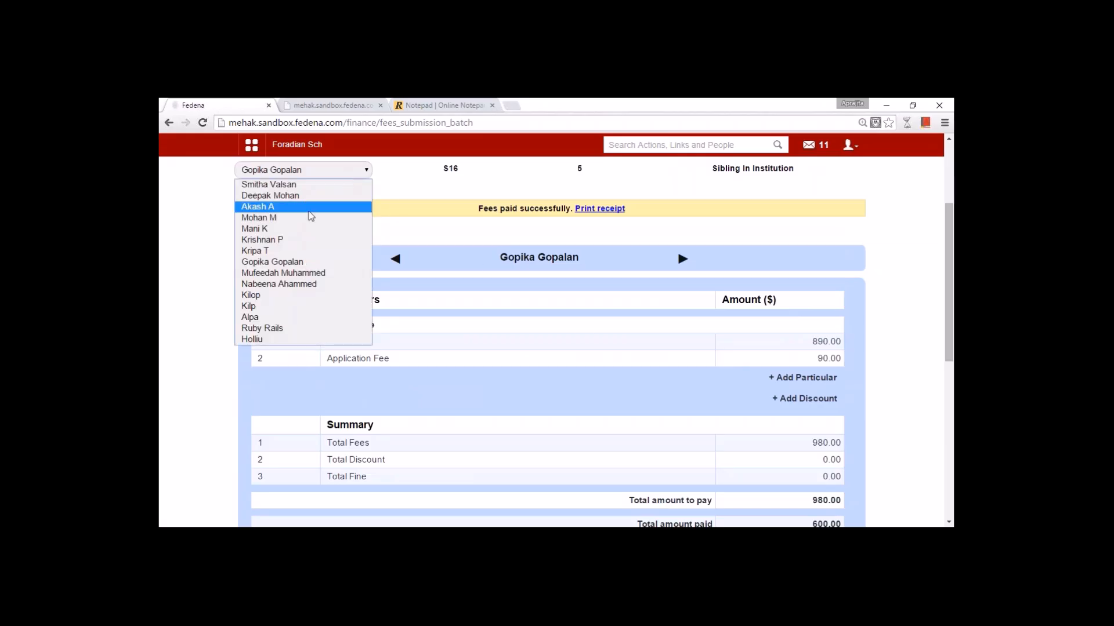
{"action": "left_click", "coordinate": [191, 322]}
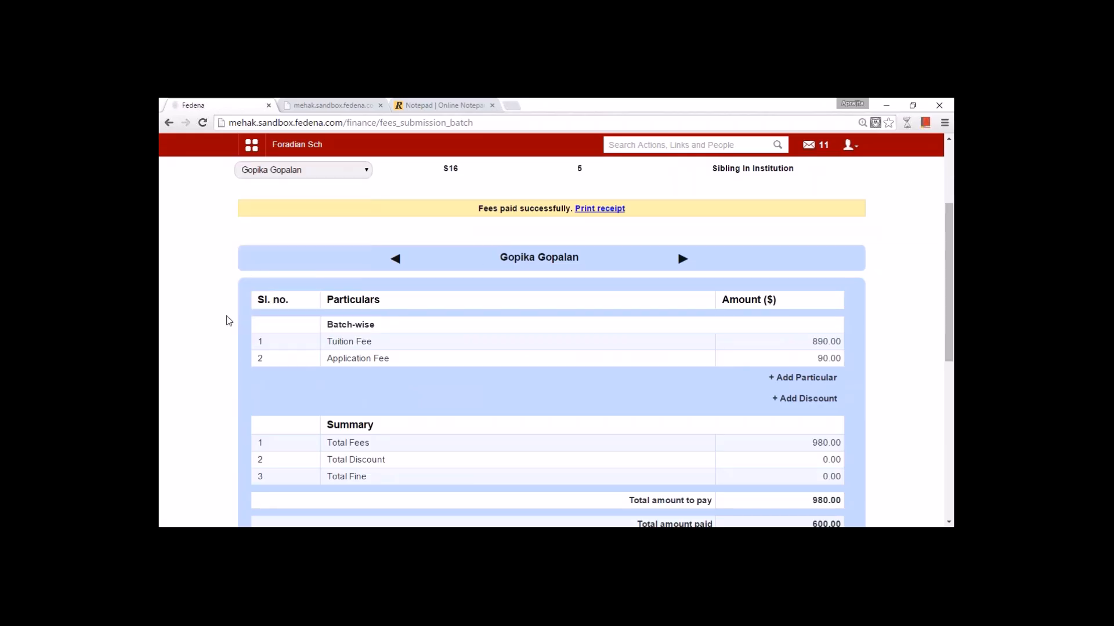
{"action": "scroll", "coordinate": [227, 319], "scroll_direction": "up", "scroll_amount": 3}
{"action": "left_click", "coordinate": [322, 223]}
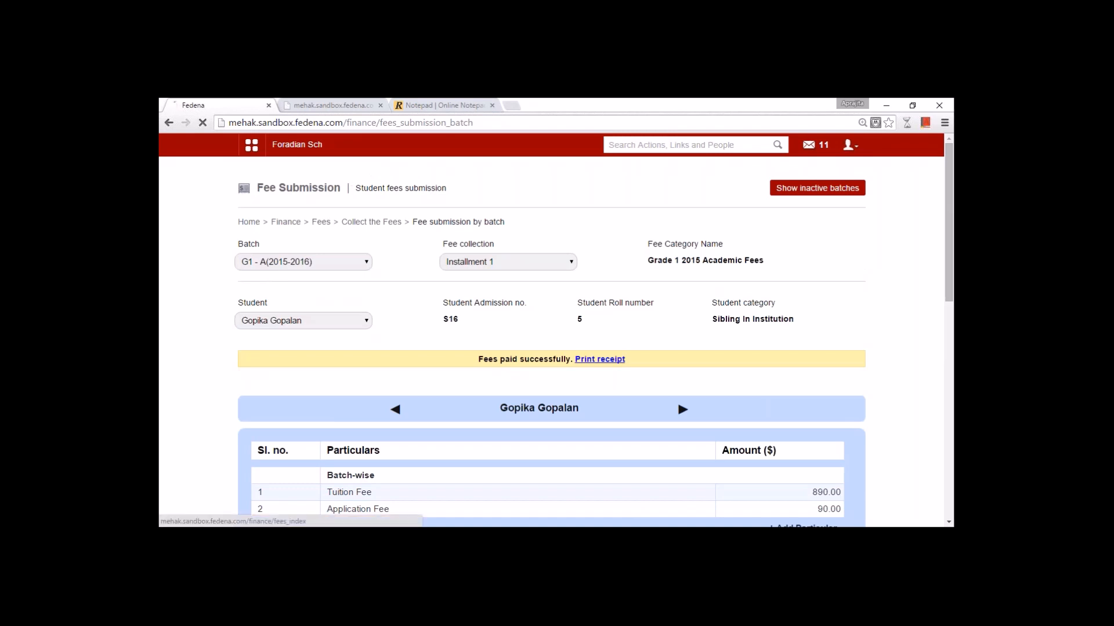
- Search for the student in particular-wise fee payment and load Installment 1 - 17-08-2015, showing 980.00 to pay
{"action": "left_click", "coordinate": [396, 326]}
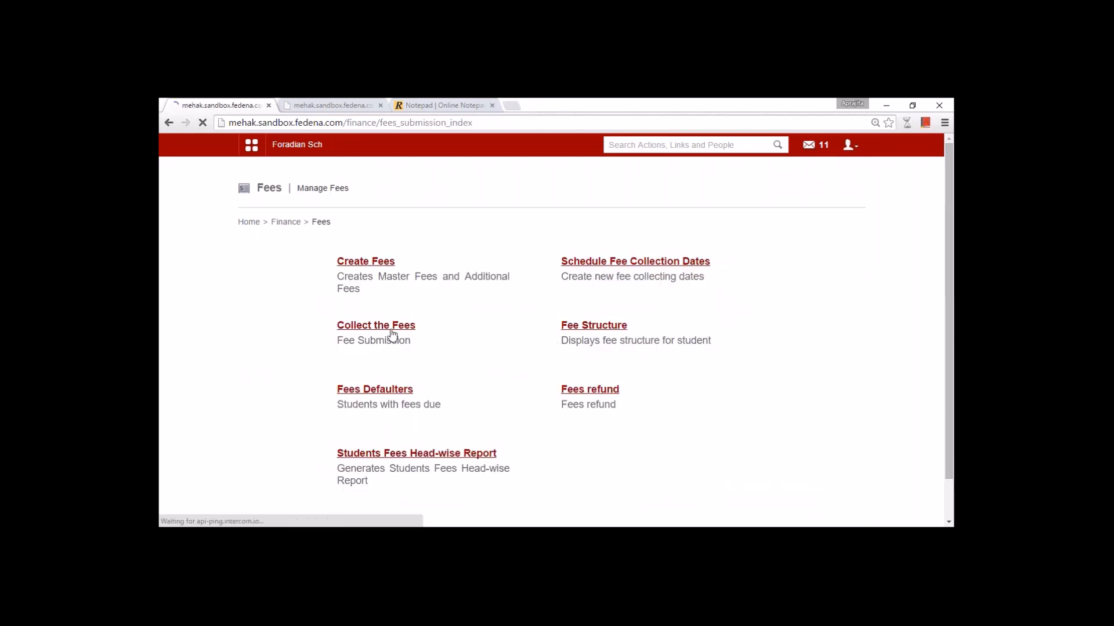
{"action": "left_click", "coordinate": [386, 323]}
{"action": "left_click", "coordinate": [381, 255]}
{"action": "type", "text": "kripa"}
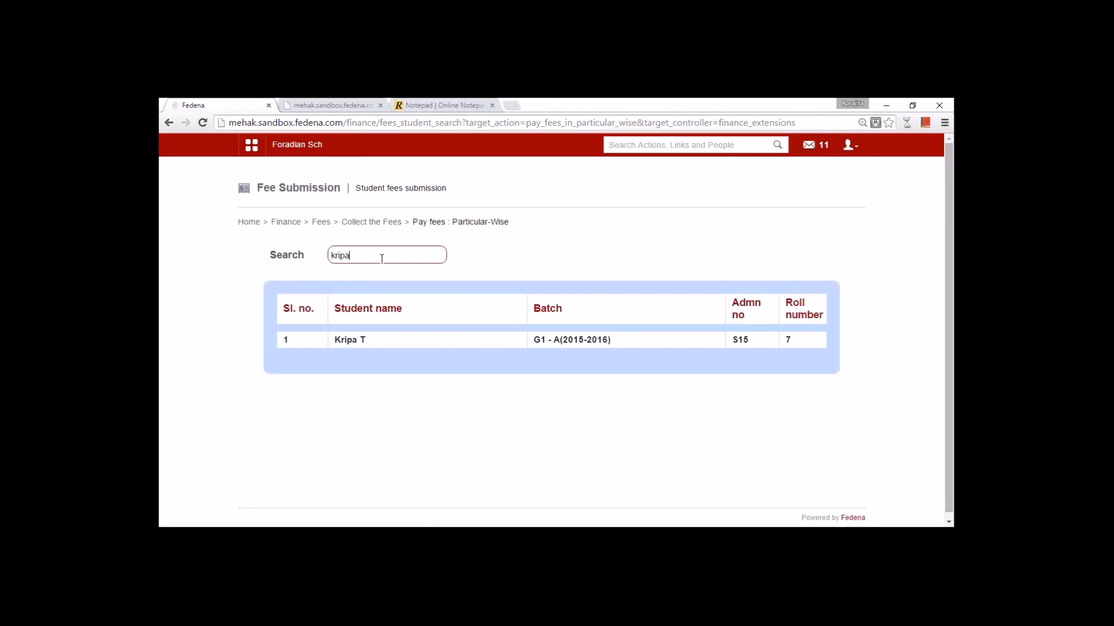
{"action": "left_click", "coordinate": [350, 341]}
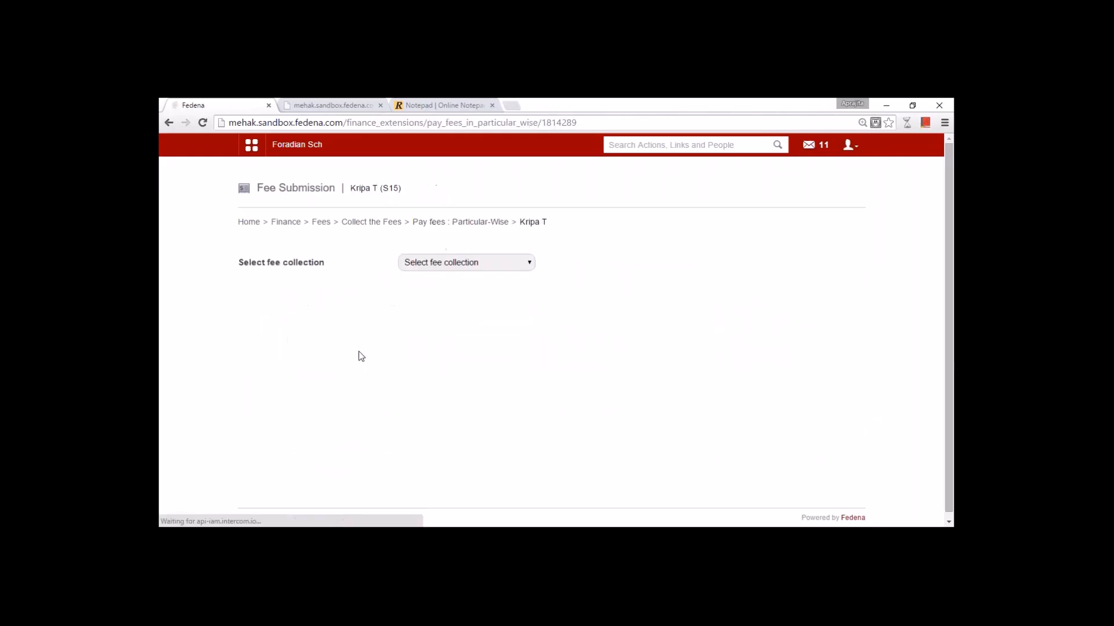
{"action": "left_click", "coordinate": [436, 266]}
{"action": "left_click", "coordinate": [439, 289]}
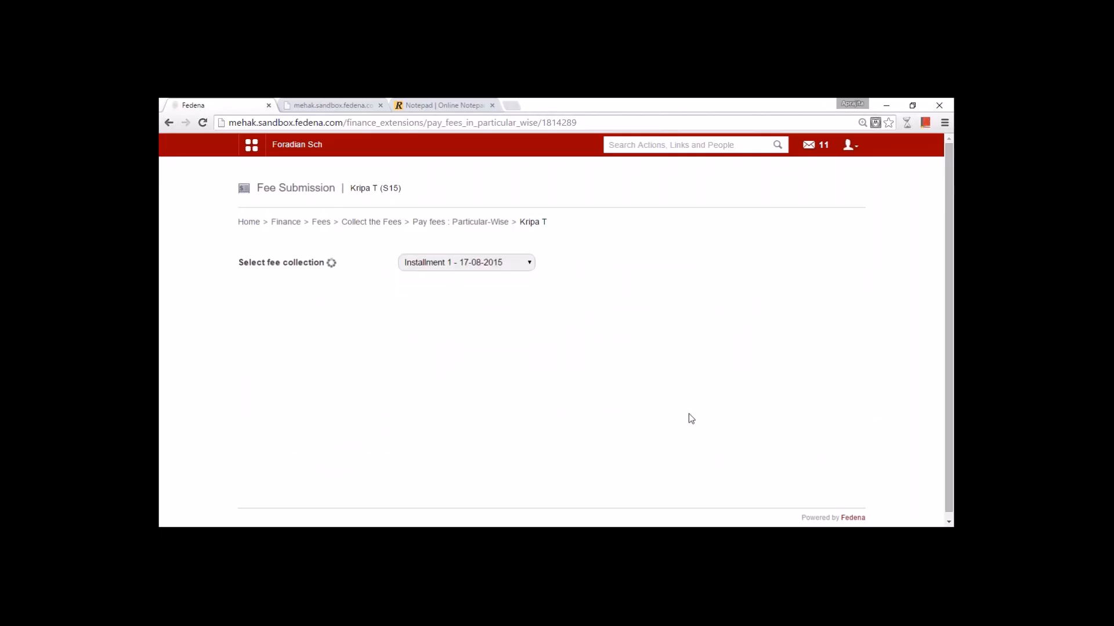
{"action": "scroll", "coordinate": [688, 413], "scroll_direction": "down", "scroll_amount": 3}
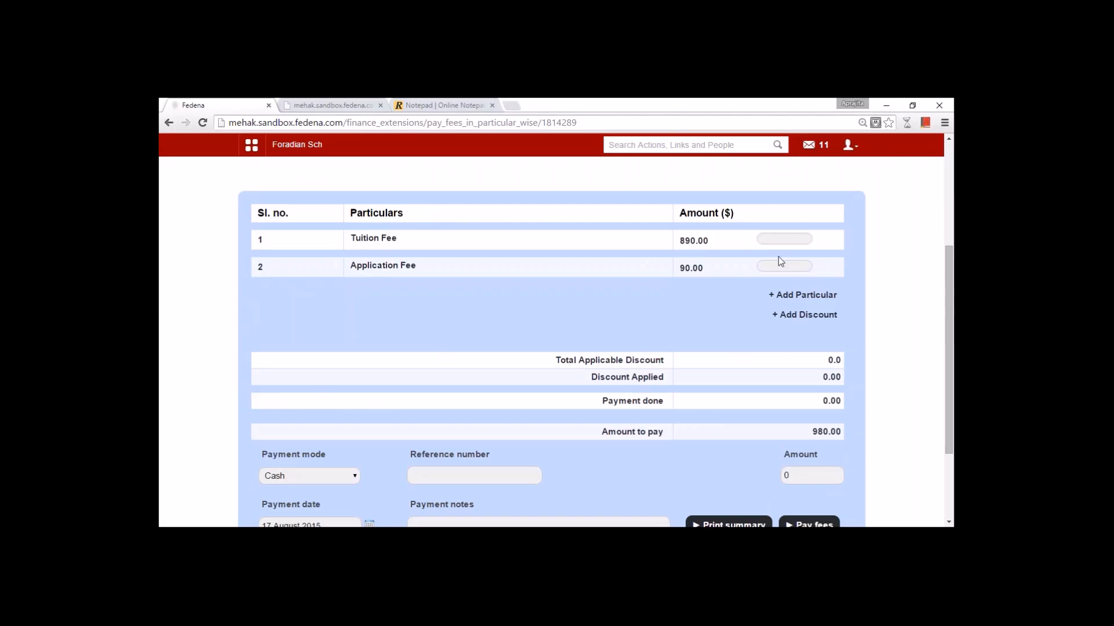
- Pay 400 toward Tuition Fee and 90 for Application Fee as one 490.00 part payment
{"action": "left_click", "coordinate": [784, 238]}
{"action": "type", "text": "400"}
{"action": "left_click", "coordinate": [777, 267]}
{"action": "type", "text": "90"}
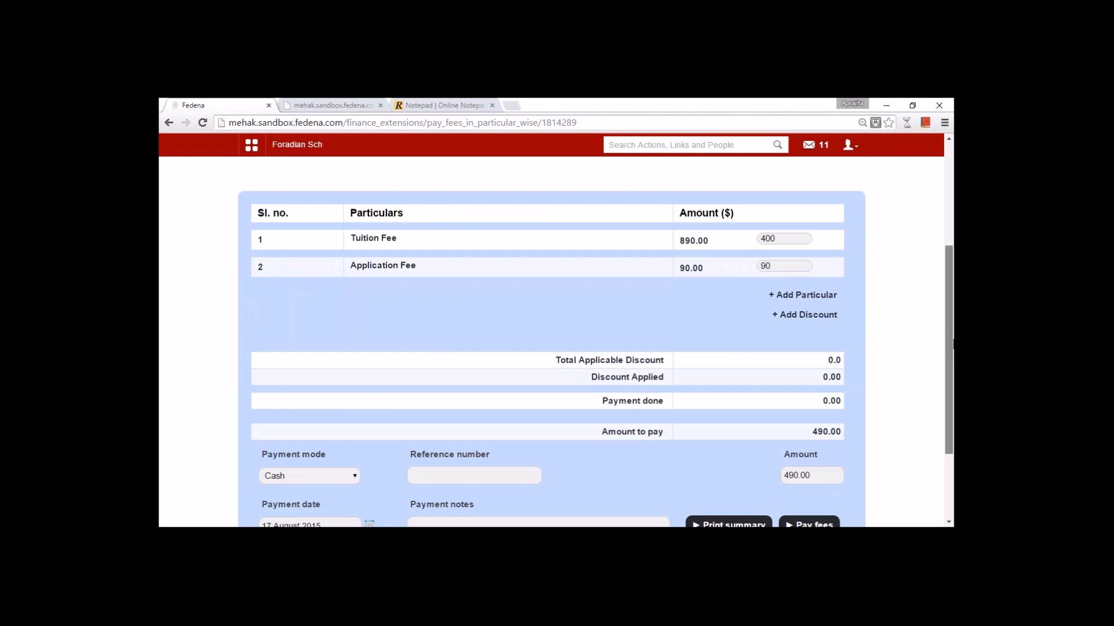
{"action": "left_click_drag", "start_coordinate": [940, 311], "coordinate": [927, 398]}
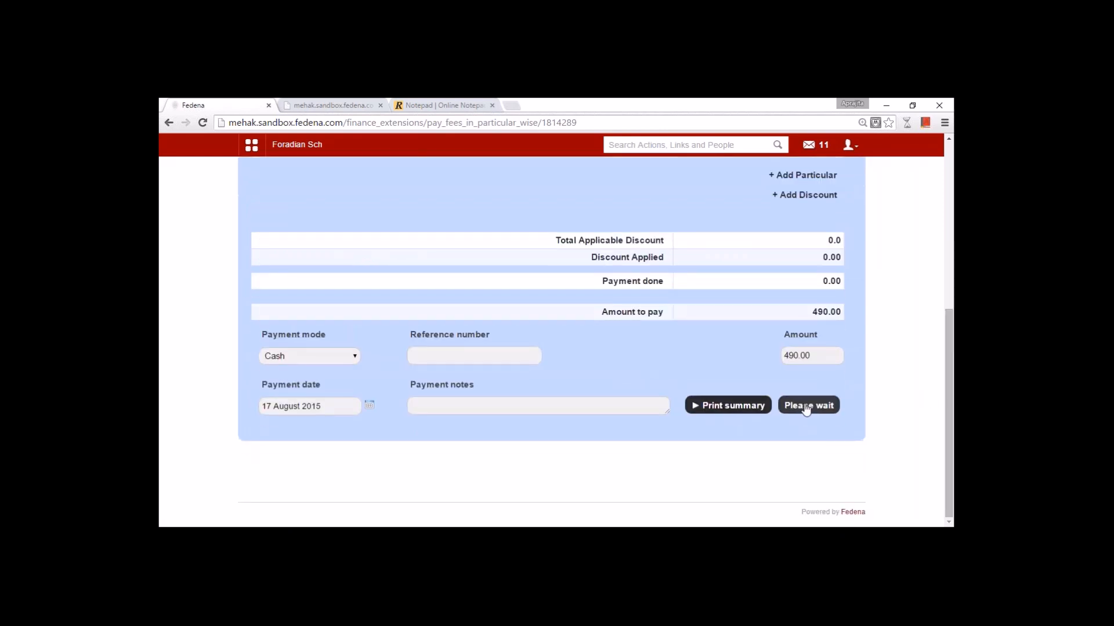
{"action": "left_click", "coordinate": [807, 405]}
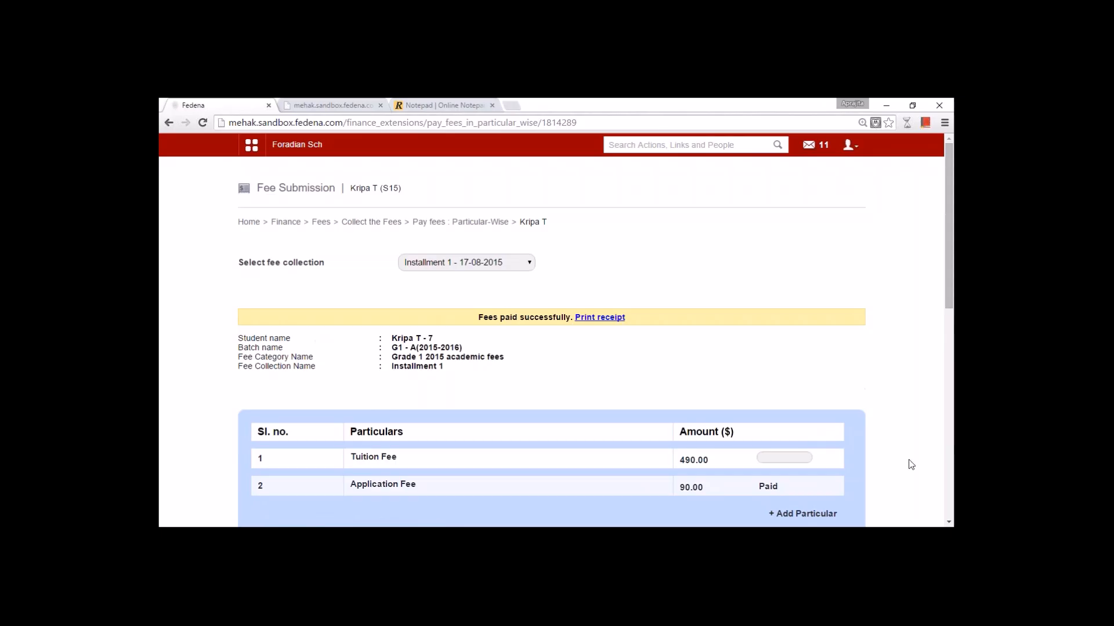
{"action": "scroll", "coordinate": [908, 463], "scroll_direction": "down", "scroll_amount": 3}
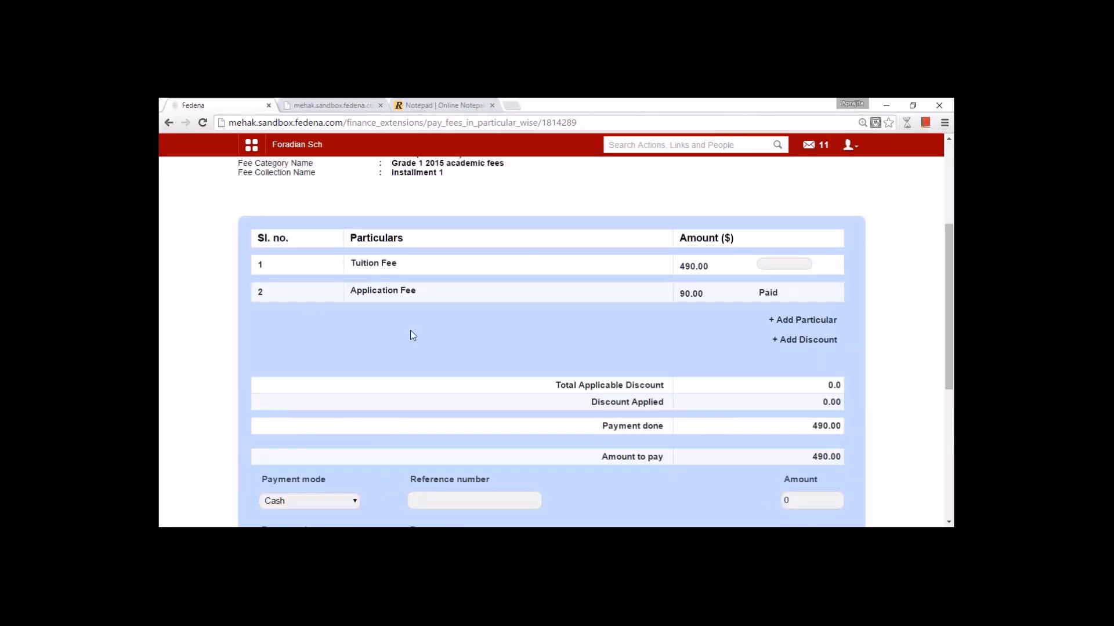
{"action": "scroll", "coordinate": [410, 329], "scroll_direction": "up", "scroll_amount": 4}
{"action": "scroll", "coordinate": [388, 279], "scroll_direction": "down", "scroll_amount": 7}
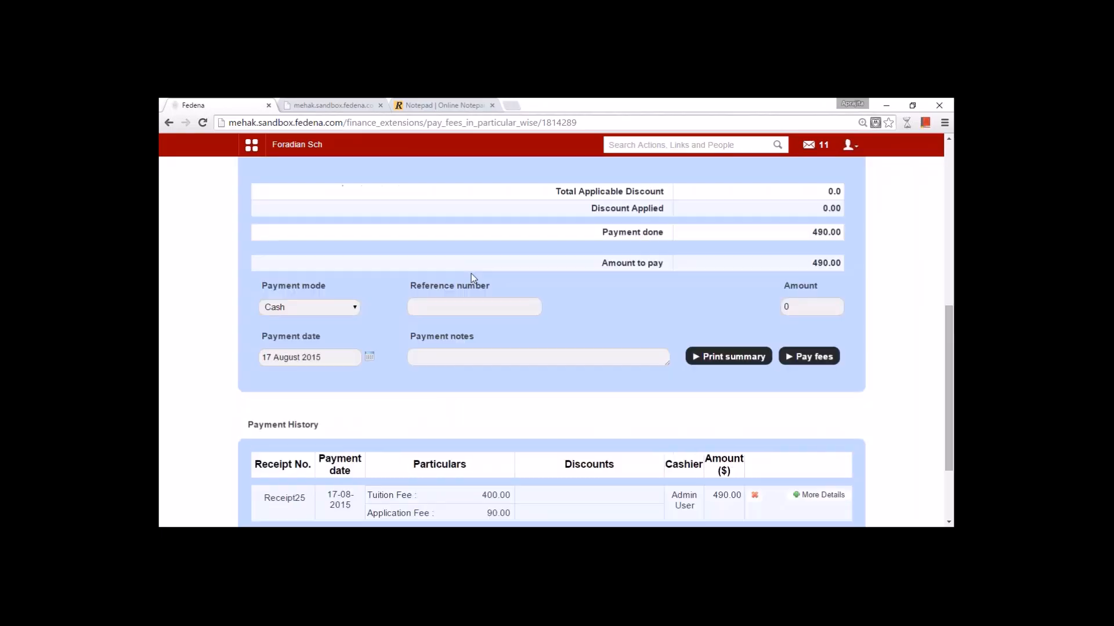
{"action": "scroll", "coordinate": [758, 271], "scroll_direction": "up", "scroll_amount": 3}
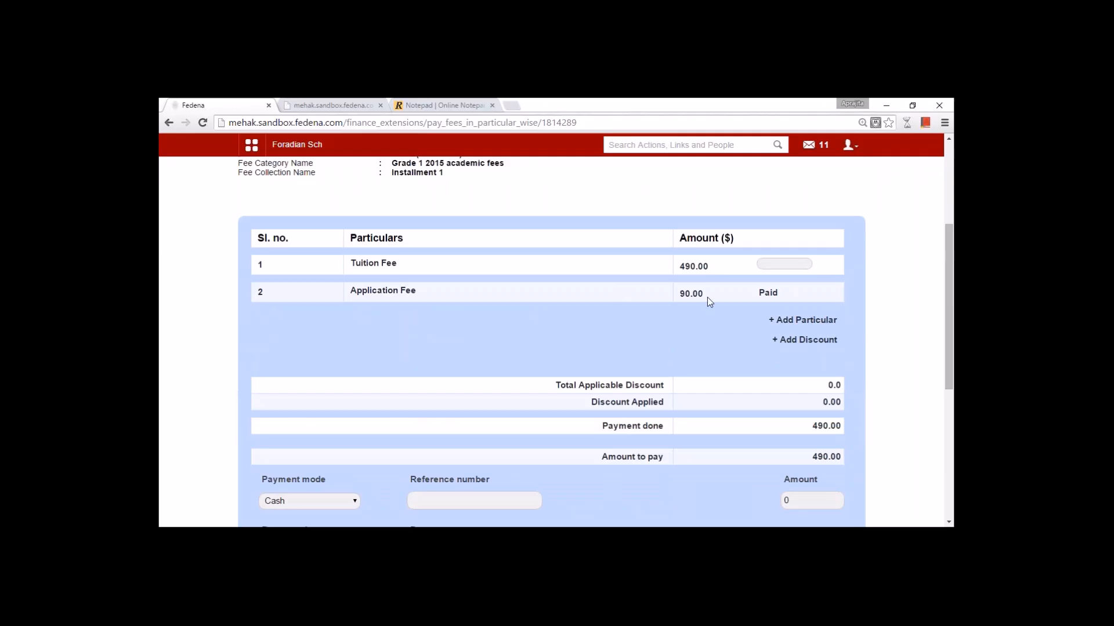
- Pay the remaining 490.00 Tuition Fee, then return to Collect the Fees
{"action": "left_click", "coordinate": [767, 263]}
{"action": "type", "text": "490"}
{"action": "scroll", "coordinate": [760, 278], "scroll_direction": "down", "scroll_amount": 5}
{"action": "left_click", "coordinate": [809, 246]}
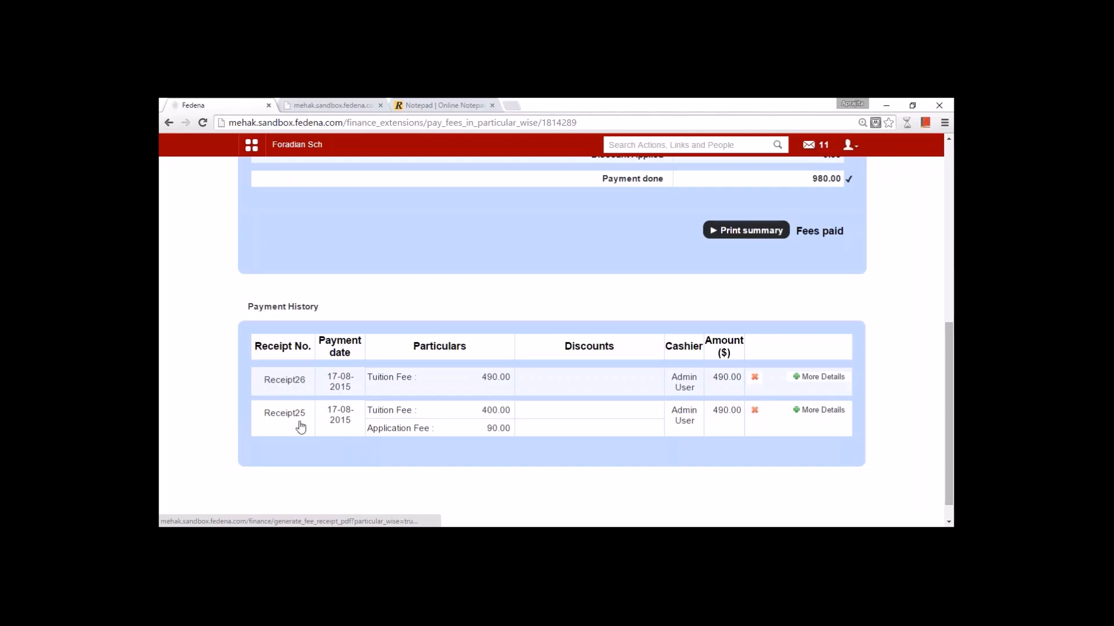
{"action": "scroll", "coordinate": [301, 428], "scroll_direction": "up", "scroll_amount": 7}
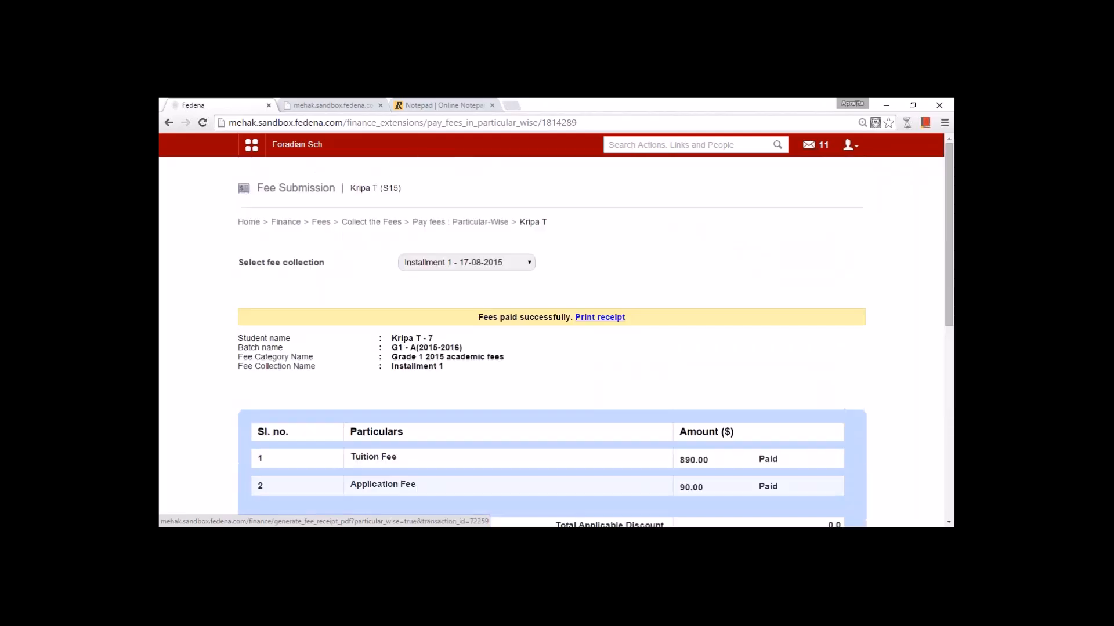
{"action": "scroll", "coordinate": [298, 415], "scroll_direction": "down", "scroll_amount": 6}
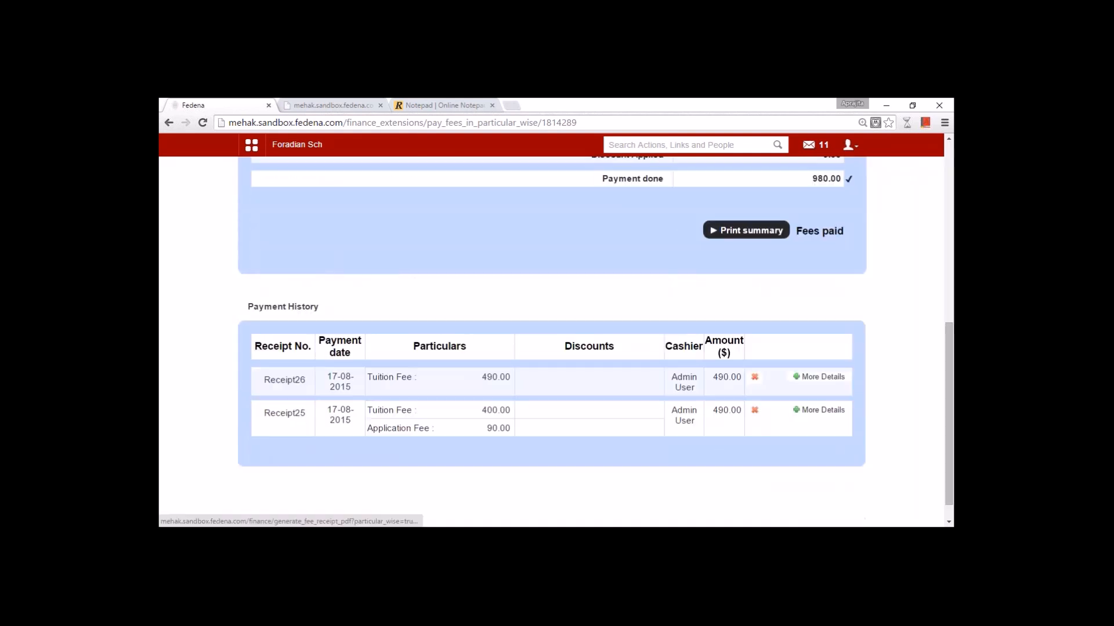
{"action": "scroll", "coordinate": [298, 415], "scroll_direction": "up", "scroll_amount": 3}
{"action": "scroll", "coordinate": [551, 343], "scroll_direction": "up", "scroll_amount": 3}
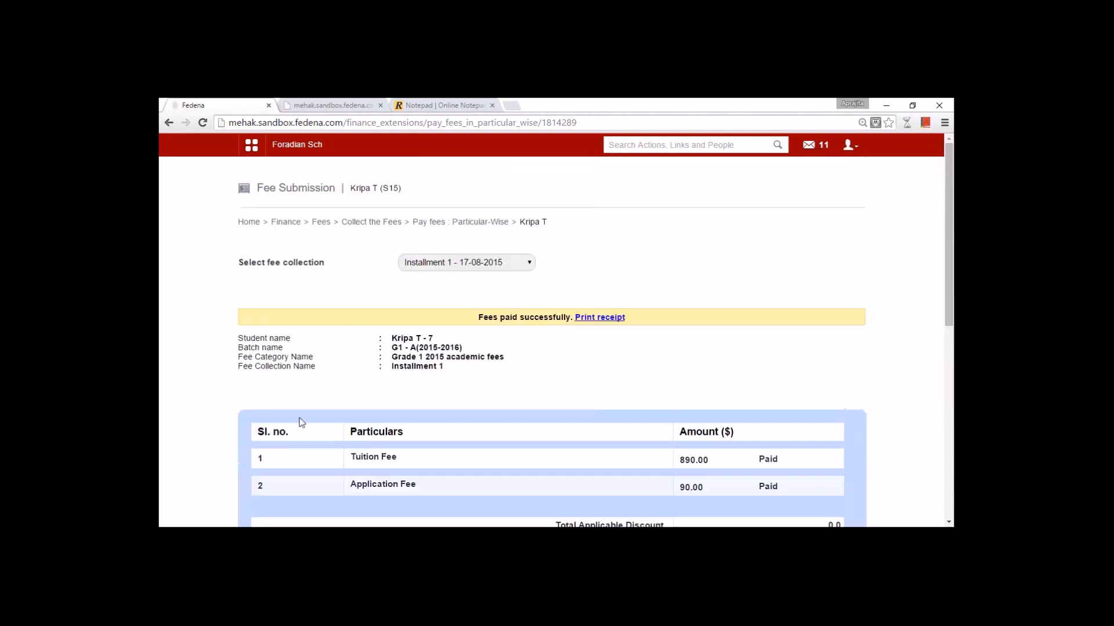
{"action": "left_click", "coordinate": [369, 223]}
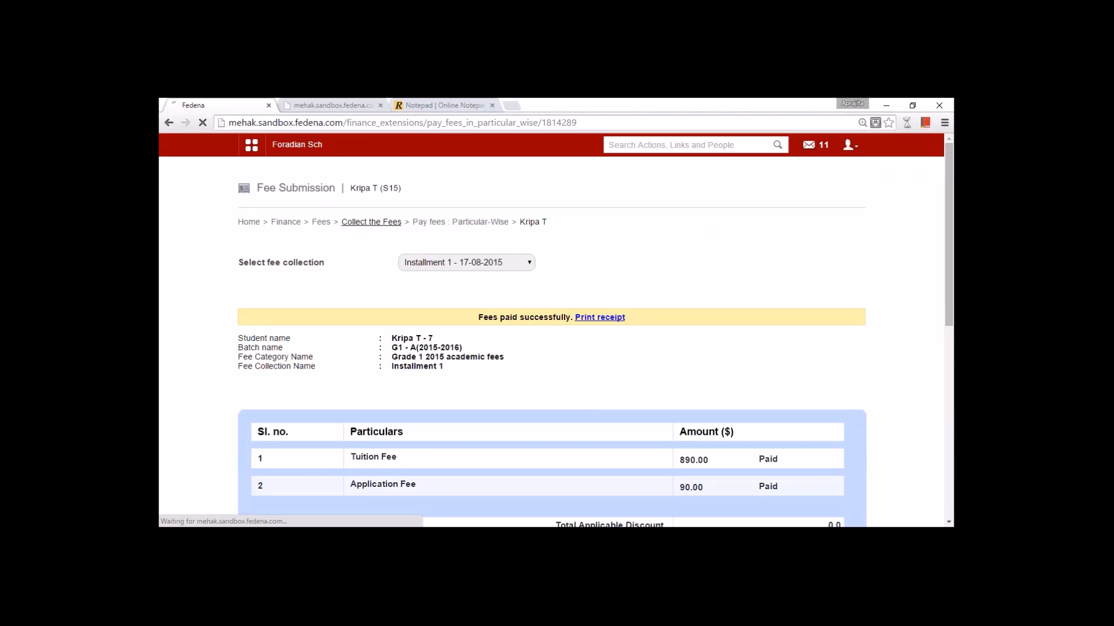
- Search Fee Structure for the student by name and open their record
{"action": "left_click", "coordinate": [321, 222]}
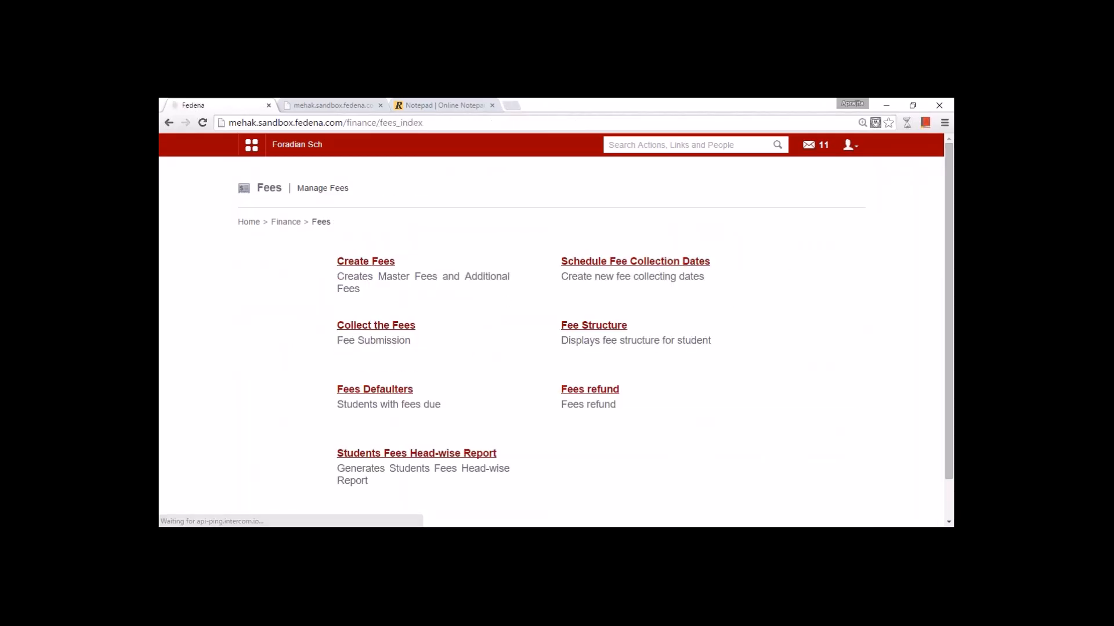
{"action": "left_click", "coordinate": [573, 328]}
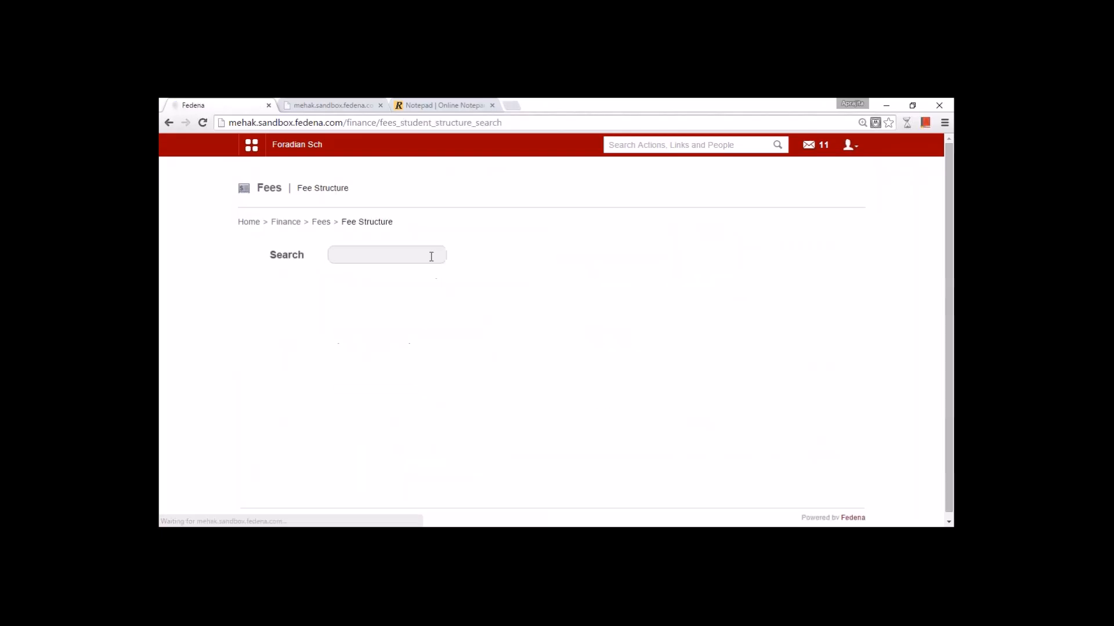
{"action": "type", "text": "deepak"}
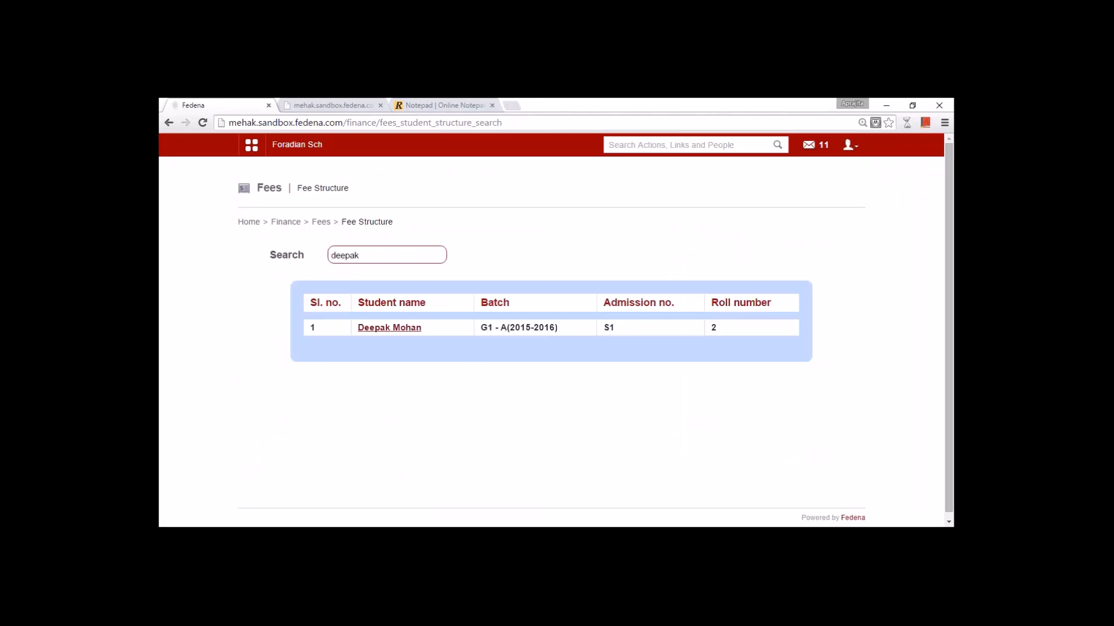
{"action": "left_click", "coordinate": [389, 327]}
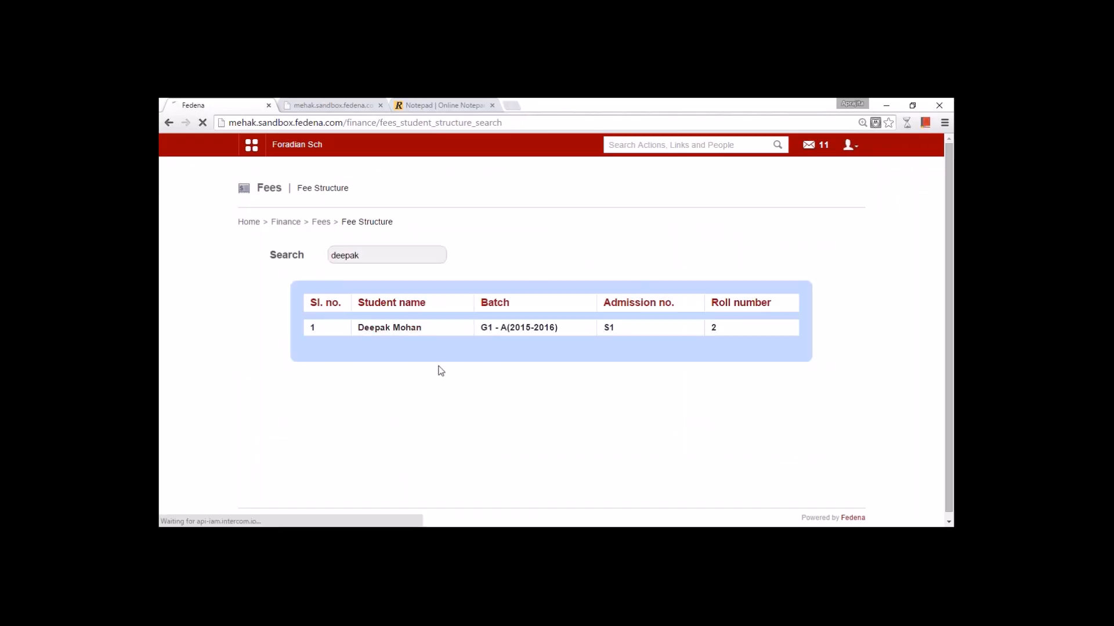
- Show Installment 1: 980.00 fees, 67.00 discount, 913.00 to pay, then go back to Fees
{"action": "left_click", "coordinate": [438, 262]}
{"action": "left_click", "coordinate": [440, 299]}
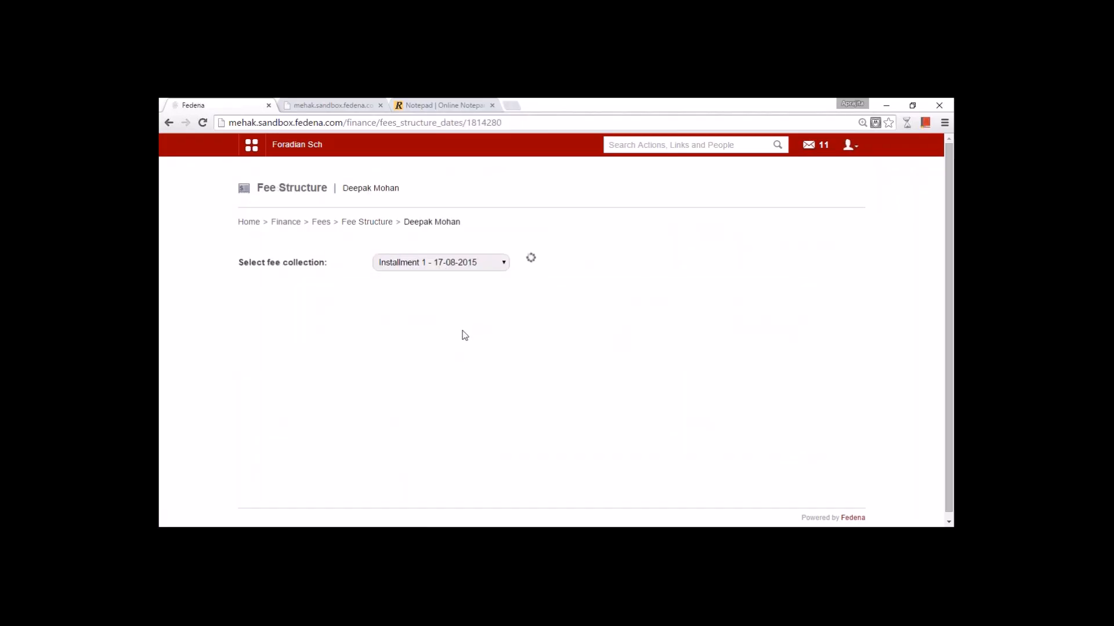
{"action": "scroll", "coordinate": [471, 344], "scroll_direction": "down", "scroll_amount": 3}
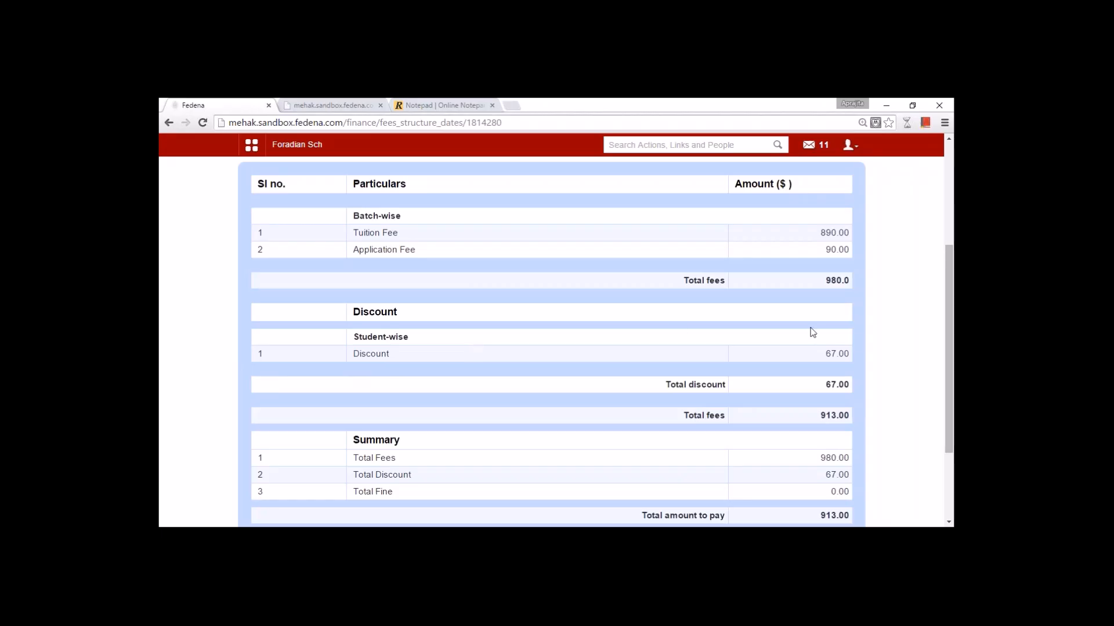
{"action": "mouse_move", "coordinate": [949, 360]}
{"action": "left_mouse_down"}
{"action": "mouse_move", "coordinate": [942, 399]}
{"action": "mouse_move", "coordinate": [930, 355]}
{"action": "left_mouse_up"}
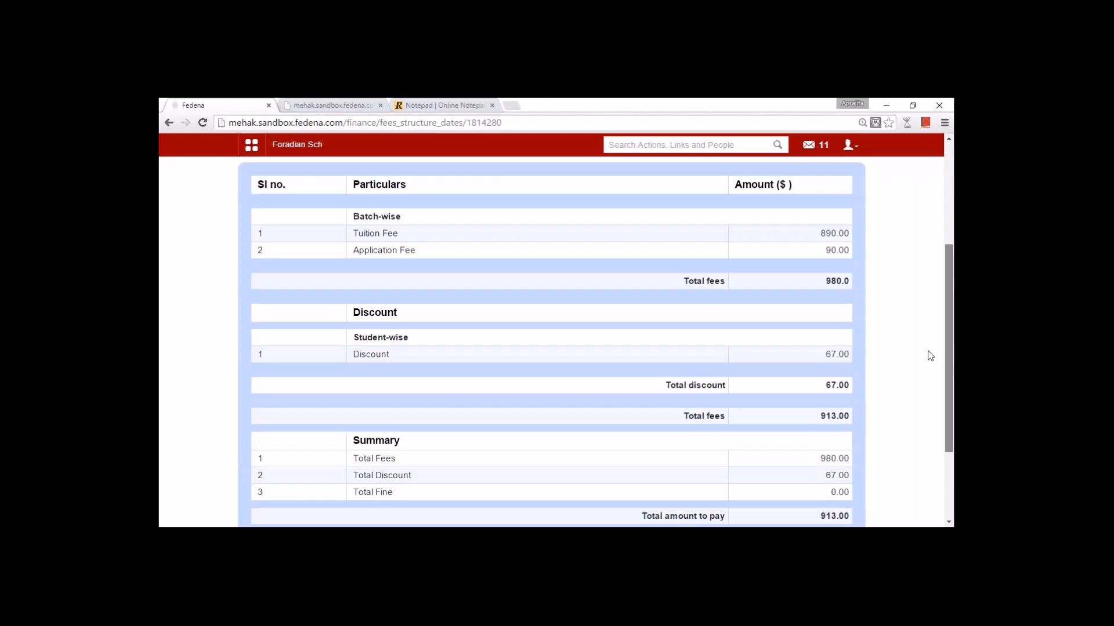
{"action": "scroll", "coordinate": [927, 351], "scroll_direction": "up", "scroll_amount": 2}
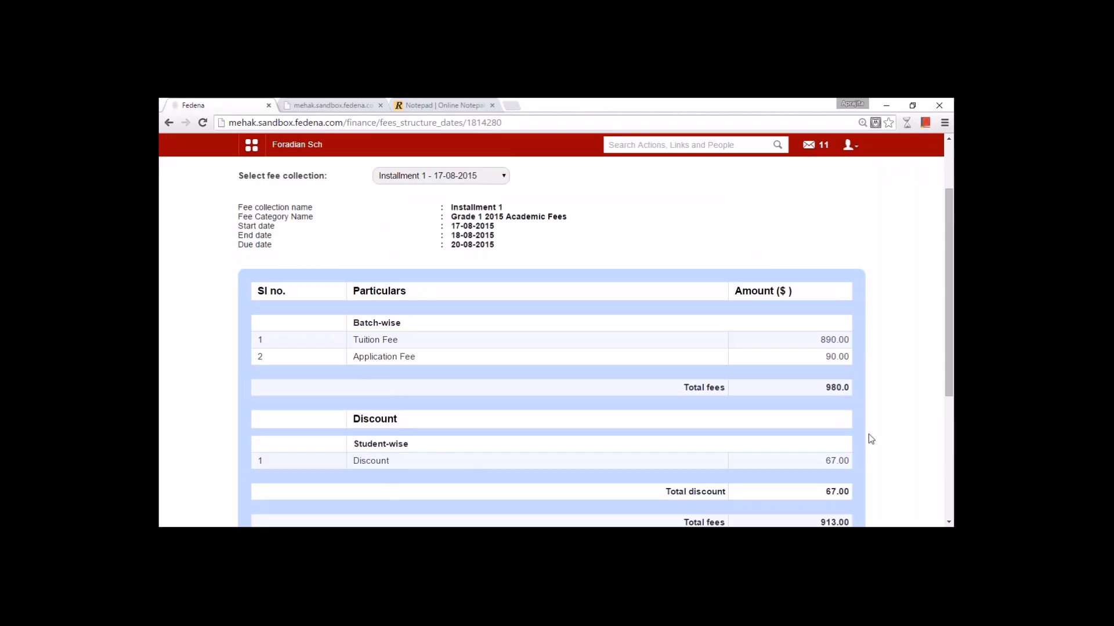
{"action": "left_click_drag", "start_coordinate": [943, 396], "coordinate": [936, 348]}
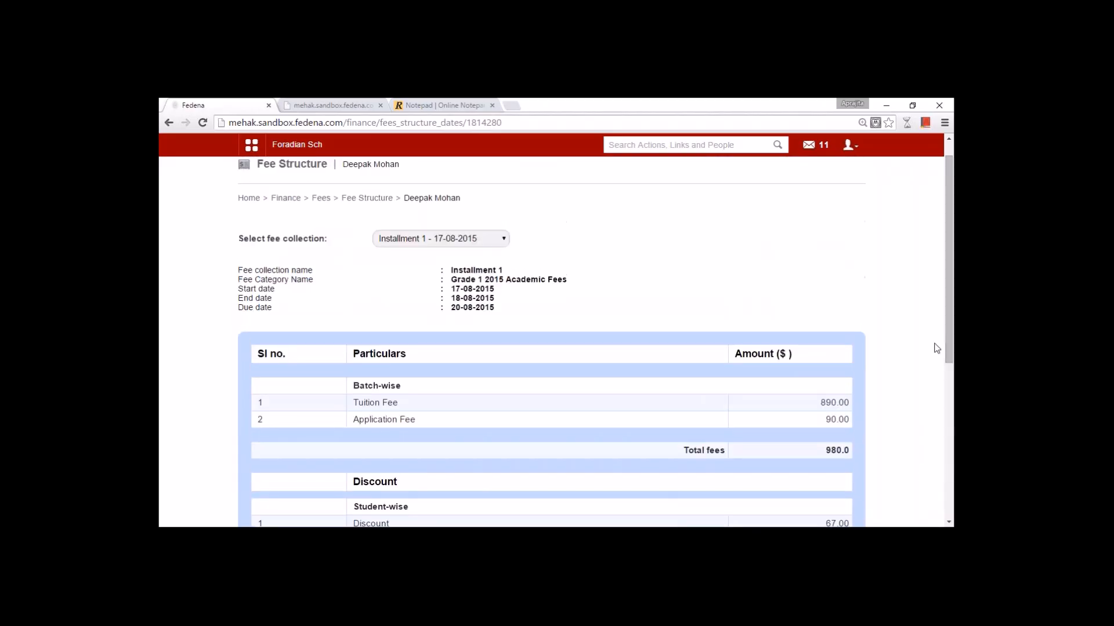
{"action": "left_click", "coordinate": [321, 199]}
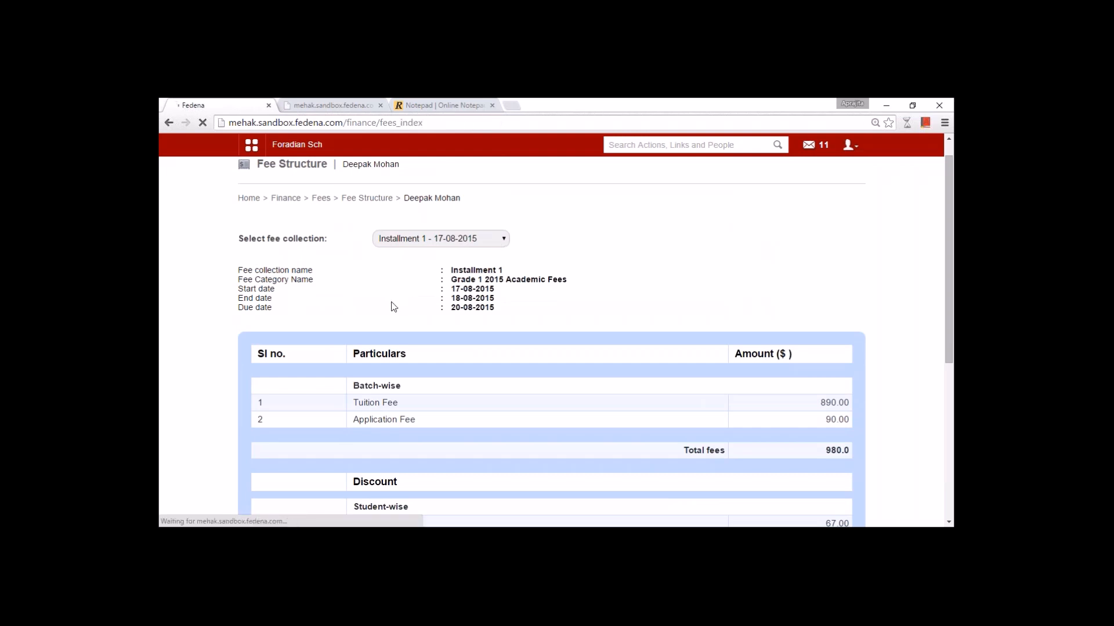
- List fee defaulters for Grade 1(Normal), batch G1 - A(2015-2016), Academic Fee_2014-15
{"action": "left_click", "coordinate": [385, 390]}
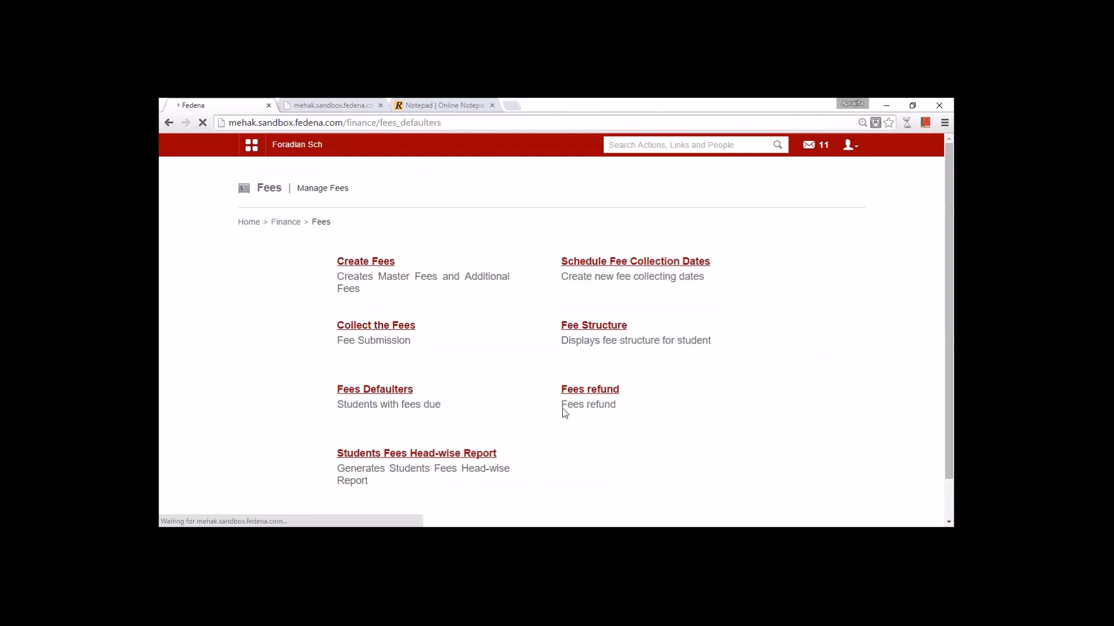
{"action": "left_click", "coordinate": [559, 264]}
{"action": "left_click", "coordinate": [566, 286]}
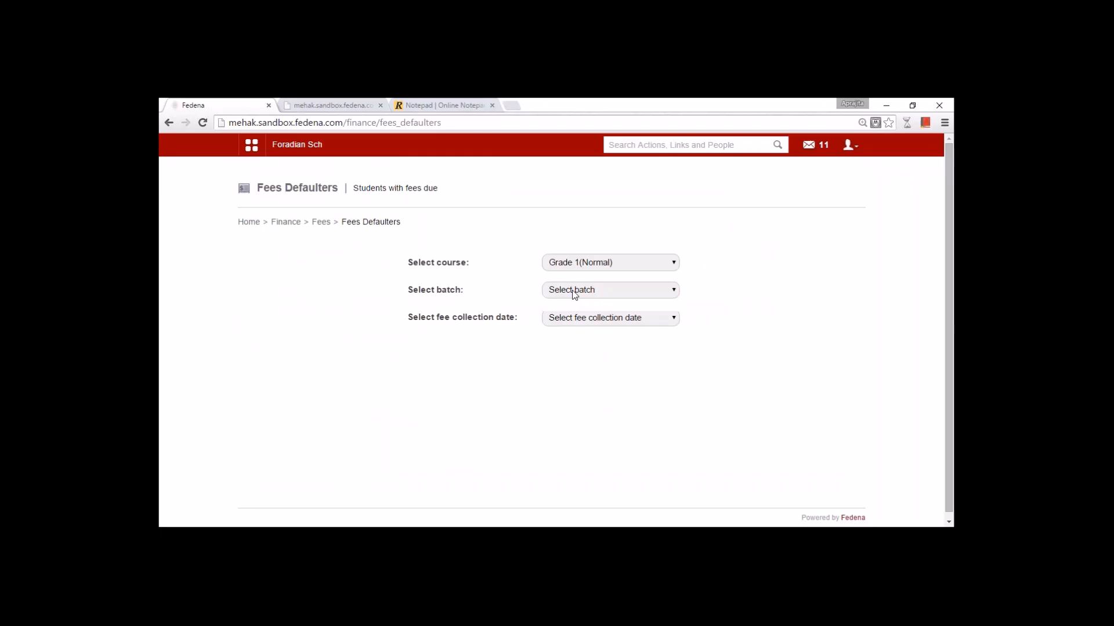
{"action": "left_click", "coordinate": [572, 295]}
{"action": "left_click", "coordinate": [577, 317]}
{"action": "left_click", "coordinate": [570, 292]}
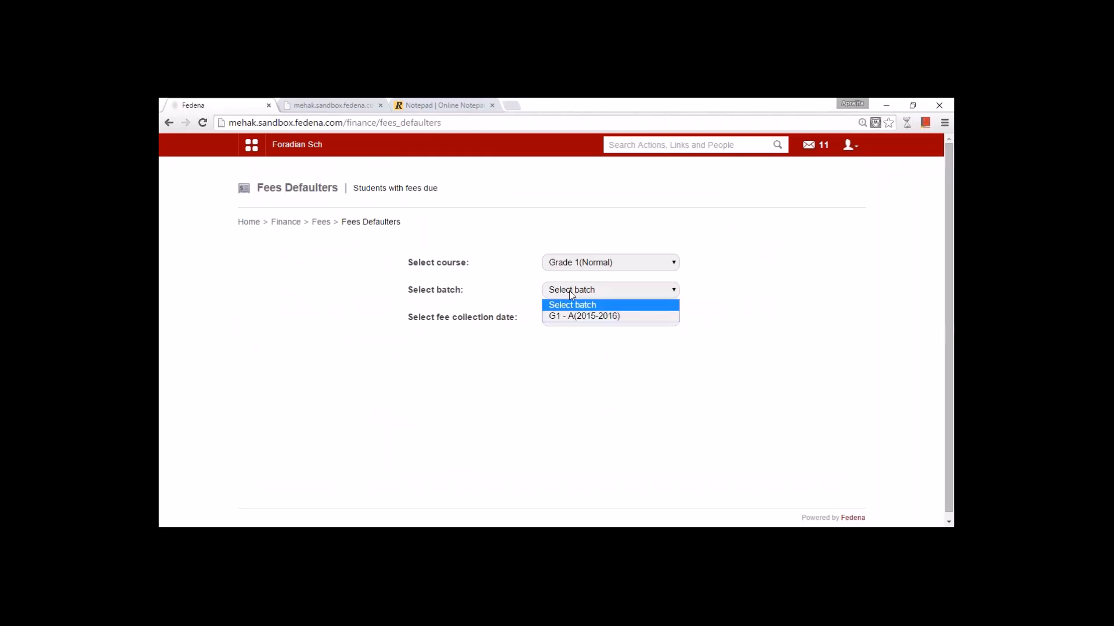
{"action": "left_click", "coordinate": [573, 314]}
{"action": "left_click", "coordinate": [579, 321]}
{"action": "left_click", "coordinate": [584, 346]}
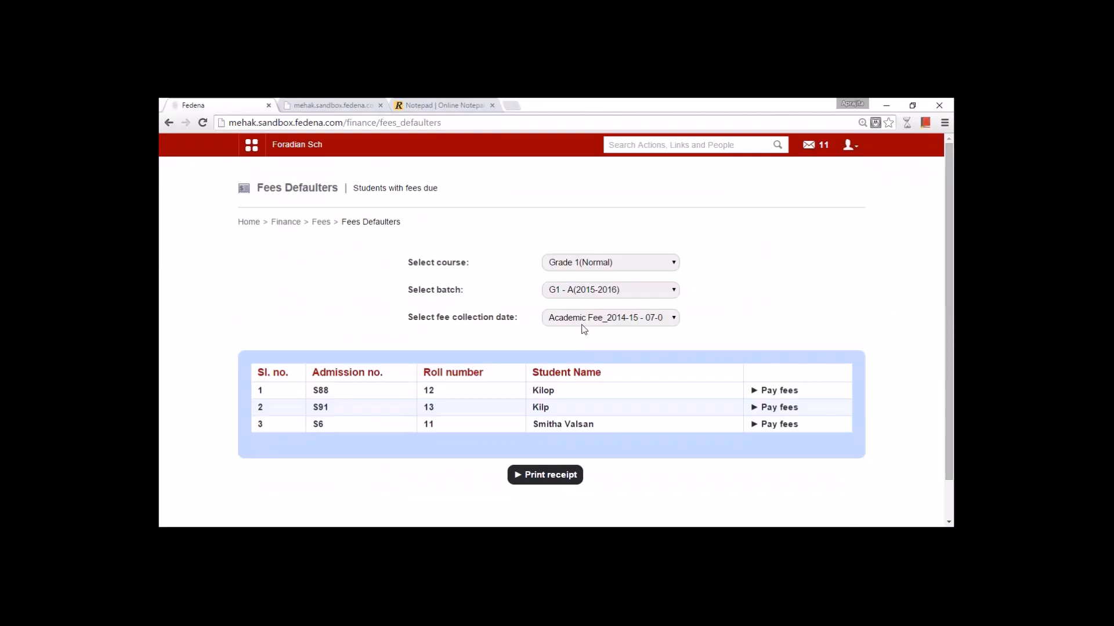
{"action": "left_click", "coordinate": [582, 322]}
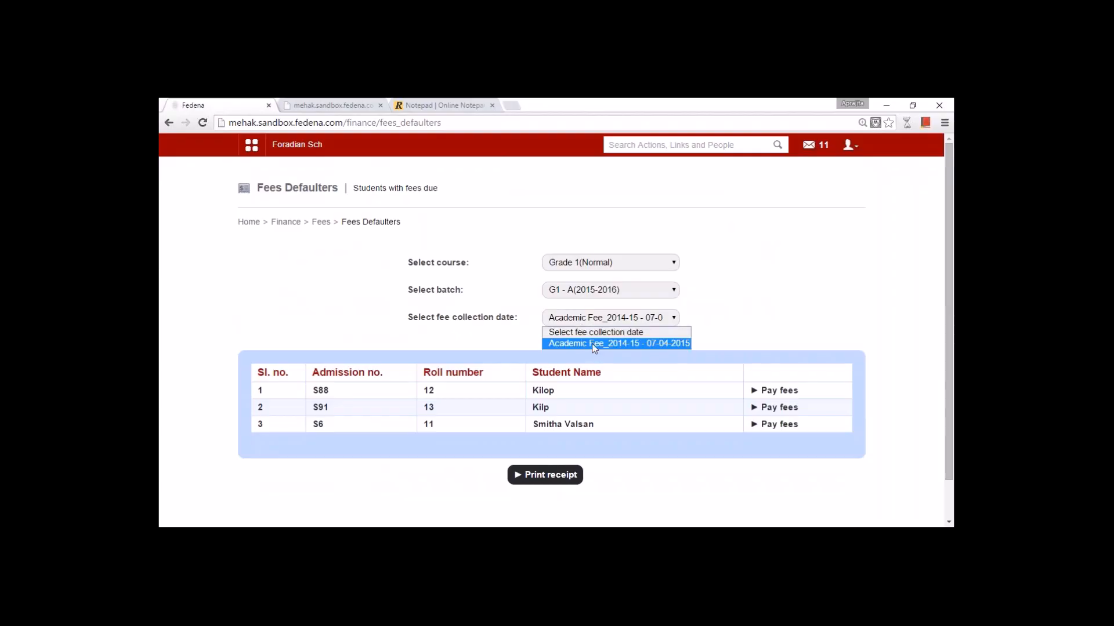
{"action": "left_click", "coordinate": [656, 343]}
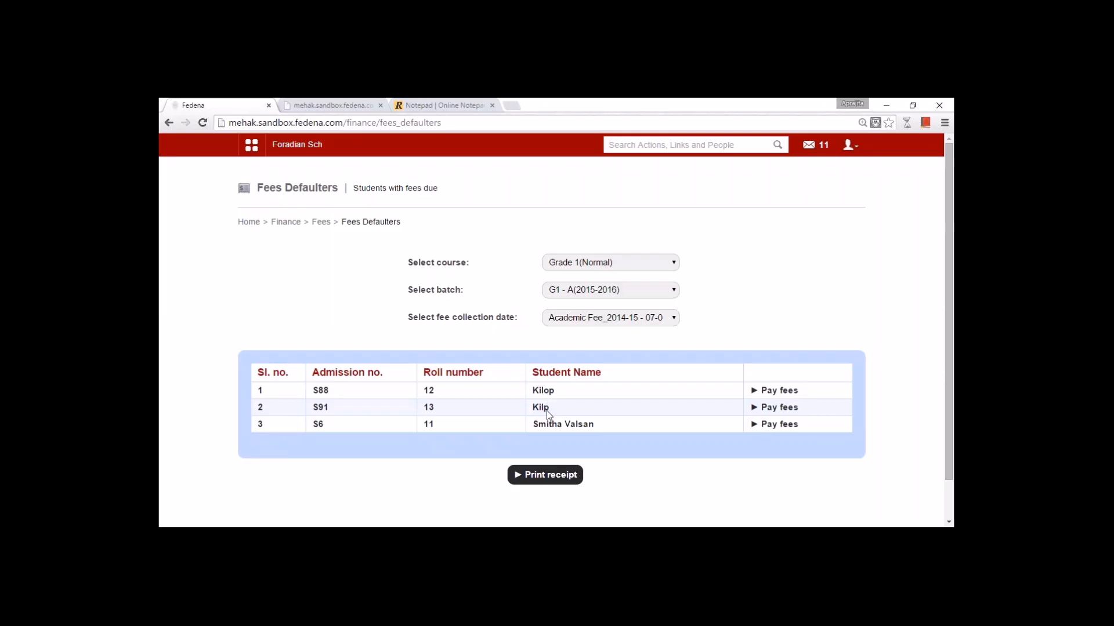
- Add a 780 fine to the first defaulter, pay the 3080.00 total, and return to Fees
{"action": "left_click", "coordinate": [780, 390]}
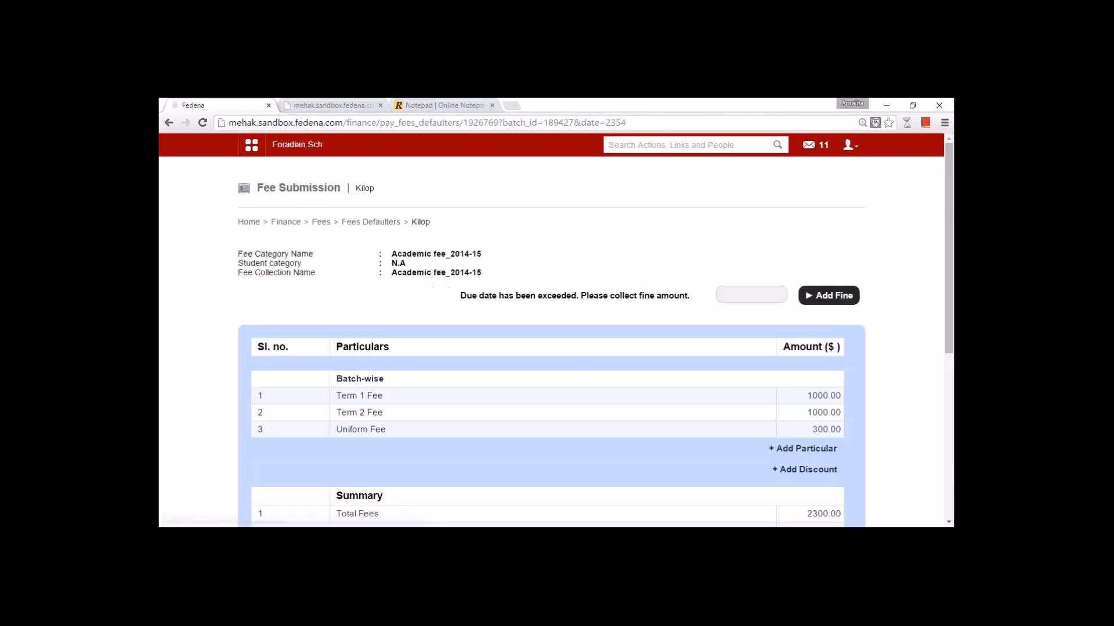
{"action": "left_click_drag", "start_coordinate": [952, 347], "coordinate": [951, 374]}
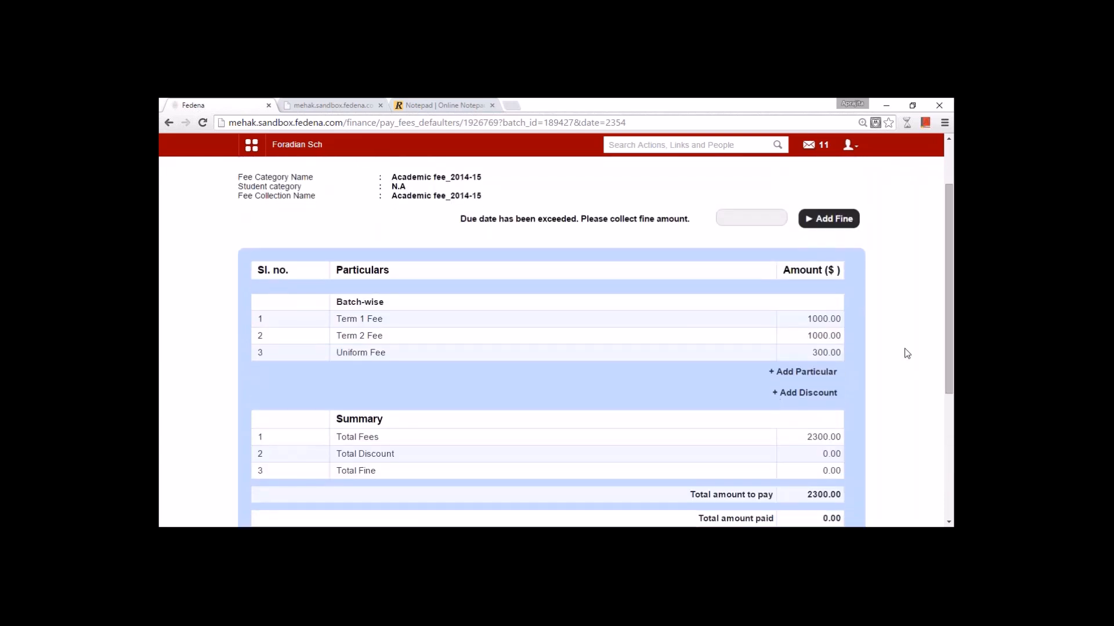
{"action": "left_click", "coordinate": [739, 219]}
{"action": "type", "text": "780"}
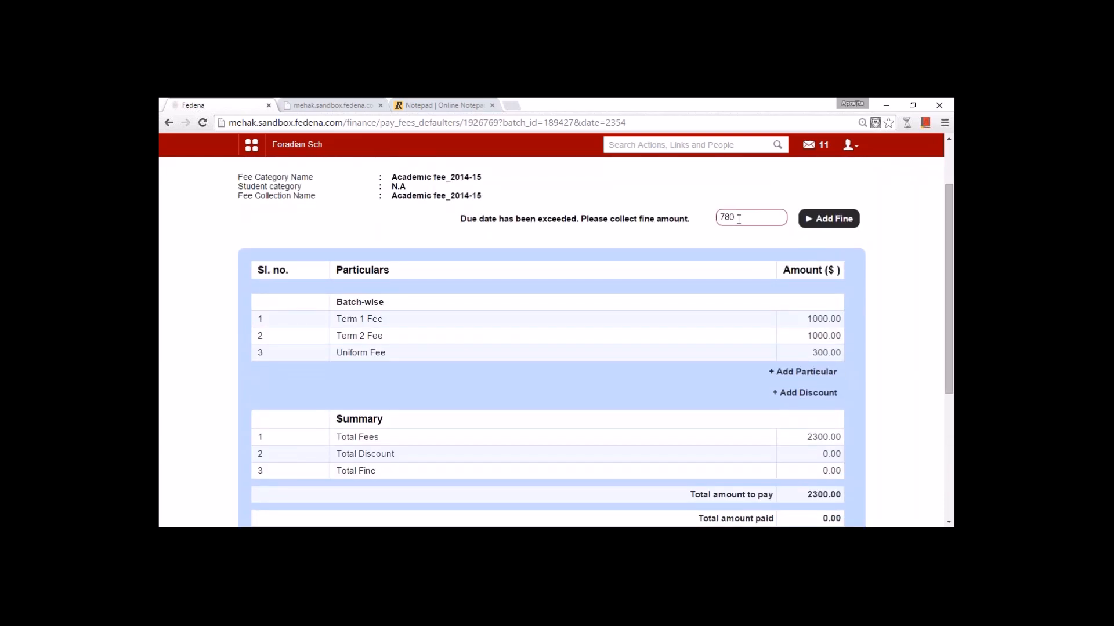
{"action": "left_click", "coordinate": [805, 223]}
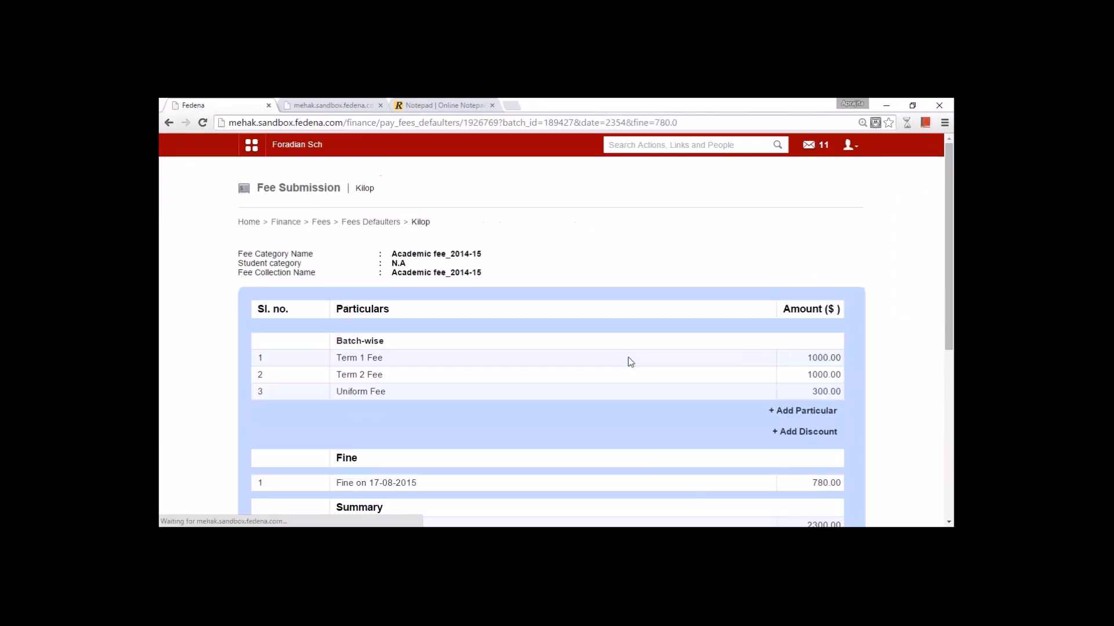
{"action": "scroll", "coordinate": [638, 360], "scroll_direction": "down", "scroll_amount": 5}
{"action": "left_click", "coordinate": [805, 407]}
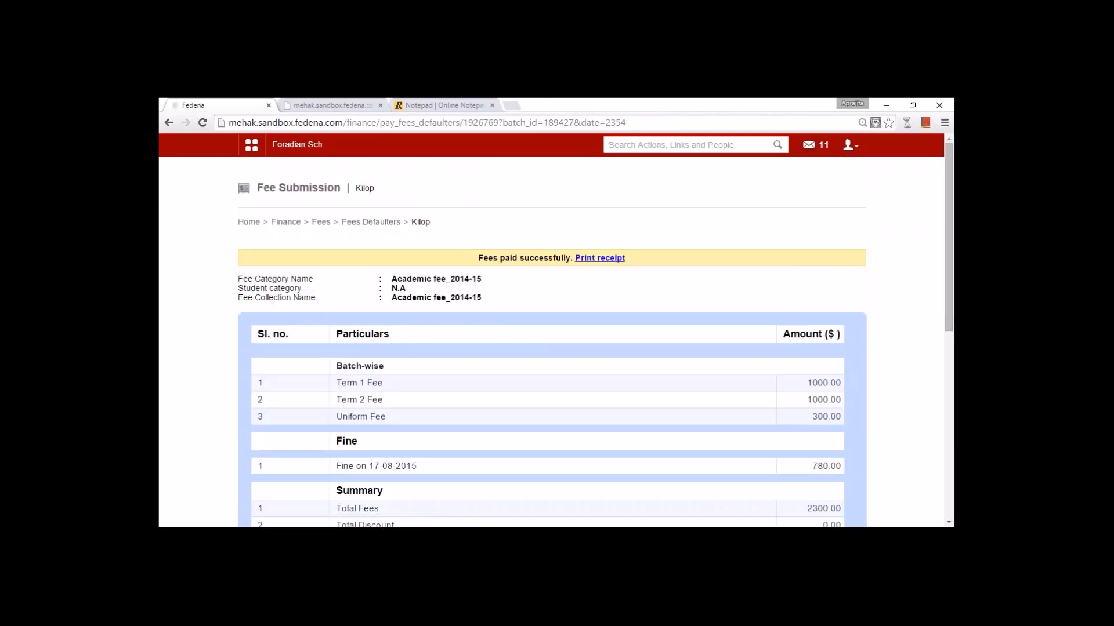
{"action": "scroll", "coordinate": [551, 343], "scroll_direction": "down", "scroll_amount": 7}
{"action": "scroll", "coordinate": [604, 406], "scroll_direction": "up", "scroll_amount": 7}
{"action": "left_click", "coordinate": [322, 226]}
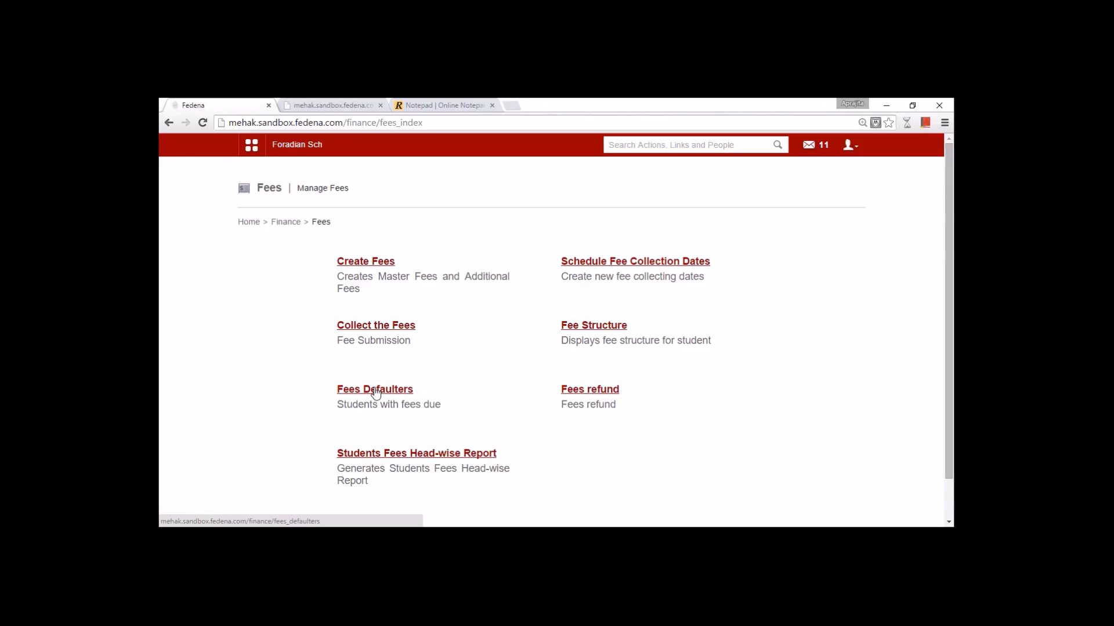
- Start a refund rule for Installment 1 named 'Student Leaving institute'
{"action": "left_click", "coordinate": [589, 391]}
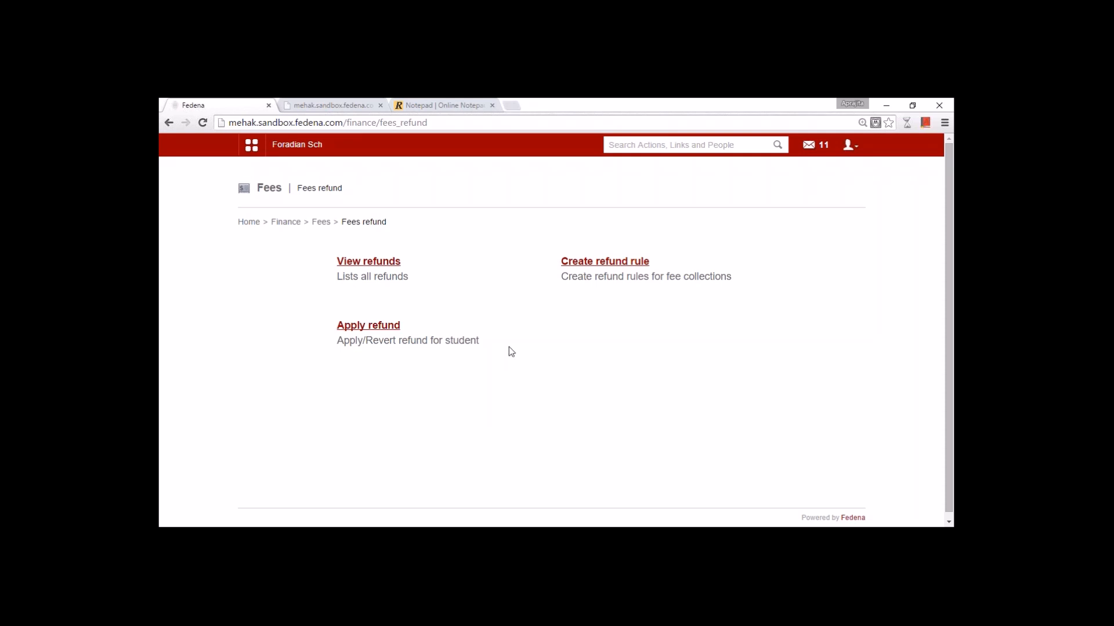
{"action": "left_click", "coordinate": [619, 263]}
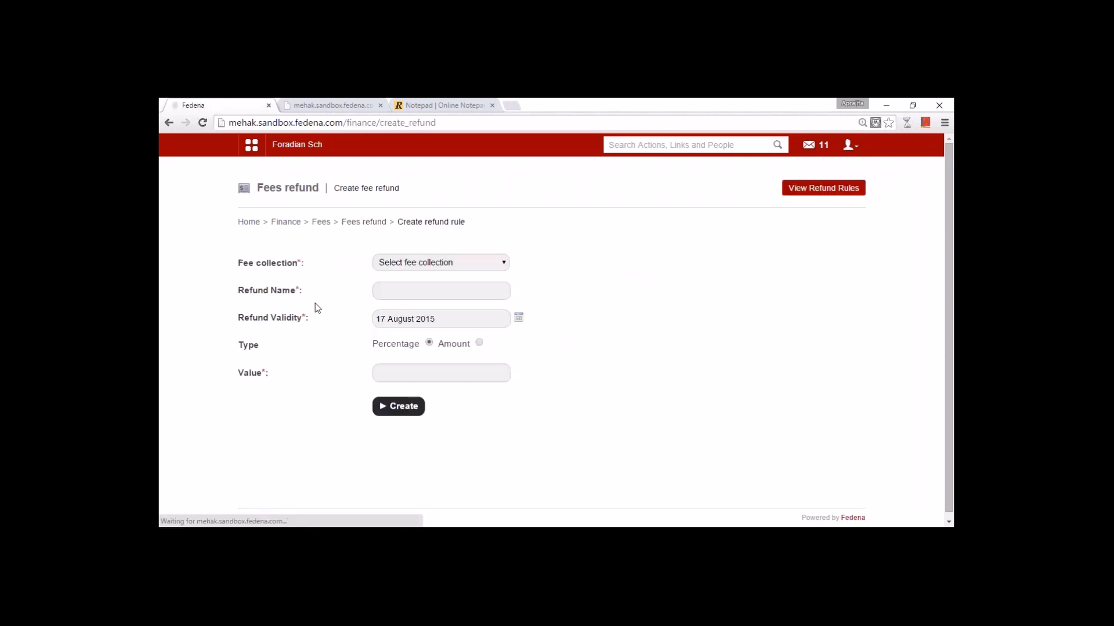
{"action": "left_click", "coordinate": [412, 269]}
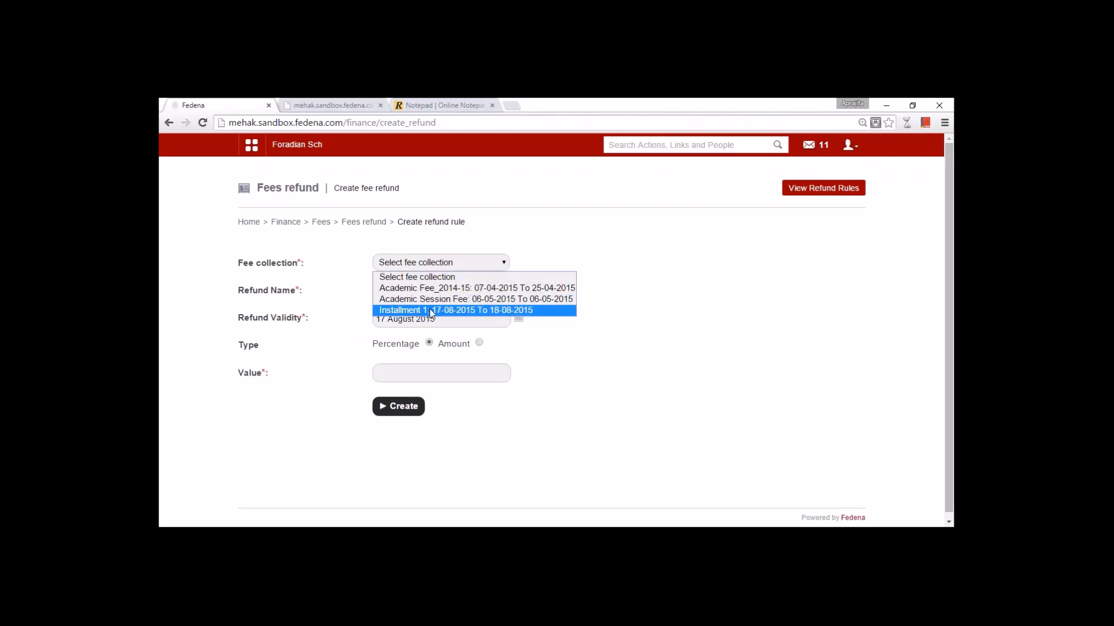
{"action": "left_click", "coordinate": [432, 310]}
{"action": "left_click", "coordinate": [399, 291]}
{"action": "type", "text": "Student"}
{"action": "key", "text": "Down"}
{"action": "key", "text": "Return"}
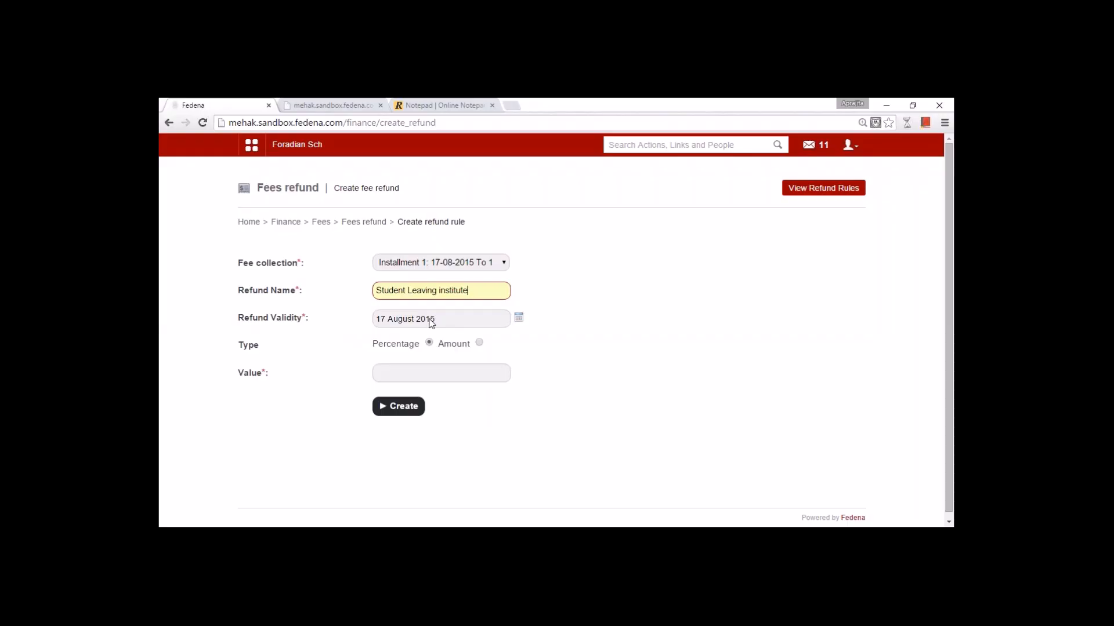
- Set the refund to 5 percent, create the rule, and return to Fees refund
{"action": "left_click", "coordinate": [479, 343]}
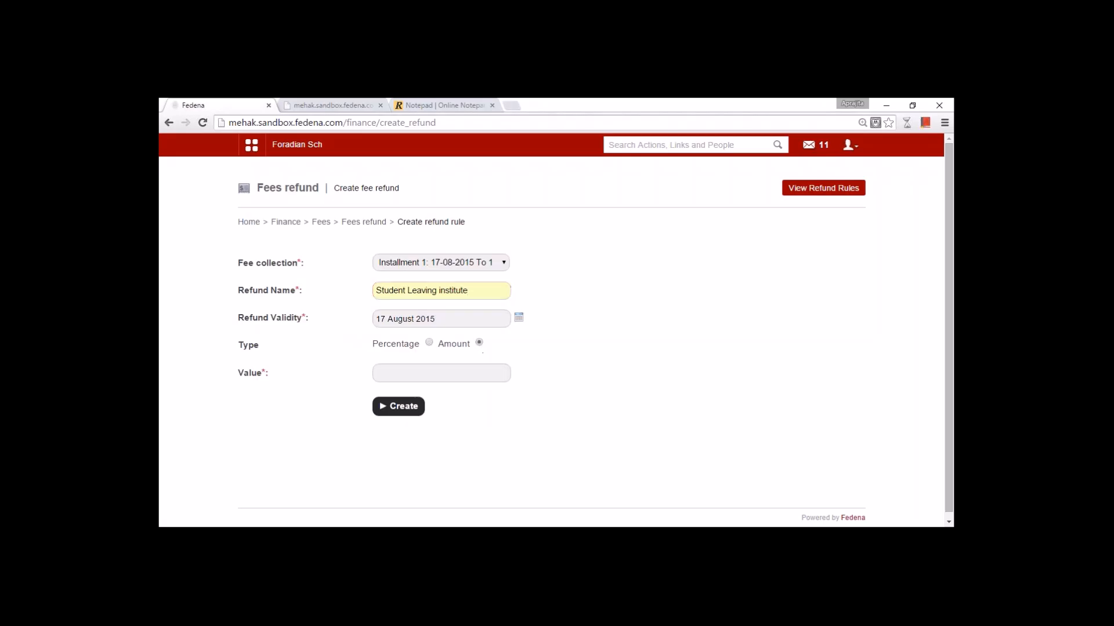
{"action": "left_click", "coordinate": [429, 344]}
{"action": "left_click", "coordinate": [429, 371]}
{"action": "type", "text": "5"}
{"action": "left_click", "coordinate": [407, 412]}
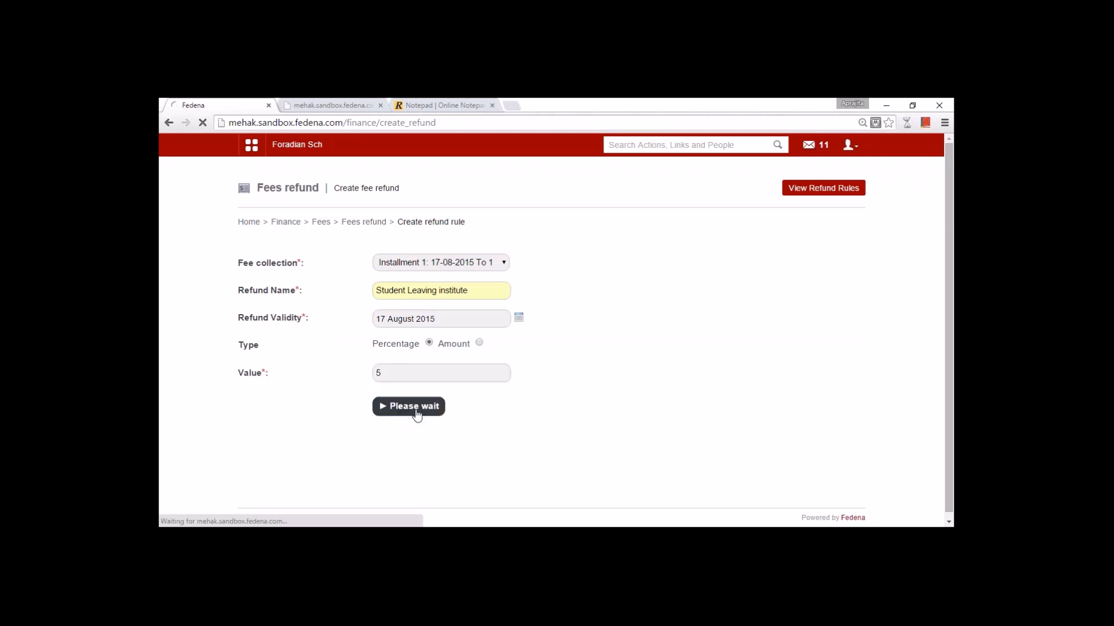
{"action": "left_click", "coordinate": [363, 222]}
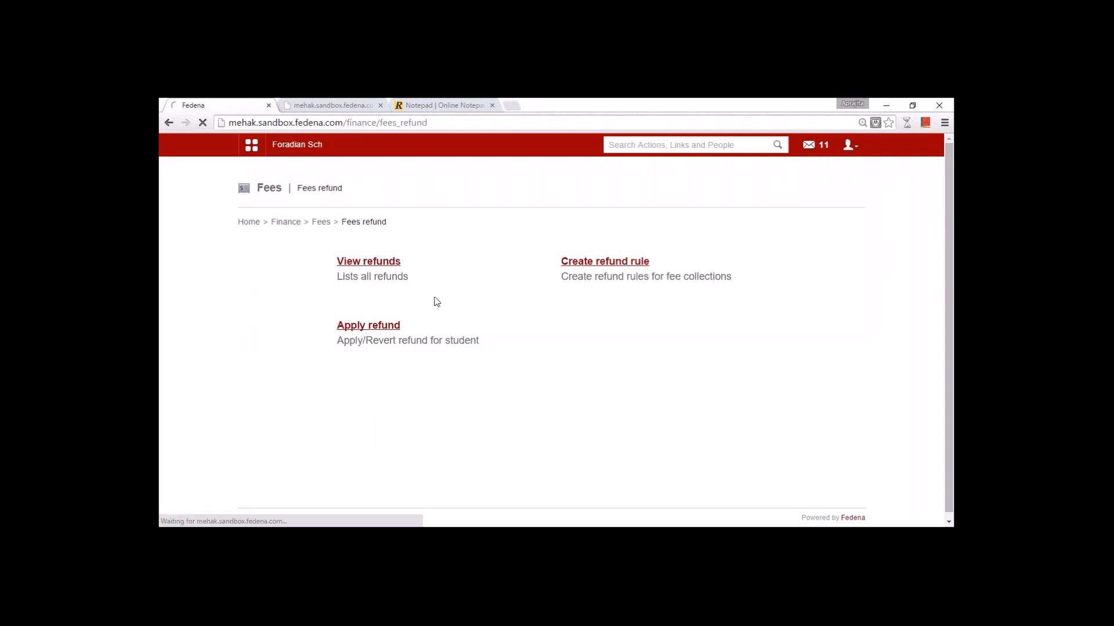
- Open Apply refund for the searched student's Installment 1 fee collection
{"action": "left_click", "coordinate": [384, 326]}
{"action": "left_click", "coordinate": [410, 259]}
{"action": "type", "text": "deep"}
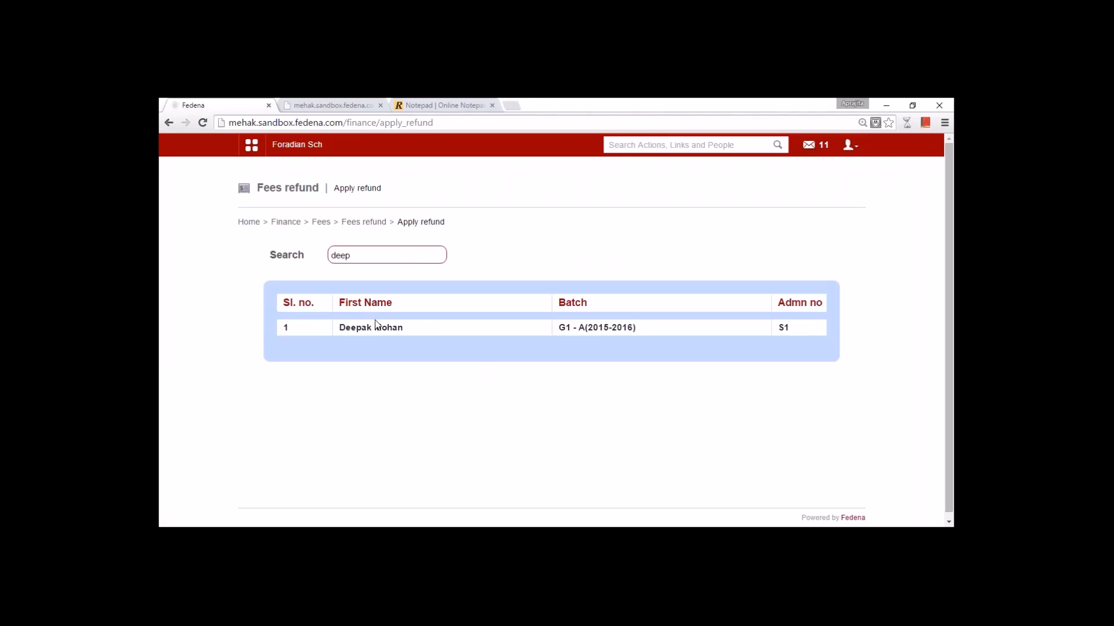
{"action": "left_click", "coordinate": [373, 327]}
{"action": "left_click", "coordinate": [456, 266]}
{"action": "left_click", "coordinate": [458, 302]}
- Refund 45.65 with the description 'Leaving date : 17 aug 2015'
{"action": "scroll", "coordinate": [460, 306], "scroll_direction": "down", "scroll_amount": 3}
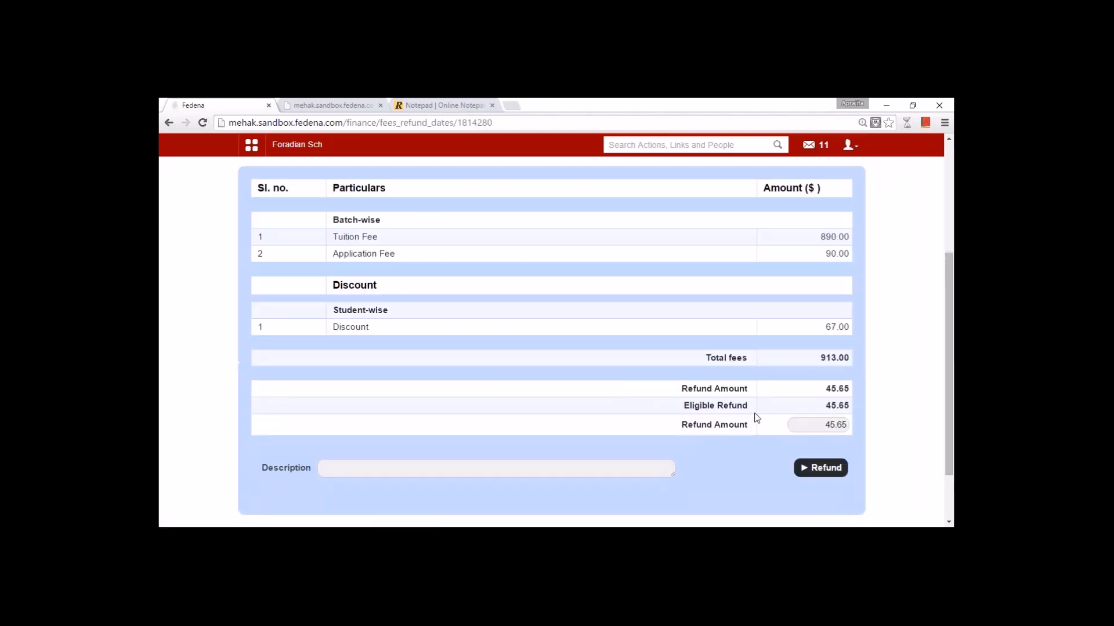
{"action": "left_click_drag", "start_coordinate": [823, 425], "coordinate": [851, 433]}
{"action": "left_click", "coordinate": [594, 404]}
{"action": "scroll", "coordinate": [595, 404], "scroll_direction": "down", "scroll_amount": 2}
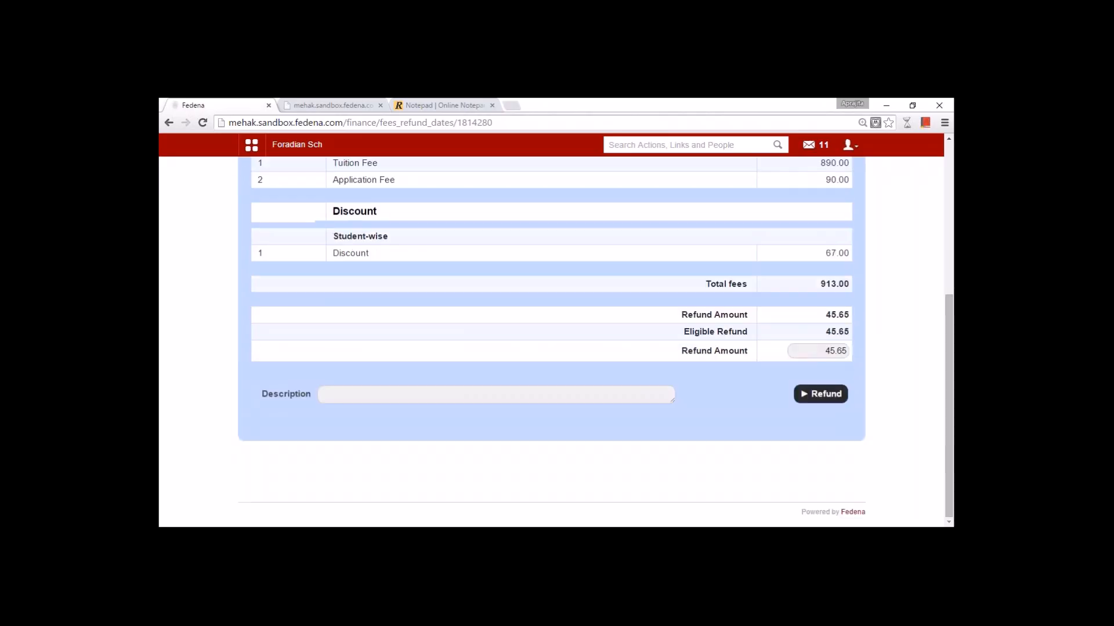
{"action": "left_click", "coordinate": [574, 394]}
{"action": "type", "text": "Leaving date : 17 aug 2015"}
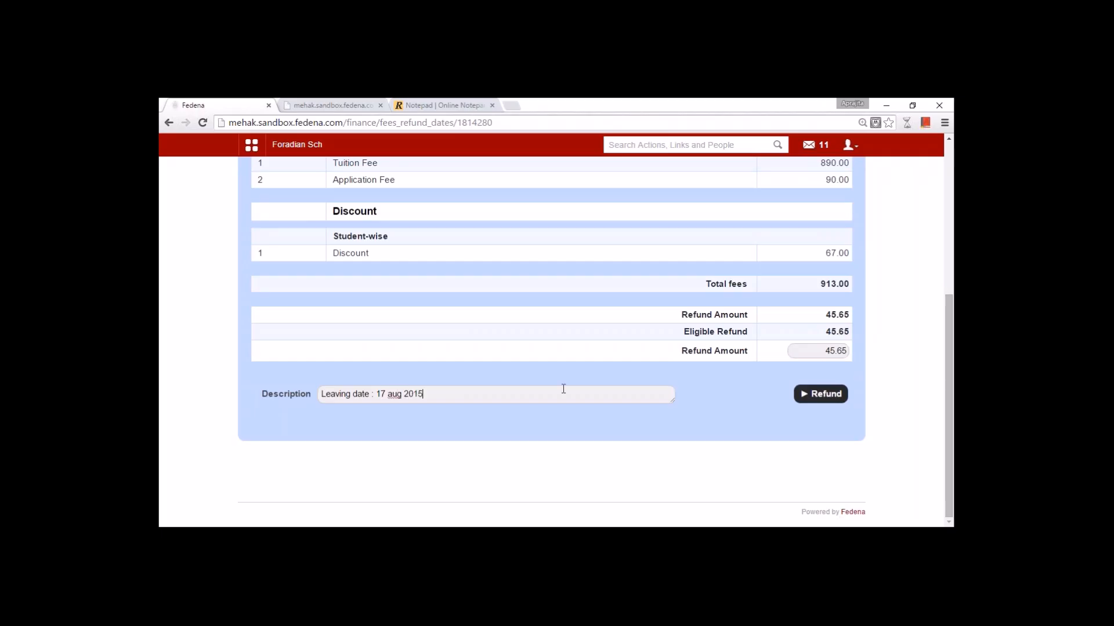
{"action": "left_click", "coordinate": [820, 394]}
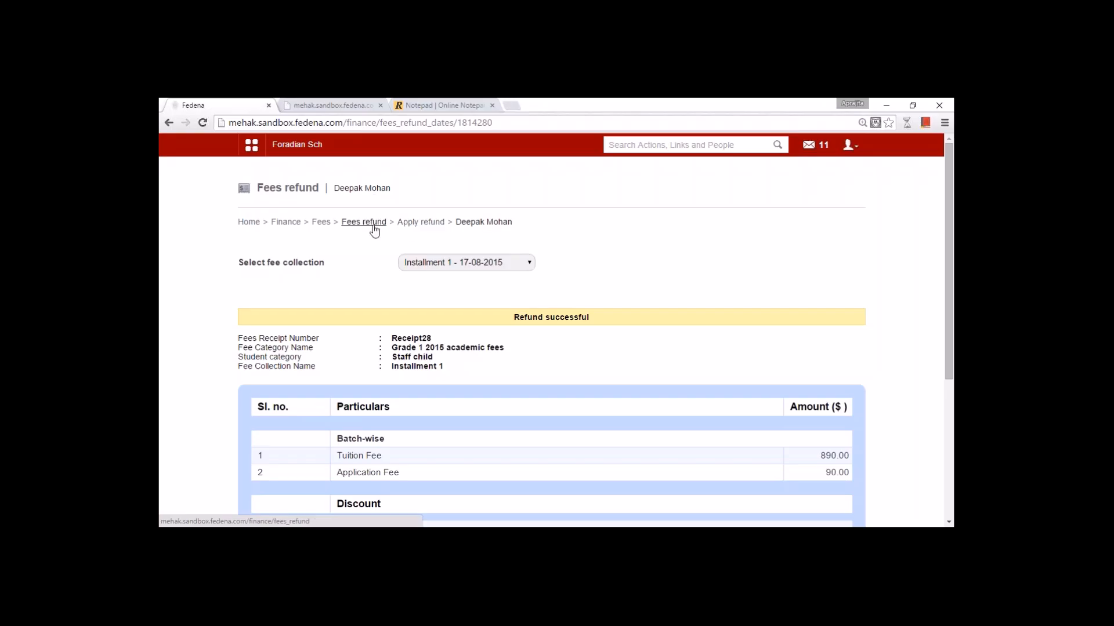
- Generate the batch-wise fees head report for Grade 1(Normal)
{"action": "left_click", "coordinate": [321, 223]}
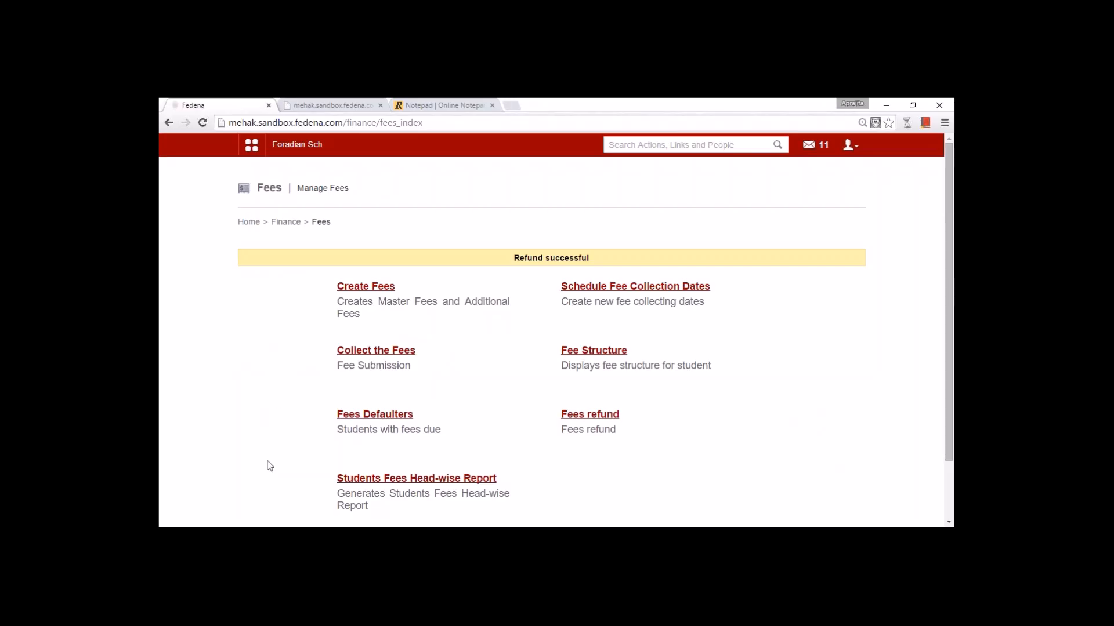
{"action": "left_click", "coordinate": [403, 477]}
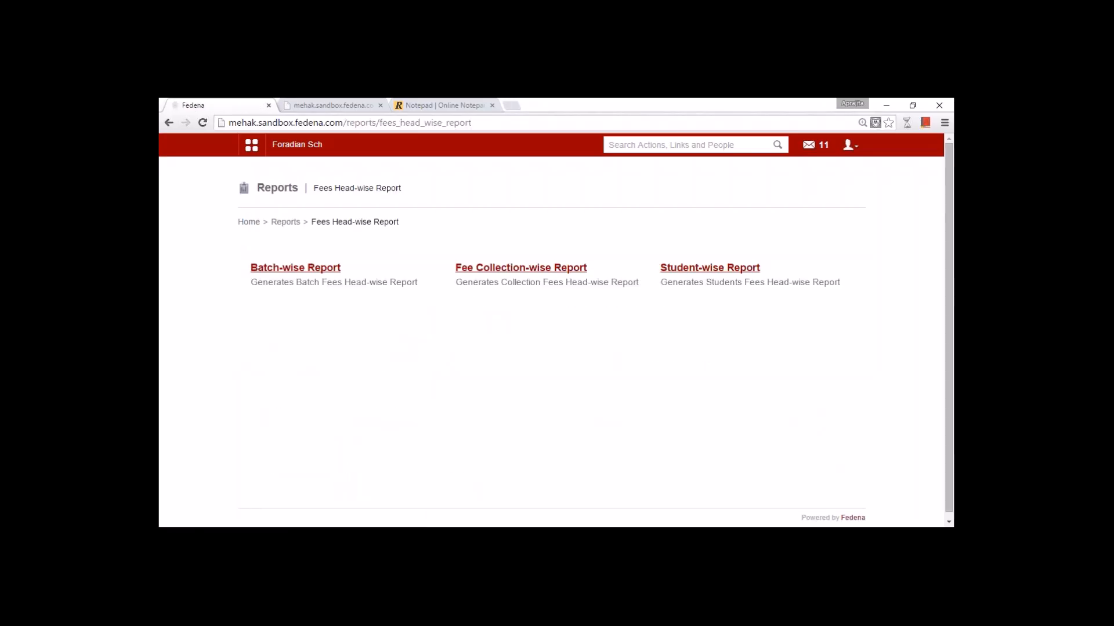
{"action": "left_click", "coordinate": [309, 270]}
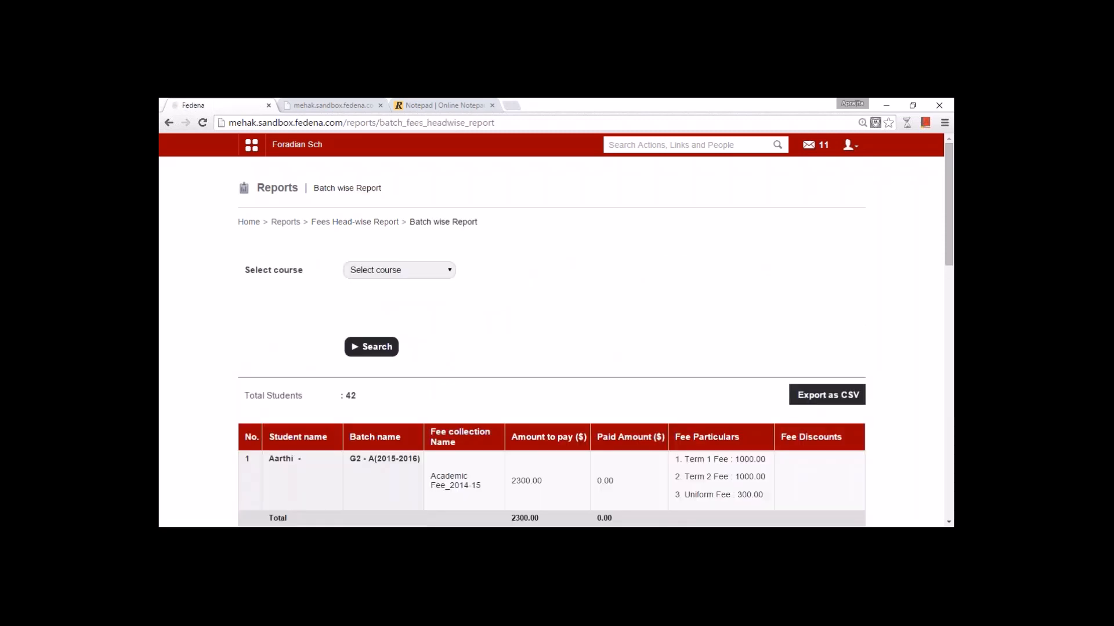
{"action": "left_click", "coordinate": [380, 271]}
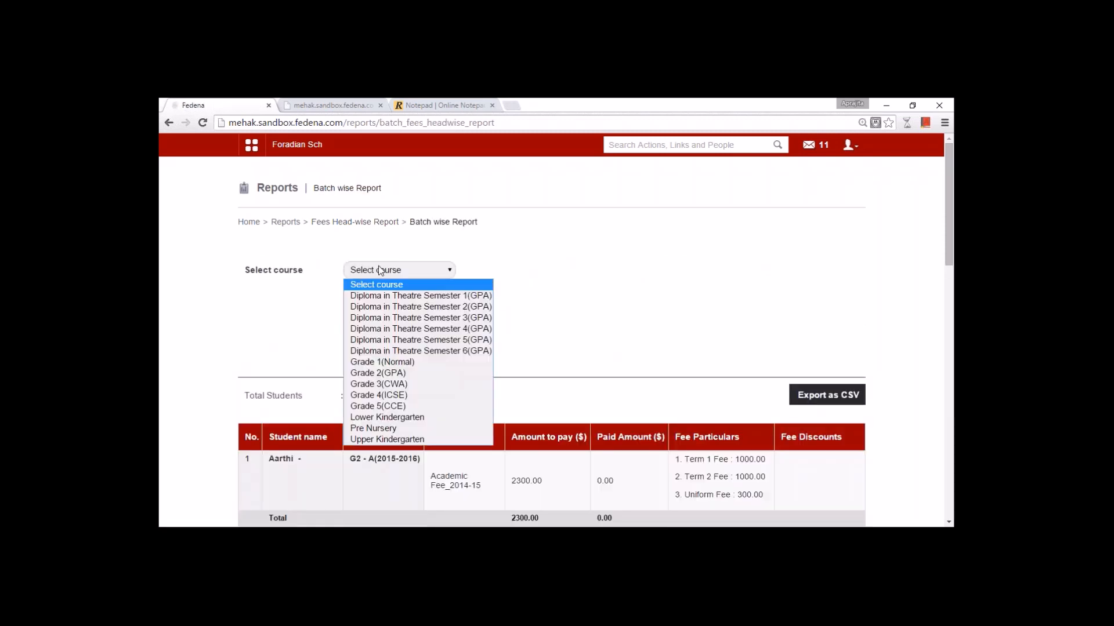
{"action": "left_click", "coordinate": [381, 362]}
{"action": "left_click", "coordinate": [380, 346]}
- Review rows showing 380.00 to pay, 600.00 paid and Application fee, then return
{"action": "scroll", "coordinate": [400, 314], "scroll_direction": "down", "scroll_amount": 3}
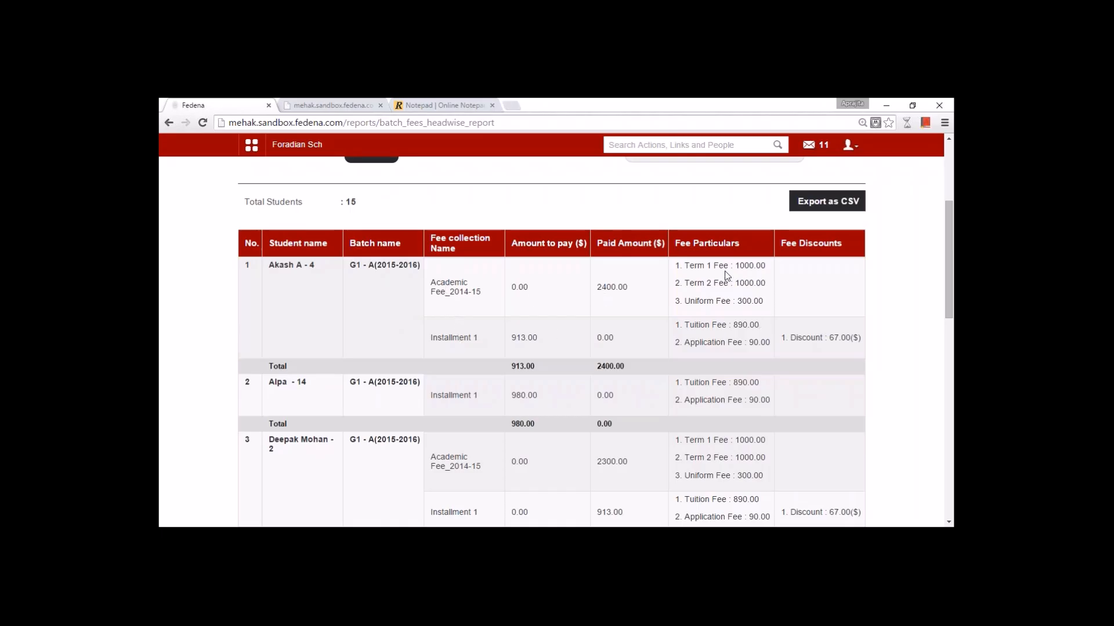
{"action": "left_click_drag", "start_coordinate": [952, 316], "coordinate": [951, 424]}
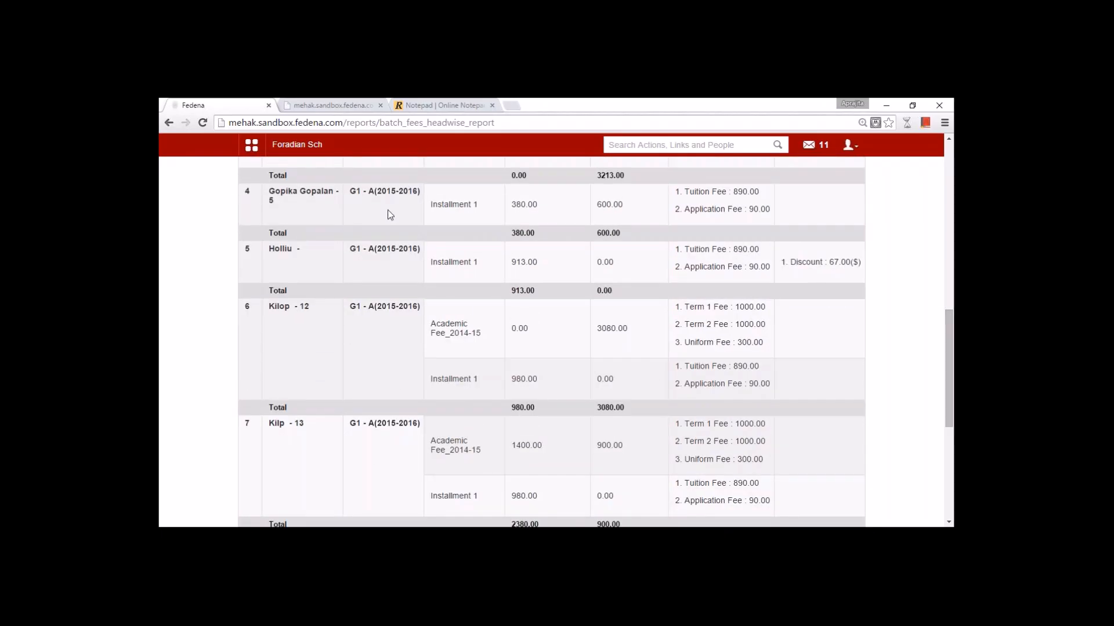
{"action": "double_click", "coordinate": [519, 207]}
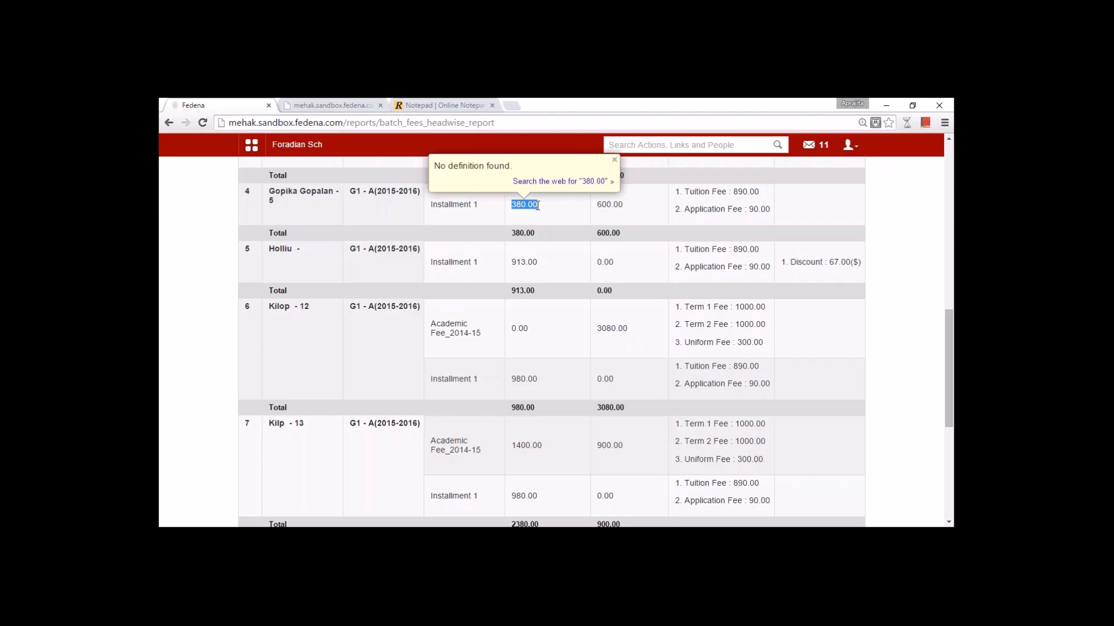
{"action": "double_click", "coordinate": [608, 207]}
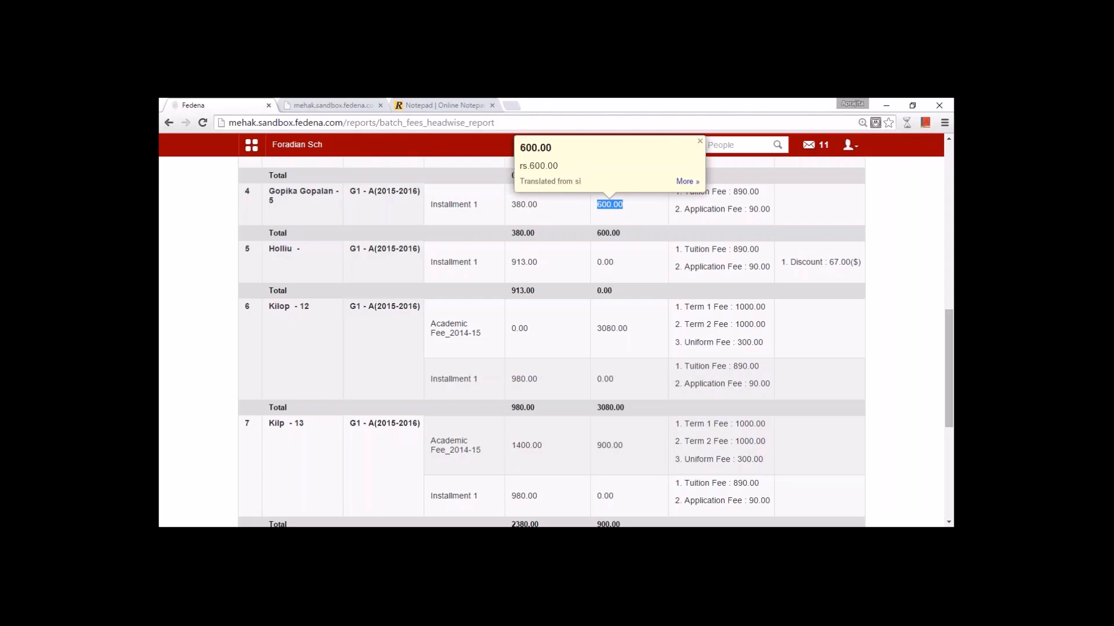
{"action": "double_click", "coordinate": [699, 210]}
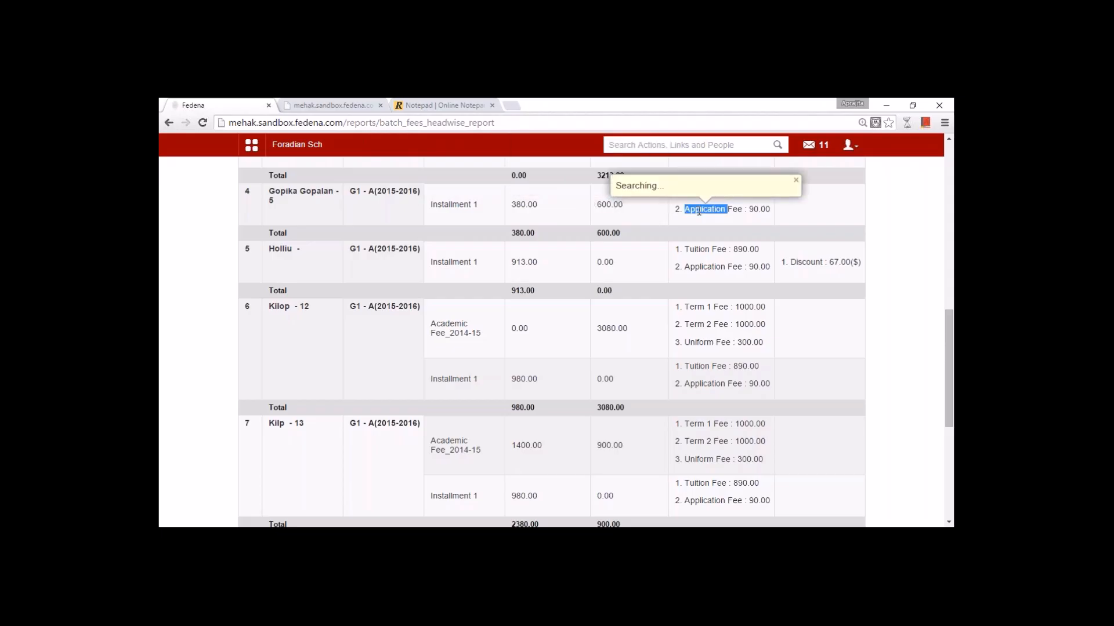
{"action": "left_click", "coordinate": [535, 280]}
{"action": "scroll", "coordinate": [542, 299], "scroll_direction": "down", "scroll_amount": 5}
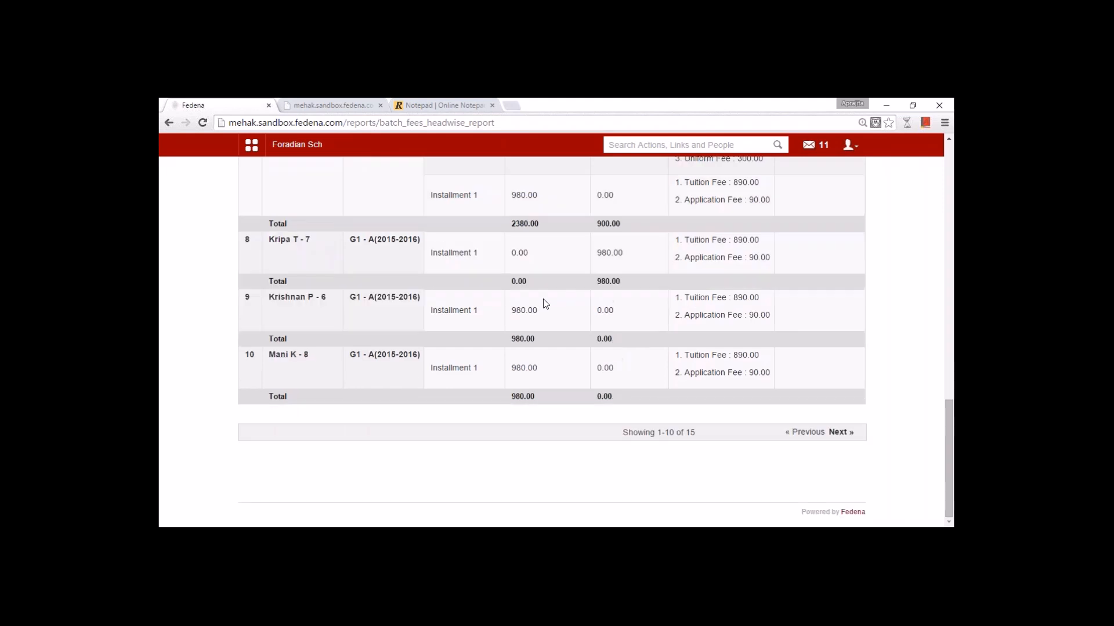
{"action": "scroll", "coordinate": [544, 302], "scroll_direction": "up", "scroll_amount": 15}
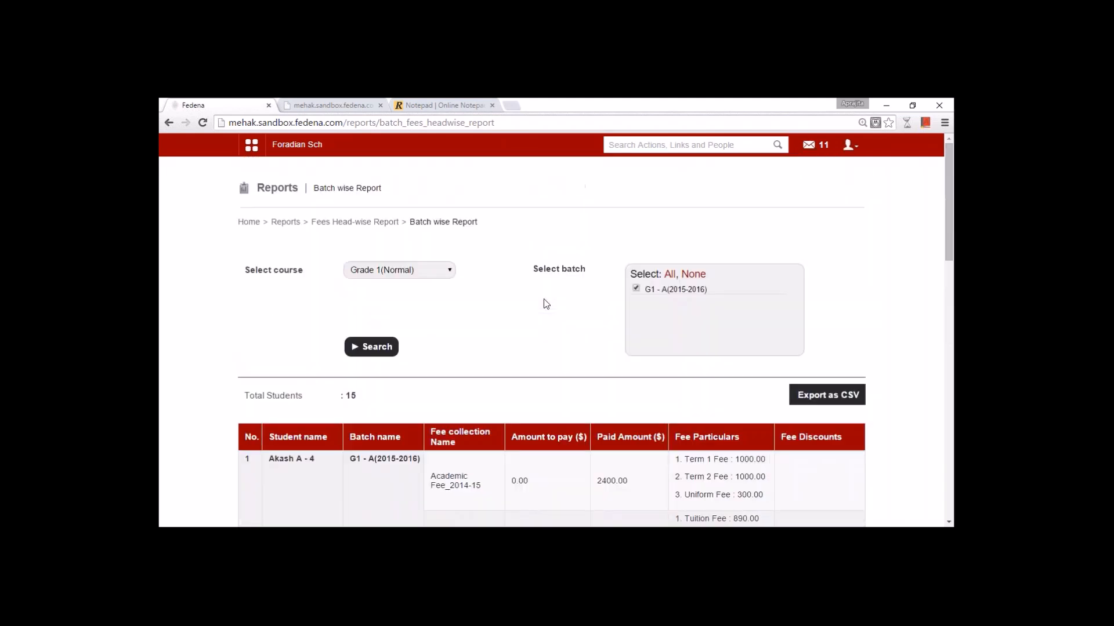
{"action": "left_click", "coordinate": [349, 223]}
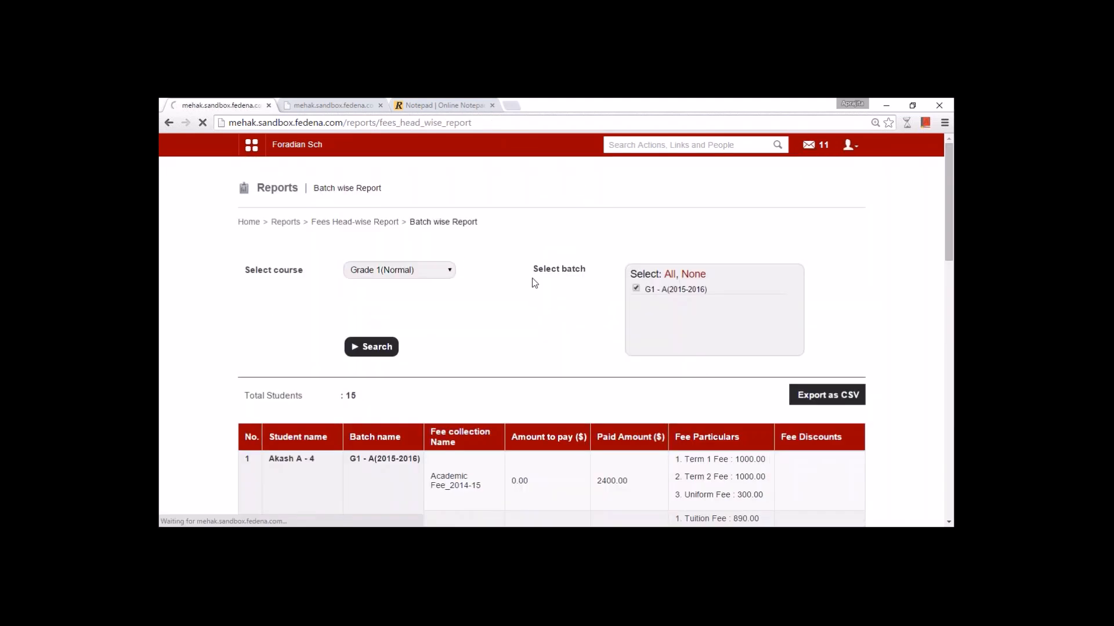
- Generate the fee collection-wise report for G1 - A(2015-2016), Installment 1
{"action": "left_click", "coordinate": [545, 269]}
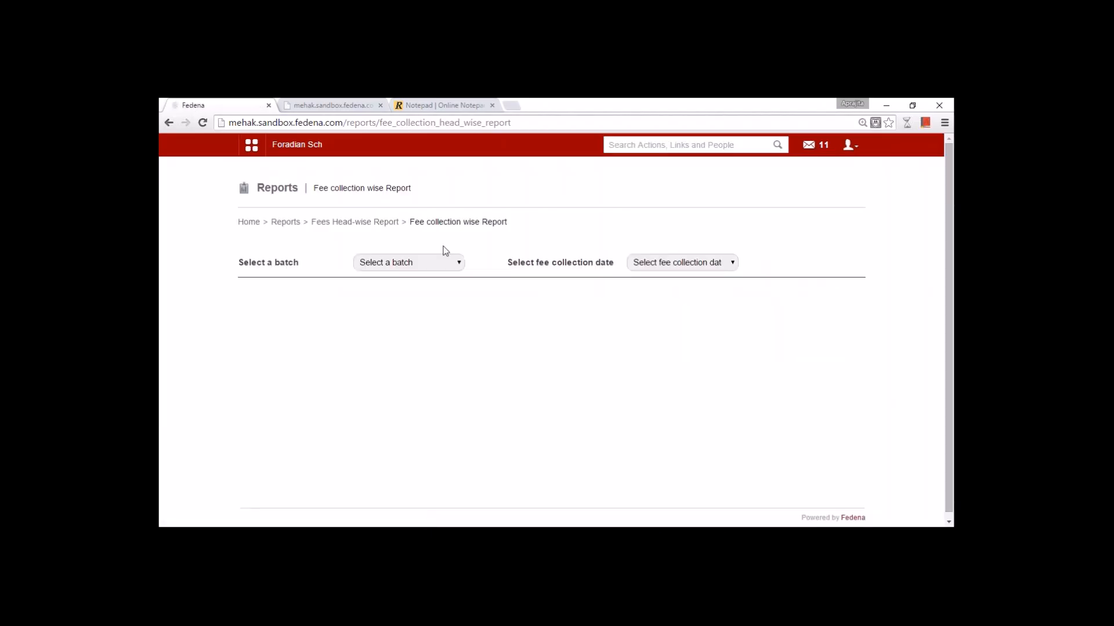
{"action": "left_click", "coordinate": [433, 270]}
{"action": "left_click", "coordinate": [398, 309]}
{"action": "left_click", "coordinate": [656, 264]}
{"action": "left_click", "coordinate": [662, 301]}
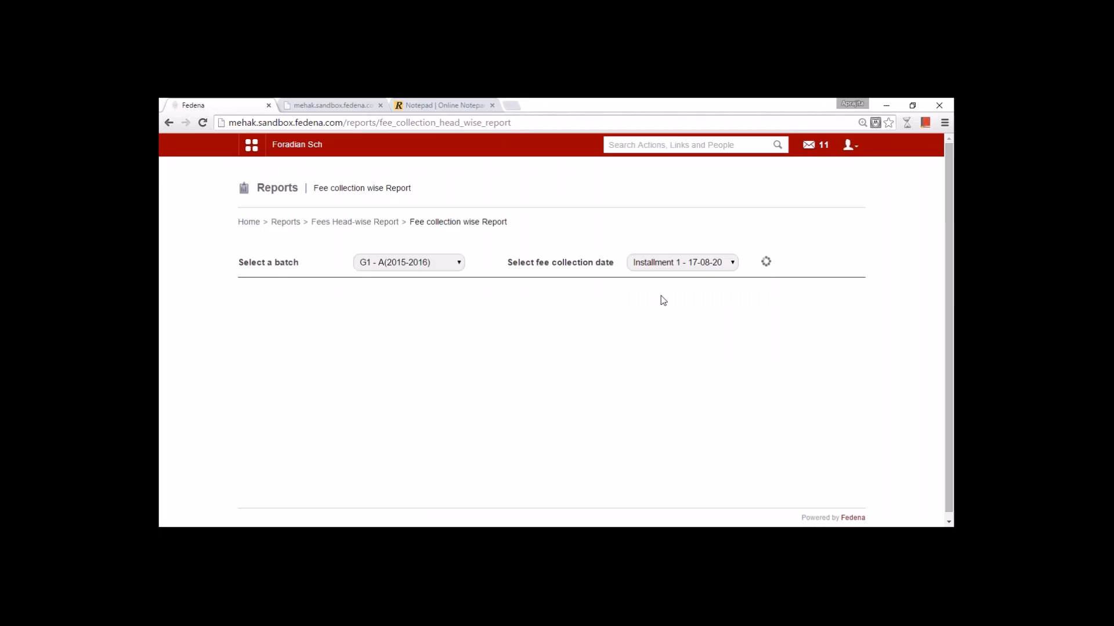
- Scroll through the 15-student report and return to the Fees Head-wise Report options
{"action": "scroll", "coordinate": [663, 299], "scroll_direction": "down", "scroll_amount": 3}
{"action": "scroll", "coordinate": [663, 300], "scroll_direction": "up", "scroll_amount": 3}
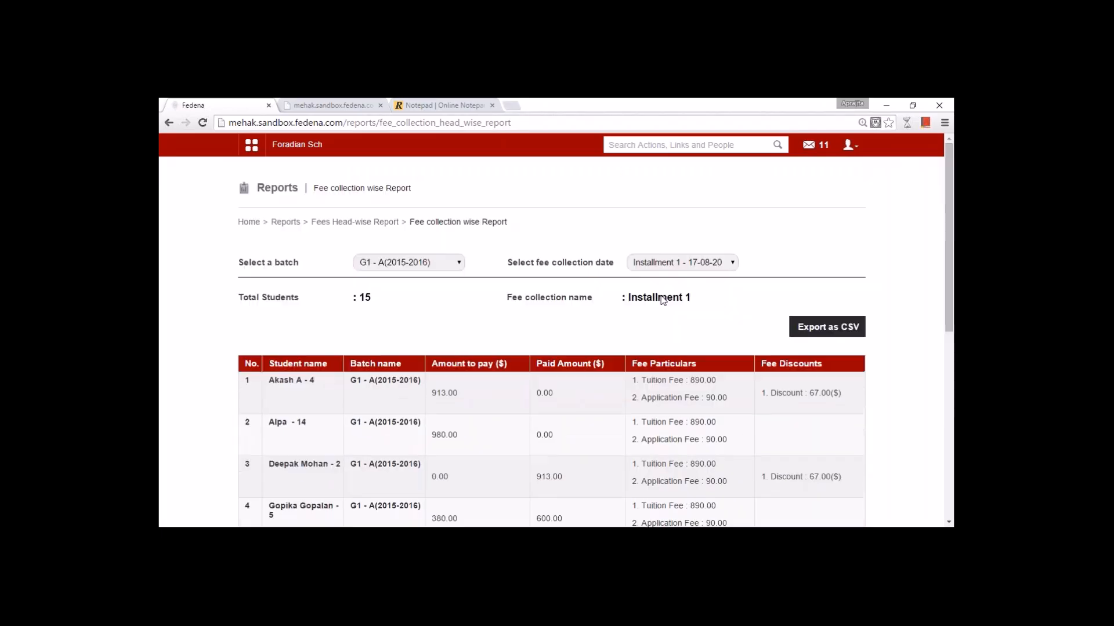
{"action": "scroll", "coordinate": [680, 276], "scroll_direction": "down", "scroll_amount": 3}
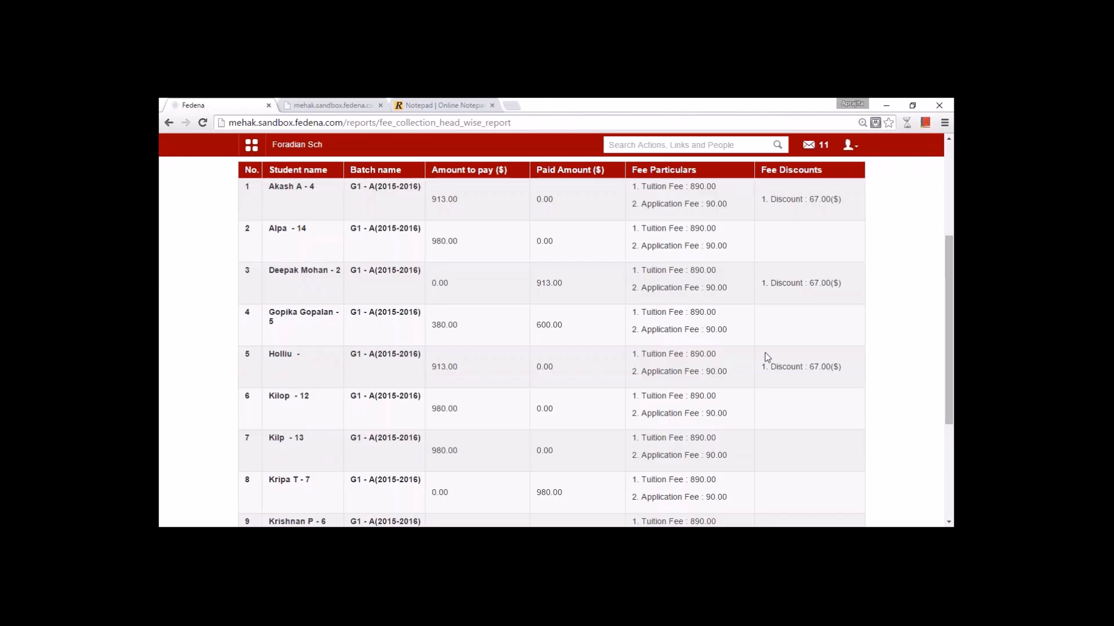
{"action": "scroll", "coordinate": [766, 354], "scroll_direction": "down", "scroll_amount": 3}
{"action": "scroll", "coordinate": [388, 257], "scroll_direction": "up", "scroll_amount": 3}
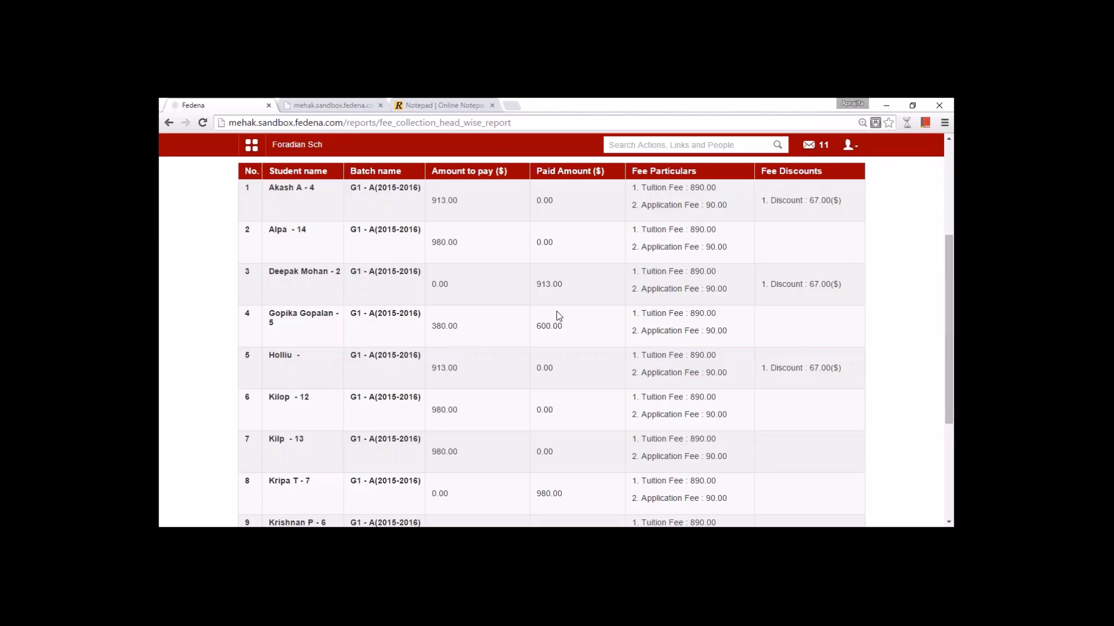
{"action": "scroll", "coordinate": [559, 315], "scroll_direction": "up", "scroll_amount": 3}
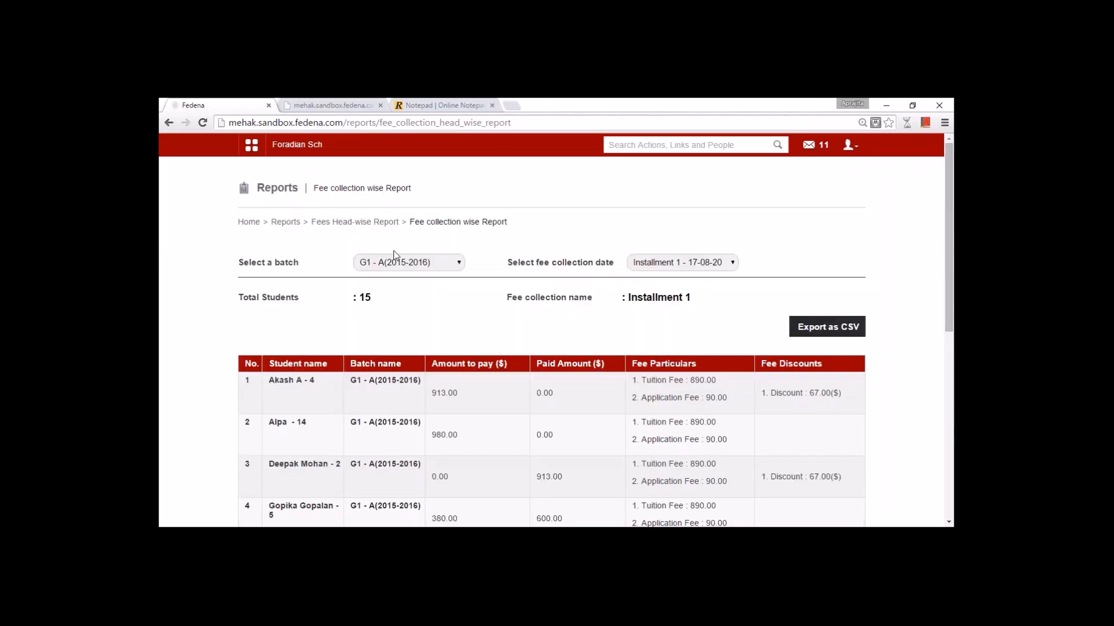
{"action": "left_click", "coordinate": [354, 222]}
- Find the student in the Student-wise Report and pay their 380.00 Installment 1 balance
{"action": "left_click", "coordinate": [666, 271]}
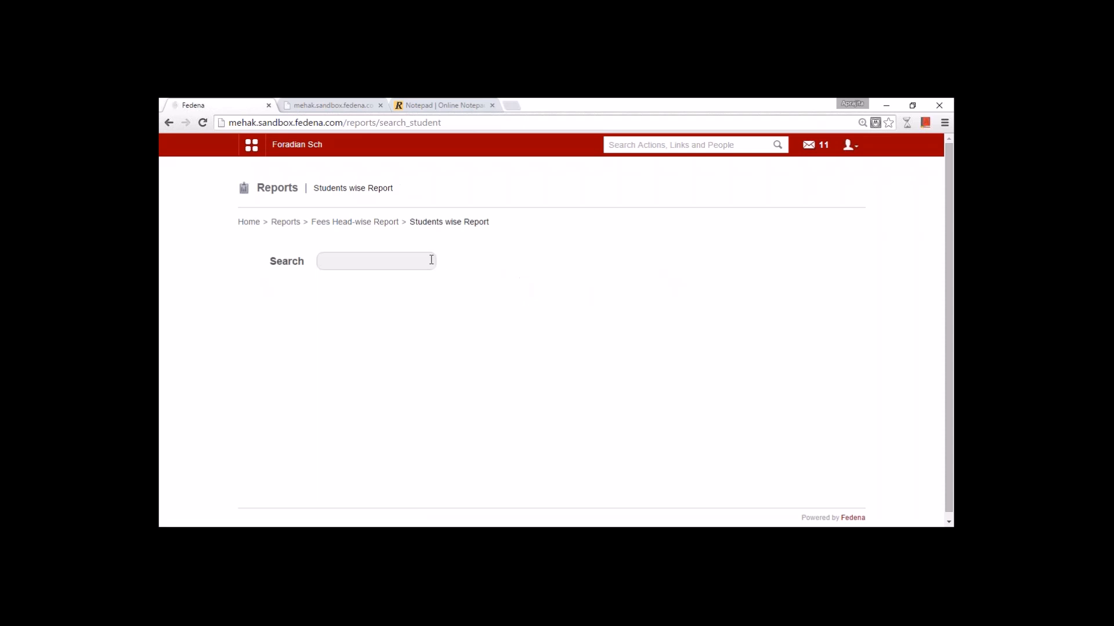
{"action": "left_click", "coordinate": [431, 260]}
{"action": "type", "text": "gopika"}
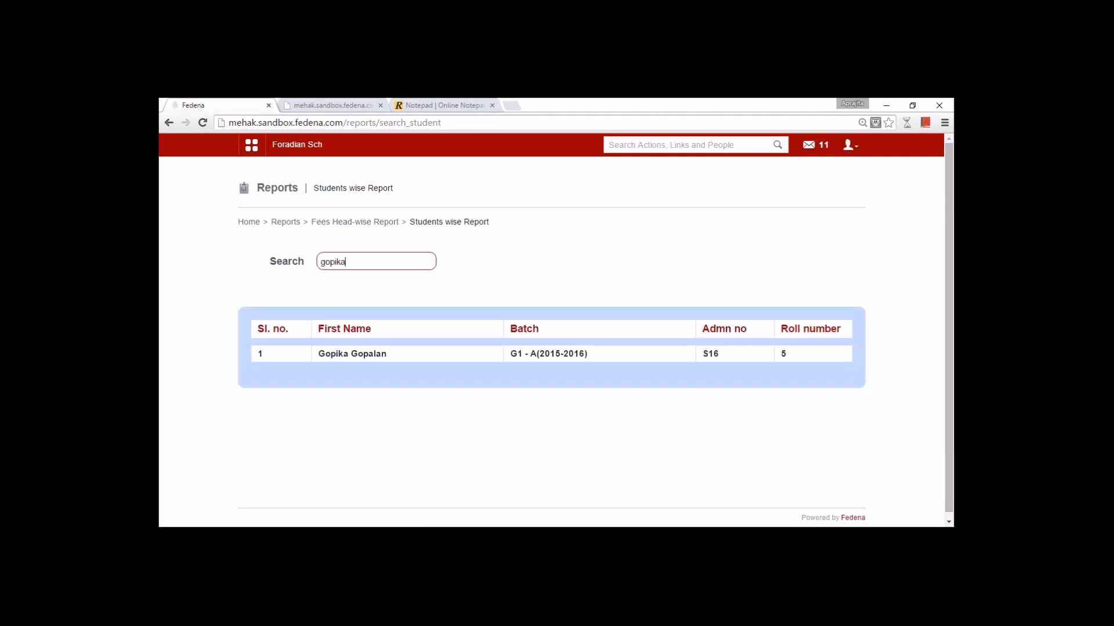
{"action": "left_click", "coordinate": [350, 354]}
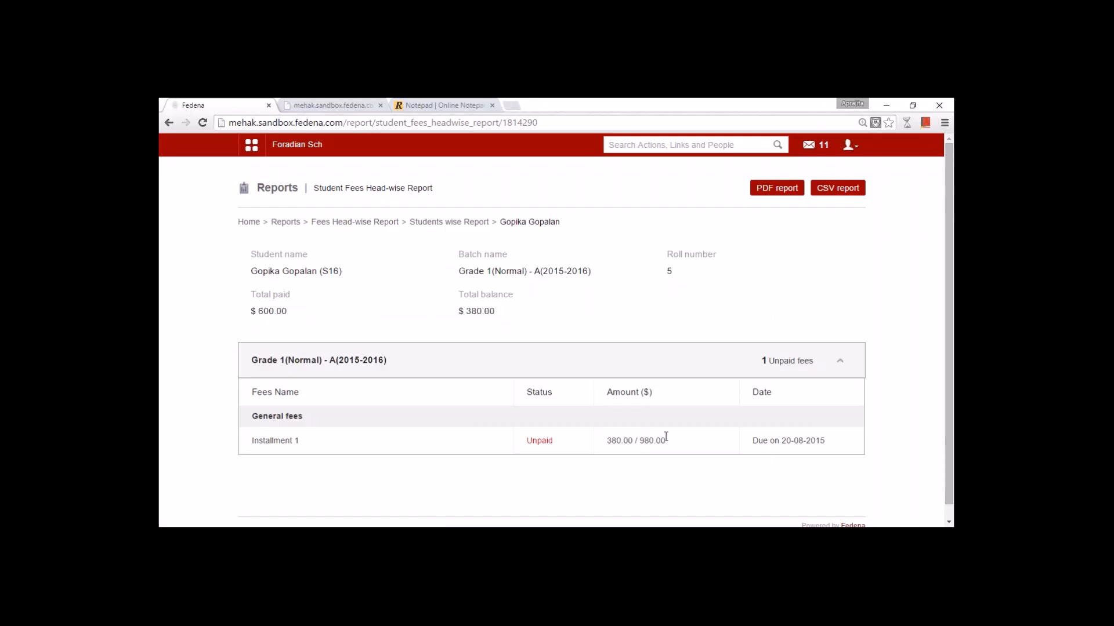
{"action": "left_click", "coordinate": [277, 443]}
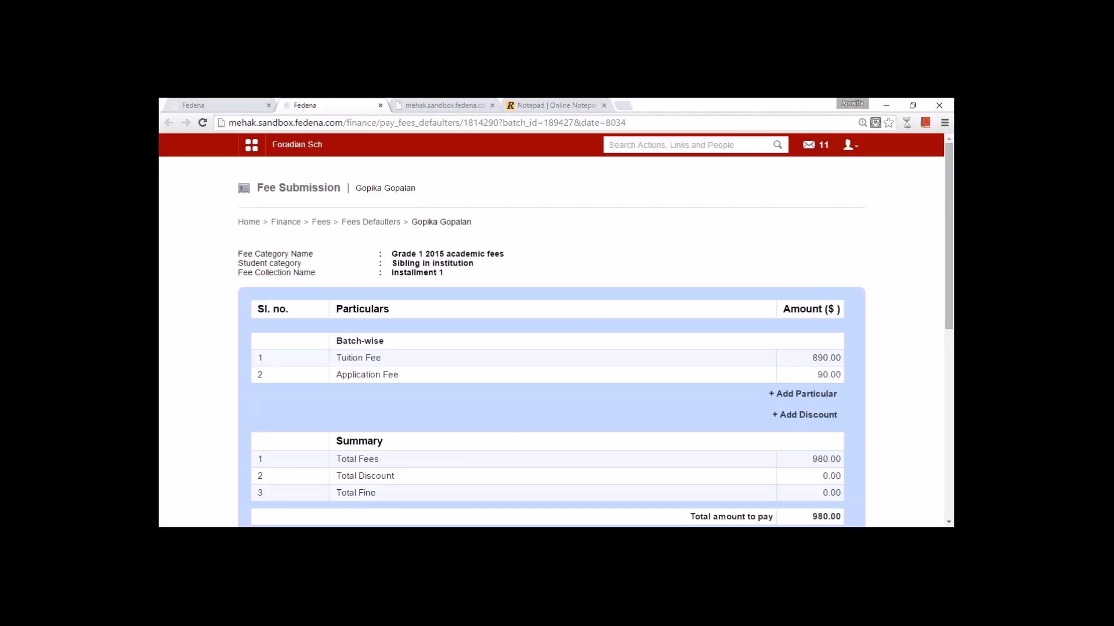
{"action": "scroll", "coordinate": [517, 451], "scroll_direction": "down", "scroll_amount": 3}
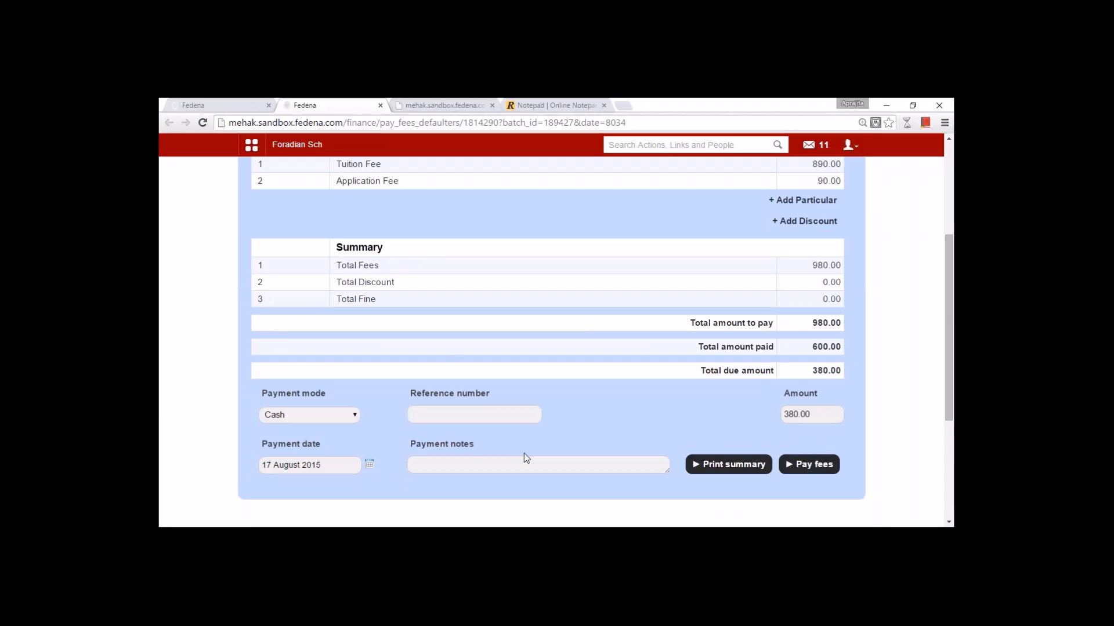
{"action": "left_click", "coordinate": [826, 471]}
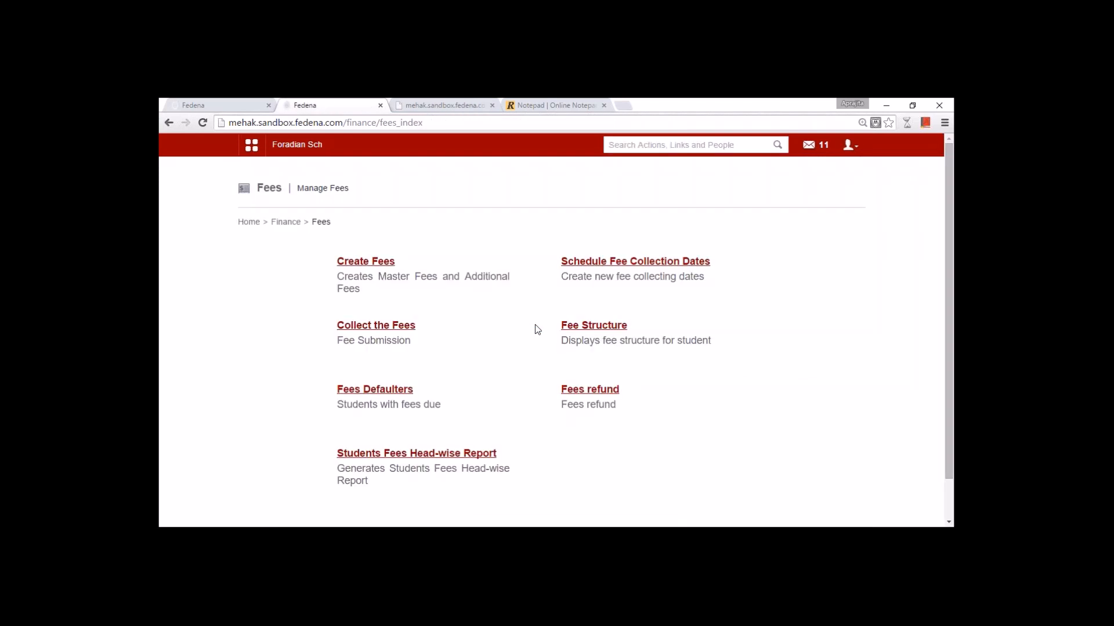
- Display the finance transactions report for 17 August 2015
{"action": "left_click", "coordinate": [293, 223]}
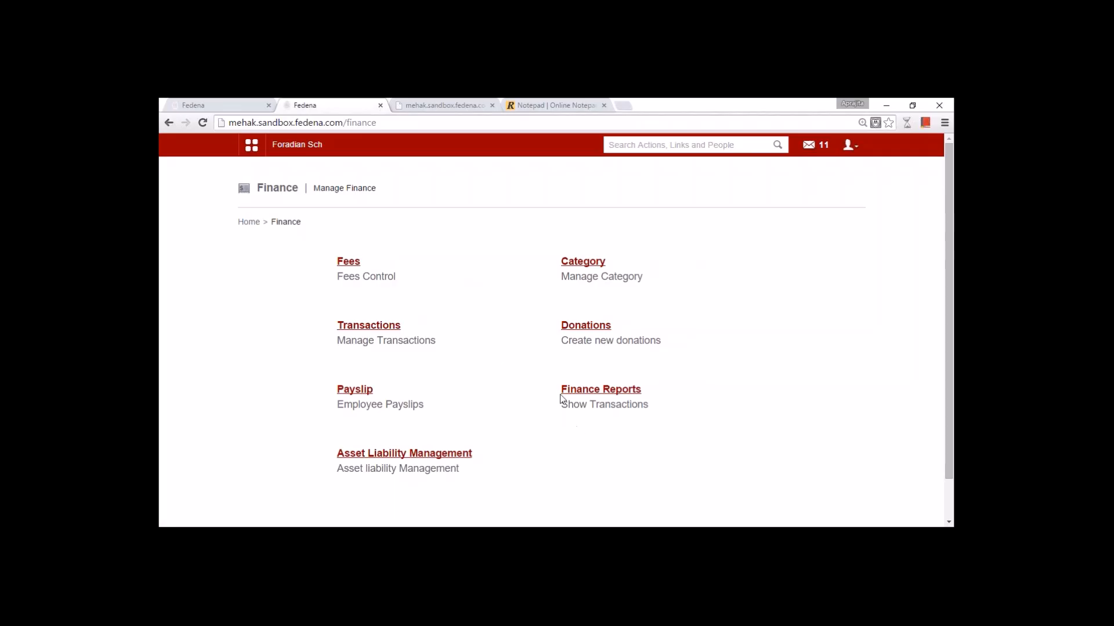
{"action": "left_click", "coordinate": [575, 390]}
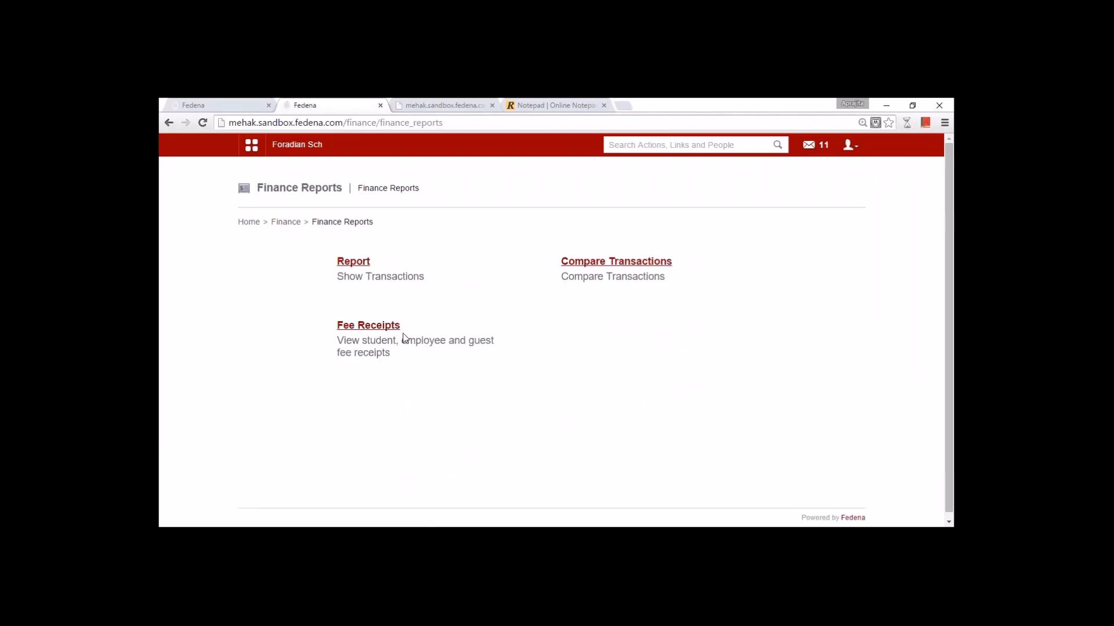
{"action": "left_click", "coordinate": [354, 261]}
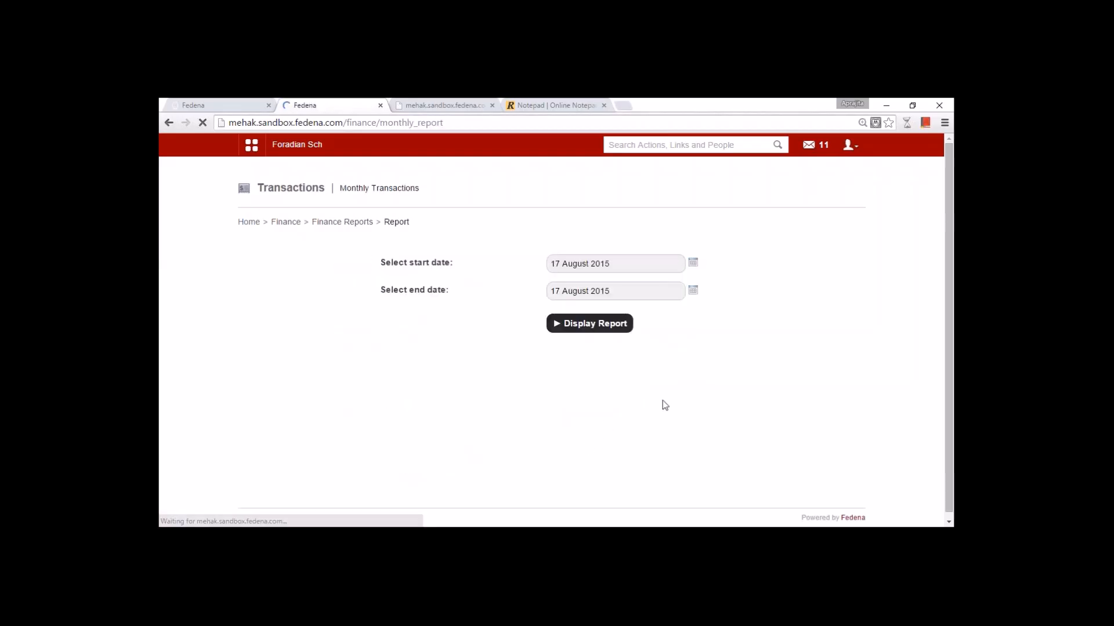
{"action": "left_click", "coordinate": [693, 264]}
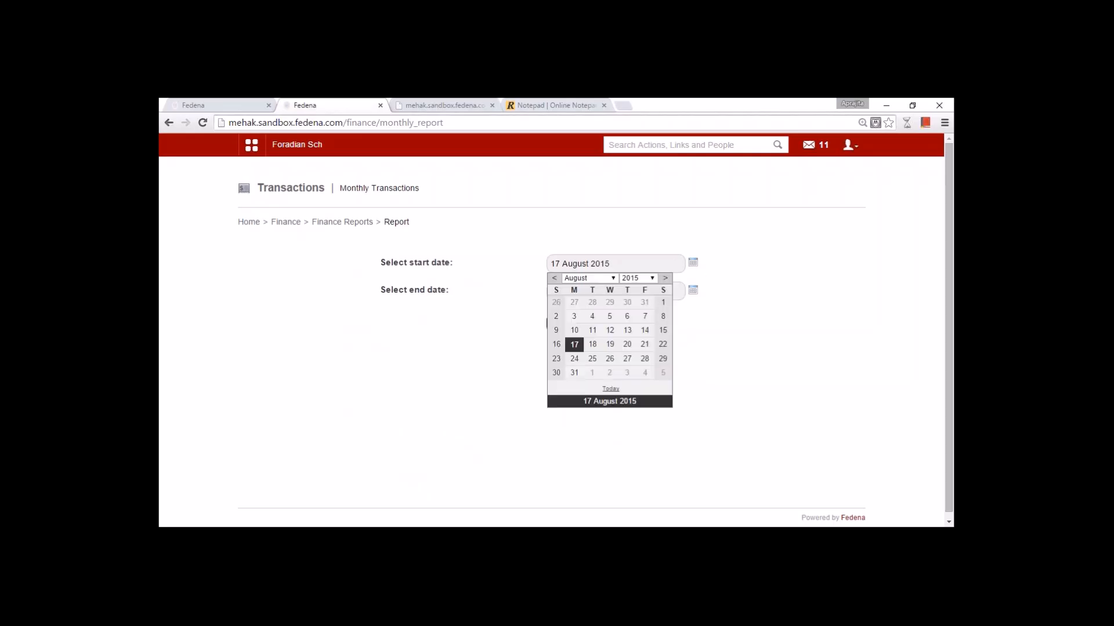
{"action": "left_click", "coordinate": [694, 264]}
{"action": "left_click", "coordinate": [589, 331]}
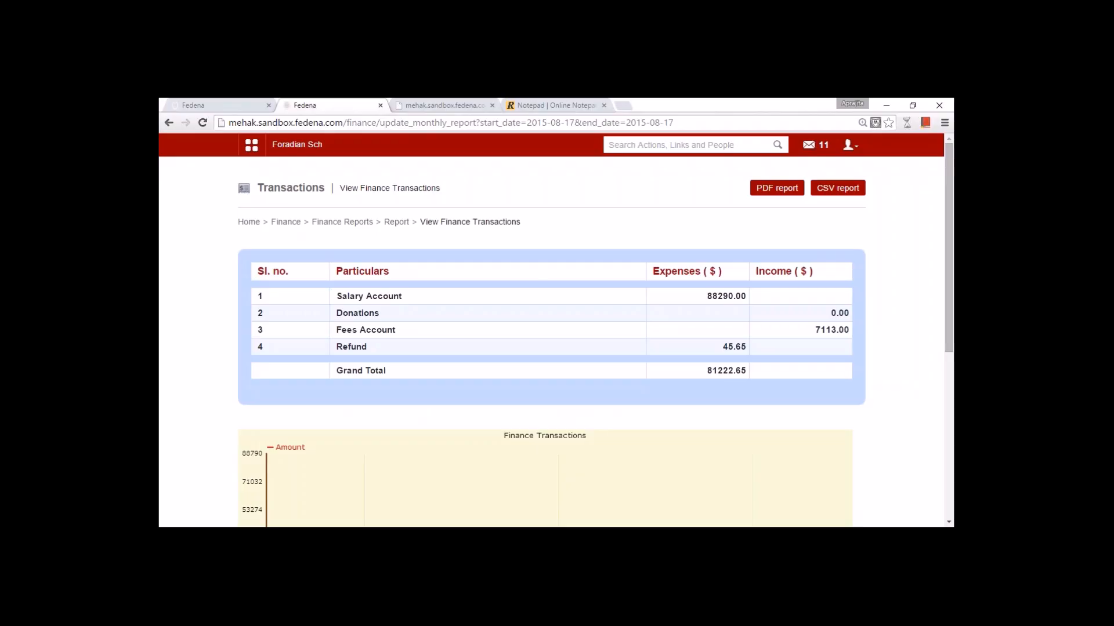
- Drill into Salary Account's English department salaries twice, redisplaying the report each time
{"action": "left_click", "coordinate": [371, 297]}
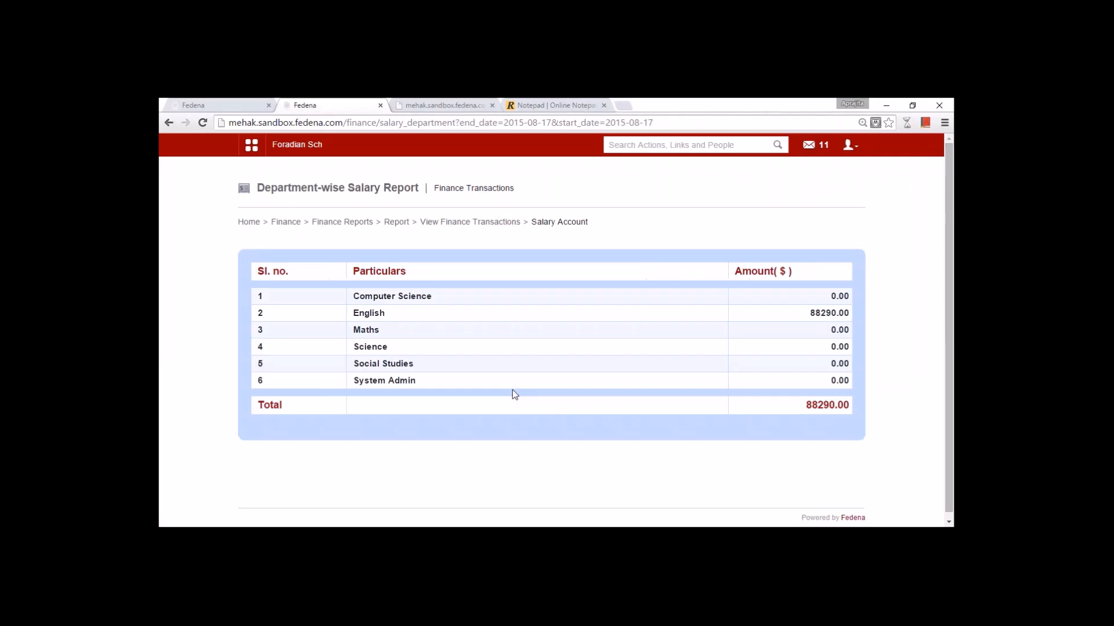
{"action": "left_click", "coordinate": [362, 314]}
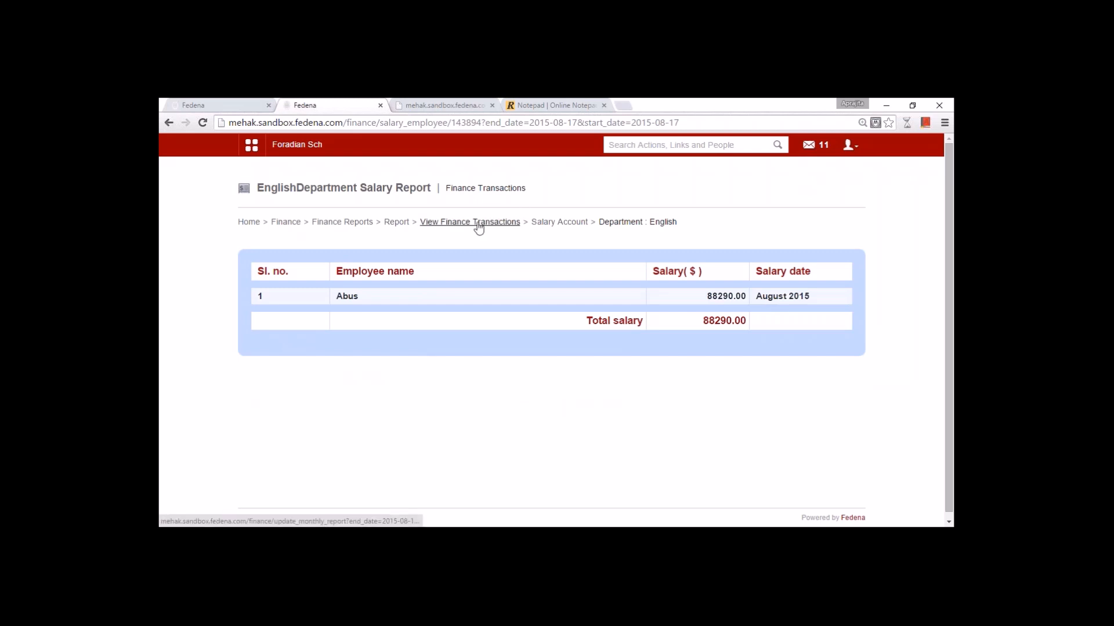
{"action": "left_click", "coordinate": [398, 225]}
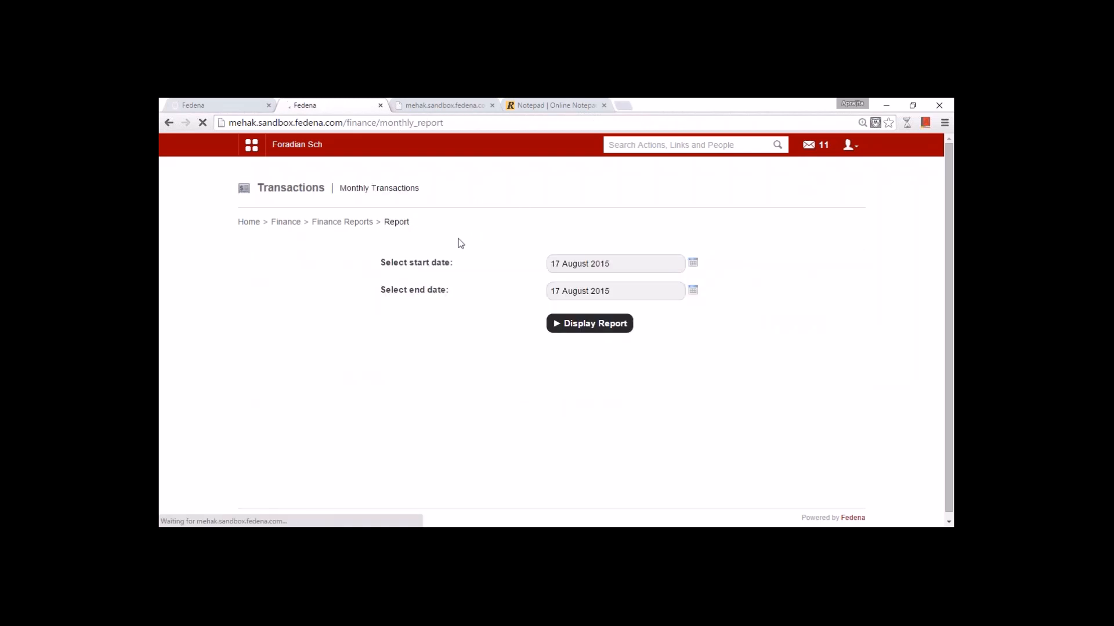
{"action": "left_click", "coordinate": [589, 323]}
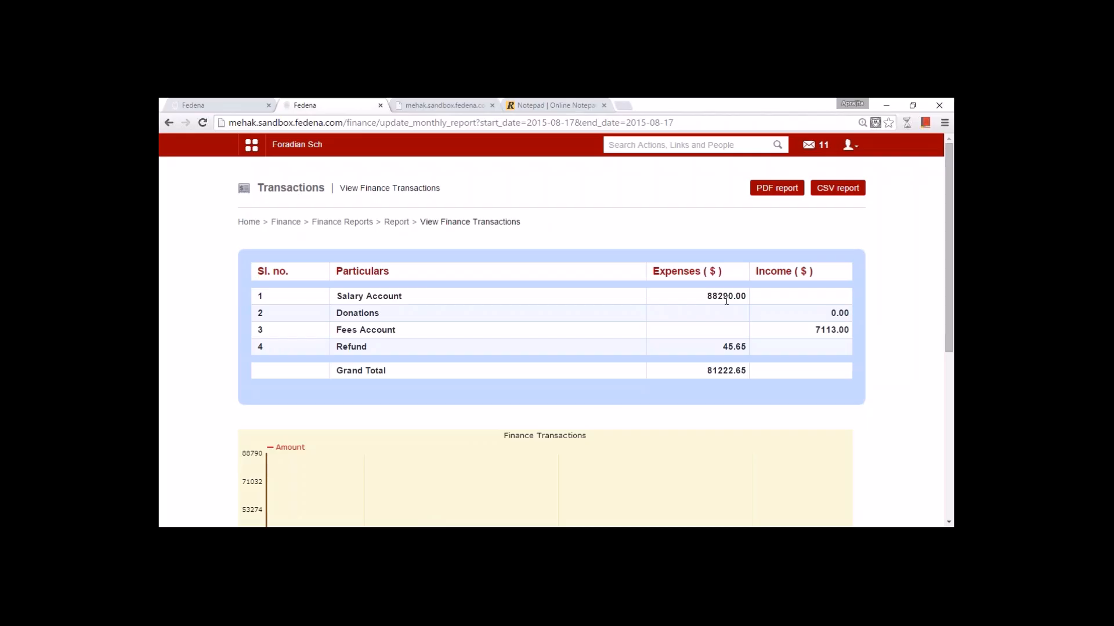
{"action": "left_click", "coordinate": [369, 296]}
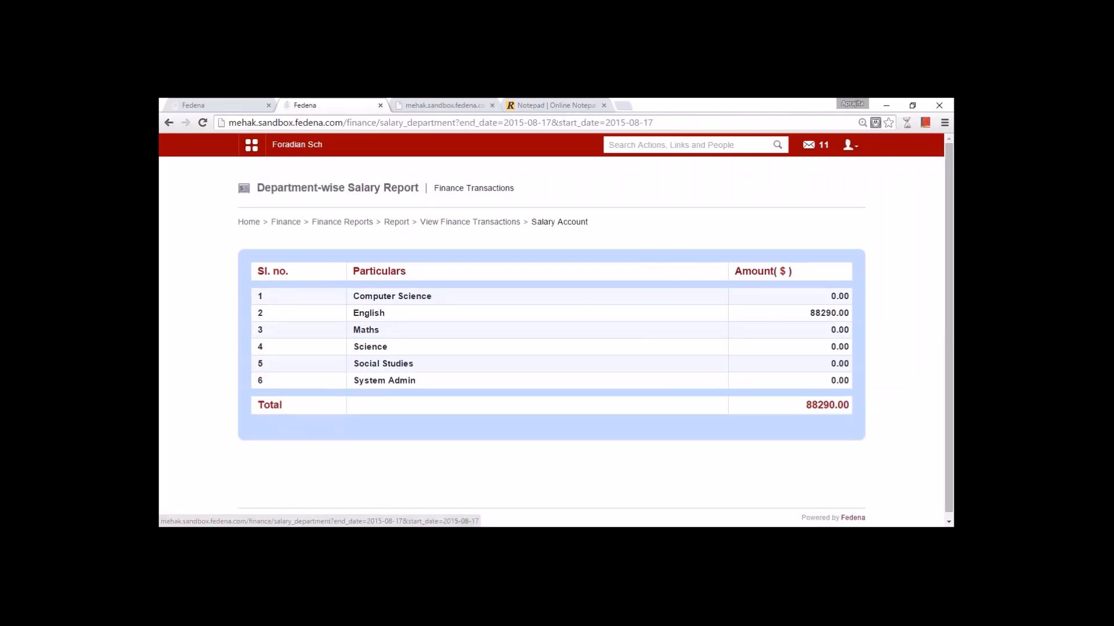
{"action": "left_click", "coordinate": [377, 314]}
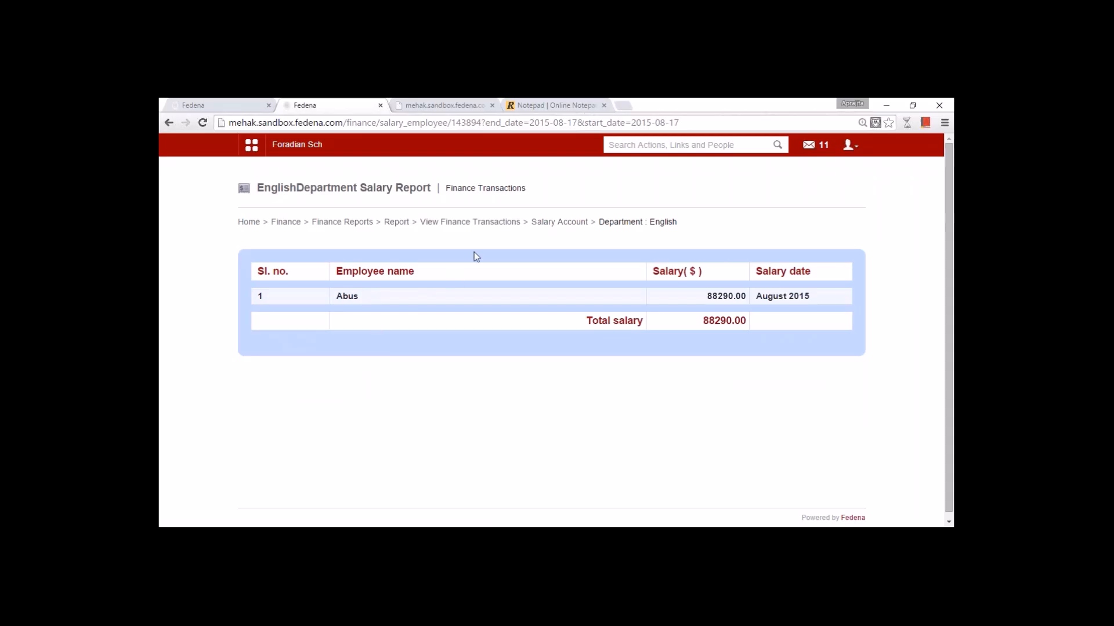
{"action": "left_click", "coordinate": [396, 222]}
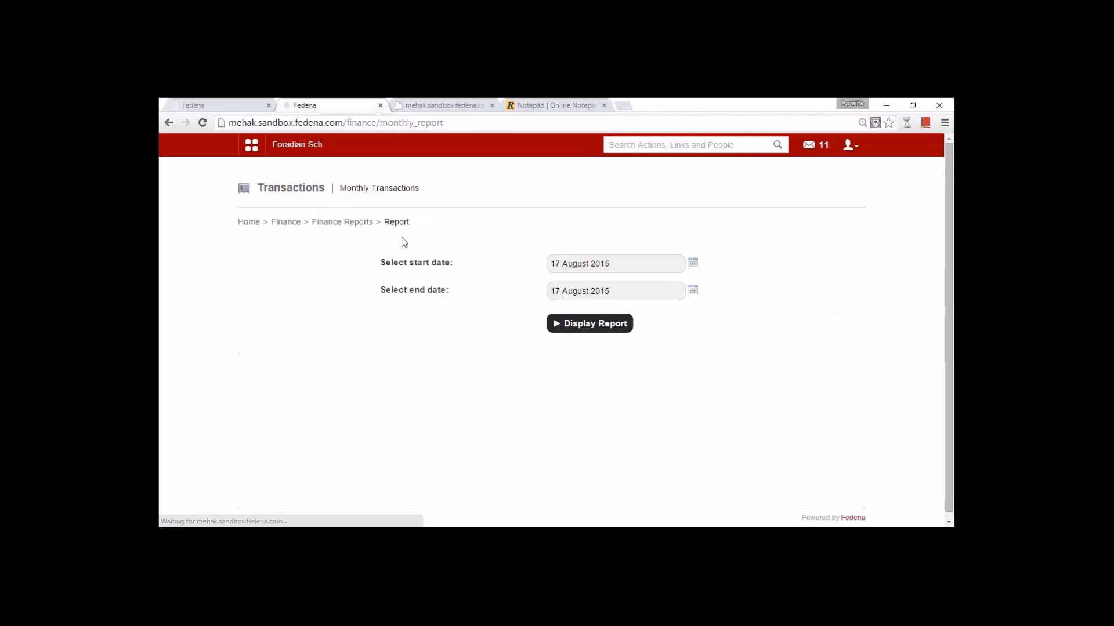
{"action": "left_click", "coordinate": [586, 324]}
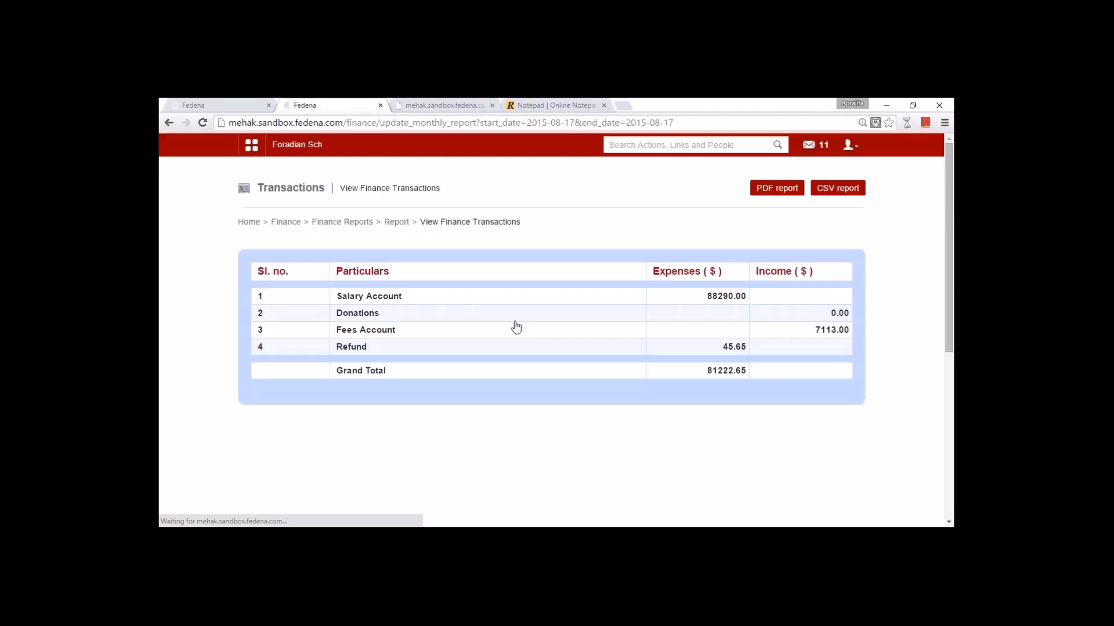
{"action": "left_click", "coordinate": [365, 330]}
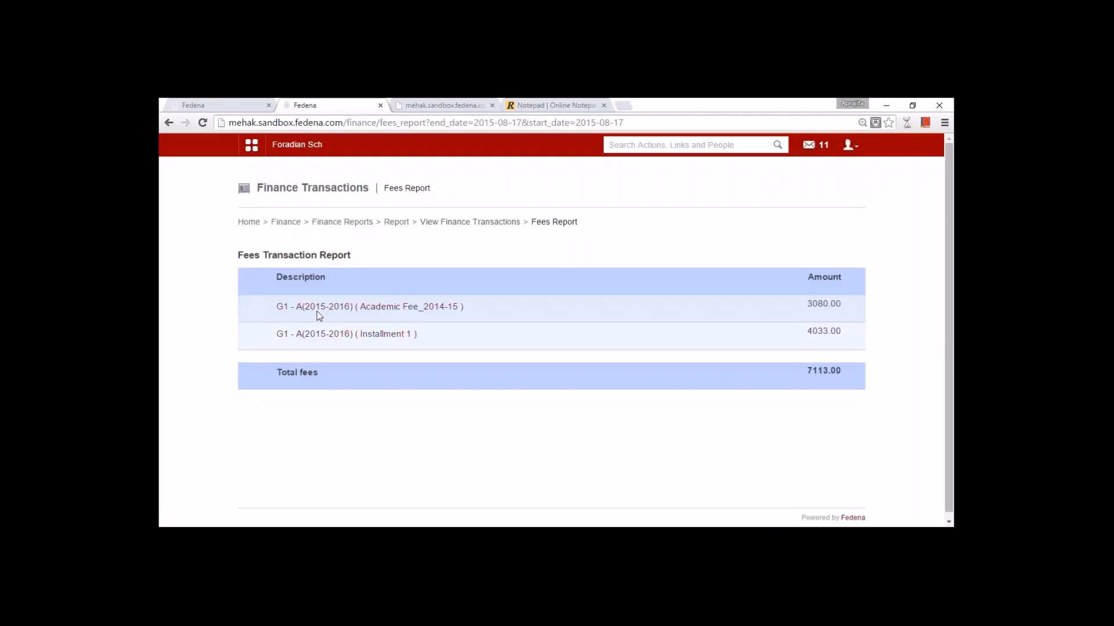
{"action": "left_click", "coordinate": [322, 336]}
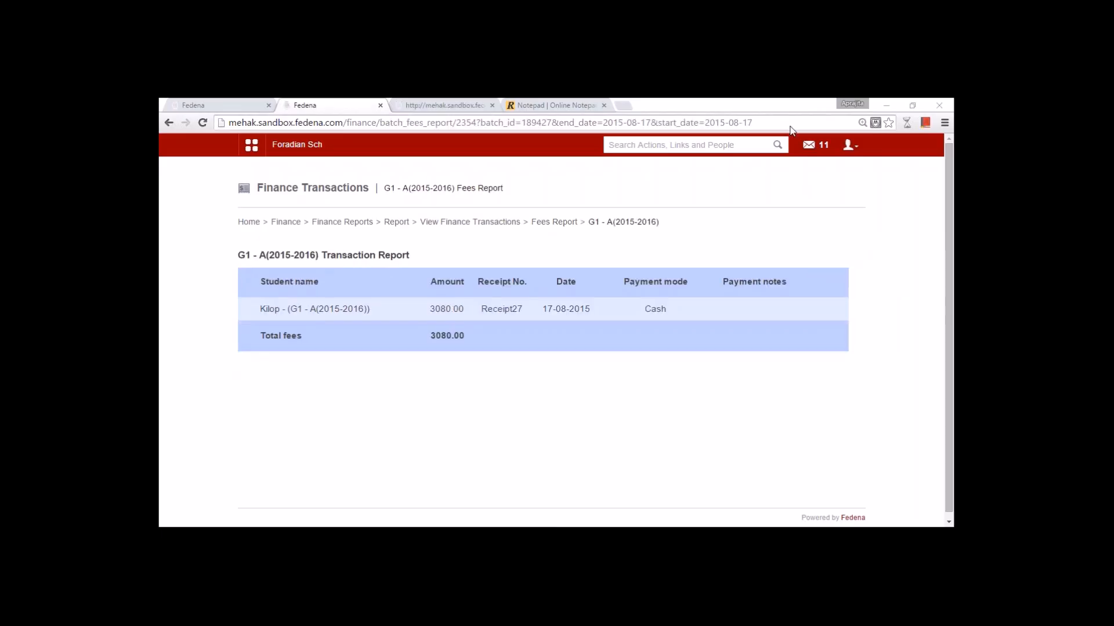
{"action": "left_click", "coordinate": [554, 222]}
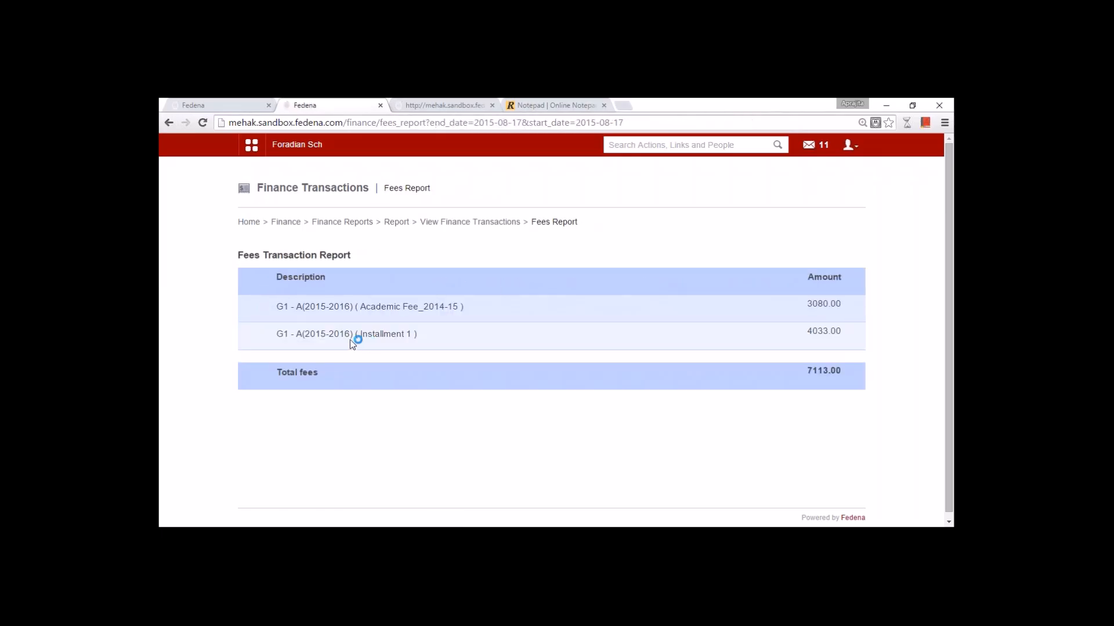
{"action": "left_click", "coordinate": [343, 307]}
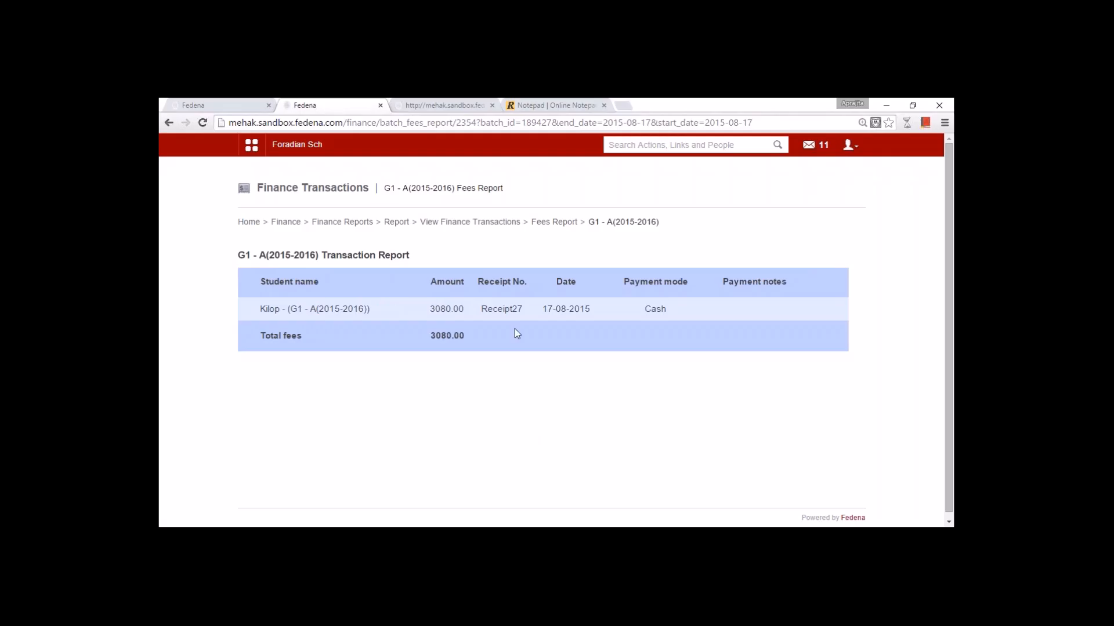
{"action": "left_click", "coordinate": [473, 222]}
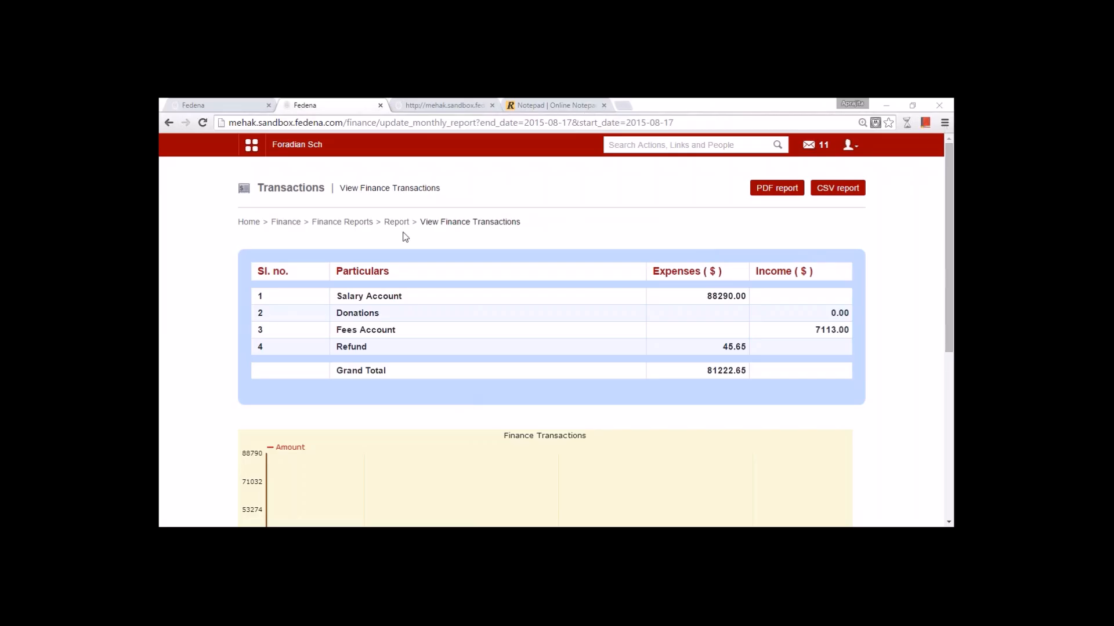
{"action": "left_click", "coordinate": [286, 223]}
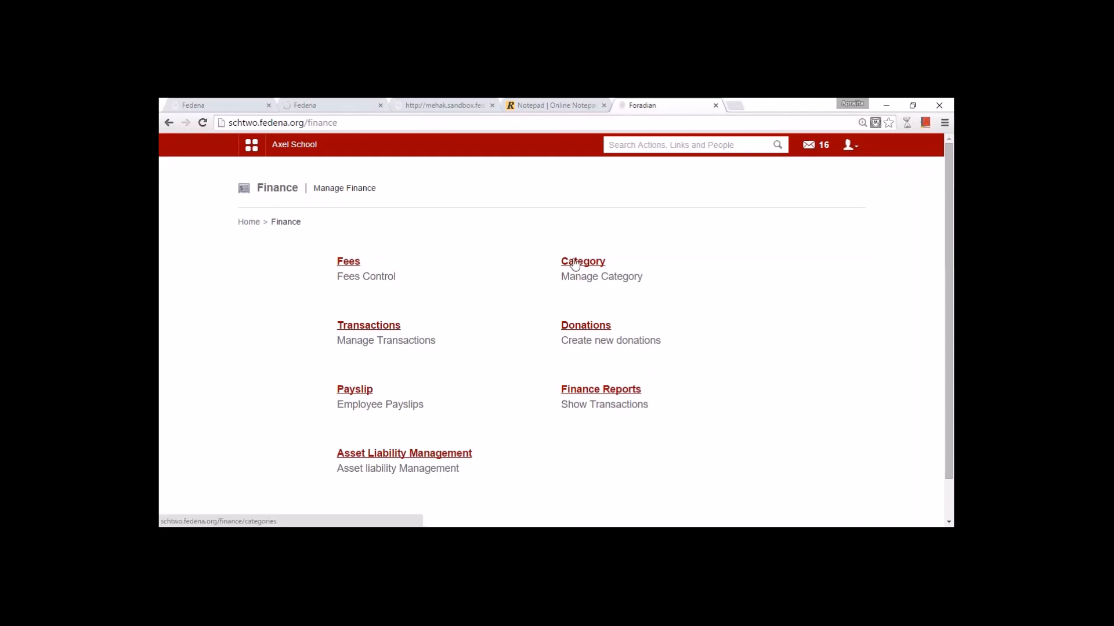
- Begin an income category 'Text Boo', discard it, and switch to the other school's Finance page
{"action": "left_click", "coordinate": [575, 264]}
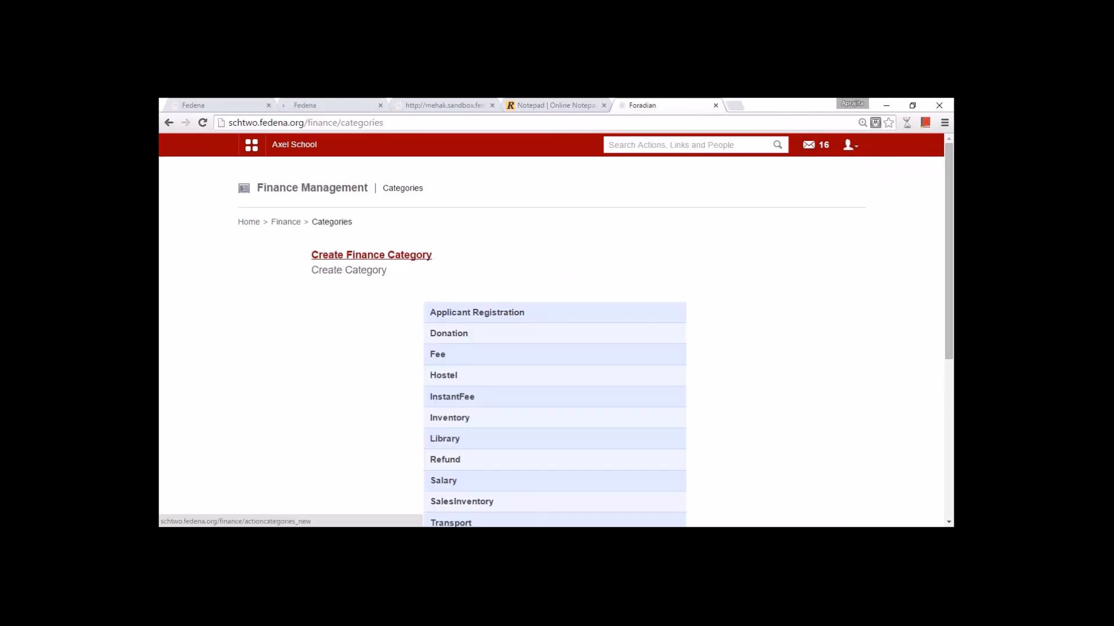
{"action": "left_click", "coordinate": [390, 256]}
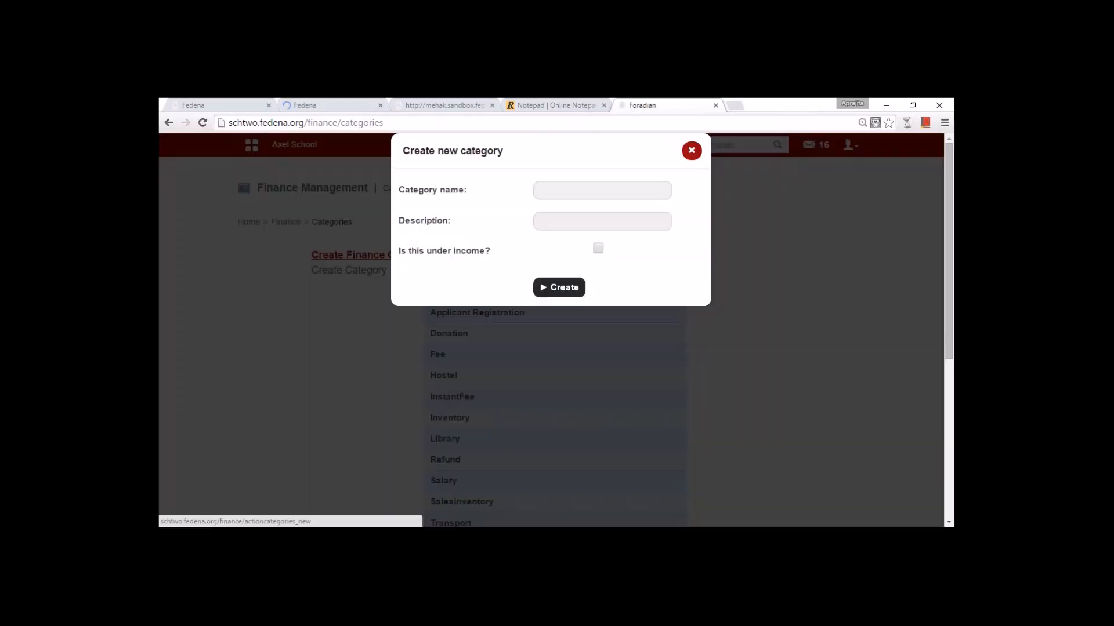
{"action": "left_click", "coordinate": [549, 189]}
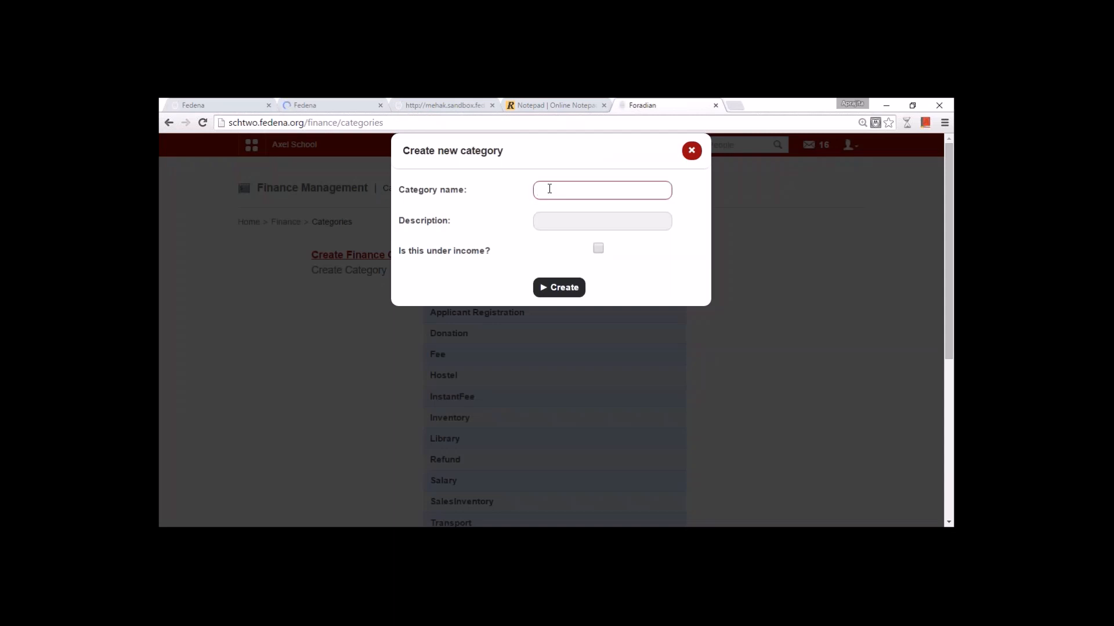
{"action": "type", "text": "Text Boo"}
{"action": "left_click", "coordinate": [598, 248]}
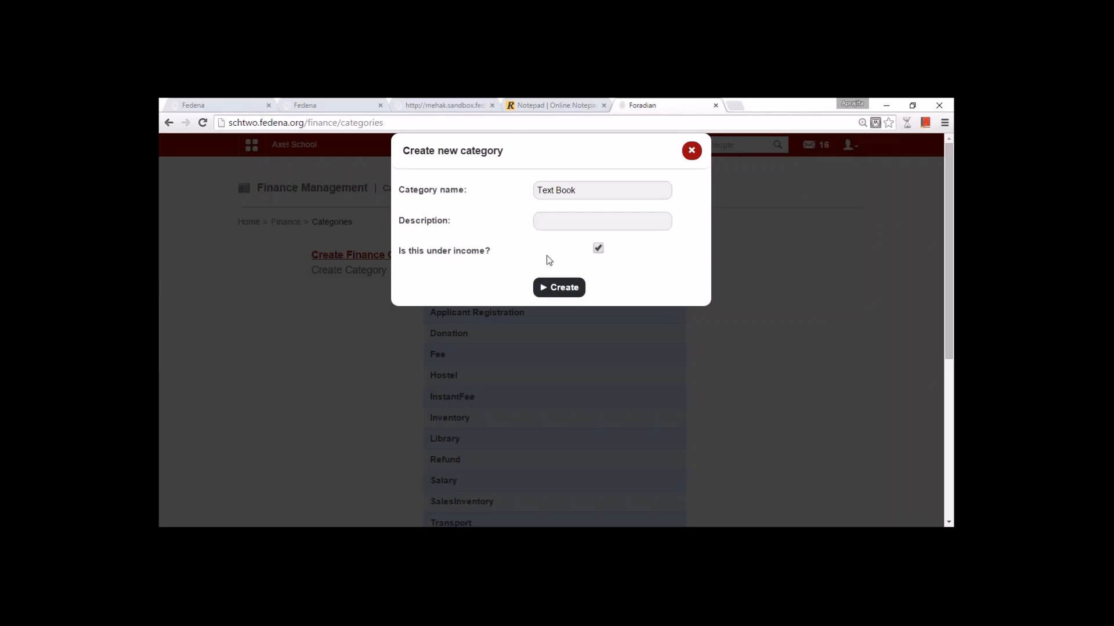
{"action": "left_click", "coordinate": [691, 150]}
{"action": "left_click", "coordinate": [326, 107]}
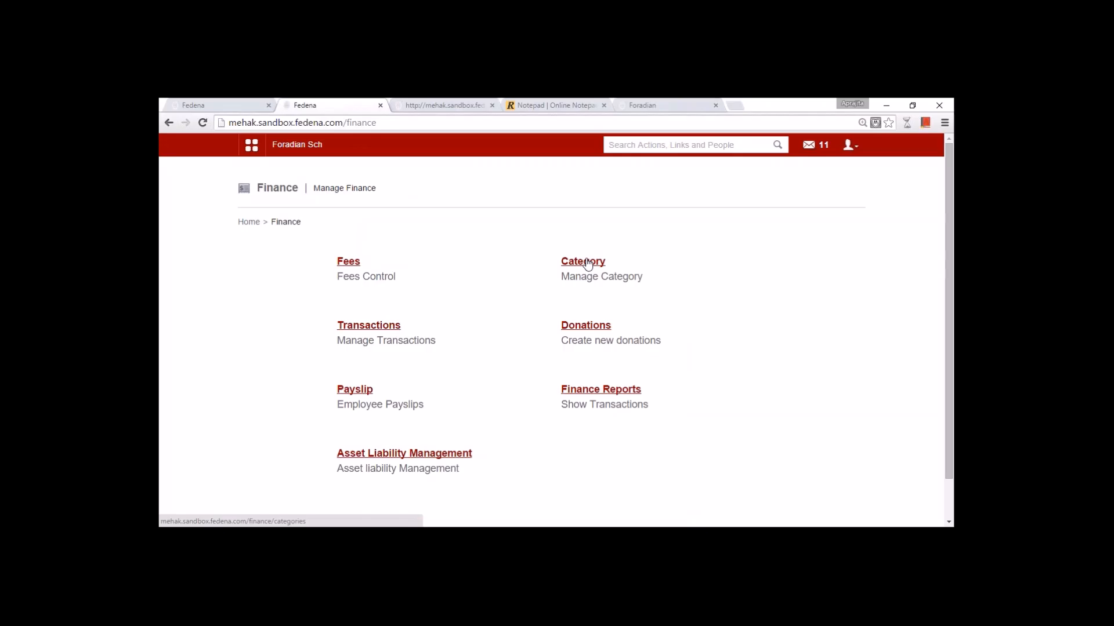
- Start an income titled 'Text Book G1', find no category to pick, and back out to Finance
{"action": "left_click", "coordinate": [383, 329]}
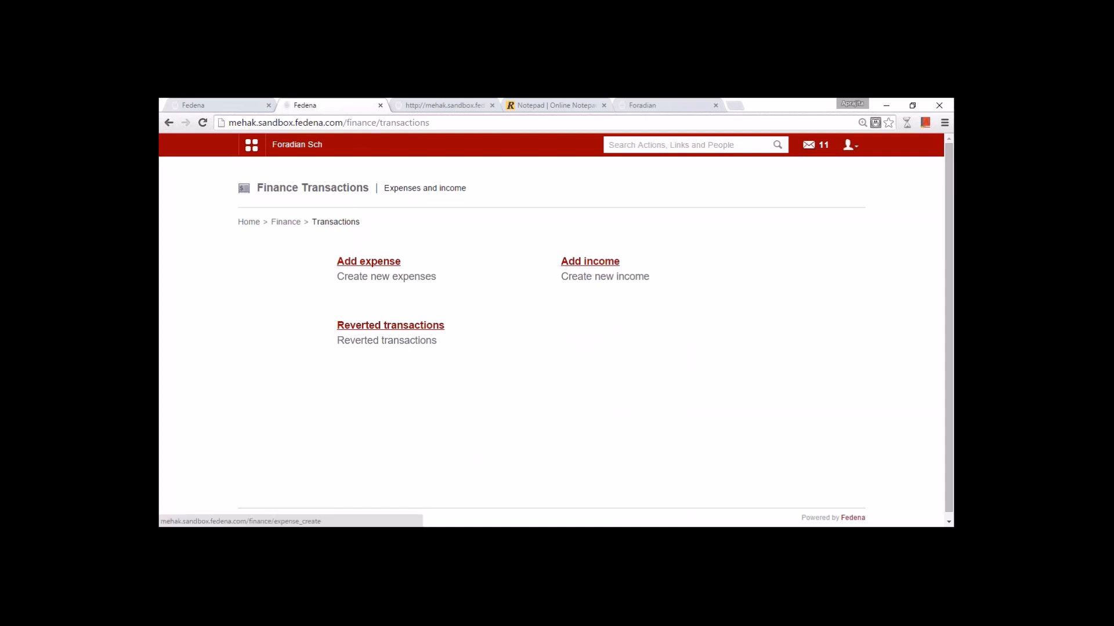
{"action": "left_click", "coordinate": [590, 262]}
{"action": "left_click", "coordinate": [501, 287]}
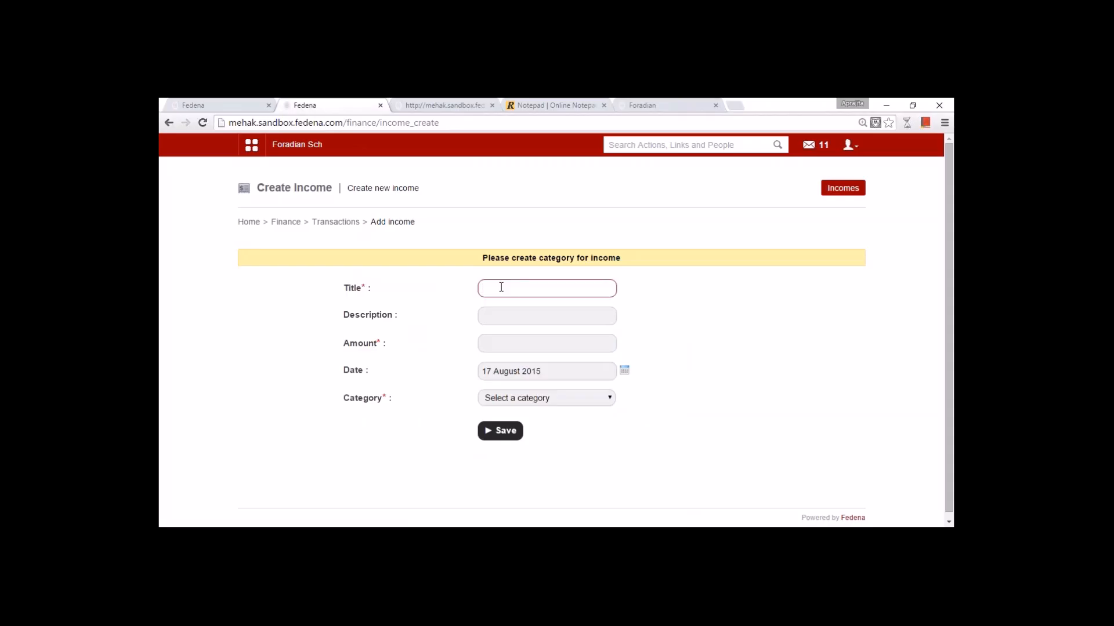
{"action": "type", "text": "Text Book G1"}
{"action": "left_click", "coordinate": [544, 401]}
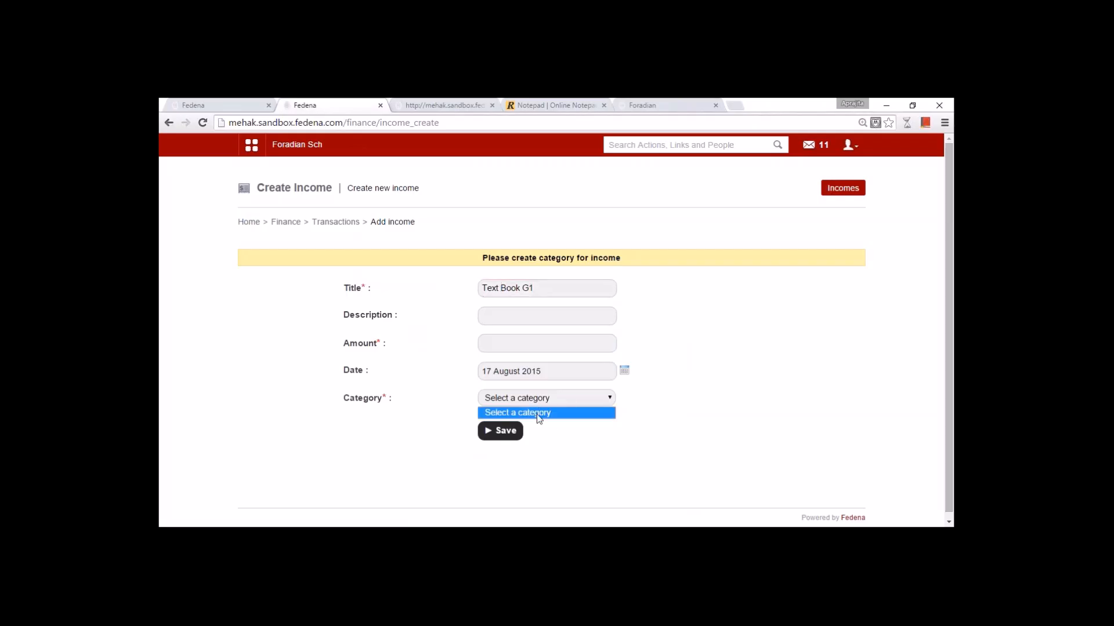
{"action": "left_click", "coordinate": [346, 232]}
{"action": "left_click", "coordinate": [337, 222]}
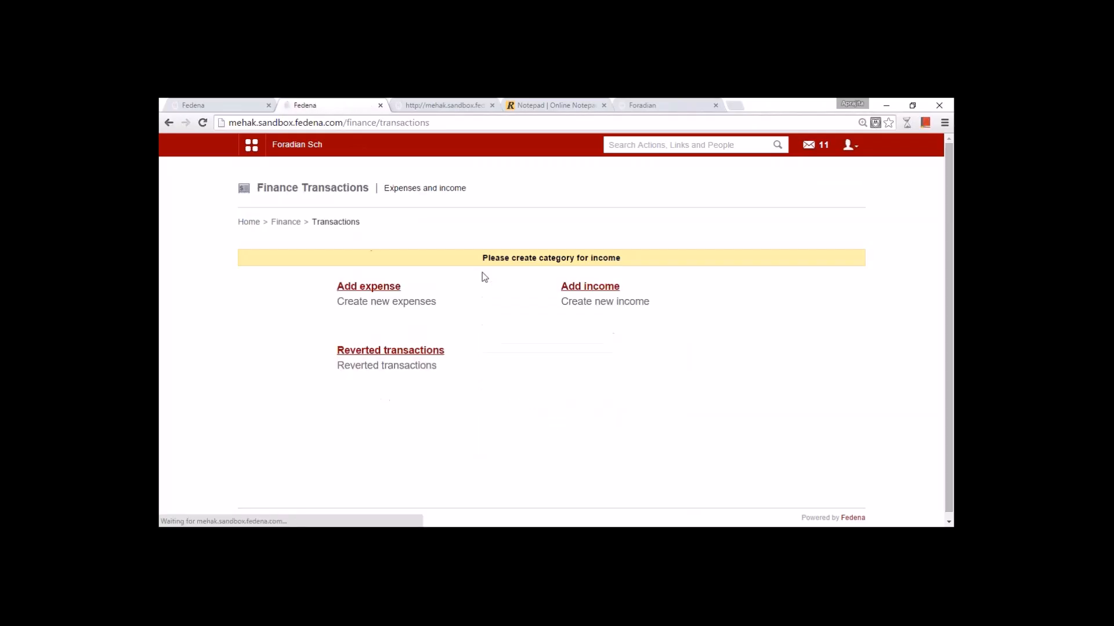
{"action": "left_click", "coordinate": [297, 224]}
- Add a finance category 'Text Books' marked as income, then return to the Finance page
{"action": "left_click", "coordinate": [569, 261]}
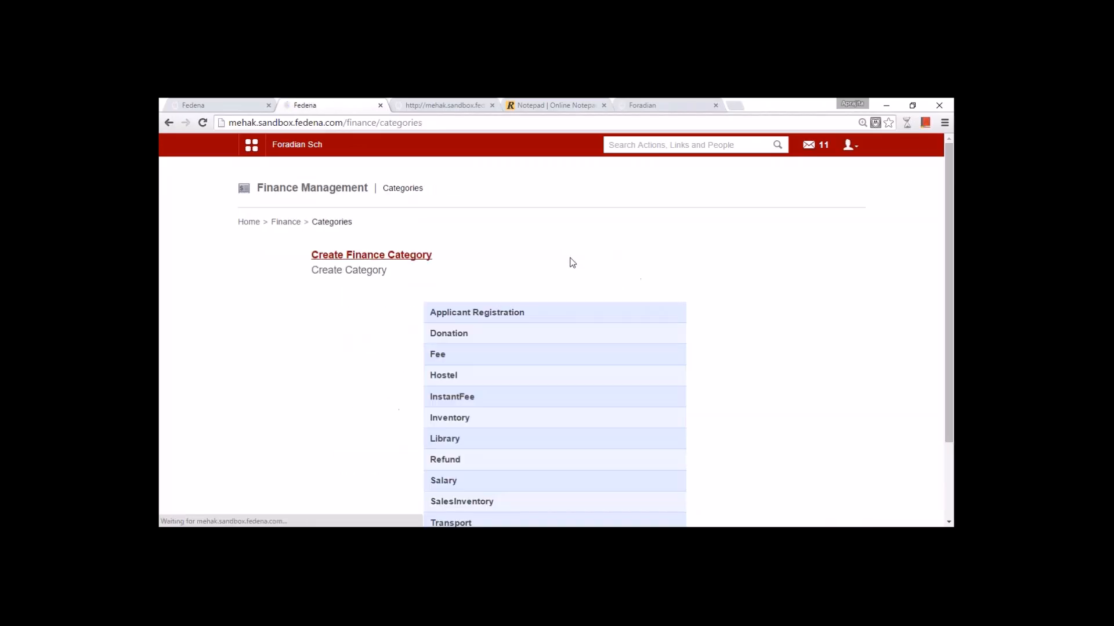
{"action": "left_click", "coordinate": [426, 256]}
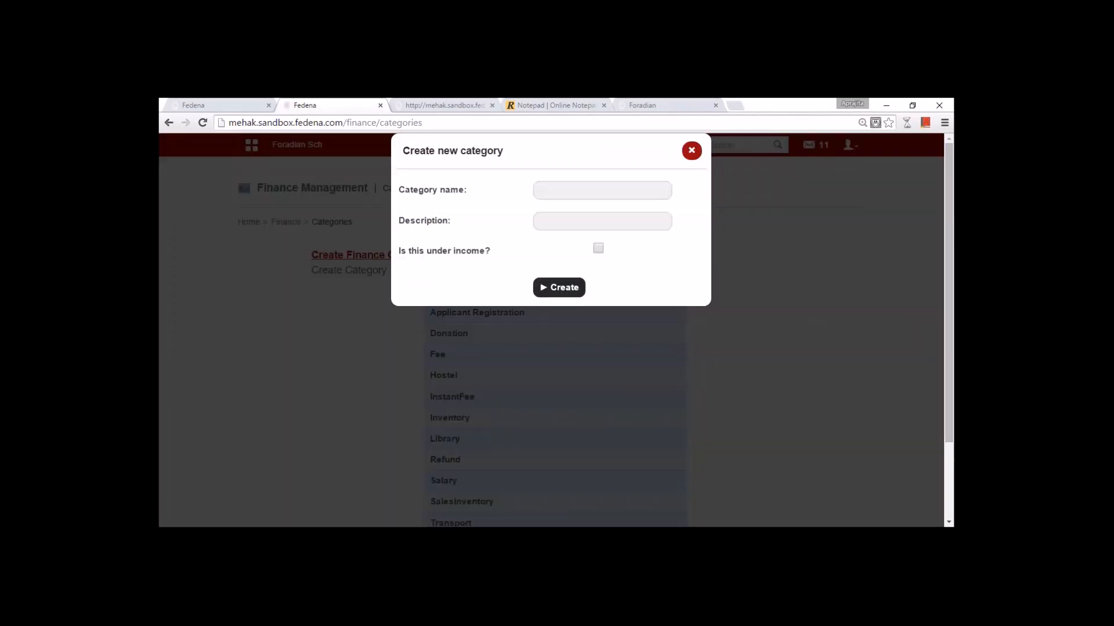
{"action": "left_click", "coordinate": [602, 190]}
{"action": "type", "text": "Tes"}
{"action": "type", "text": "t Books"}
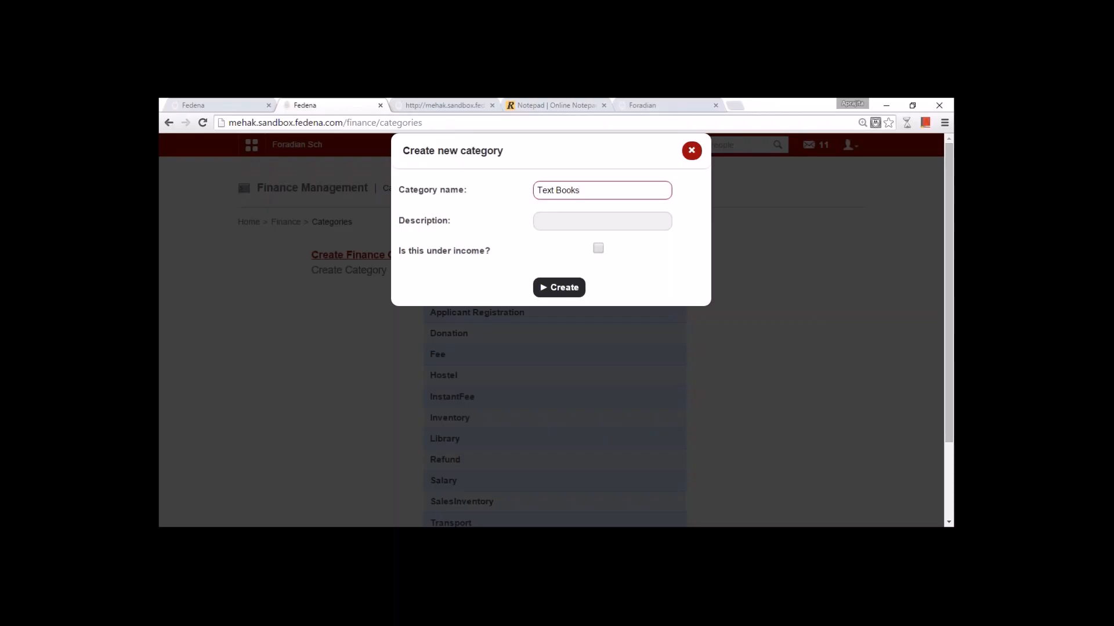
{"action": "left_click", "coordinate": [598, 249]}
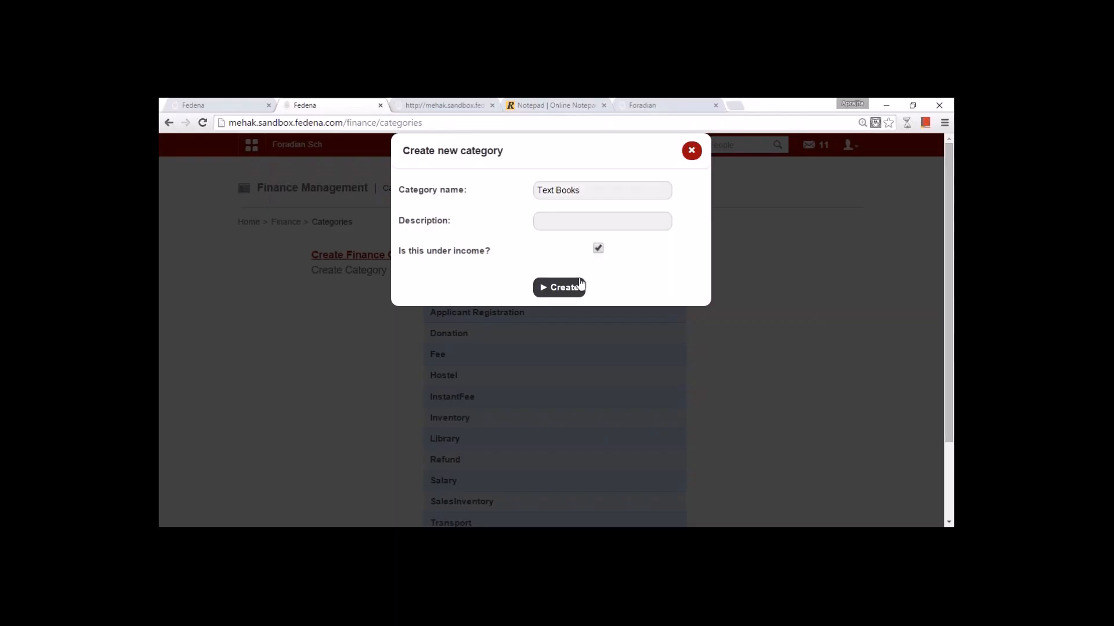
{"action": "left_click", "coordinate": [580, 285]}
{"action": "scroll", "coordinate": [517, 325], "scroll_direction": "down", "scroll_amount": 3}
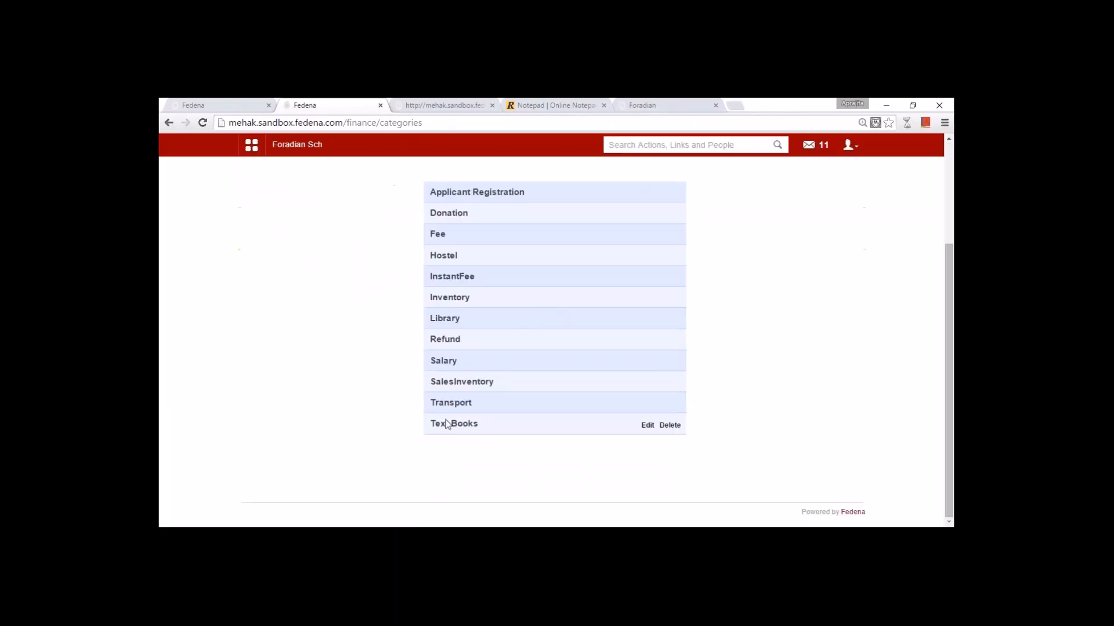
{"action": "scroll", "coordinate": [520, 389], "scroll_direction": "up", "scroll_amount": 5}
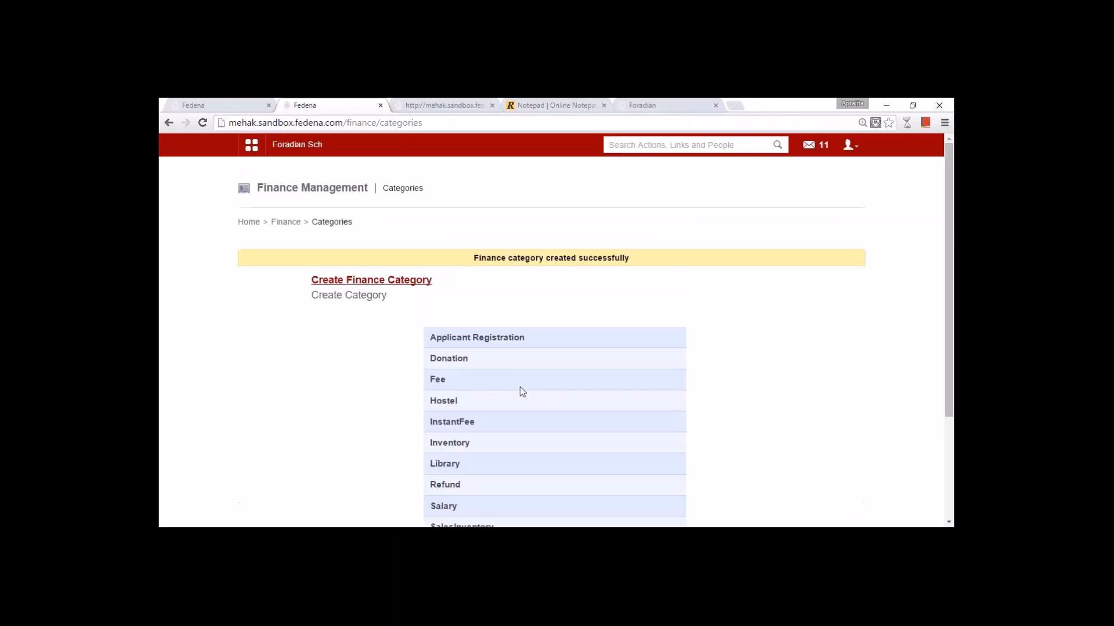
{"action": "left_click", "coordinate": [293, 223]}
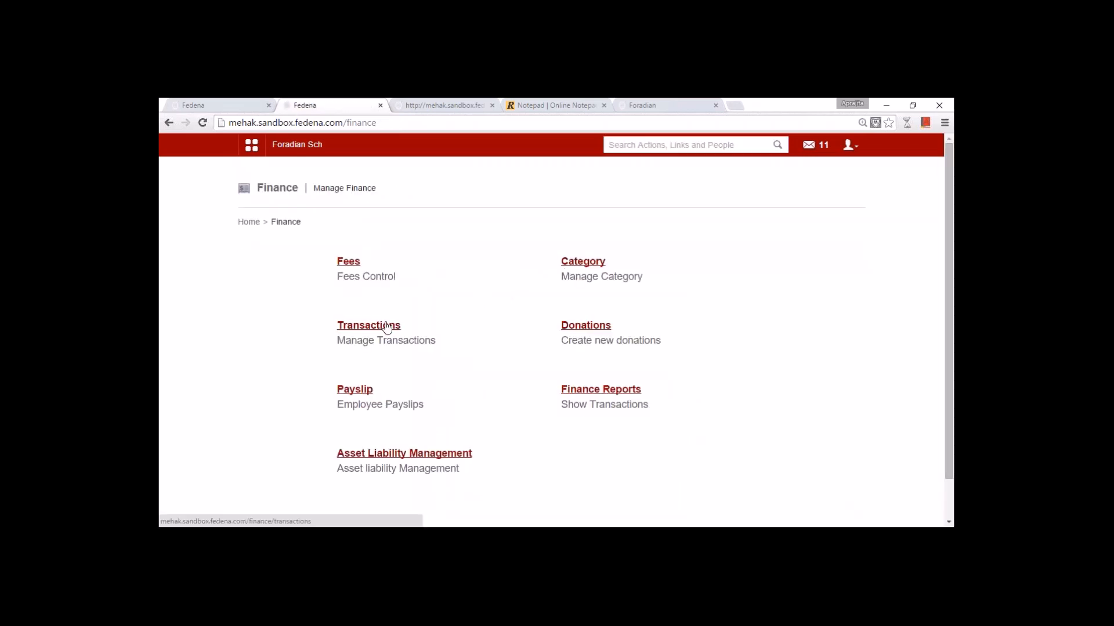
- Save an income 'Text Books Collection 1' of 890 under the Text Books category
{"action": "left_click", "coordinate": [388, 327]}
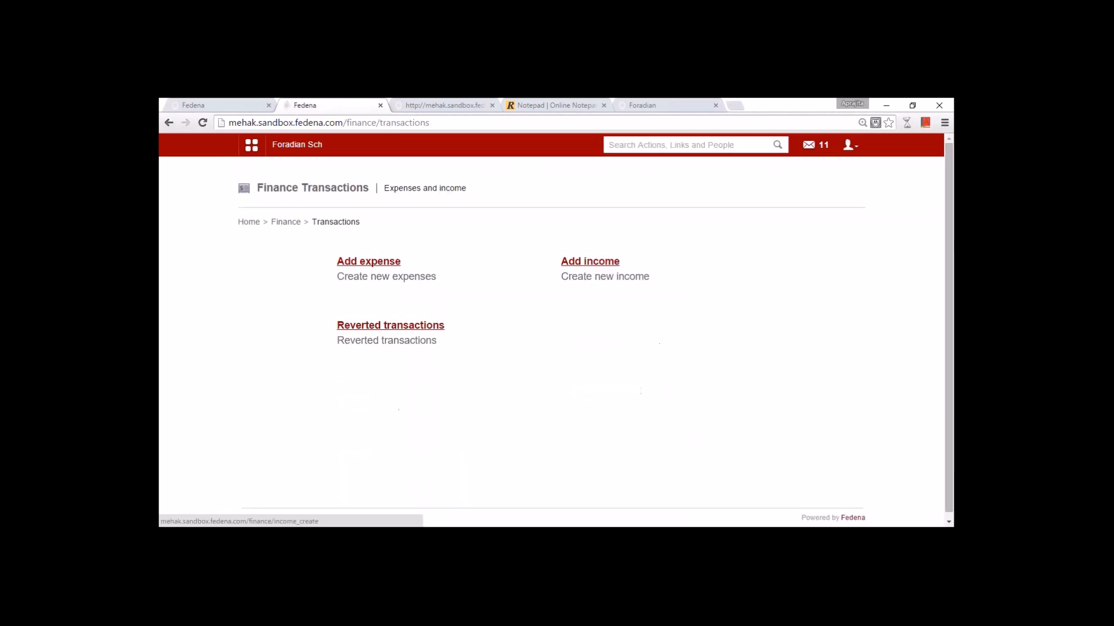
{"action": "left_click", "coordinate": [561, 259]}
{"action": "left_click", "coordinate": [538, 260]}
{"action": "type", "text": "Text Books Colle"}
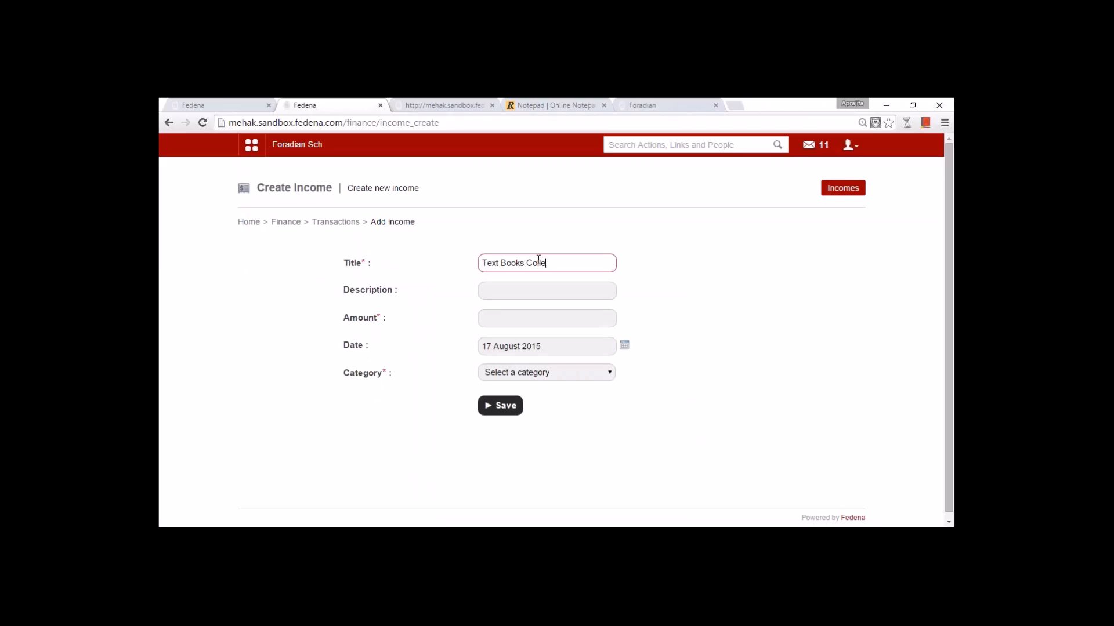
{"action": "type", "text": "ection 1"}
{"action": "left_click", "coordinate": [546, 324]}
{"action": "type", "text": "890"}
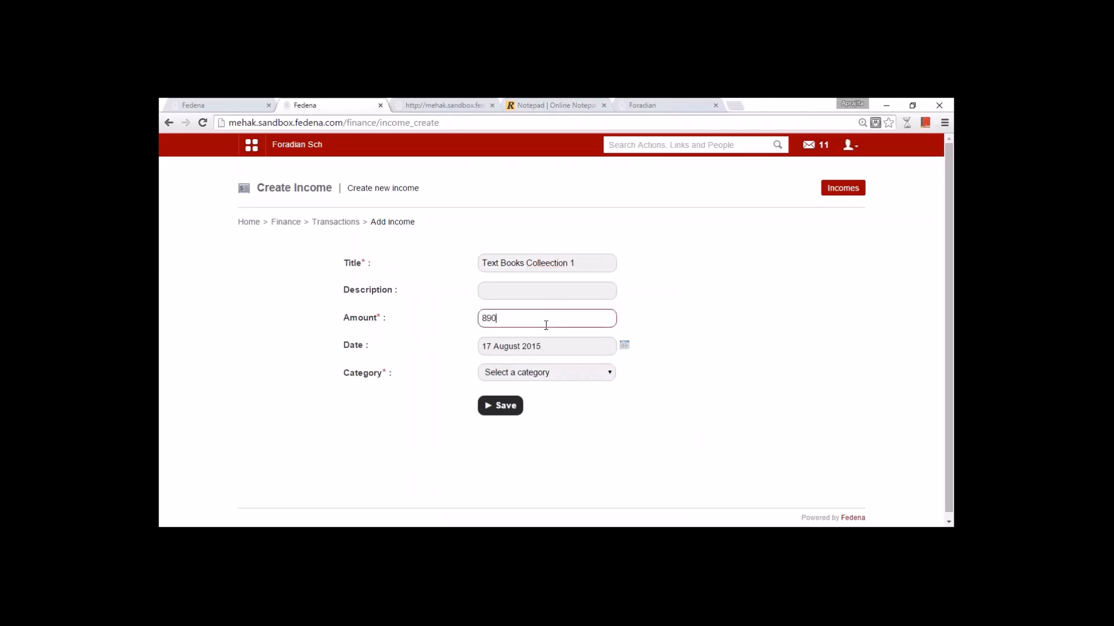
{"action": "left_click", "coordinate": [572, 373]}
{"action": "left_click", "coordinate": [552, 397]}
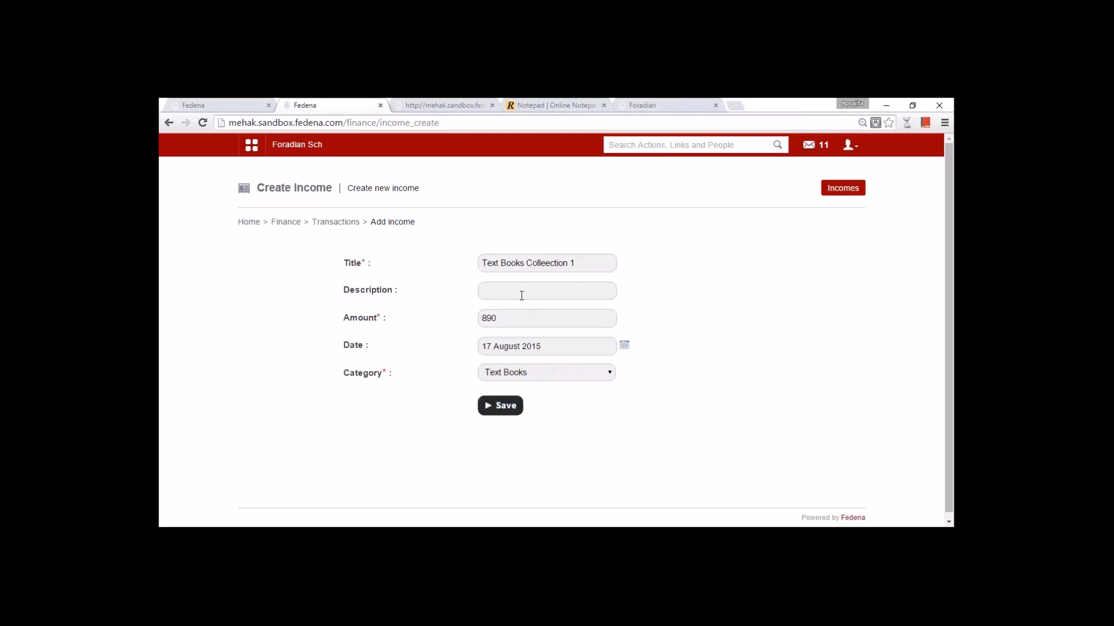
{"action": "left_click", "coordinate": [502, 409]}
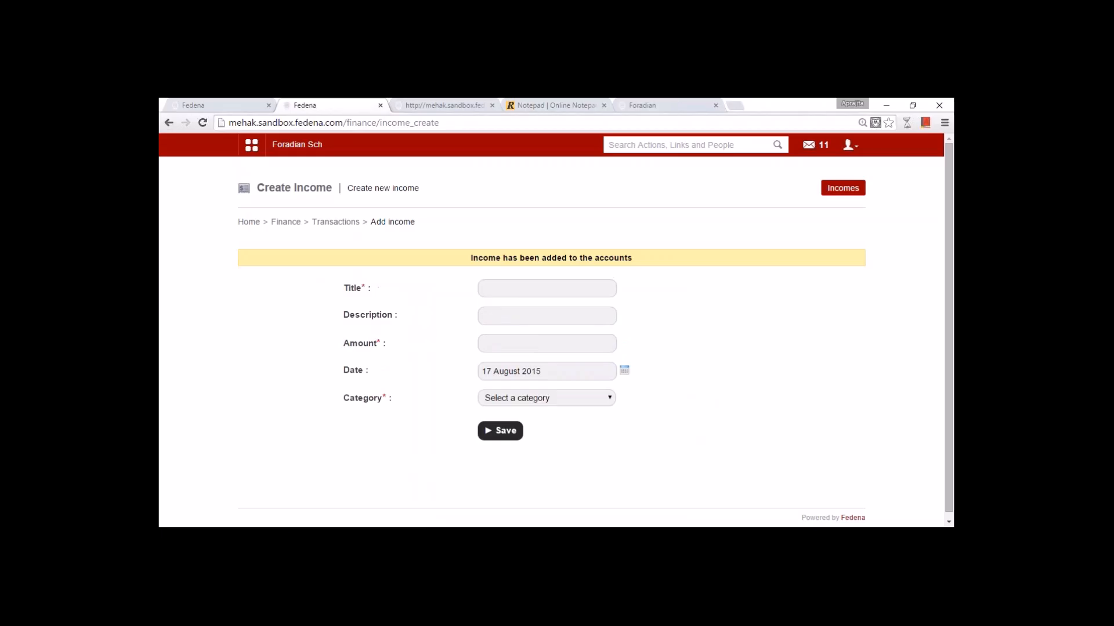
- Save a second Text Books income 'Text Books Collection 2' of 7800 dated 18 August 2015
{"action": "left_click", "coordinate": [515, 402]}
{"action": "left_click", "coordinate": [511, 422]}
{"action": "left_click", "coordinate": [489, 290]}
{"action": "type", "text": "Text Books Collection 2"}
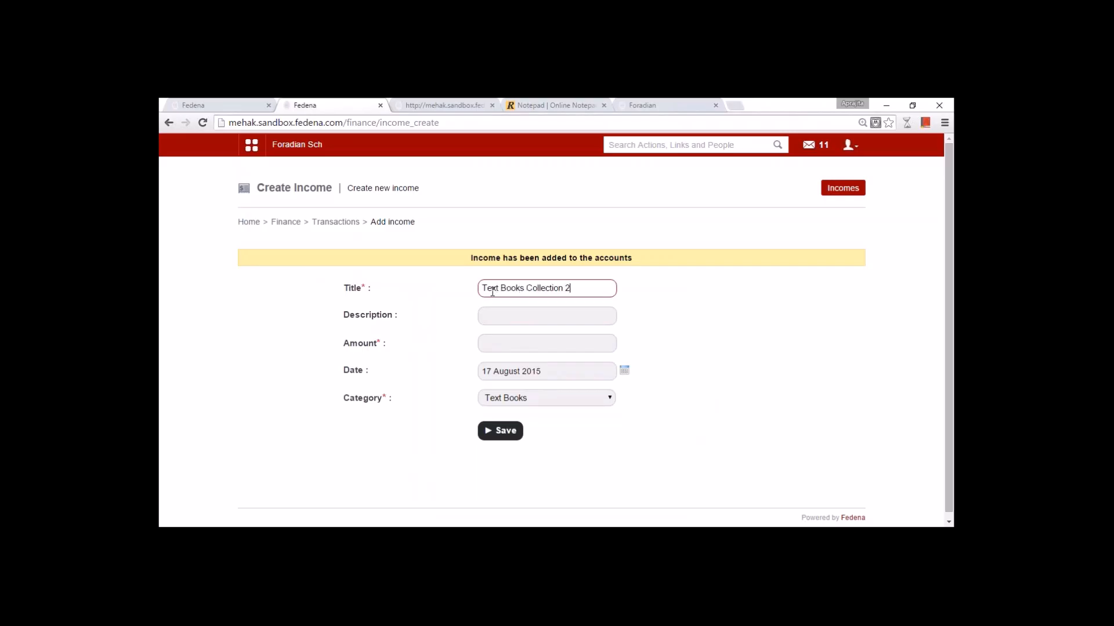
{"action": "left_click", "coordinate": [624, 371]}
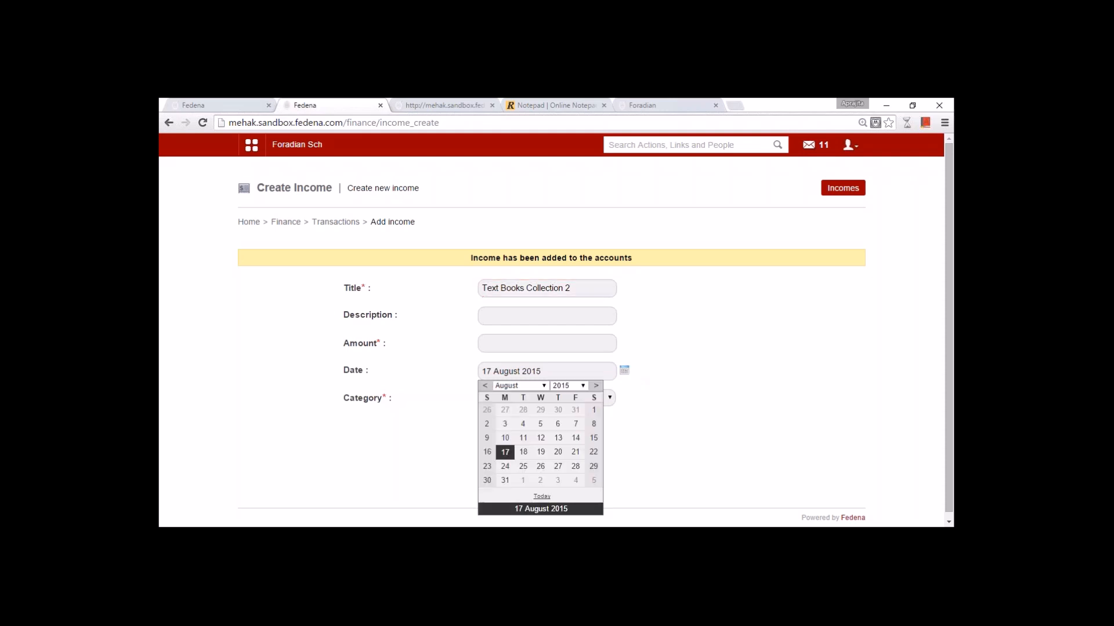
{"action": "left_click", "coordinate": [524, 453]}
{"action": "left_click", "coordinate": [512, 347]}
{"action": "type", "text": "7800"}
{"action": "left_click", "coordinate": [506, 430]}
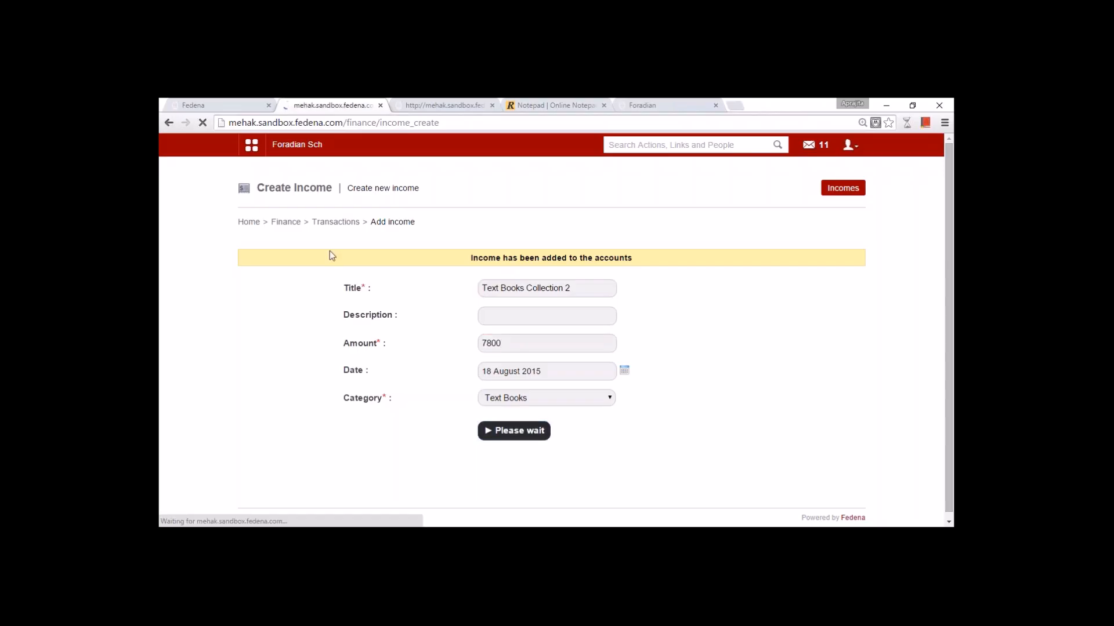
- Open the monthly transactions report under Finance Reports and its end-date calendar
{"action": "left_click", "coordinate": [286, 221]}
{"action": "left_click", "coordinate": [577, 392]}
{"action": "left_click", "coordinate": [353, 262]}
{"action": "left_click", "coordinate": [694, 293]}
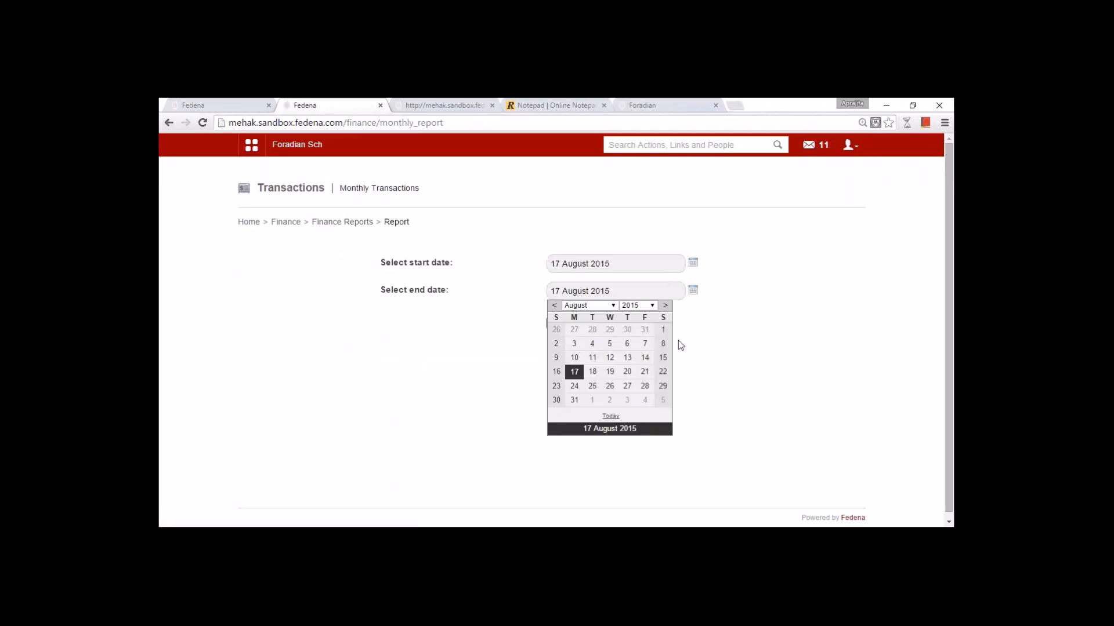
- Run the report to 18 August 2015 and view the 890.00 and 7800.00 Text Books entries
{"action": "left_click", "coordinate": [609, 372]}
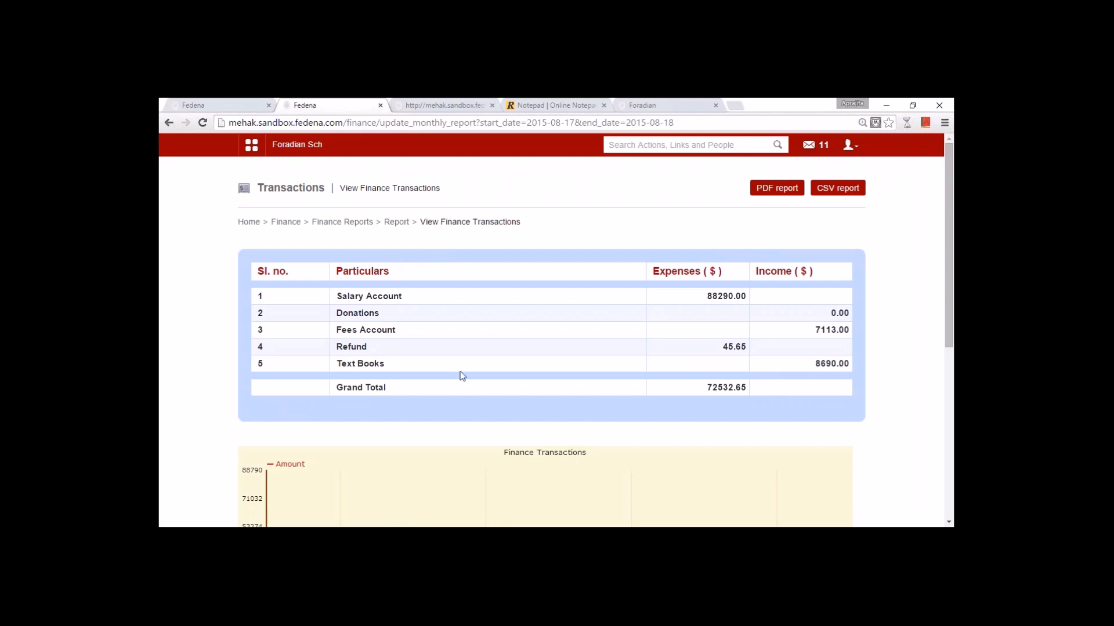
{"action": "left_click", "coordinate": [389, 365]}
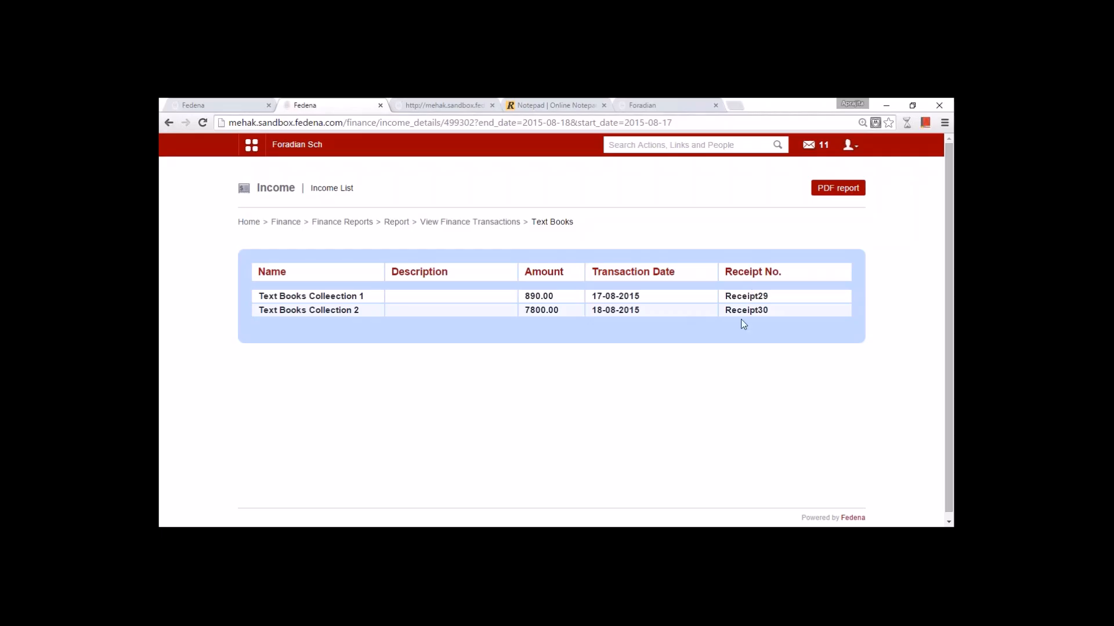
{"action": "left_click", "coordinate": [292, 224]}
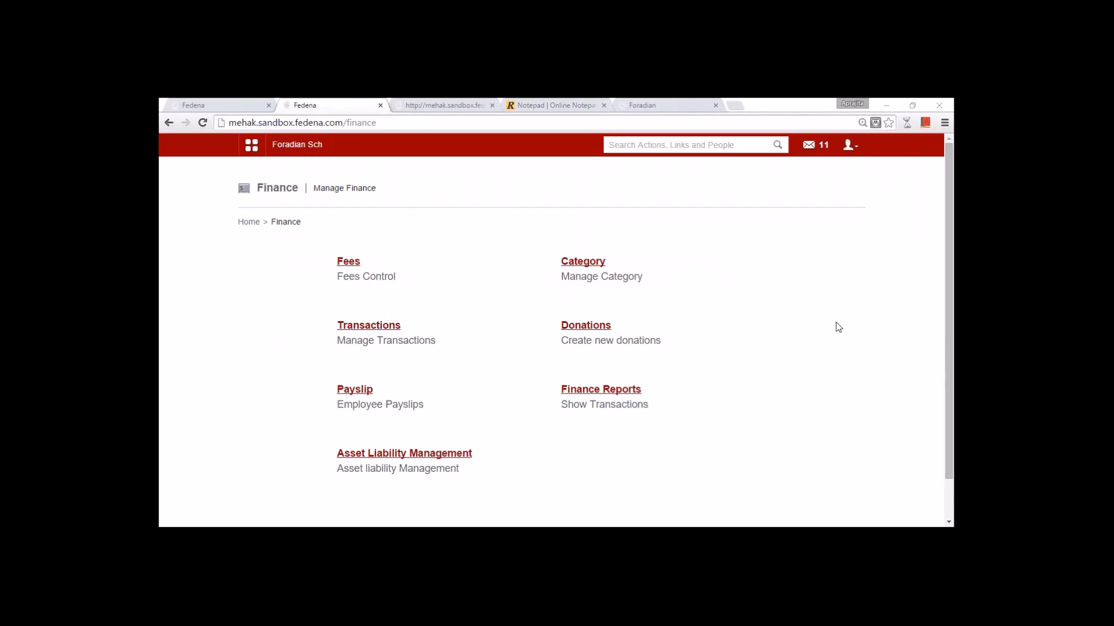
- Record a 780 donation with the donor's name, then switch to Axel School's site
{"action": "left_click", "coordinate": [586, 325]}
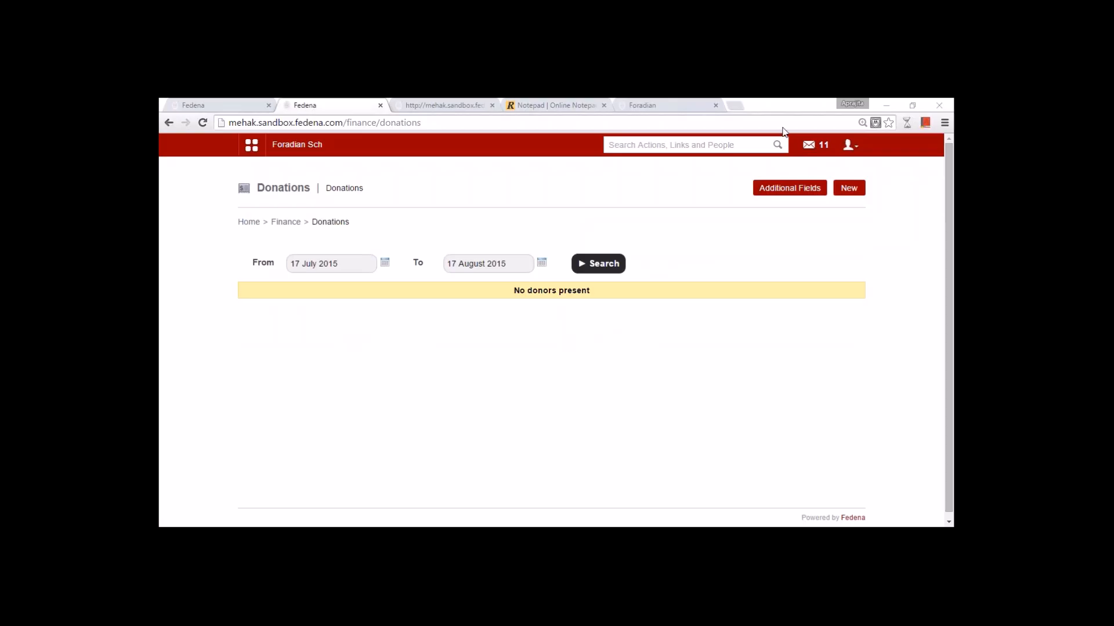
{"action": "left_click", "coordinate": [853, 192]}
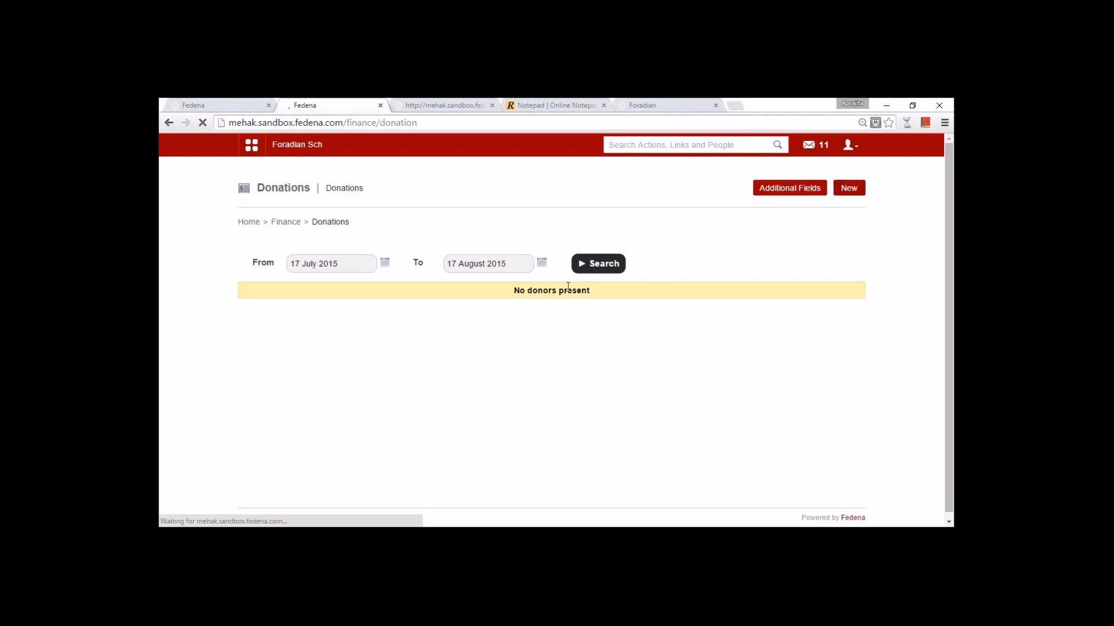
{"action": "left_click", "coordinate": [445, 265]}
{"action": "type", "text": "Mr. Jil"}
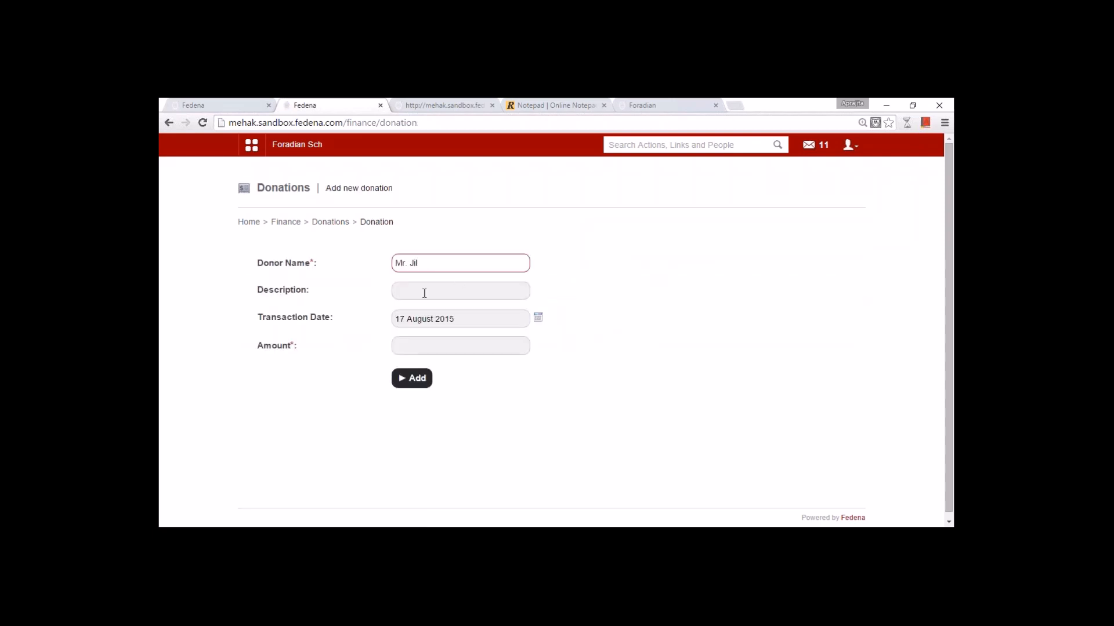
{"action": "left_click", "coordinate": [423, 289]}
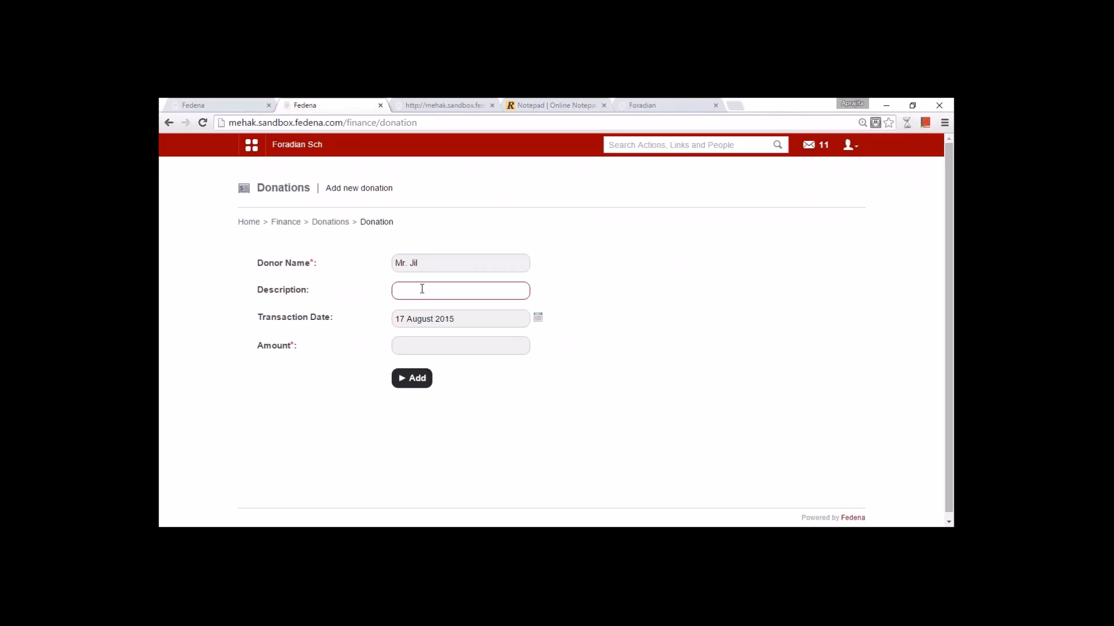
{"action": "left_click", "coordinate": [454, 343]}
{"action": "type", "text": "780"}
{"action": "left_click", "coordinate": [414, 383]}
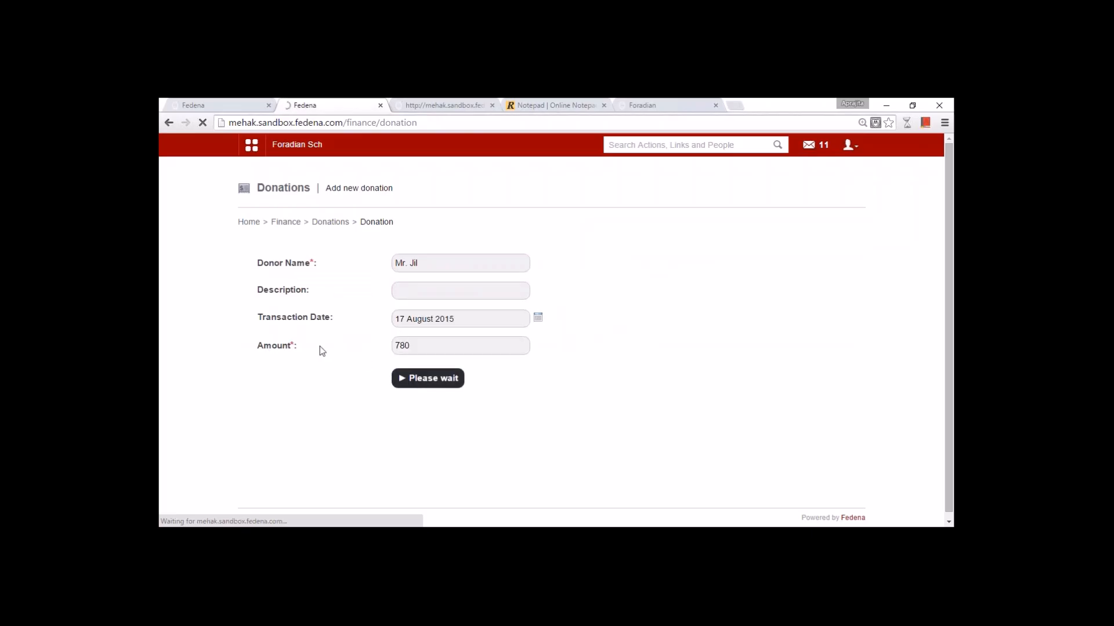
{"action": "left_click", "coordinate": [658, 107]}
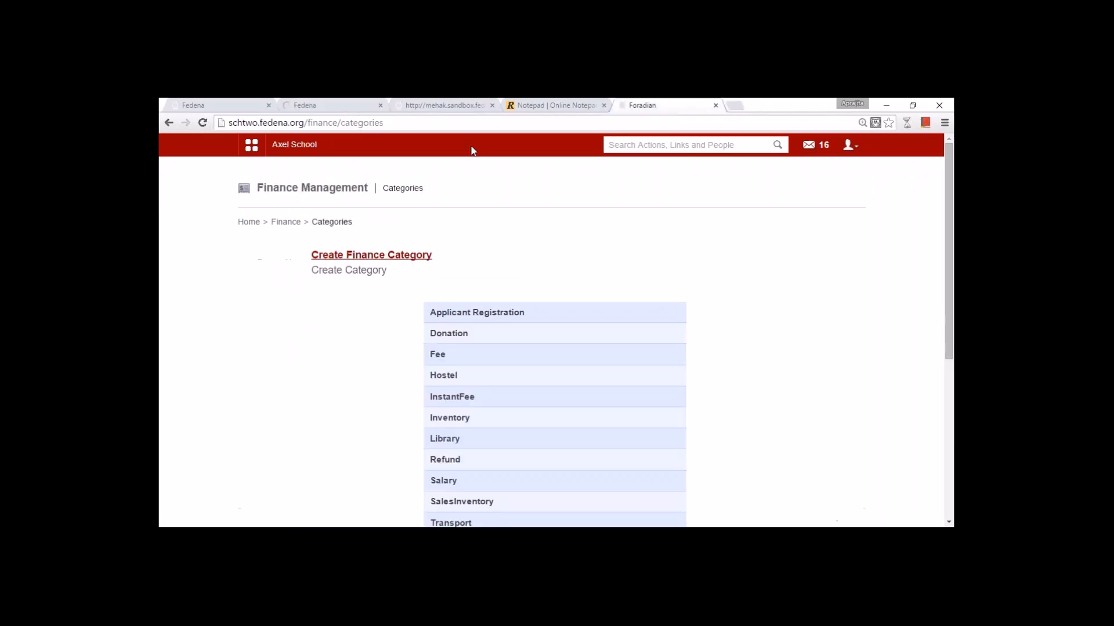
- Inspect the Contact number and Donor Address fields on Axel School's new-donation form
{"action": "left_click", "coordinate": [596, 324]}
{"action": "left_click", "coordinate": [789, 189]}
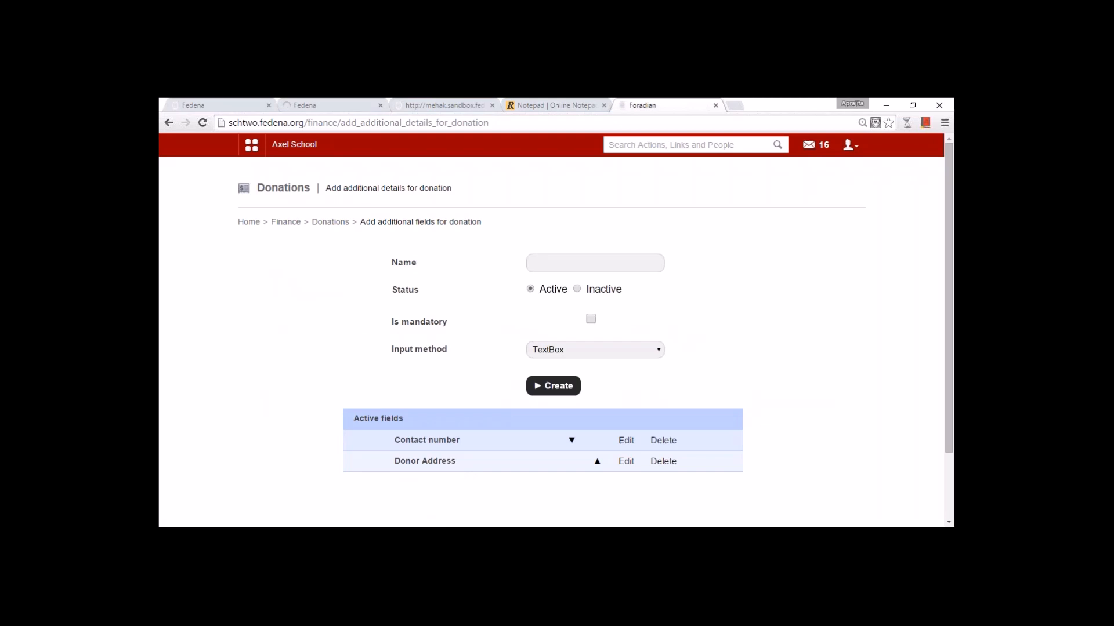
{"action": "left_click", "coordinate": [625, 442]}
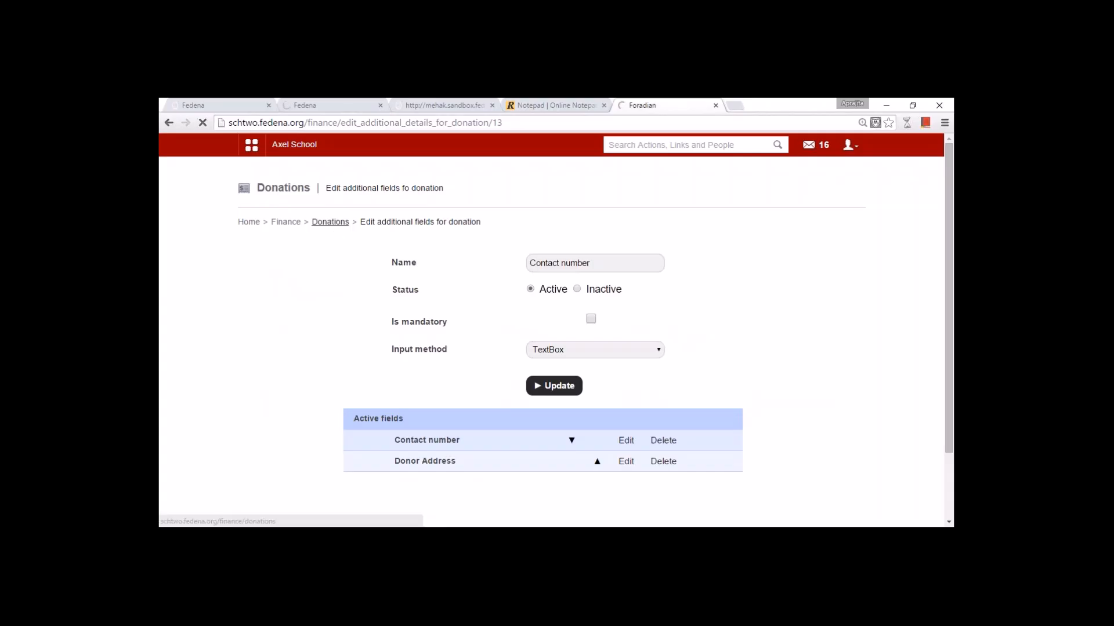
{"action": "left_click", "coordinate": [330, 221]}
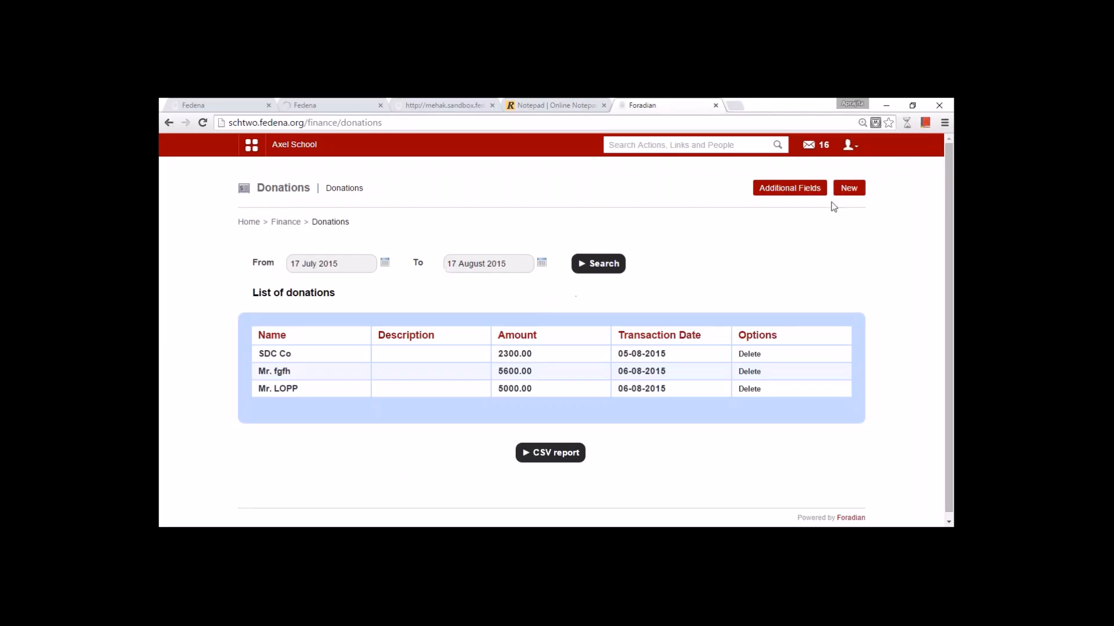
{"action": "left_click", "coordinate": [847, 191]}
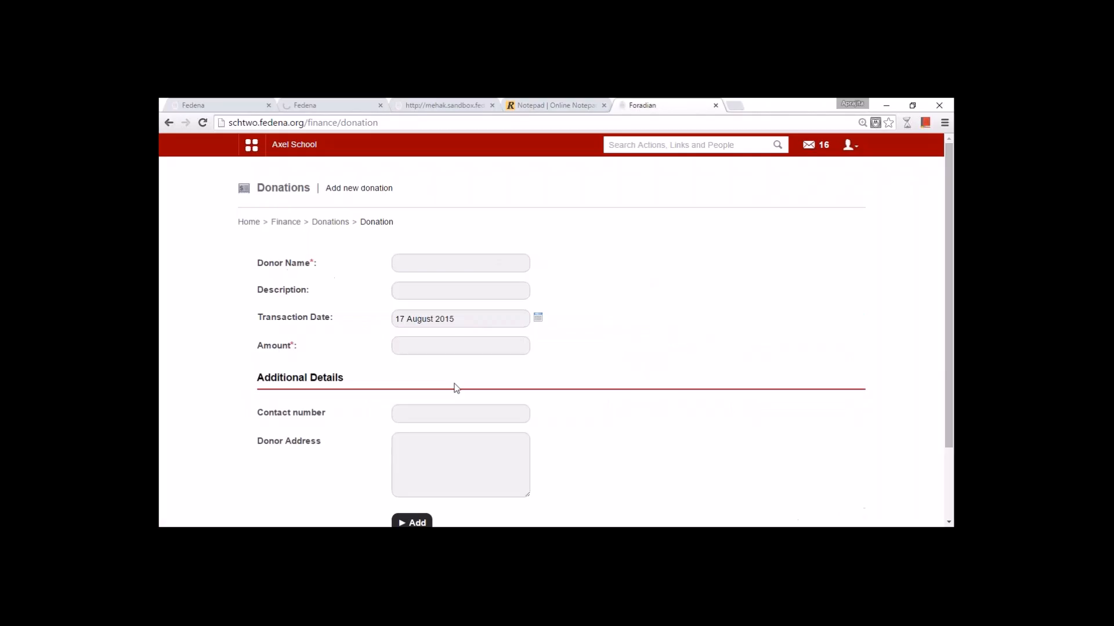
{"action": "scroll", "coordinate": [390, 378], "scroll_direction": "down", "scroll_amount": 2}
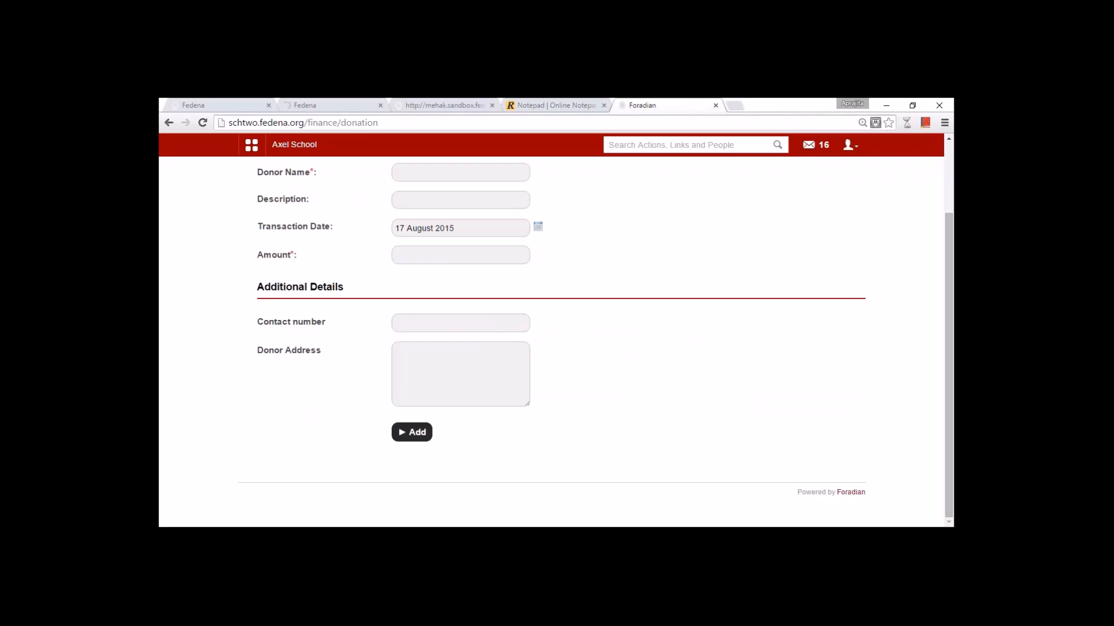
{"action": "scroll", "coordinate": [329, 275], "scroll_direction": "up", "scroll_amount": 2}
{"action": "left_click", "coordinate": [286, 222]}
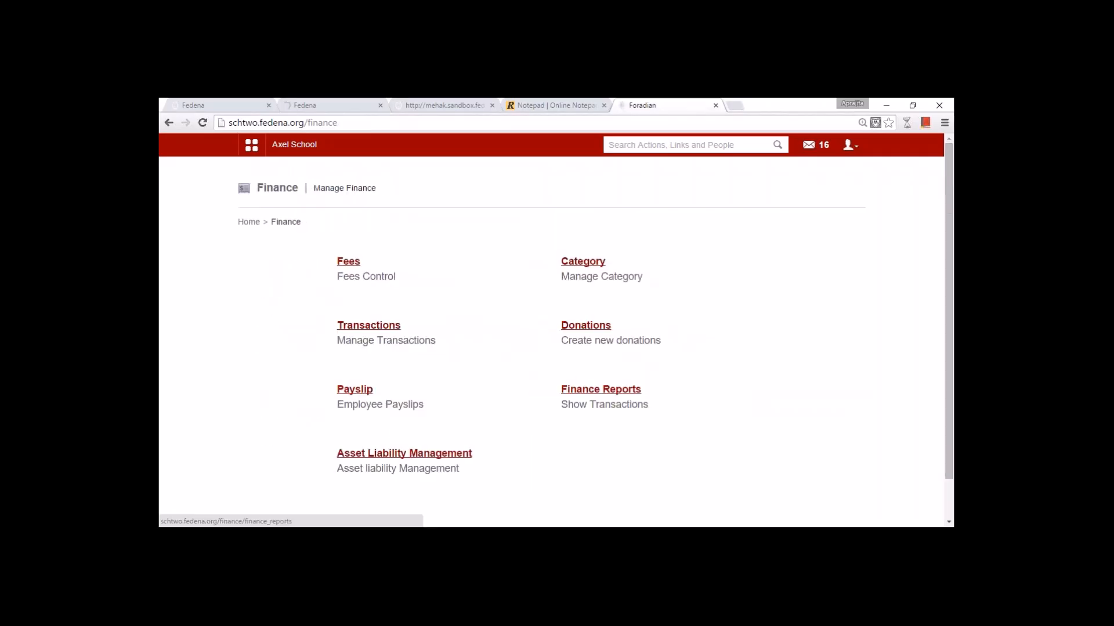
- Glance at Finance Reports and the Payslip section, returning to the Finance overview each time
{"action": "left_click", "coordinate": [600, 389]}
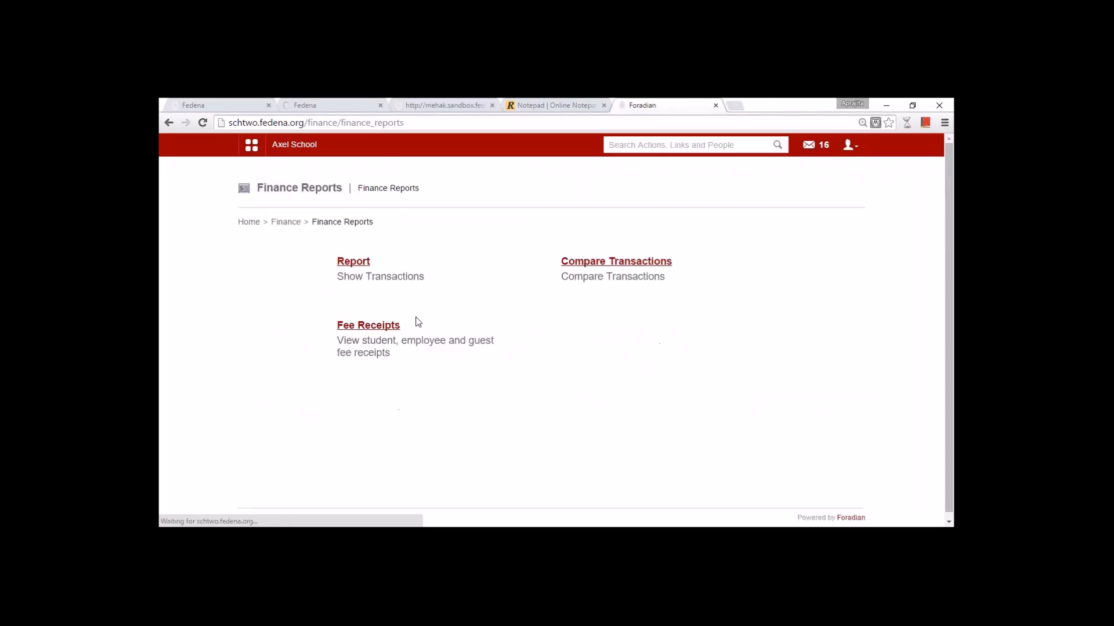
{"action": "left_click", "coordinate": [289, 225]}
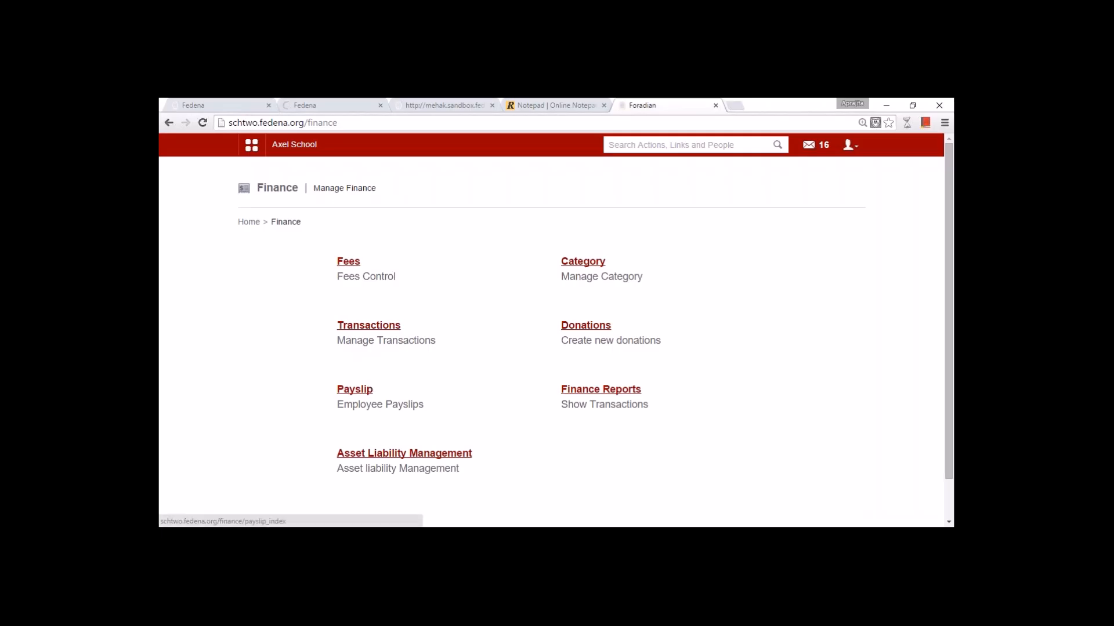
{"action": "left_click", "coordinate": [354, 390]}
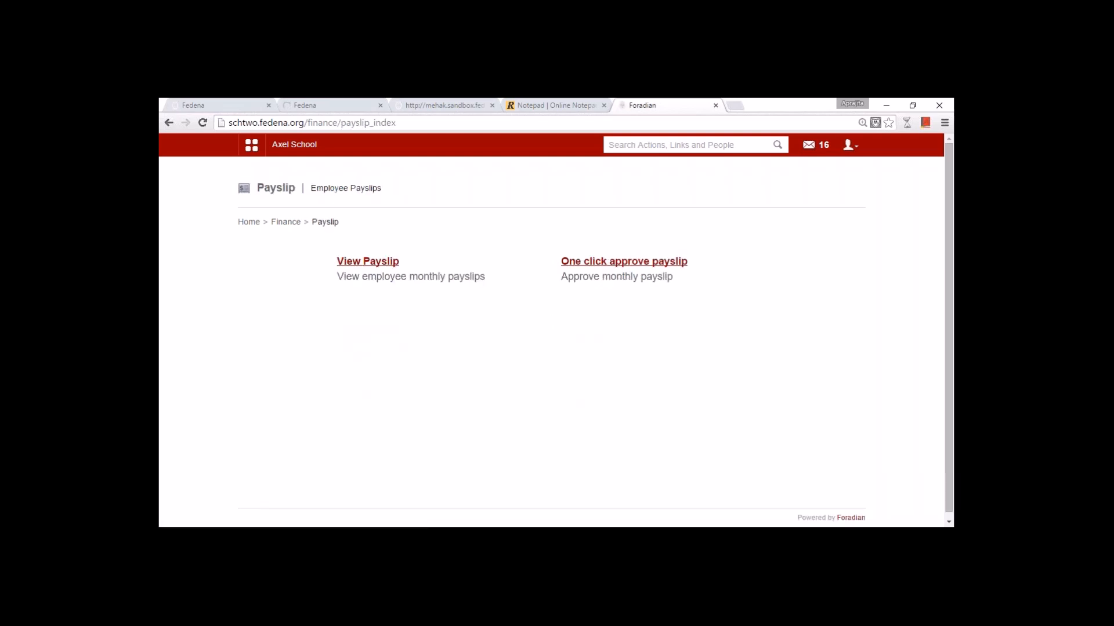
{"action": "left_click", "coordinate": [284, 222]}
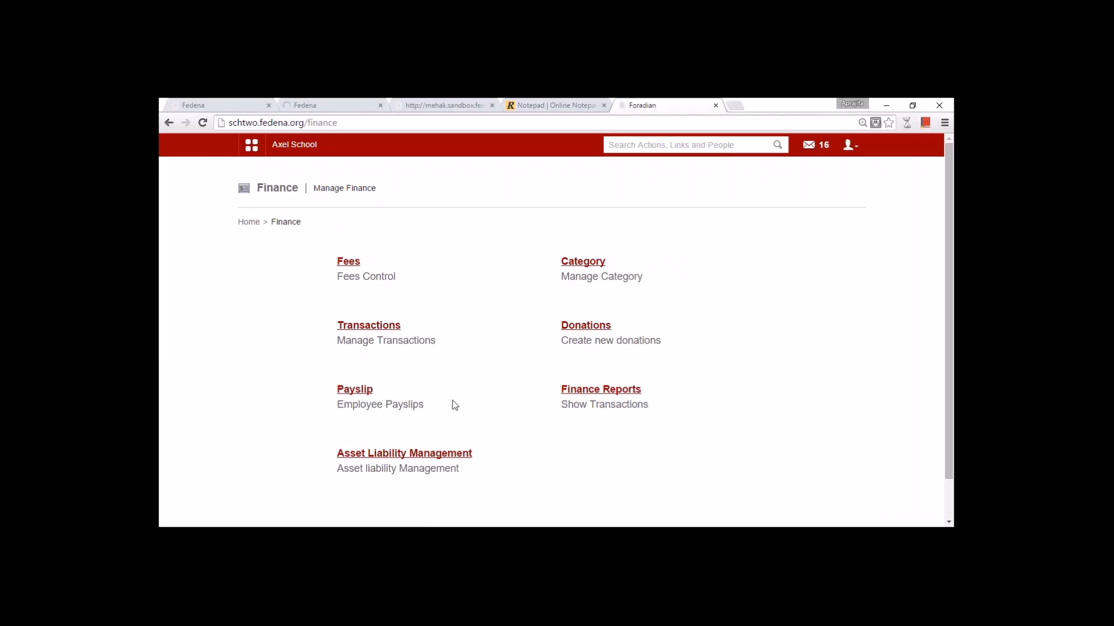
- Open Axel School's asset list and inspect the Furniture asset's title and amount without saving
{"action": "left_click", "coordinate": [432, 454]}
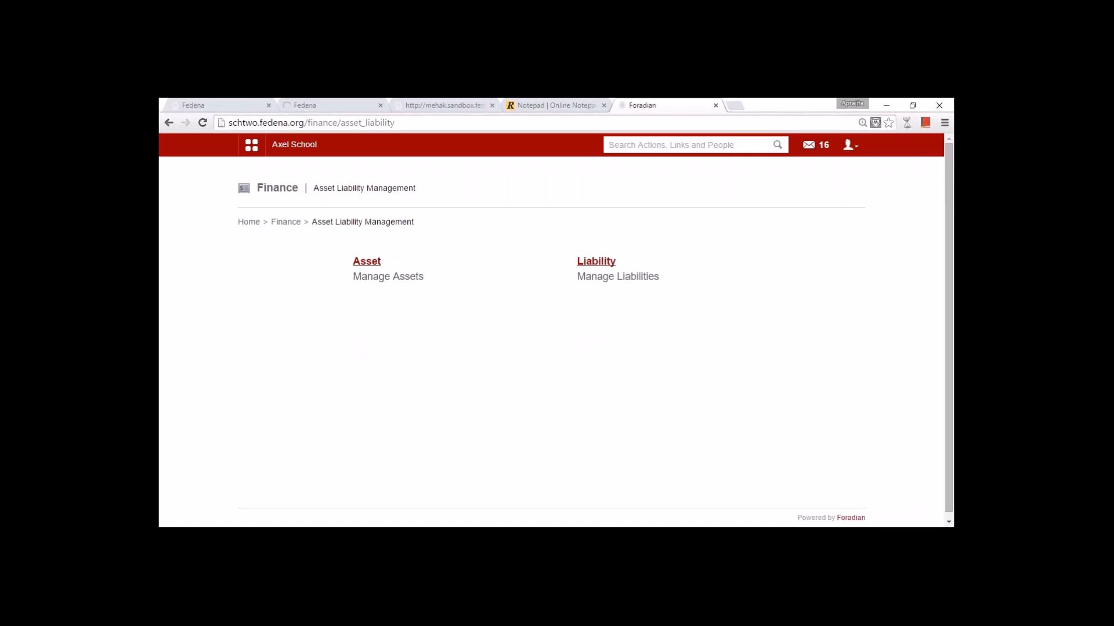
{"action": "left_click", "coordinate": [364, 264]}
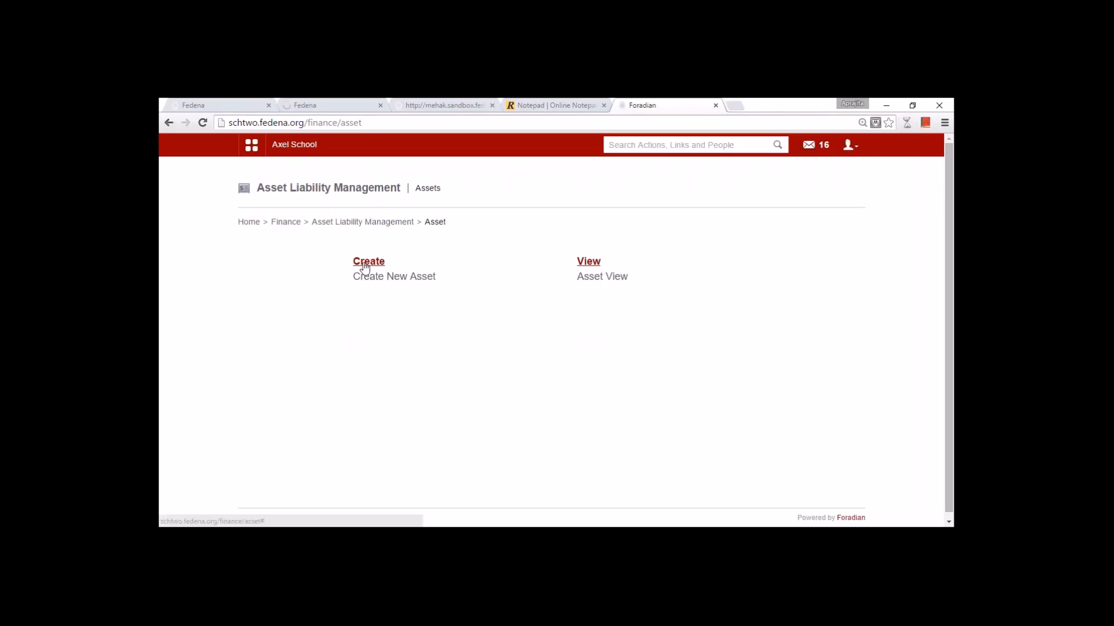
{"action": "left_click", "coordinate": [588, 263]}
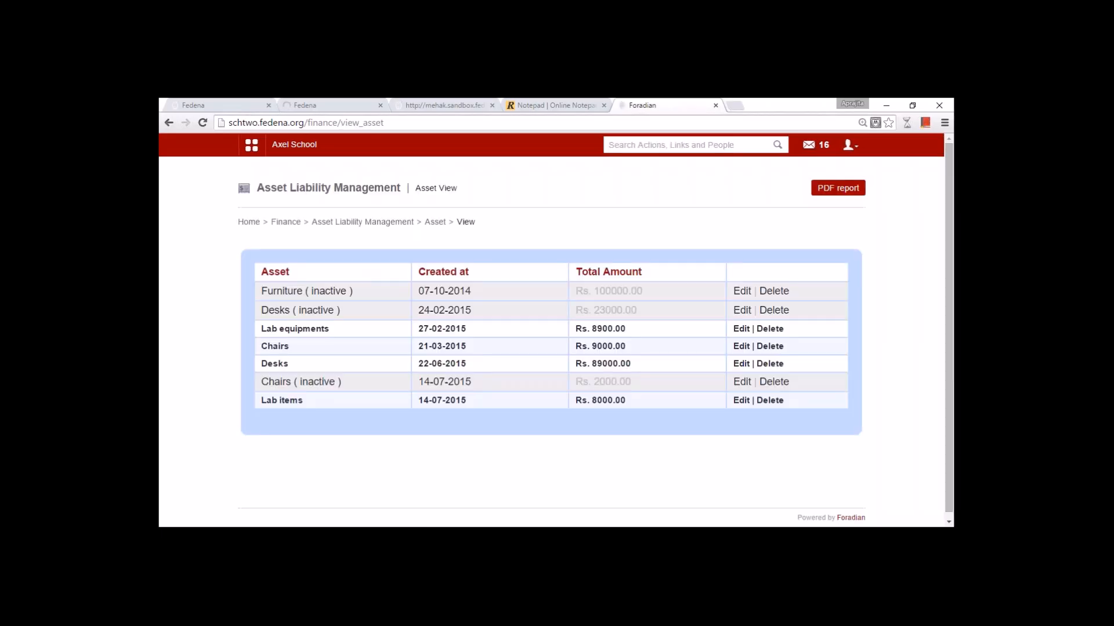
{"action": "left_click", "coordinate": [736, 291]}
{"action": "left_click_drag", "start_coordinate": [585, 192], "coordinate": [535, 198]}
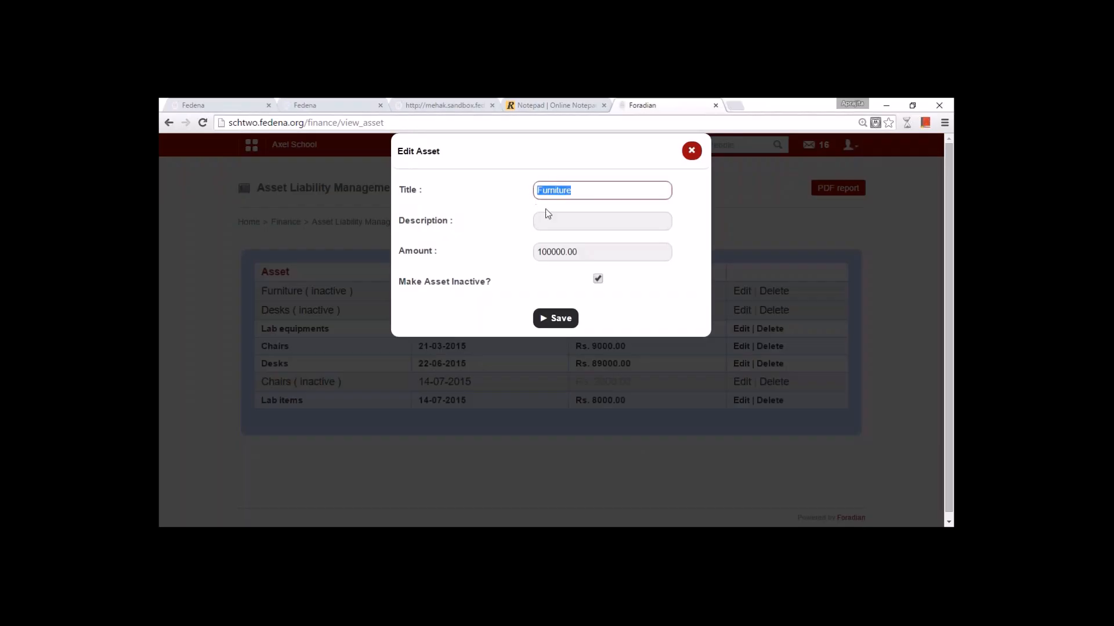
{"action": "left_click", "coordinate": [597, 251]}
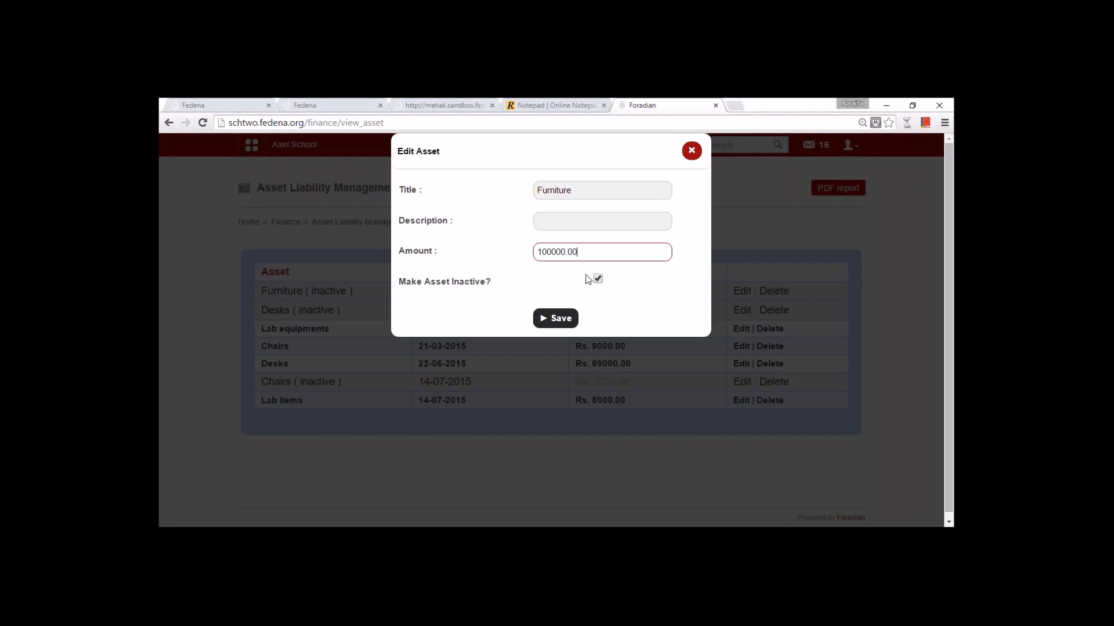
{"action": "left_click", "coordinate": [691, 150]}
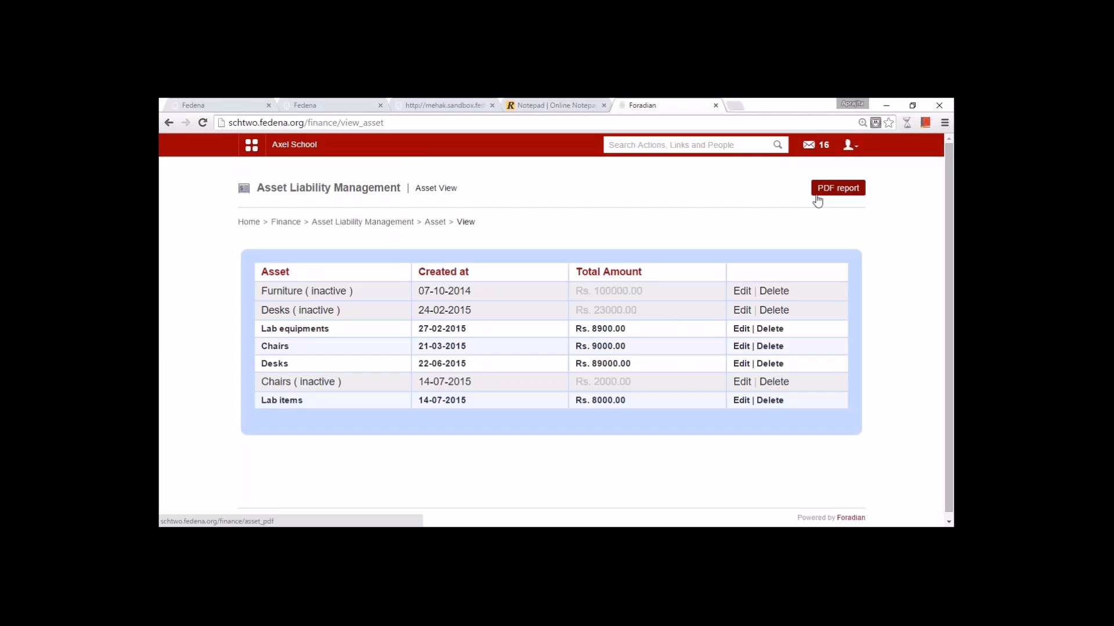
- View the Liability section of Asset Liability Management, then return to Finance
{"action": "left_click", "coordinate": [353, 221]}
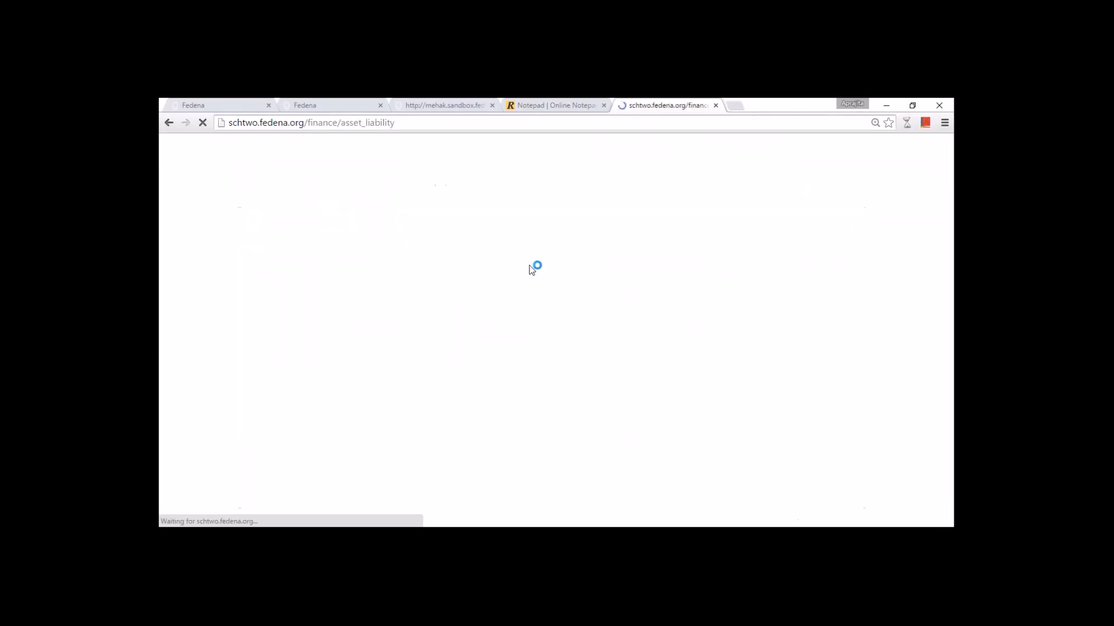
{"action": "left_click", "coordinate": [593, 261]}
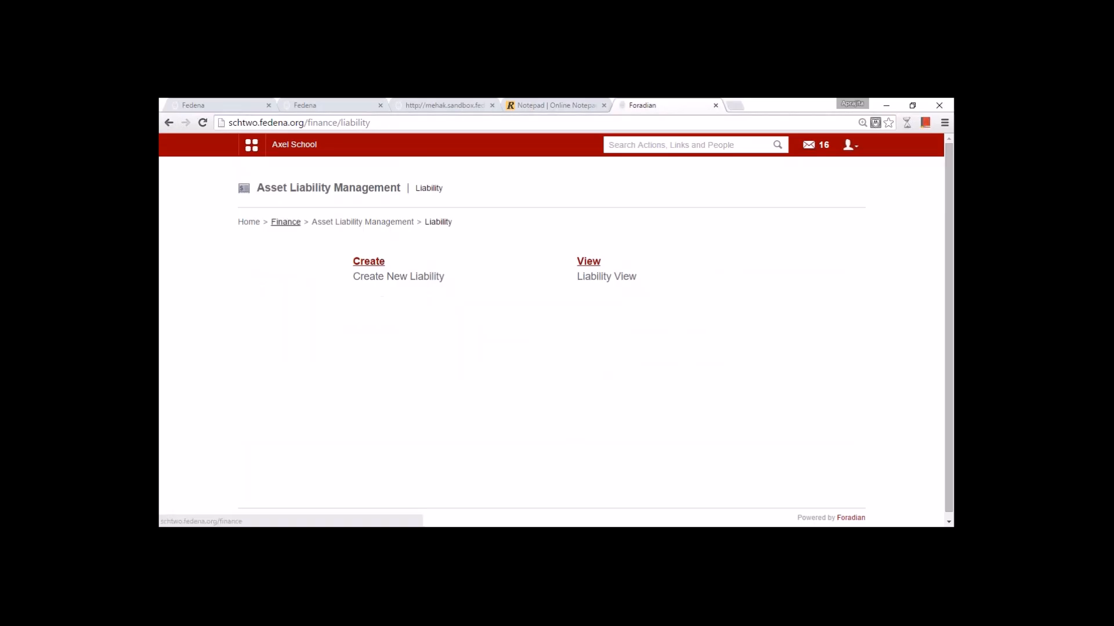
{"action": "left_click", "coordinate": [285, 222]}
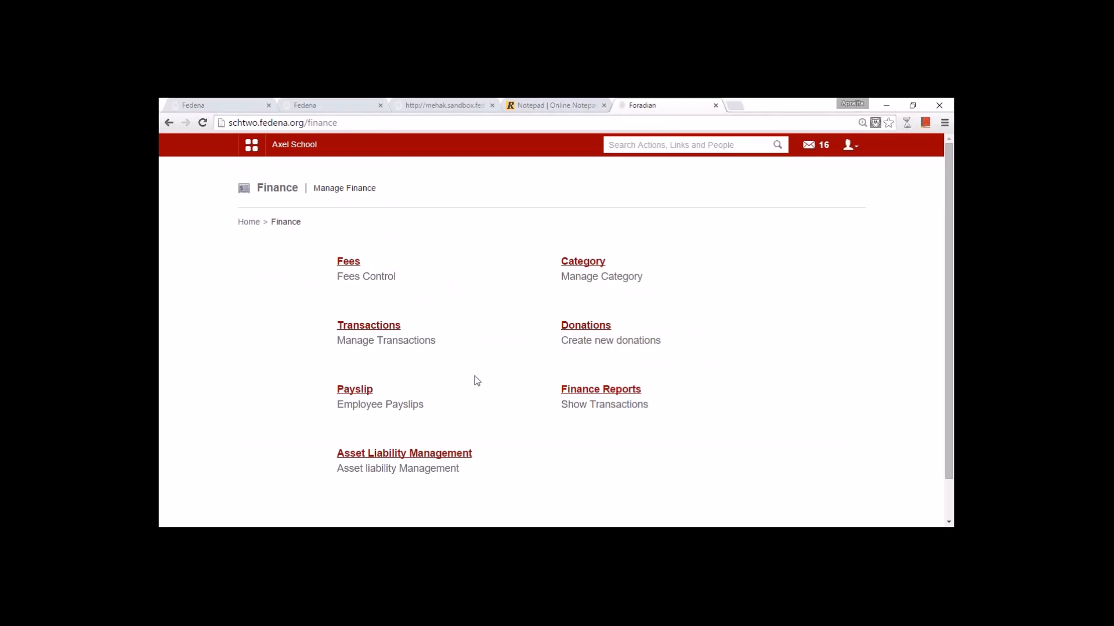
- Highlight 'Manage users' as the next topic in the notes and return to the first school's modules
{"action": "left_click", "coordinate": [546, 110]}
{"action": "left_click_drag", "start_coordinate": [226, 401], "coordinate": [165, 404]}
{"action": "left_click", "coordinate": [303, 435]}
{"action": "left_click", "coordinate": [304, 423]}
{"action": "triple_click", "coordinate": [236, 427]}
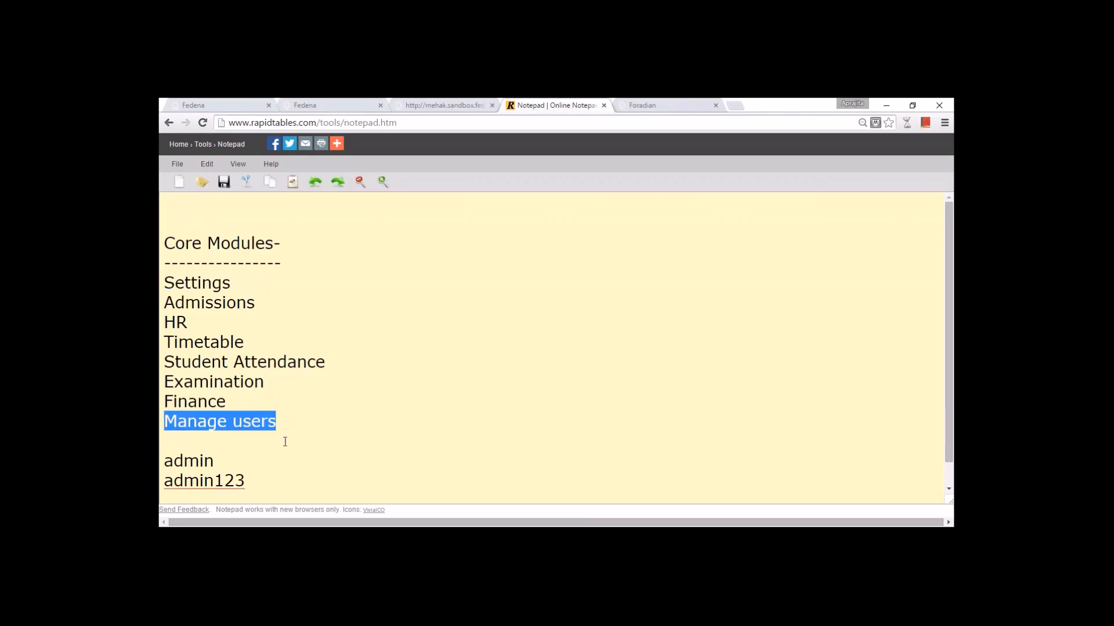
{"action": "left_click", "coordinate": [292, 104]}
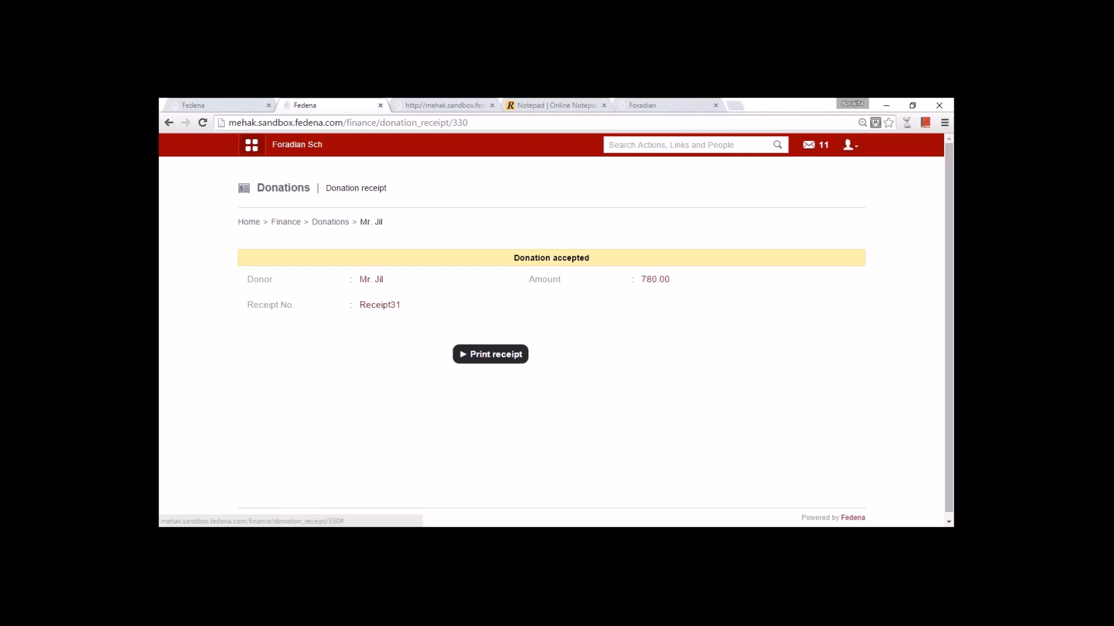
{"action": "left_click", "coordinate": [557, 176]}
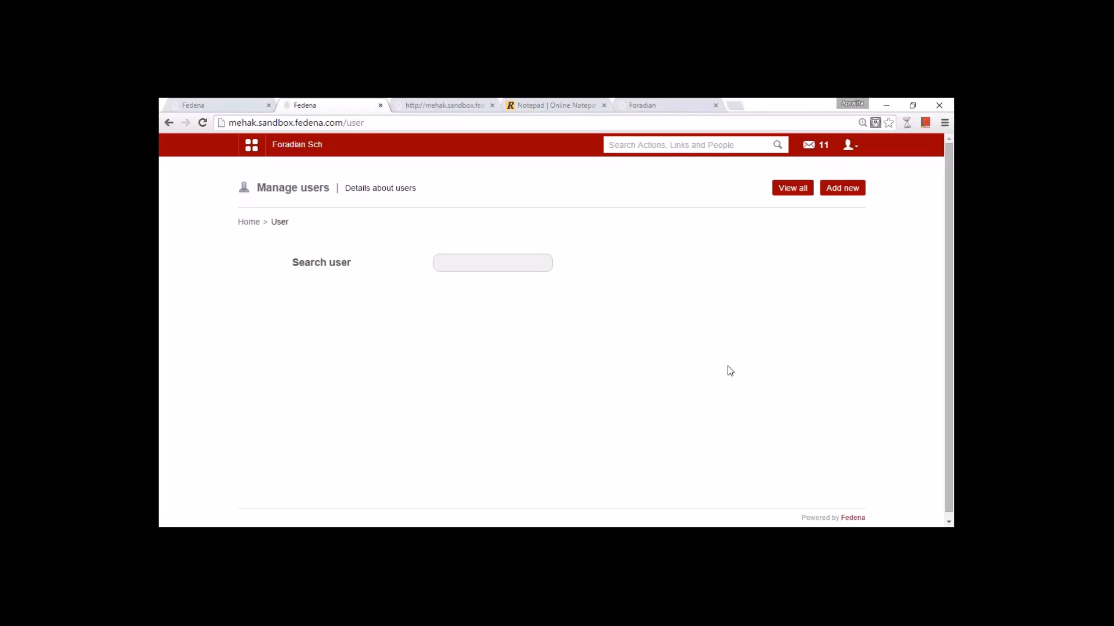
- Search users for 'E3', open the matching profile and submit its password change form
{"action": "left_click", "coordinate": [466, 265]}
{"action": "type", "text": "E3"}
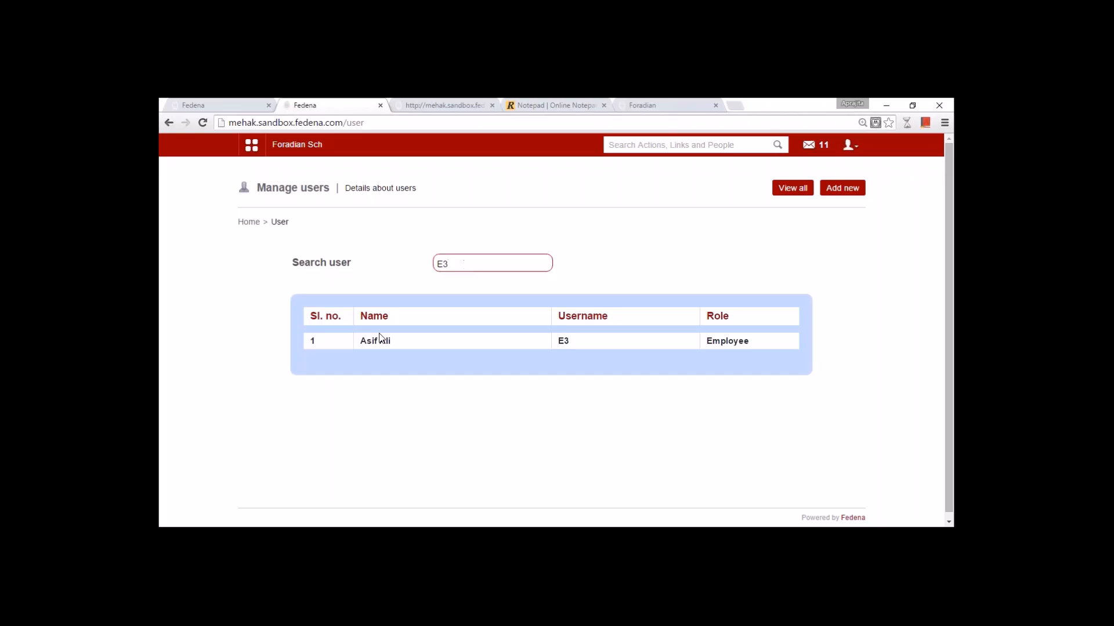
{"action": "left_click", "coordinate": [380, 342]}
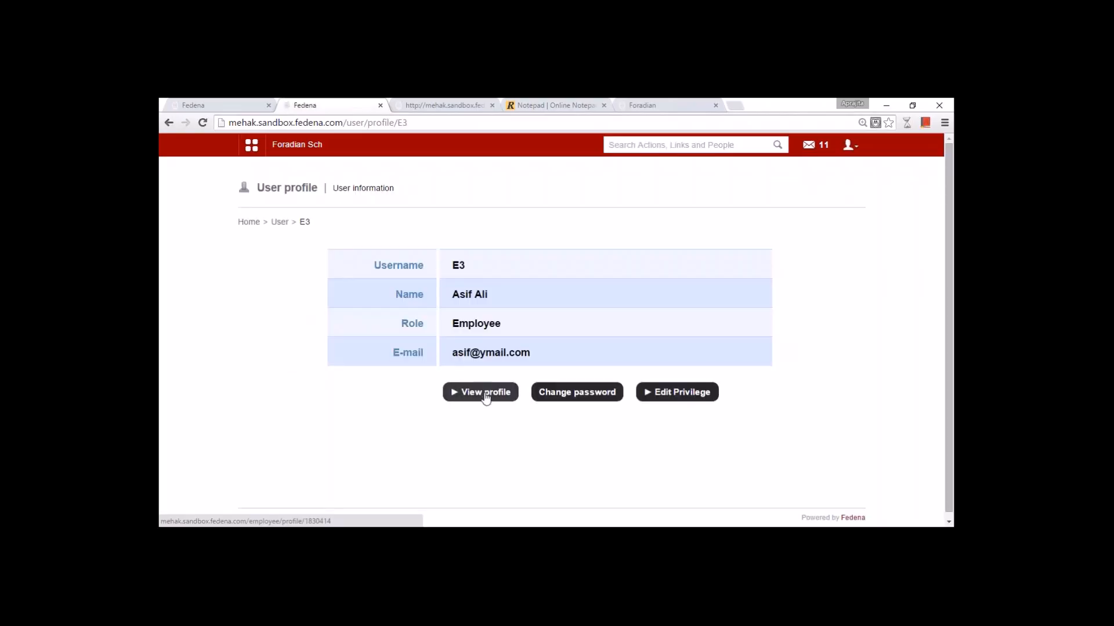
{"action": "left_click", "coordinate": [559, 394]}
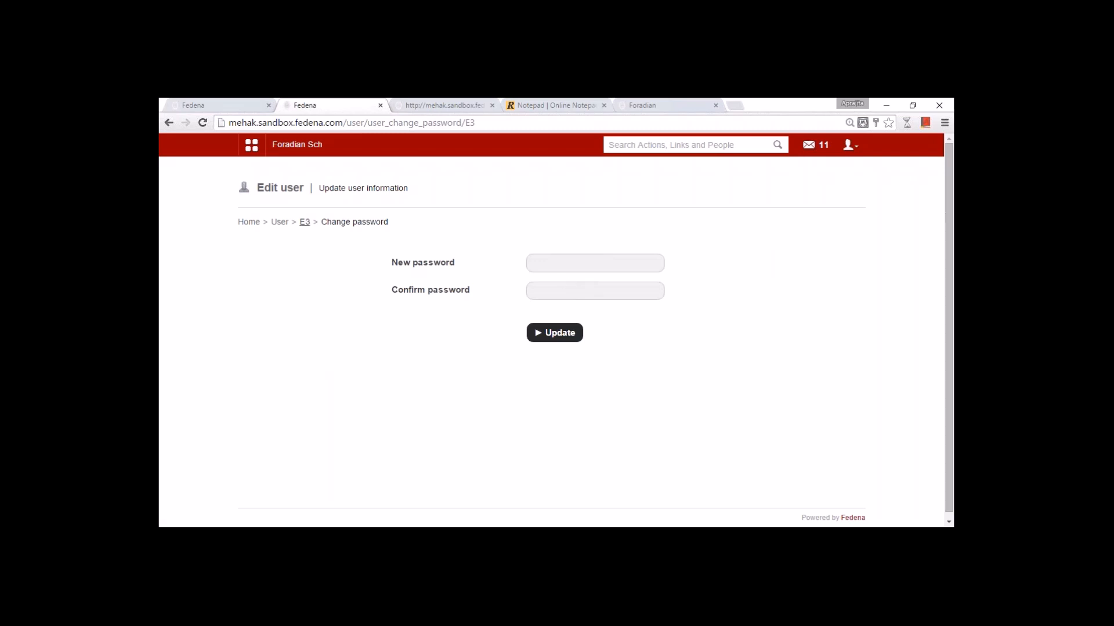
{"action": "key", "text": "Return"}
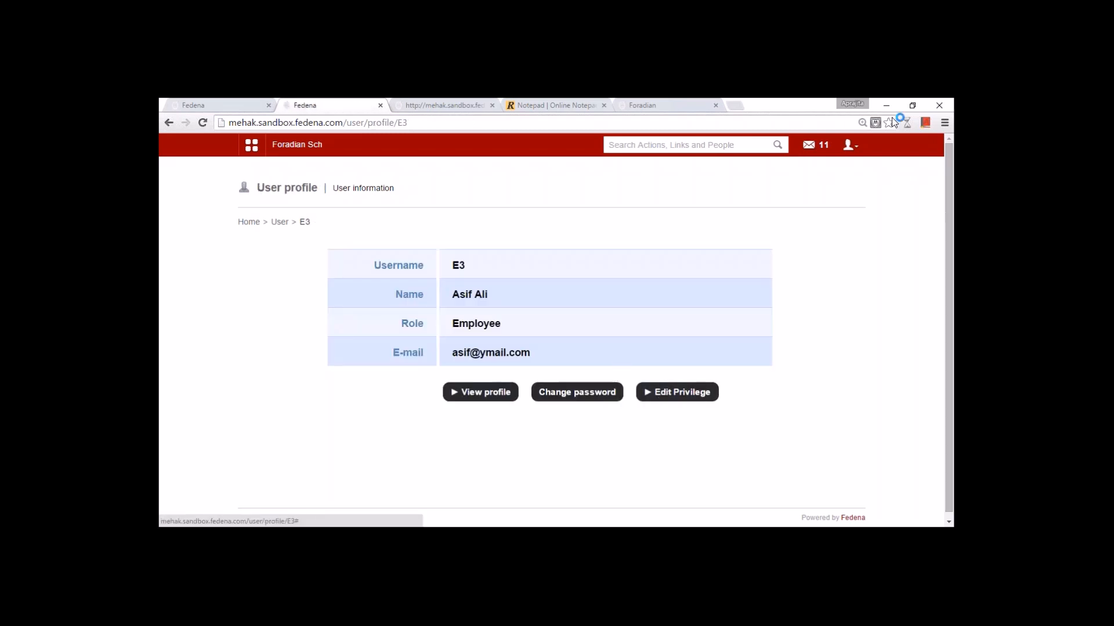
- Review that user's privilege settings, then return to Manage users
{"action": "left_click", "coordinate": [685, 396]}
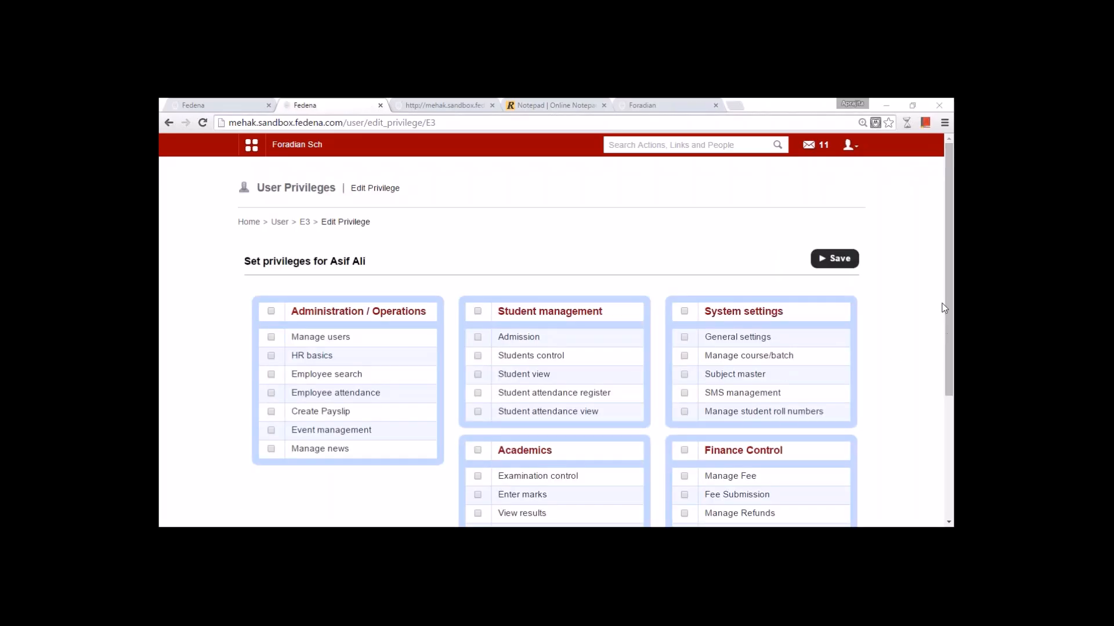
{"action": "scroll", "coordinate": [684, 451], "scroll_direction": "down", "scroll_amount": 3}
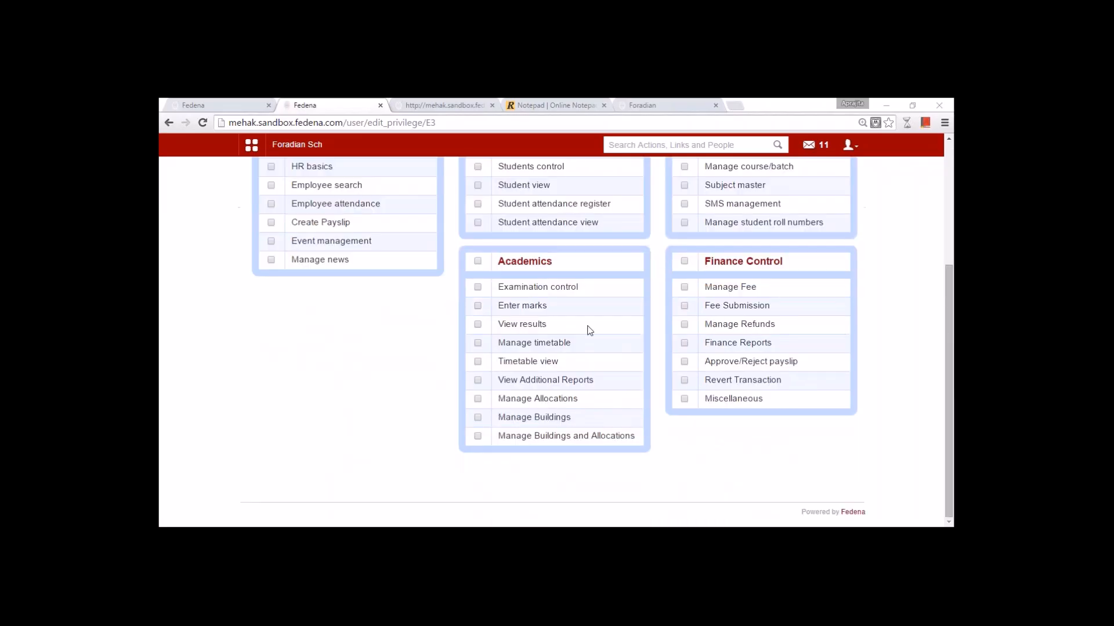
{"action": "scroll", "coordinate": [589, 330], "scroll_direction": "up", "scroll_amount": 3}
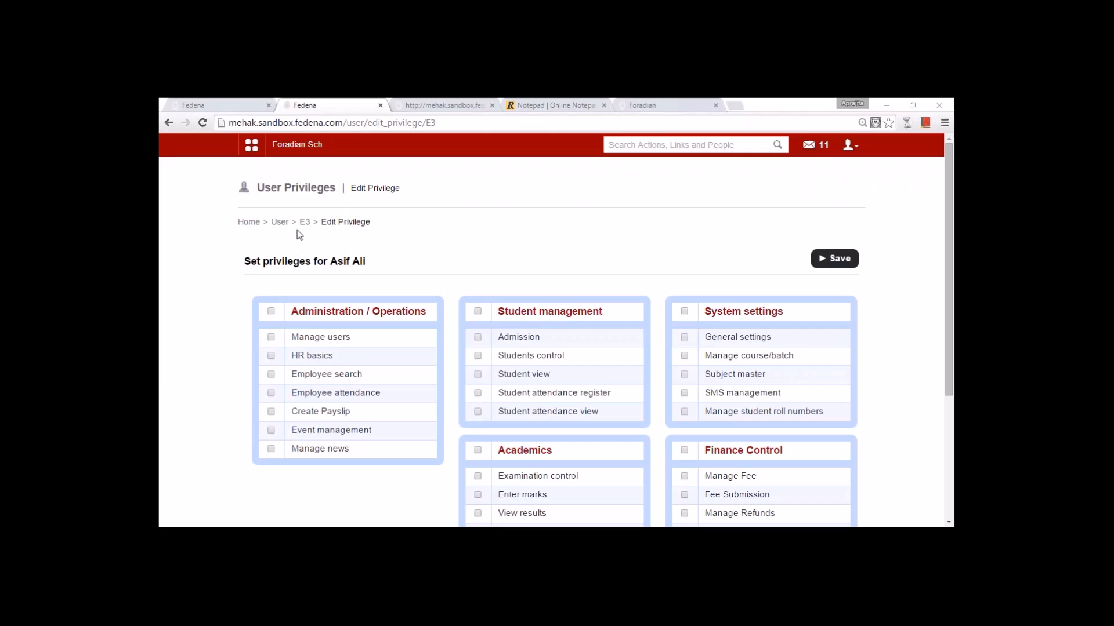
{"action": "left_click", "coordinate": [280, 223]}
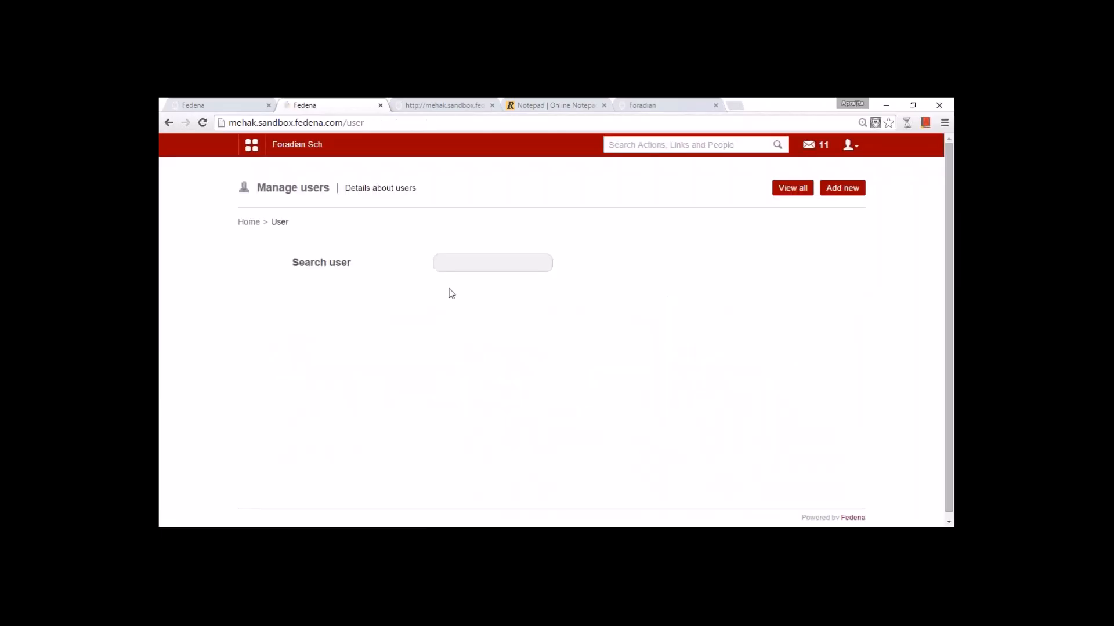
- Search Manage users for a student's username and open that student's profile
{"action": "left_click", "coordinate": [459, 266]}
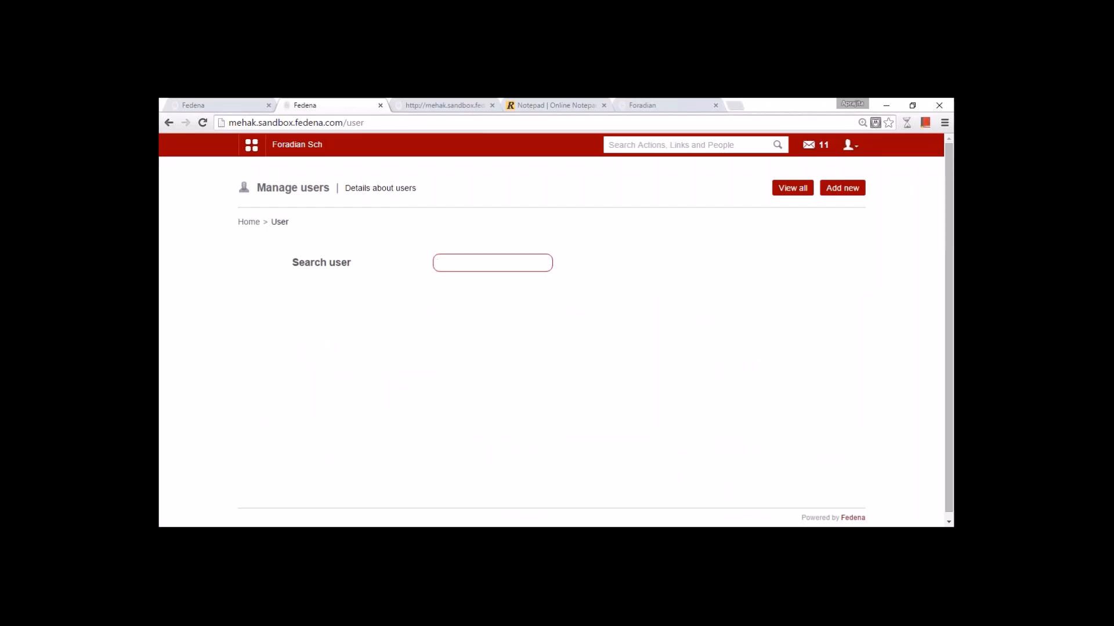
{"action": "type", "text": "S104"}
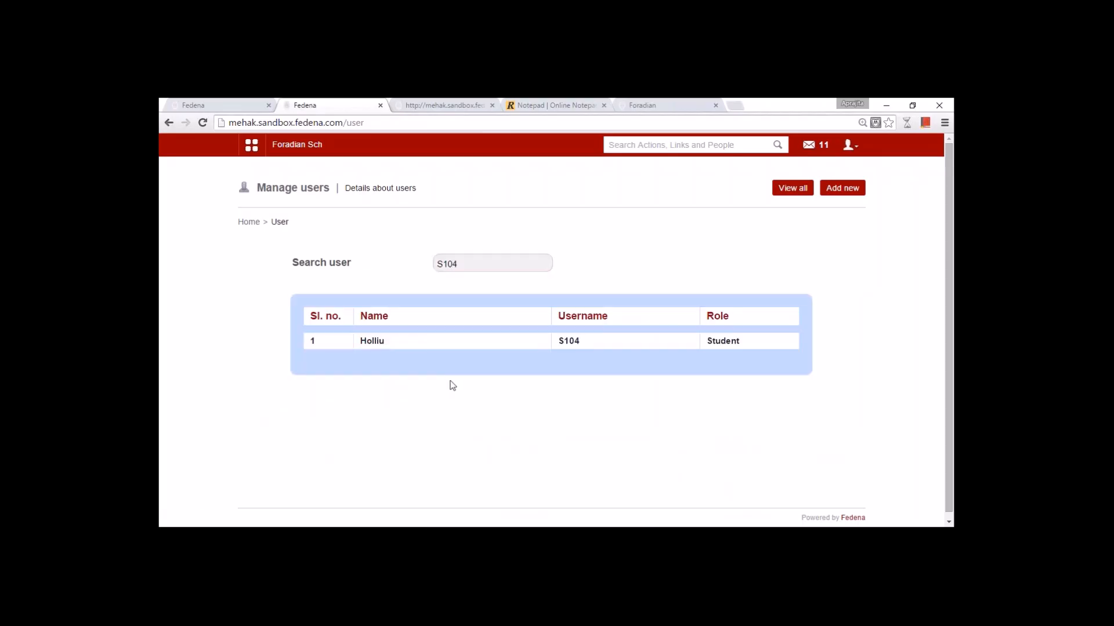
{"action": "left_click", "coordinate": [369, 343]}
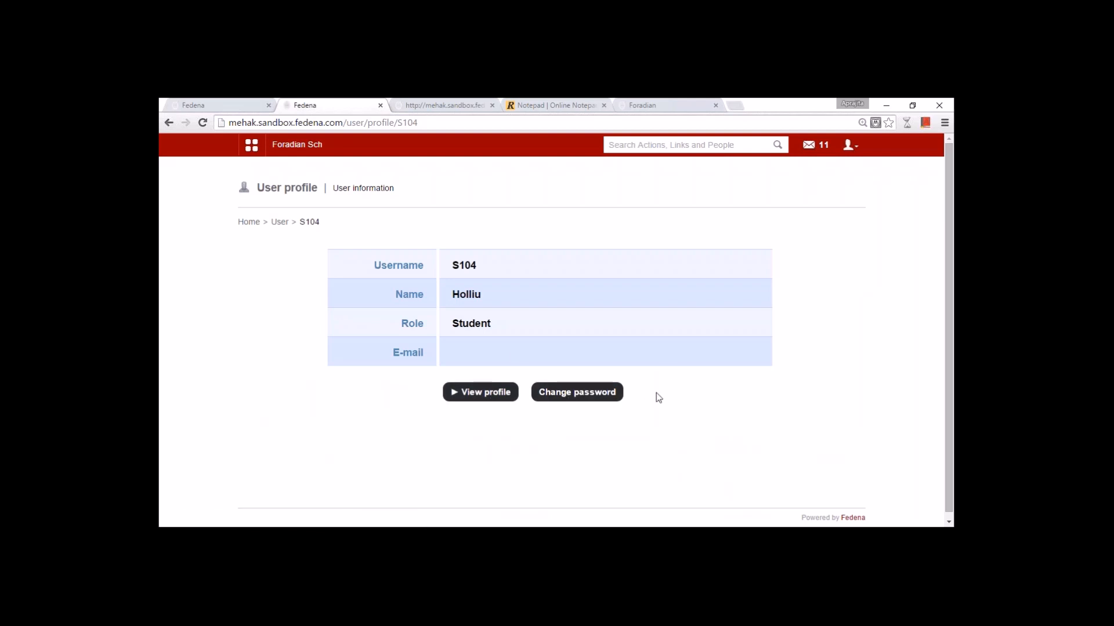
- Return to Manage users and open the View all list of users
{"action": "left_click", "coordinate": [280, 222]}
{"action": "left_click", "coordinate": [484, 264]}
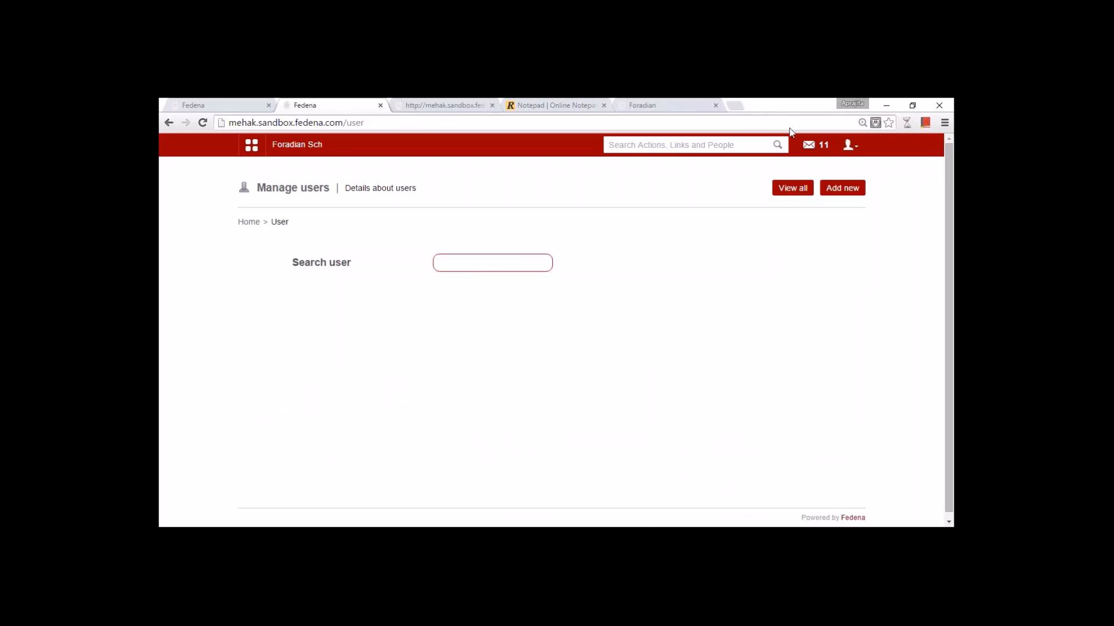
{"action": "left_click", "coordinate": [792, 188]}
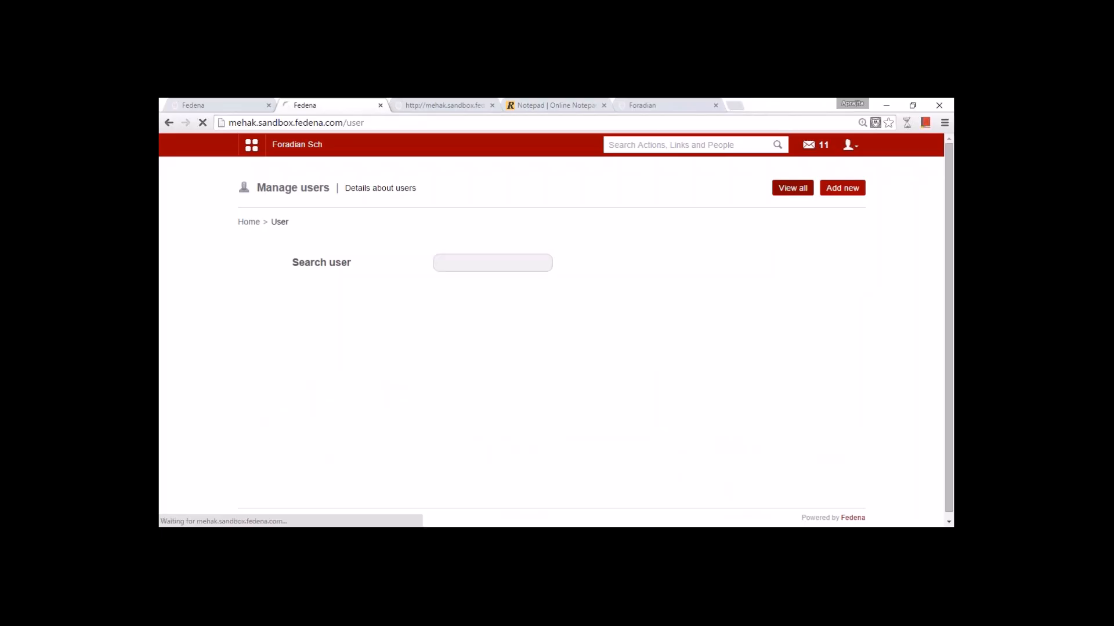
- Filter the user list to students of batch G1 - A(2015-2016)
{"action": "left_click", "coordinate": [452, 273]}
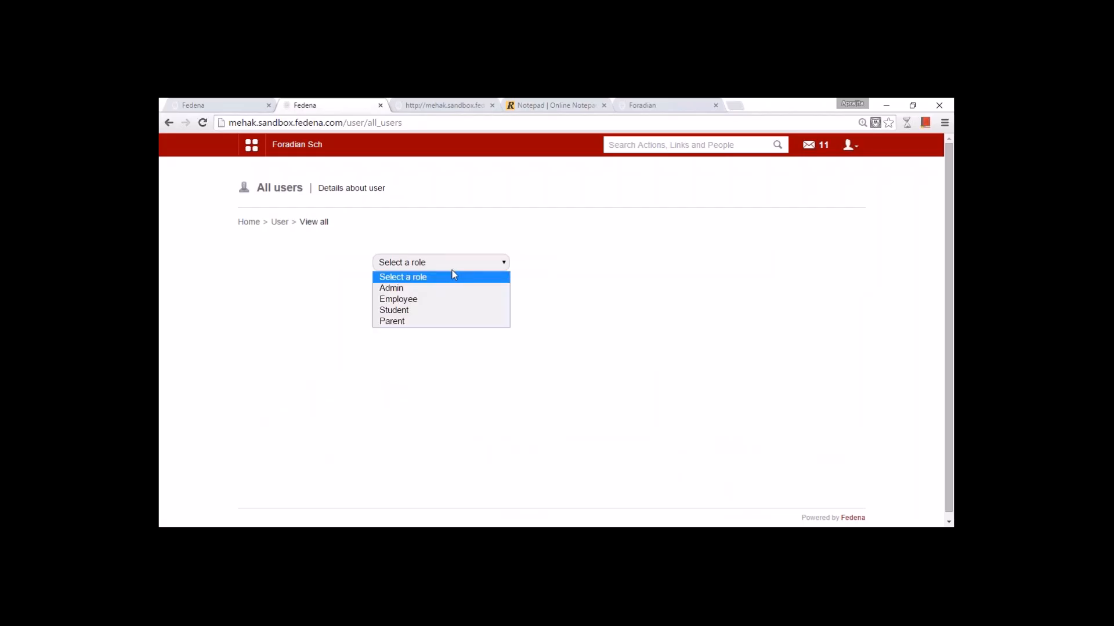
{"action": "left_click", "coordinate": [438, 310]}
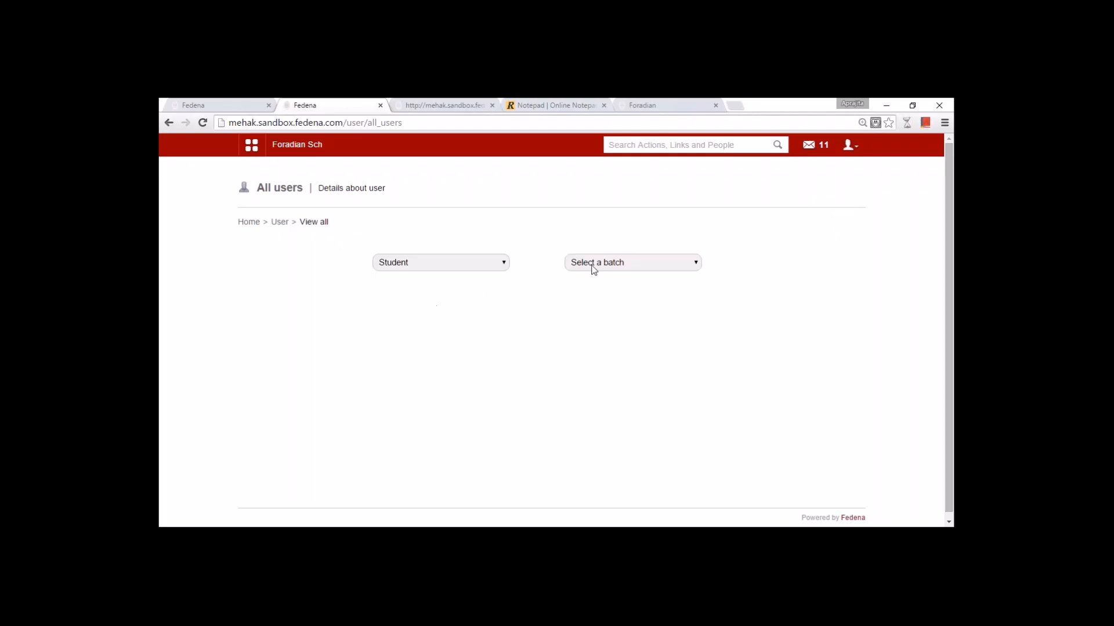
{"action": "left_click", "coordinate": [592, 266]}
{"action": "left_click", "coordinate": [598, 301]}
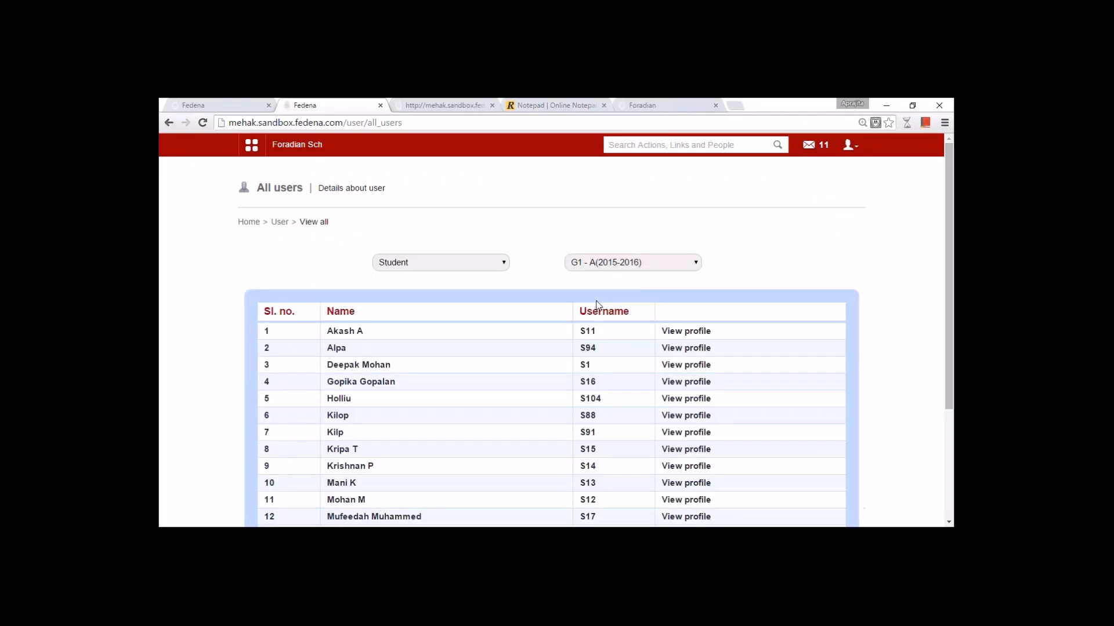
{"action": "scroll", "coordinate": [580, 313], "scroll_direction": "down", "scroll_amount": 3}
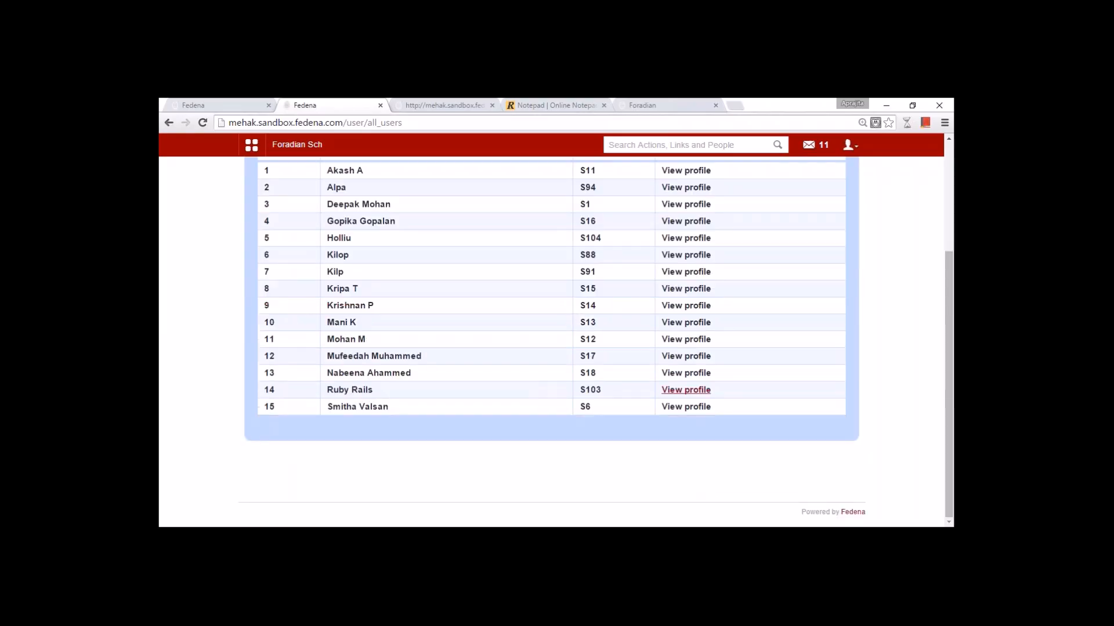
{"action": "scroll", "coordinate": [679, 391], "scroll_direction": "up", "scroll_amount": 3}
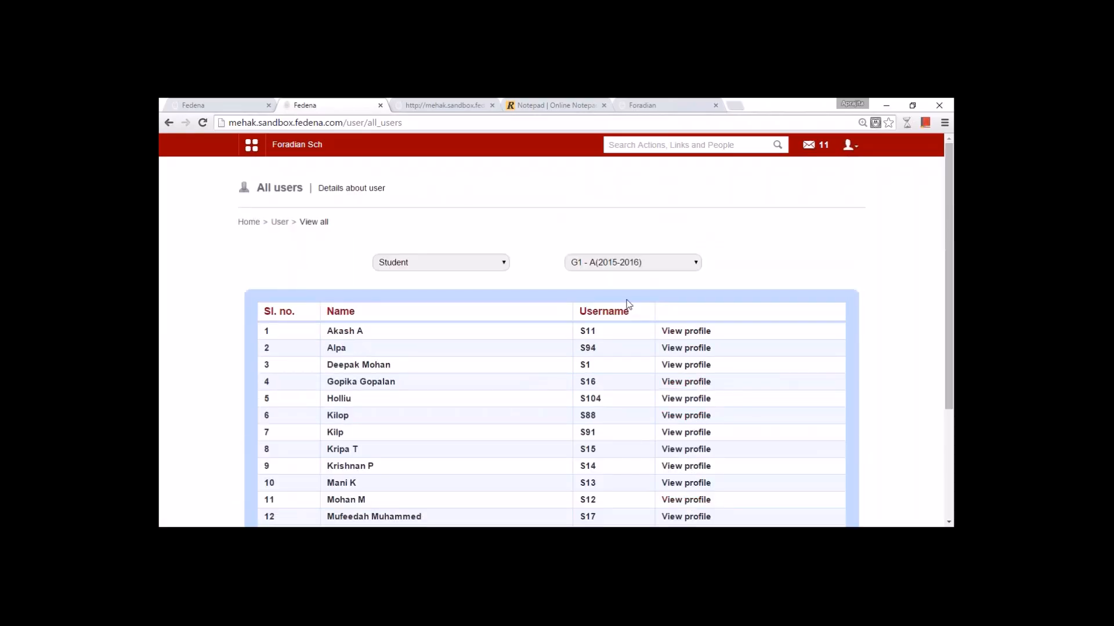
- Switch the list to English department employees, then go back to Manage users
{"action": "left_click", "coordinate": [478, 263]}
{"action": "left_click", "coordinate": [475, 299]}
{"action": "left_click", "coordinate": [604, 265]}
{"action": "left_click", "coordinate": [607, 300]}
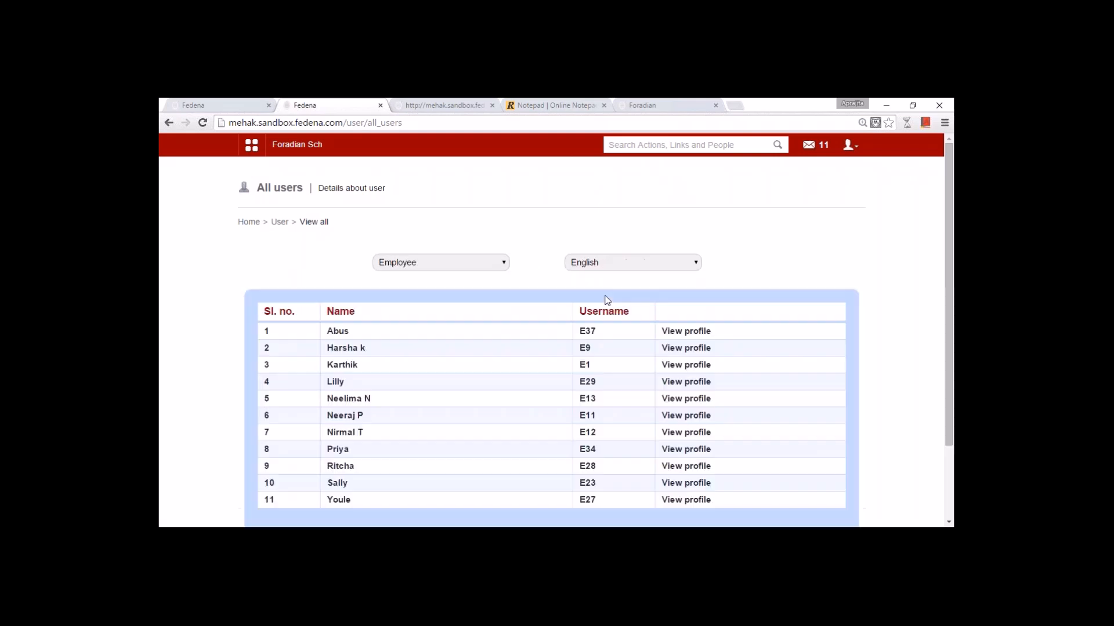
{"action": "scroll", "coordinate": [606, 299], "scroll_direction": "down", "scroll_amount": 2}
{"action": "left_click", "coordinate": [427, 172]}
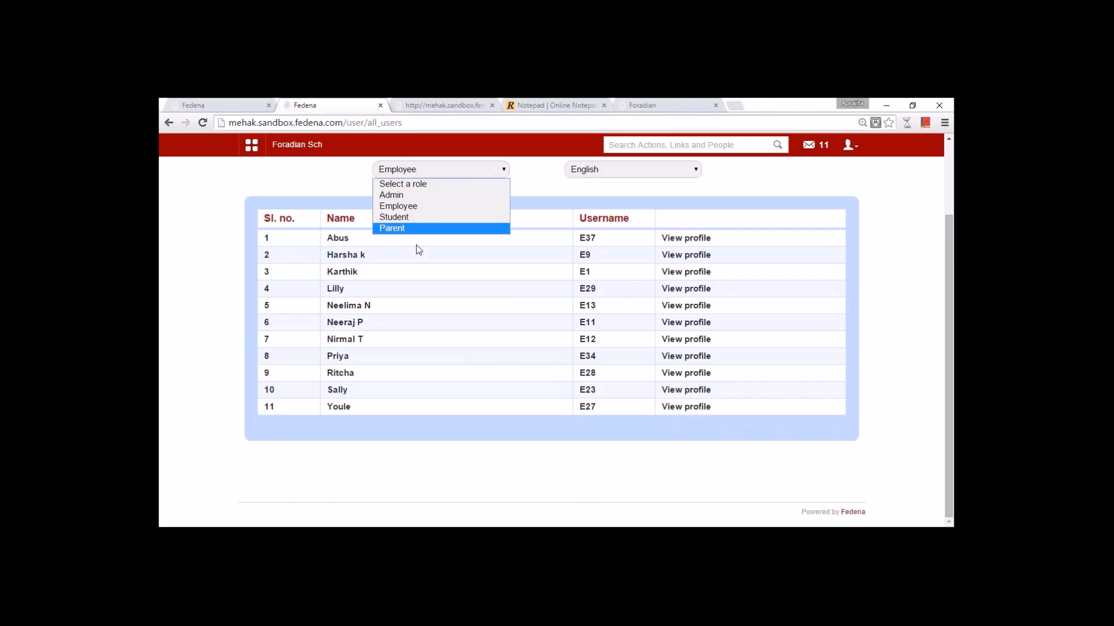
{"action": "left_click", "coordinate": [453, 396]}
{"action": "scroll", "coordinate": [464, 429], "scroll_direction": "up", "scroll_amount": 2}
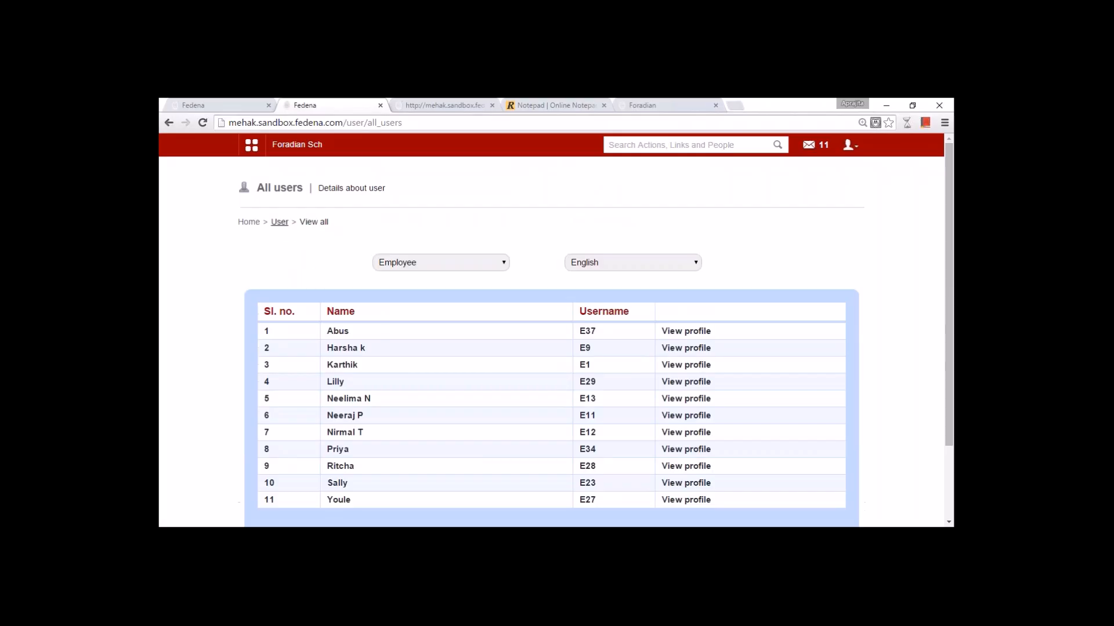
{"action": "left_click", "coordinate": [281, 224]}
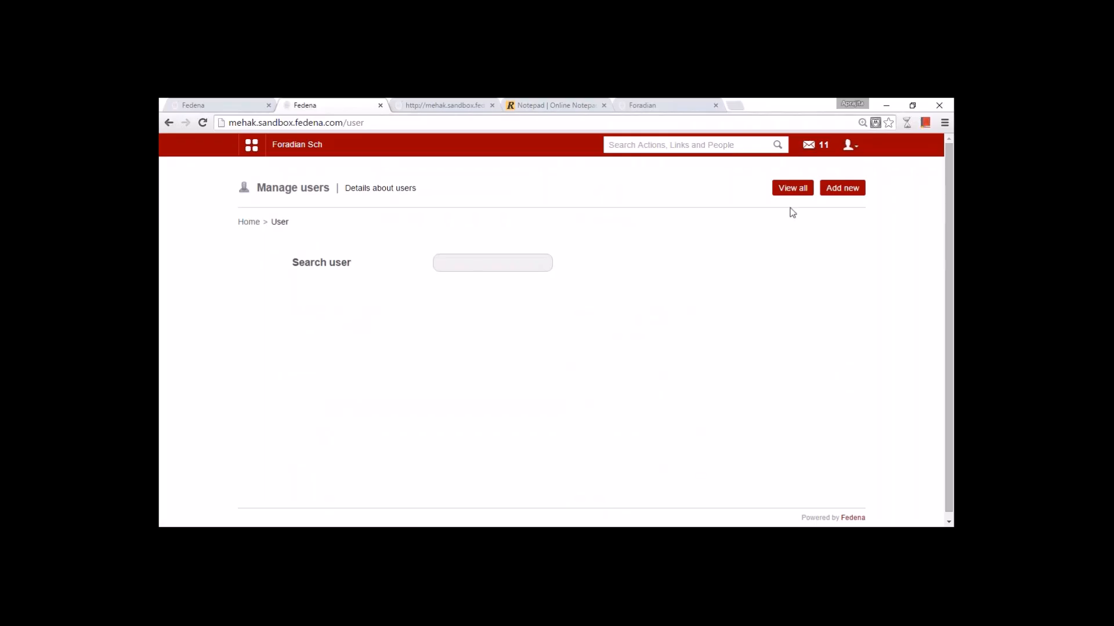
- Start a new admin user with username 'newadmin', a first name, and the autofilled last name cleared
{"action": "left_click", "coordinate": [836, 188]}
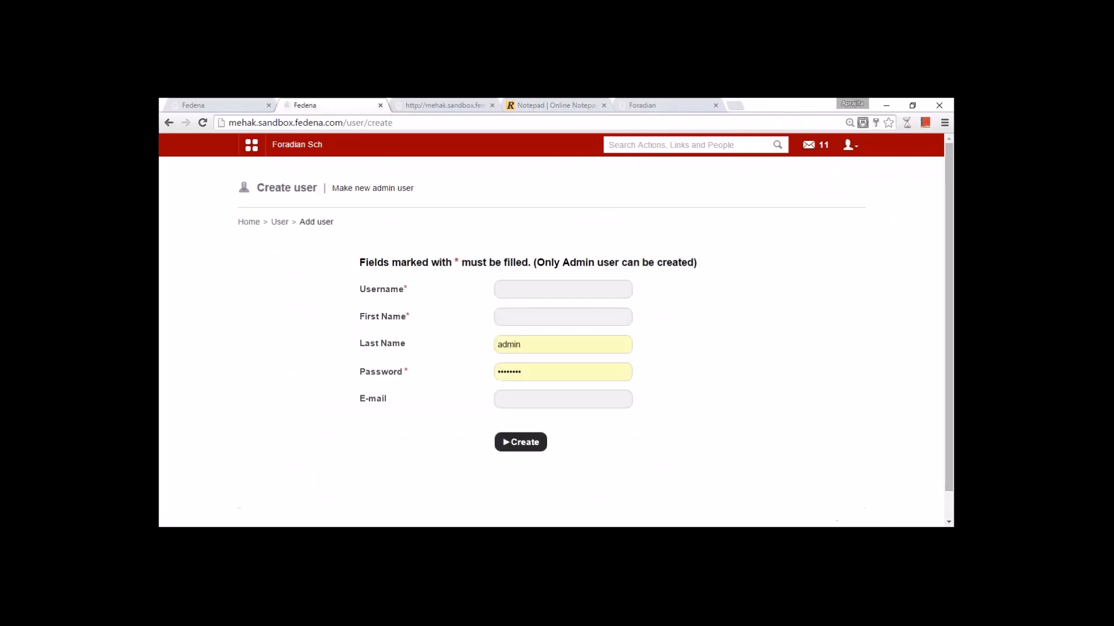
{"action": "left_click", "coordinate": [584, 295]}
{"action": "type", "text": "newadmin"}
{"action": "double_click", "coordinate": [532, 344]}
{"action": "key", "text": "BackSpace"}
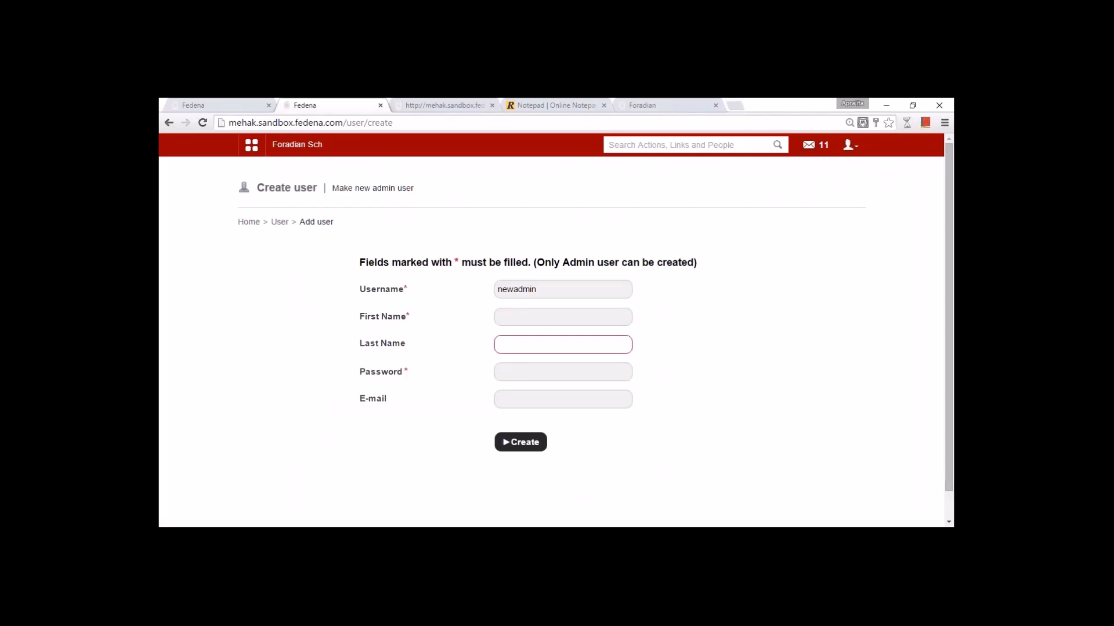
{"action": "left_click", "coordinate": [510, 318]}
{"action": "type", "text": "July"}
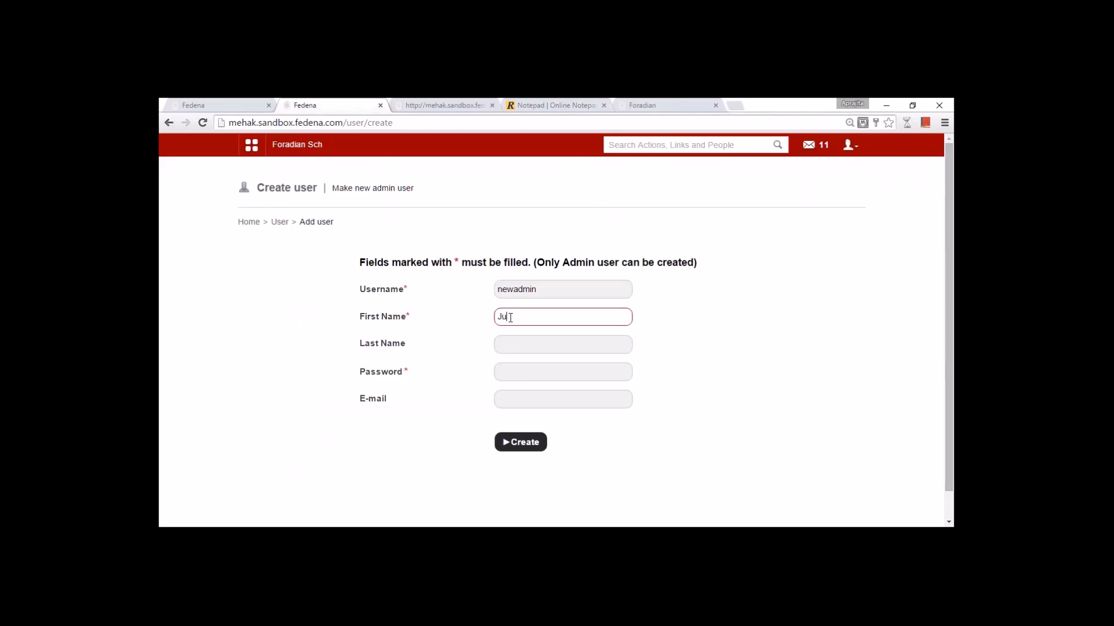
{"action": "left_click", "coordinate": [512, 346]}
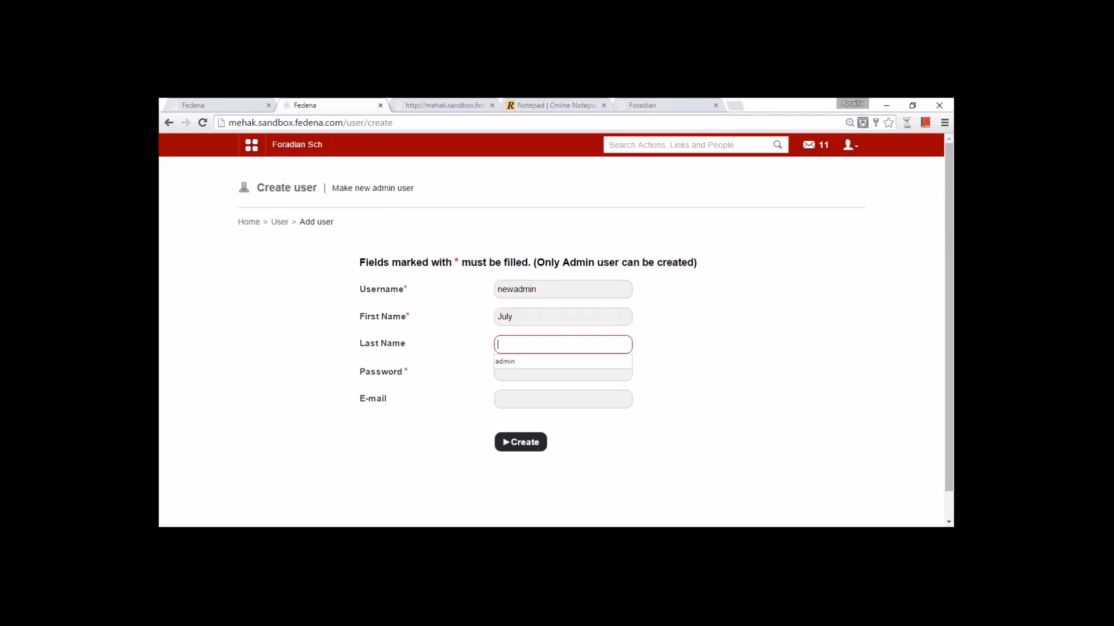
{"action": "left_click", "coordinate": [529, 375]}
{"action": "left_click", "coordinate": [520, 401]}
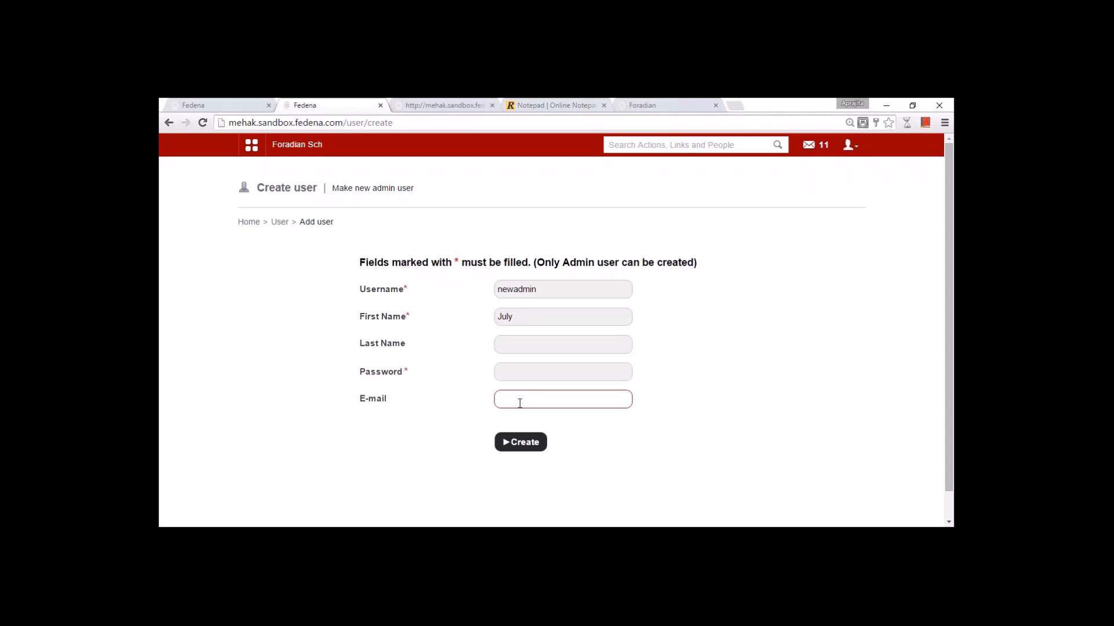
{"action": "left_click_drag", "start_coordinate": [544, 289], "coordinate": [489, 281]}
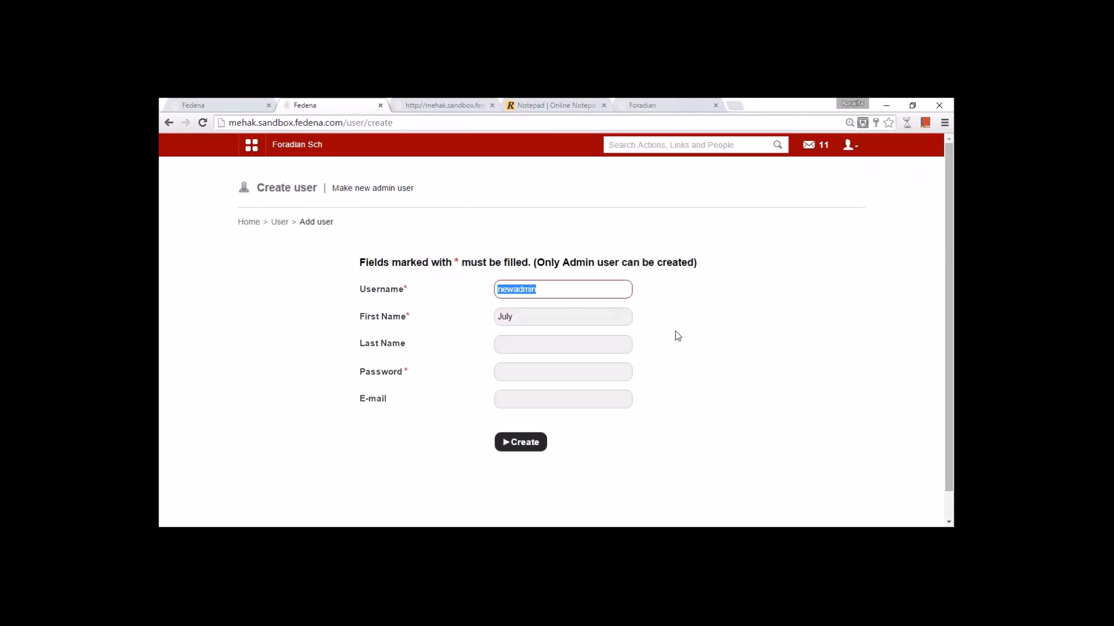
- In the Notepad tab, delete the stored admin login lines below Manage users
{"action": "left_click", "coordinate": [943, 124]}
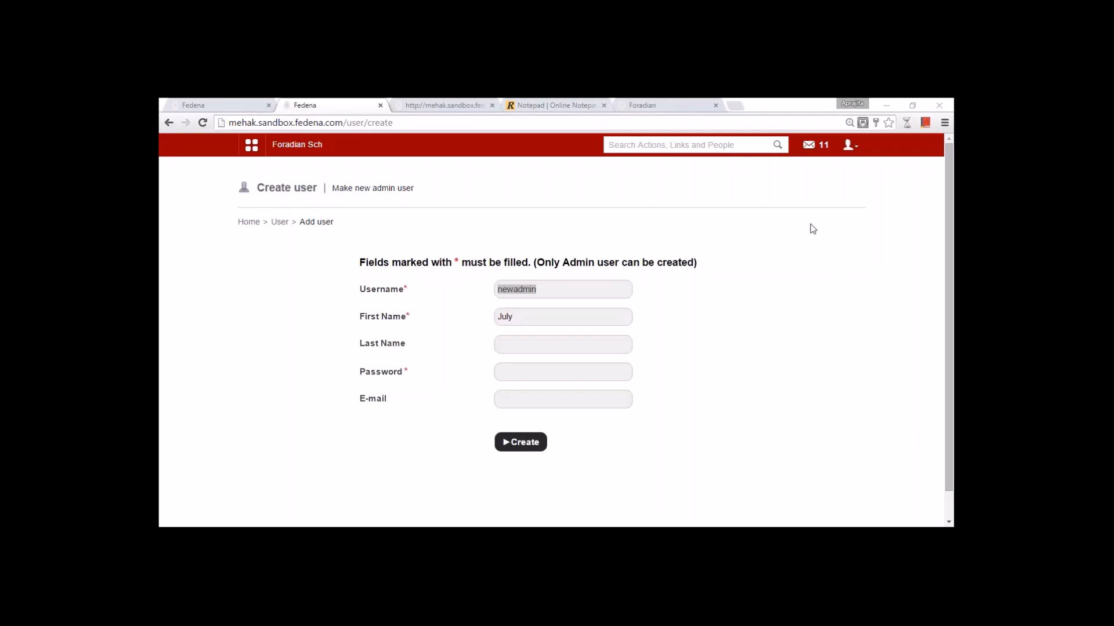
{"action": "left_click", "coordinate": [297, 145]}
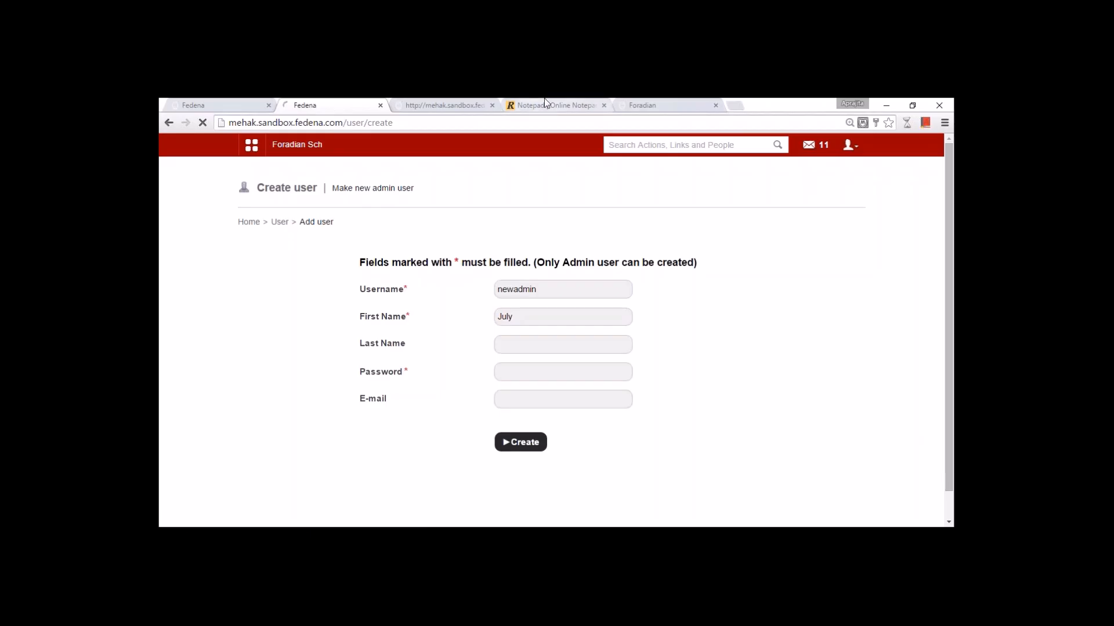
{"action": "left_click", "coordinate": [544, 100]}
{"action": "left_click", "coordinate": [250, 438]}
{"action": "left_click_drag", "start_coordinate": [268, 478], "coordinate": [166, 457]}
{"action": "key", "text": "BackSpace"}
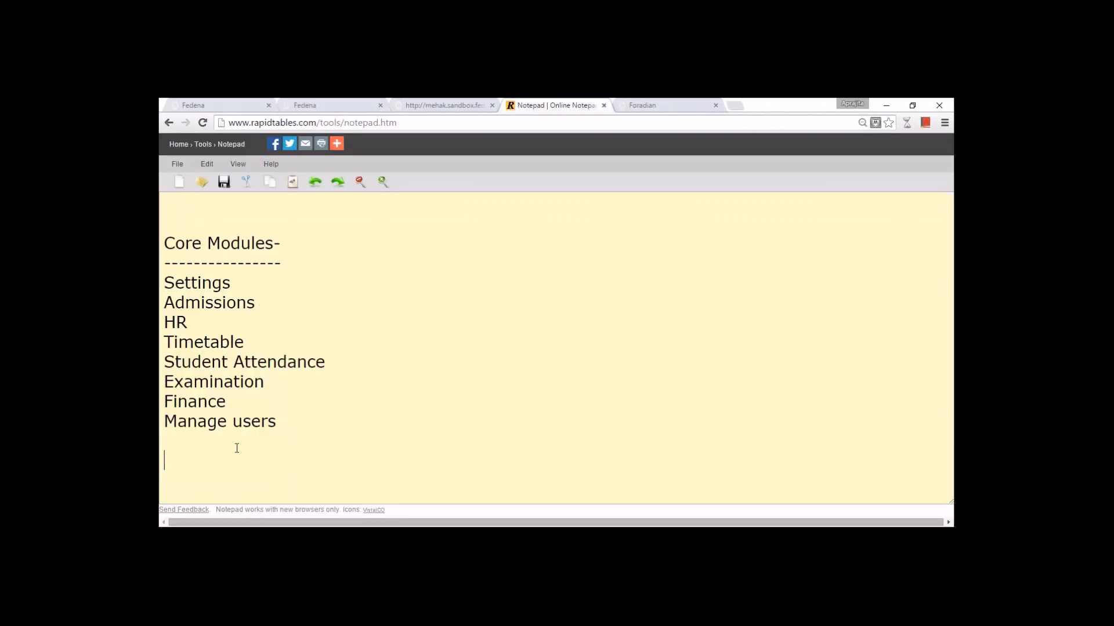